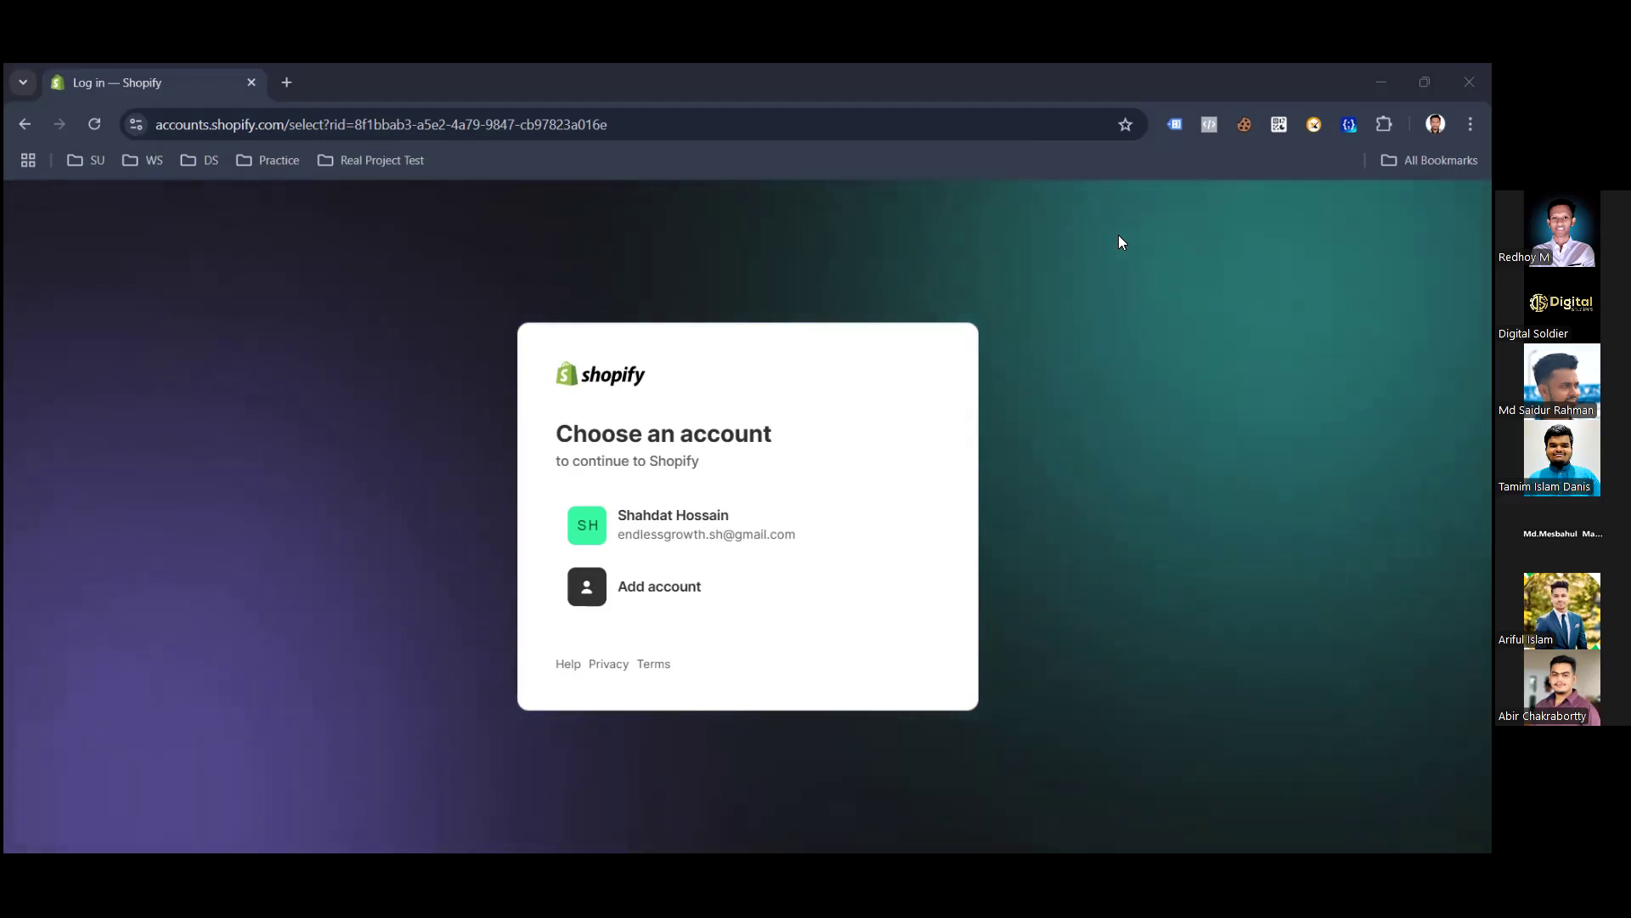
Continue with the existing Shopify account and go to its security settings.
{"action": "left_click", "coordinate": [709, 525]}
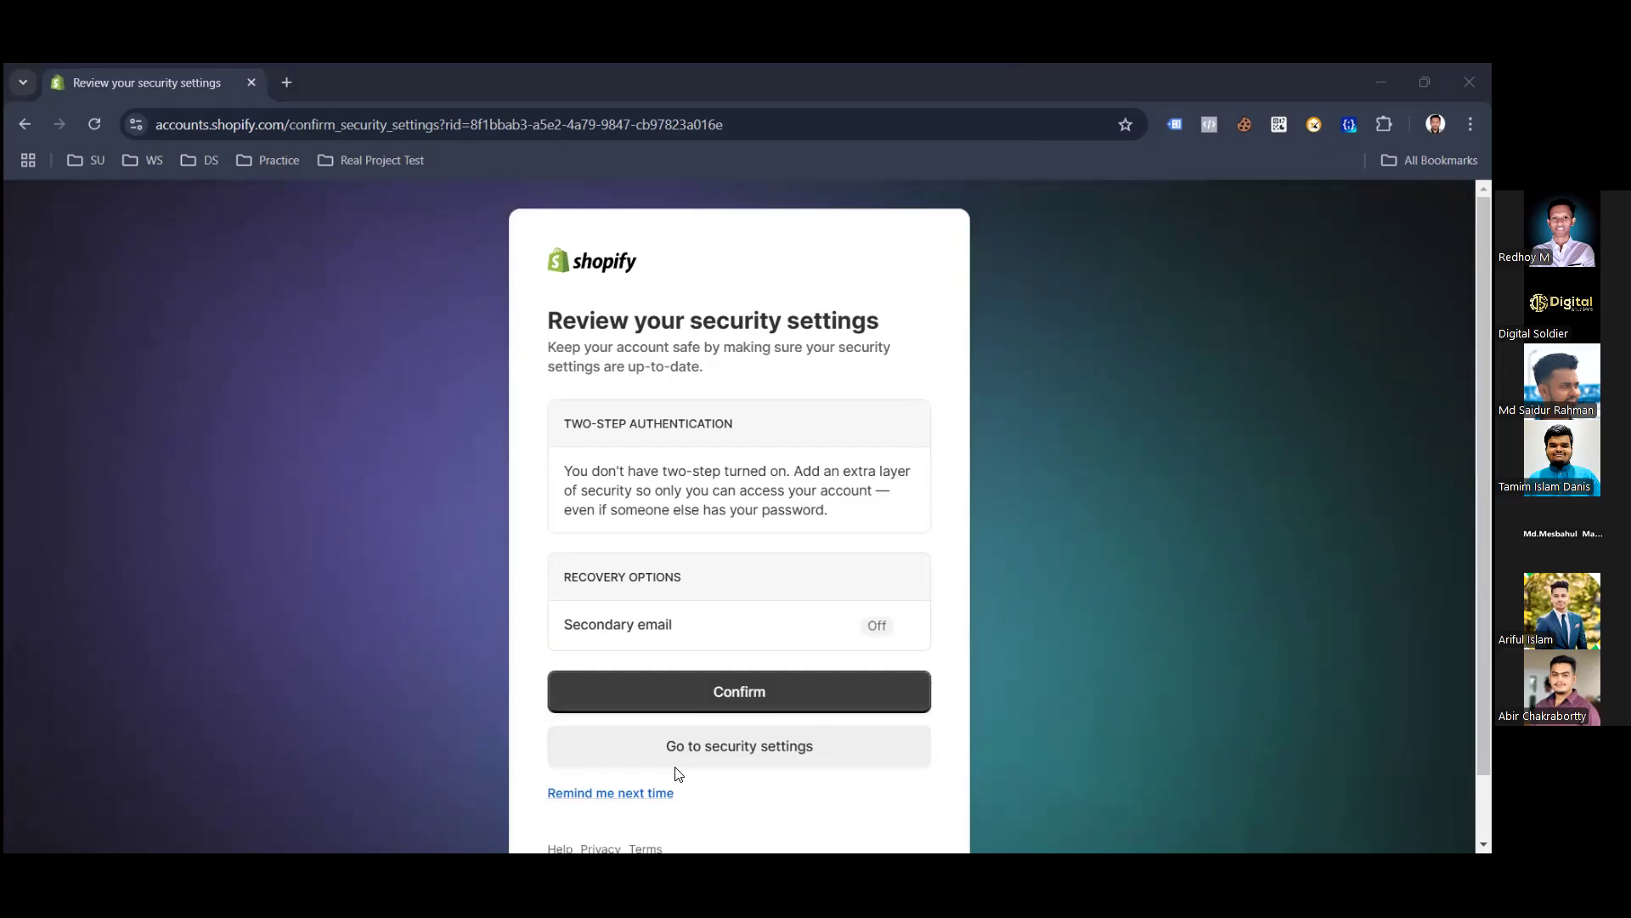
{"action": "scroll", "coordinate": [737, 774], "scroll_direction": "down", "scroll_amount": 1}
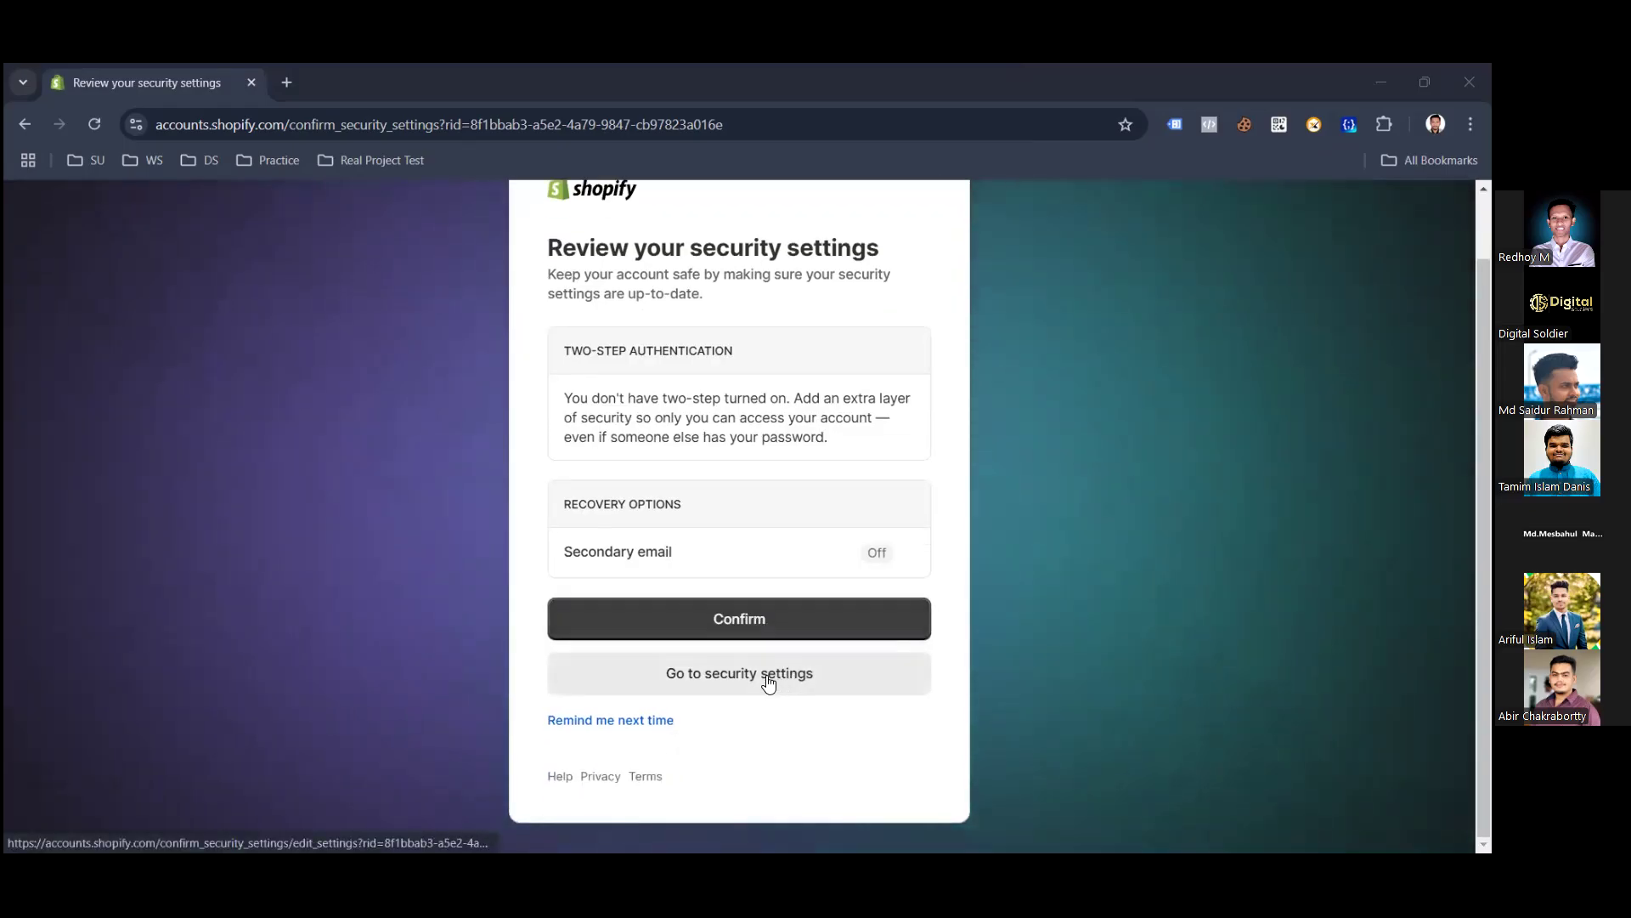
{"action": "left_click", "coordinate": [776, 661]}
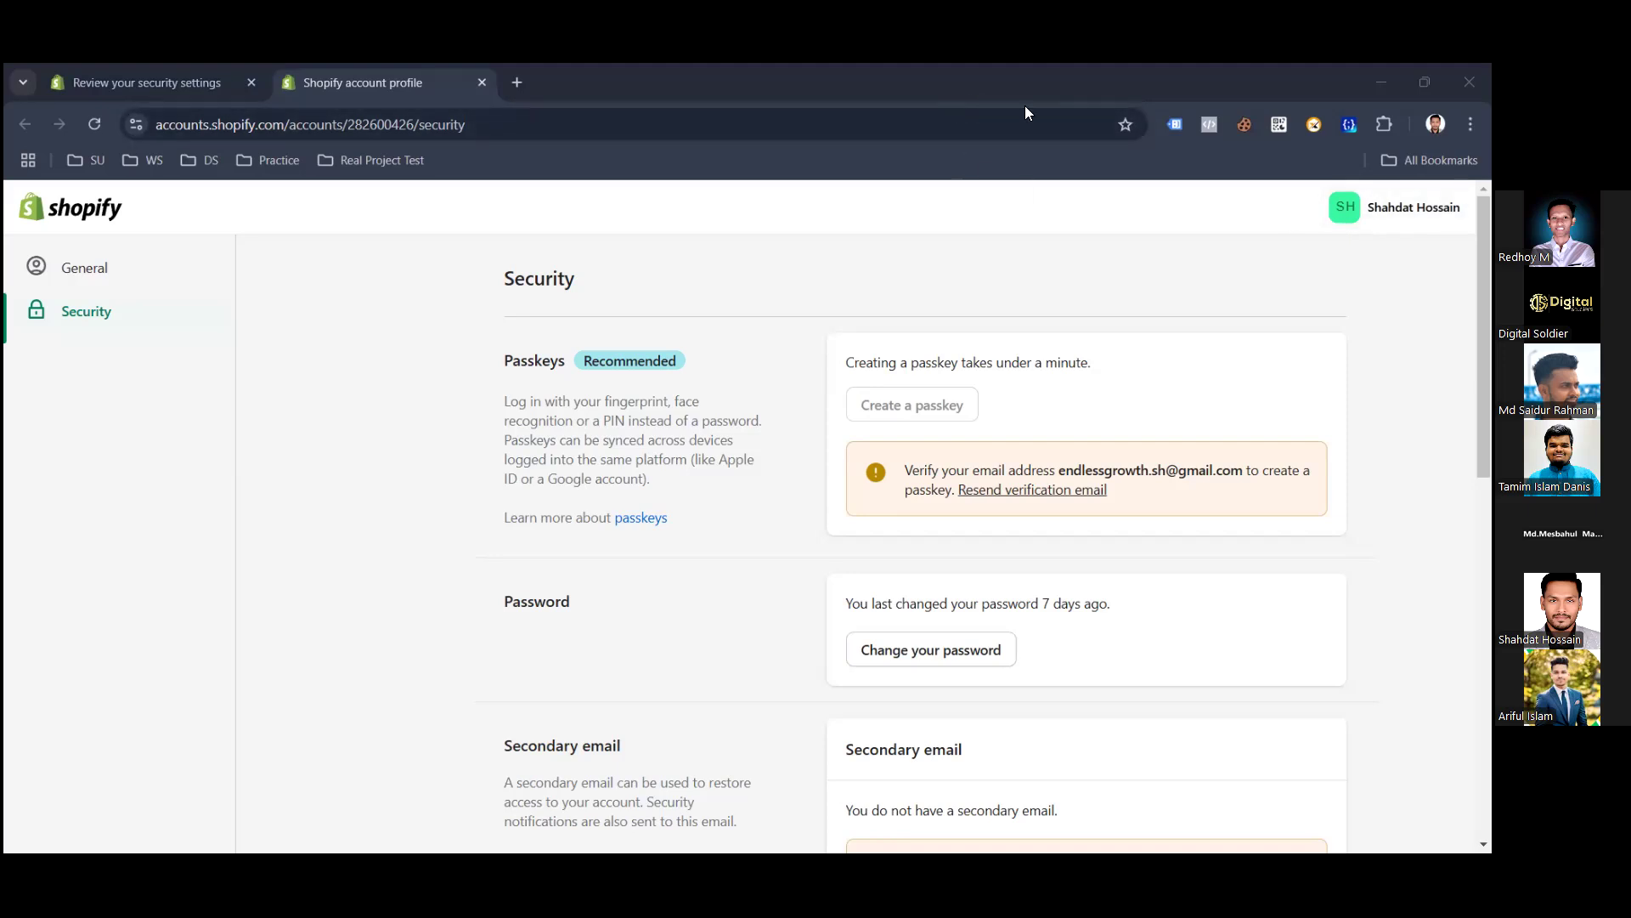
Search Google for 'google marsent' in a new tab.
{"action": "left_click", "coordinate": [517, 83]}
{"action": "type", "text": "g"}
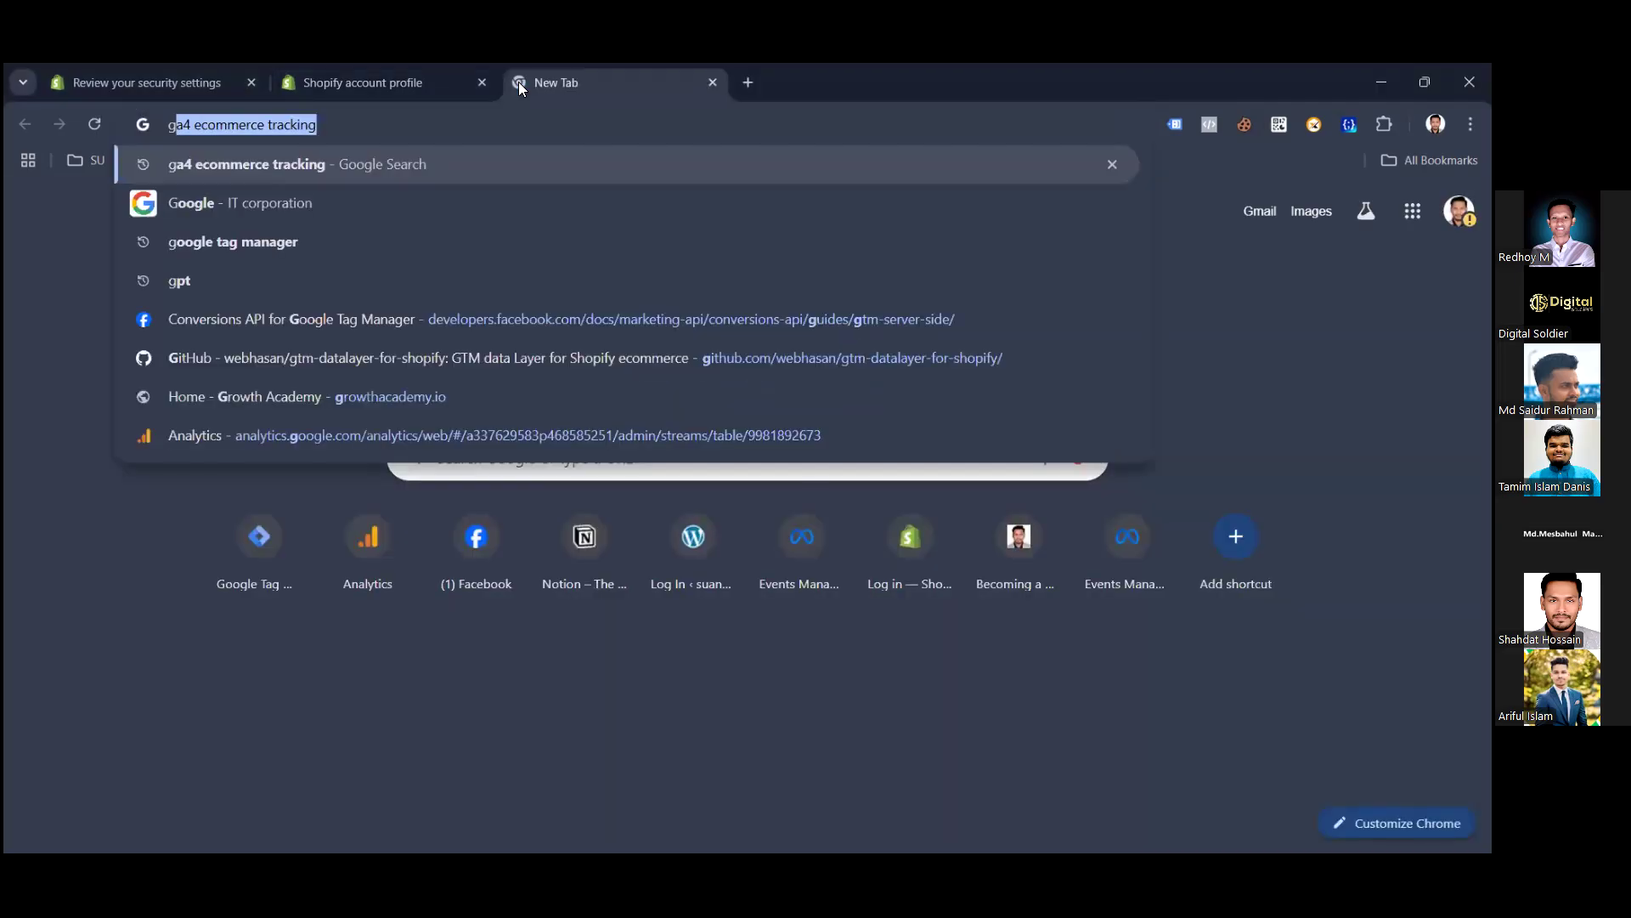
{"action": "type", "text": "oogle "}
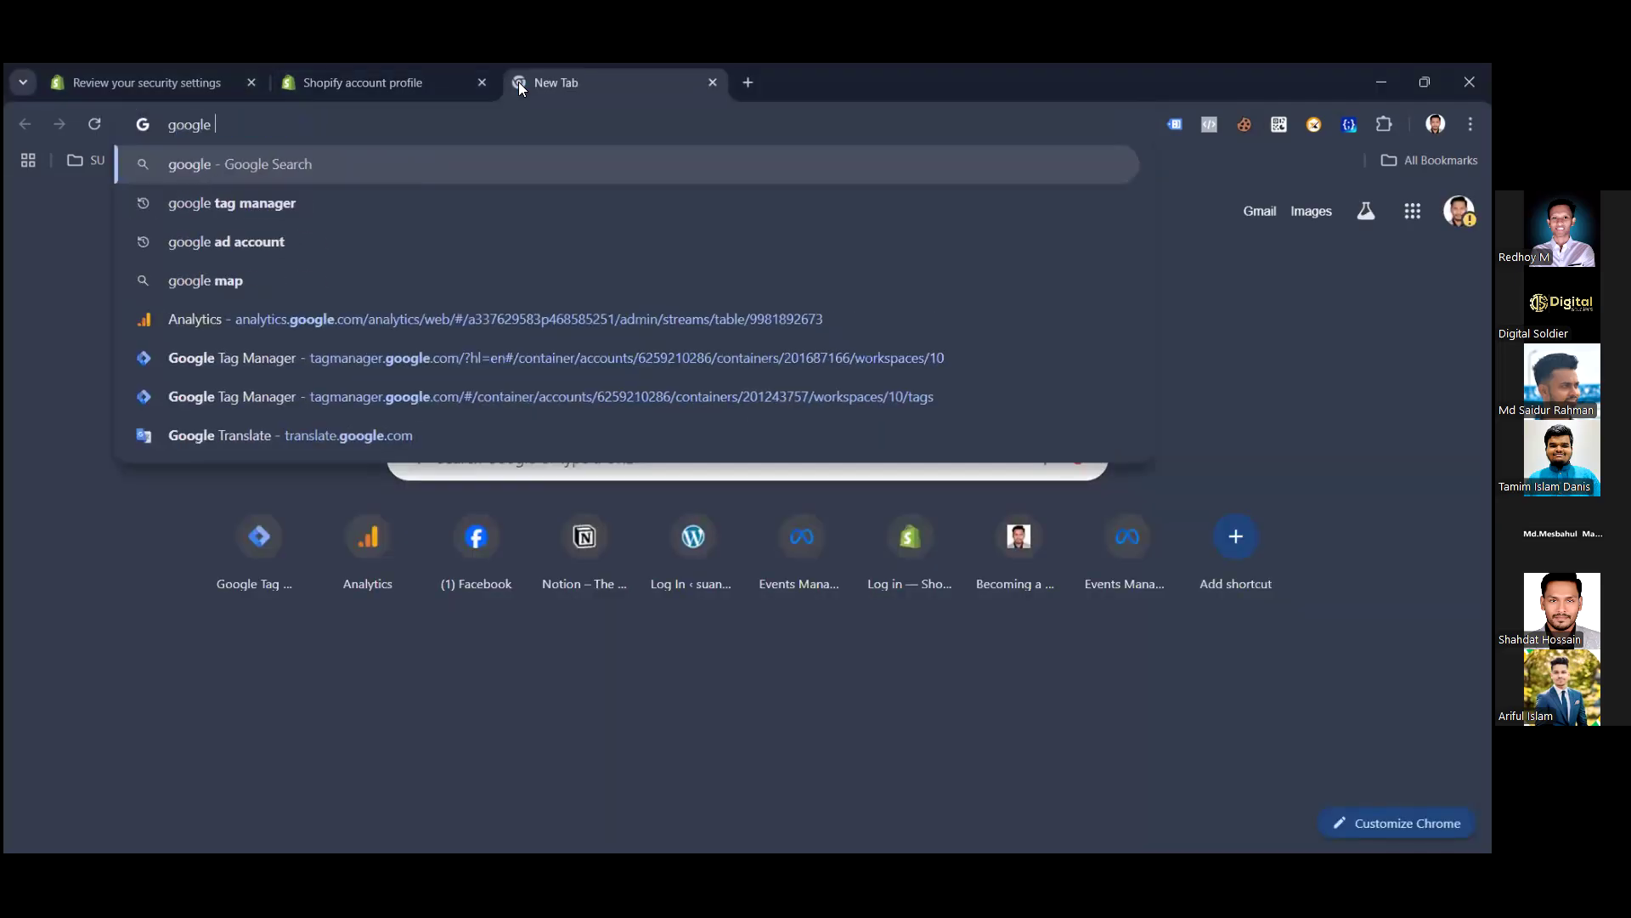
{"action": "type", "text": "marse"}
{"action": "type", "text": "d"}
{"action": "key", "text": "BackSpace"}
{"action": "type", "text": "nt"}
{"action": "key", "text": "Return"}
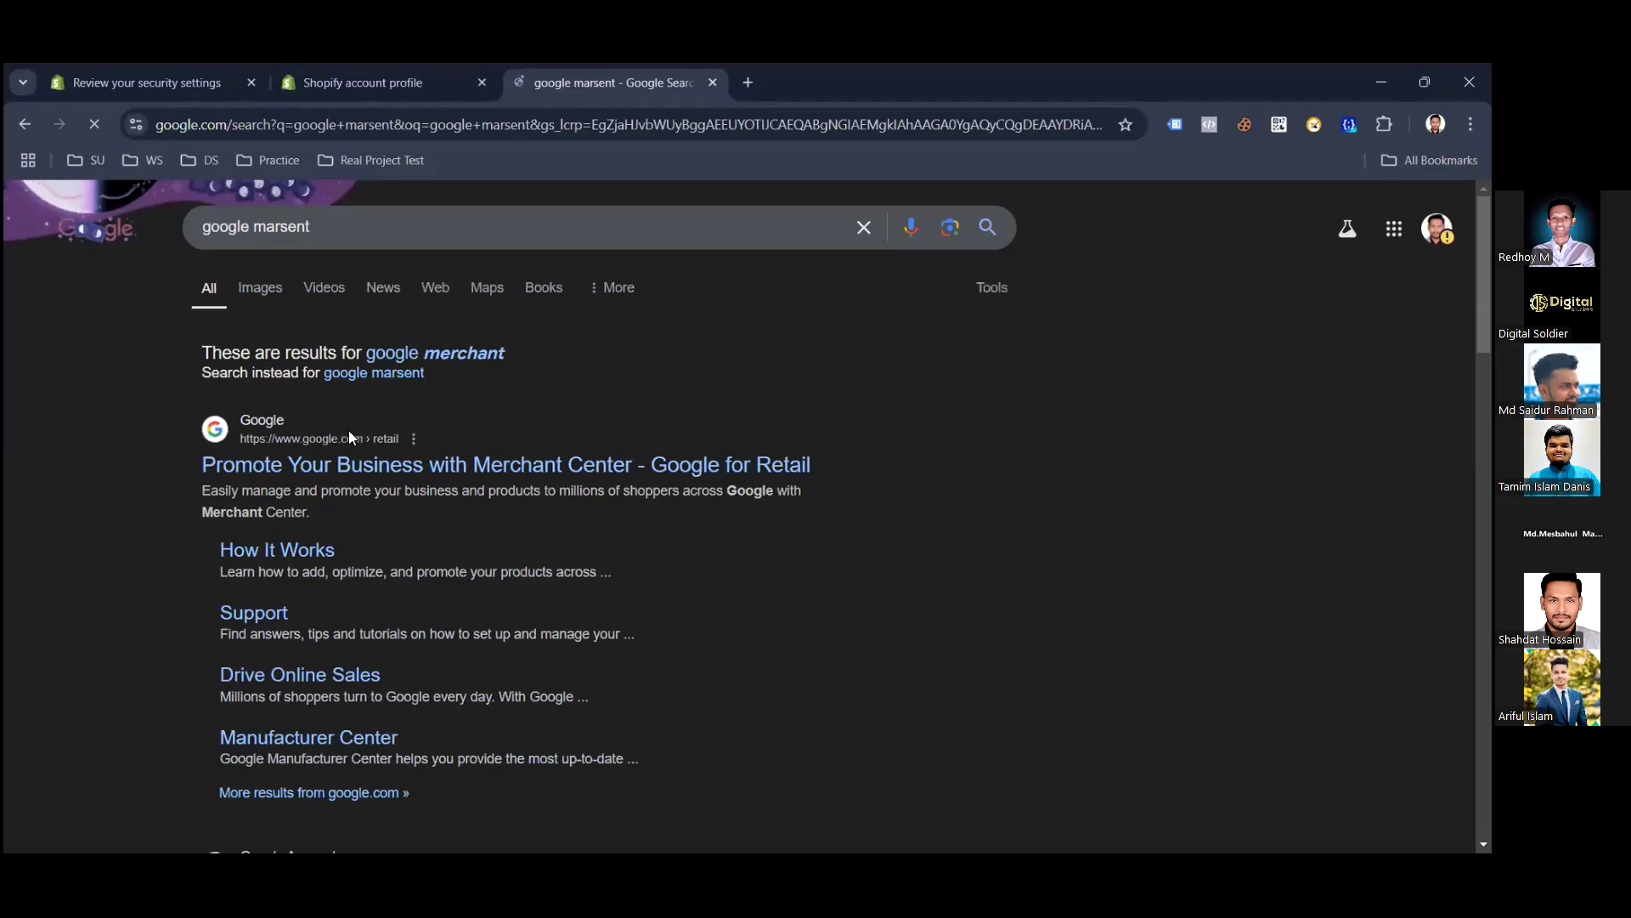
Open the Google for Retail result and sign in to Merchant Center.
{"action": "left_click", "coordinate": [284, 470]}
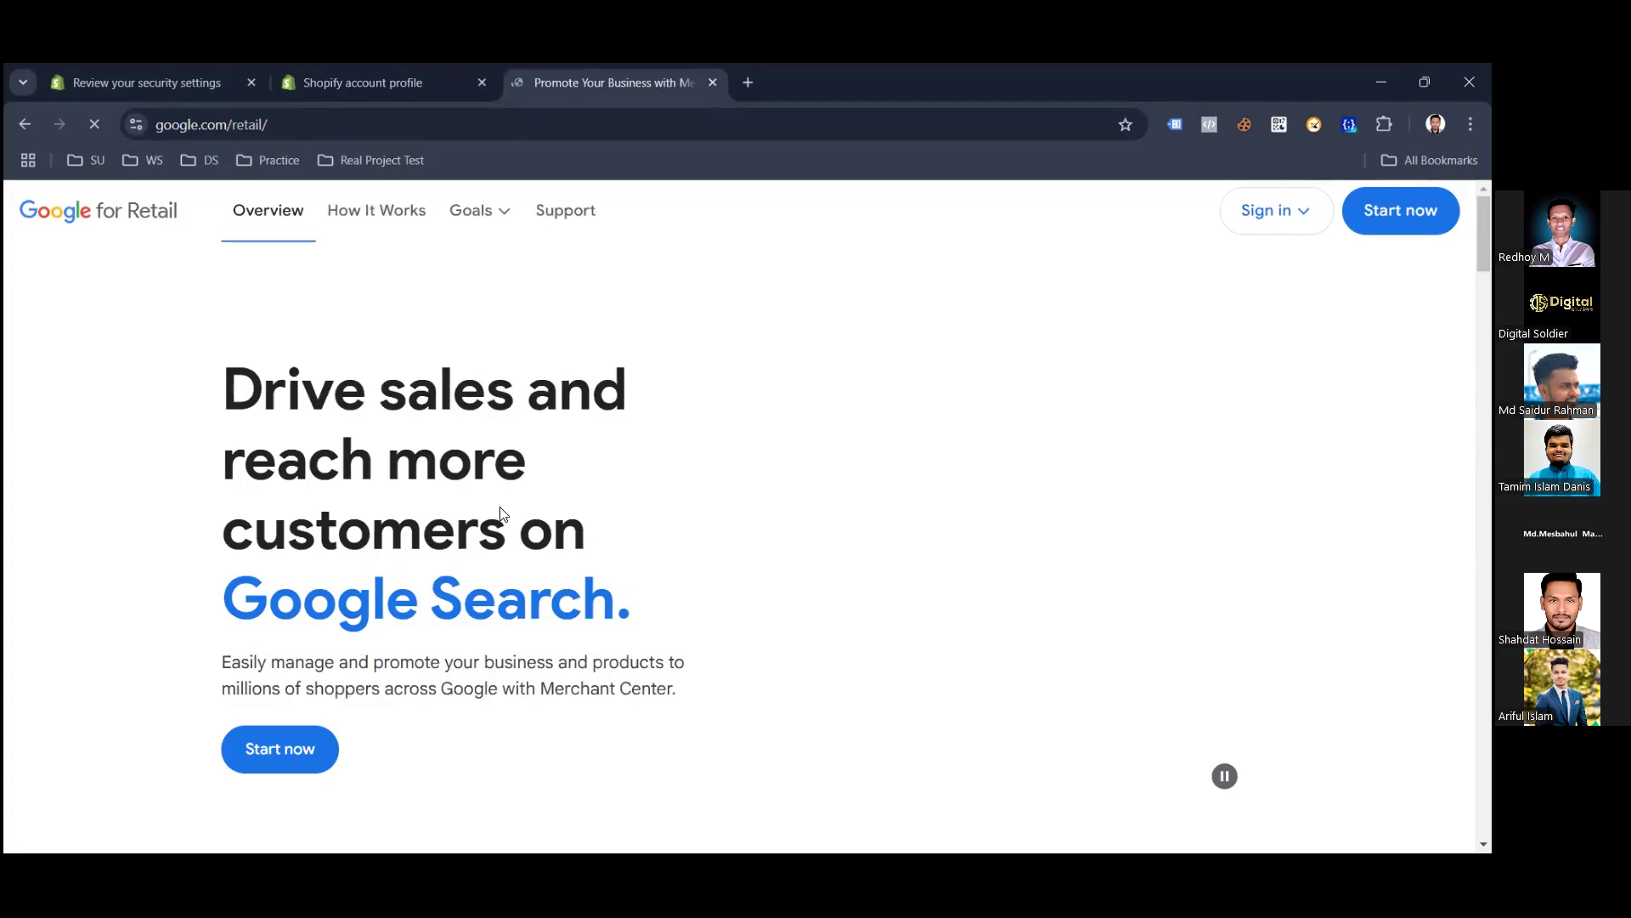
{"action": "left_click", "coordinate": [1271, 213]}
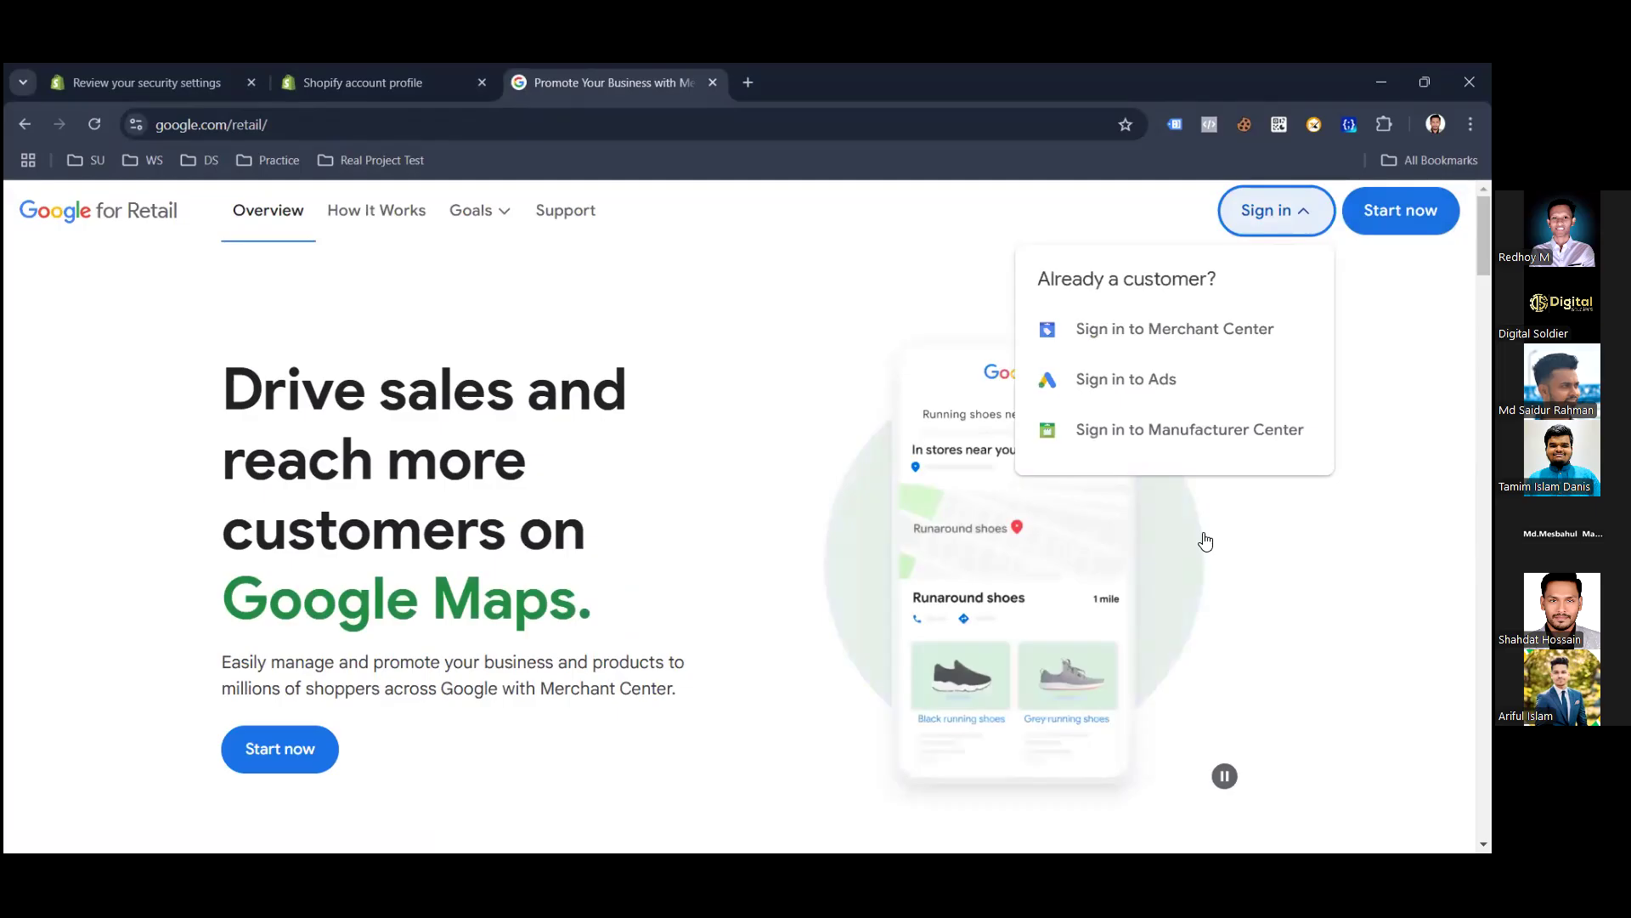
{"action": "left_click", "coordinate": [1166, 331]}
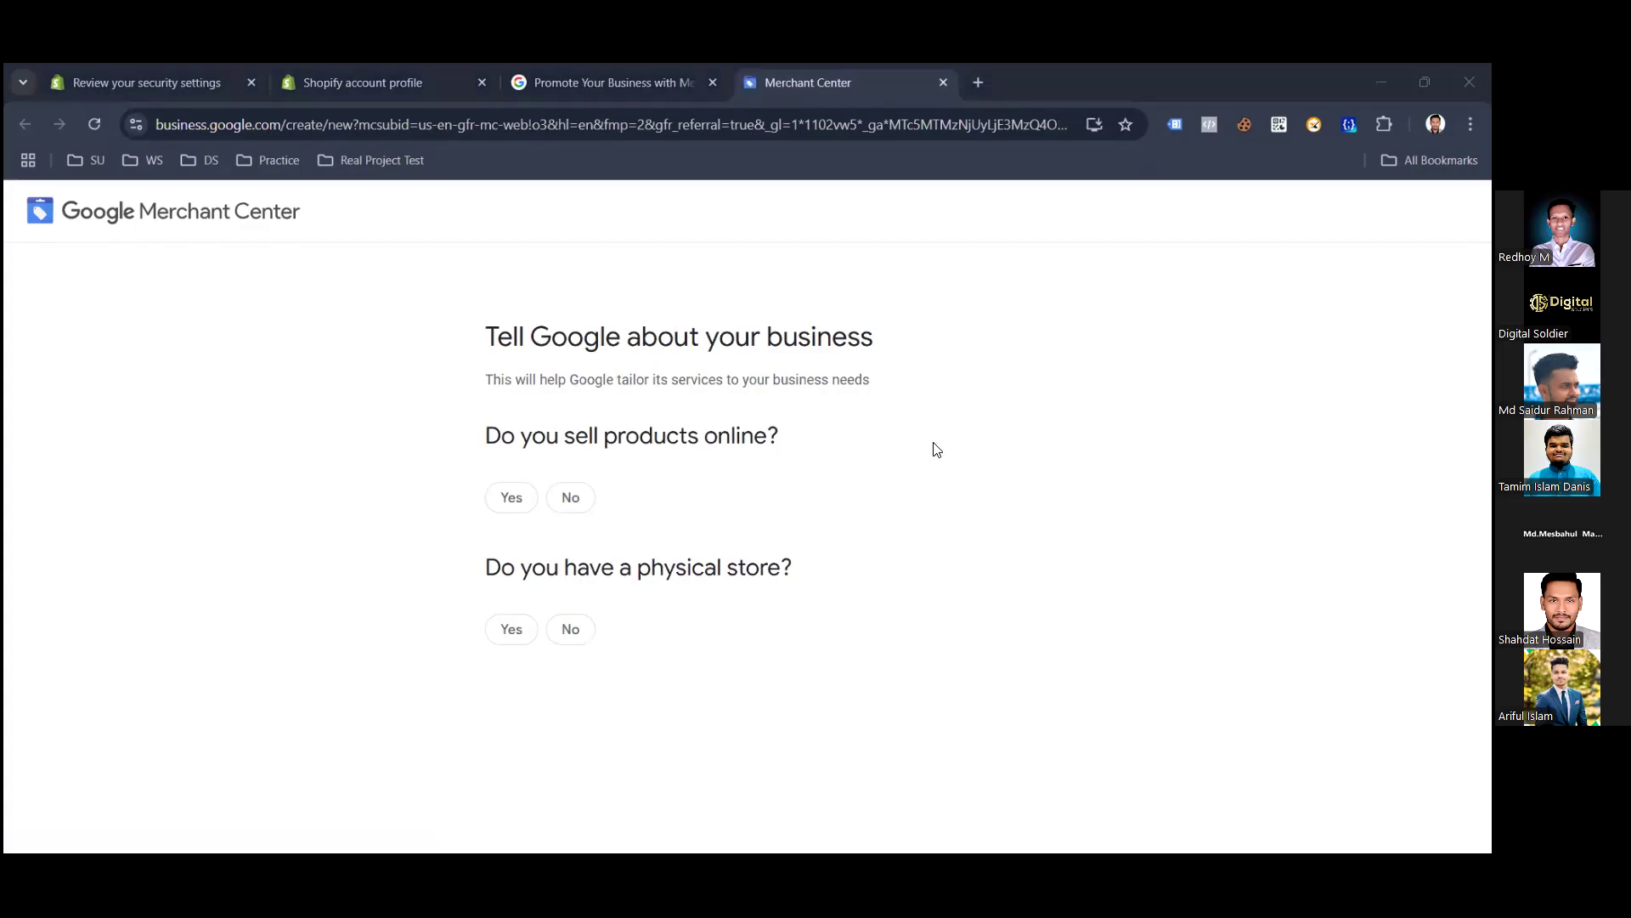
Answer Yes to 'Do you sell products online?' and switch back to the Shopify Security tab.
{"action": "left_click", "coordinate": [509, 508]}
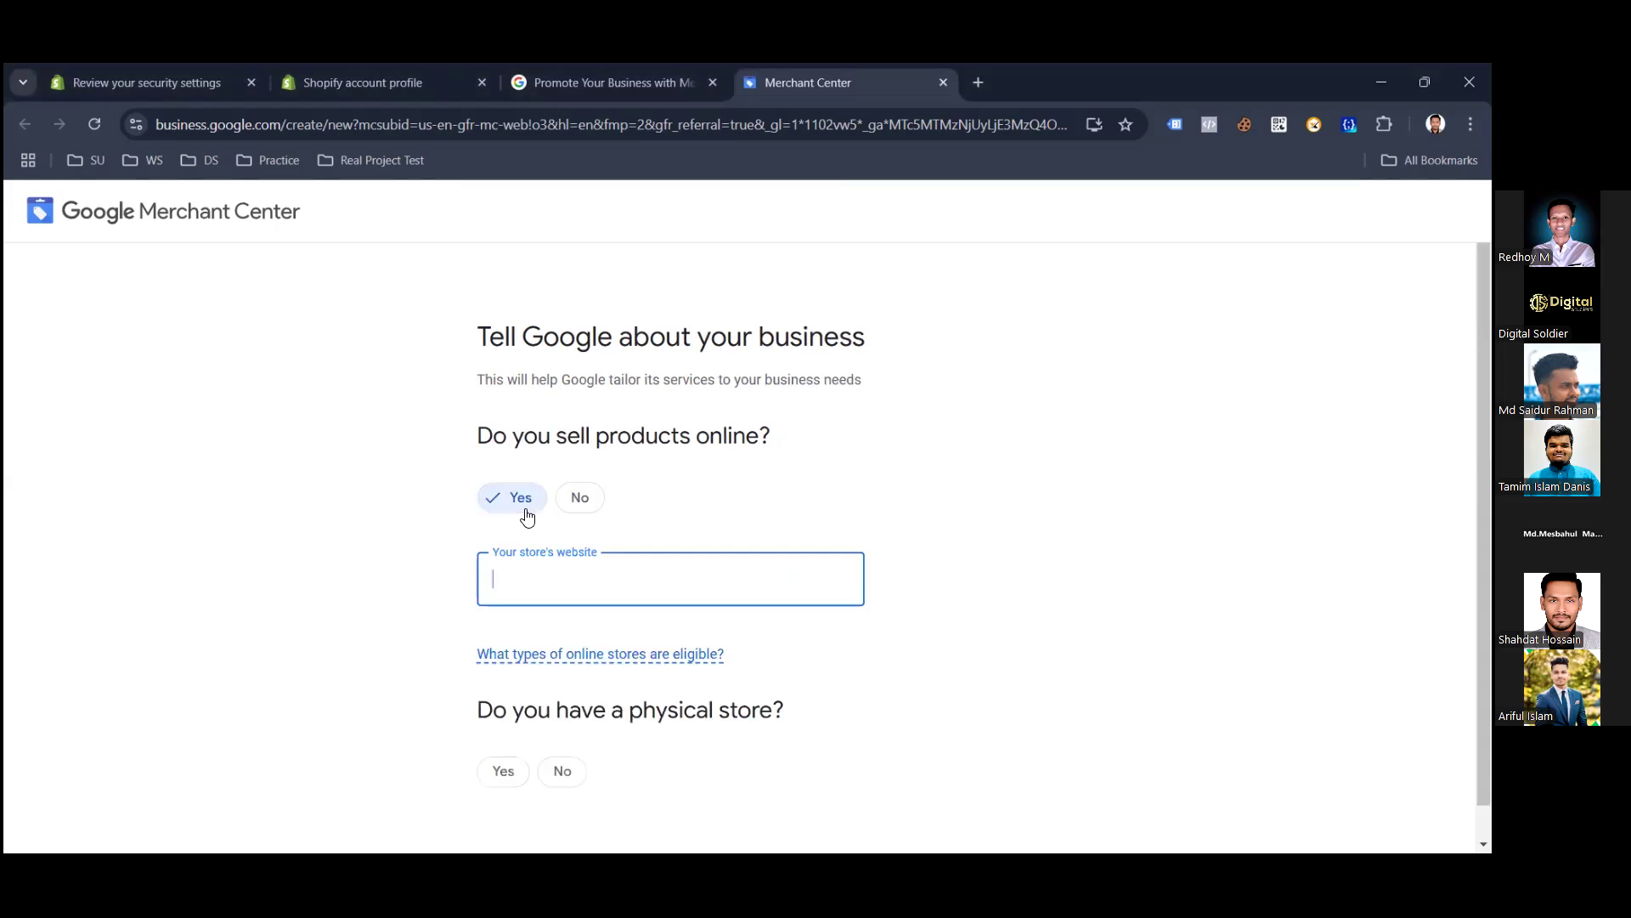
{"action": "scroll", "coordinate": [586, 645], "scroll_direction": "down", "scroll_amount": 1}
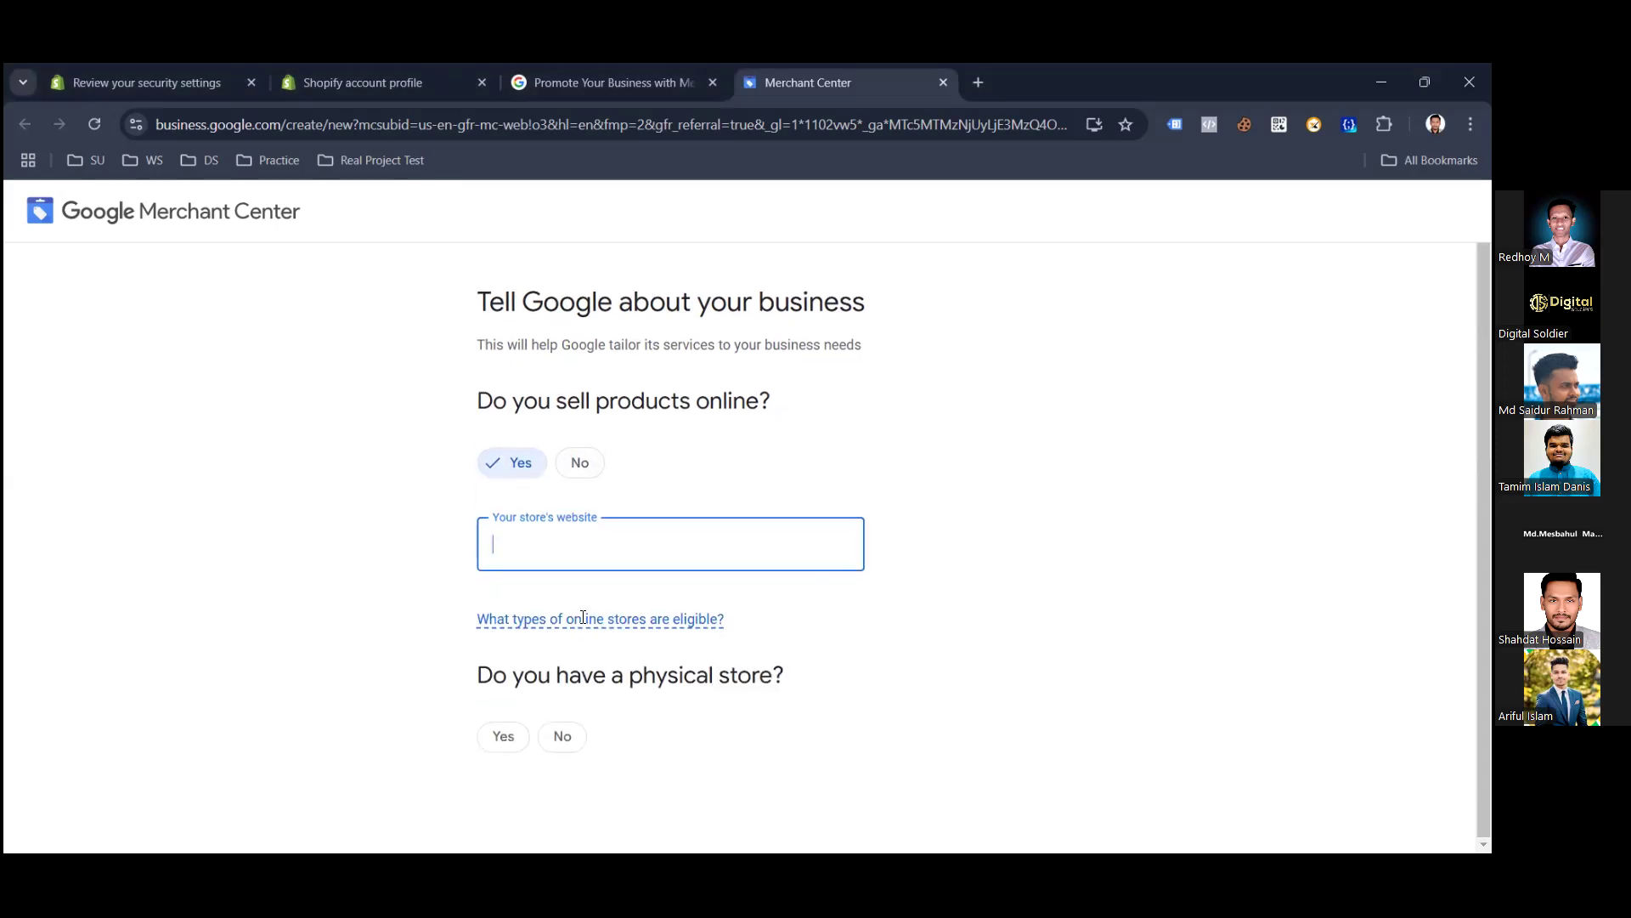
{"action": "left_click", "coordinate": [427, 88]}
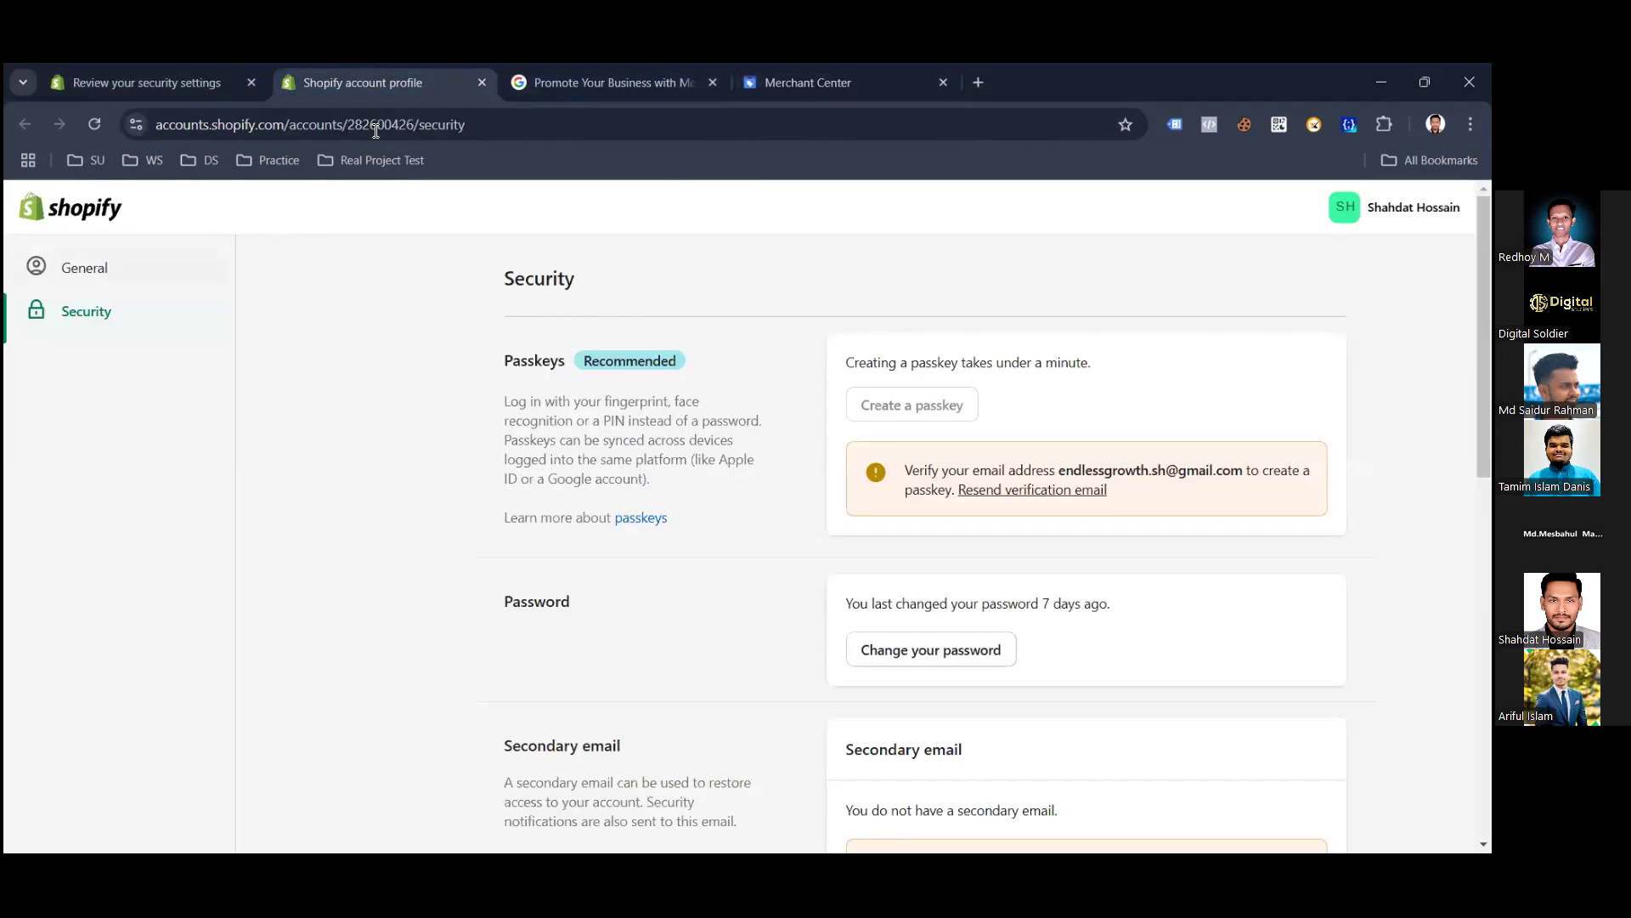
Close the account profile, open the shanalytics Themes bookmark in a new tab, and postpone the security review.
{"action": "left_click", "coordinate": [973, 80]}
{"action": "left_click", "coordinate": [482, 83]}
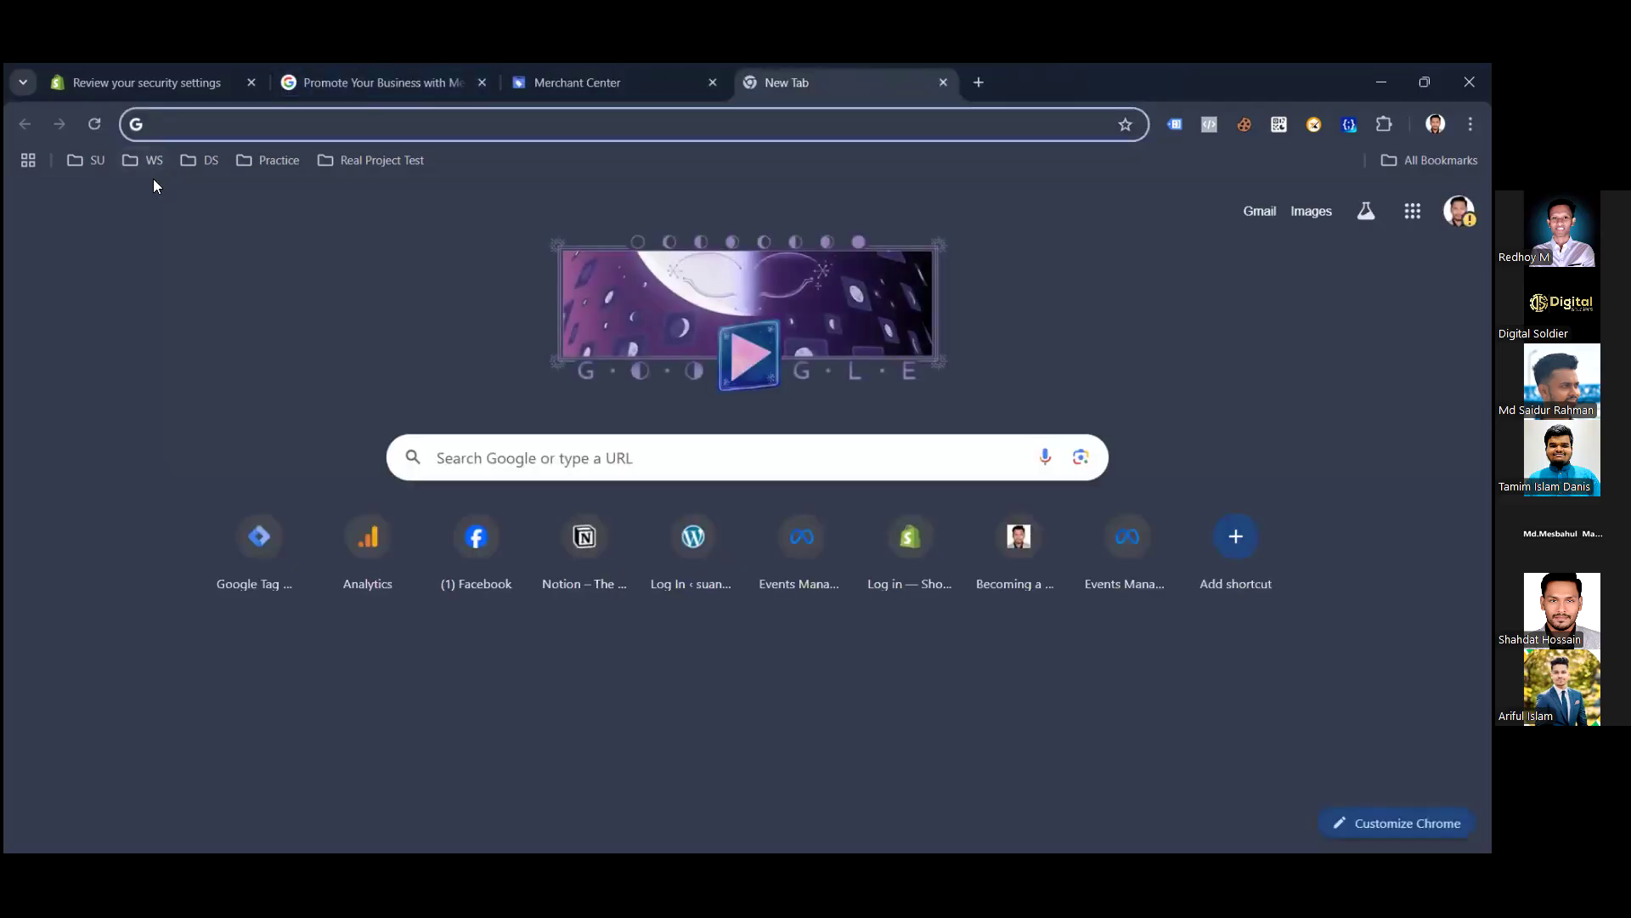
{"action": "left_click", "coordinate": [82, 159]}
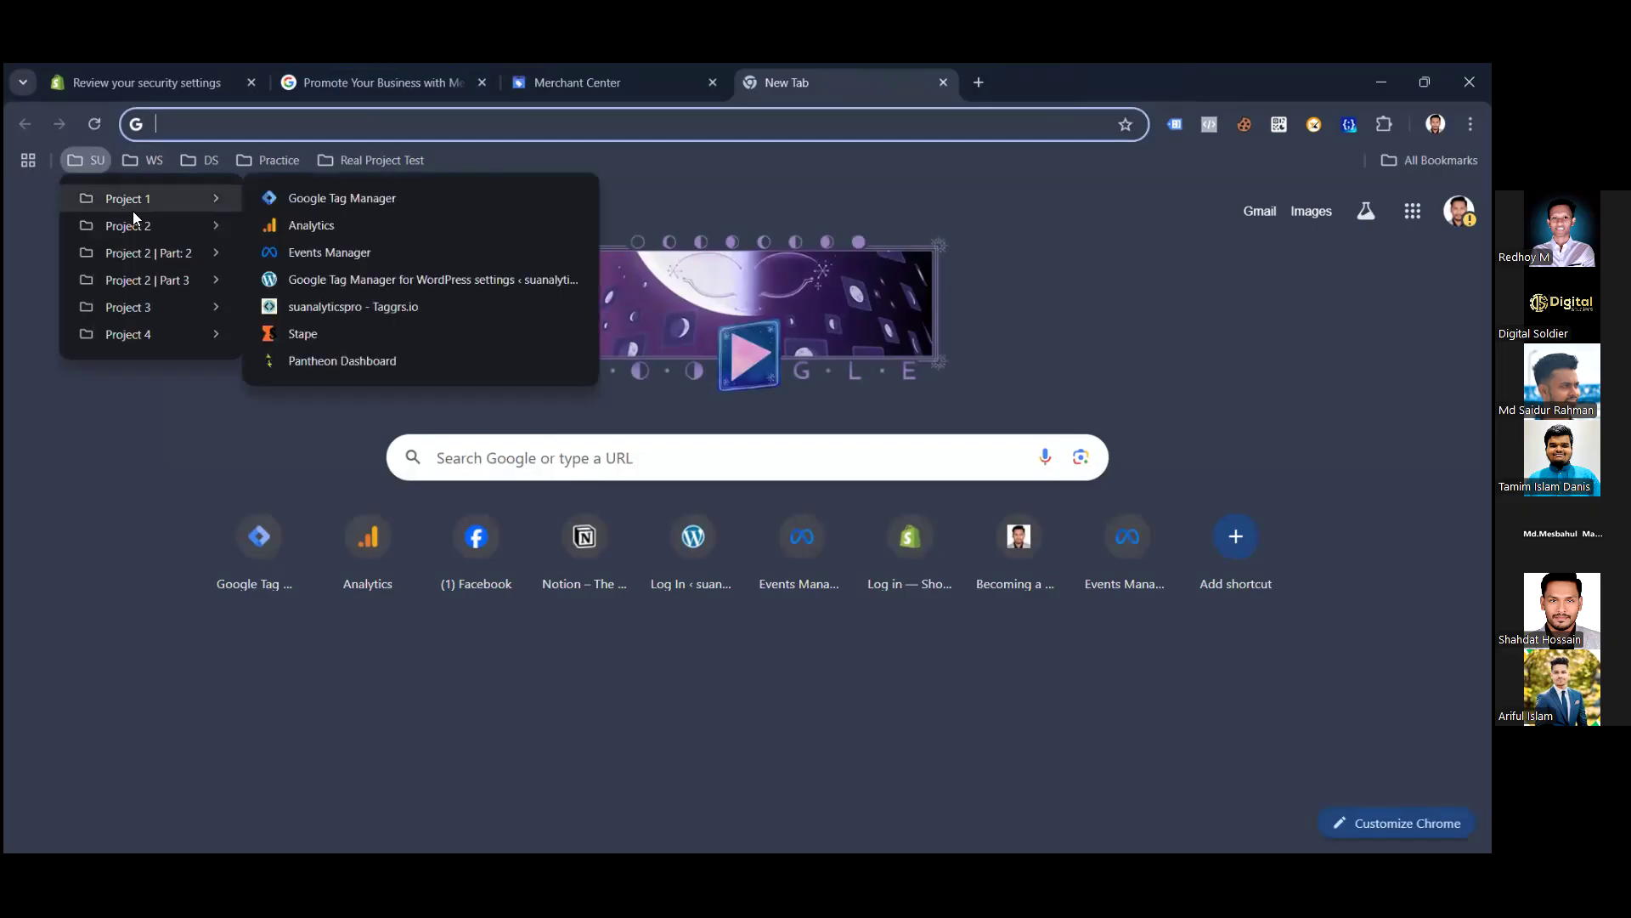
{"action": "mouse_move", "coordinate": [154, 250]}
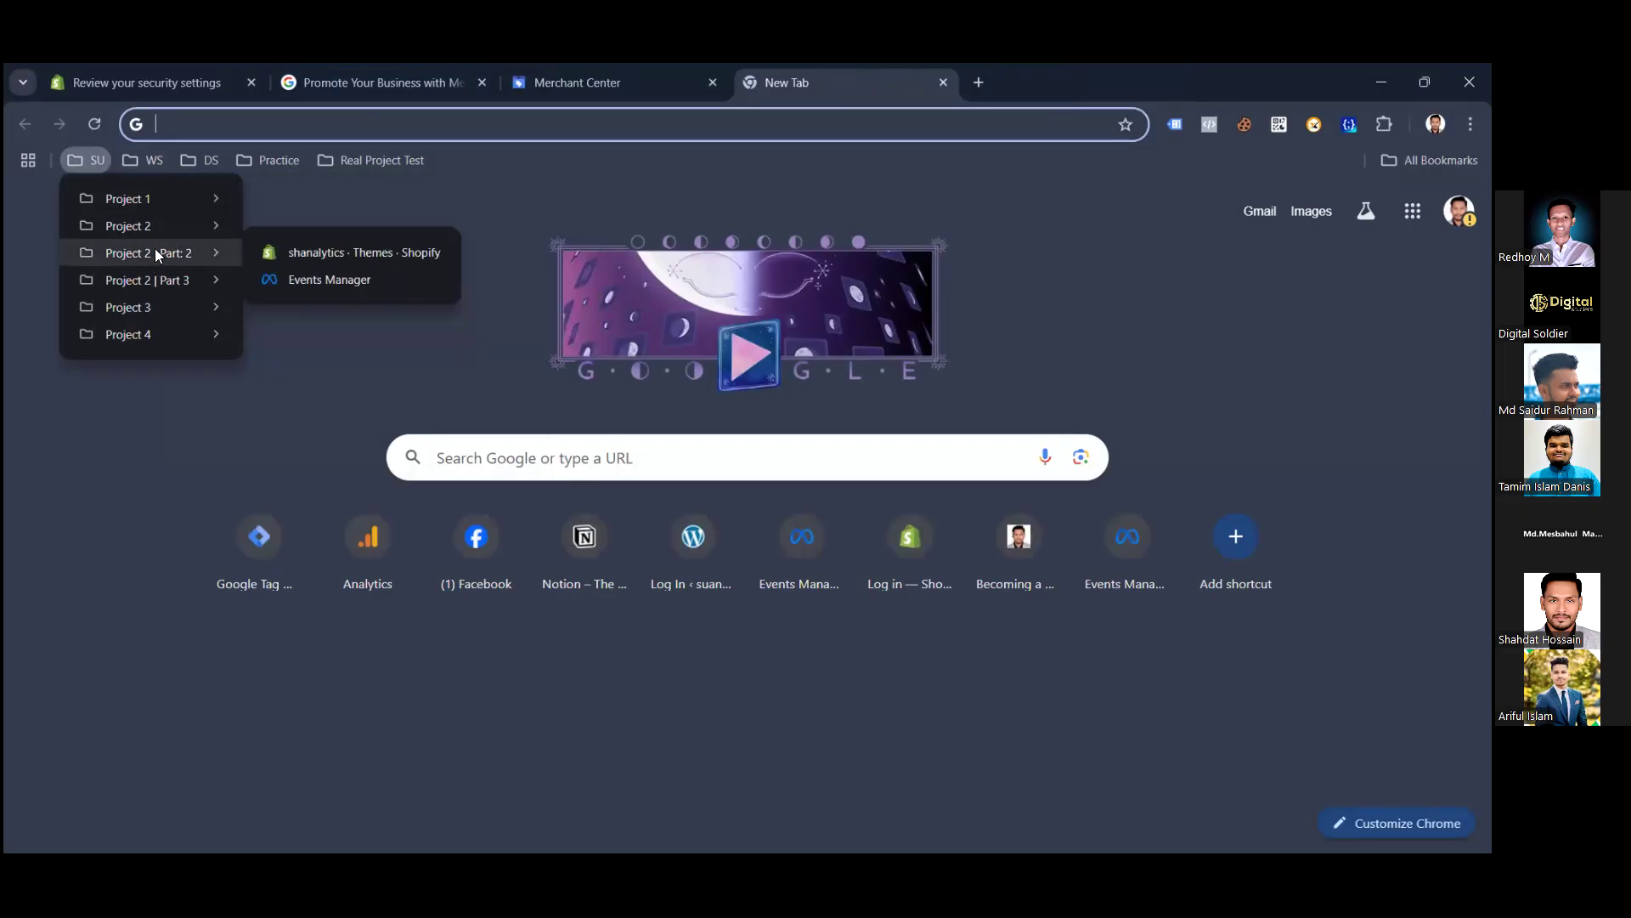
{"action": "right_click", "coordinate": [338, 251]}
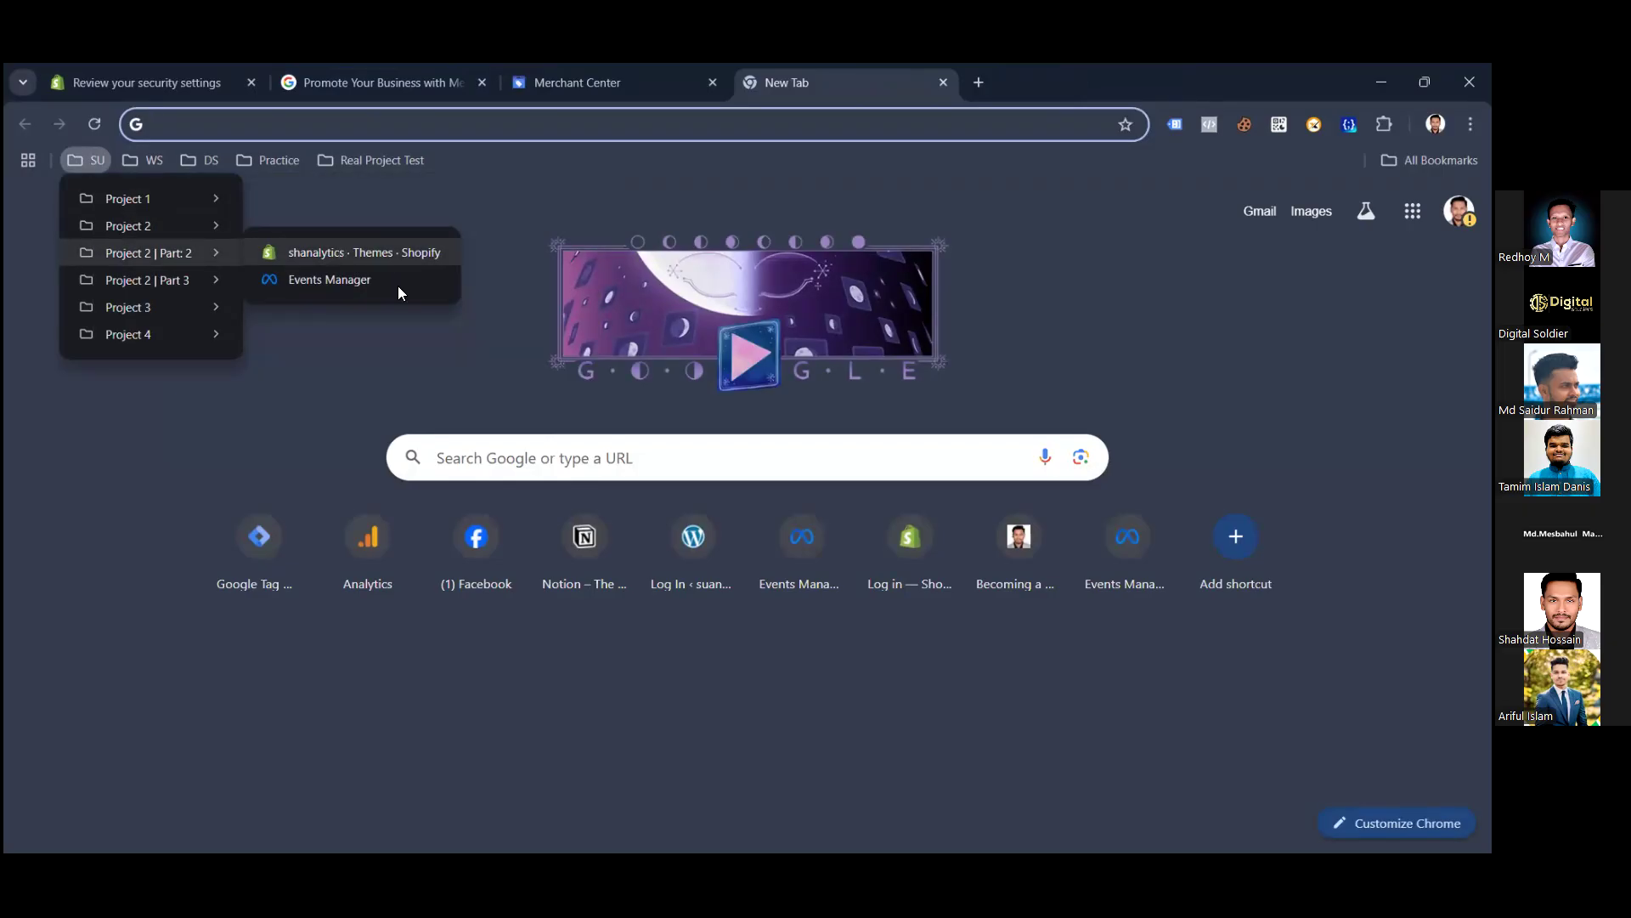
{"action": "left_click", "coordinate": [404, 277]}
{"action": "left_click", "coordinate": [1074, 68]}
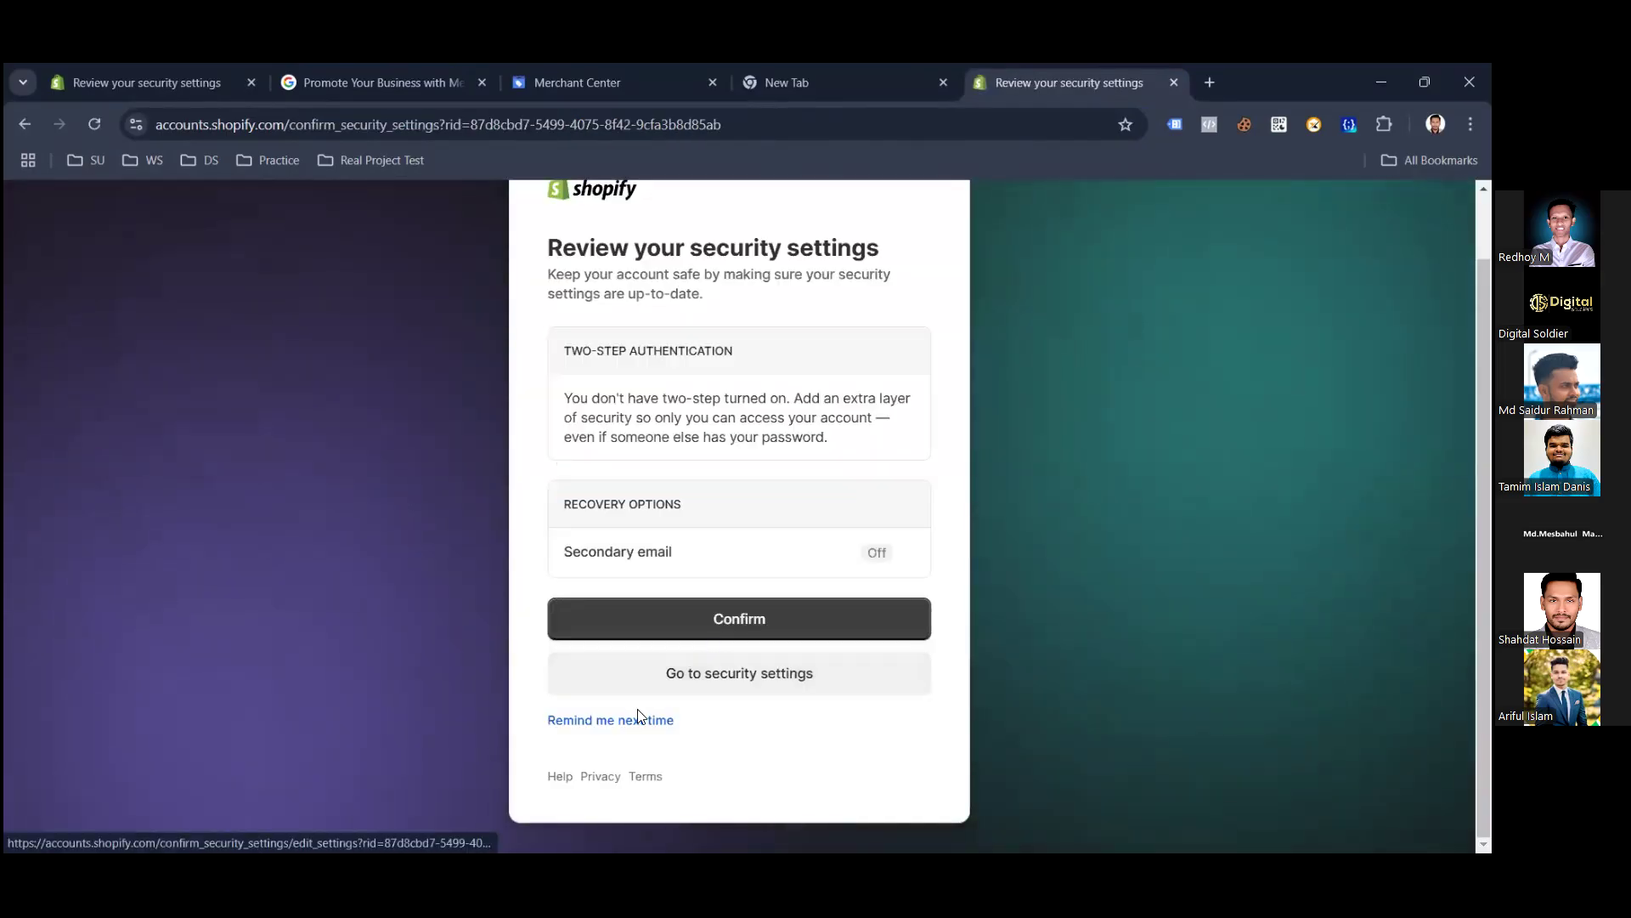
{"action": "left_click", "coordinate": [612, 724]}
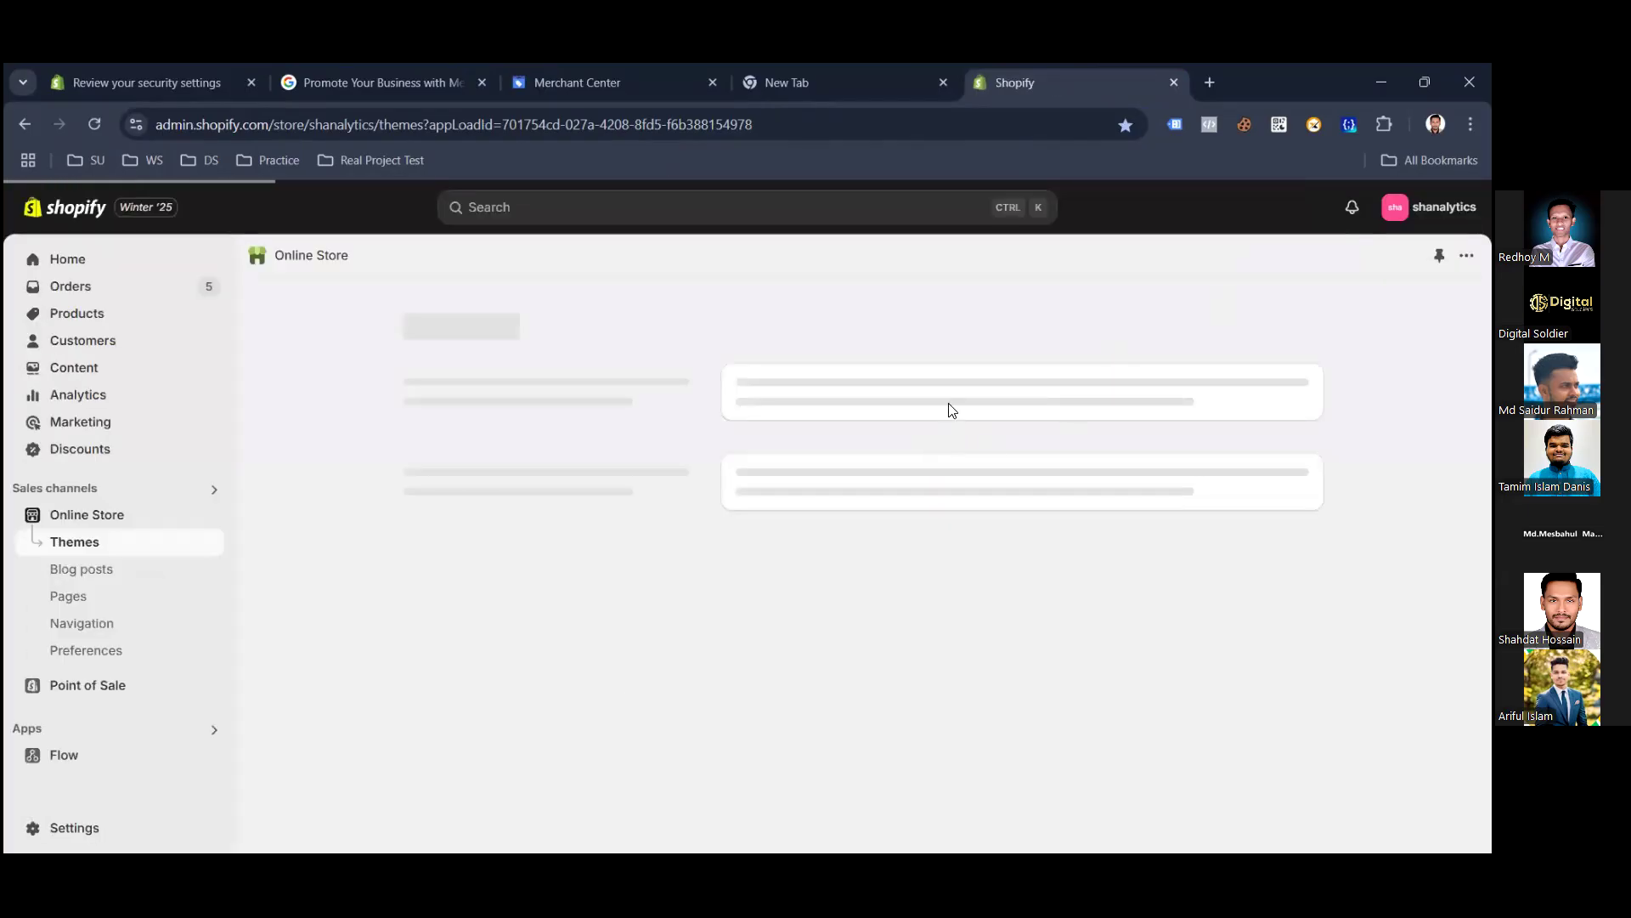
Open the shanalytics storefront from the view-store link in a new tab beside Themes.
{"action": "right_click", "coordinate": [214, 517]}
{"action": "left_click", "coordinate": [263, 539]}
{"action": "left_click", "coordinate": [1155, 83]}
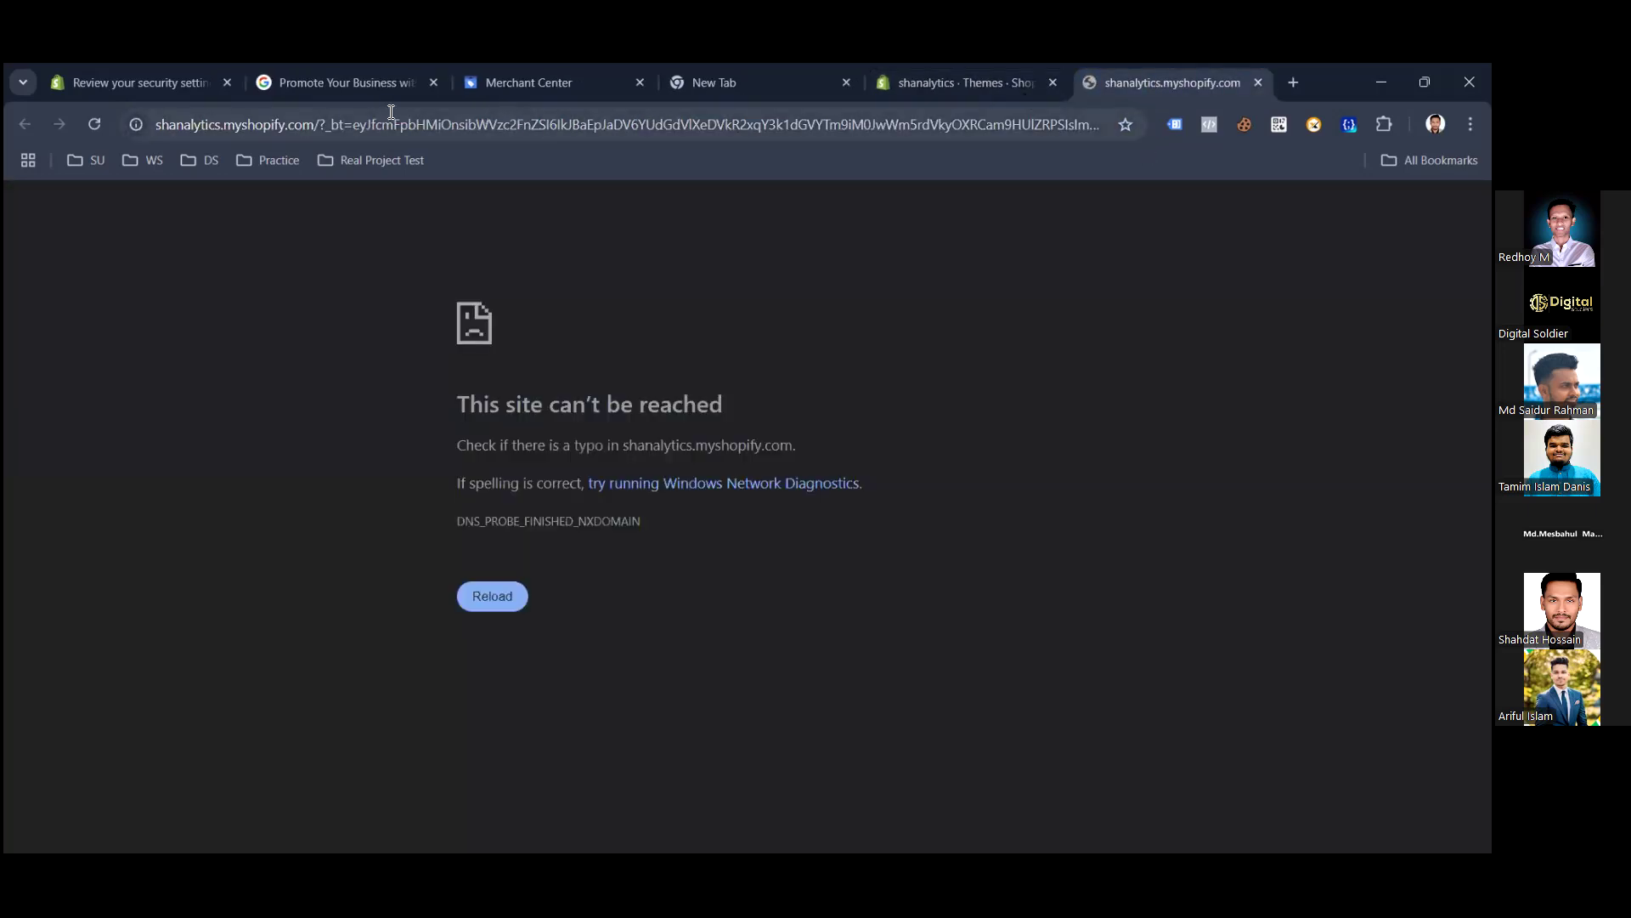
{"action": "left_click", "coordinate": [308, 133]}
{"action": "left_click", "coordinate": [340, 126]}
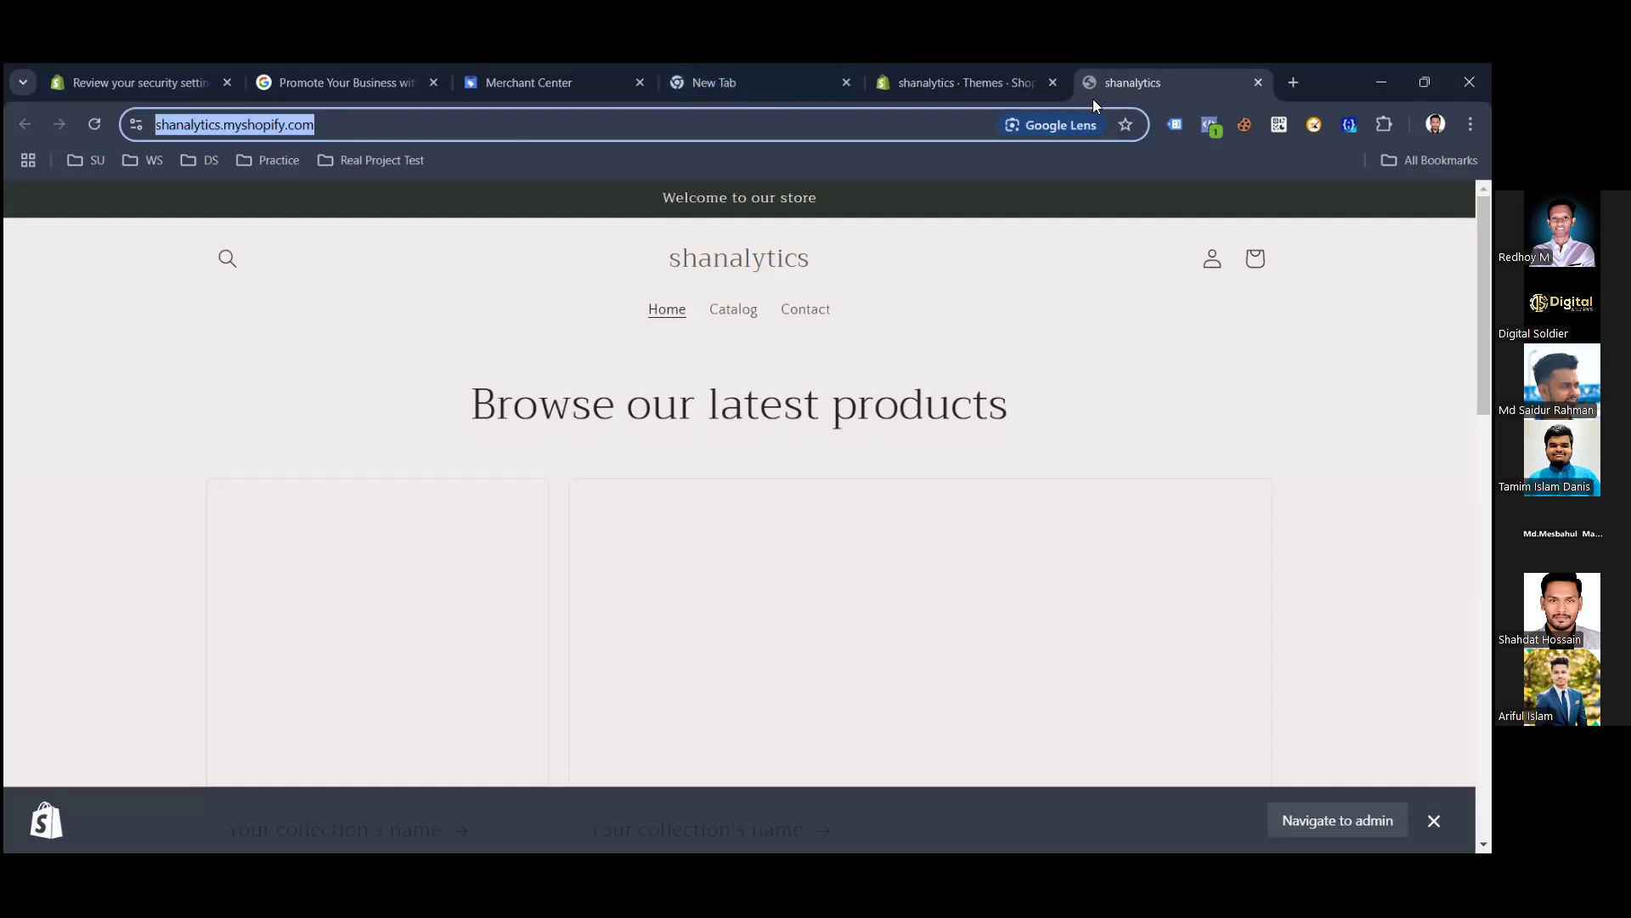
{"action": "left_click", "coordinate": [1008, 66]}
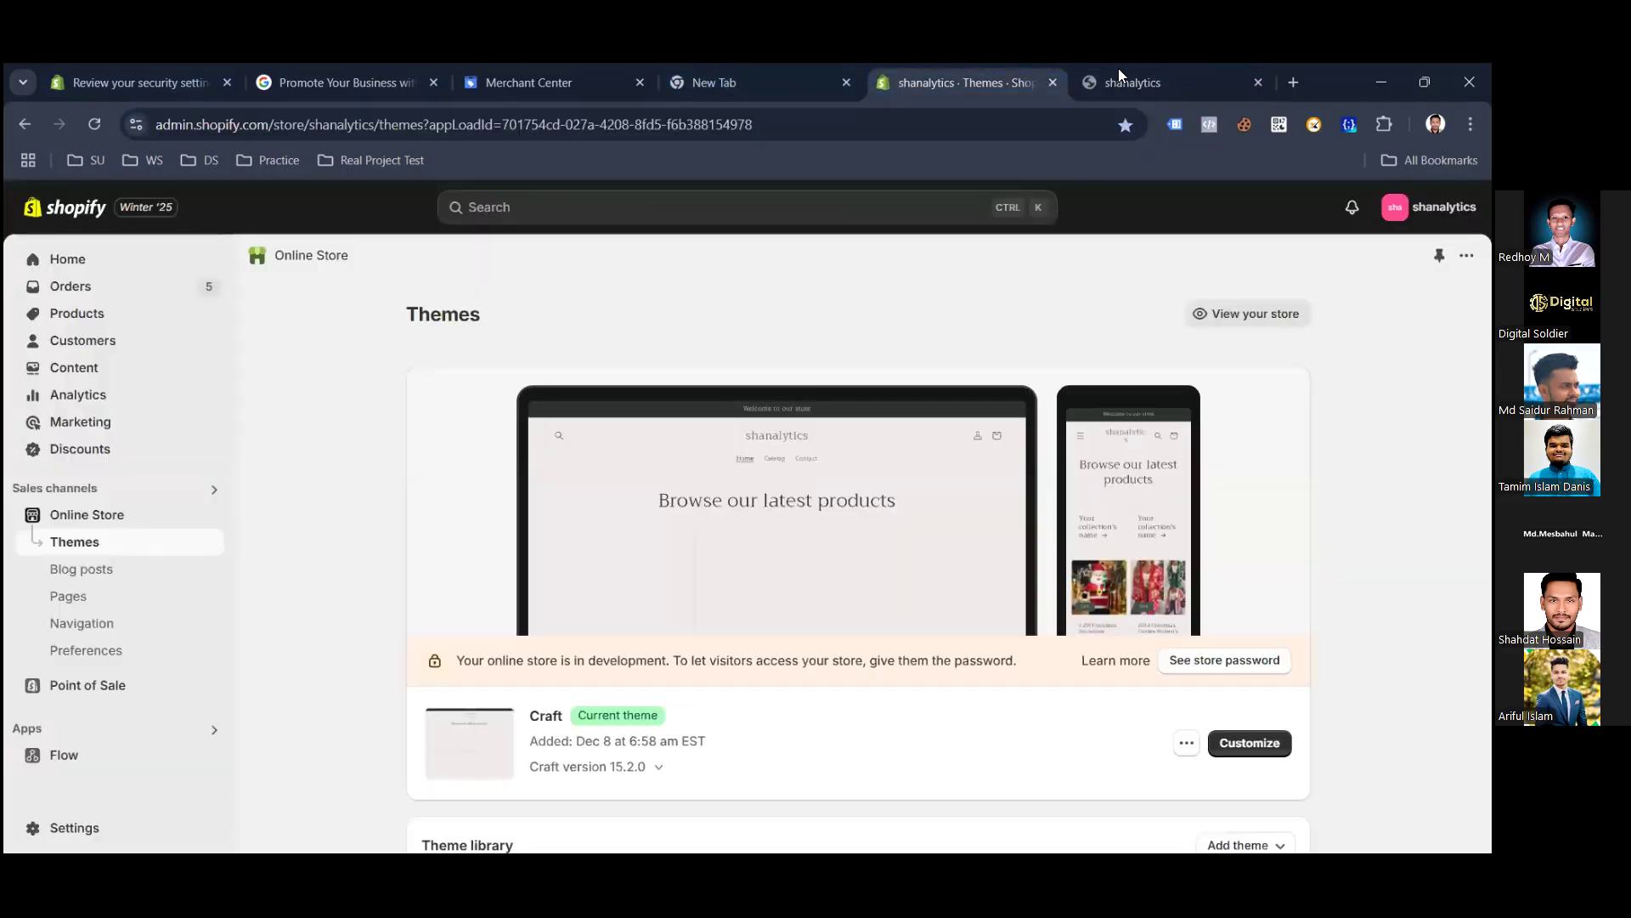
{"action": "left_click", "coordinate": [1142, 69]}
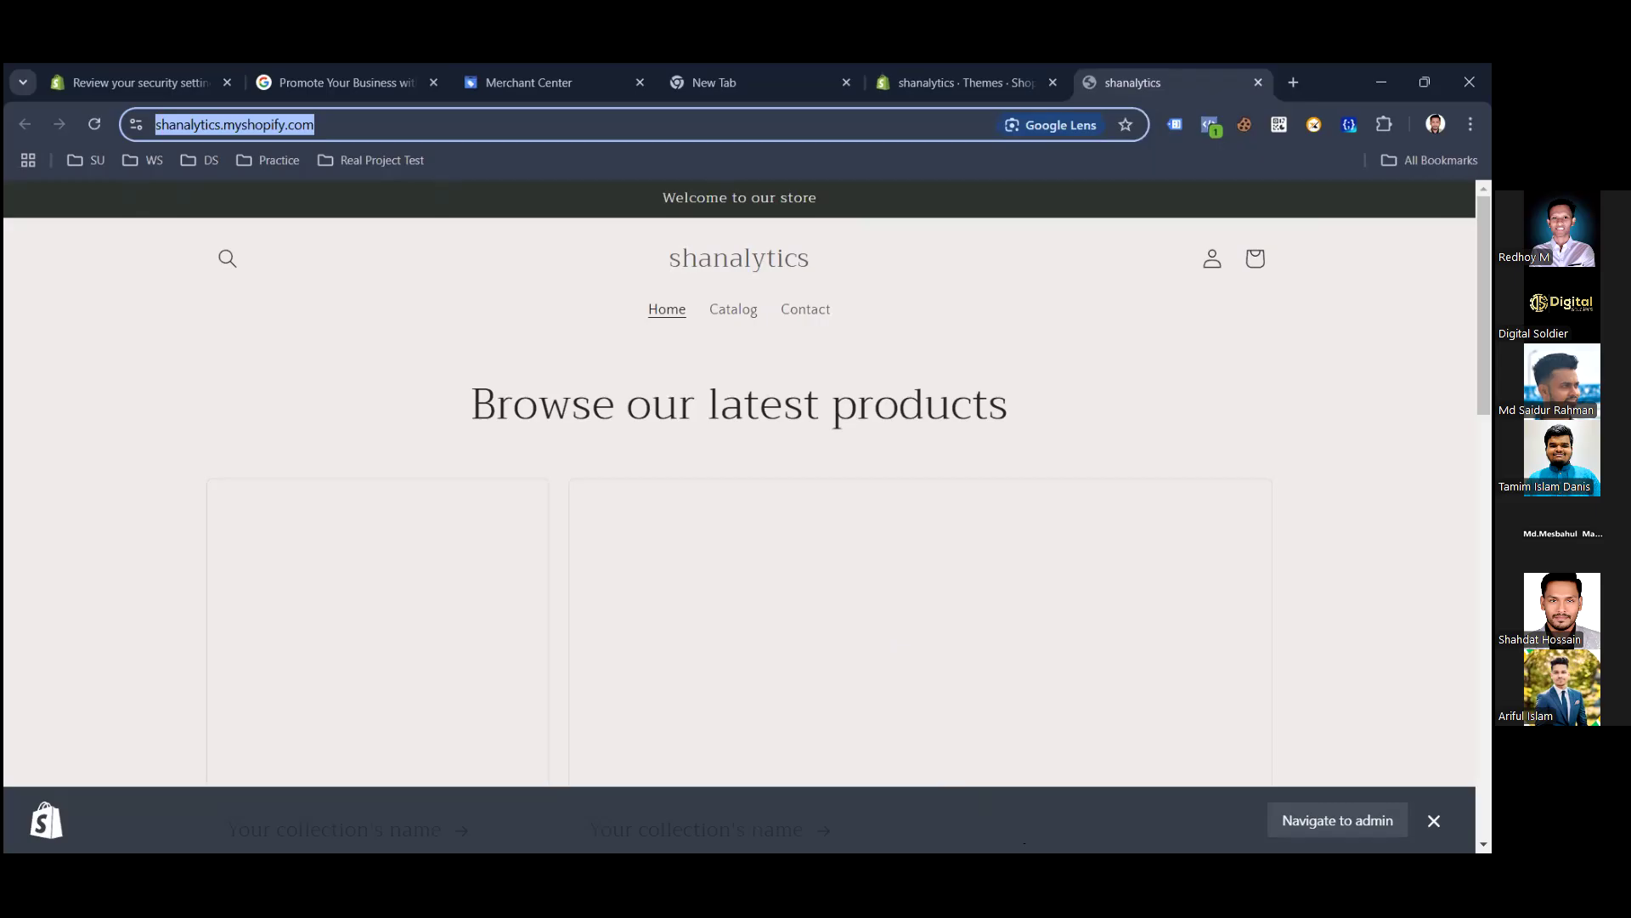
{"action": "key", "text": "alt+Tab"}
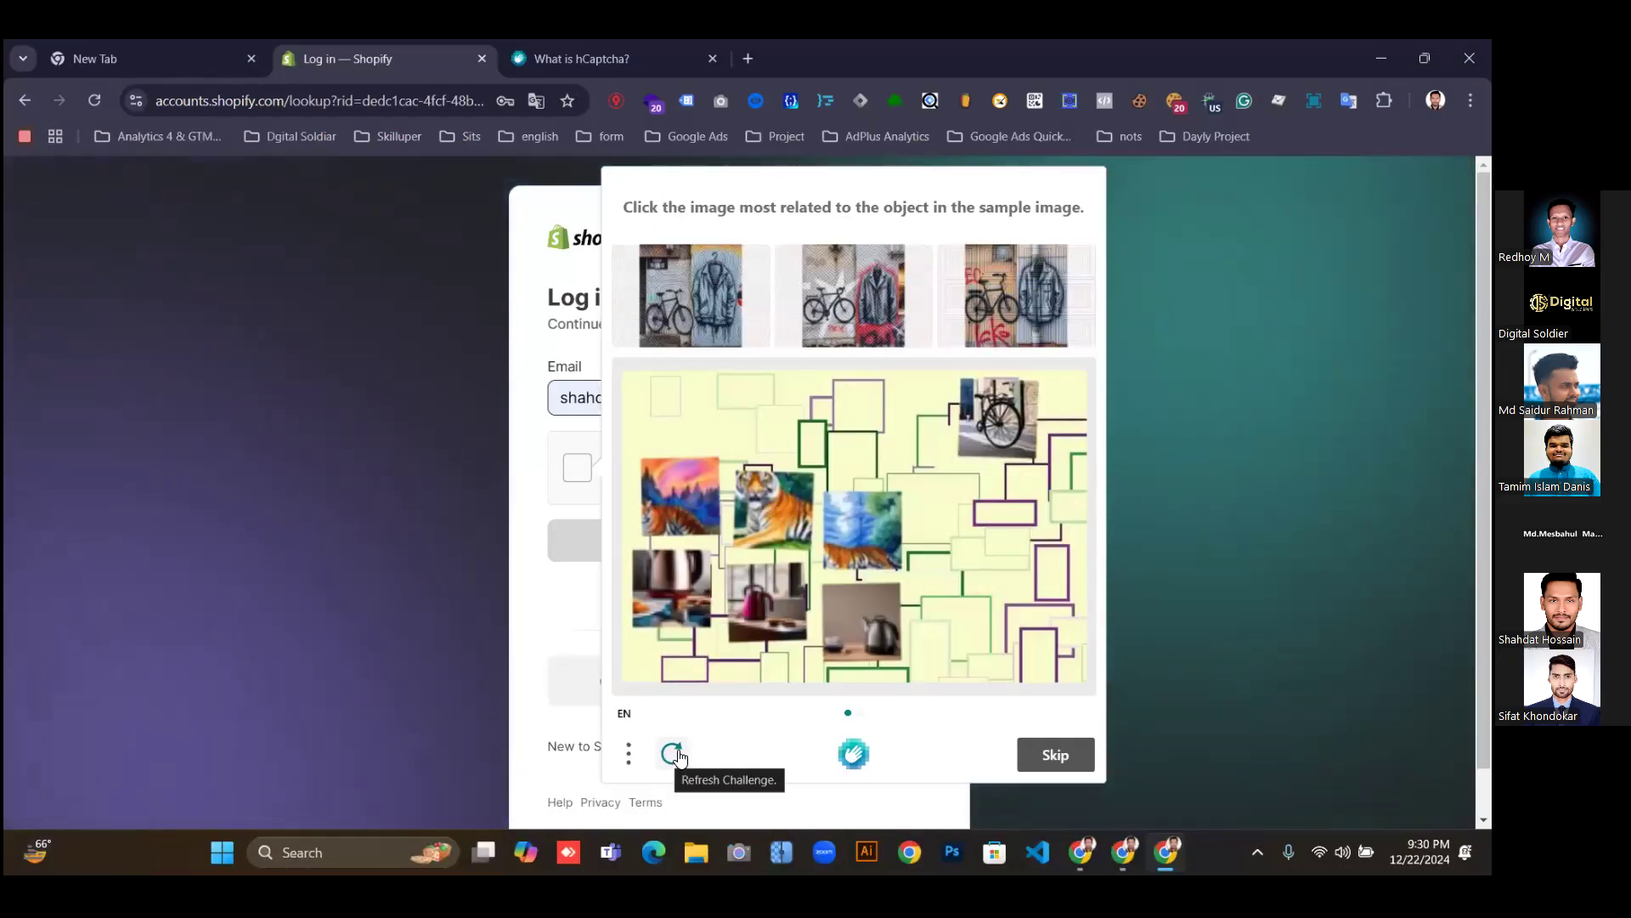
Solve the bicycle hCaptcha and log in with the account email and password.
{"action": "left_click", "coordinate": [999, 417]}
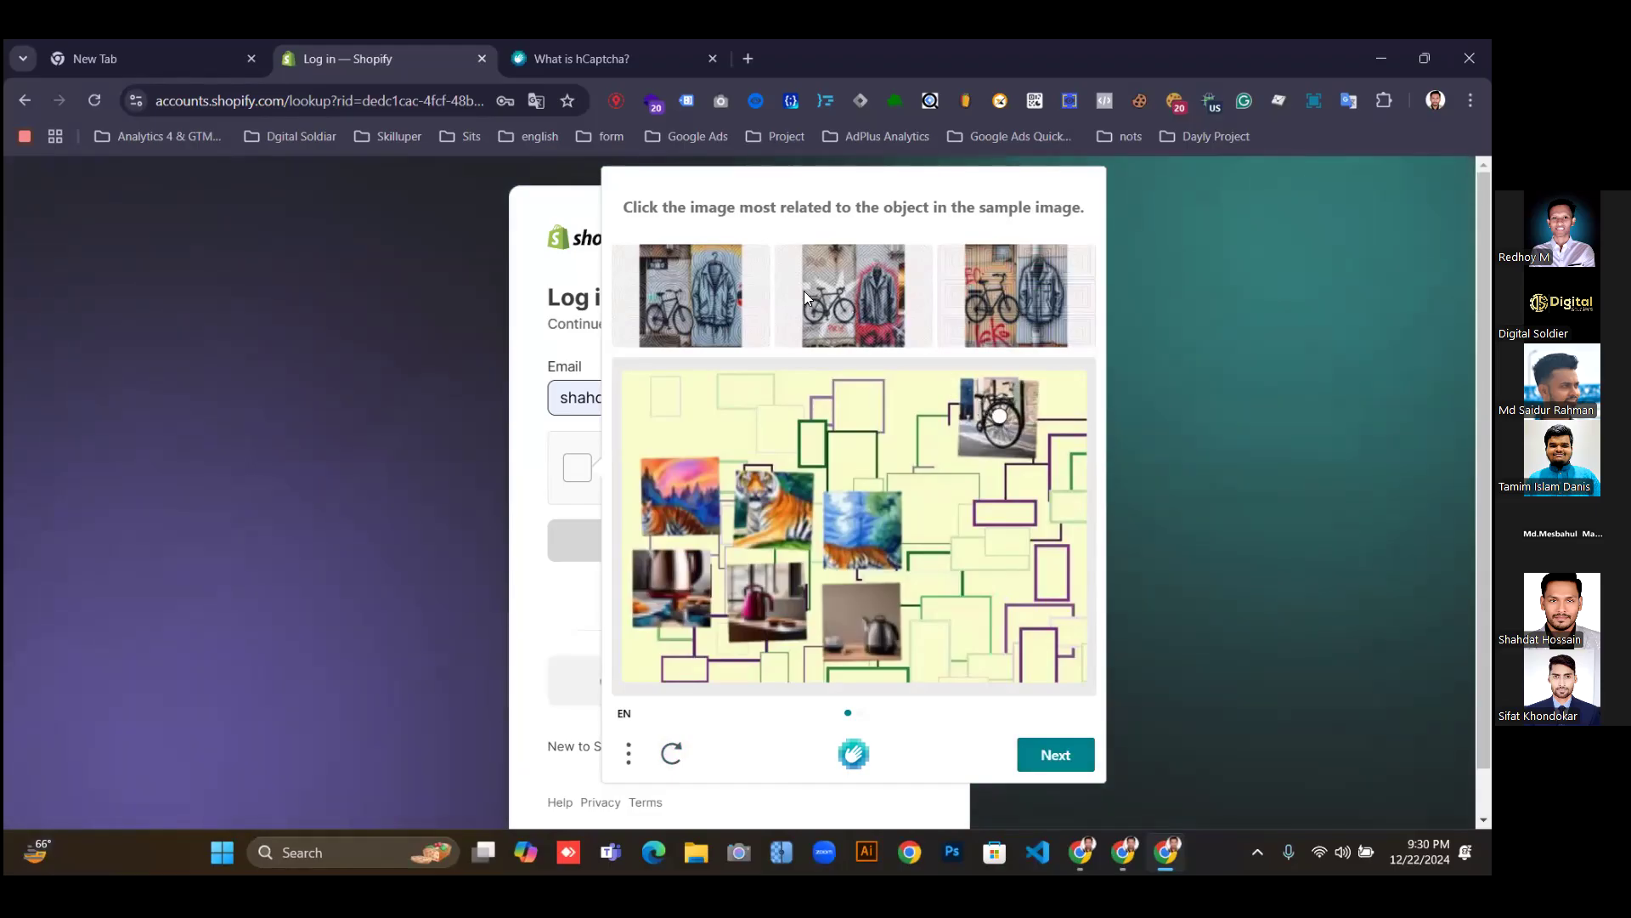
{"action": "left_click", "coordinate": [1057, 758]}
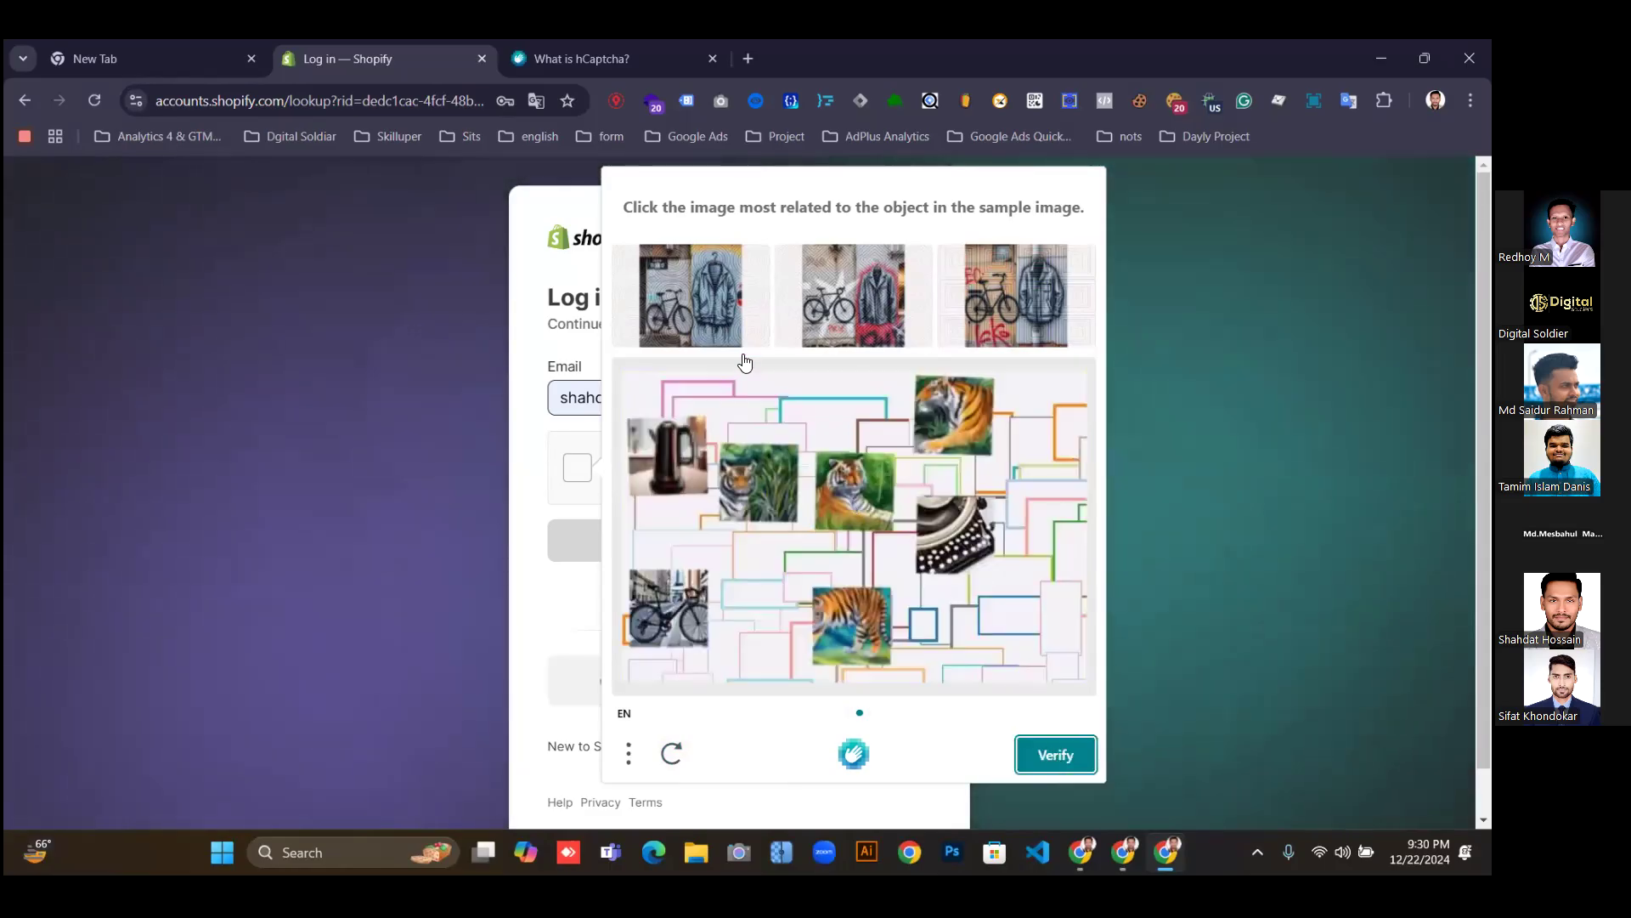
{"action": "left_click", "coordinate": [671, 619]}
{"action": "left_click", "coordinate": [1046, 754]}
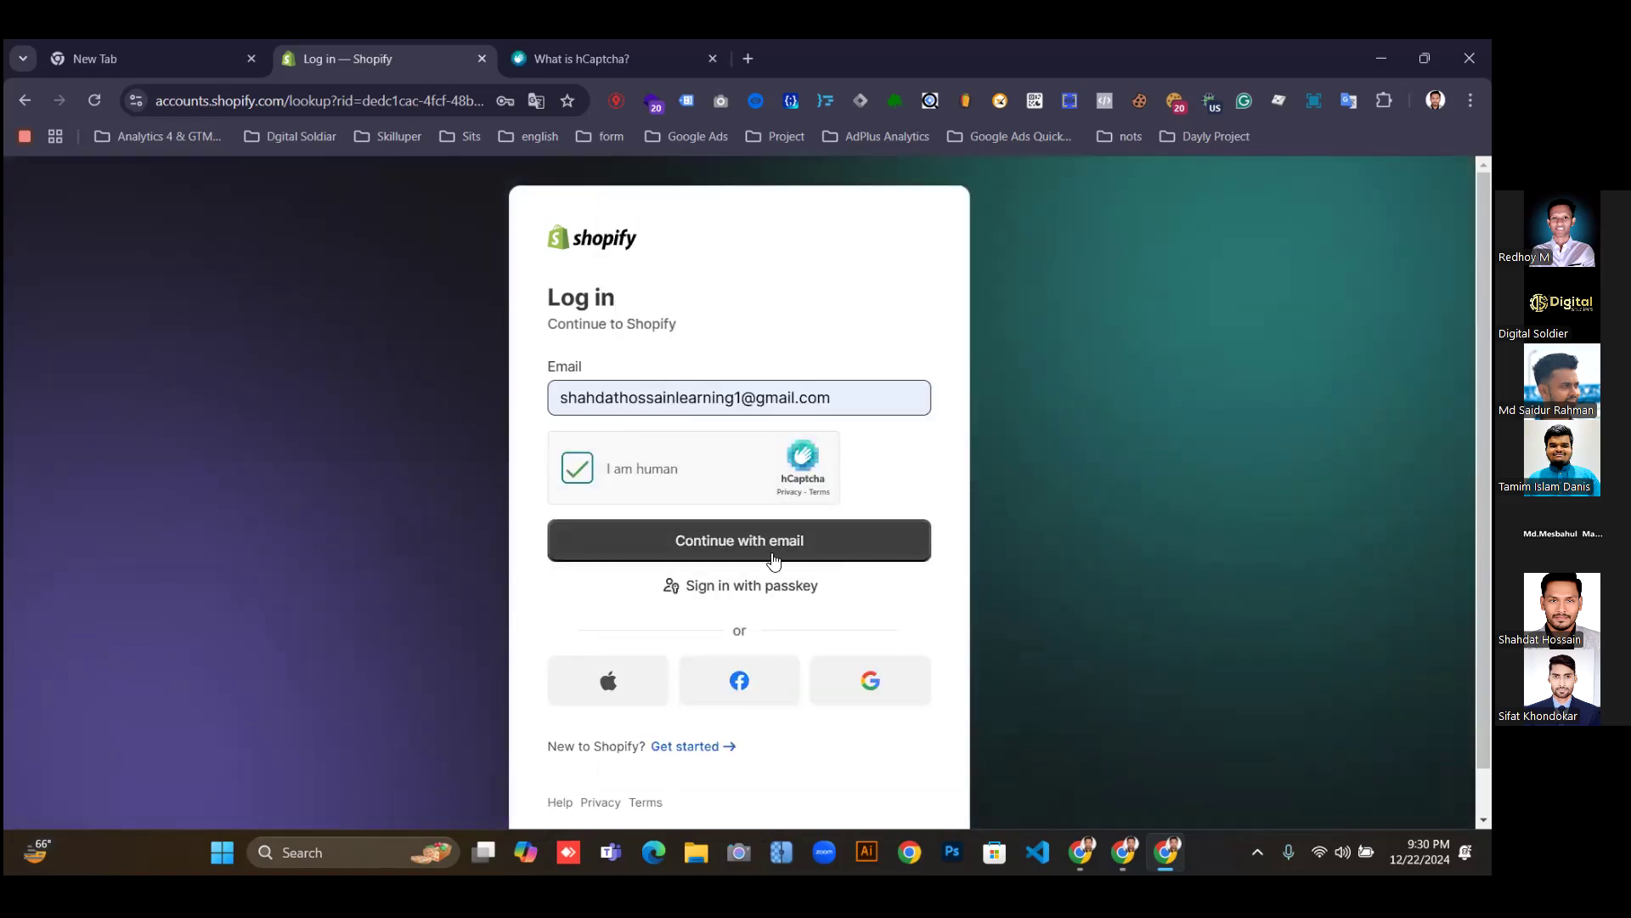
{"action": "left_click", "coordinate": [782, 548]}
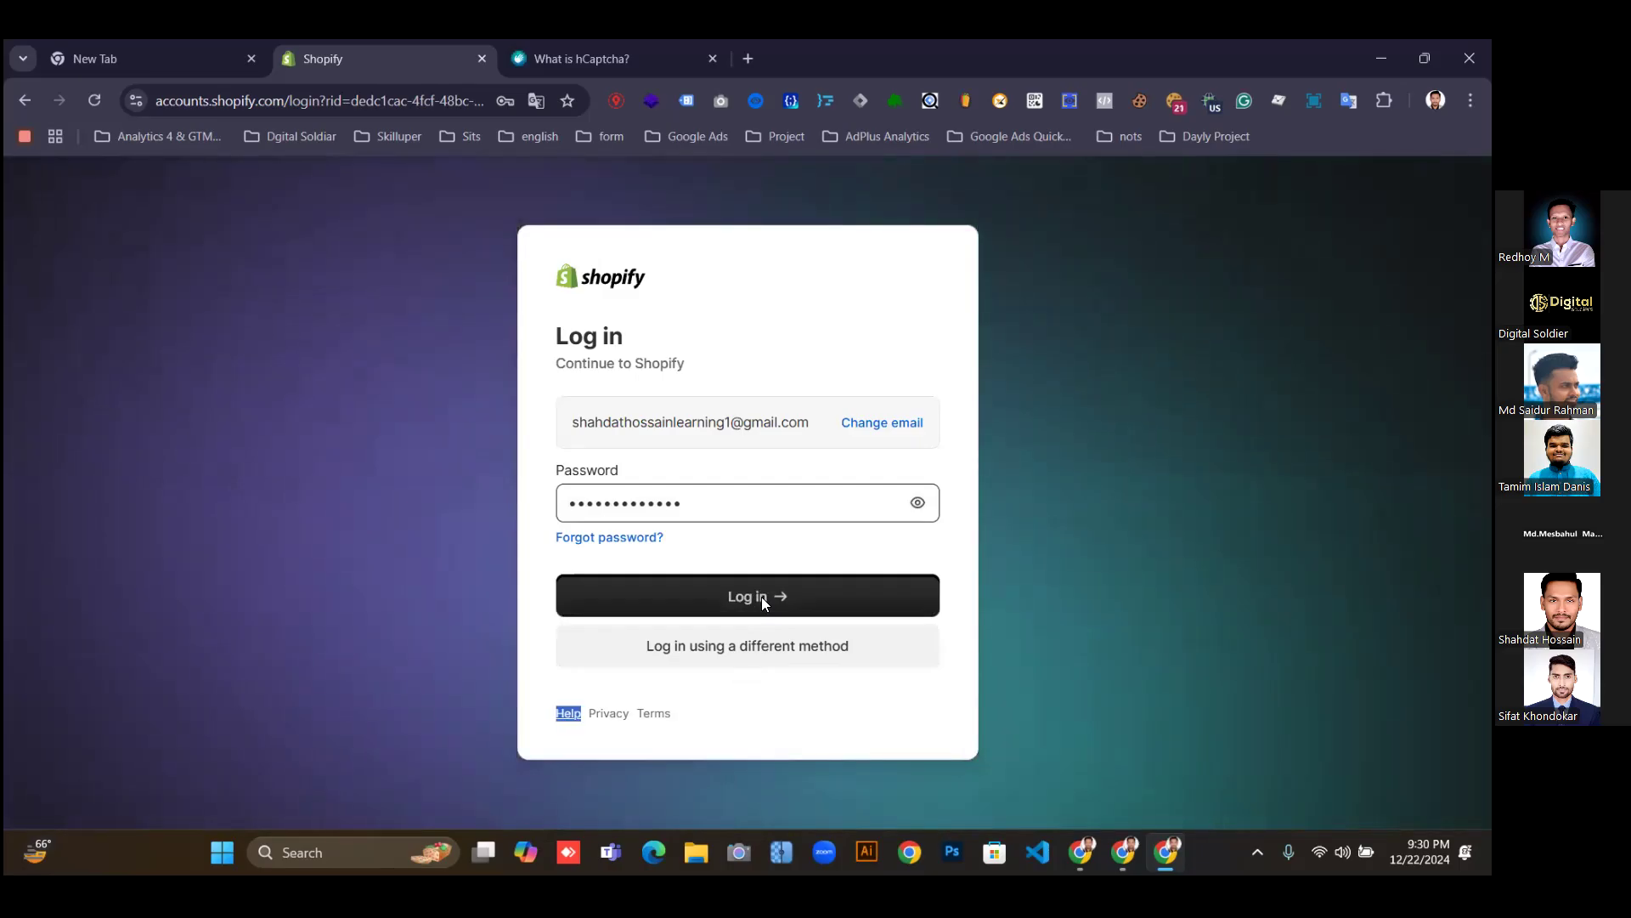
{"action": "left_click", "coordinate": [762, 596]}
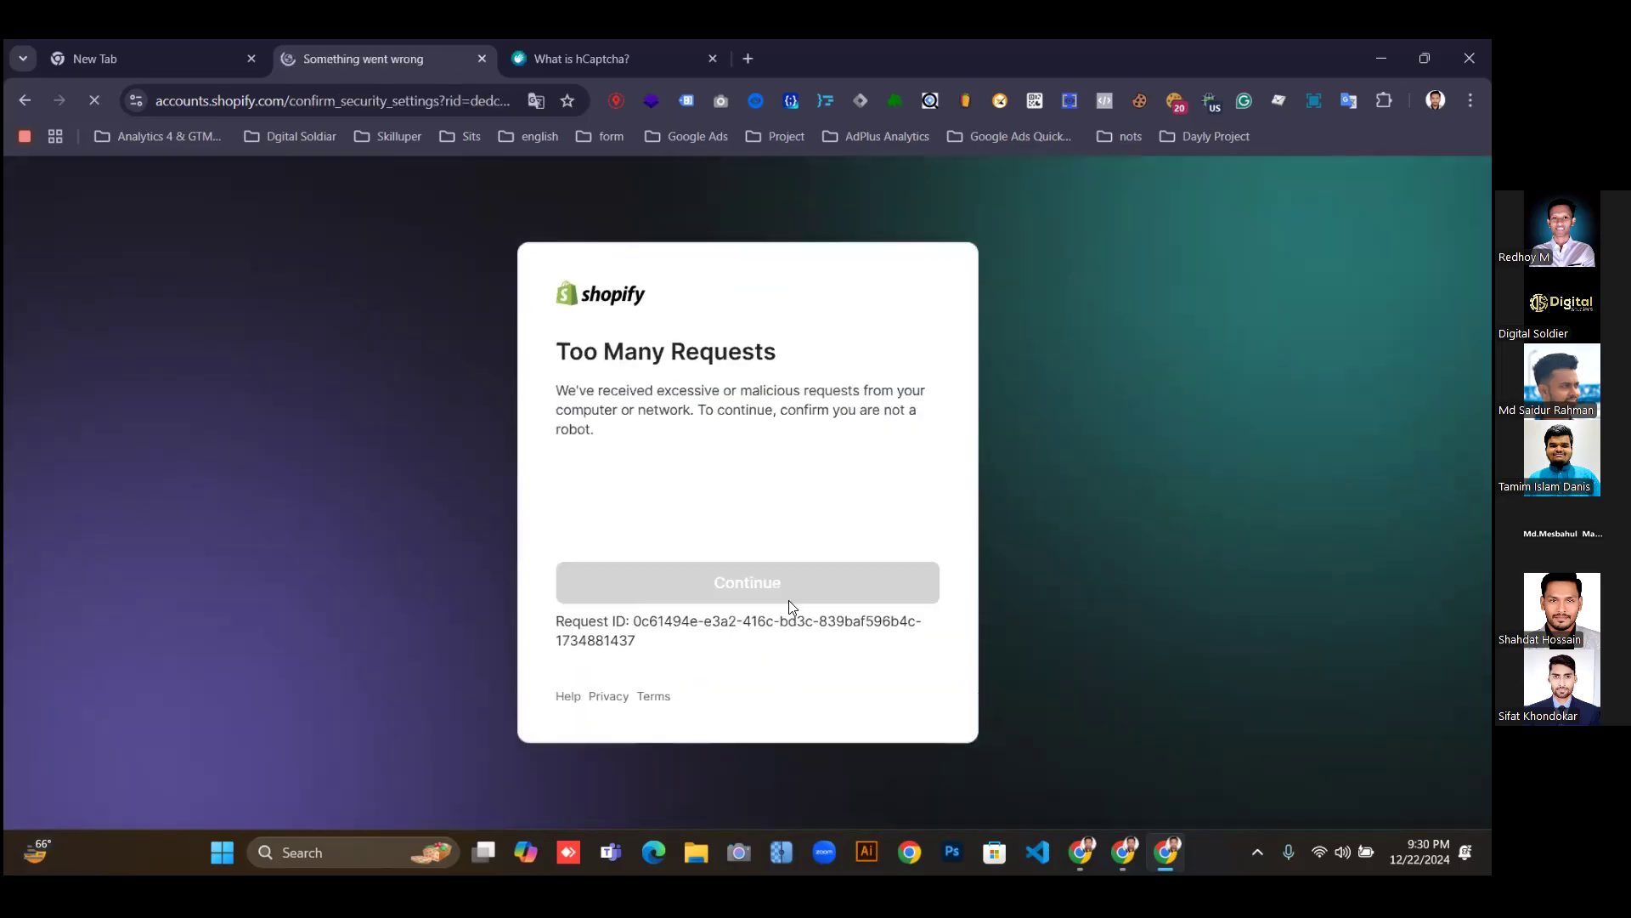
Pass the second bicycle check, postpone the security review, and confirm being human again.
{"action": "left_click", "coordinate": [587, 504]}
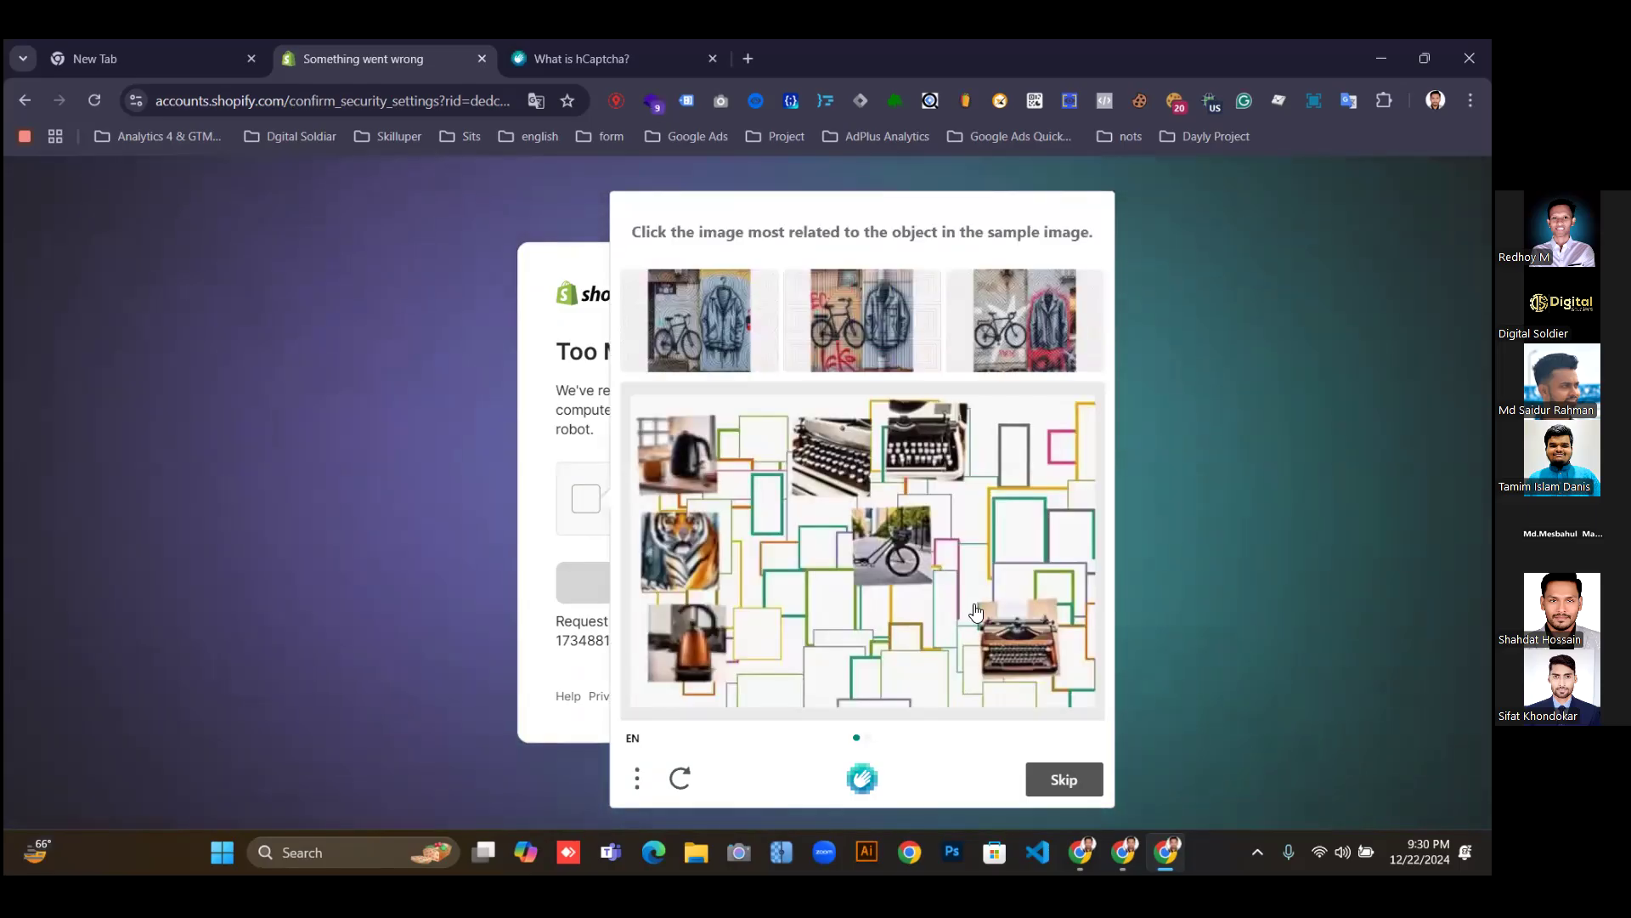
{"action": "left_click", "coordinate": [903, 557]}
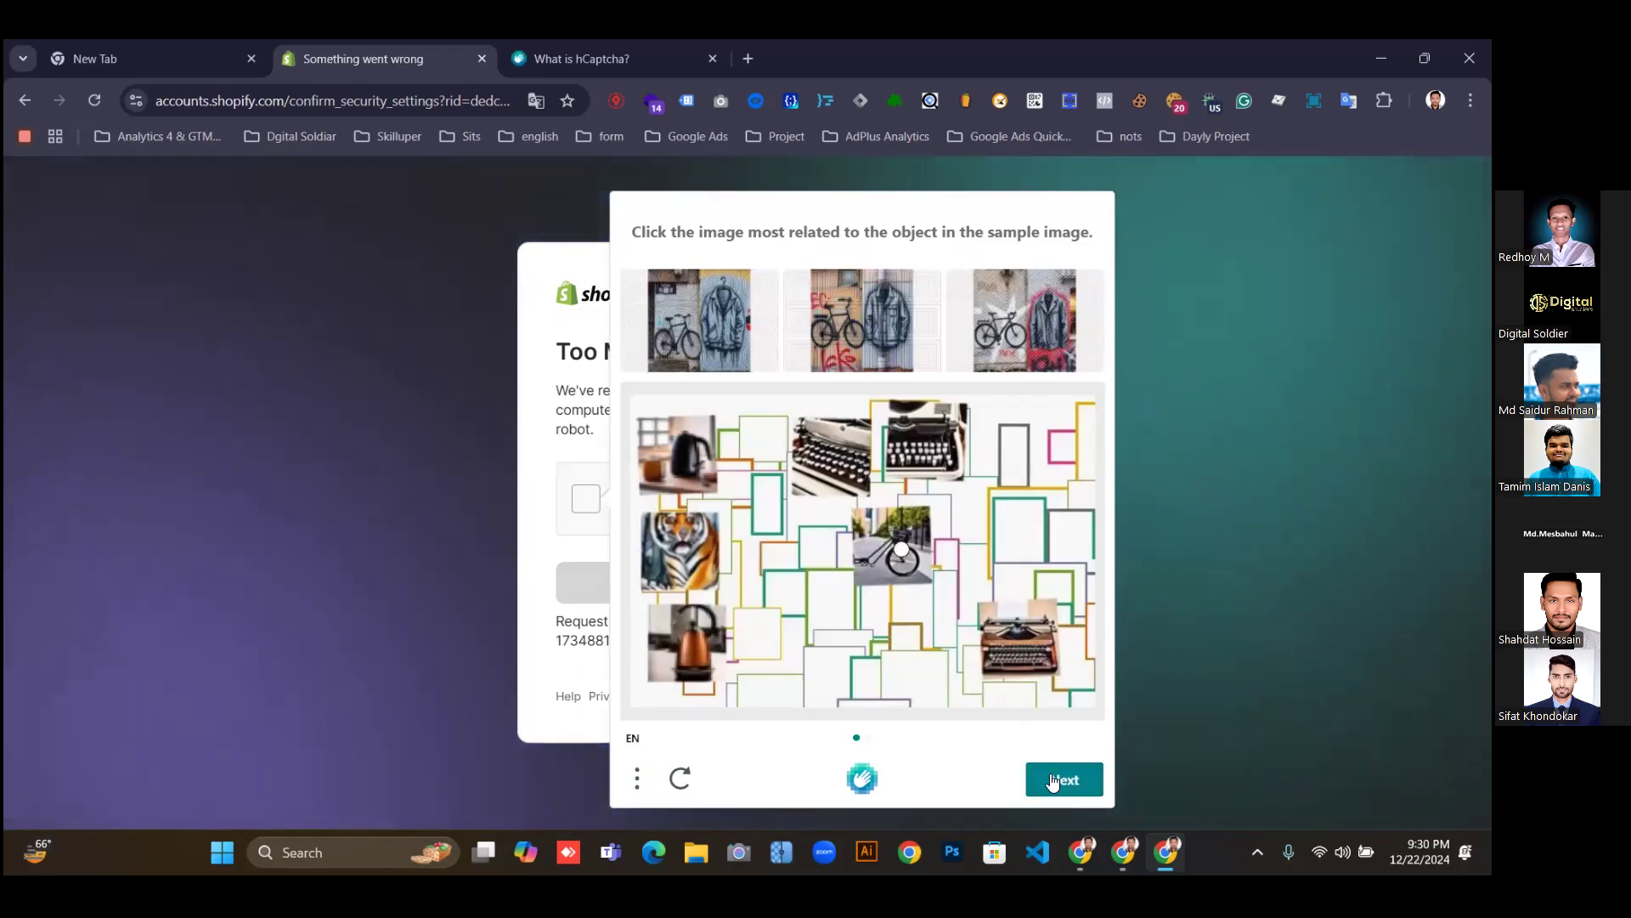
{"action": "left_click", "coordinate": [1056, 781]}
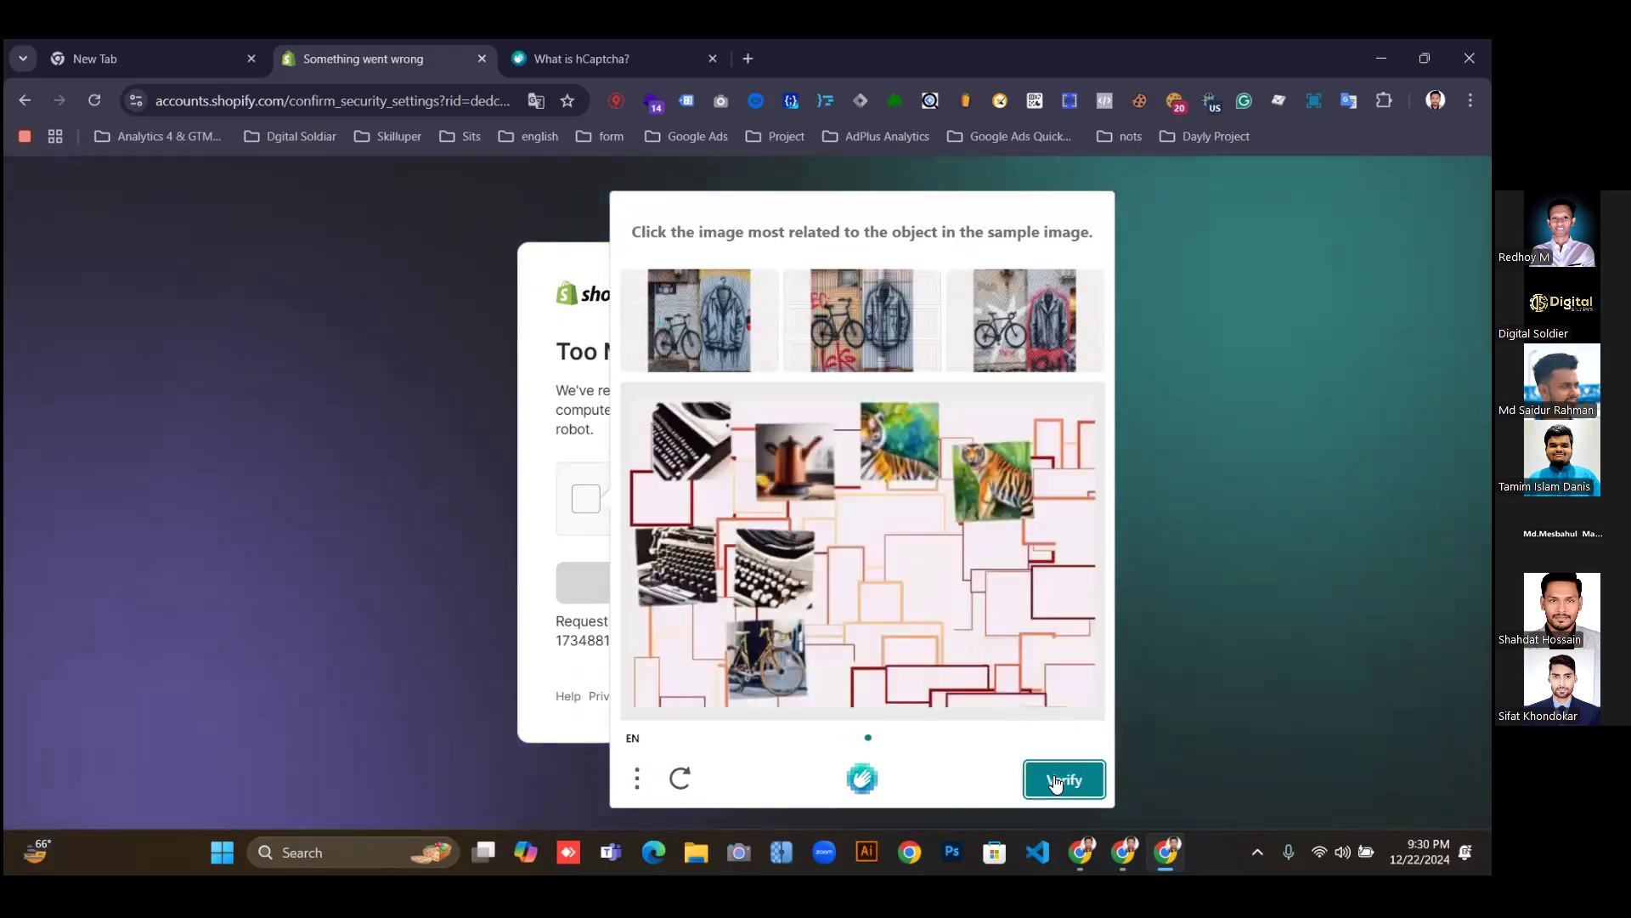
{"action": "left_click", "coordinate": [768, 671]}
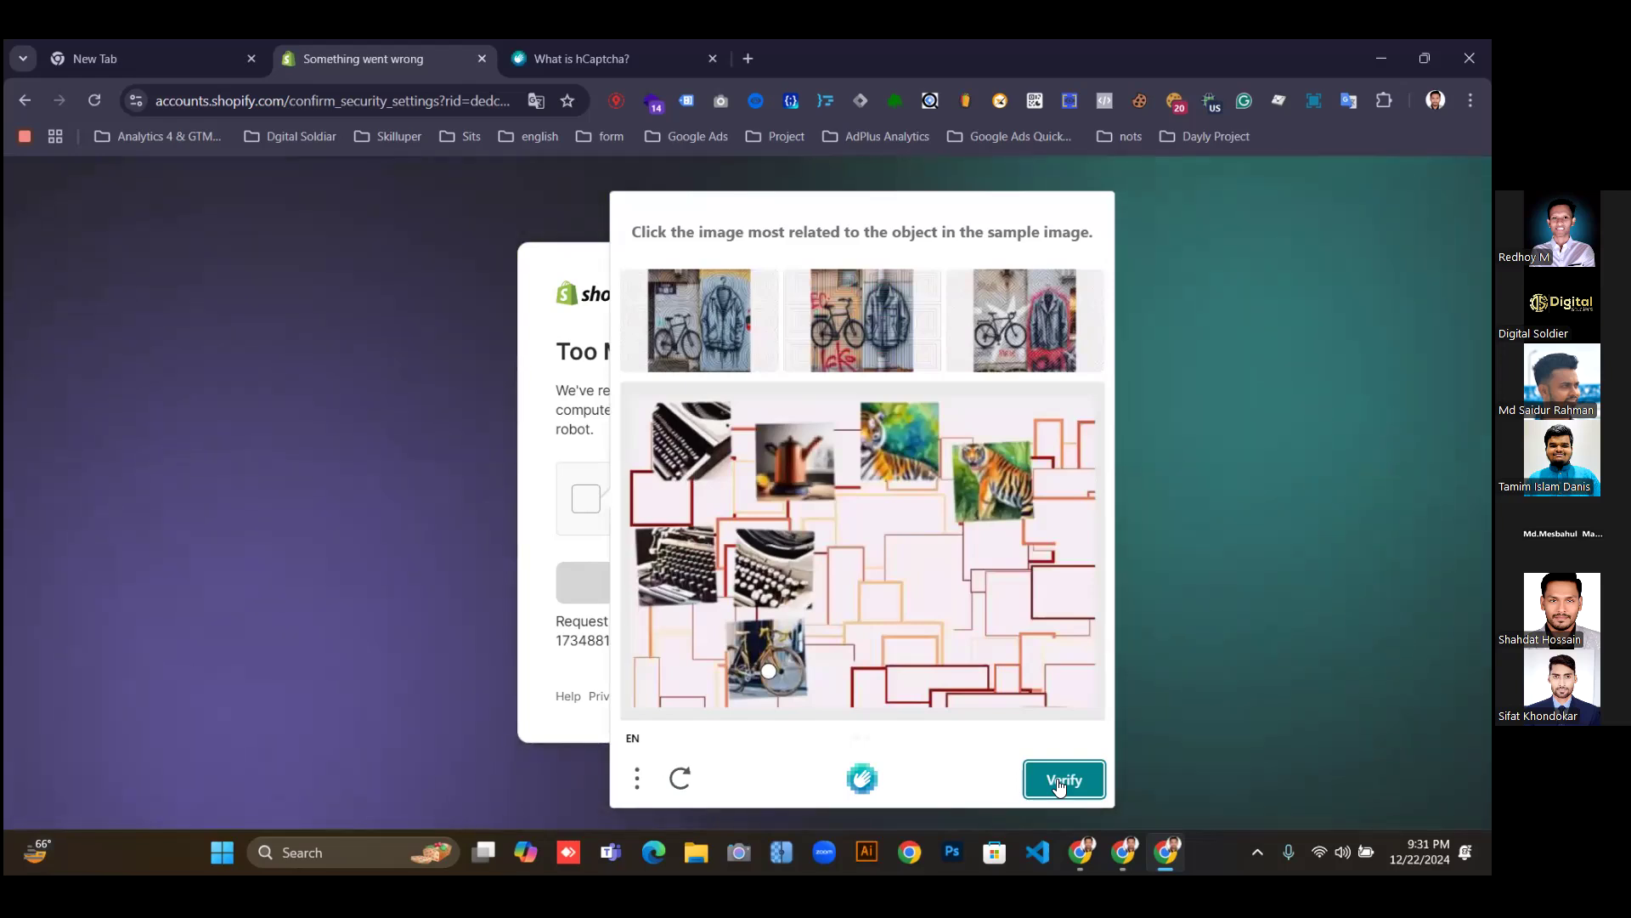
{"action": "left_click", "coordinate": [1062, 780]}
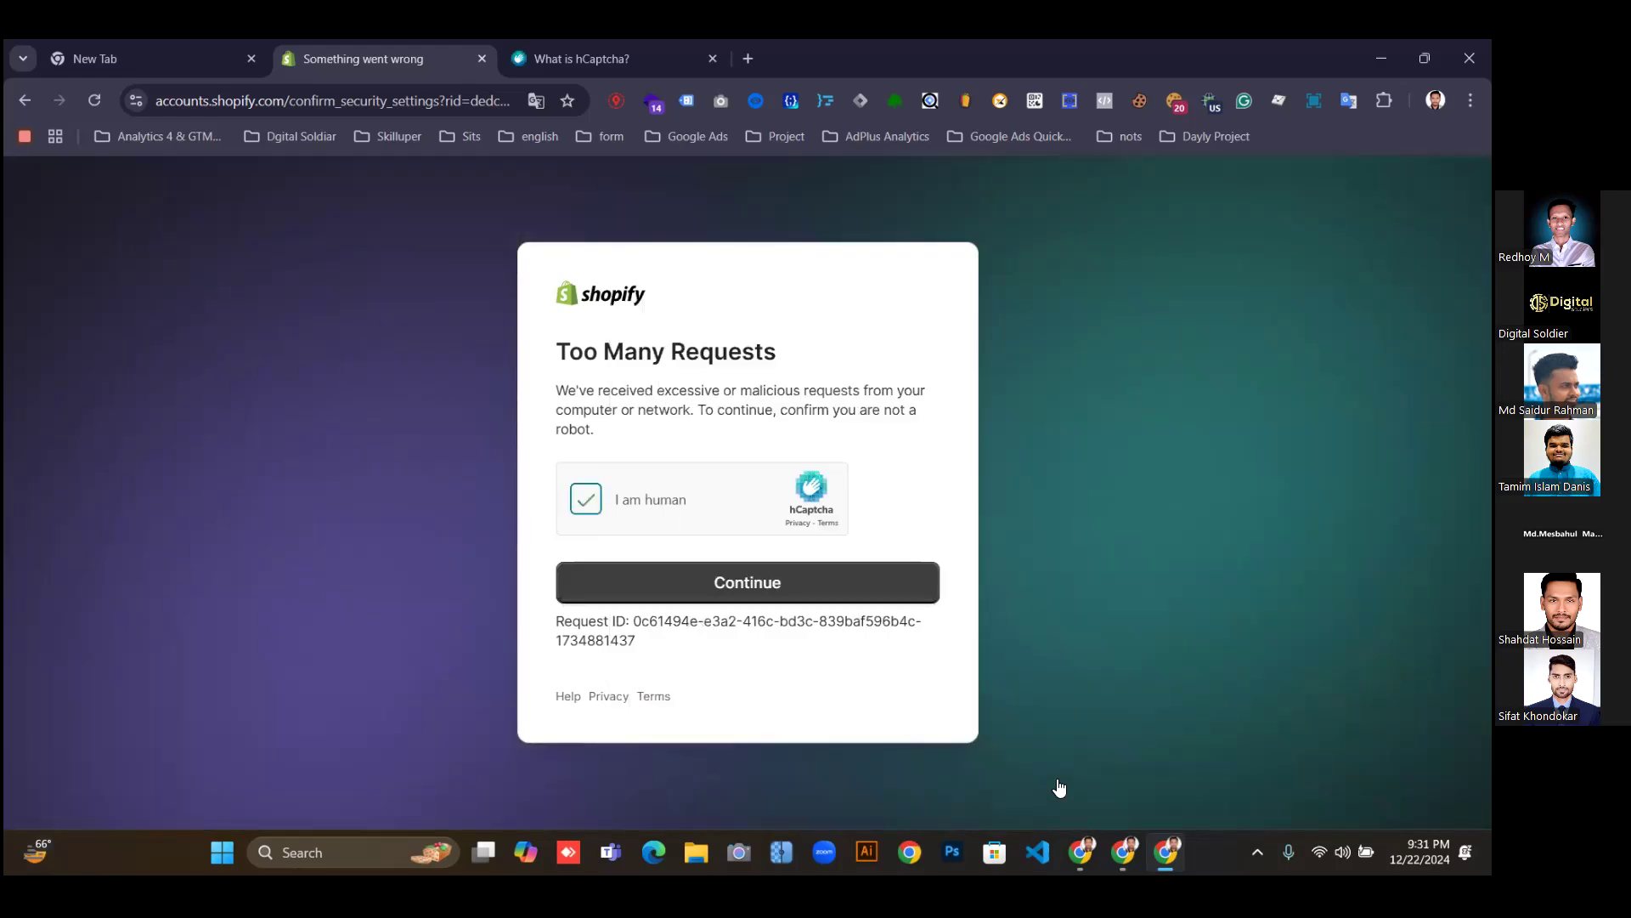
{"action": "left_click", "coordinate": [724, 585]}
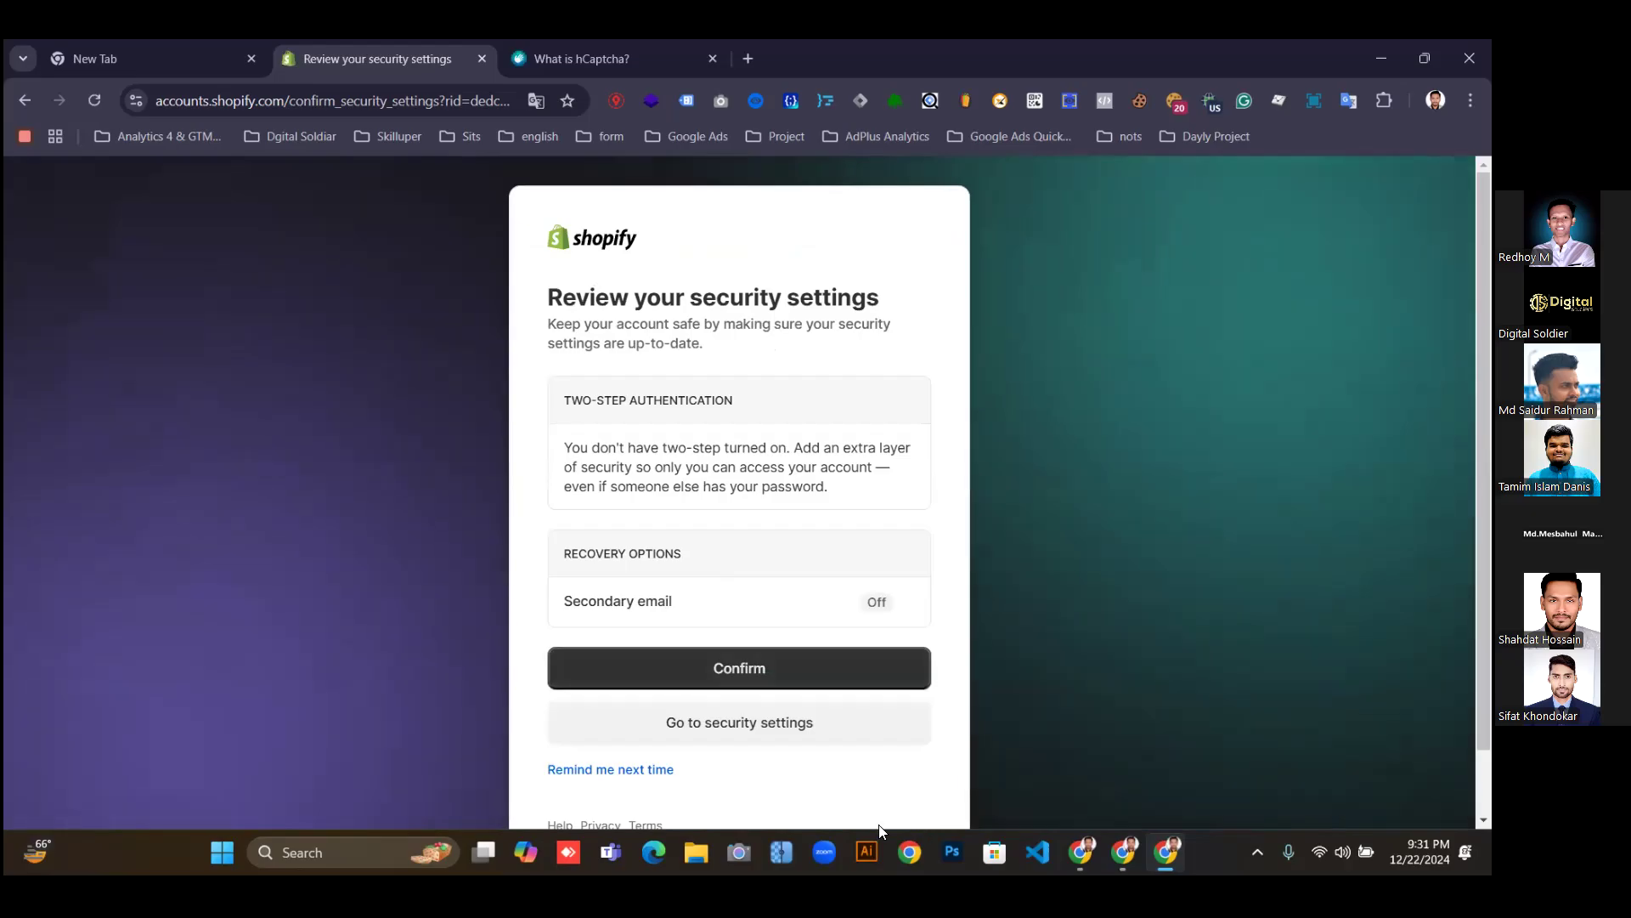
{"action": "left_click", "coordinate": [611, 771]}
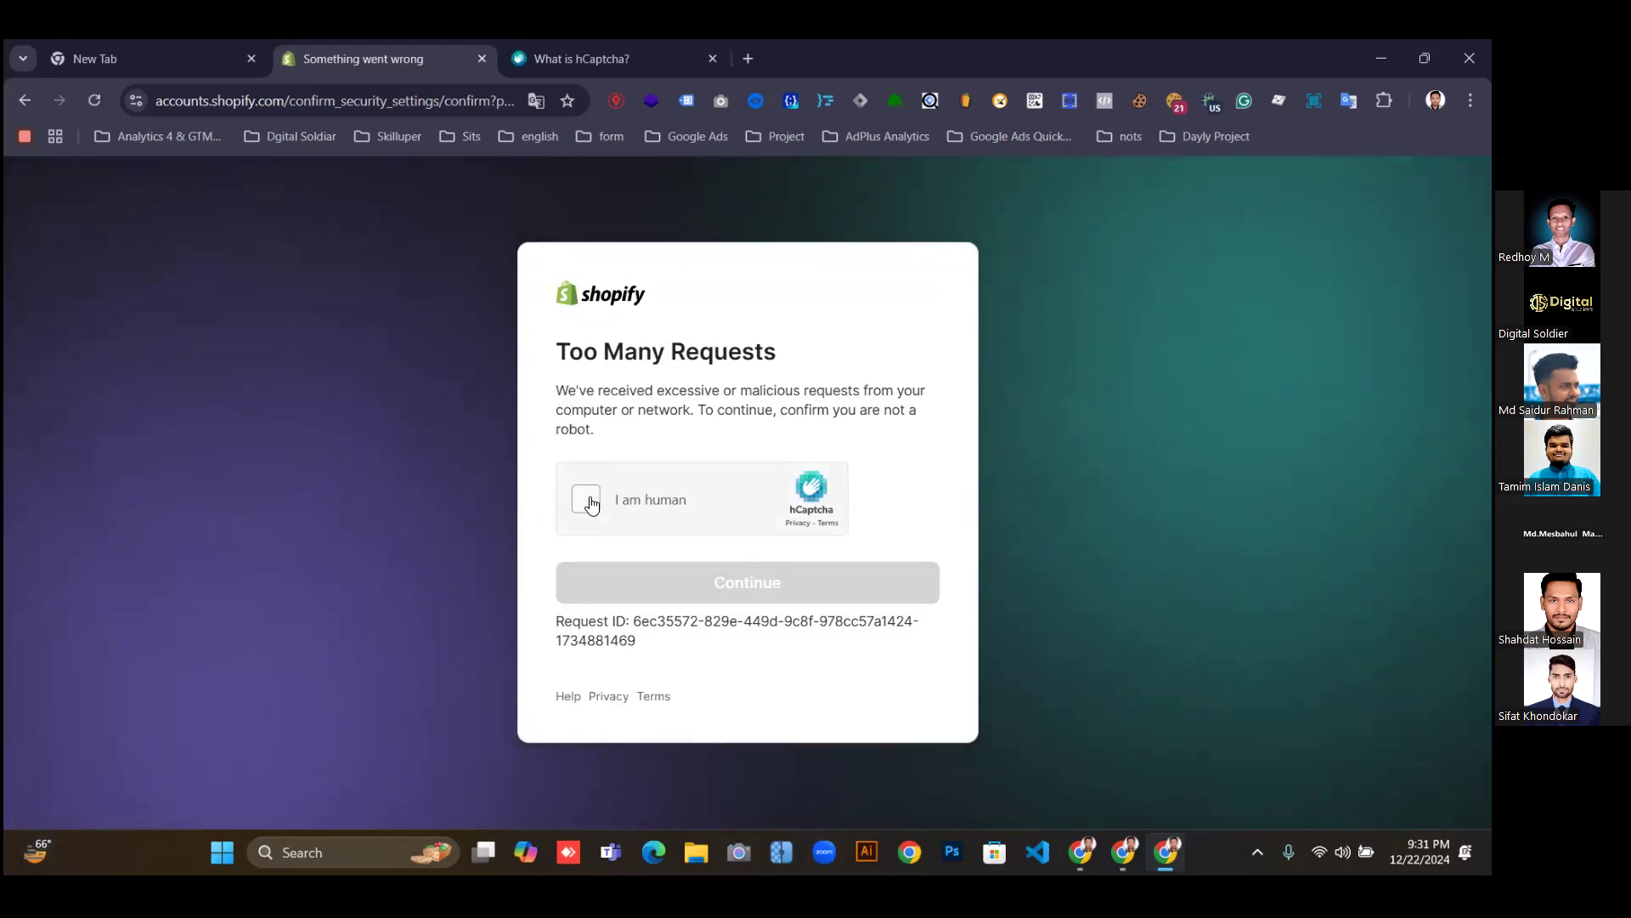
{"action": "left_click", "coordinate": [588, 502]}
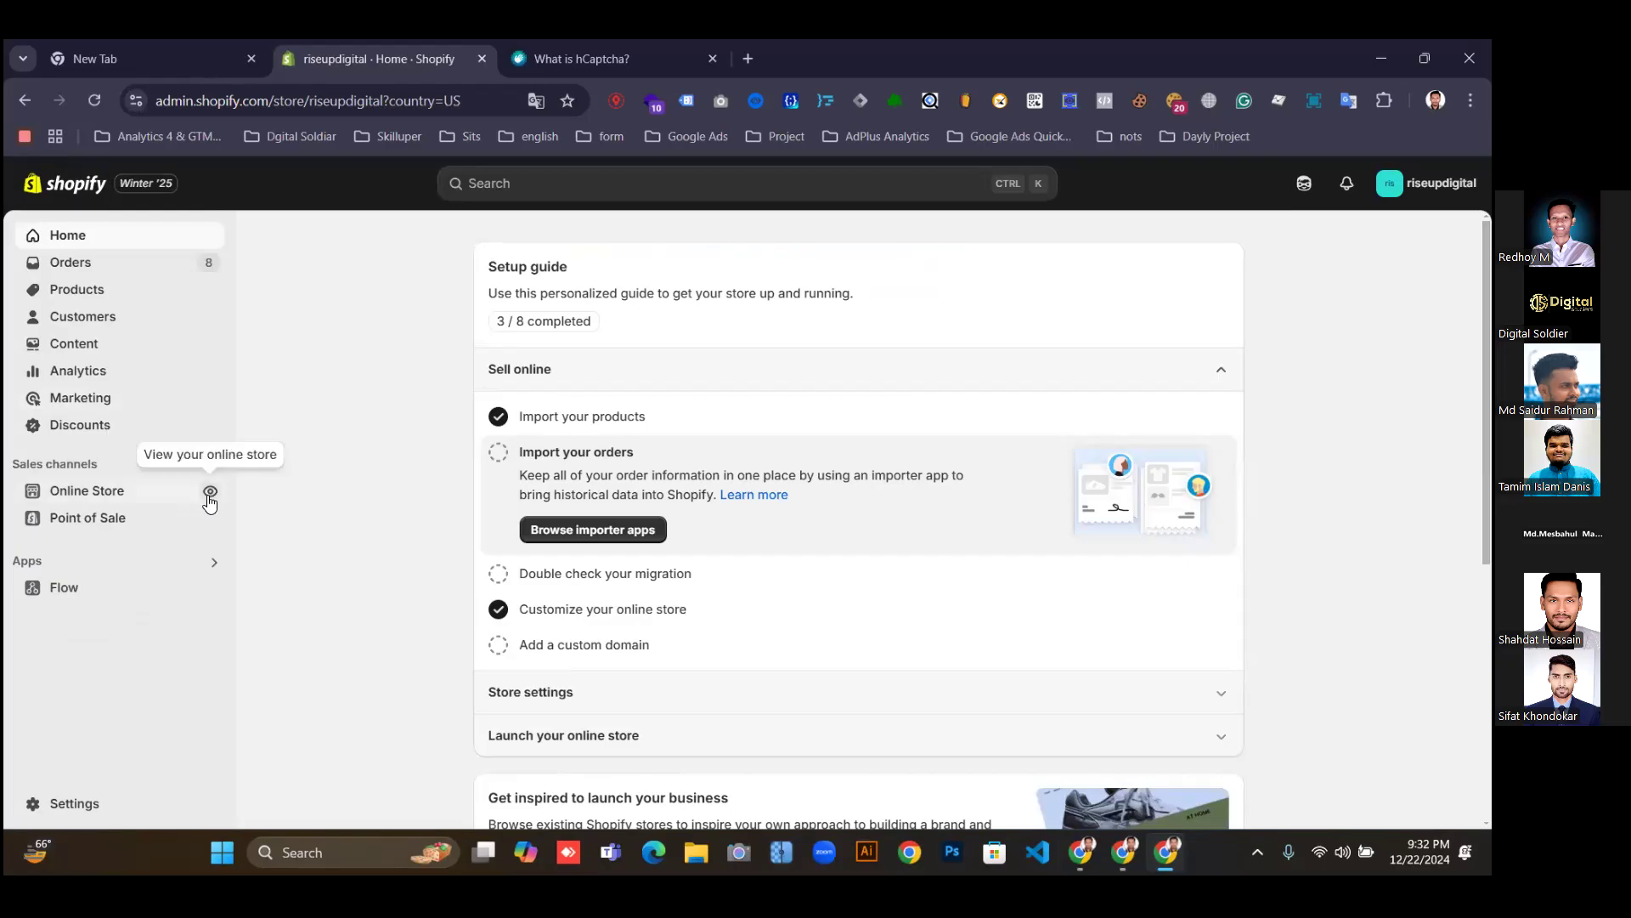
Open the riseupdigital storefront in a new tab and close the hCaptcha page.
{"action": "right_click", "coordinate": [210, 491]}
{"action": "left_click", "coordinate": [285, 179]}
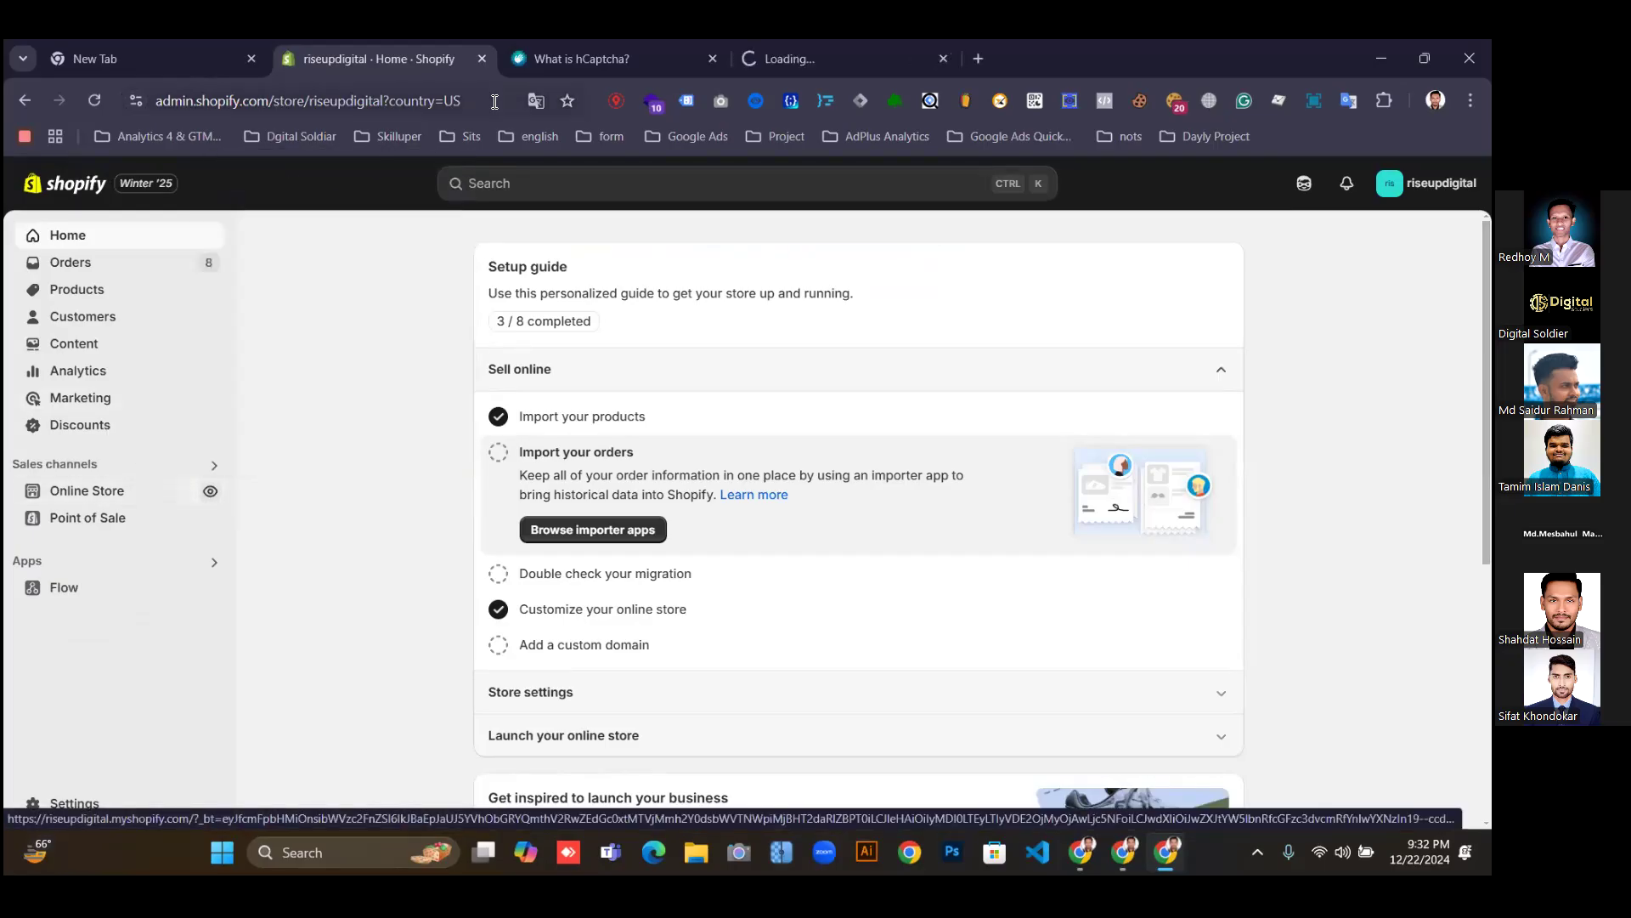
{"action": "left_click", "coordinate": [712, 59]}
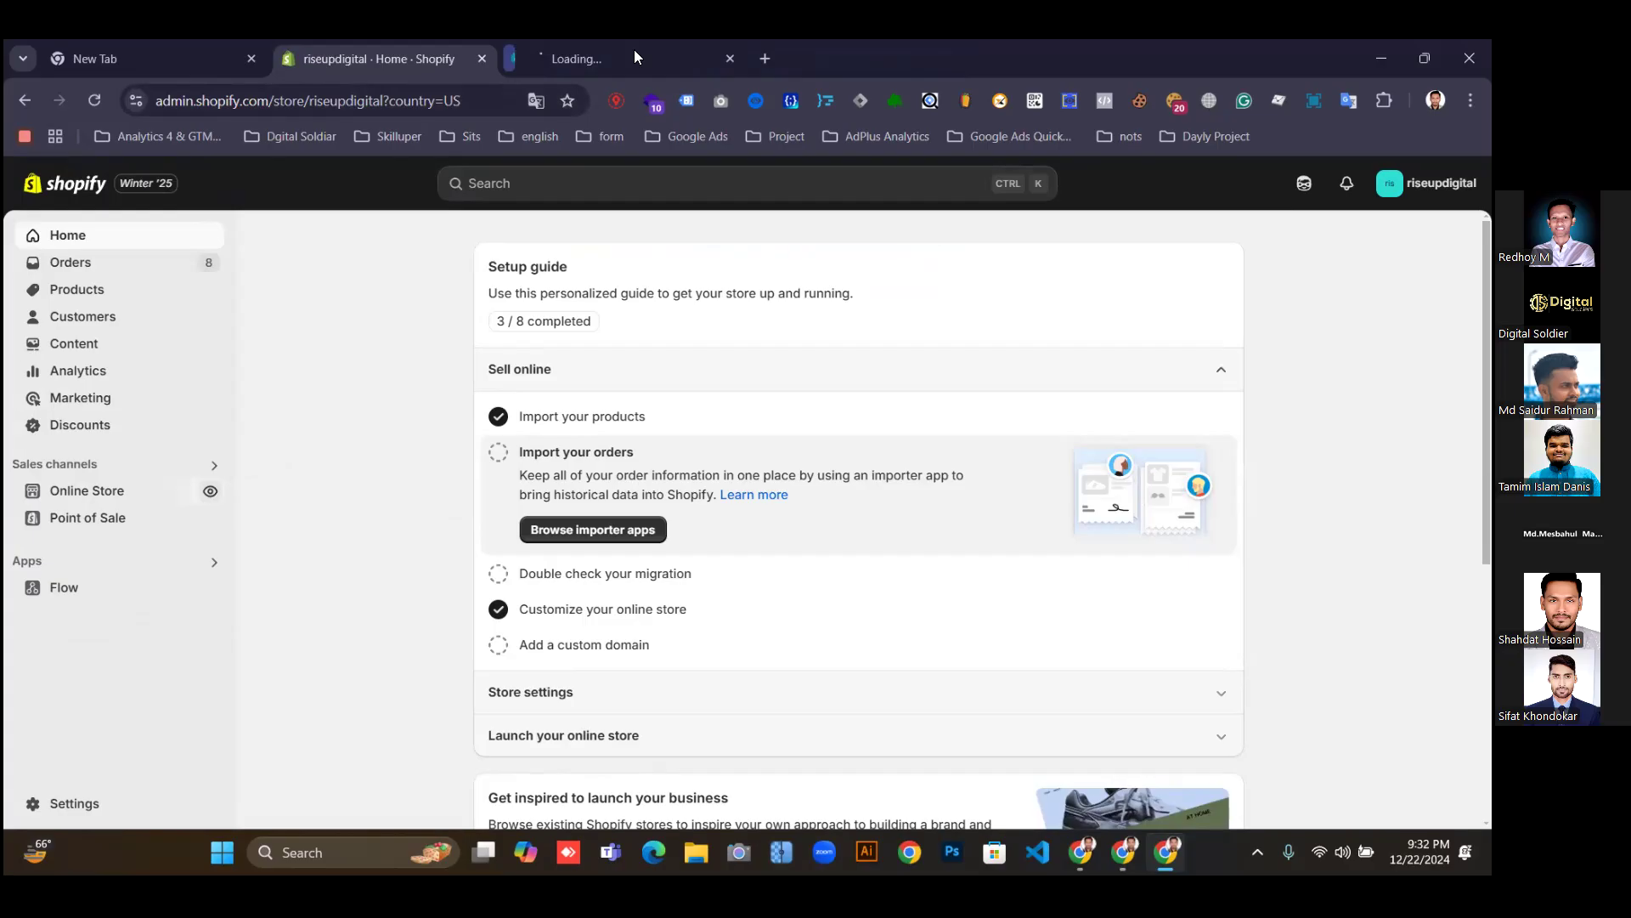
{"action": "left_click", "coordinate": [631, 46]}
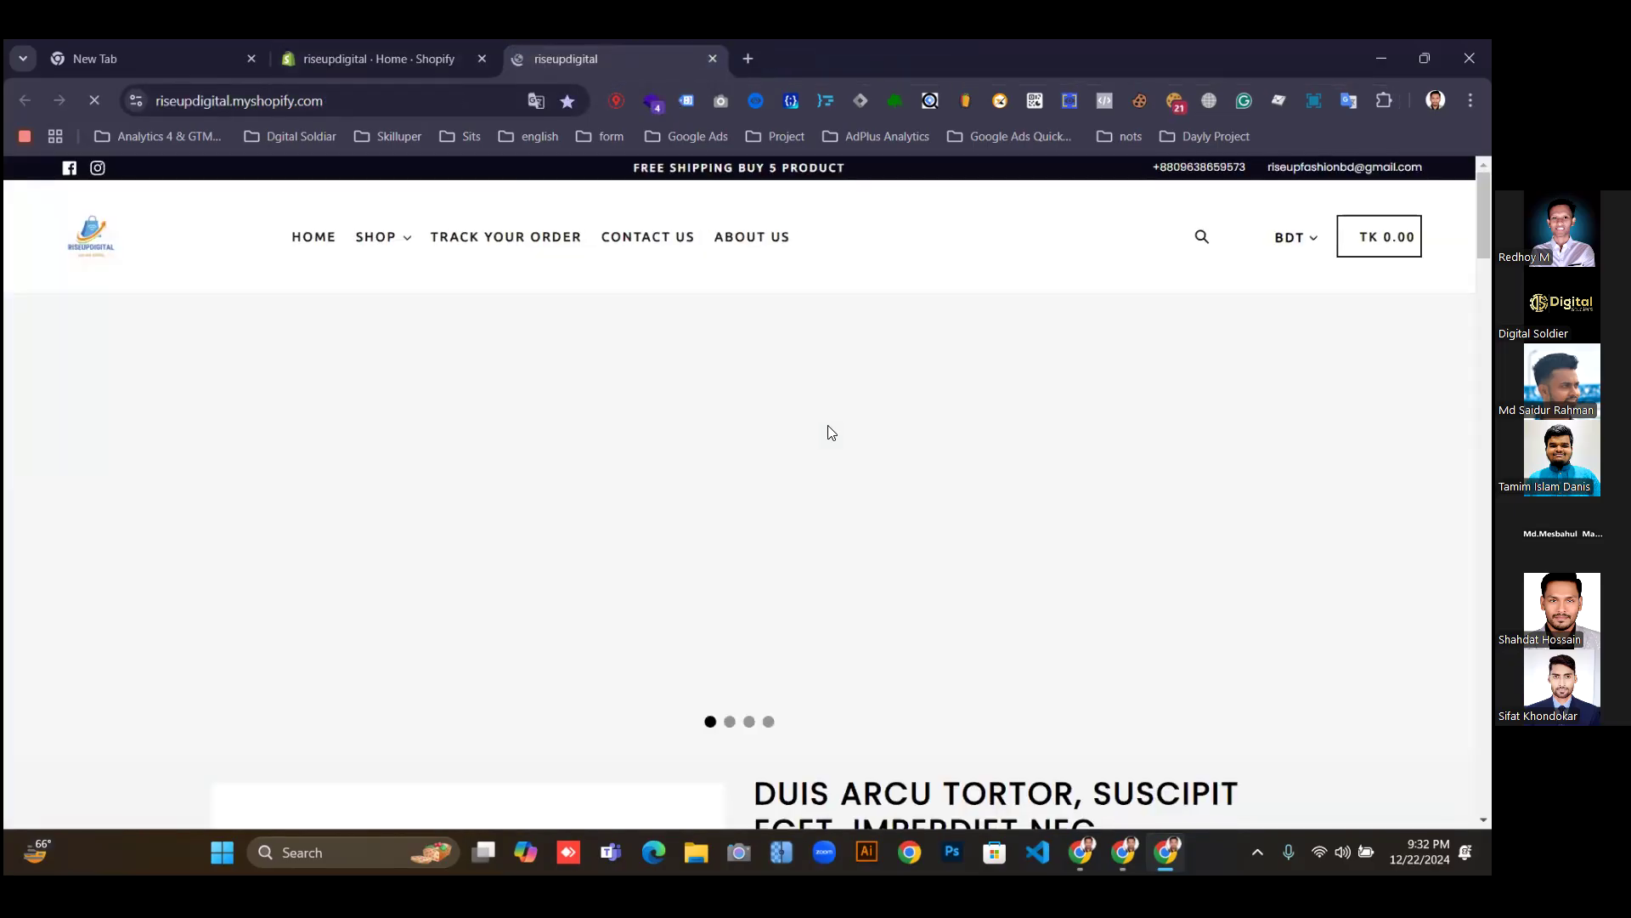
Scroll to the footer, dismiss the preview bar and signup popup, then type 'google marsent' in a new tab.
{"action": "scroll", "coordinate": [830, 446], "scroll_direction": "down", "scroll_amount": 10}
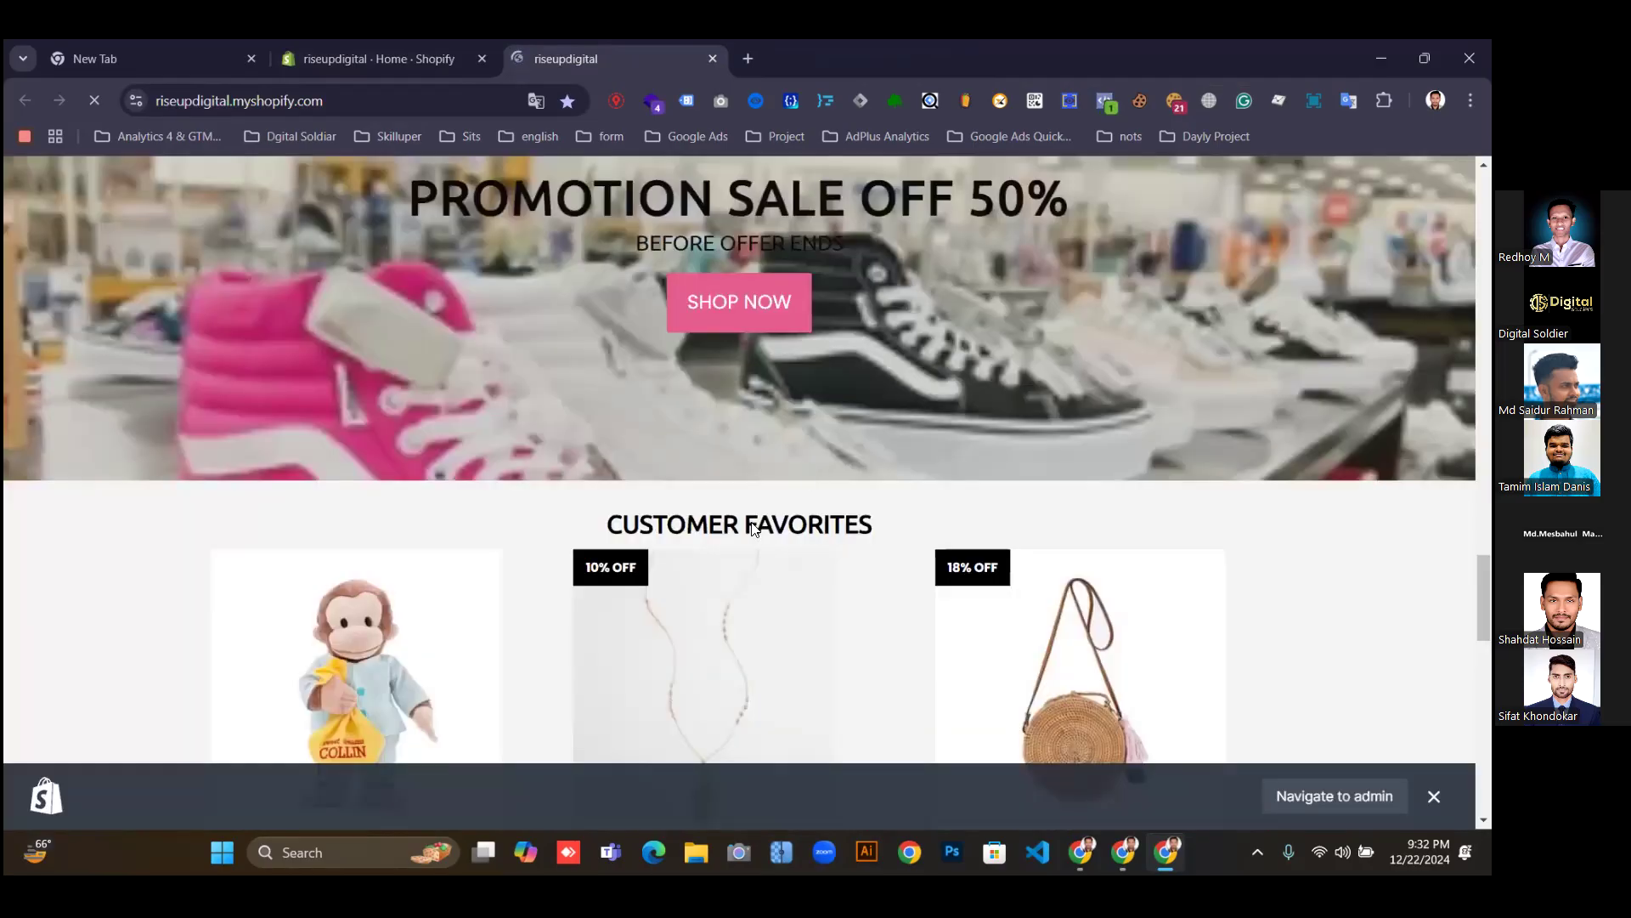
{"action": "scroll", "coordinate": [828, 460], "scroll_direction": "down", "scroll_amount": 10}
{"action": "left_click", "coordinate": [1435, 796]}
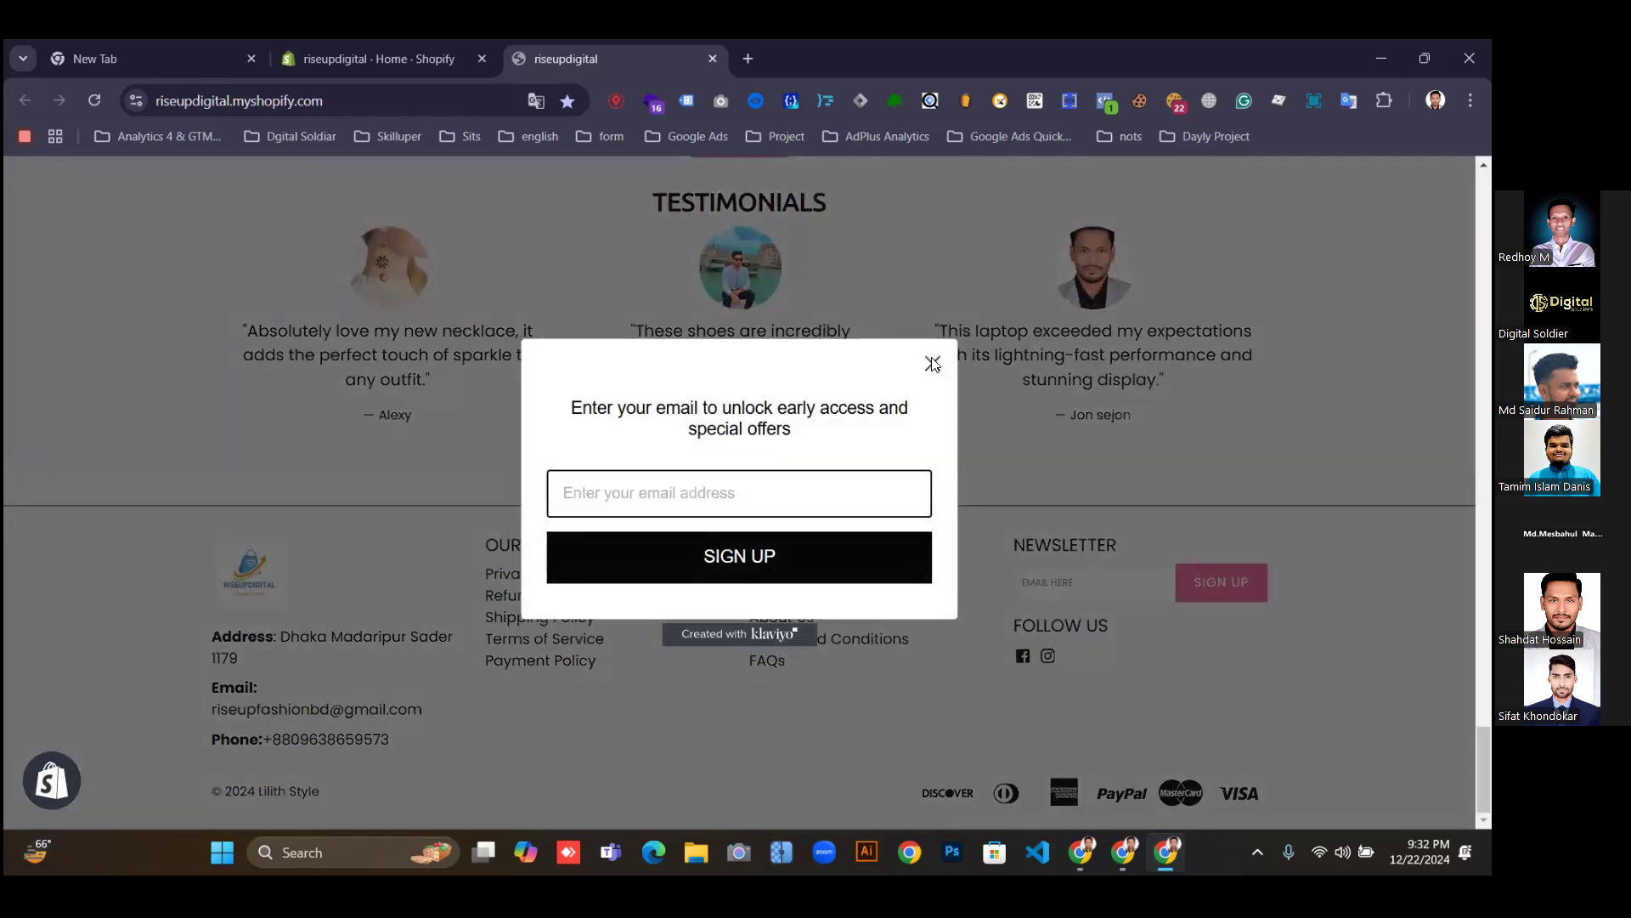
{"action": "left_click", "coordinate": [485, 581]}
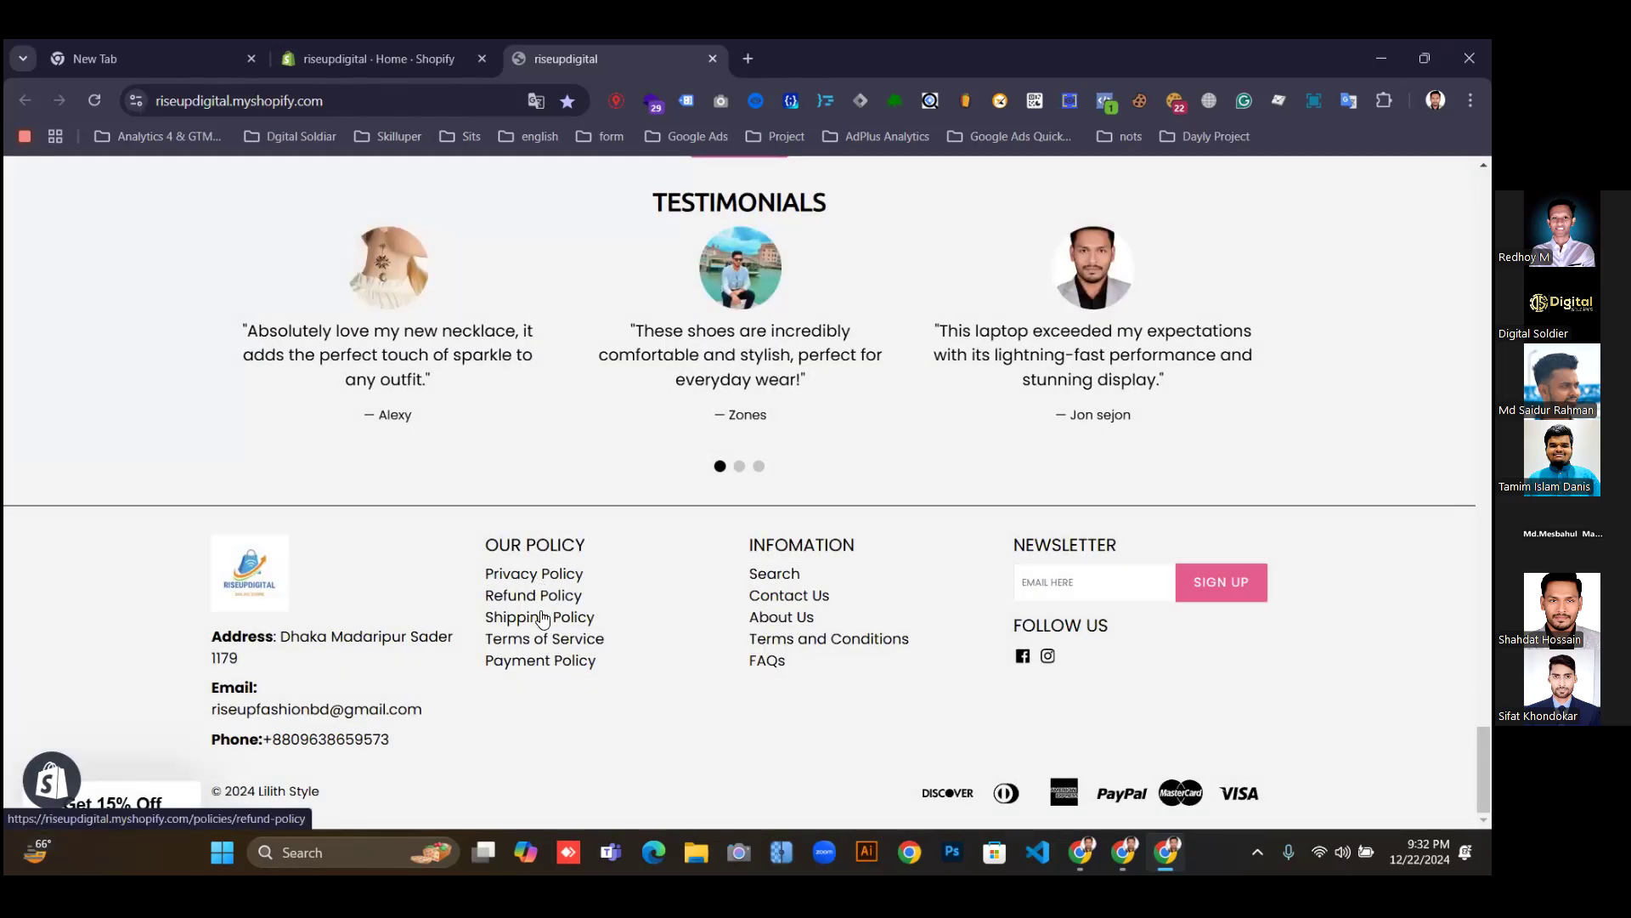
{"action": "left_click", "coordinate": [751, 58]}
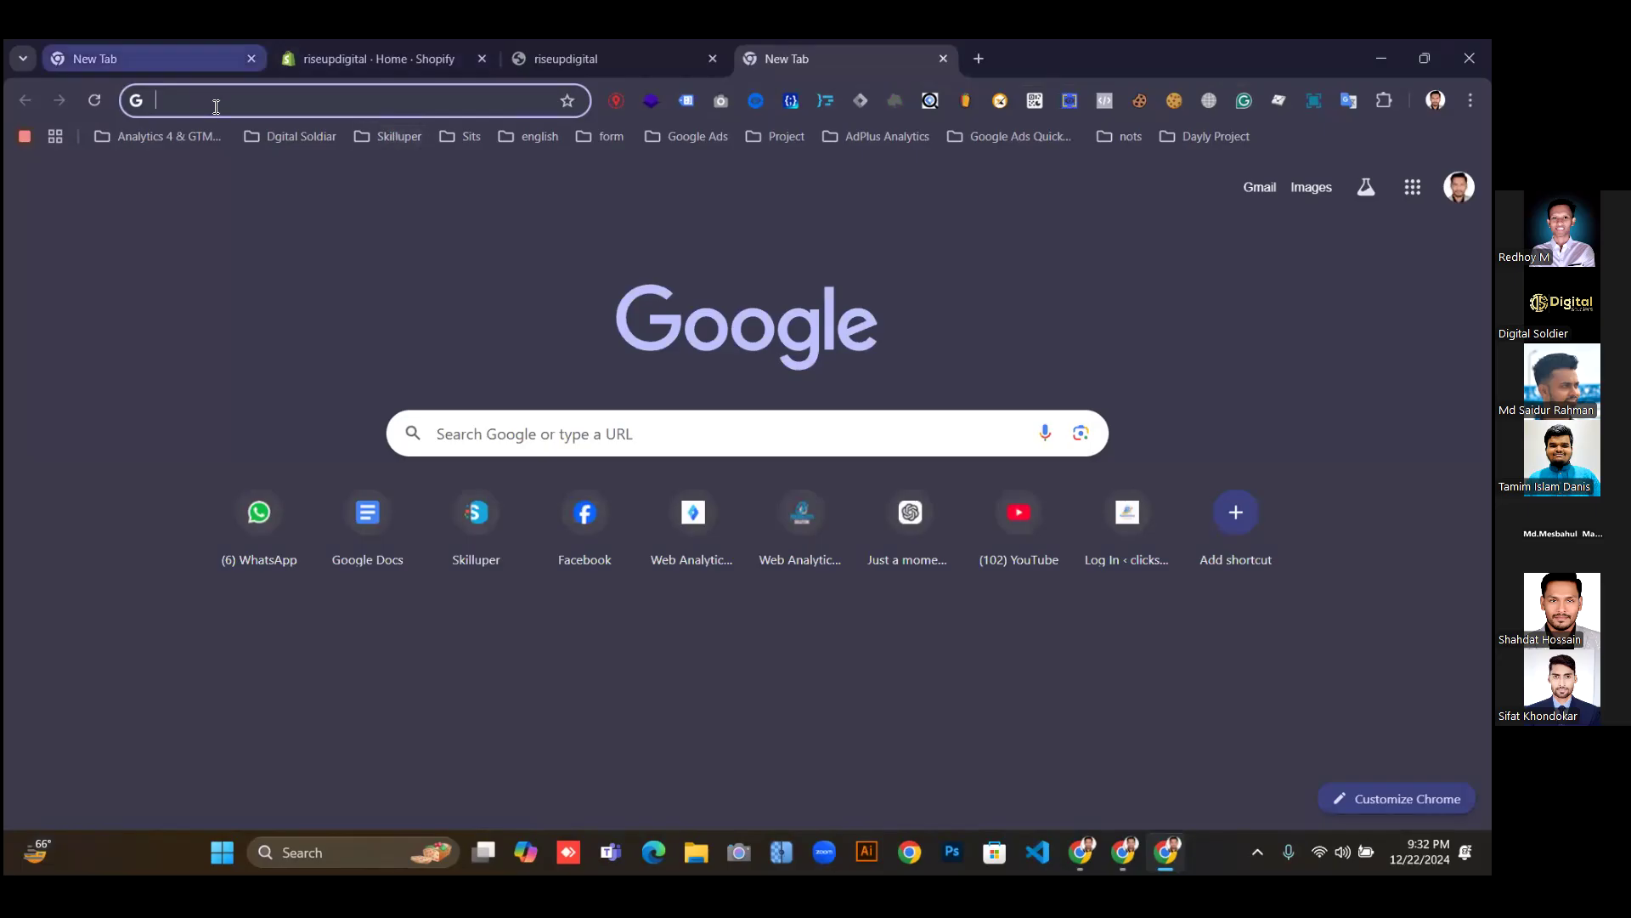
{"action": "type", "text": "goo"}
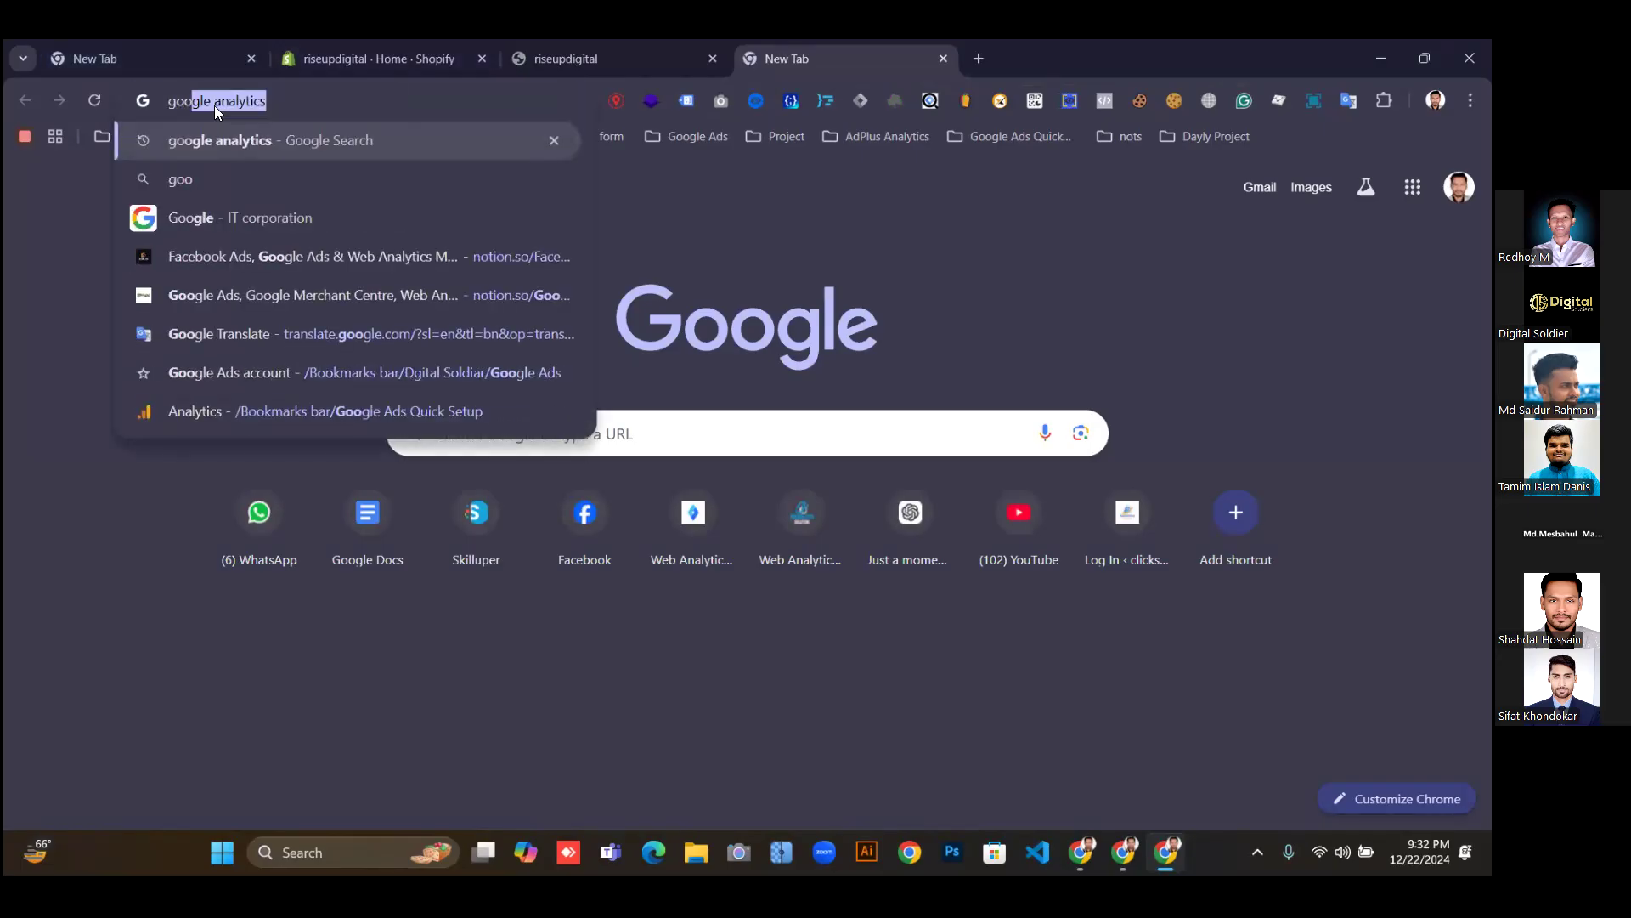
{"action": "type", "text": "gle"}
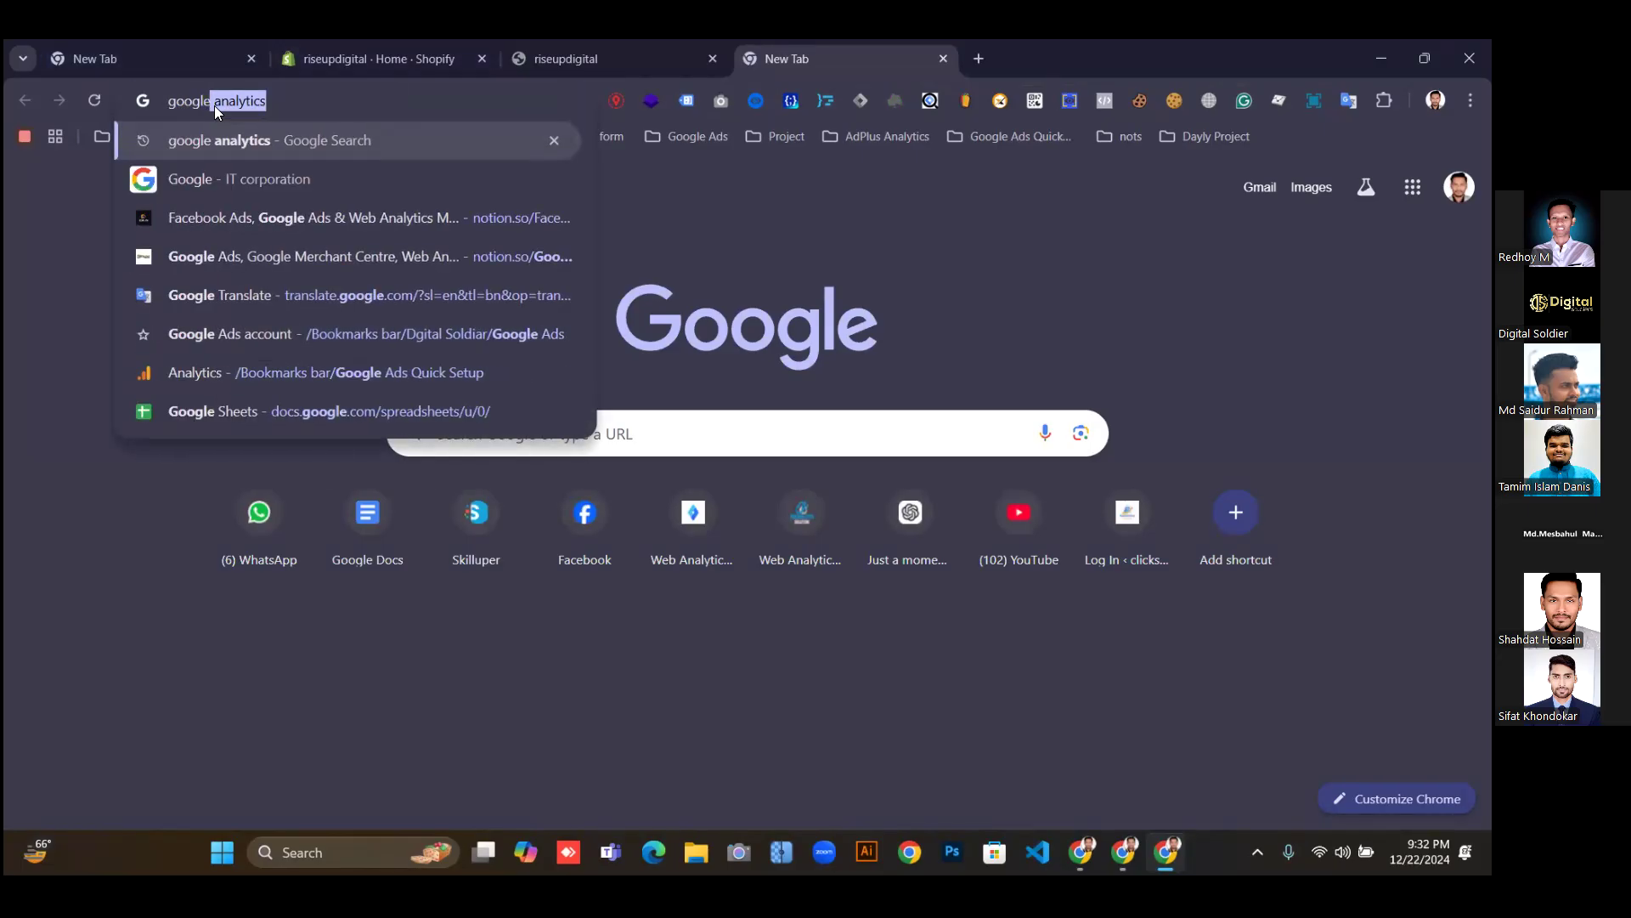
{"action": "type", "text": " mar"}
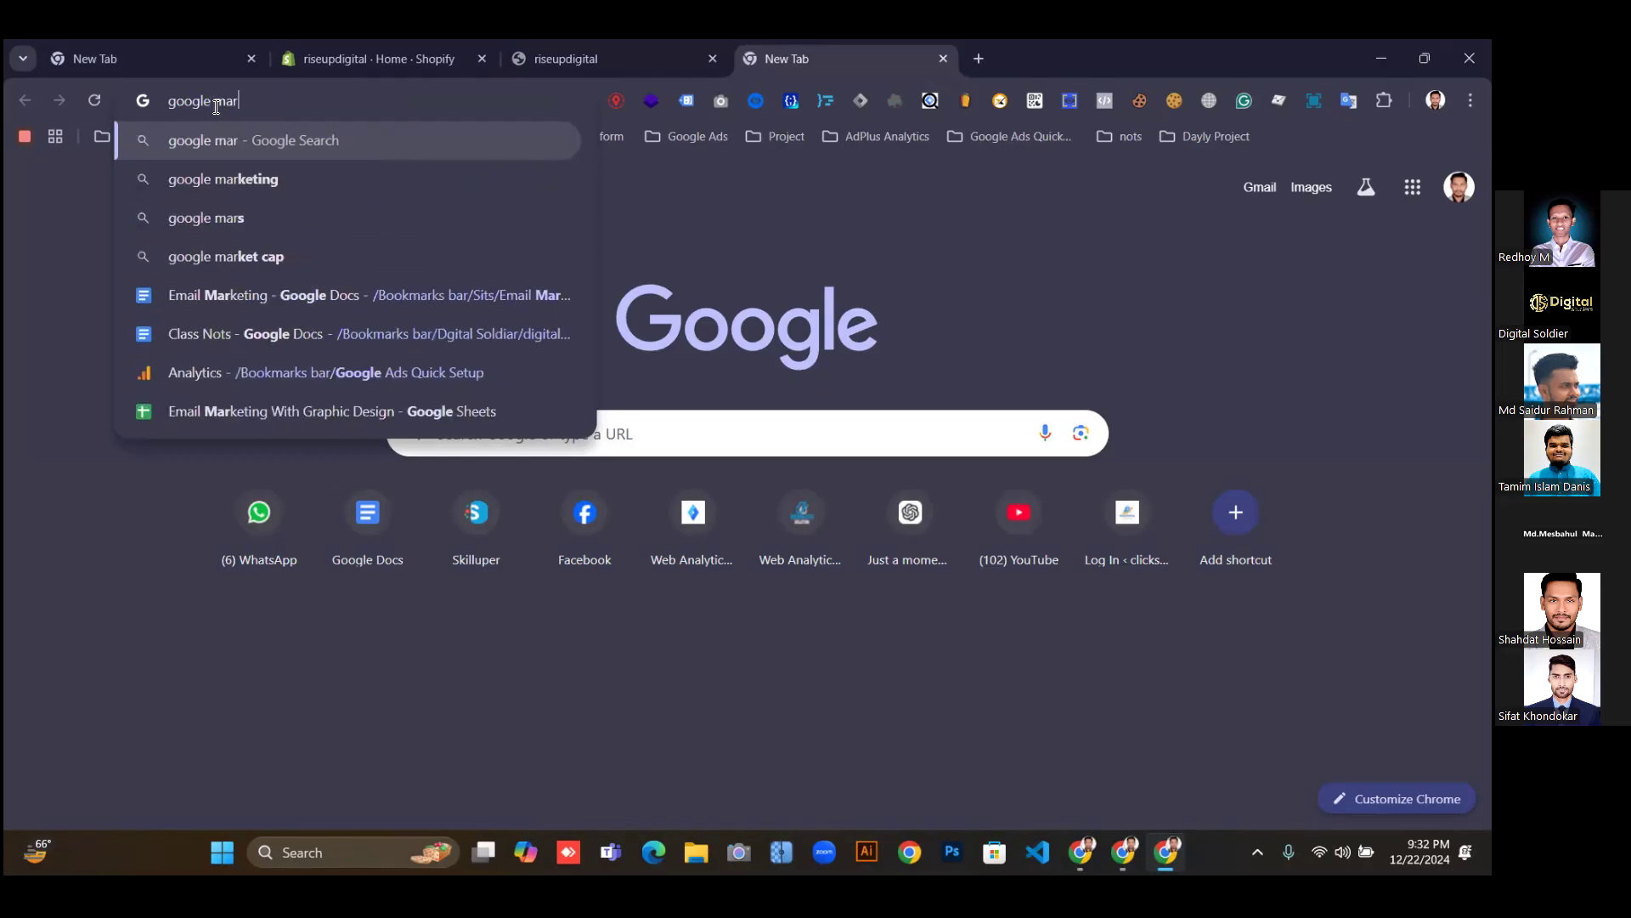
{"action": "type", "text": "sent"}
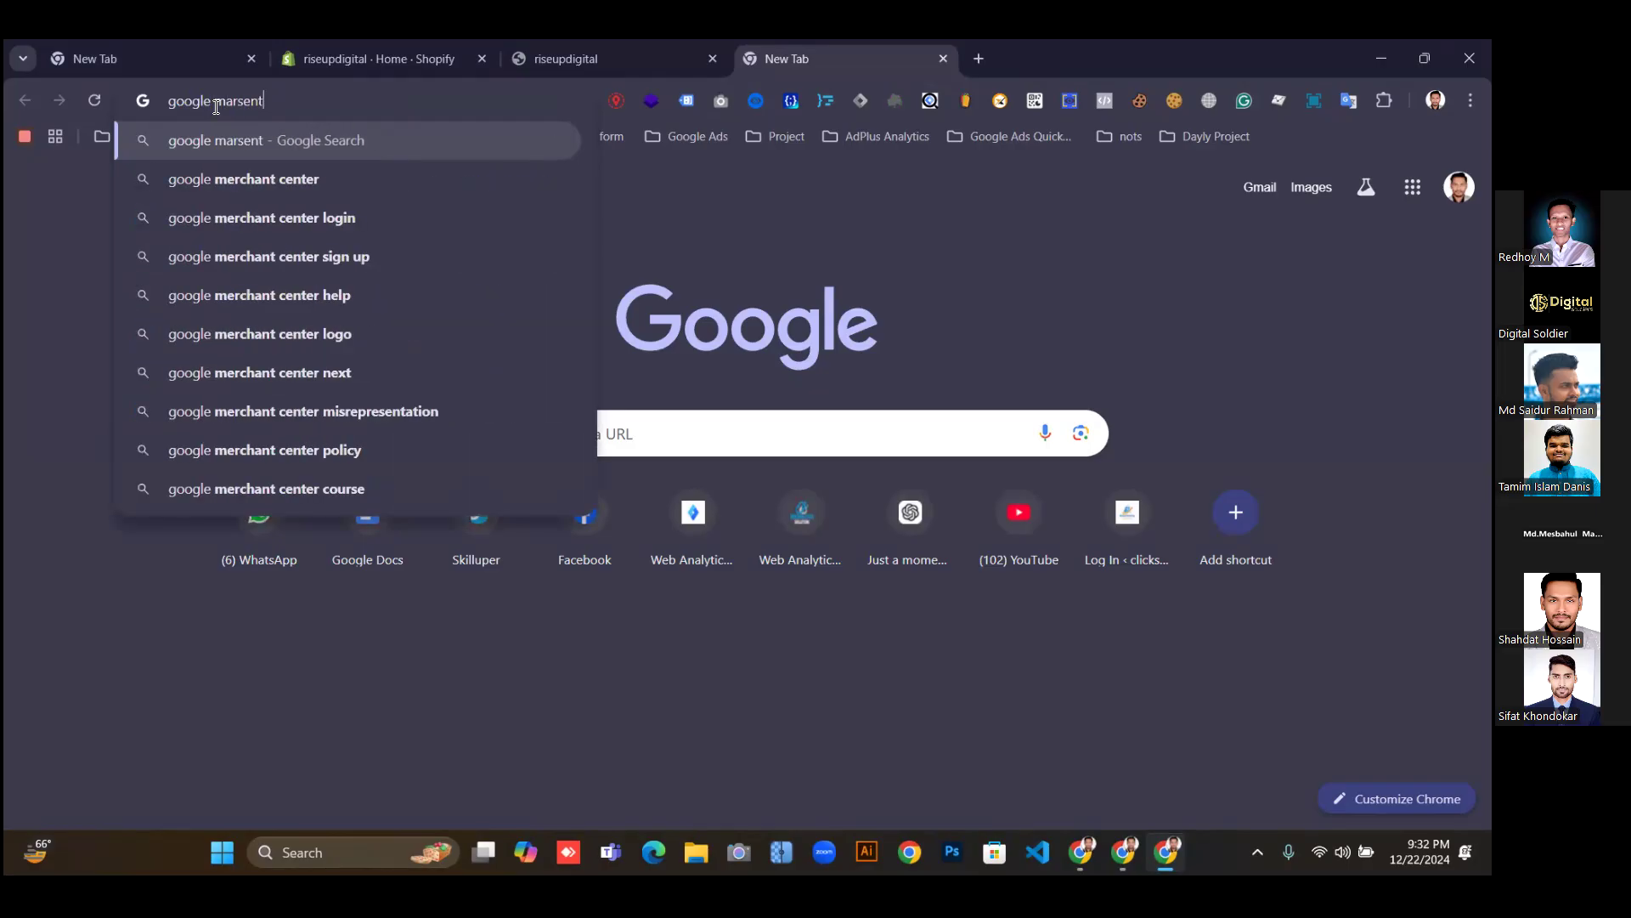
Run the 'google marsent' search and sign in to Merchant Center from the Google for Retail page.
{"action": "key", "text": "Return"}
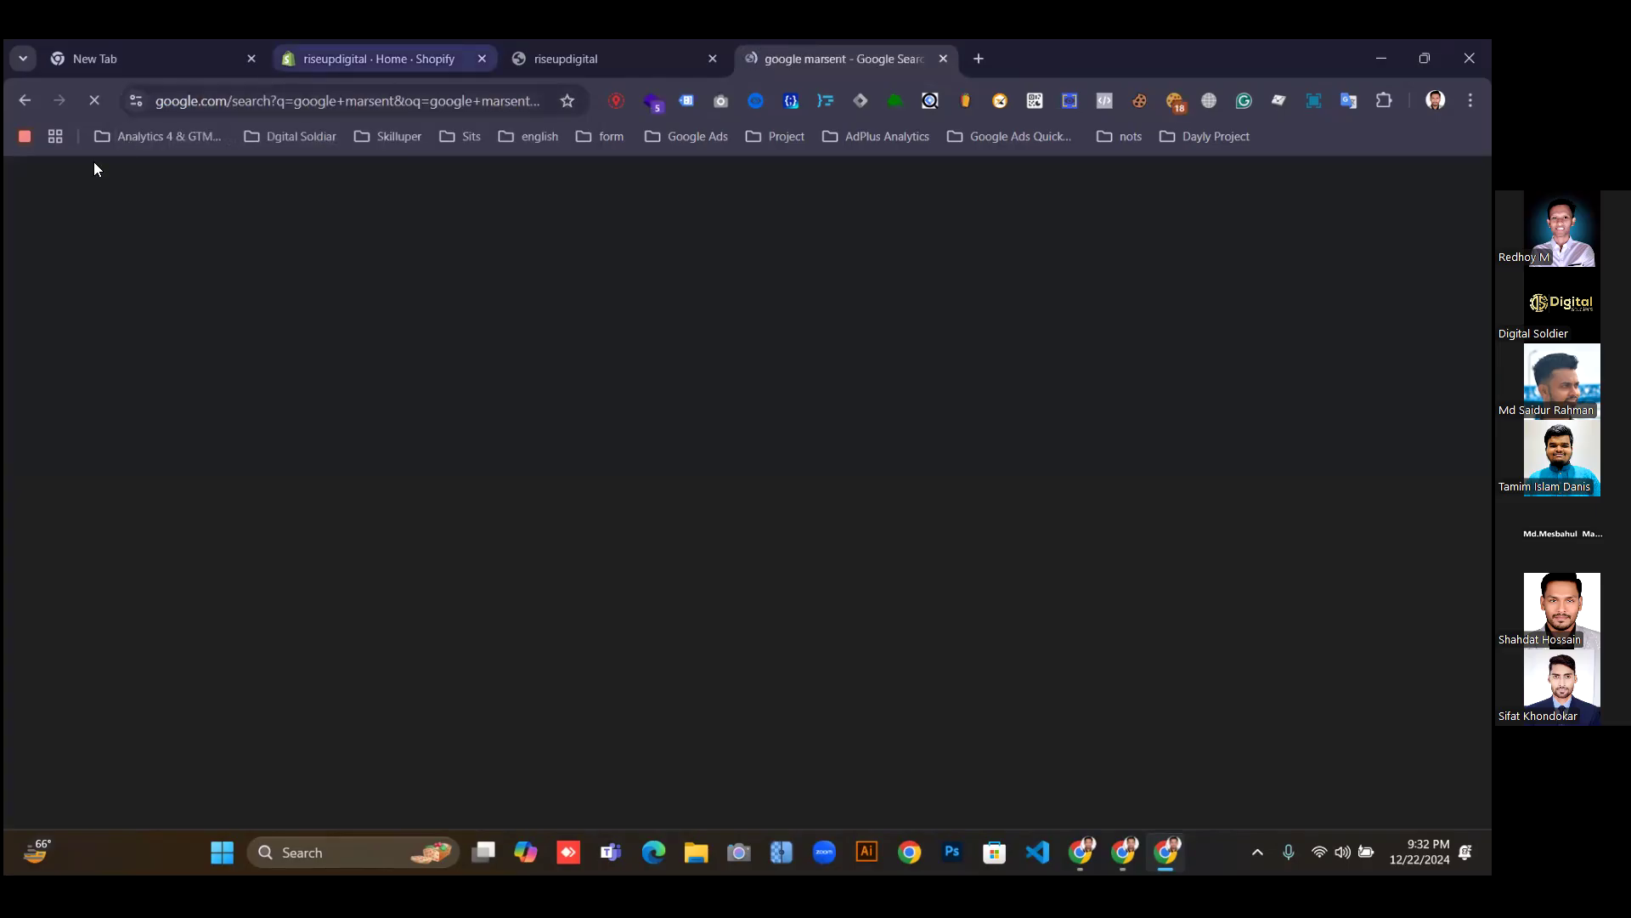
{"action": "scroll", "coordinate": [308, 371], "scroll_direction": "down", "scroll_amount": 3}
{"action": "scroll", "coordinate": [410, 352], "scroll_direction": "up", "scroll_amount": 2}
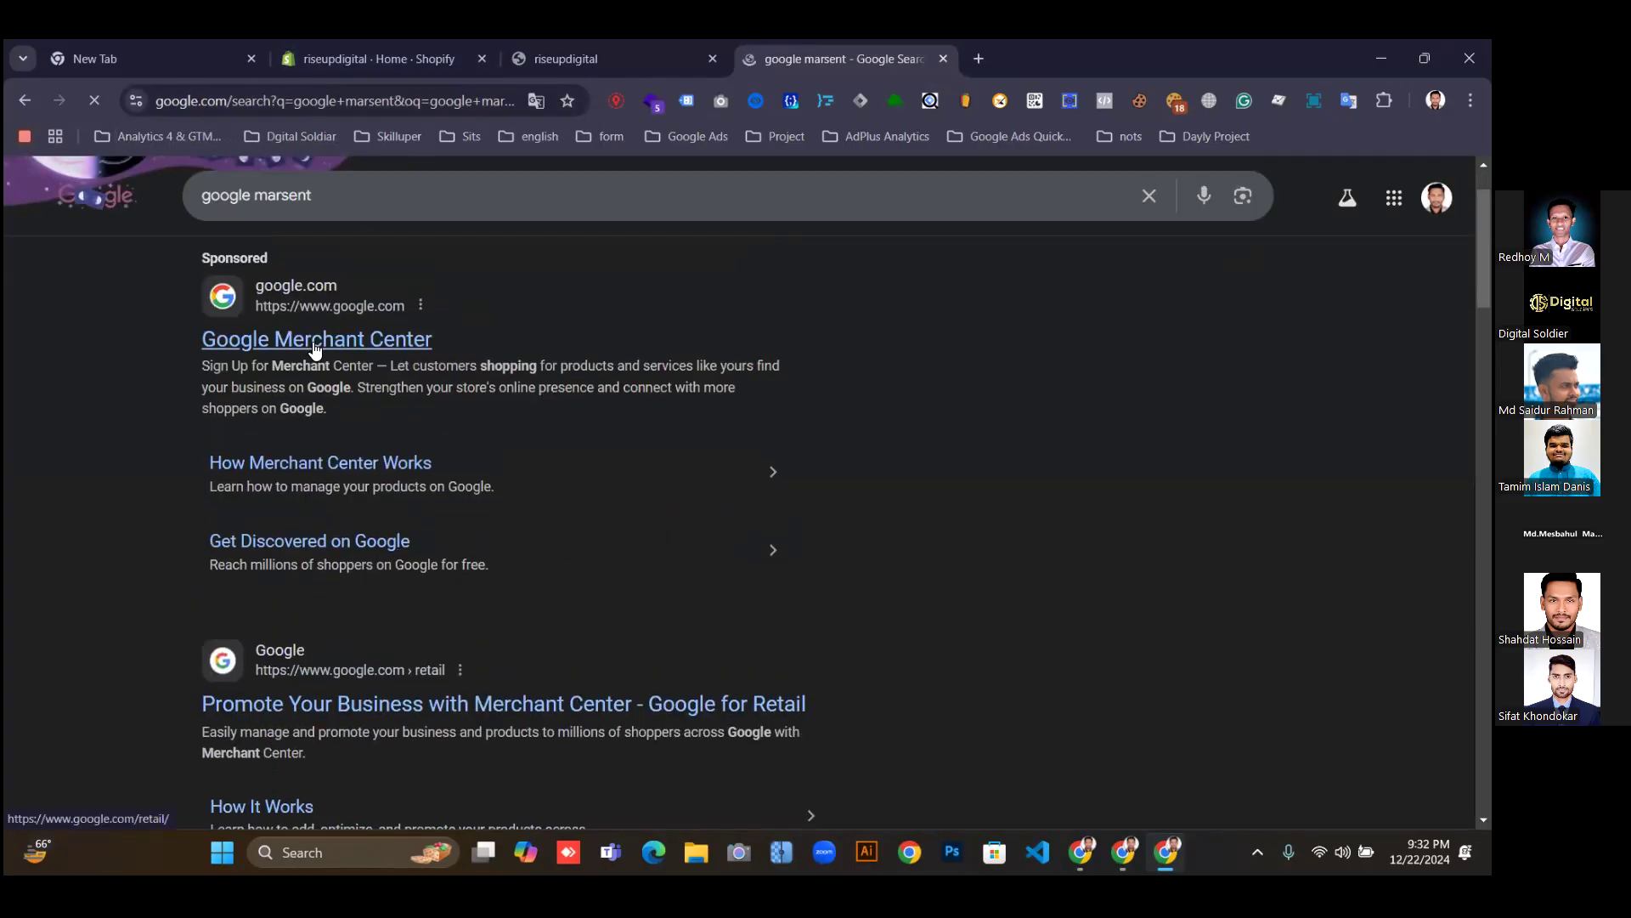
{"action": "left_click", "coordinate": [320, 346]}
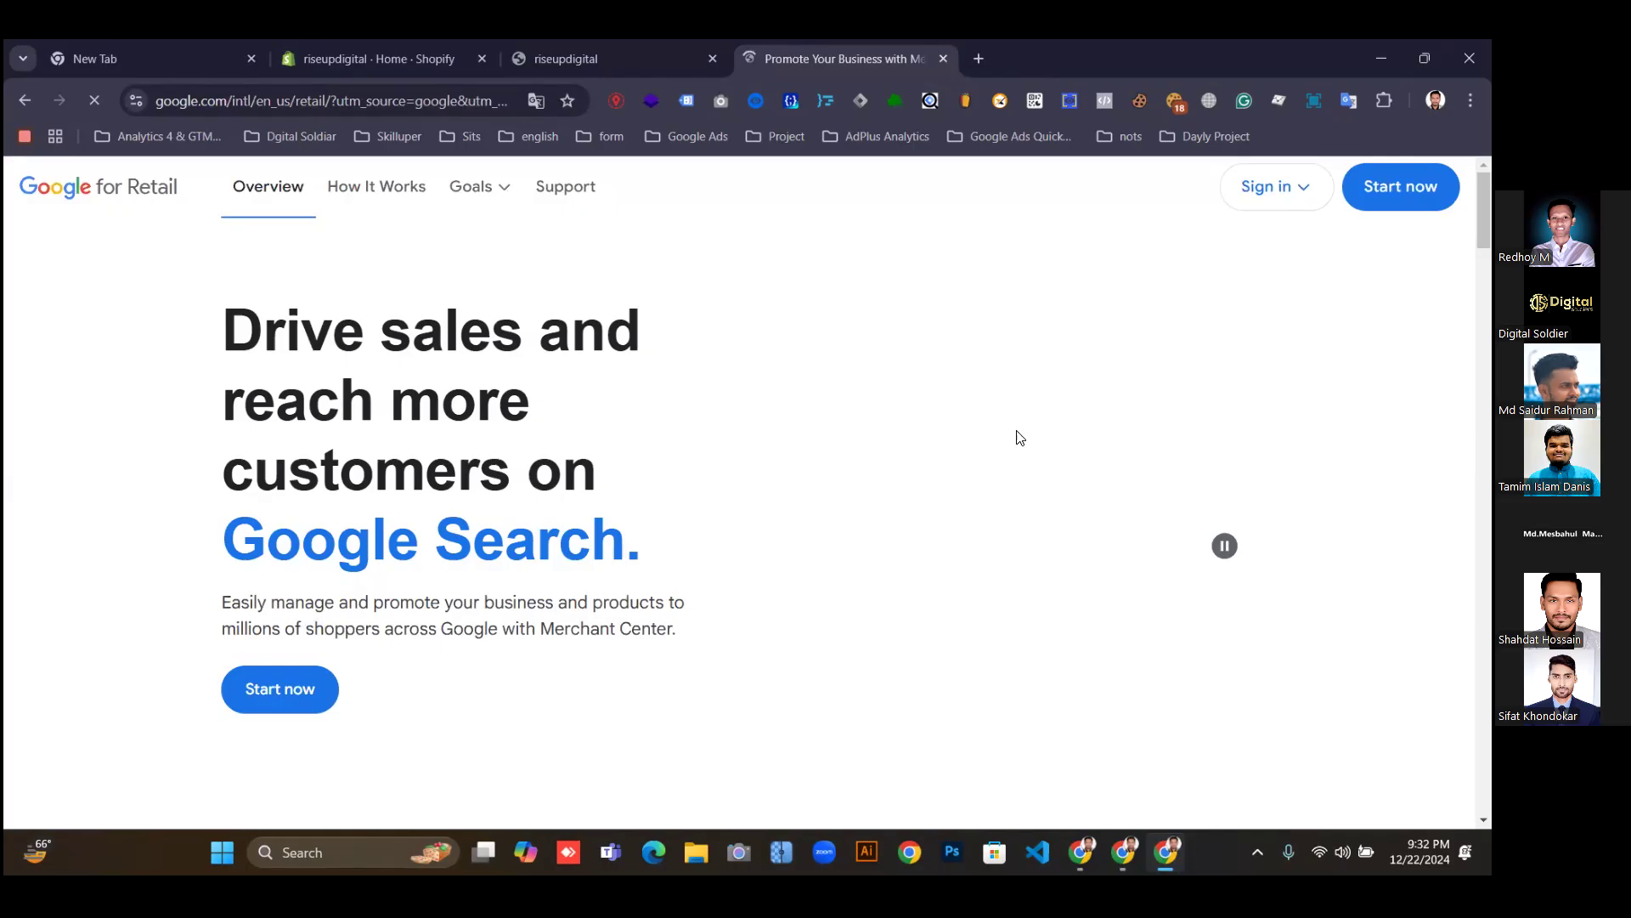
{"action": "left_click", "coordinate": [1267, 195]}
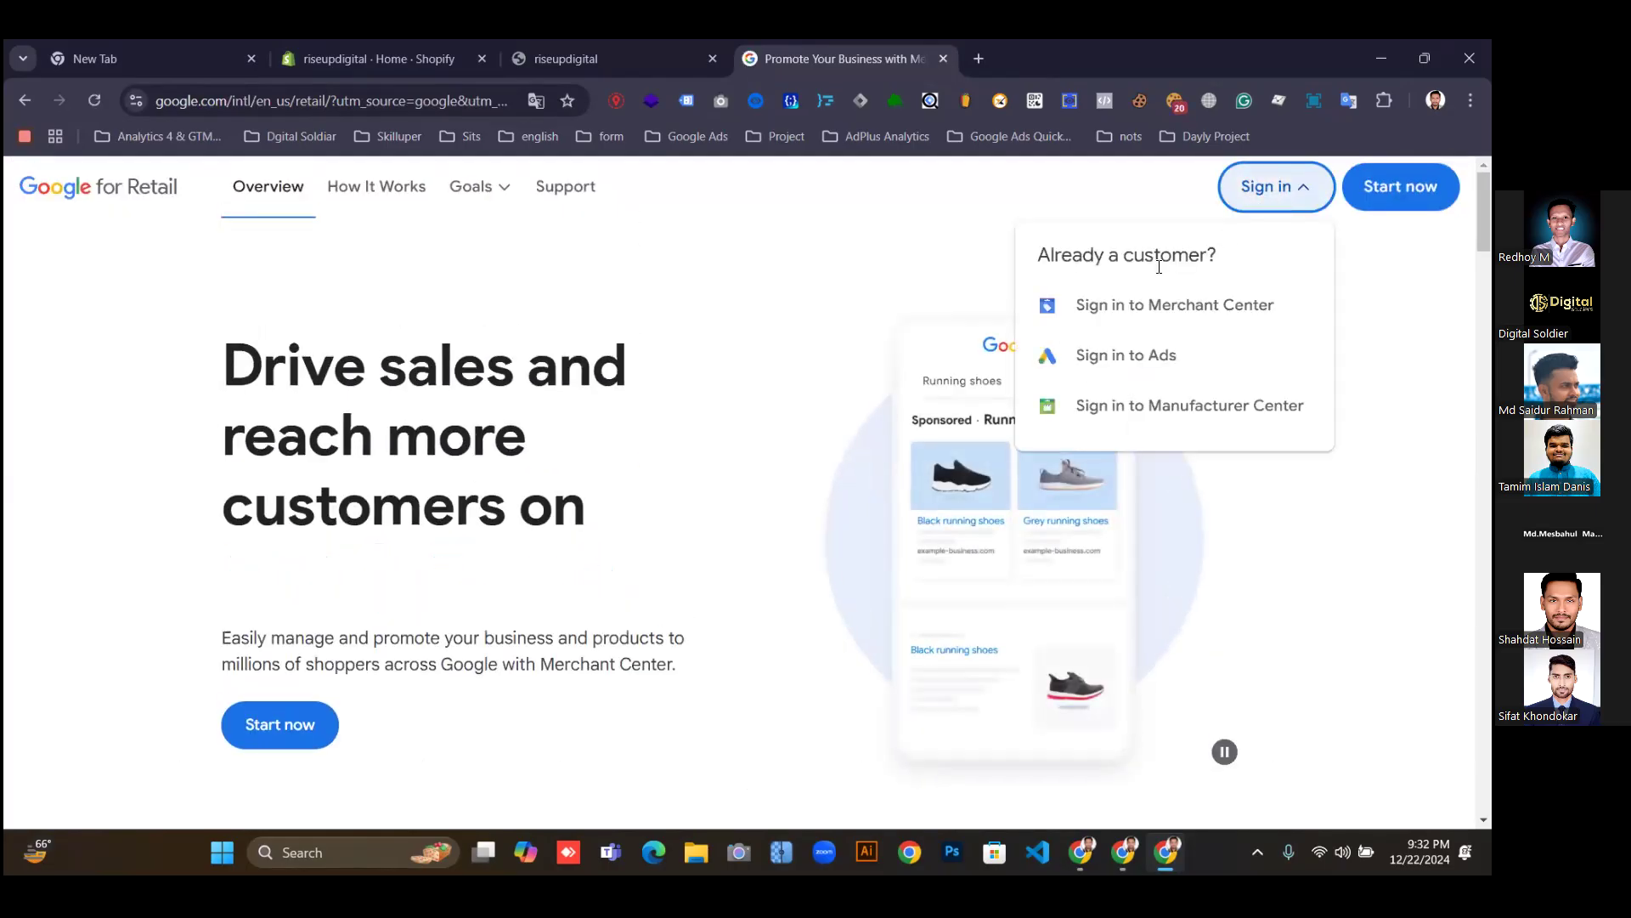
{"action": "left_click", "coordinate": [1106, 308]}
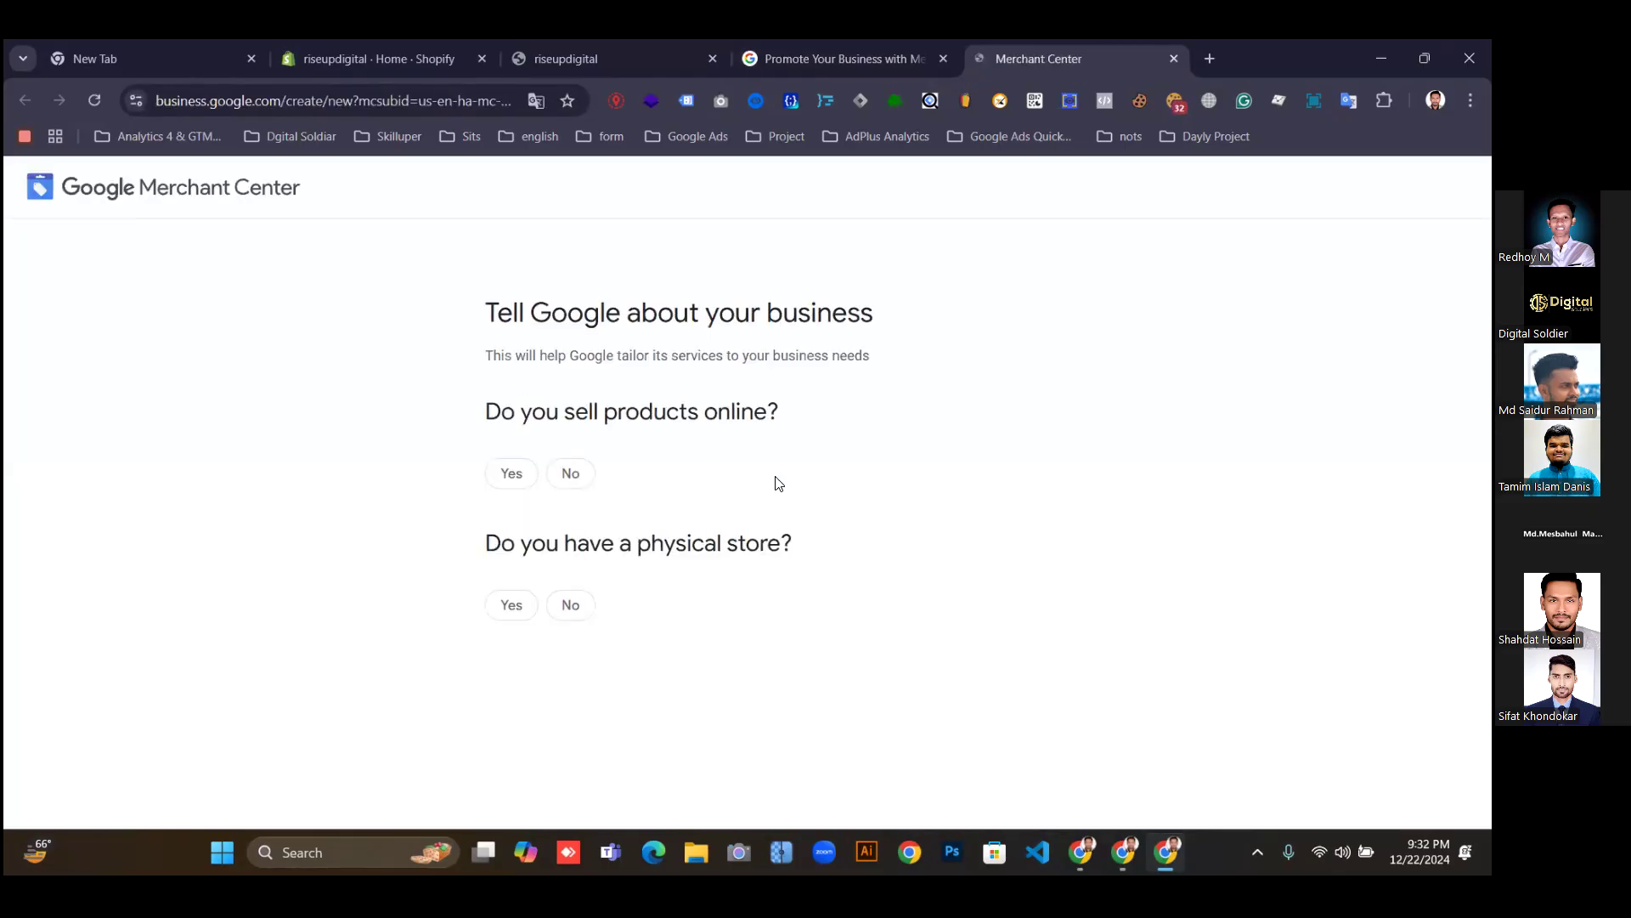
Answer Yes to selling online and paste the storefront address as the business website.
{"action": "left_click", "coordinate": [514, 478]}
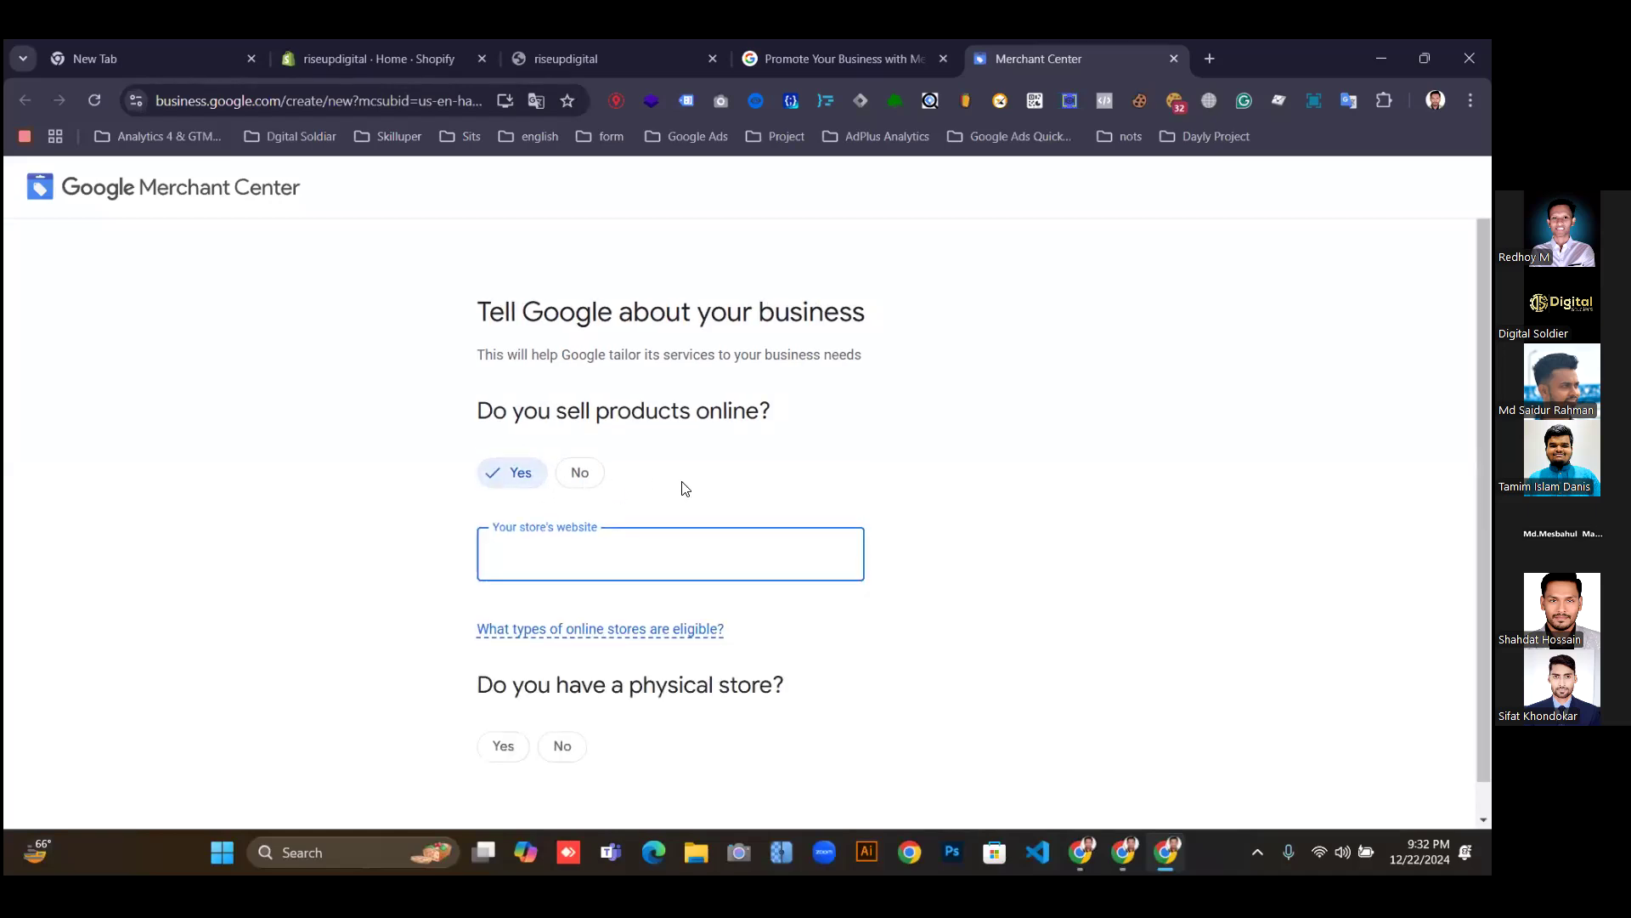
{"action": "left_click", "coordinate": [836, 47]}
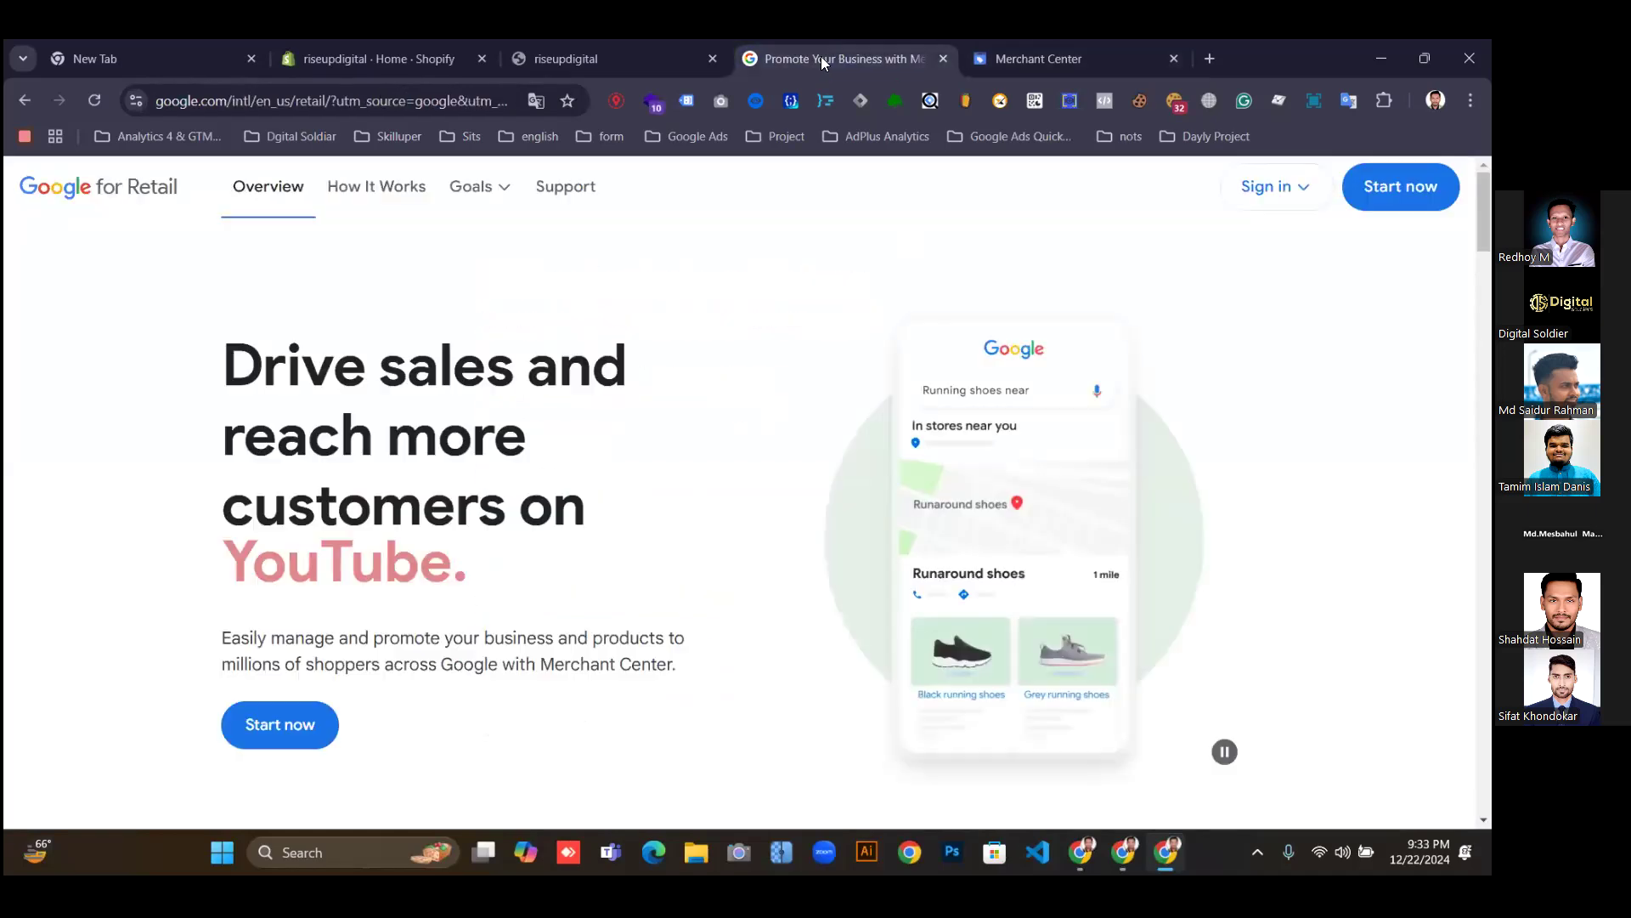
{"action": "left_click", "coordinate": [586, 59]}
{"action": "left_click", "coordinate": [492, 100]}
{"action": "key", "text": "ctrl+c"}
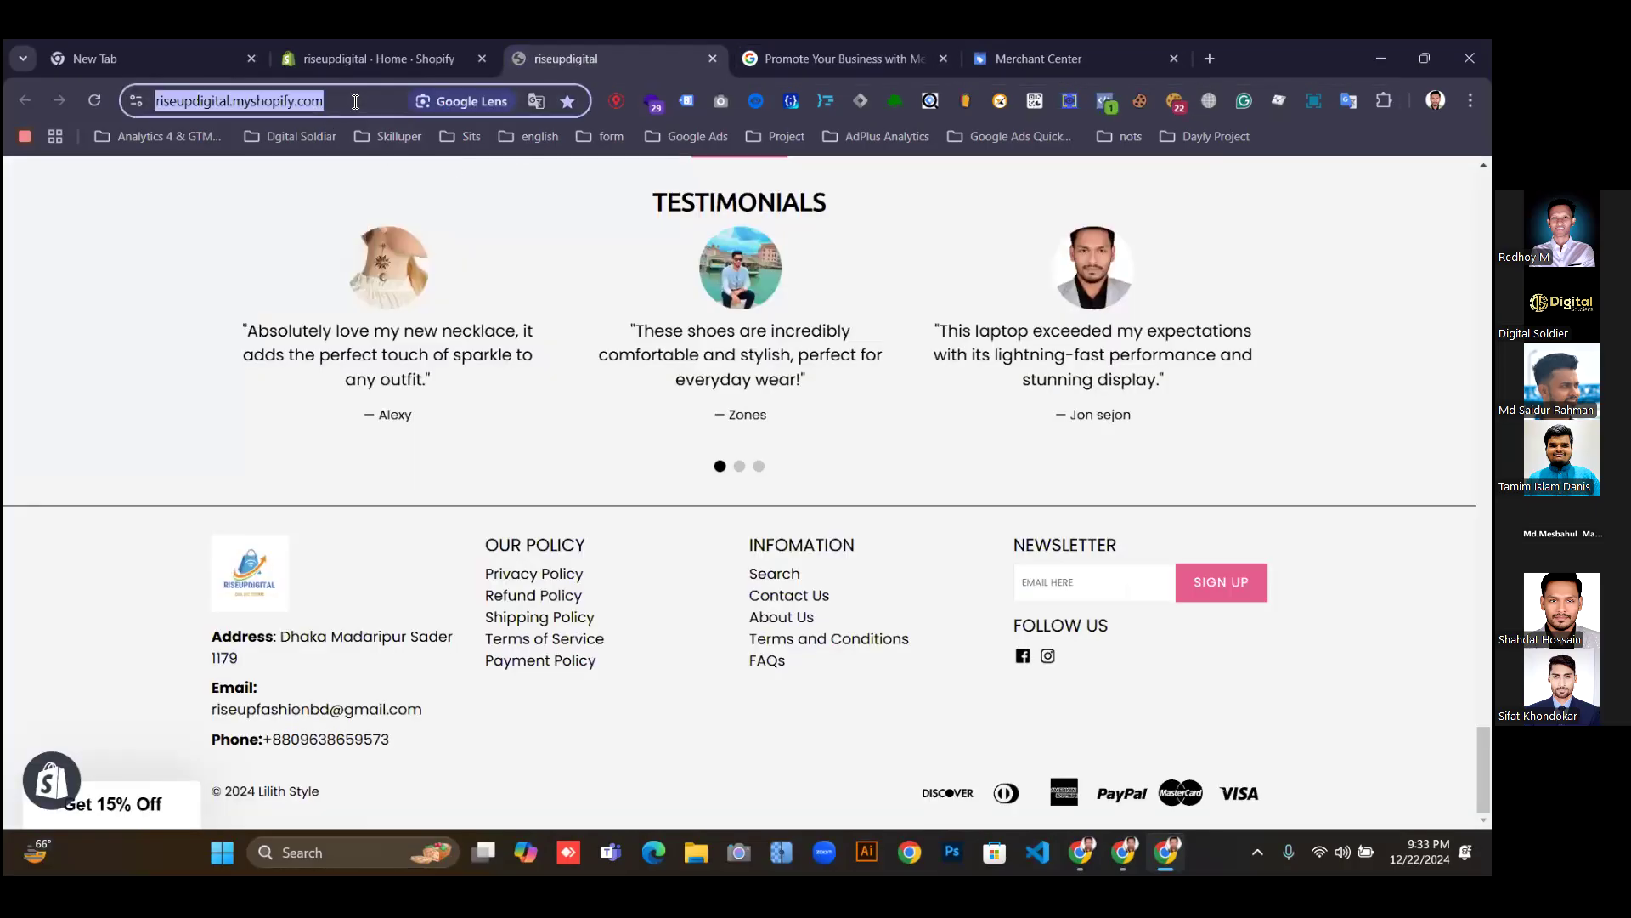
{"action": "left_click", "coordinate": [1025, 64]}
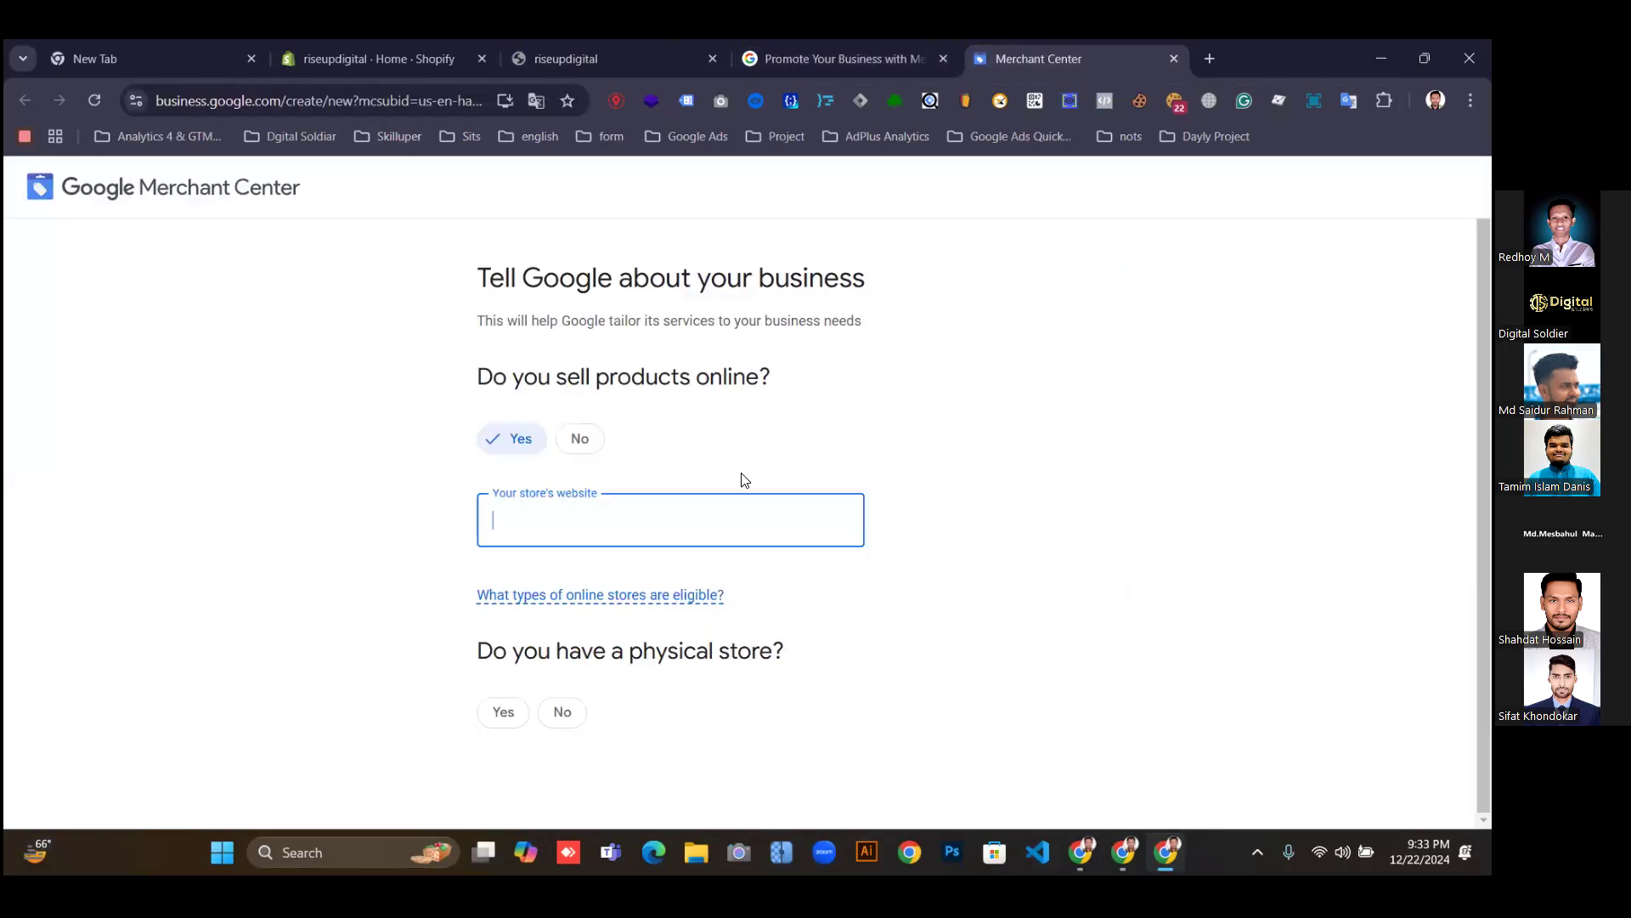
{"action": "key", "text": "ctrl+v"}
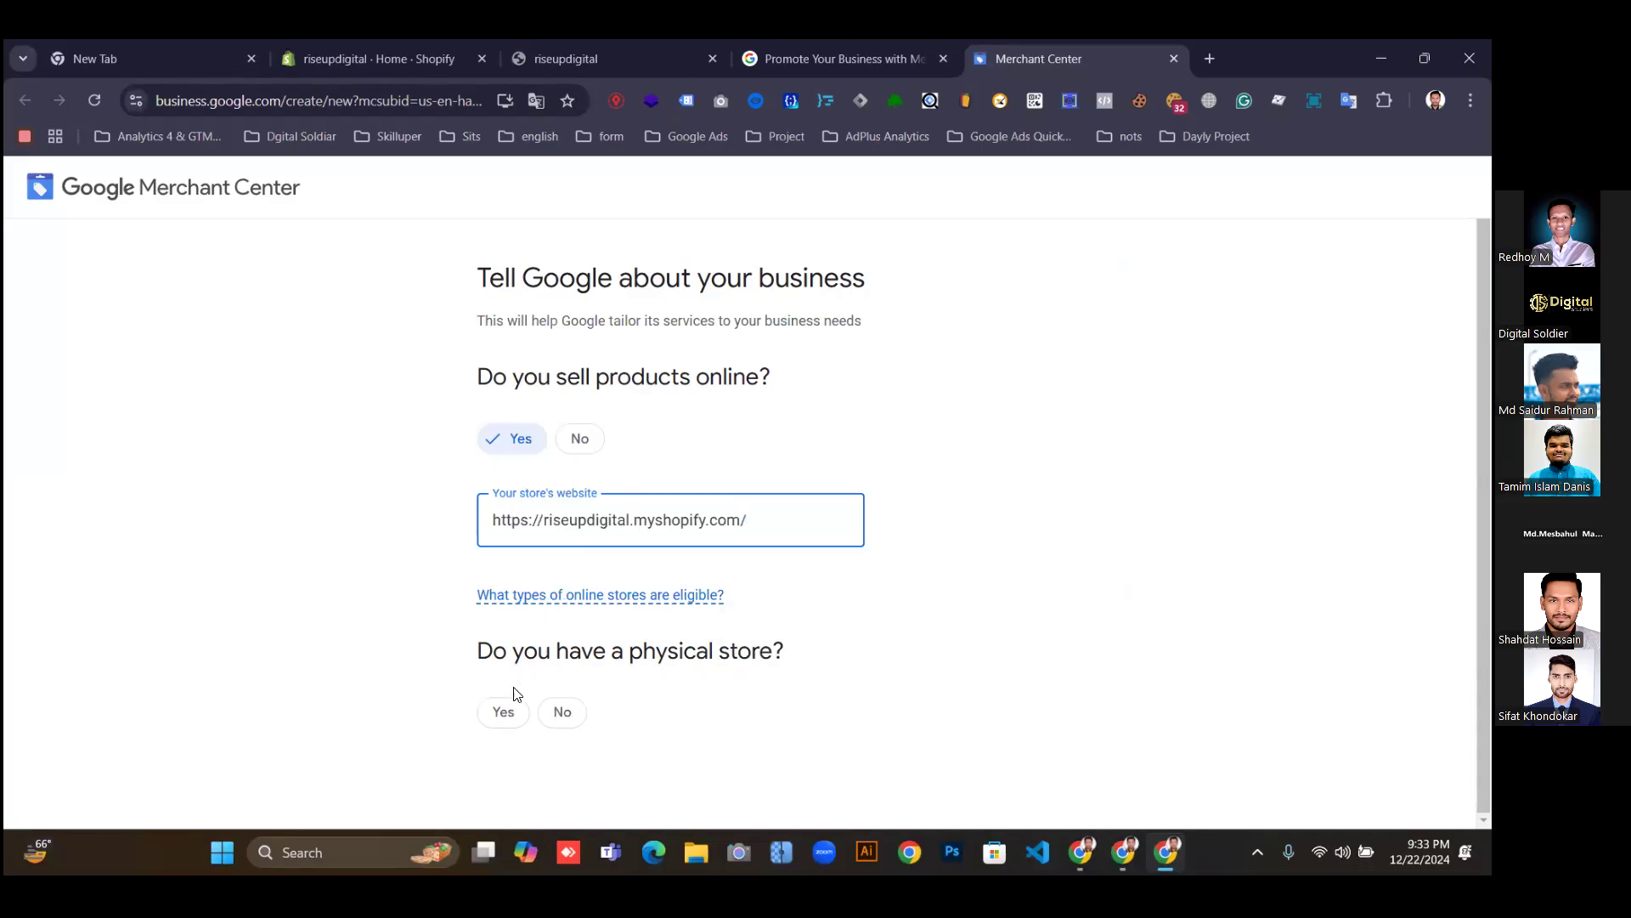
Answer No to having a physical store, submit the details, and choose Connect to Shopify.
{"action": "left_click", "coordinate": [562, 712]}
{"action": "scroll", "coordinate": [605, 753], "scroll_direction": "down", "scroll_amount": 1}
{"action": "left_click", "coordinate": [554, 719]}
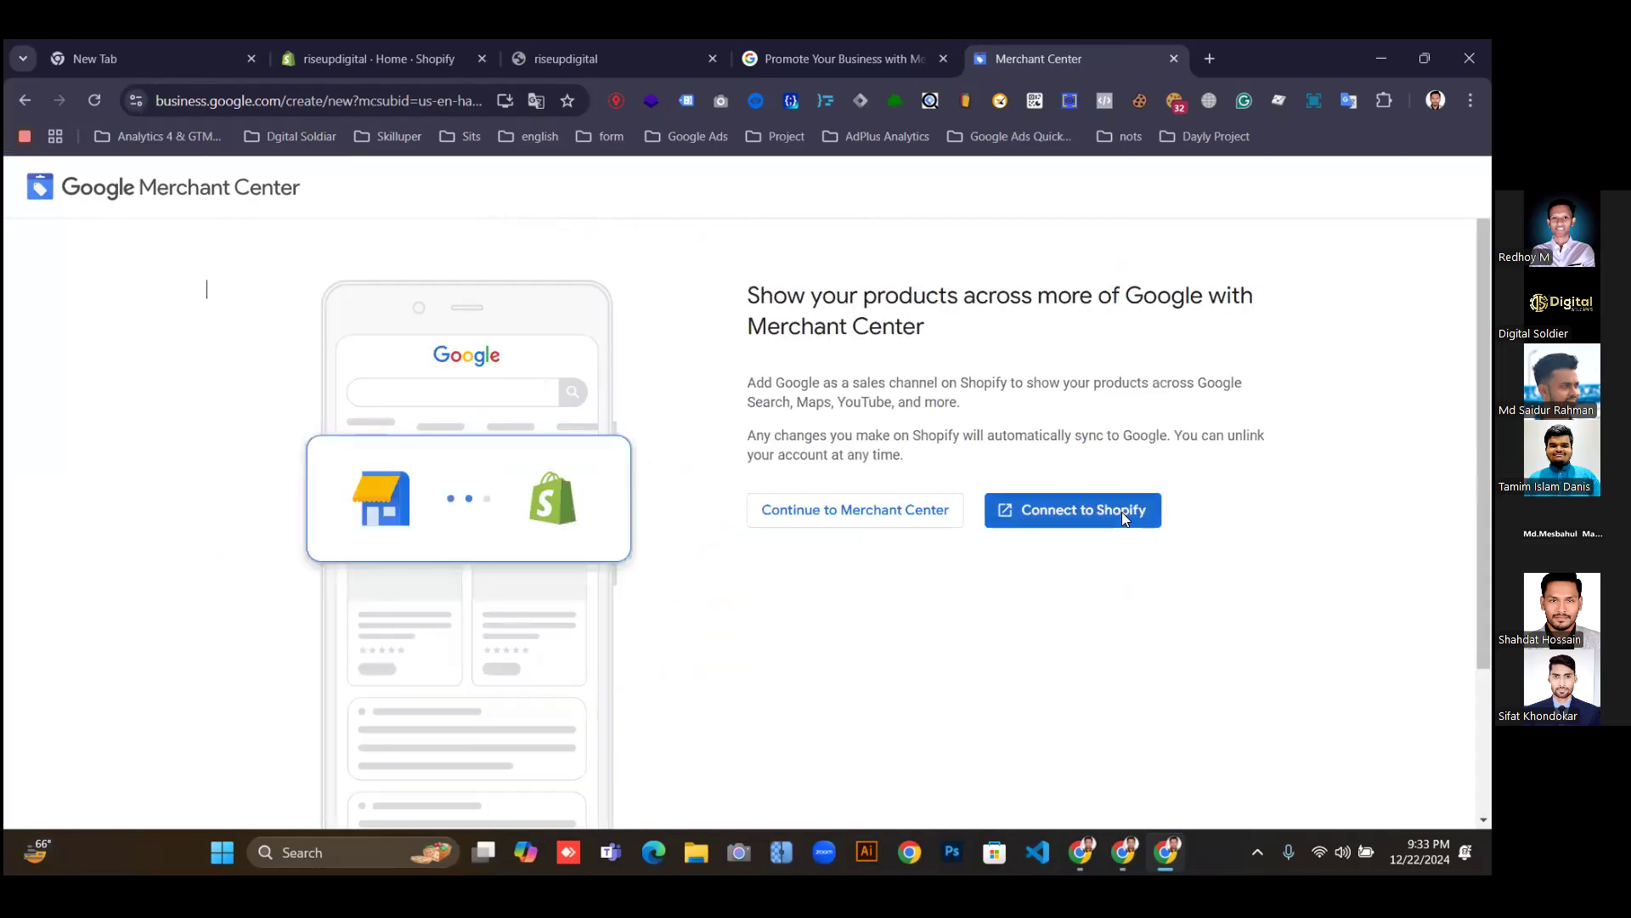
{"action": "left_click", "coordinate": [1084, 518]}
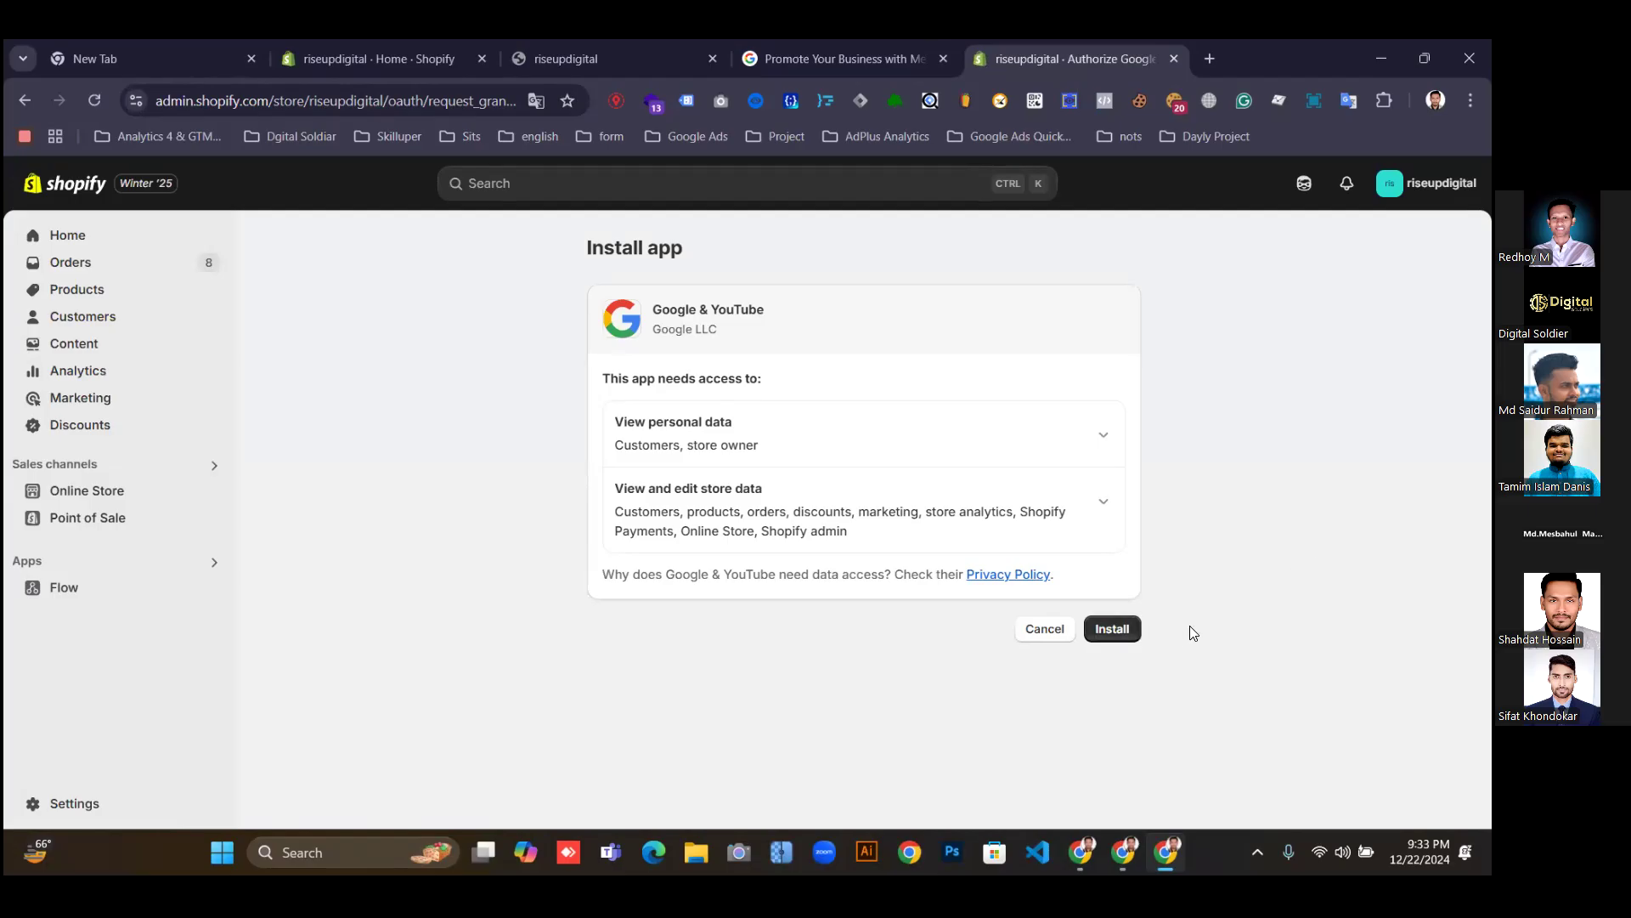
Install the Google & YouTube app and look over its 'Drive sales' landing page.
{"action": "left_click", "coordinate": [1112, 628]}
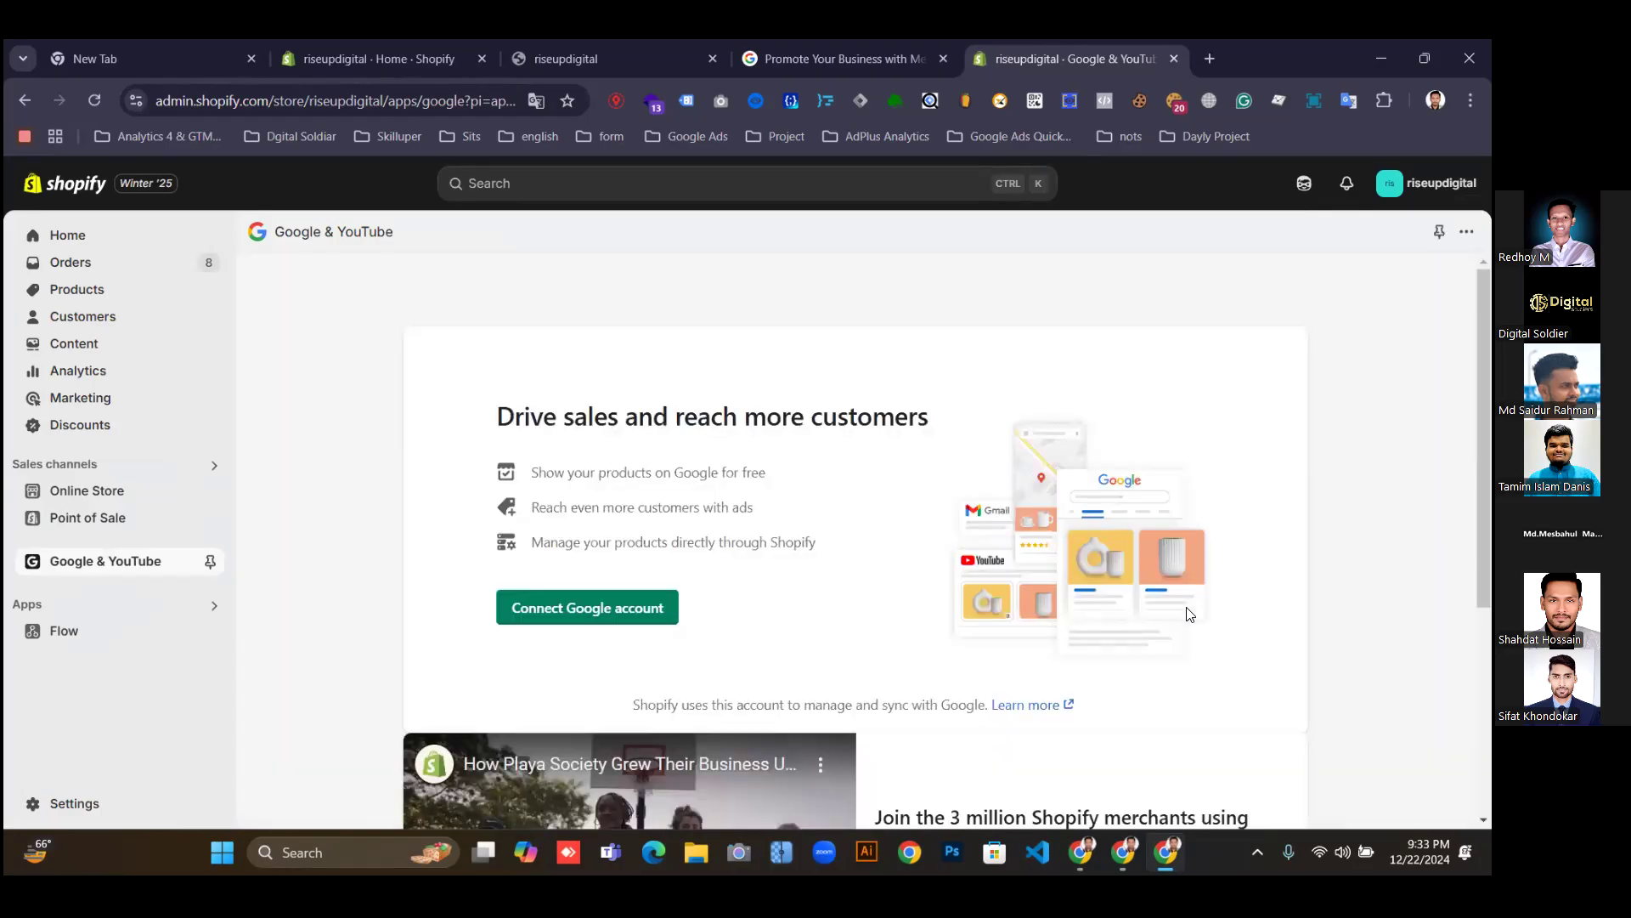
{"action": "scroll", "coordinate": [1132, 614], "scroll_direction": "down", "scroll_amount": 2}
{"action": "scroll", "coordinate": [1132, 613], "scroll_direction": "up", "scroll_amount": 2}
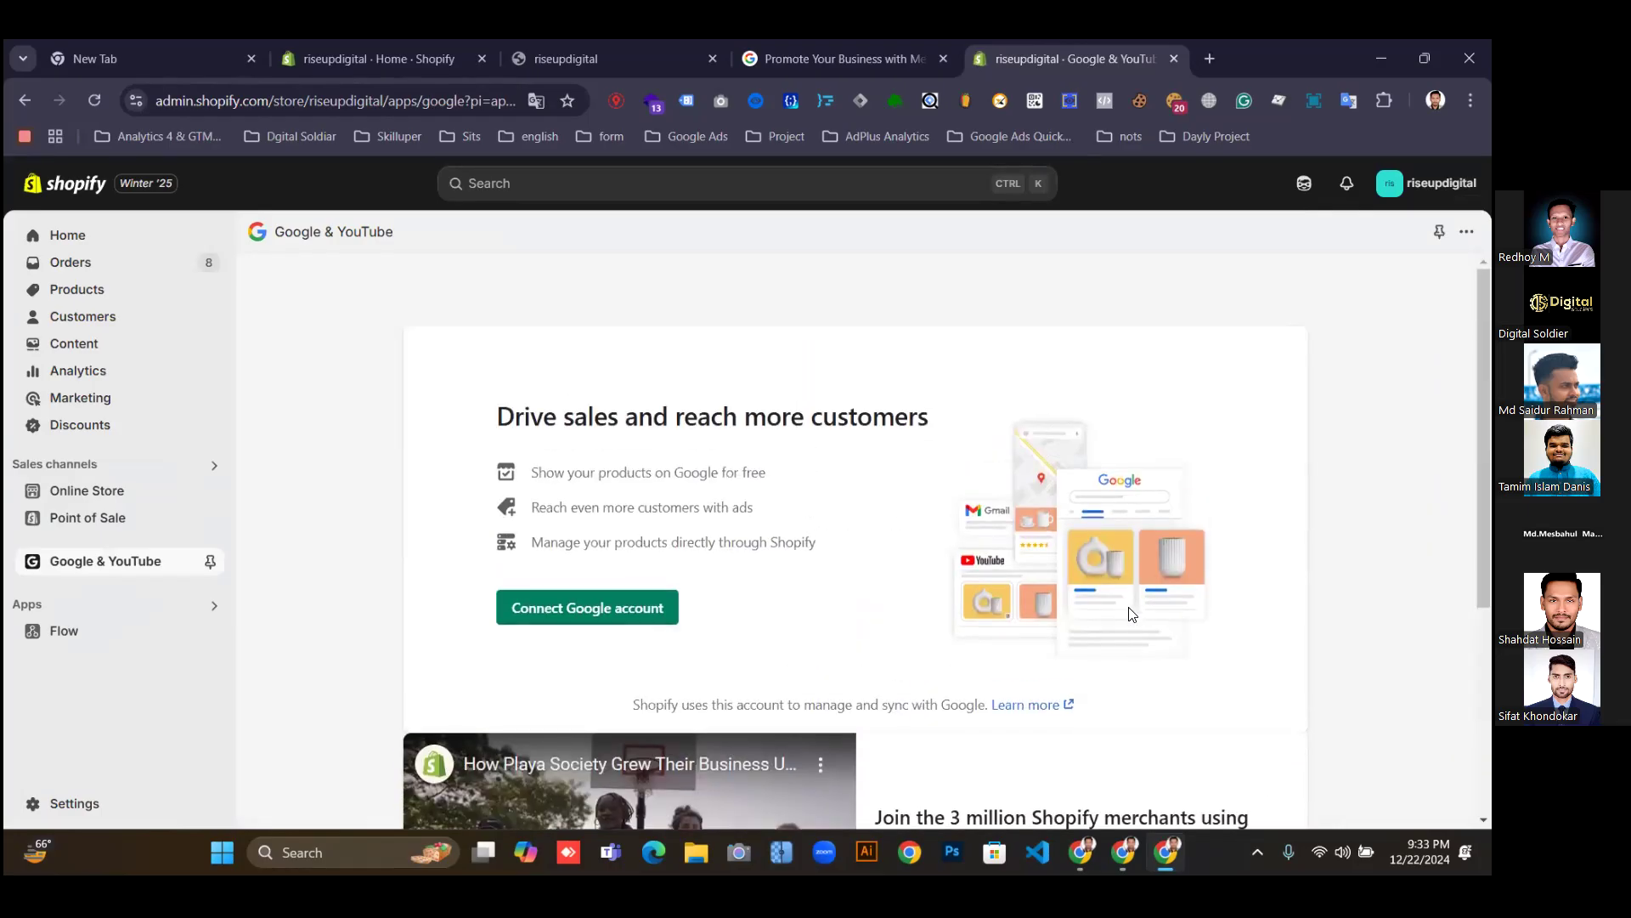
Sign the chosen Google account into the Google & YouTube app and allow it access.
{"action": "left_click", "coordinate": [545, 610]}
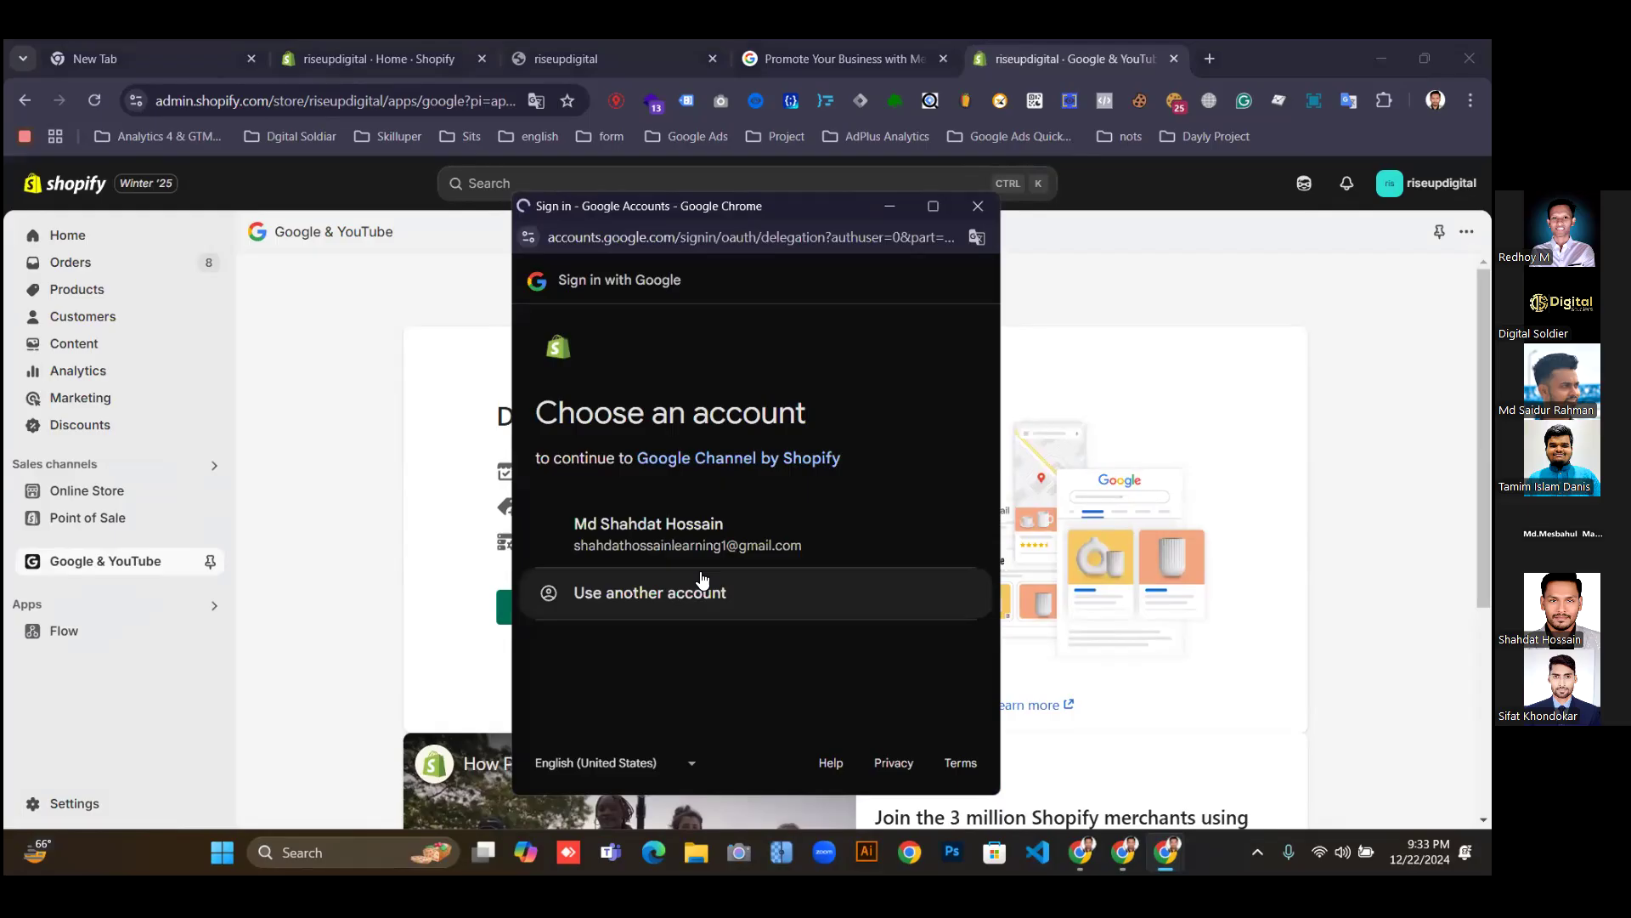
{"action": "left_click", "coordinate": [715, 528]}
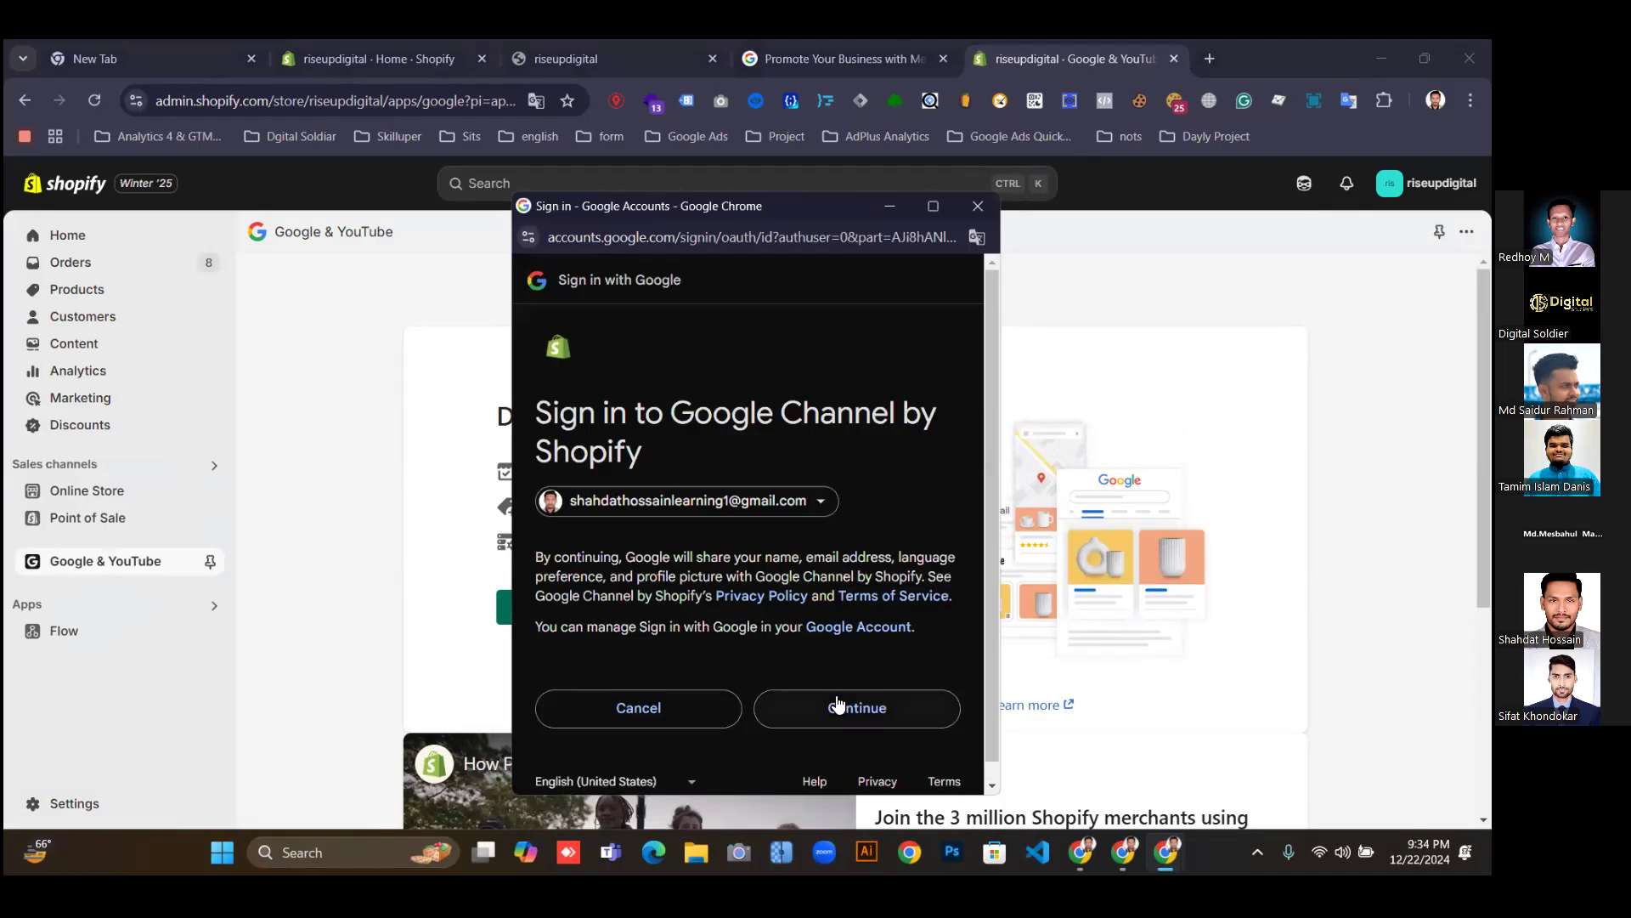
{"action": "left_click", "coordinate": [843, 709]}
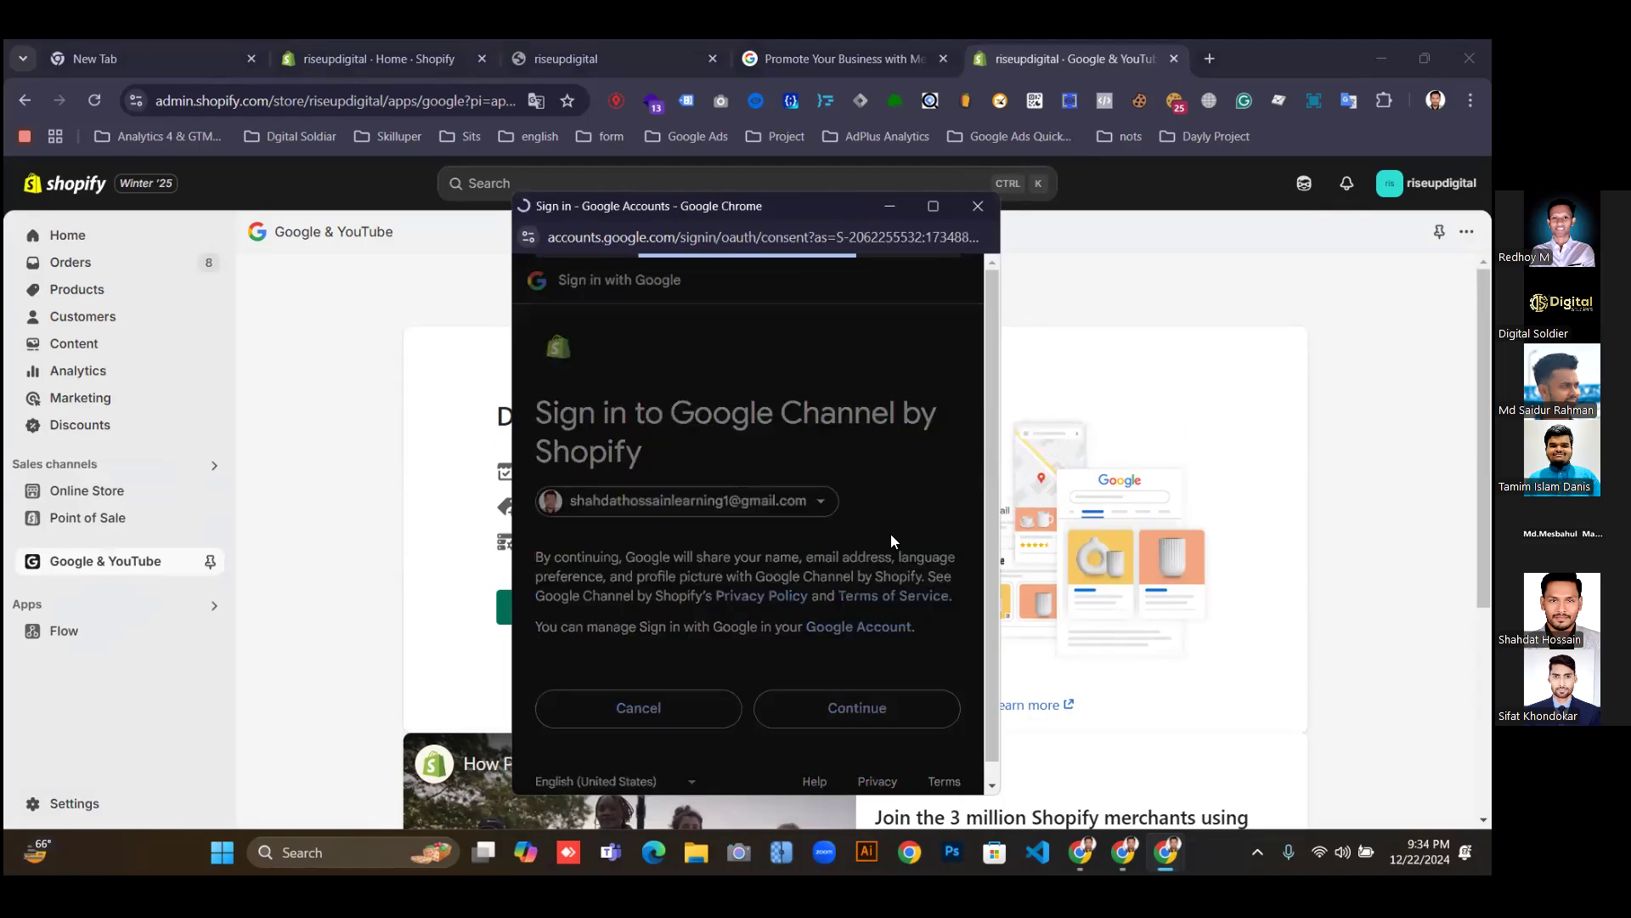
{"action": "scroll", "coordinate": [894, 553], "scroll_direction": "down", "scroll_amount": 8}
{"action": "left_click", "coordinate": [854, 705]}
{"action": "scroll", "coordinate": [967, 587], "scroll_direction": "up", "scroll_amount": 4}
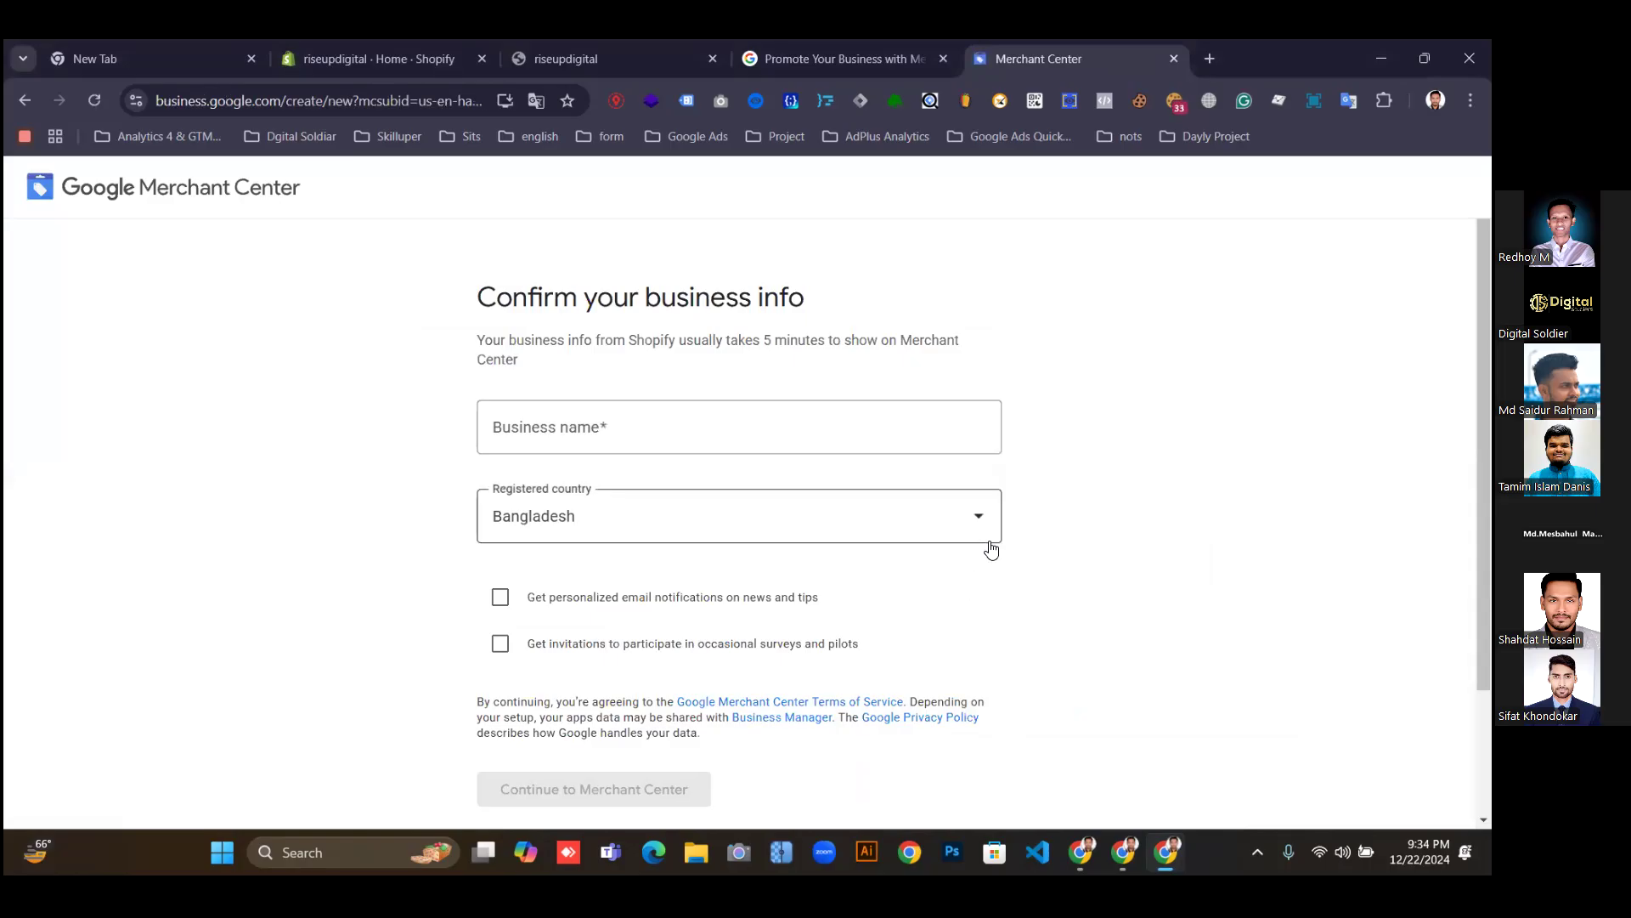
Copy 'riseupdigital' from the storefront URL into Merchant Center's Business name field.
{"action": "scroll", "coordinate": [918, 553], "scroll_direction": "down", "scroll_amount": 1}
{"action": "left_click", "coordinate": [720, 337]}
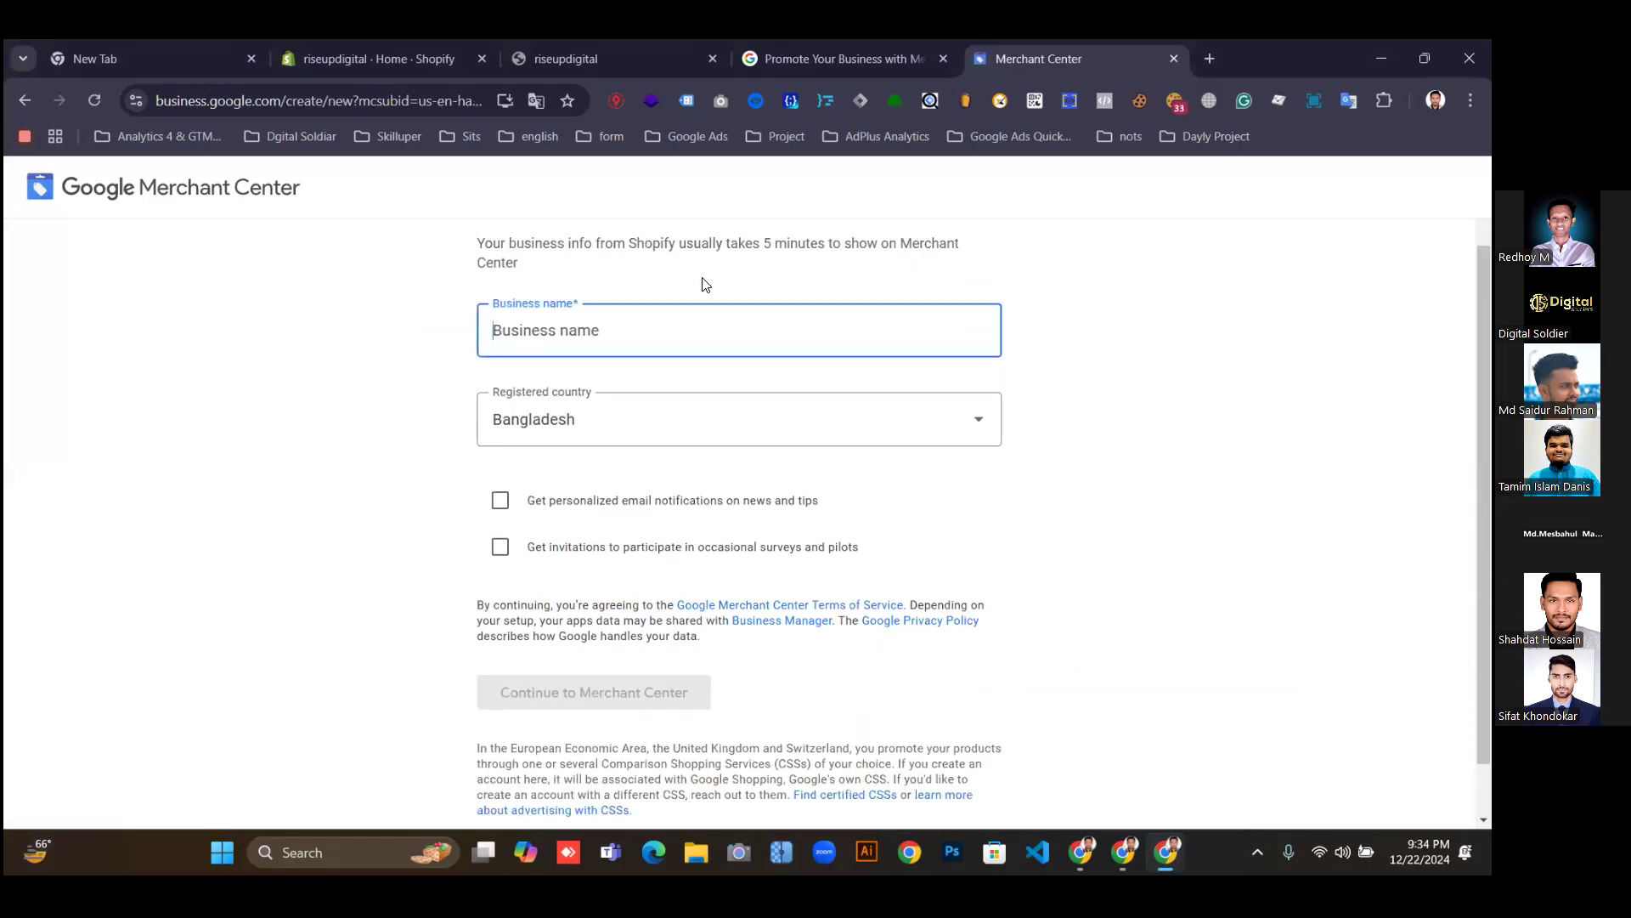
{"action": "left_click", "coordinate": [550, 52]}
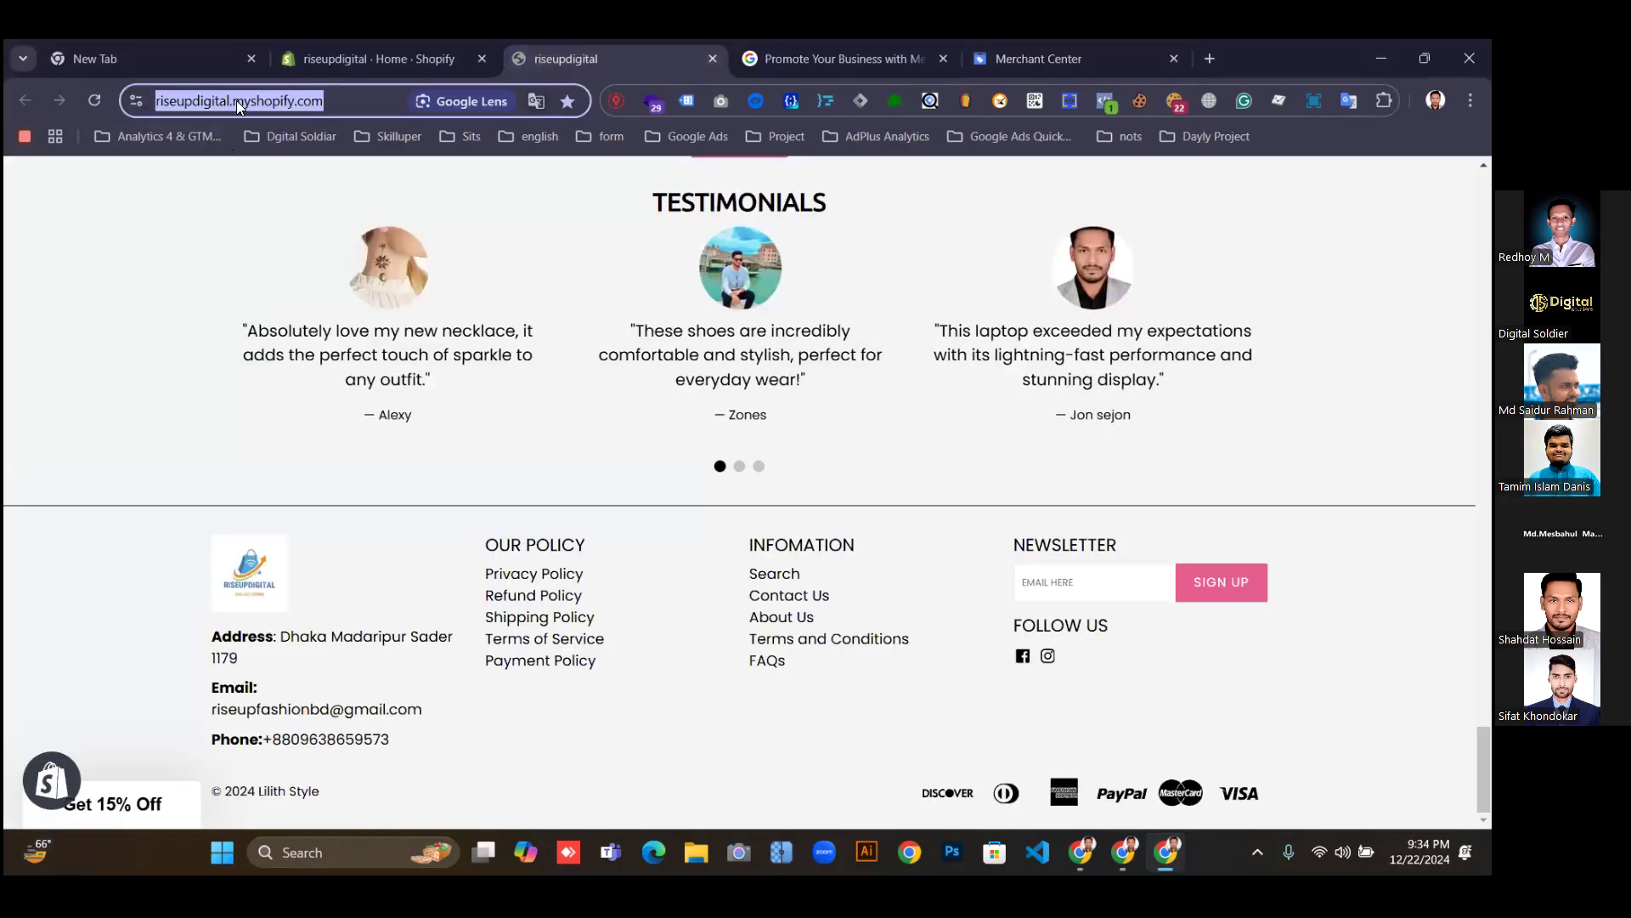
{"action": "left_click", "coordinate": [236, 101]}
{"action": "left_click_drag", "start_coordinate": [246, 102], "coordinate": [202, 113]}
{"action": "key", "text": "ctrl+c"}
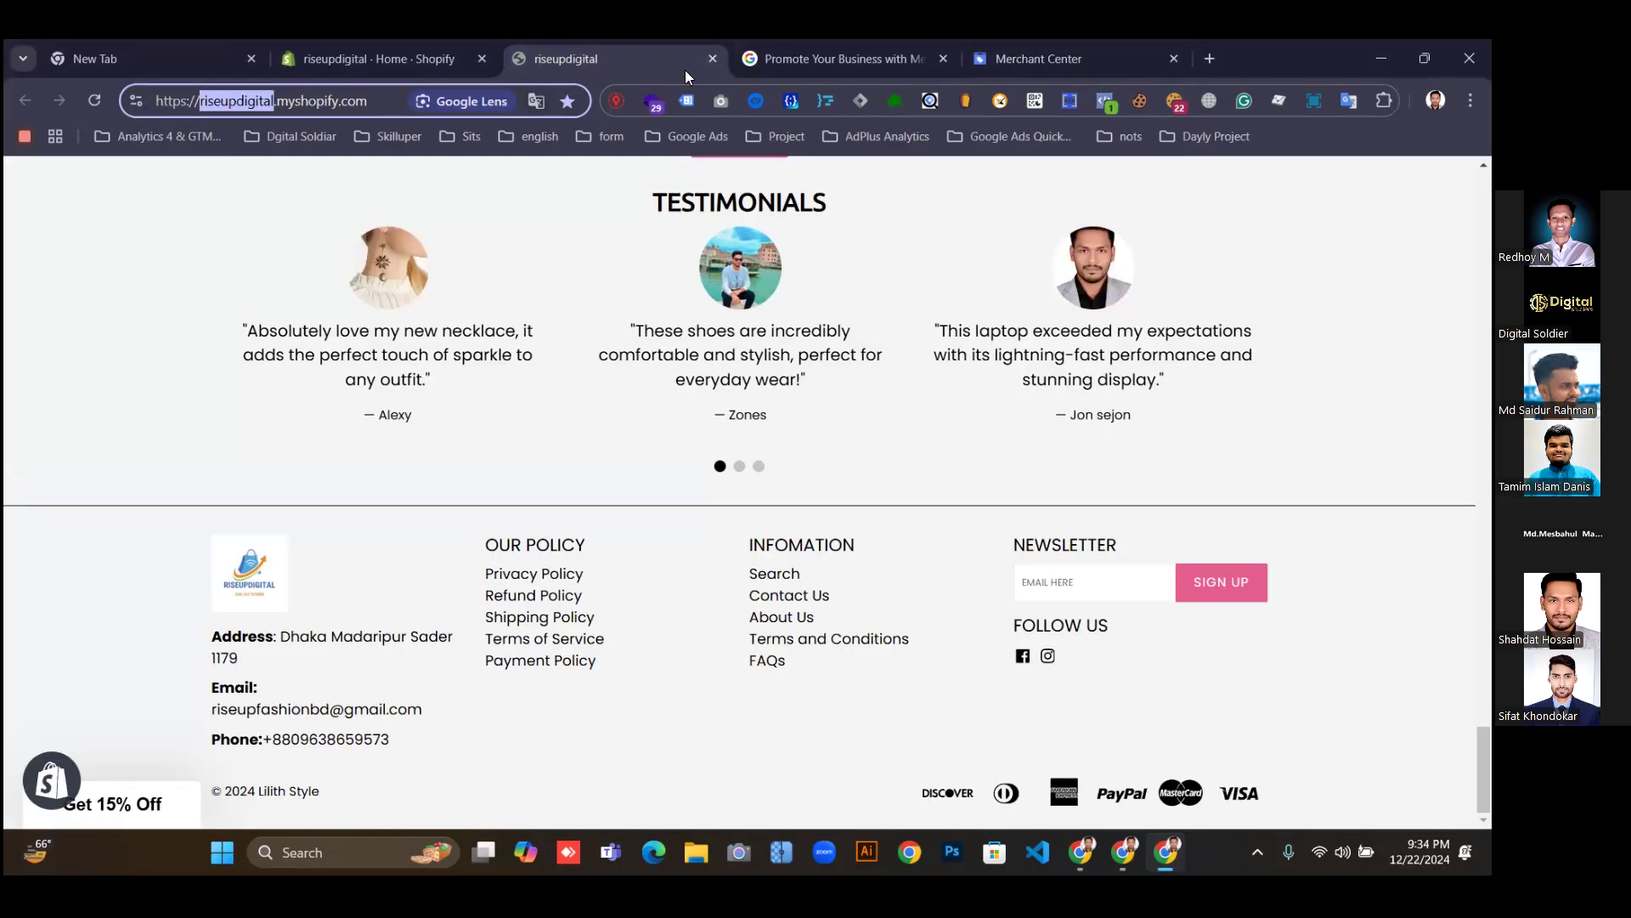
{"action": "left_click", "coordinate": [803, 52]}
{"action": "left_click", "coordinate": [1011, 58]}
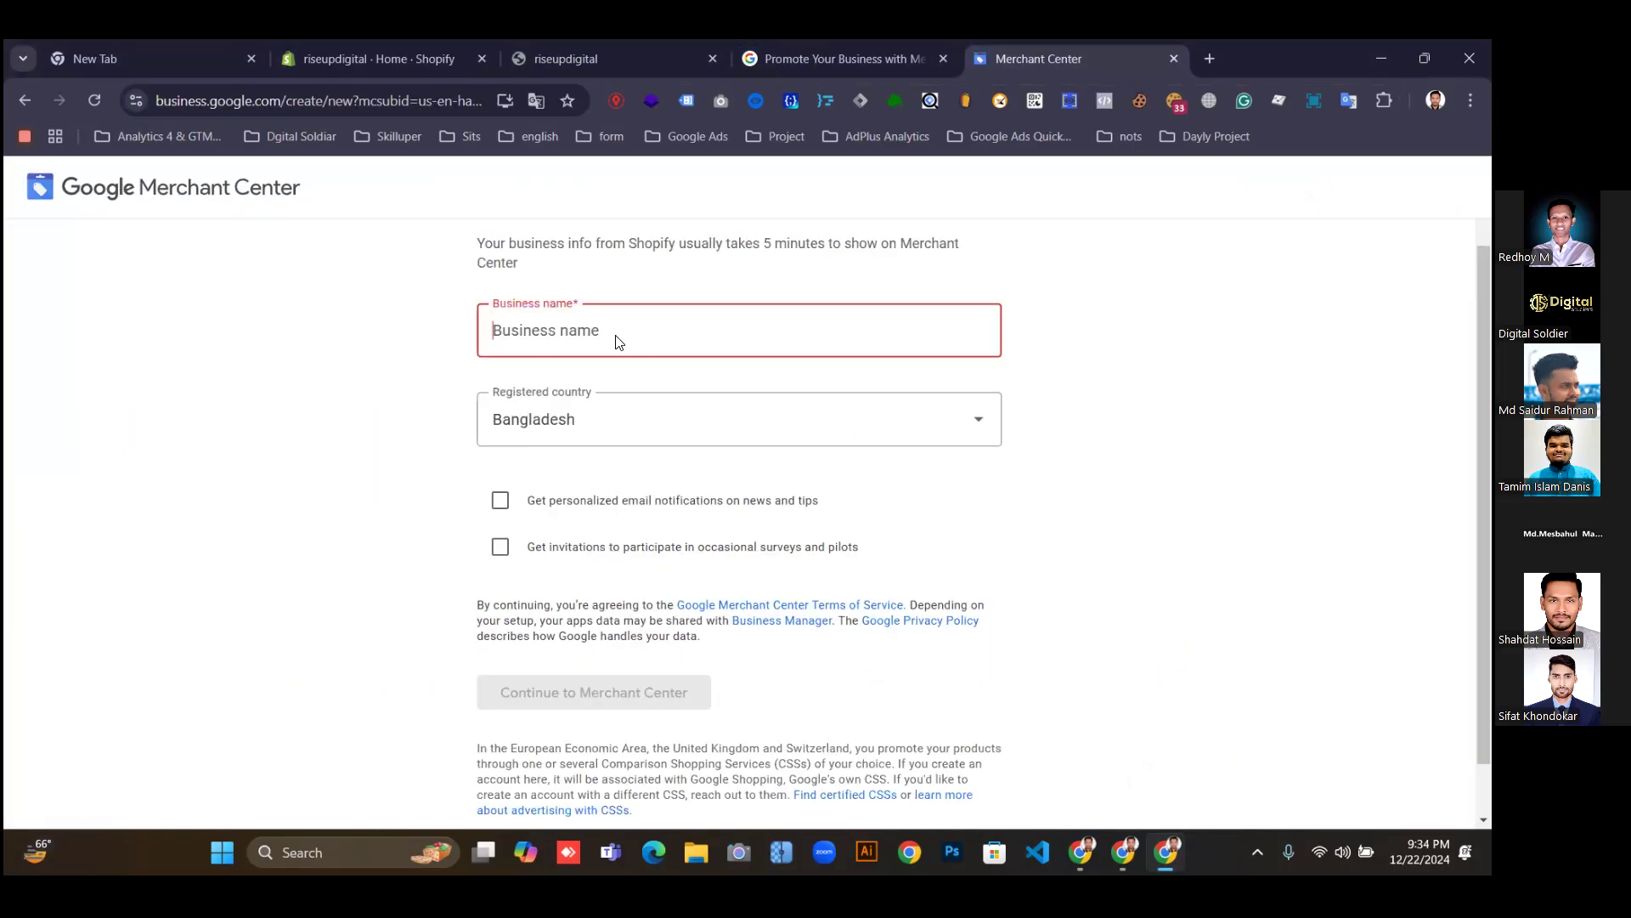
{"action": "key", "text": "ctrl+v"}
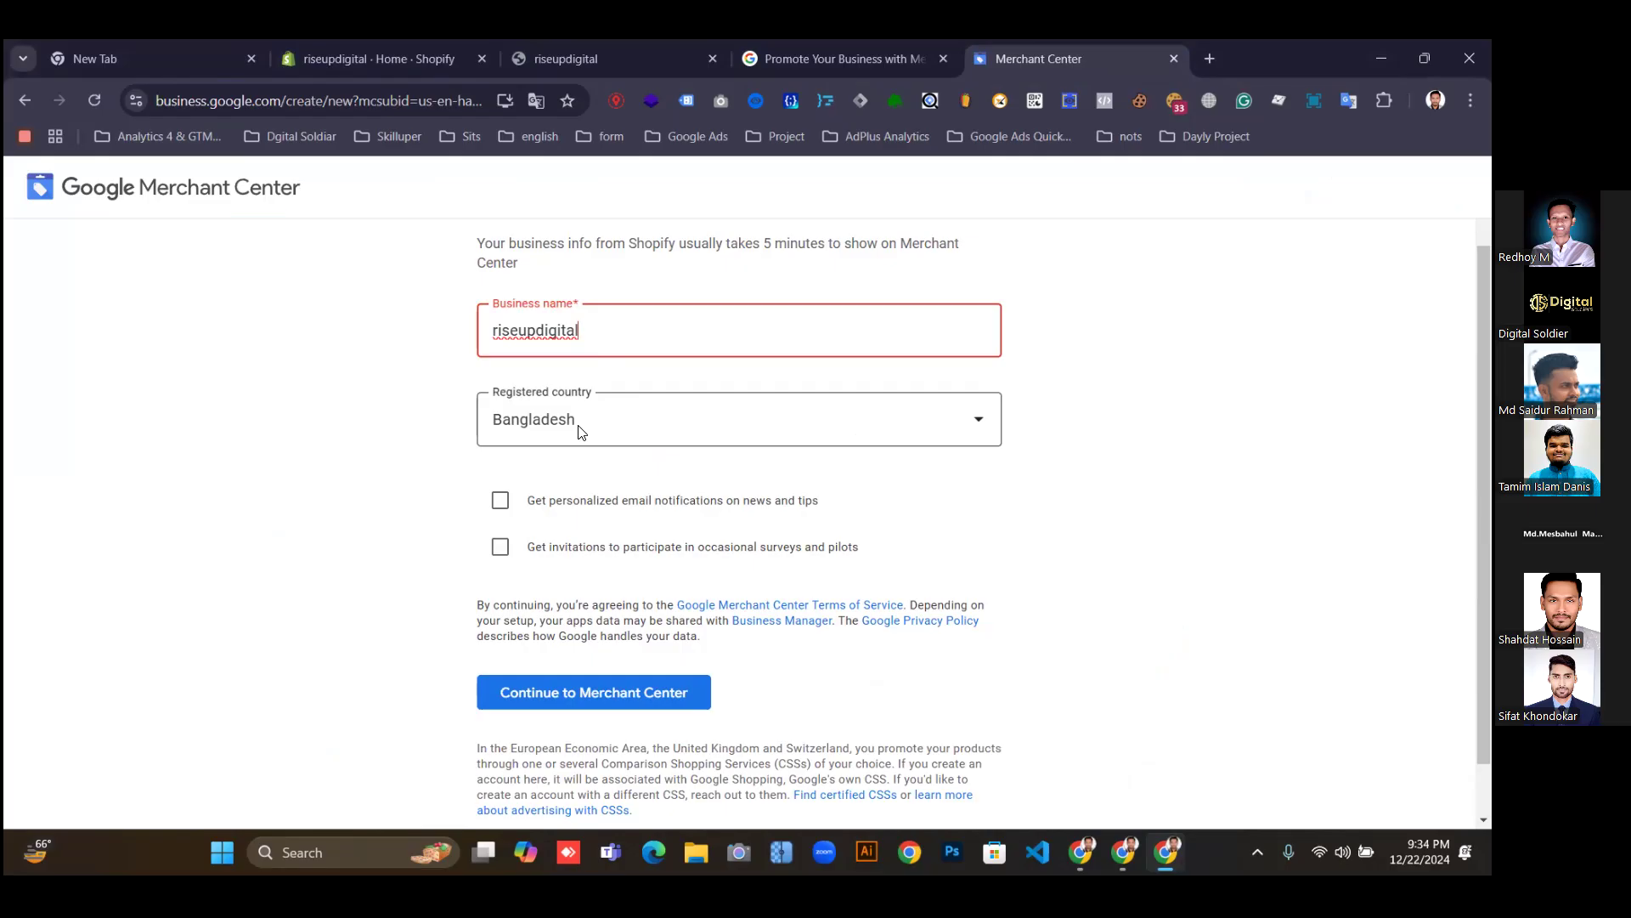
{"action": "left_click", "coordinate": [366, 56]}
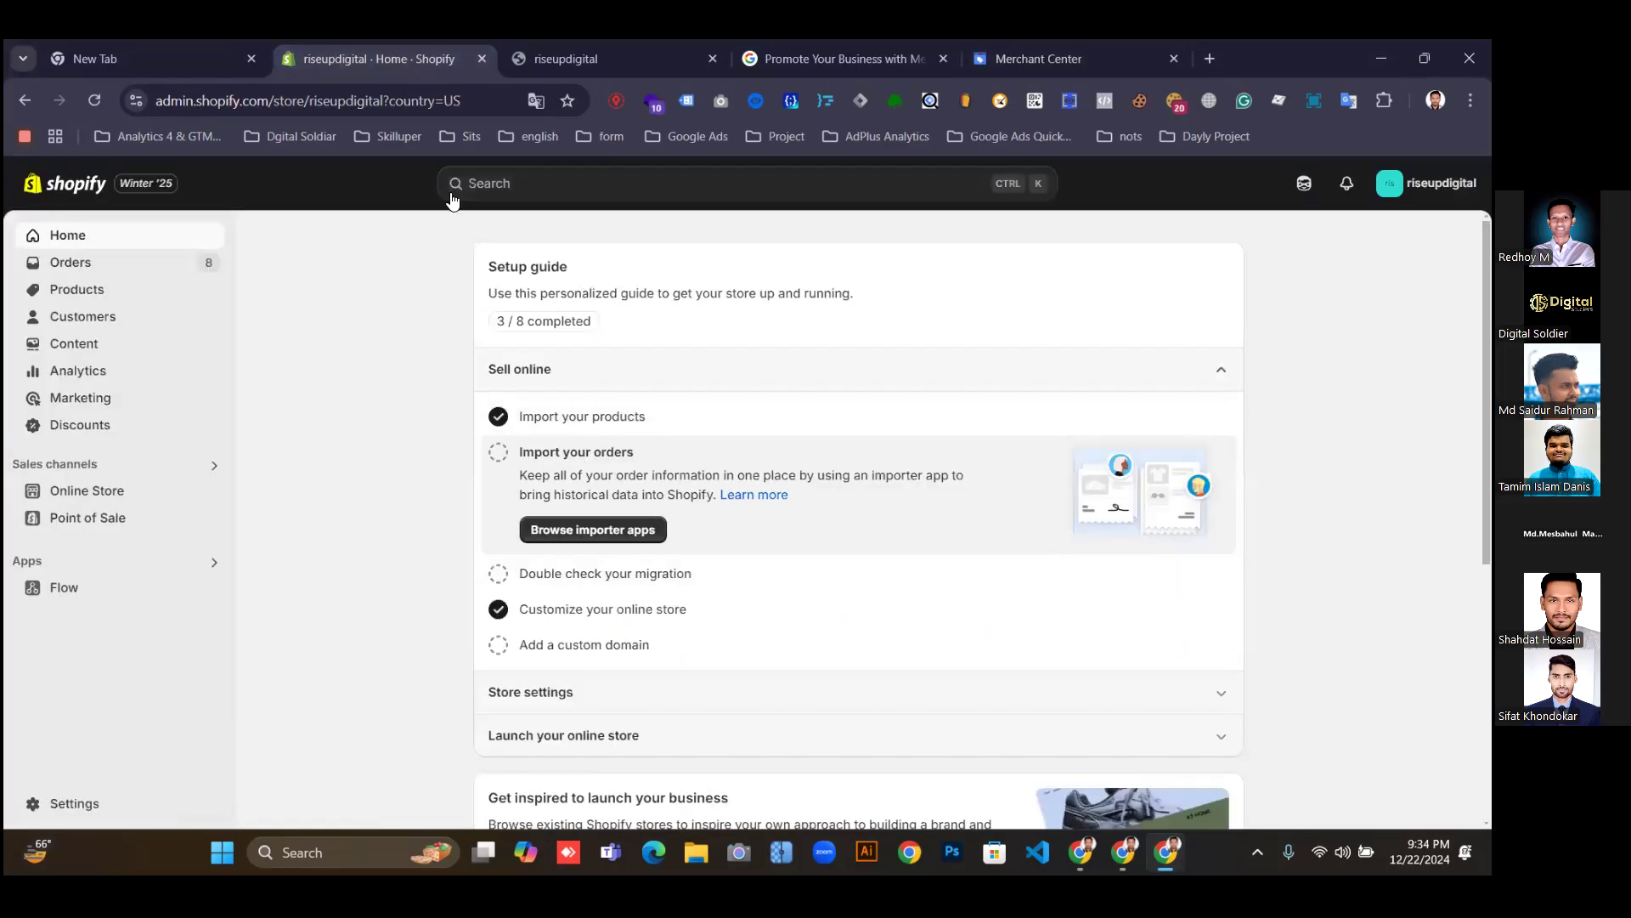
Open the Shopify store Settings in a new tab.
{"action": "right_click", "coordinate": [76, 803]}
{"action": "right_click", "coordinate": [72, 817]}
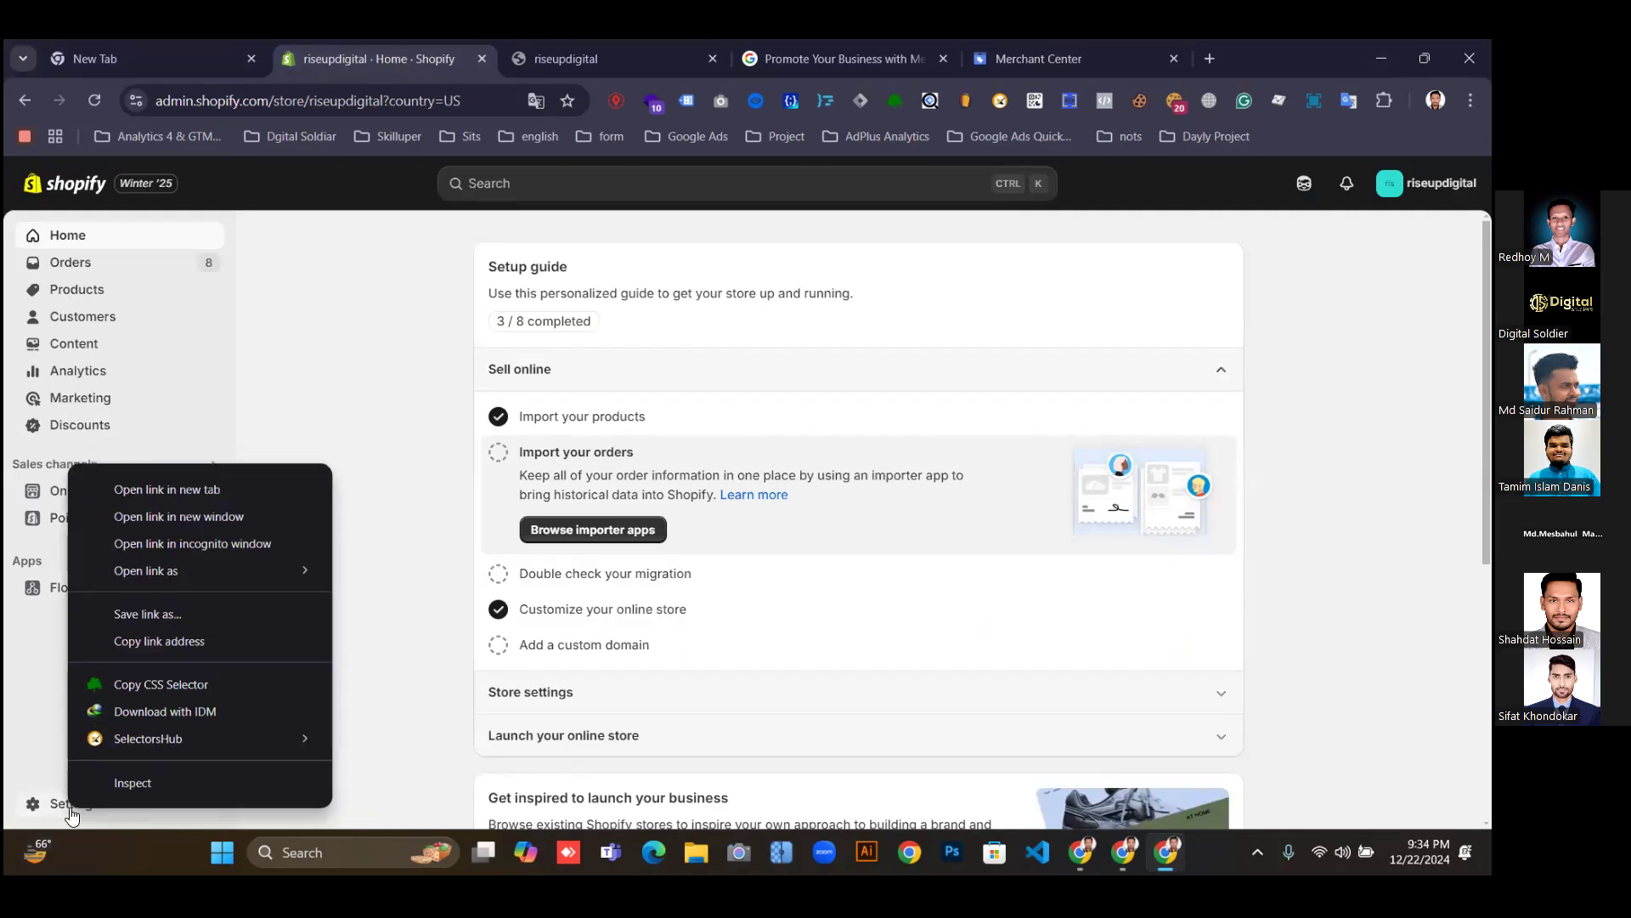
{"action": "left_click", "coordinate": [128, 488]}
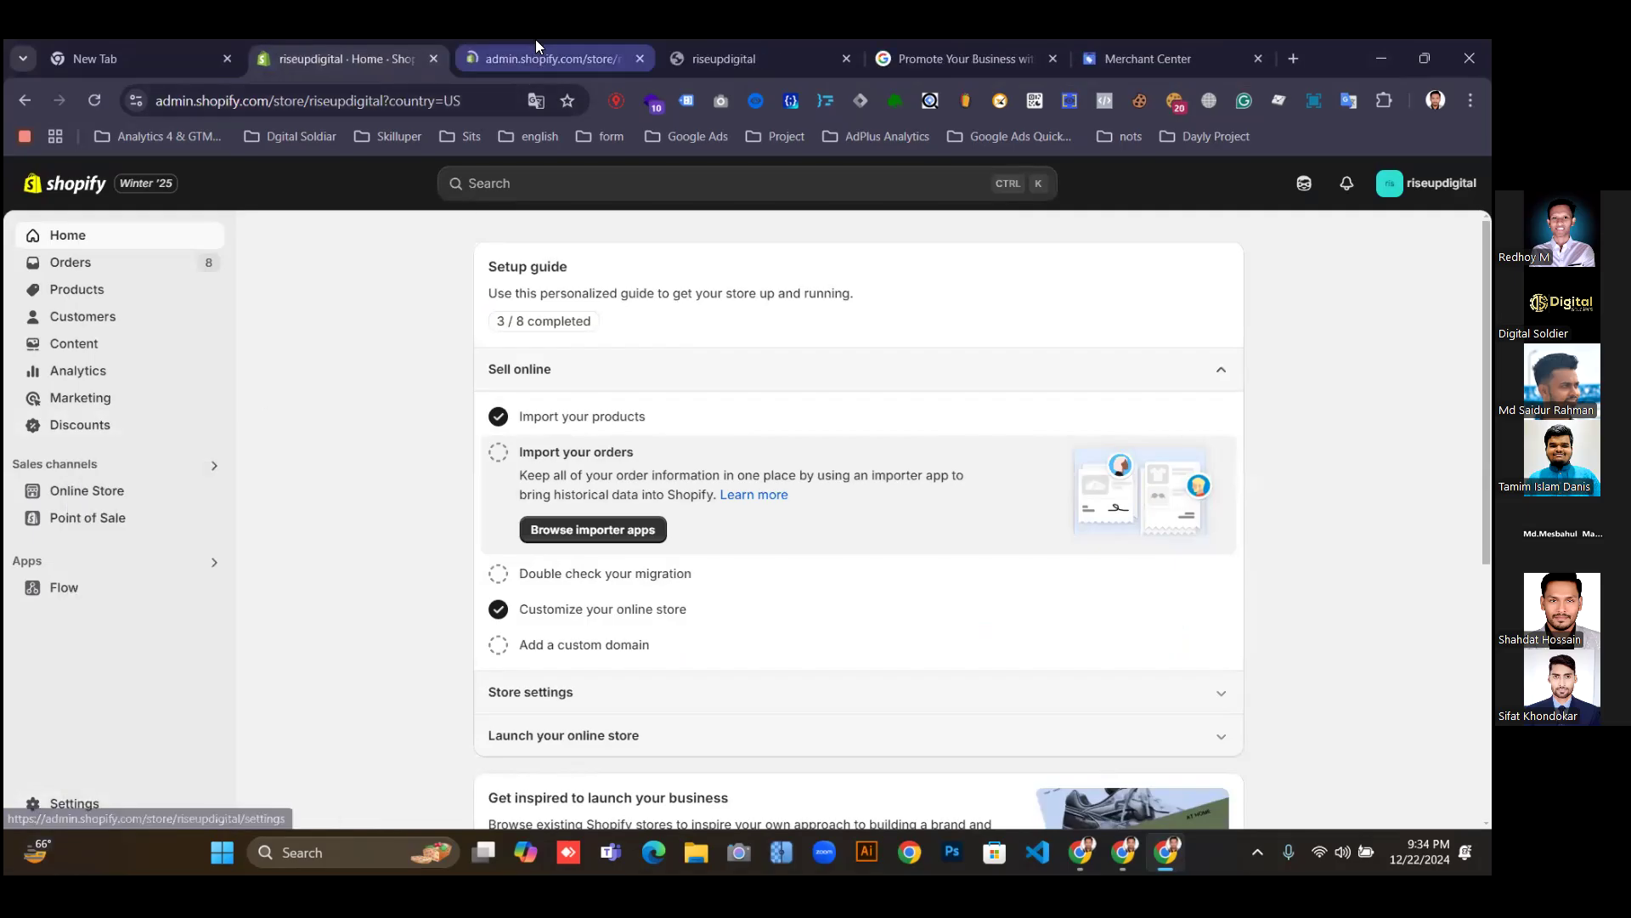
{"action": "left_click", "coordinate": [535, 56]}
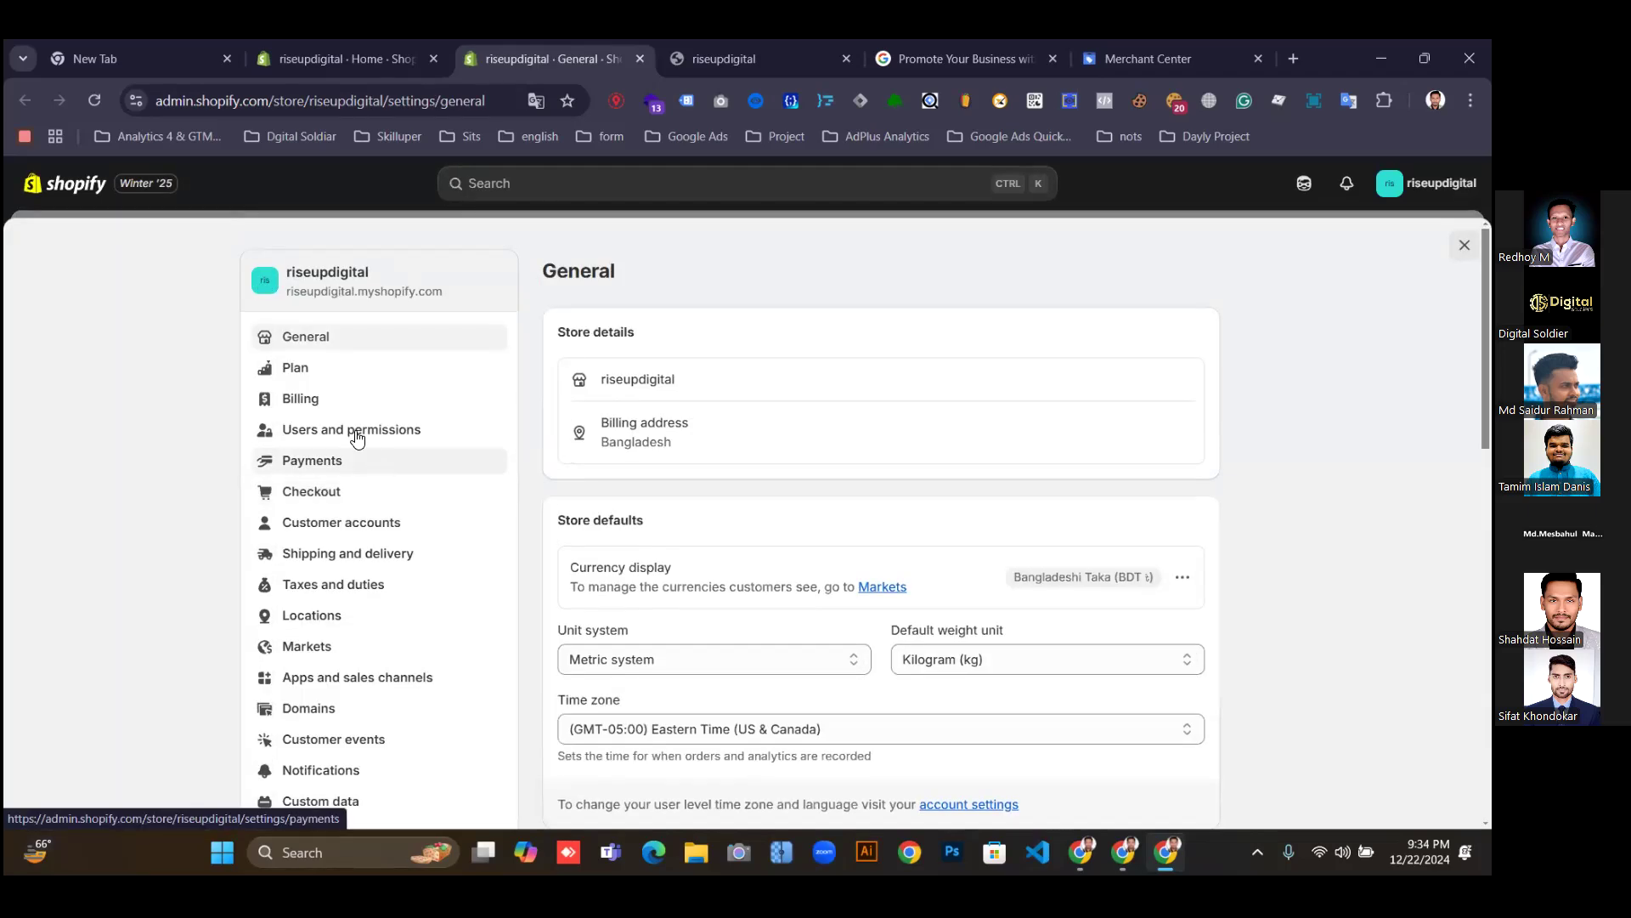
Look through the Checkout settings, then close that tab.
{"action": "left_click", "coordinate": [315, 497]}
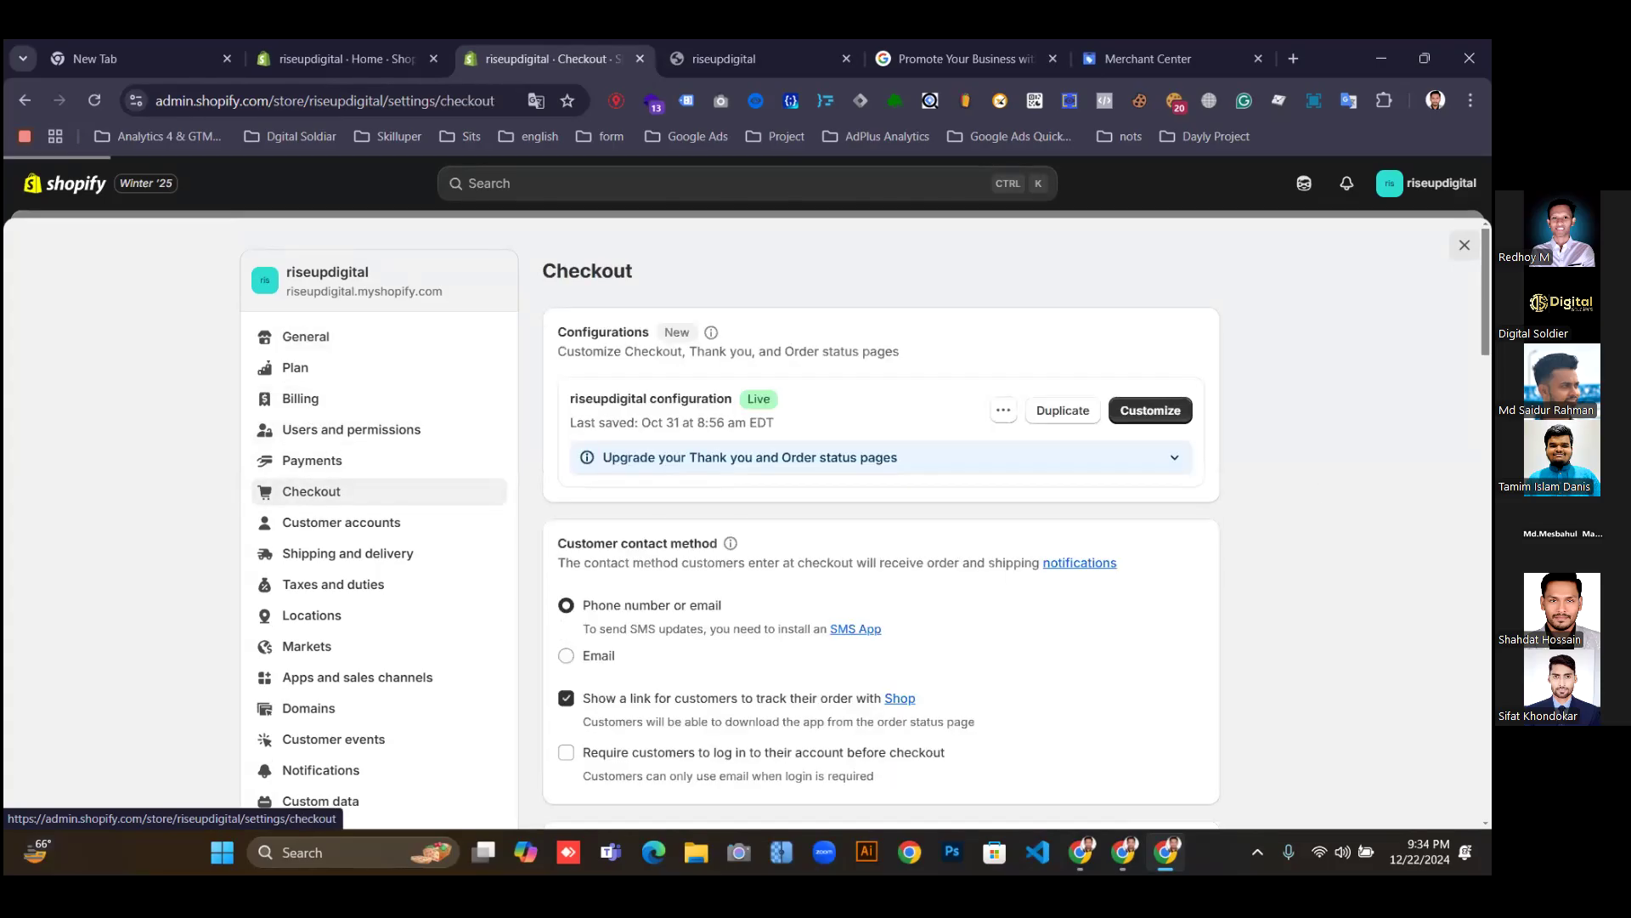
{"action": "scroll", "coordinate": [314, 497], "scroll_direction": "down", "scroll_amount": 1}
{"action": "scroll", "coordinate": [314, 497], "scroll_direction": "up", "scroll_amount": 1}
{"action": "scroll", "coordinate": [892, 505], "scroll_direction": "down", "scroll_amount": 7}
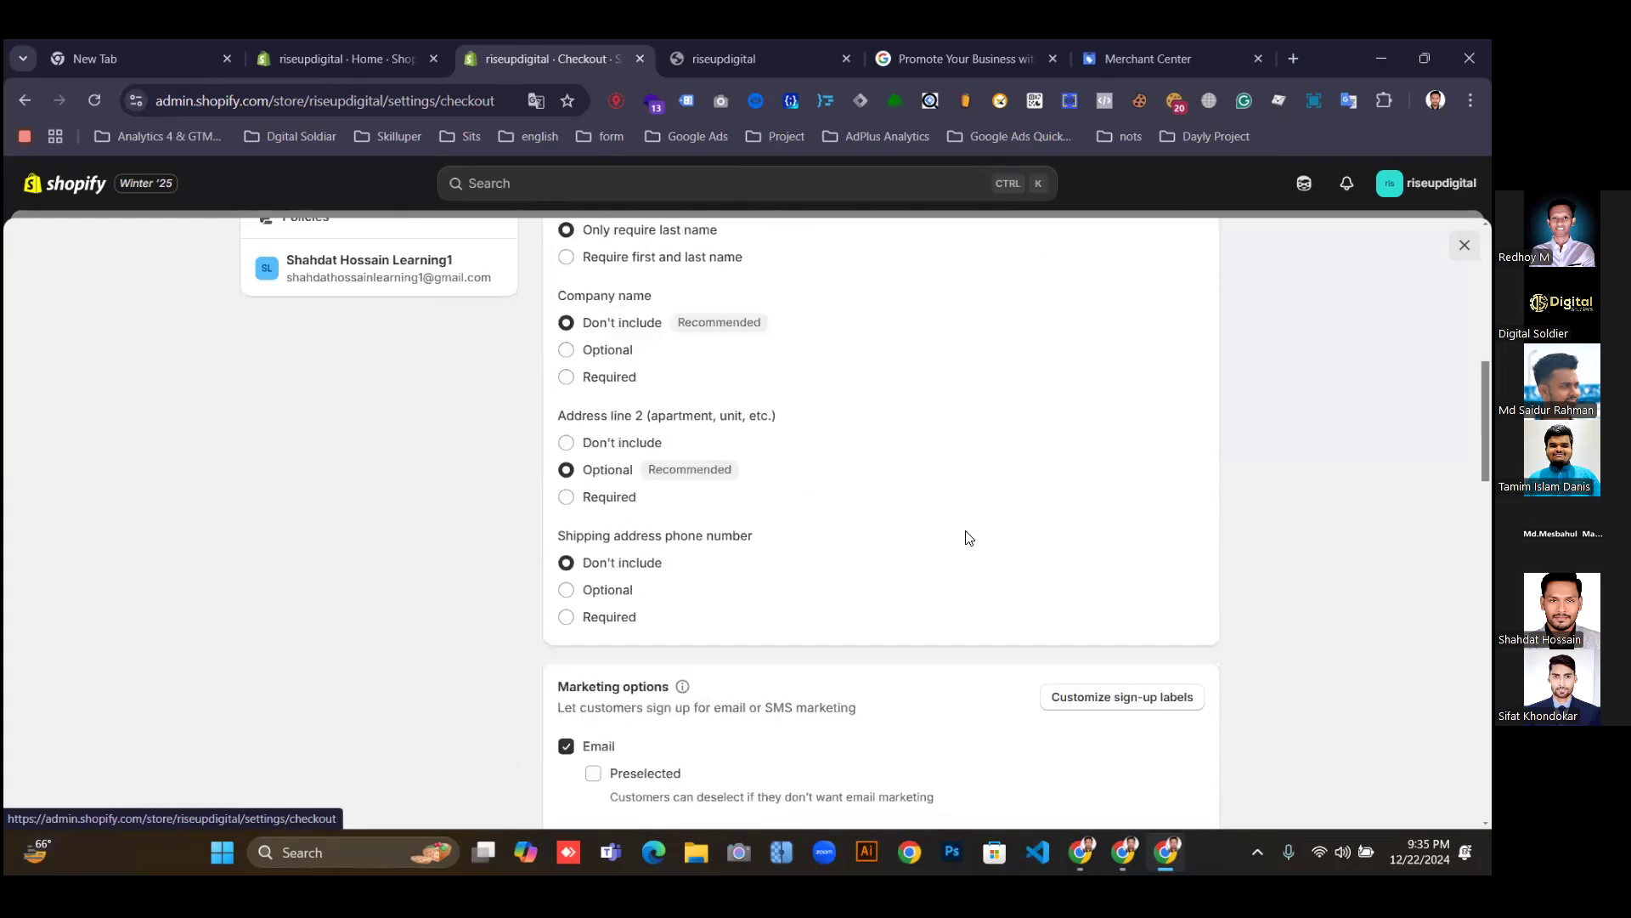
{"action": "scroll", "coordinate": [969, 537], "scroll_direction": "up", "scroll_amount": 1}
{"action": "scroll", "coordinate": [969, 537], "scroll_direction": "down", "scroll_amount": 7}
{"action": "scroll", "coordinate": [969, 536], "scroll_direction": "down", "scroll_amount": 4}
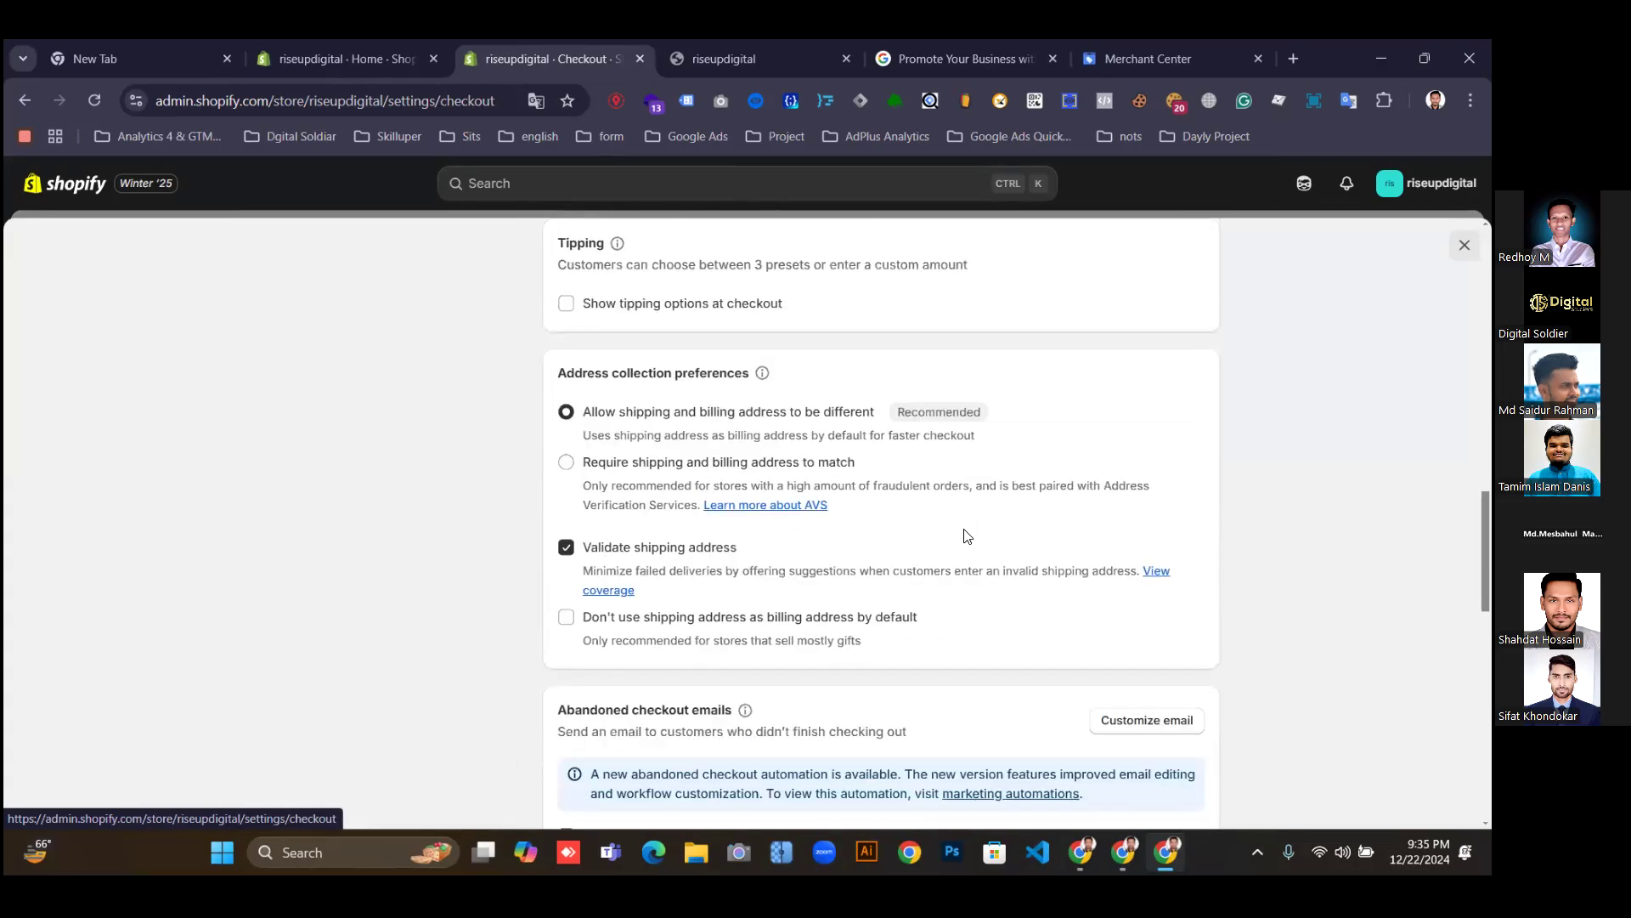
{"action": "scroll", "coordinate": [976, 541], "scroll_direction": "up", "scroll_amount": 10}
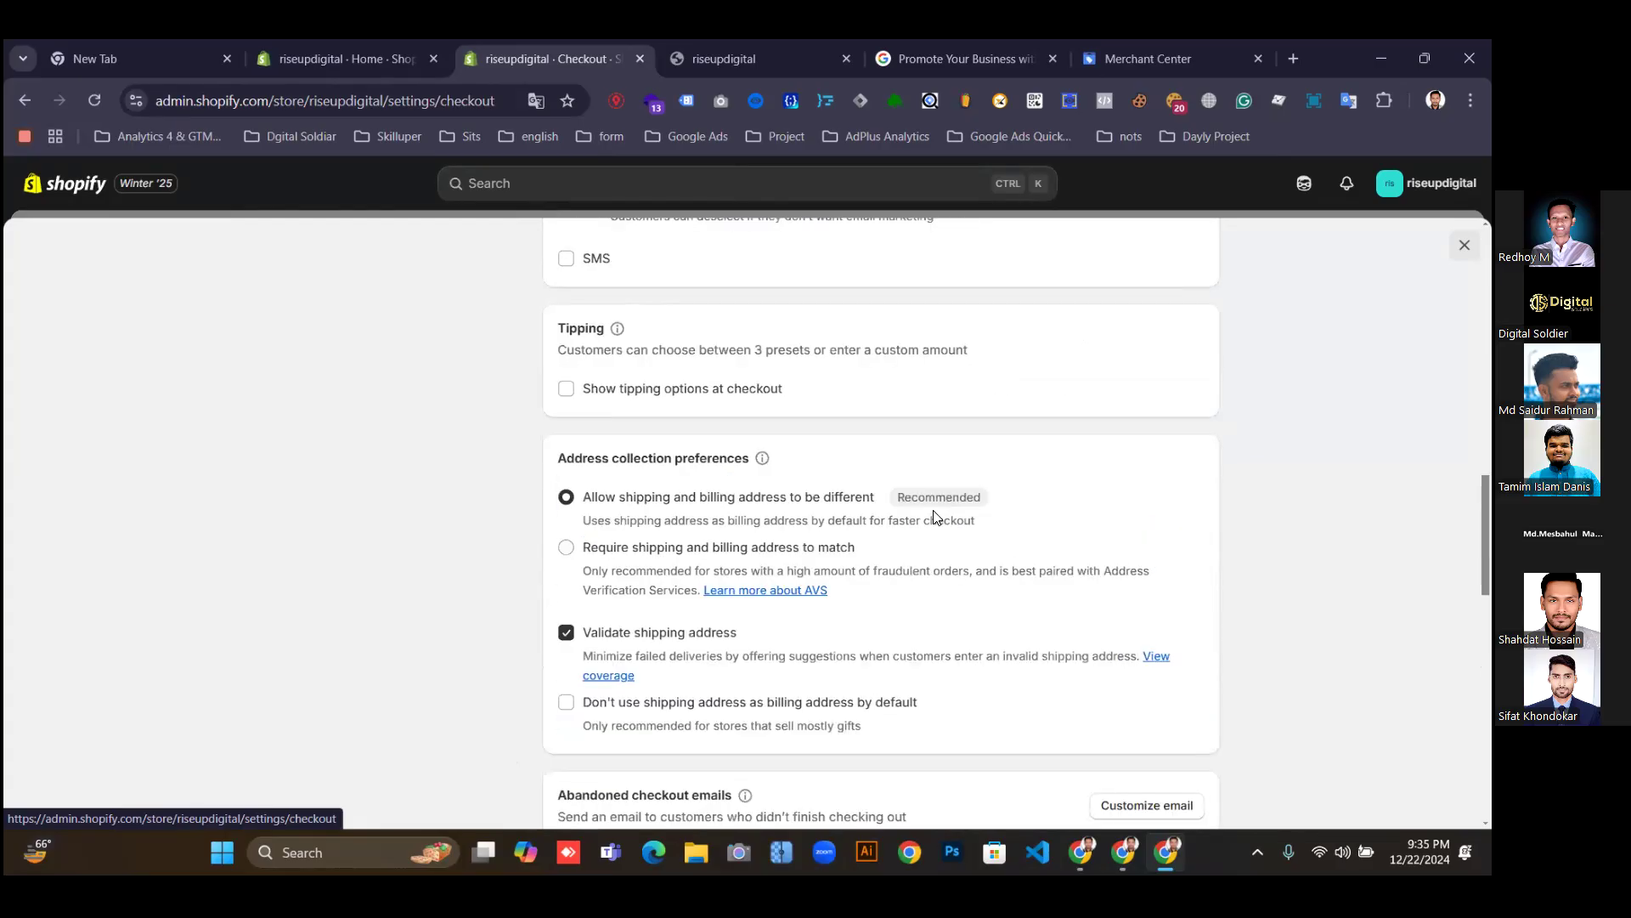
{"action": "left_click", "coordinate": [641, 58]}
{"action": "left_click", "coordinate": [763, 56]}
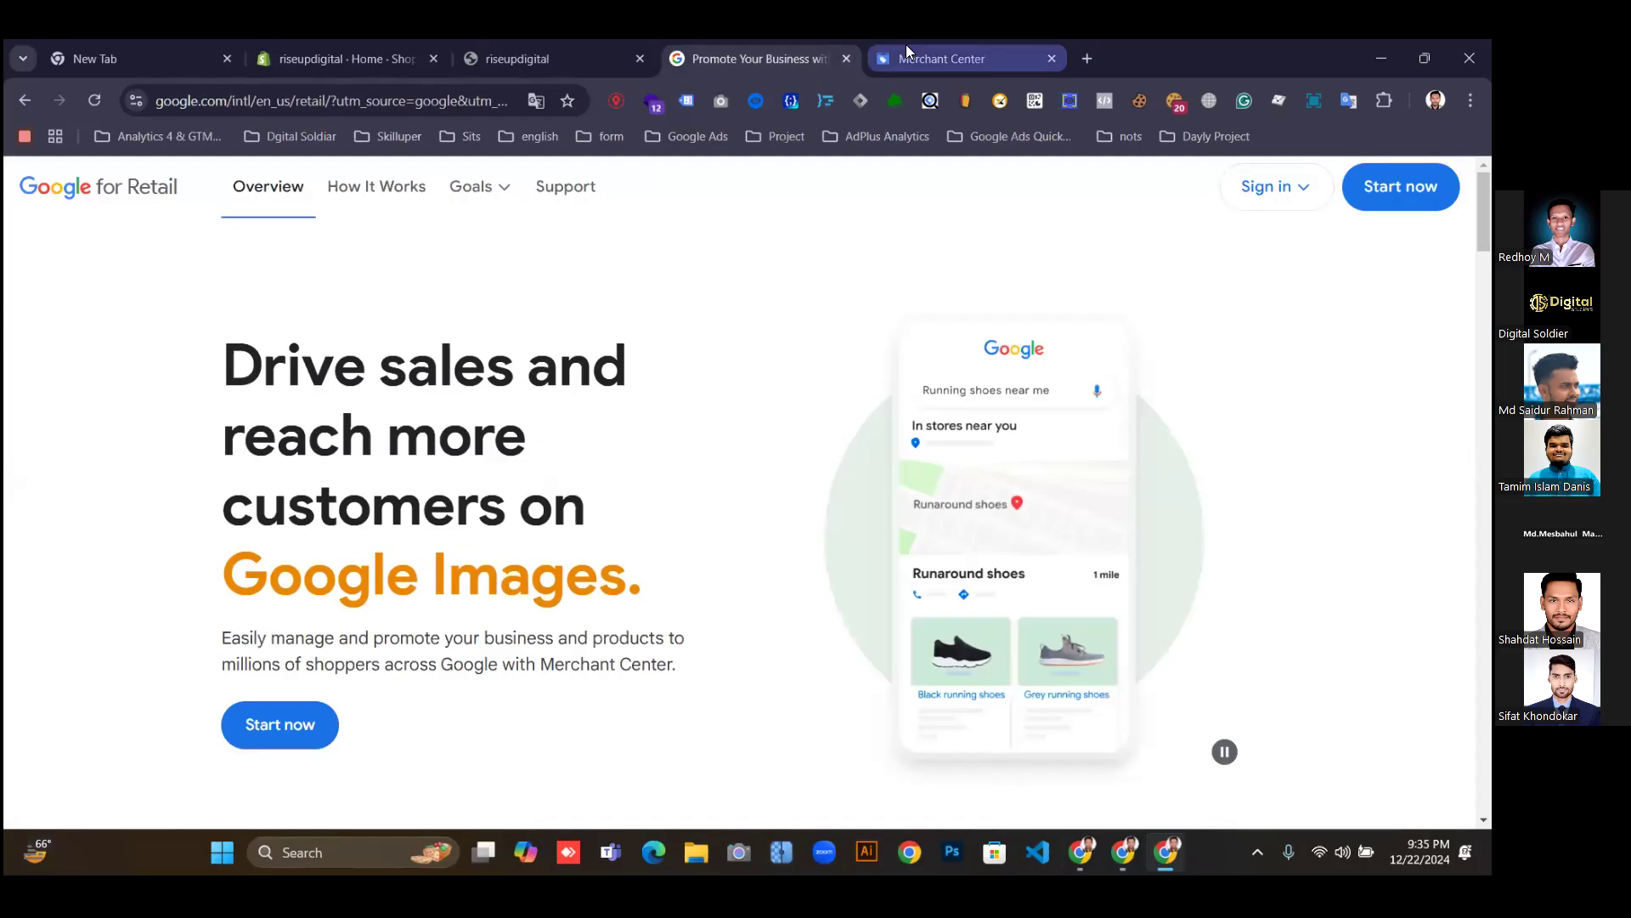
Set the registered business country to United States.
{"action": "left_click", "coordinate": [905, 51]}
{"action": "left_click", "coordinate": [577, 433]}
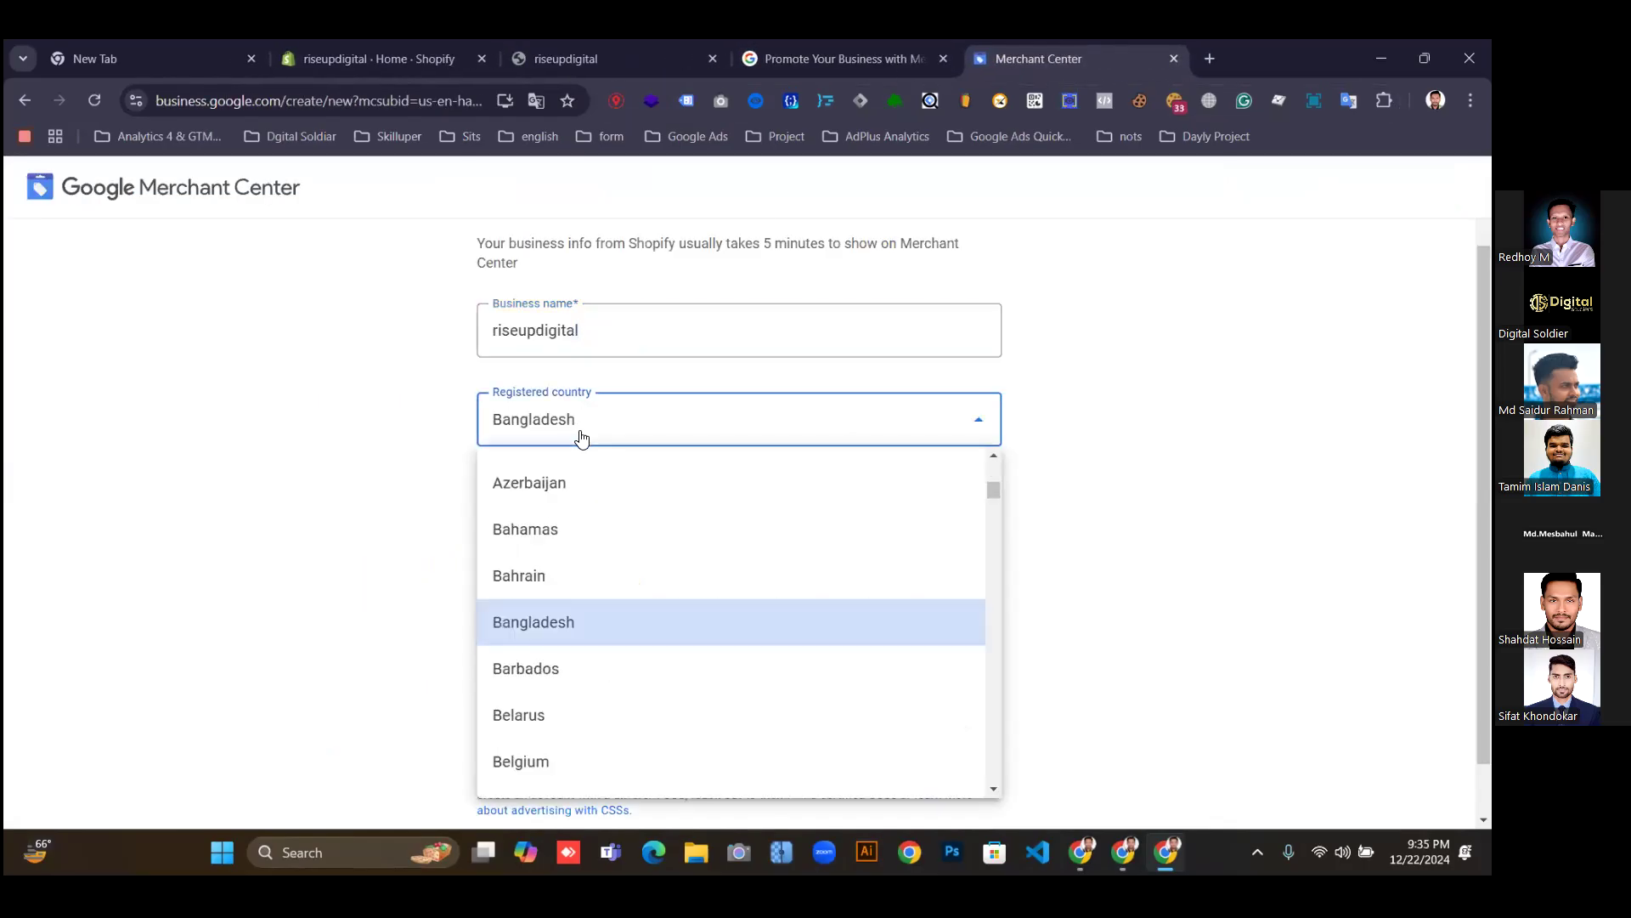
{"action": "scroll", "coordinate": [677, 594], "scroll_direction": "down", "scroll_amount": 6}
{"action": "scroll", "coordinate": [671, 599], "scroll_direction": "down", "scroll_amount": 15}
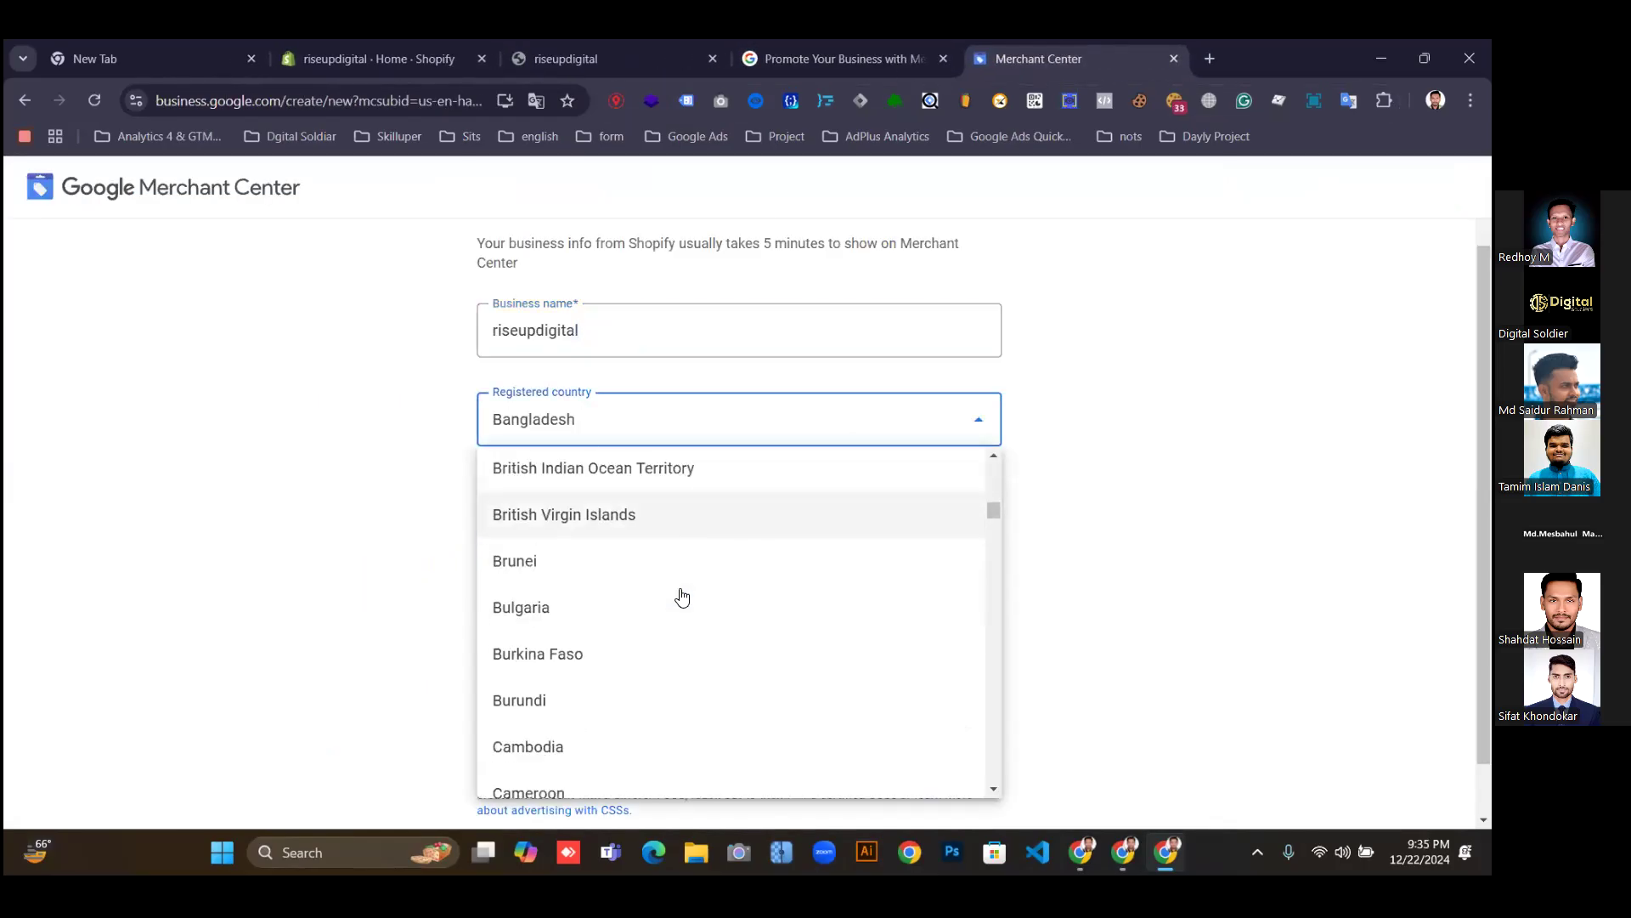
{"action": "scroll", "coordinate": [657, 595], "scroll_direction": "down", "scroll_amount": 20}
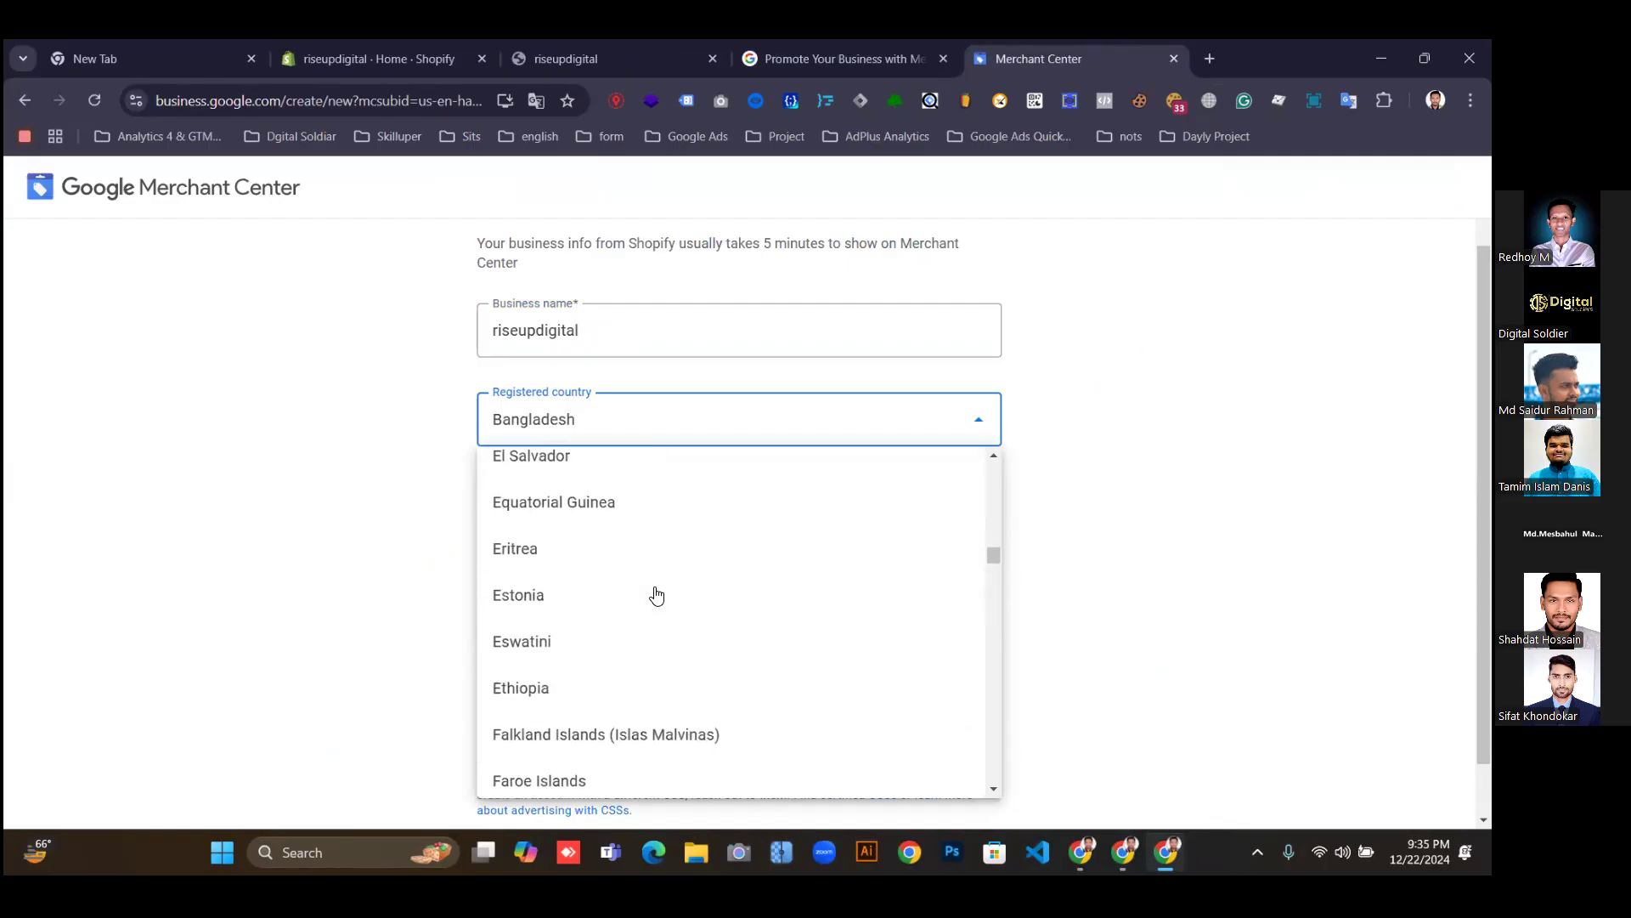
{"action": "scroll", "coordinate": [662, 598], "scroll_direction": "down", "scroll_amount": 20}
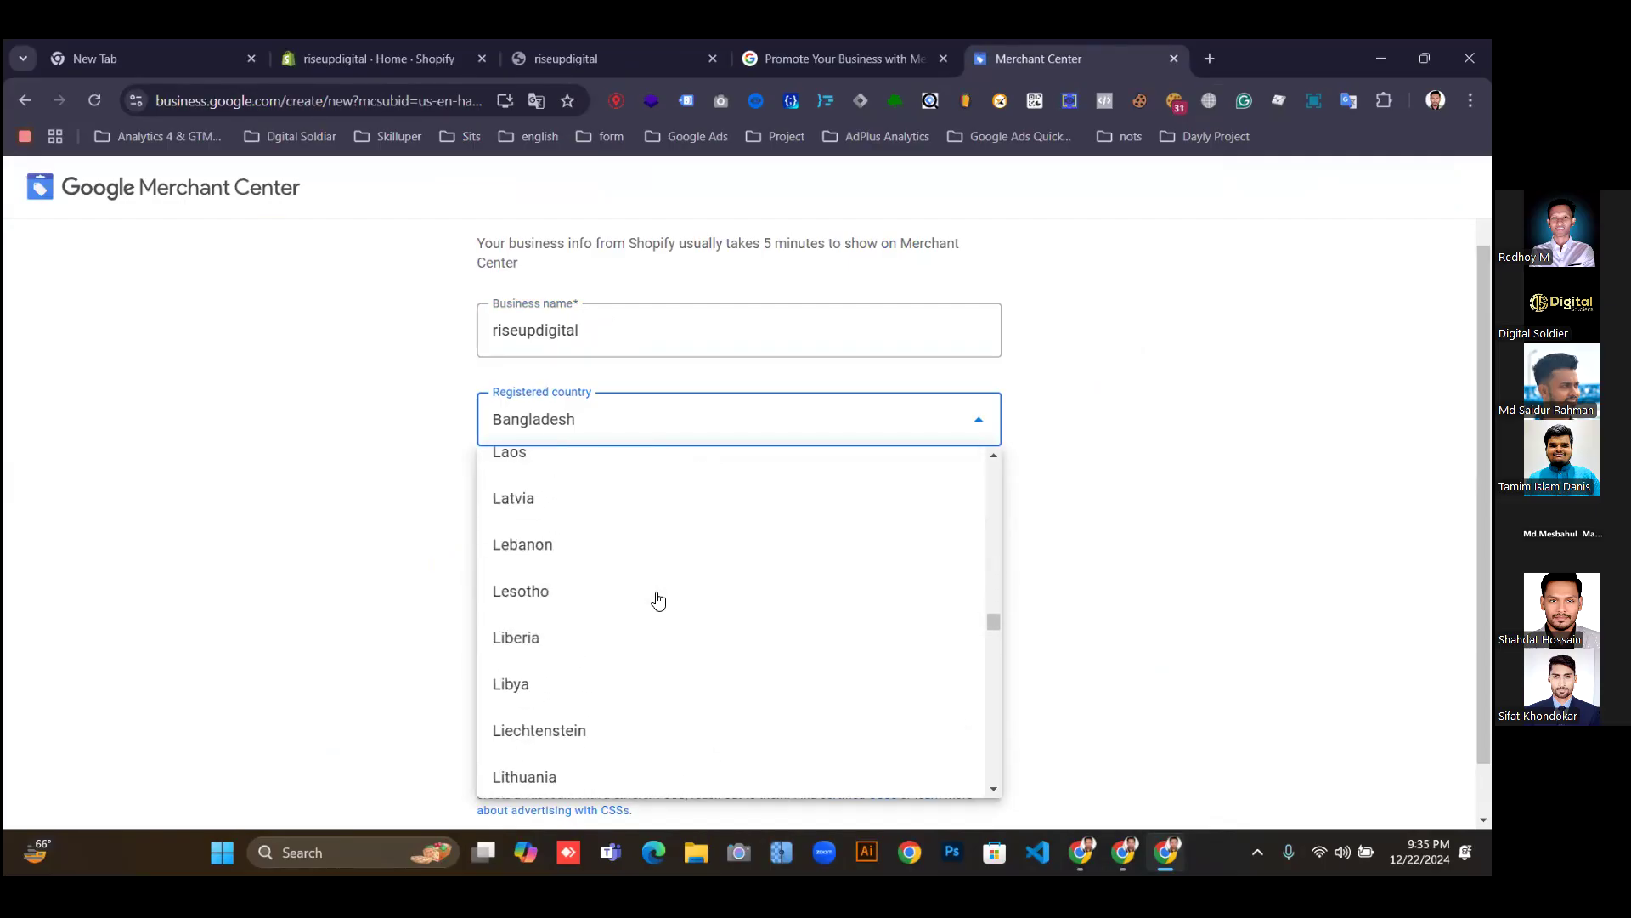
{"action": "scroll", "coordinate": [671, 599], "scroll_direction": "down", "scroll_amount": 20}
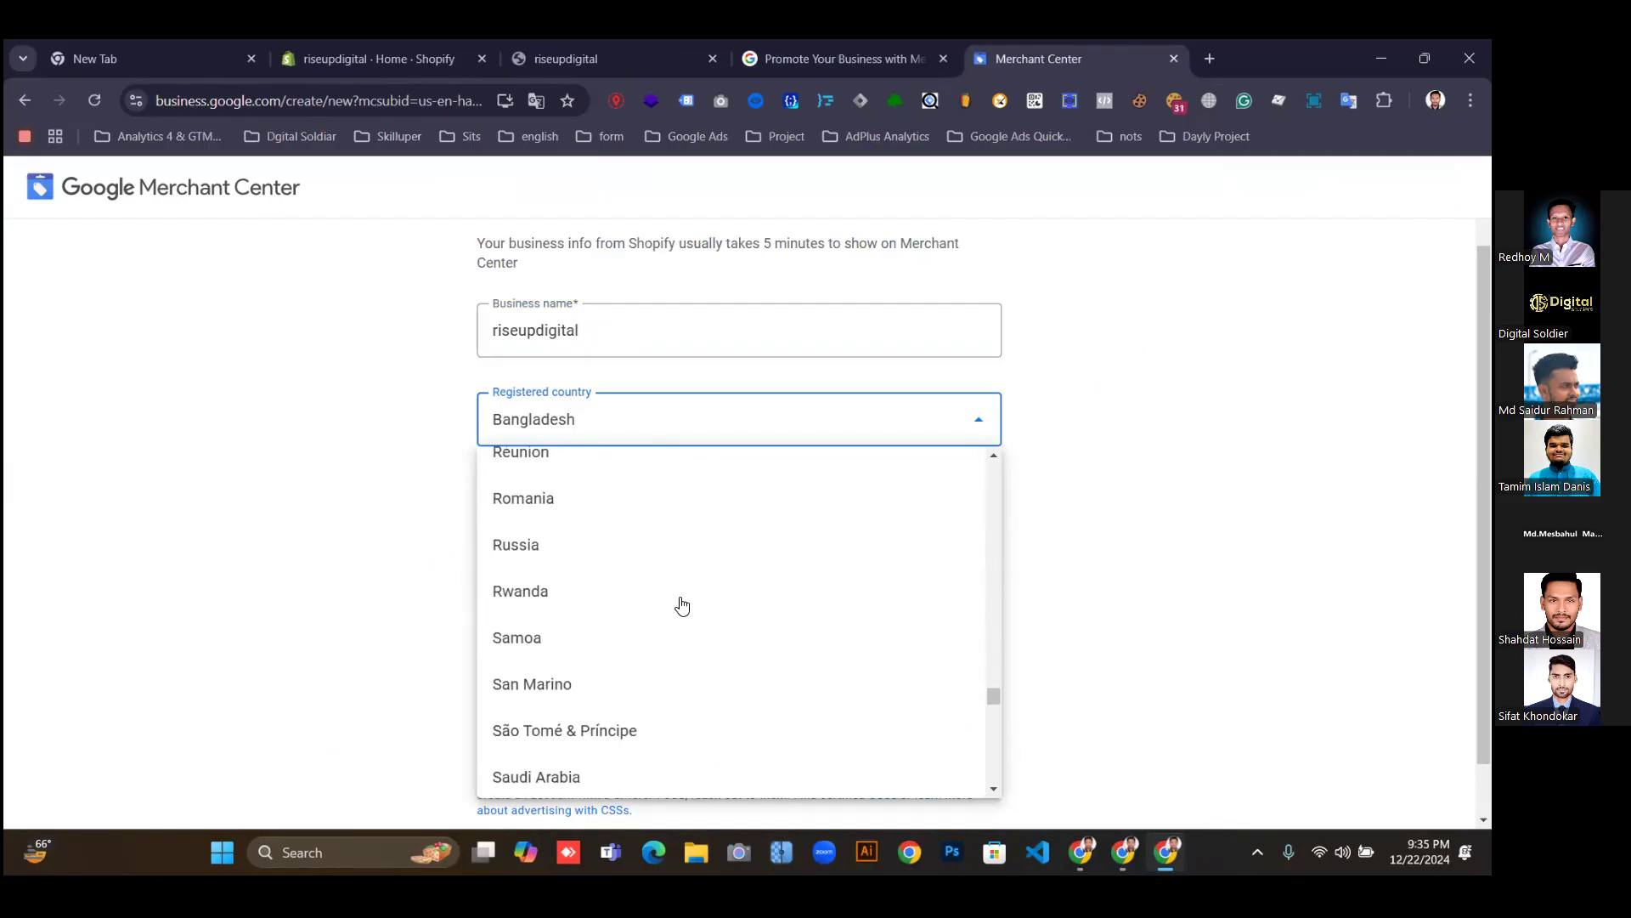
{"action": "scroll", "coordinate": [689, 621], "scroll_direction": "down", "scroll_amount": 20}
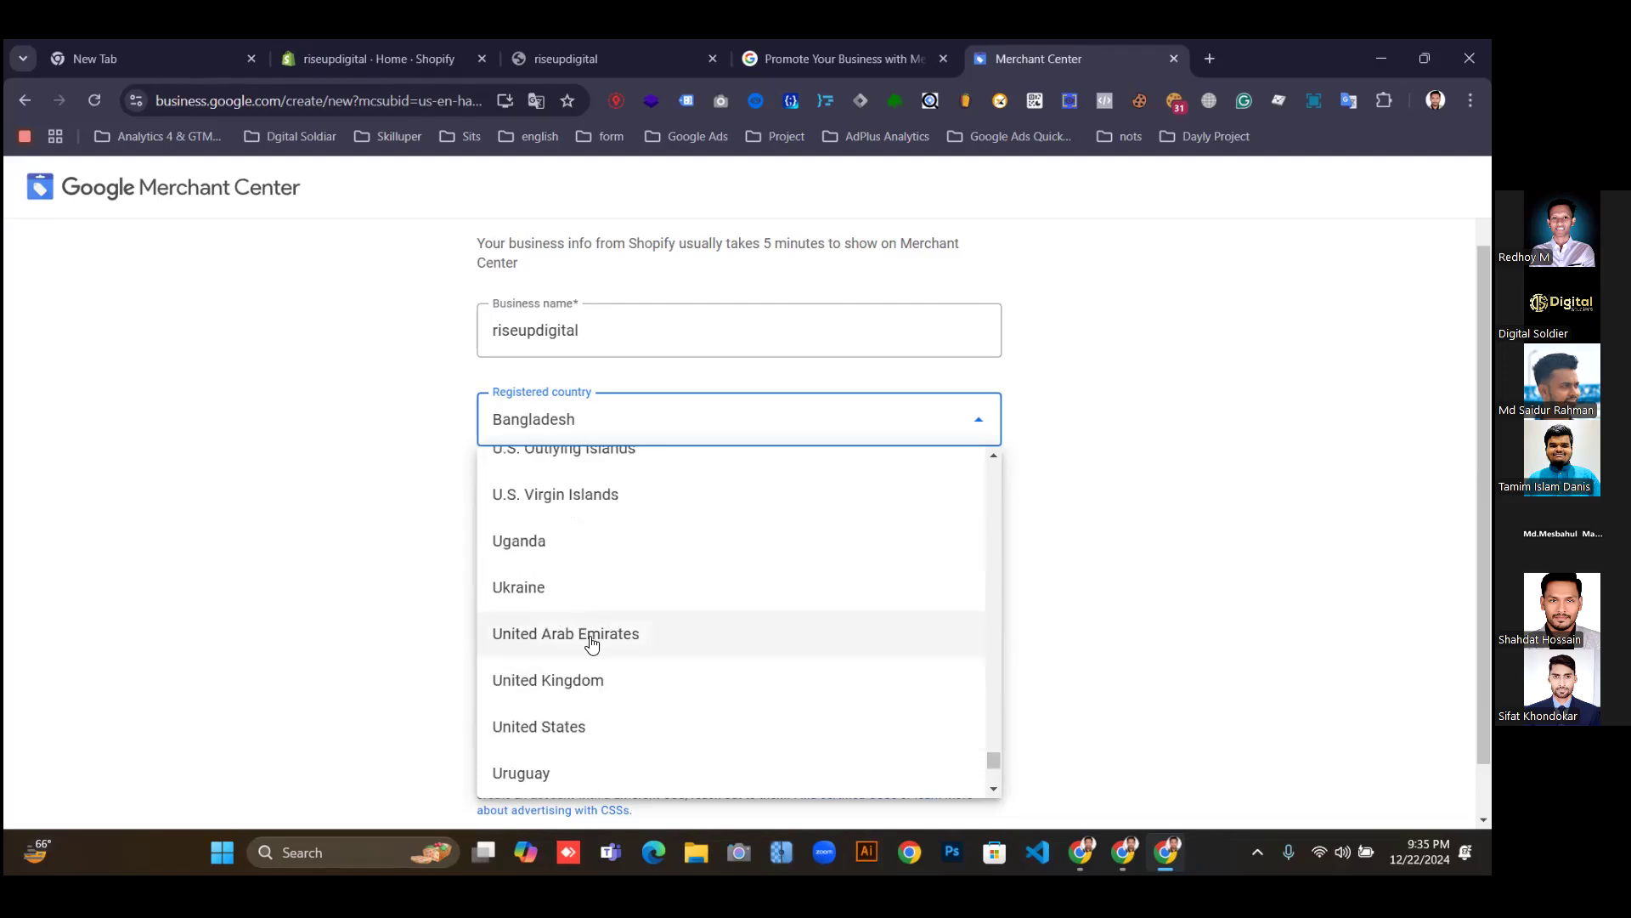
{"action": "left_click", "coordinate": [656, 707]}
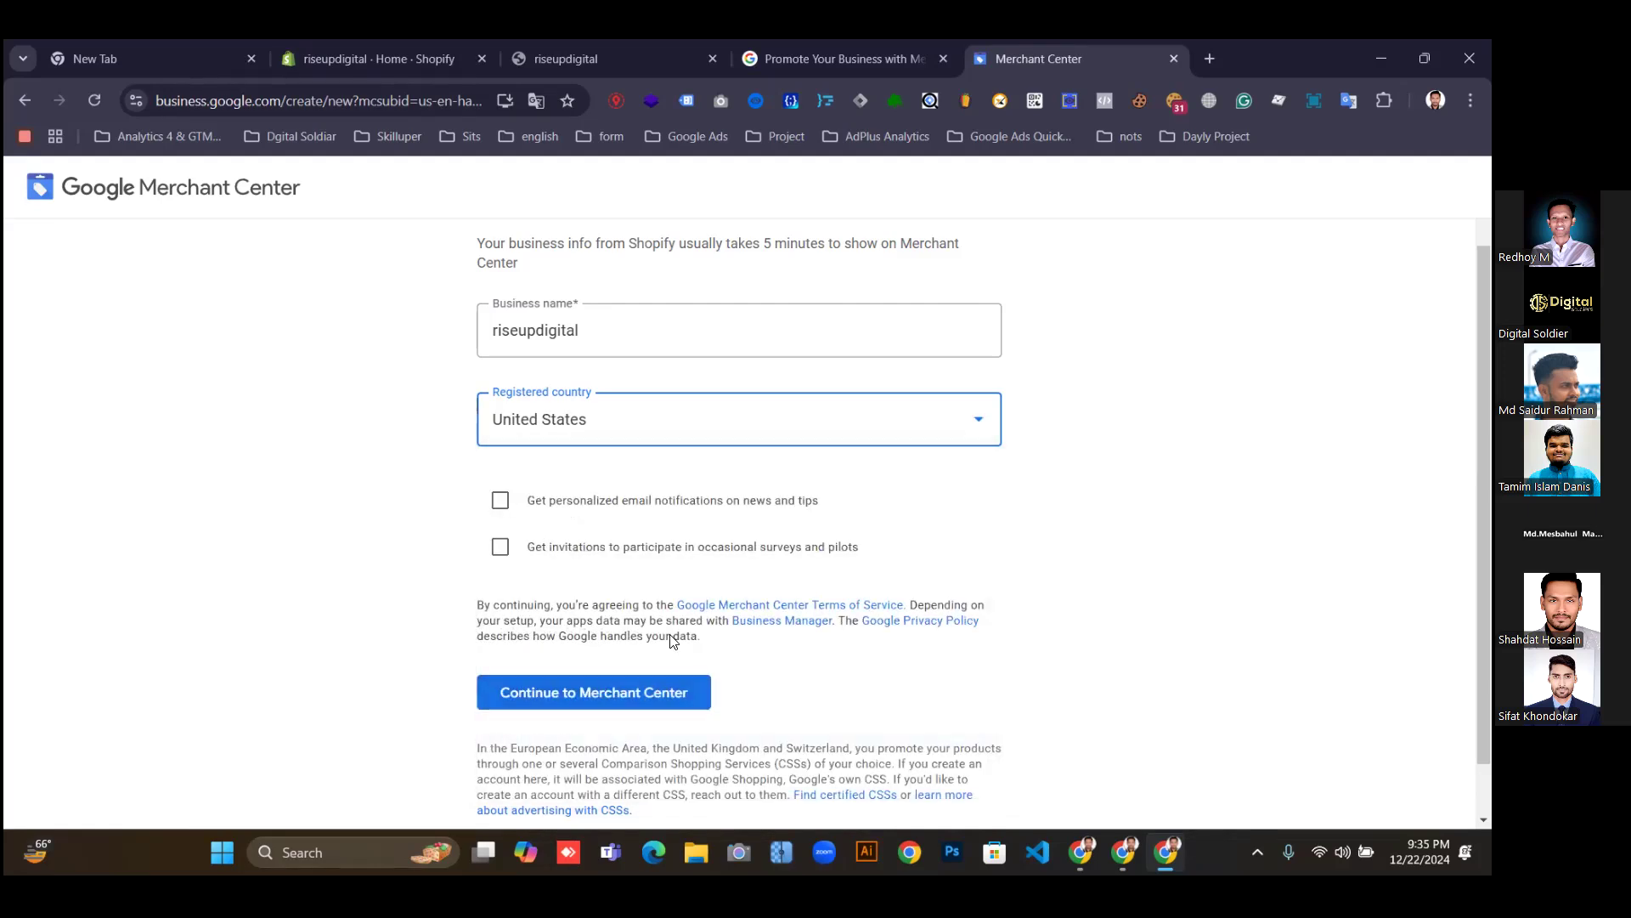
Opt into news-and-tips emails and survey invitations, then create the Merchant Center account.
{"action": "left_click", "coordinate": [500, 502]}
{"action": "left_click", "coordinate": [500, 546]}
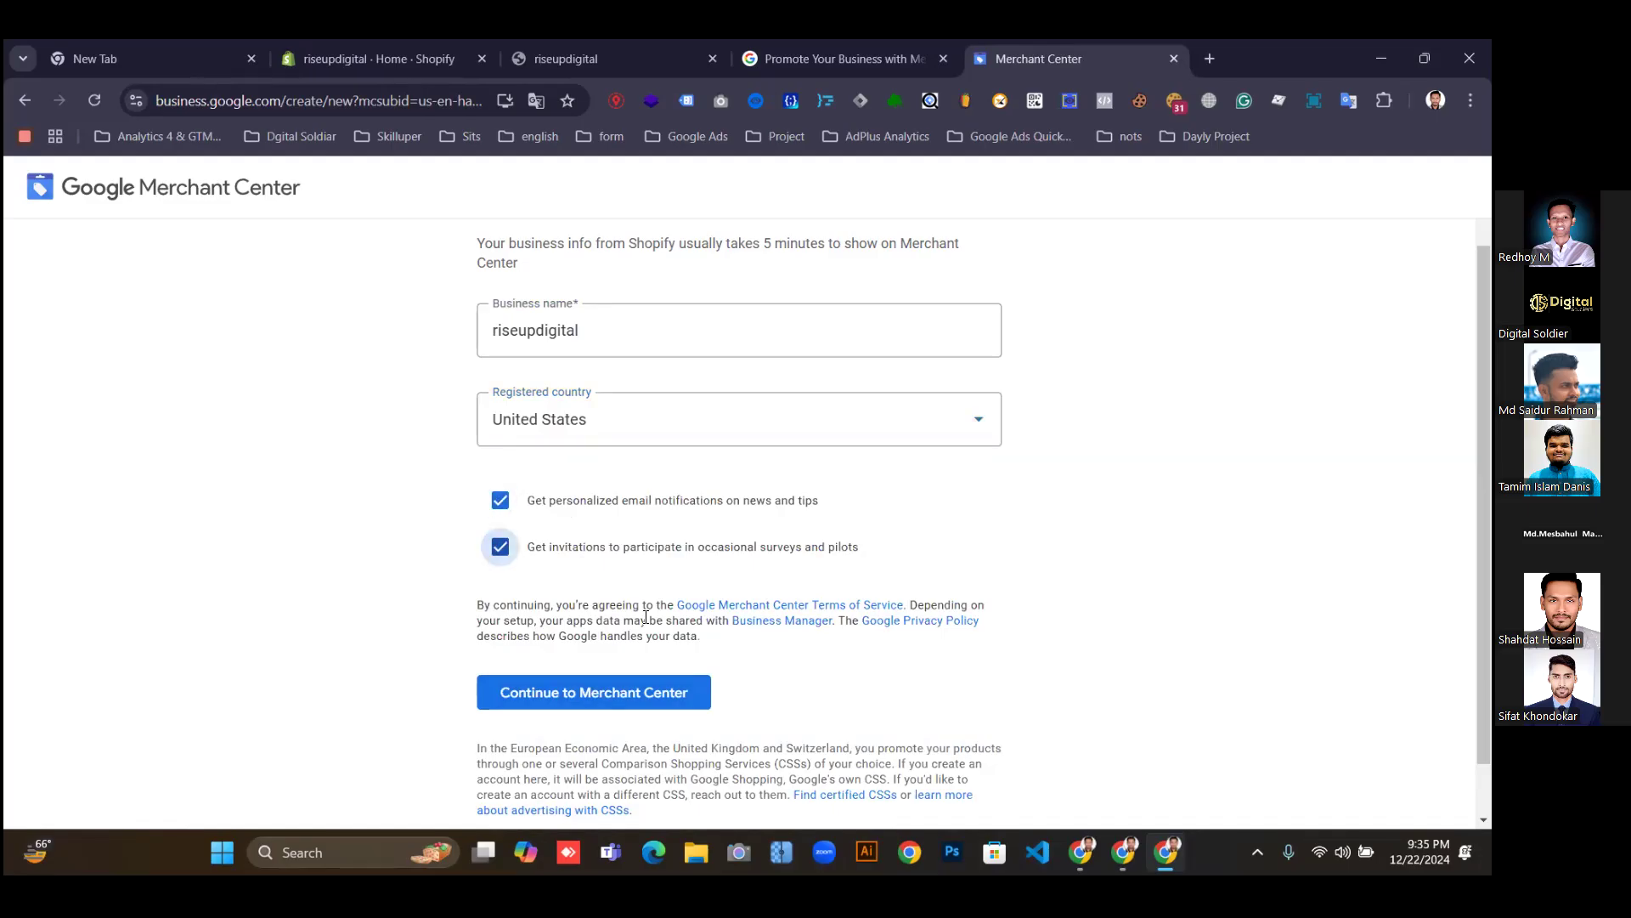
{"action": "scroll", "coordinate": [662, 639], "scroll_direction": "down", "scroll_amount": 1}
{"action": "left_click", "coordinate": [662, 639]}
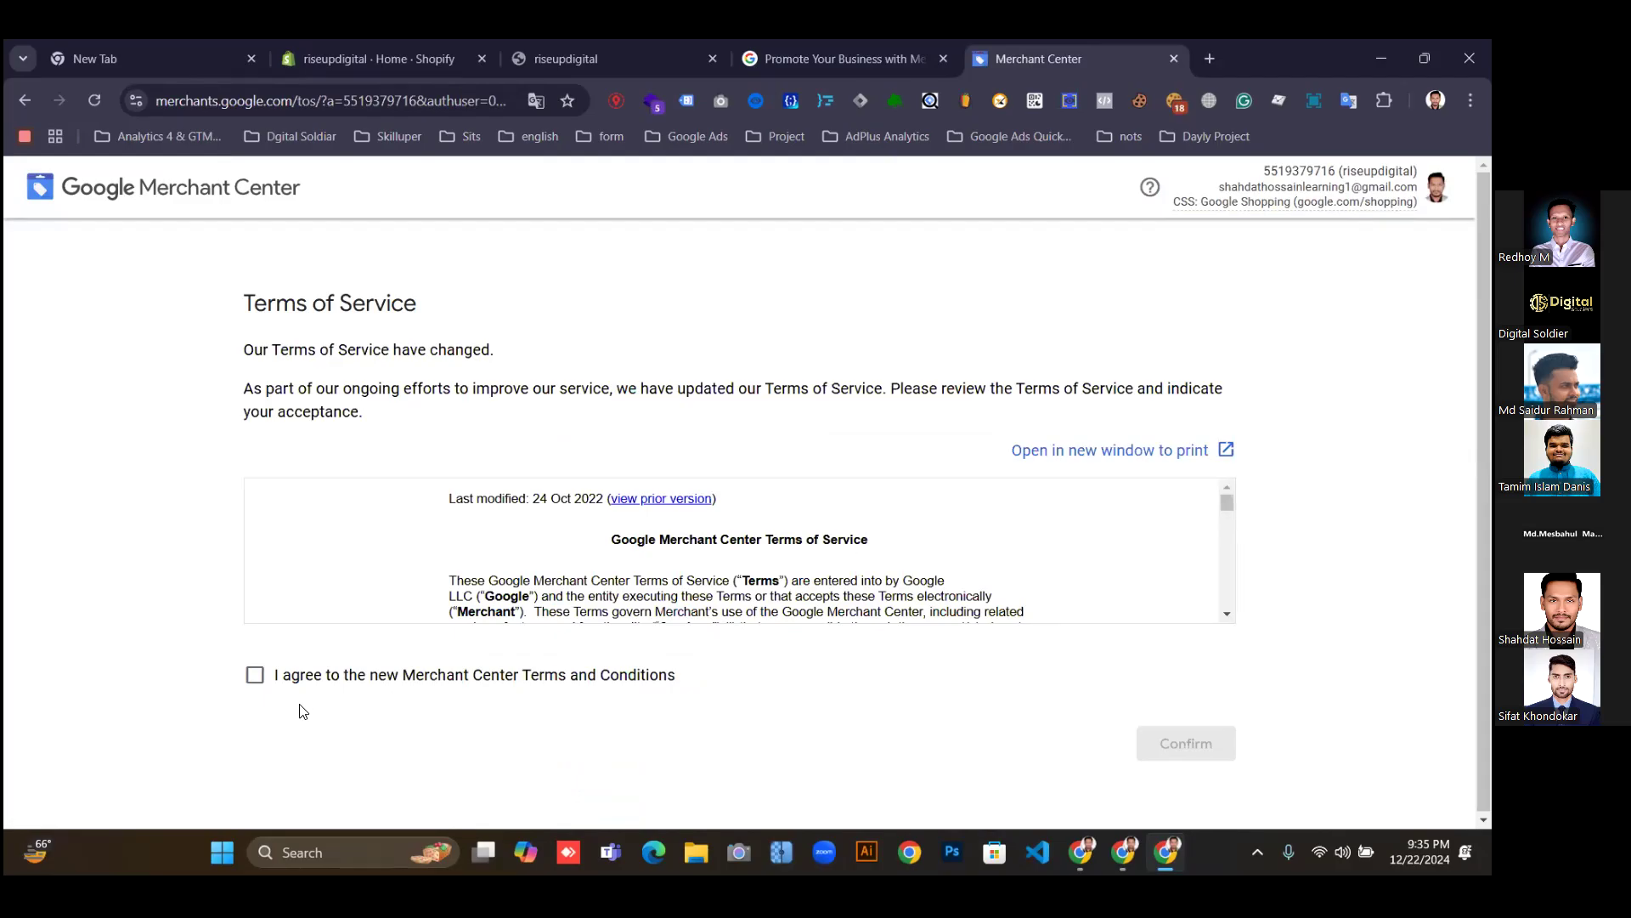
Agree to the new Merchant Center Terms and Conditions, then go to the Google & YouTube app.
{"action": "left_click", "coordinate": [255, 679]}
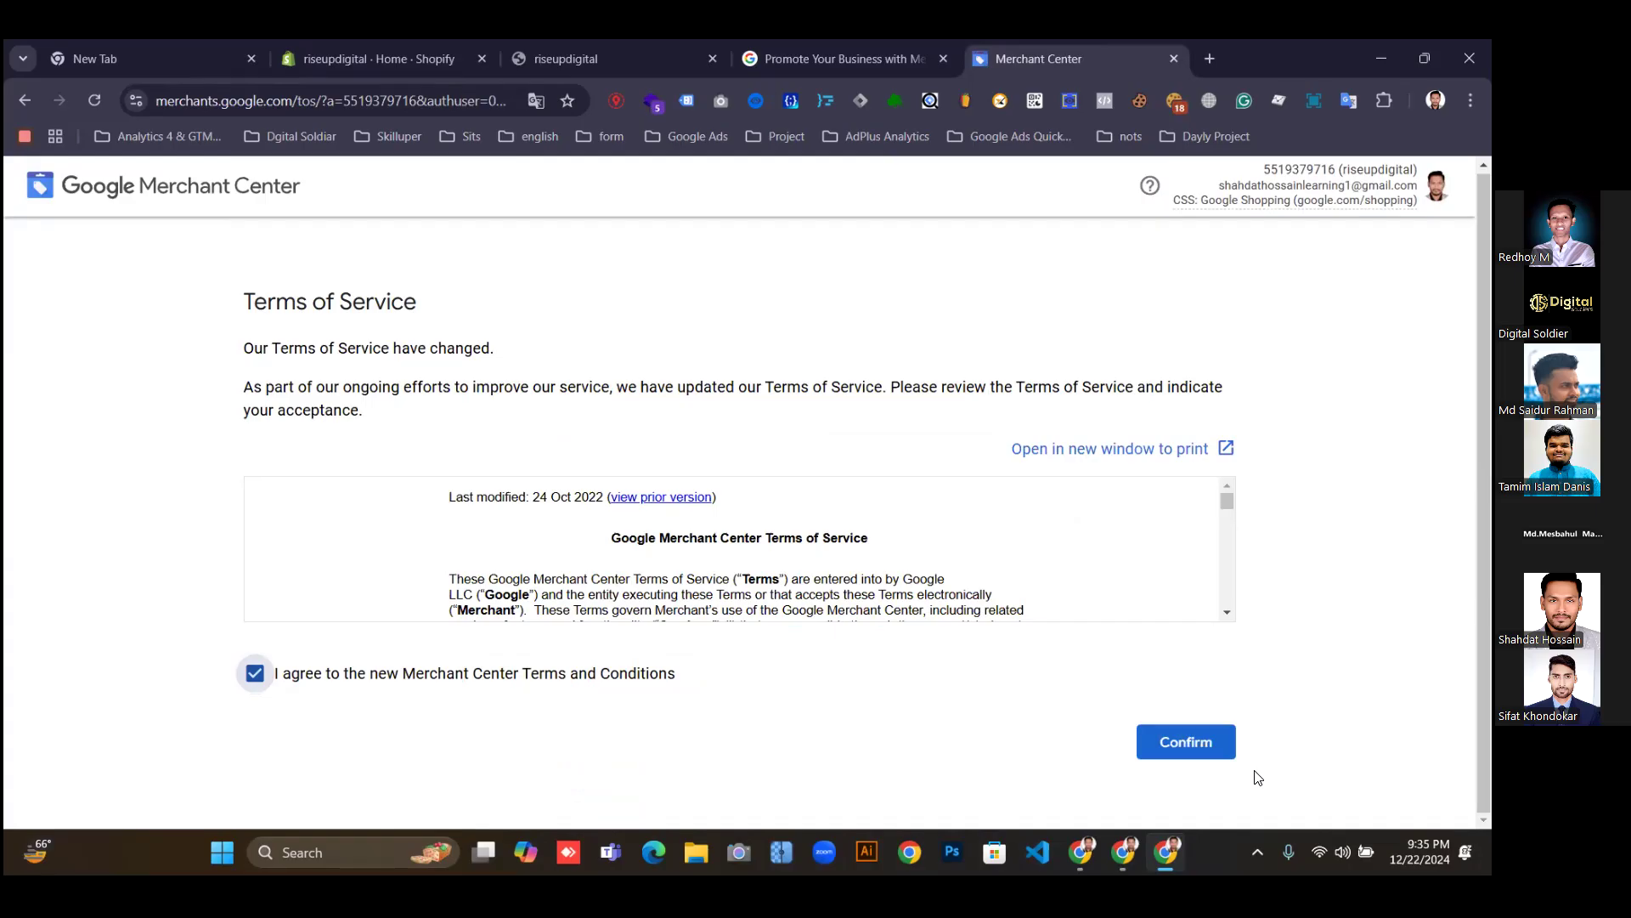
{"action": "left_click", "coordinate": [1214, 757]}
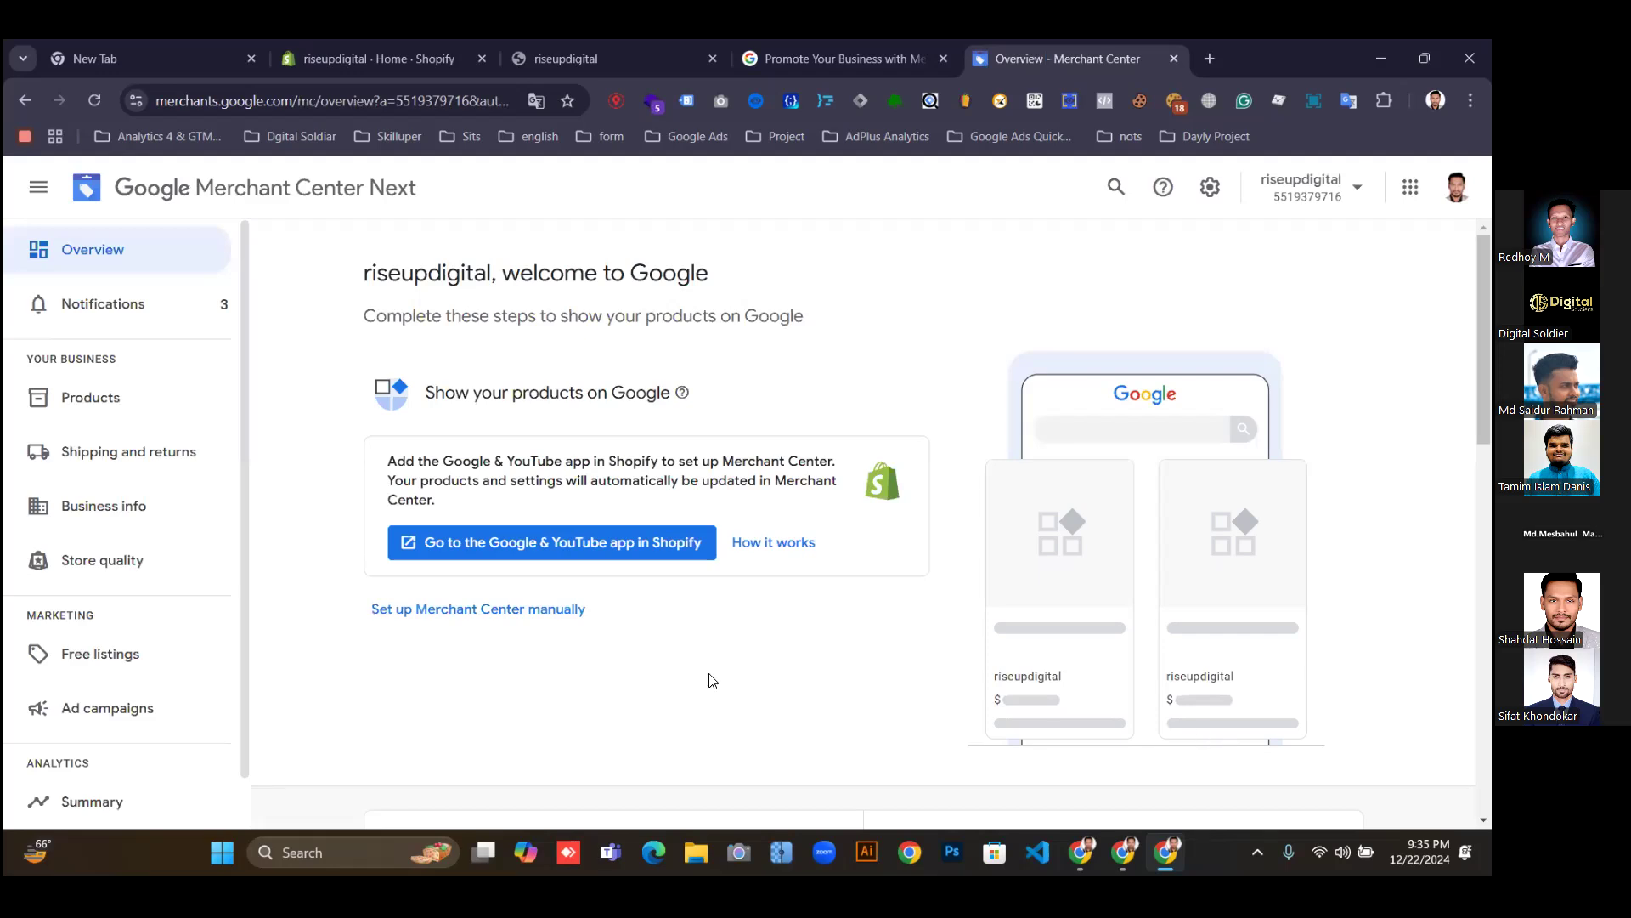
{"action": "left_click", "coordinate": [515, 548]}
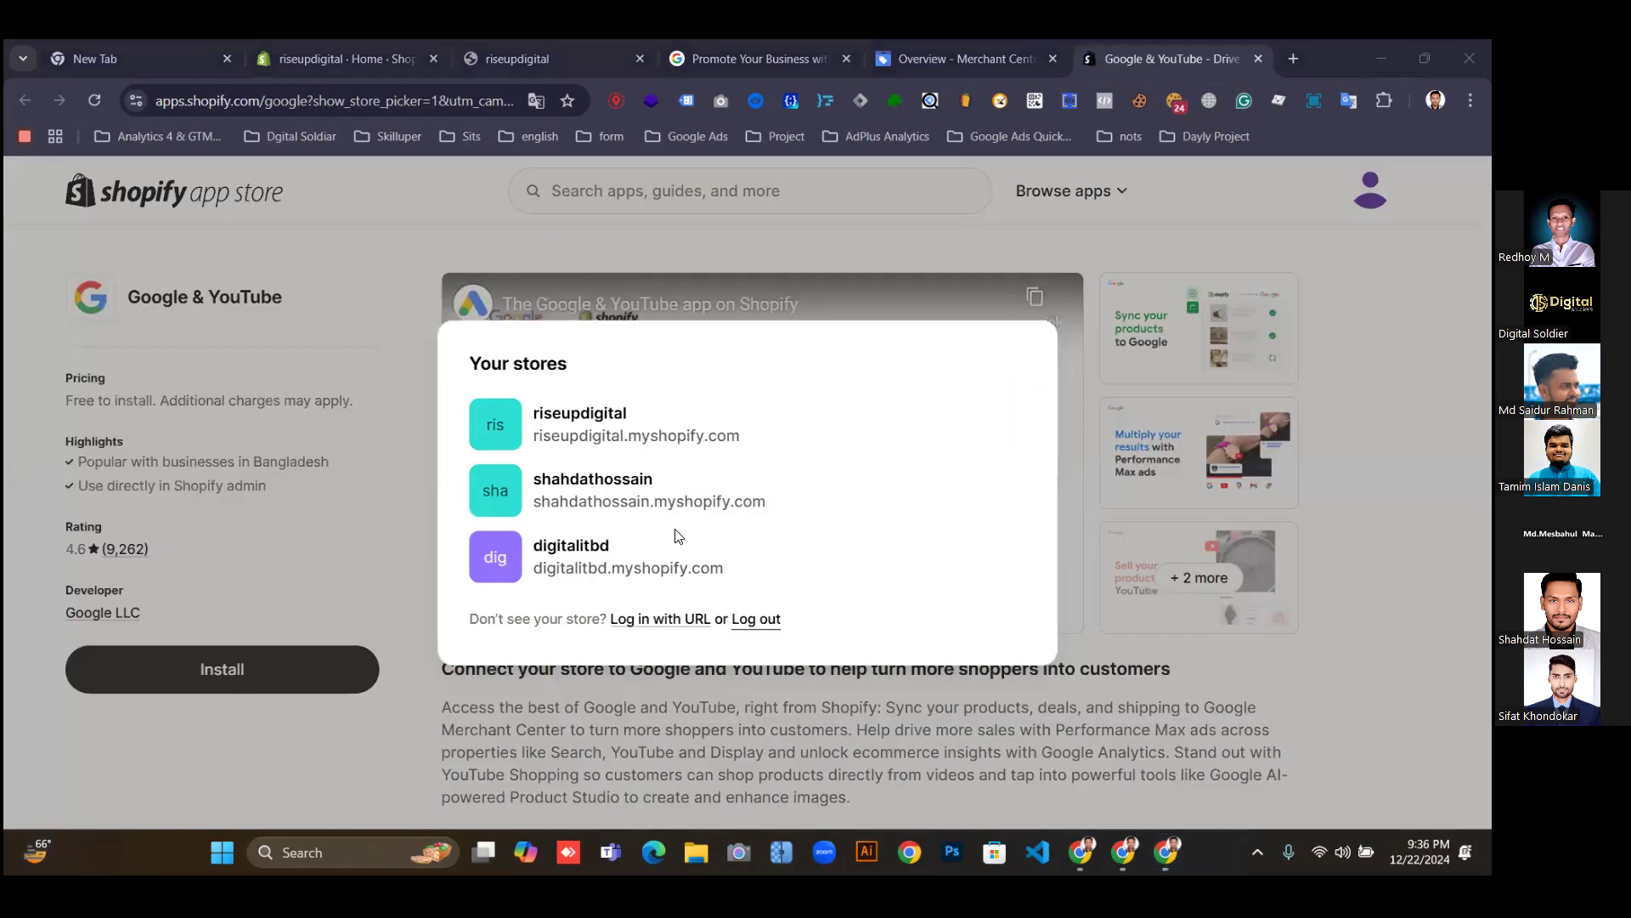
Choose the riseupdigital store and open the Google & YouTube app in its admin.
{"action": "left_click", "coordinate": [582, 442]}
{"action": "left_click", "coordinate": [584, 444]}
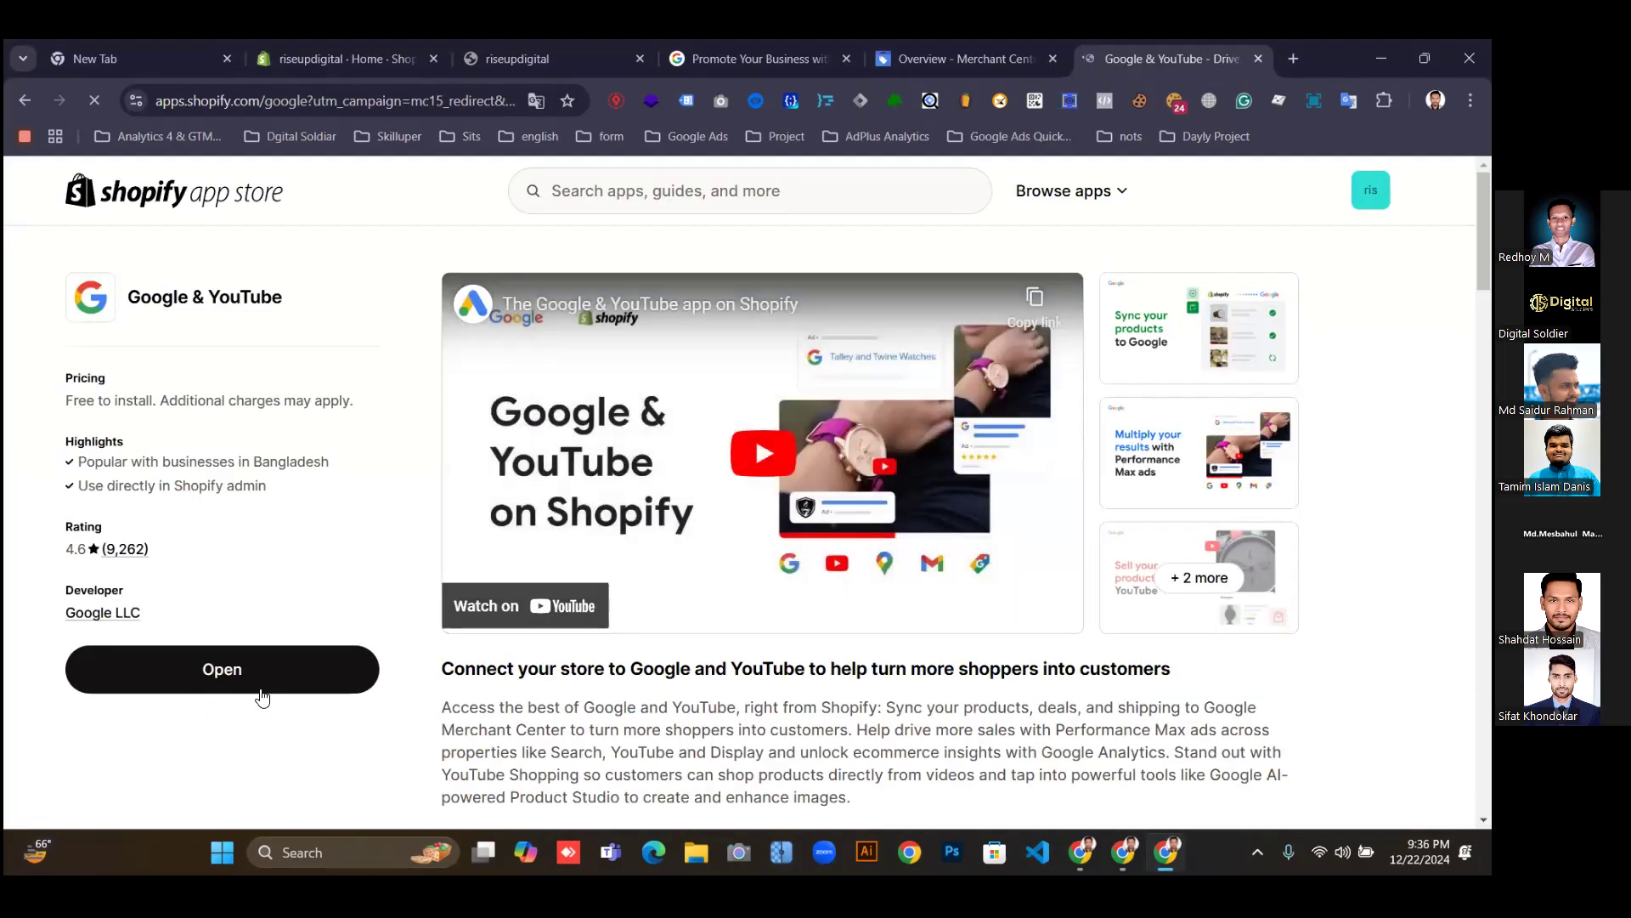
{"action": "left_click", "coordinate": [213, 669]}
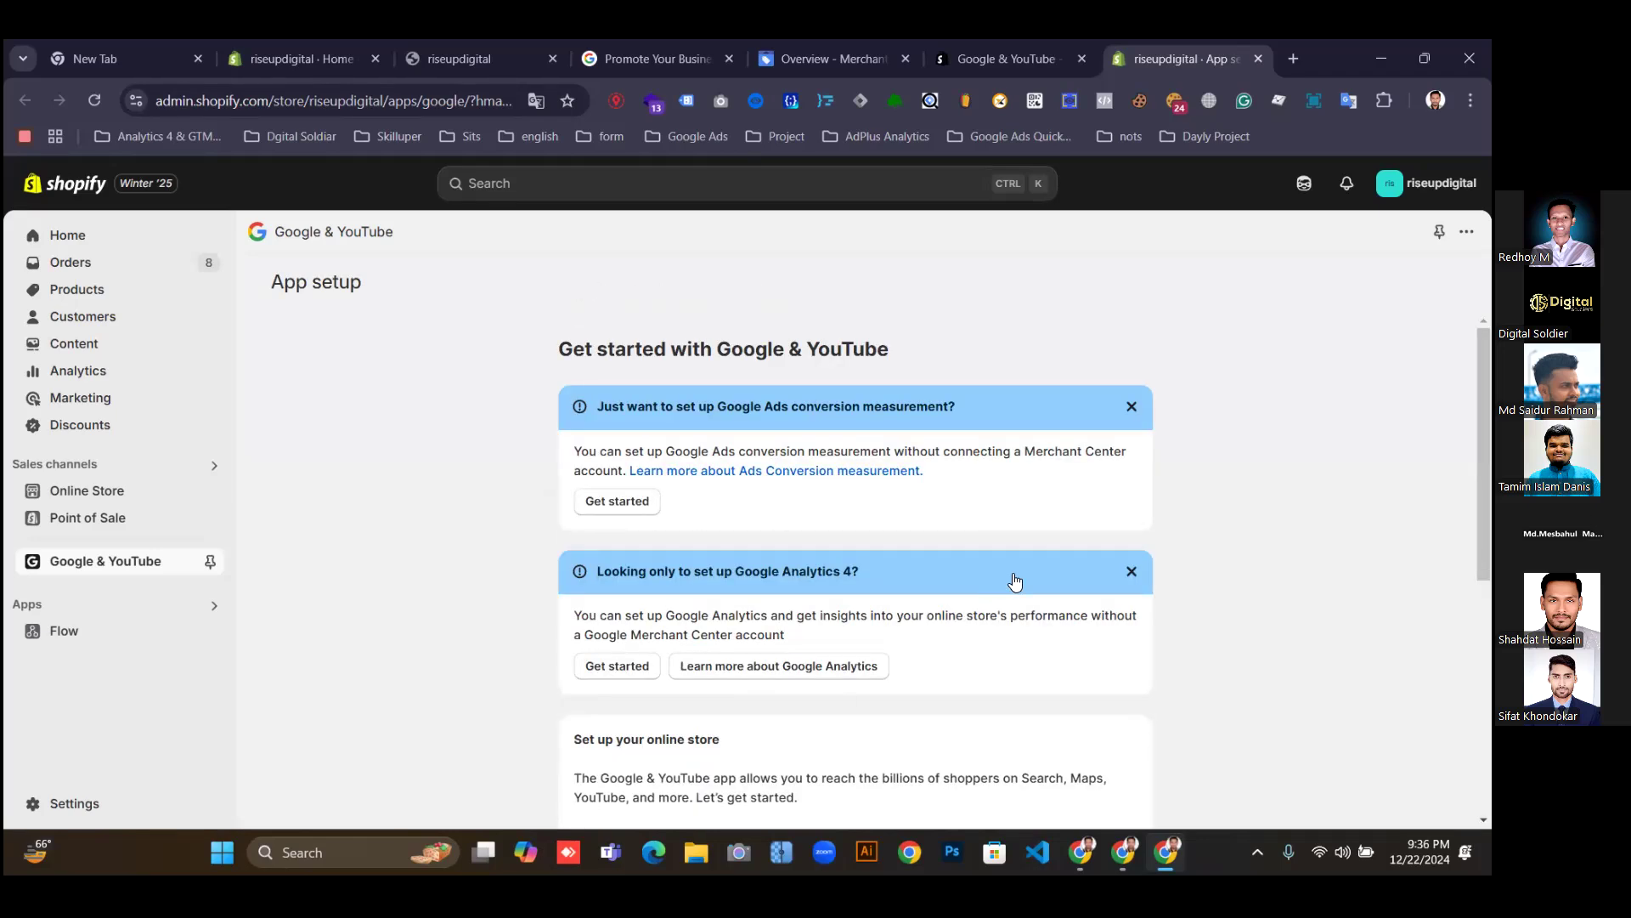
Connect the selected riseupdigital Merchant Center account in the Google & YouTube app setup.
{"action": "scroll", "coordinate": [1075, 576], "scroll_direction": "down", "scroll_amount": 1}
{"action": "scroll", "coordinate": [1077, 577], "scroll_direction": "up", "scroll_amount": 1}
{"action": "scroll", "coordinate": [1074, 576], "scroll_direction": "down", "scroll_amount": 5}
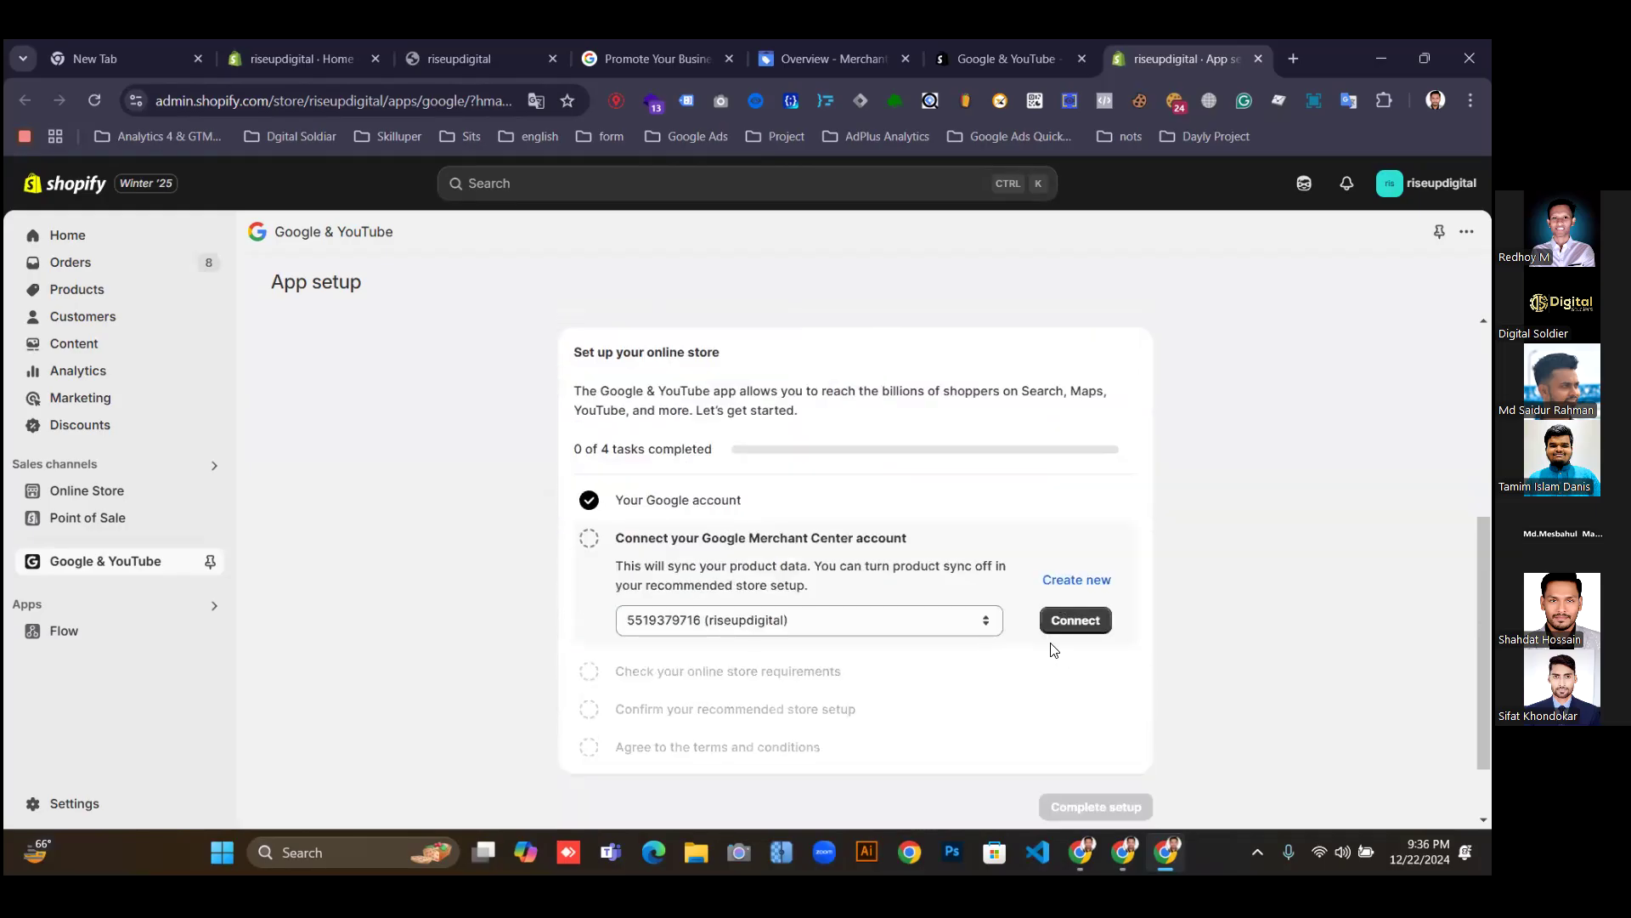
{"action": "scroll", "coordinate": [1053, 650], "scroll_direction": "up", "scroll_amount": 3}
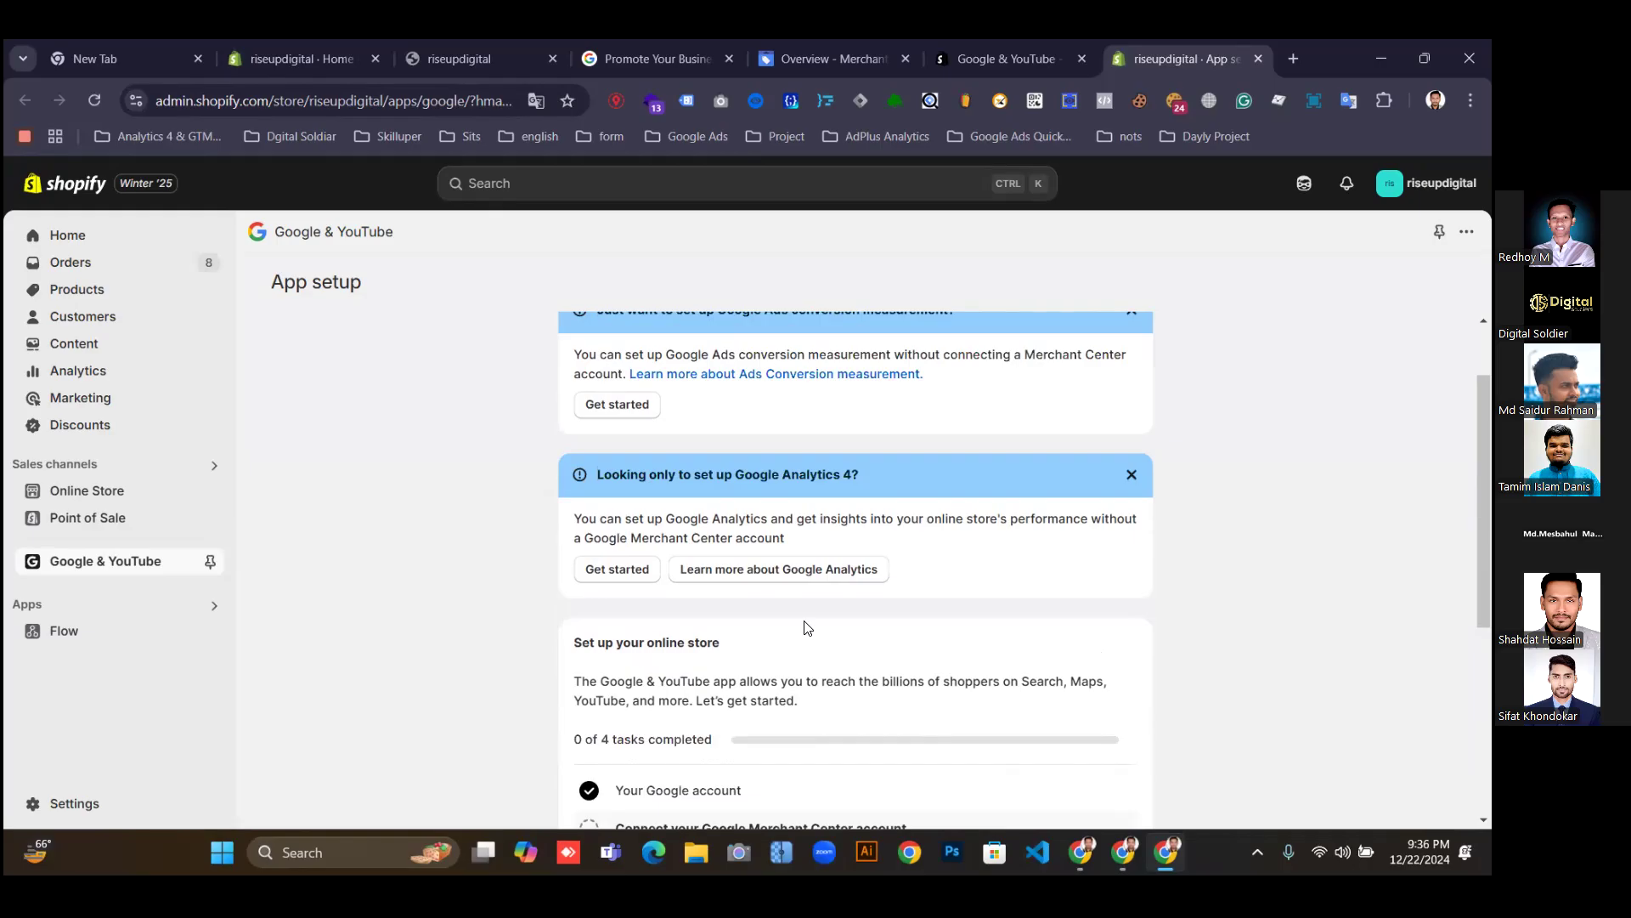
{"action": "scroll", "coordinate": [777, 610], "scroll_direction": "up", "scroll_amount": 1}
{"action": "scroll", "coordinate": [777, 609], "scroll_direction": "down", "scroll_amount": 4}
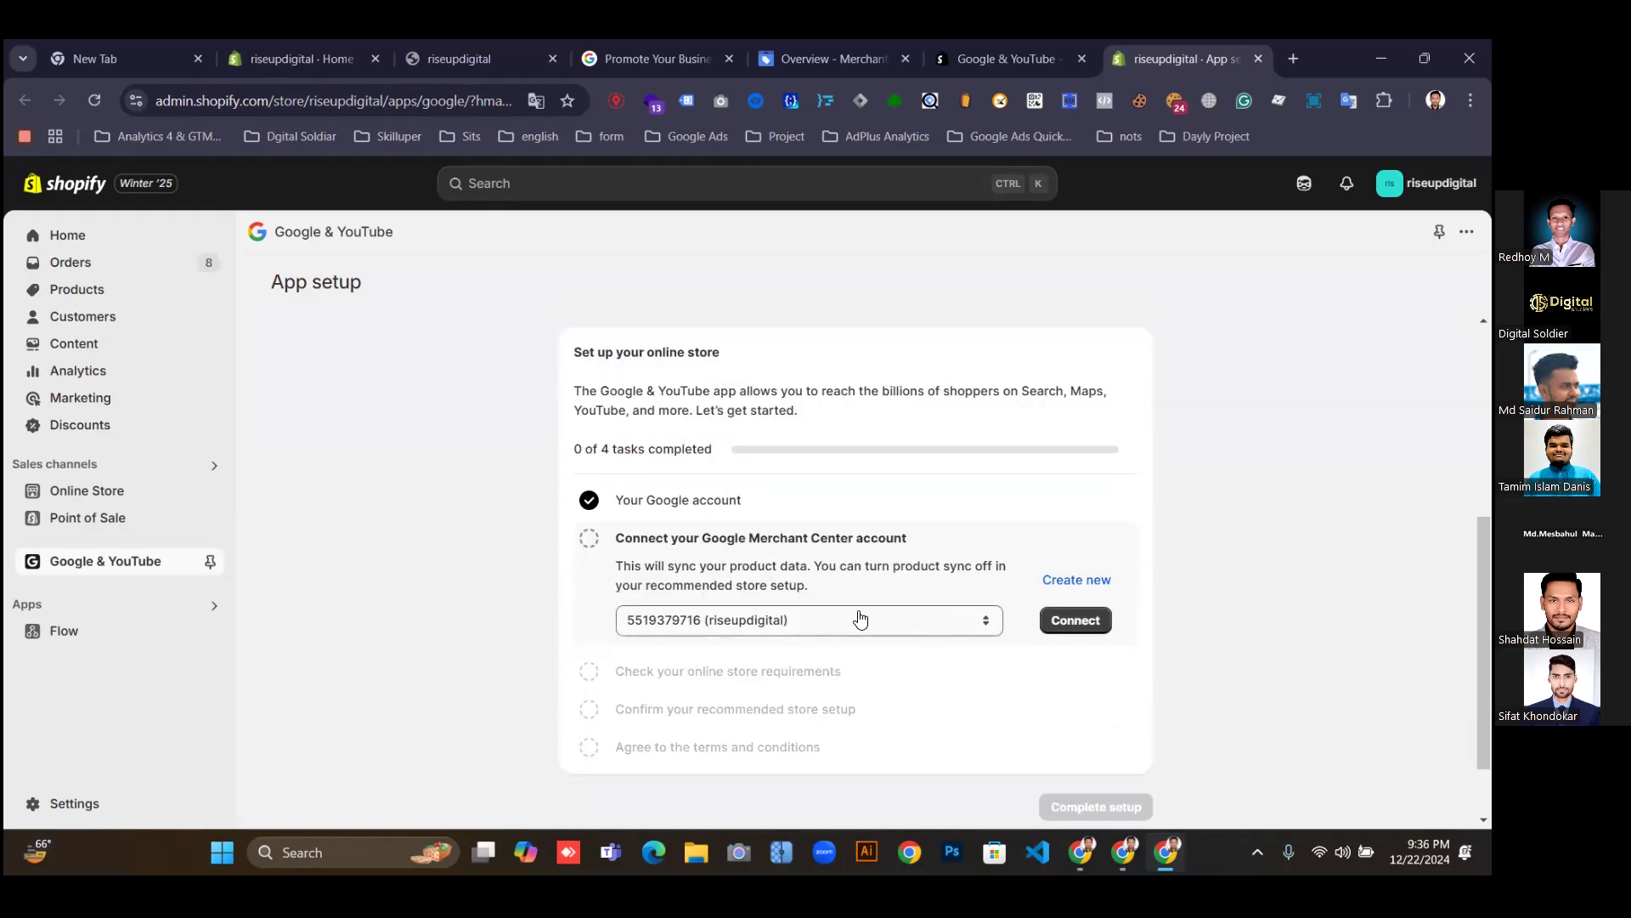
{"action": "left_click", "coordinate": [1058, 623]}
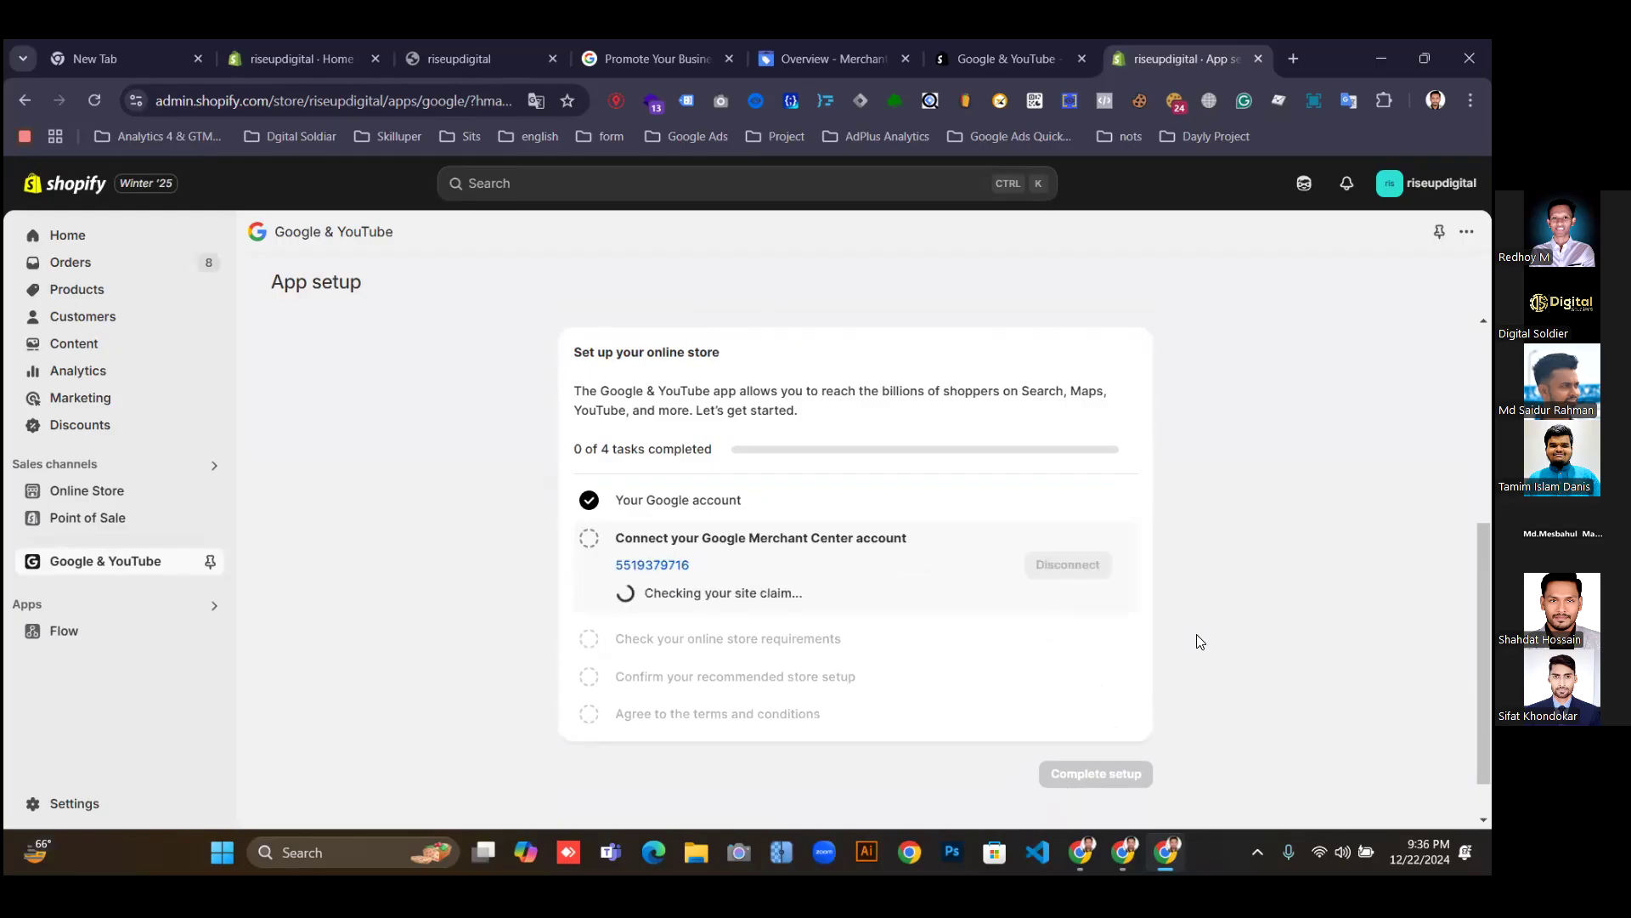
{"action": "scroll", "coordinate": [1208, 628], "scroll_direction": "down", "scroll_amount": 1}
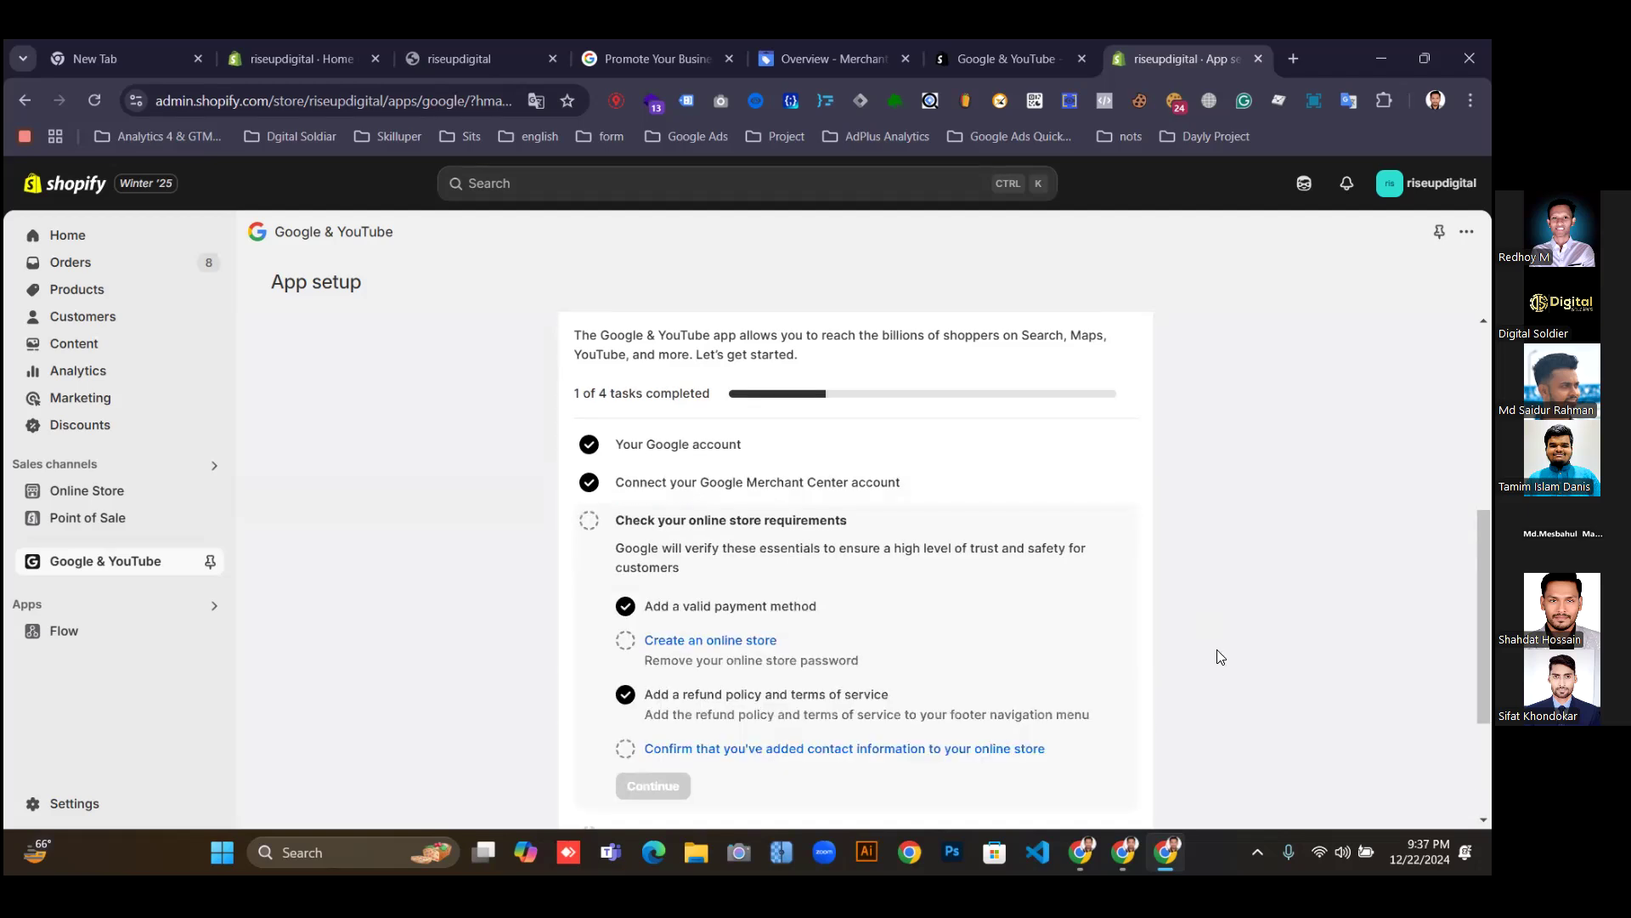
Confirm the store's contact information is added, then open the page for removing the store password.
{"action": "scroll", "coordinate": [1195, 637], "scroll_direction": "down", "scroll_amount": 1}
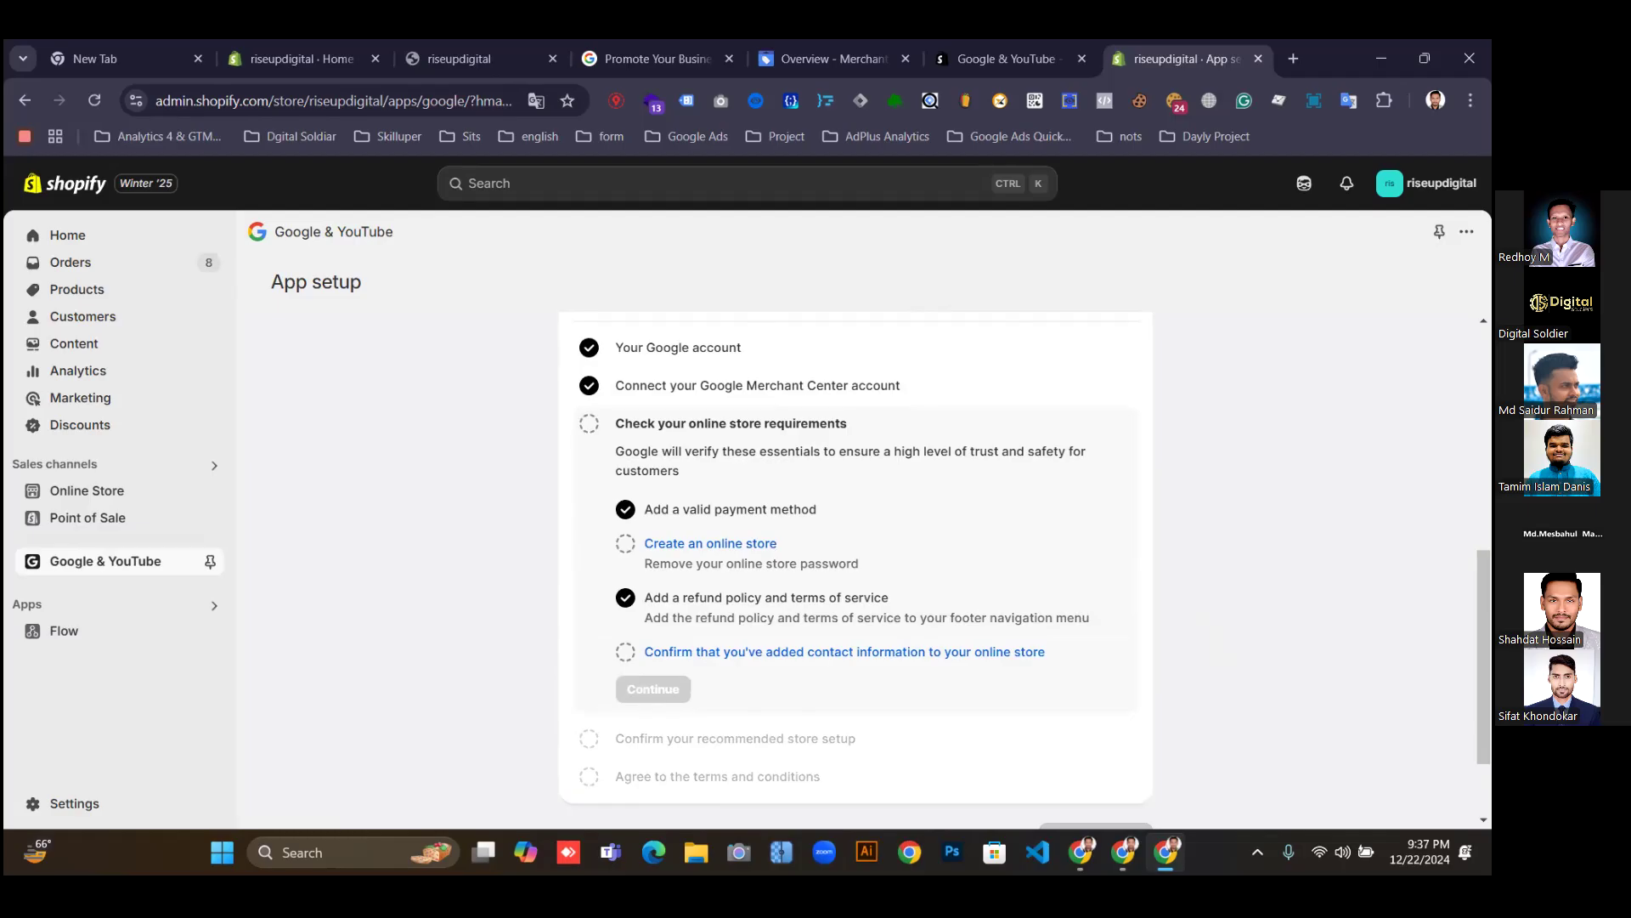
{"action": "scroll", "coordinate": [856, 561], "scroll_direction": "down", "scroll_amount": 1}
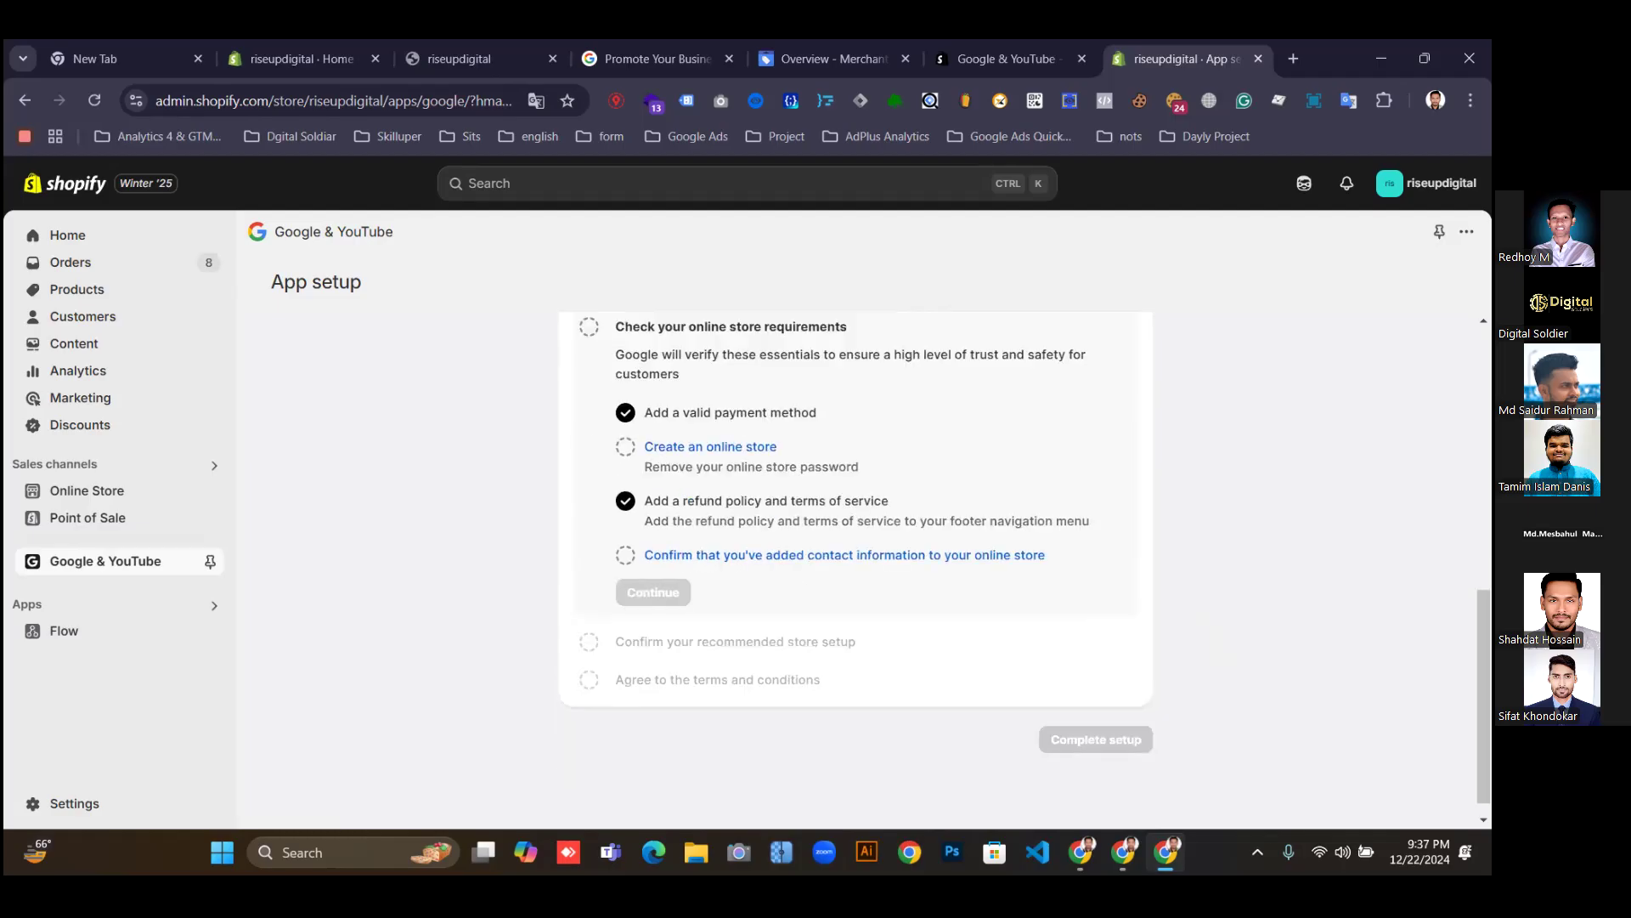
{"action": "scroll", "coordinate": [855, 561], "scroll_direction": "up", "scroll_amount": 1}
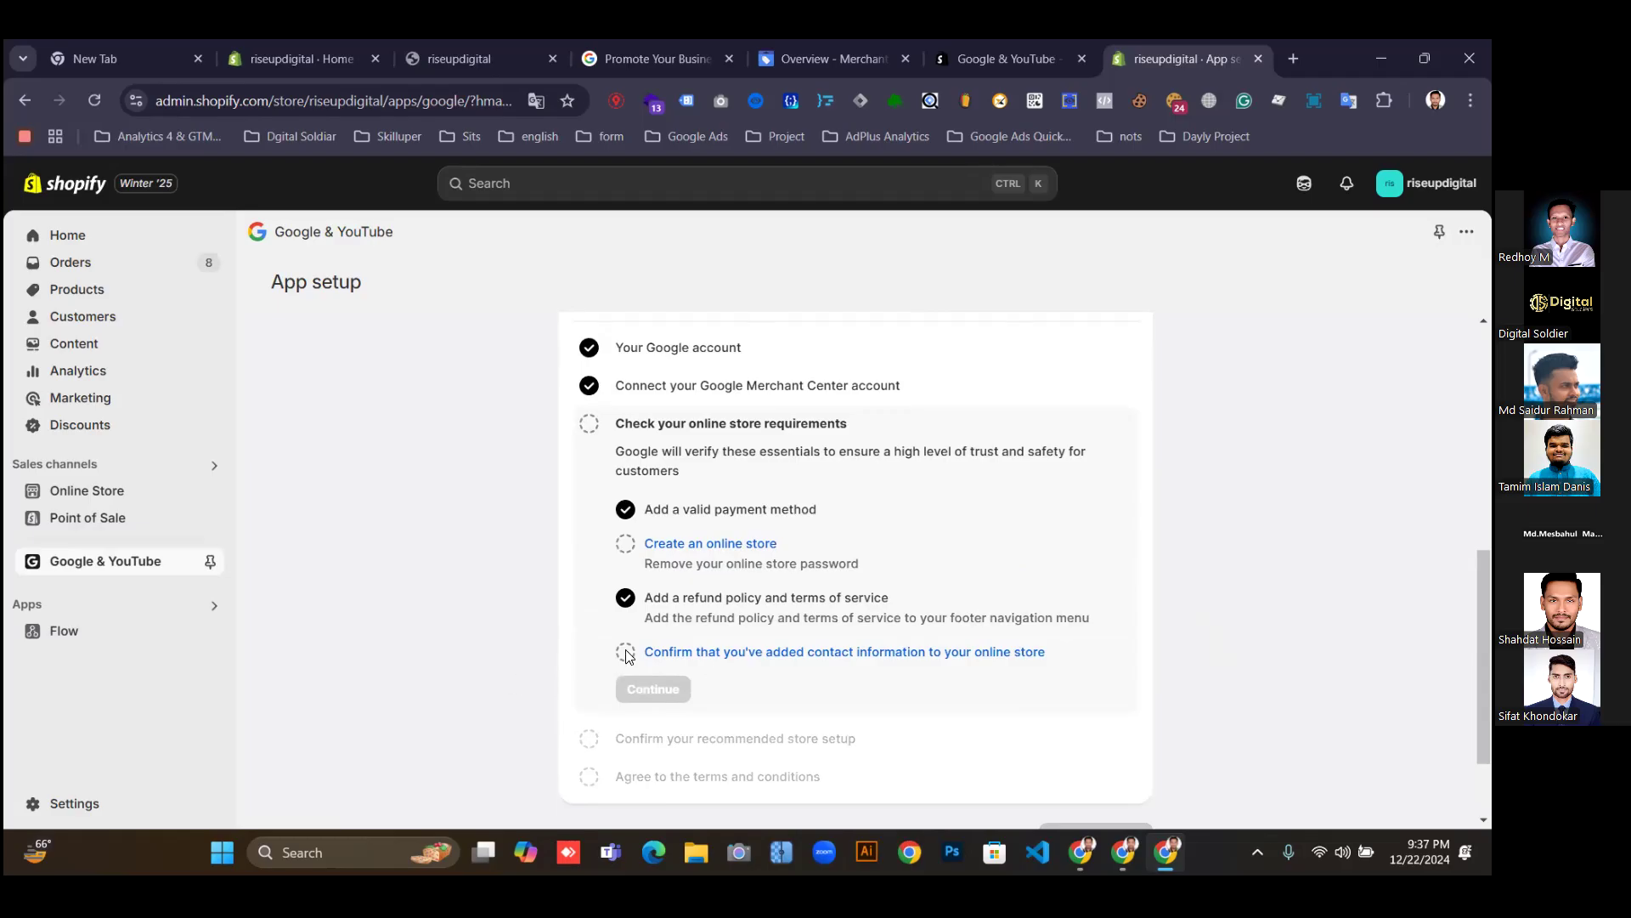
{"action": "right_click", "coordinate": [798, 655]}
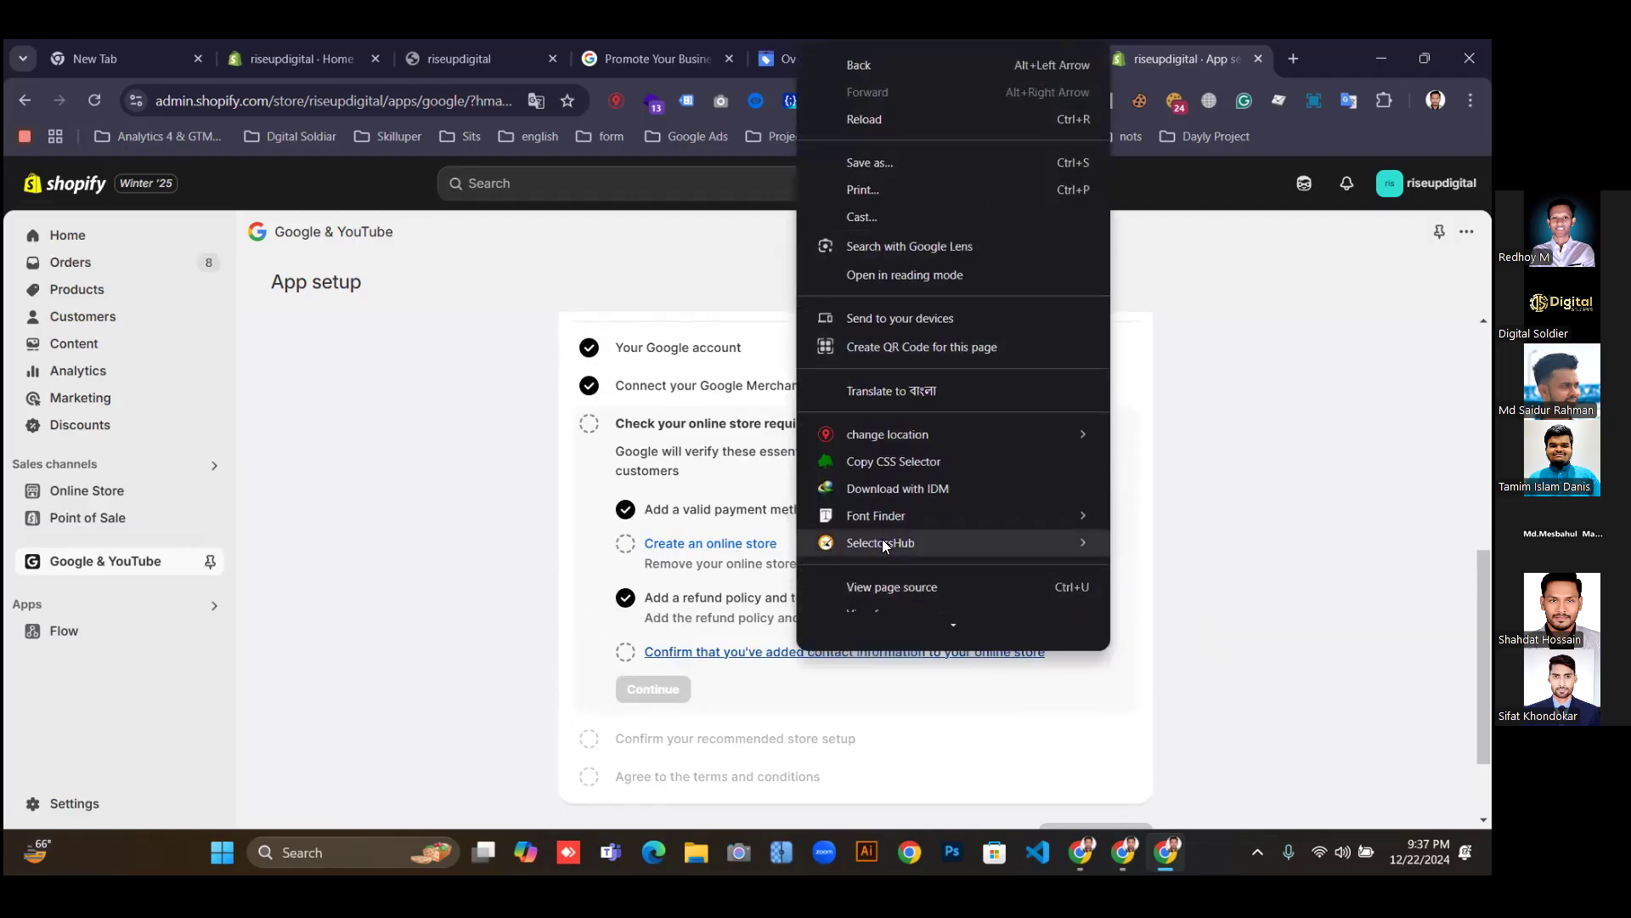
{"action": "mouse_move", "coordinate": [884, 554]}
{"action": "left_click", "coordinate": [725, 654]}
{"action": "right_click", "coordinate": [726, 655]}
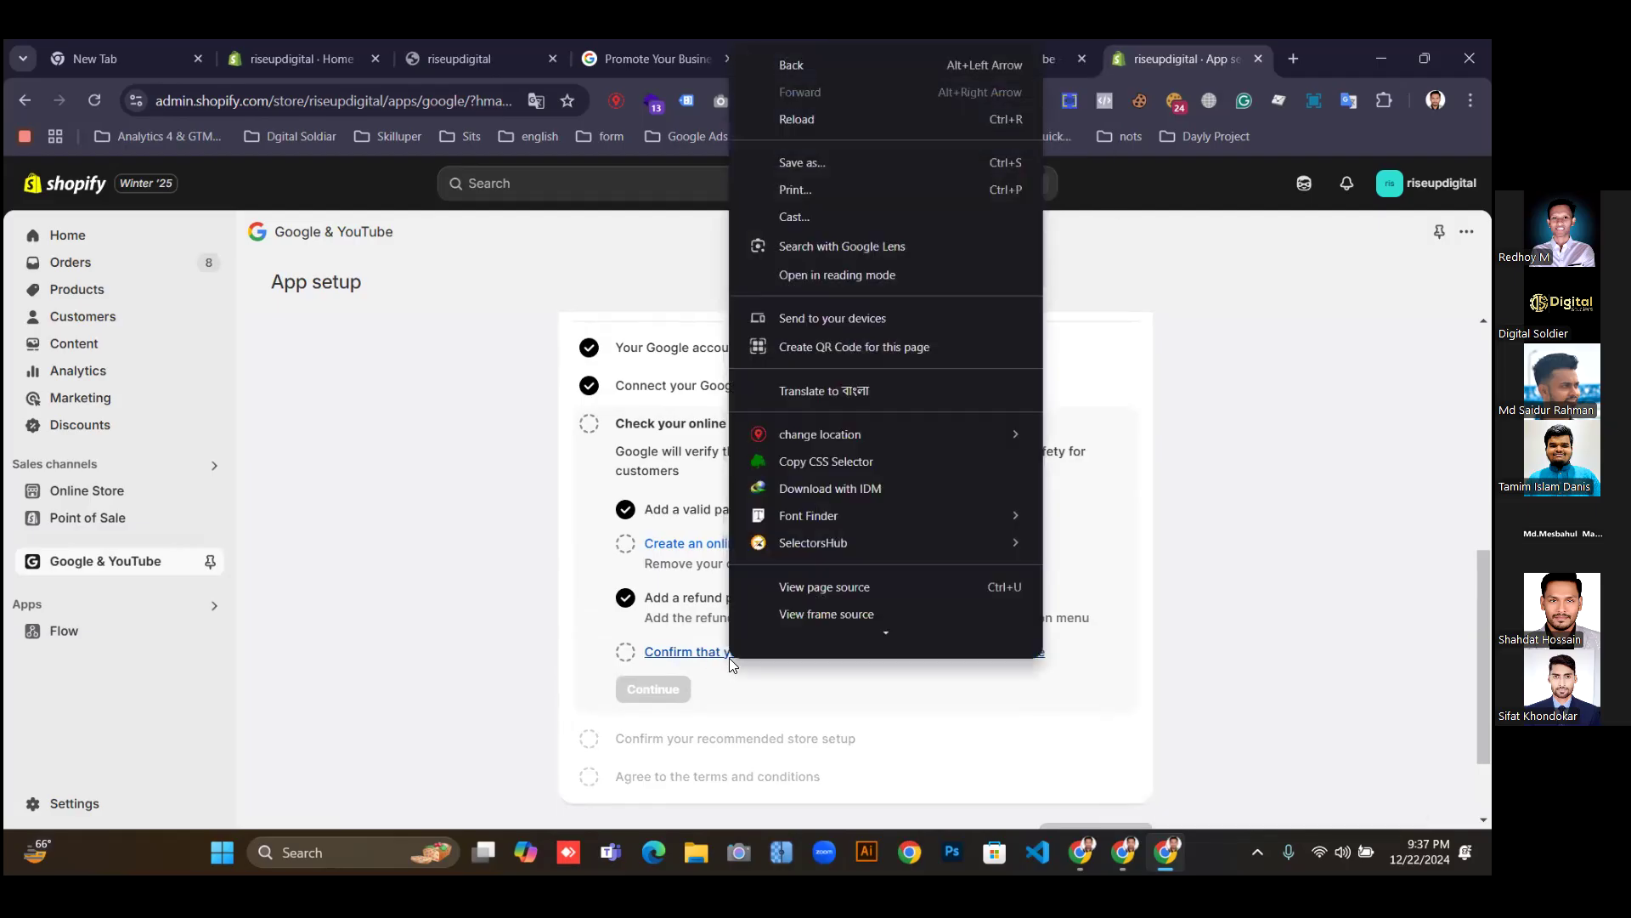
{"action": "left_click", "coordinate": [727, 656]}
{"action": "left_click", "coordinate": [727, 656]}
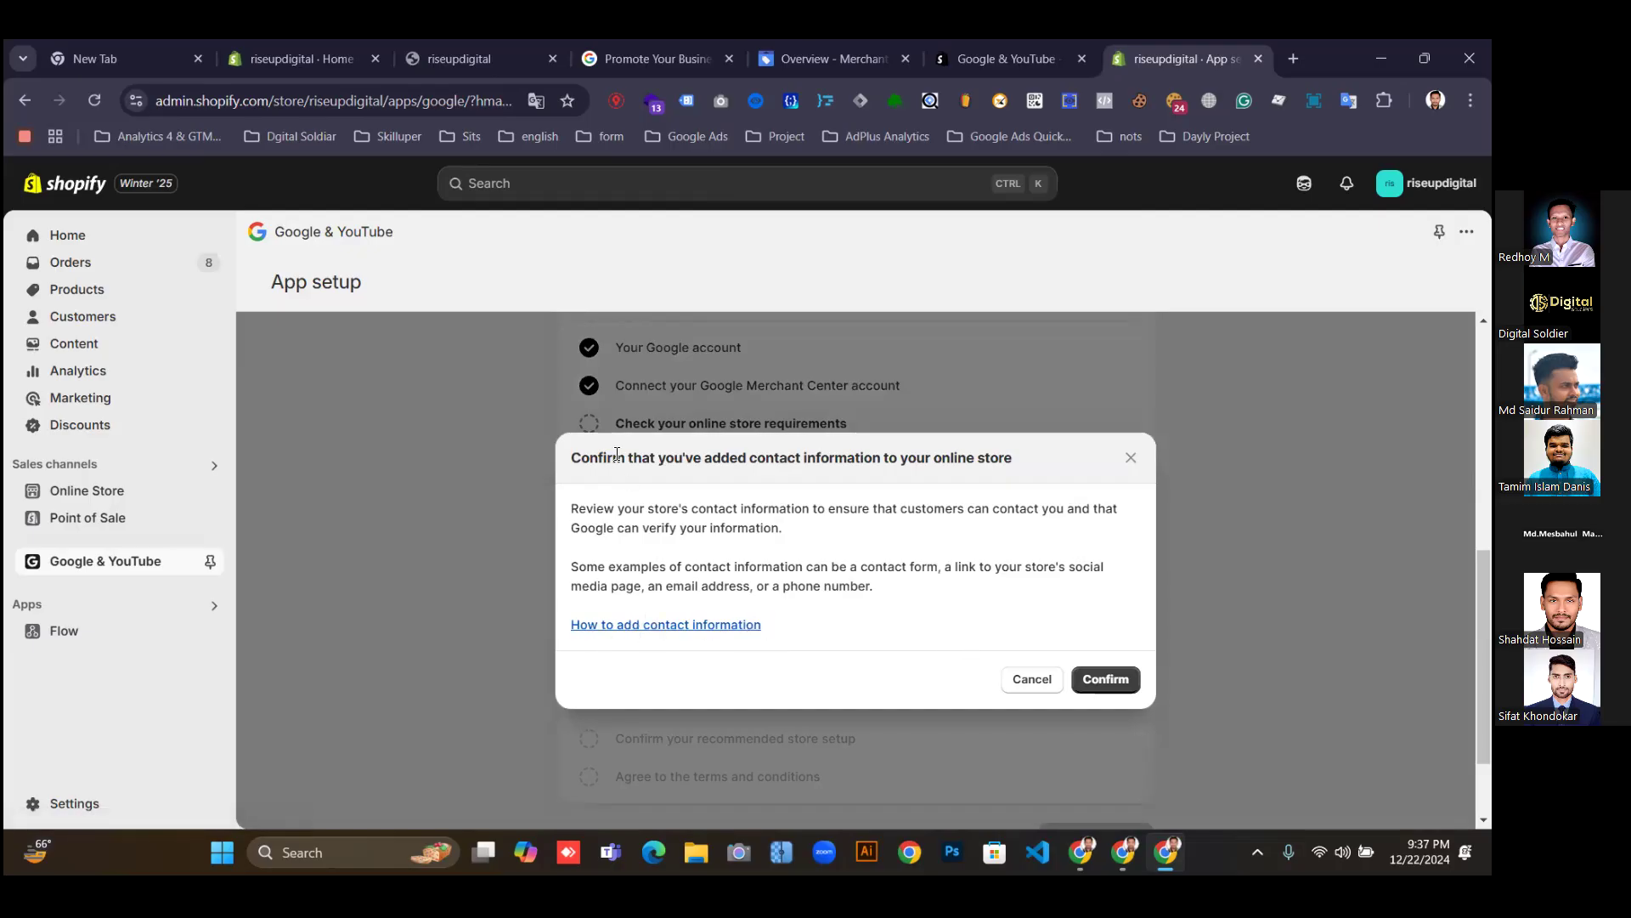
{"action": "left_click", "coordinate": [1105, 678]}
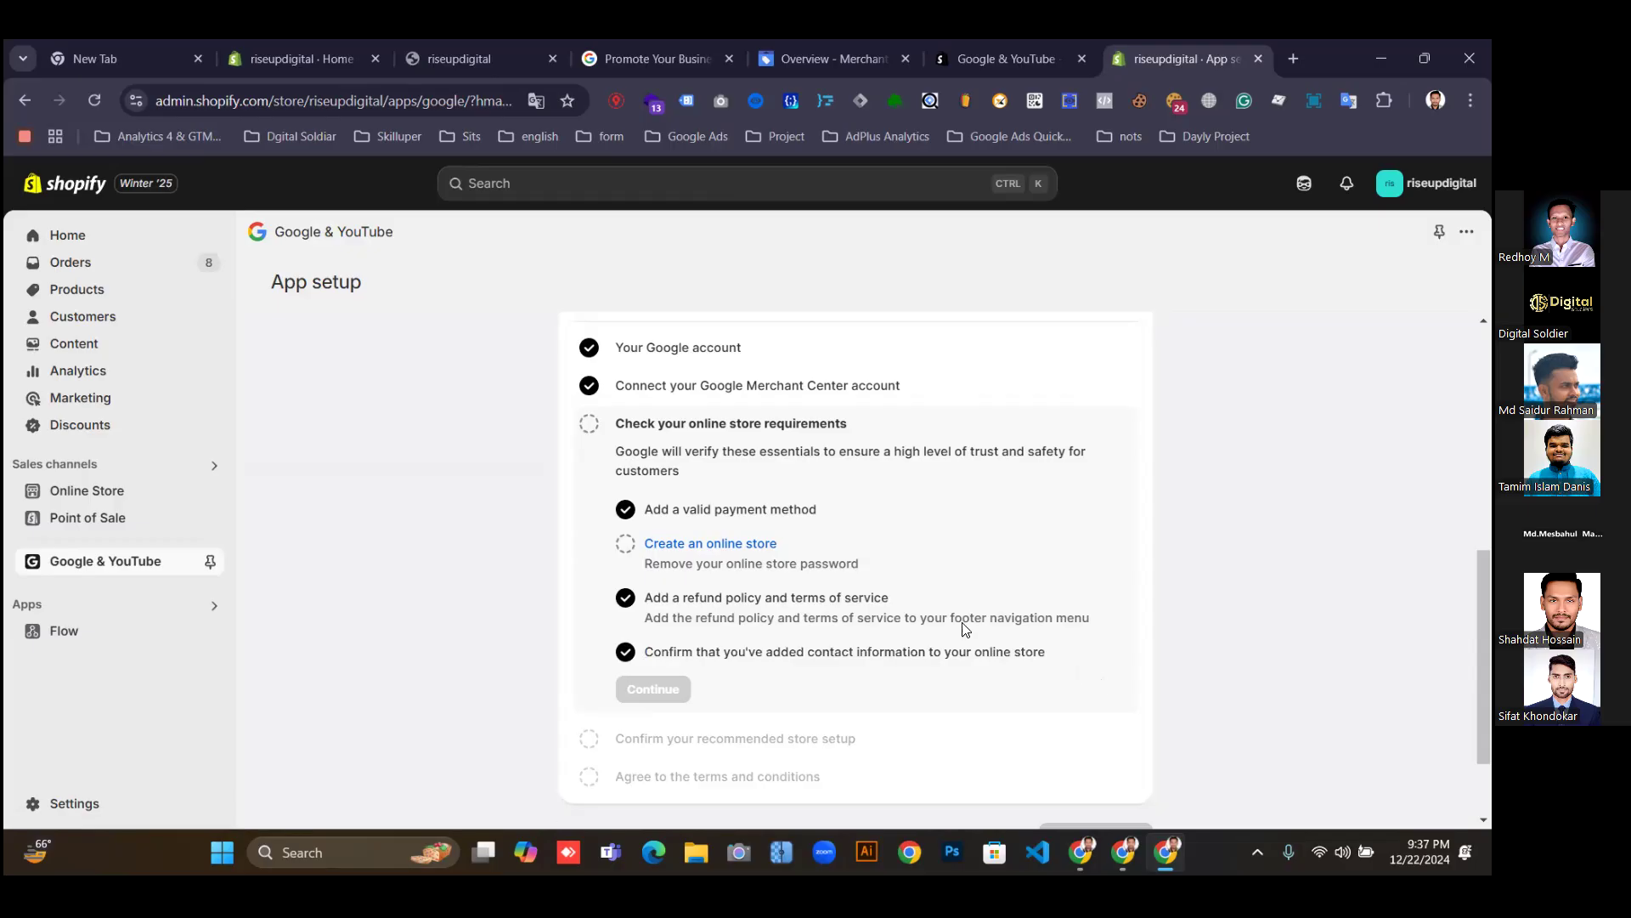
{"action": "left_click", "coordinate": [706, 548]}
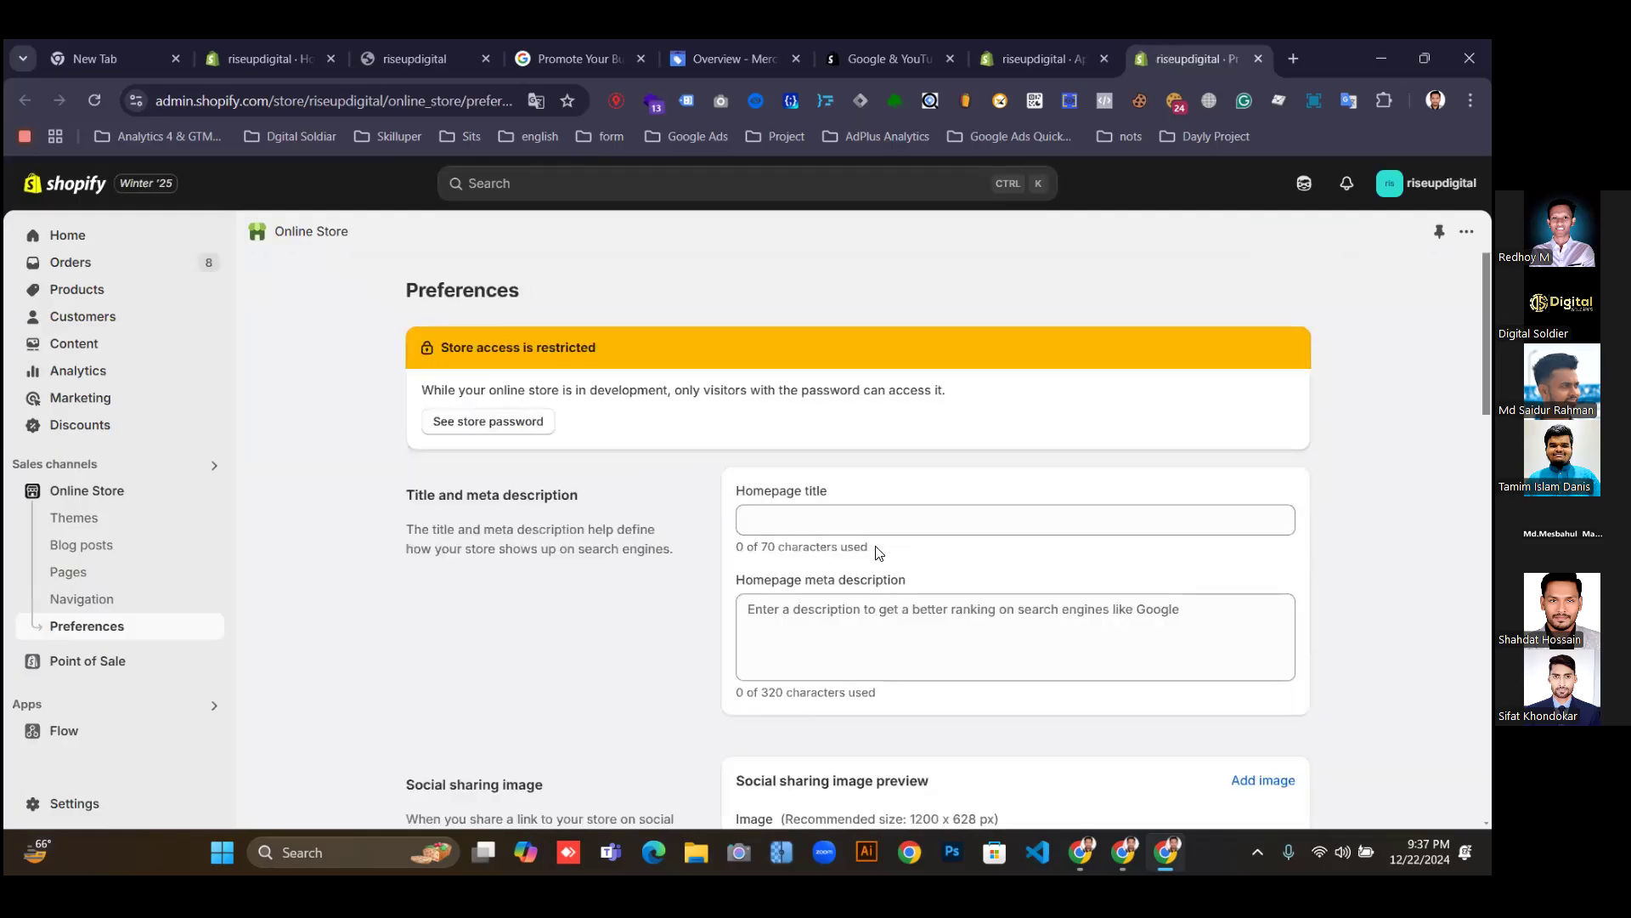
Inspect the Password field under Restrict store access in Online Store preferences.
{"action": "scroll", "coordinate": [888, 569], "scroll_direction": "down", "scroll_amount": 5}
{"action": "scroll", "coordinate": [976, 599], "scroll_direction": "up", "scroll_amount": 3}
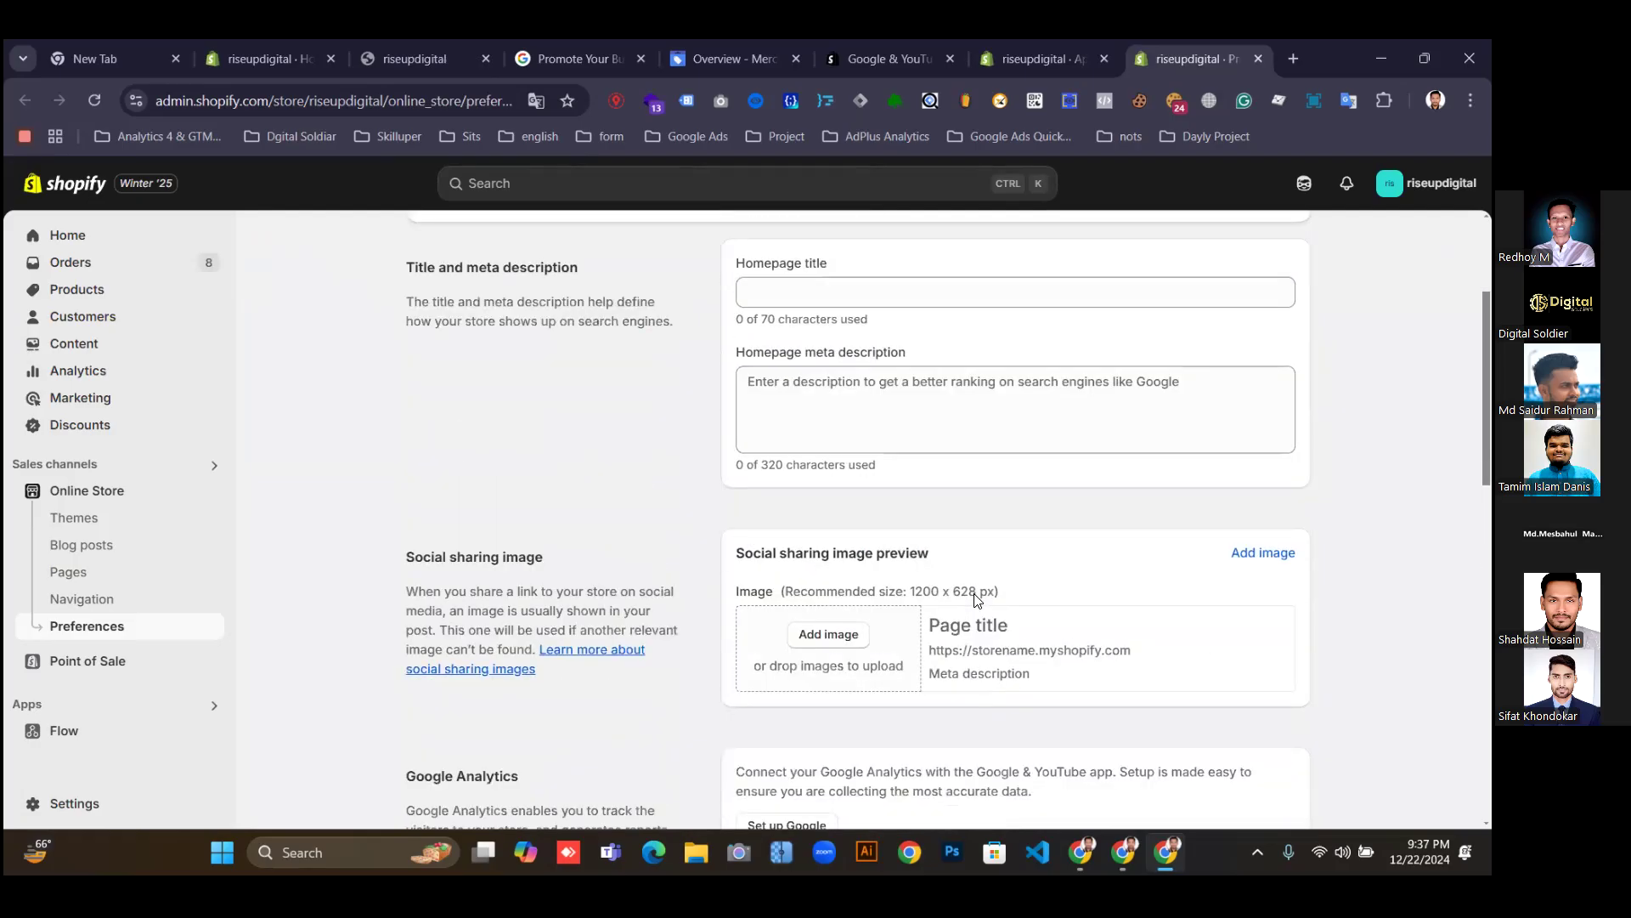
{"action": "scroll", "coordinate": [975, 594], "scroll_direction": "up", "scroll_amount": 3}
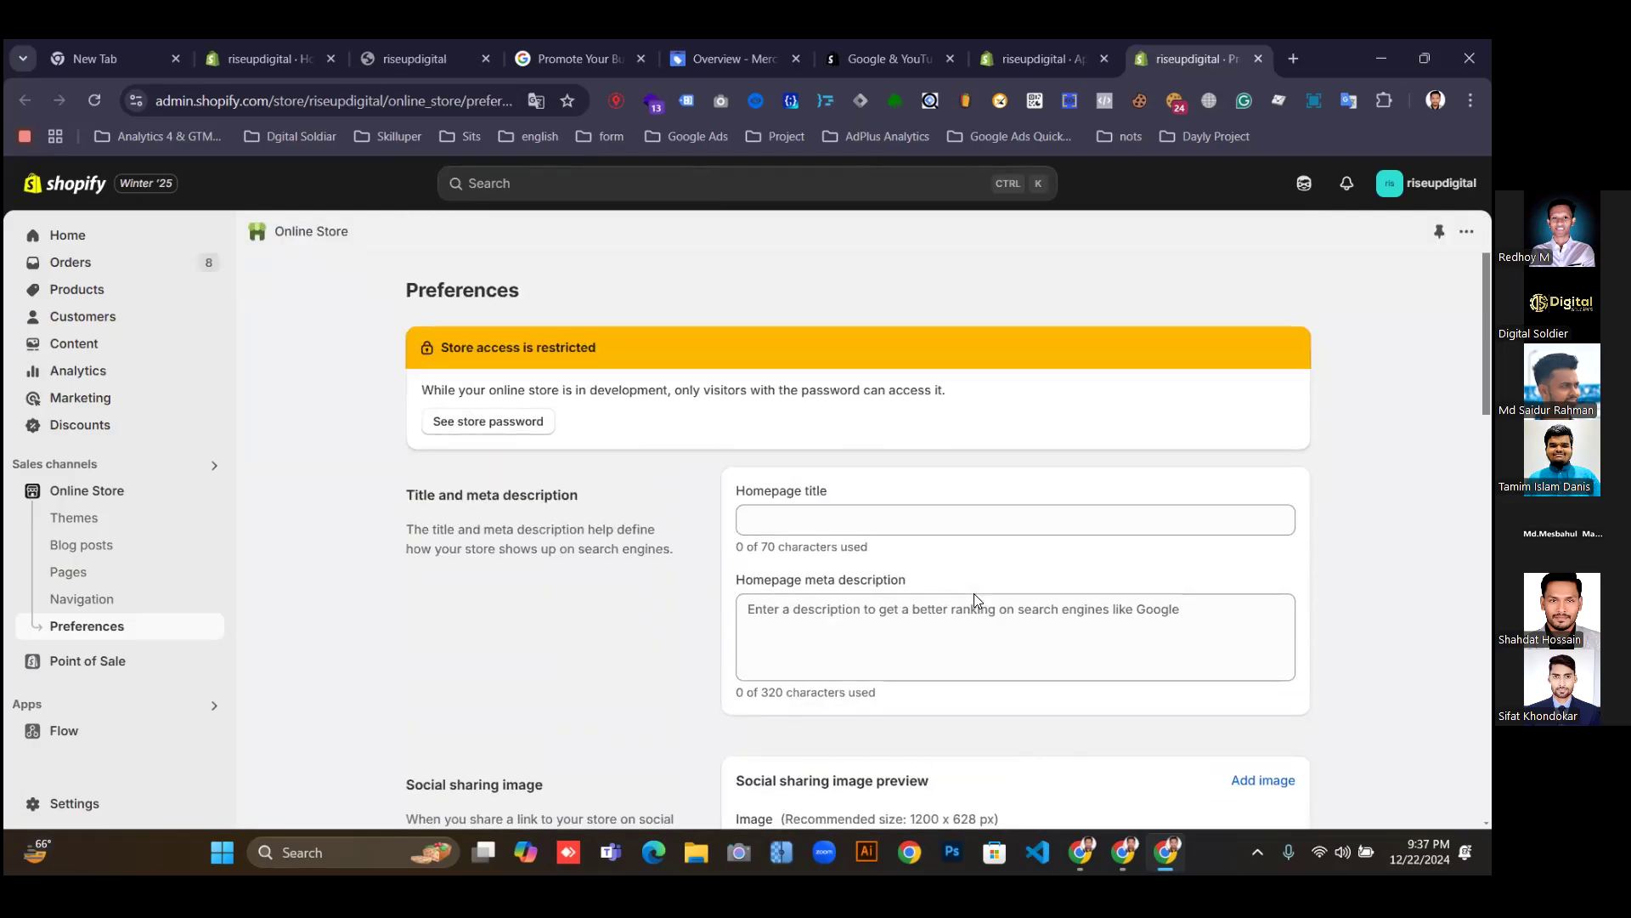
{"action": "scroll", "coordinate": [975, 595], "scroll_direction": "down", "scroll_amount": 3}
{"action": "scroll", "coordinate": [976, 612], "scroll_direction": "down", "scroll_amount": 6}
{"action": "scroll", "coordinate": [977, 613], "scroll_direction": "down", "scroll_amount": 1}
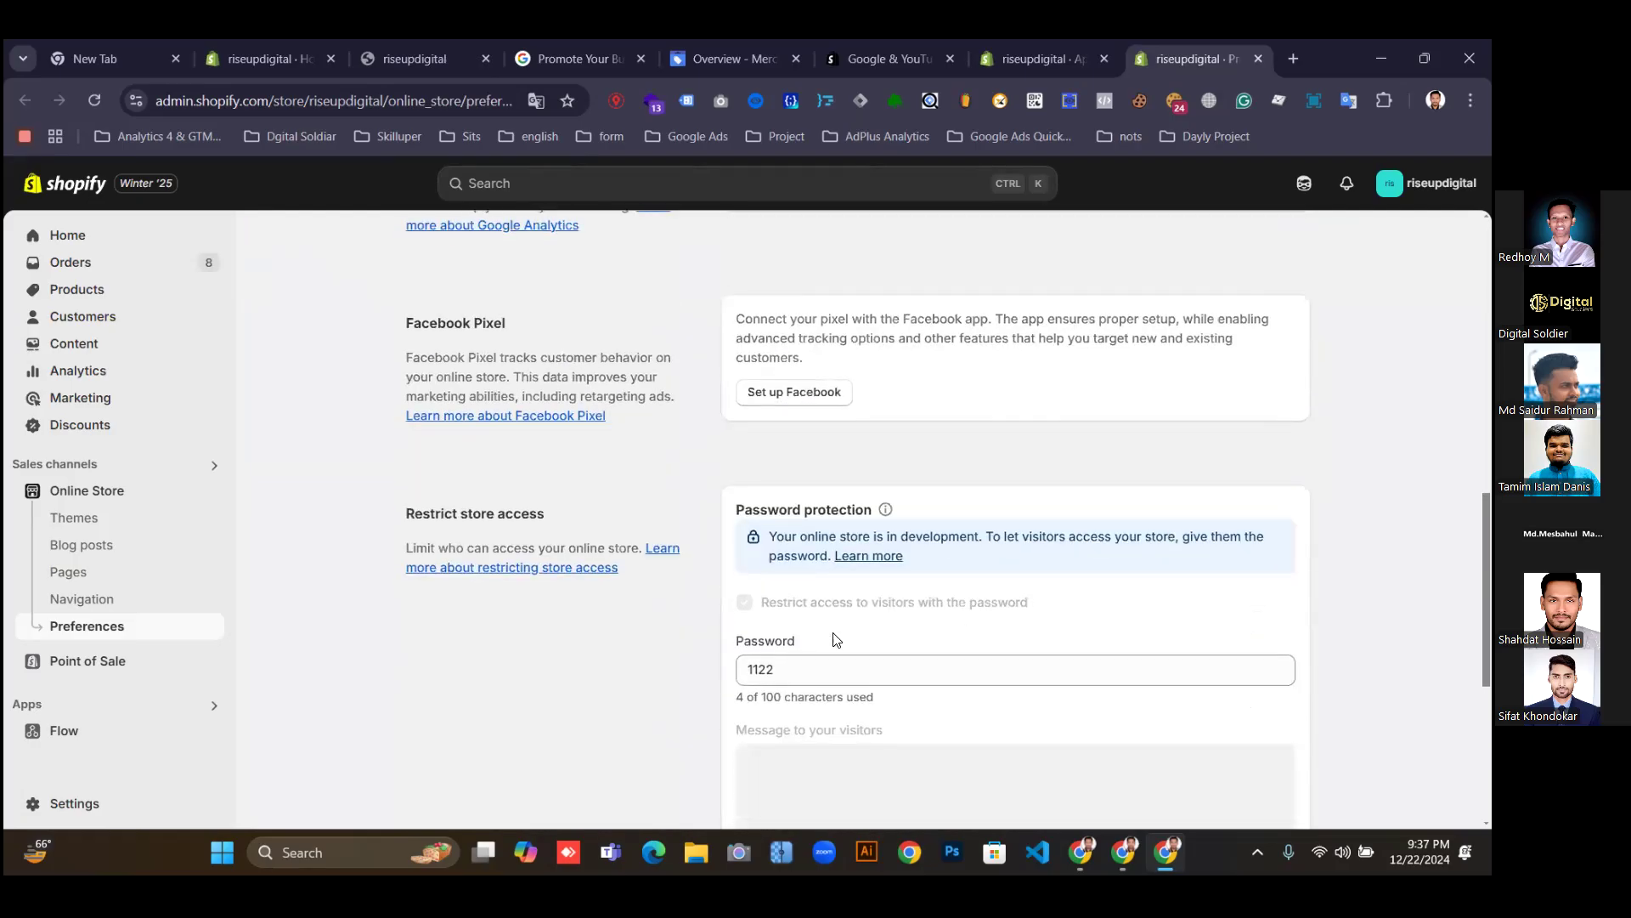
{"action": "left_click_drag", "start_coordinate": [795, 666], "coordinate": [709, 683]}
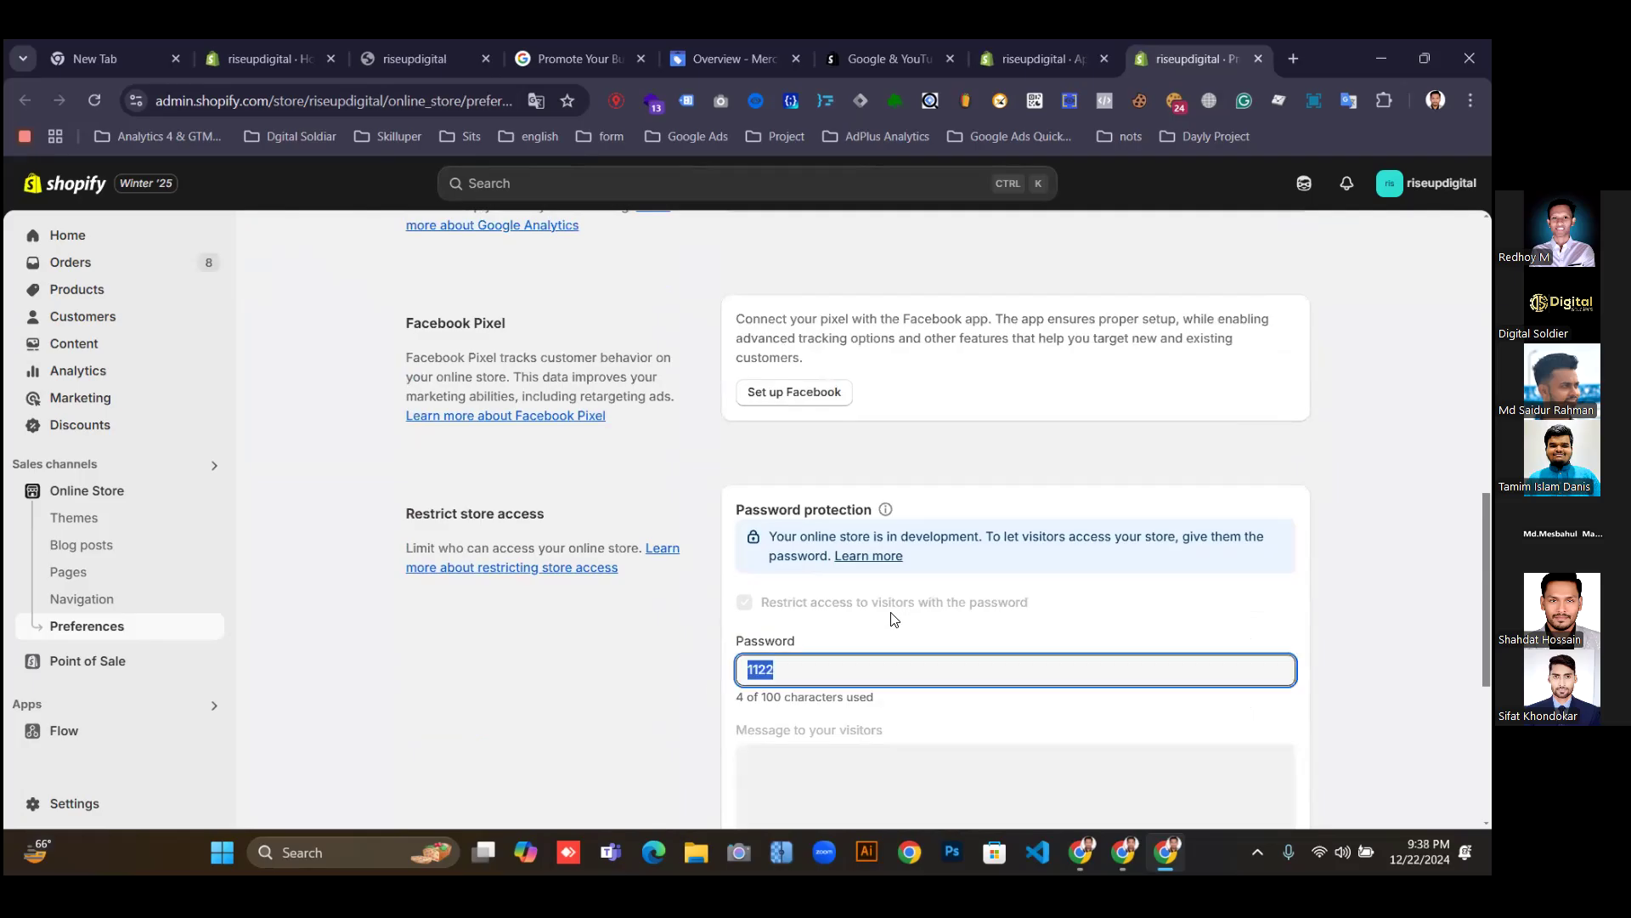
{"action": "scroll", "coordinate": [875, 365], "scroll_direction": "up", "scroll_amount": 6}
{"action": "left_click", "coordinate": [1026, 58]}
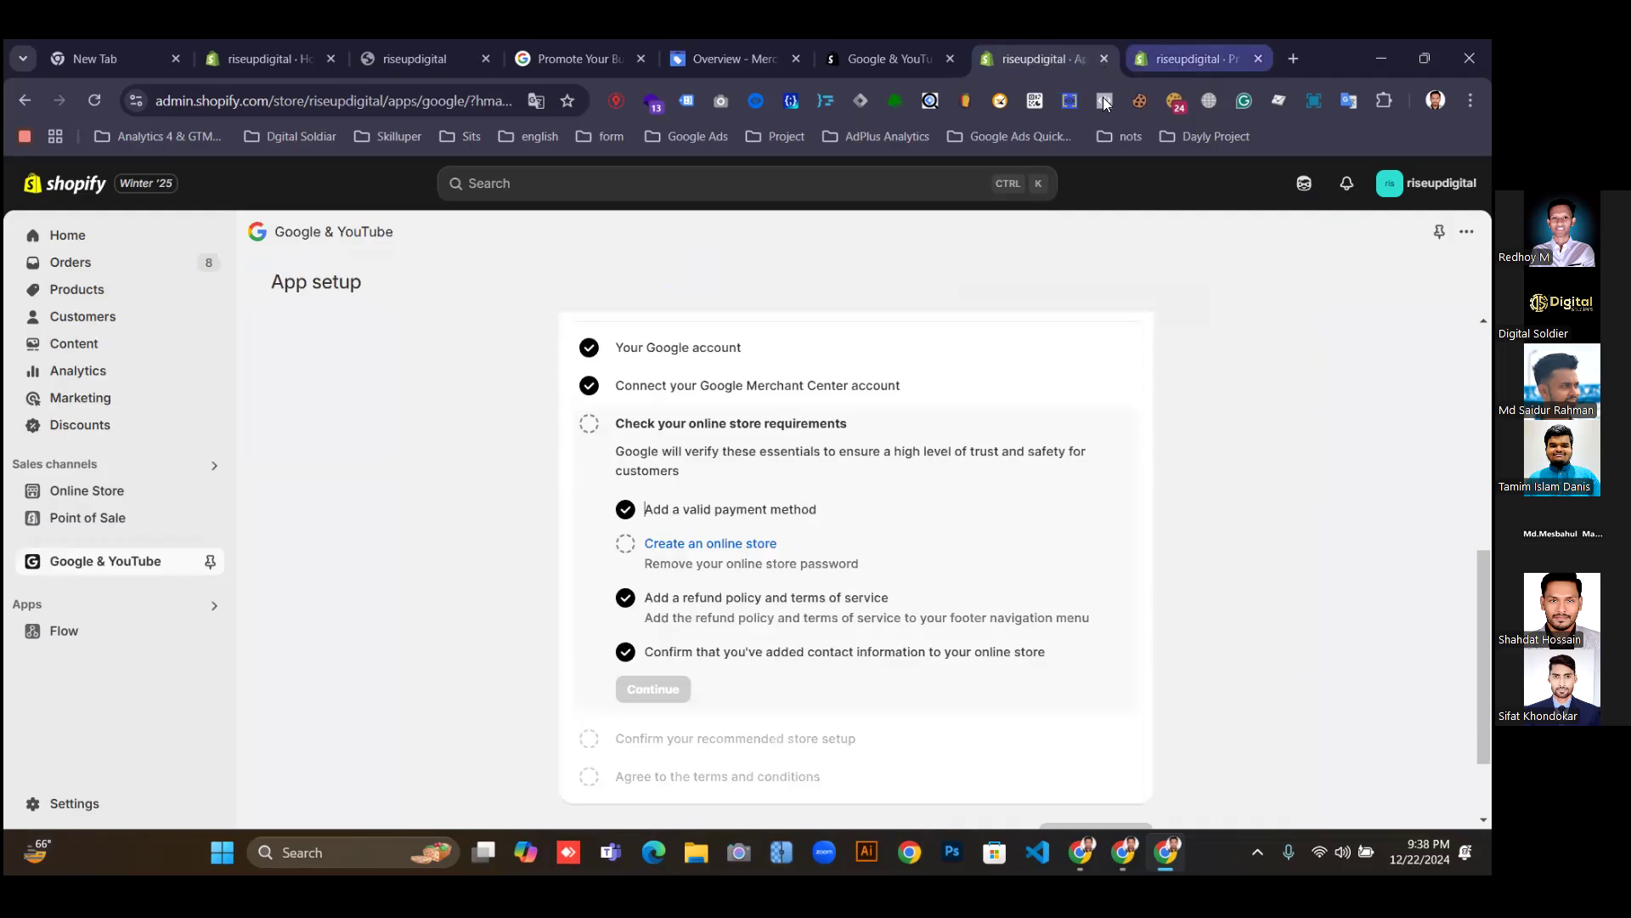
Glance over the Merchant Center overview and Preferences page before returning to app setup.
{"action": "scroll", "coordinate": [1190, 622], "scroll_direction": "down", "scroll_amount": 2}
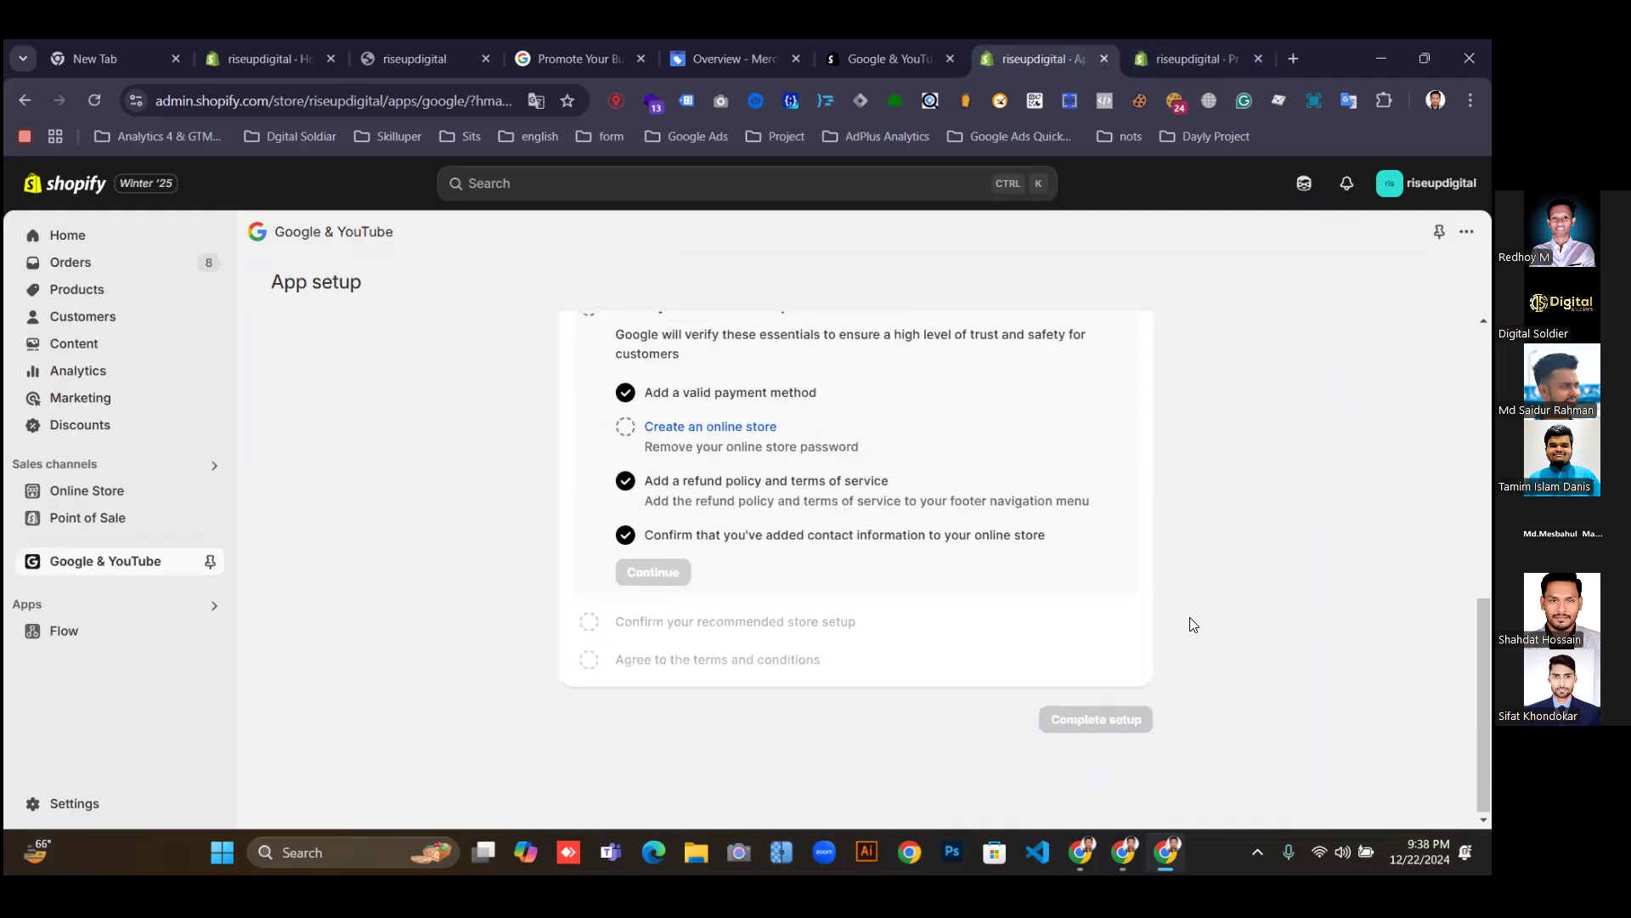
{"action": "scroll", "coordinate": [1158, 608], "scroll_direction": "up", "scroll_amount": 7}
{"action": "scroll", "coordinate": [828, 367], "scroll_direction": "up", "scroll_amount": 1}
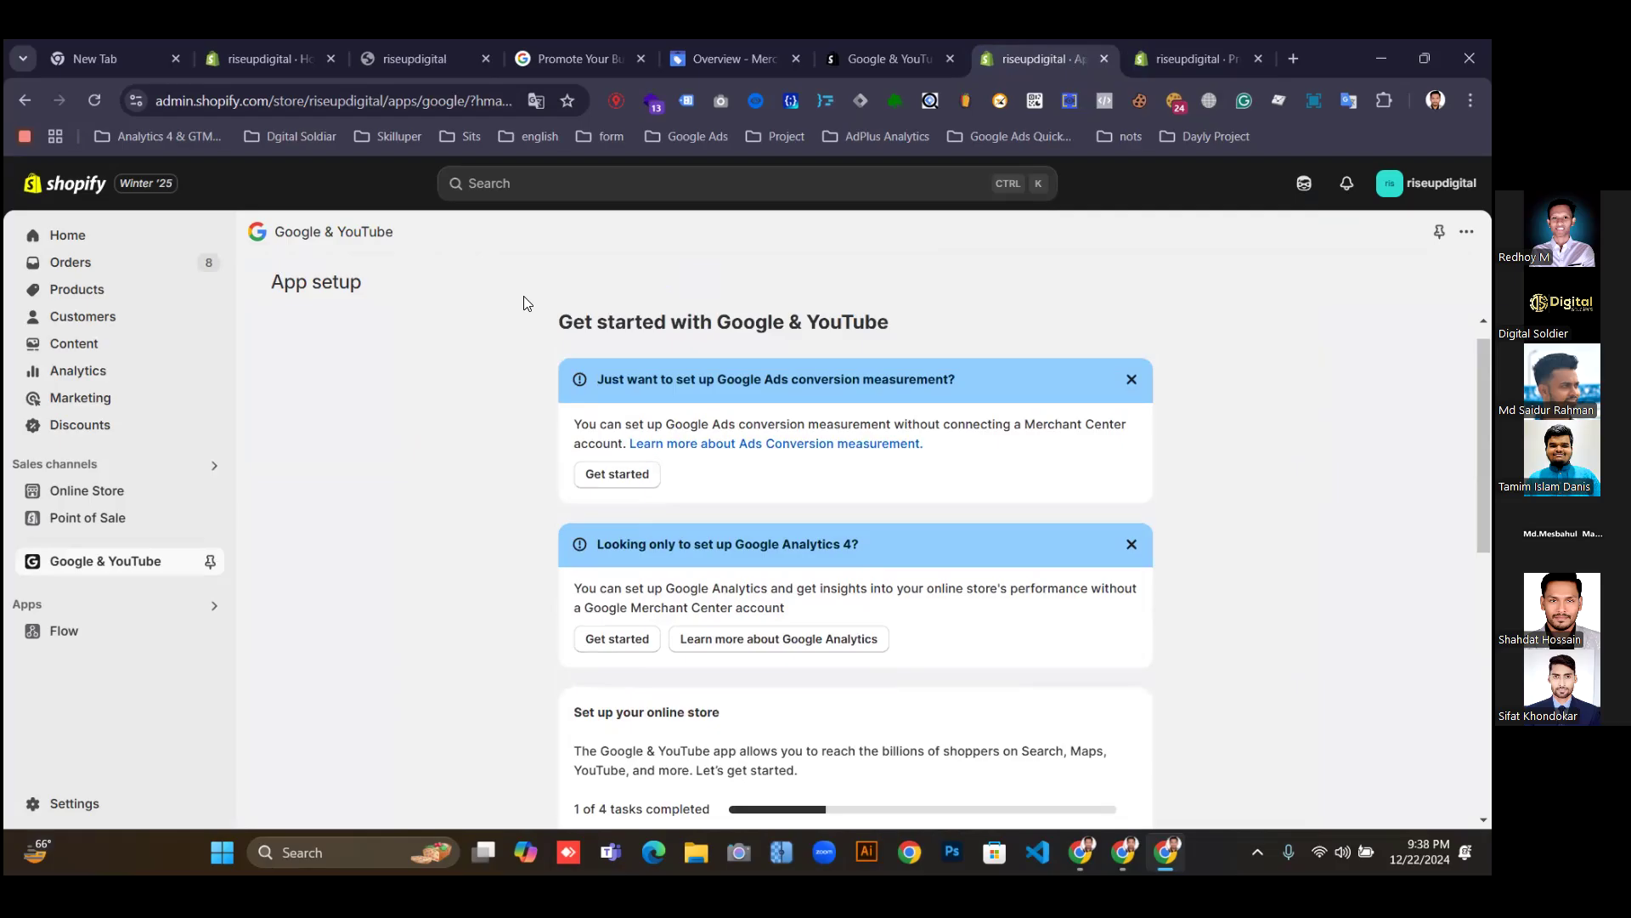
{"action": "left_click", "coordinate": [27, 101]}
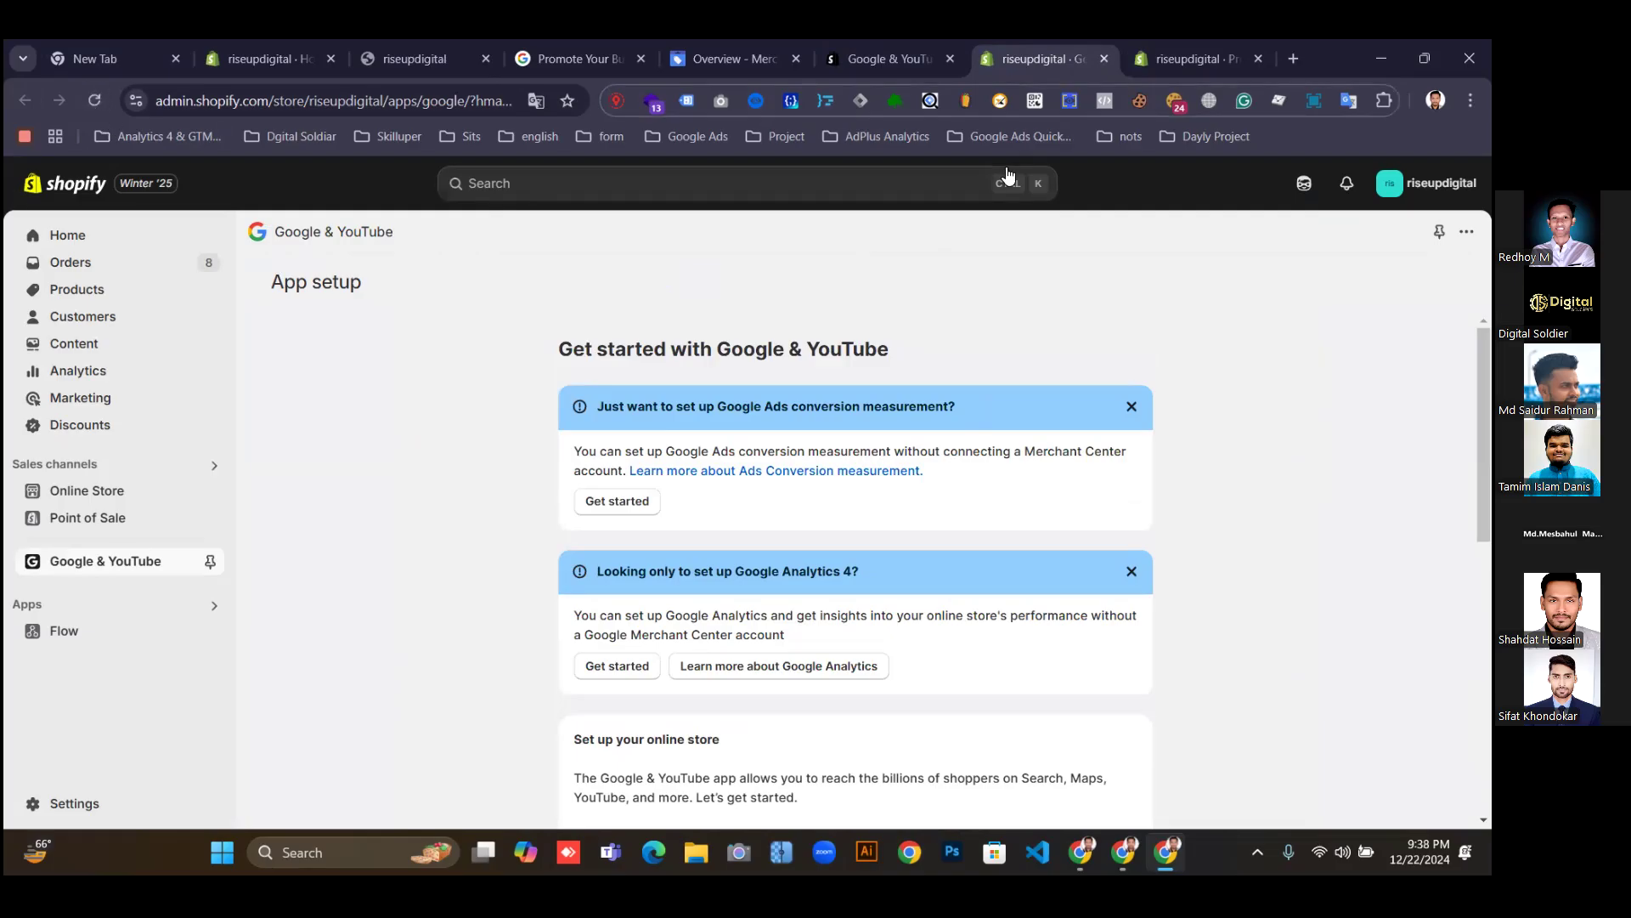
{"action": "left_click", "coordinate": [740, 56]}
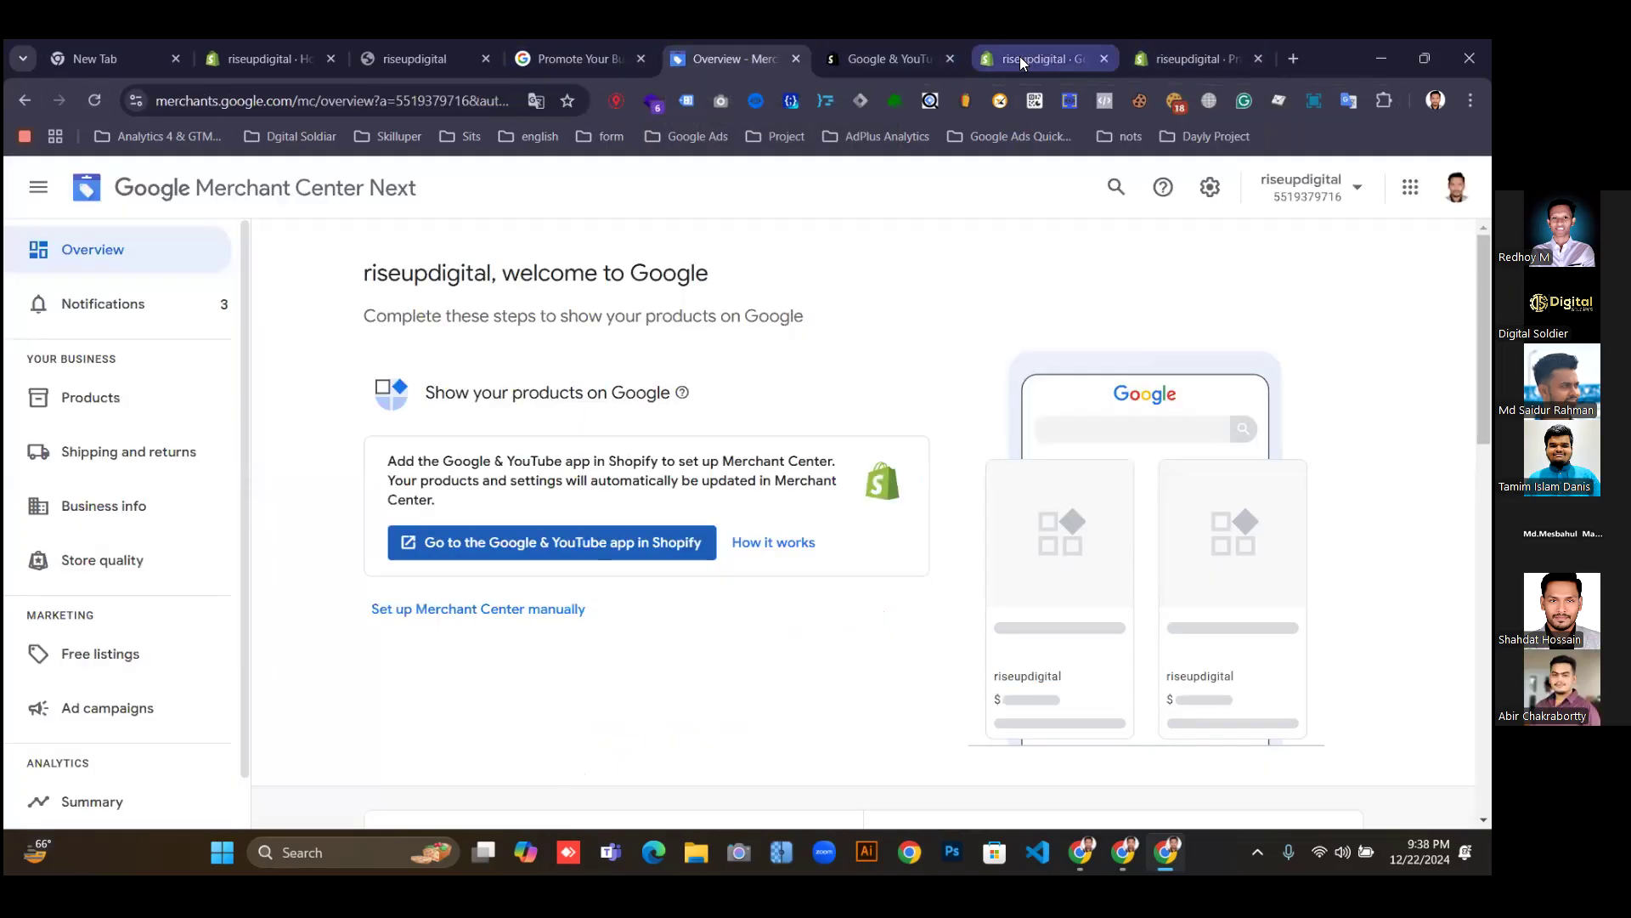
{"action": "left_click", "coordinate": [1181, 51]}
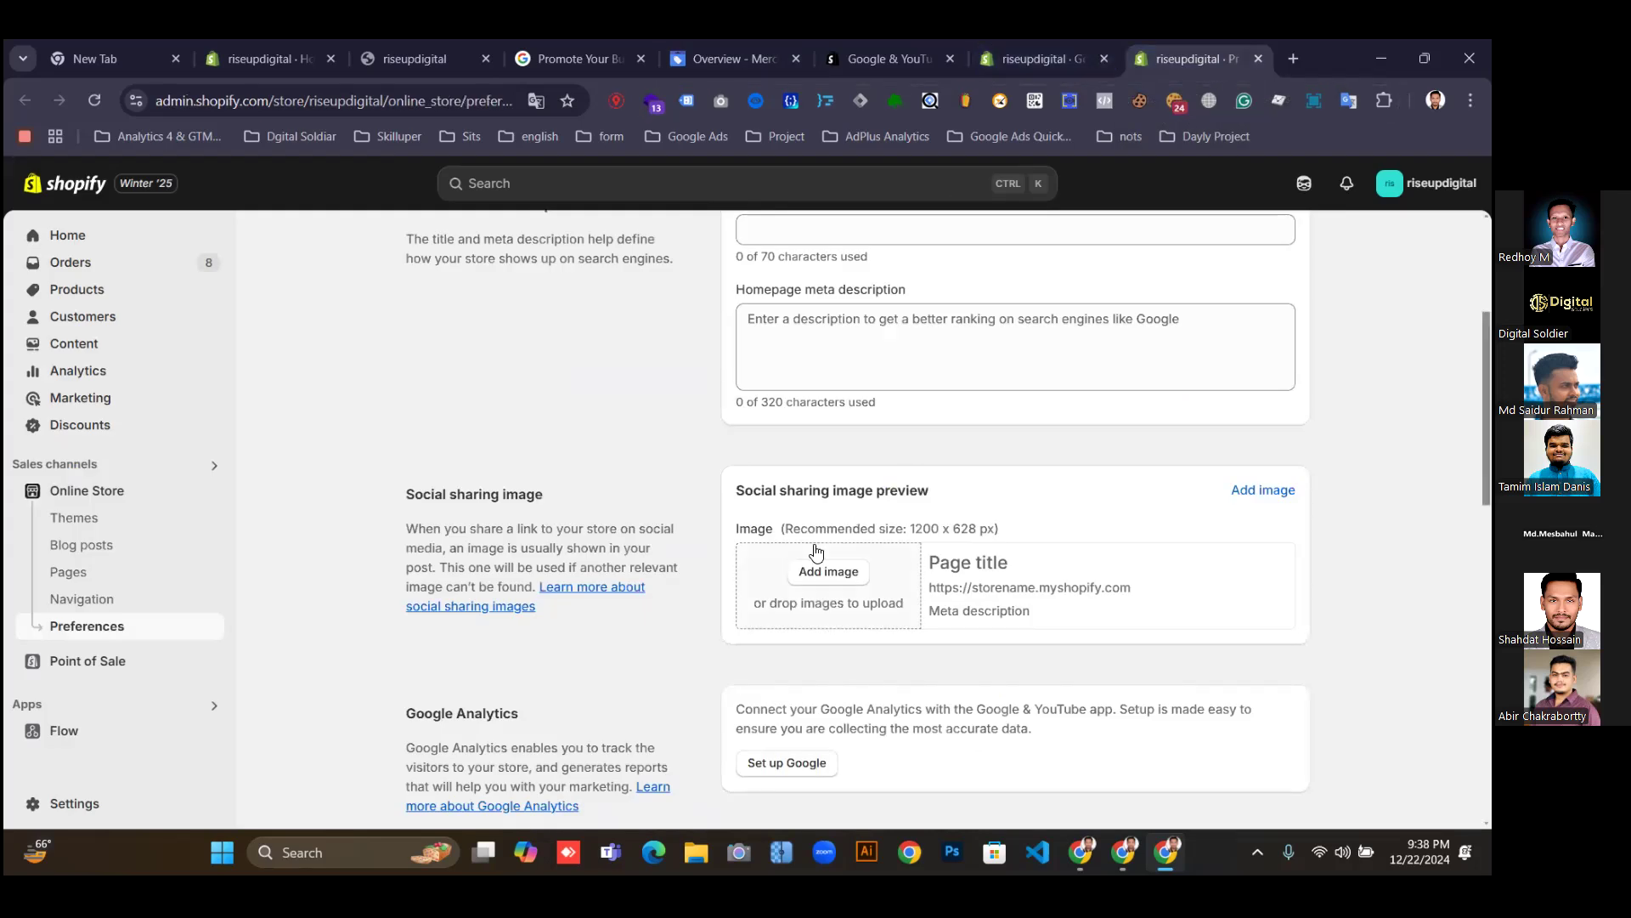
{"action": "scroll", "coordinate": [836, 561], "scroll_direction": "down", "scroll_amount": 1}
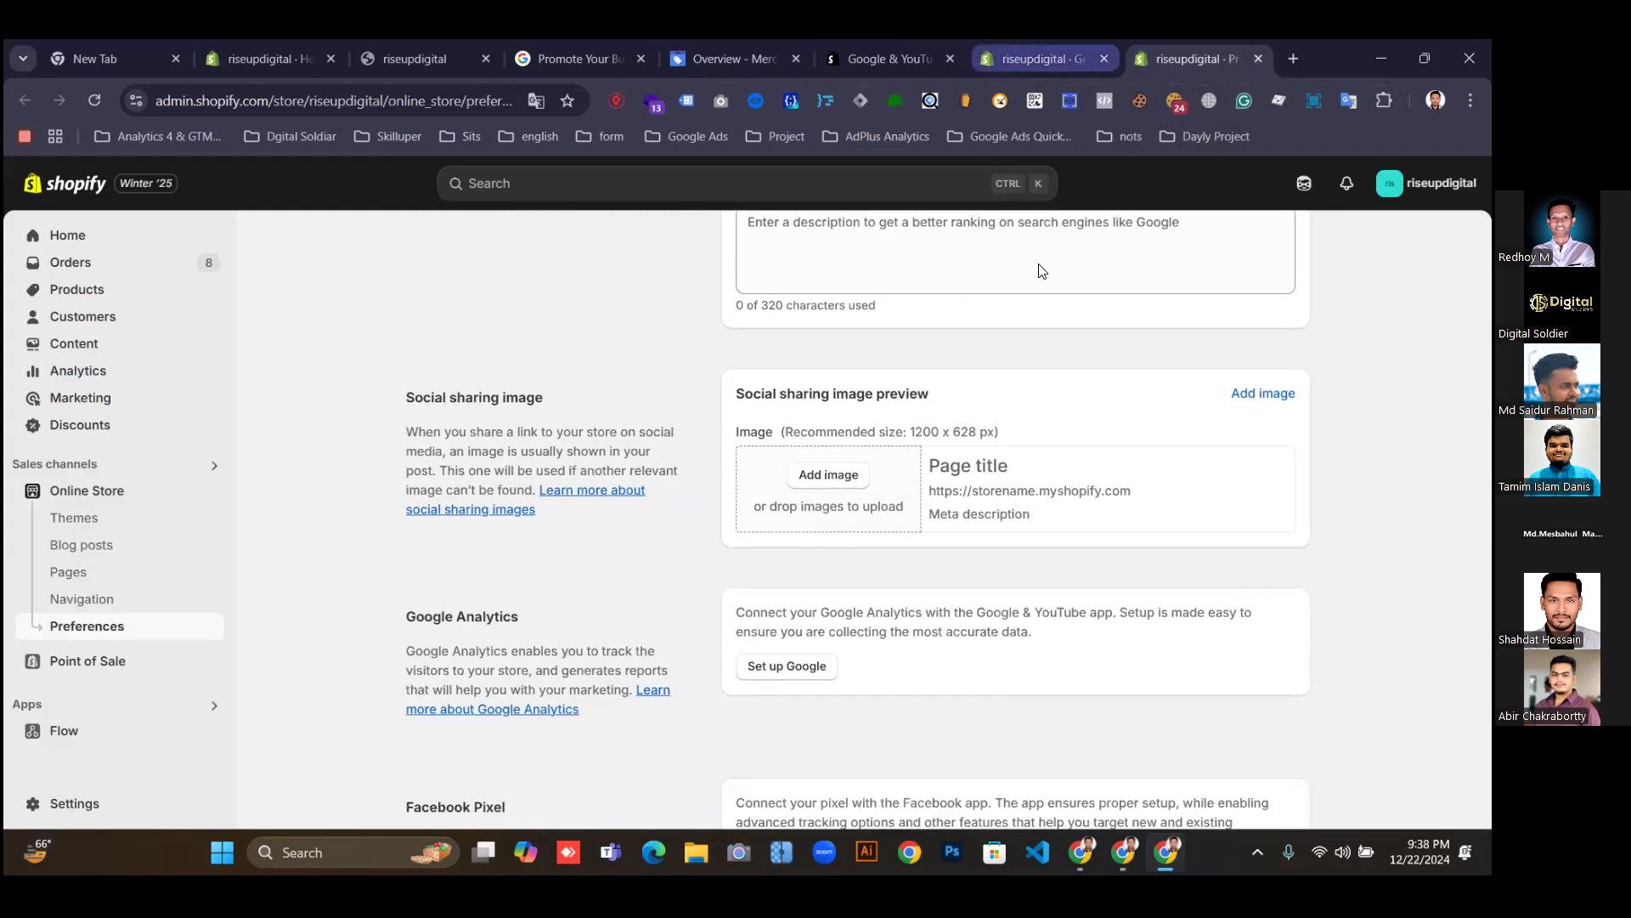
{"action": "left_click", "coordinate": [1016, 51]}
Reload the Google & YouTube setup checklist and review its remaining store requirements.
{"action": "scroll", "coordinate": [878, 572], "scroll_direction": "down", "scroll_amount": 3}
{"action": "scroll", "coordinate": [878, 571], "scroll_direction": "down", "scroll_amount": 3}
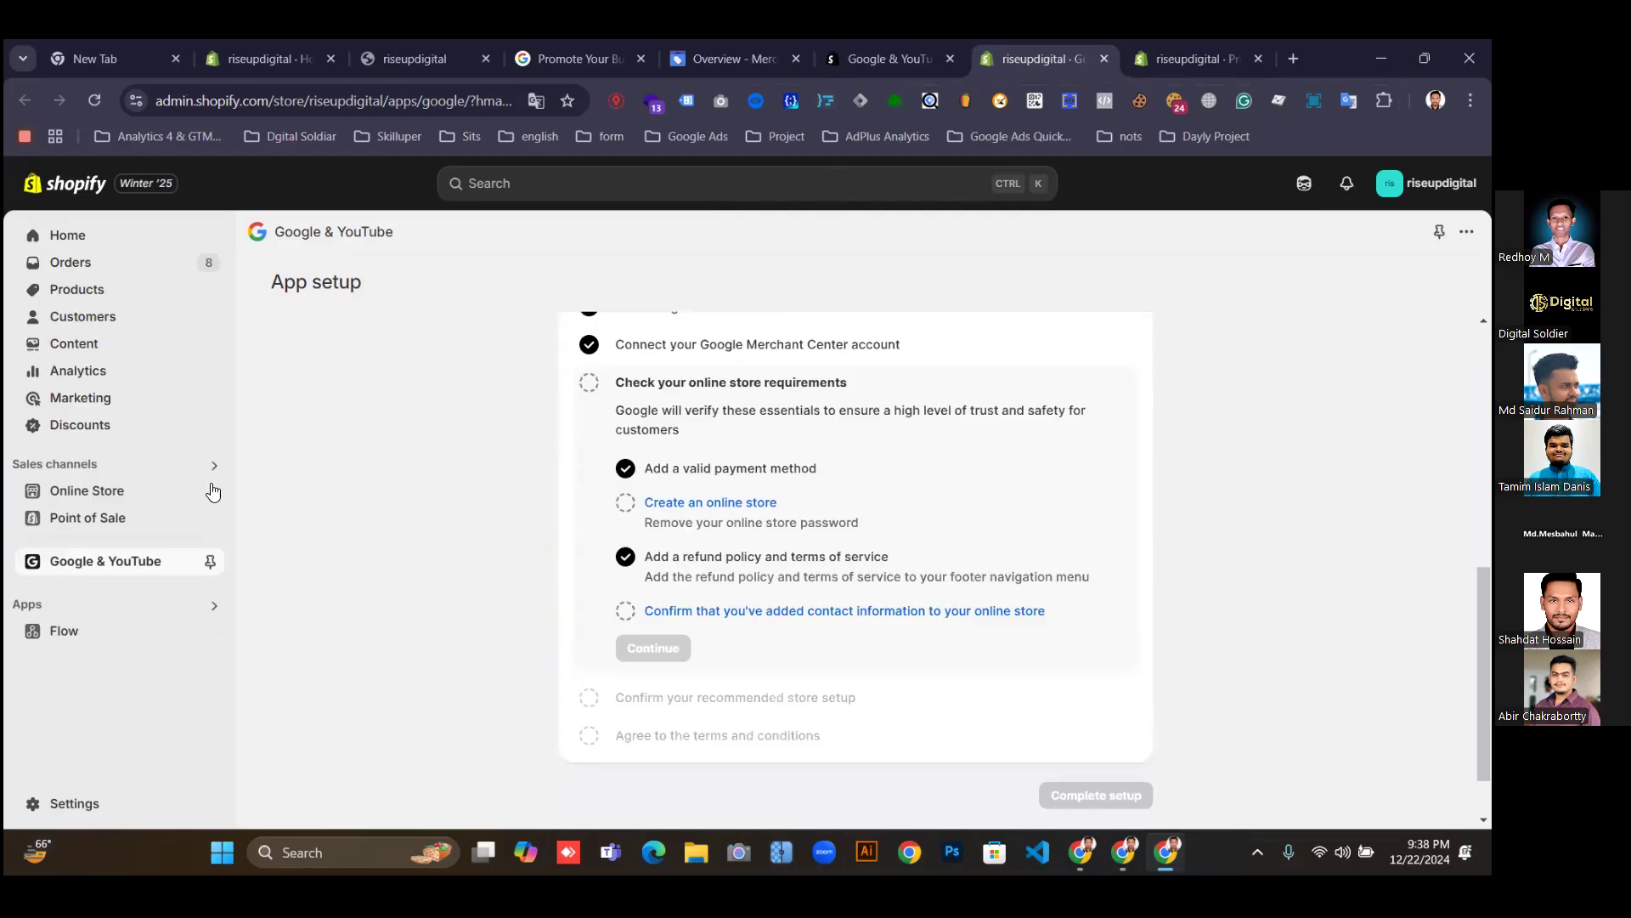
{"action": "left_click", "coordinate": [110, 568]}
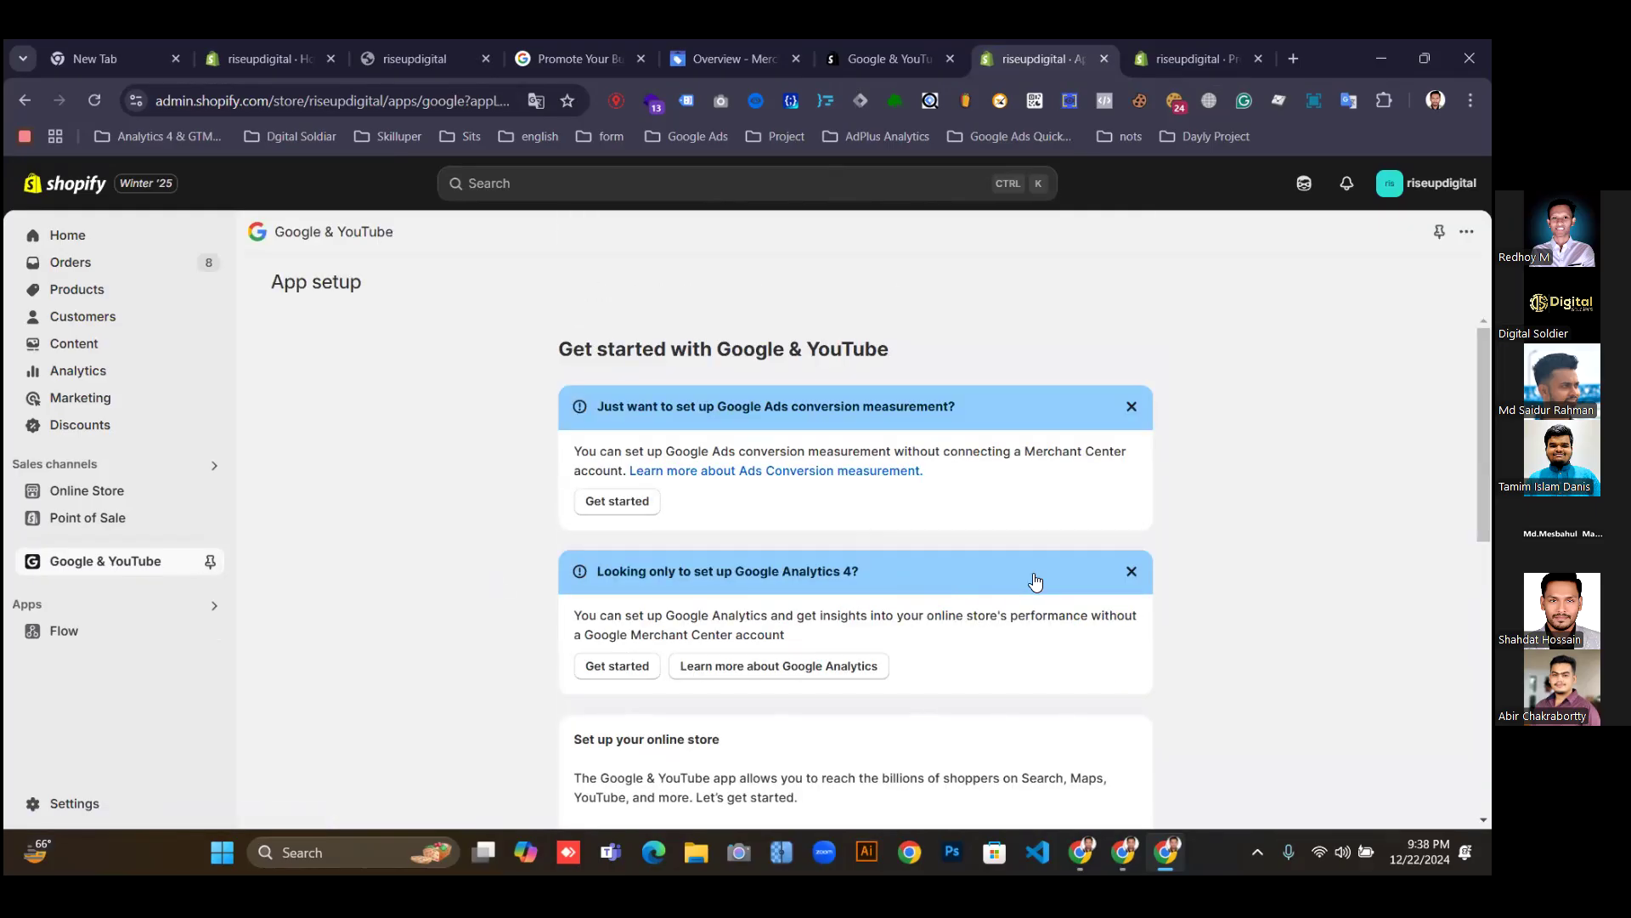
{"action": "scroll", "coordinate": [1035, 581], "scroll_direction": "down", "scroll_amount": 5}
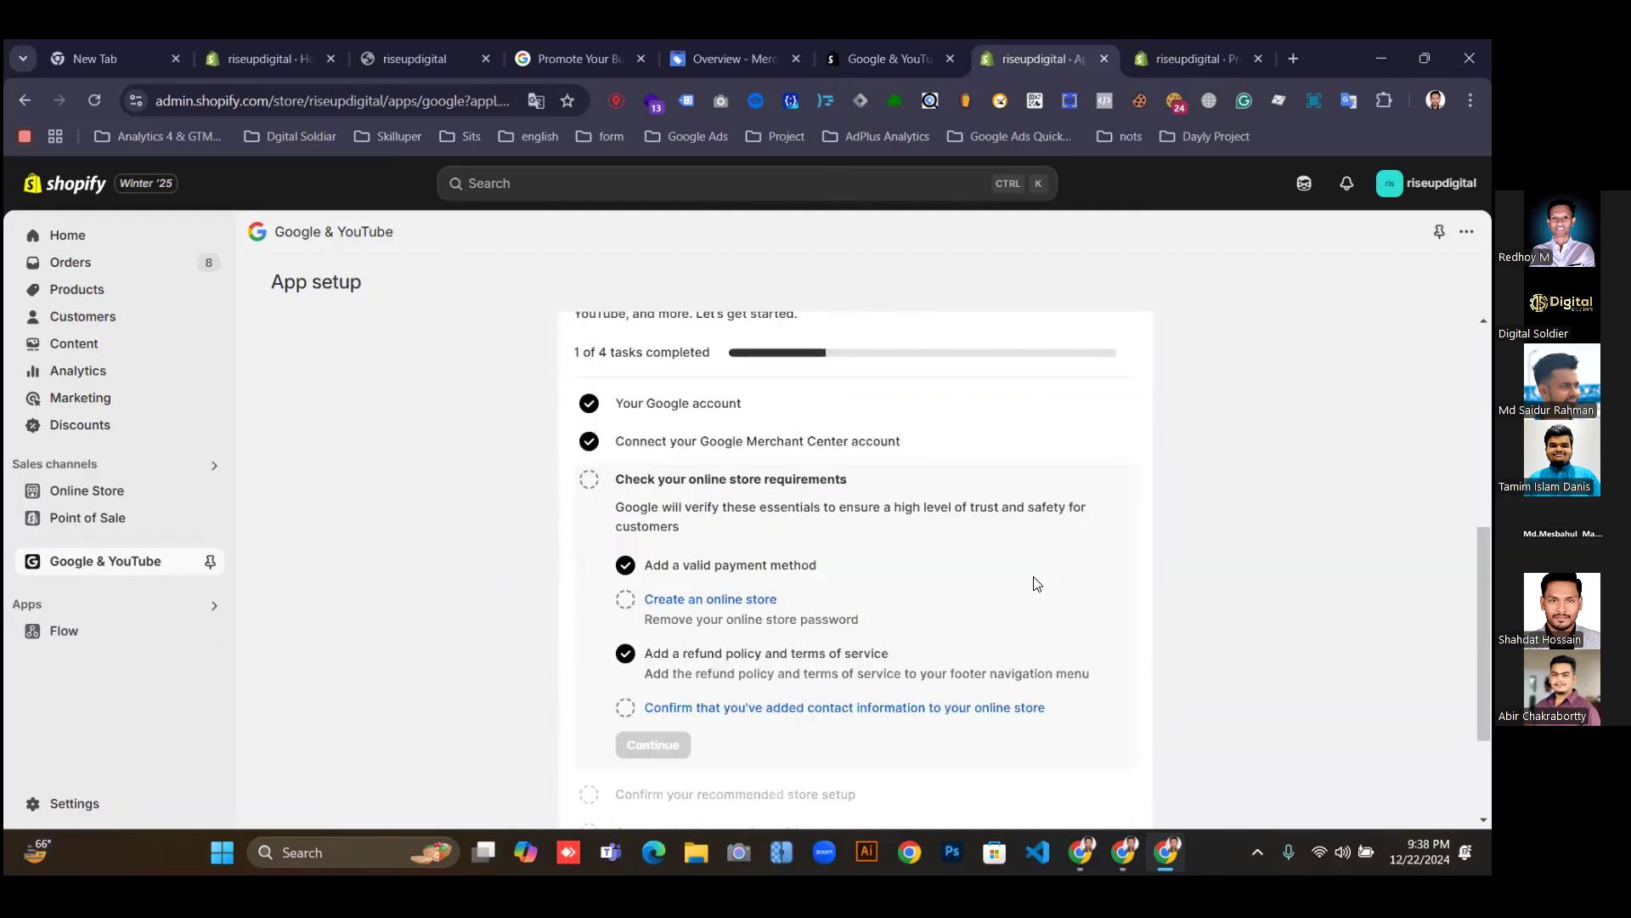
{"action": "scroll", "coordinate": [1036, 583], "scroll_direction": "down", "scroll_amount": 2}
{"action": "scroll", "coordinate": [1036, 583], "scroll_direction": "up", "scroll_amount": 1}
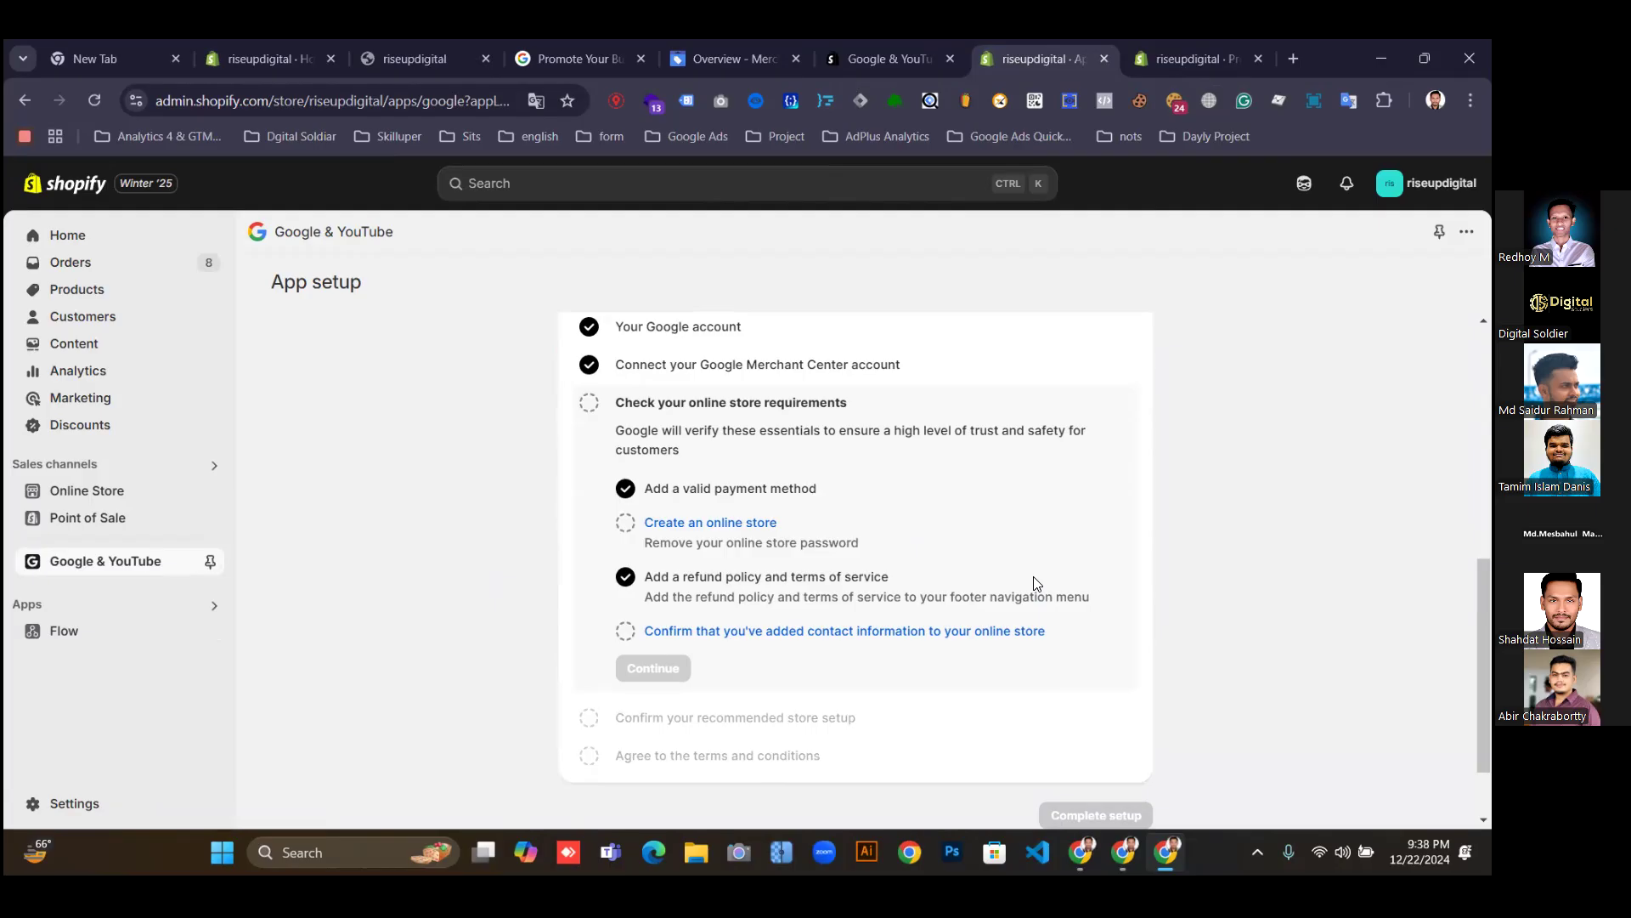
{"action": "scroll", "coordinate": [1036, 583], "scroll_direction": "up", "scroll_amount": 1}
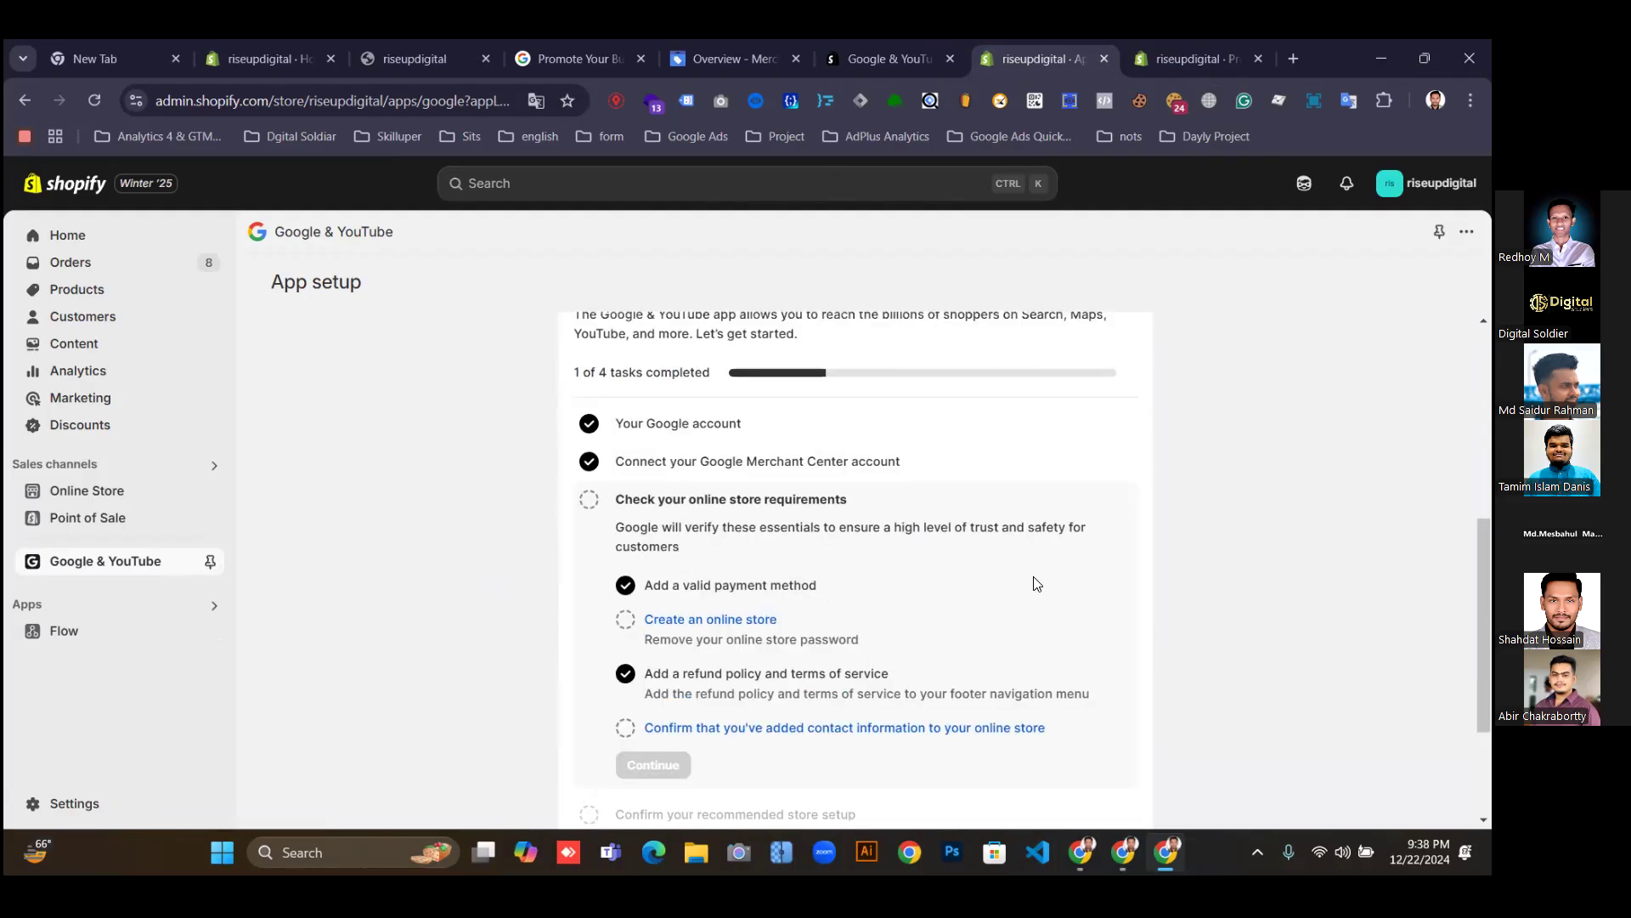
{"action": "left_click", "coordinate": [710, 44]}
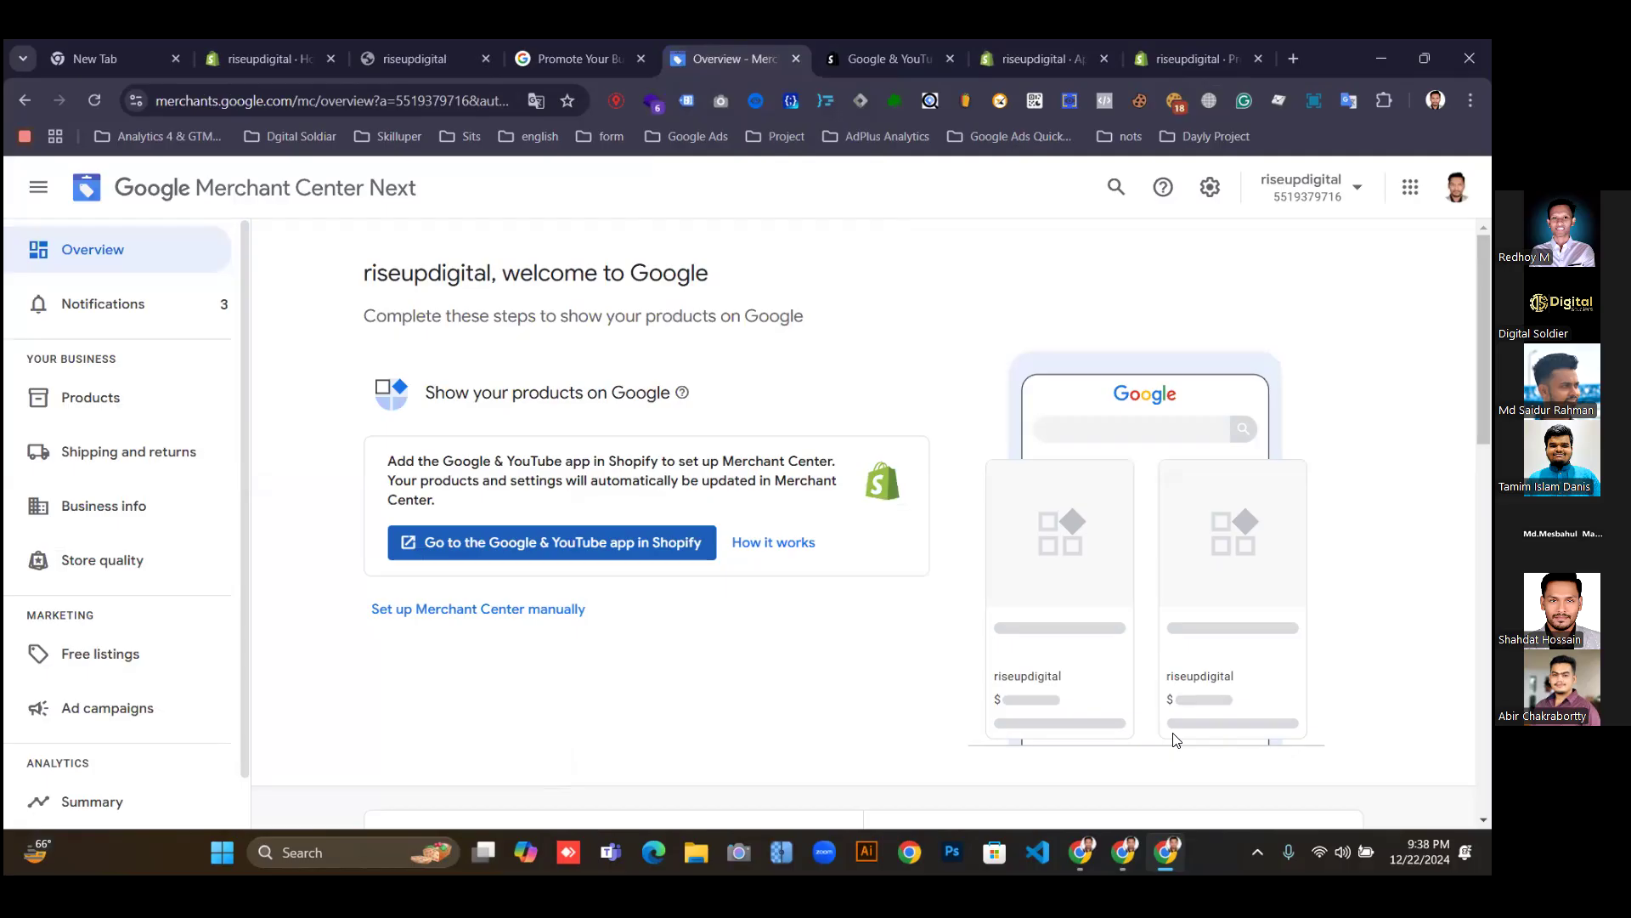
Open Business info and fill address line 1 from the first saved Chrome address.
{"action": "scroll", "coordinate": [953, 811], "scroll_direction": "down", "scroll_amount": 3}
{"action": "scroll", "coordinate": [953, 811], "scroll_direction": "up", "scroll_amount": 2}
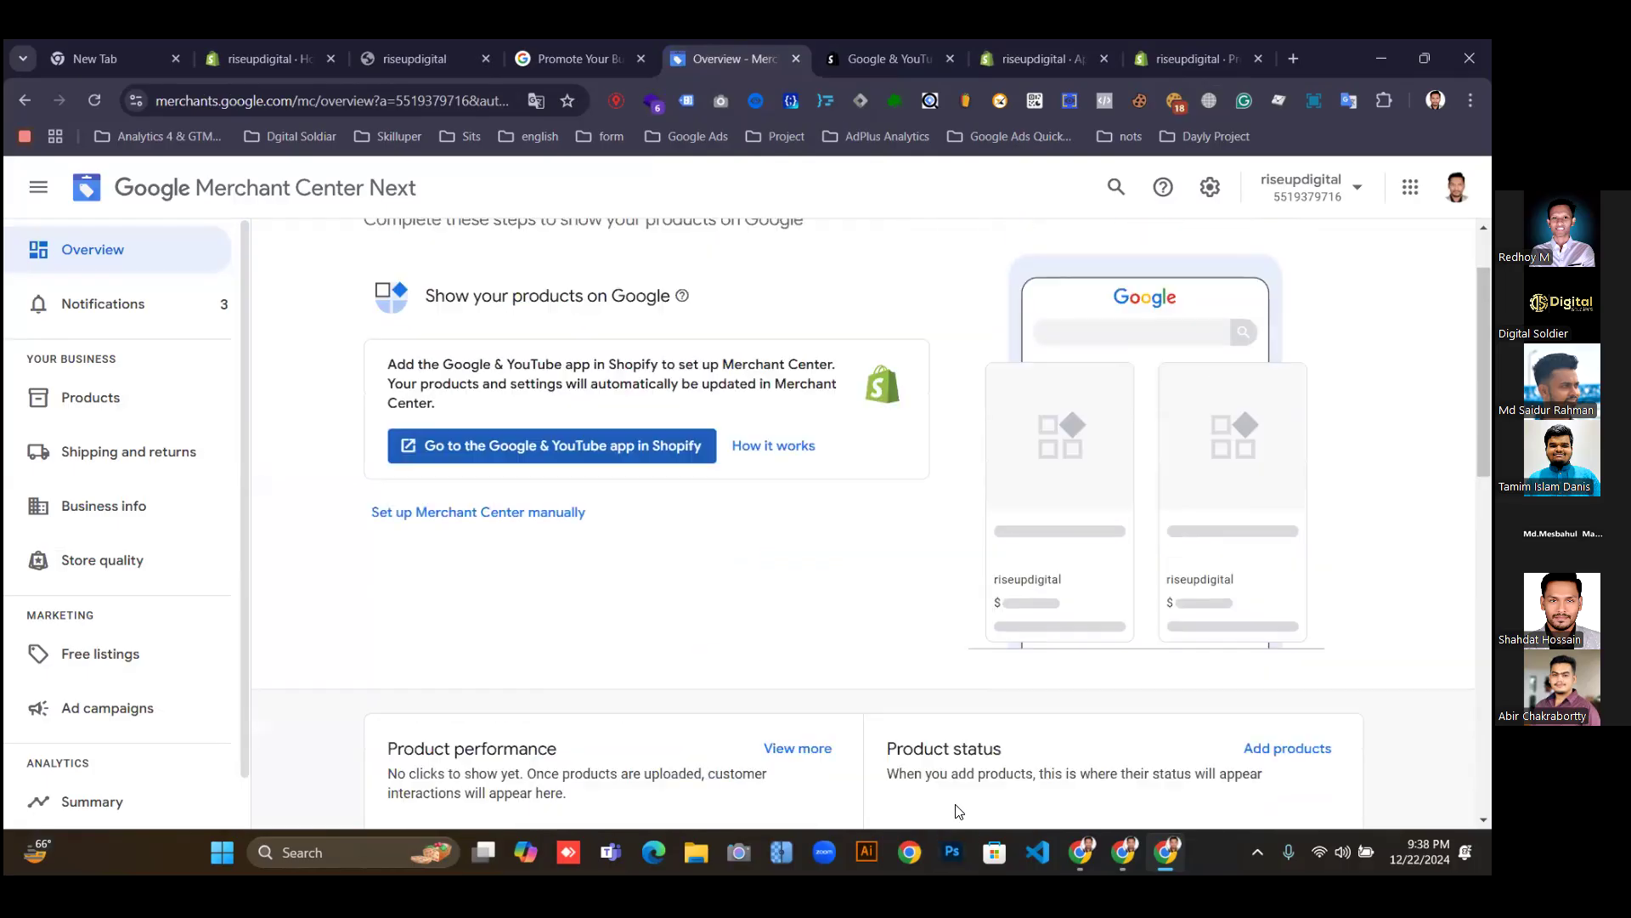
{"action": "left_click", "coordinate": [85, 508]}
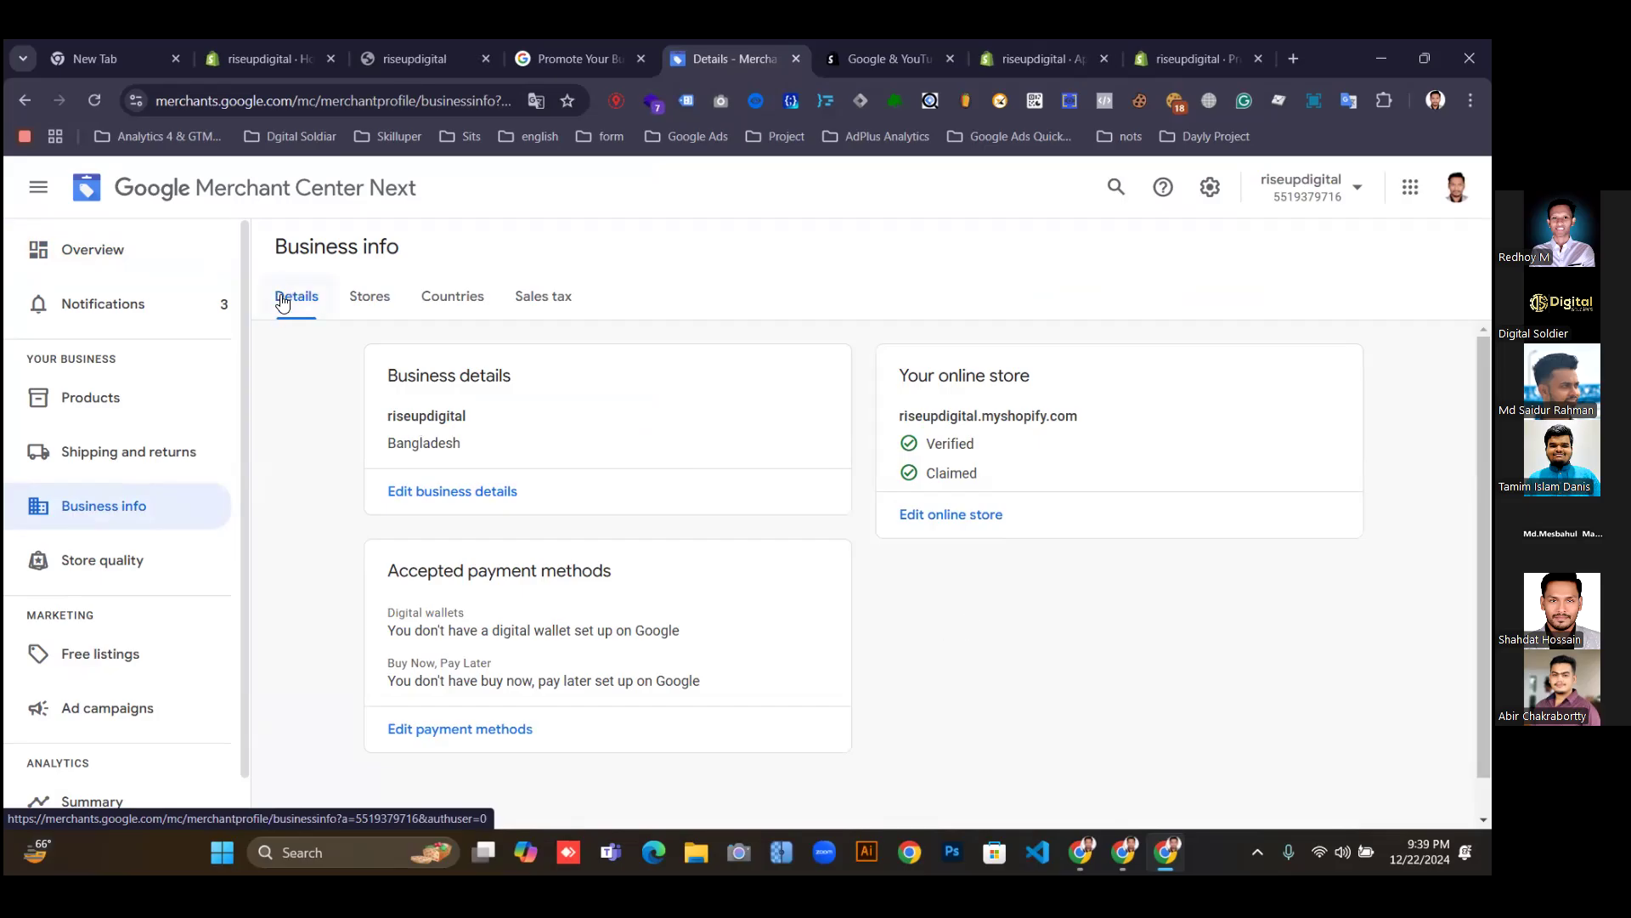
{"action": "left_click", "coordinate": [426, 504]}
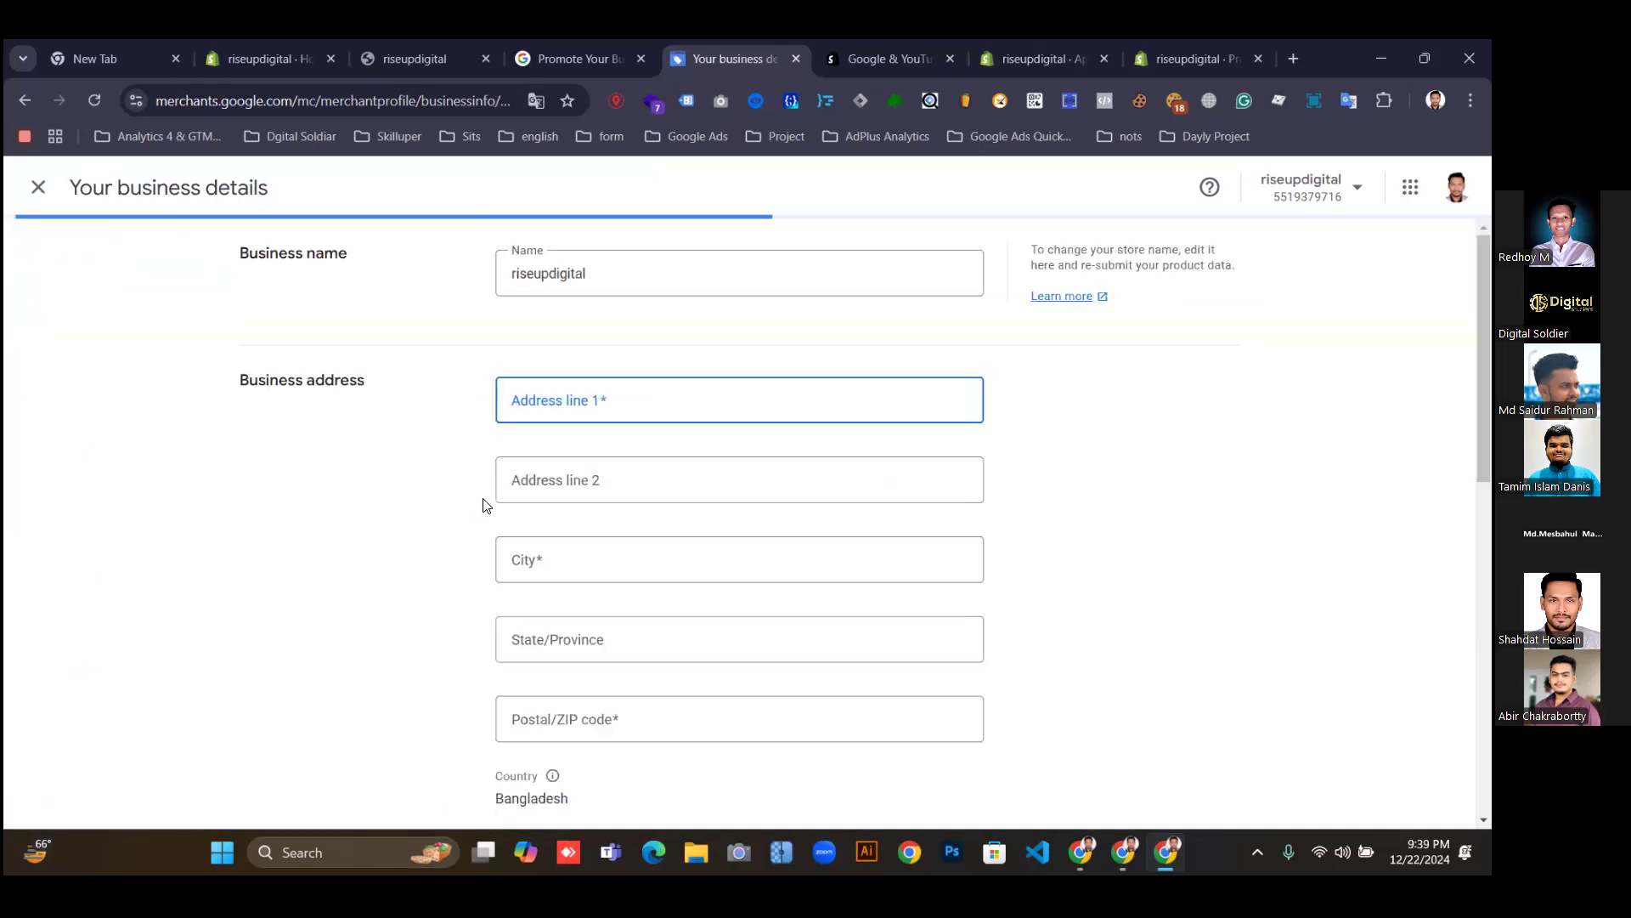
{"action": "left_click", "coordinate": [564, 400]}
{"action": "left_click", "coordinate": [694, 447]}
Return to Shopify's Google & YouTube app setup on the Preferences tab.
{"action": "scroll", "coordinate": [1001, 601], "scroll_direction": "down", "scroll_amount": 1}
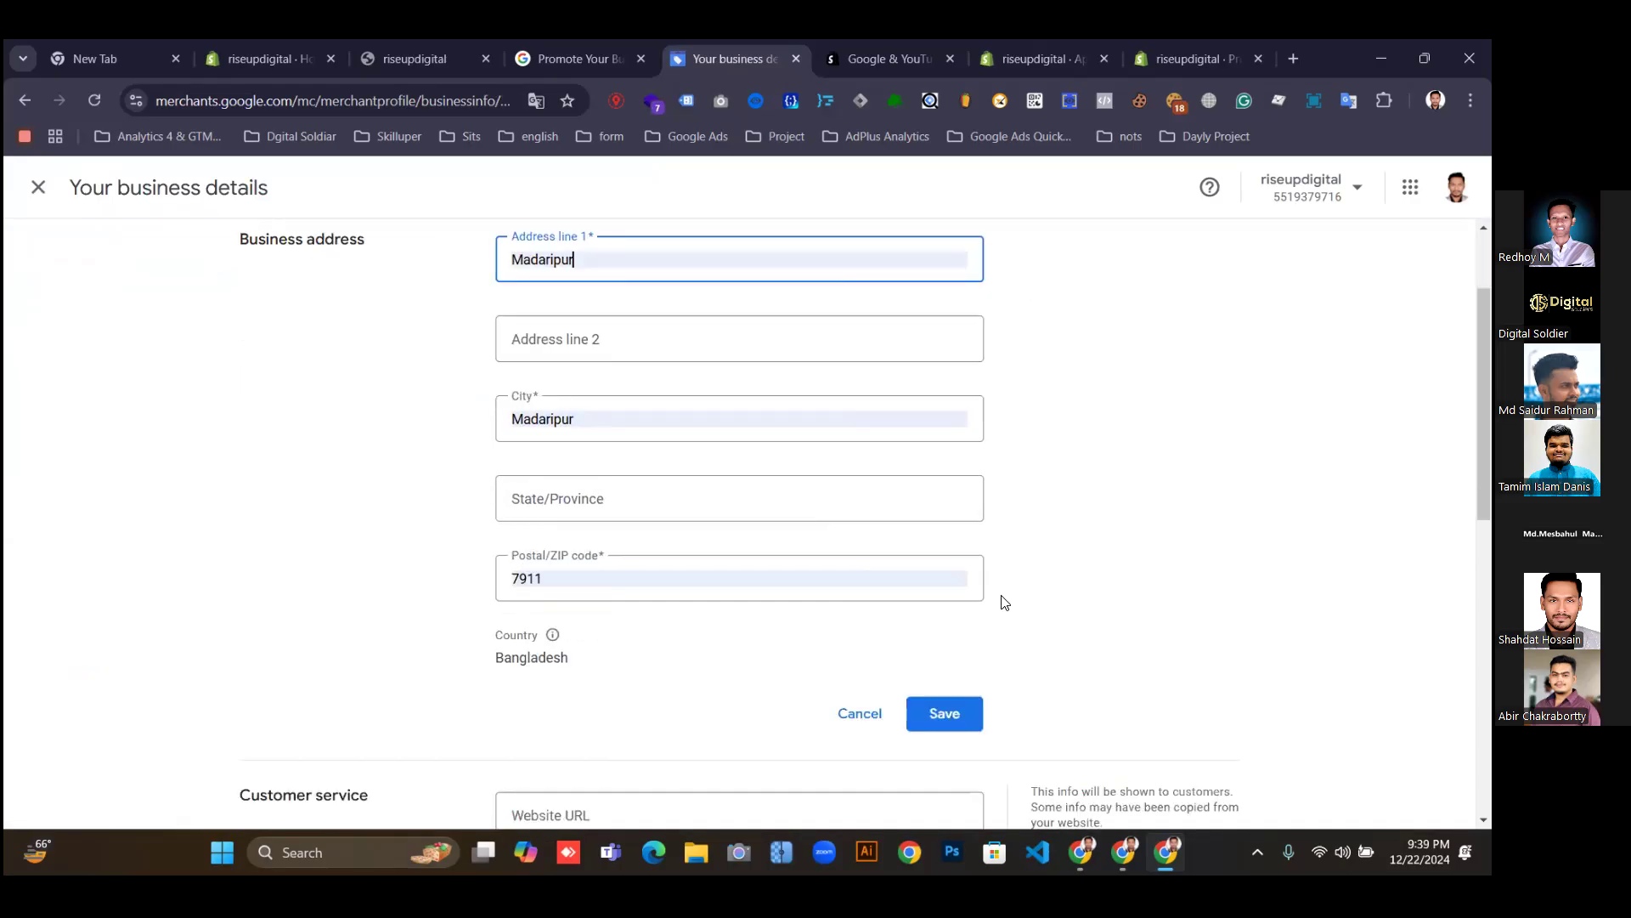
{"action": "scroll", "coordinate": [757, 521], "scroll_direction": "down", "scroll_amount": 2}
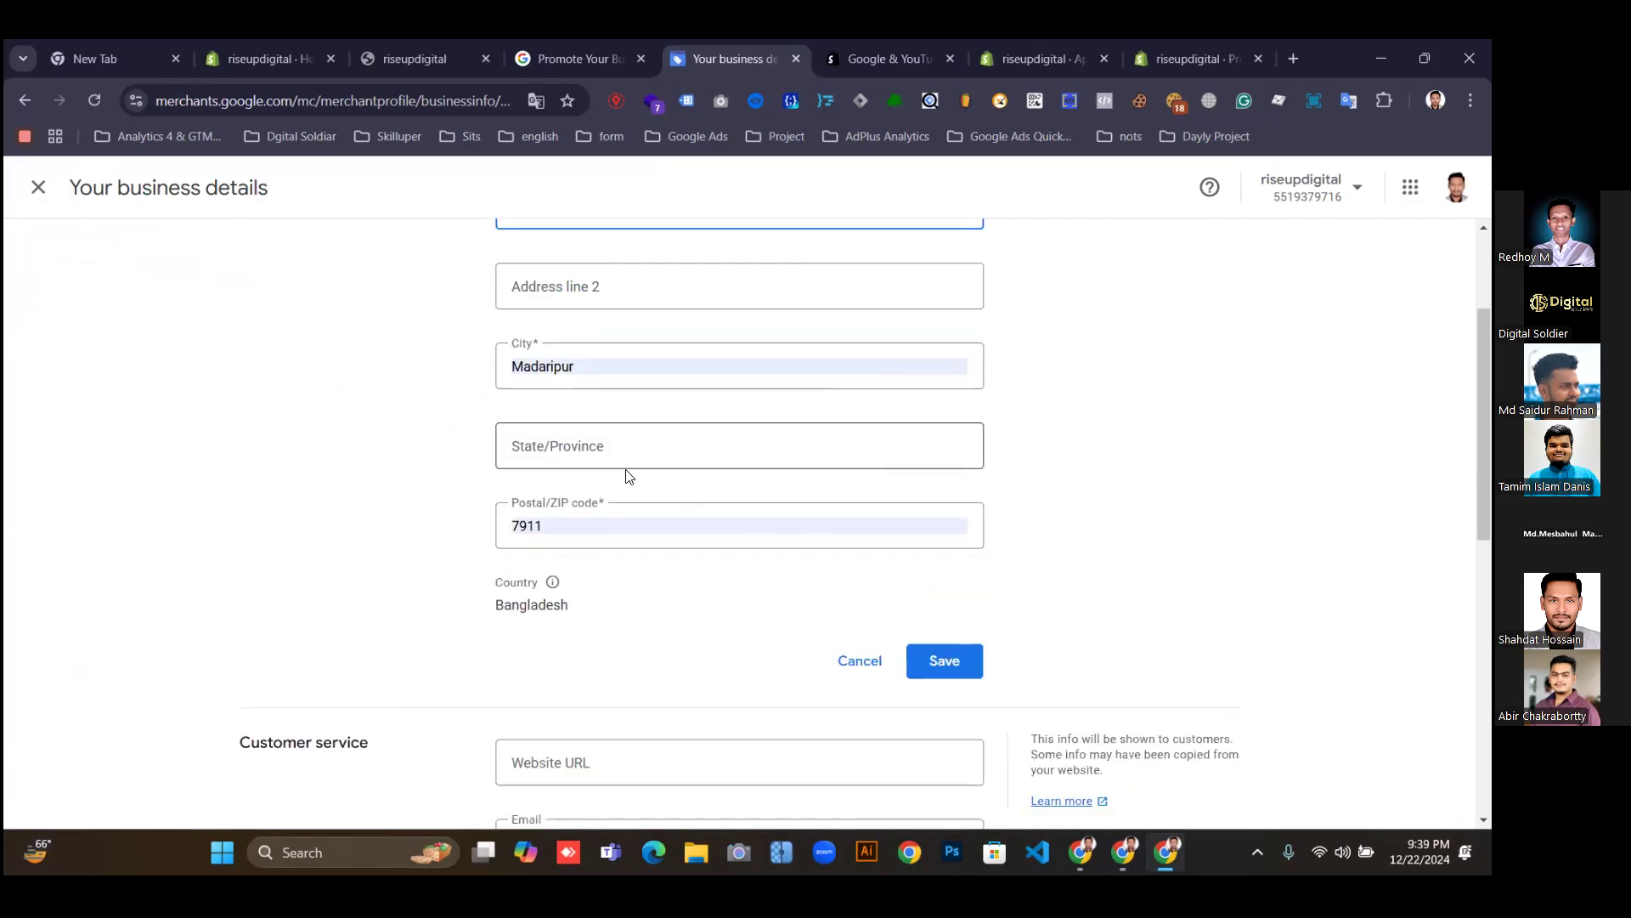
{"action": "scroll", "coordinate": [625, 498], "scroll_direction": "up", "scroll_amount": 3}
{"action": "scroll", "coordinate": [625, 498], "scroll_direction": "down", "scroll_amount": 2}
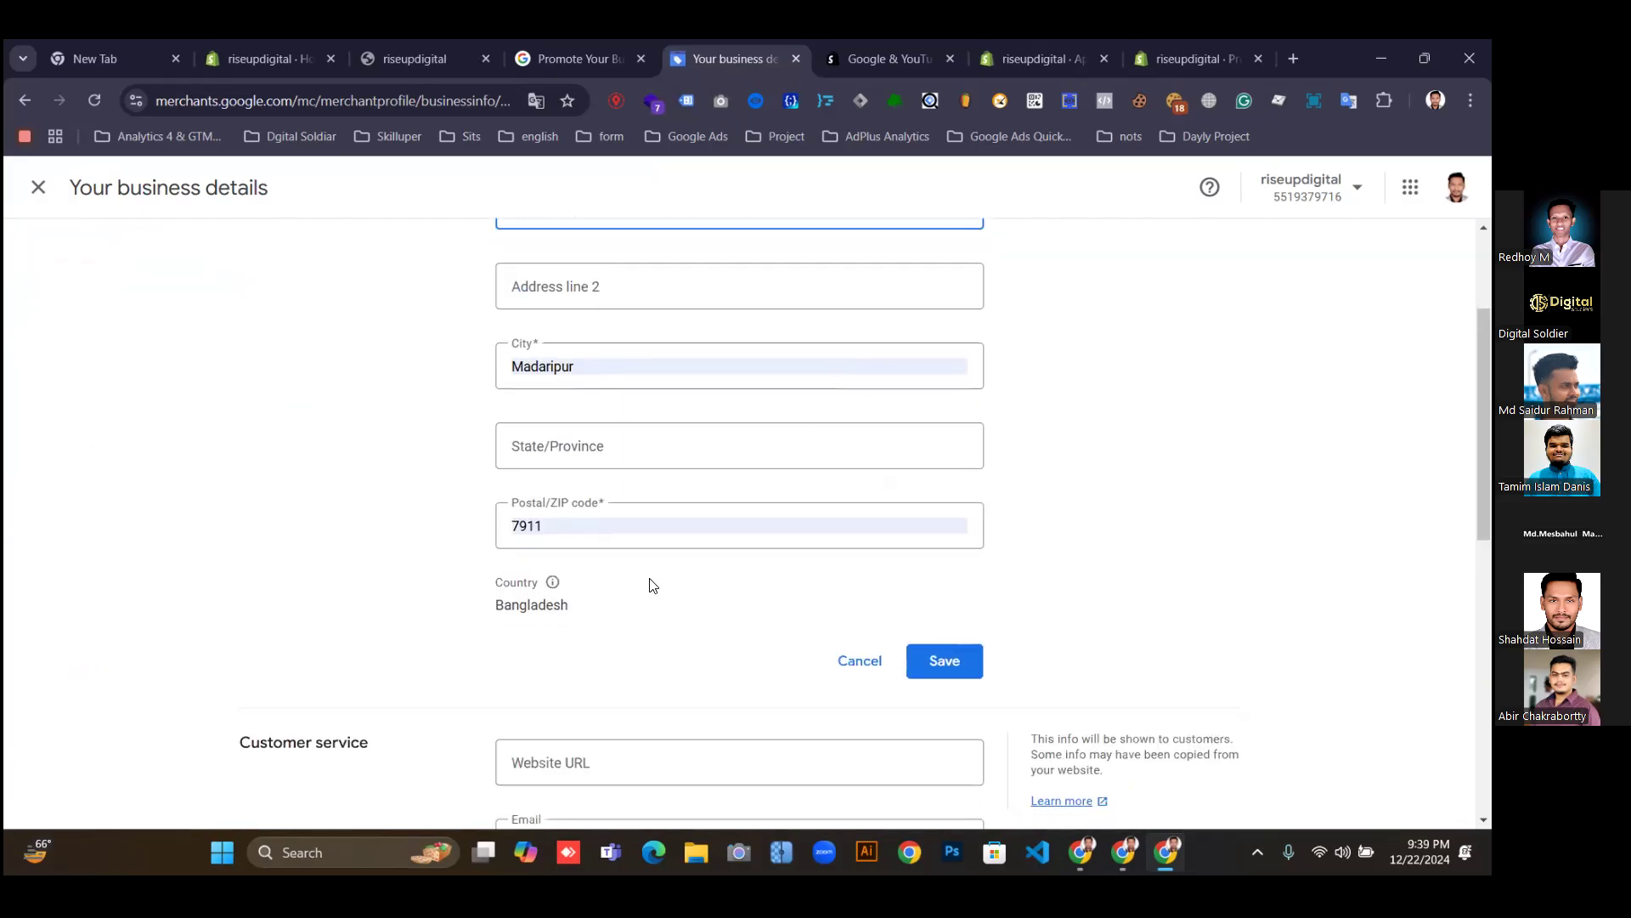
{"action": "scroll", "coordinate": [609, 513], "scroll_direction": "up", "scroll_amount": 2}
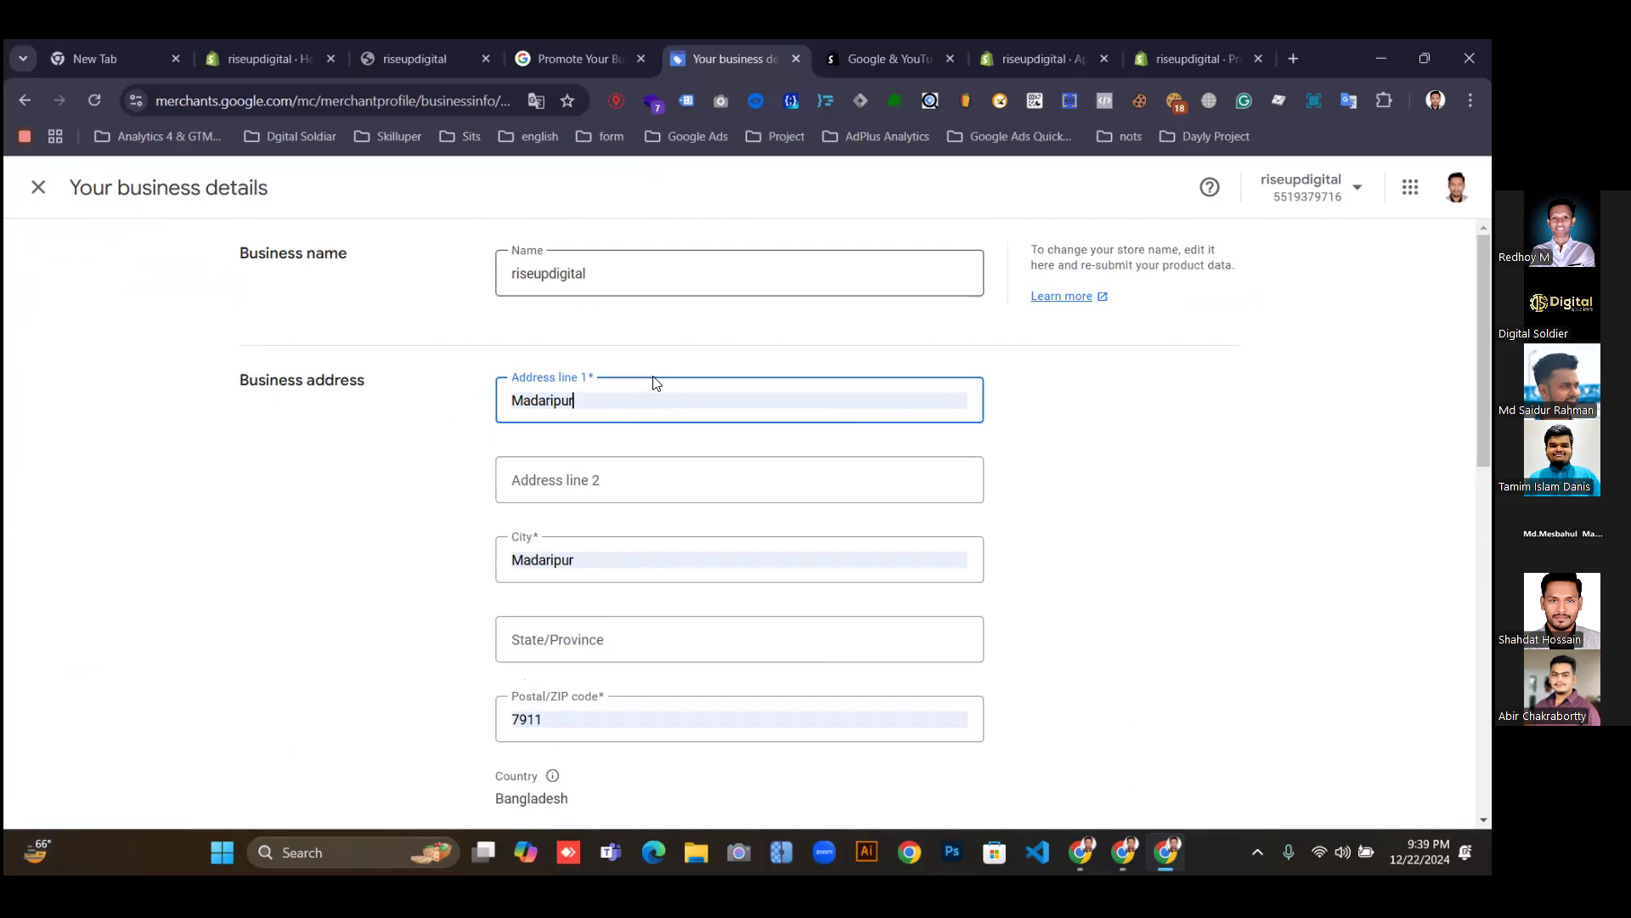
{"action": "left_click", "coordinate": [1156, 50]}
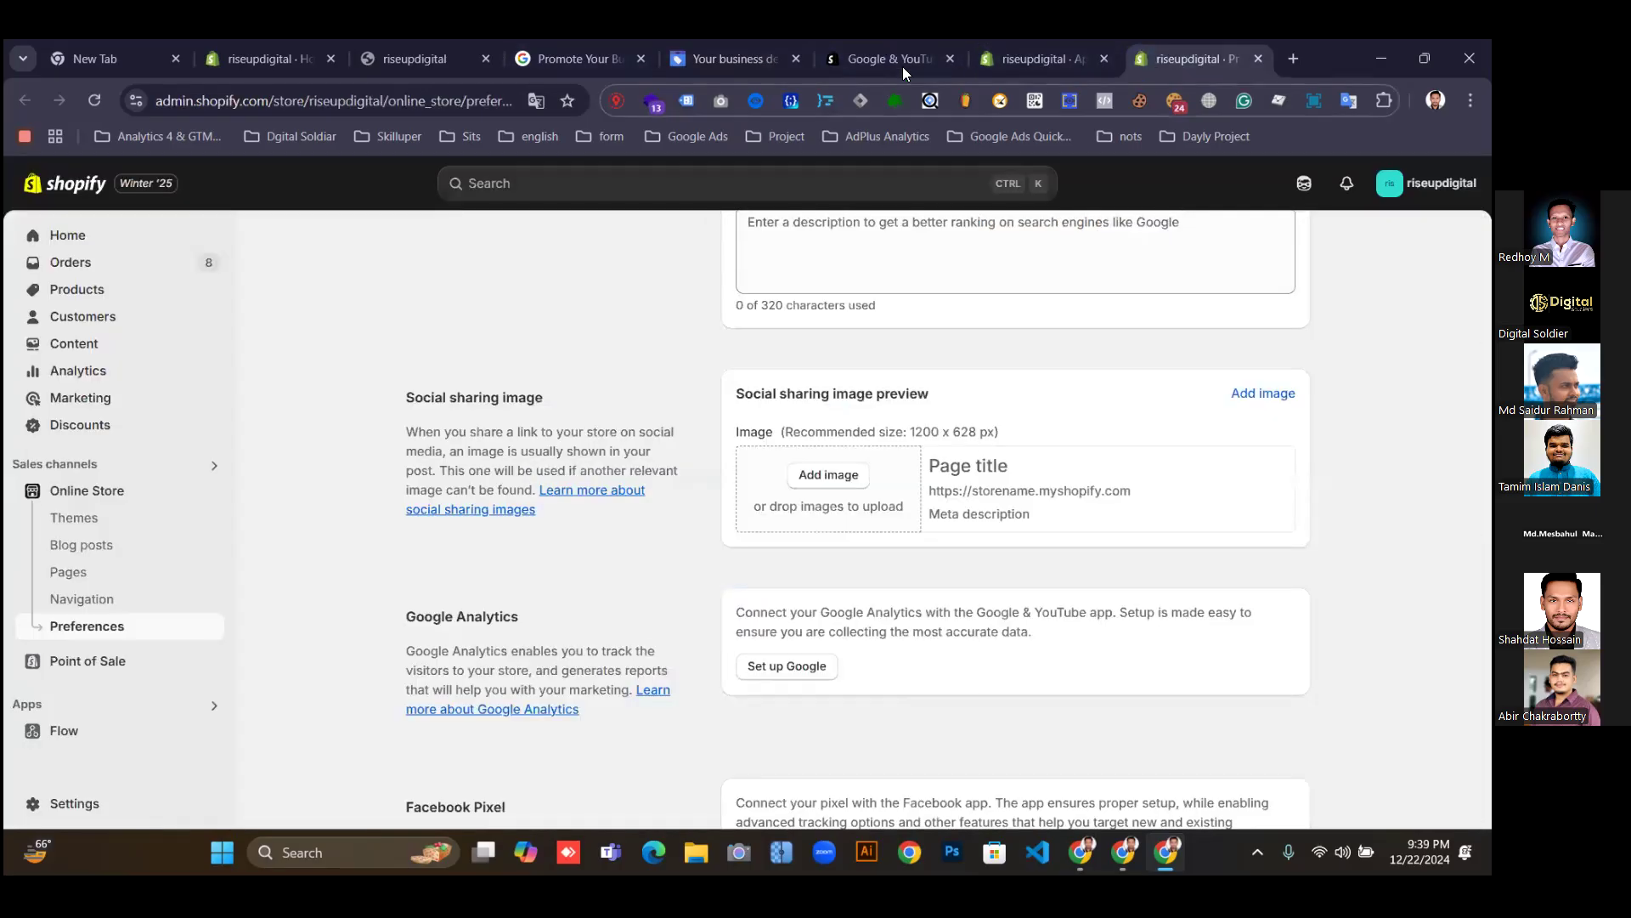
{"action": "left_click", "coordinate": [1030, 51]}
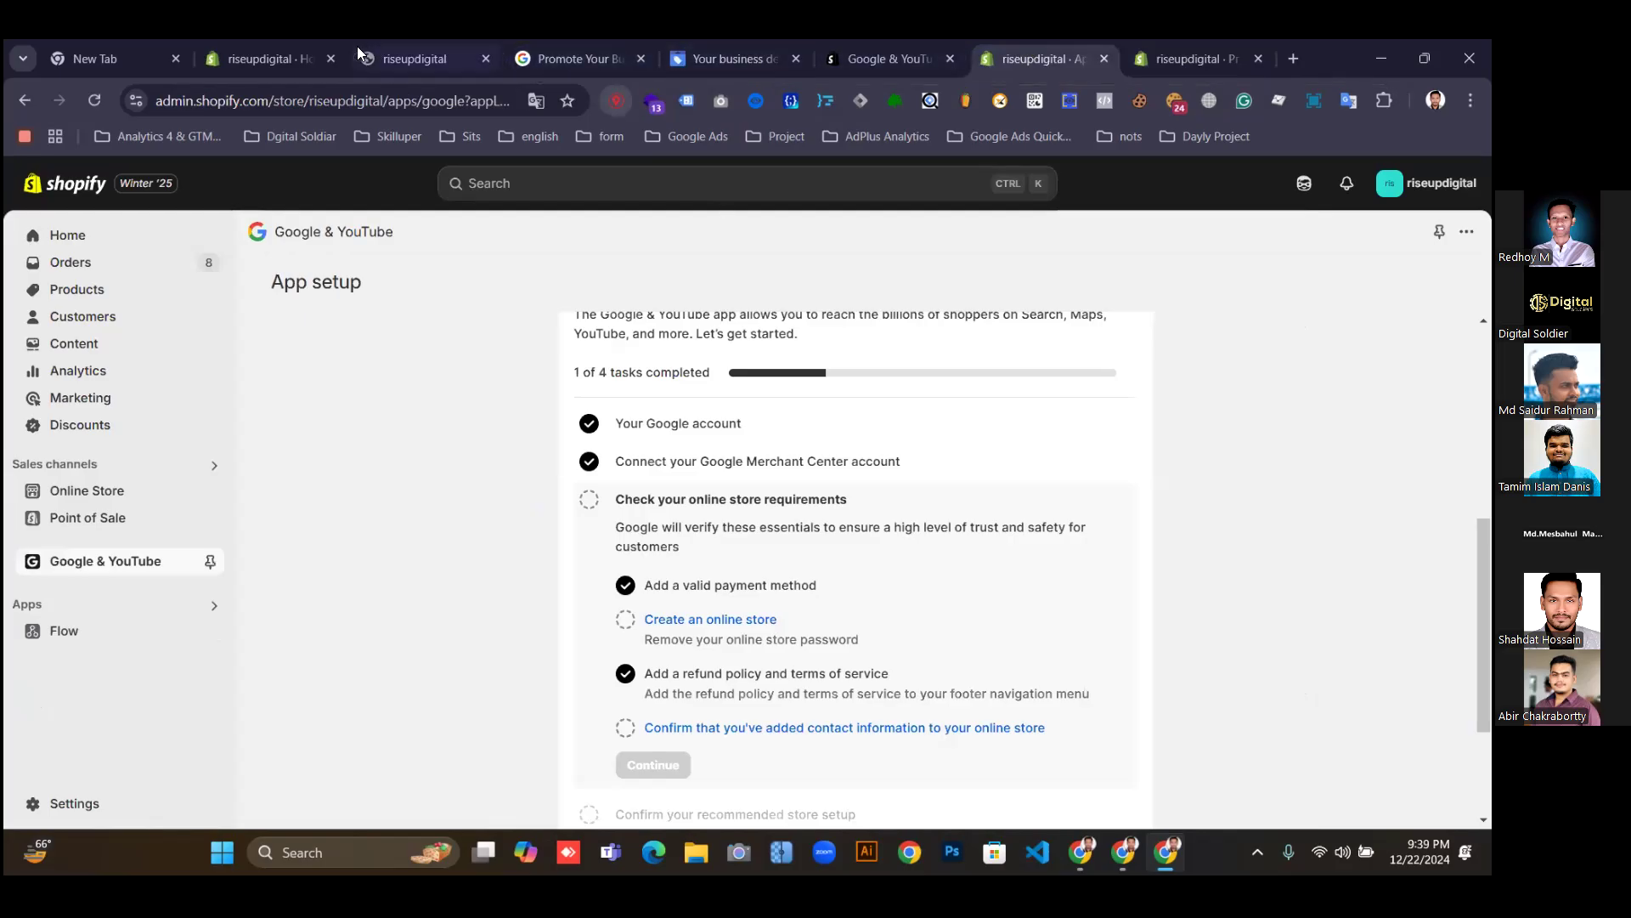
Open the online storefront from Shopify Home in a new tab.
{"action": "left_click", "coordinate": [289, 55]}
{"action": "scroll", "coordinate": [586, 672], "scroll_direction": "down", "scroll_amount": 5}
{"action": "scroll", "coordinate": [292, 564], "scroll_direction": "up", "scroll_amount": 2}
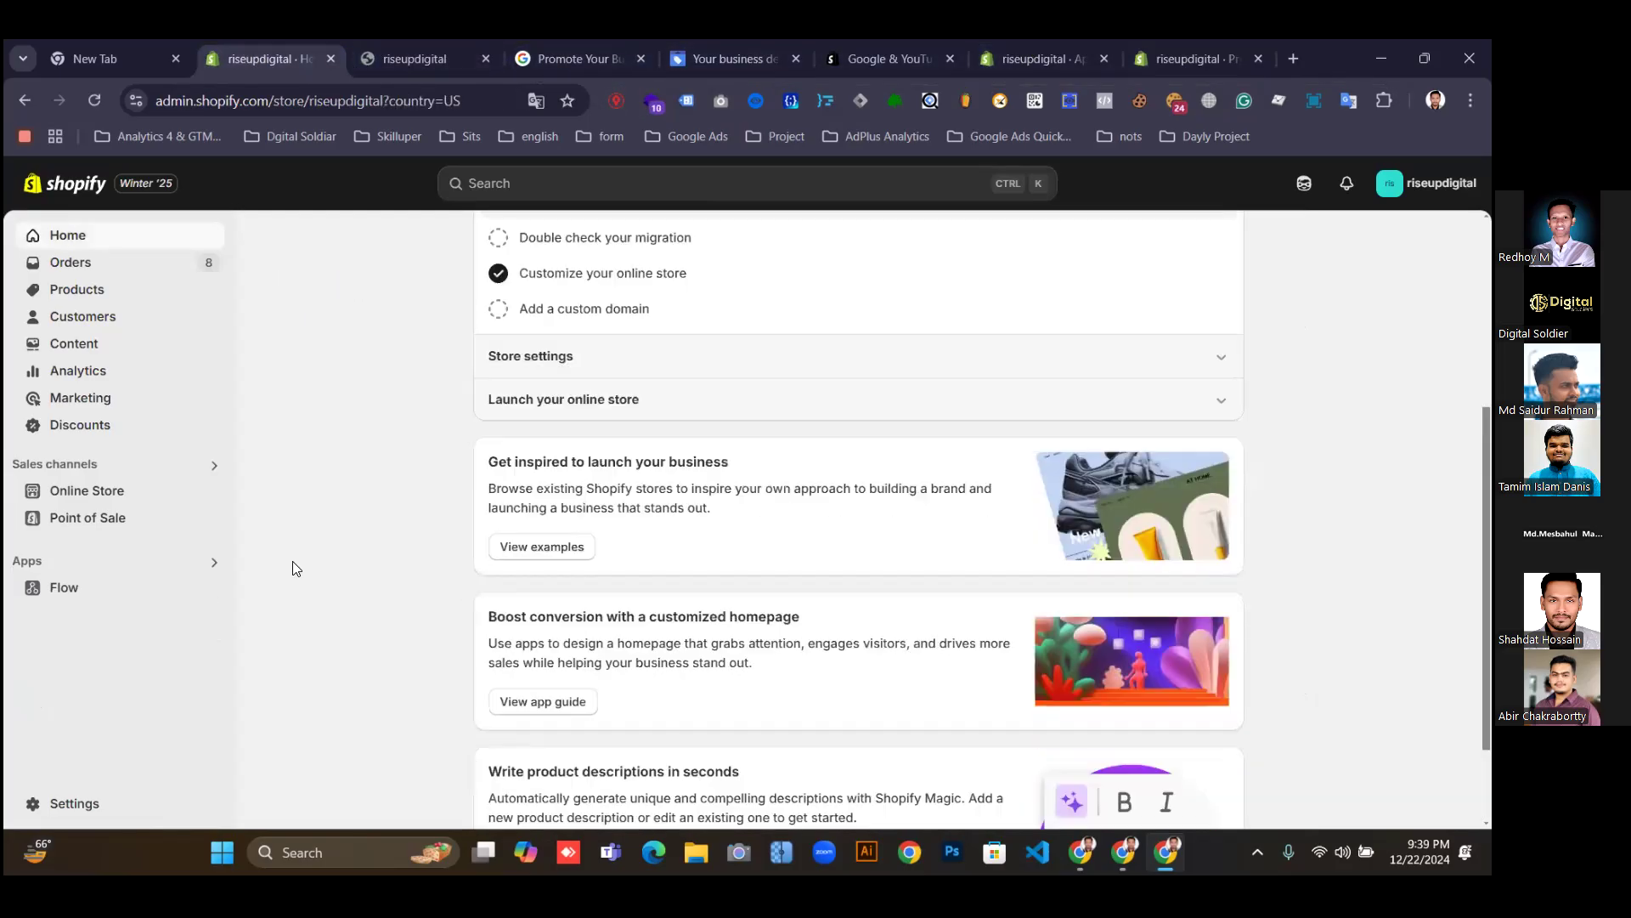
{"action": "right_click", "coordinate": [208, 496]}
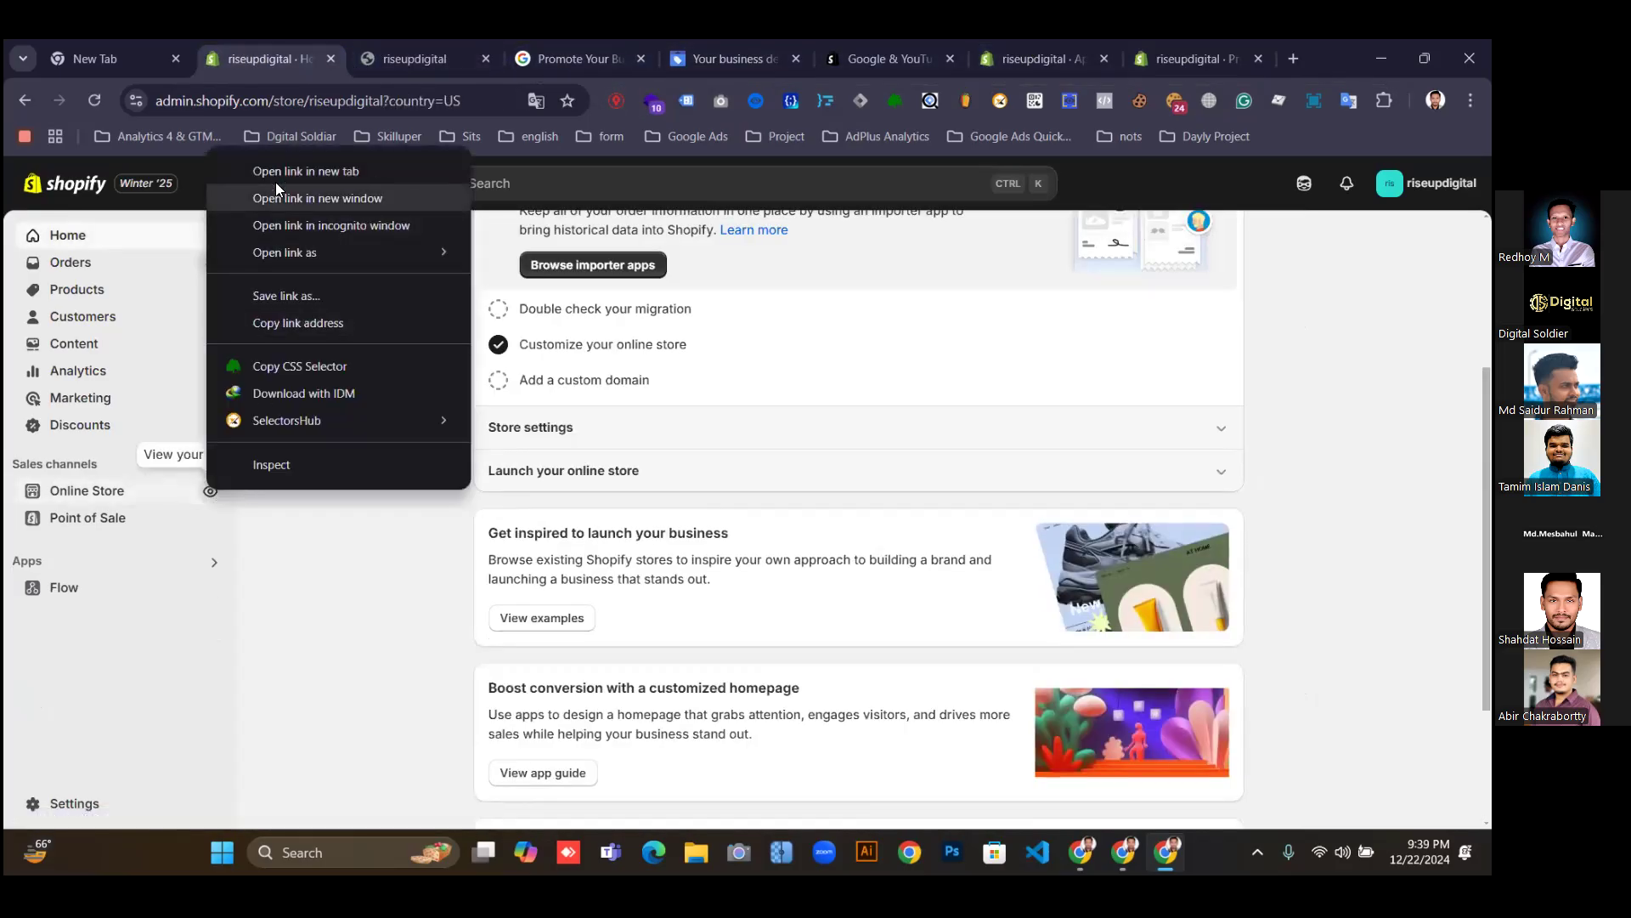
{"action": "left_click", "coordinate": [276, 159]}
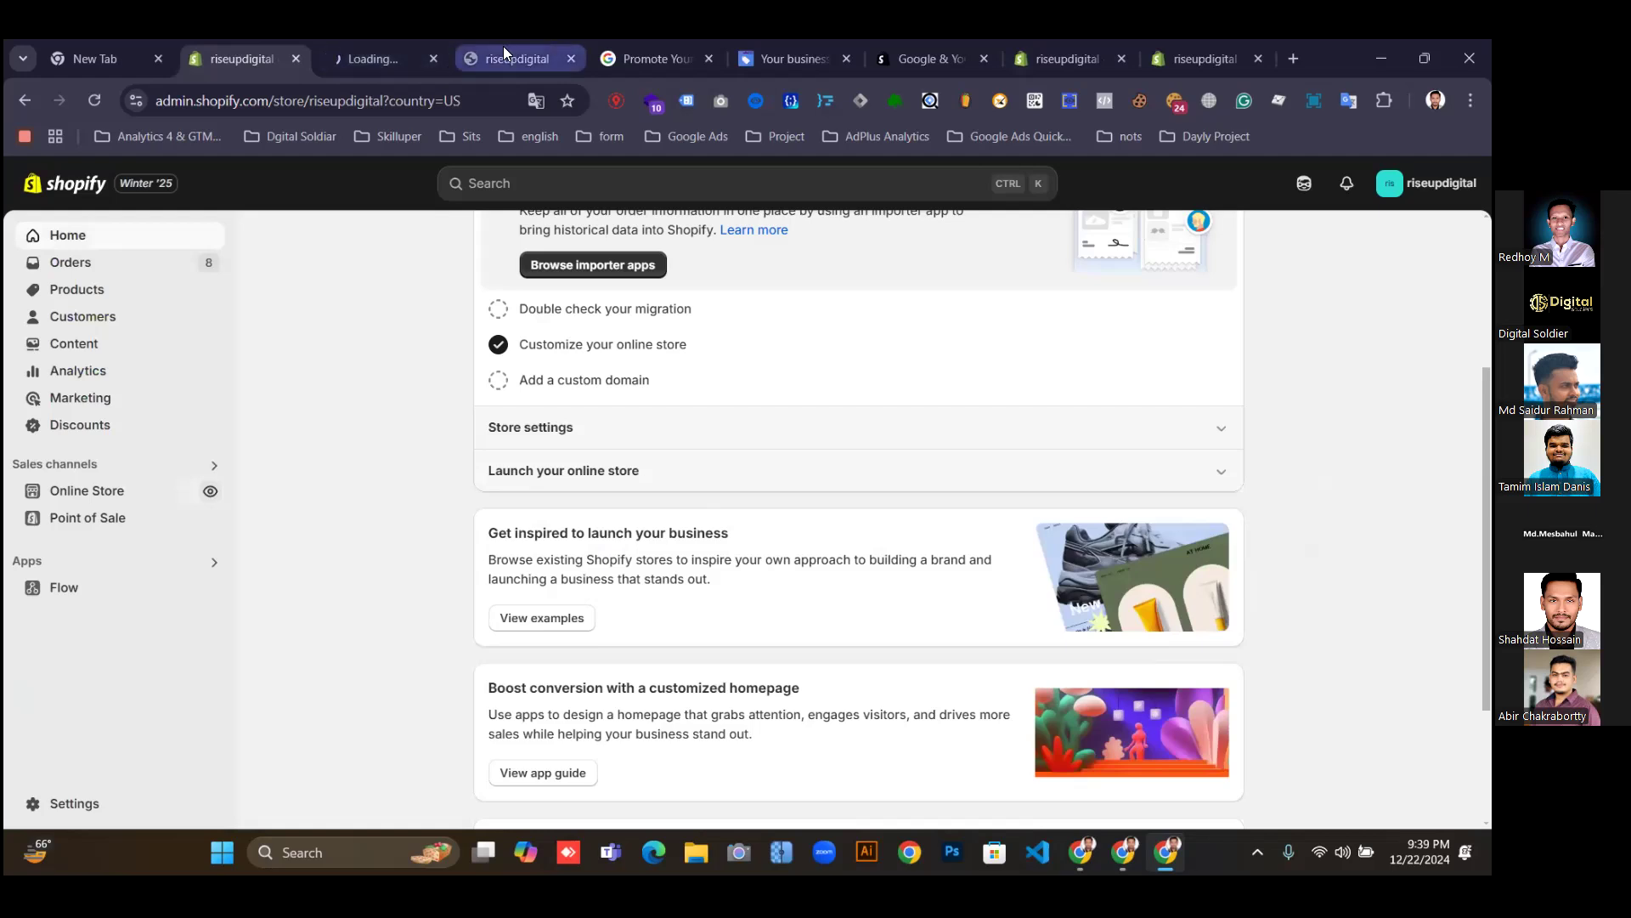
{"action": "left_click", "coordinate": [503, 46]}
{"action": "left_click", "coordinate": [433, 58]}
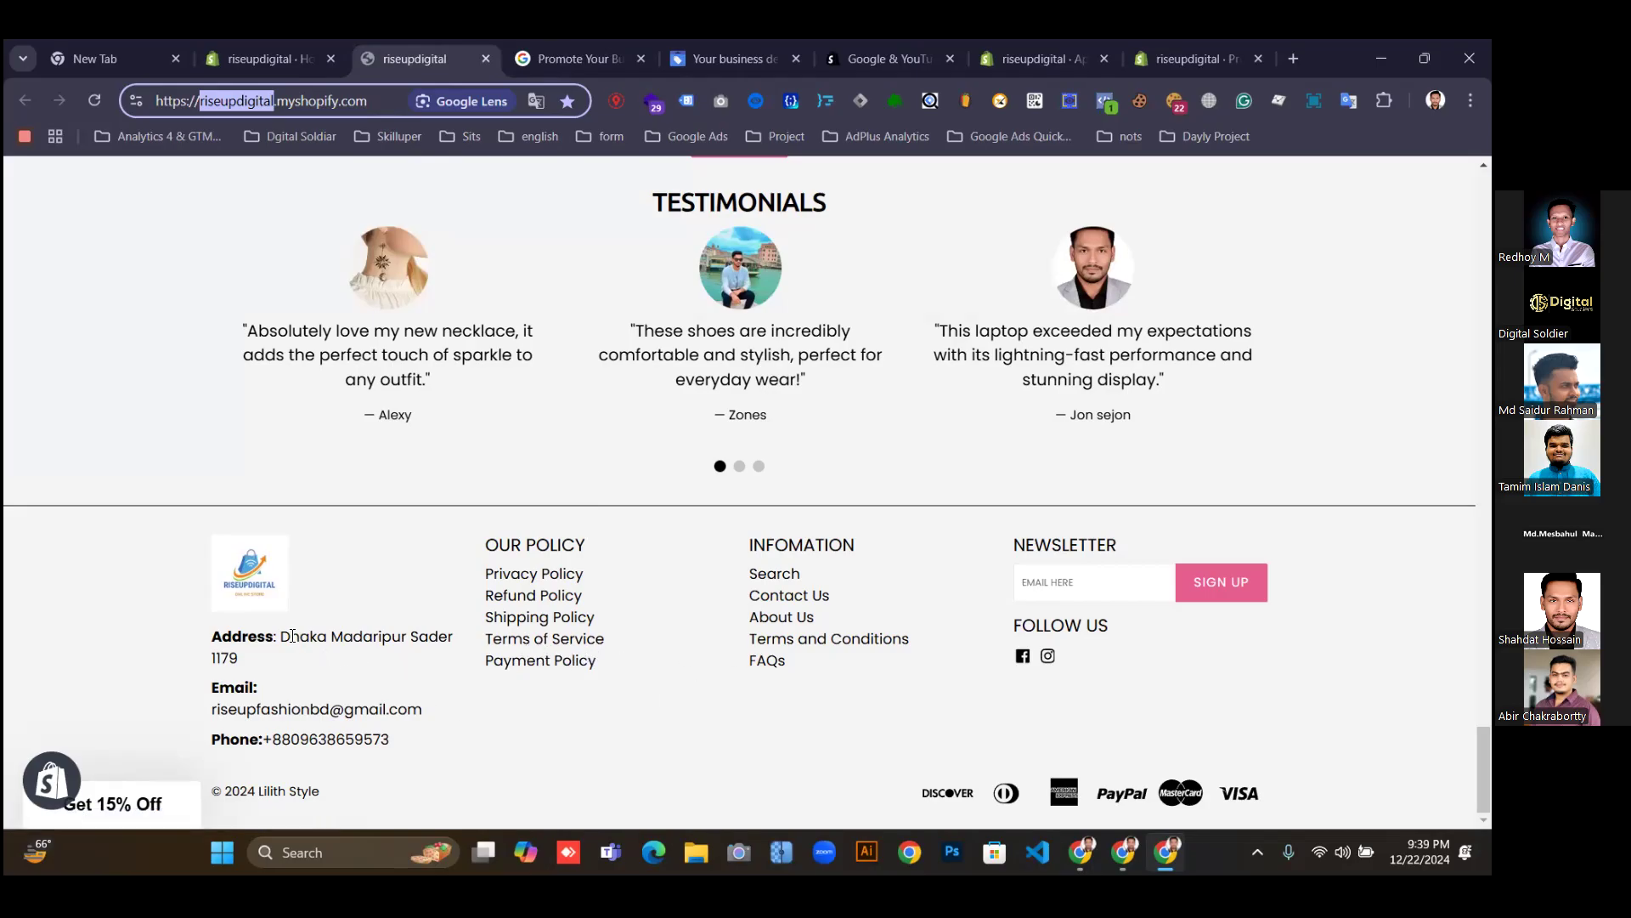
Select the business address in the storefront footer, then go back to the Merchant Center form.
{"action": "left_click_drag", "start_coordinate": [283, 634], "coordinate": [270, 668]}
{"action": "key", "text": "ctrl+c"}
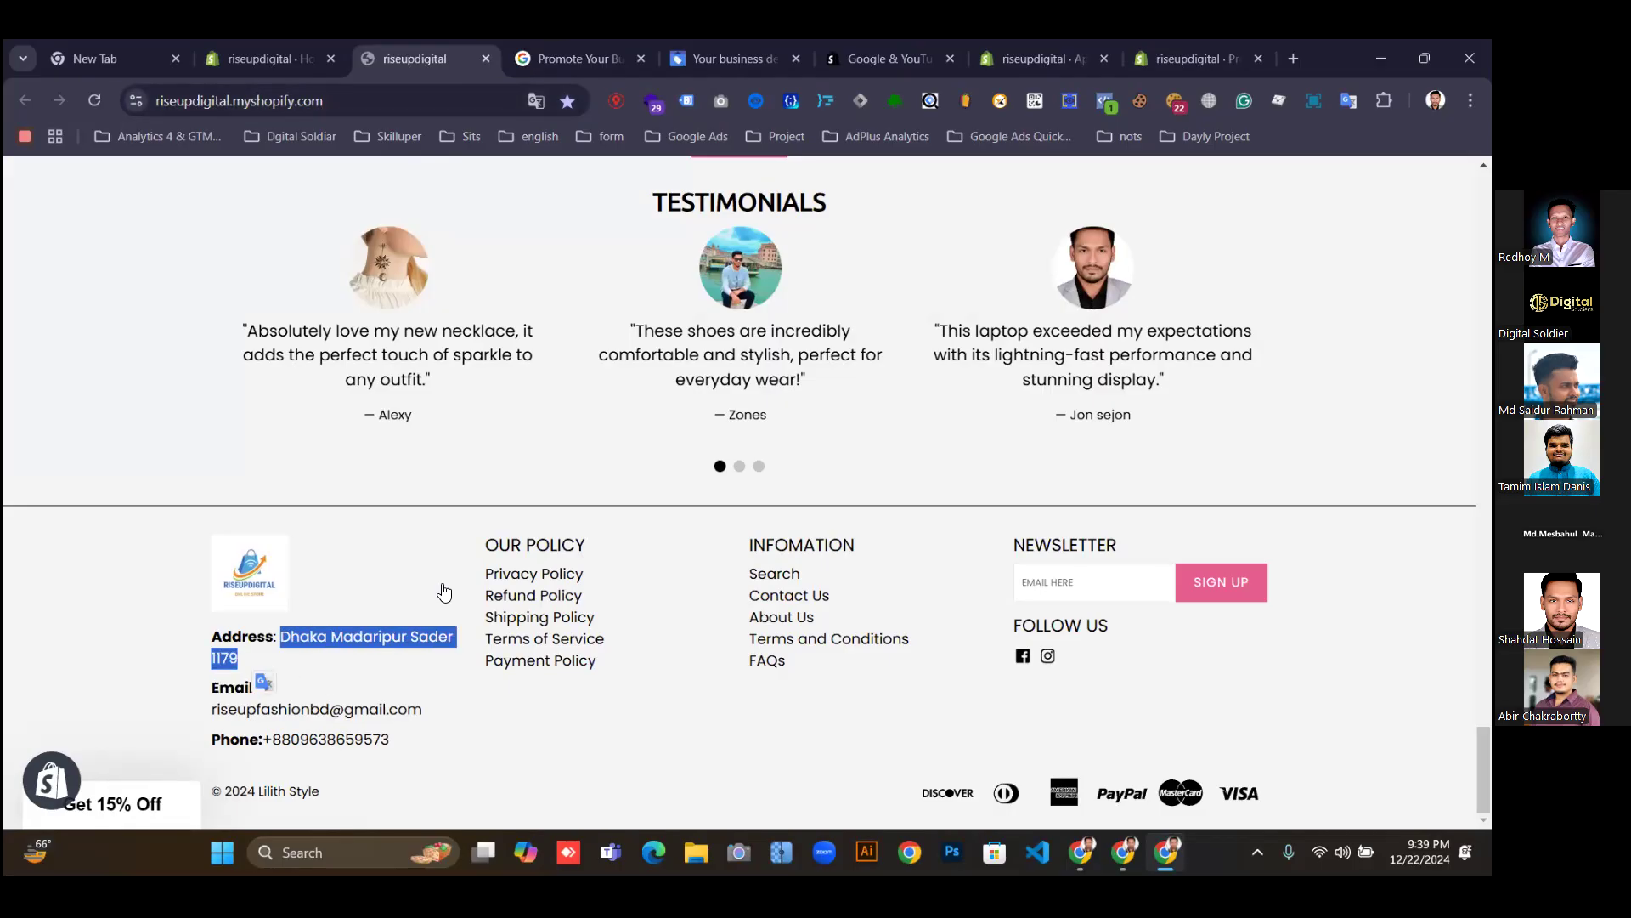
{"action": "left_click_drag", "start_coordinate": [1191, 58], "coordinate": [1011, 56]}
{"action": "left_click_drag", "start_coordinate": [732, 55], "coordinate": [577, 60]}
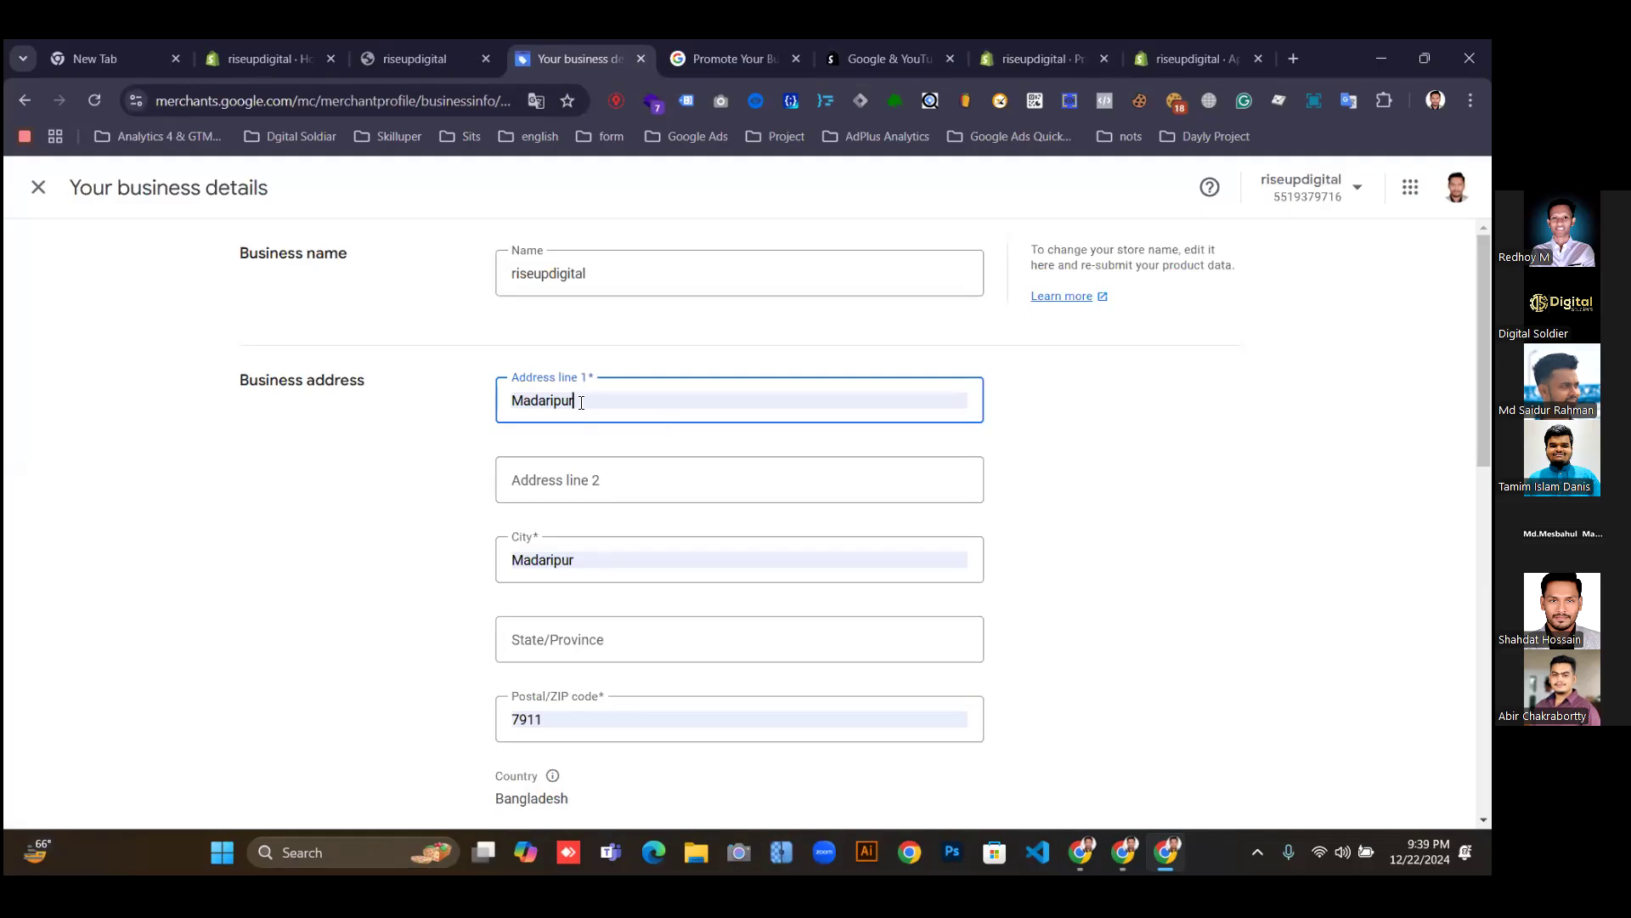
Paste the footer address into address line 1, trim the code, and set postal code 1179.
{"action": "left_click", "coordinate": [582, 402]}
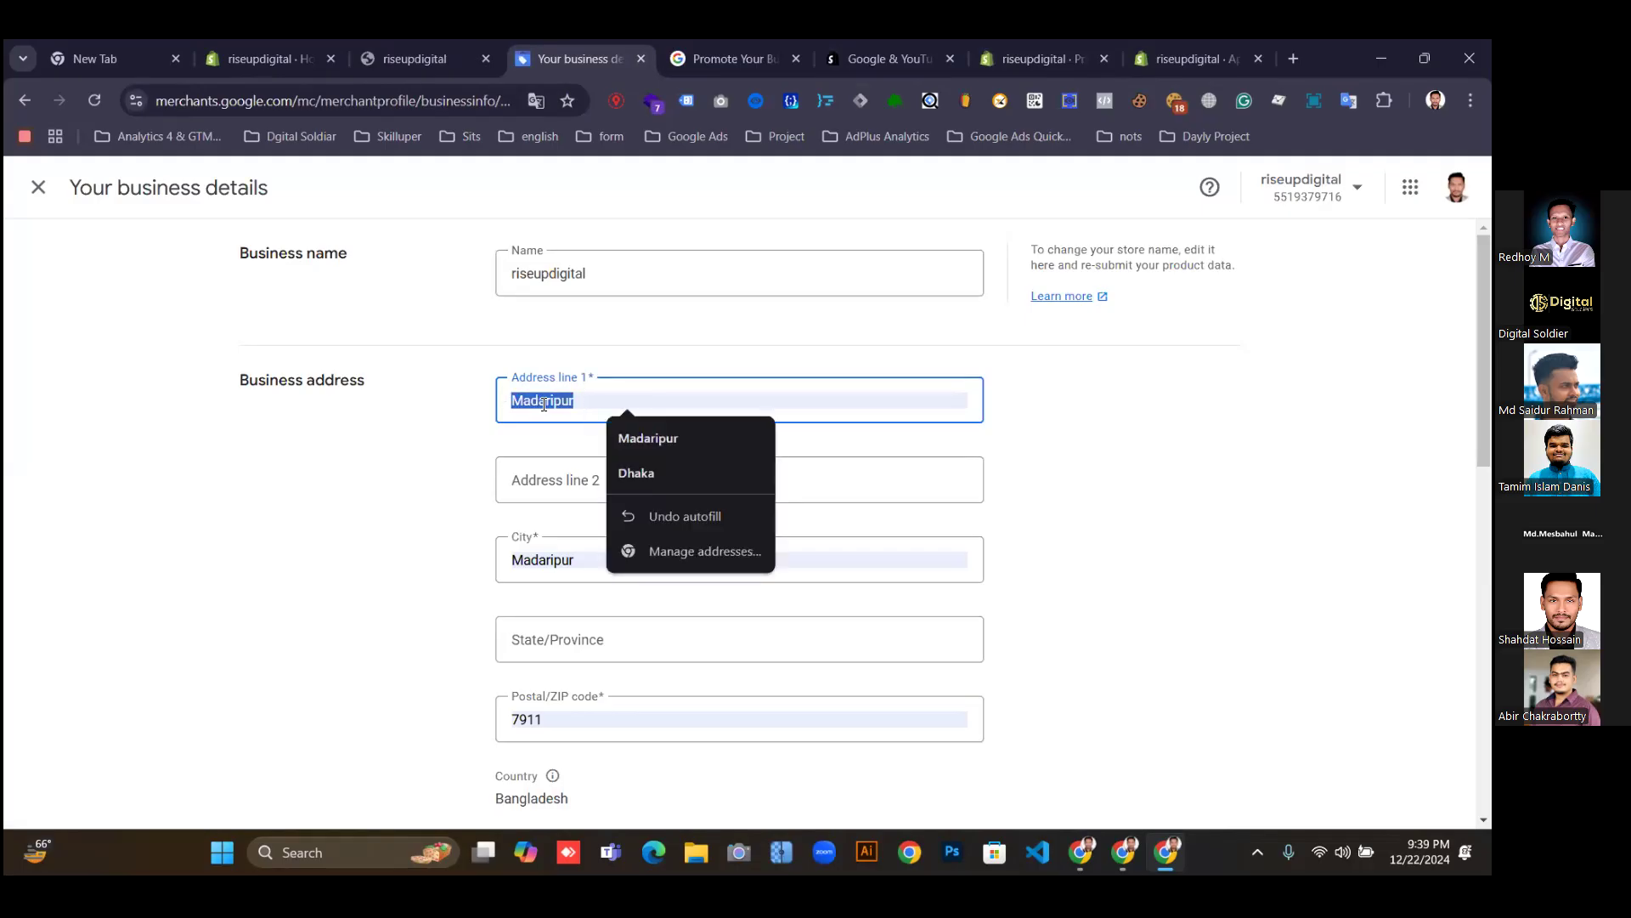
{"action": "key", "text": "ctrl+v"}
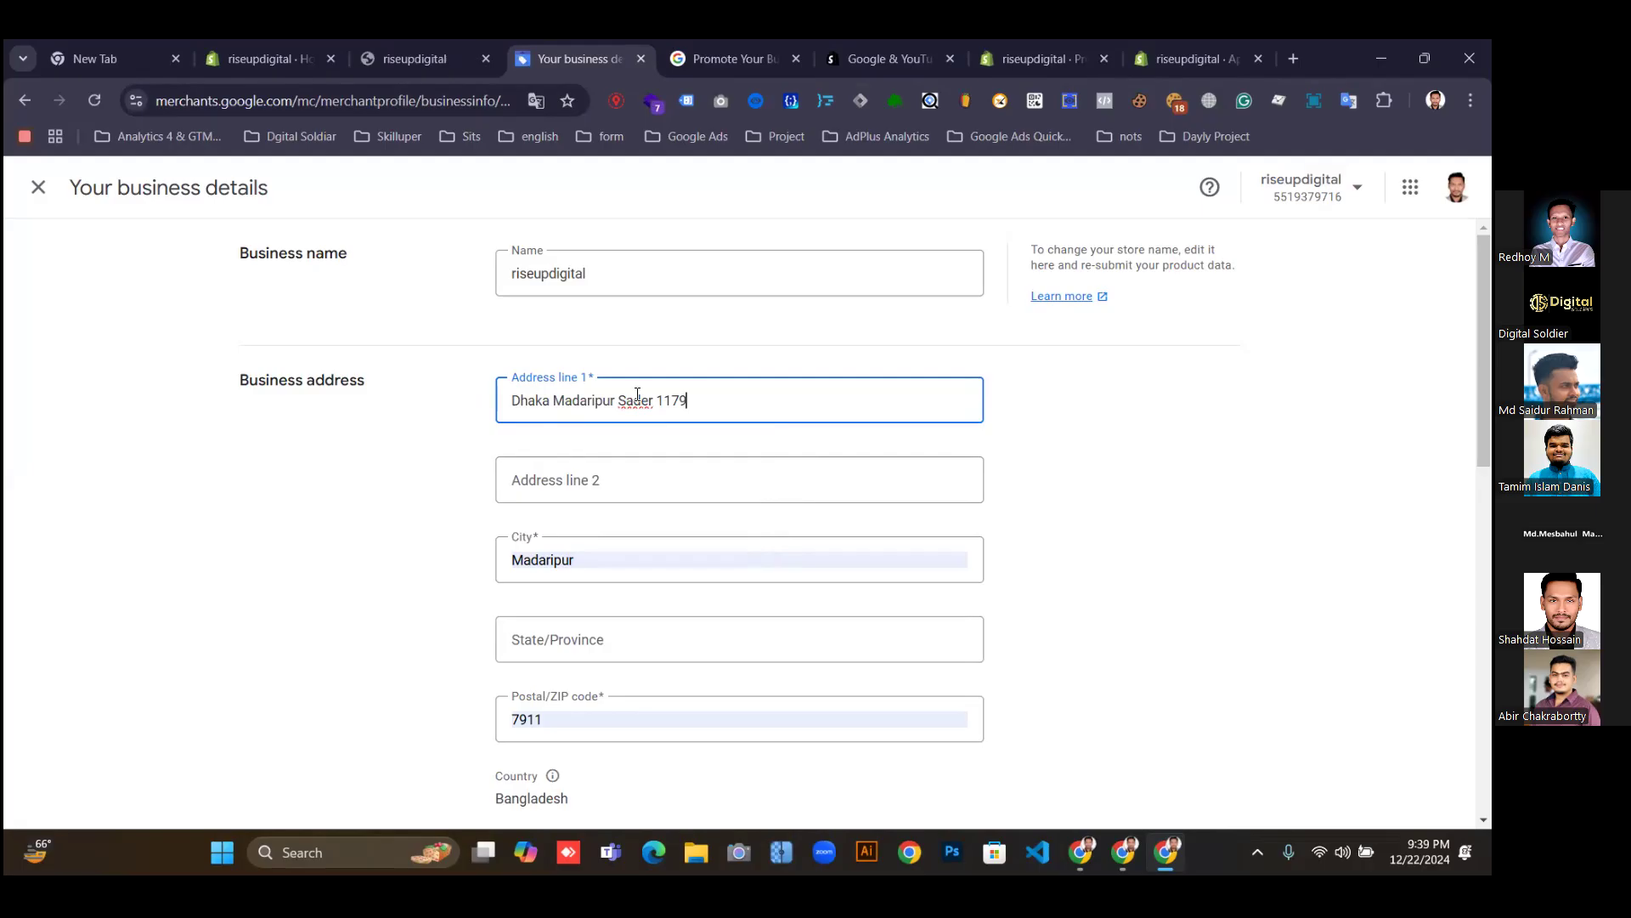
{"action": "scroll", "coordinate": [671, 450], "scroll_direction": "down", "scroll_amount": 1}
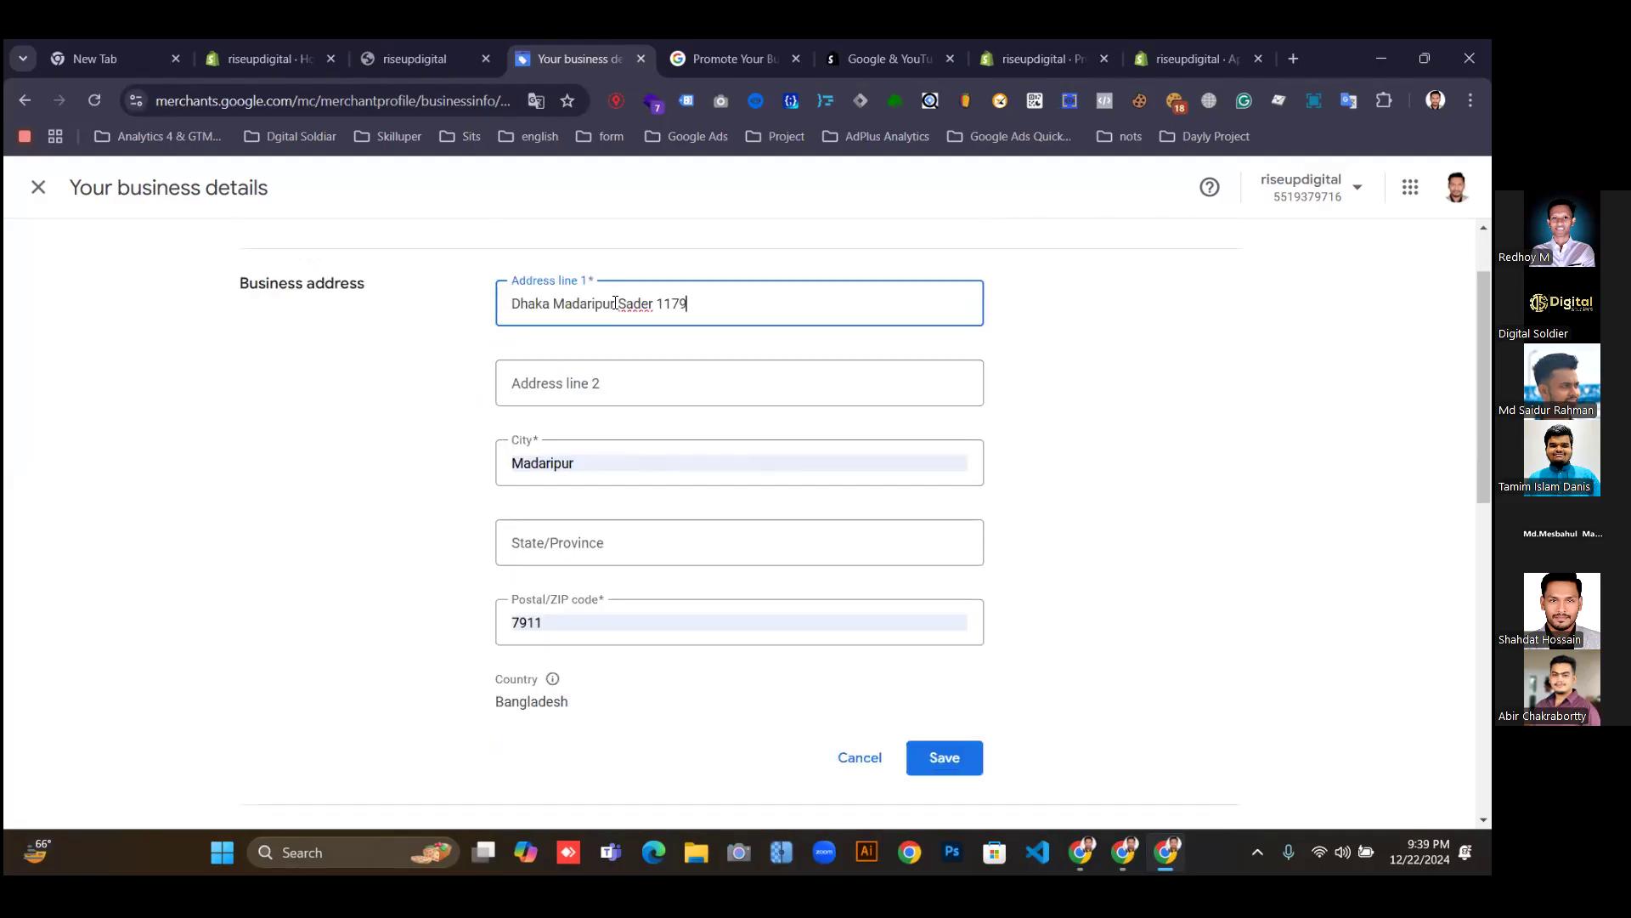
{"action": "left_click", "coordinate": [554, 378]}
{"action": "left_click", "coordinate": [498, 304]}
{"action": "mouse_move", "coordinate": [688, 310]}
{"action": "left_mouse_down"}
{"action": "mouse_move", "coordinate": [612, 316]}
{"action": "mouse_move", "coordinate": [661, 309]}
{"action": "left_mouse_up"}
{"action": "key", "text": "BackSpace"}
{"action": "left_click", "coordinate": [554, 624]}
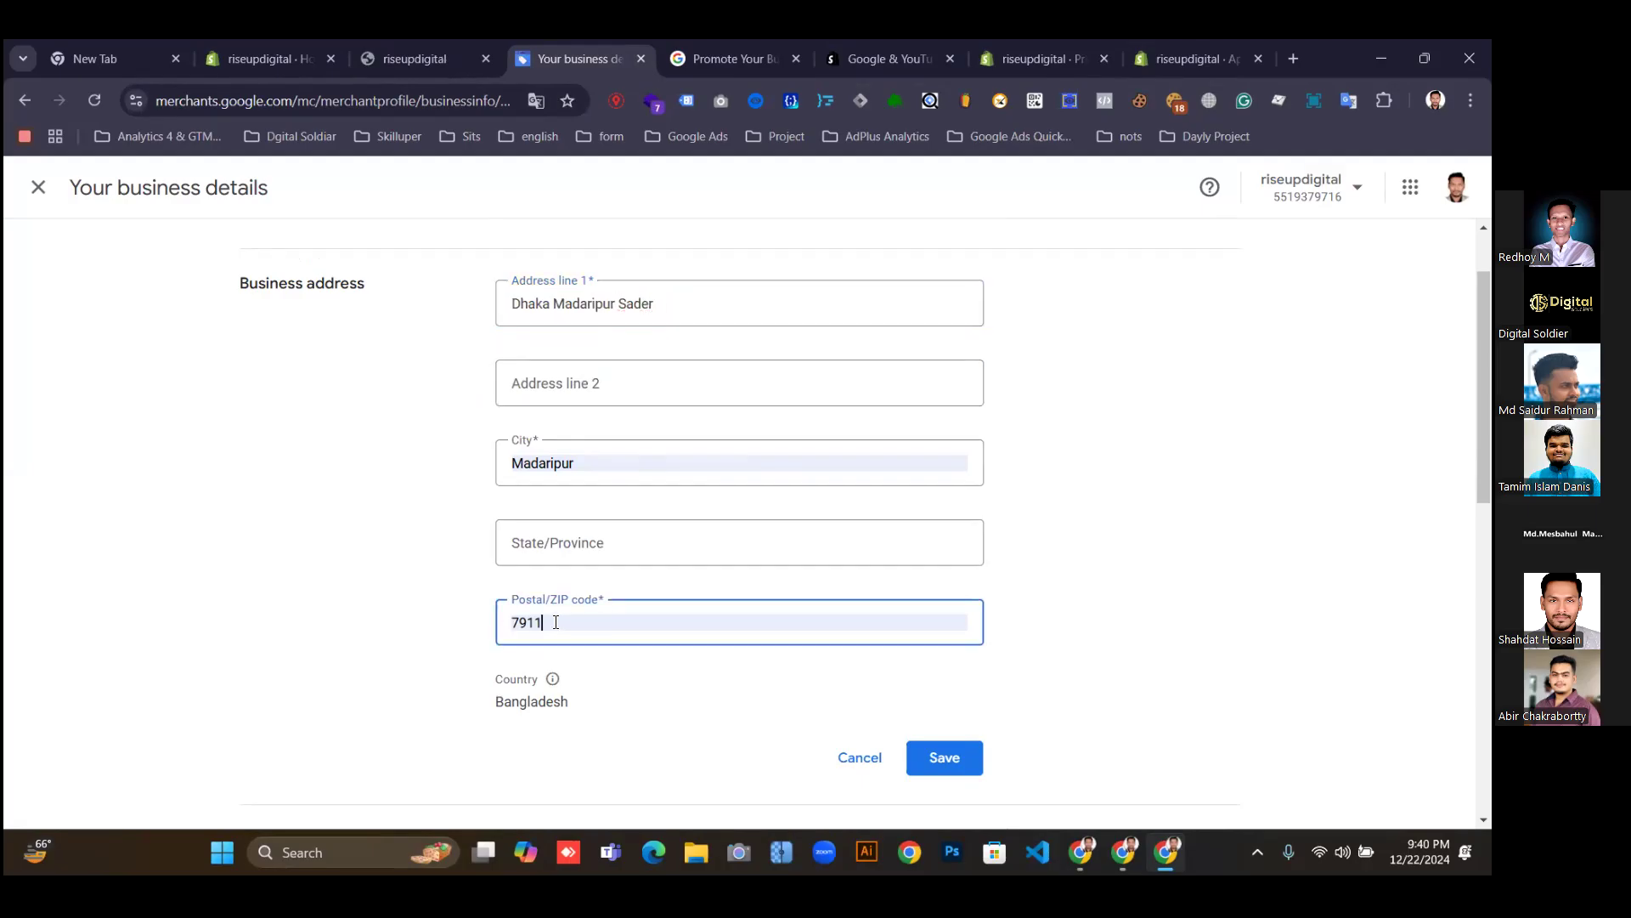
{"action": "left_click_drag", "start_coordinate": [556, 623], "coordinate": [512, 626]}
{"action": "type", "text": "1179"}
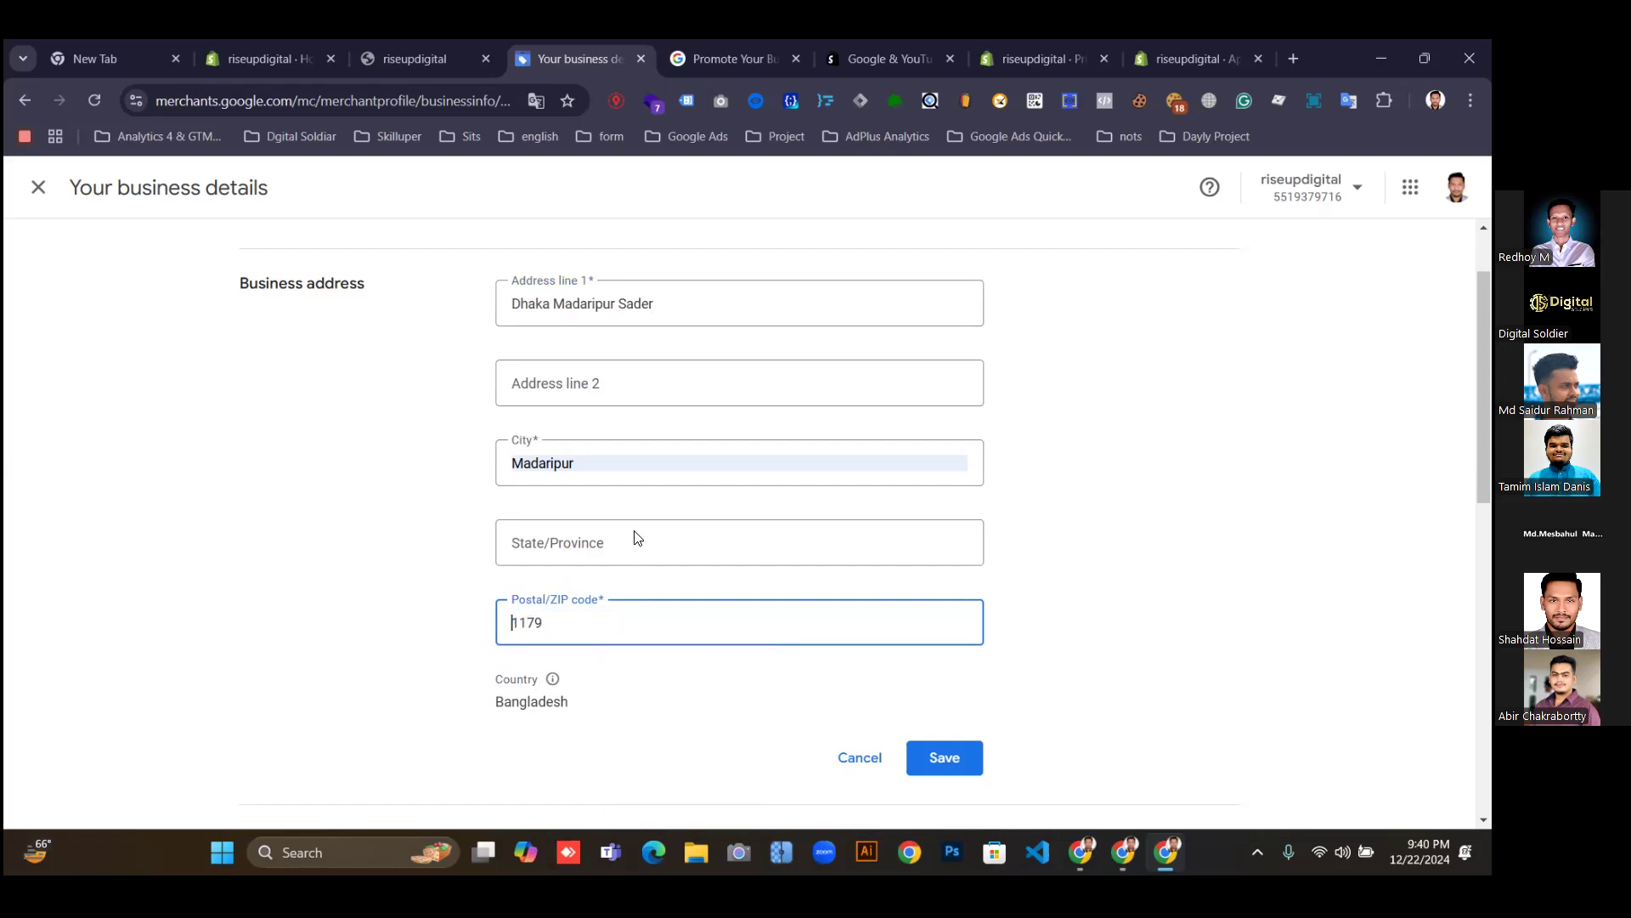
Enter Dhaka as the State/Province and save the business address.
{"action": "left_click", "coordinate": [586, 381]}
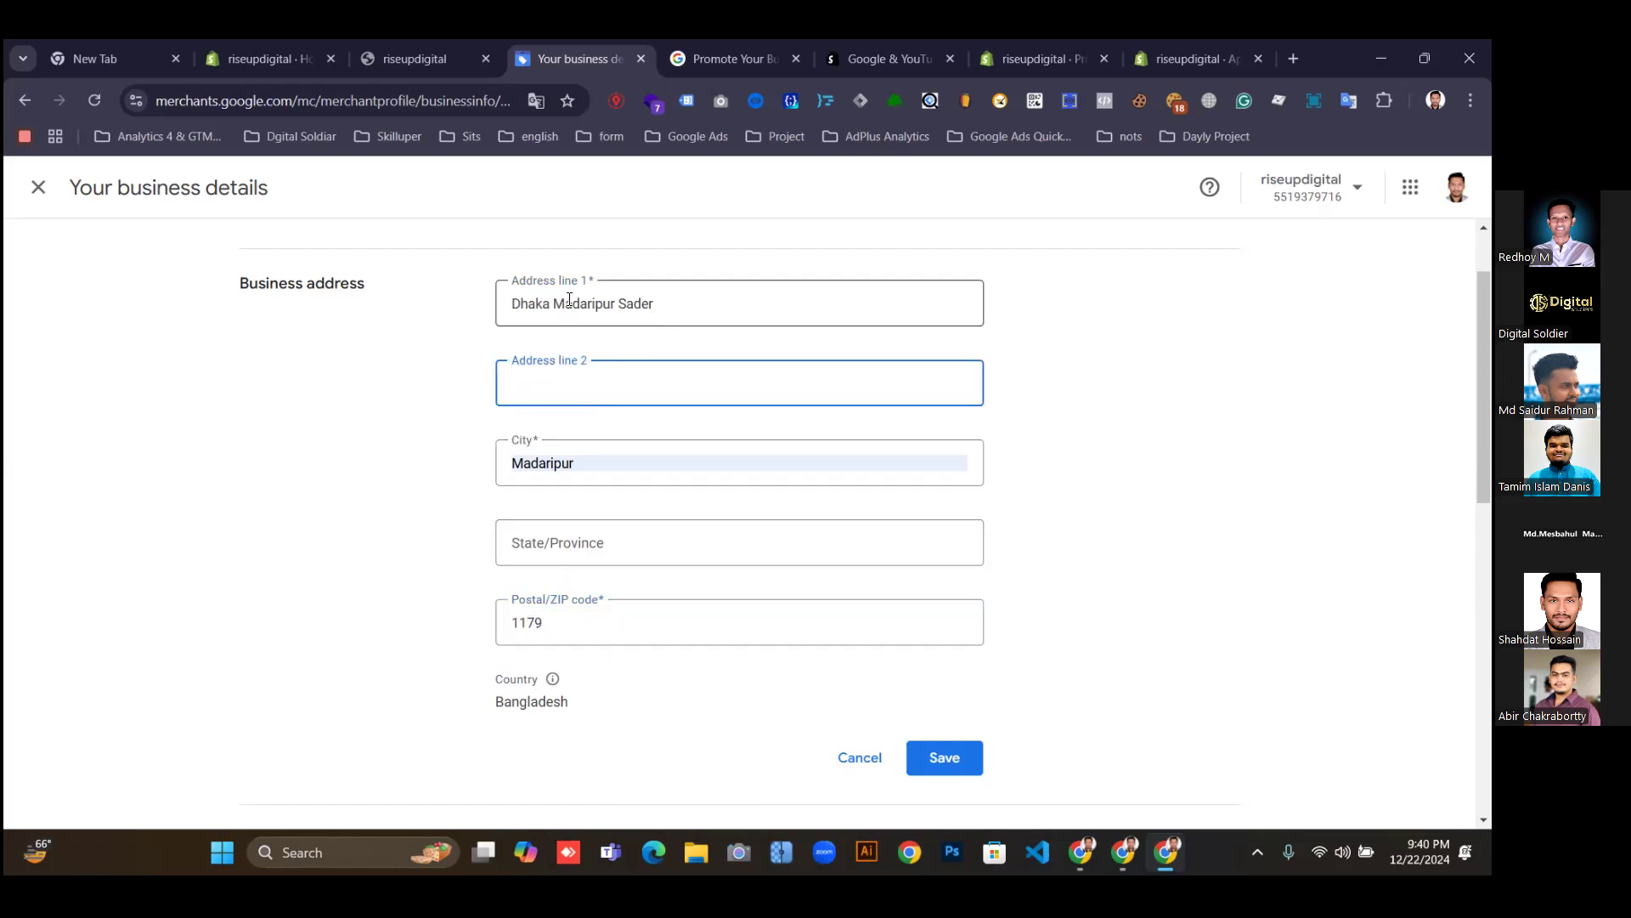
{"action": "left_click", "coordinate": [576, 542]}
{"action": "scroll", "coordinate": [757, 485], "scroll_direction": "down", "scroll_amount": 2}
{"action": "scroll", "coordinate": [751, 476], "scroll_direction": "up", "scroll_amount": 2}
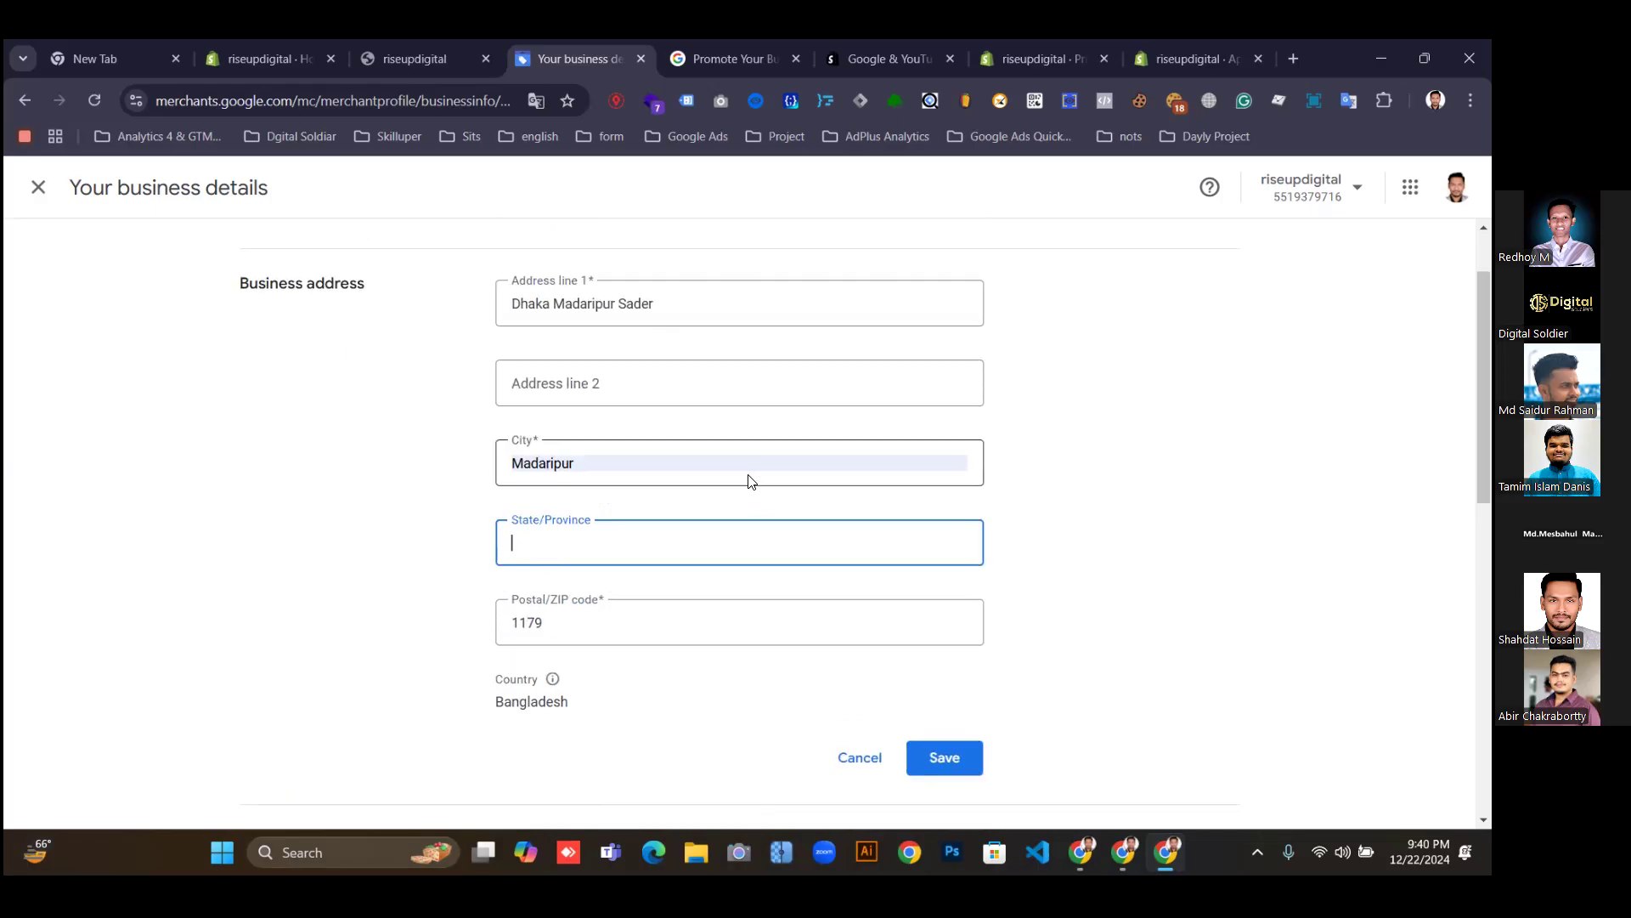
{"action": "left_click", "coordinate": [548, 384]}
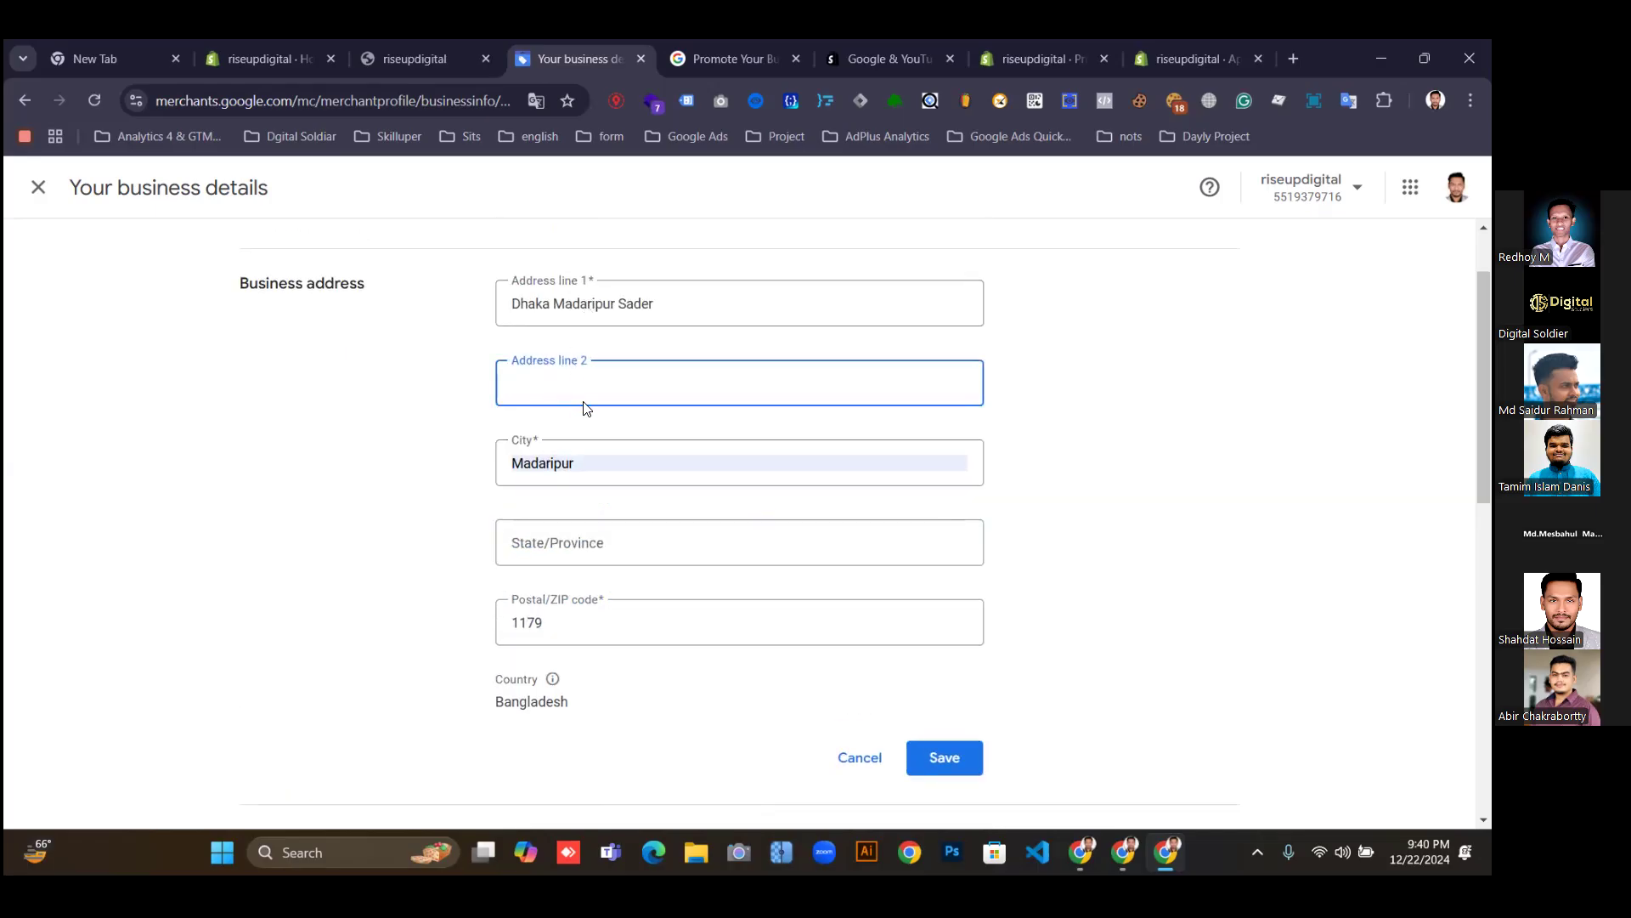
{"action": "left_click", "coordinate": [567, 553]}
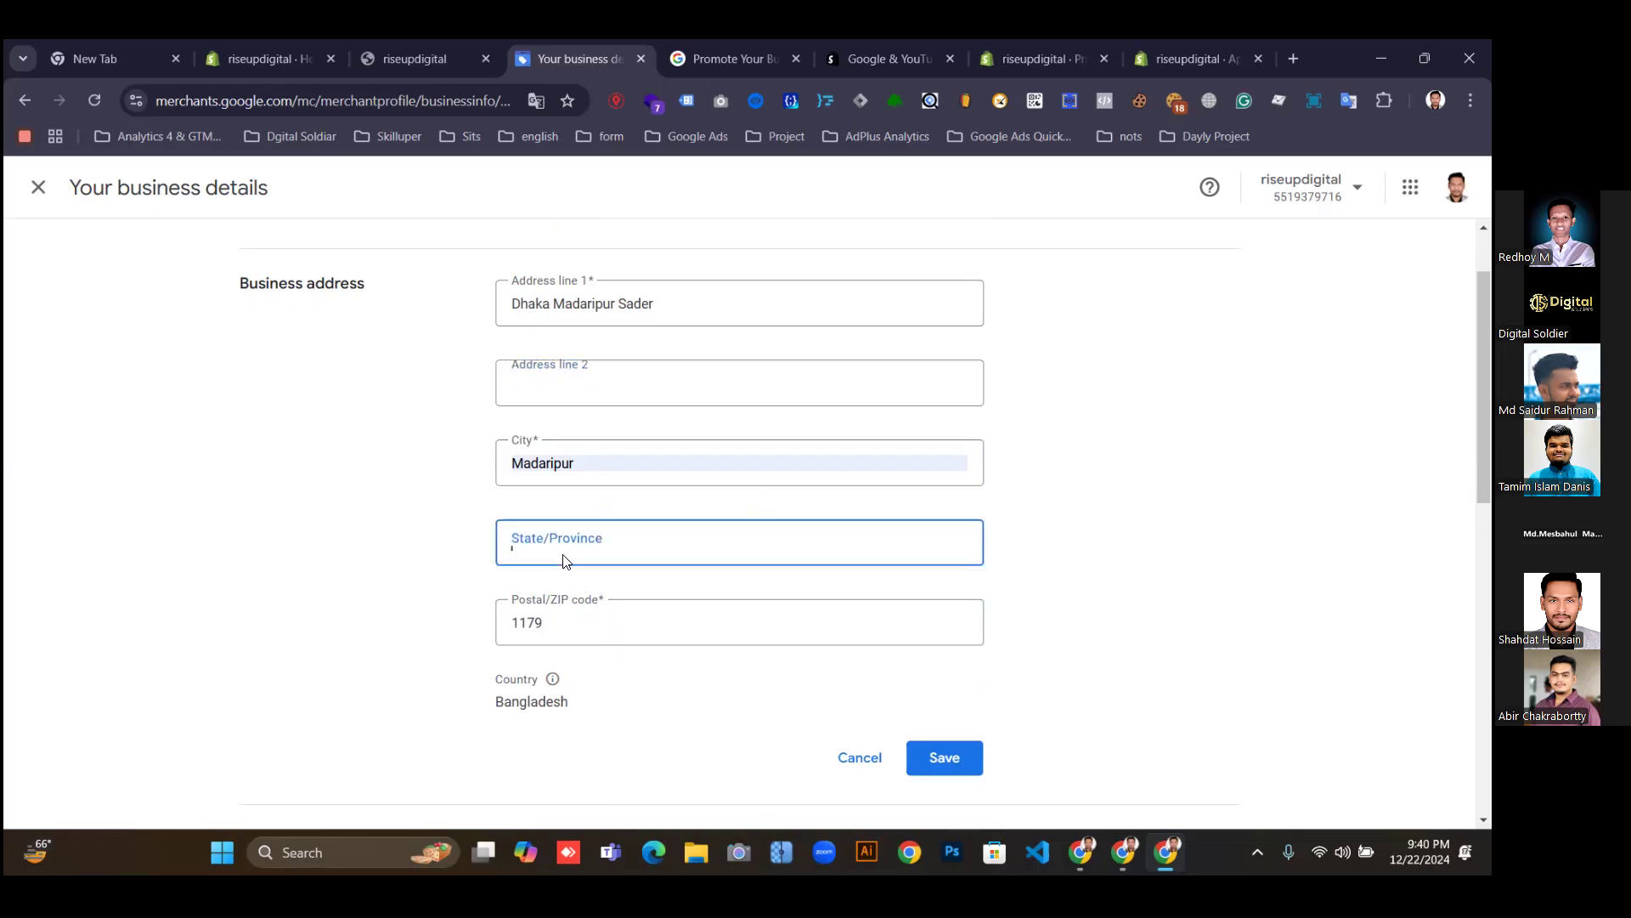
{"action": "left_click", "coordinate": [537, 382]}
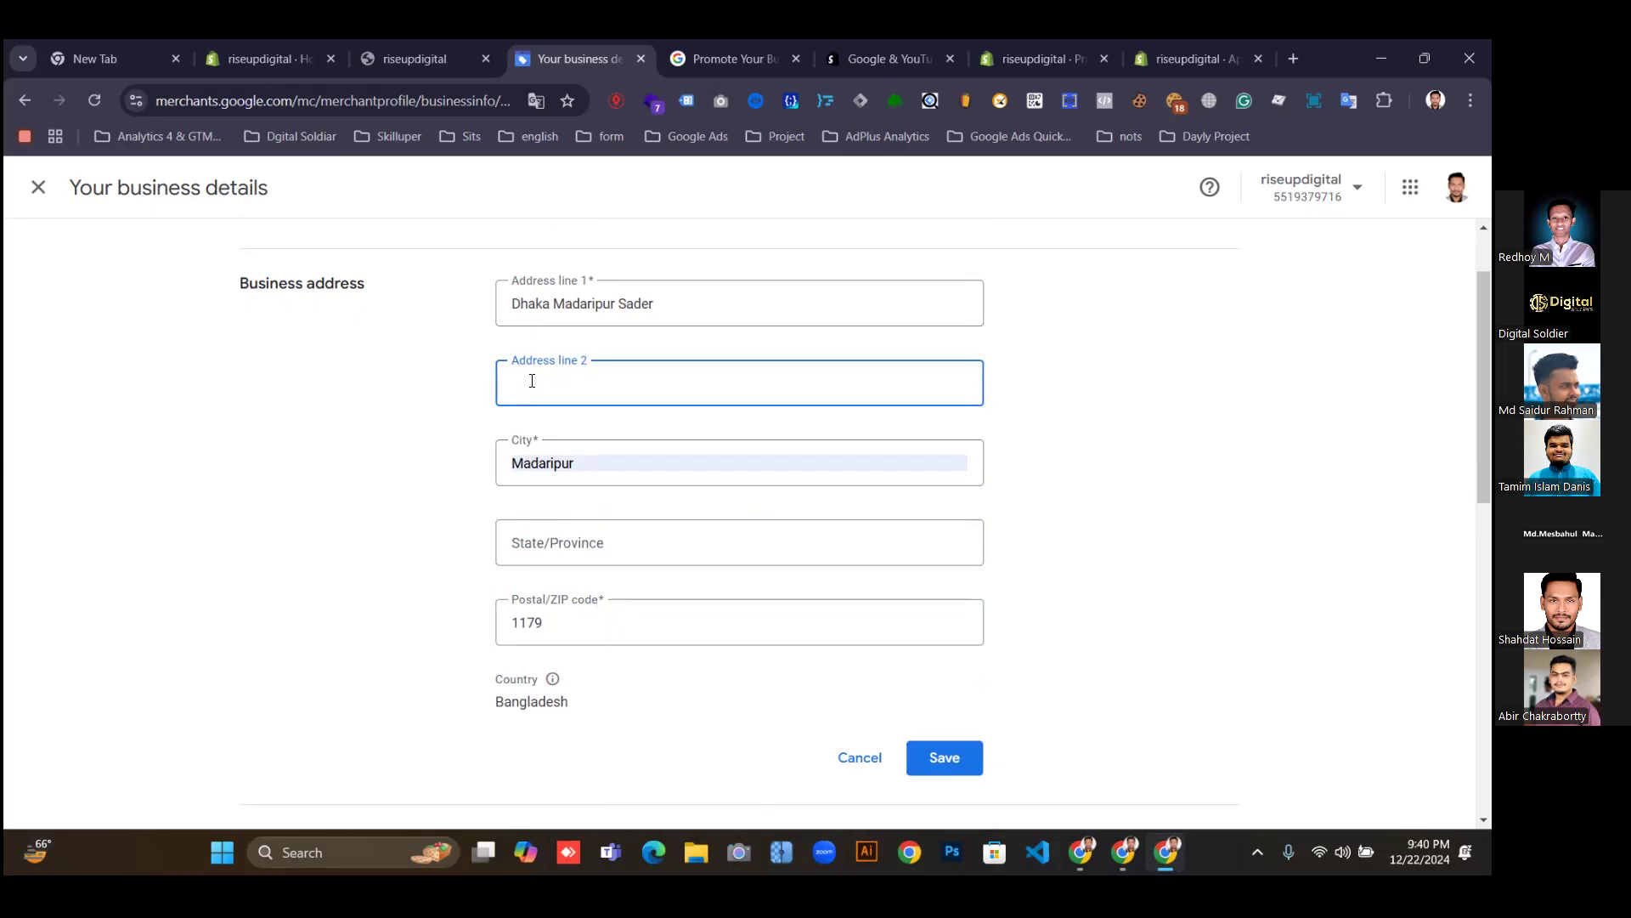
{"action": "left_click", "coordinate": [539, 542]}
{"action": "key", "text": "Caps_Lock"}
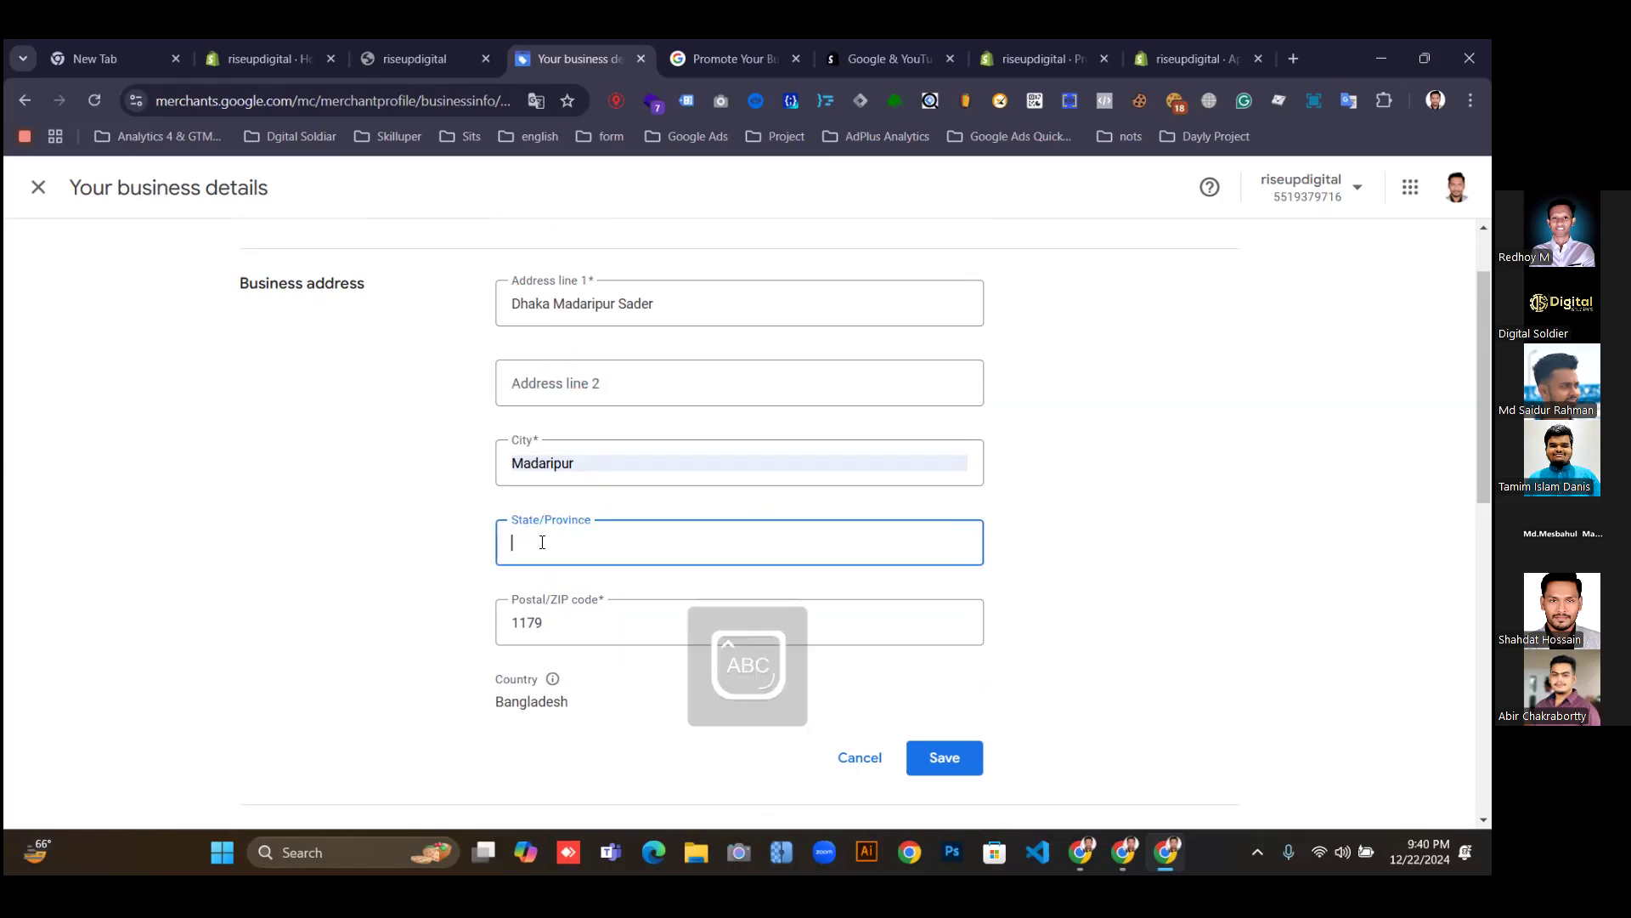
{"action": "key", "text": "Caps_Lock"}
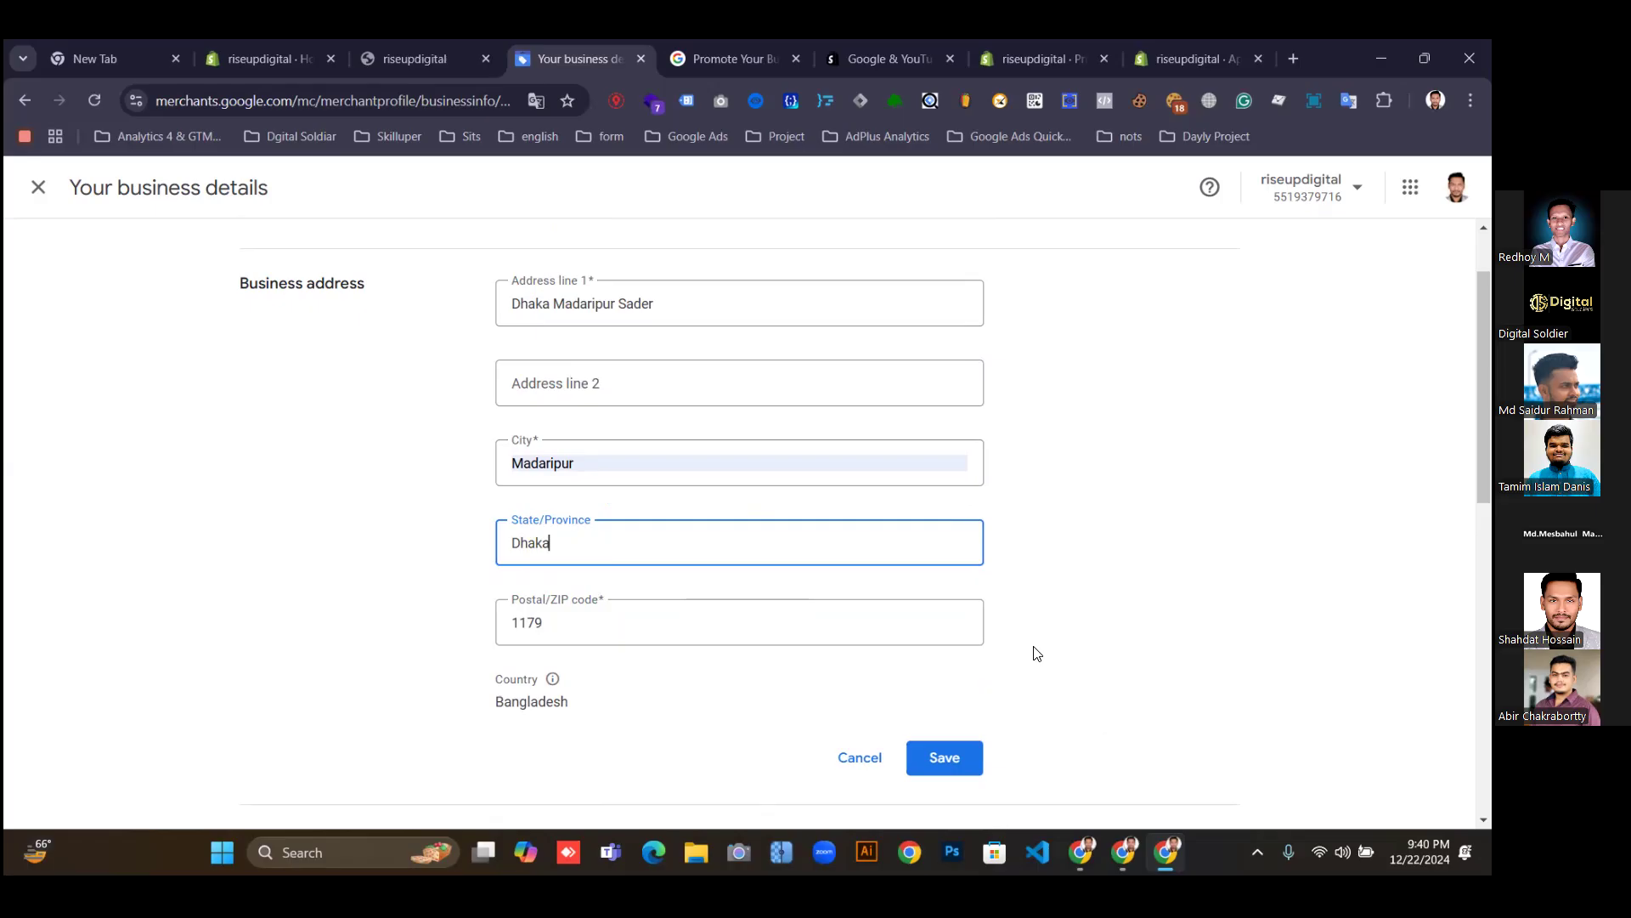
{"action": "left_click", "coordinate": [933, 759]}
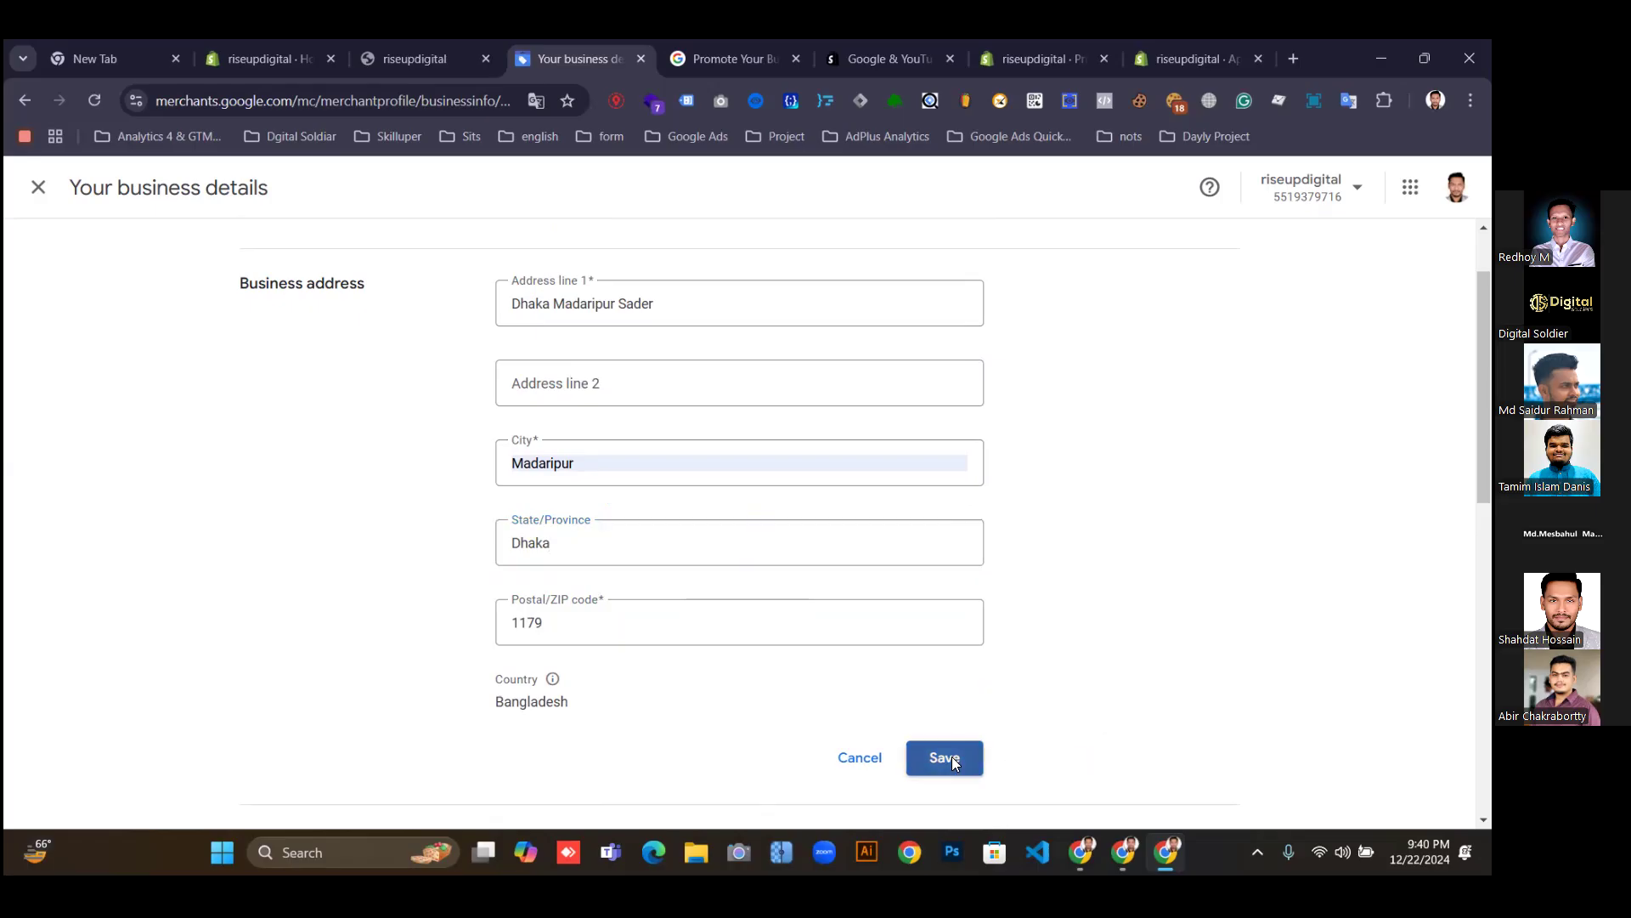
Copy the storefront's Contact Us page URL and paste it as the website URL.
{"action": "scroll", "coordinate": [1236, 562], "scroll_direction": "down", "scroll_amount": 3}
{"action": "scroll", "coordinate": [1232, 567], "scroll_direction": "down", "scroll_amount": 2}
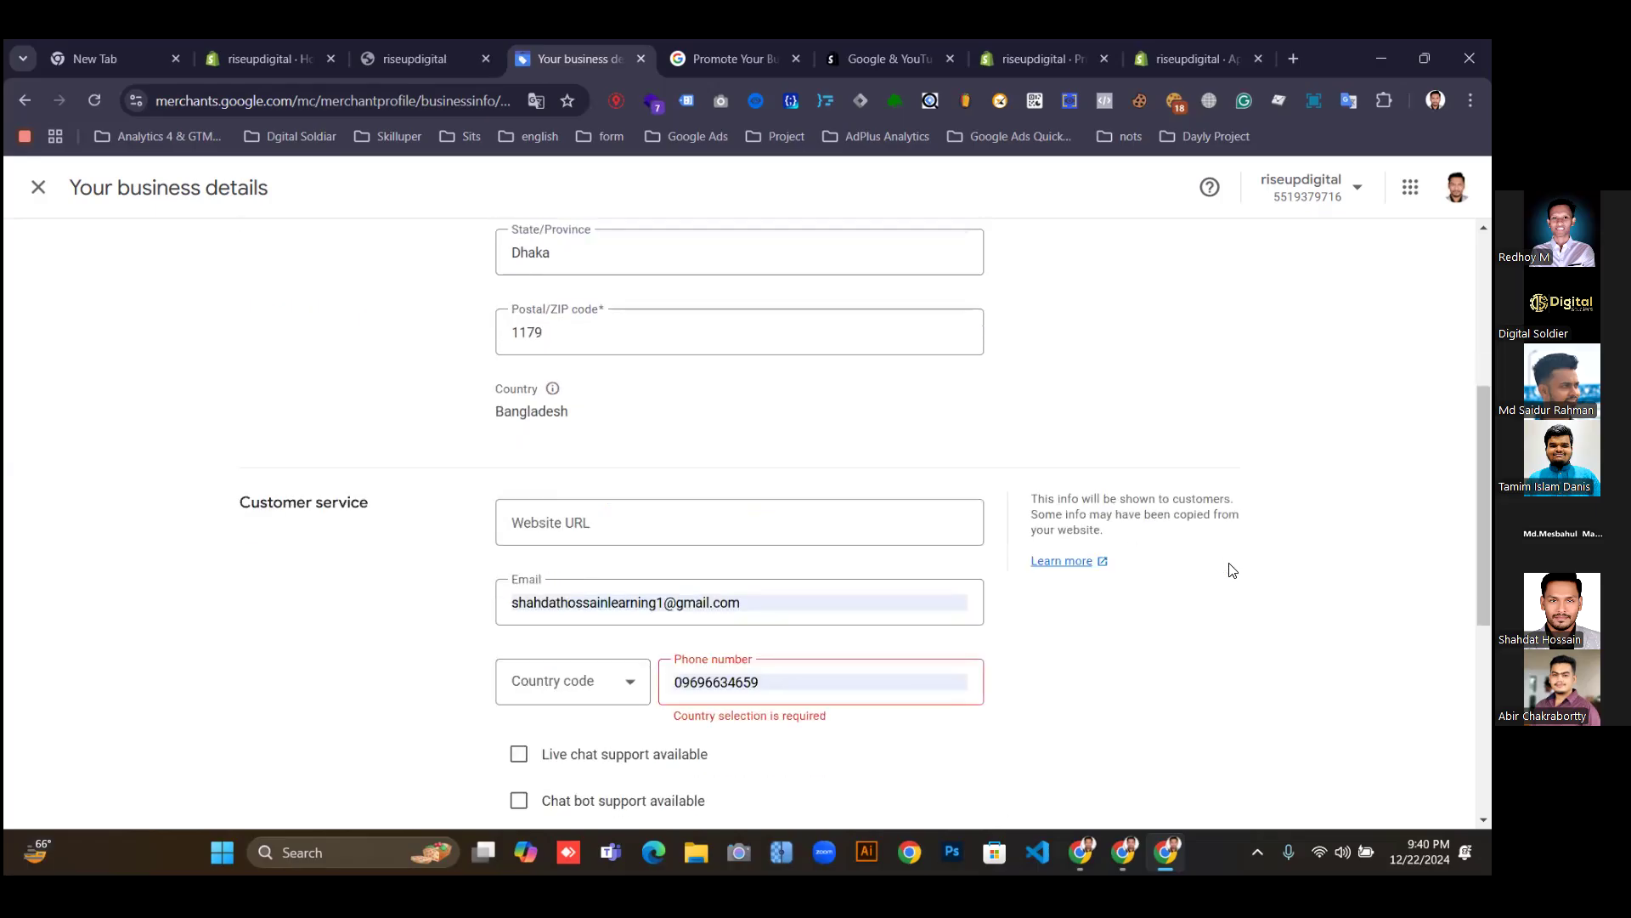
{"action": "left_click", "coordinate": [637, 418]}
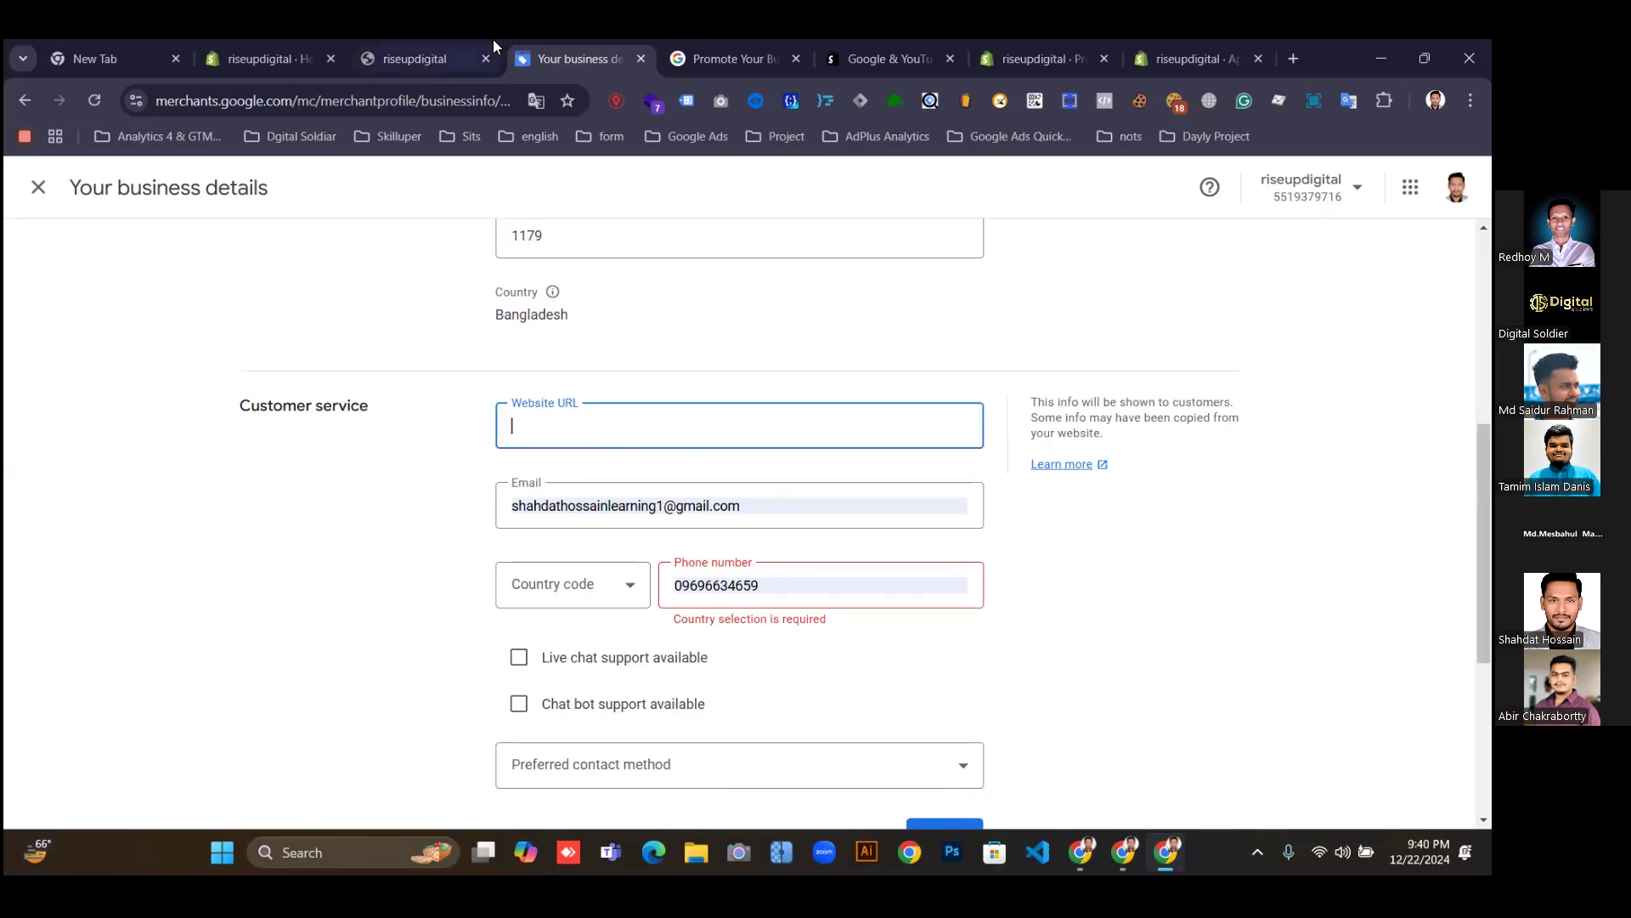
{"action": "left_click", "coordinate": [413, 49]}
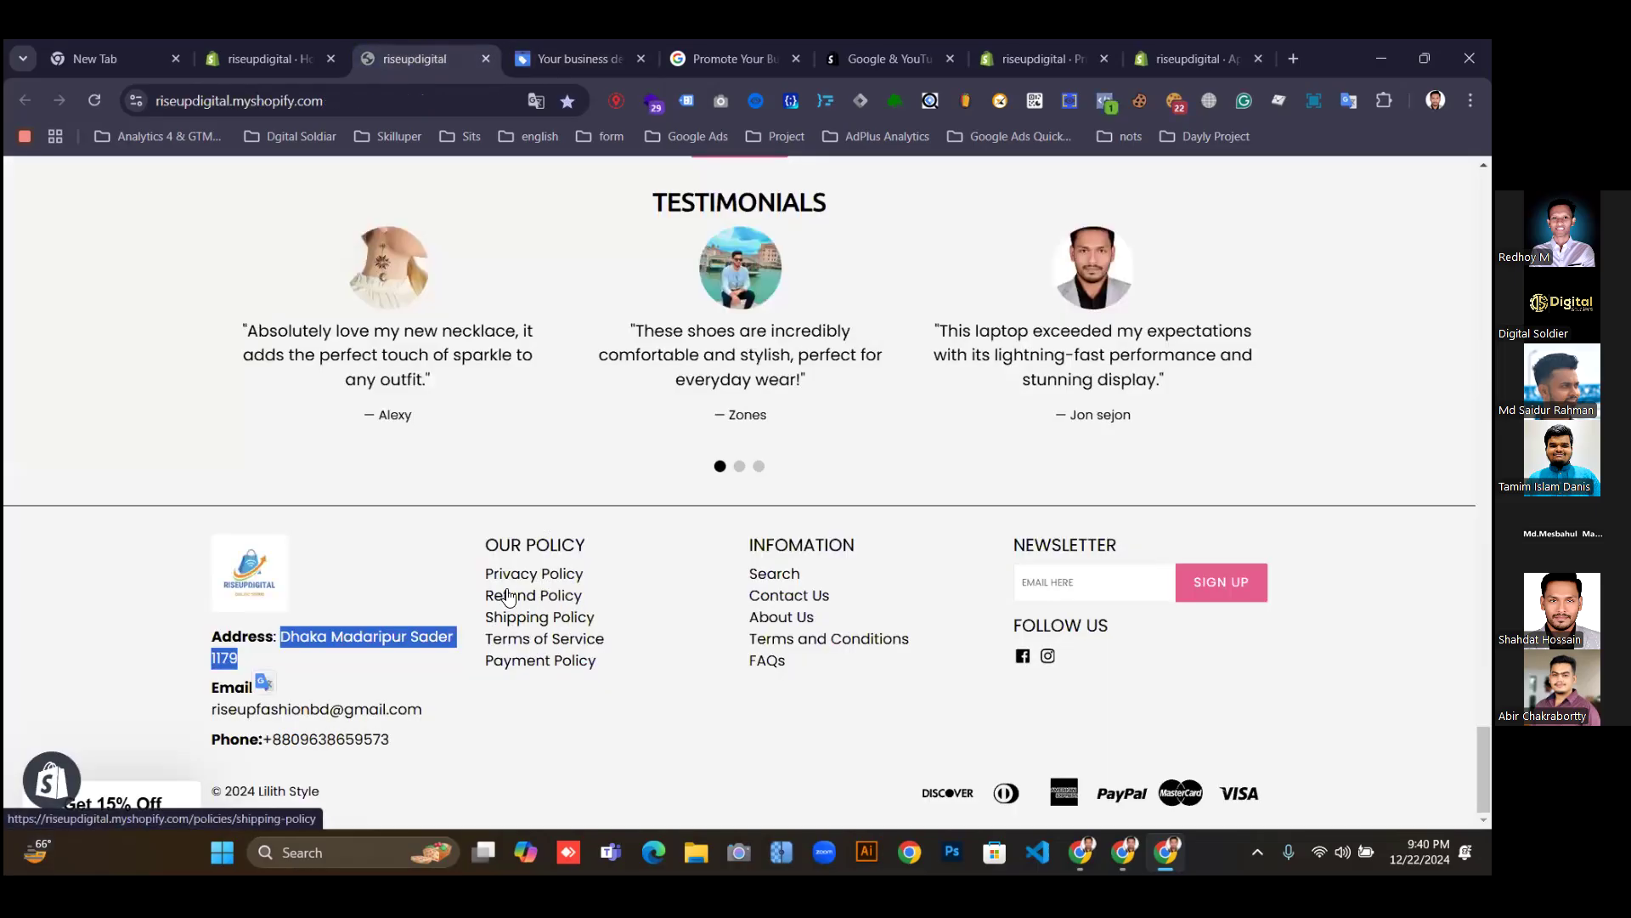
{"action": "right_click", "coordinate": [778, 602]}
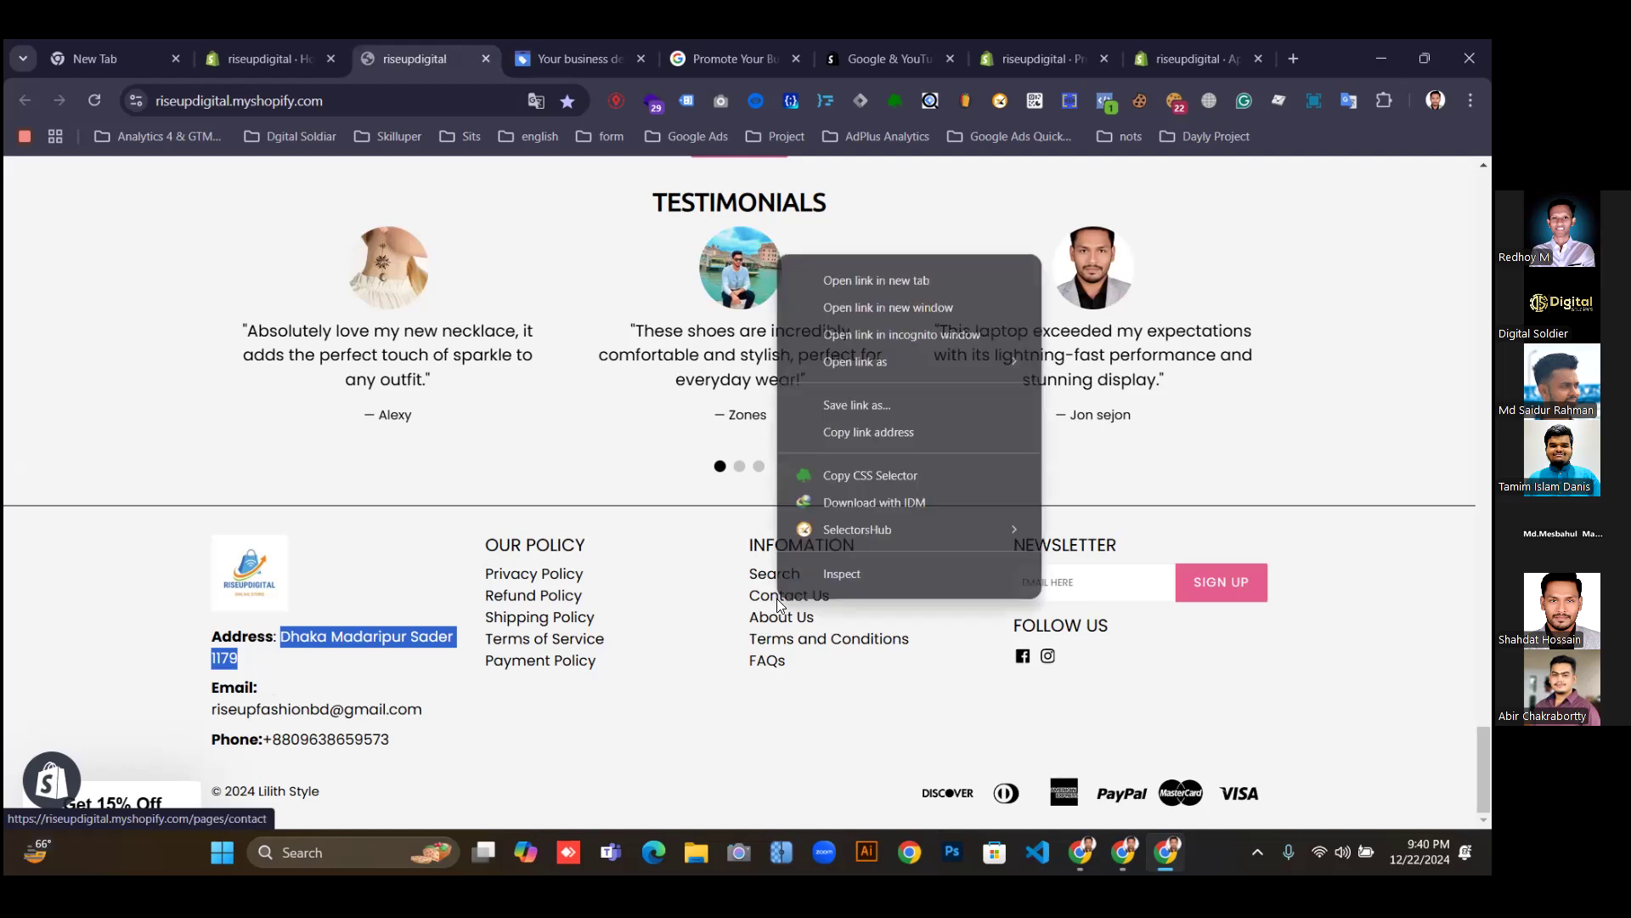
{"action": "left_click", "coordinate": [863, 280]}
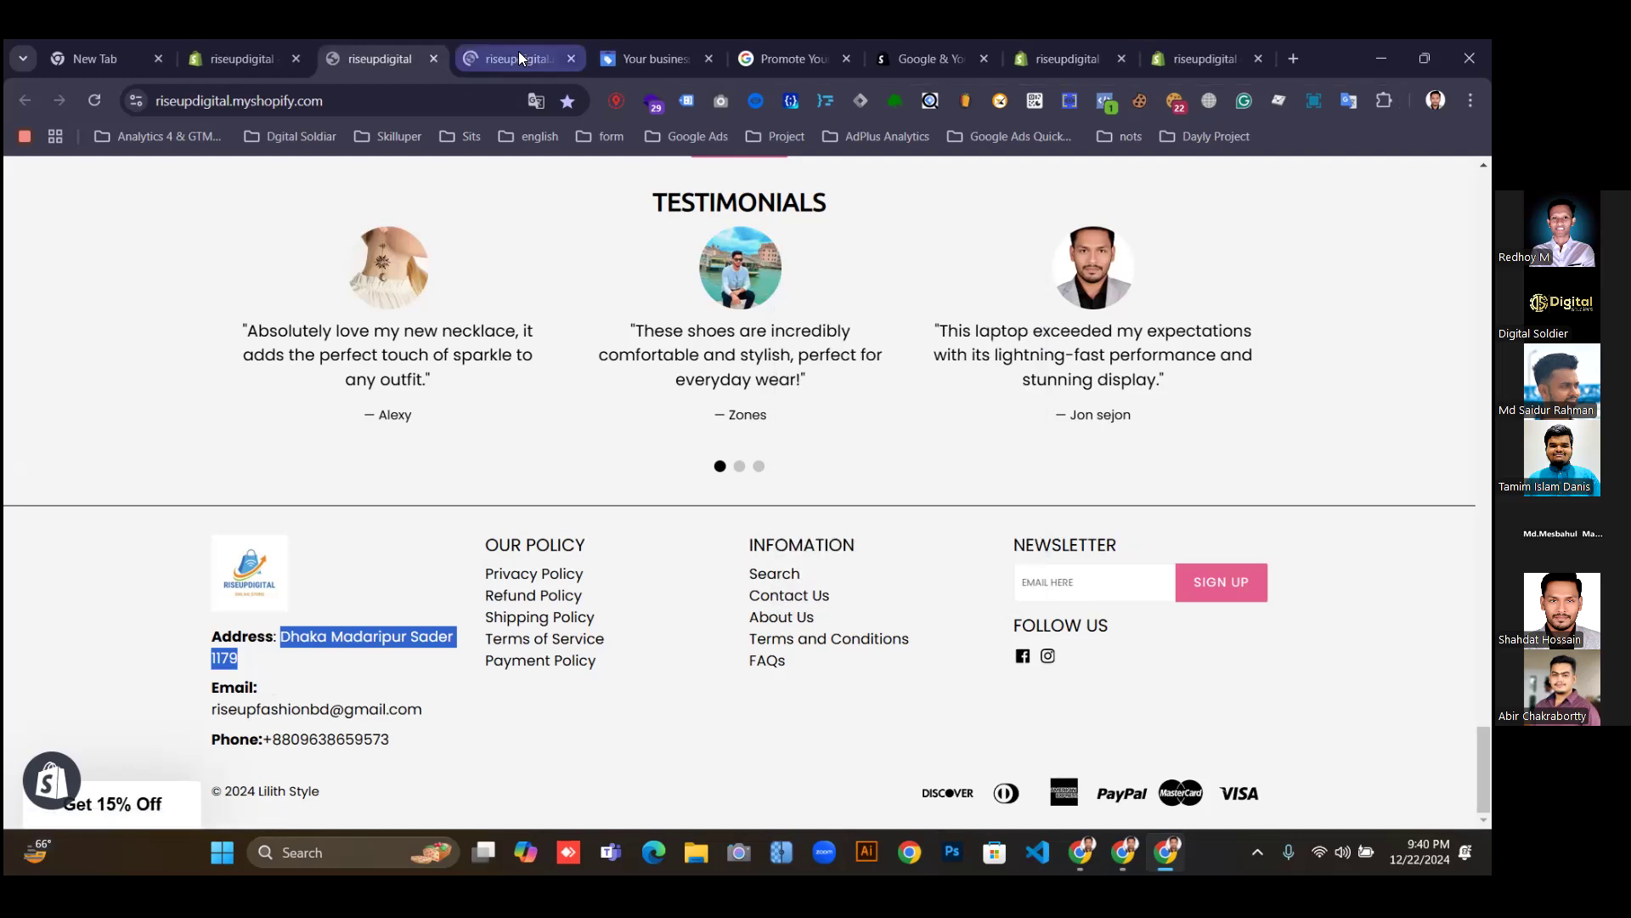
{"action": "left_click", "coordinate": [518, 56]}
{"action": "left_click", "coordinate": [347, 100]}
{"action": "key", "text": "ctrl+c"}
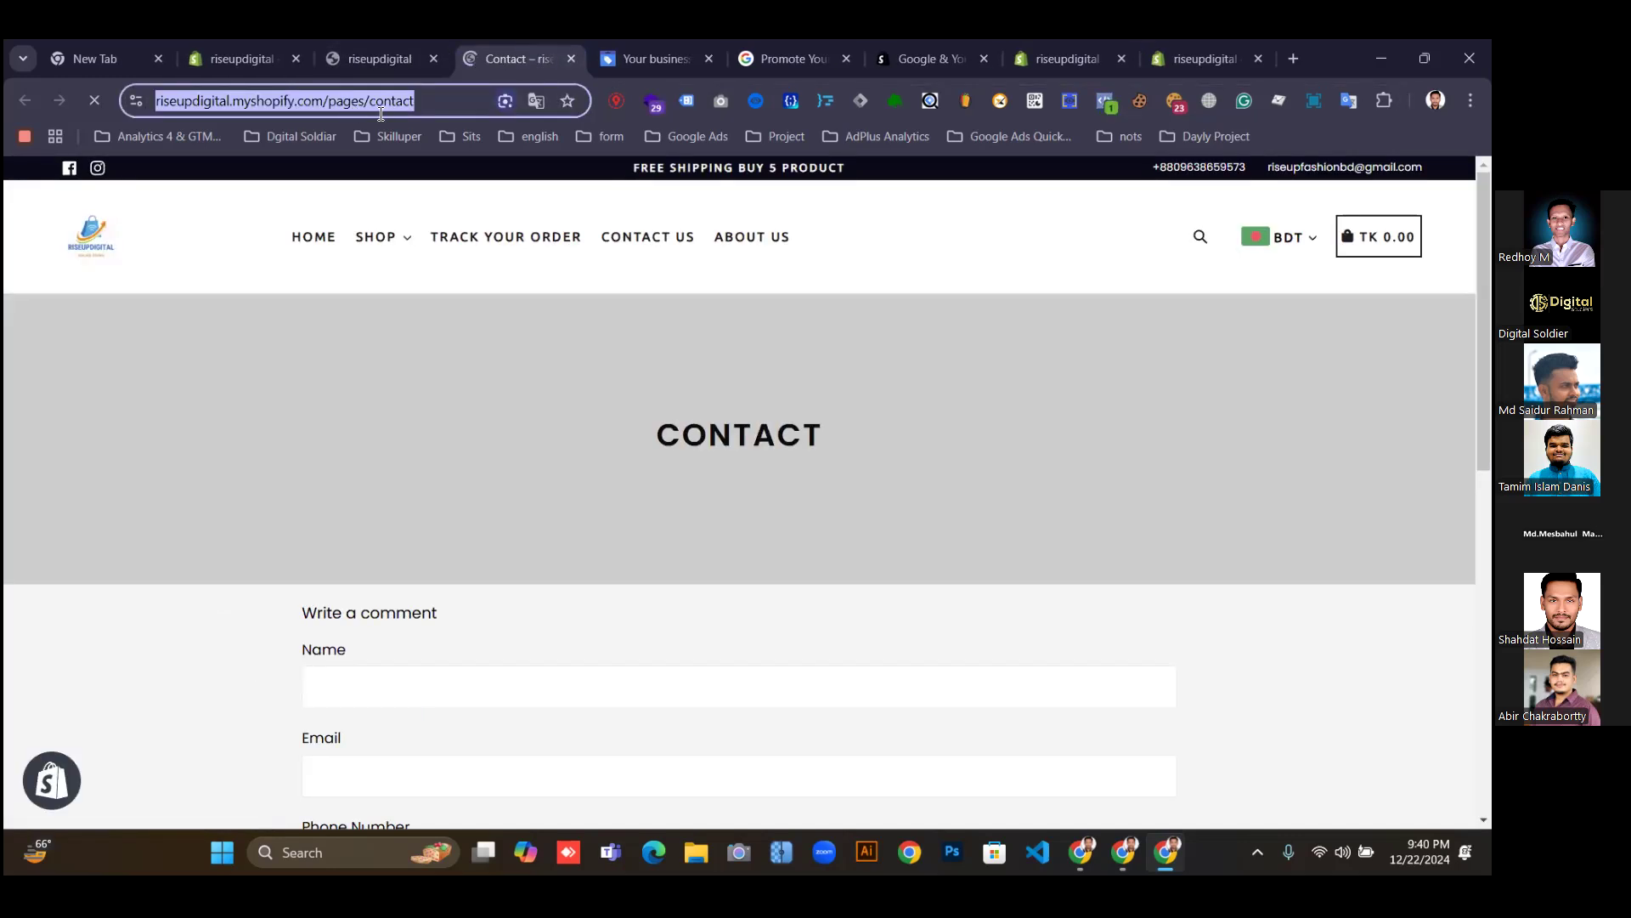
{"action": "left_click", "coordinate": [643, 53]}
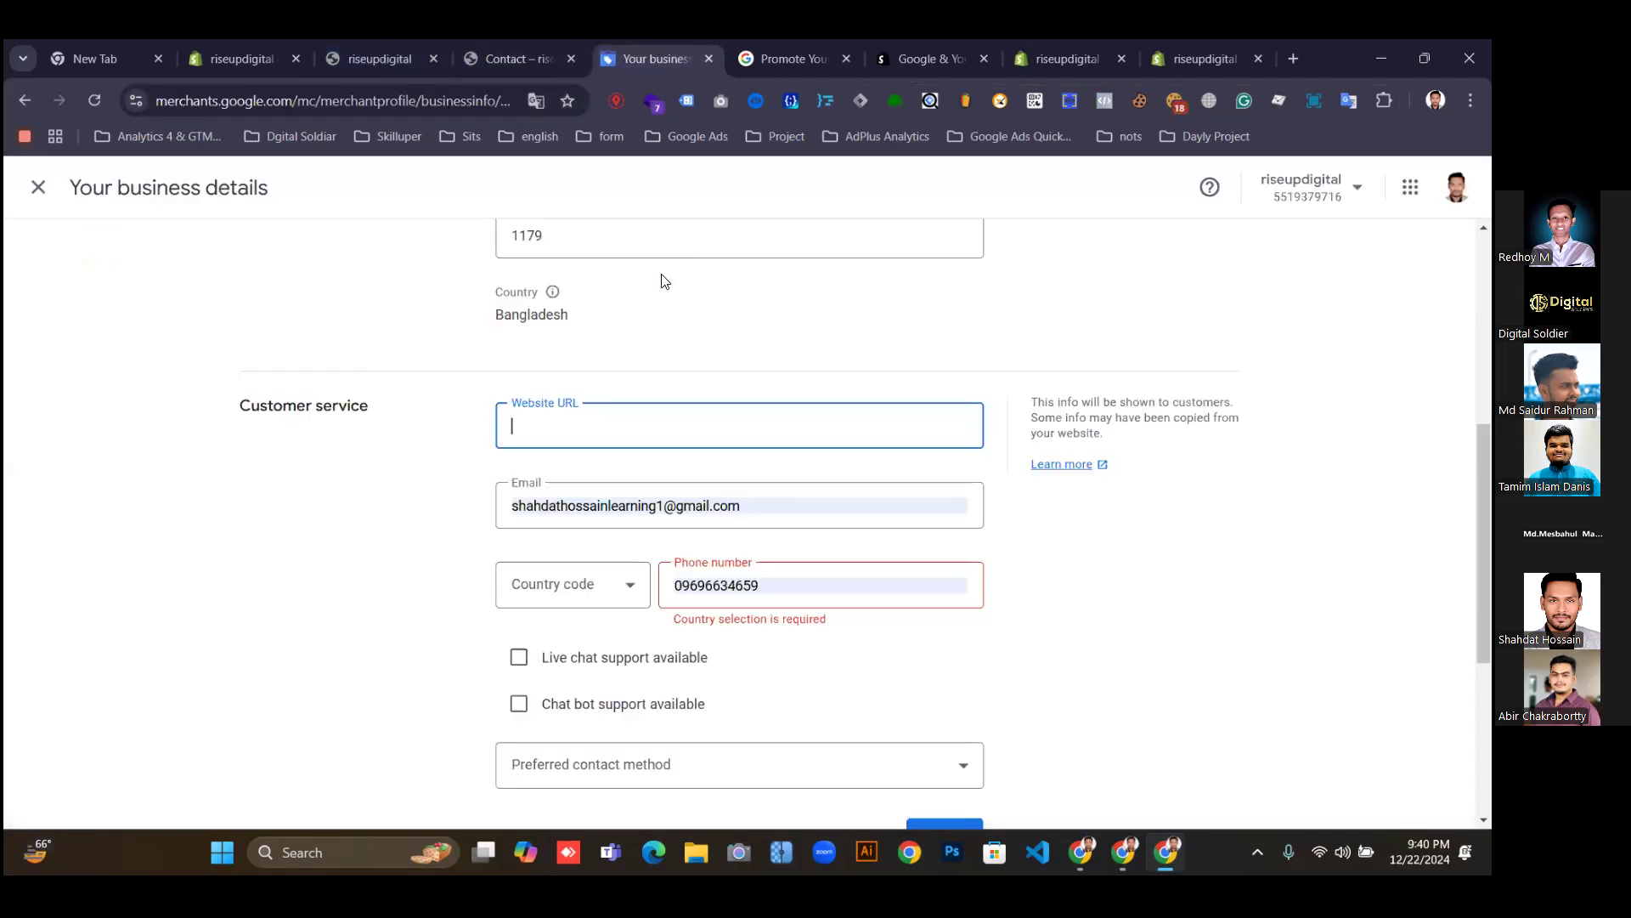
{"action": "key", "text": "ctrl+v"}
Set the phone country code to Bangladesh and enter the corrected phone number.
{"action": "scroll", "coordinate": [807, 458], "scroll_direction": "down", "scroll_amount": 1}
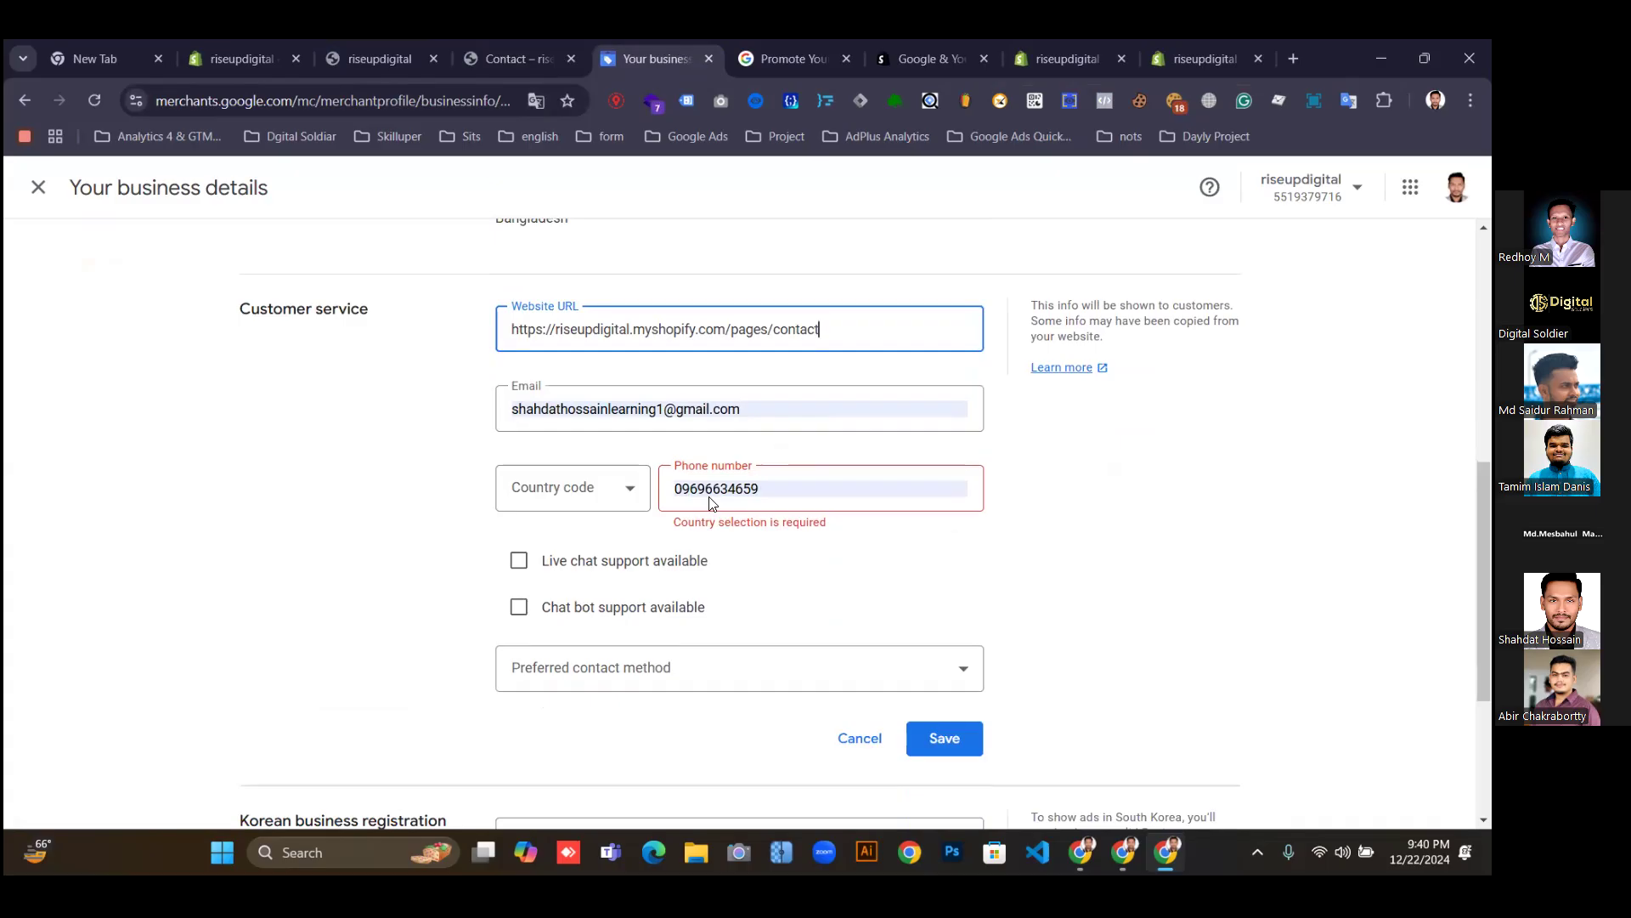
{"action": "left_click_drag", "start_coordinate": [762, 490], "coordinate": [633, 493]}
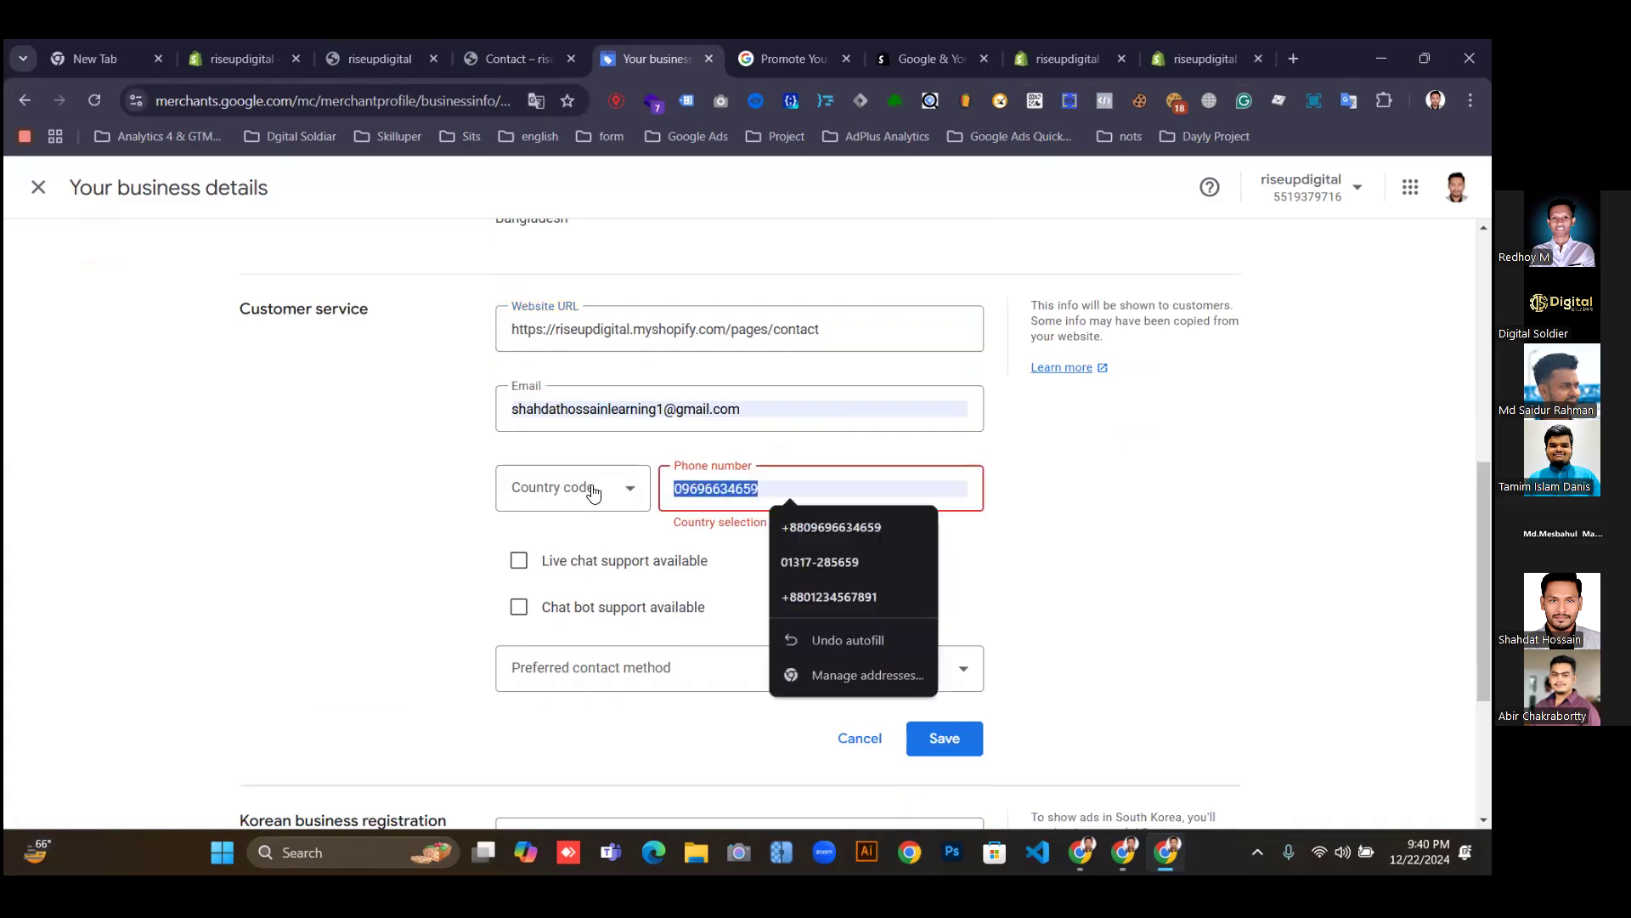
{"action": "left_click", "coordinate": [626, 492]}
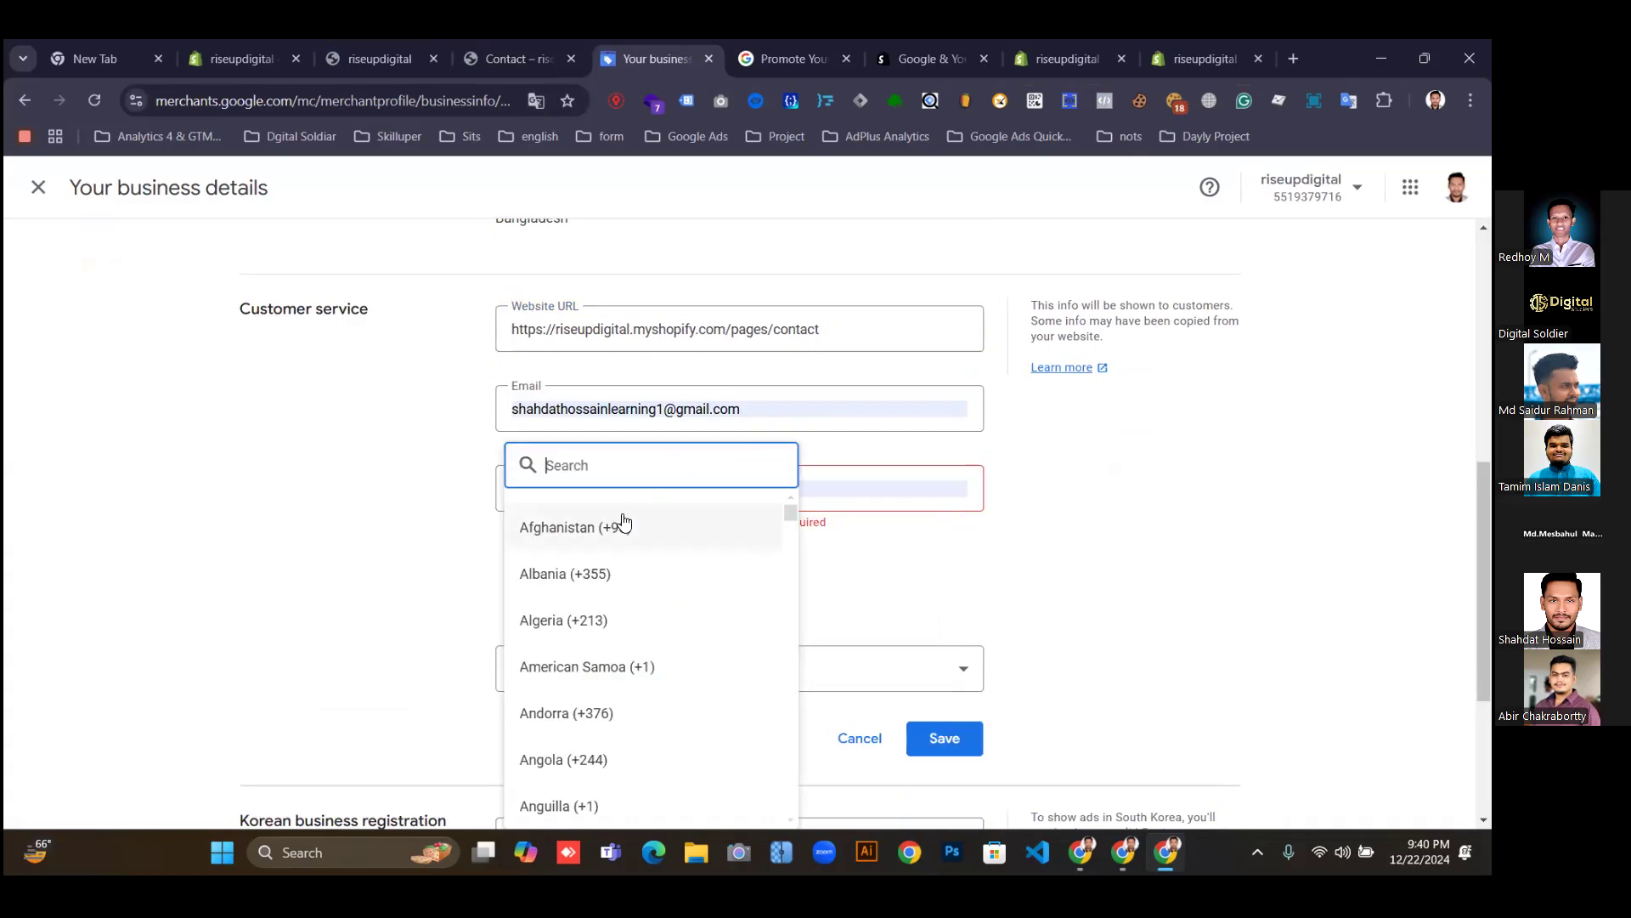
{"action": "type", "text": "ba"}
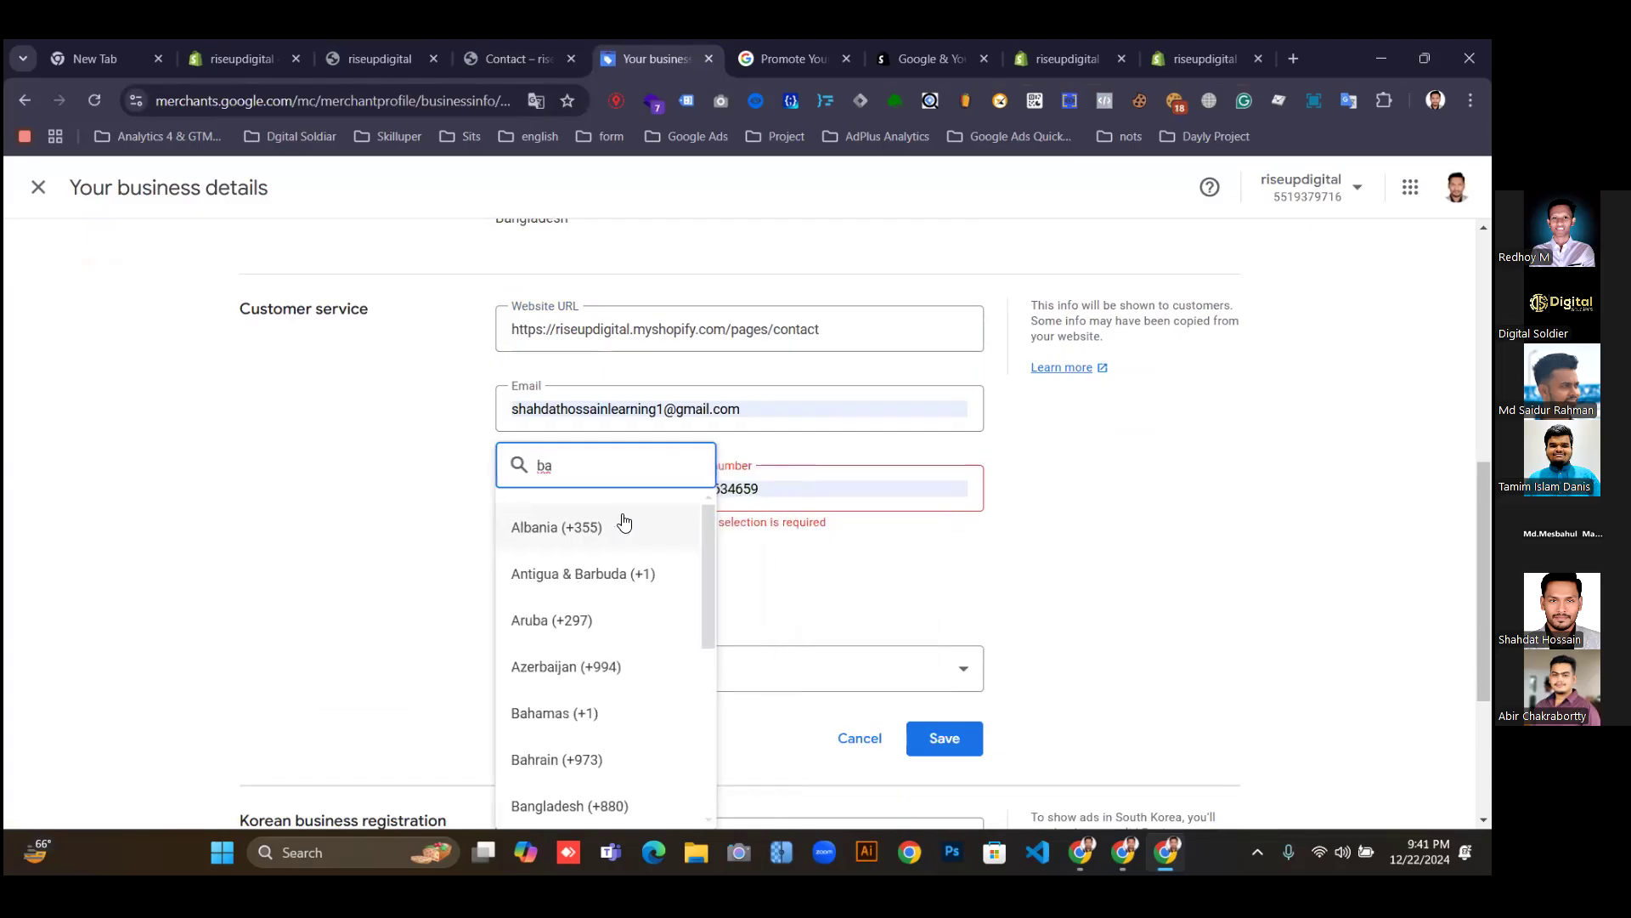
{"action": "type", "text": "ng"}
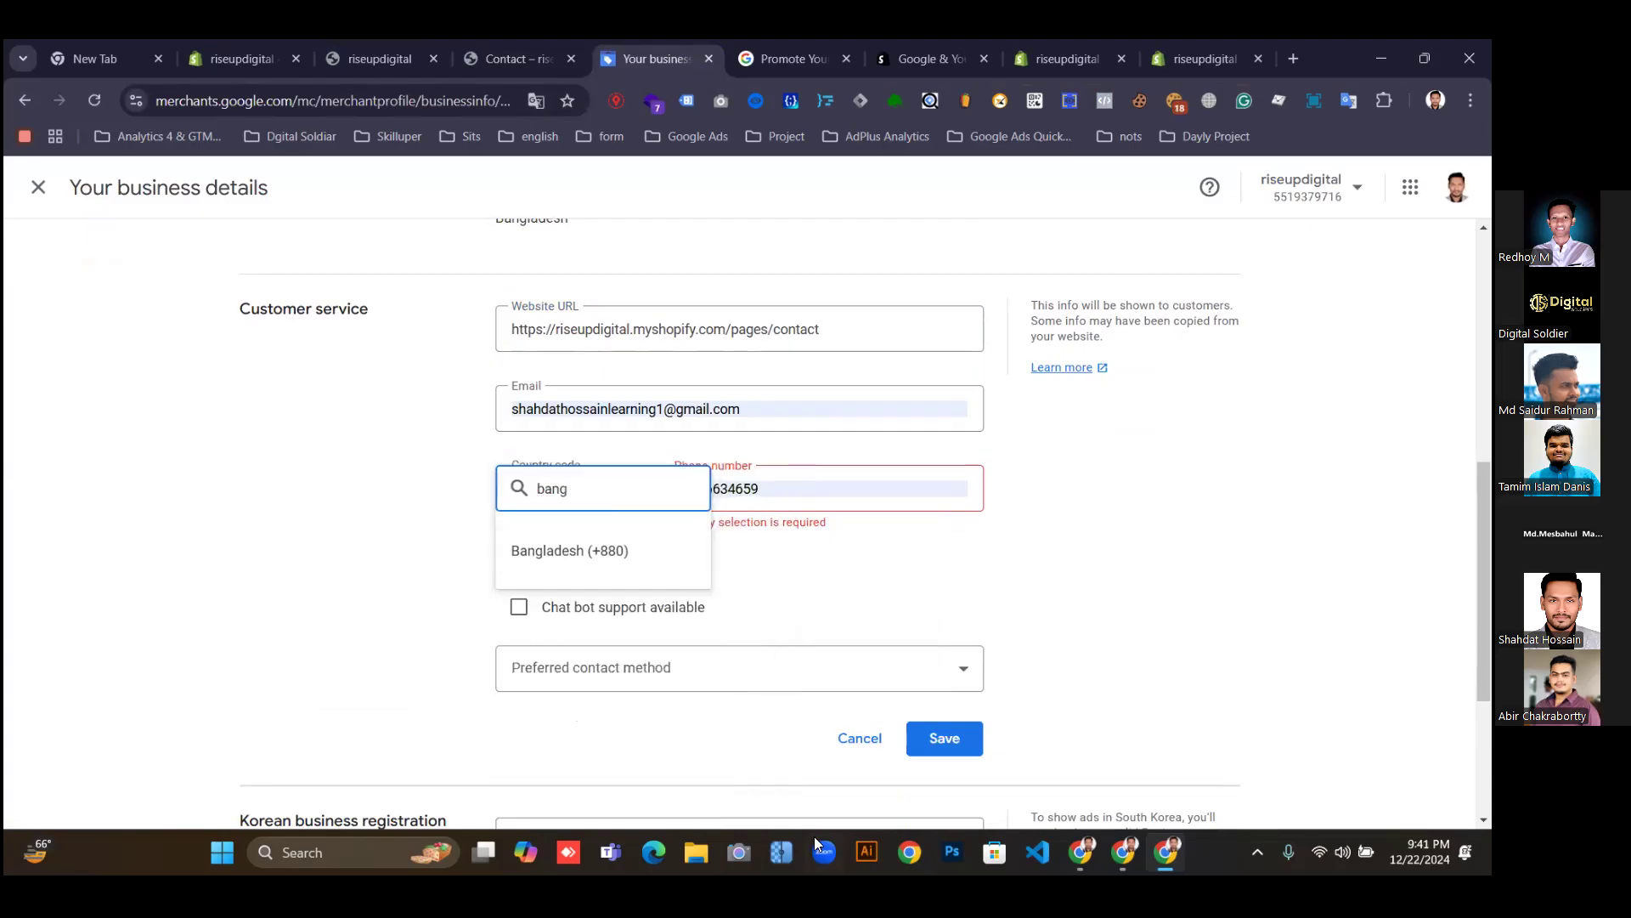
{"action": "left_click", "coordinate": [575, 554]}
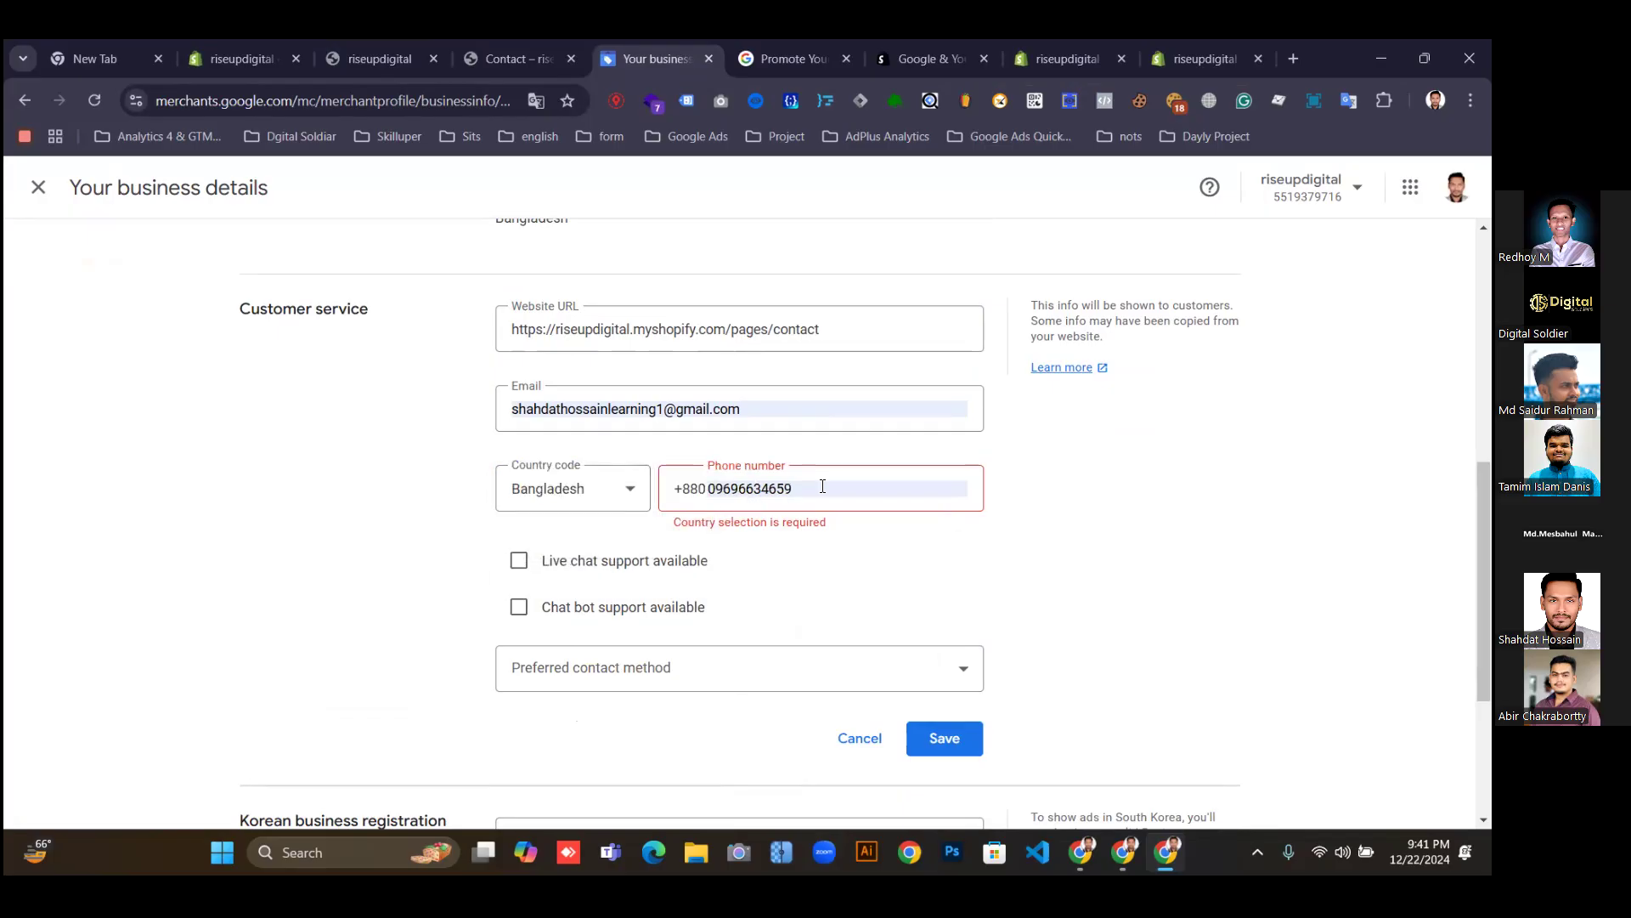
{"action": "double_click", "coordinate": [822, 486]}
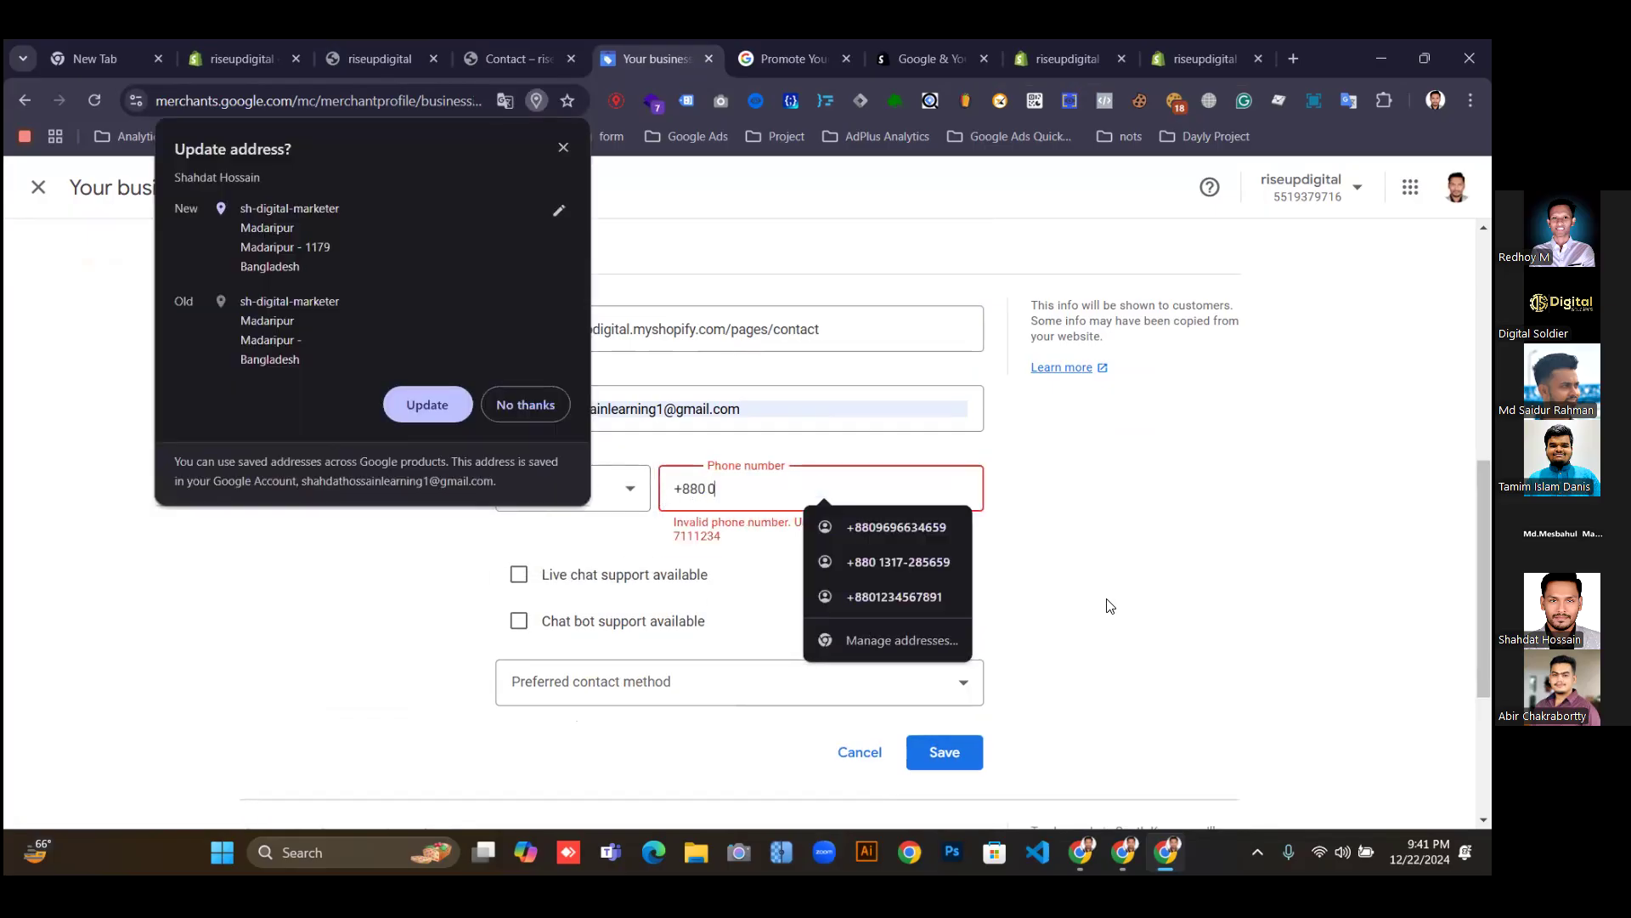
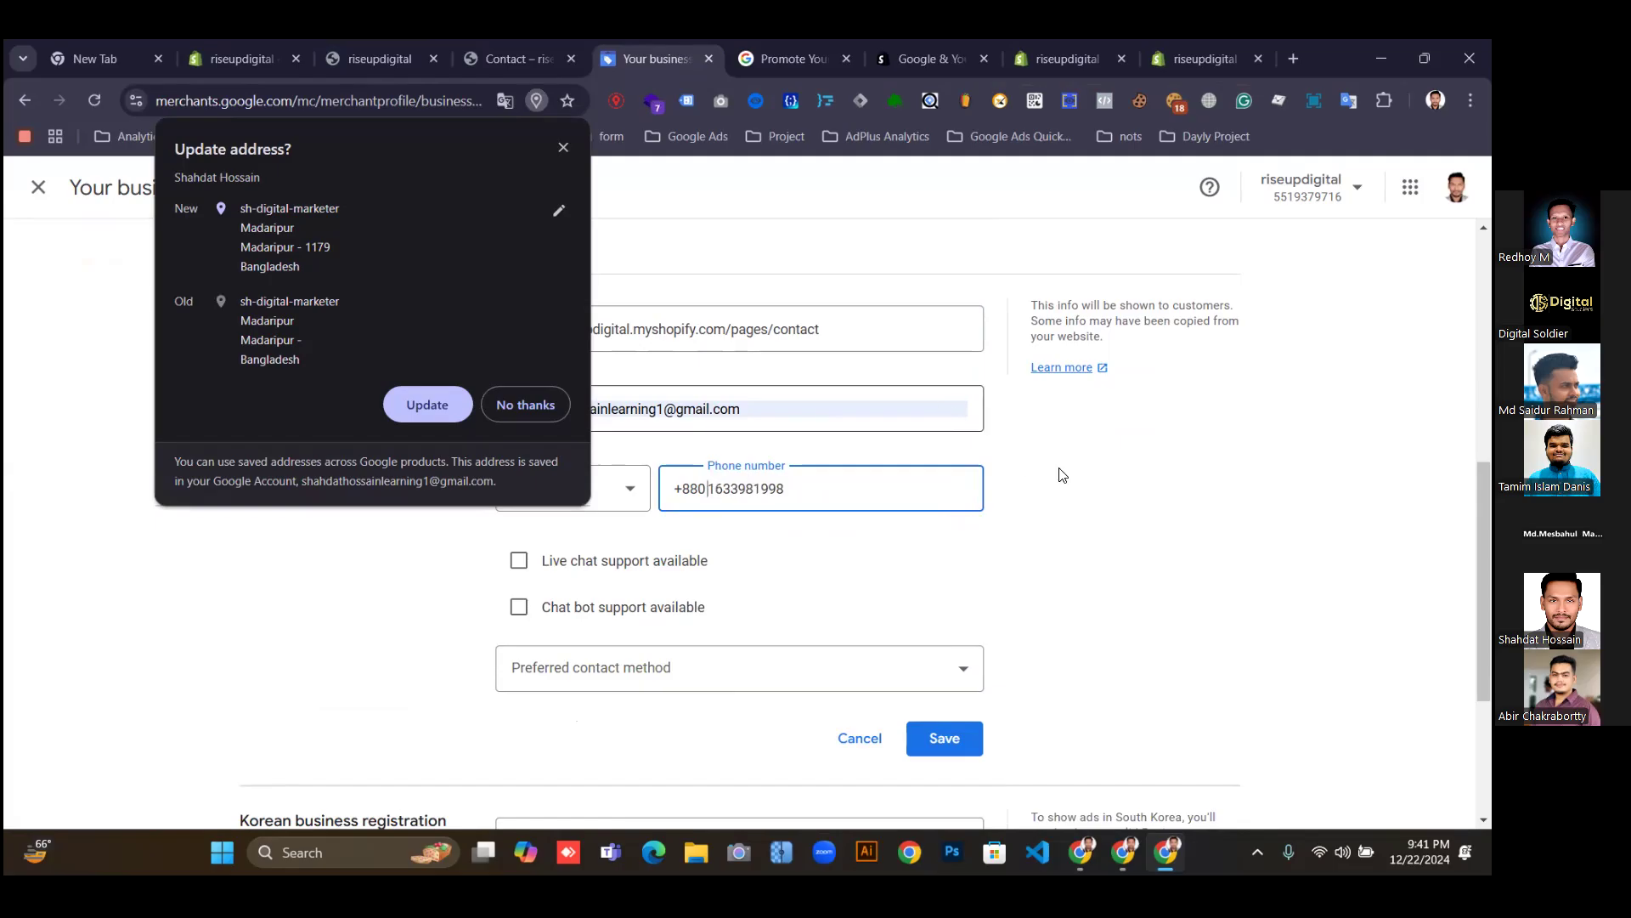
Check the store's contact details in Shopify, then save the customer service details.
{"action": "left_click", "coordinate": [1069, 58]}
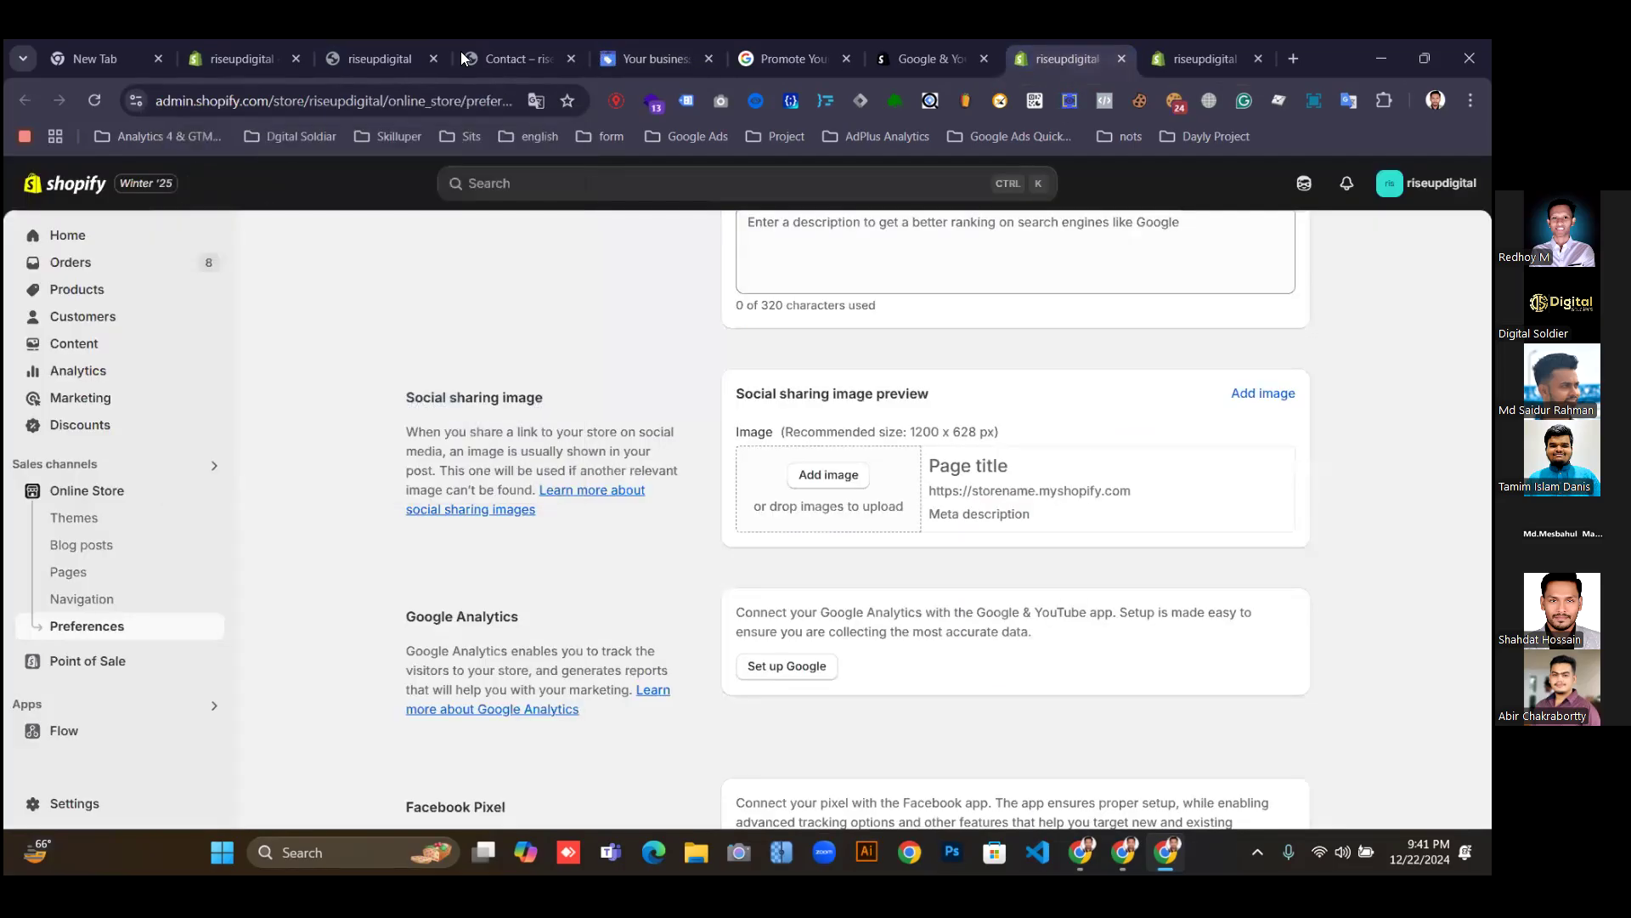
{"action": "left_click", "coordinate": [349, 53]}
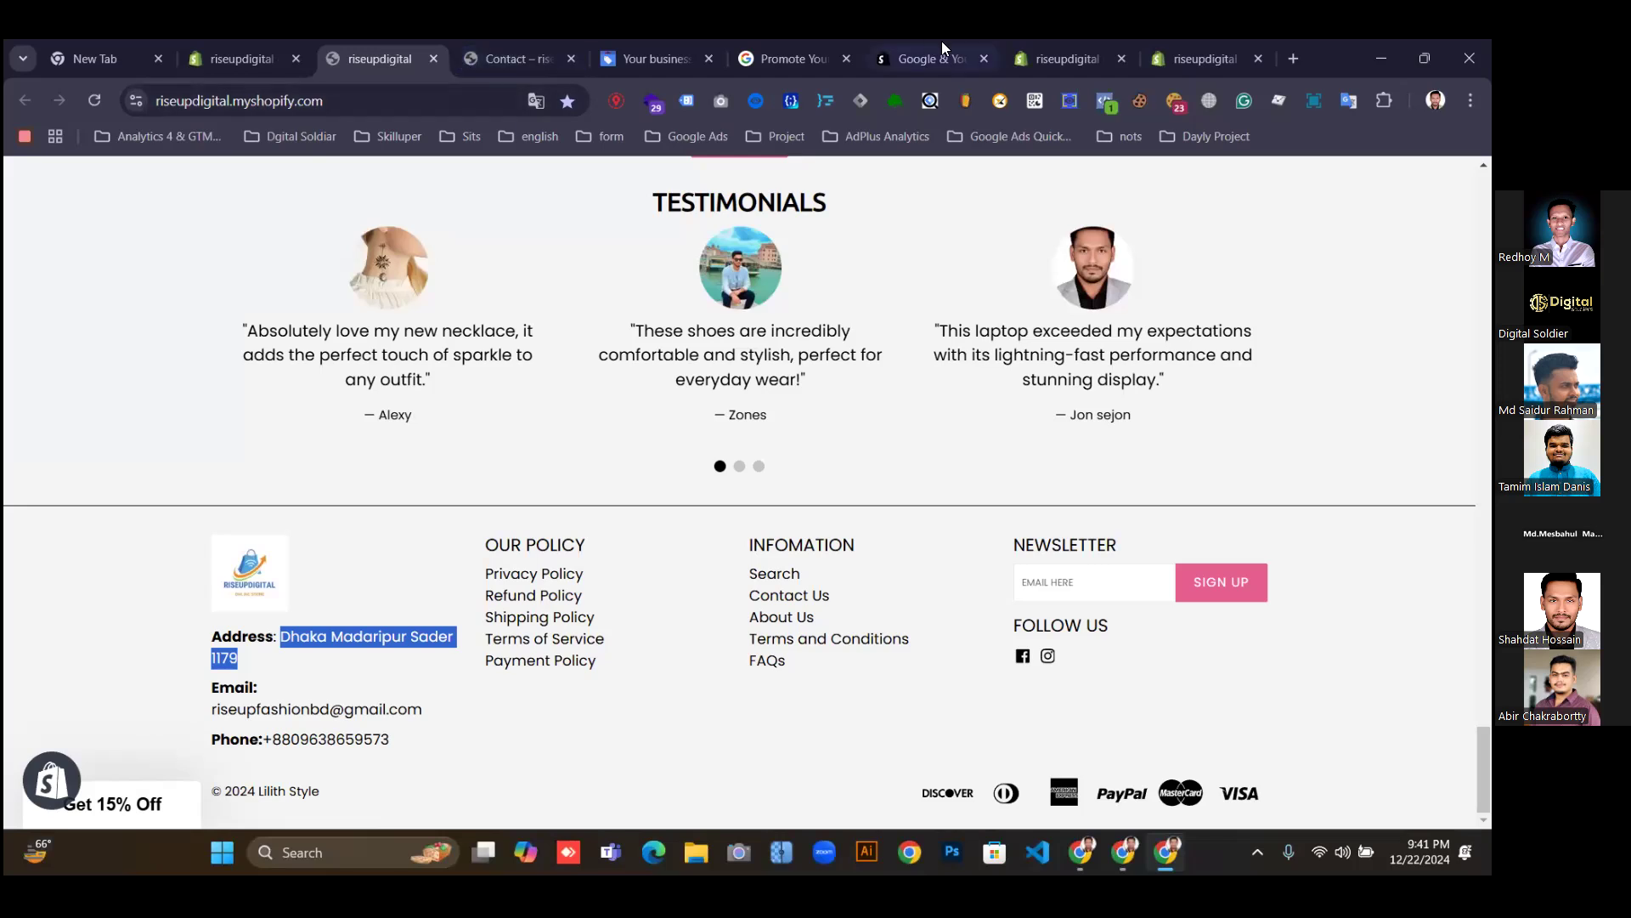
{"action": "left_click", "coordinate": [651, 57]}
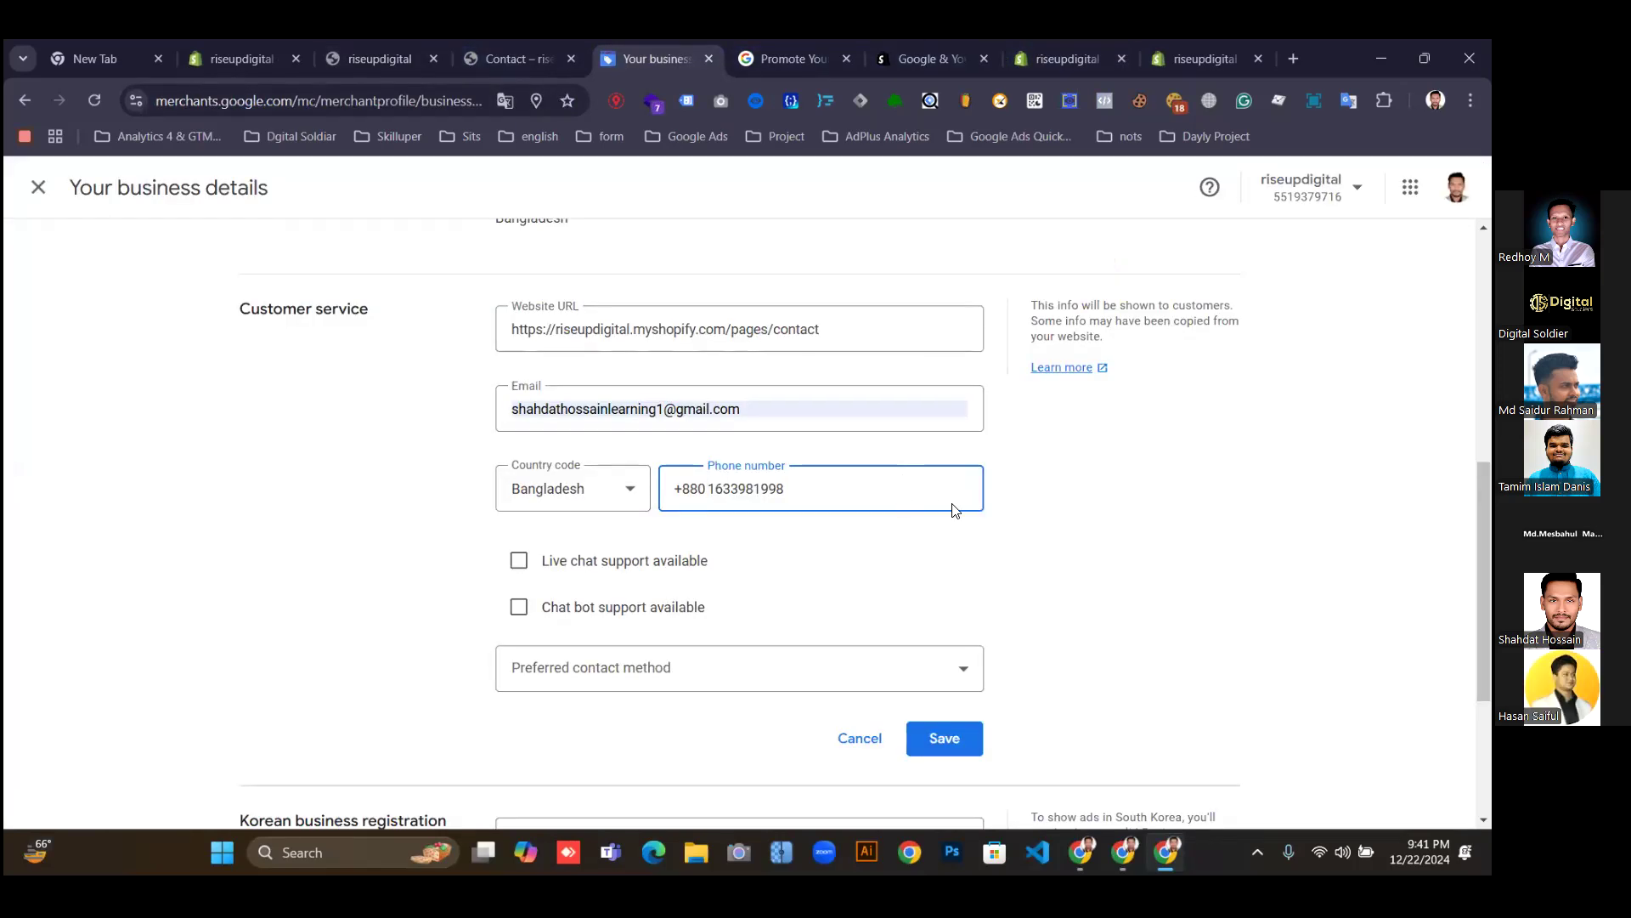
{"action": "scroll", "coordinate": [739, 523], "scroll_direction": "down", "scroll_amount": 1}
{"action": "scroll", "coordinate": [739, 523], "scroll_direction": "up", "scroll_amount": 1}
{"action": "scroll", "coordinate": [1127, 579], "scroll_direction": "down", "scroll_amount": 1}
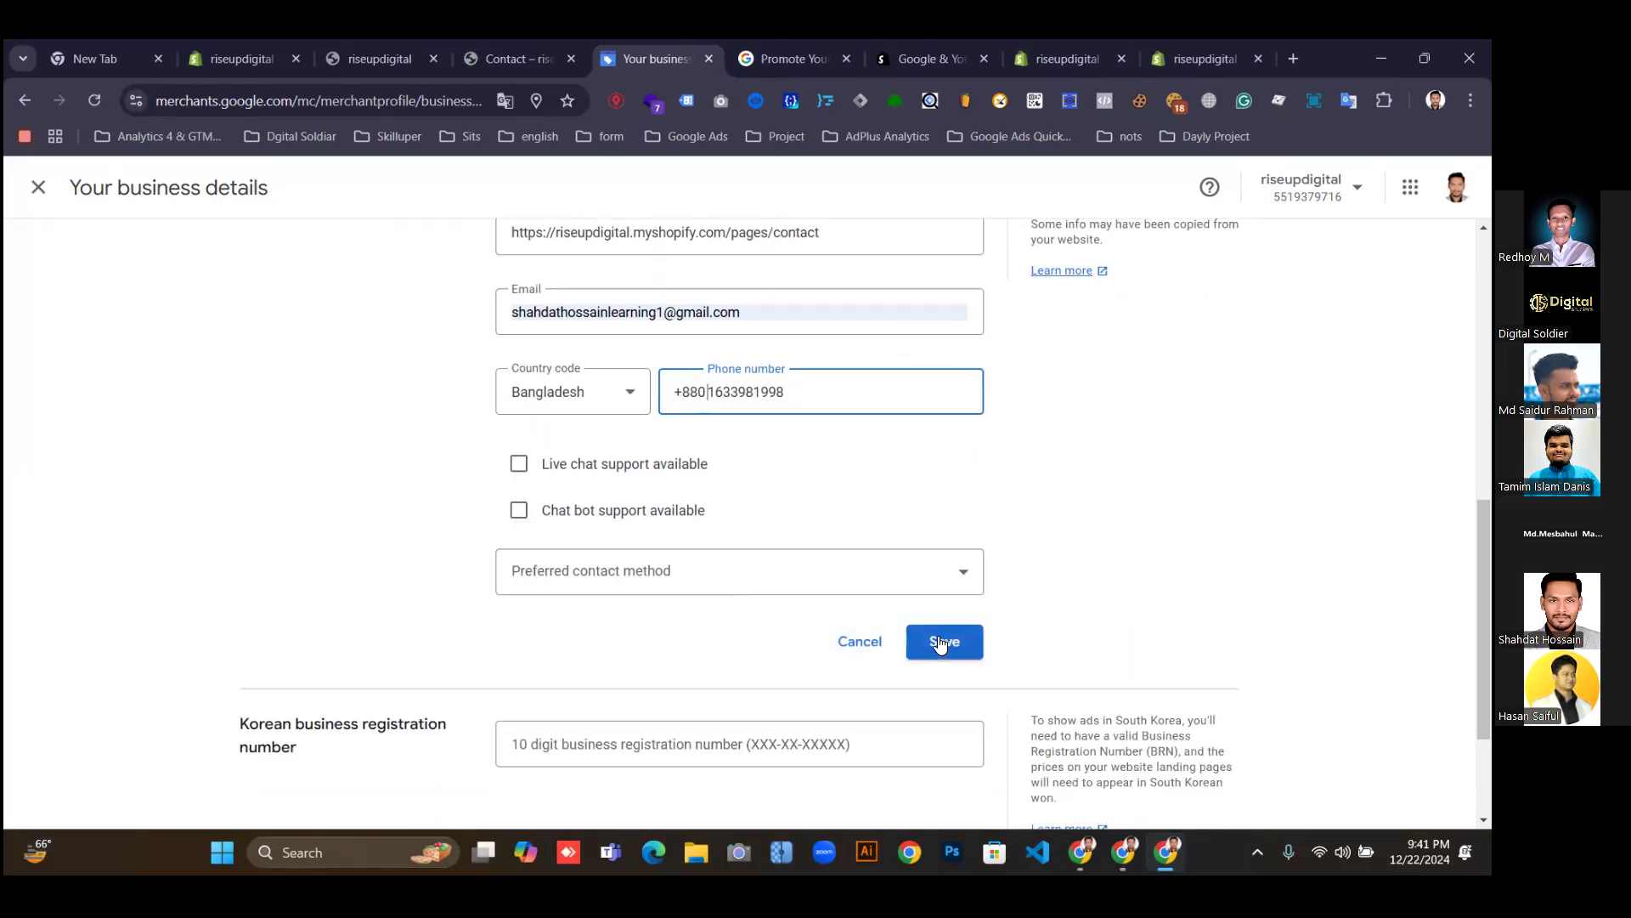
{"action": "scroll", "coordinate": [981, 531], "scroll_direction": "down", "scroll_amount": 2}
{"action": "left_click", "coordinate": [943, 459]}
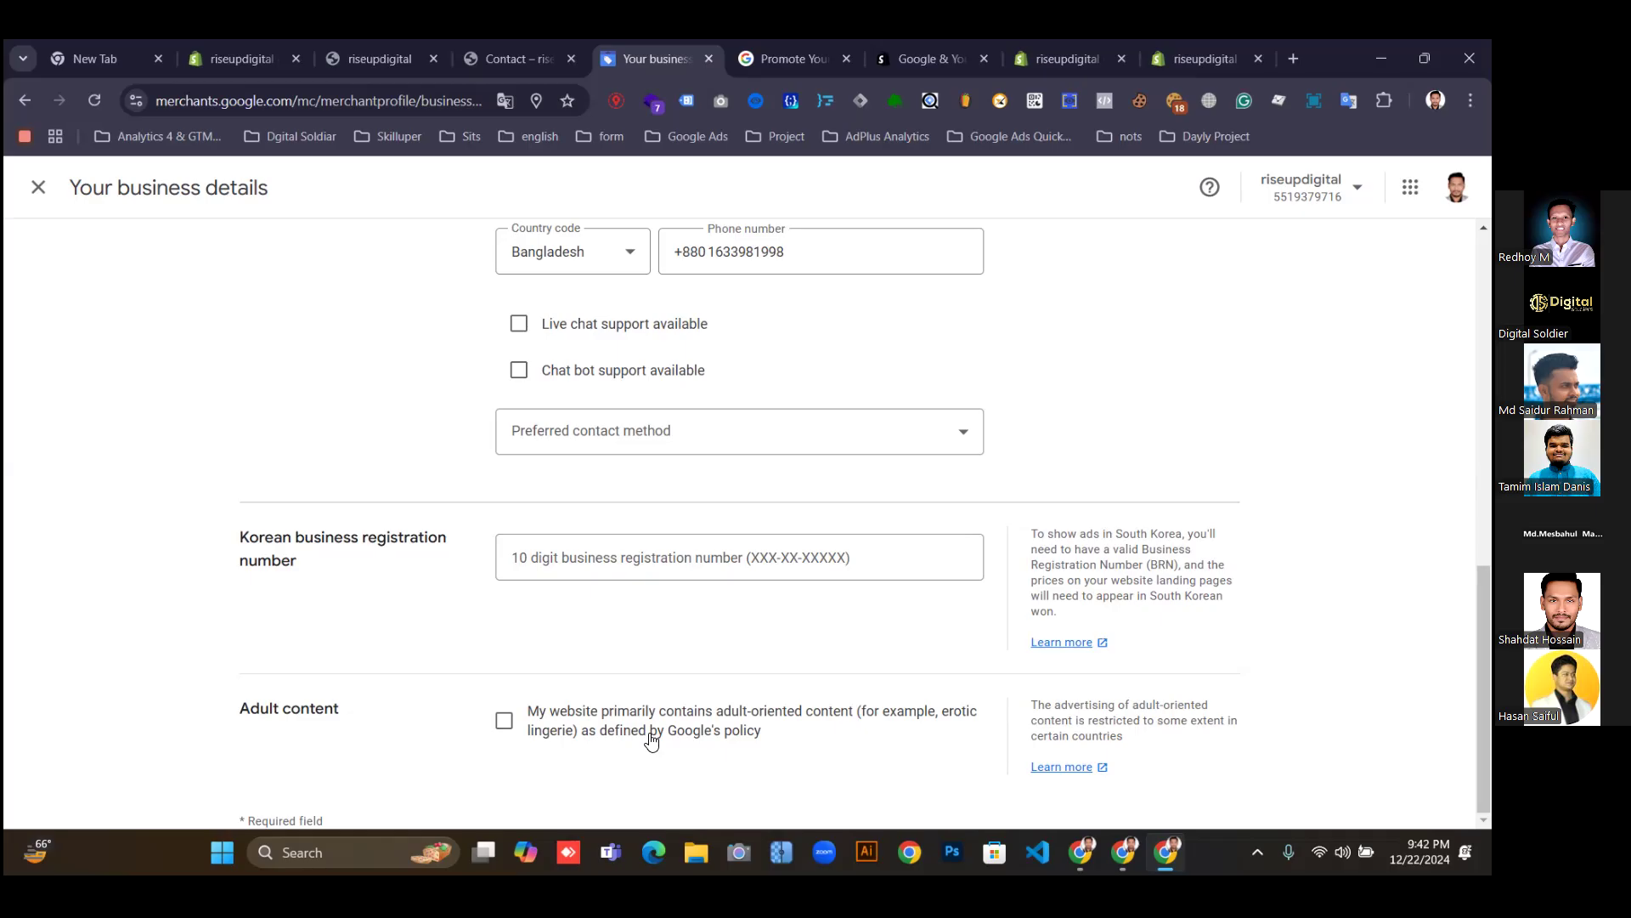
Close the business details form, let Chrome update the saved Madaripur address, and review Business info.
{"action": "scroll", "coordinate": [722, 731], "scroll_direction": "up", "scroll_amount": 9}
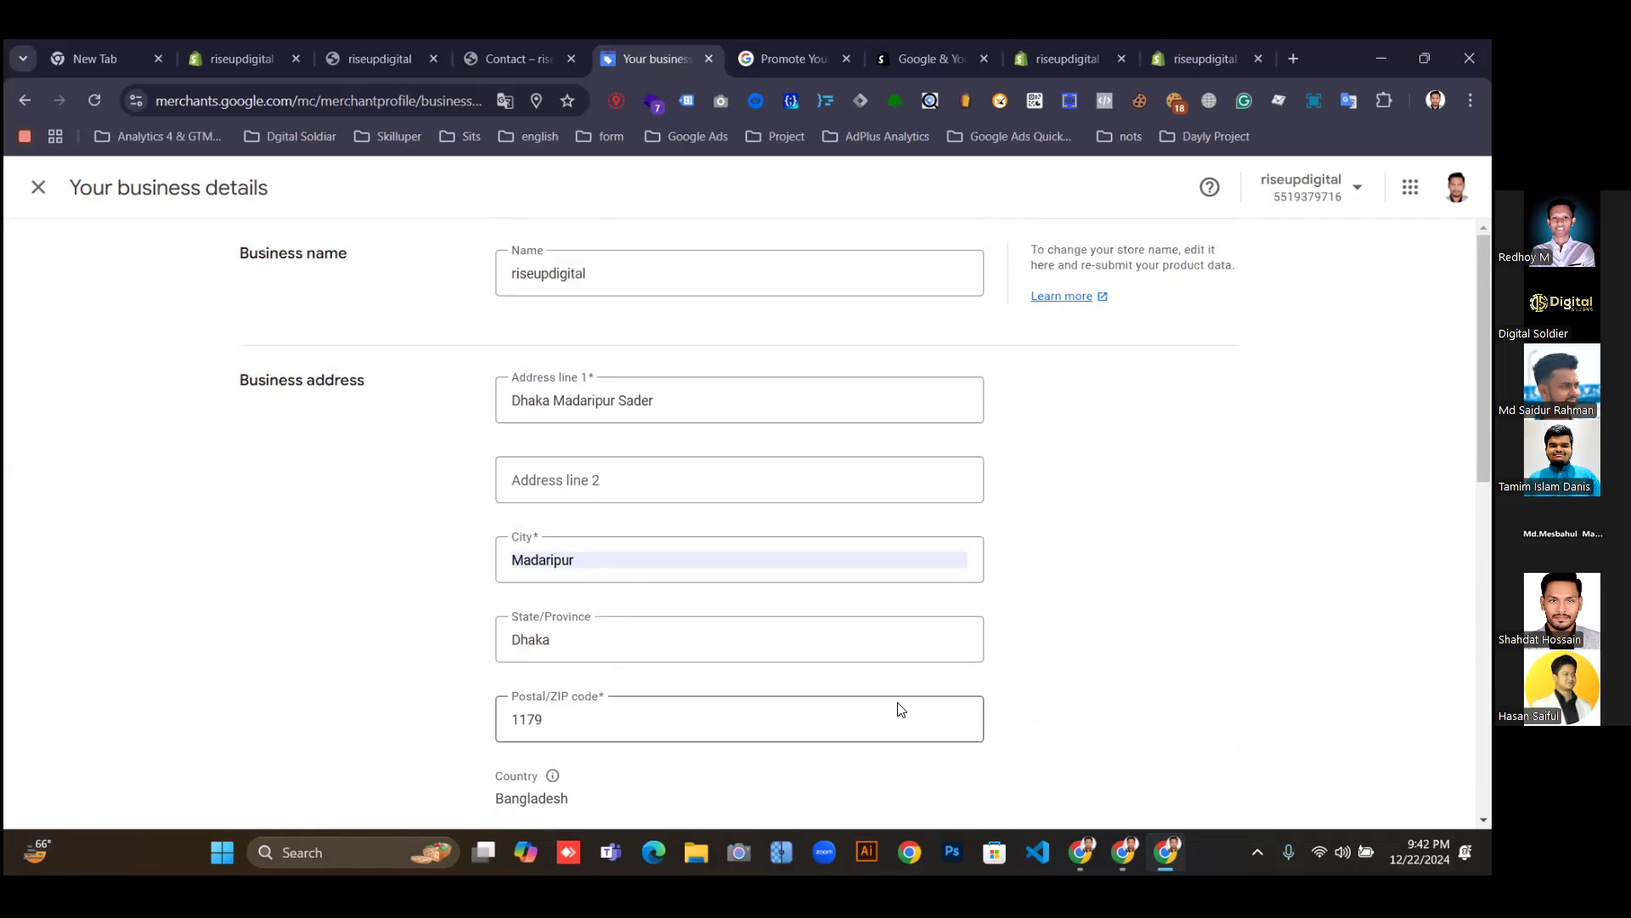
{"action": "left_click", "coordinate": [40, 190]}
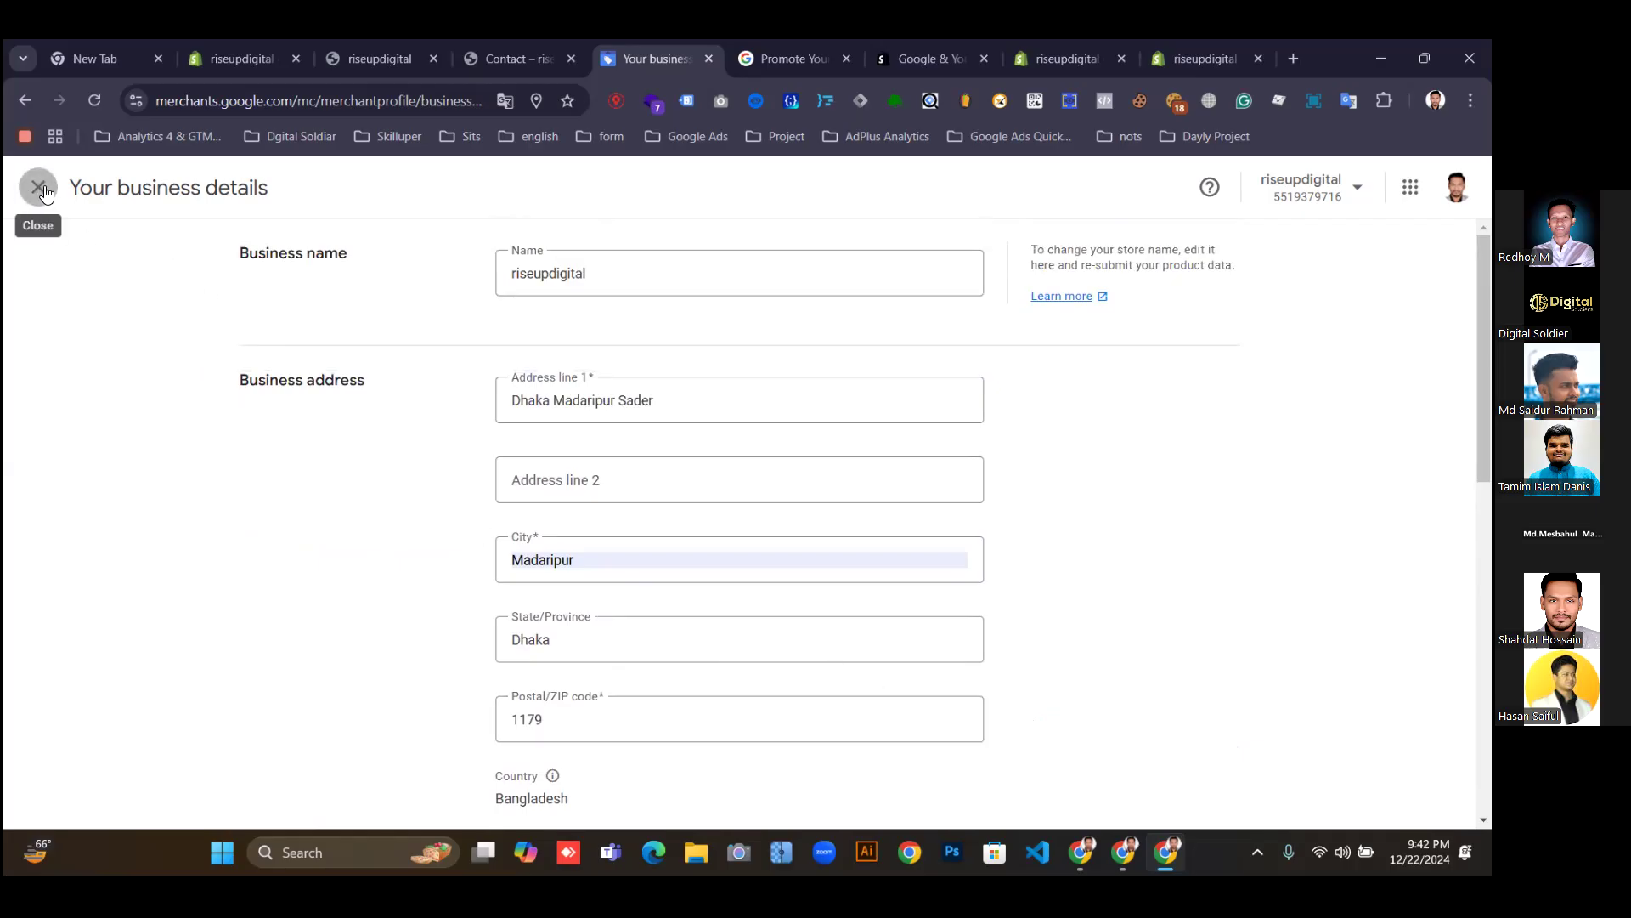
{"action": "left_click", "coordinate": [423, 402]}
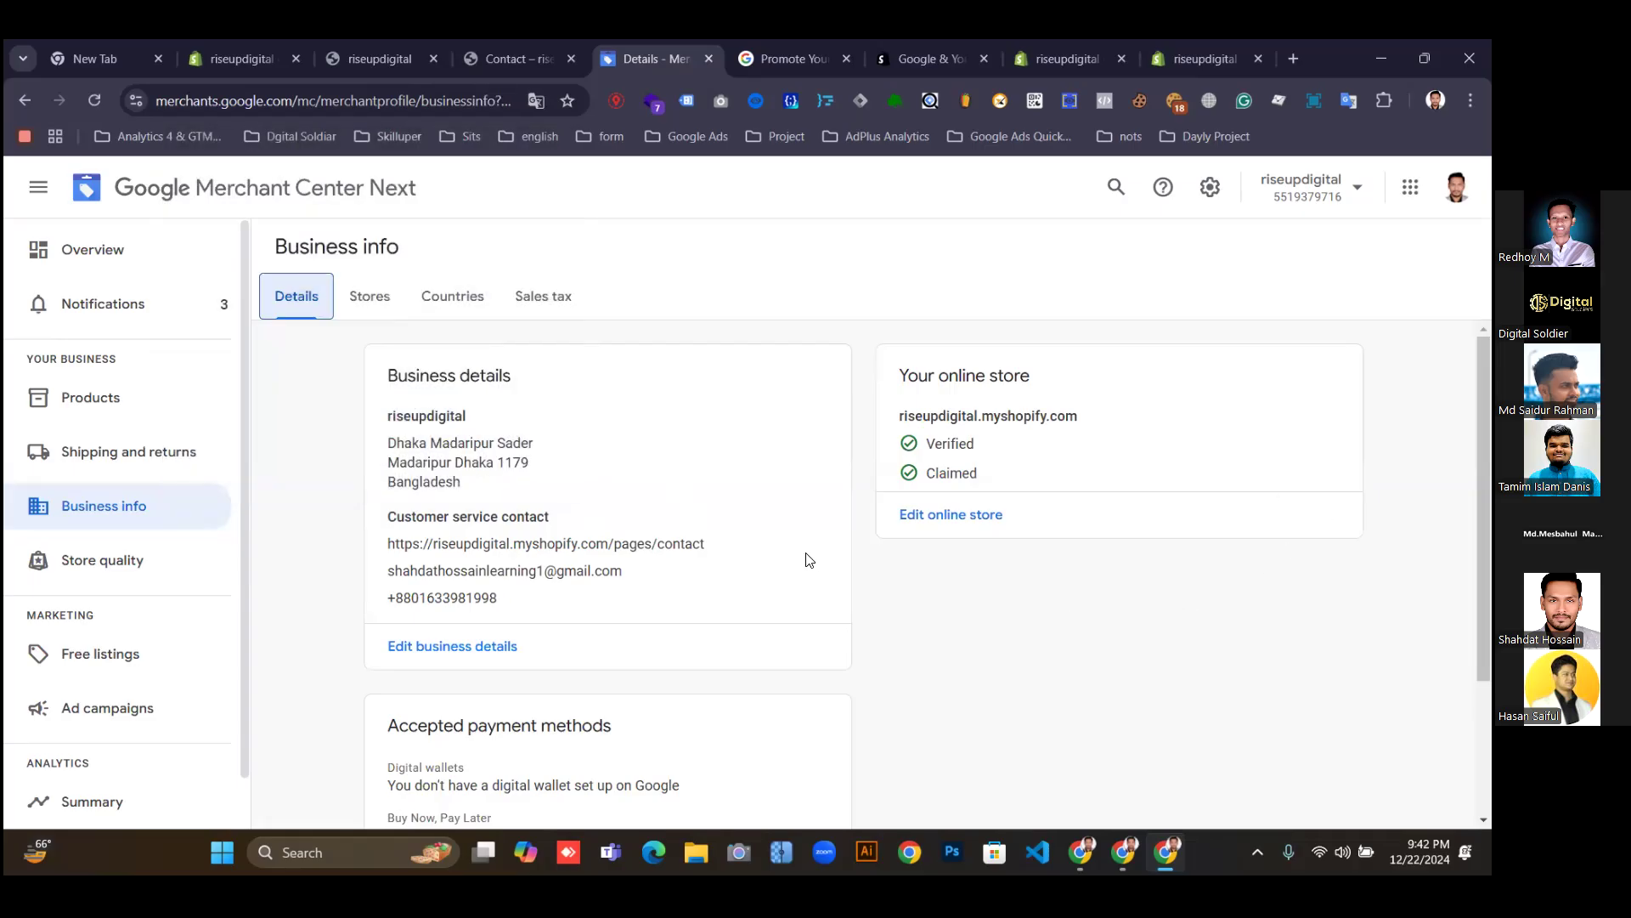
{"action": "scroll", "coordinate": [811, 564], "scroll_direction": "down", "scroll_amount": 3}
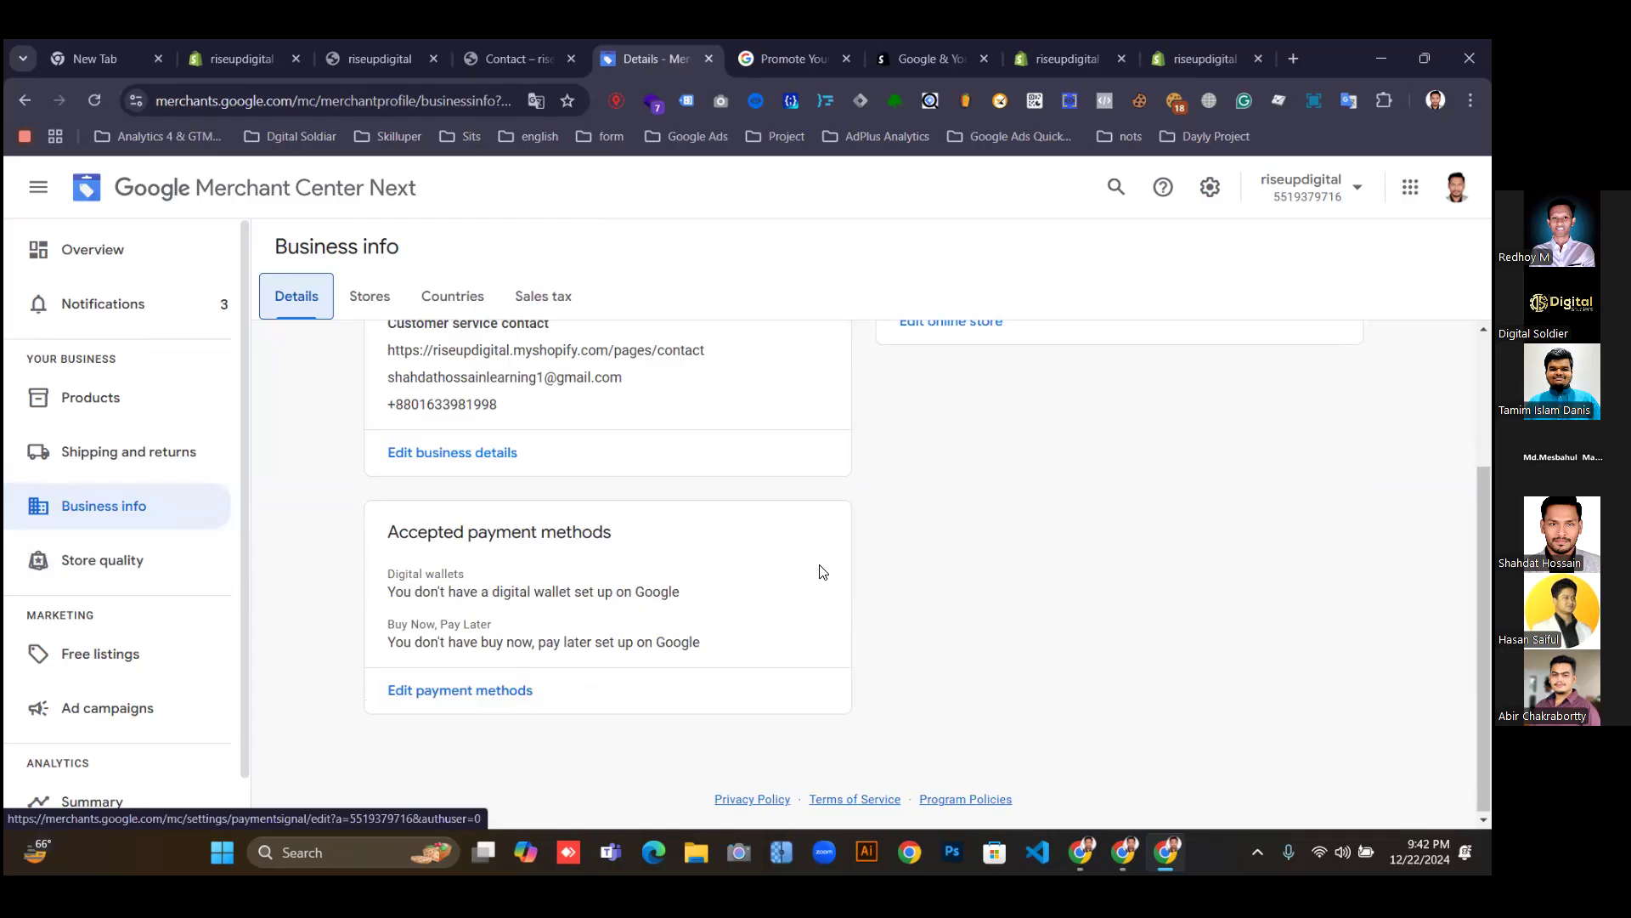
Open the Stores section of Business info and its empty Countries tab.
{"action": "scroll", "coordinate": [823, 572], "scroll_direction": "up", "scroll_amount": 3}
{"action": "left_click", "coordinate": [371, 299]}
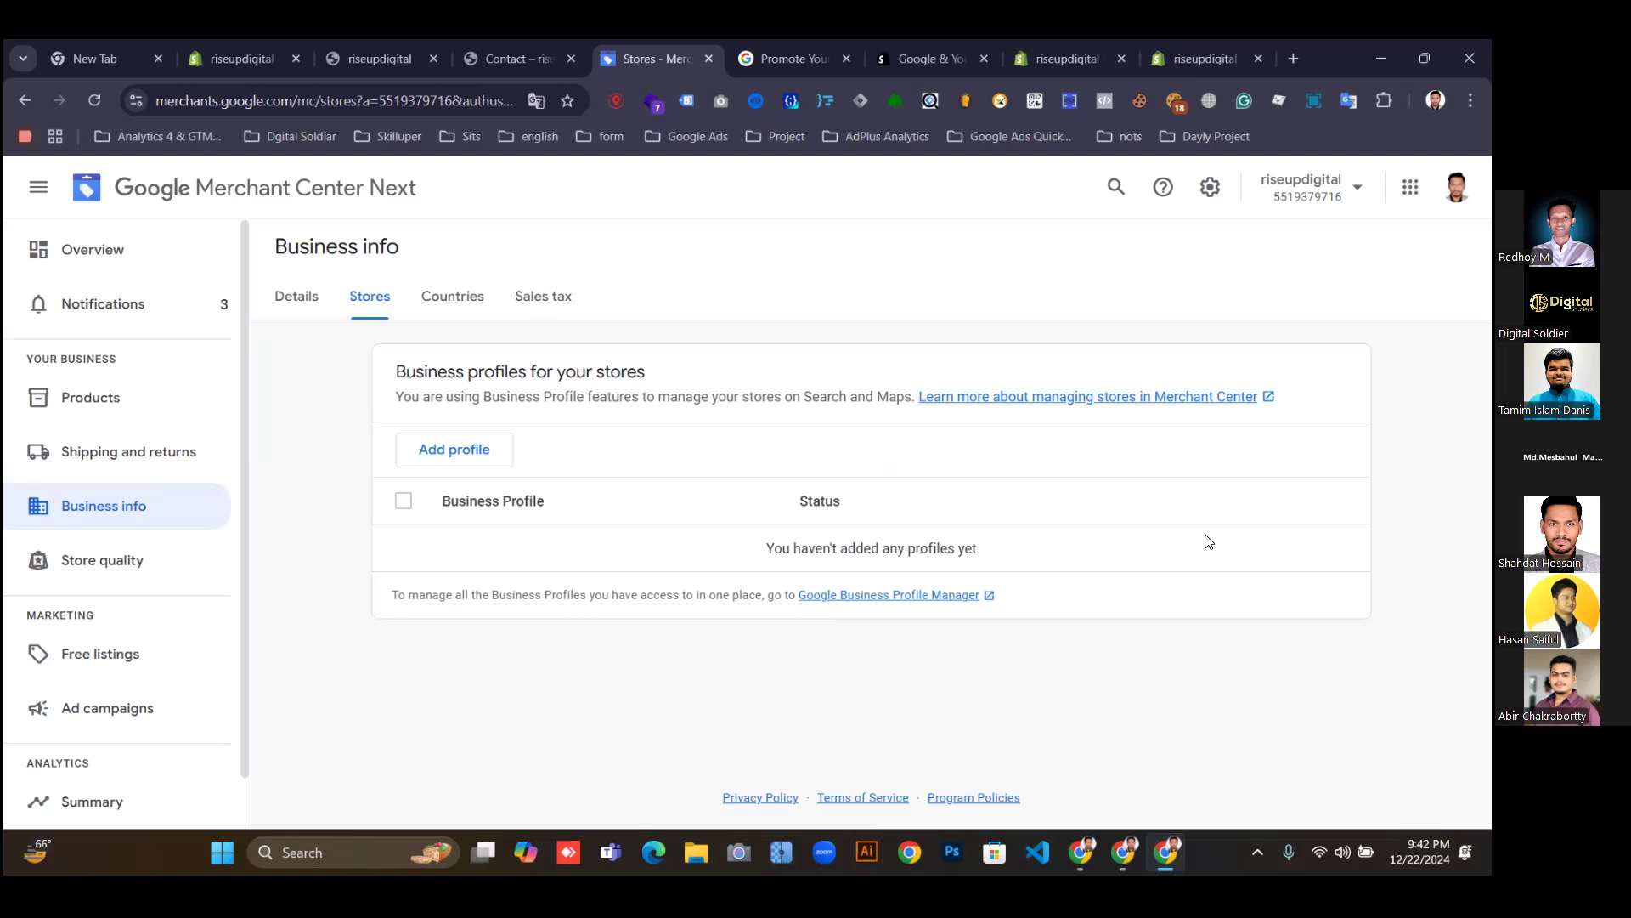
{"action": "left_click", "coordinate": [450, 297]}
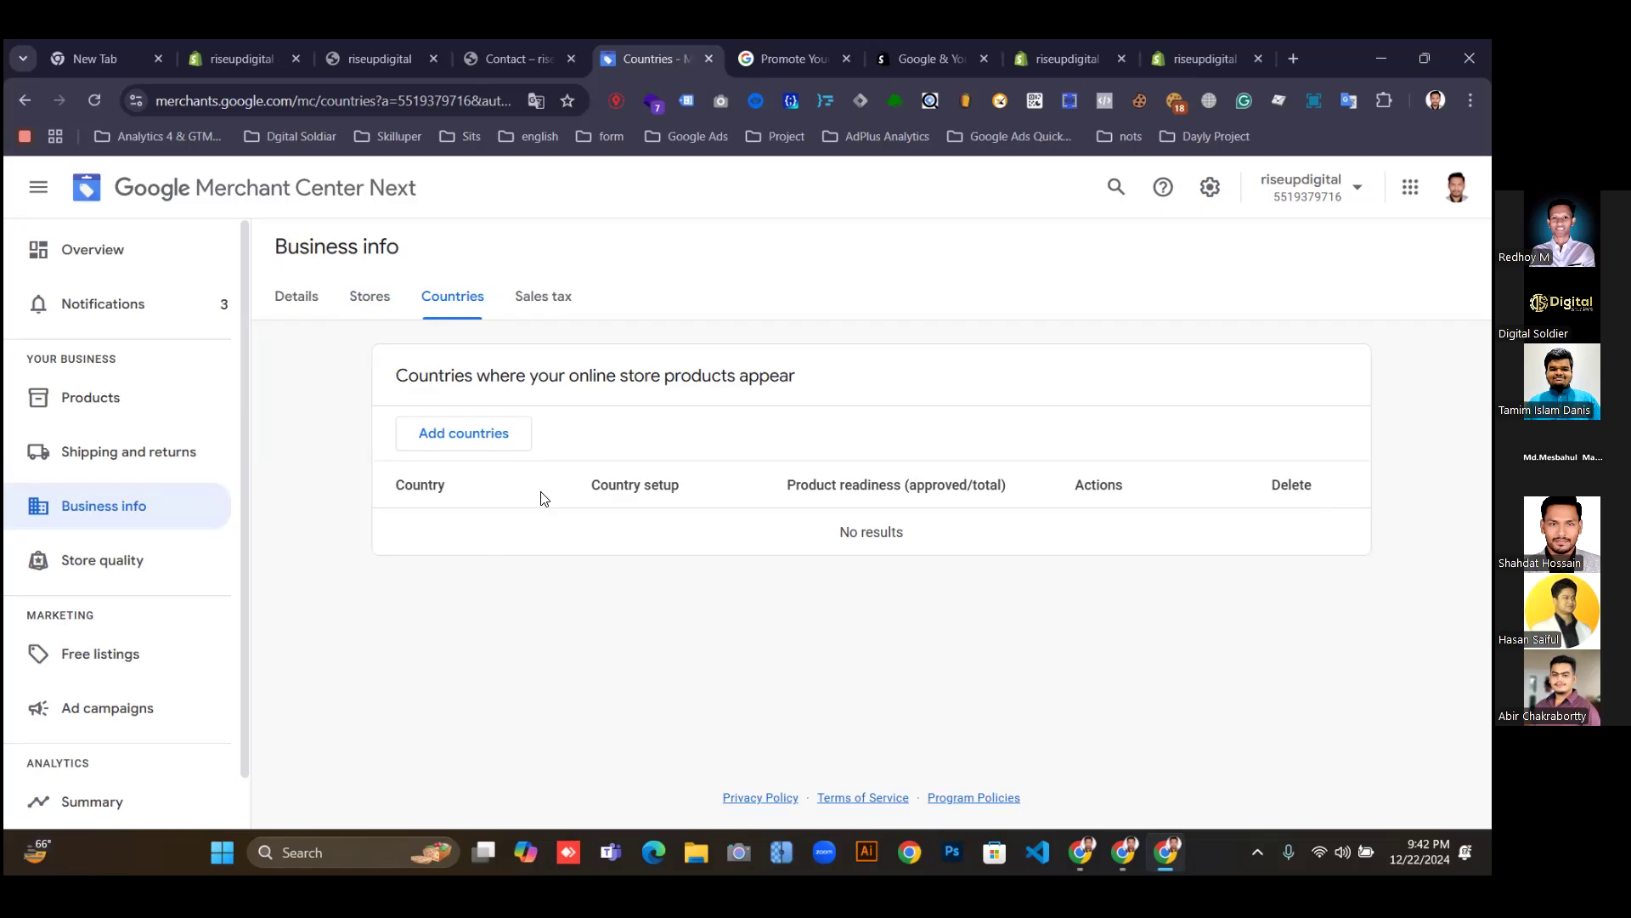
Add United States and Bangladesh as countries, save, and go to Shipping and returns.
{"action": "left_click", "coordinate": [480, 440]}
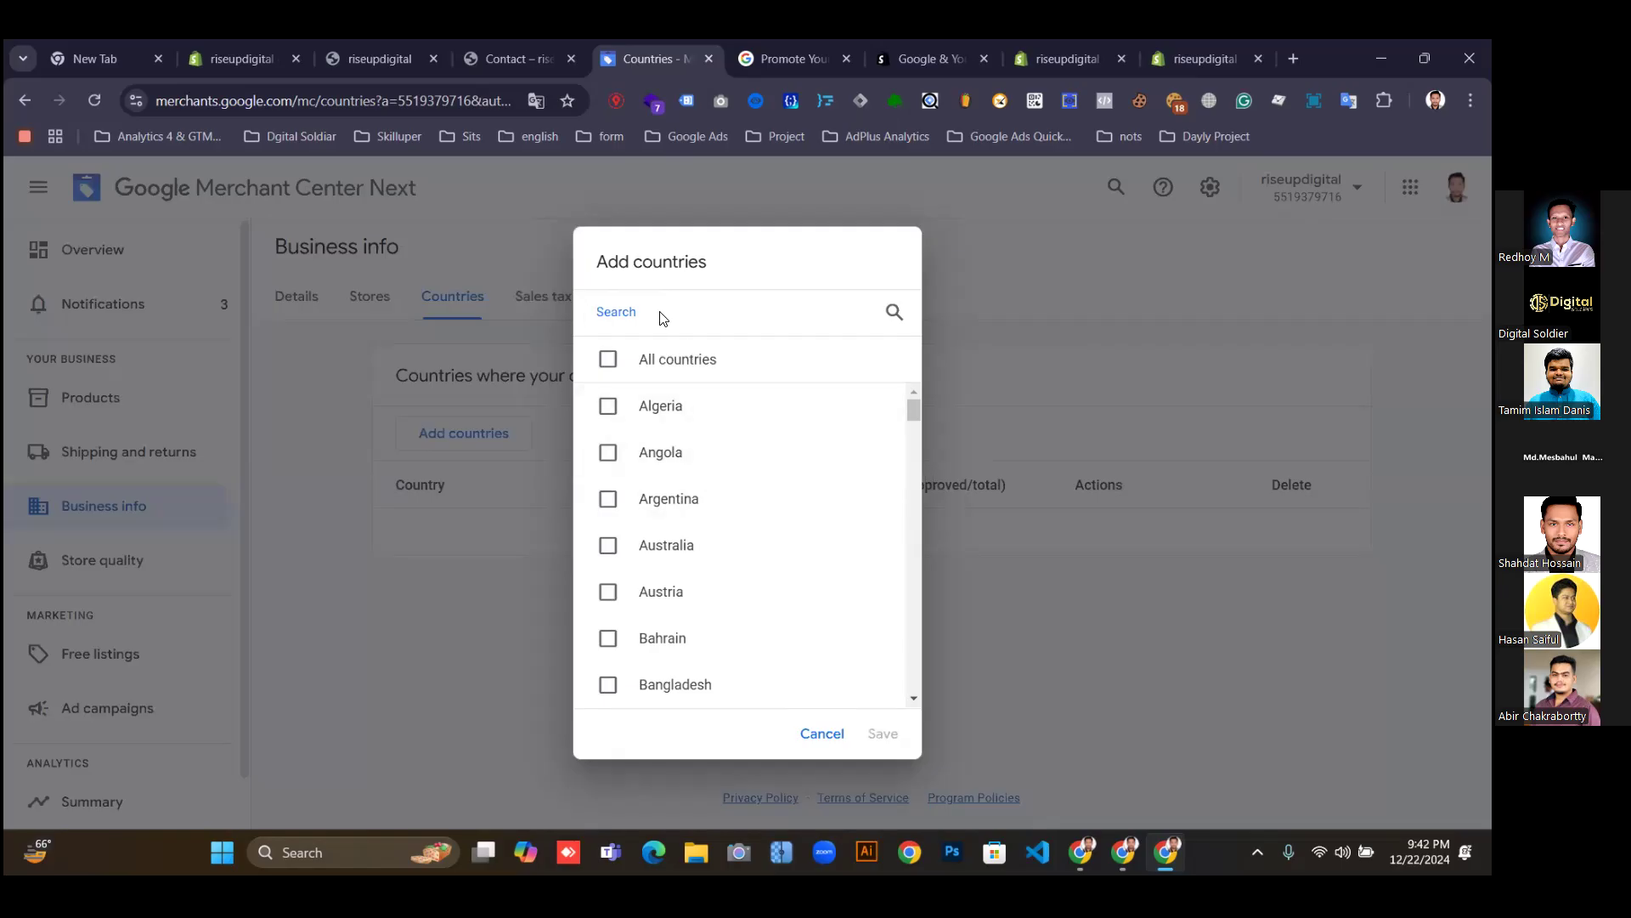
{"action": "type", "text": "us"}
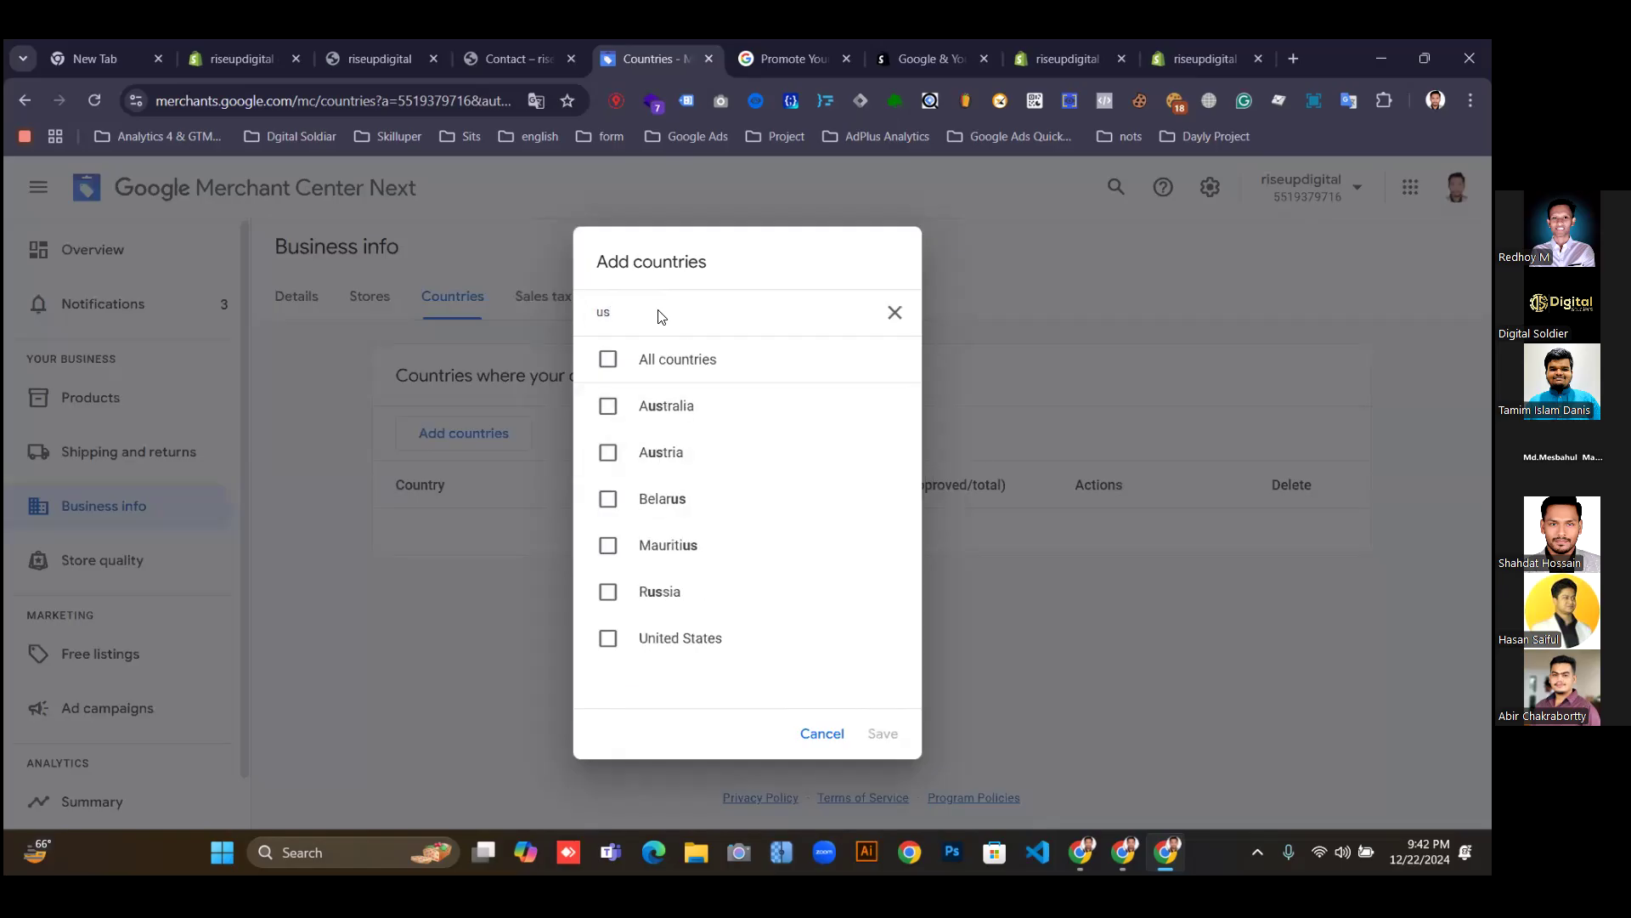
{"action": "left_click", "coordinate": [686, 638]}
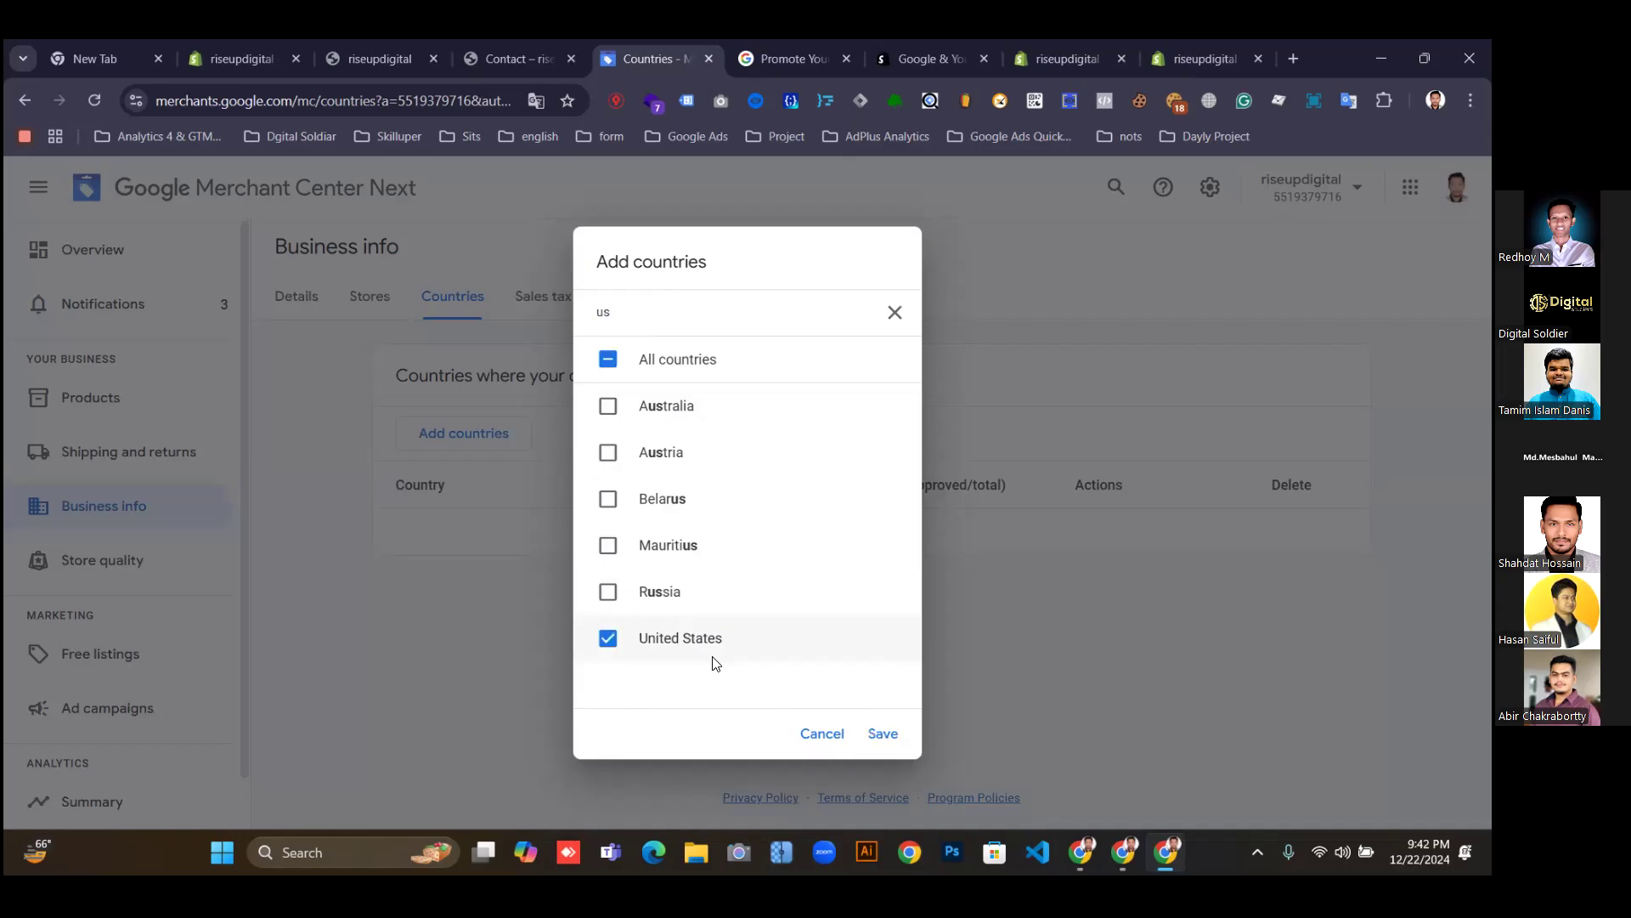
{"action": "left_click_drag", "start_coordinate": [625, 313], "coordinate": [557, 312]}
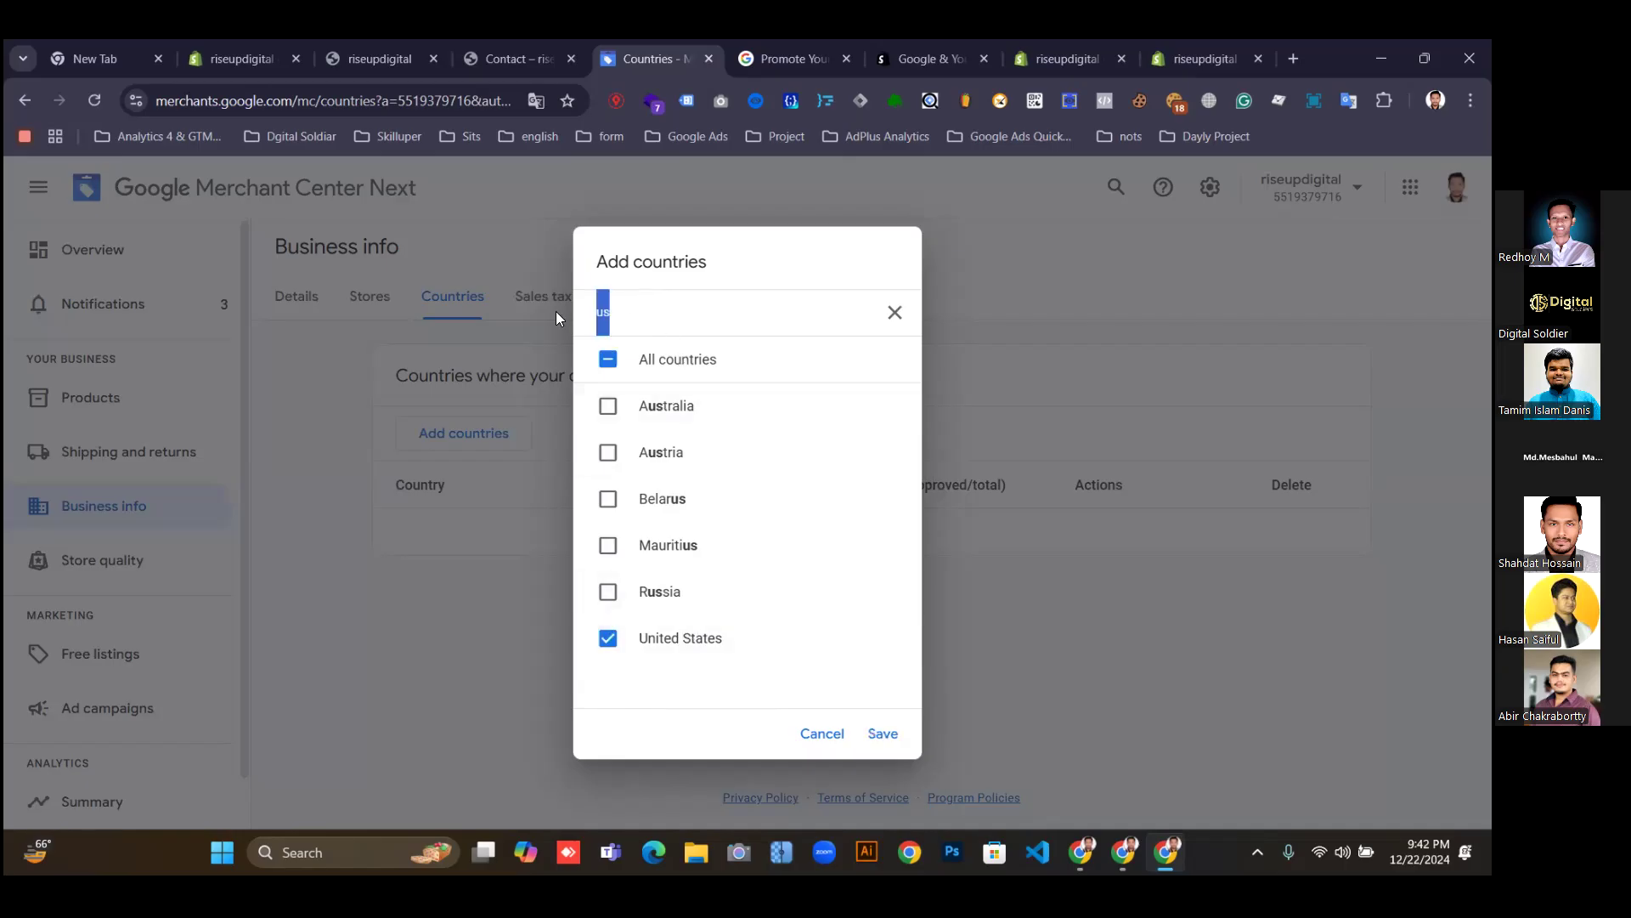
{"action": "type", "text": "ba"}
{"action": "left_click", "coordinate": [621, 467]}
{"action": "left_click", "coordinate": [883, 733]}
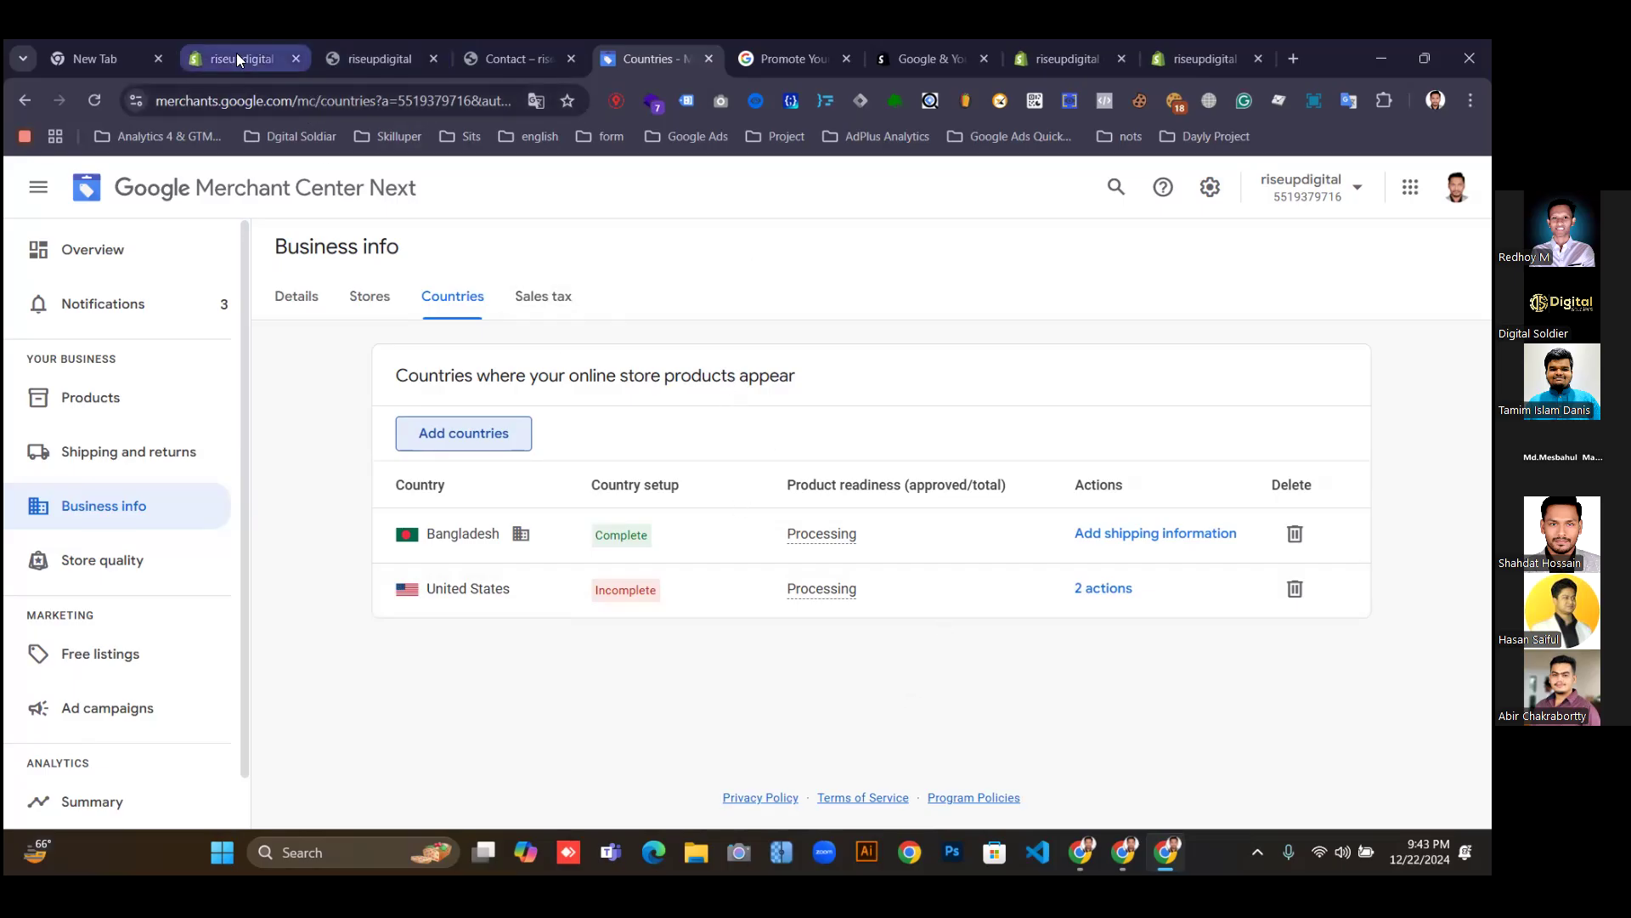
{"action": "left_click", "coordinate": [119, 451]}
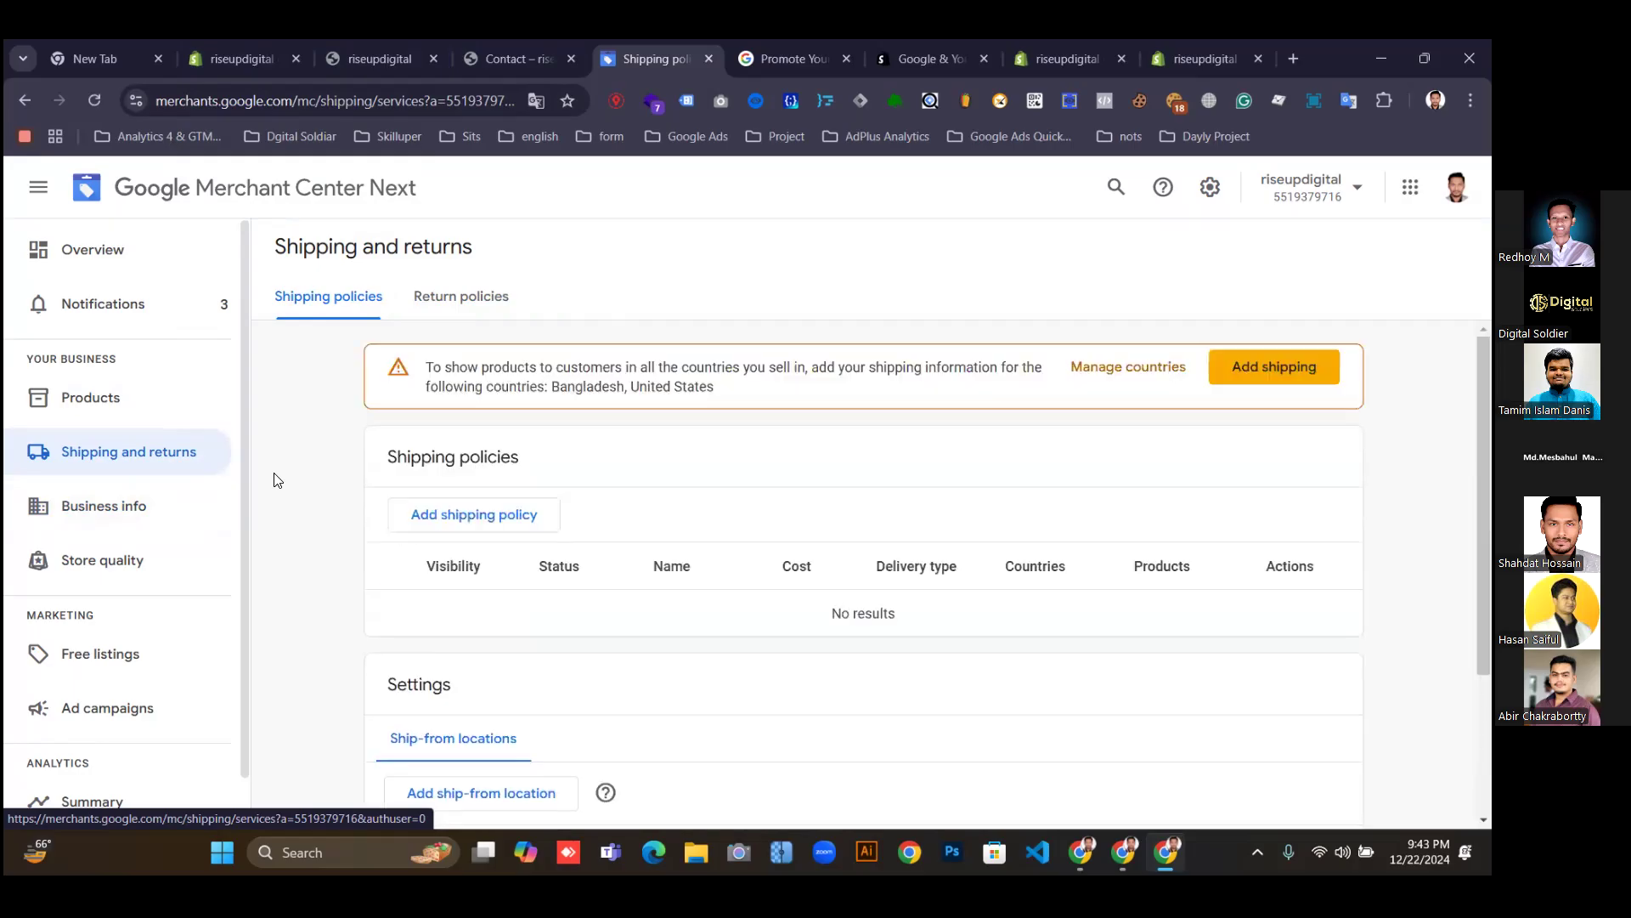
Open the storefront's Shipping Policy in a new tab, dismiss the Black Friday popup, and read it.
{"action": "left_click", "coordinate": [384, 54]}
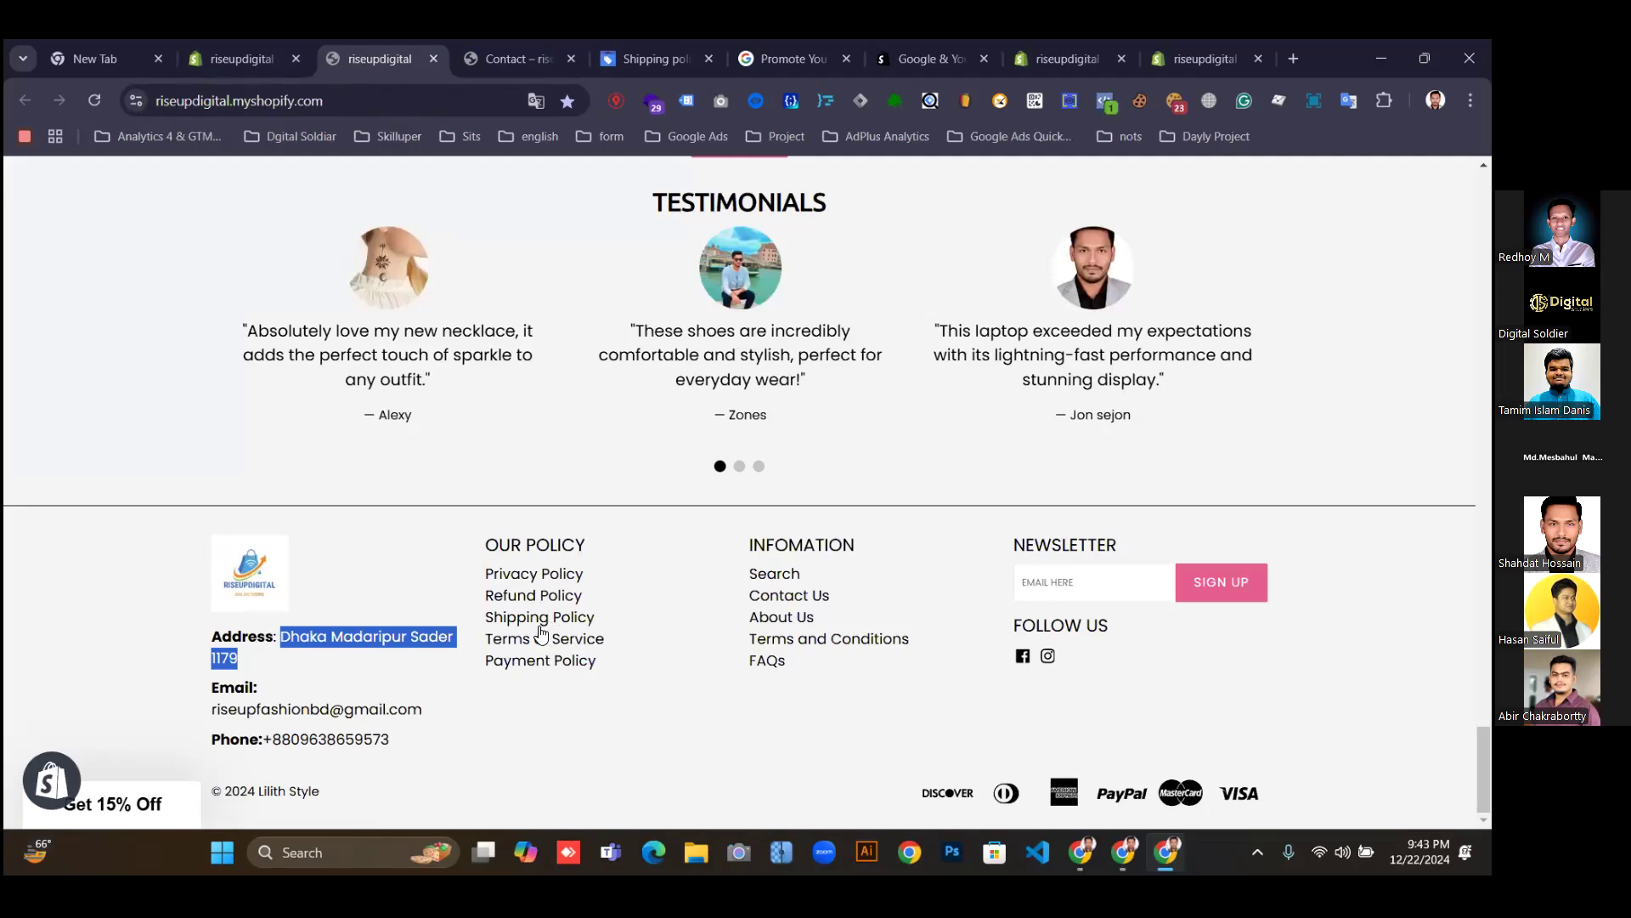
{"action": "right_click", "coordinate": [540, 629]}
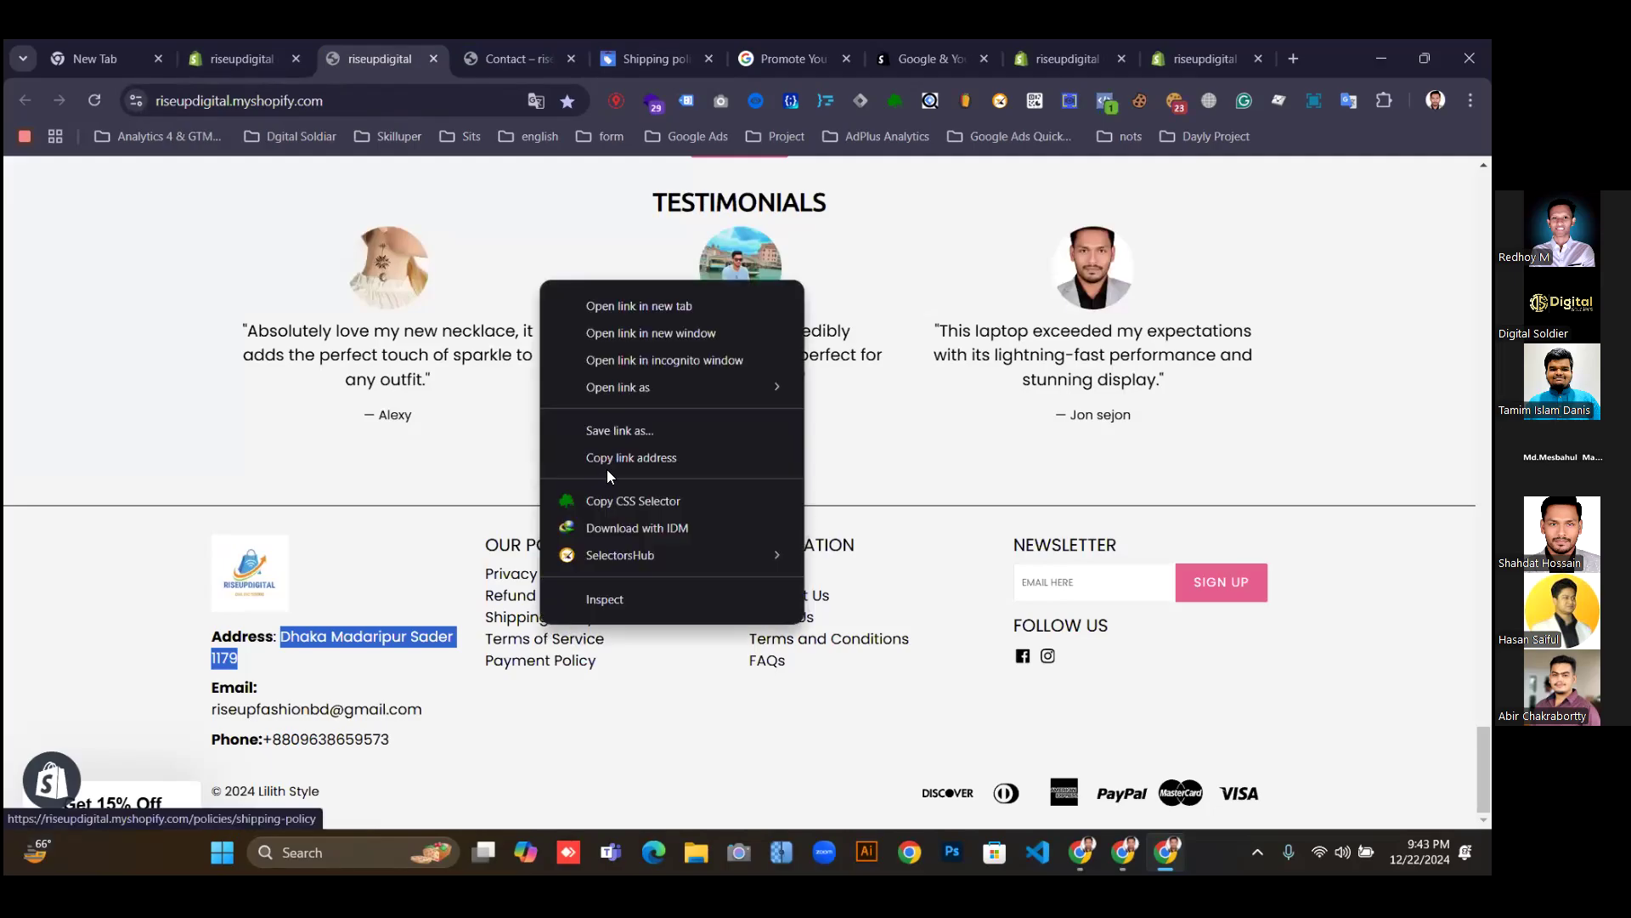
{"action": "left_click", "coordinate": [611, 307]}
{"action": "left_click", "coordinate": [454, 67]}
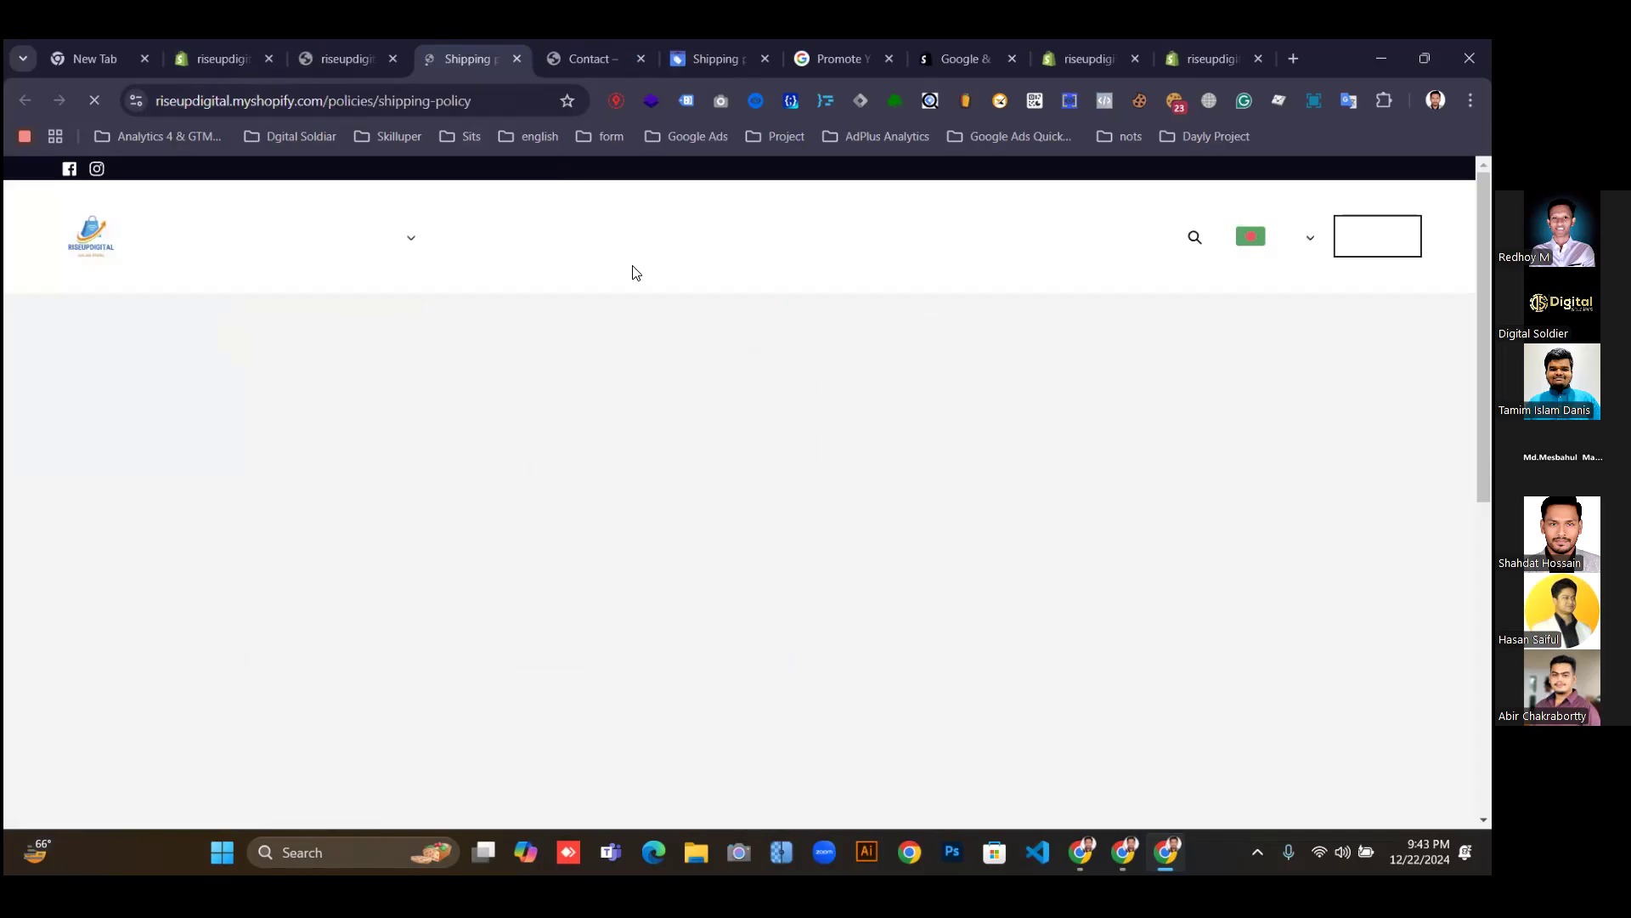
{"action": "scroll", "coordinate": [897, 539], "scroll_direction": "down", "scroll_amount": 5}
{"action": "scroll", "coordinate": [896, 541], "scroll_direction": "up", "scroll_amount": 5}
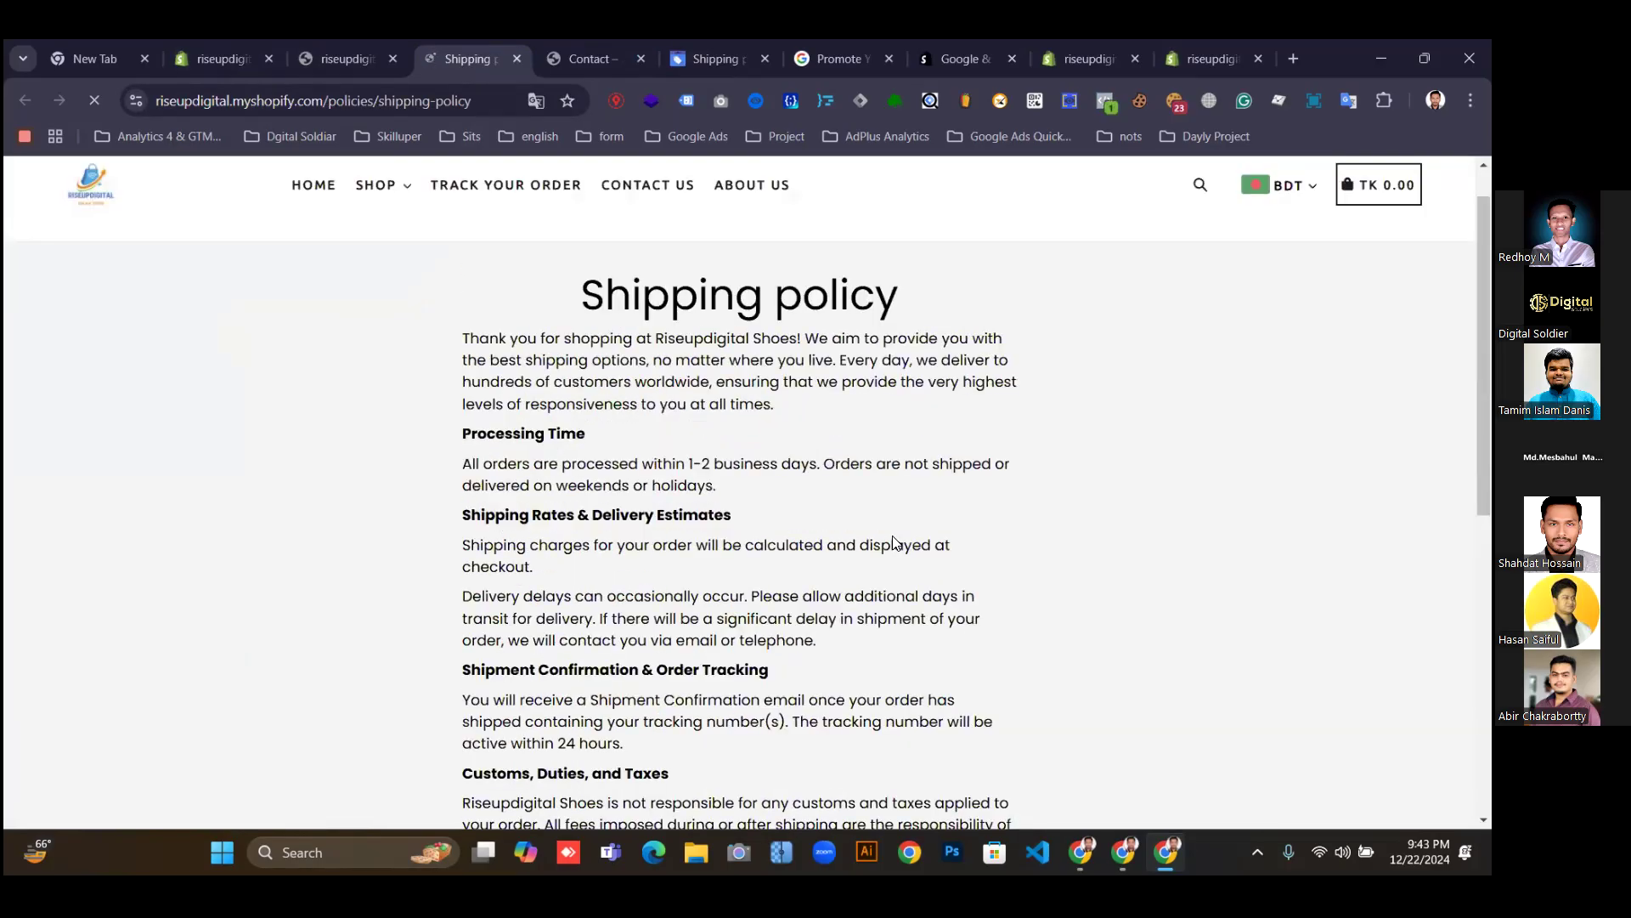
{"action": "scroll", "coordinate": [895, 541], "scroll_direction": "down", "scroll_amount": 2}
{"action": "scroll", "coordinate": [915, 422], "scroll_direction": "up", "scroll_amount": 2}
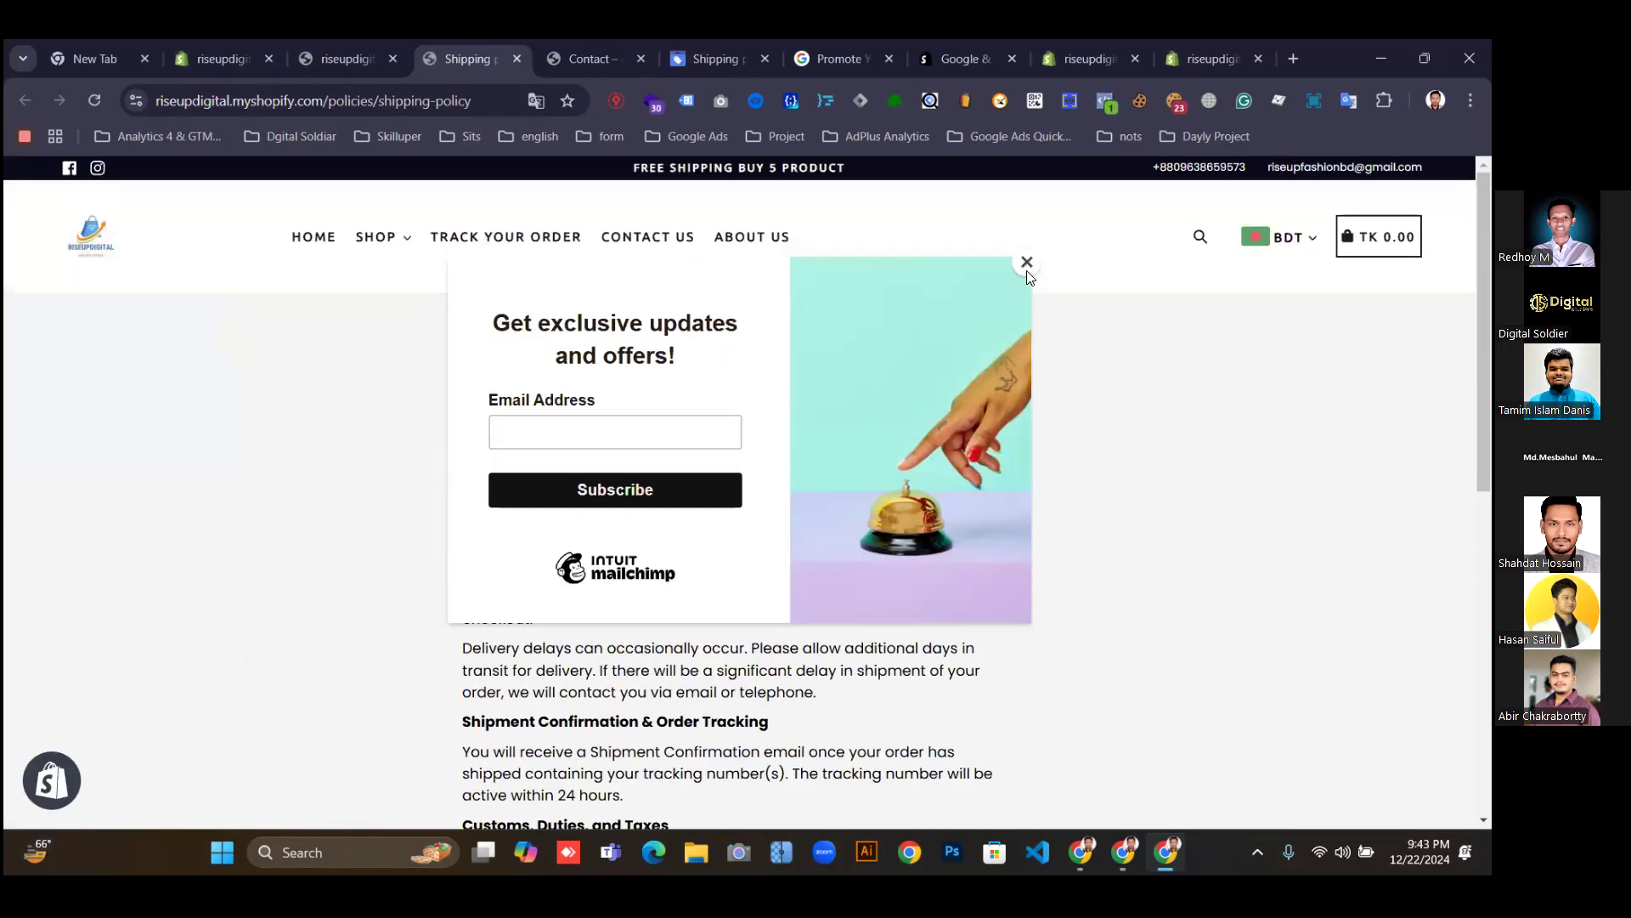
{"action": "scroll", "coordinate": [972, 478], "scroll_direction": "down", "scroll_amount": 2}
{"action": "scroll", "coordinate": [971, 510], "scroll_direction": "up", "scroll_amount": 1}
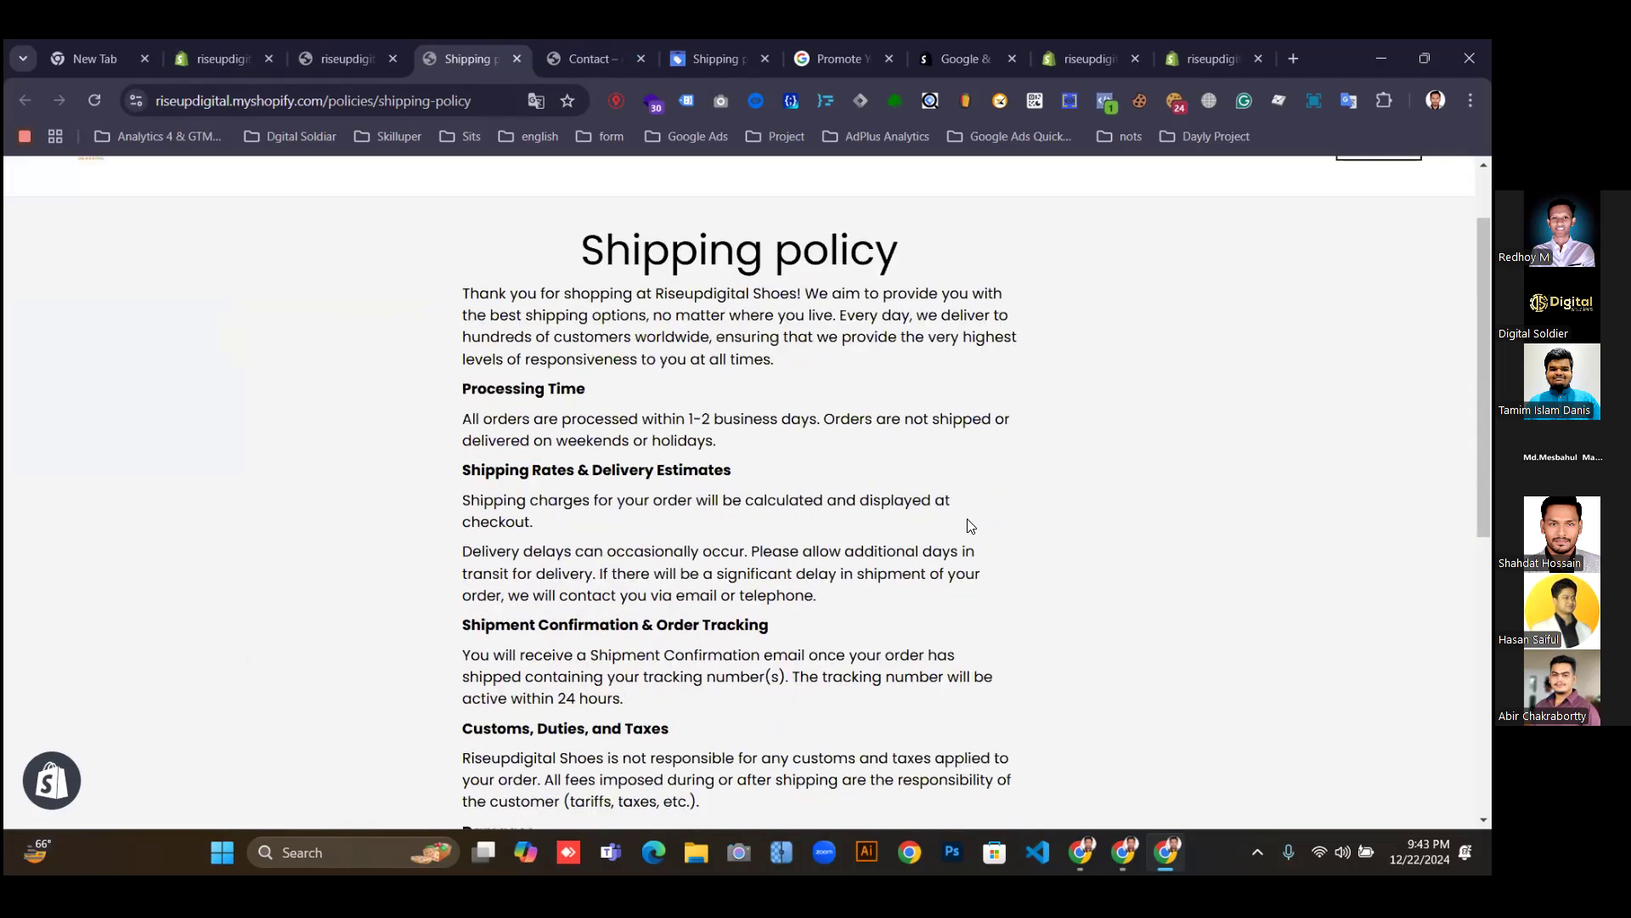
{"action": "scroll", "coordinate": [928, 306], "scroll_direction": "down", "scroll_amount": 4}
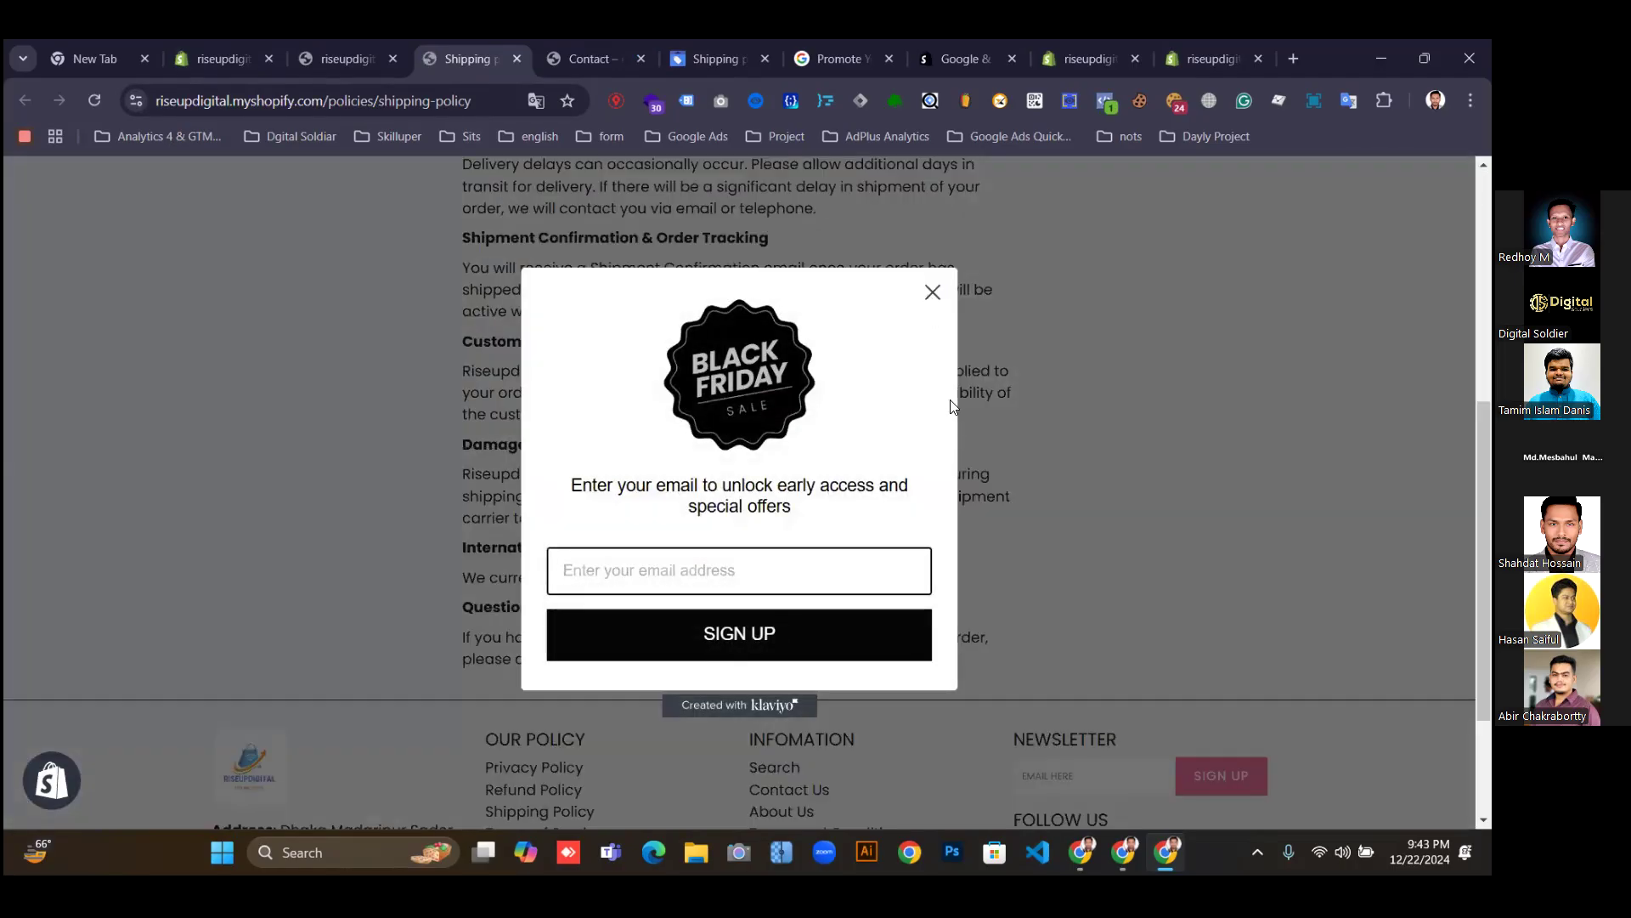
{"action": "left_click", "coordinate": [932, 291]}
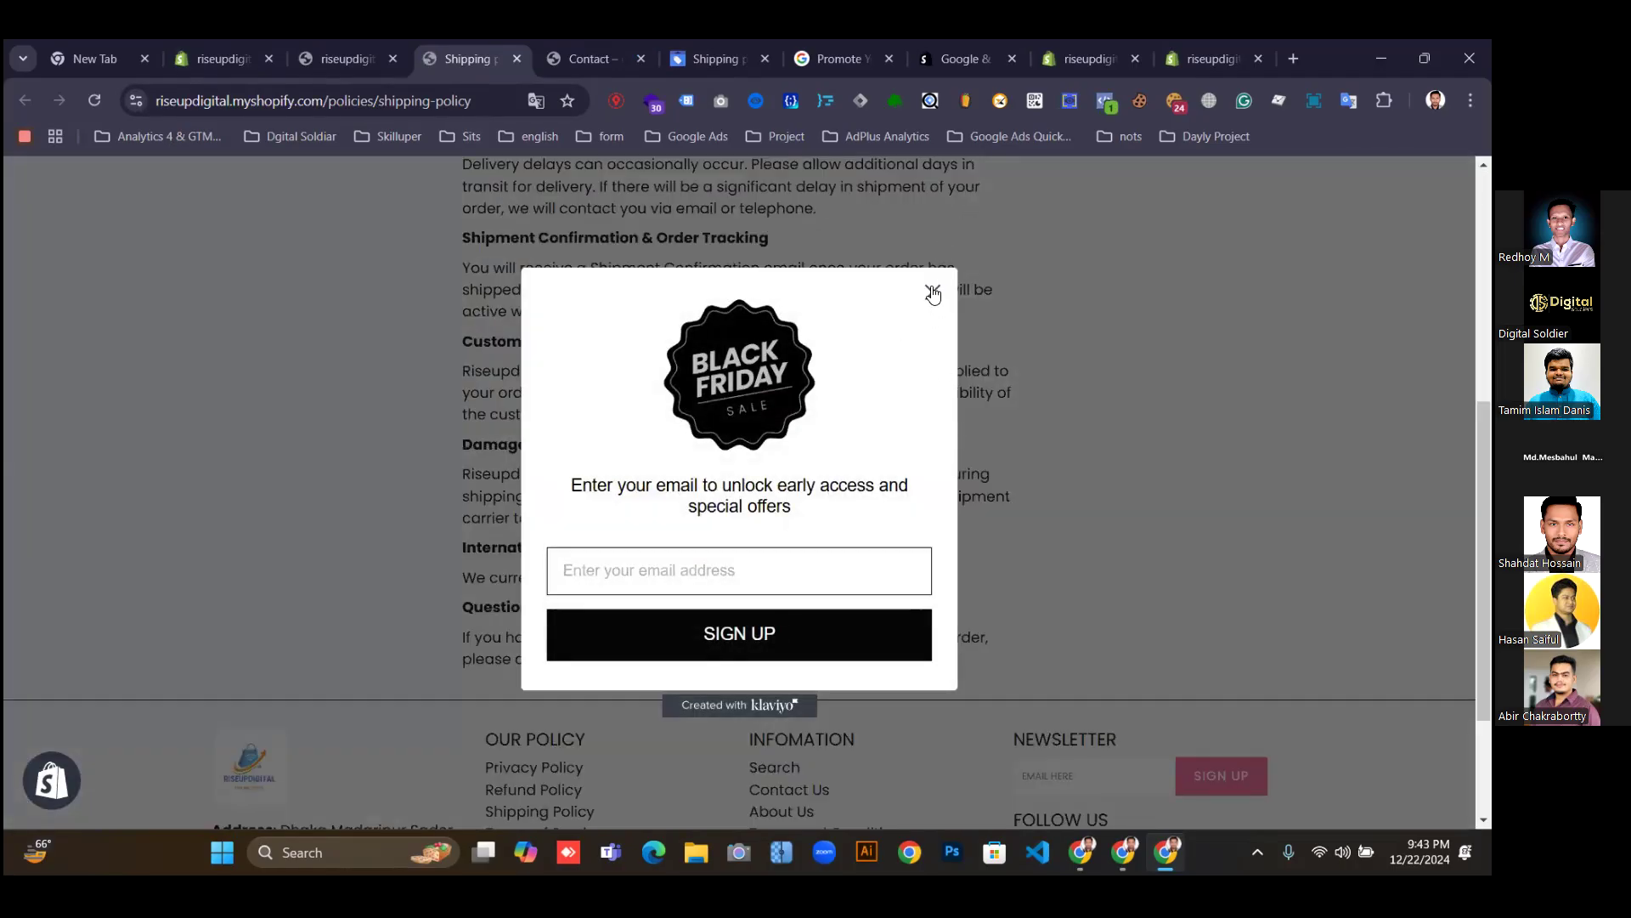
{"action": "scroll", "coordinate": [1068, 367], "scroll_direction": "up", "scroll_amount": 1}
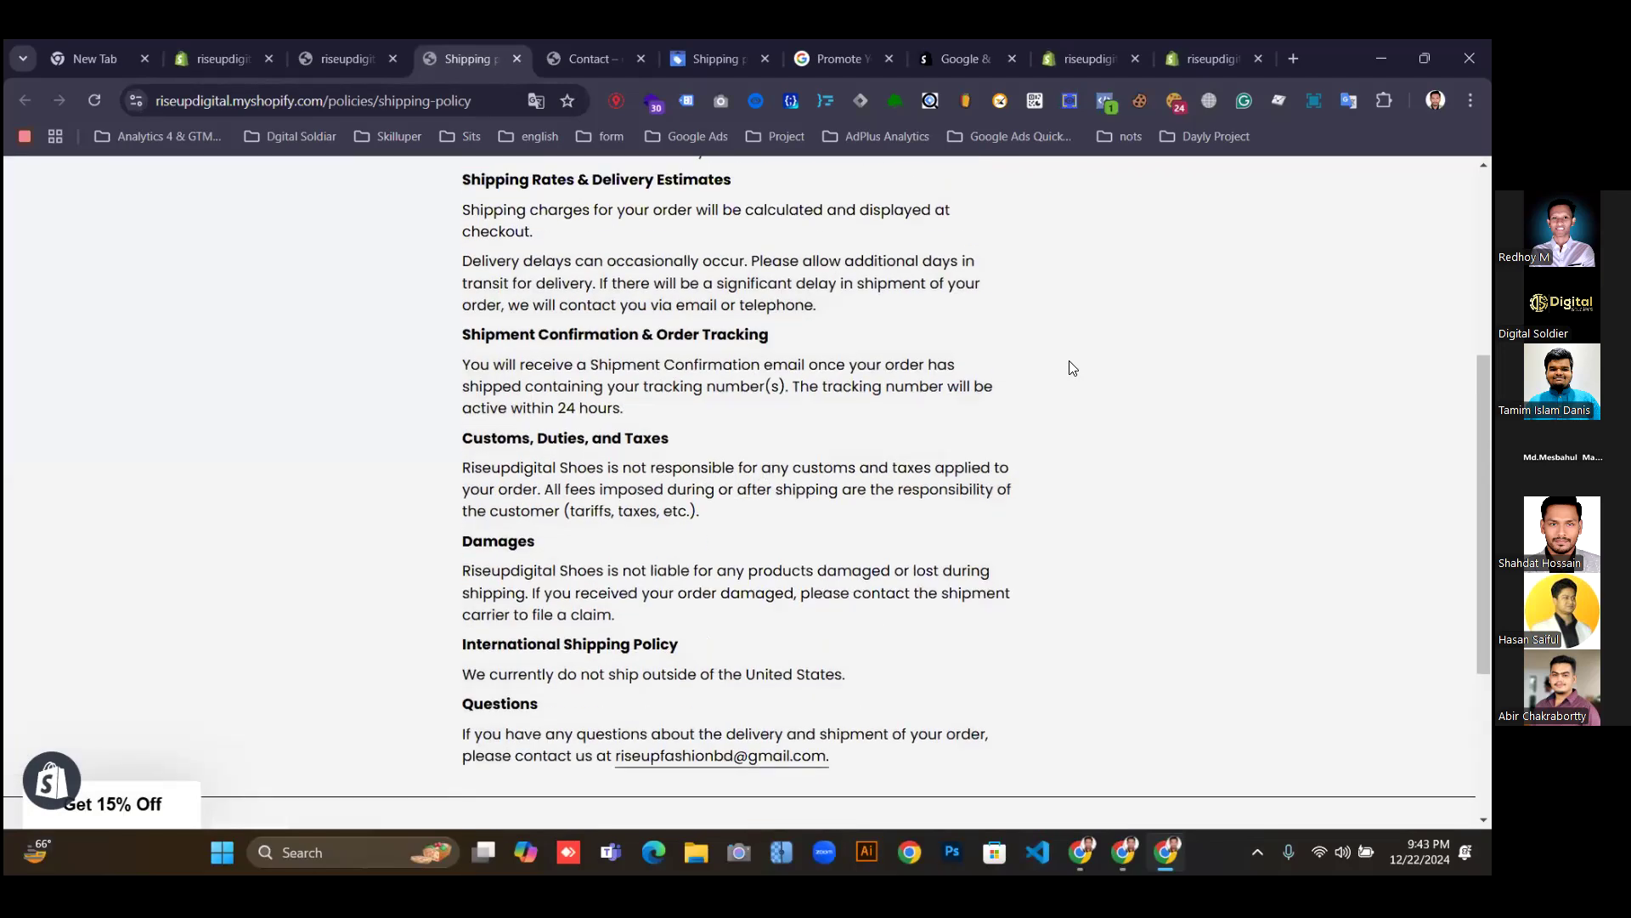
{"action": "scroll", "coordinate": [1072, 367], "scroll_direction": "up", "scroll_amount": 1}
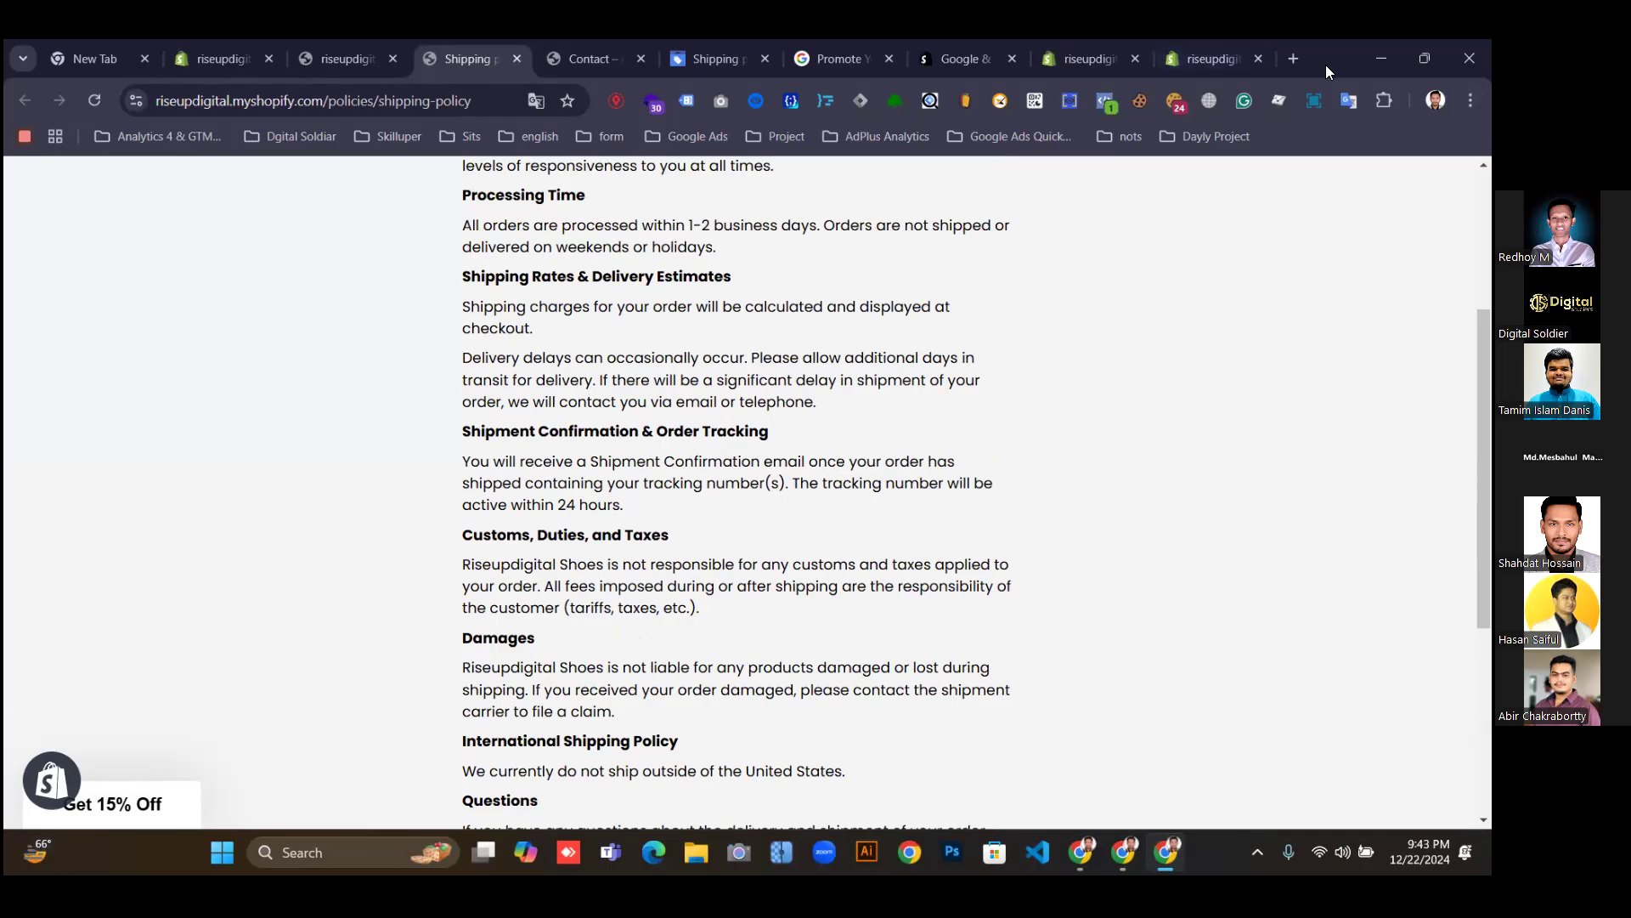
Go to shop.mdniamul.com and open its Shipping Policy page in a new tab.
{"action": "left_click", "coordinate": [1292, 58]}
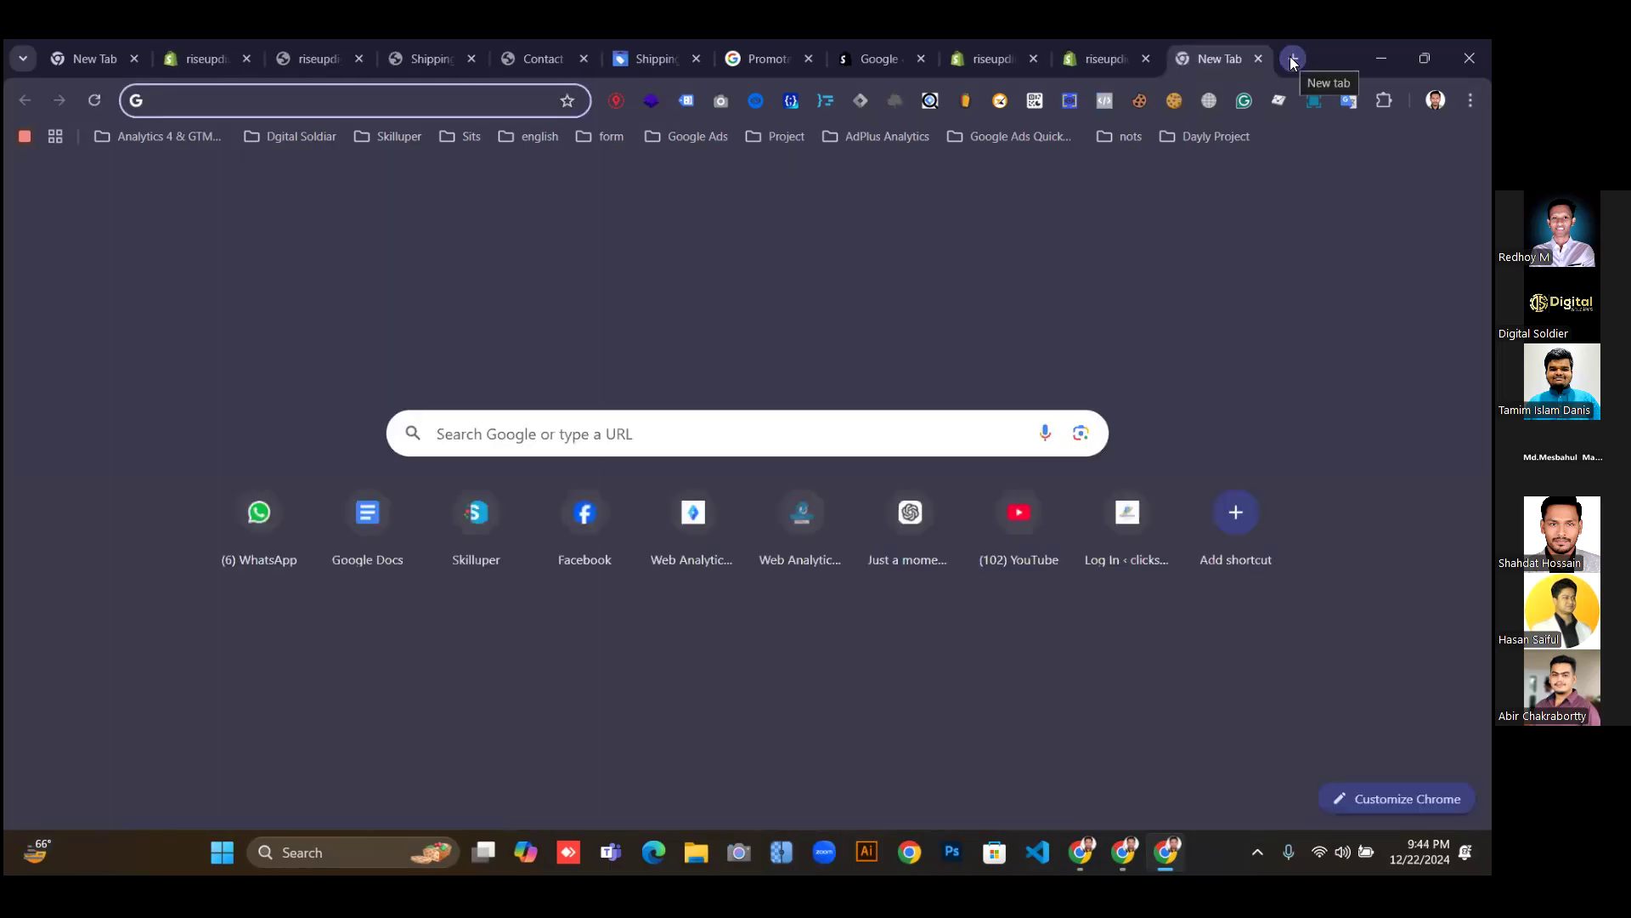
{"action": "type", "text": "shop"}
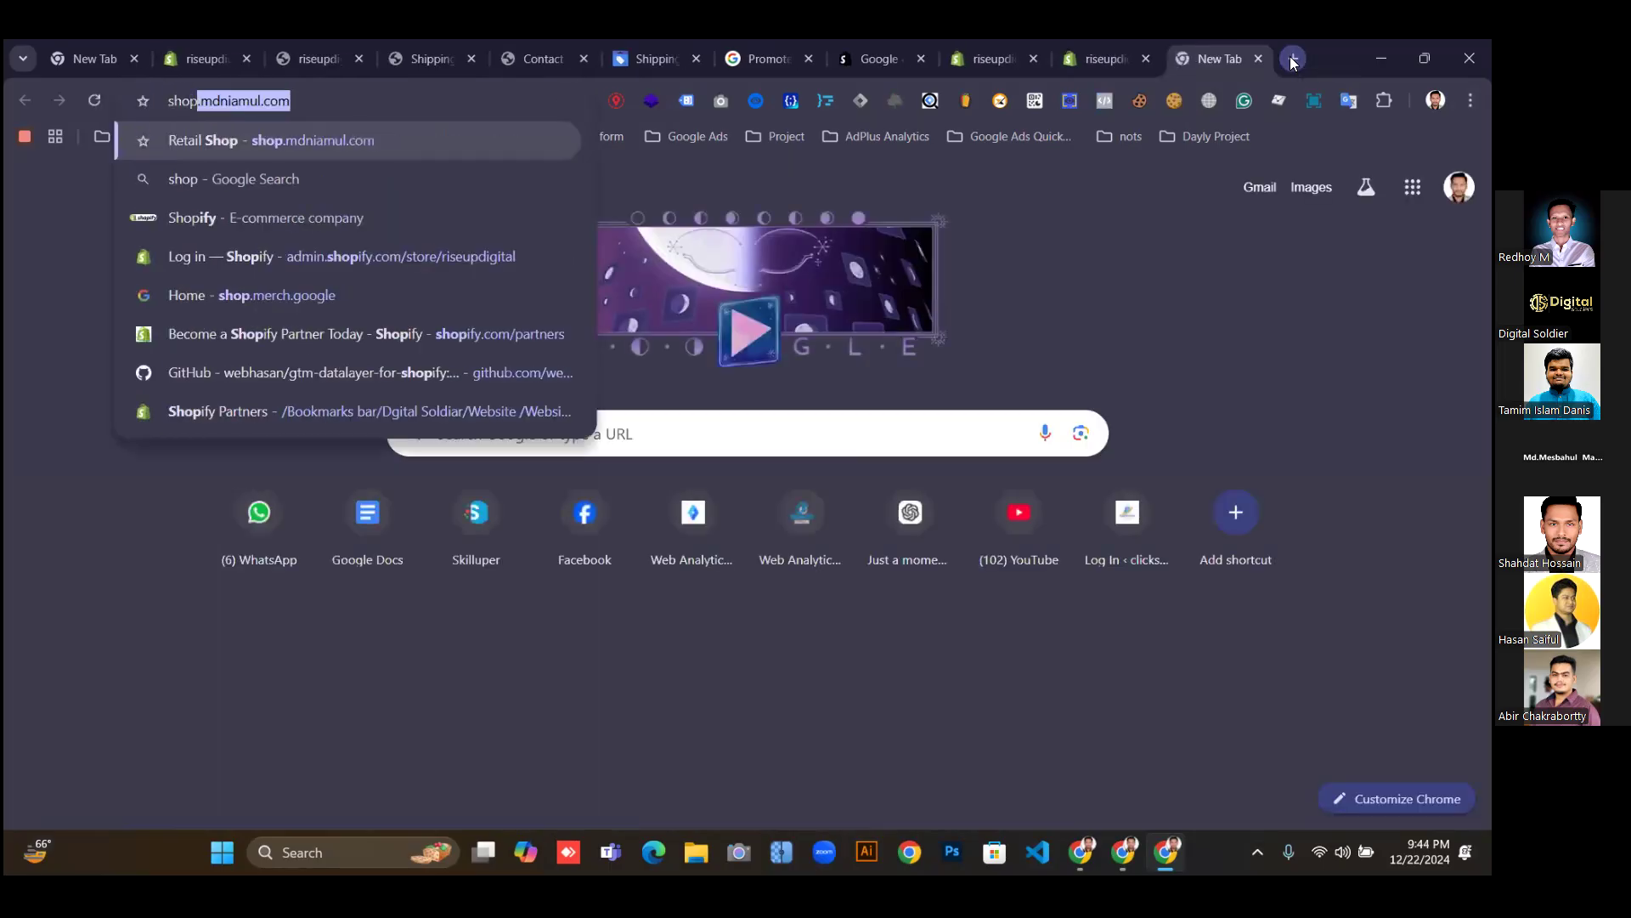
{"action": "key", "text": "Return"}
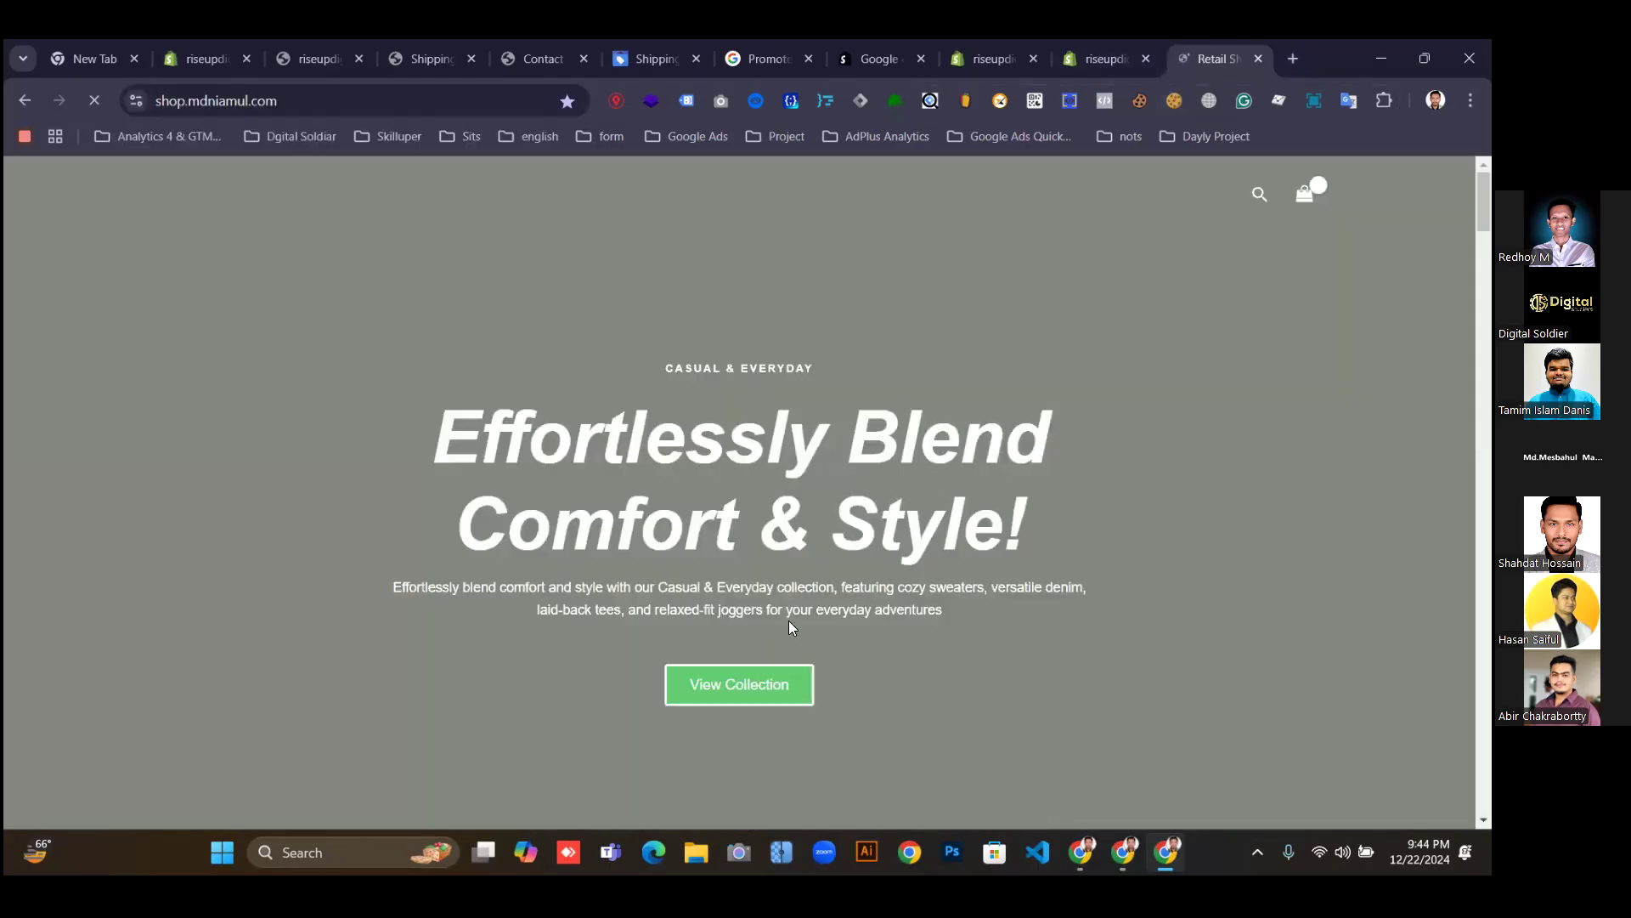
{"action": "scroll", "coordinate": [790, 632], "scroll_direction": "down", "scroll_amount": 15}
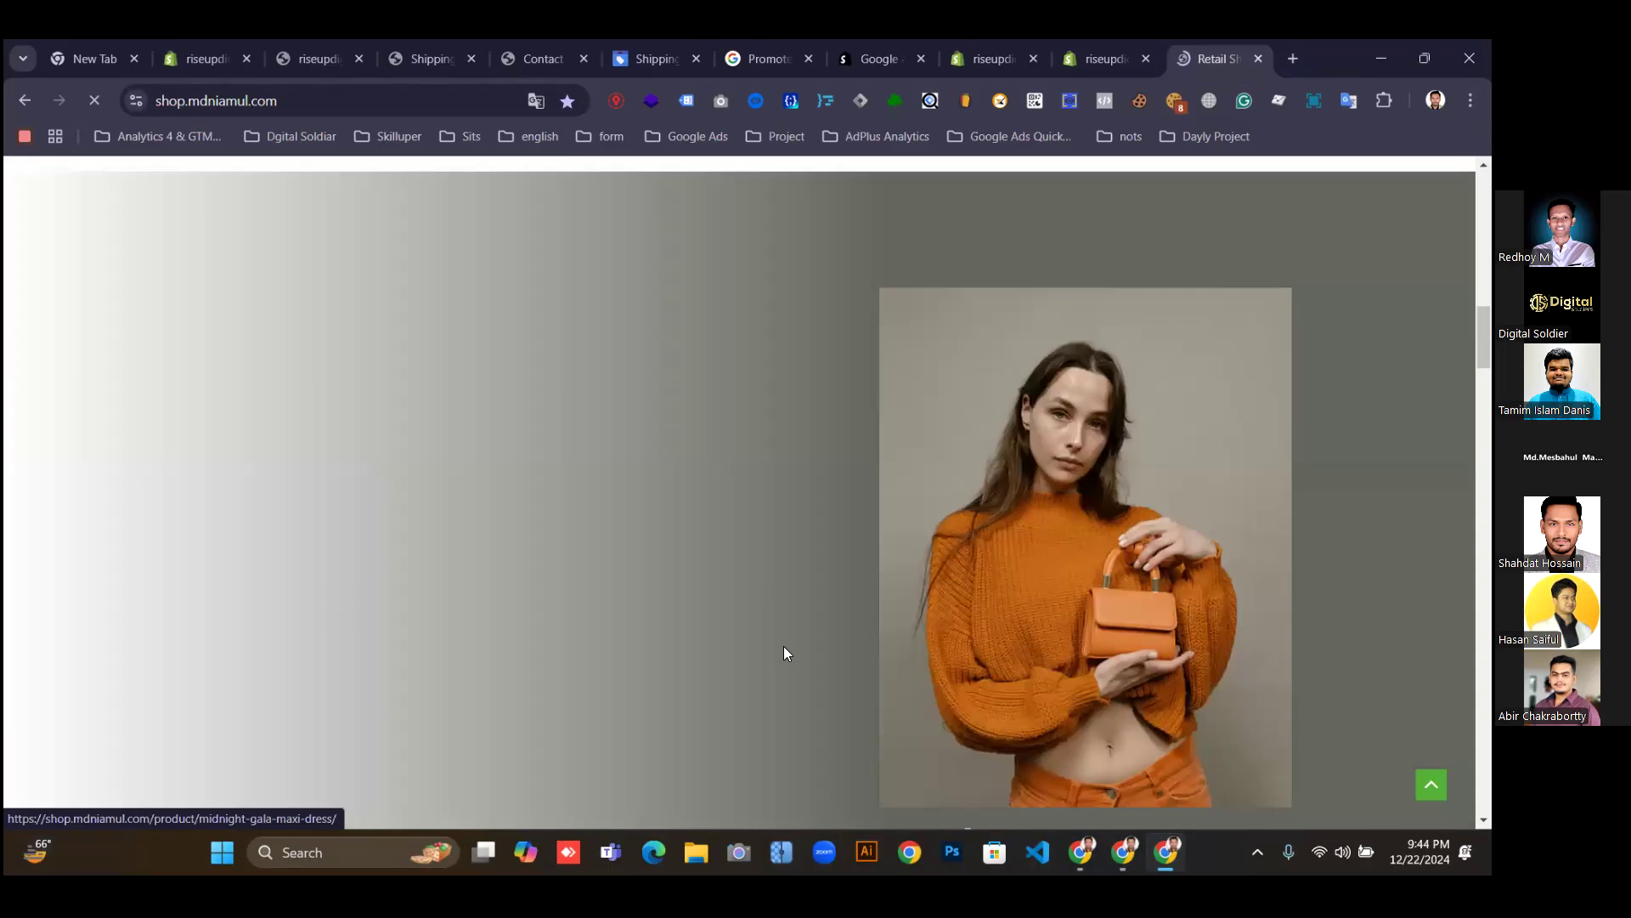
{"action": "scroll", "coordinate": [605, 680], "scroll_direction": "down", "scroll_amount": 10}
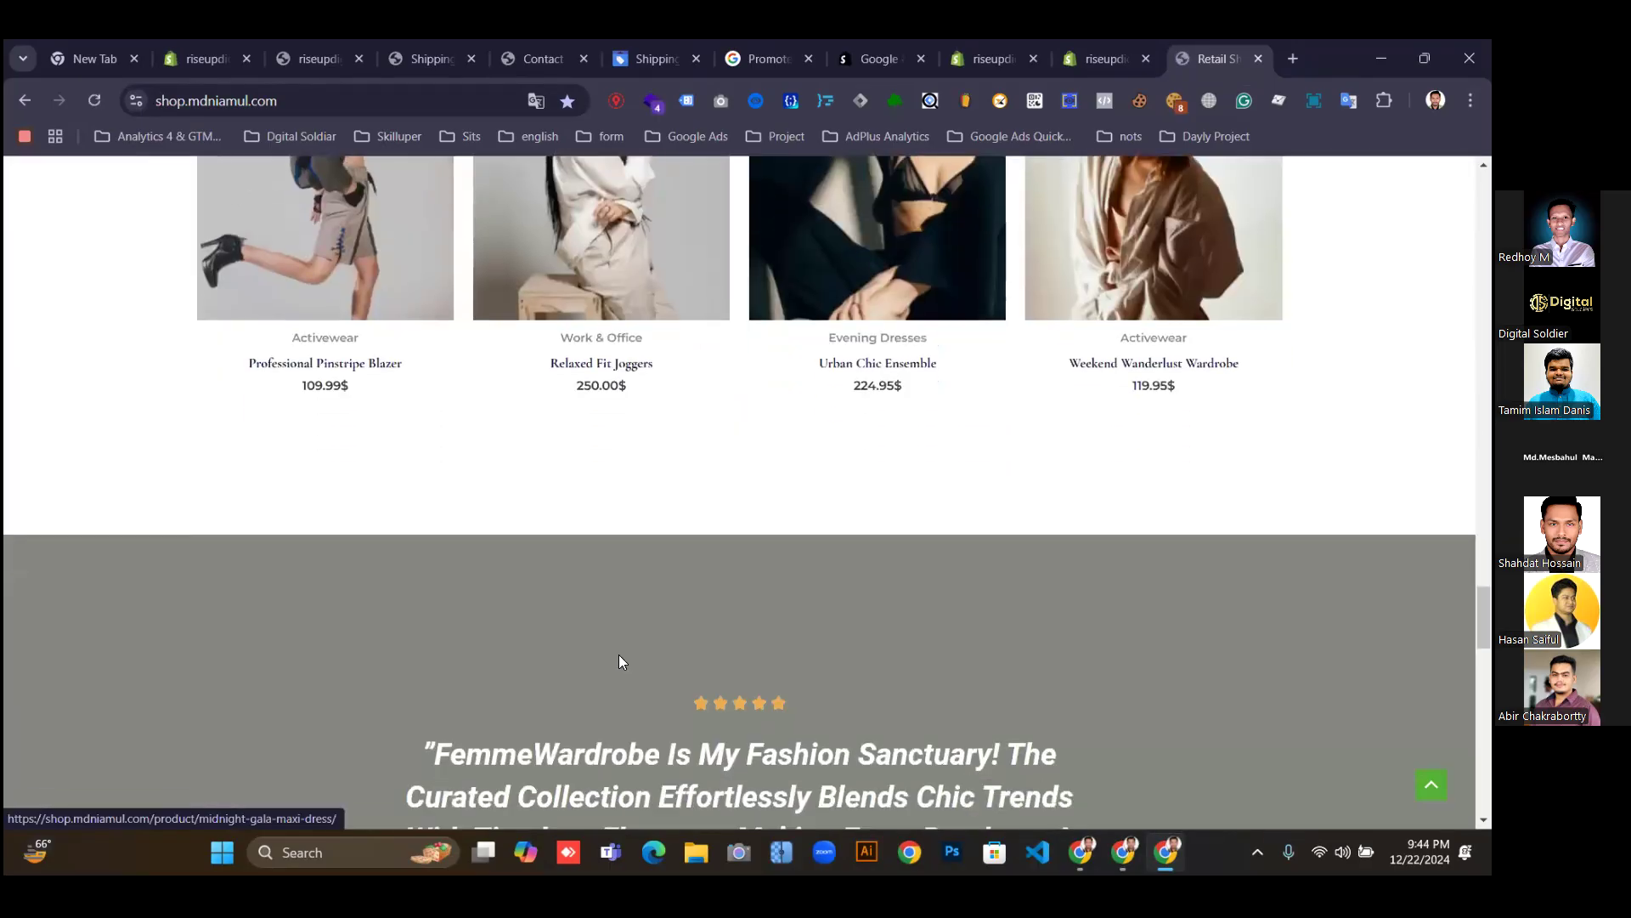
{"action": "scroll", "coordinate": [619, 655], "scroll_direction": "down", "scroll_amount": 5}
{"action": "scroll", "coordinate": [623, 637], "scroll_direction": "down", "scroll_amount": 12}
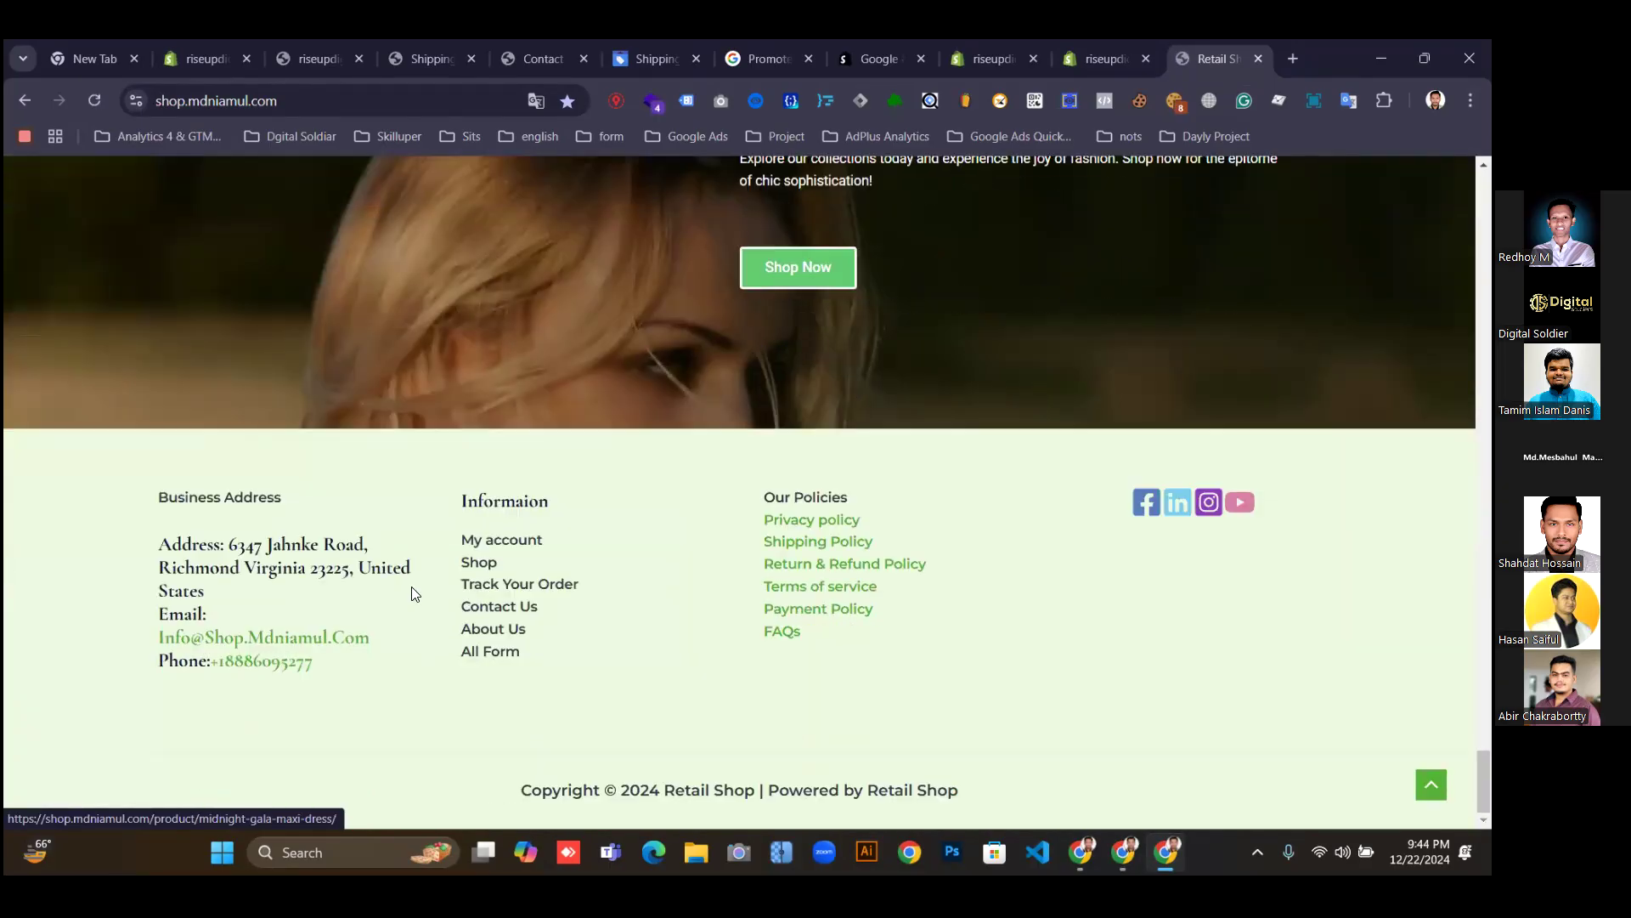
{"action": "right_click", "coordinate": [813, 544]}
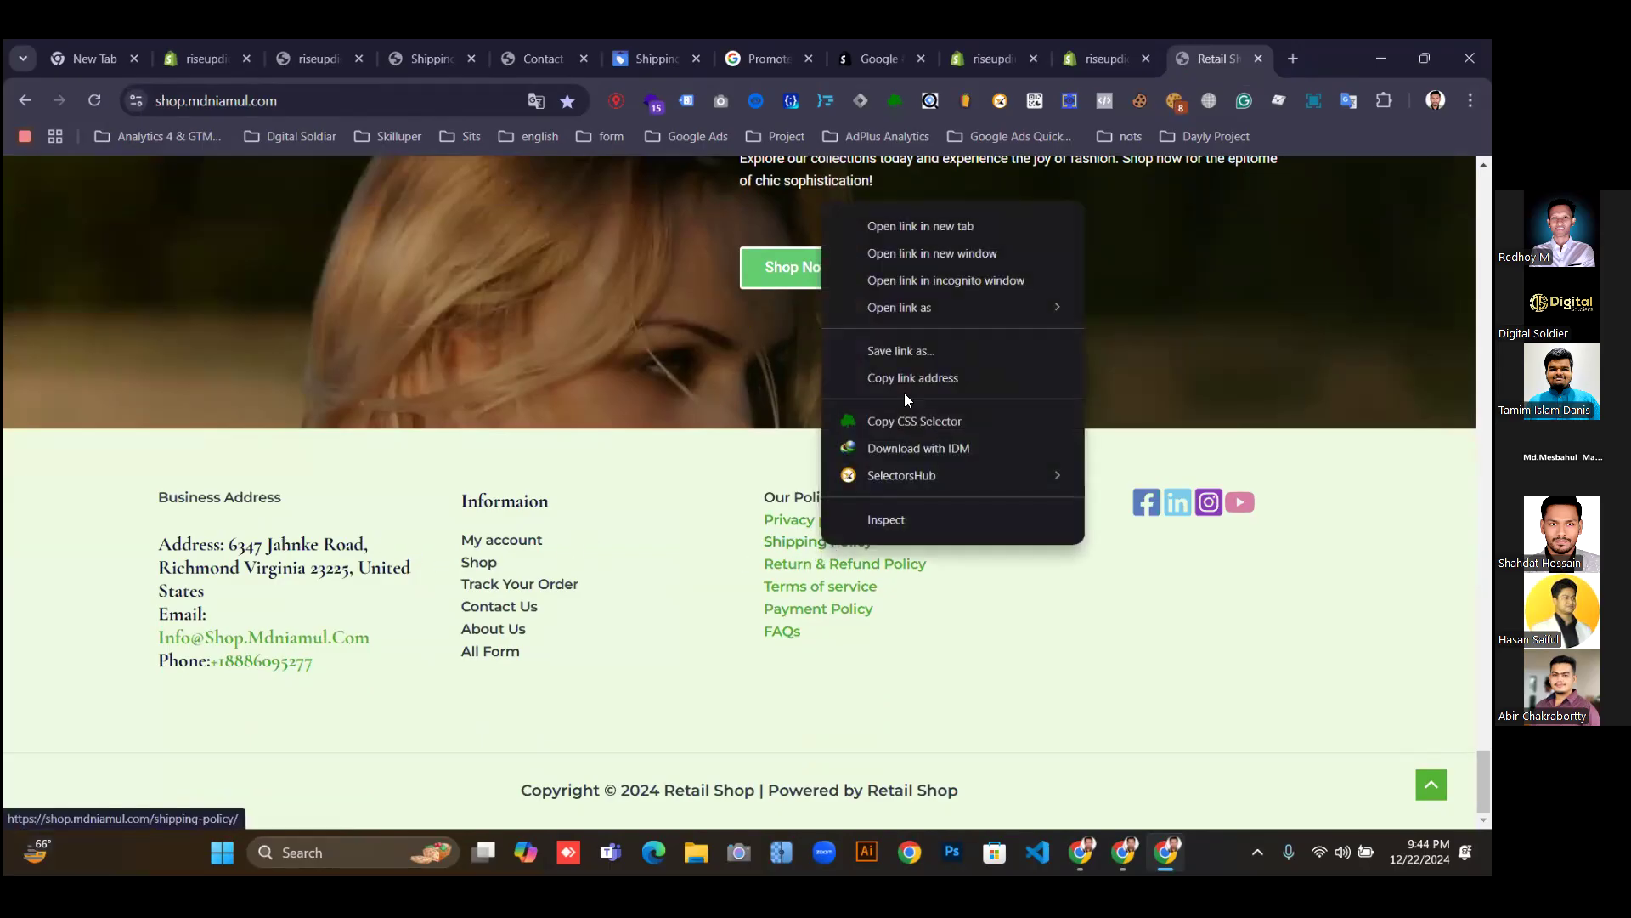
{"action": "left_click", "coordinate": [914, 226]}
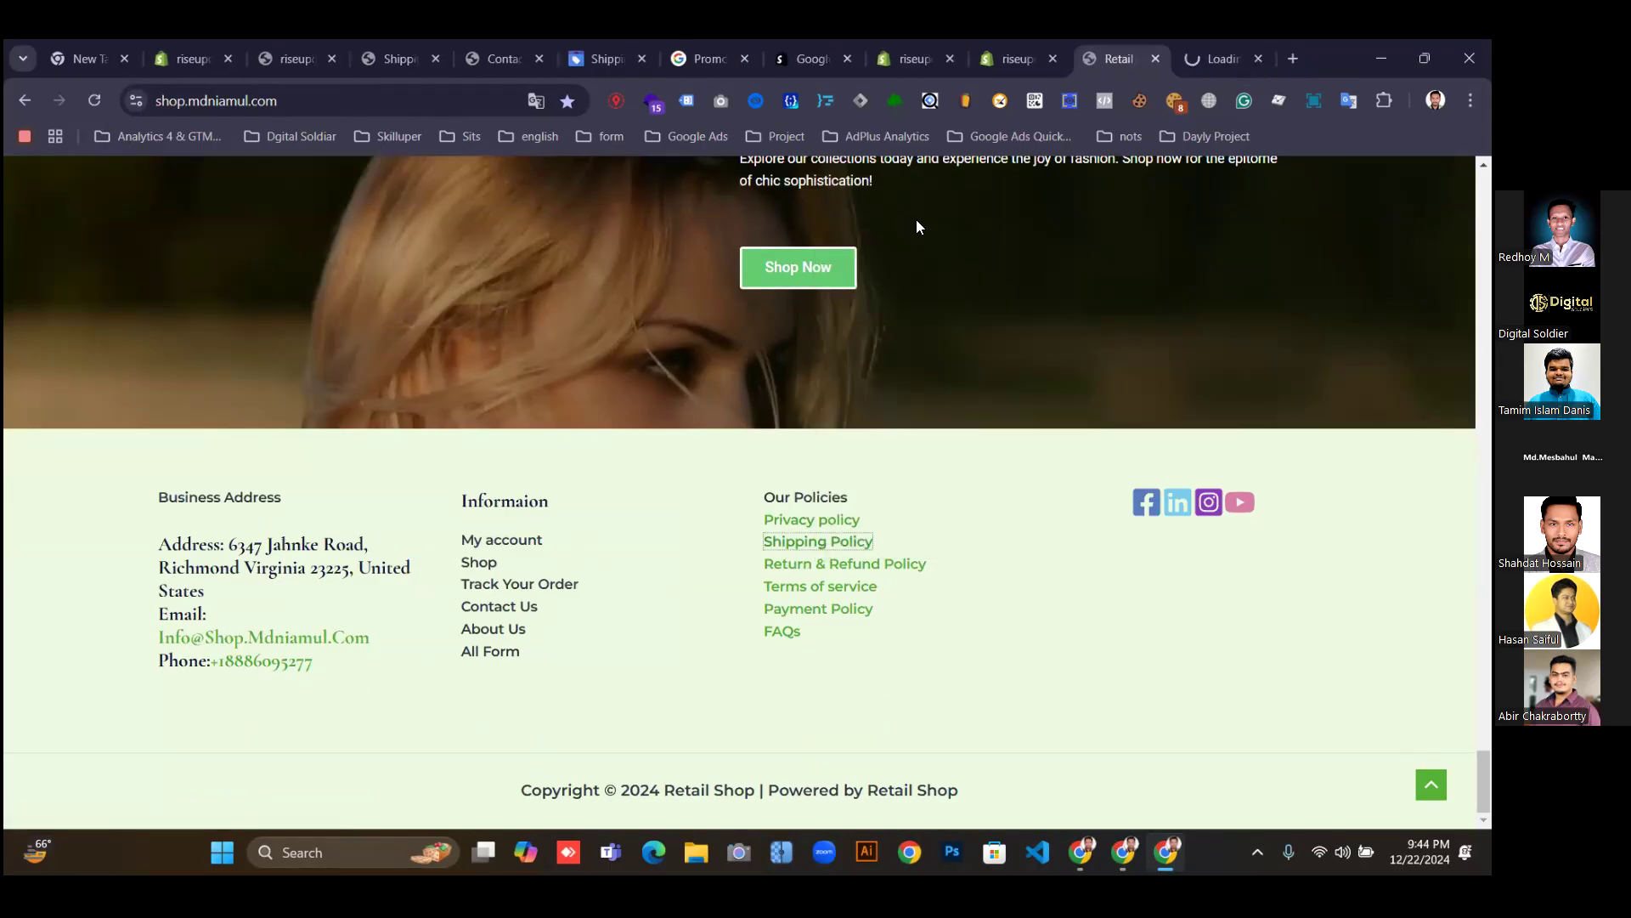
{"action": "left_click", "coordinate": [1215, 56]}
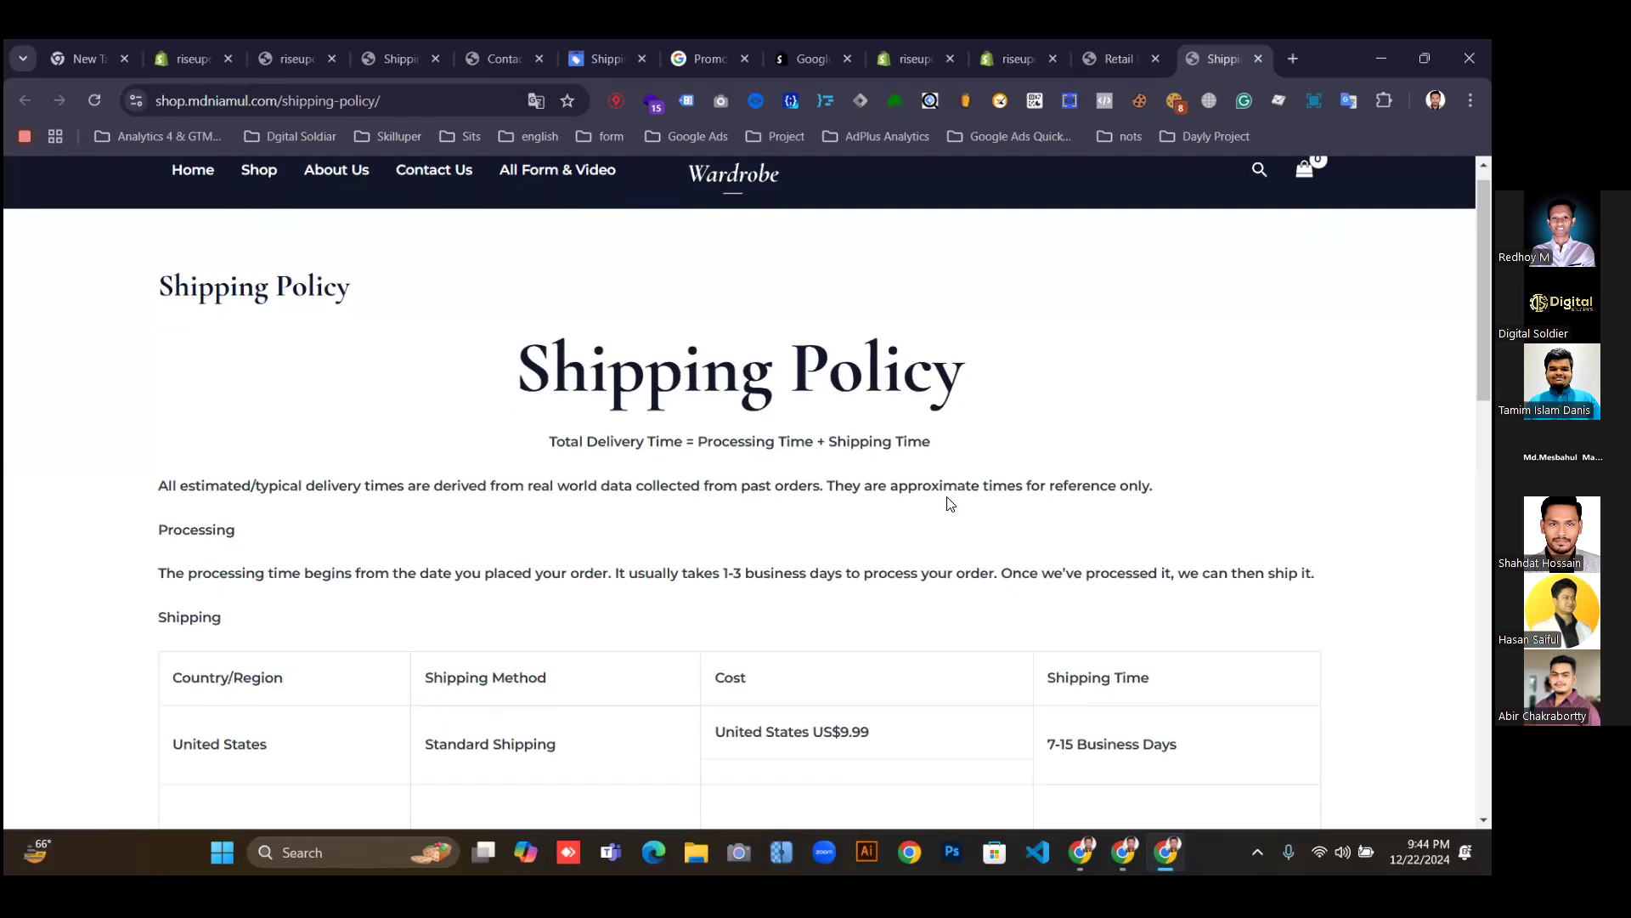
Select the policy text from the title through the tax notes, then return to Shopify admin.
{"action": "left_click_drag", "start_coordinate": [119, 273], "coordinate": [862, 826]}
{"action": "scroll", "coordinate": [812, 372], "scroll_direction": "down", "scroll_amount": 5}
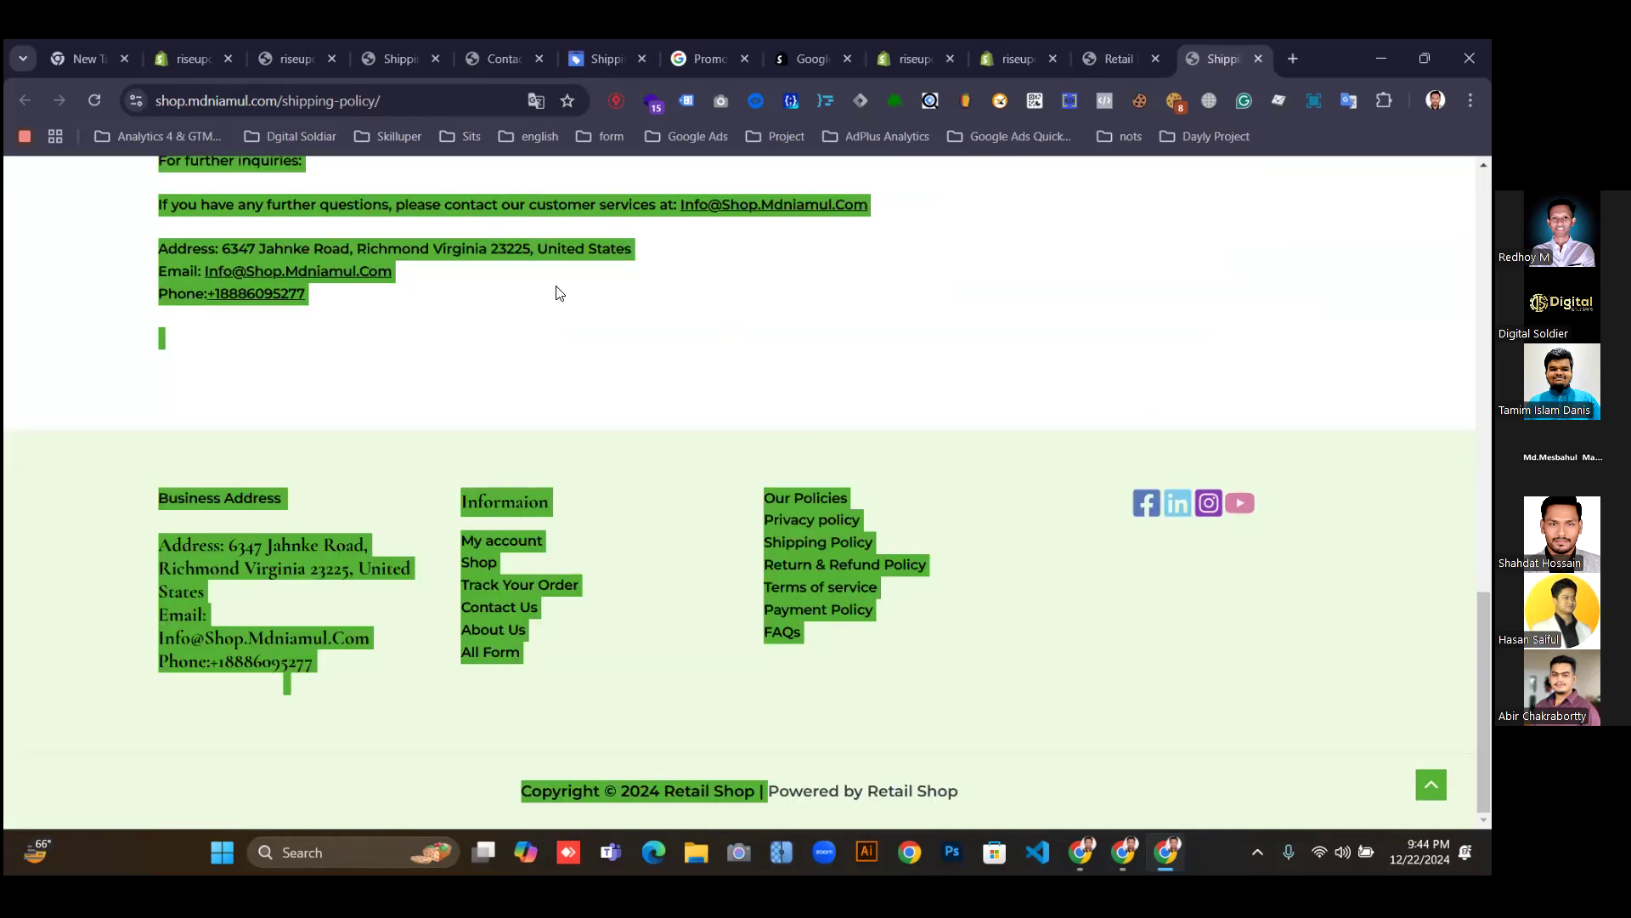
{"action": "scroll", "coordinate": [590, 335], "scroll_direction": "up", "scroll_amount": 1}
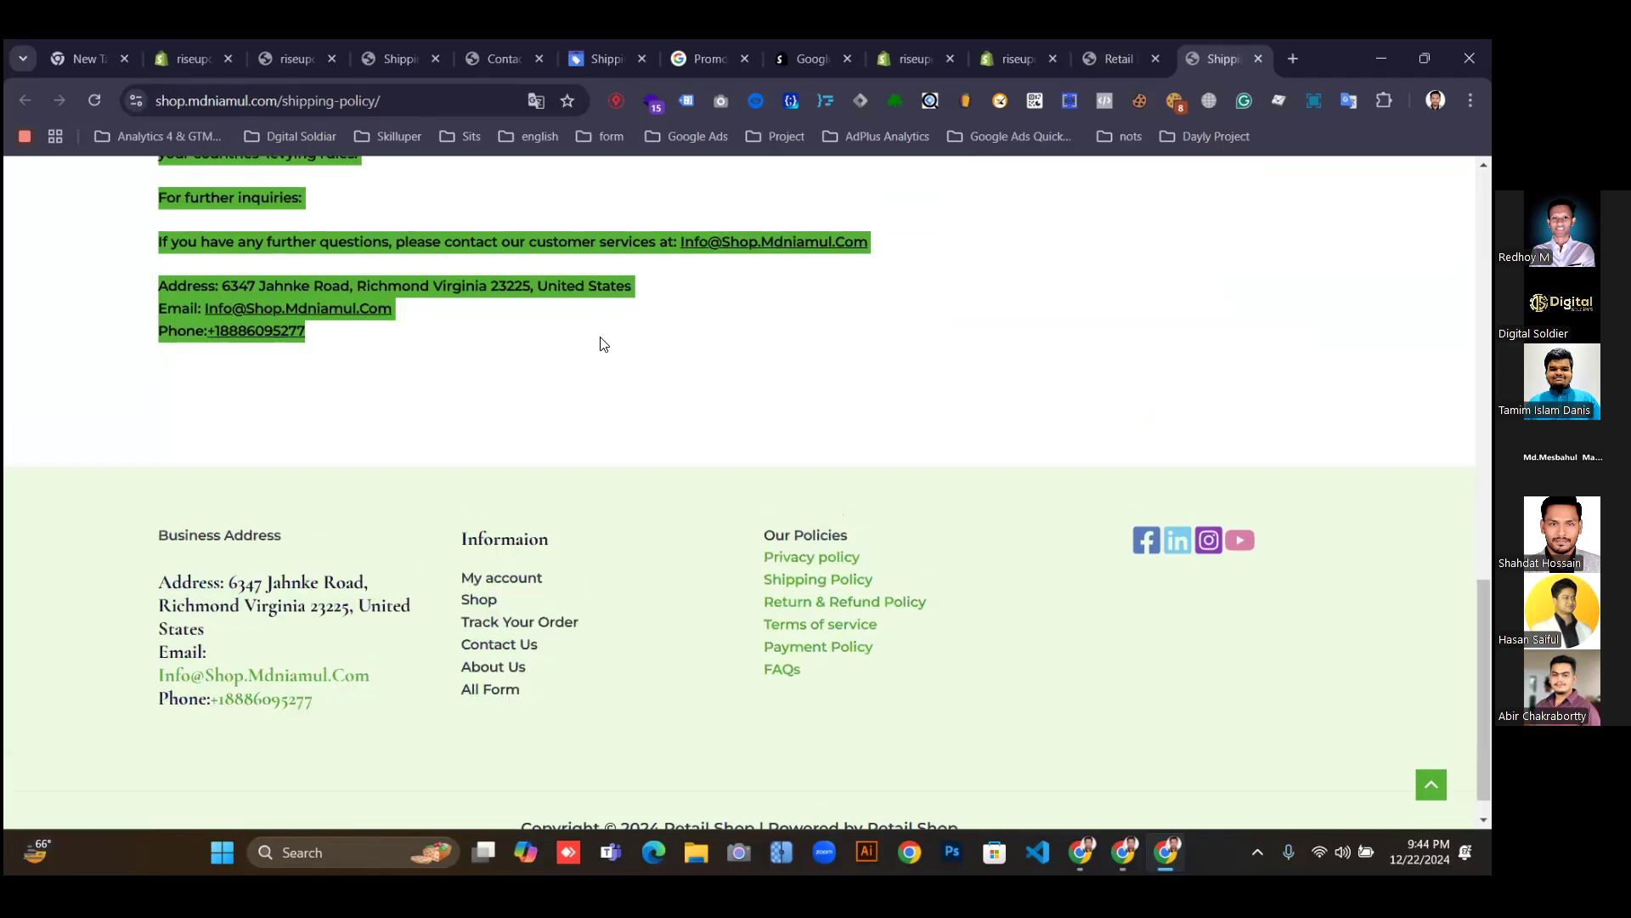
{"action": "scroll", "coordinate": [602, 344], "scroll_direction": "up", "scroll_amount": 15}
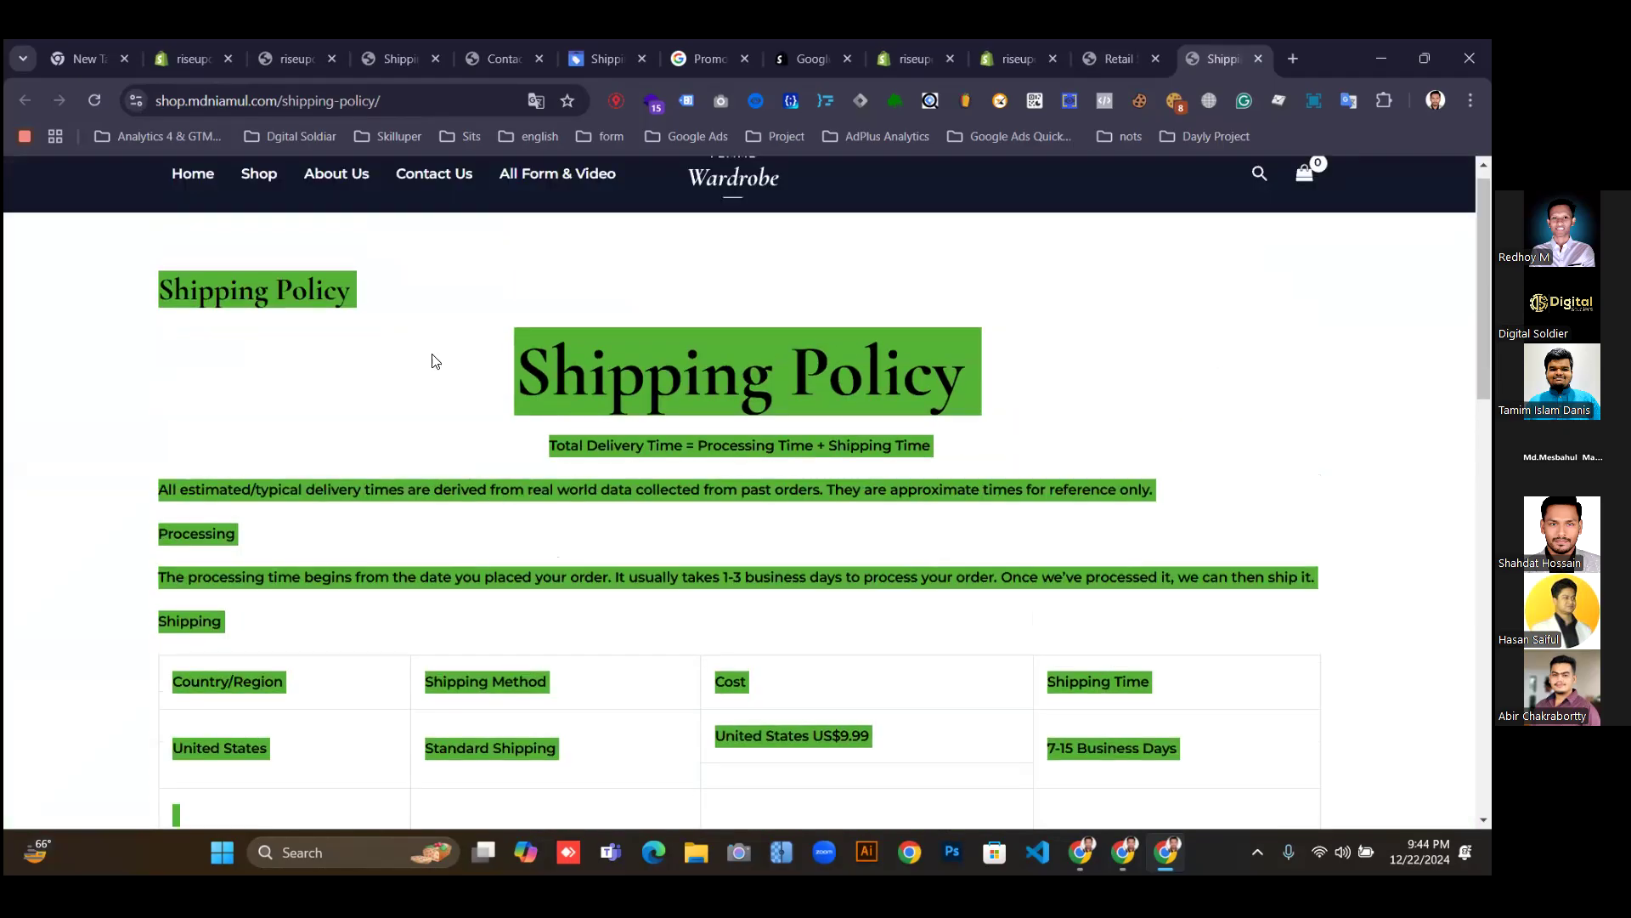
{"action": "left_click", "coordinate": [892, 472]}
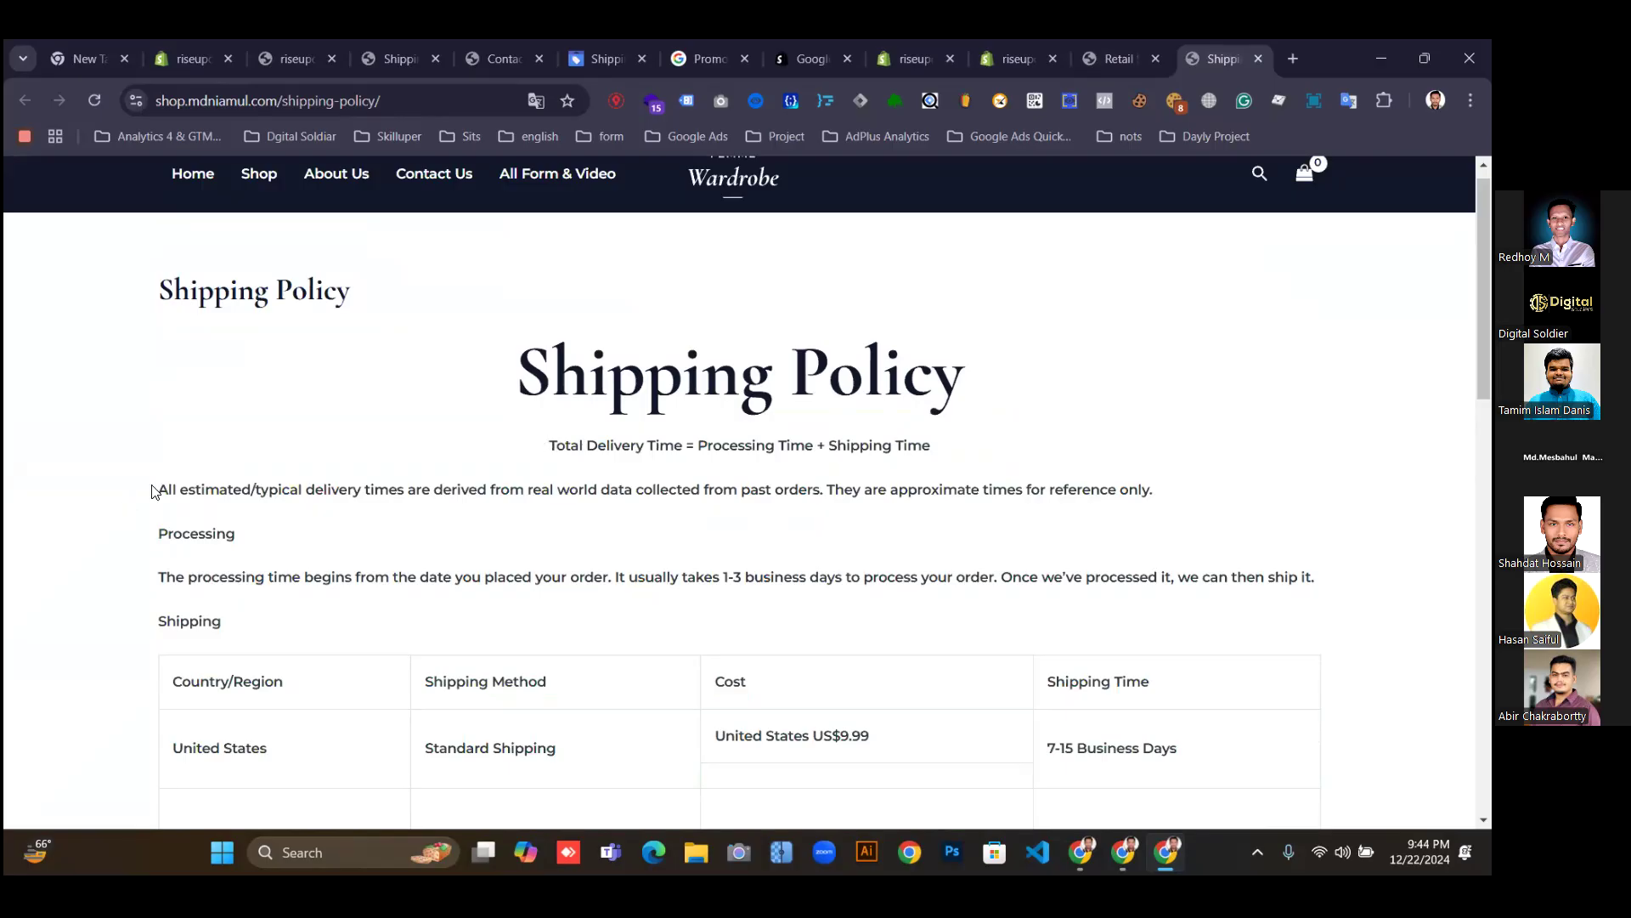
{"action": "left_click_drag", "start_coordinate": [204, 556], "coordinate": [436, 467]}
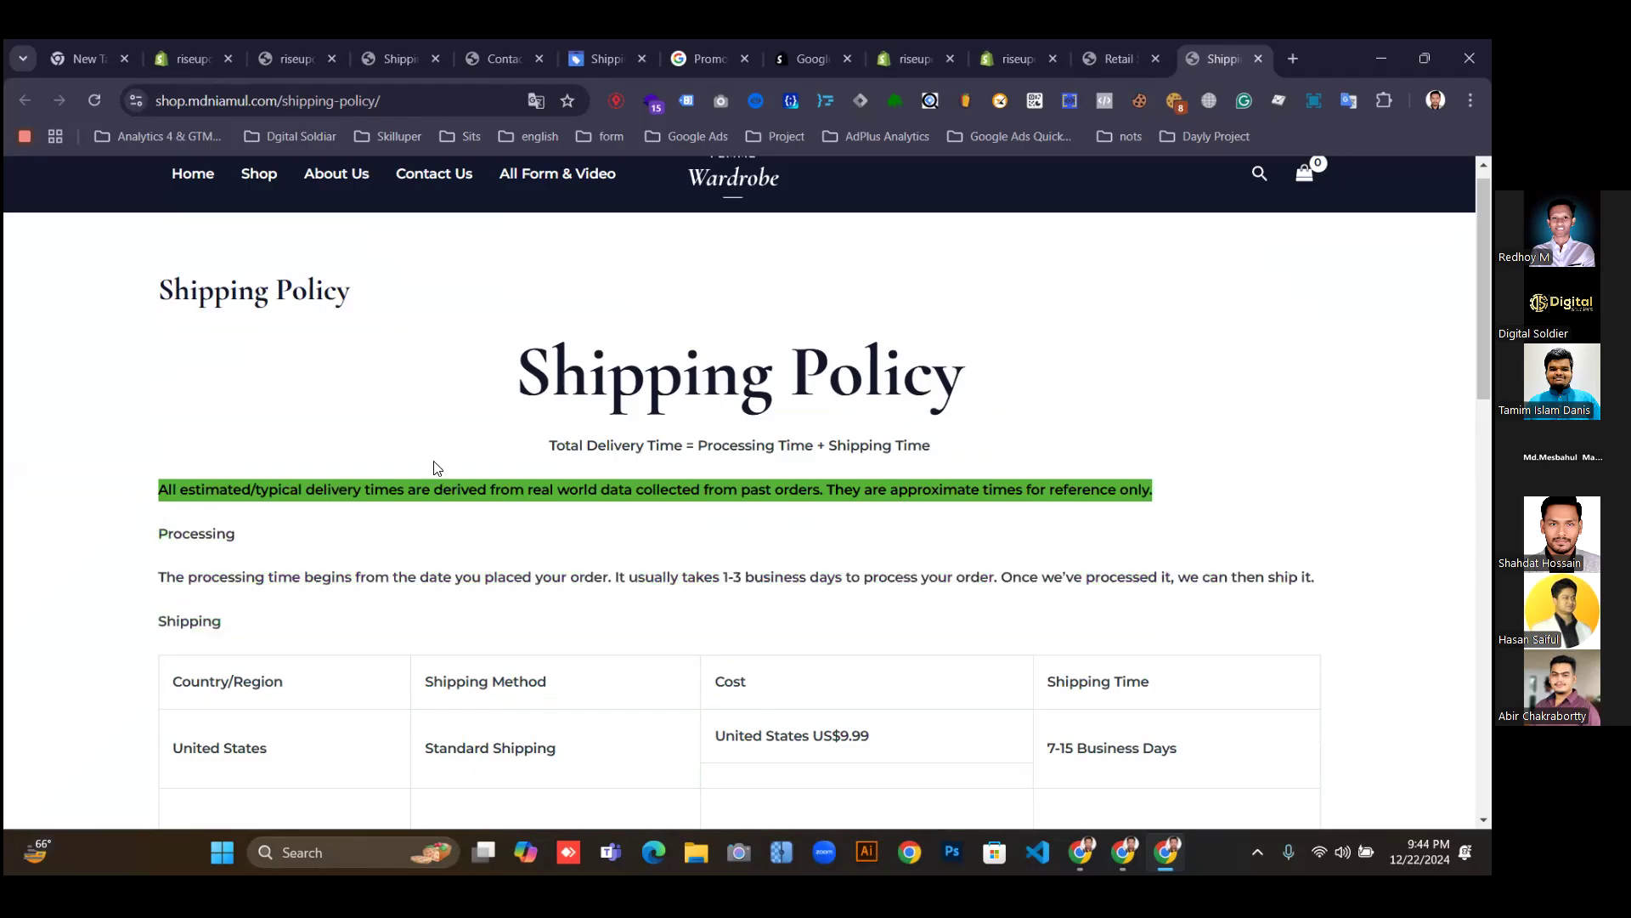
{"action": "left_click_drag", "start_coordinate": [541, 451], "coordinate": [527, 320]}
{"action": "scroll", "coordinate": [819, 463], "scroll_direction": "down", "scroll_amount": 10}
{"action": "scroll", "coordinate": [605, 387], "scroll_direction": "up", "scroll_amount": 2}
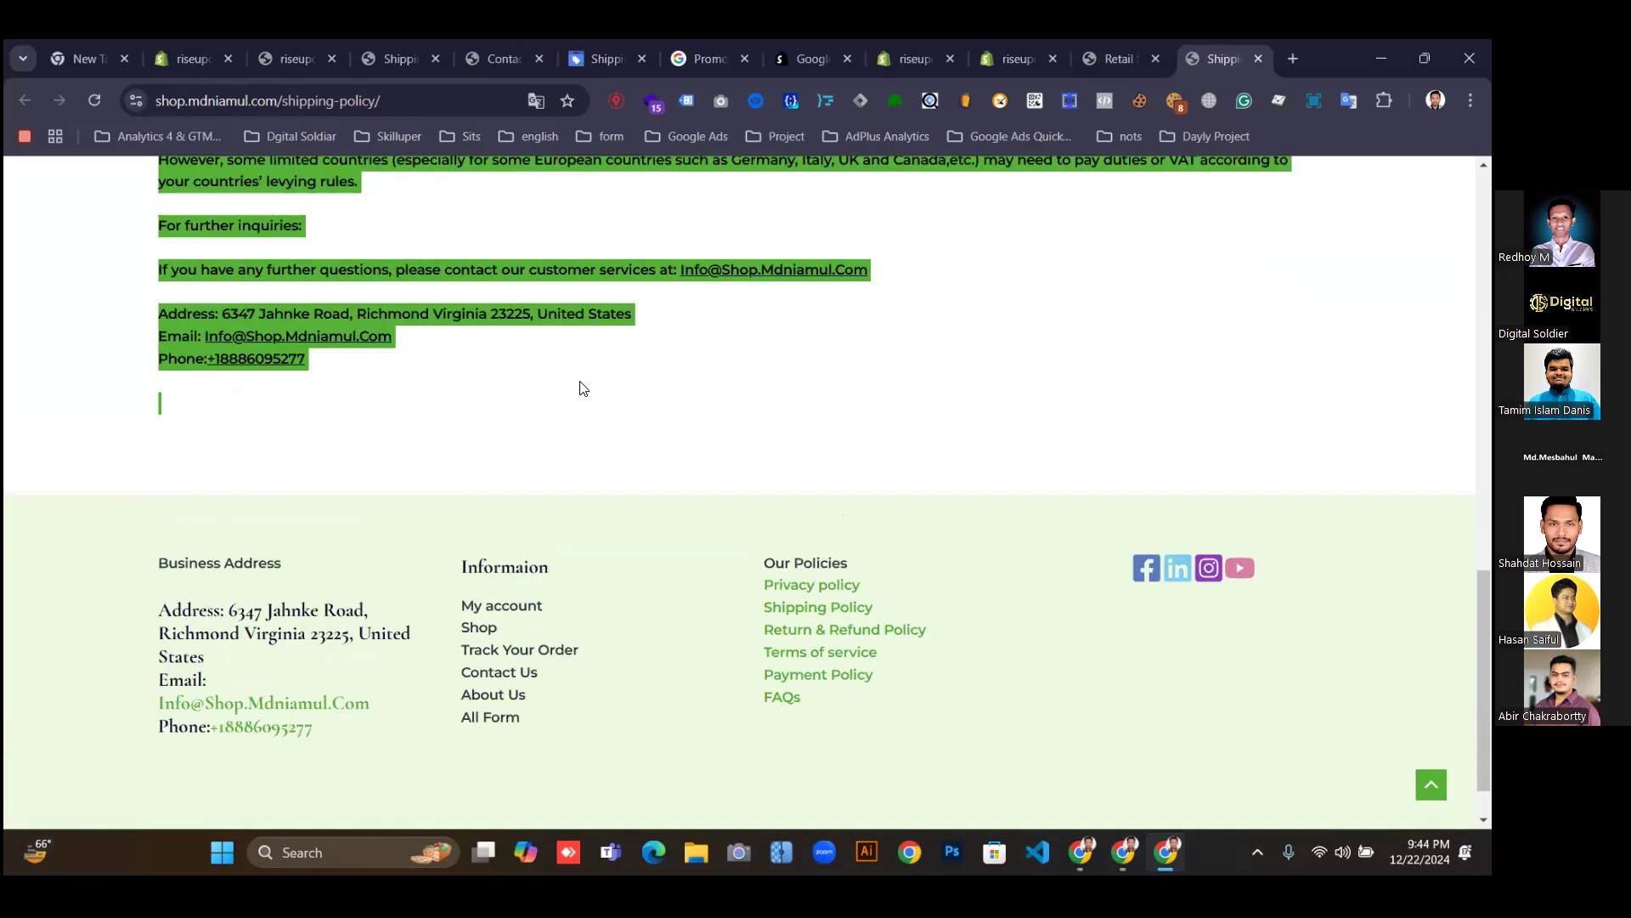
{"action": "scroll", "coordinate": [643, 396], "scroll_direction": "up", "scroll_amount": 8}
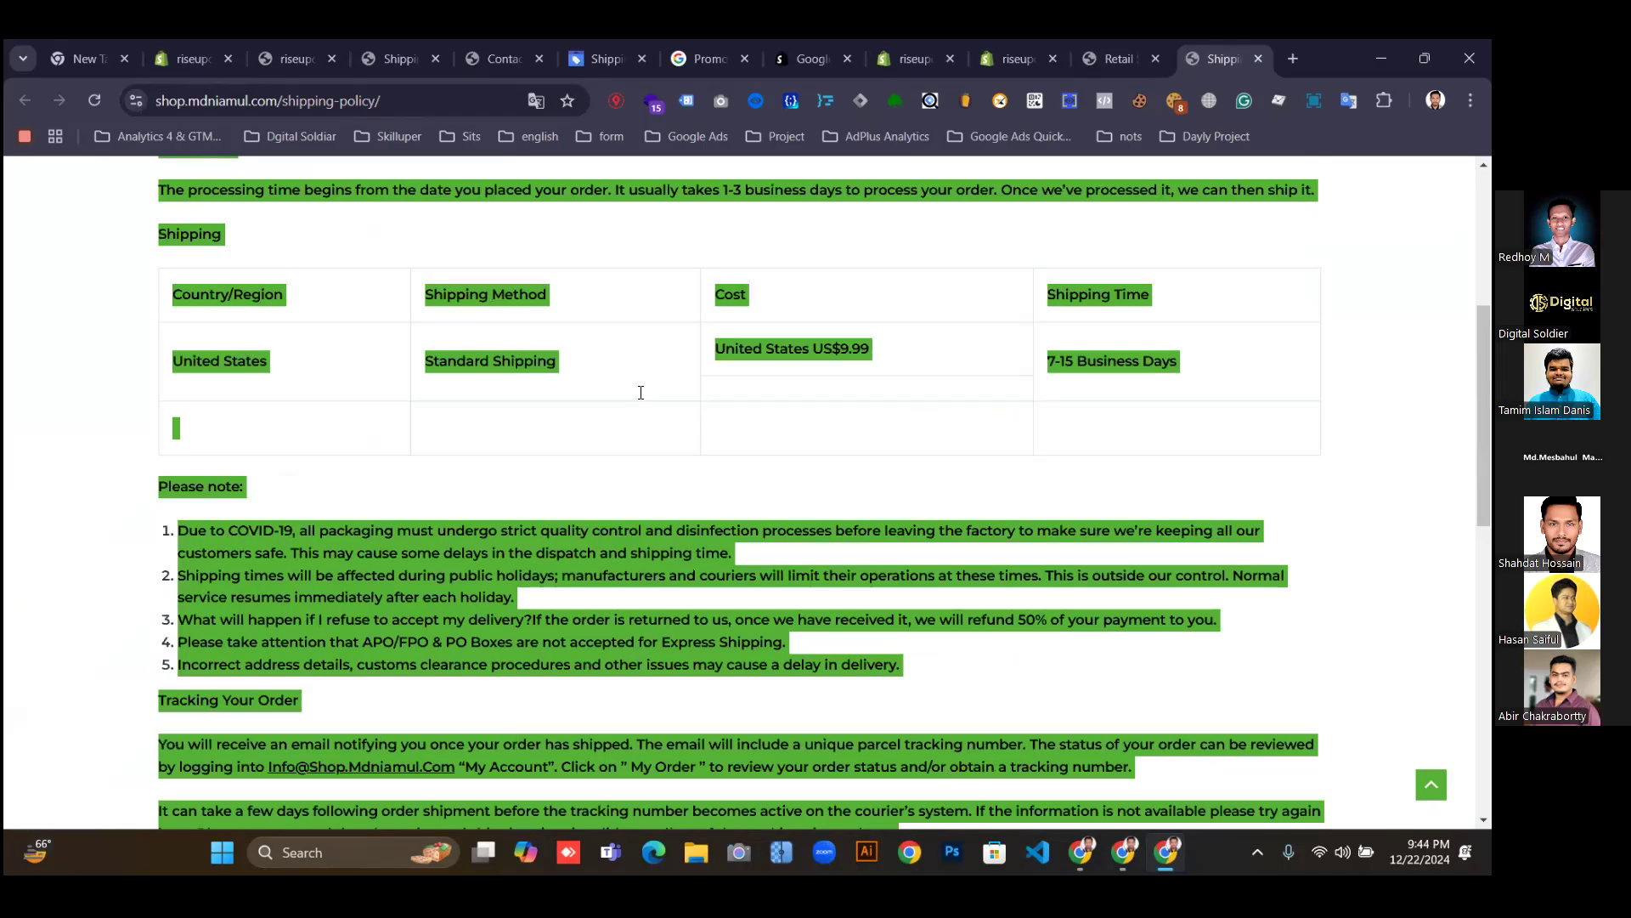
{"action": "scroll", "coordinate": [616, 288], "scroll_direction": "up", "scroll_amount": 2}
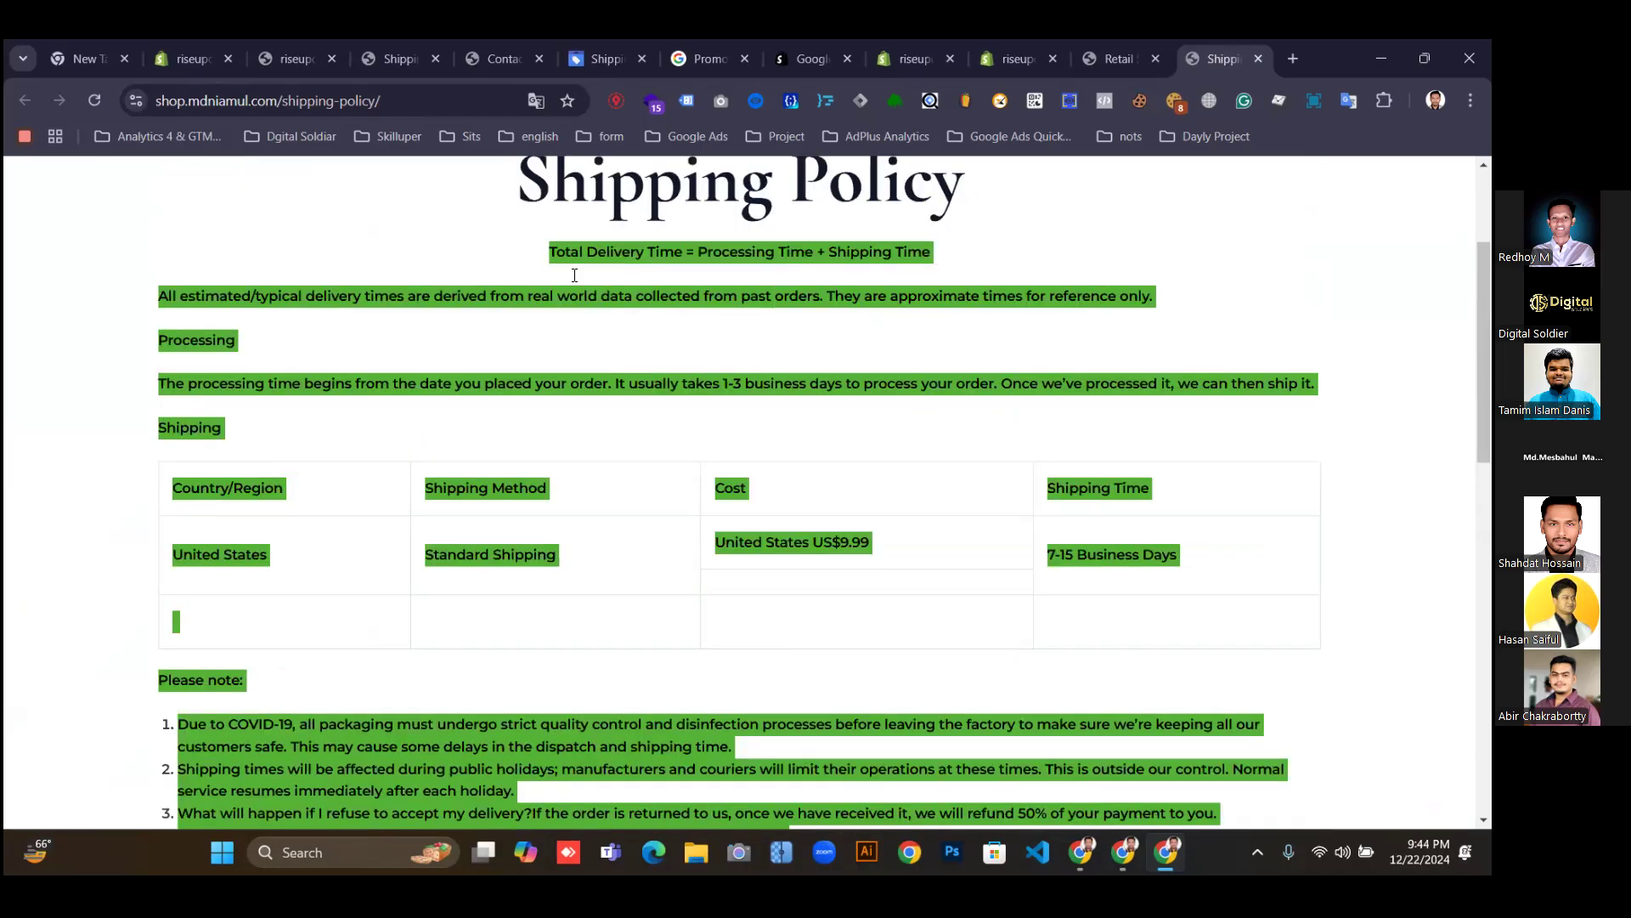
{"action": "left_click", "coordinate": [574, 275]}
{"action": "left_click_drag", "start_coordinate": [545, 251], "coordinate": [645, 792]}
{"action": "scroll", "coordinate": [375, 499], "scroll_direction": "down", "scroll_amount": 9}
{"action": "mouse_move", "coordinate": [376, 499]}
{"action": "left_mouse_down"}
{"action": "mouse_move", "coordinate": [390, 447]}
{"action": "mouse_move", "coordinate": [401, 484]}
{"action": "left_mouse_up"}
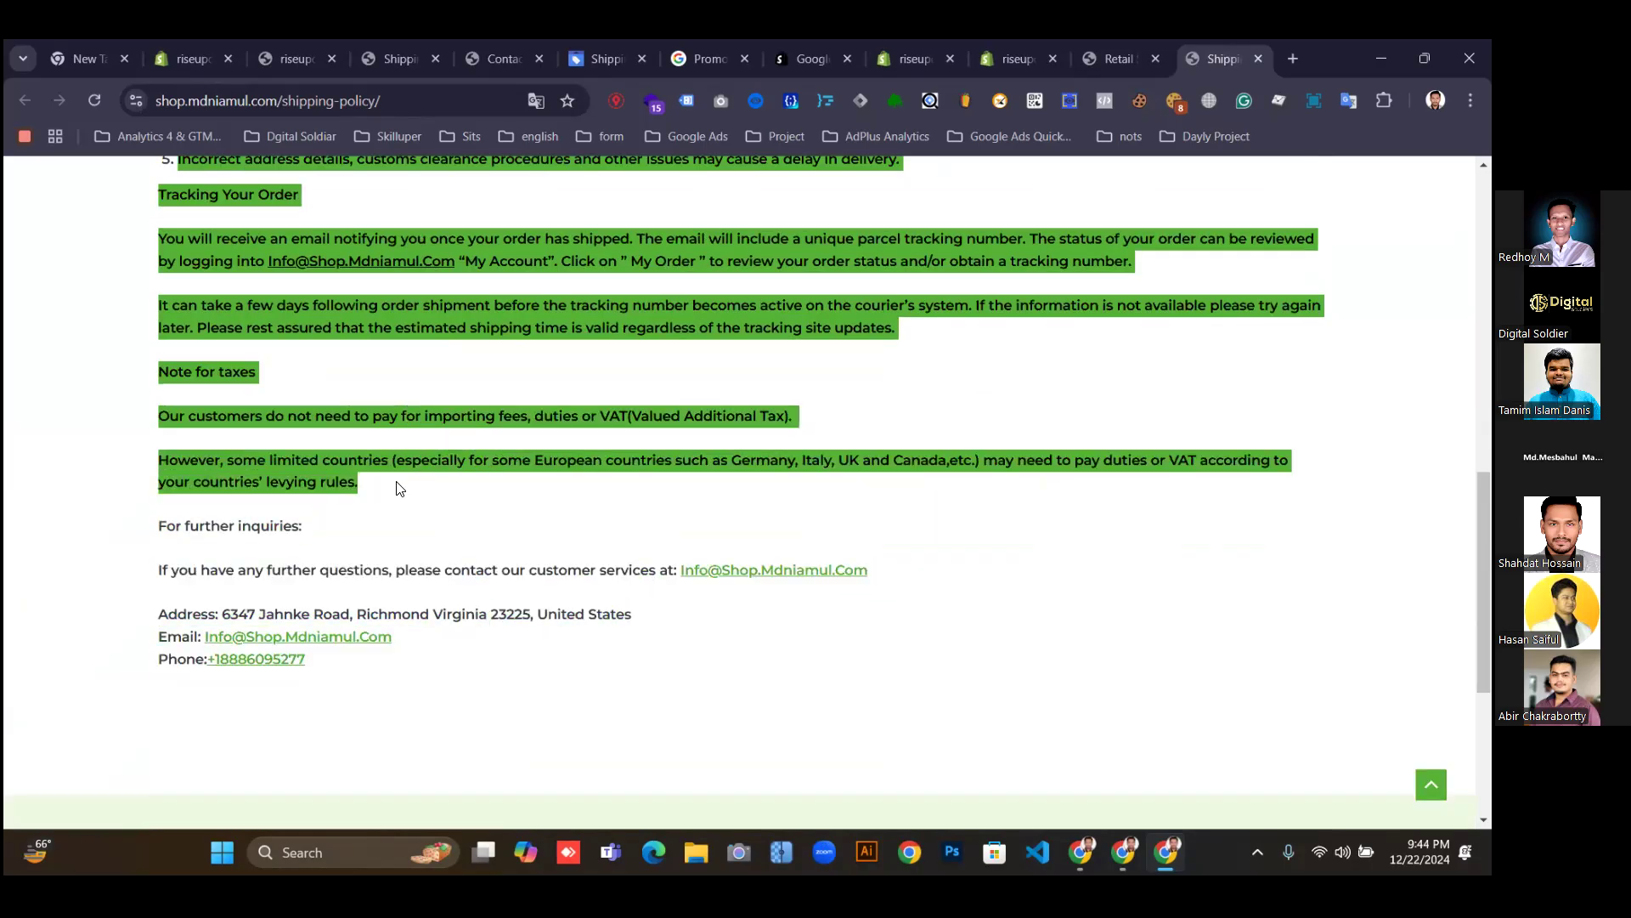
{"action": "left_click", "coordinate": [182, 49]}
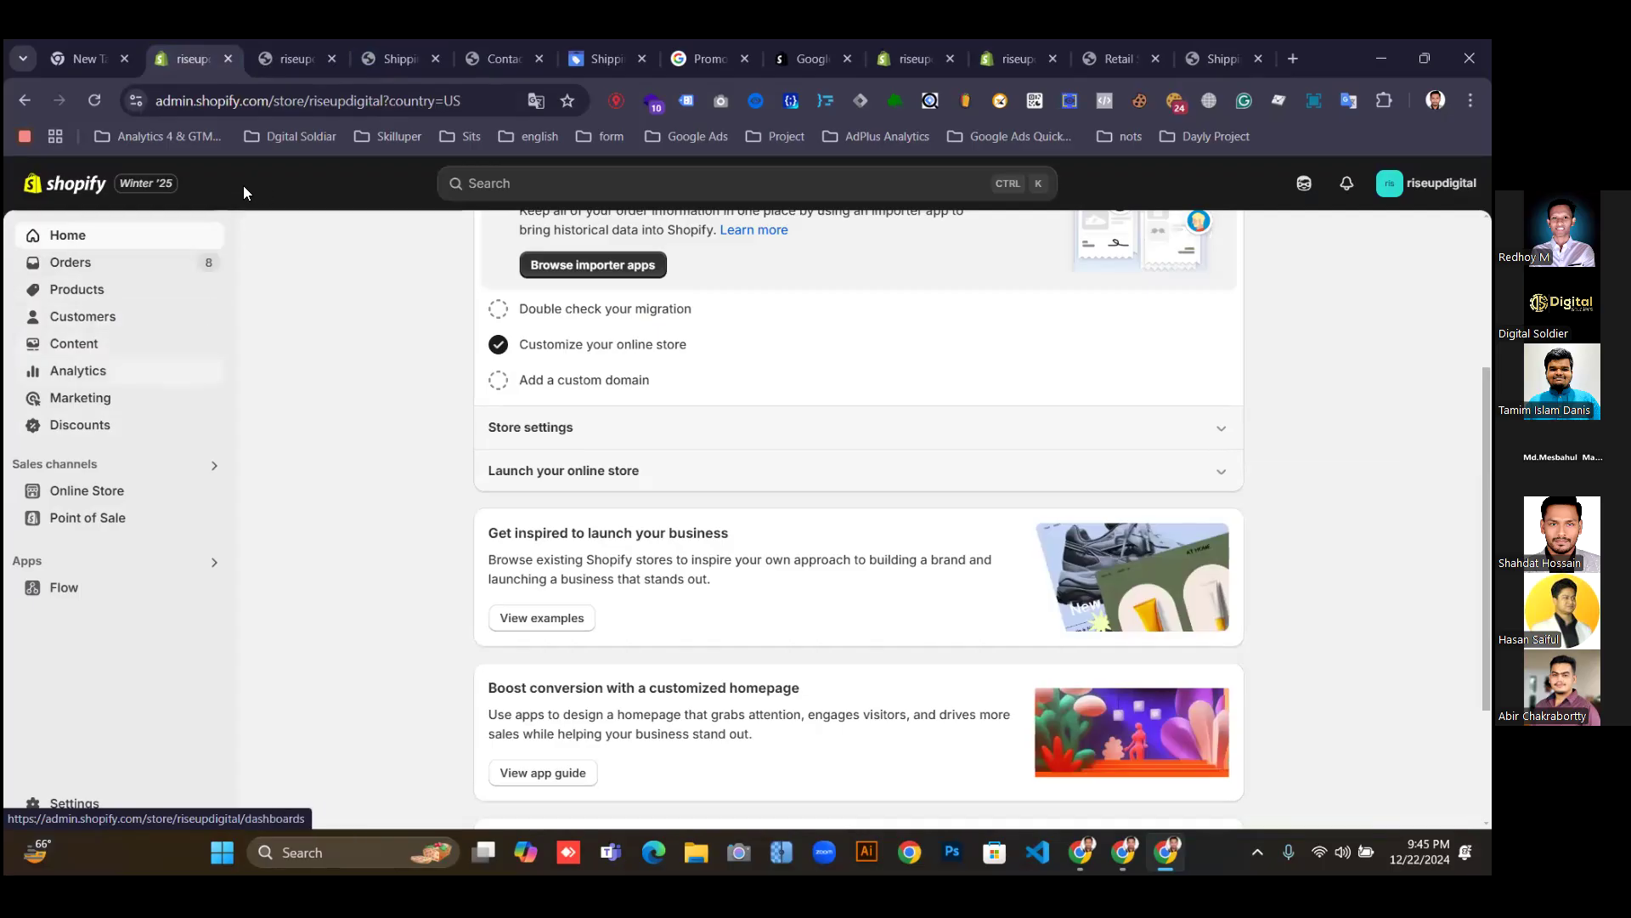
Check the live storefront footer policies and return to the Shopify admin home.
{"action": "scroll", "coordinate": [765, 476], "scroll_direction": "up", "scroll_amount": 3}
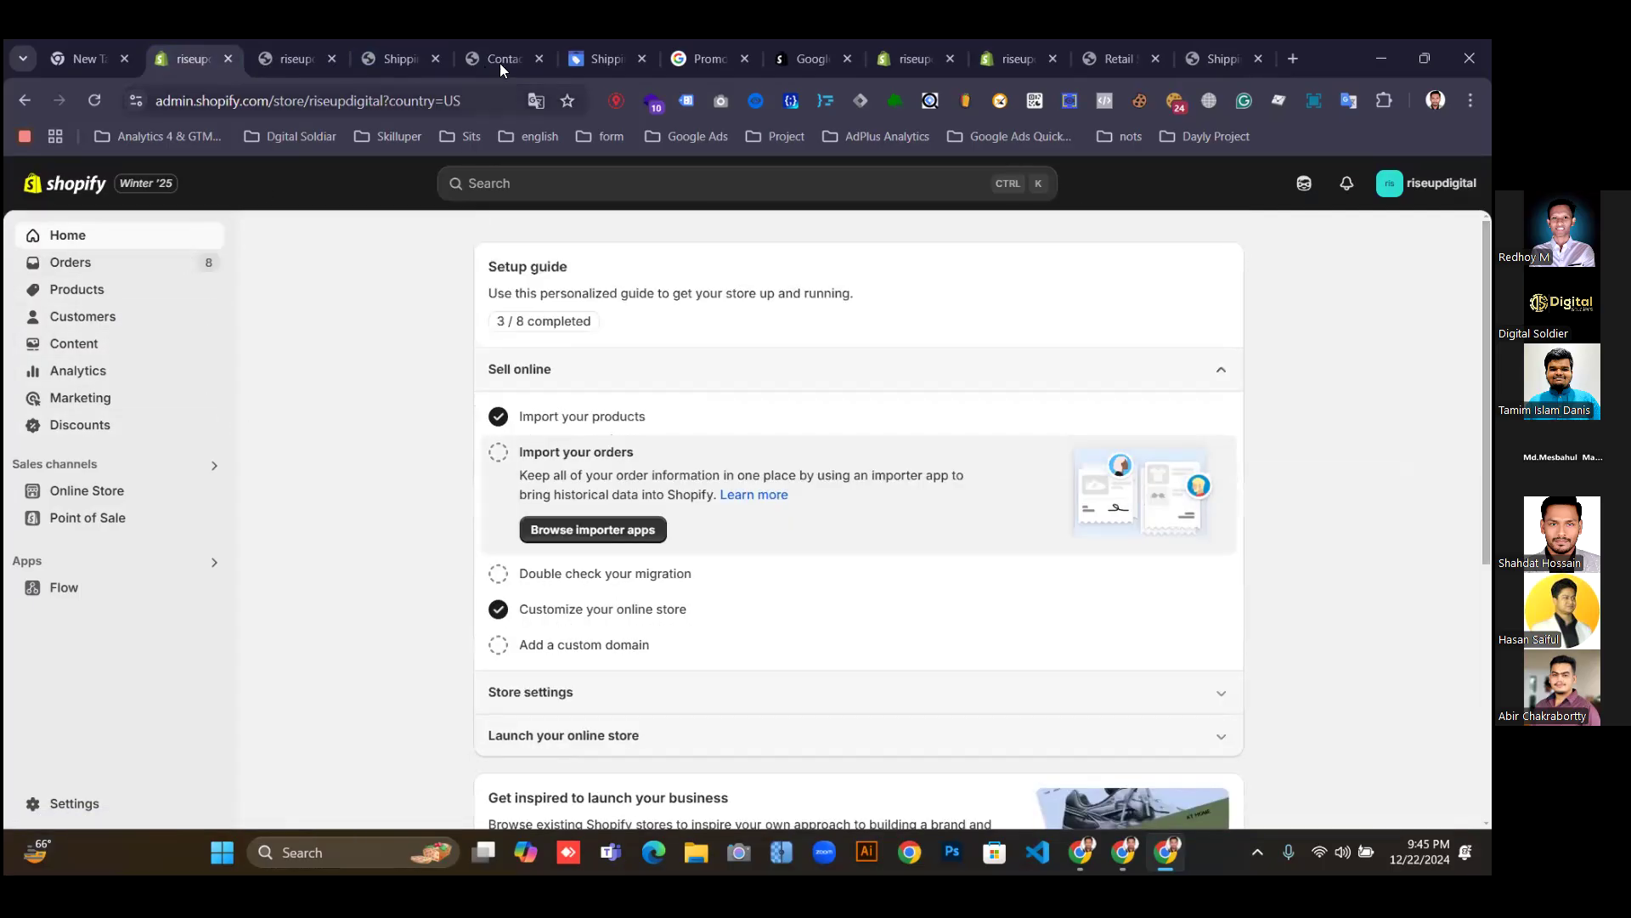
{"action": "left_click", "coordinate": [292, 56]}
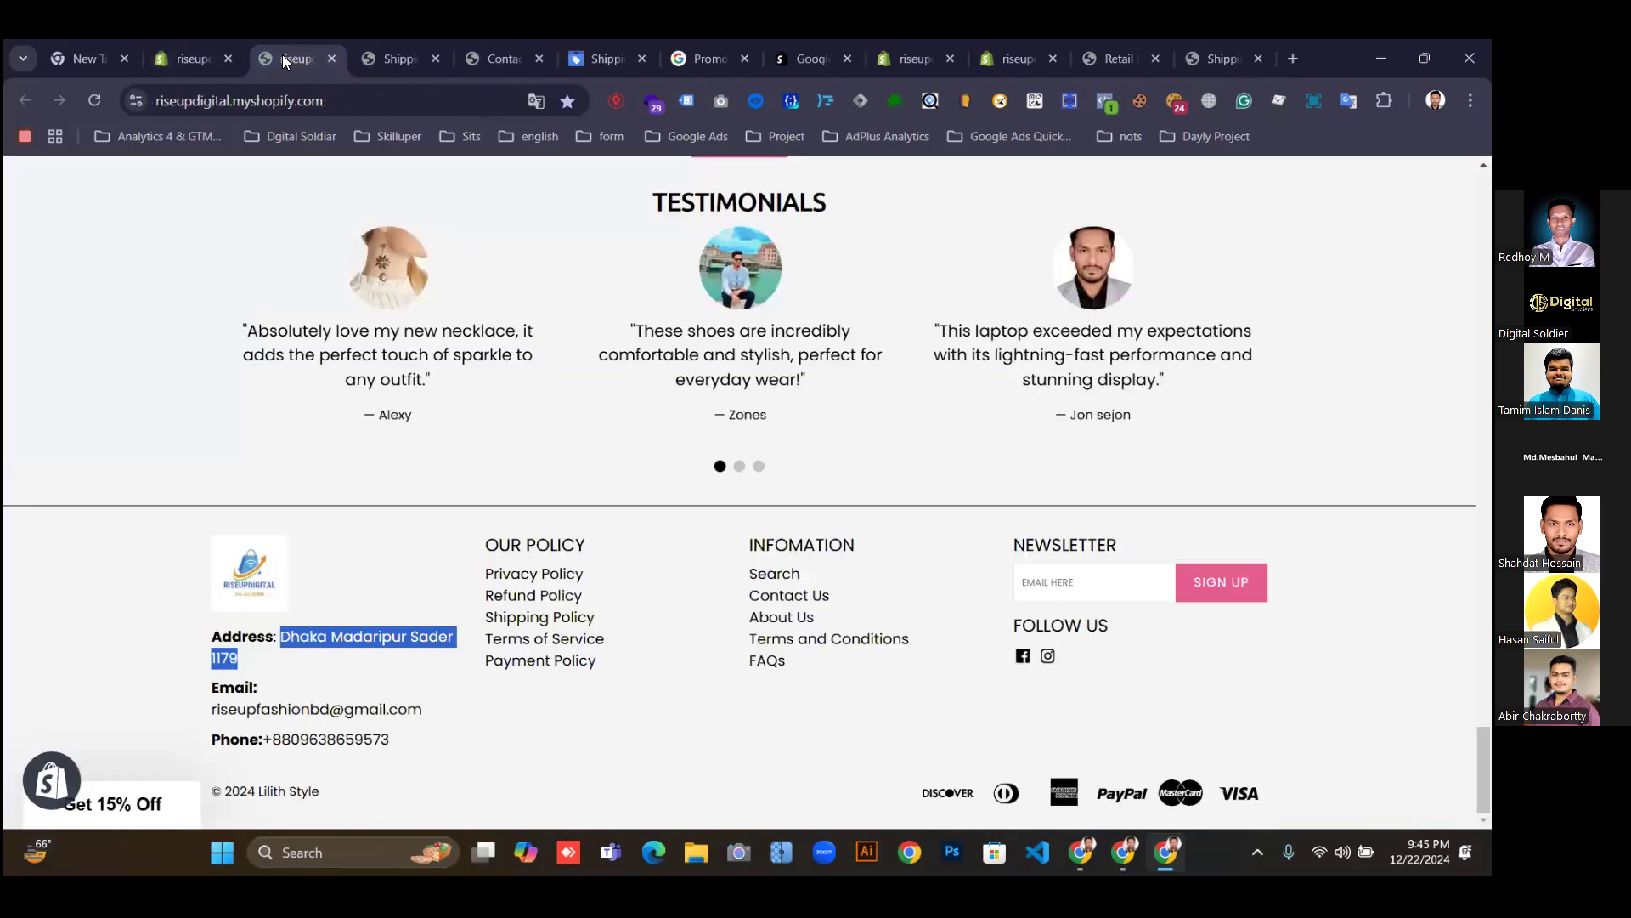
{"action": "left_click", "coordinate": [184, 54]}
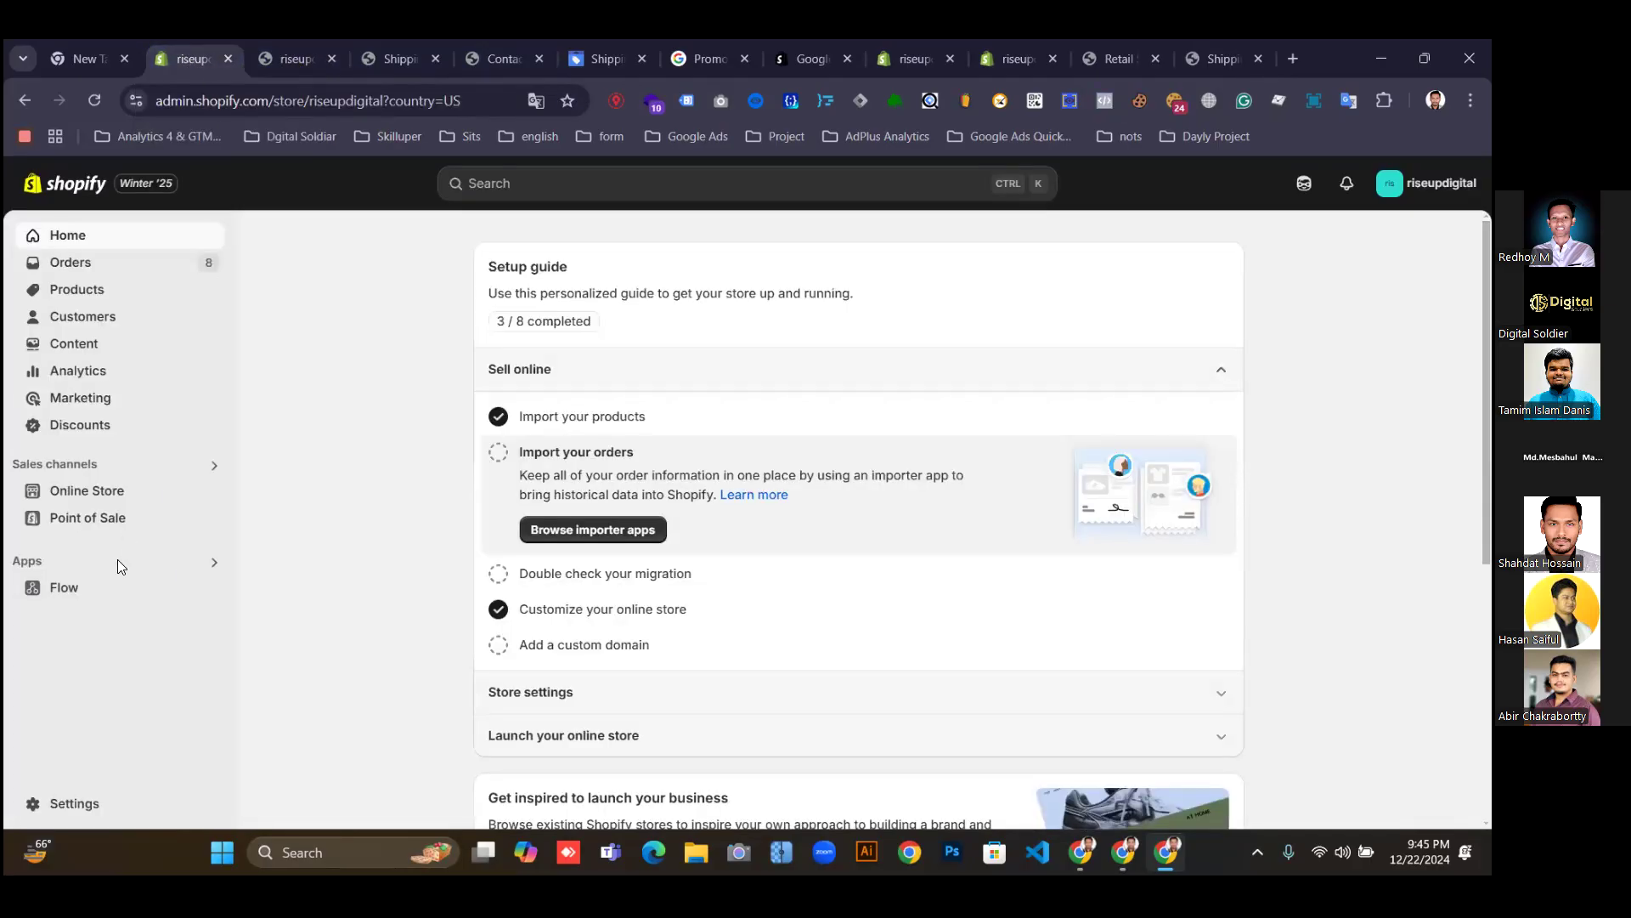
Expand Online Store, view its Pages list, then open the store Settings.
{"action": "left_click", "coordinate": [92, 498]}
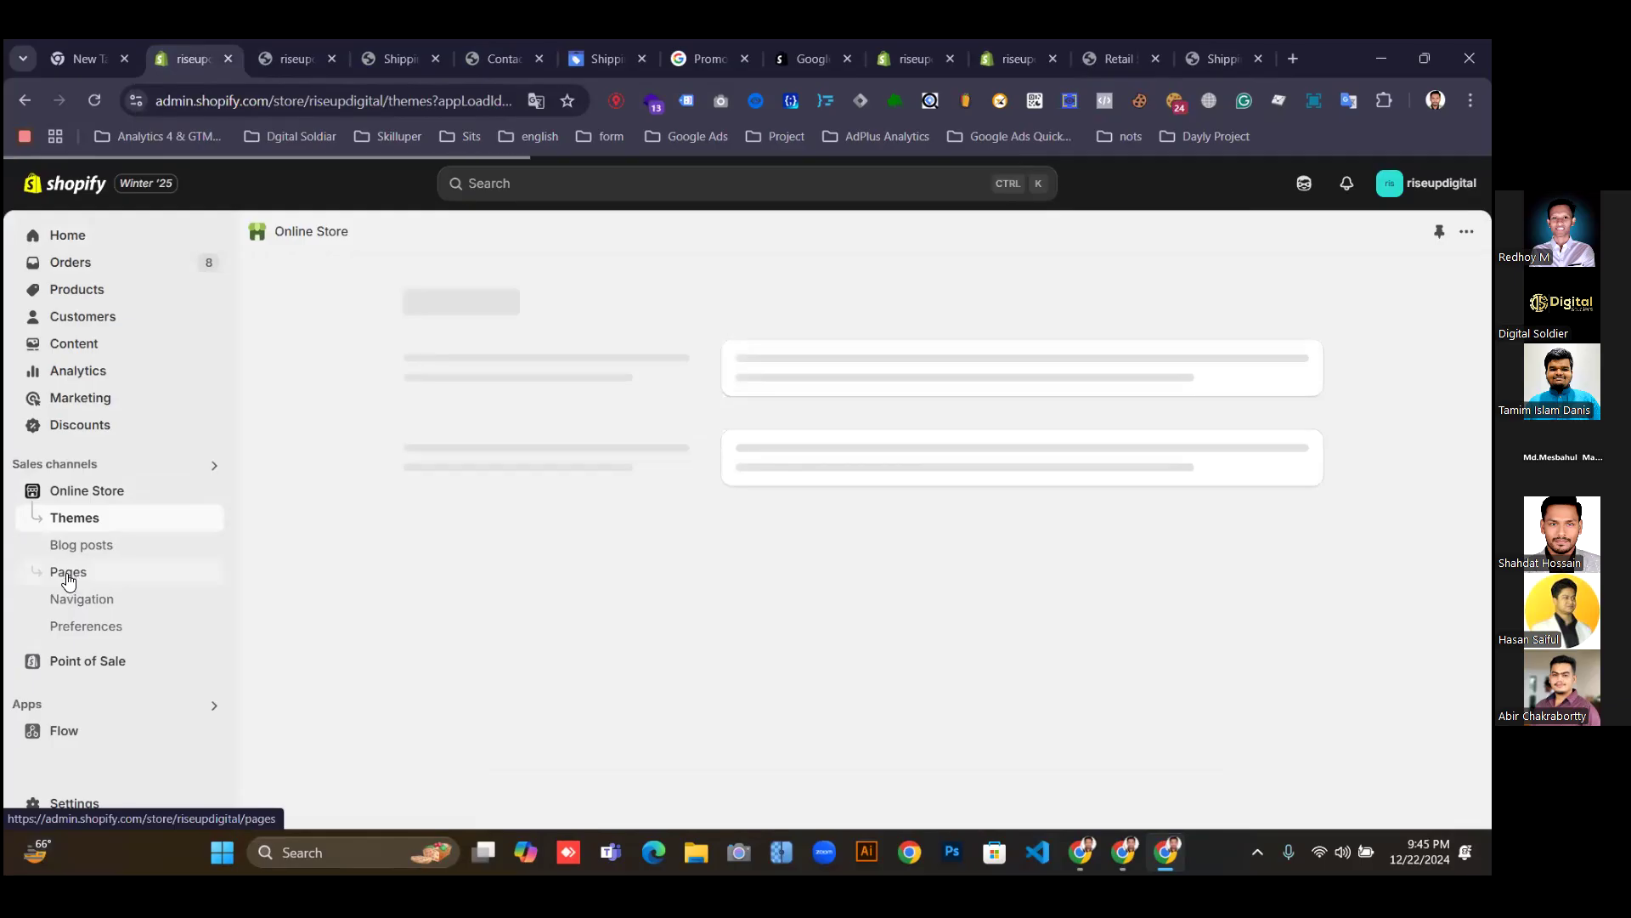
{"action": "scroll", "coordinate": [776, 634], "scroll_direction": "down", "scroll_amount": 3}
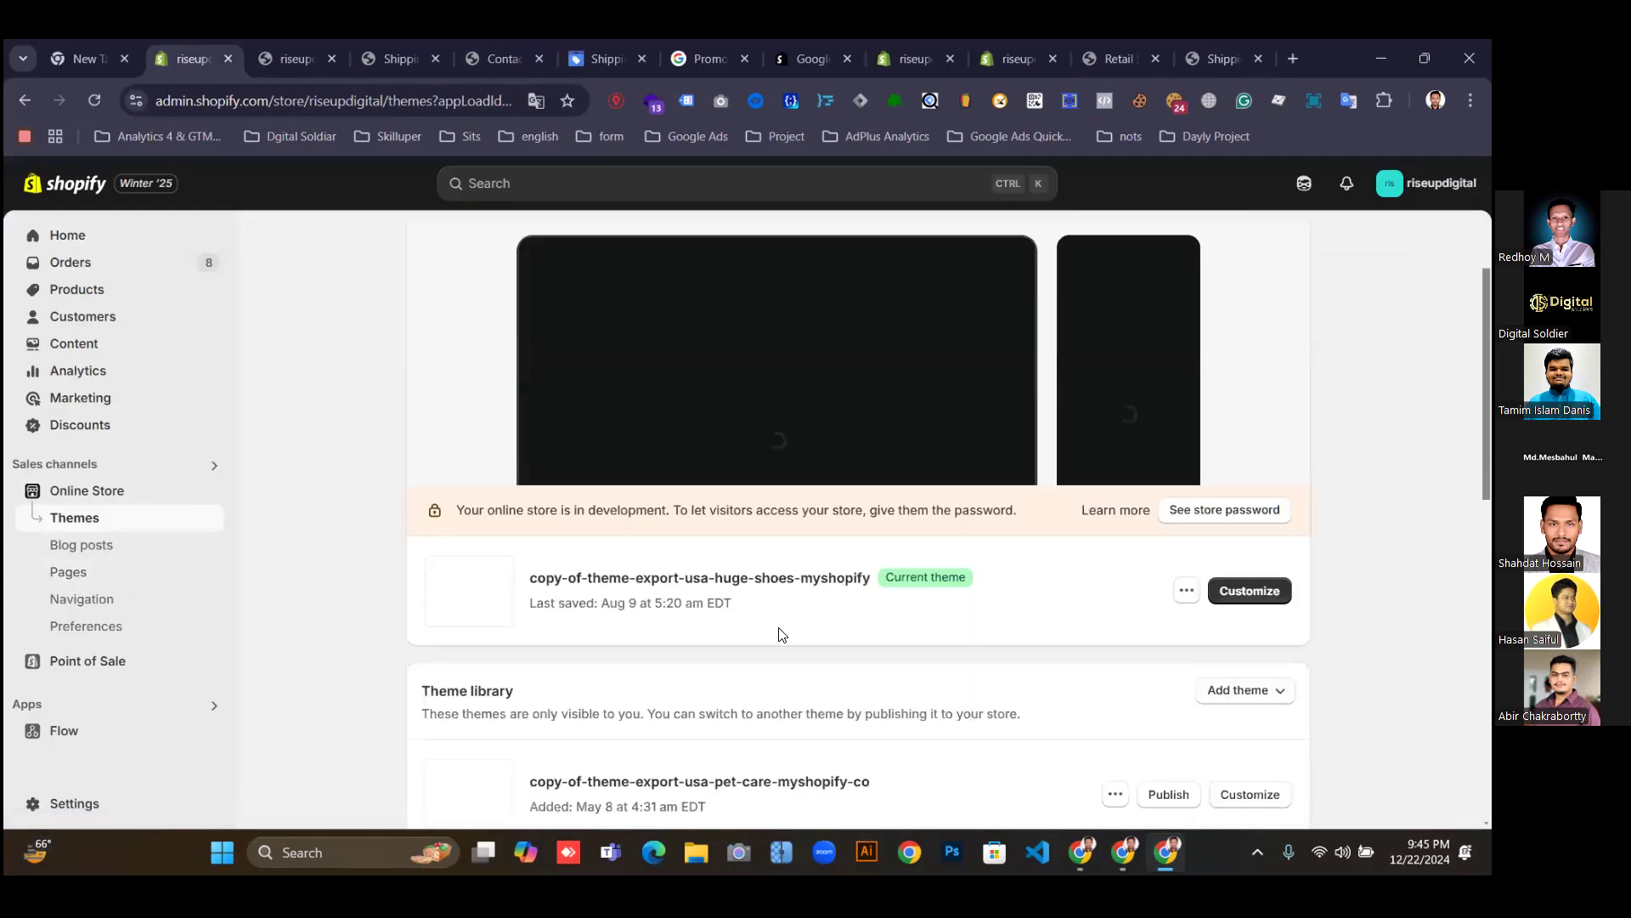
{"action": "scroll", "coordinate": [776, 639], "scroll_direction": "down", "scroll_amount": 1}
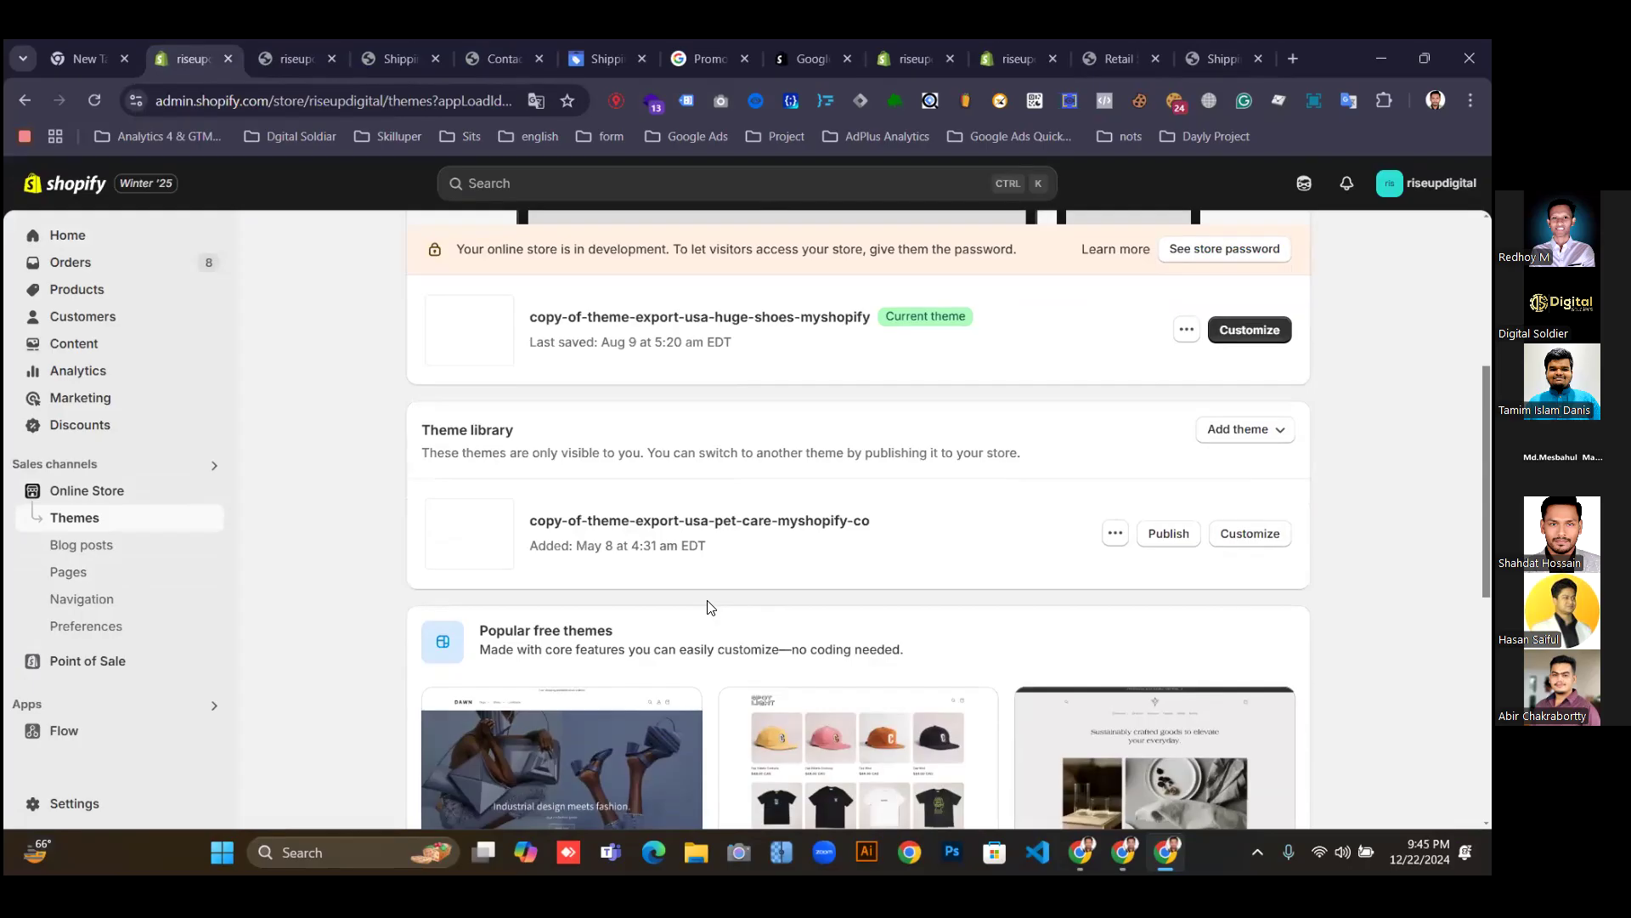
{"action": "scroll", "coordinate": [712, 612], "scroll_direction": "down", "scroll_amount": 7}
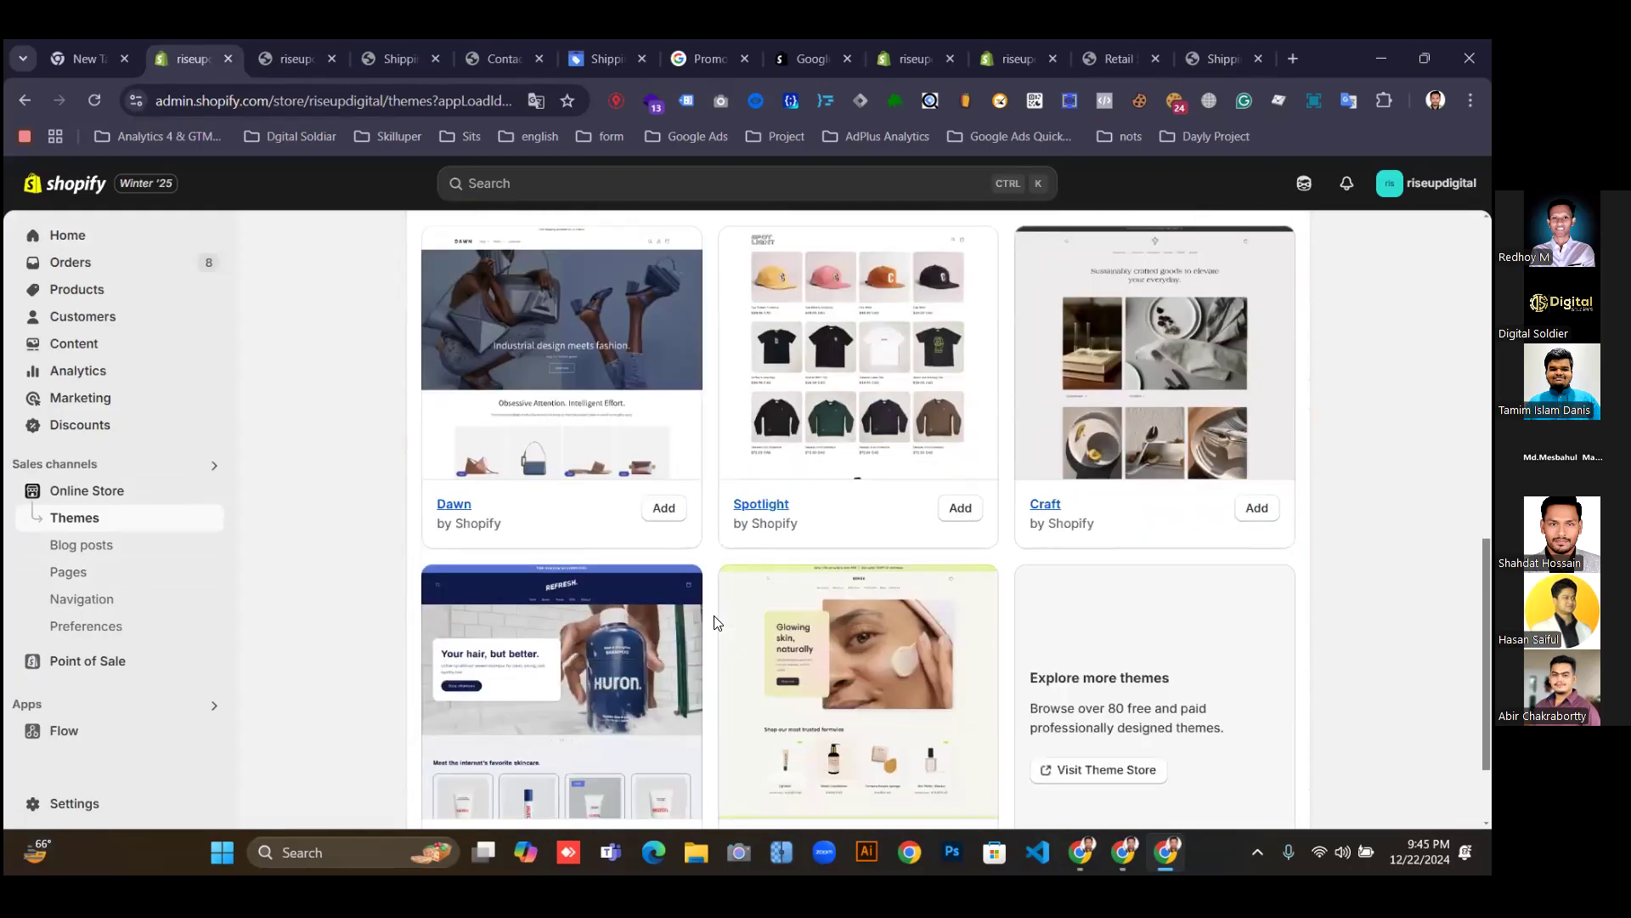
{"action": "scroll", "coordinate": [714, 622], "scroll_direction": "down", "scroll_amount": 1}
{"action": "scroll", "coordinate": [715, 633], "scroll_direction": "up", "scroll_amount": 10}
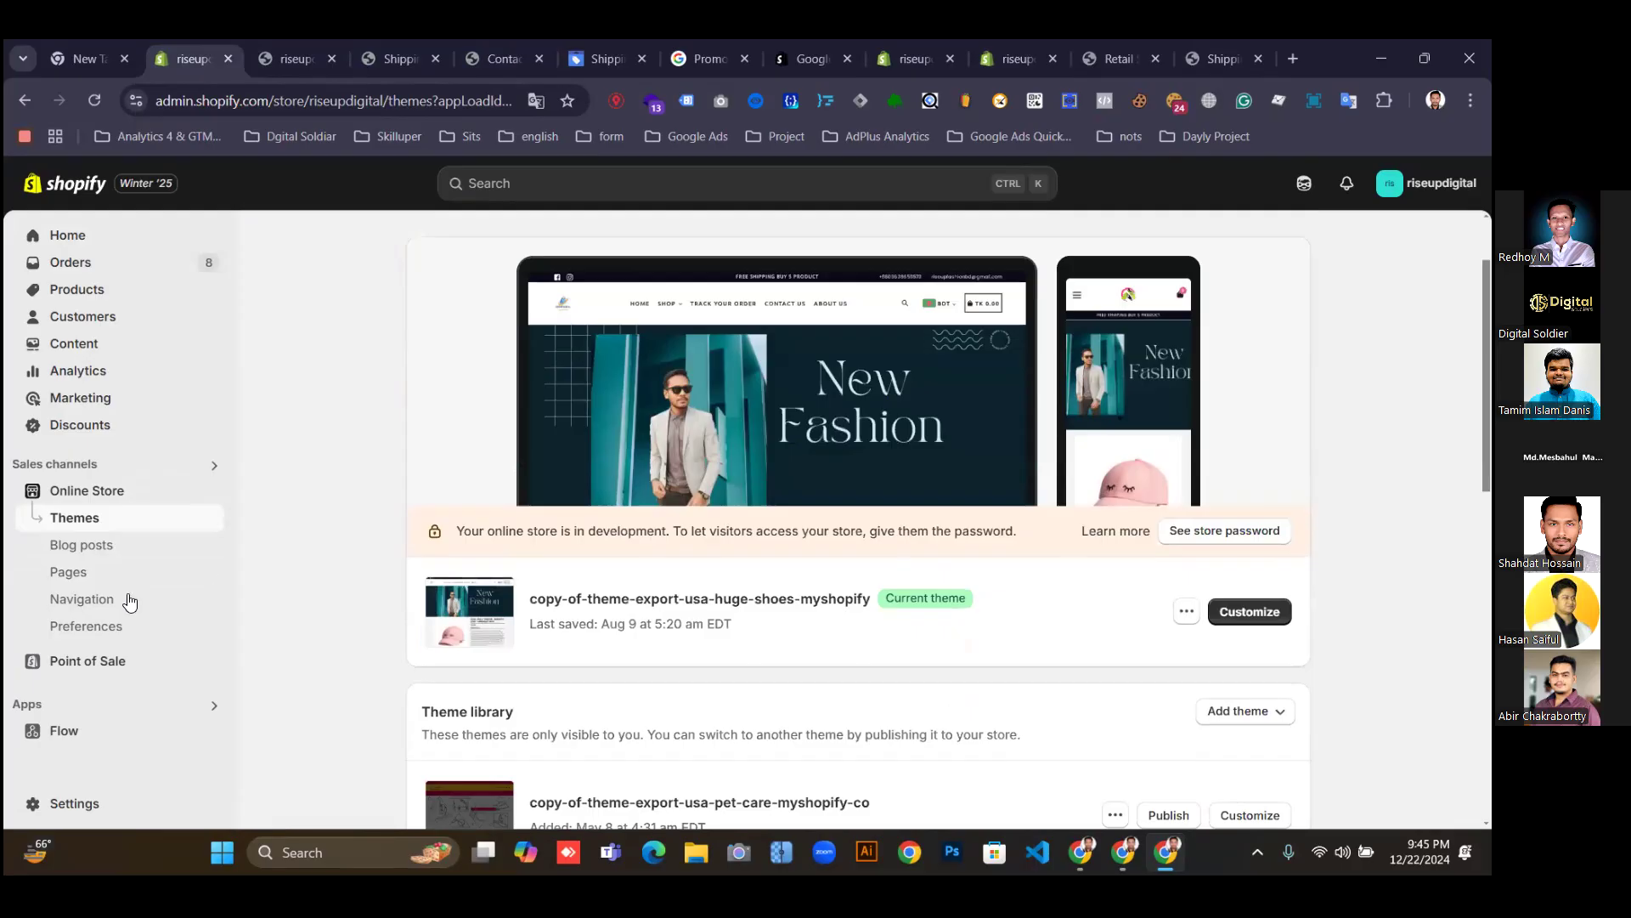
{"action": "left_click", "coordinate": [70, 579]}
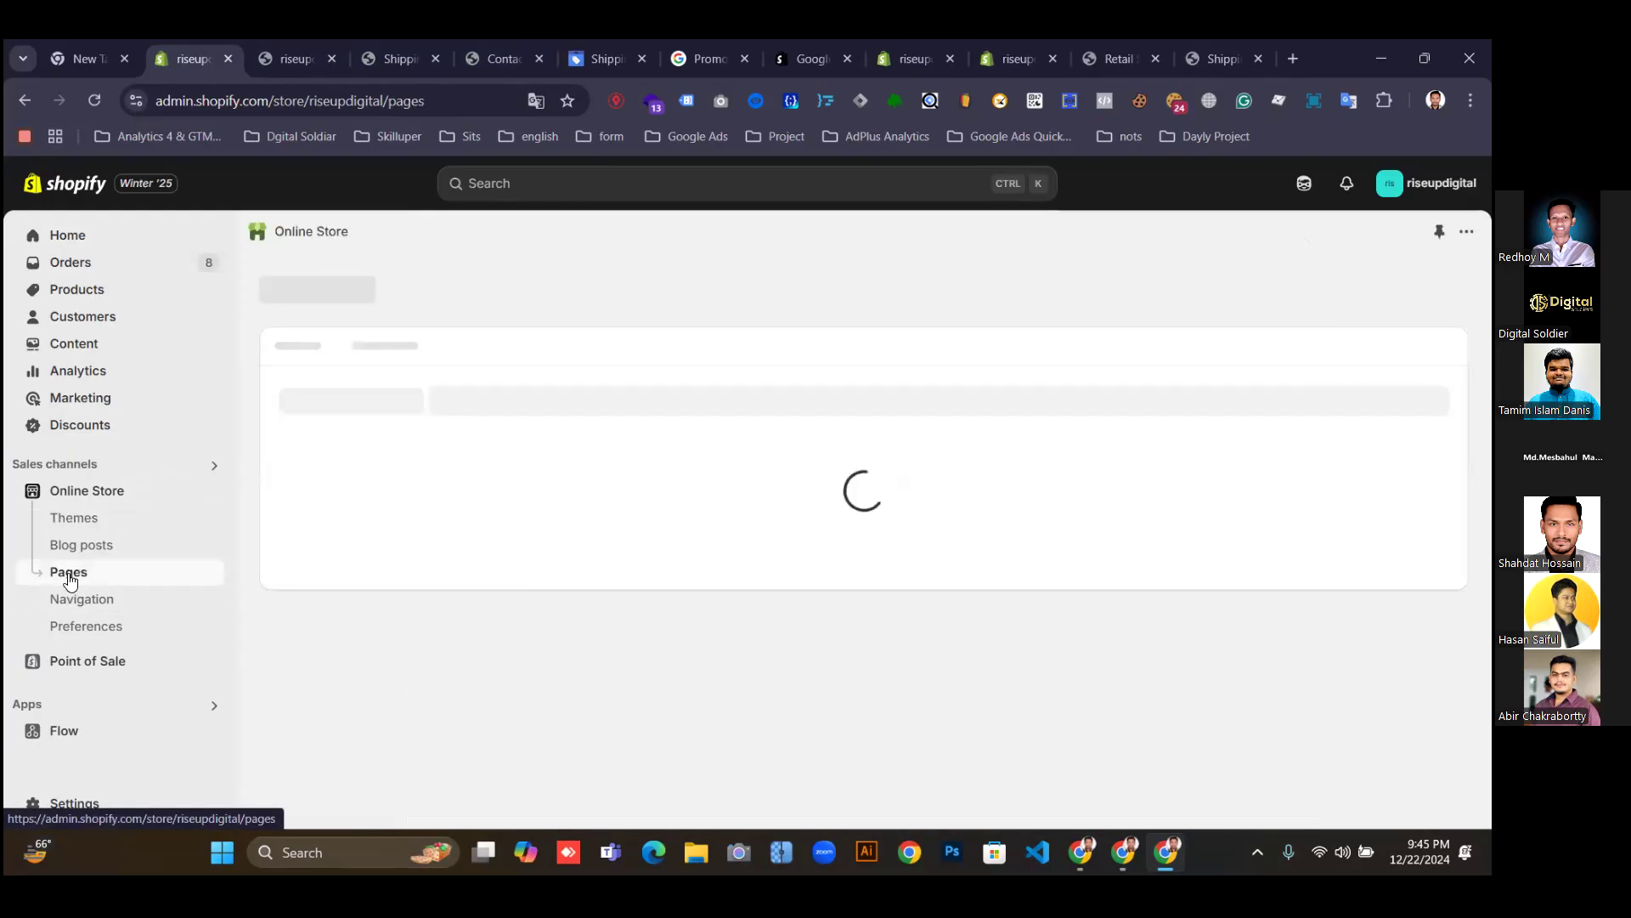
{"action": "scroll", "coordinate": [679, 548], "scroll_direction": "down", "scroll_amount": 3}
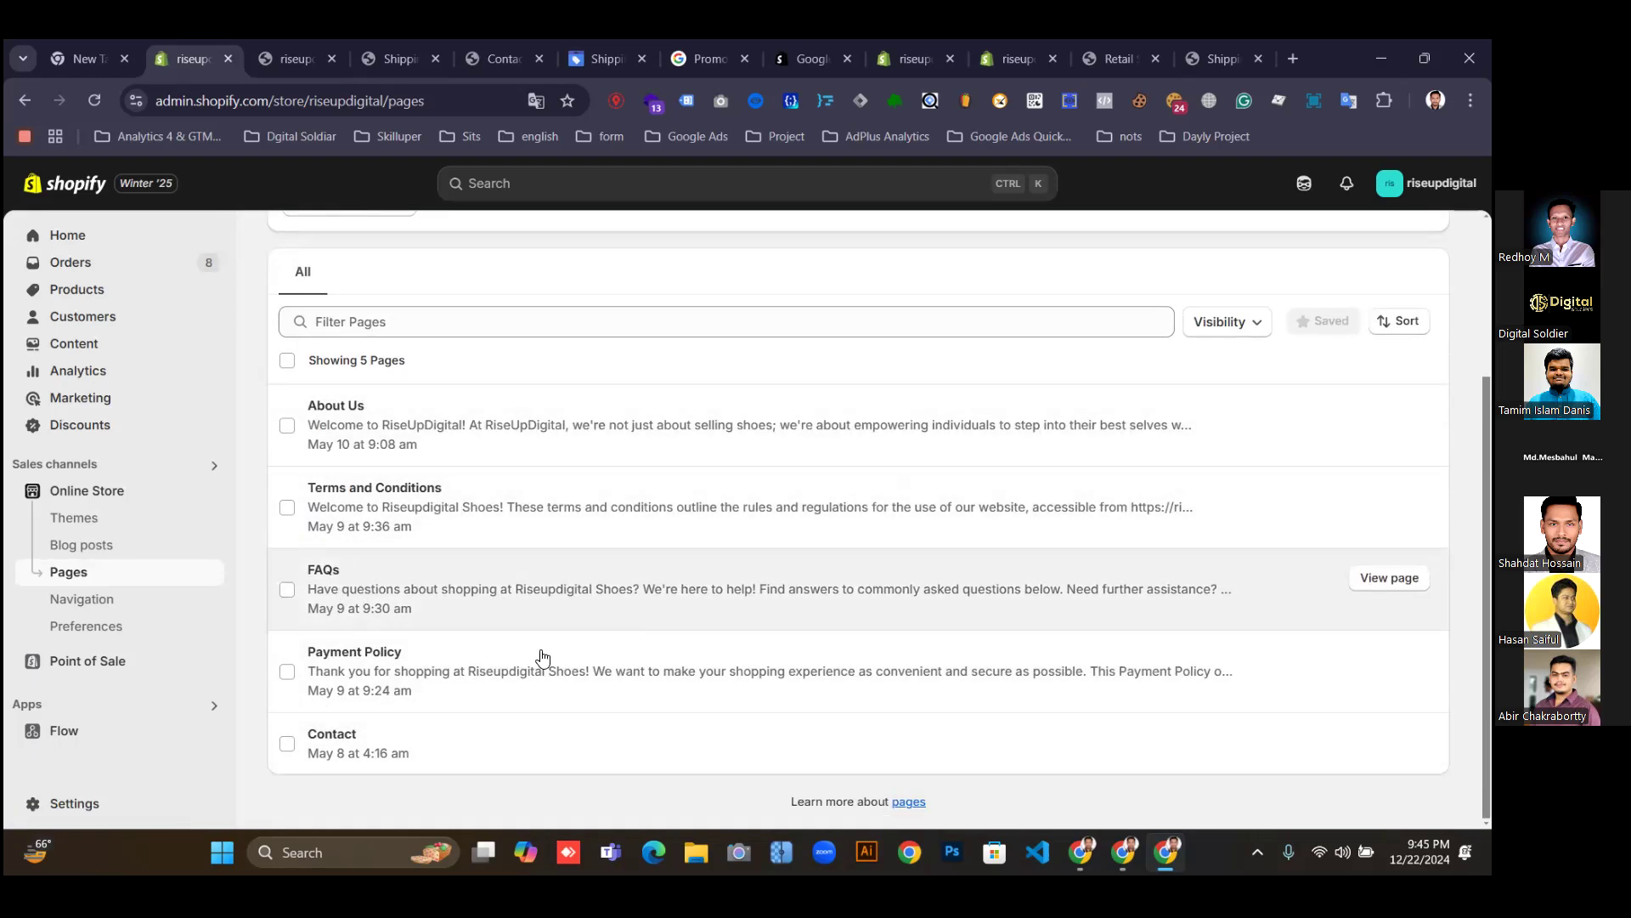
{"action": "left_click", "coordinate": [74, 804]}
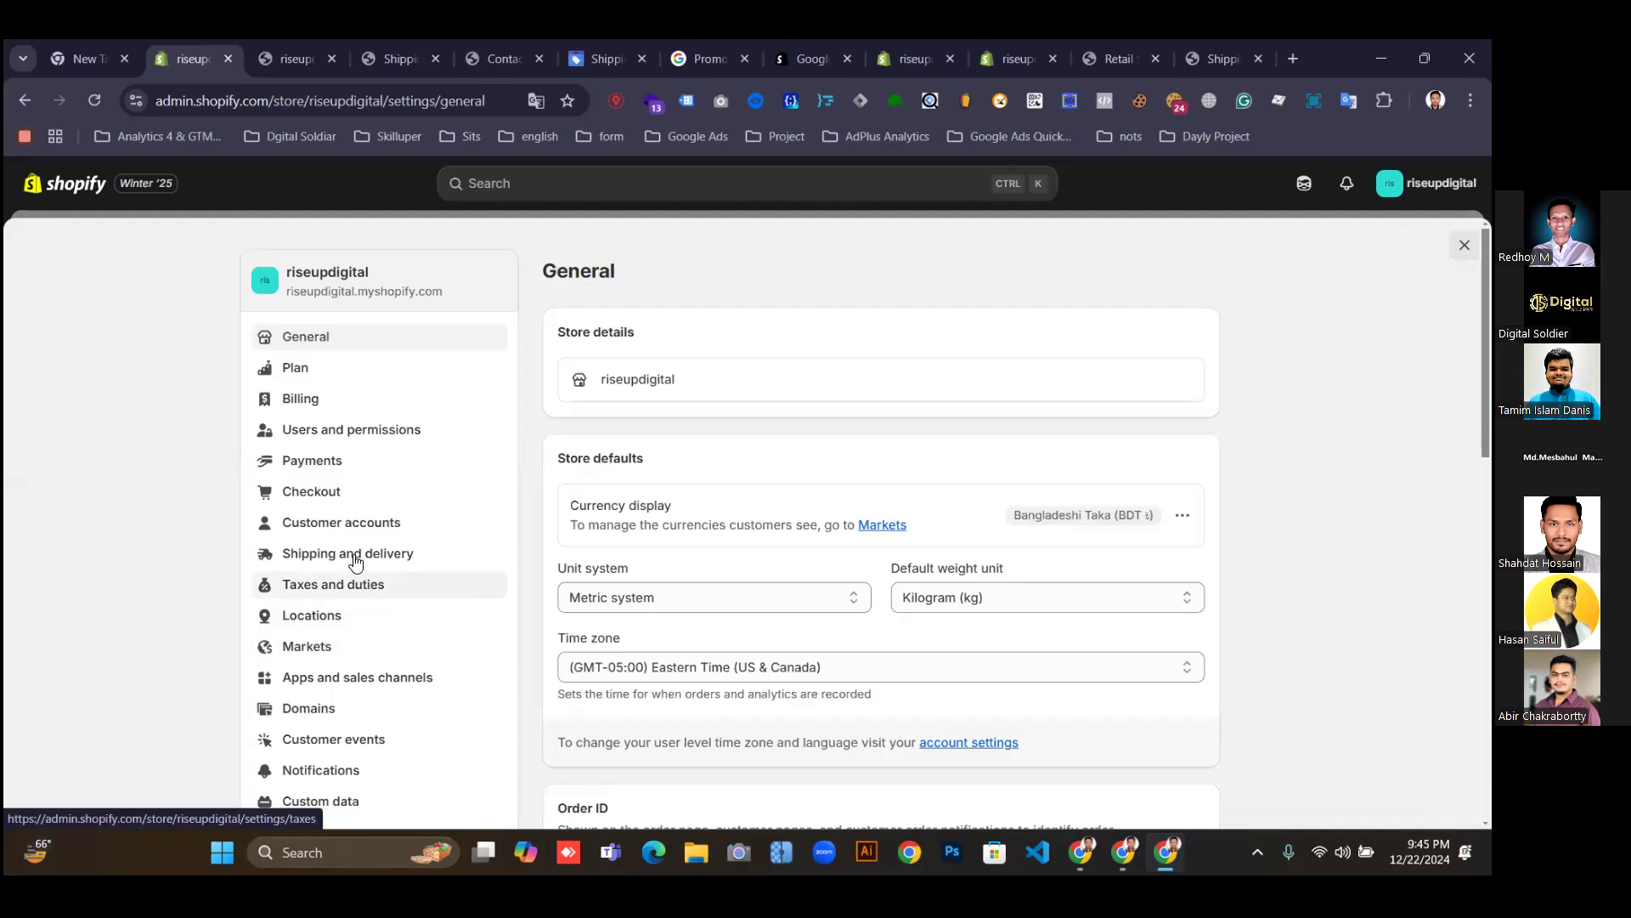
Open the Shipping policy editor from the store's Policies settings in Shopify admin.
{"action": "scroll", "coordinate": [368, 644], "scroll_direction": "down", "scroll_amount": 2}
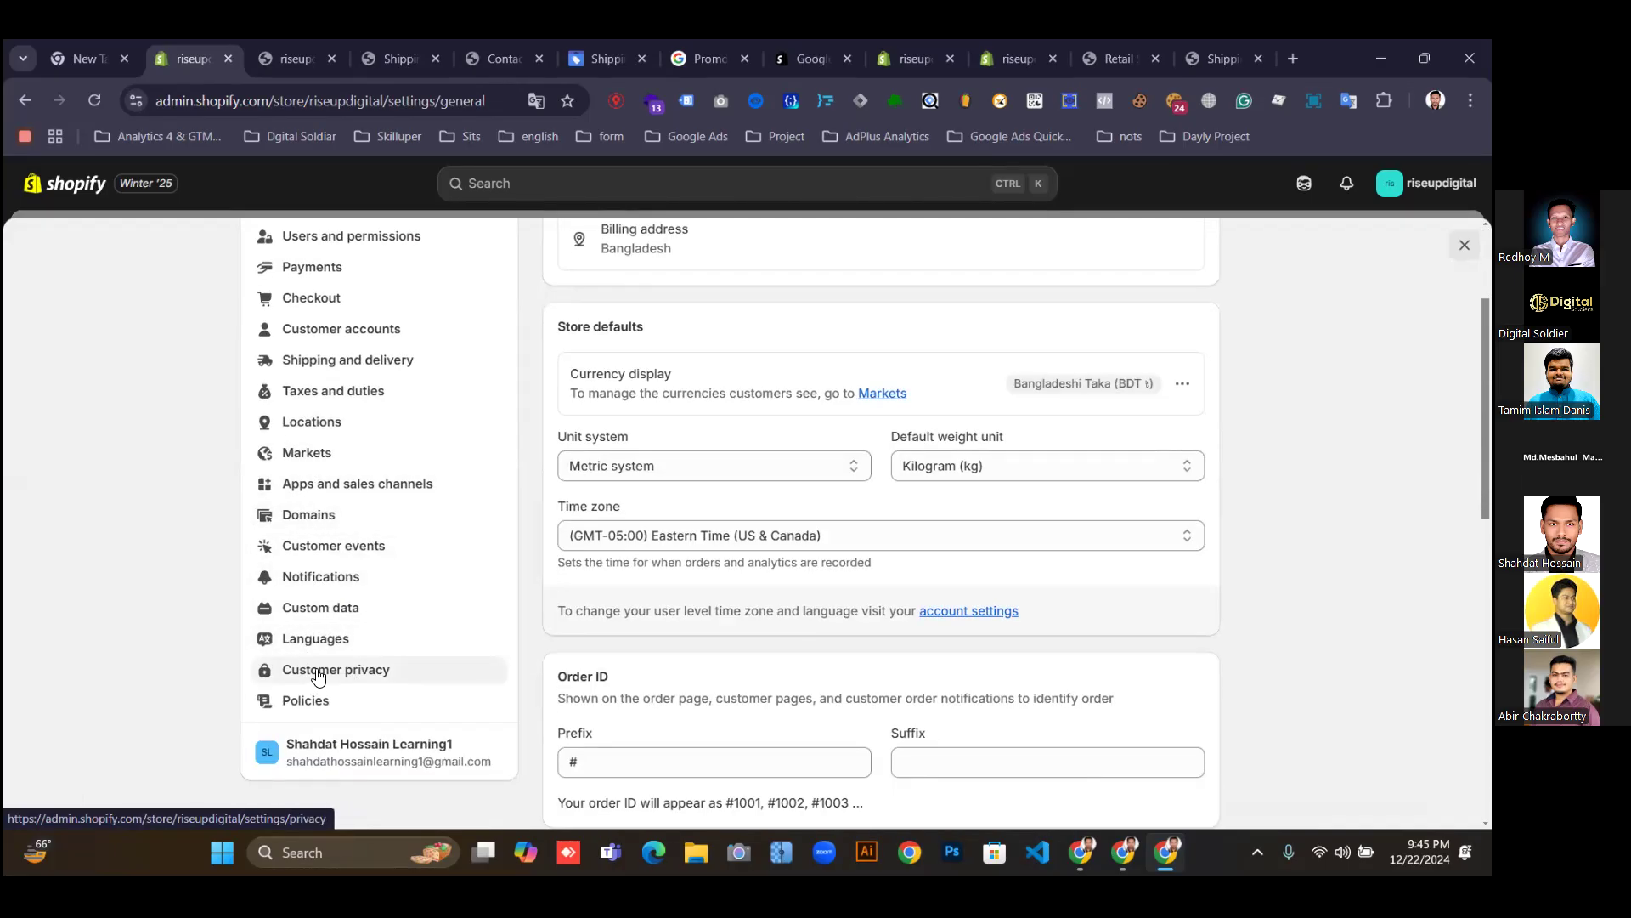
{"action": "left_click", "coordinate": [298, 706]}
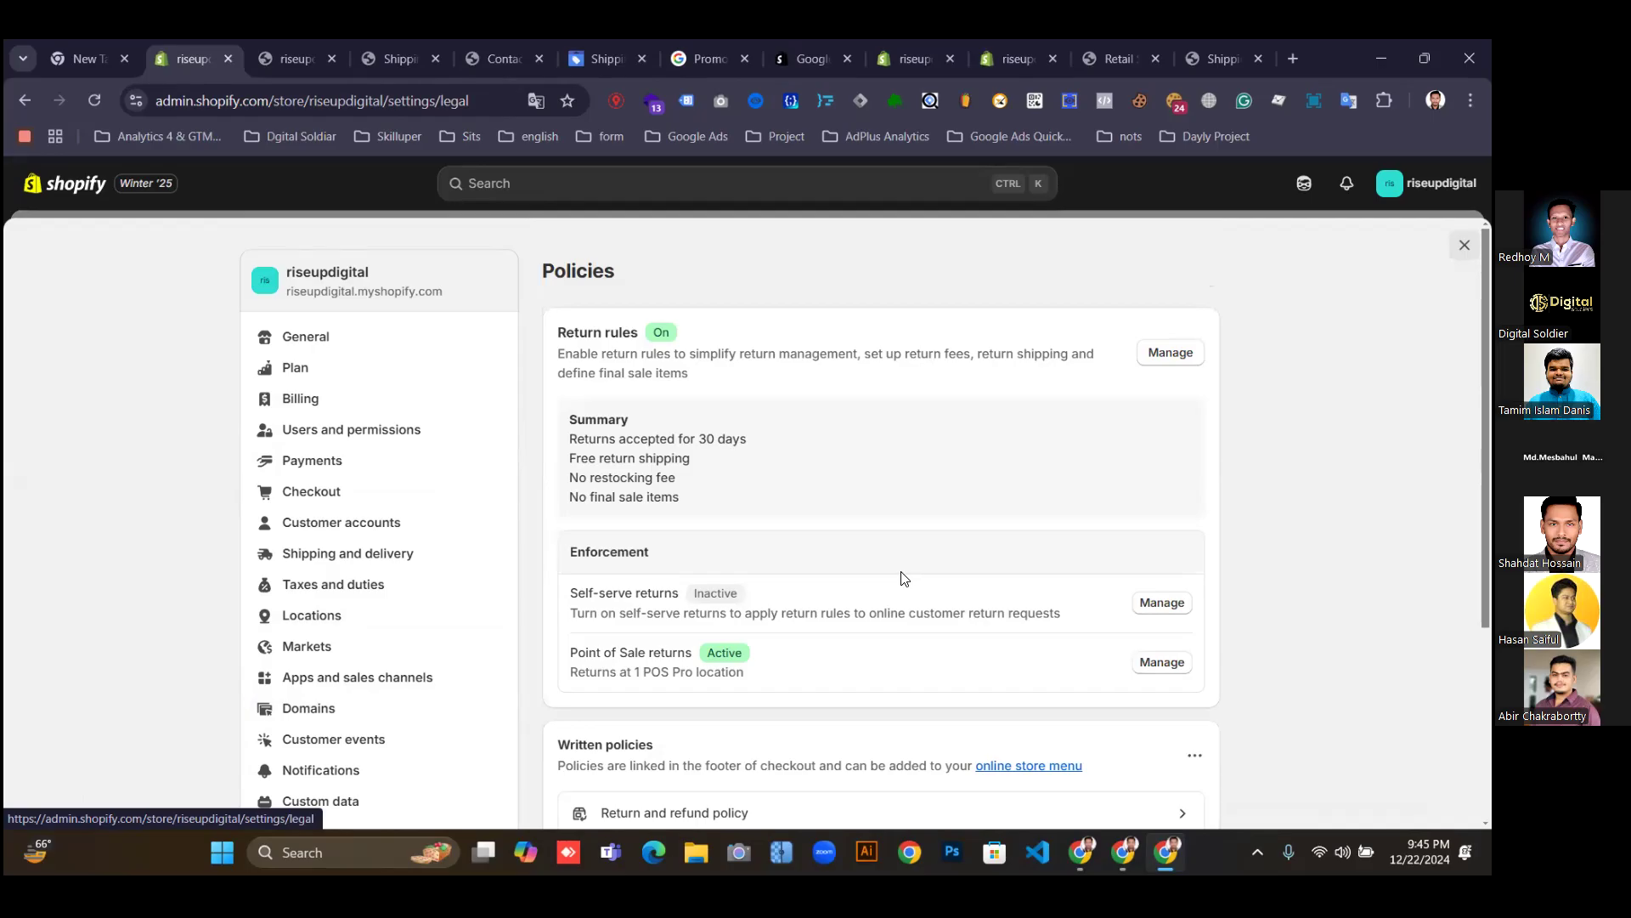
{"action": "scroll", "coordinate": [831, 544], "scroll_direction": "down", "scroll_amount": 3}
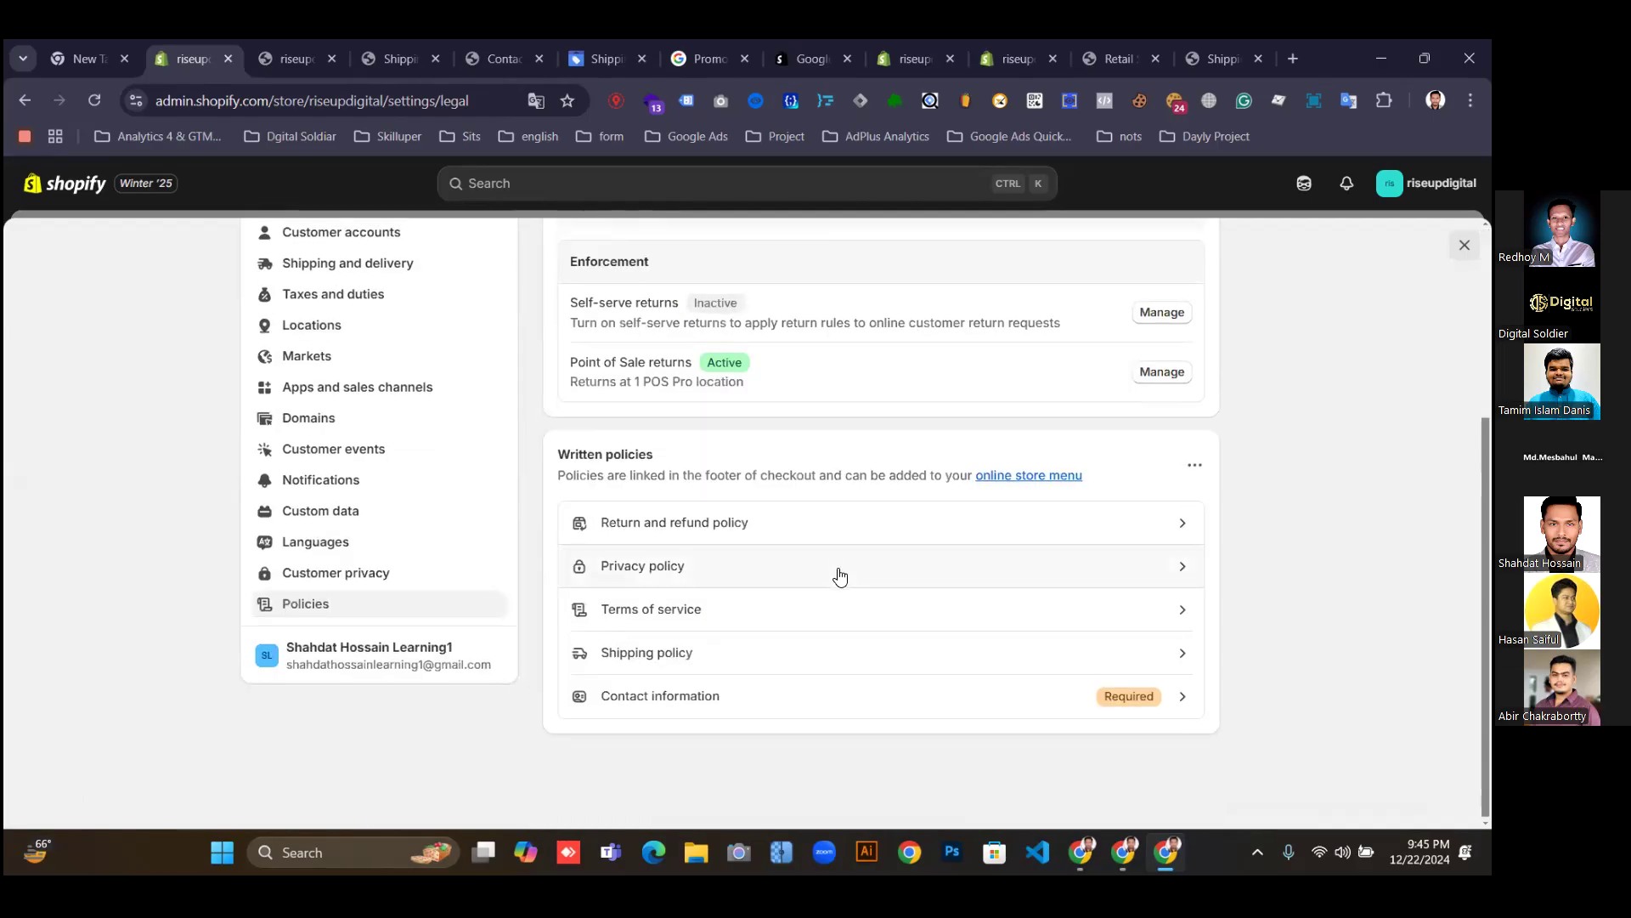
{"action": "left_click", "coordinate": [655, 659]}
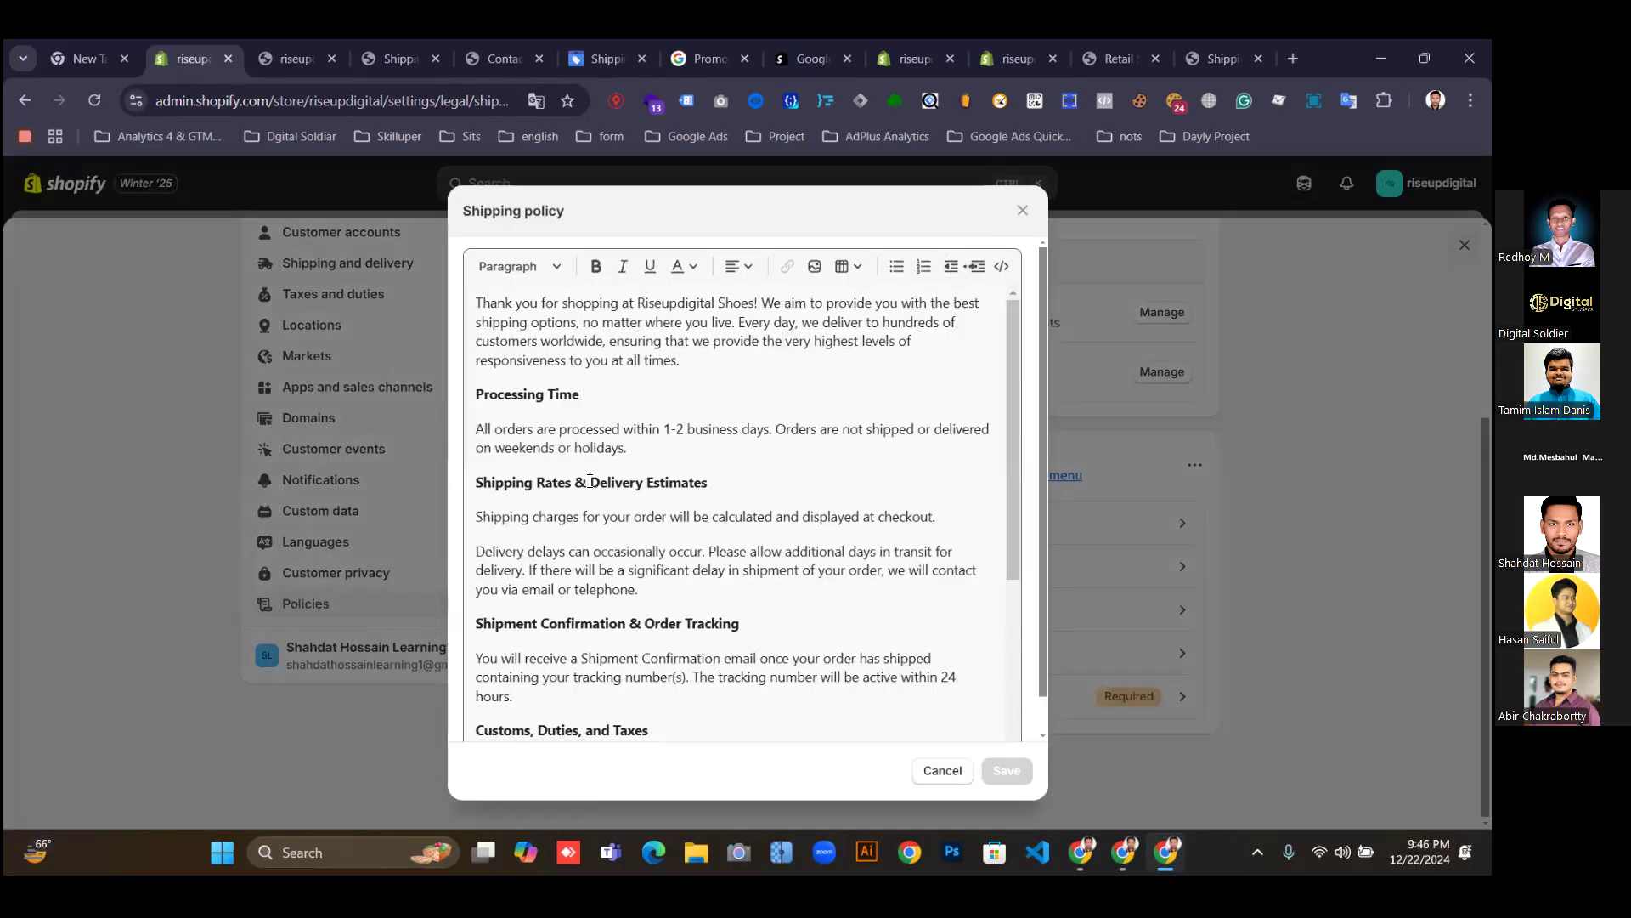
Replace the shipping policy text with the copied reference policy (US$9.99, 7-15 business days).
{"action": "left_click", "coordinate": [539, 326]}
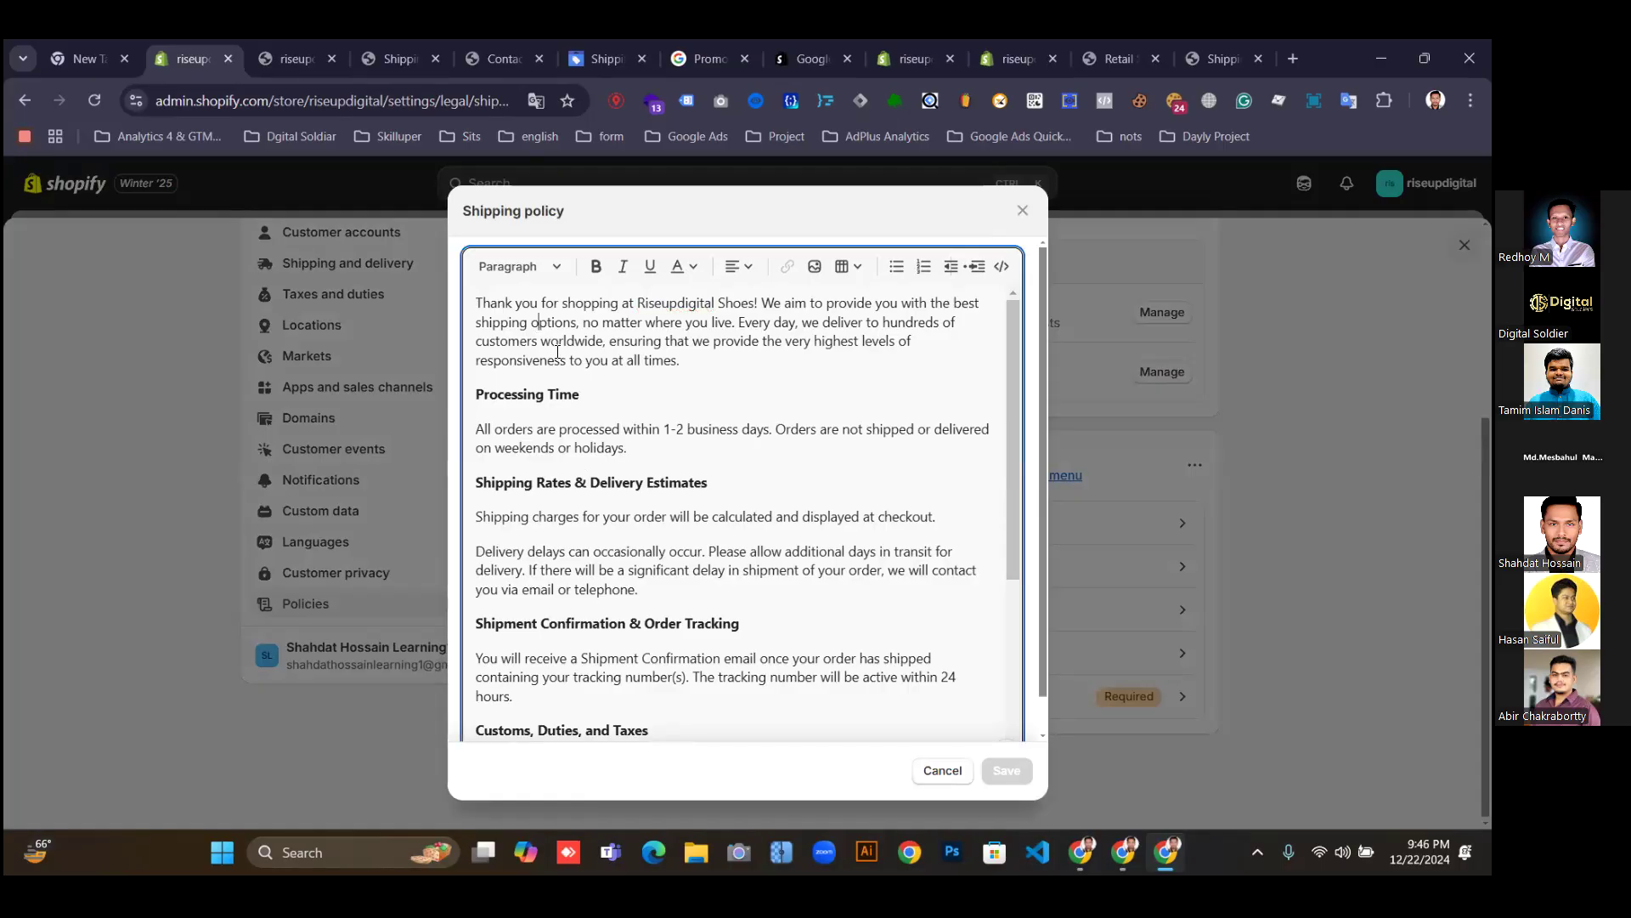
{"action": "key", "text": "ctrl+a"}
{"action": "key", "text": "ctrl+v"}
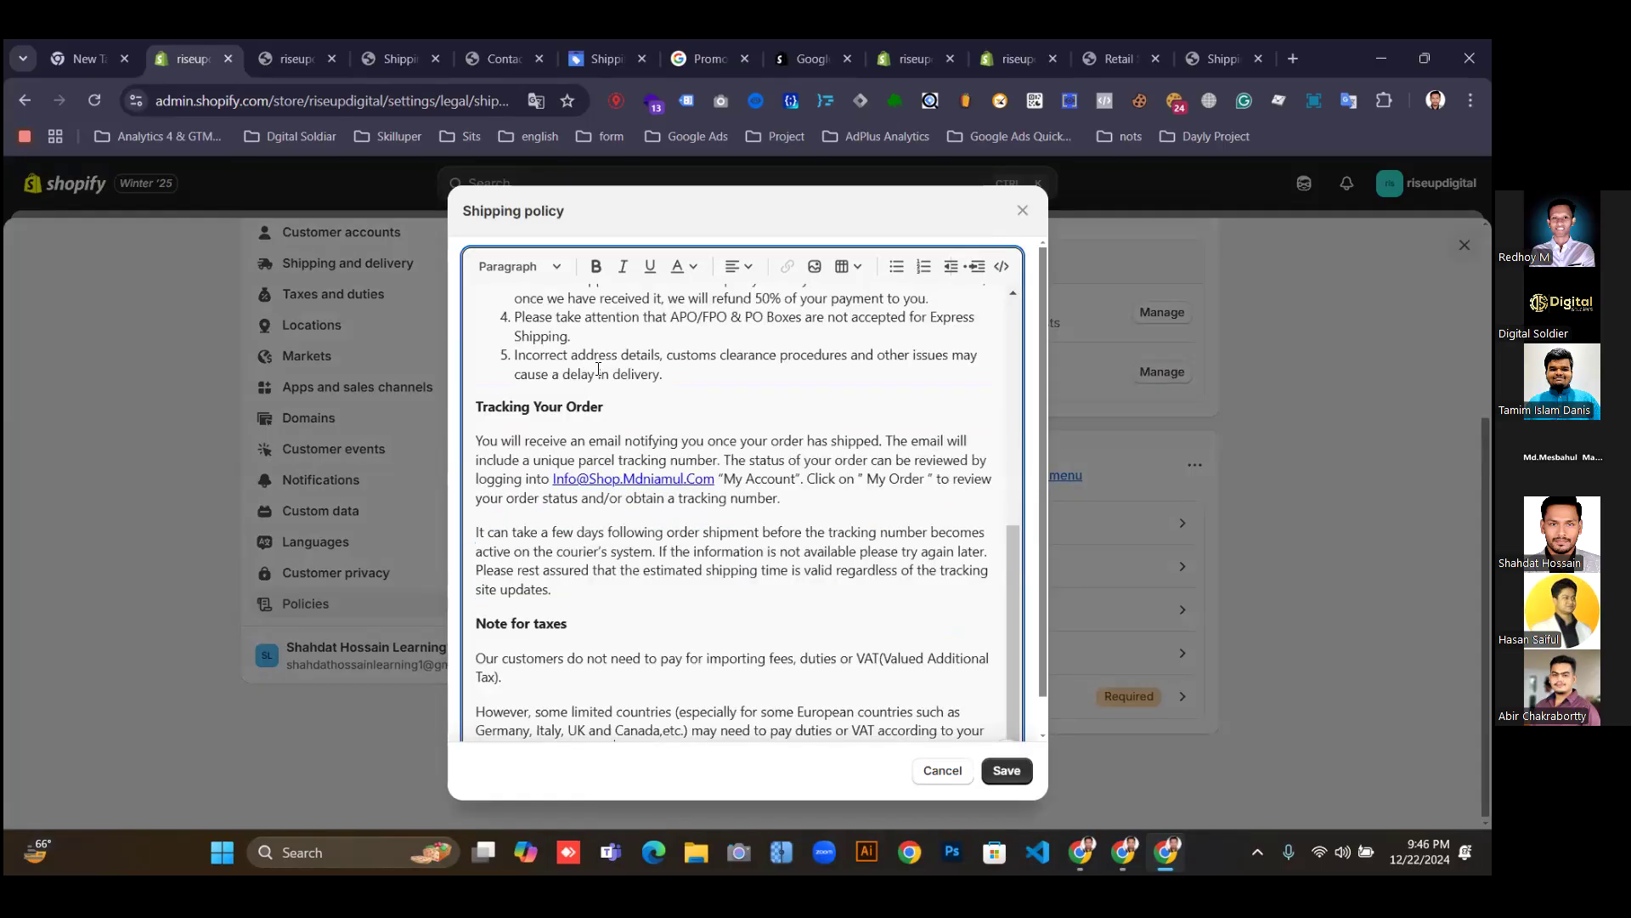
{"action": "scroll", "coordinate": [671, 506], "scroll_direction": "up", "scroll_amount": 10}
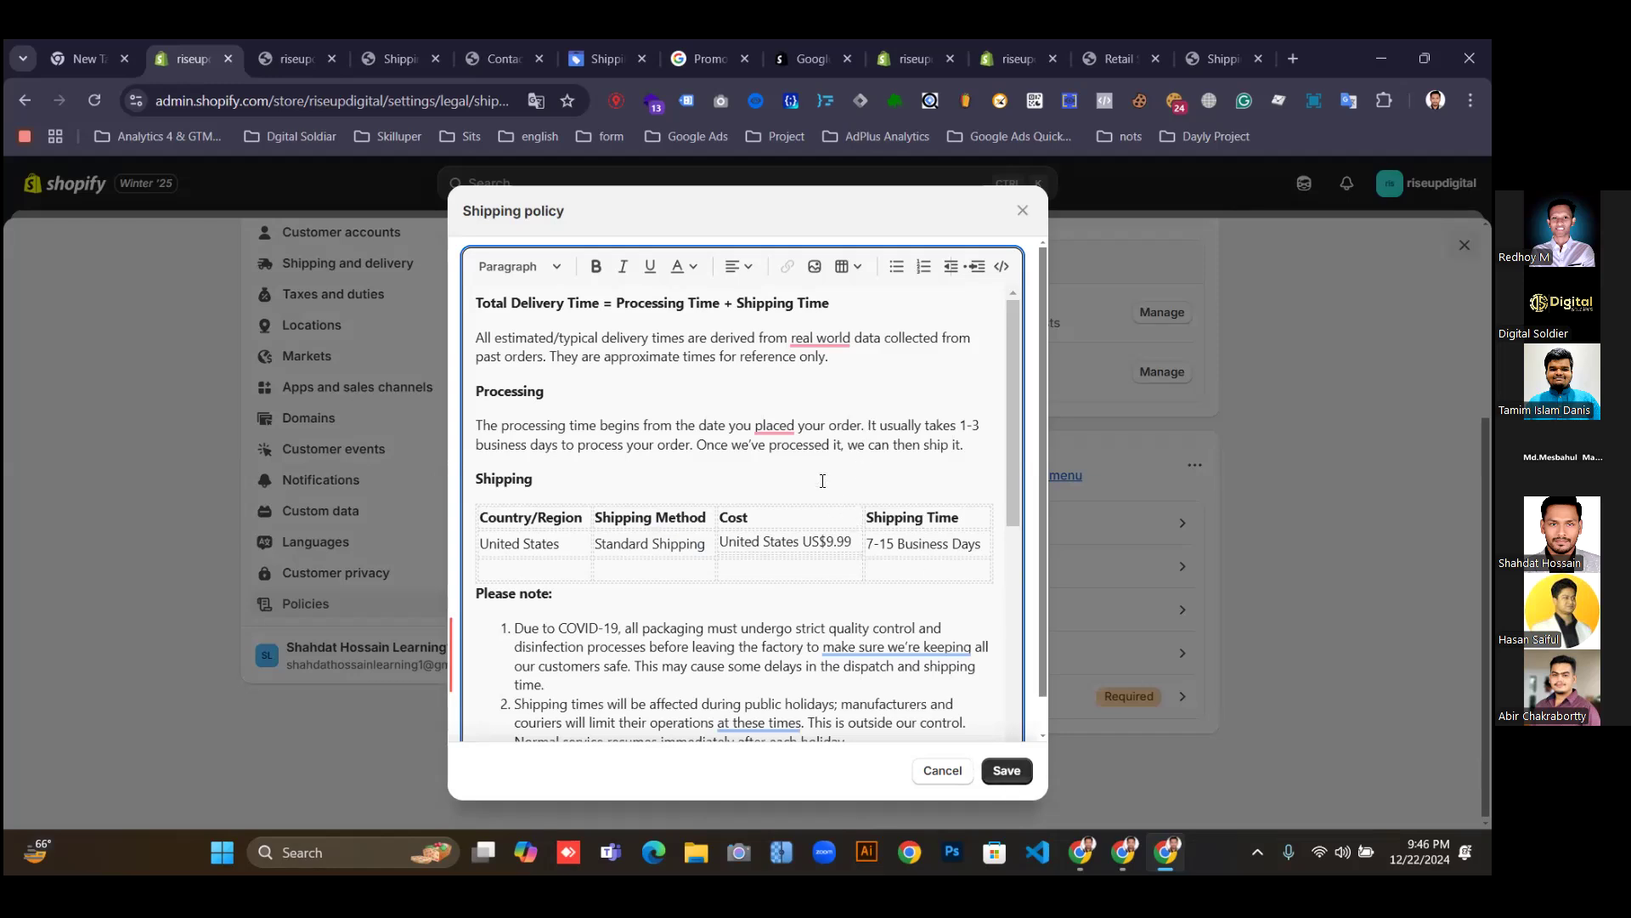
Select the tracking email link text under Tracking Your Order and open its link settings.
{"action": "scroll", "coordinate": [823, 480], "scroll_direction": "down", "scroll_amount": 3}
{"action": "scroll", "coordinate": [823, 521], "scroll_direction": "down", "scroll_amount": 3}
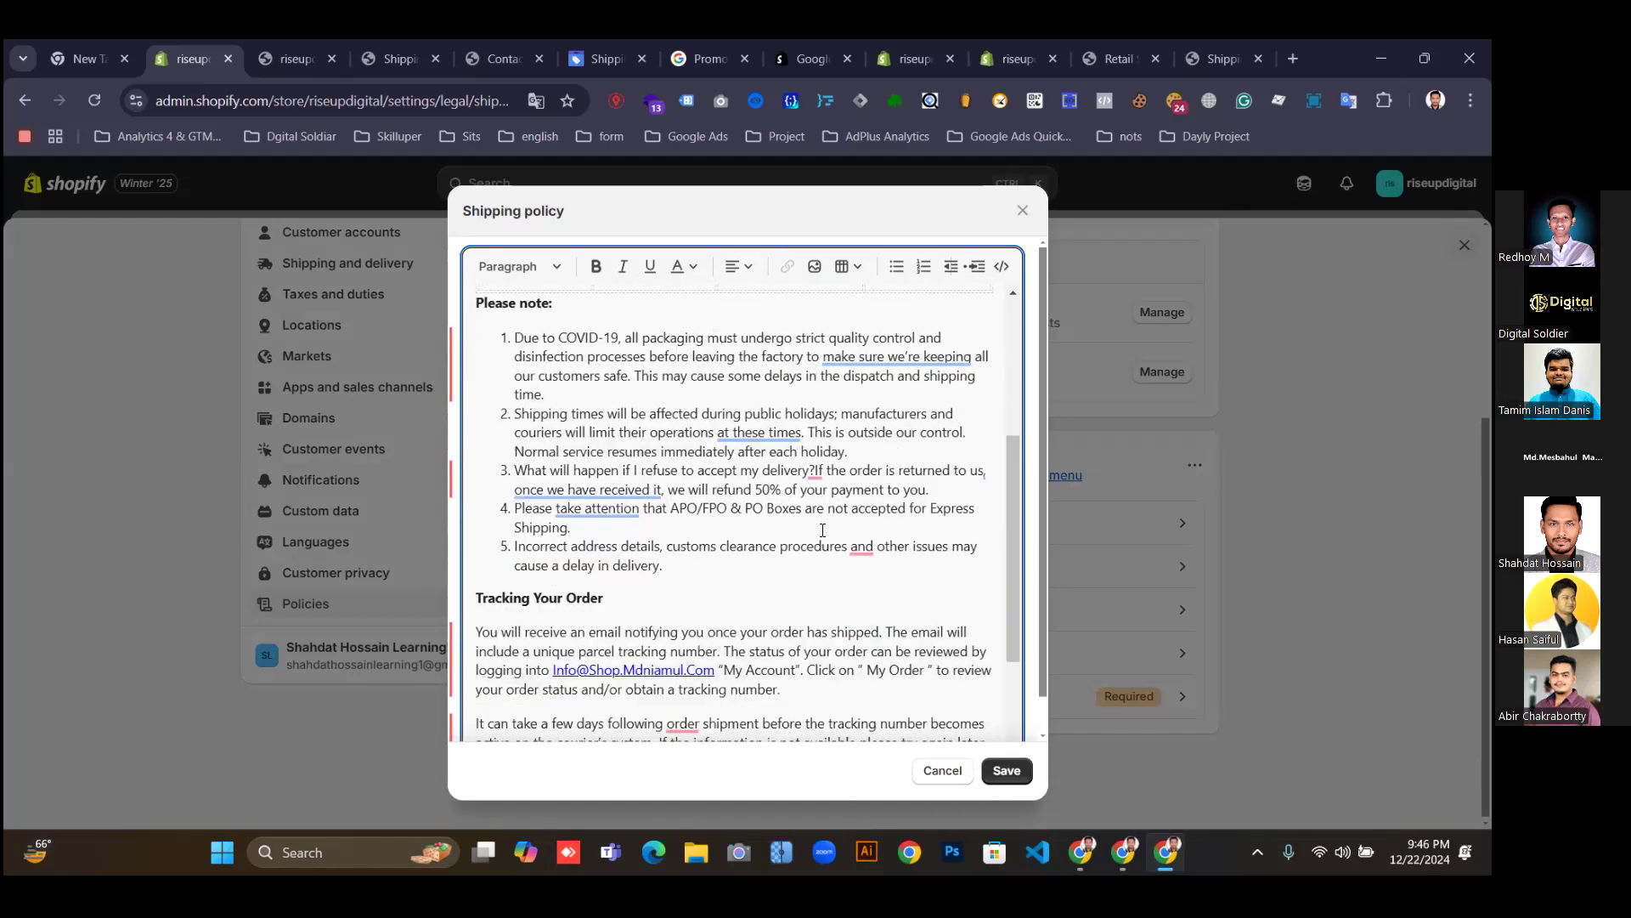
{"action": "left_click", "coordinate": [621, 479]}
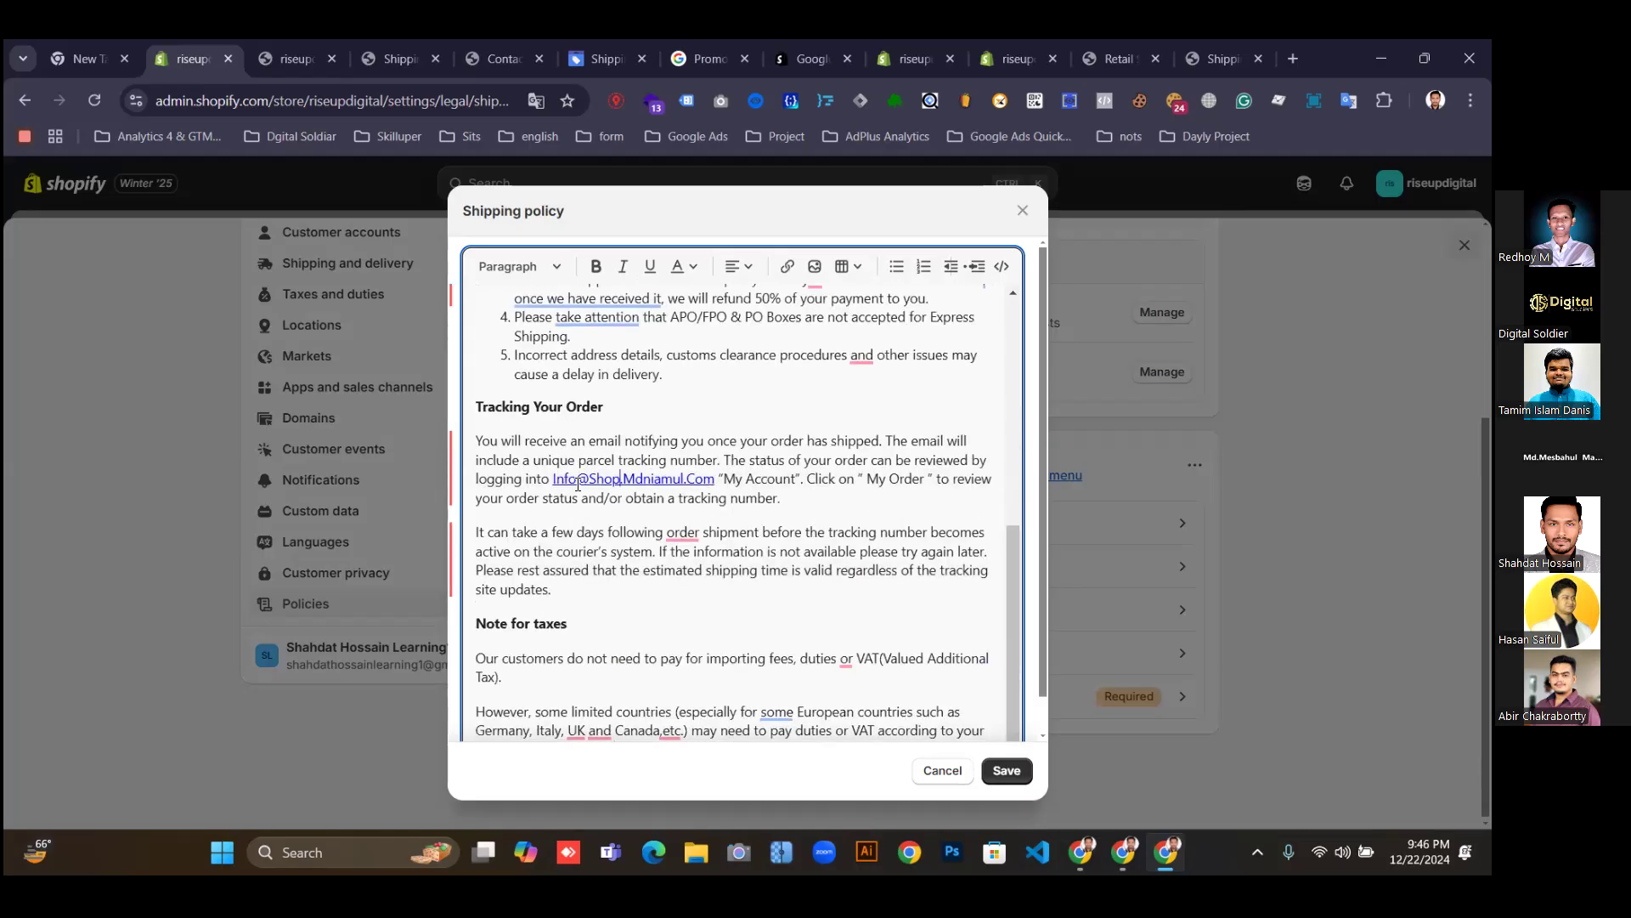
{"action": "left_click", "coordinate": [556, 494]}
{"action": "left_click", "coordinate": [598, 483]}
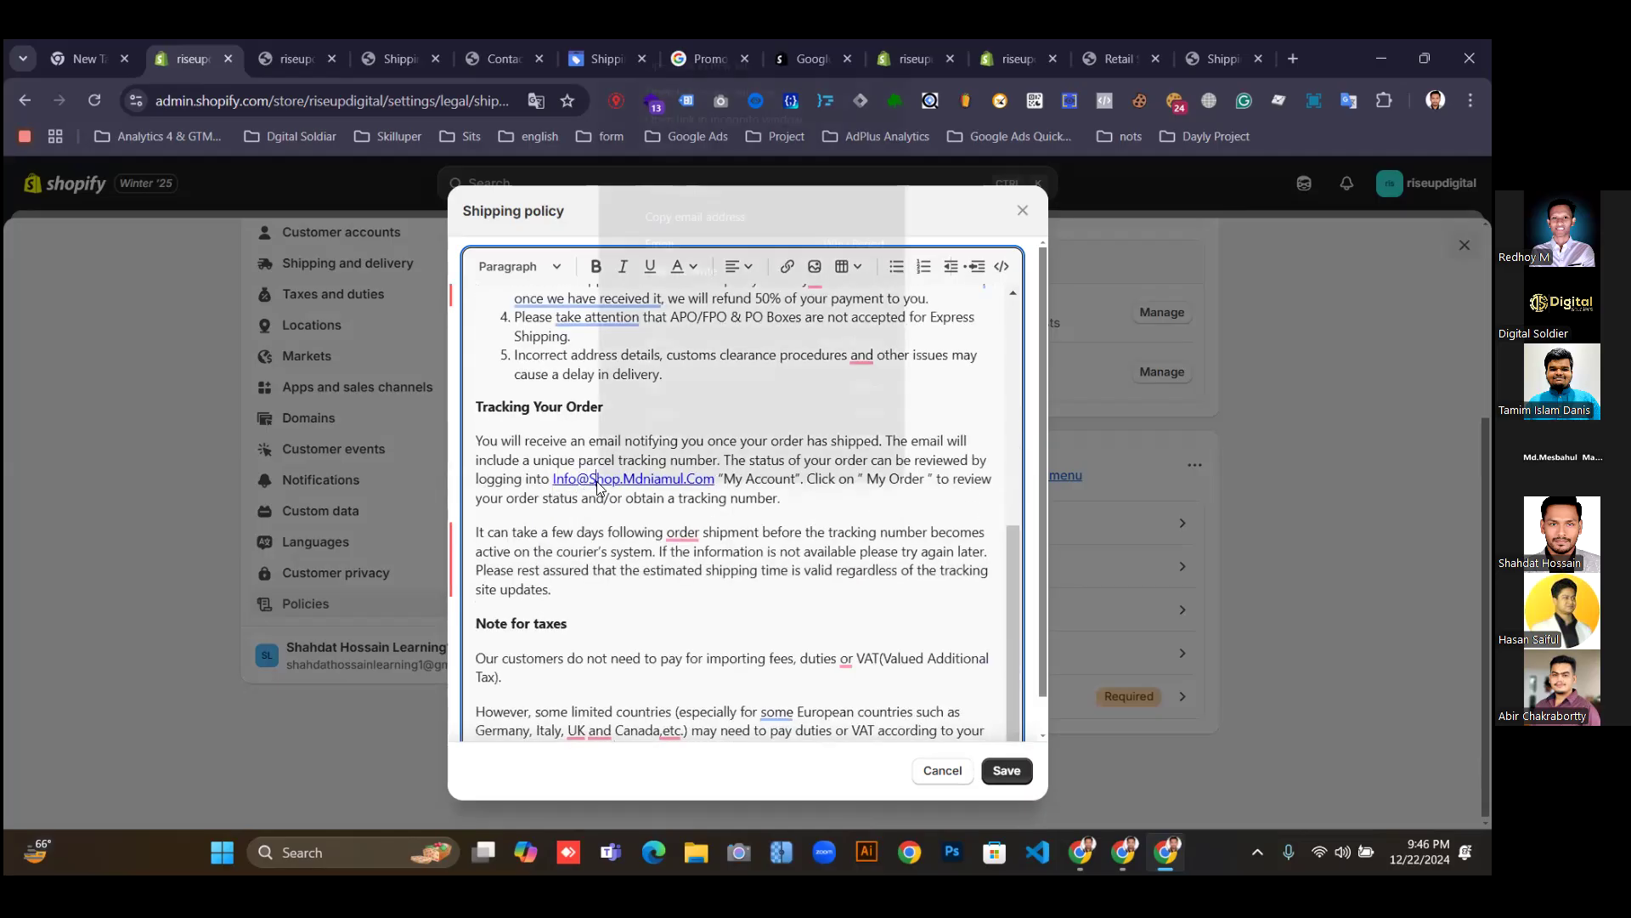
{"action": "left_click_drag", "start_coordinate": [559, 481], "coordinate": [720, 481]}
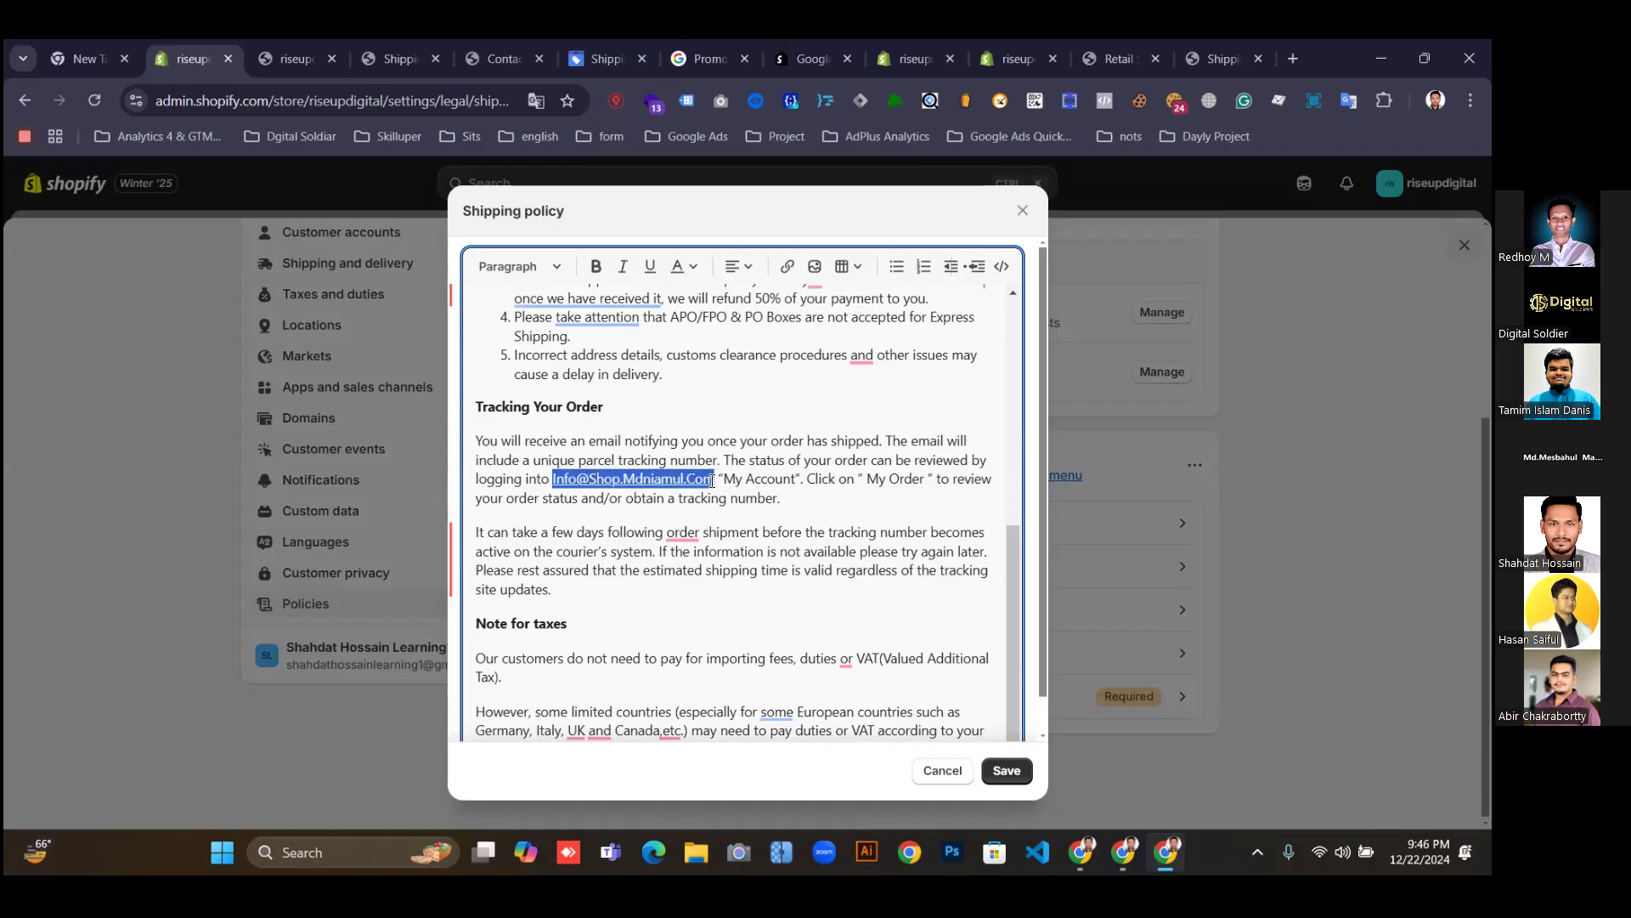
{"action": "left_click", "coordinate": [786, 266]}
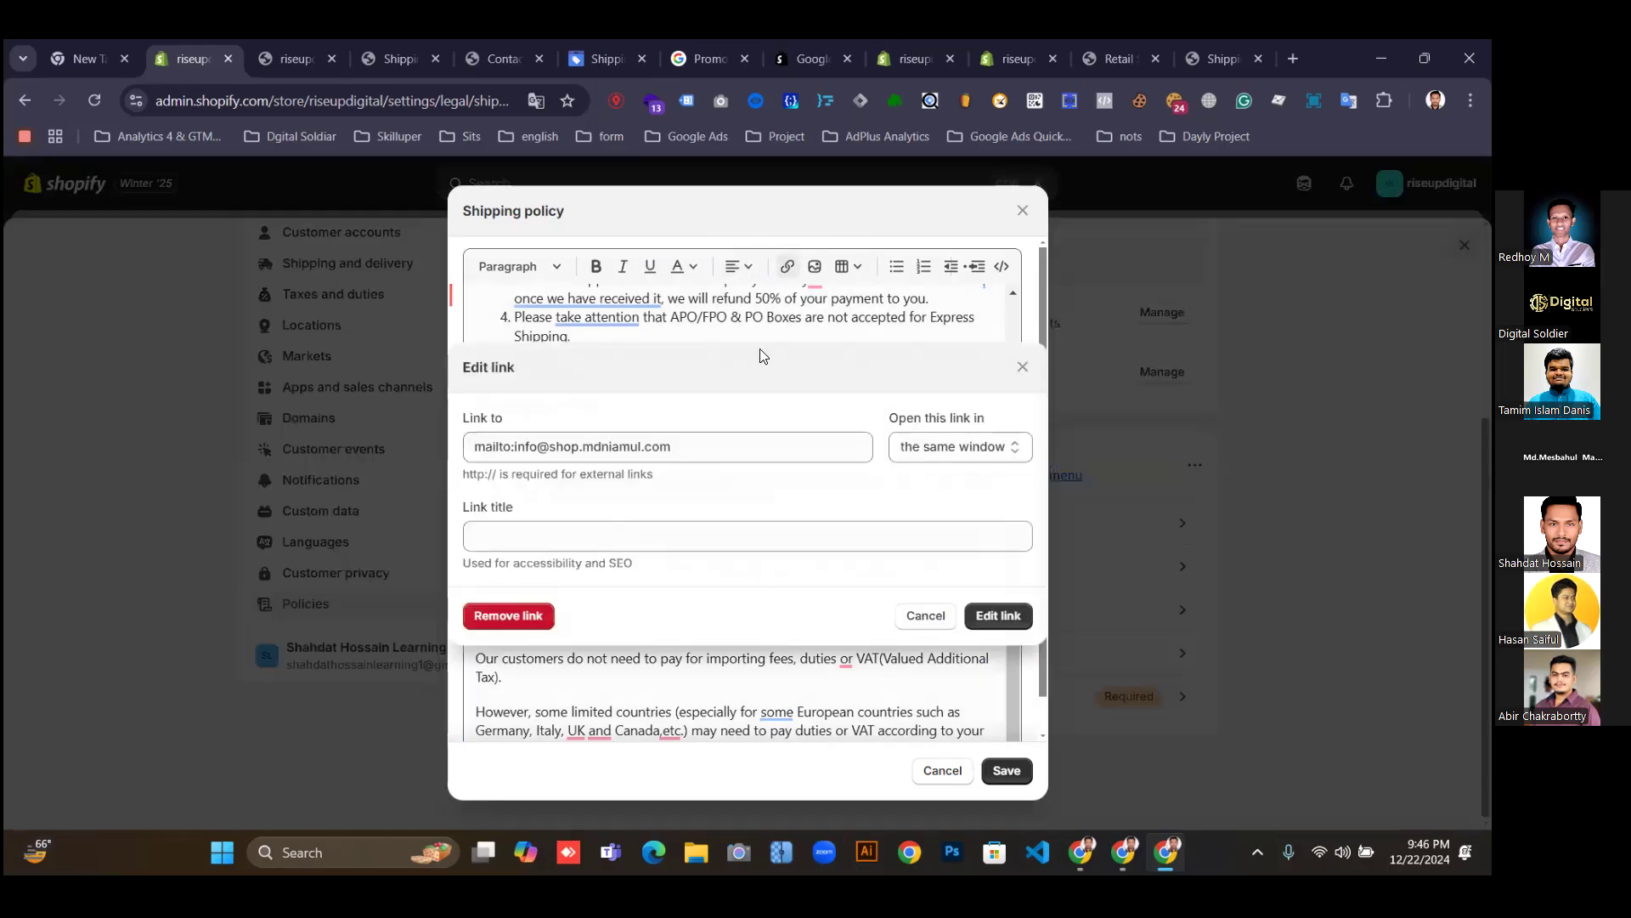
Replace the link's mailto URL with the new e-mail address and apply the edited link.
{"action": "left_click_drag", "start_coordinate": [690, 445], "coordinate": [451, 453]}
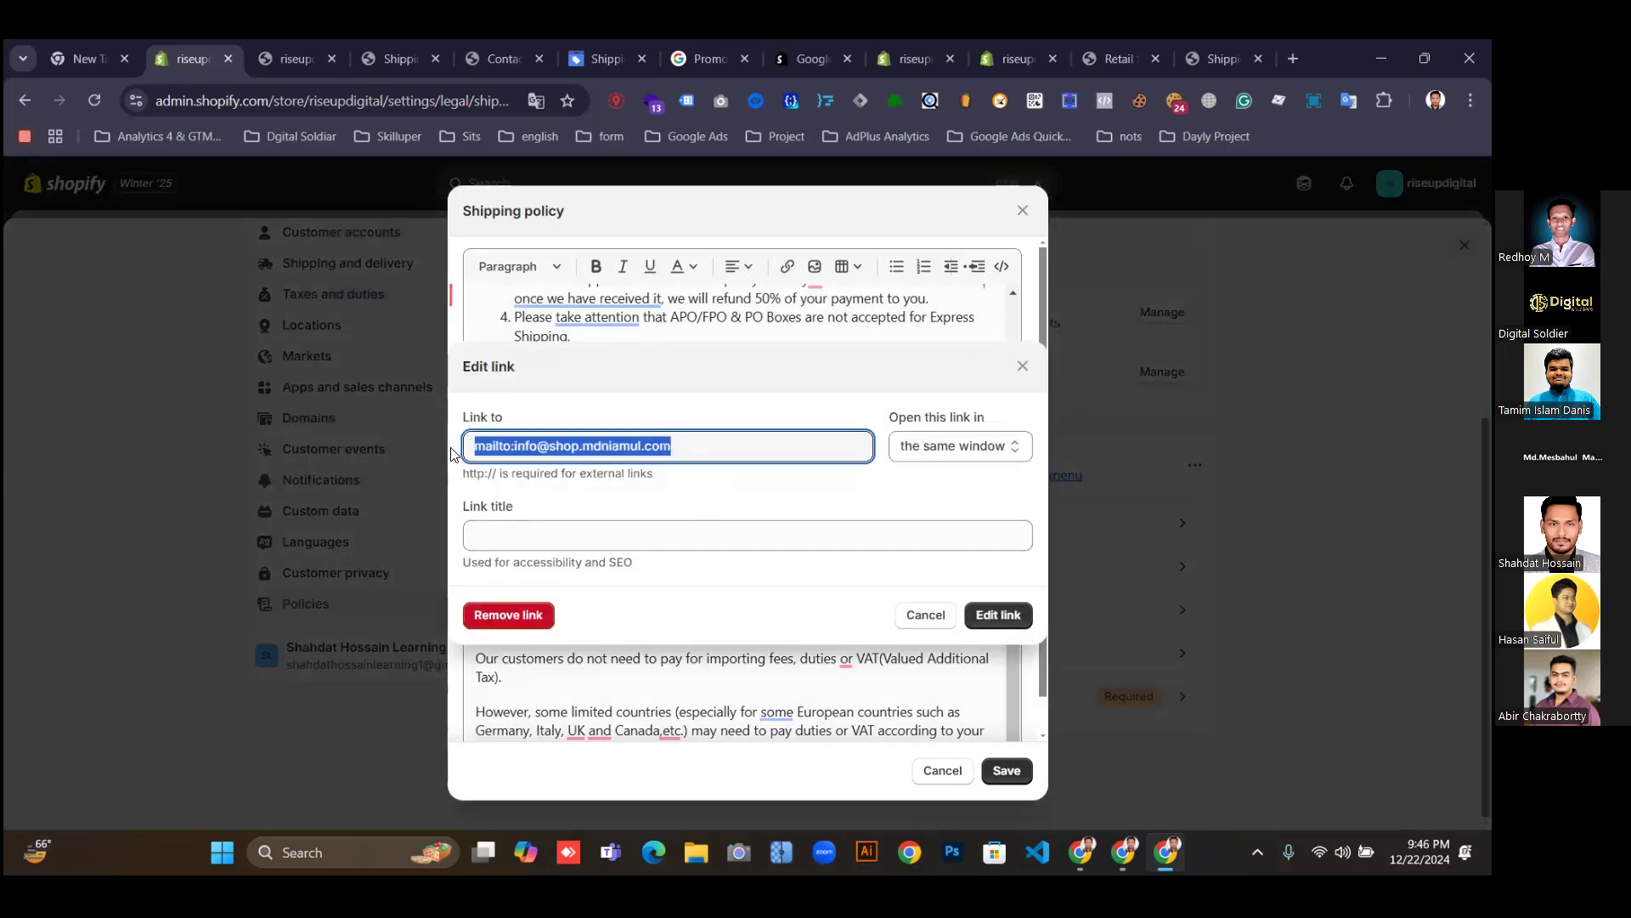
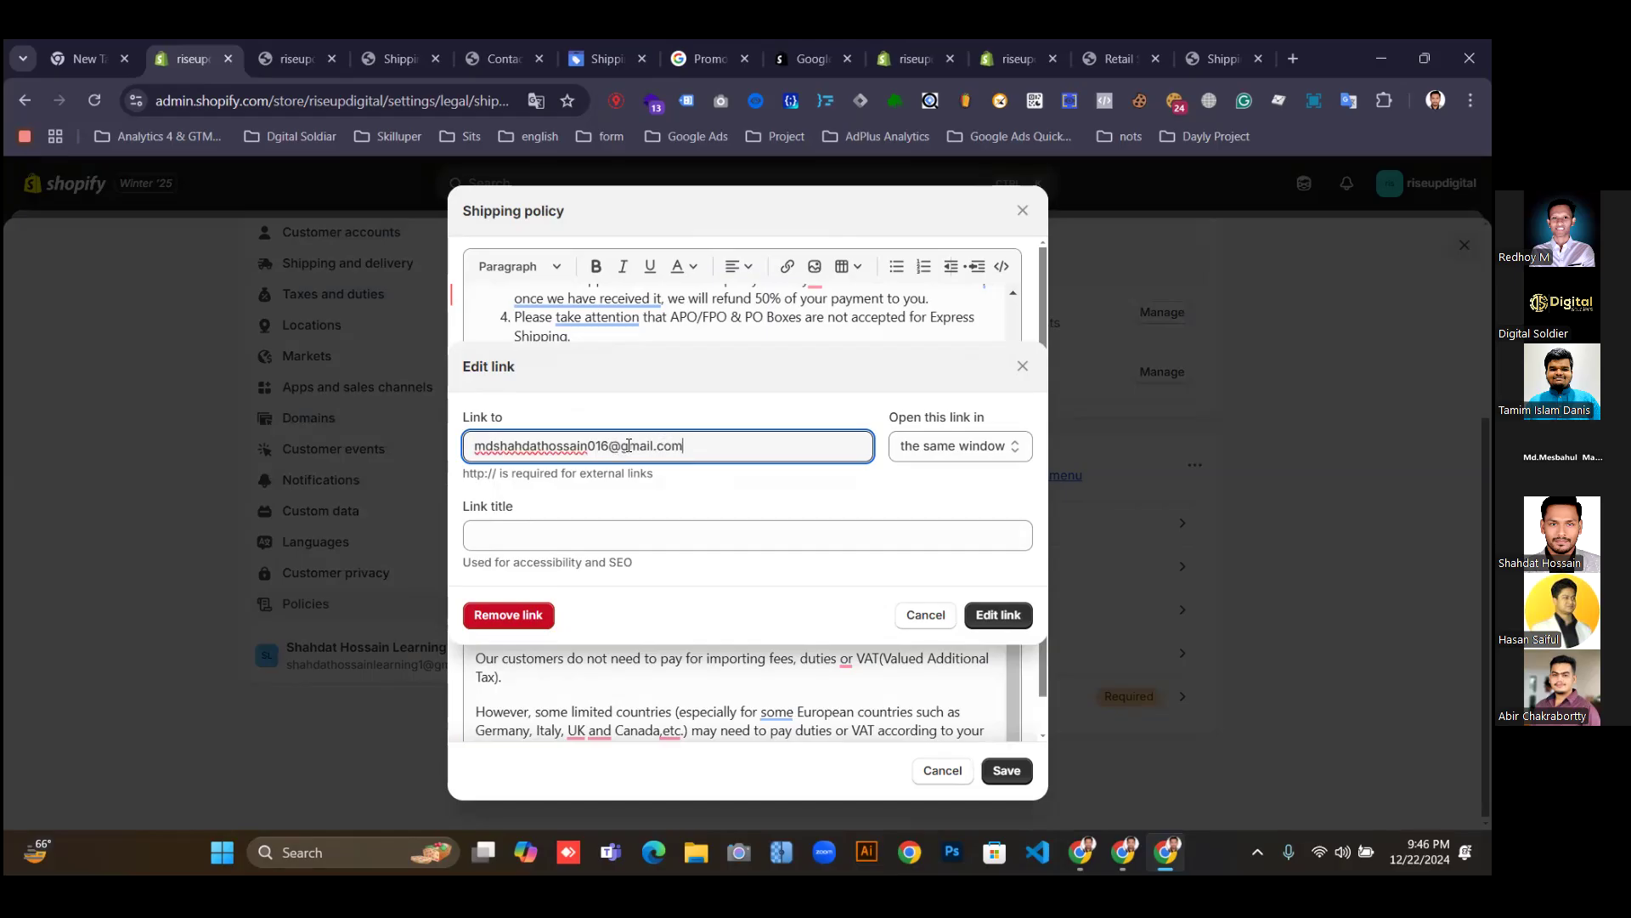
{"action": "left_click", "coordinate": [622, 541]}
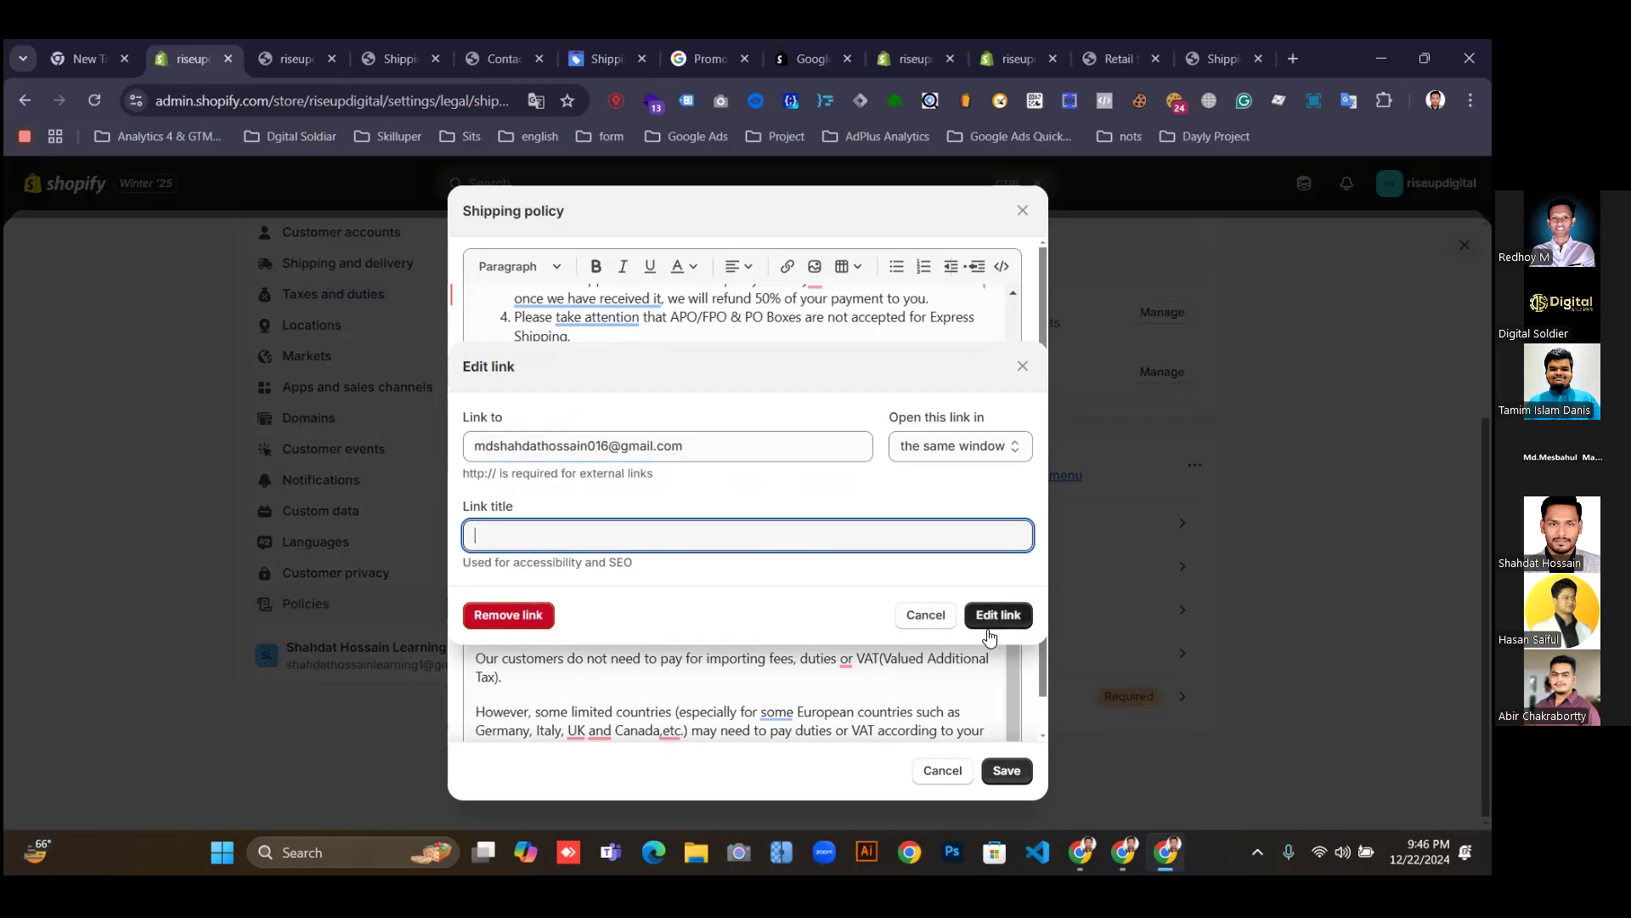
{"action": "left_click", "coordinate": [1005, 770]}
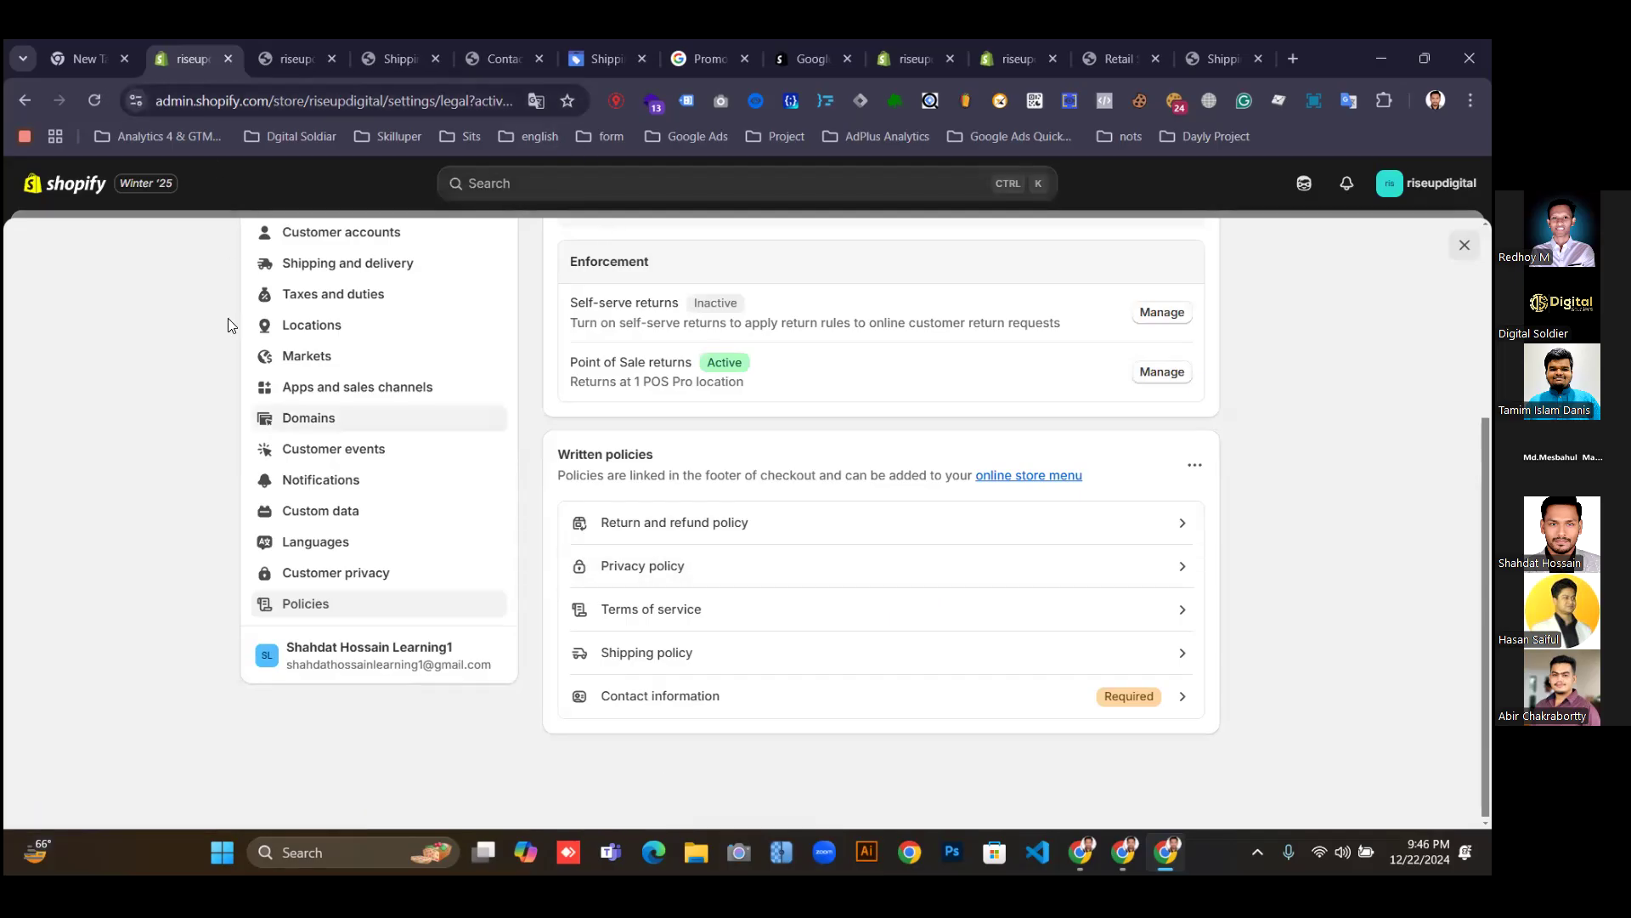
Return to the live riseupdigital storefront tab with its footer policy links.
{"action": "scroll", "coordinate": [268, 395], "scroll_direction": "up", "scroll_amount": 3}
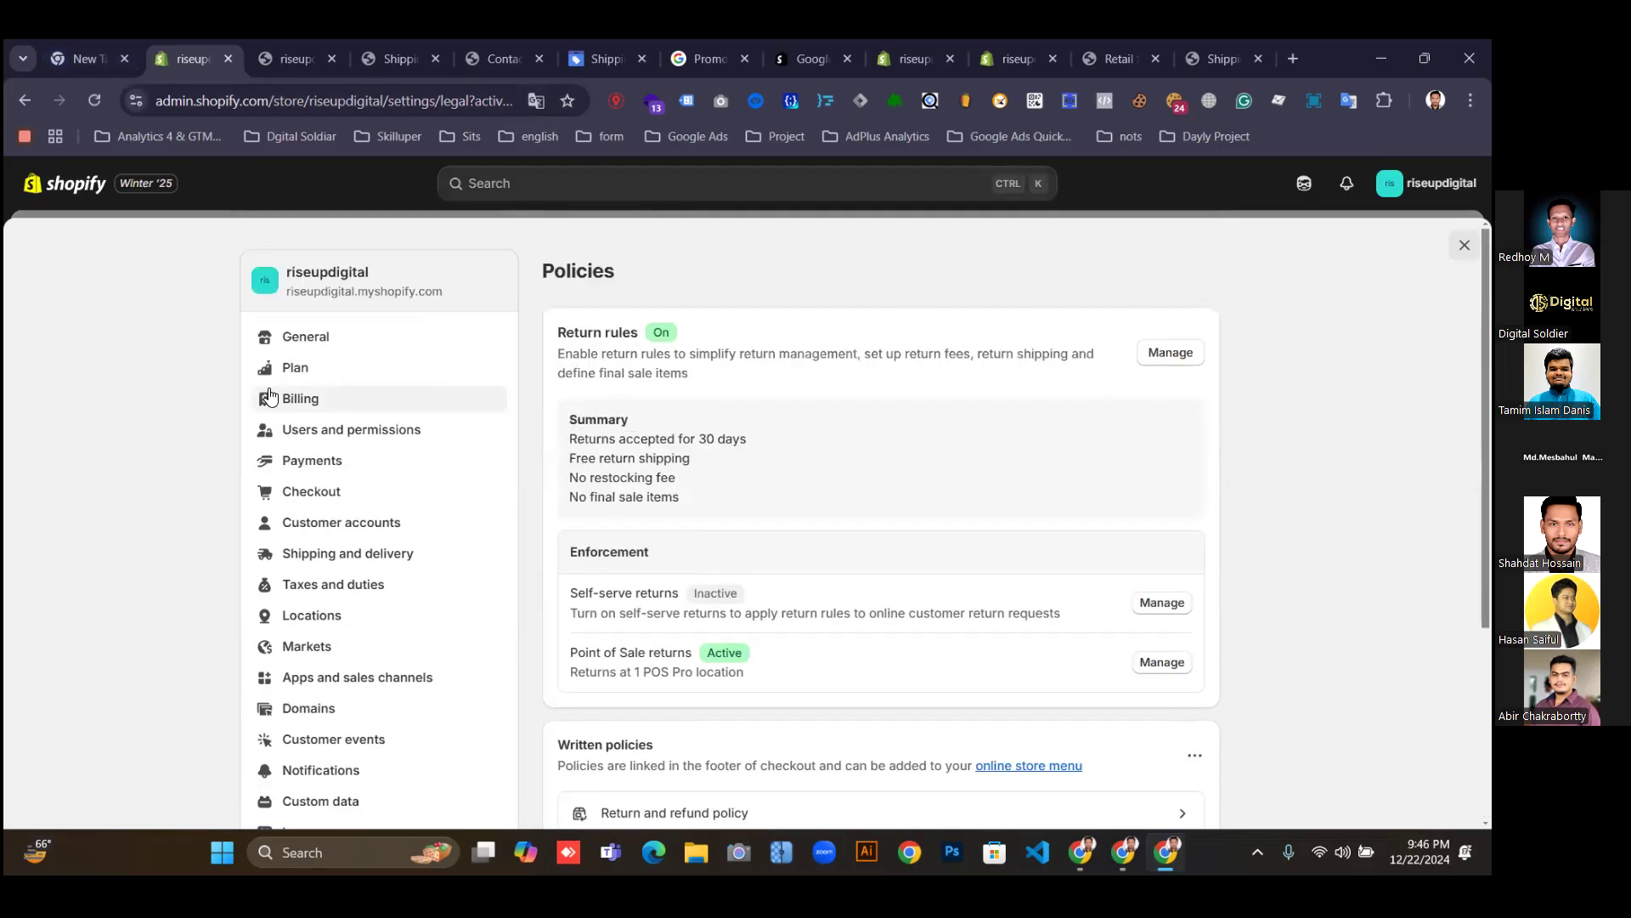
{"action": "scroll", "coordinate": [1154, 606], "scroll_direction": "down", "scroll_amount": 3}
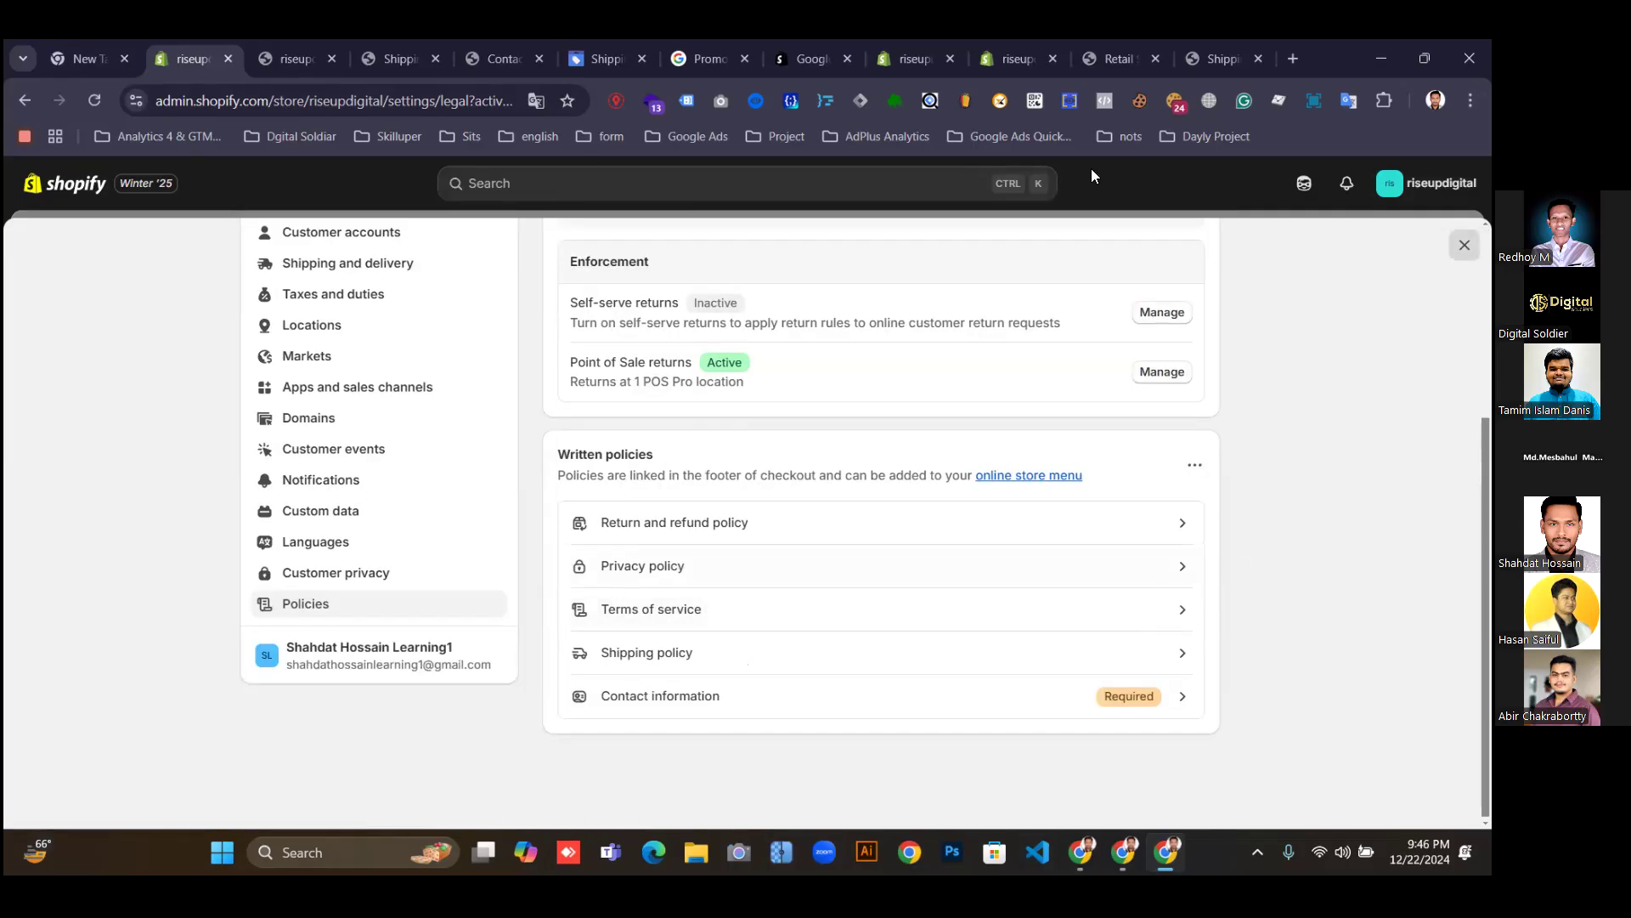
{"action": "left_click", "coordinate": [288, 43]}
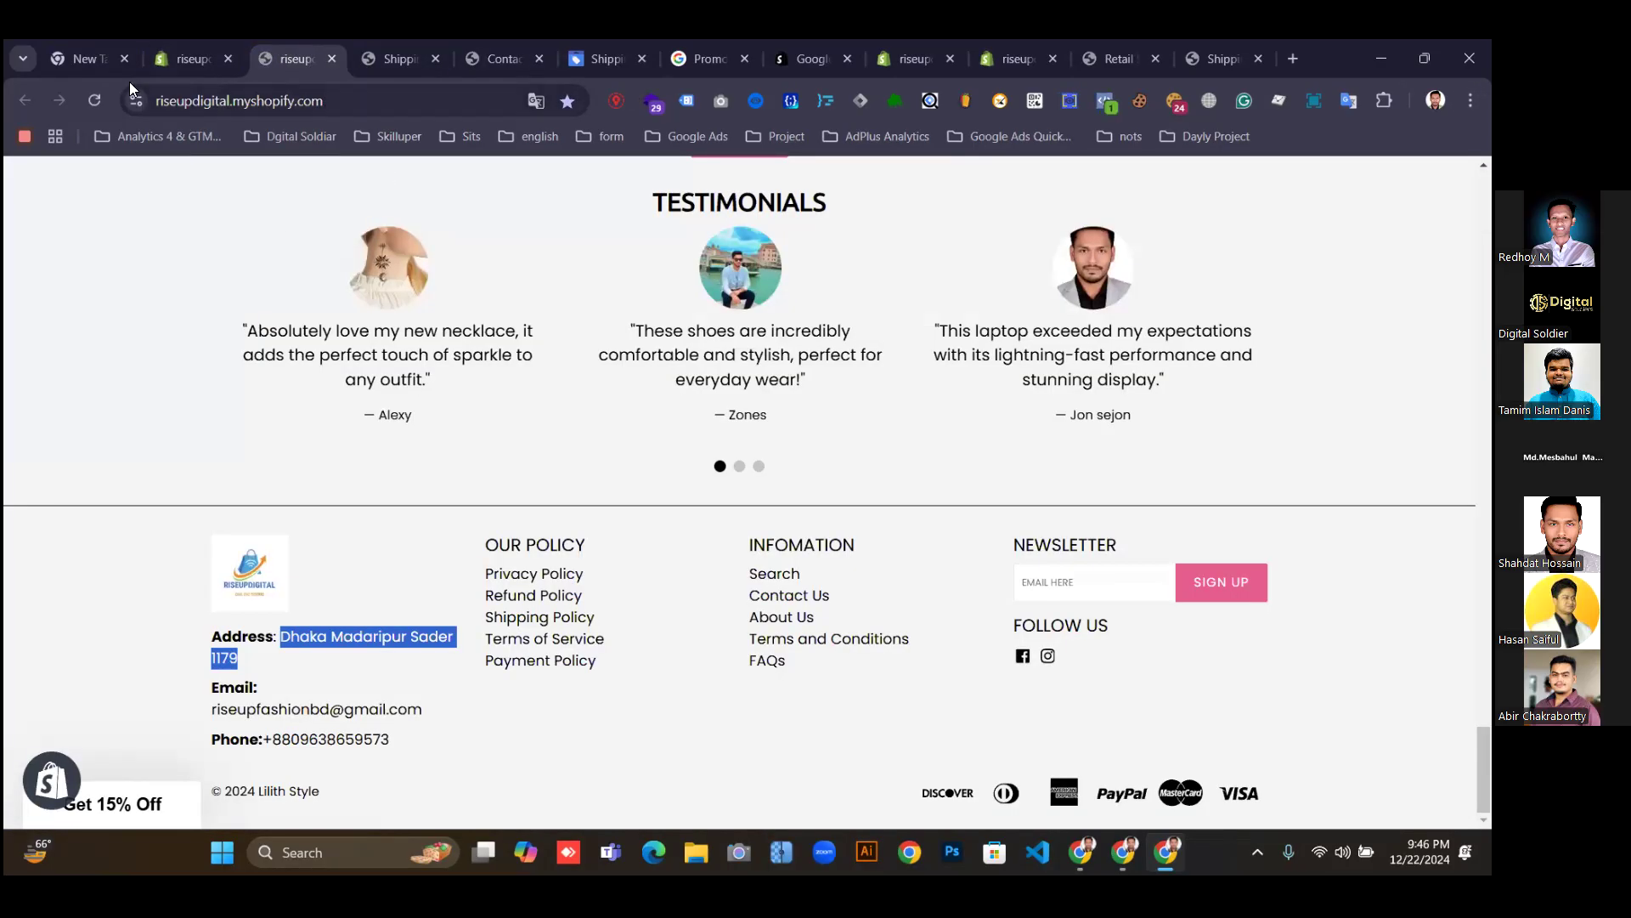
Reload the storefront shipping policy page, dismiss the Black Friday popups, and confirm the US$9.99, 7-15 day text.
{"action": "left_click", "coordinate": [95, 104]}
{"action": "left_click", "coordinate": [586, 54]}
{"action": "left_click", "coordinate": [488, 54]}
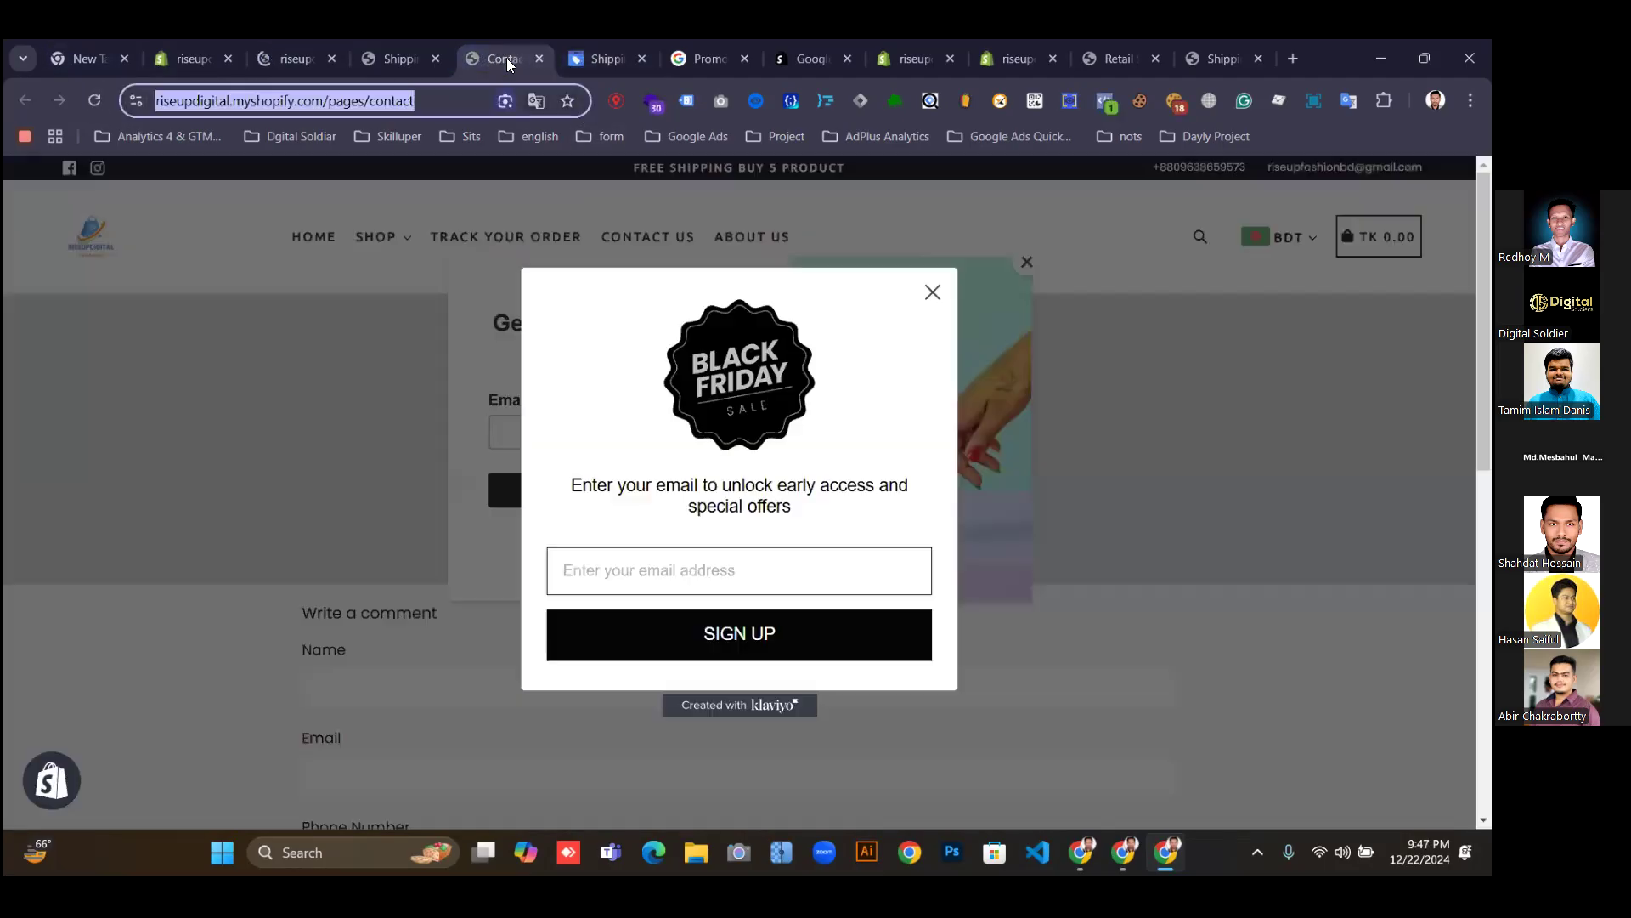
{"action": "left_click", "coordinate": [932, 292]}
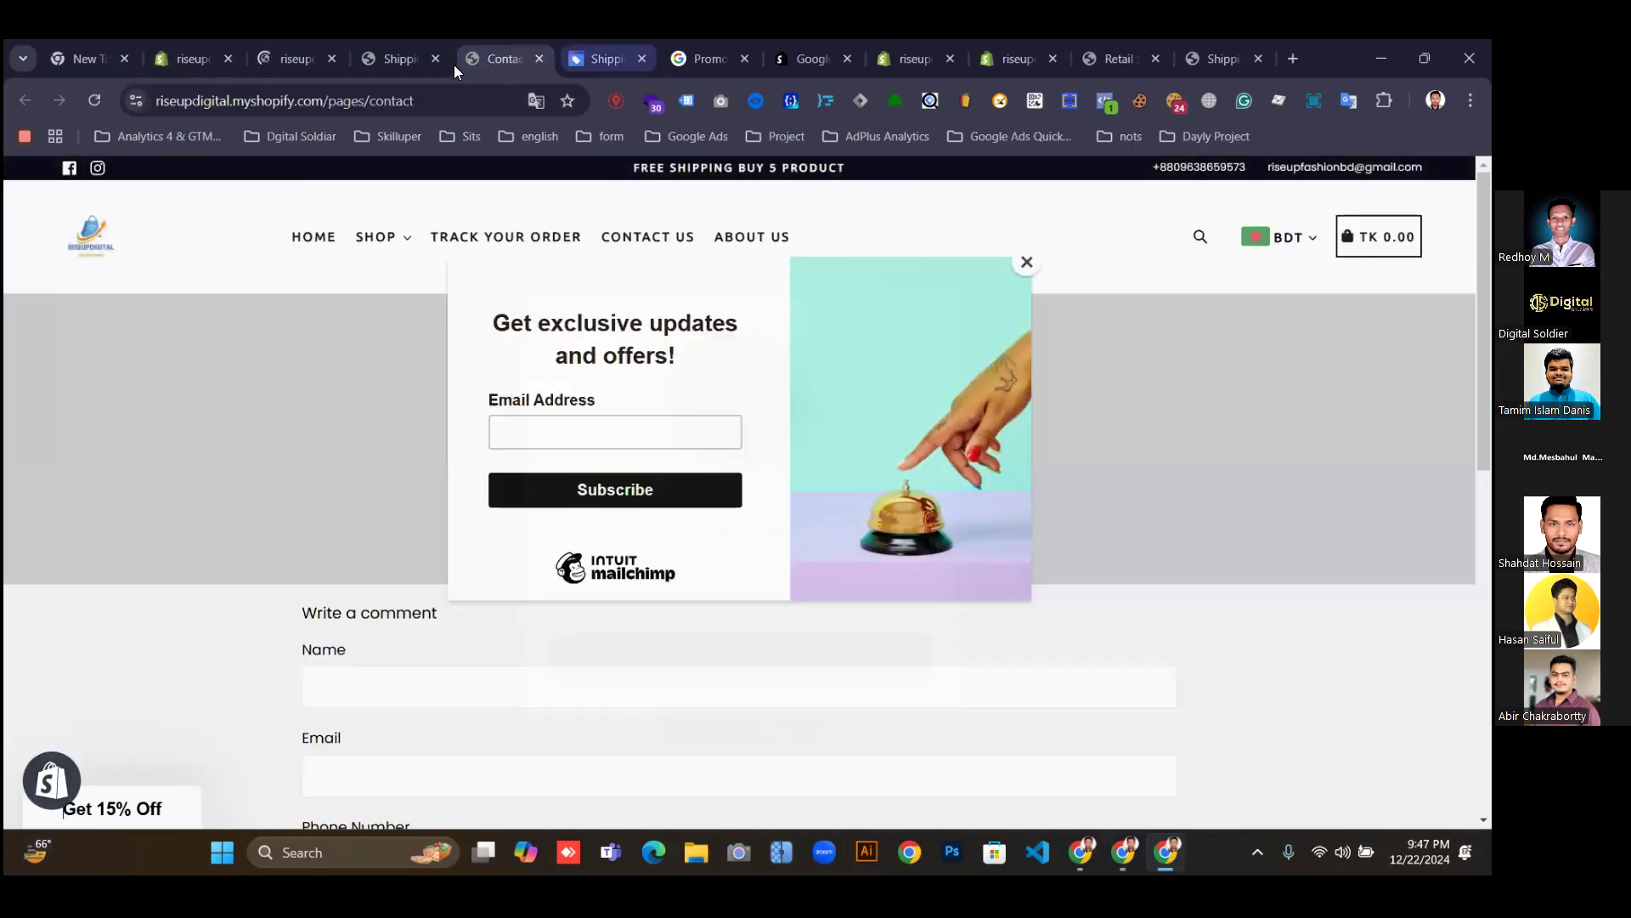
{"action": "left_click", "coordinate": [393, 54]}
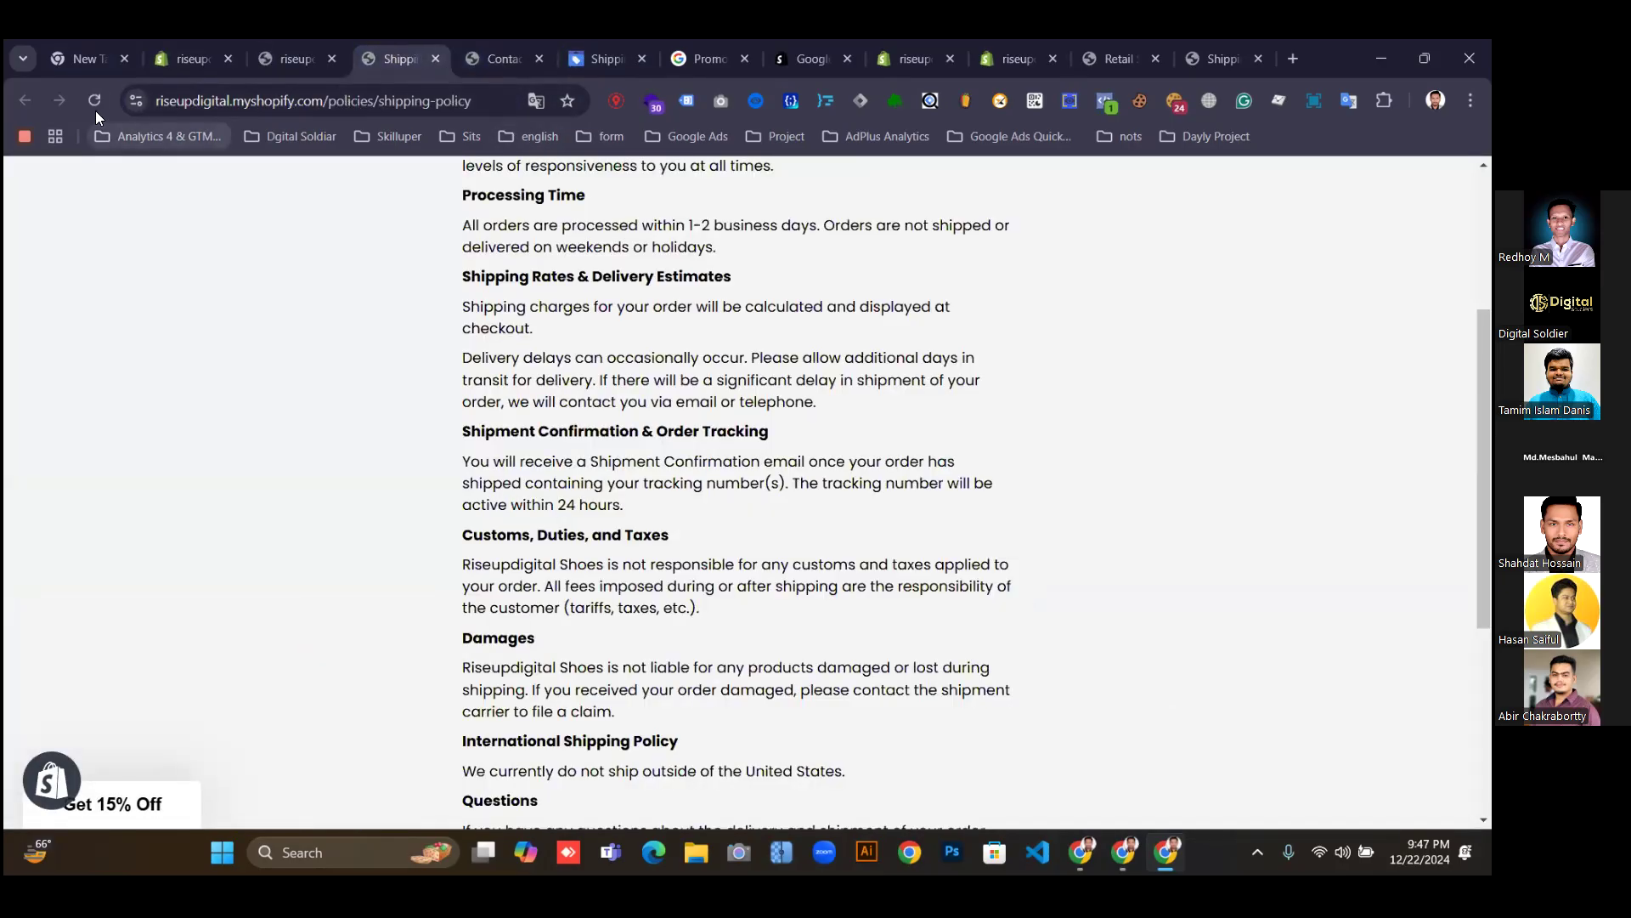
{"action": "left_click", "coordinate": [94, 101]}
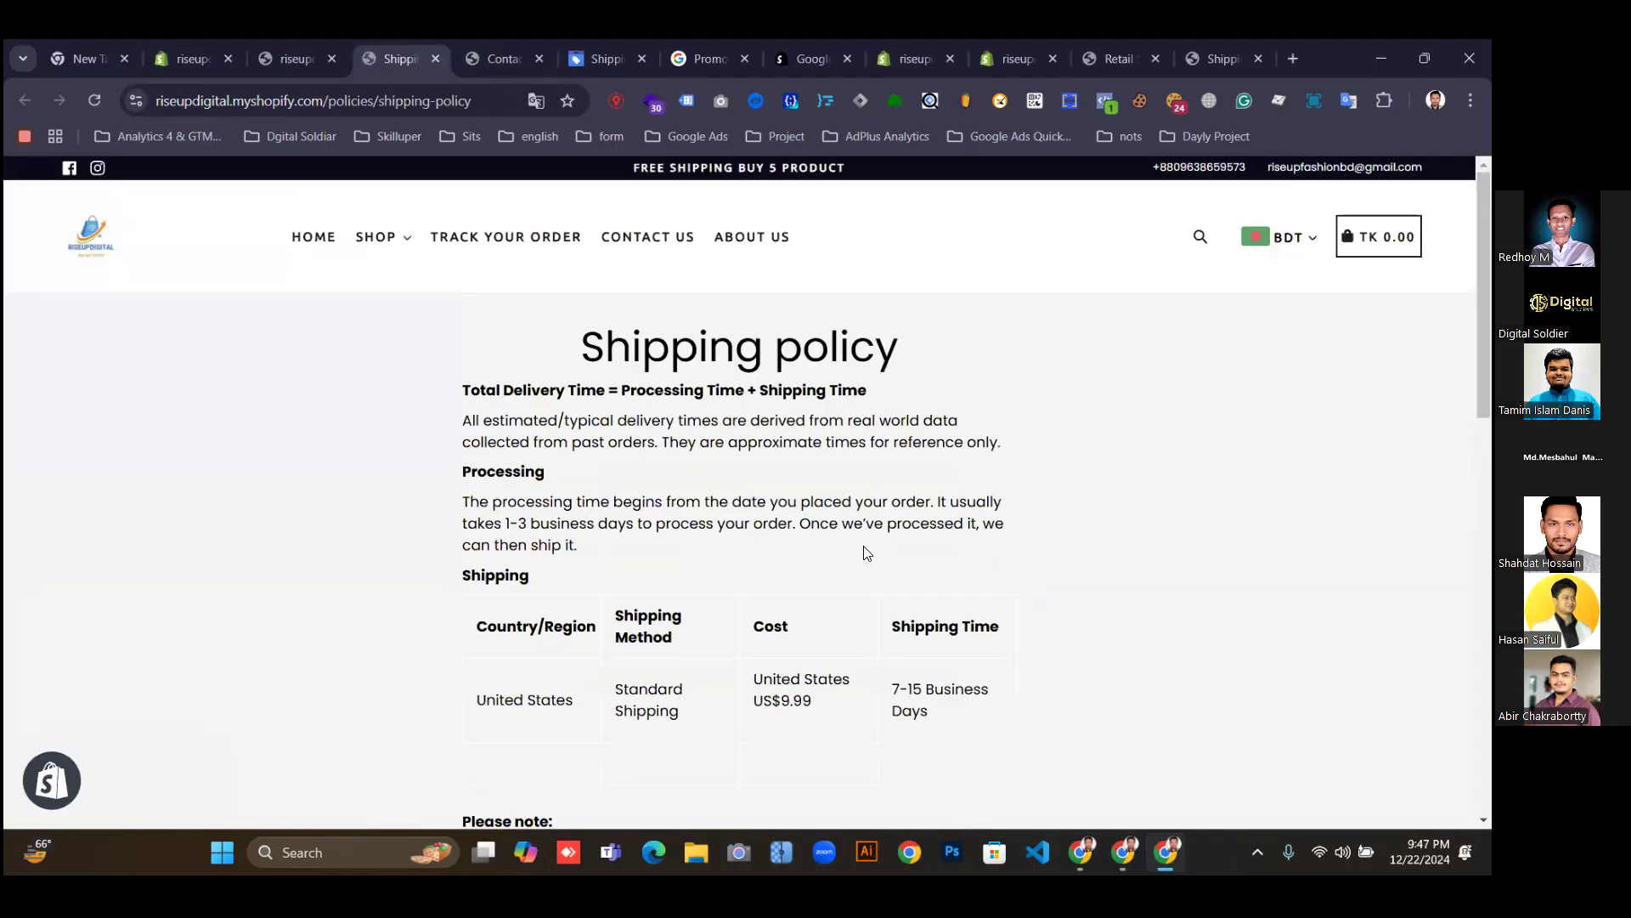
{"action": "scroll", "coordinate": [873, 558], "scroll_direction": "down", "scroll_amount": 1}
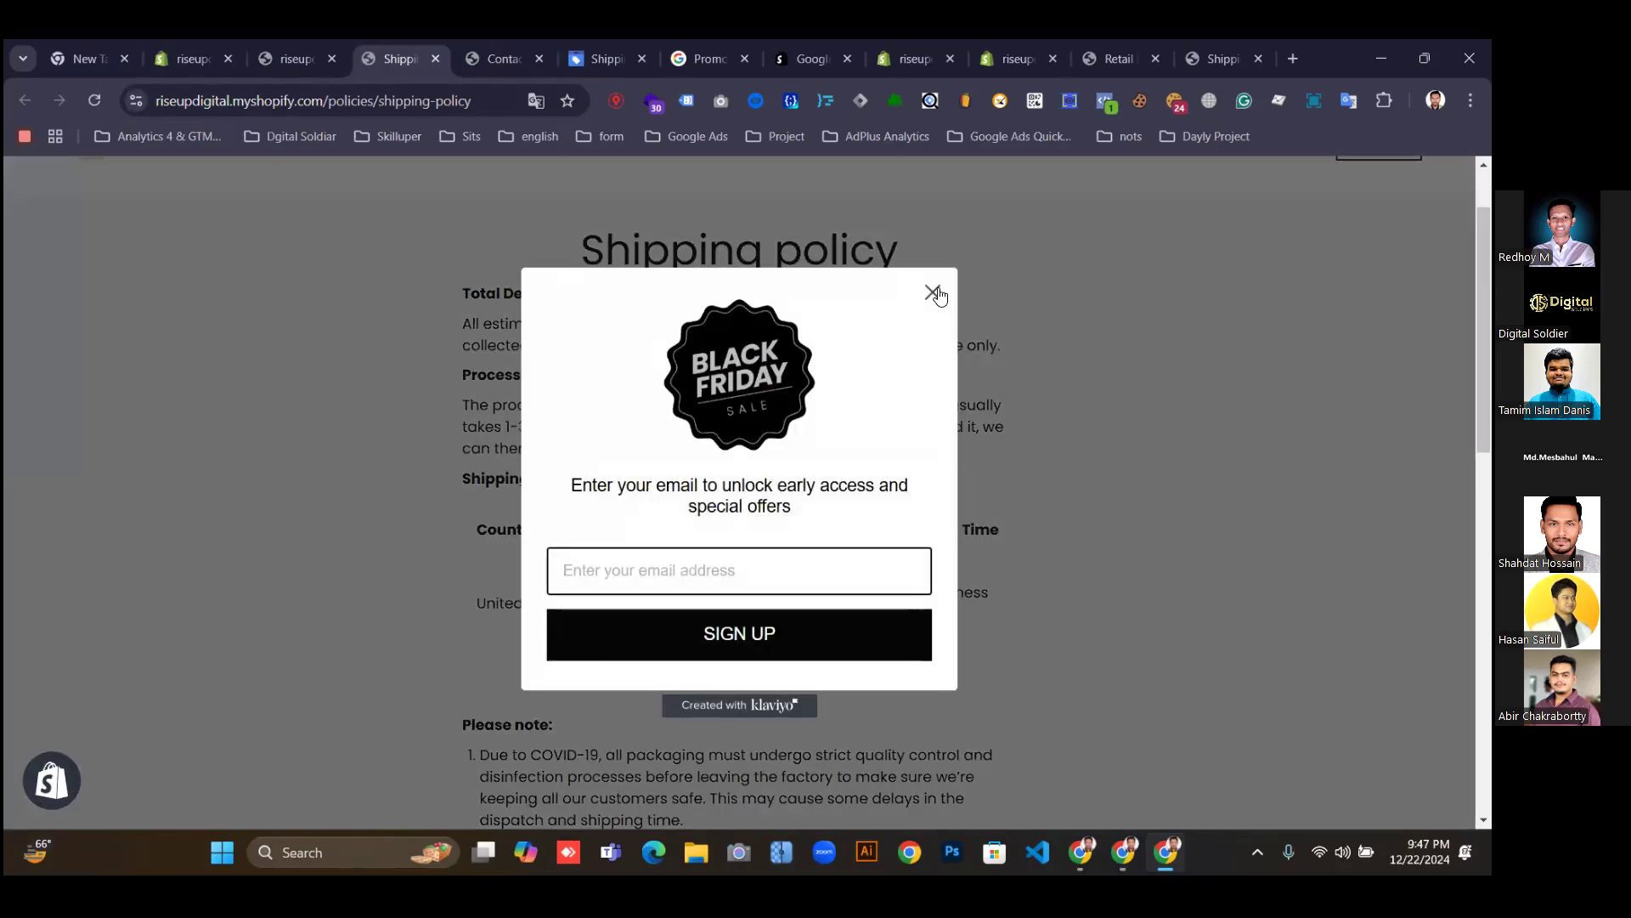
{"action": "left_click", "coordinate": [988, 380]}
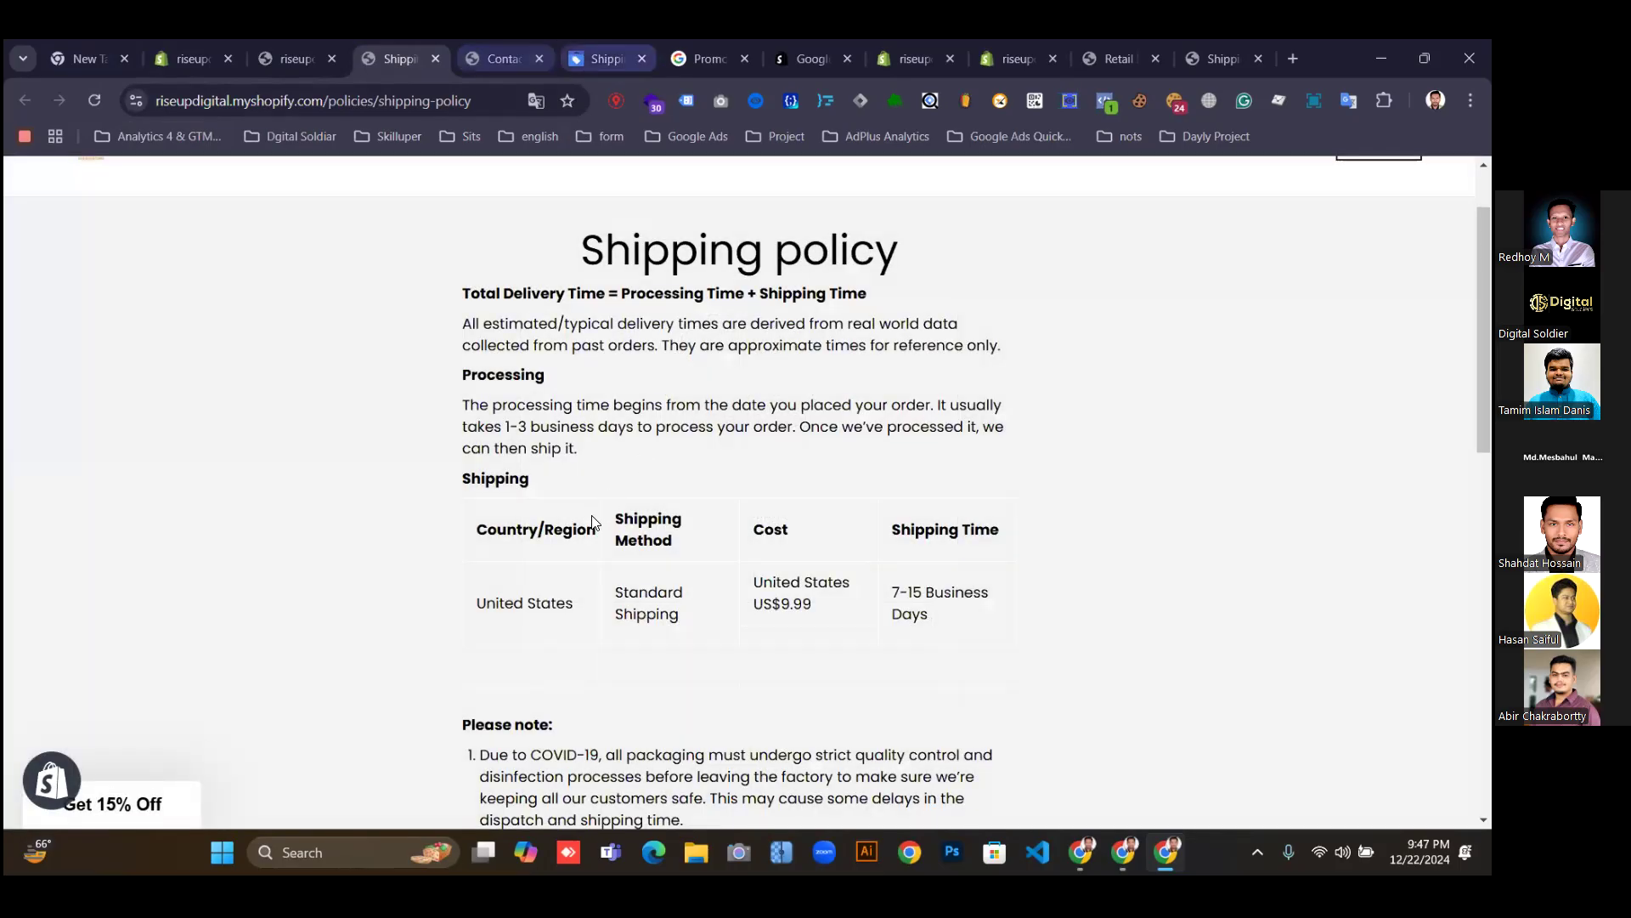
{"action": "left_click", "coordinate": [599, 57]}
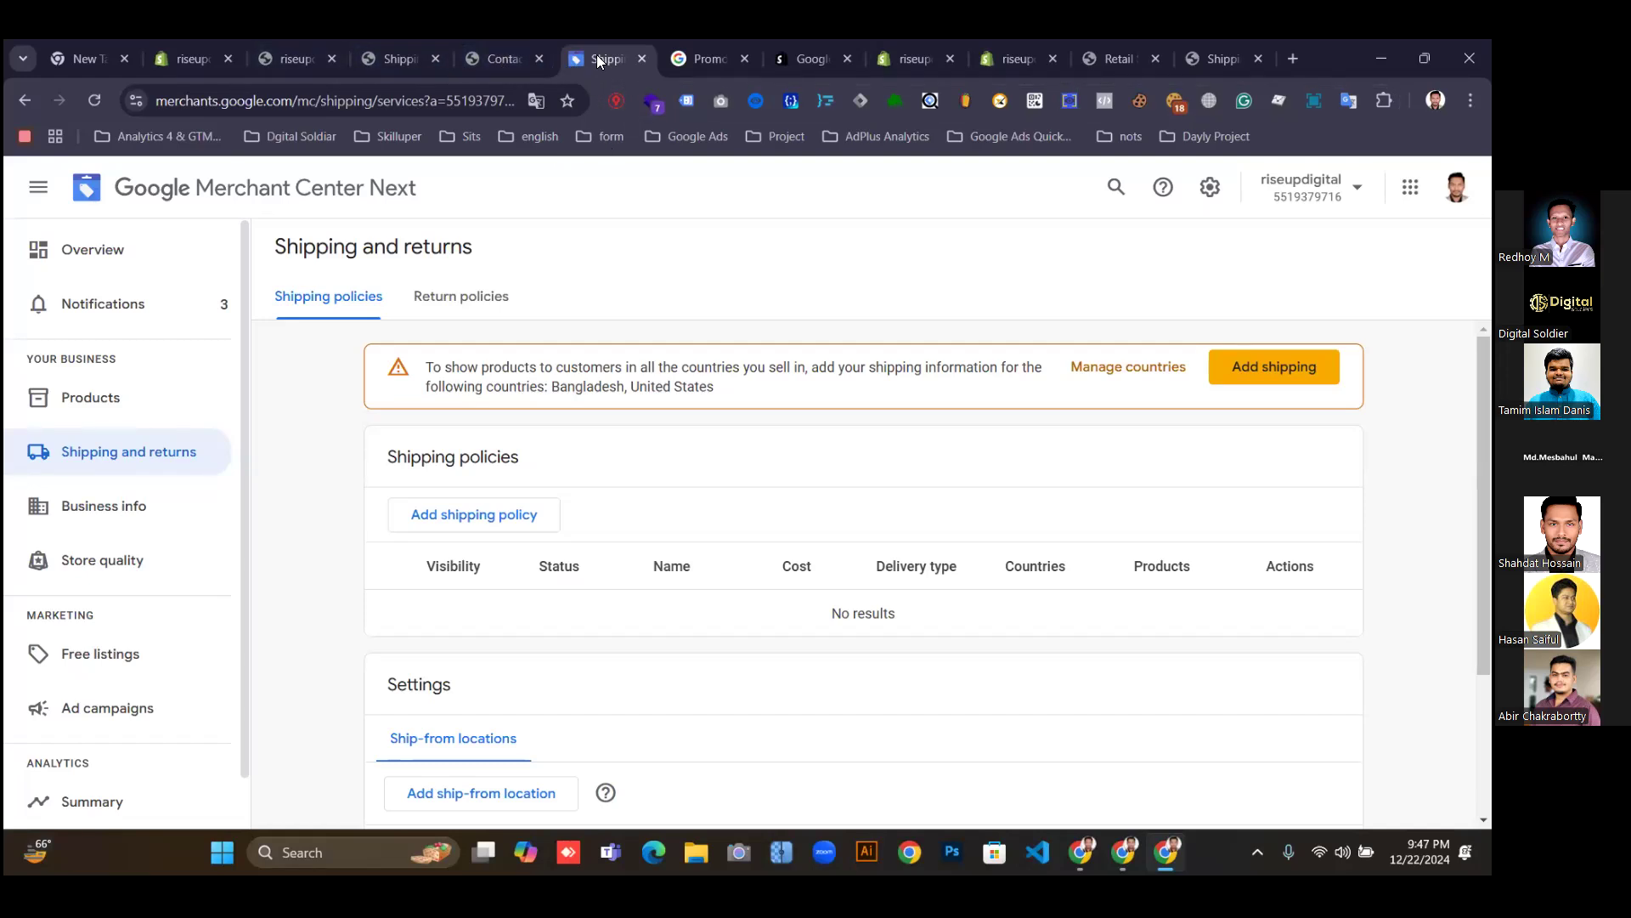
Begin a new shipping policy from Merchant Center's Shipping policies list.
{"action": "scroll", "coordinate": [745, 673], "scroll_direction": "down", "scroll_amount": 1}
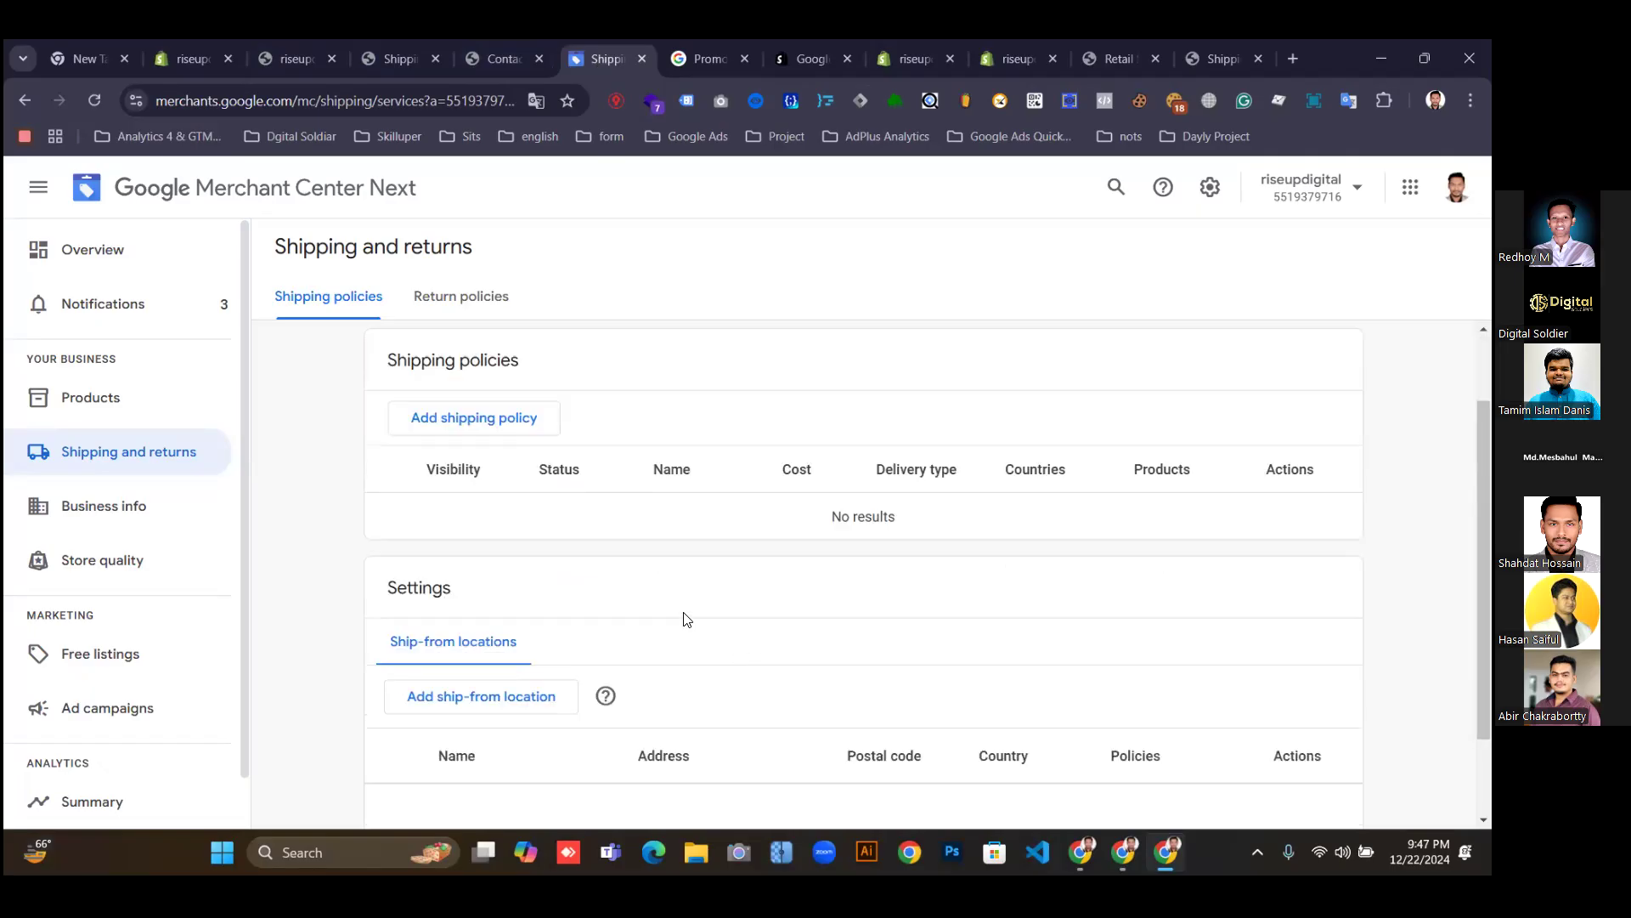
{"action": "scroll", "coordinate": [679, 591], "scroll_direction": "down", "scroll_amount": 1}
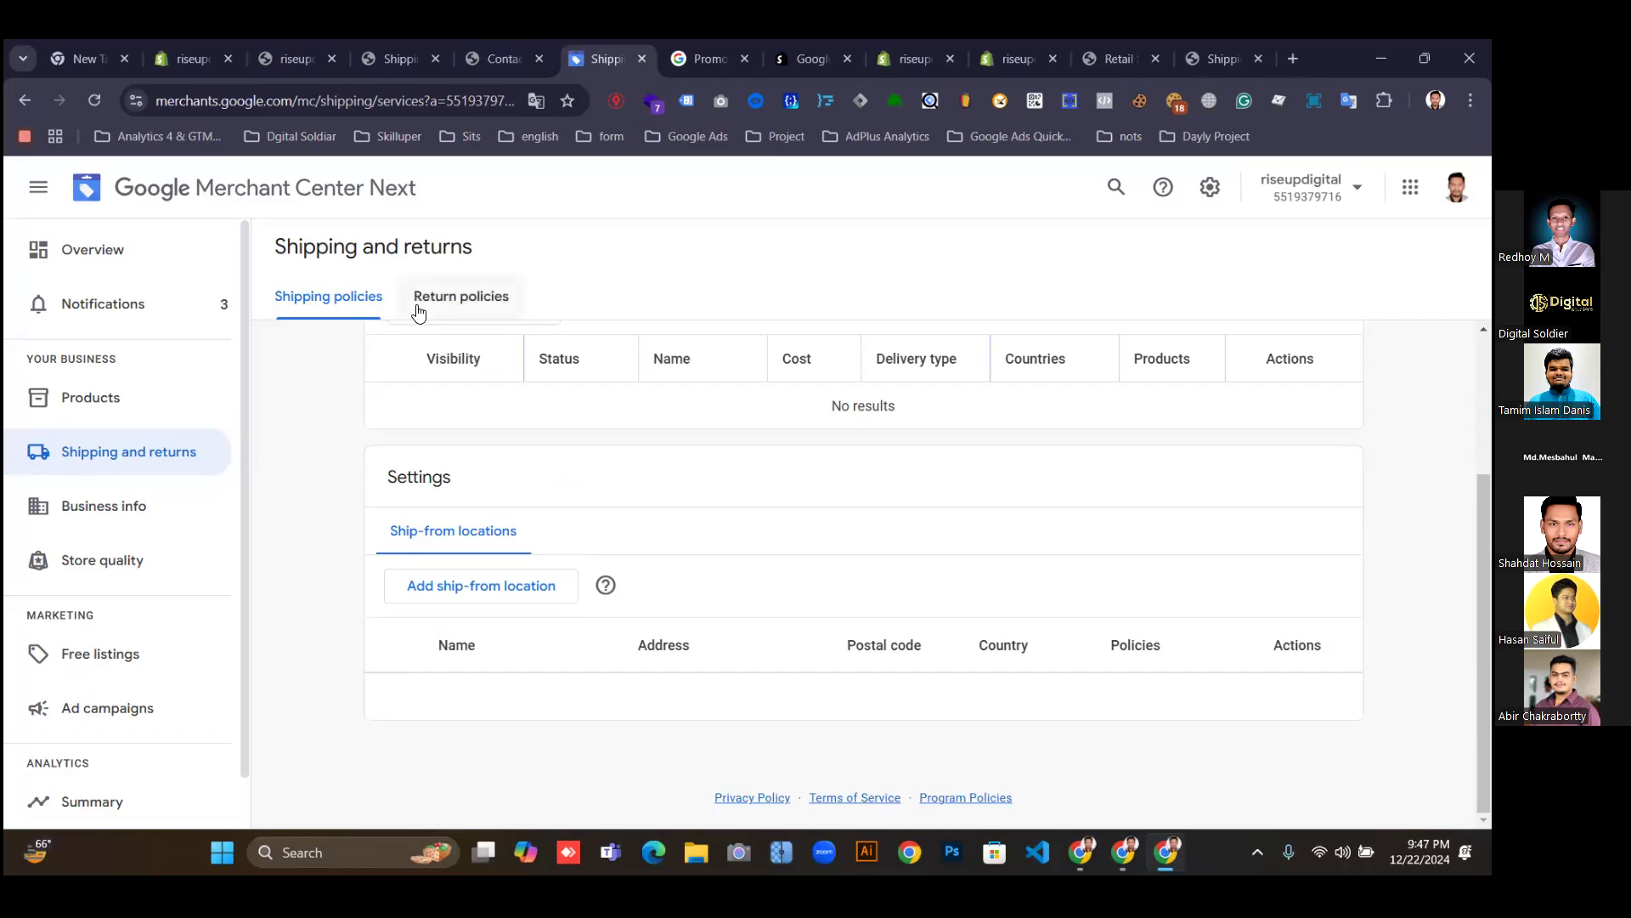
{"action": "scroll", "coordinate": [569, 557], "scroll_direction": "up", "scroll_amount": 2}
{"action": "left_click", "coordinate": [473, 515]}
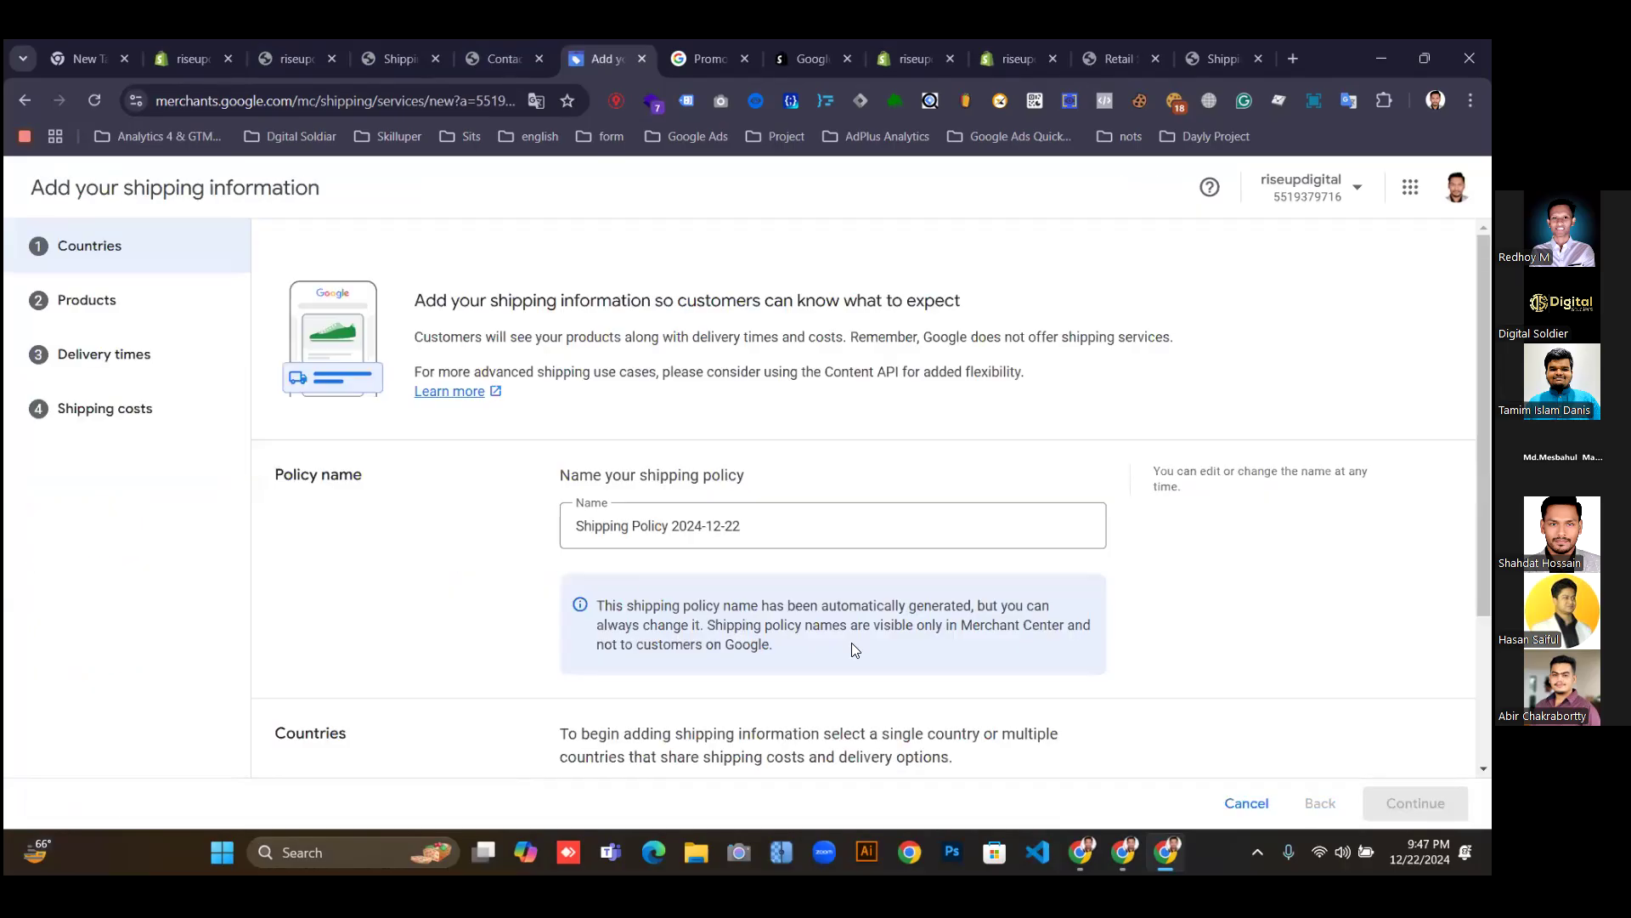
Trim the name to 'Shipping Policy', tick Bangladesh and United States, and continue to Products.
{"action": "scroll", "coordinate": [829, 618], "scroll_direction": "down", "scroll_amount": 1}
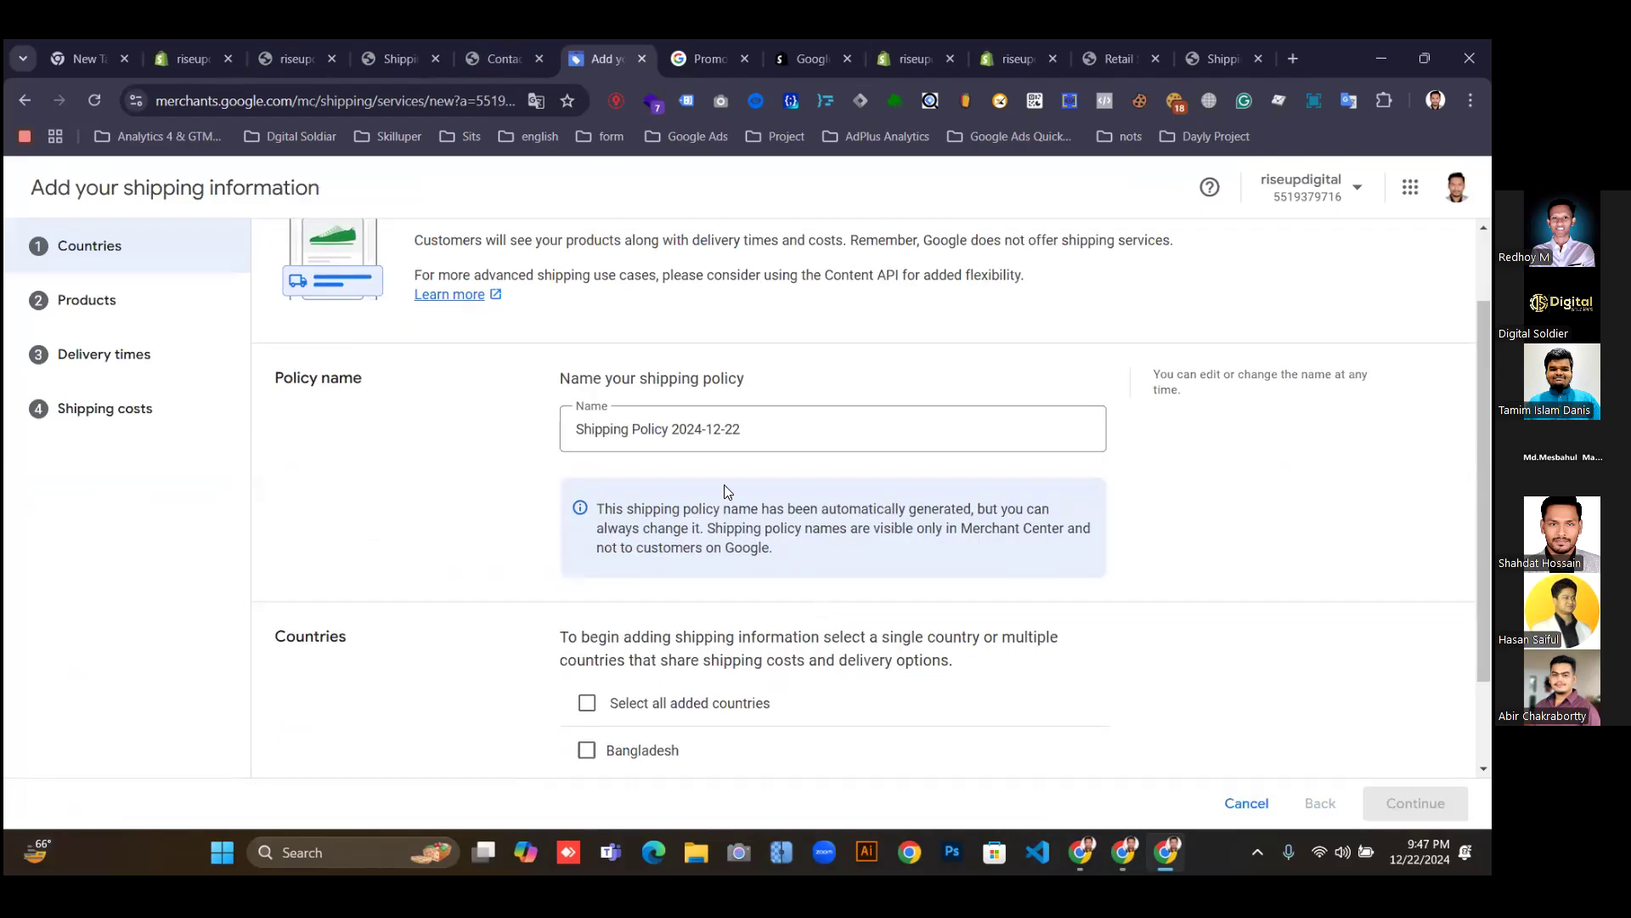
{"action": "triple_click", "coordinate": [706, 427]}
{"action": "left_click_drag", "start_coordinate": [741, 429], "coordinate": [679, 427]}
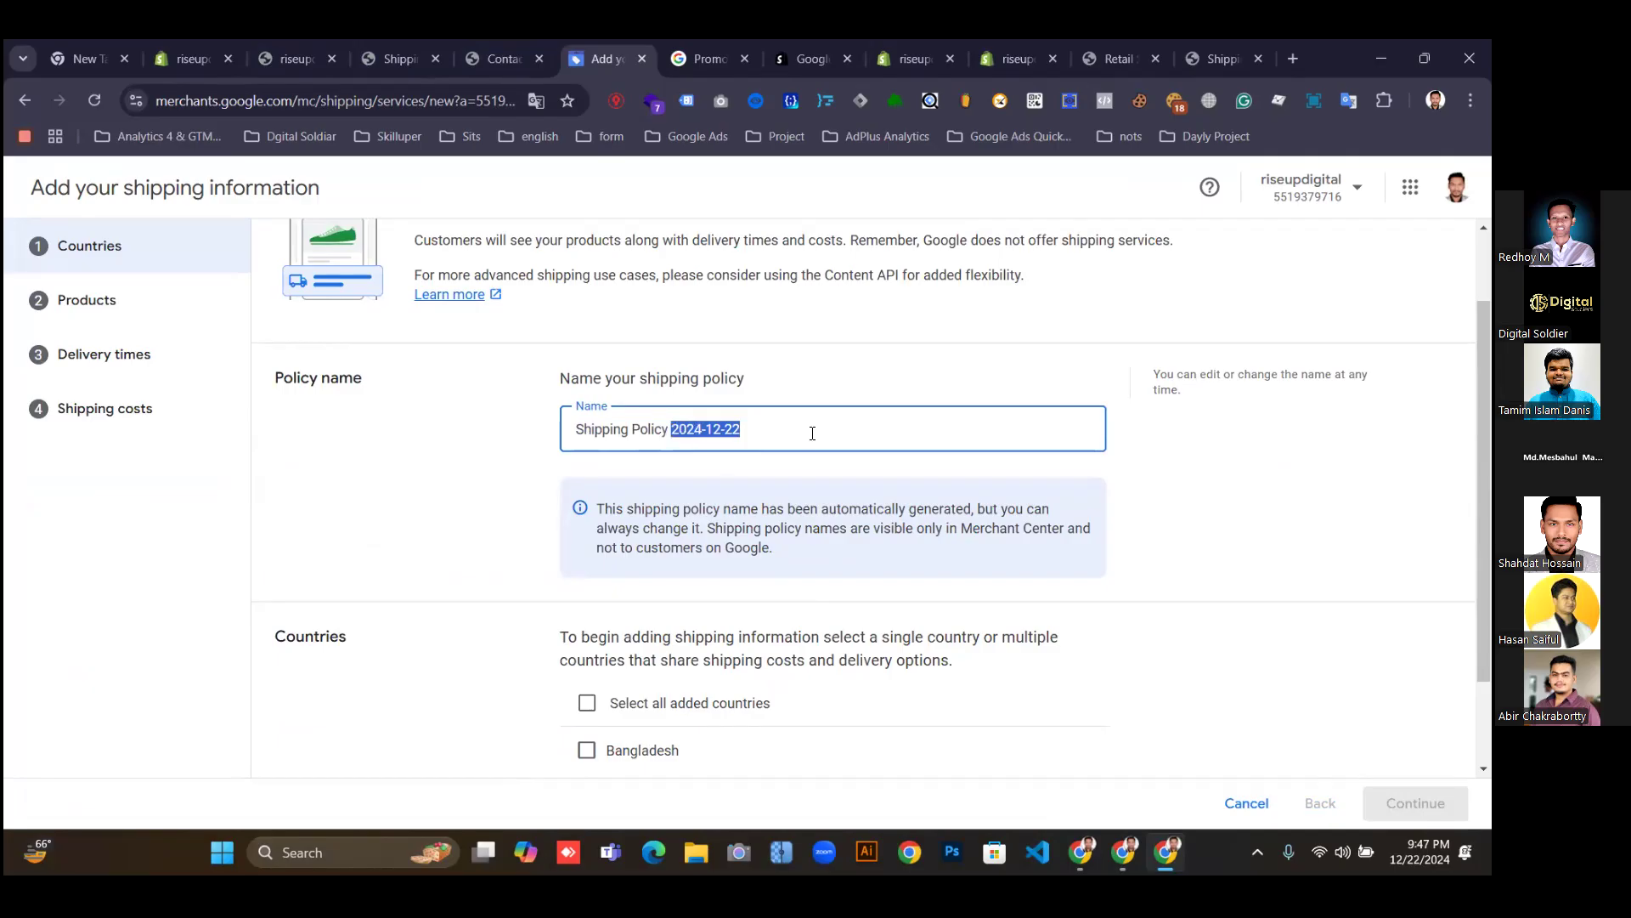
{"action": "key", "text": "BackSpace"}
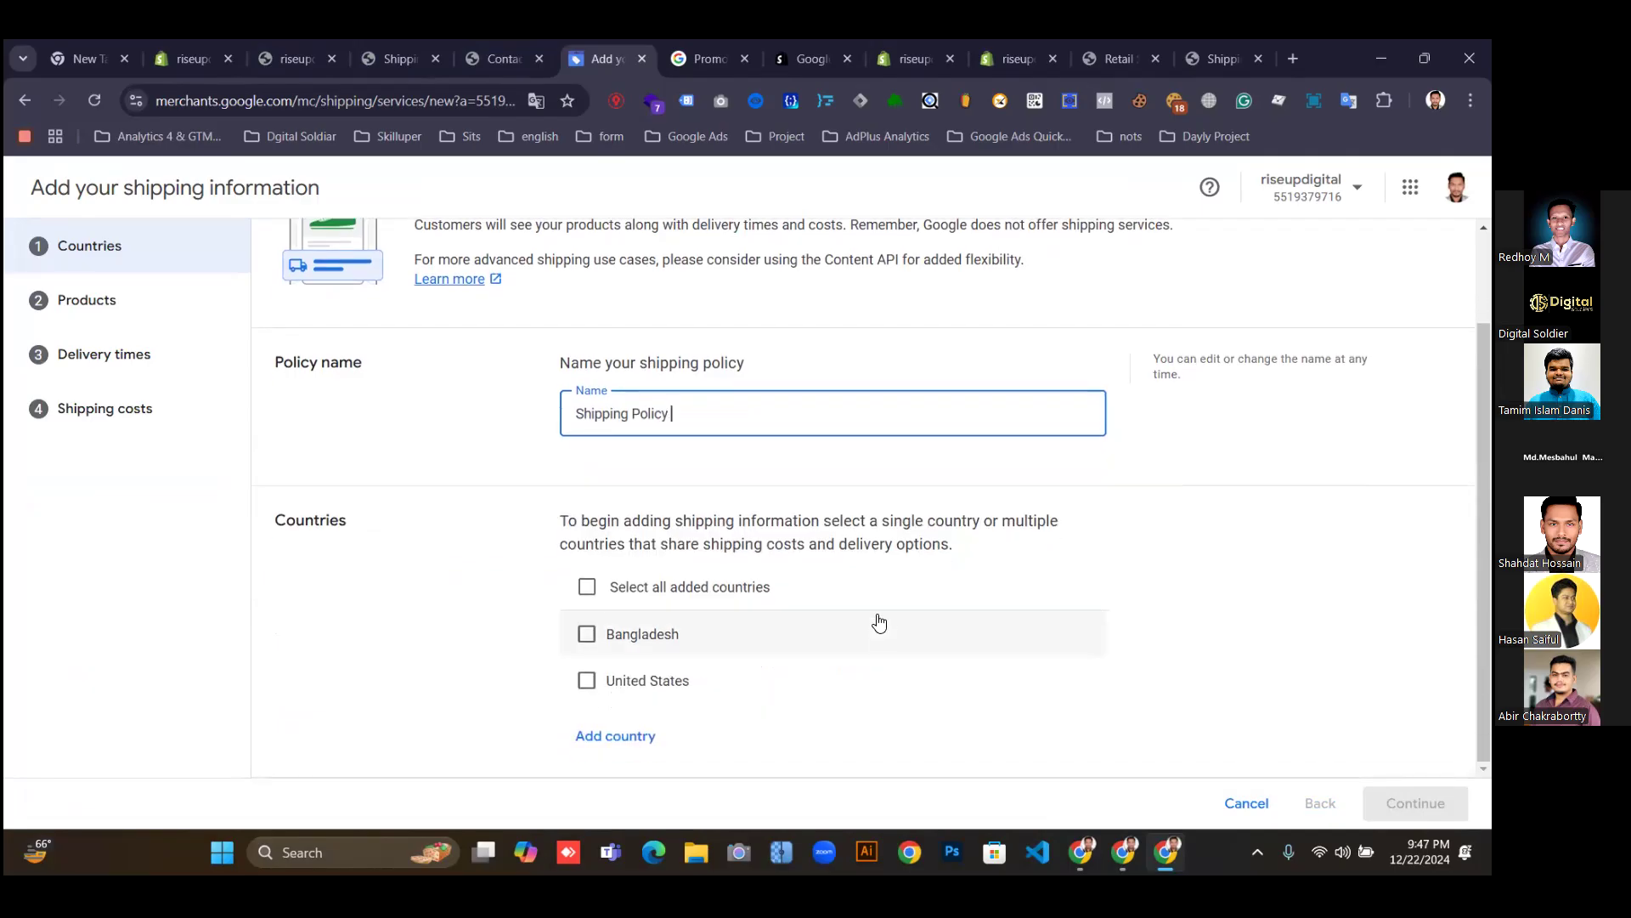
{"action": "left_click", "coordinate": [587, 636]}
{"action": "left_click", "coordinate": [586, 679]}
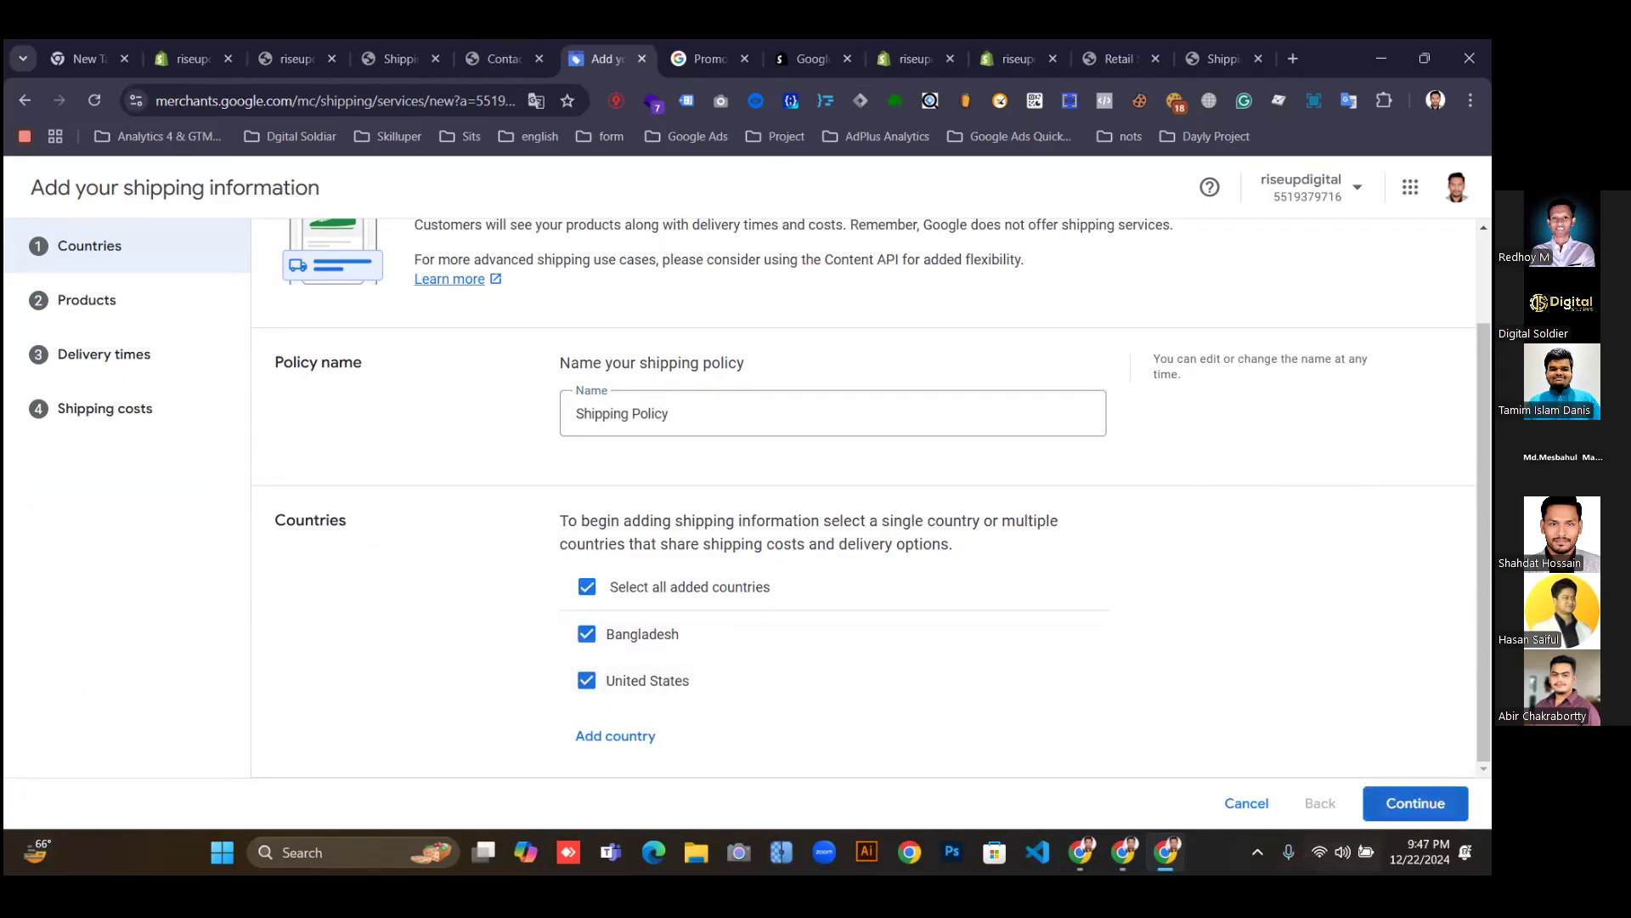
{"action": "left_click", "coordinate": [1416, 803]}
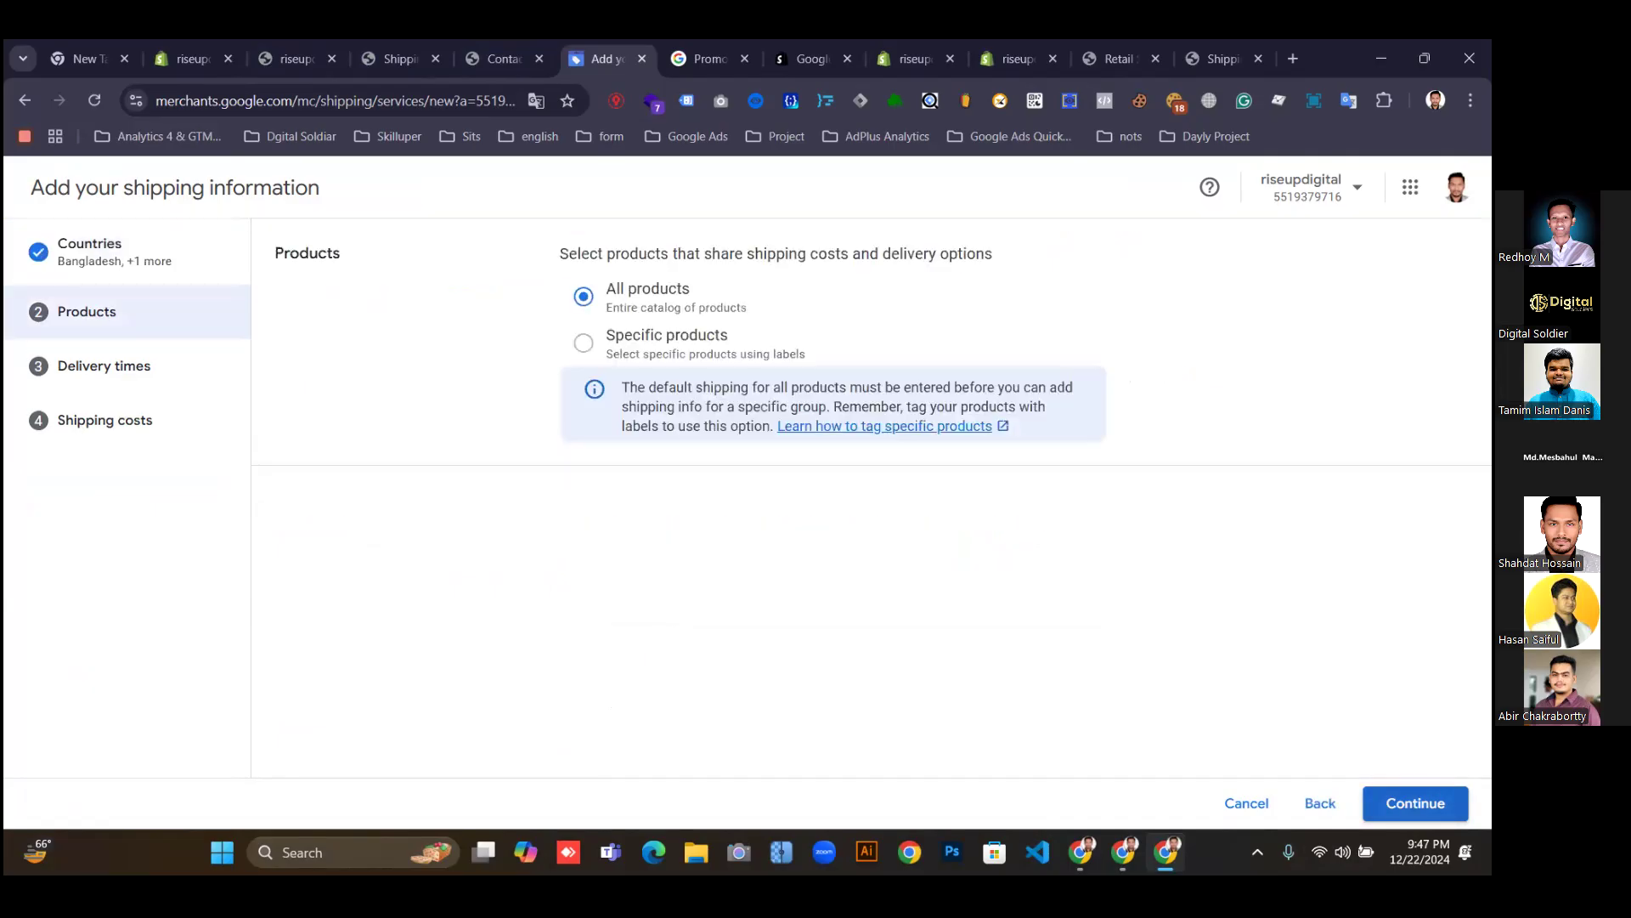
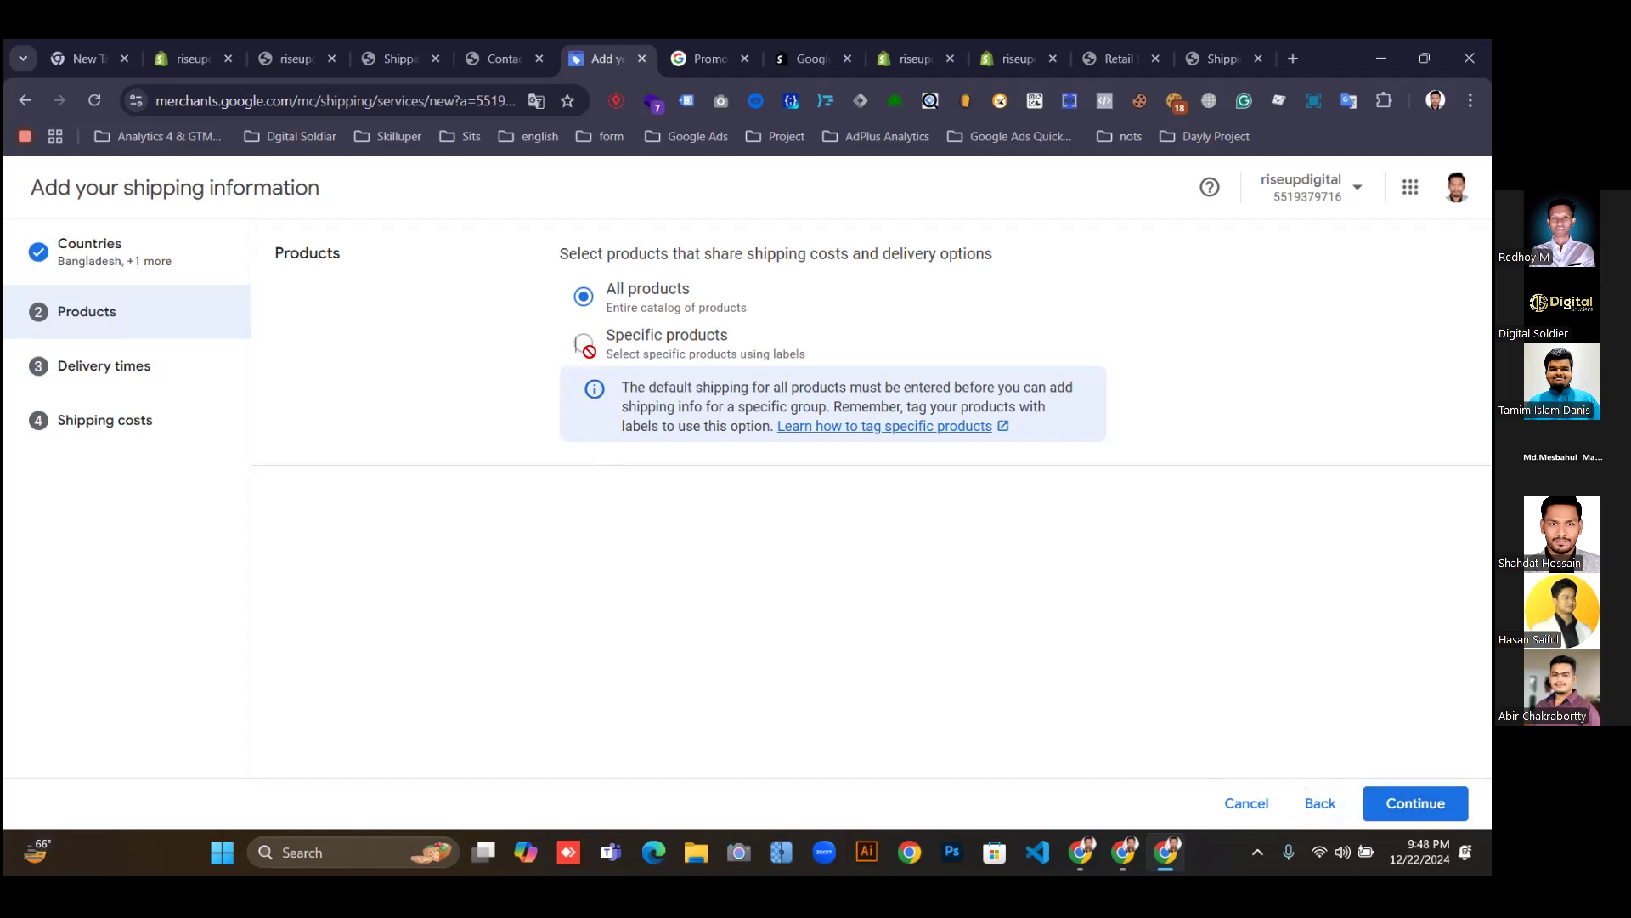
Apply shipping to all products and set the order cut-off time to 8:00 AM.
{"action": "left_click", "coordinate": [1406, 804]}
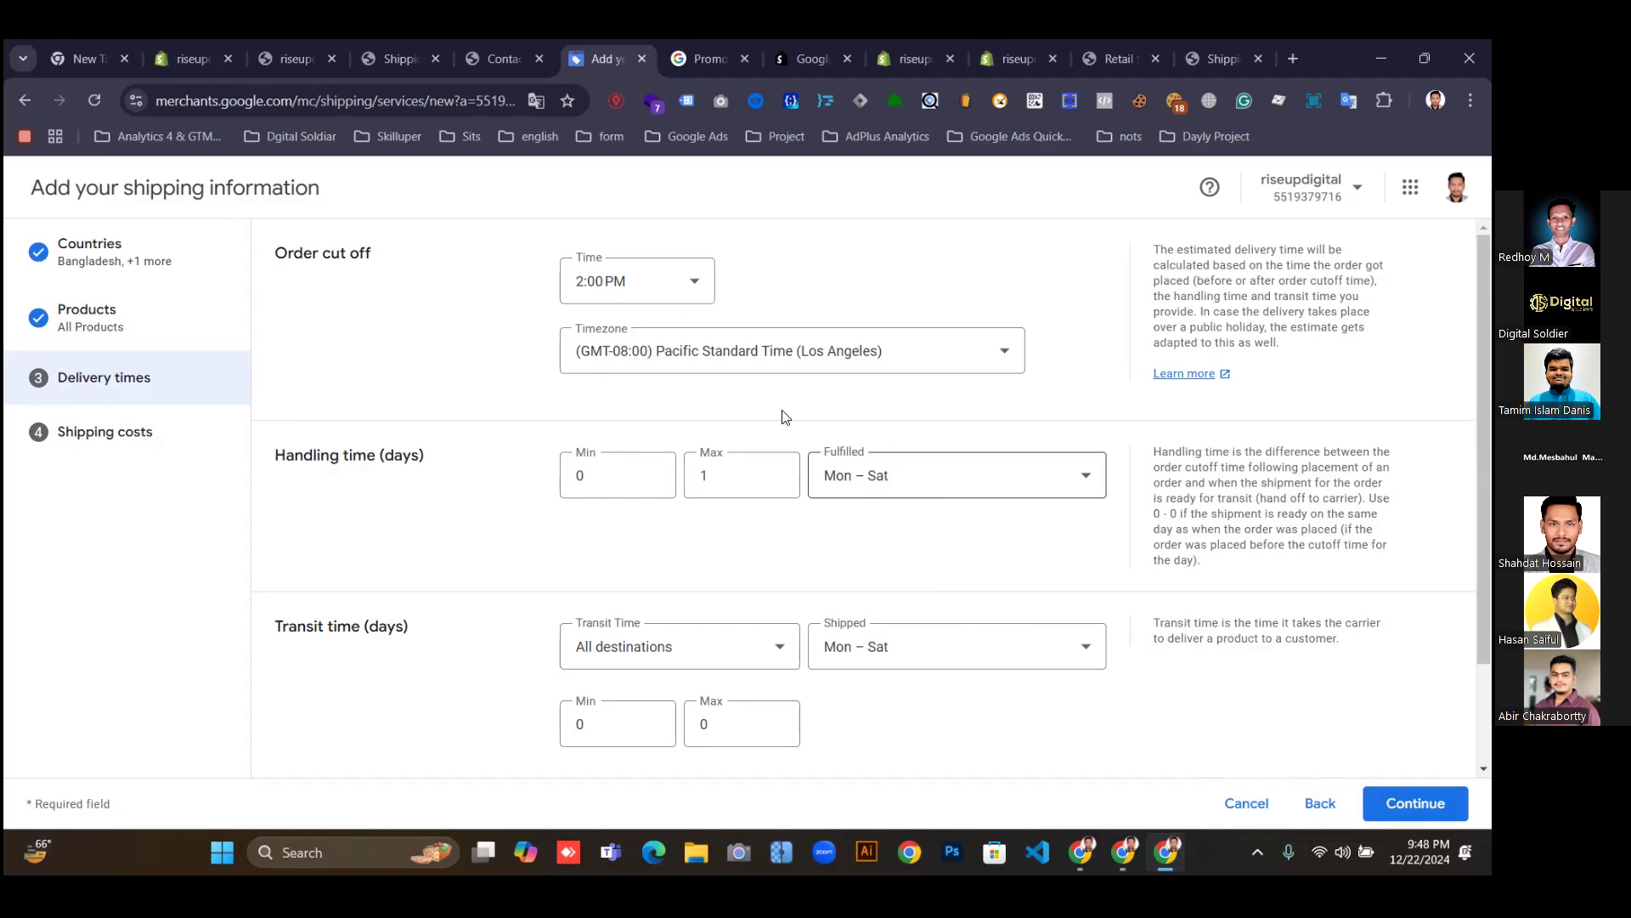
{"action": "left_click", "coordinate": [641, 287]}
{"action": "left_click", "coordinate": [640, 286]}
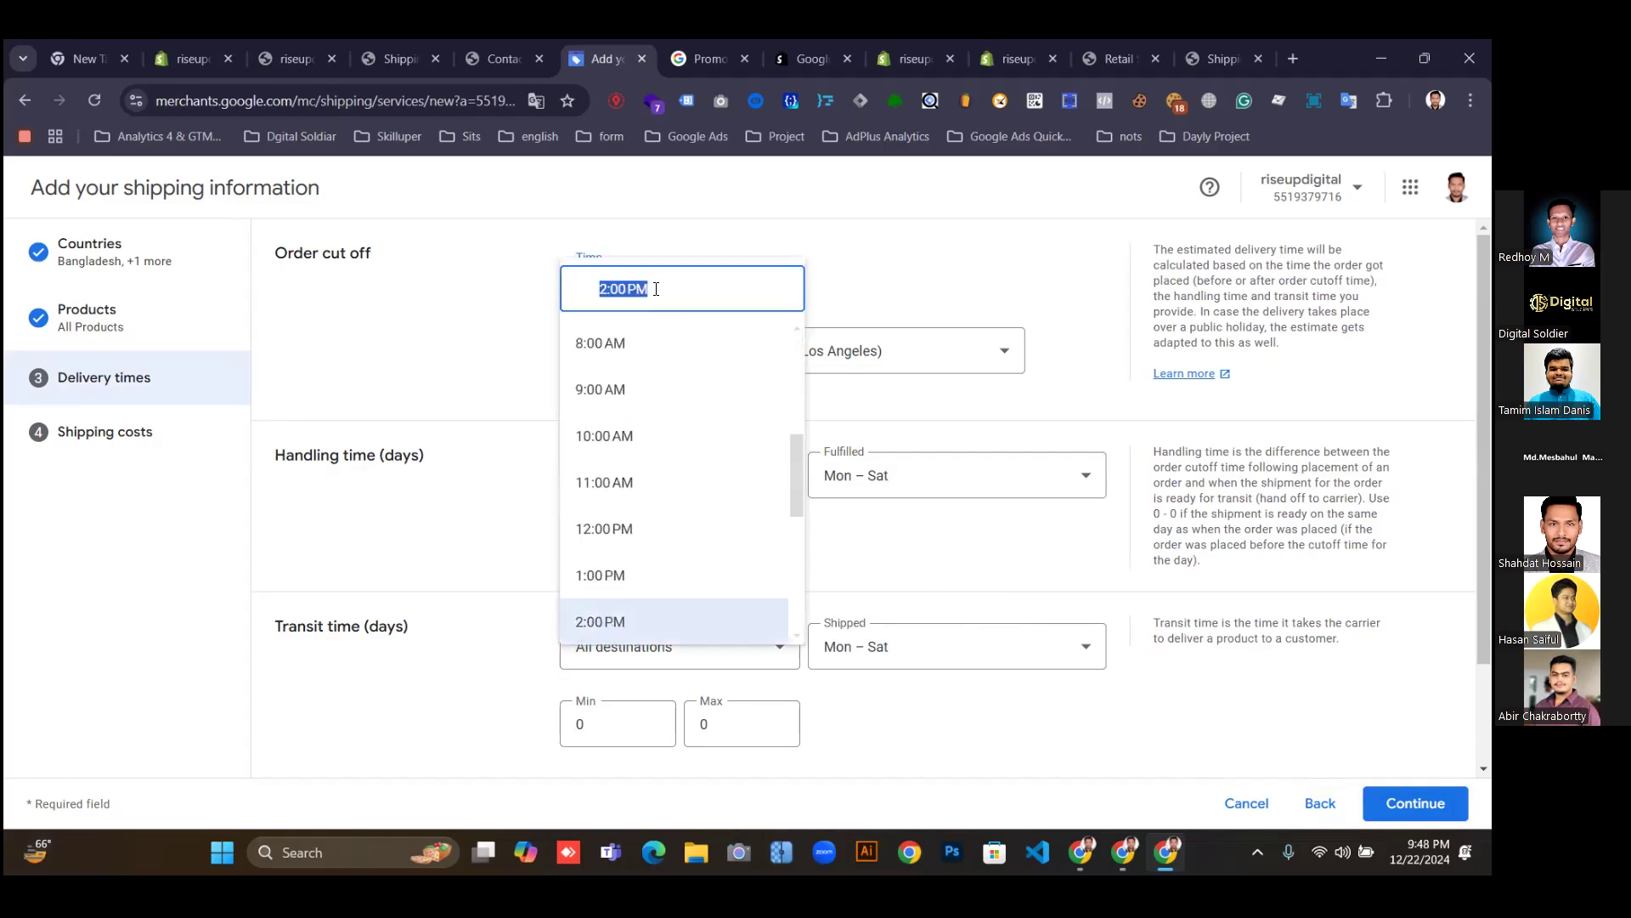
{"action": "left_click", "coordinate": [690, 286]}
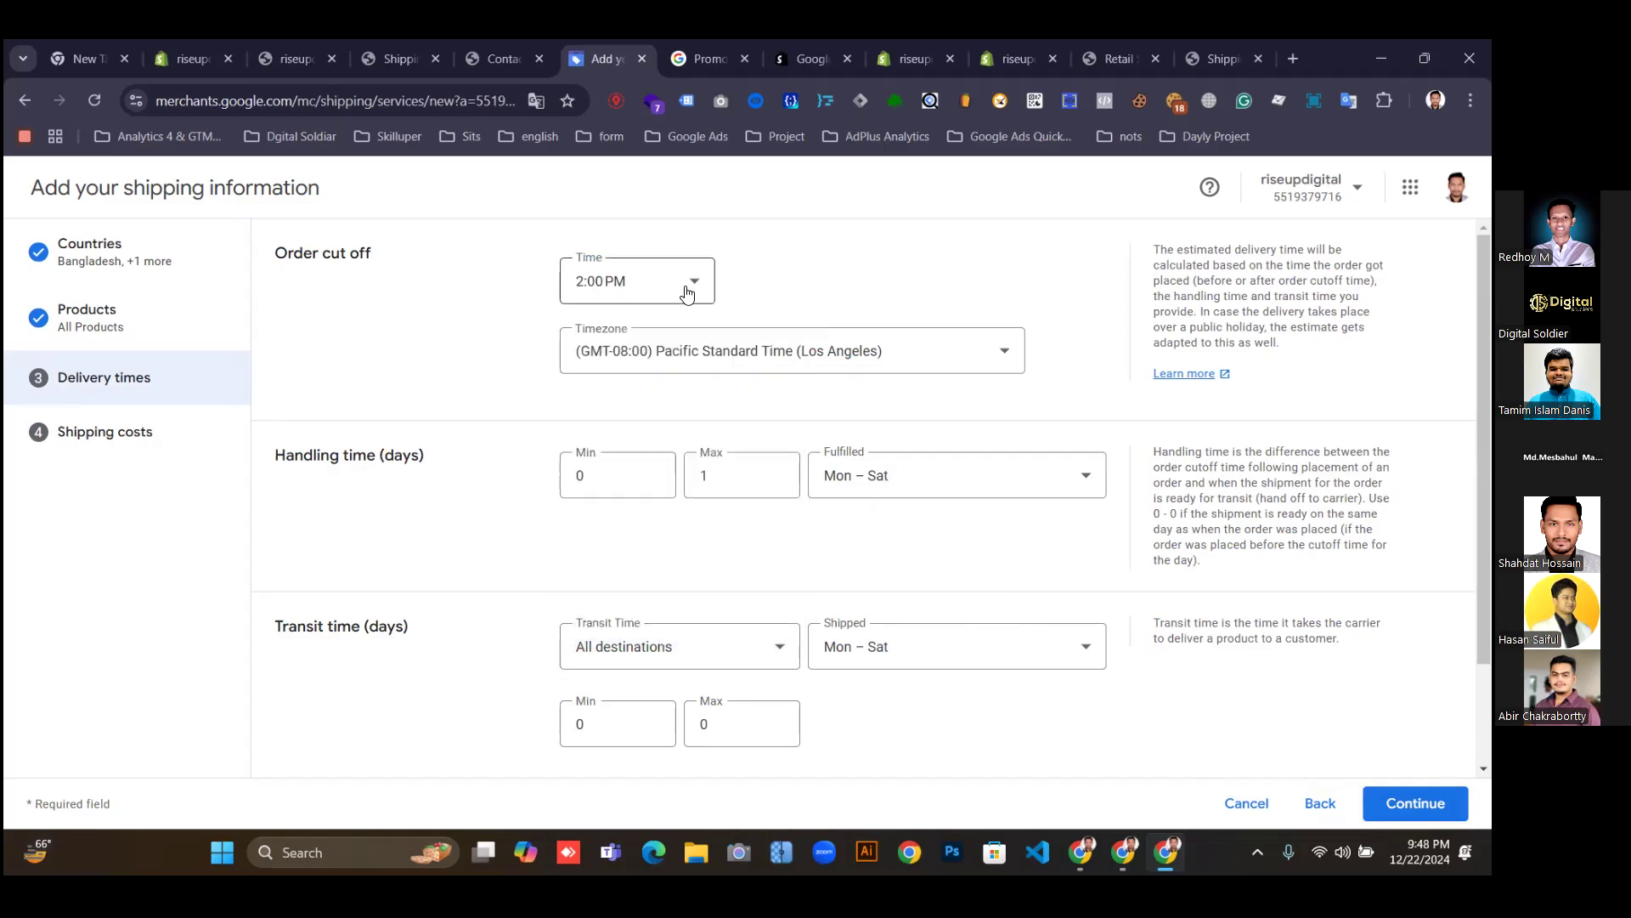
{"action": "left_click", "coordinate": [694, 285]}
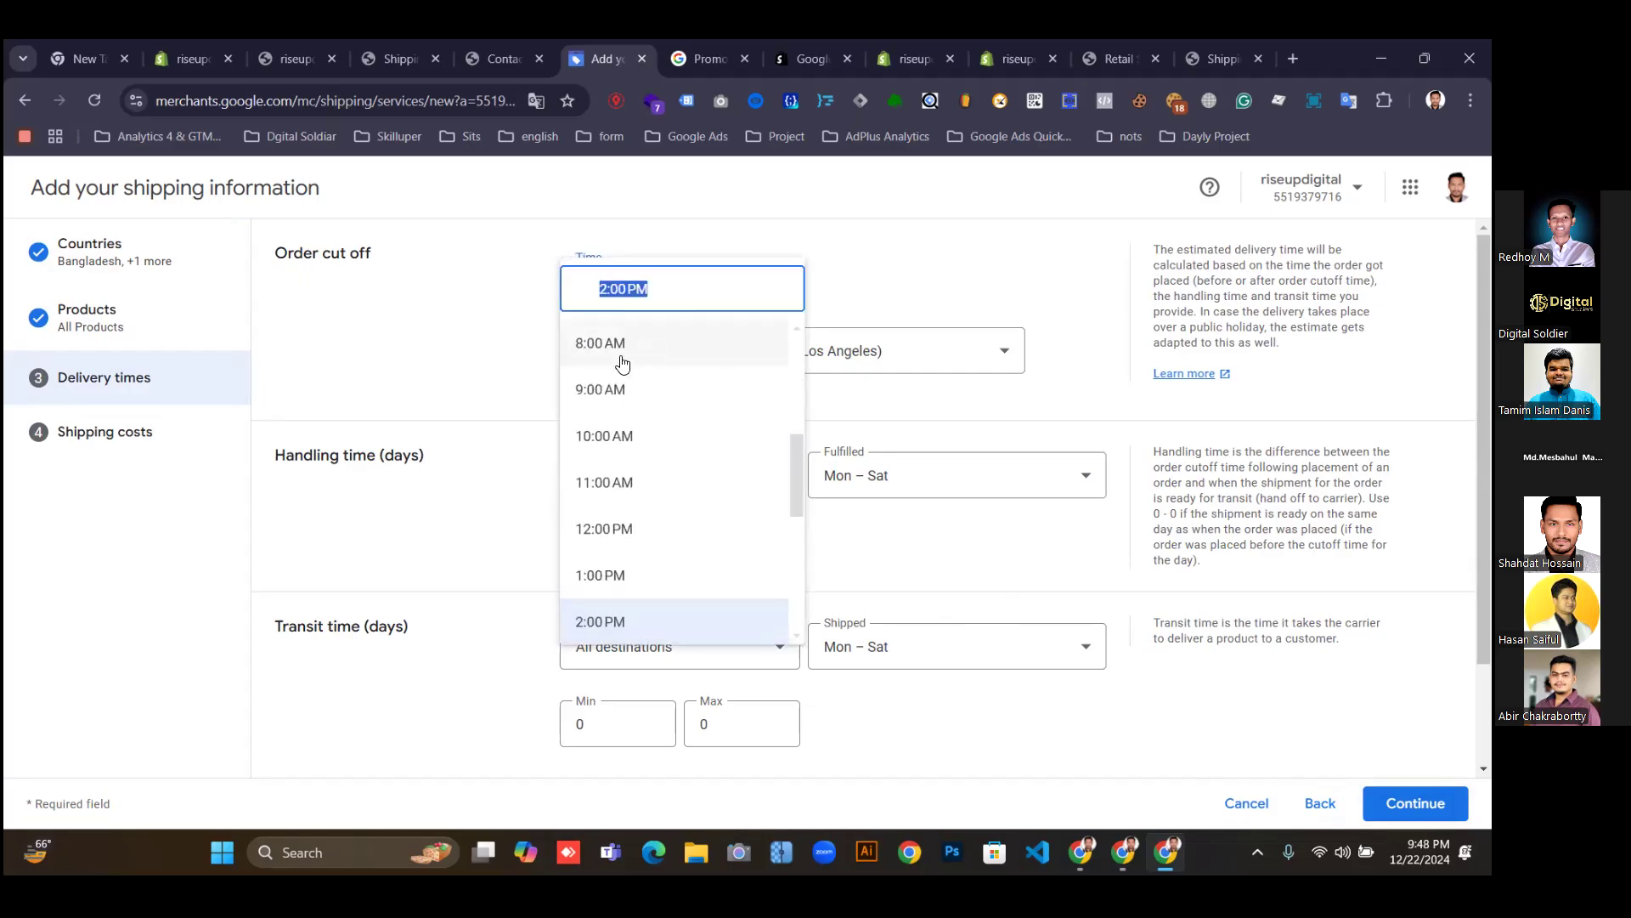
{"action": "left_click", "coordinate": [594, 342]}
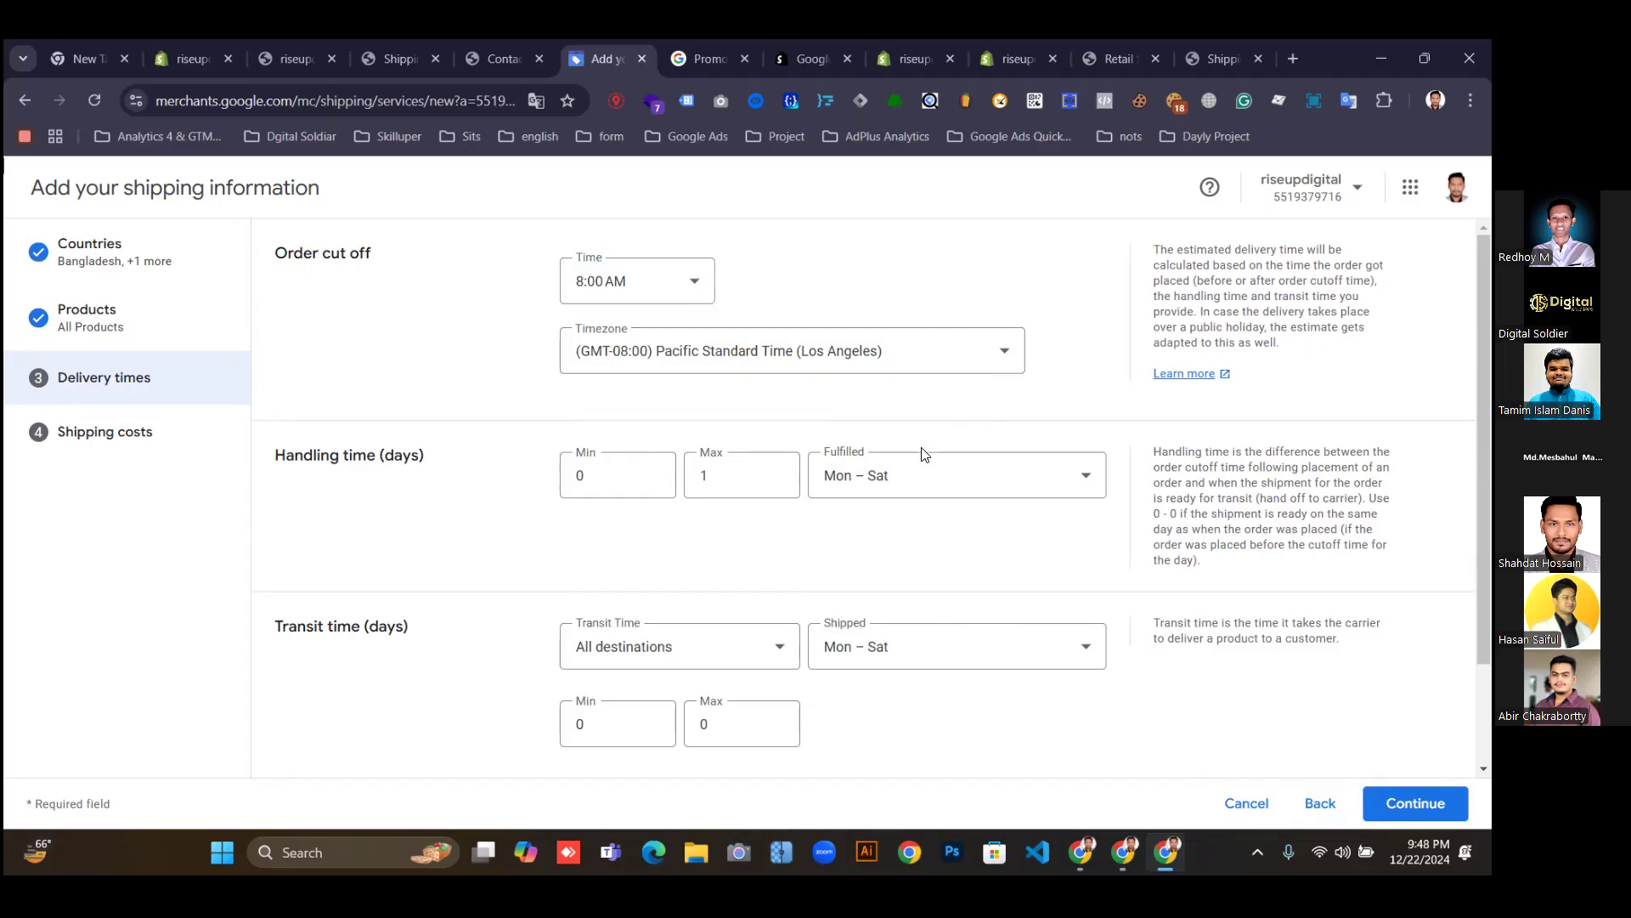
Set the cut-off timezone to Bangladesh Standard Time (Dhaka) by searching 'dha'.
{"action": "left_click", "coordinate": [991, 352]}
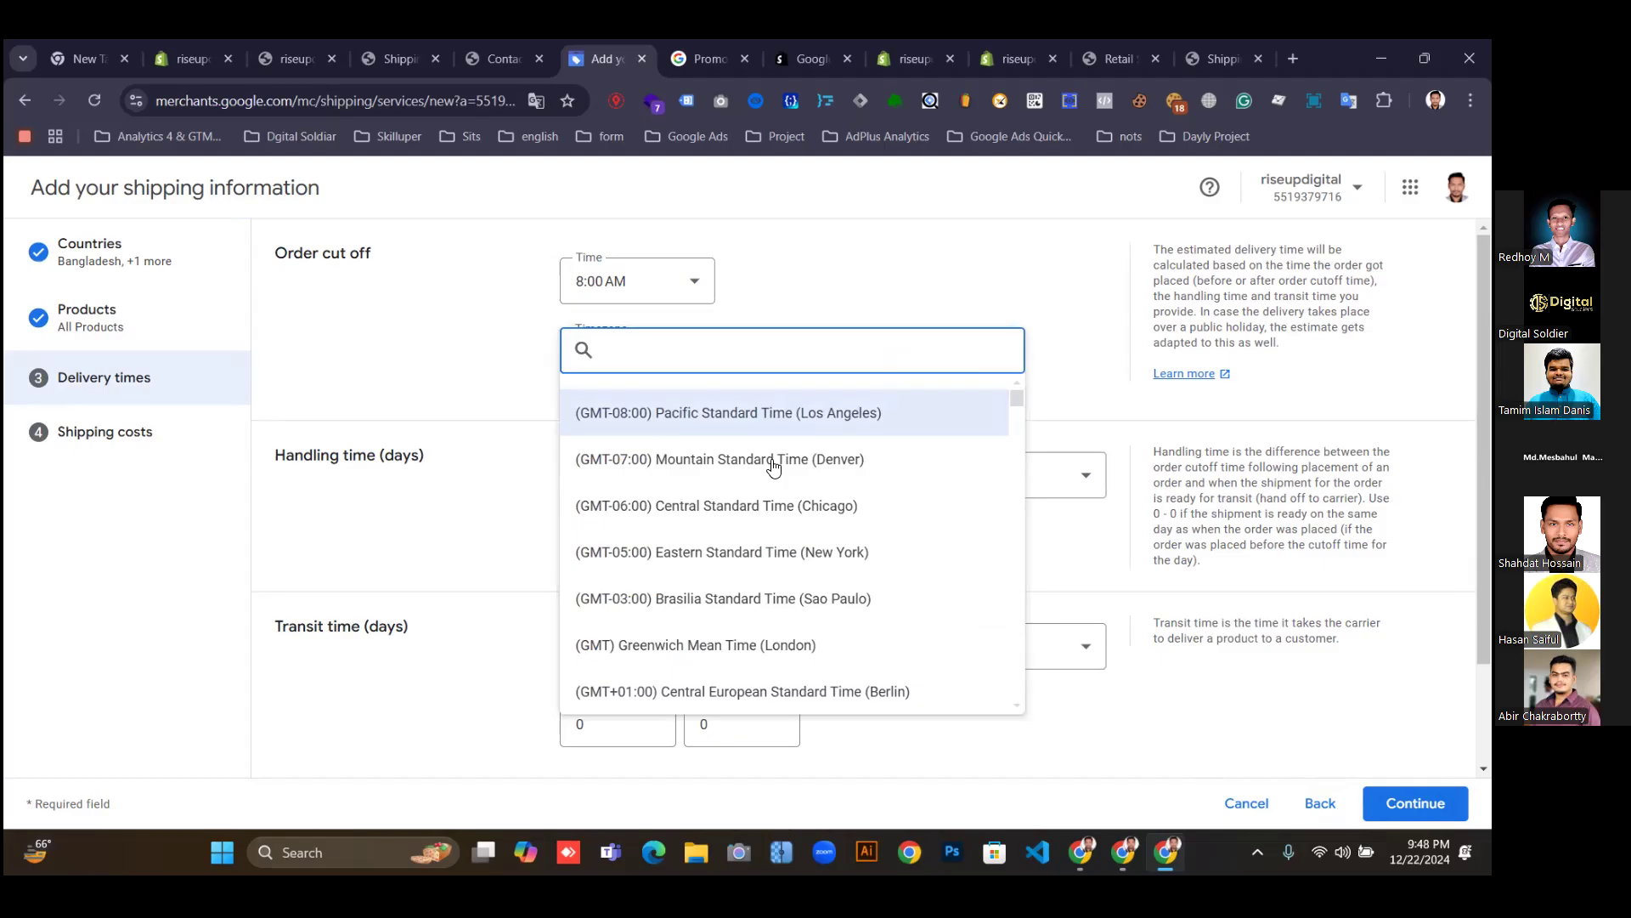
{"action": "type", "text": "dha"}
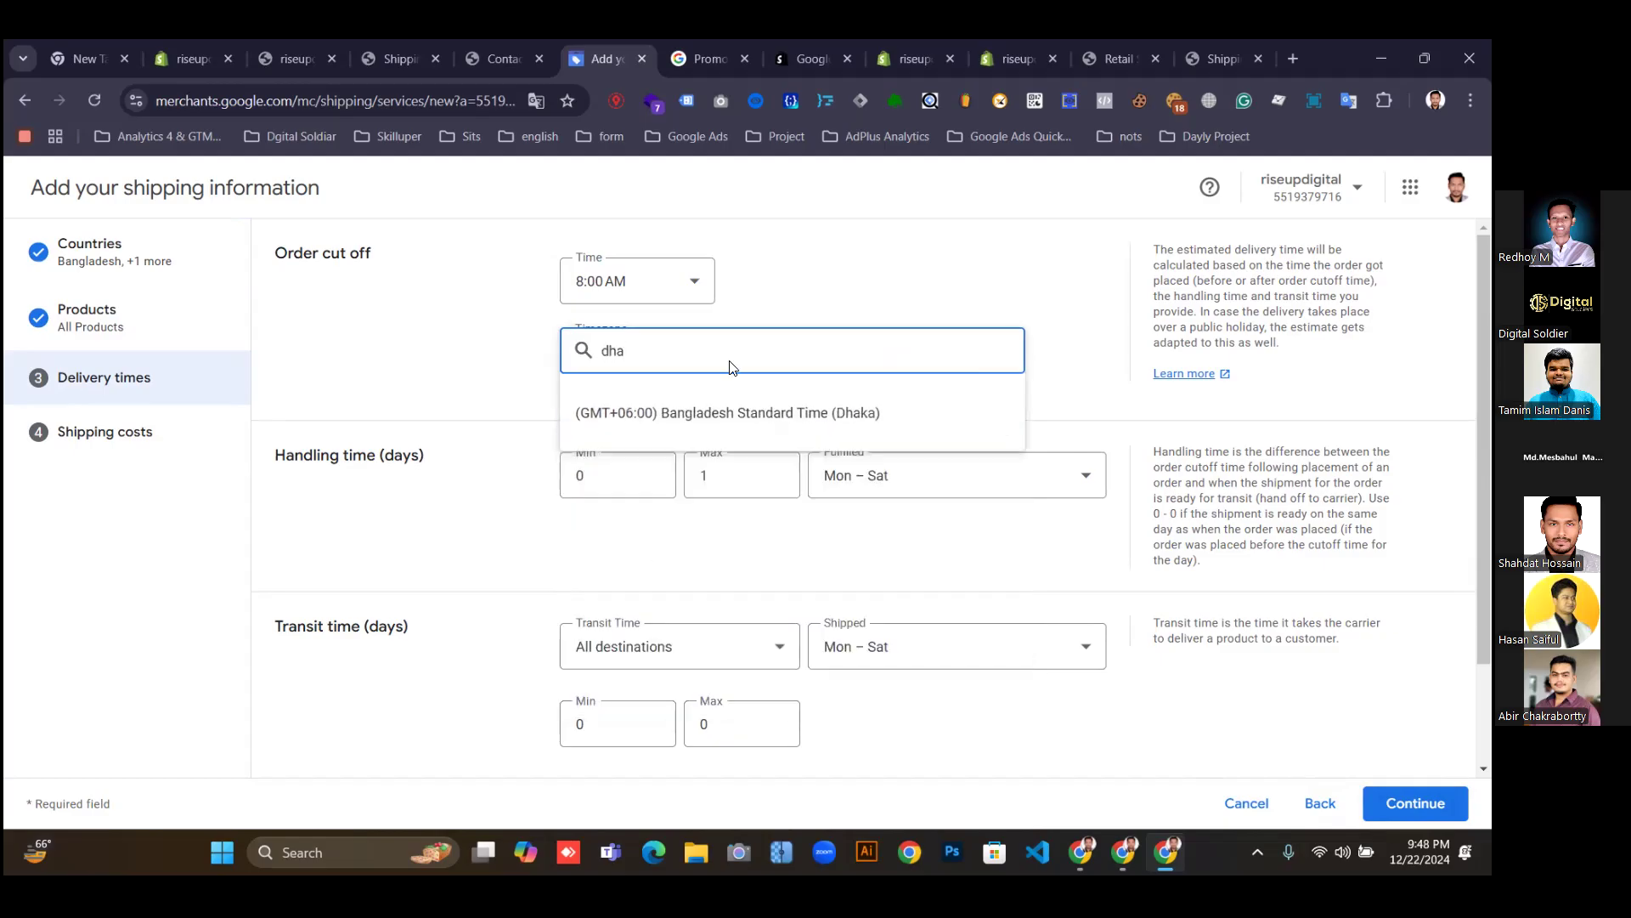
{"action": "left_click", "coordinate": [808, 414]}
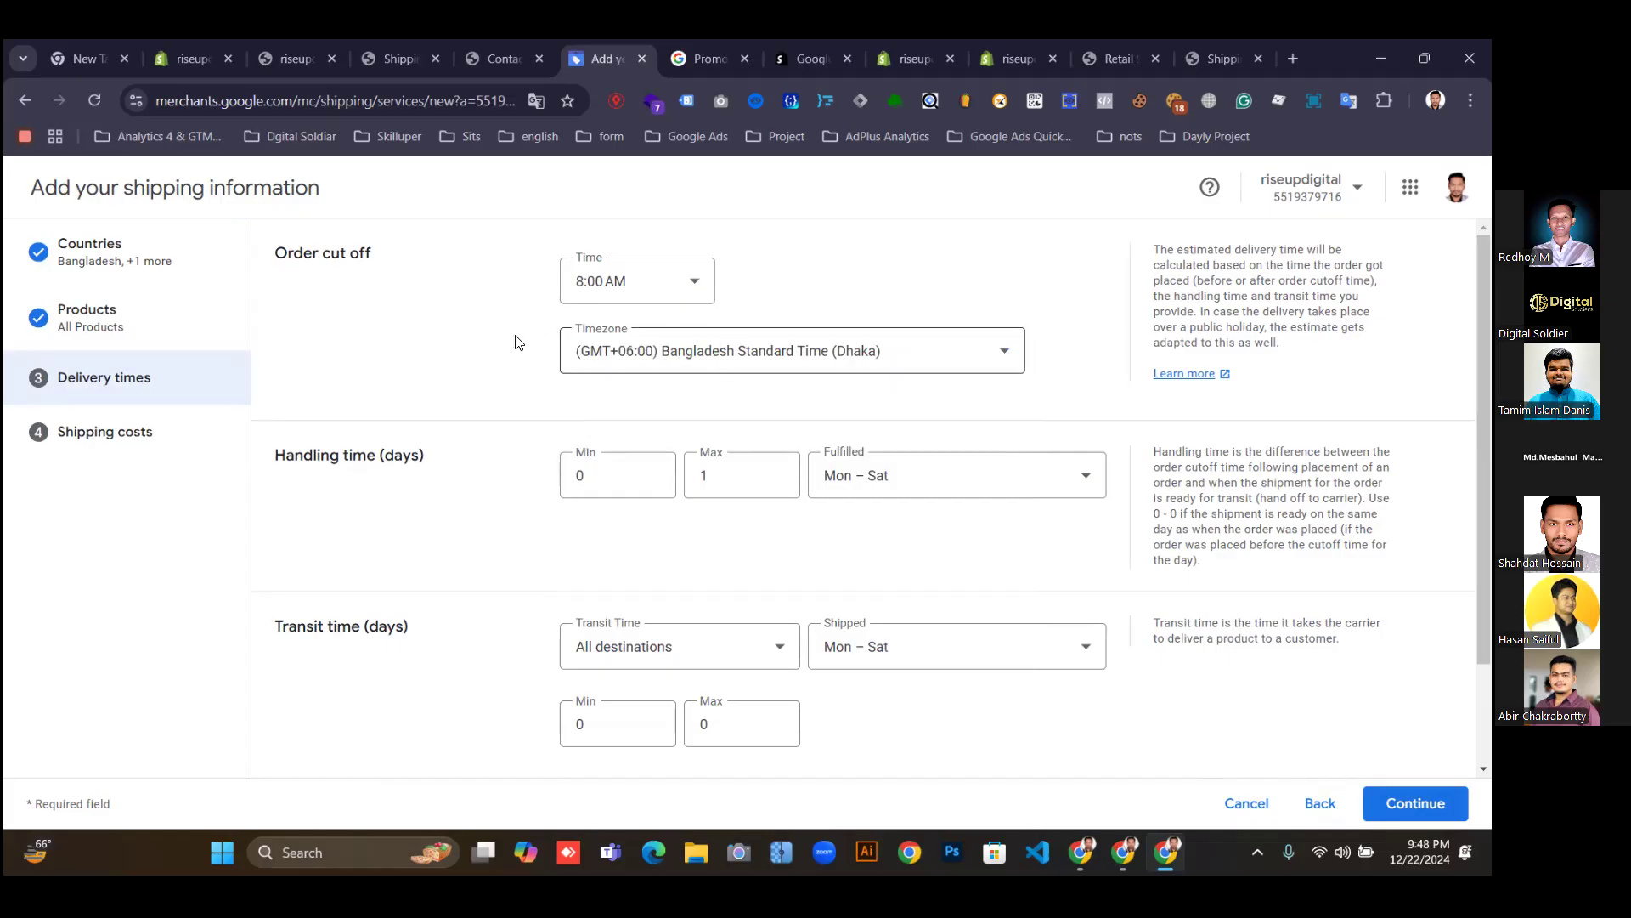
{"action": "scroll", "coordinate": [833, 390], "scroll_direction": "down", "scroll_amount": 2}
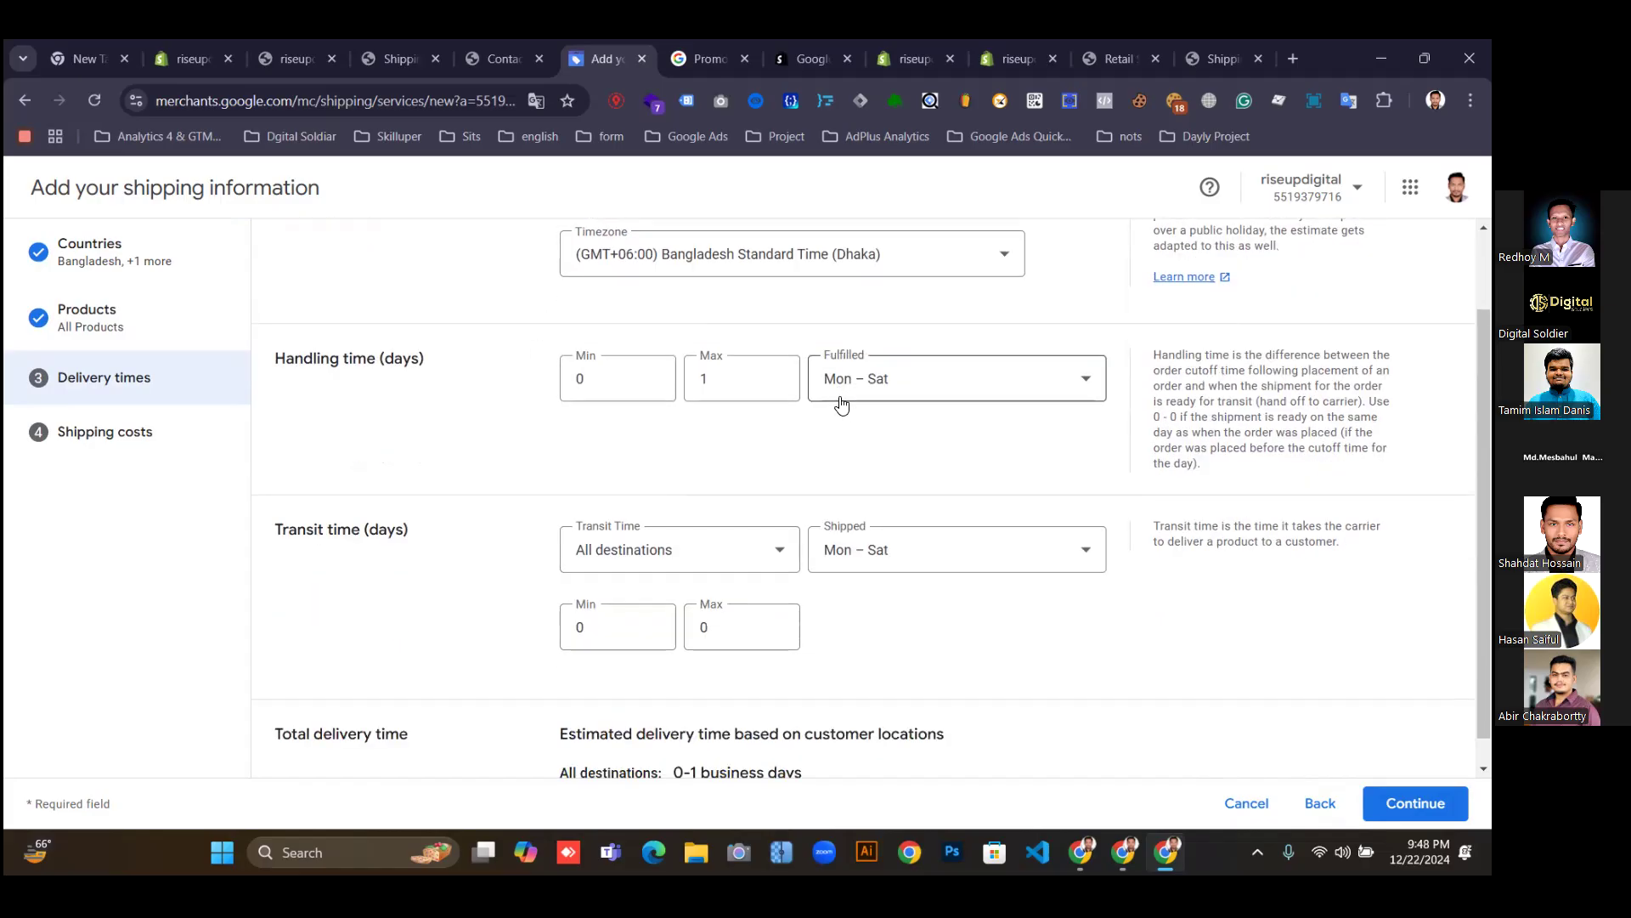
{"action": "left_click", "coordinate": [645, 392]}
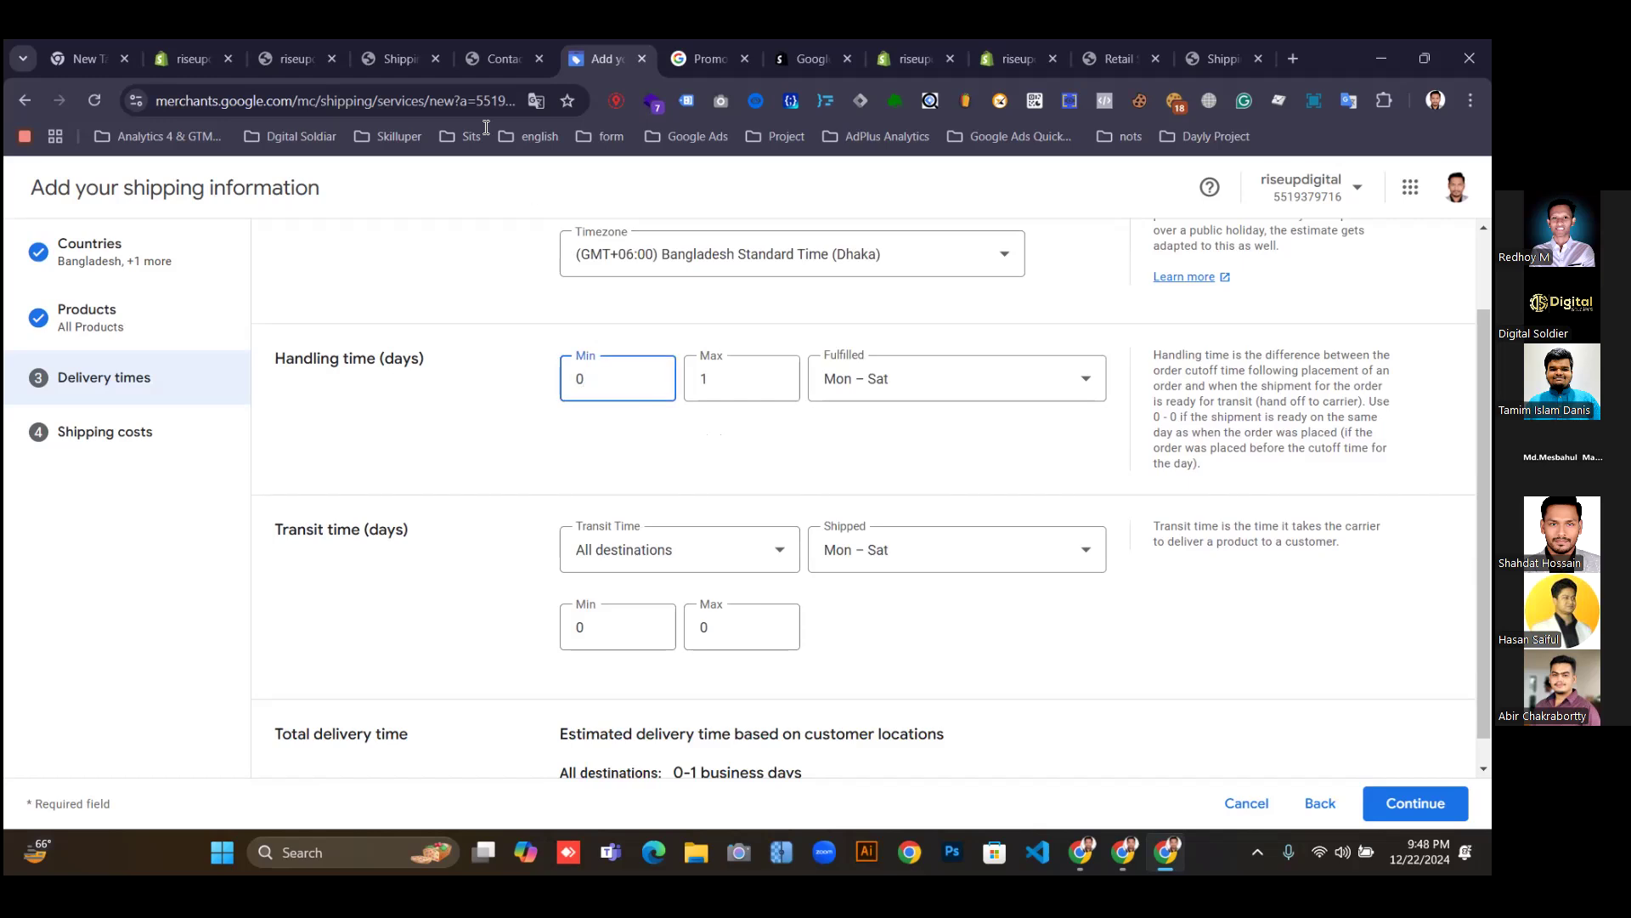
{"action": "left_click", "coordinate": [494, 54]}
Check the storefront policy's 1-3 business day processing time, then return to Merchant Center's handling time.
{"action": "left_click", "coordinate": [378, 56]}
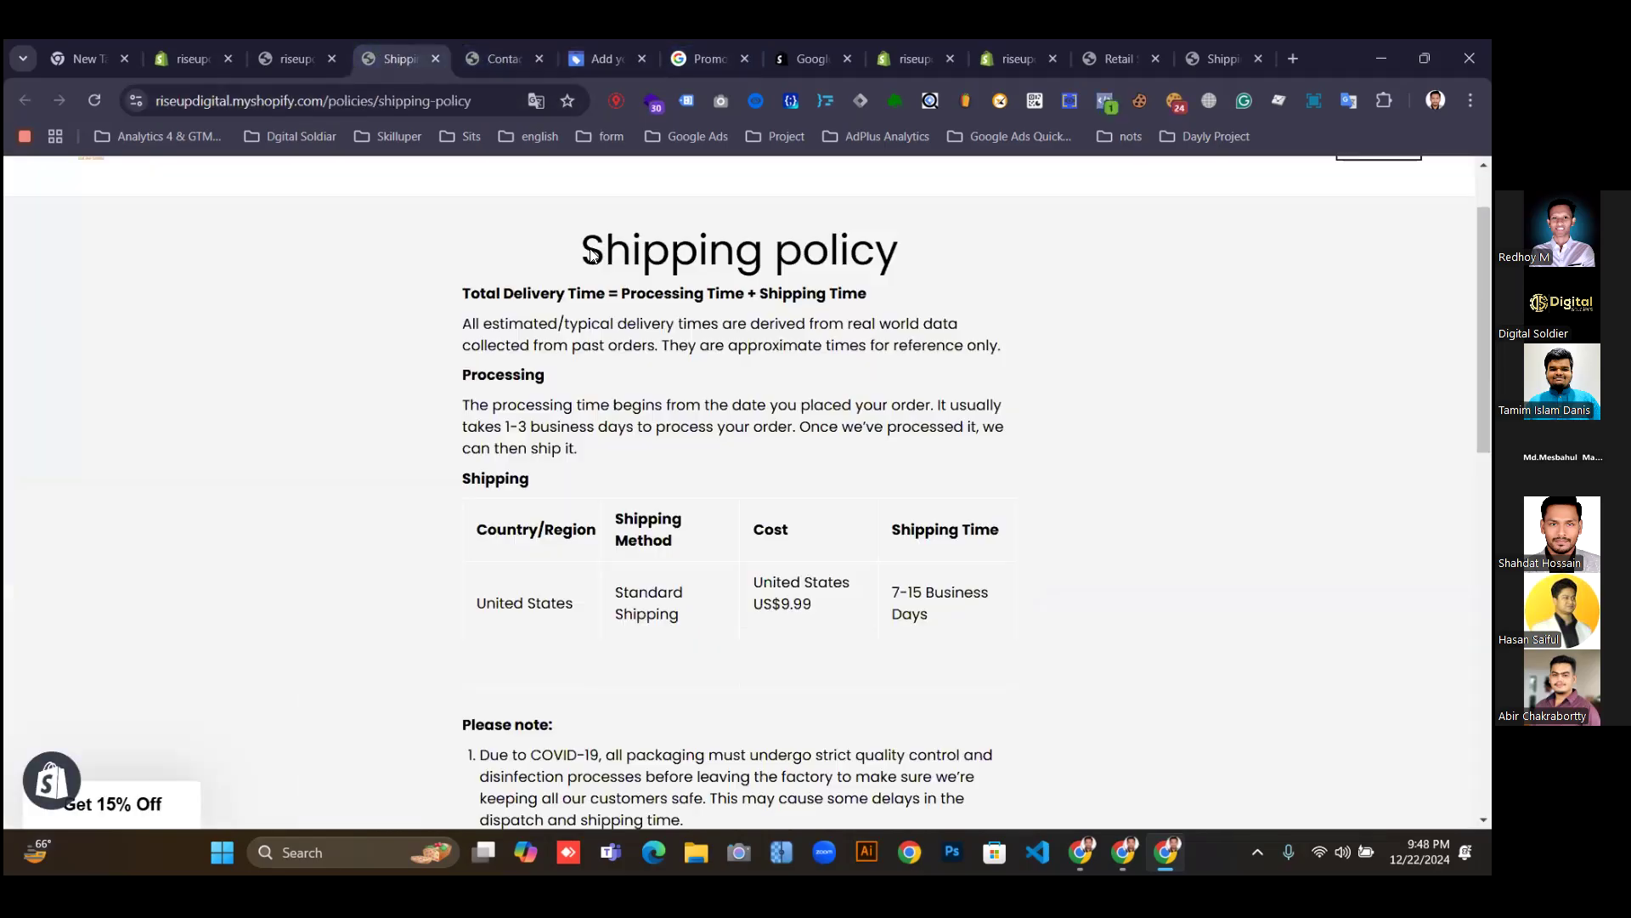
{"action": "scroll", "coordinate": [774, 629], "scroll_direction": "down", "scroll_amount": 4}
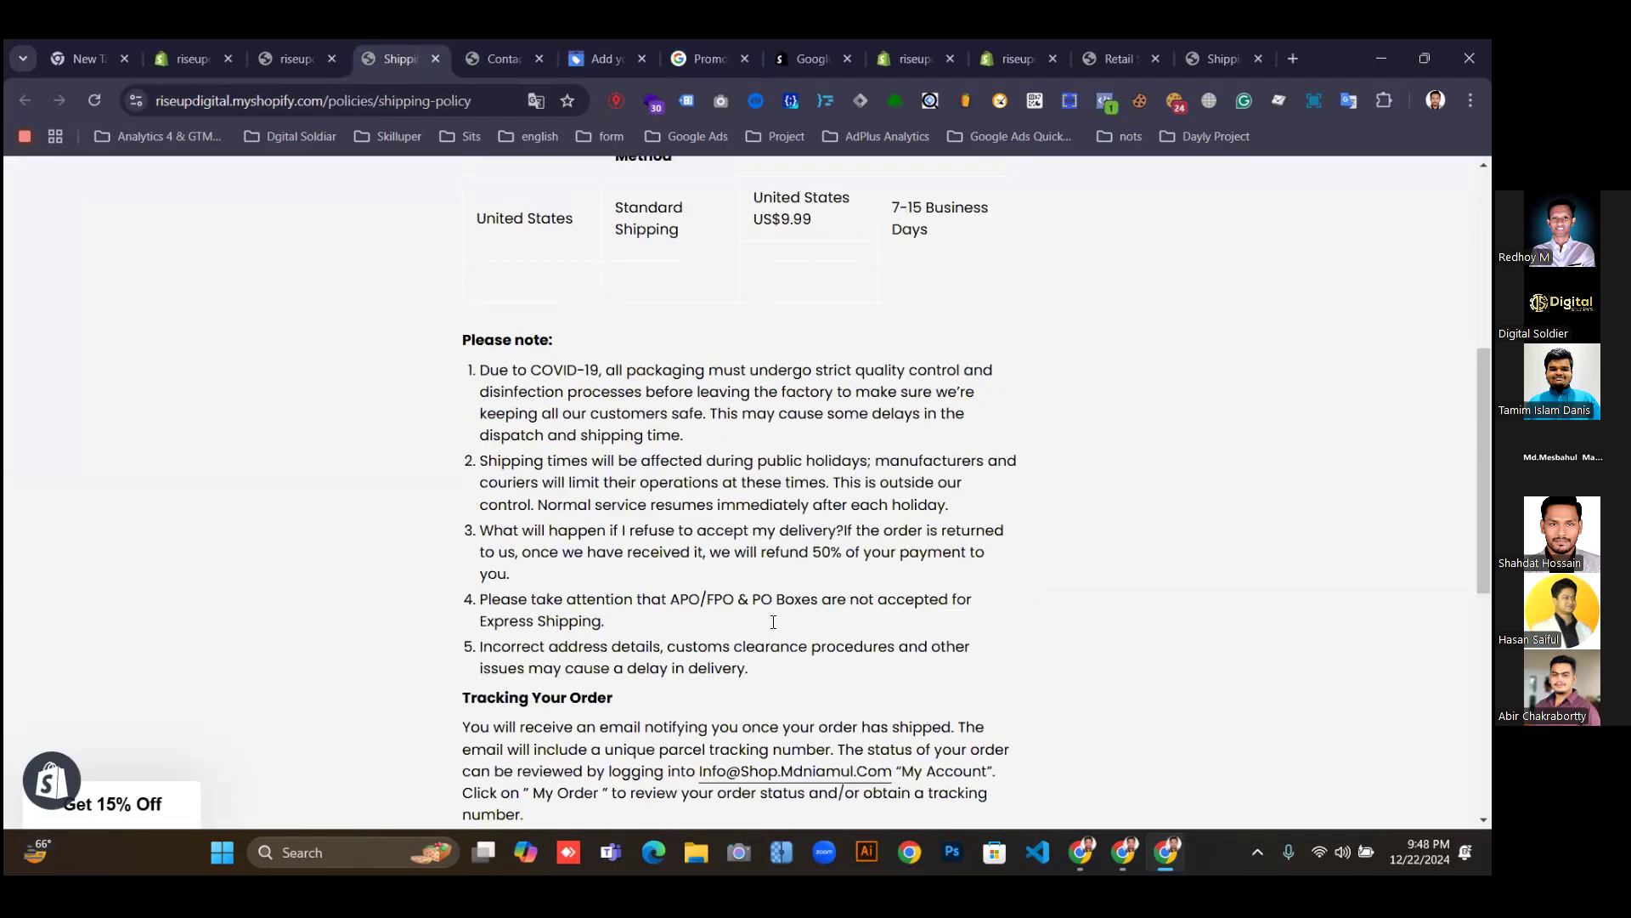
{"action": "scroll", "coordinate": [807, 548], "scroll_direction": "up", "scroll_amount": 4}
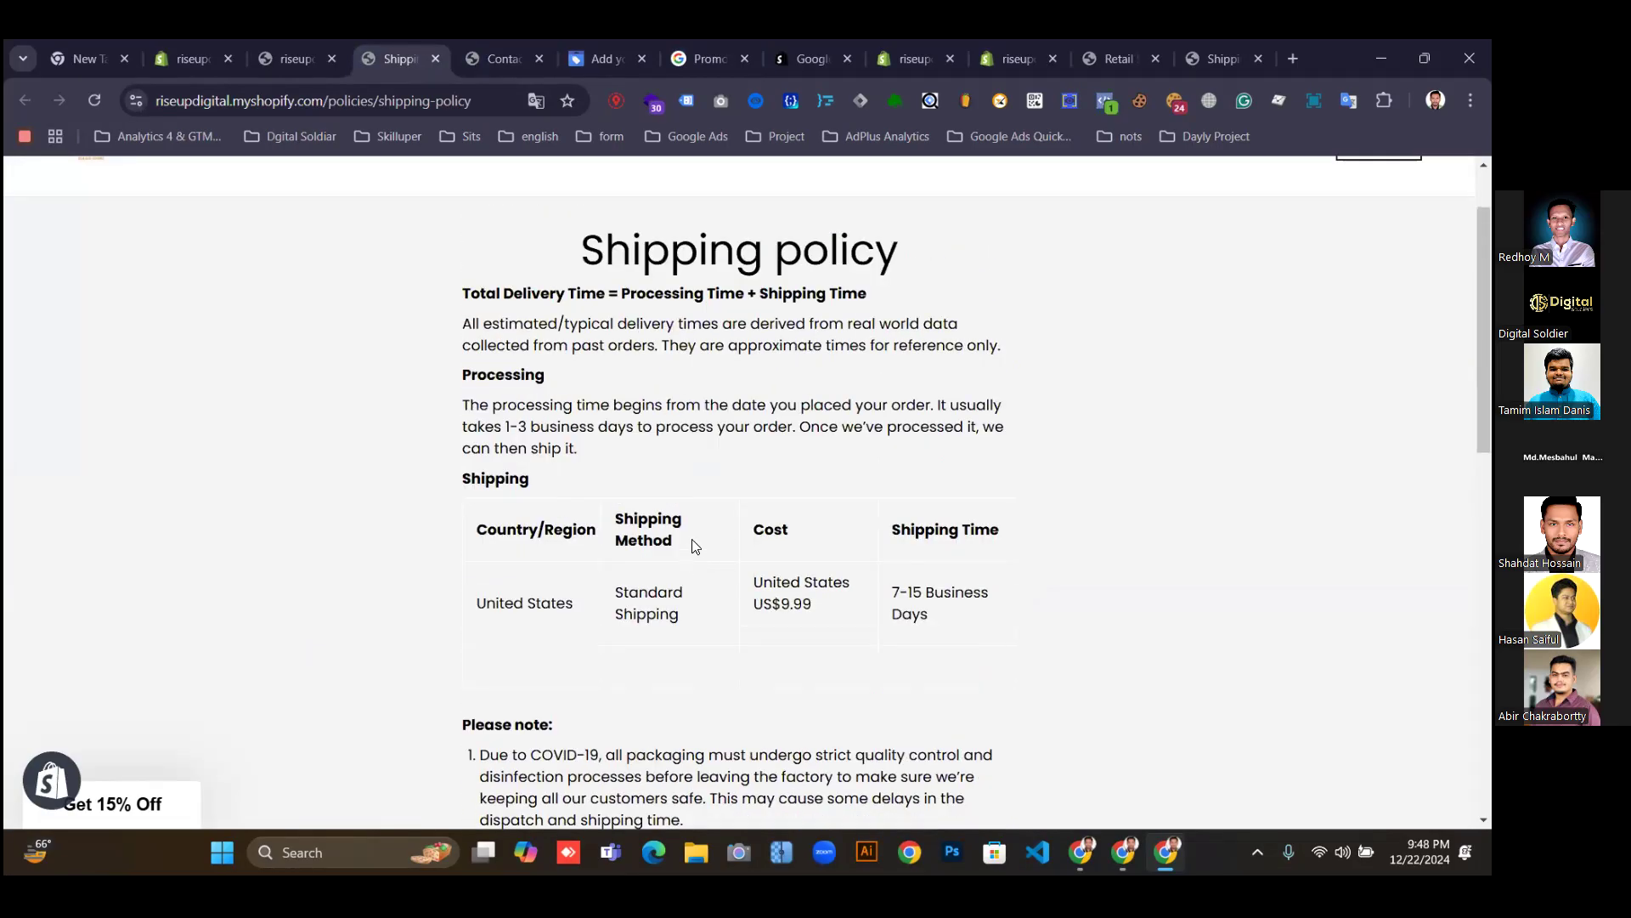
{"action": "scroll", "coordinate": [694, 540], "scroll_direction": "up", "scroll_amount": 1}
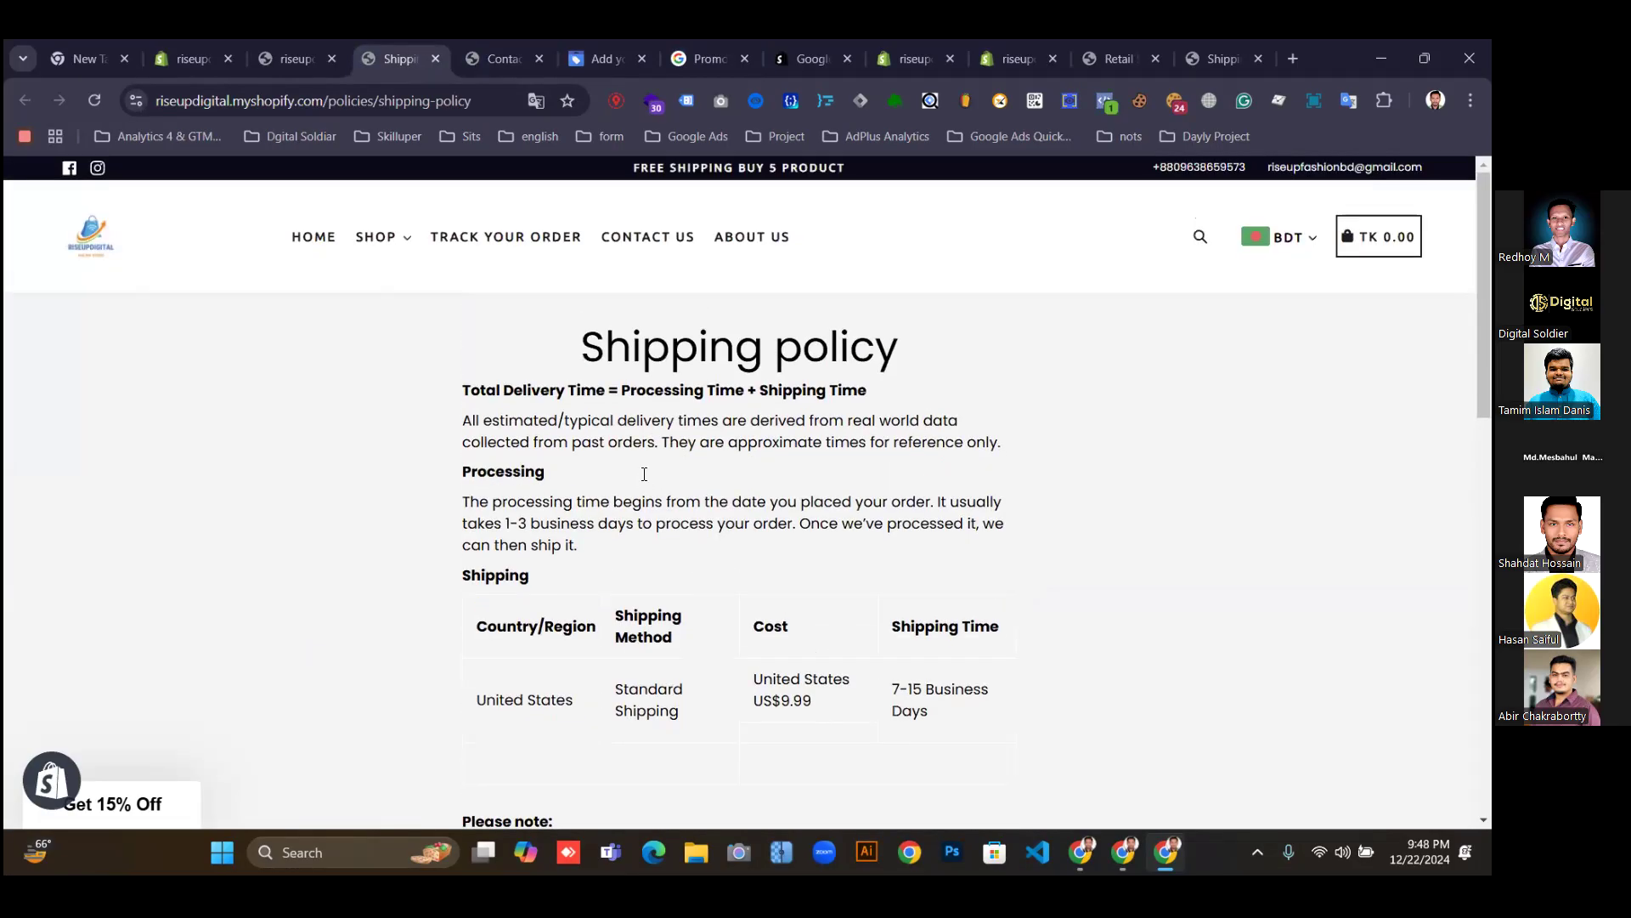
{"action": "left_click_drag", "start_coordinate": [505, 522], "coordinate": [531, 522]}
{"action": "left_click", "coordinate": [558, 54]}
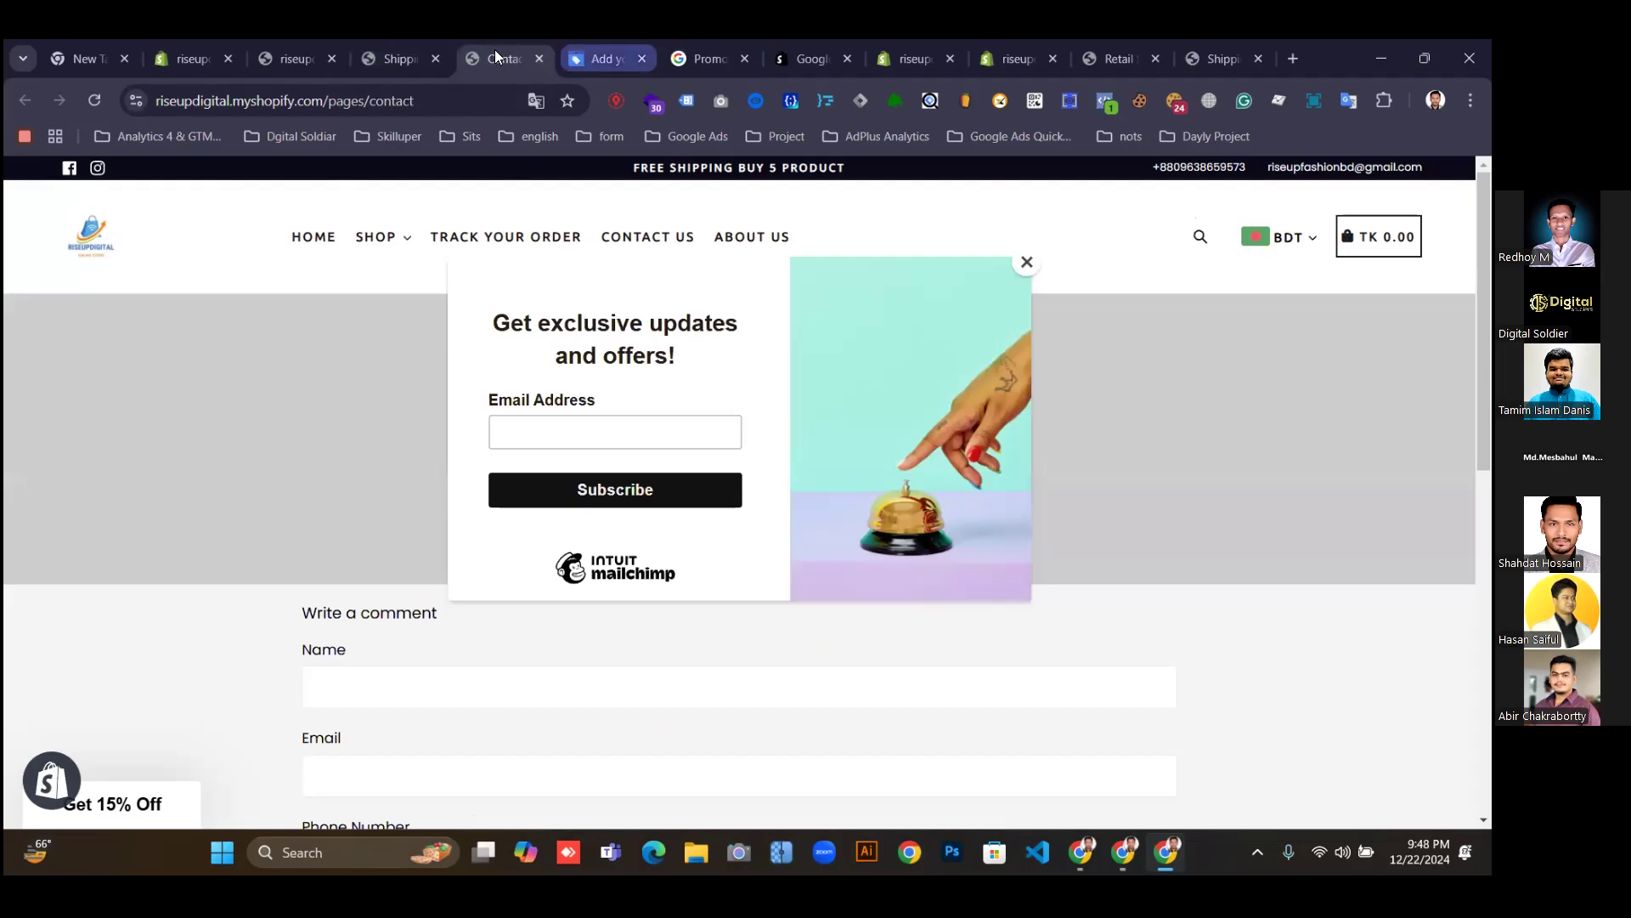
{"action": "left_click_drag", "start_coordinate": [587, 55], "coordinate": [495, 51]}
{"action": "left_click", "coordinate": [607, 383]}
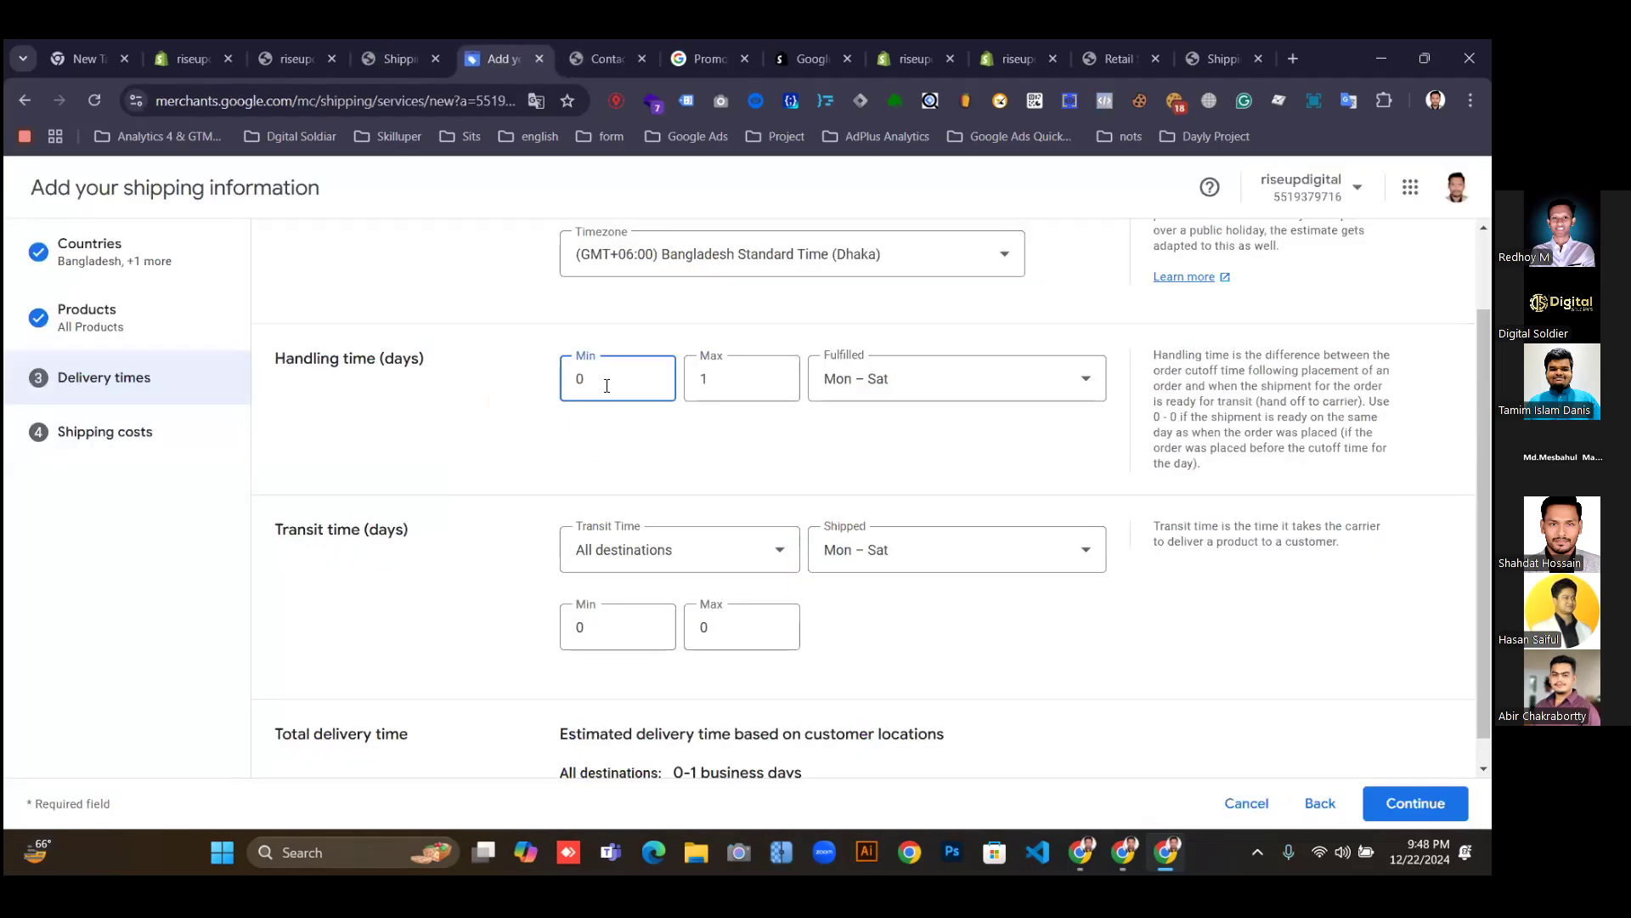
Set the handling time to a minimum of 1 and maximum of 3 days.
{"action": "key", "text": "BackSpace"}
{"action": "type", "text": "1"}
{"action": "left_click", "coordinate": [742, 393]}
{"action": "key", "text": "BackSpace"}
{"action": "type", "text": "3"}
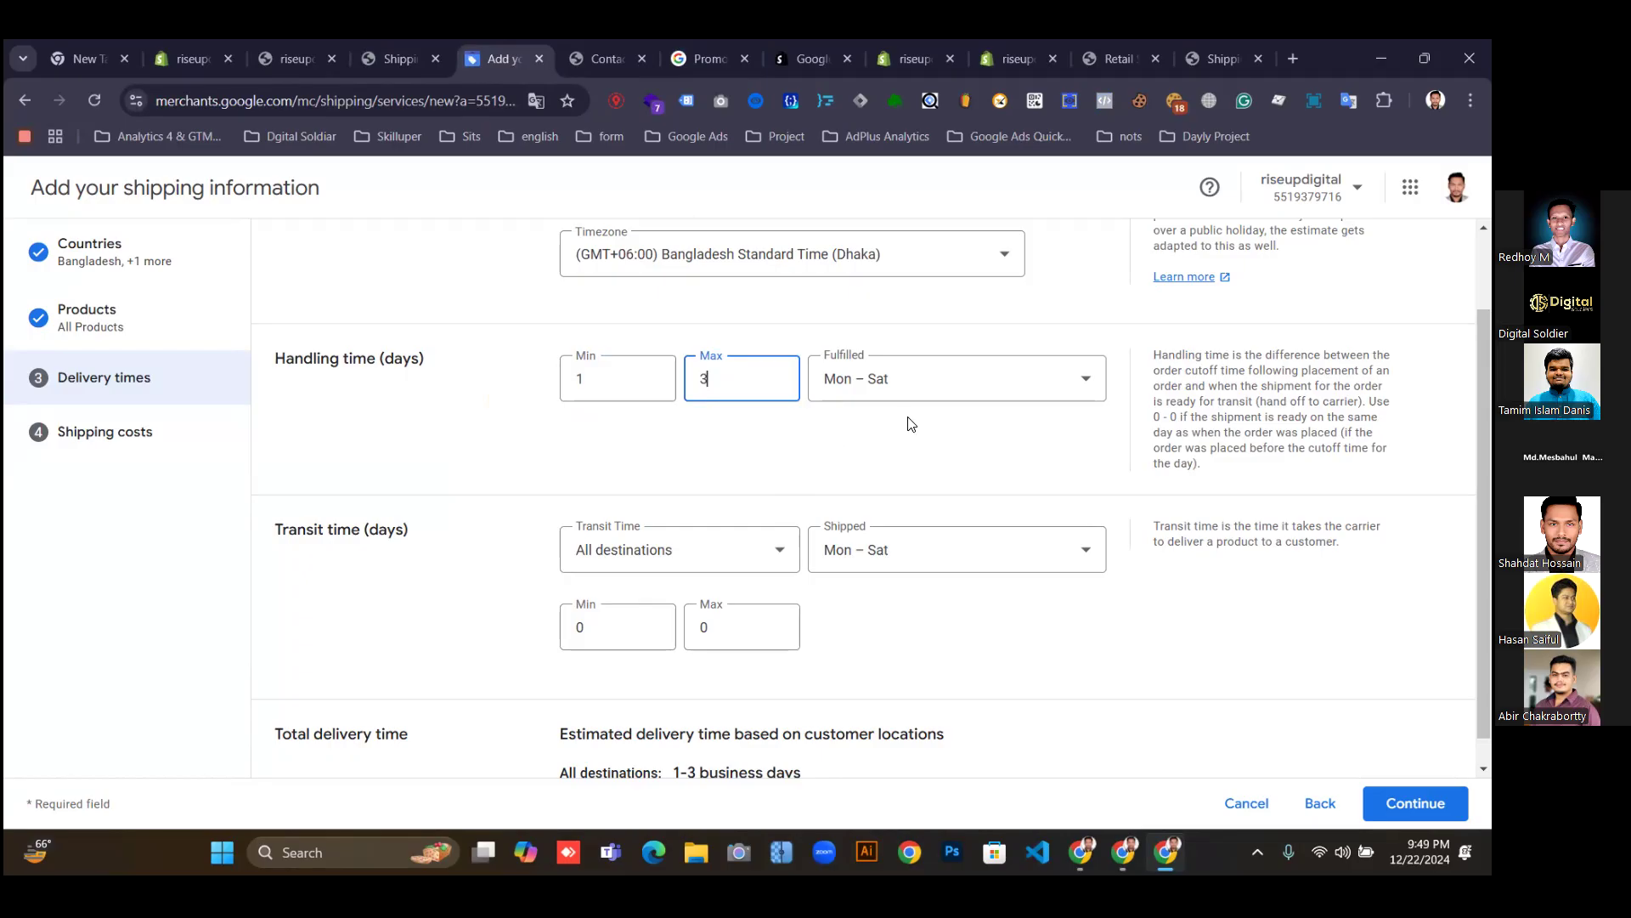
Limit fulfillment to custom working days of Friday and Saturday only.
{"action": "left_click", "coordinate": [971, 383]}
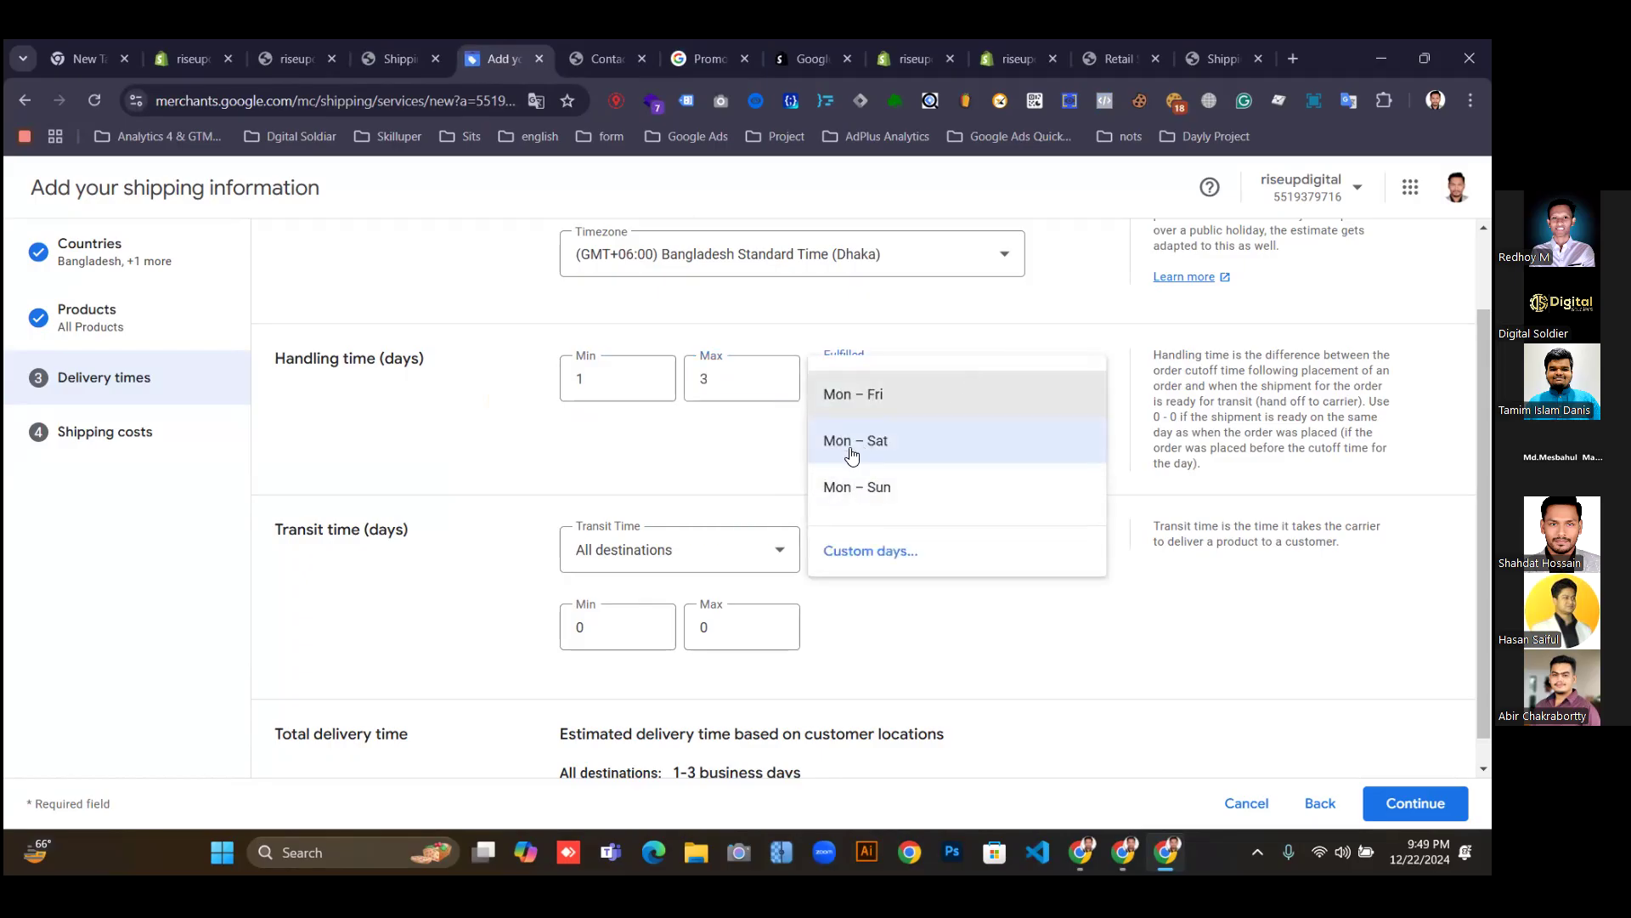
{"action": "left_click", "coordinate": [881, 393]}
{"action": "left_click", "coordinate": [914, 384]}
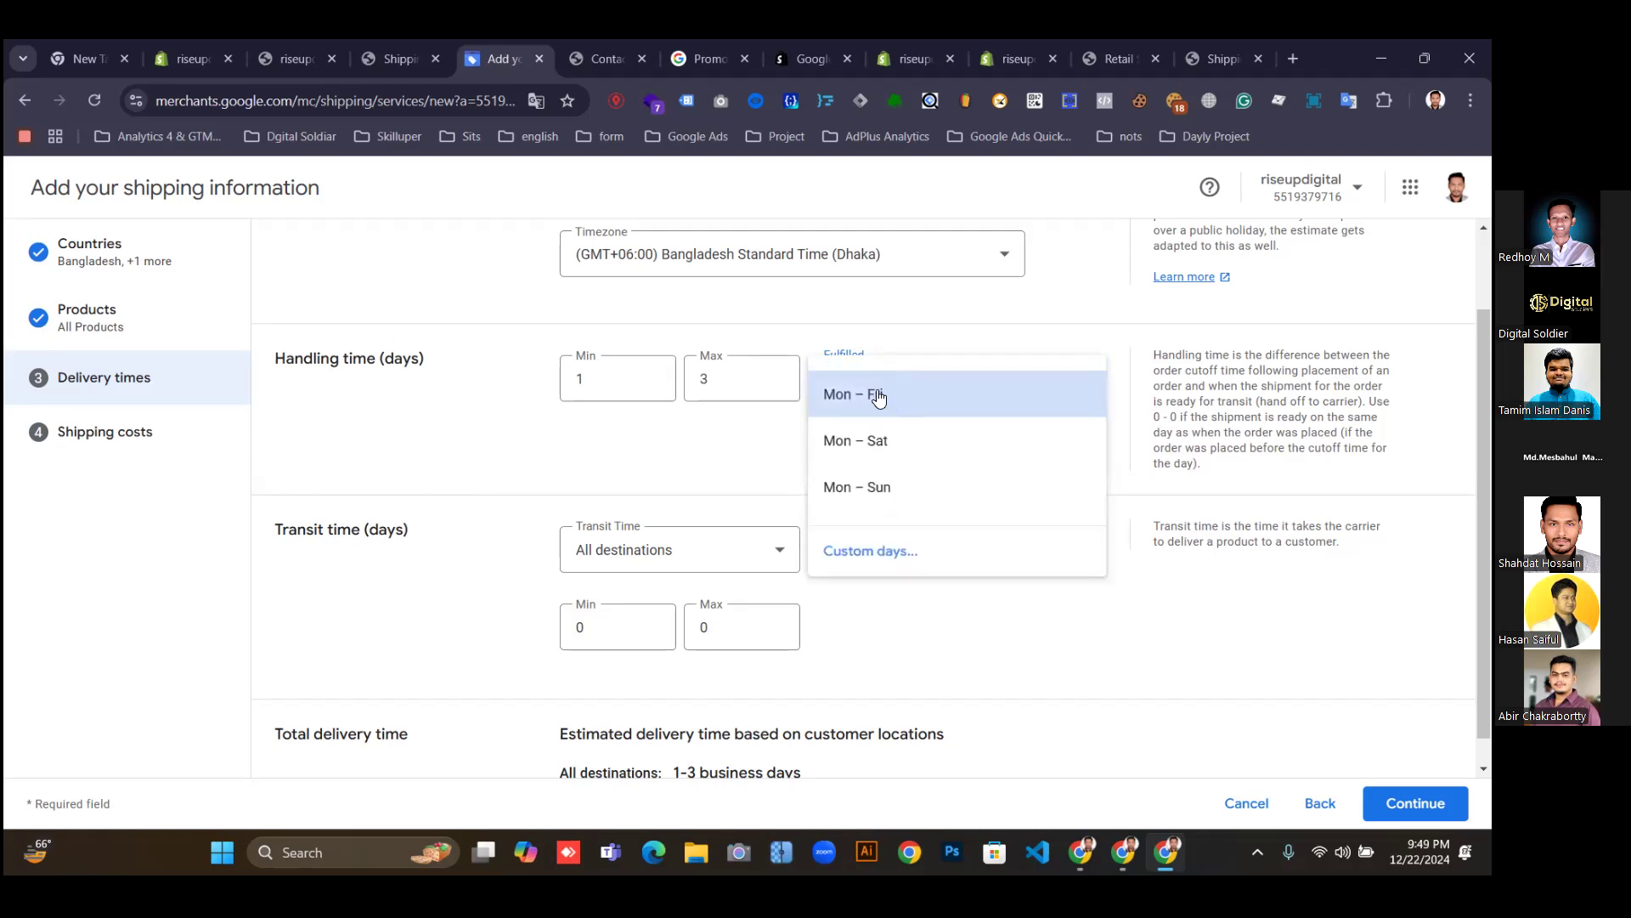
{"action": "left_click", "coordinate": [863, 553]}
{"action": "left_click", "coordinate": [682, 400]}
{"action": "left_click", "coordinate": [682, 430]}
{"action": "left_click", "coordinate": [682, 461]}
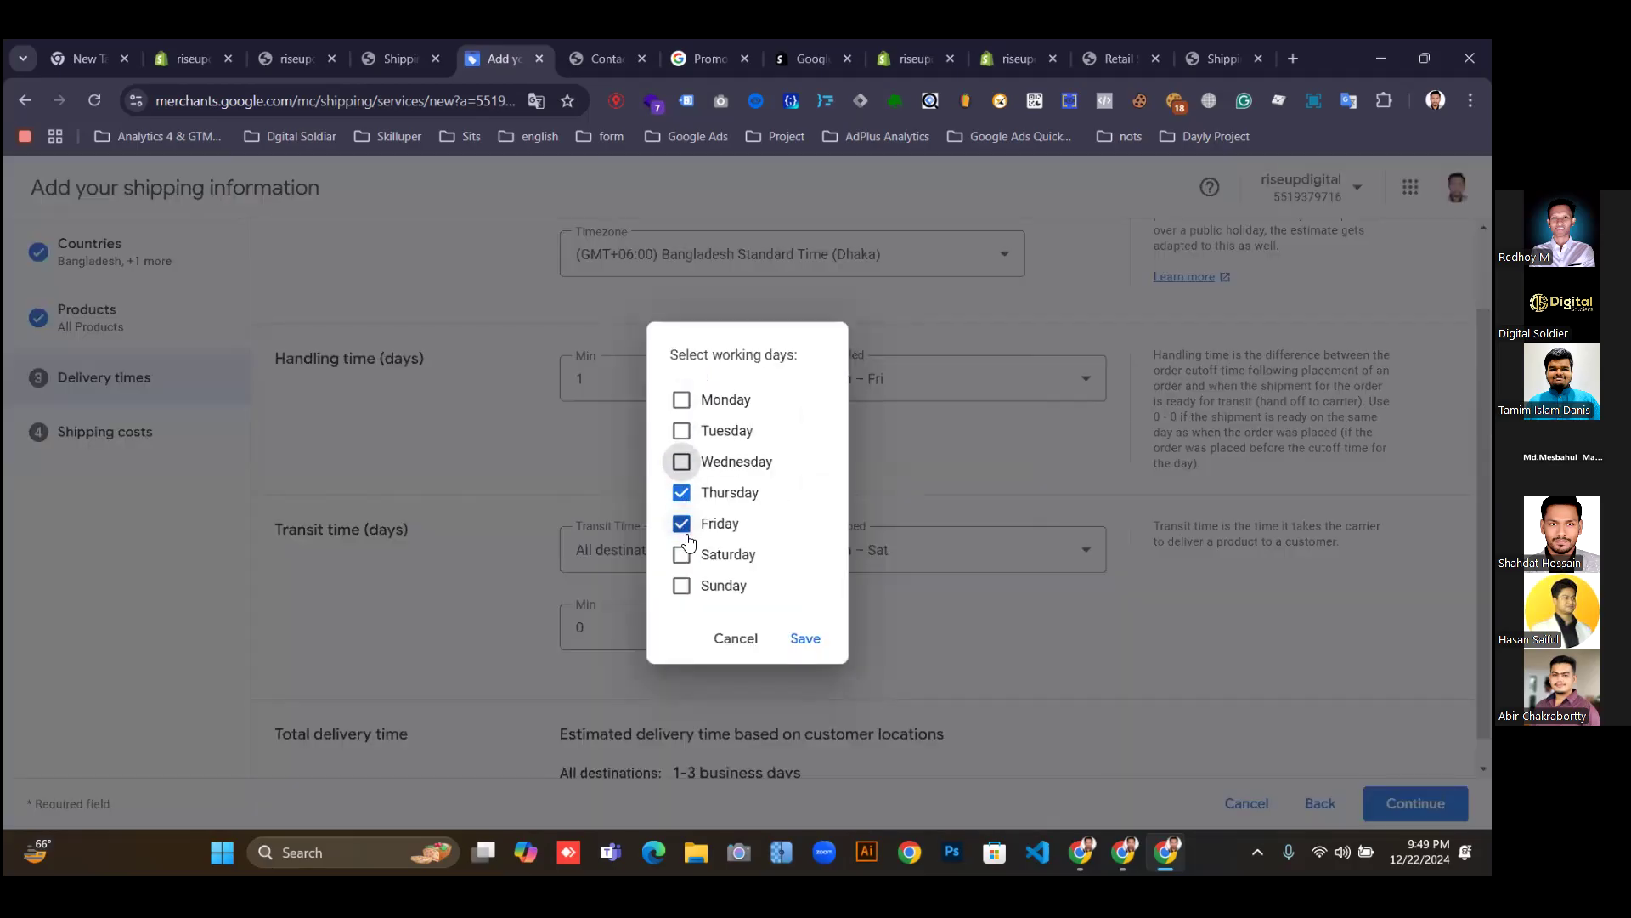
{"action": "left_click", "coordinate": [682, 492]}
{"action": "left_click", "coordinate": [682, 555]}
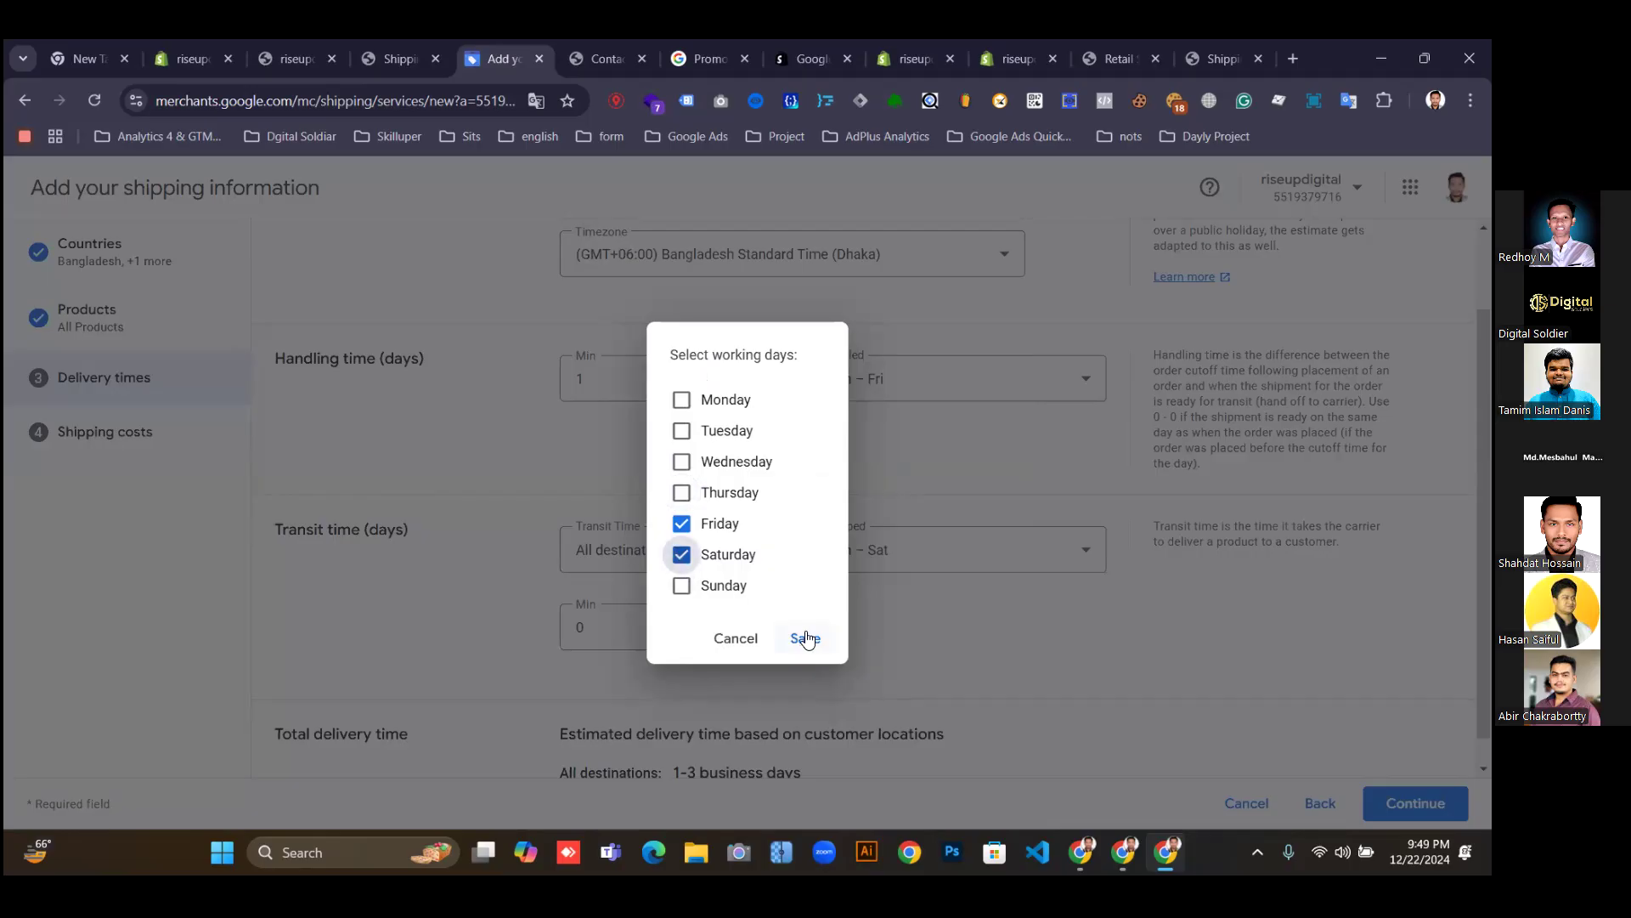
{"action": "left_click", "coordinate": [804, 639]}
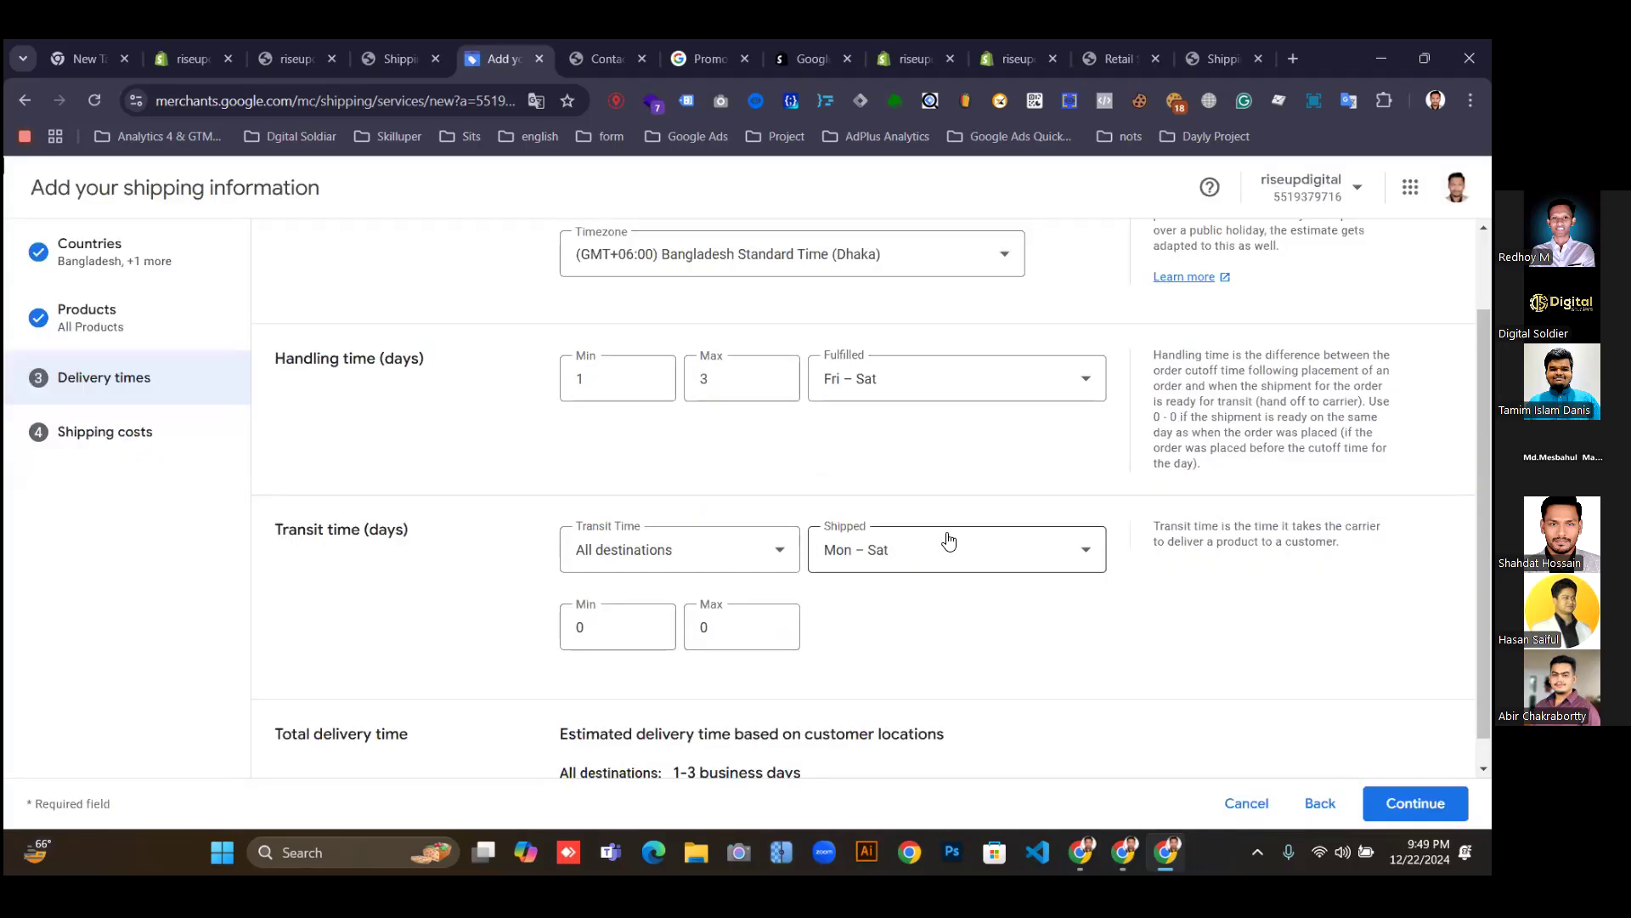
Keep the transit time applying to all destinations.
{"action": "scroll", "coordinate": [892, 568], "scroll_direction": "down", "scroll_amount": 1}
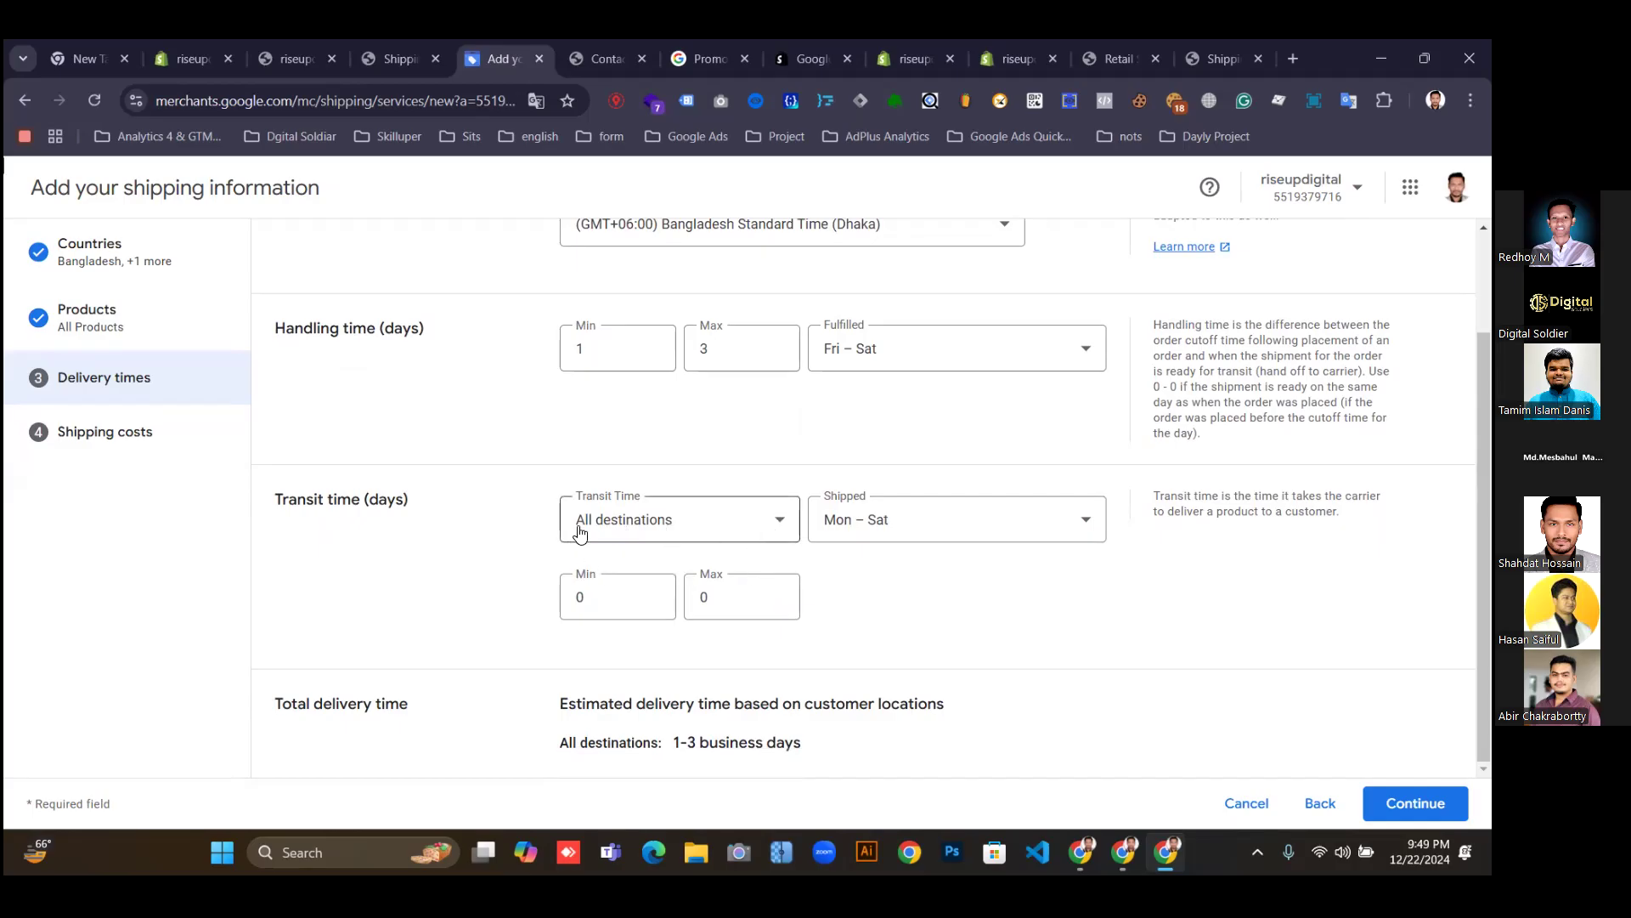
{"action": "left_click_drag", "start_coordinate": [257, 507], "coordinate": [405, 501]}
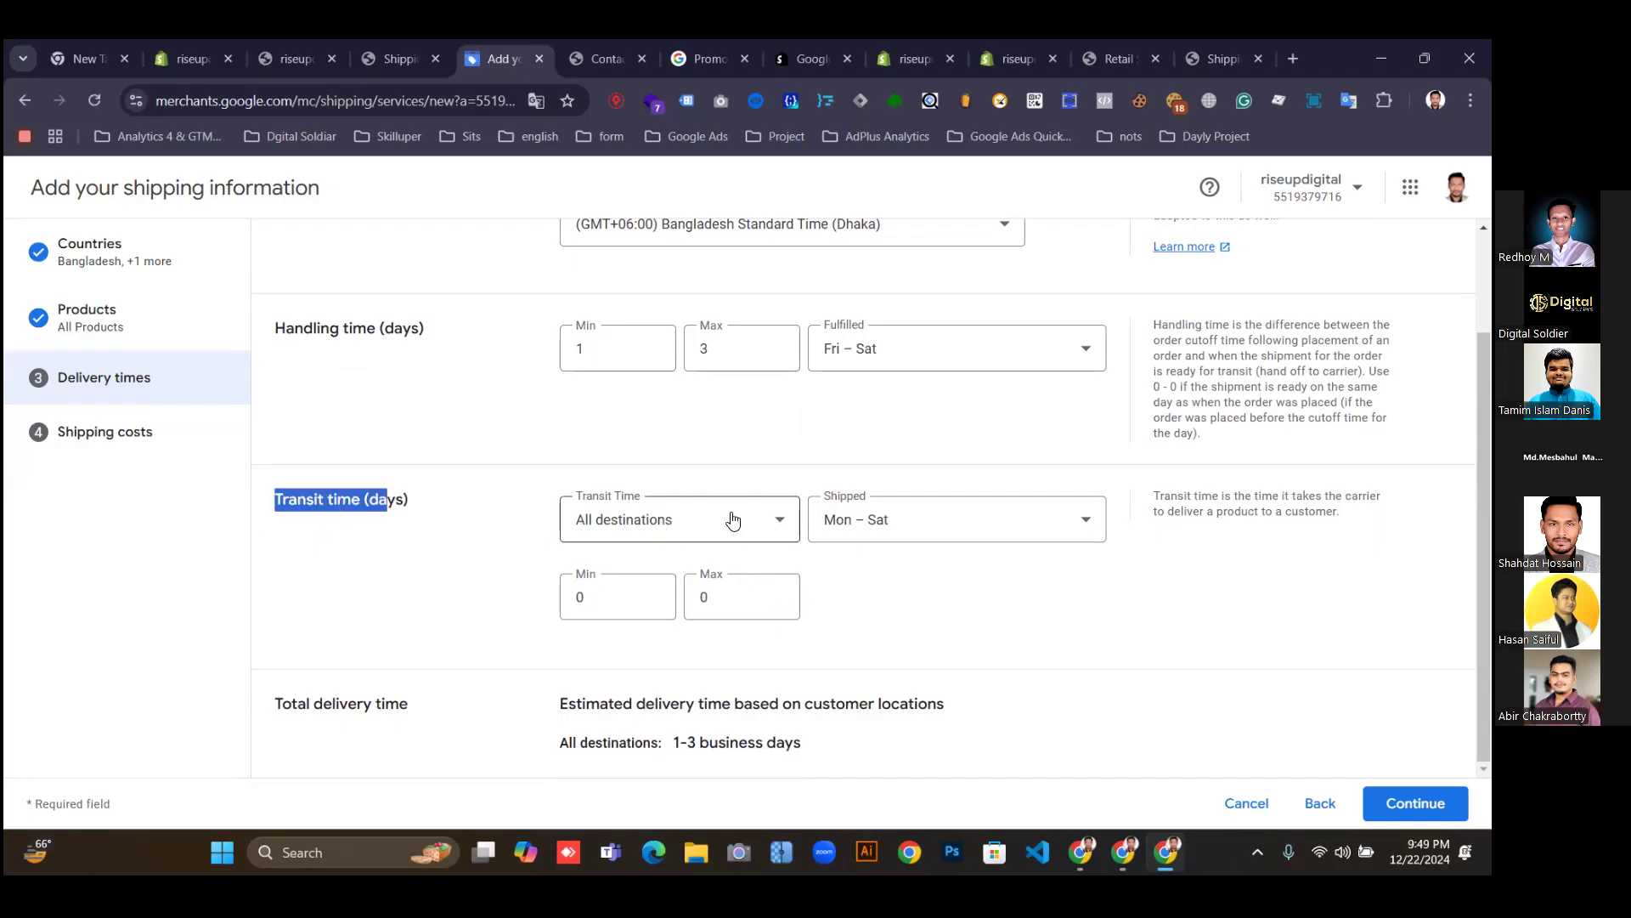
{"action": "left_click", "coordinate": [751, 524]}
{"action": "left_click", "coordinate": [756, 530]}
{"action": "key", "text": "Tab"}
Check the storefront policy's 7-15 day shipping time, then return to the Merchant Center form.
{"action": "left_click", "coordinate": [584, 44]}
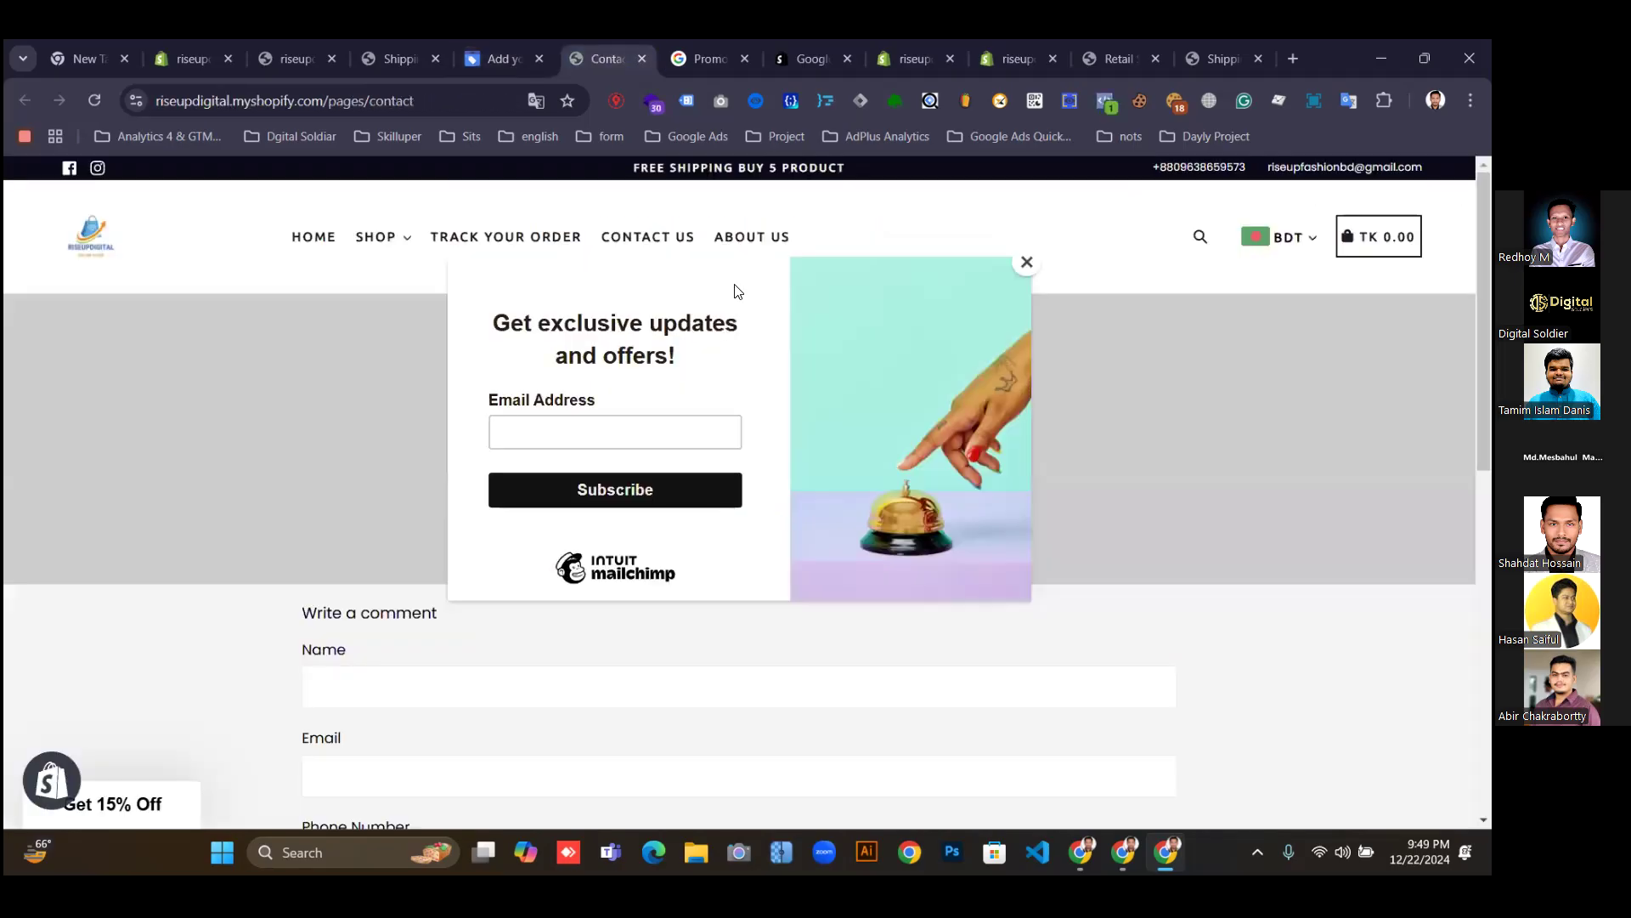
{"action": "left_click", "coordinate": [474, 56]}
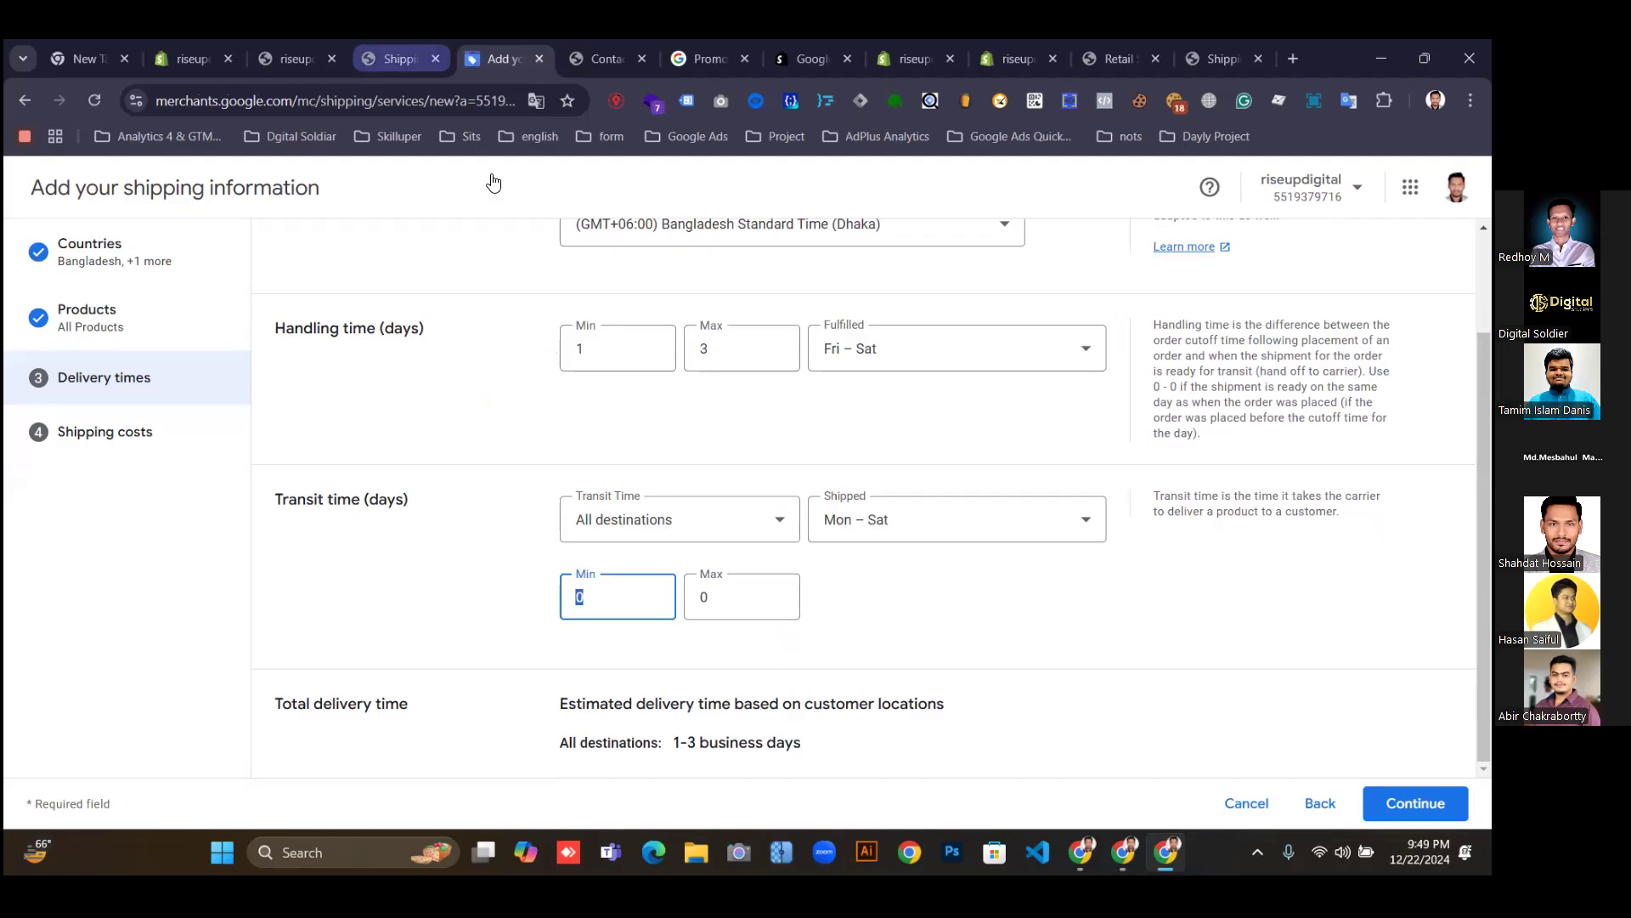
{"action": "key", "text": "ctrl+shift+Tab"}
{"action": "scroll", "coordinate": [718, 513], "scroll_direction": "down", "scroll_amount": 1}
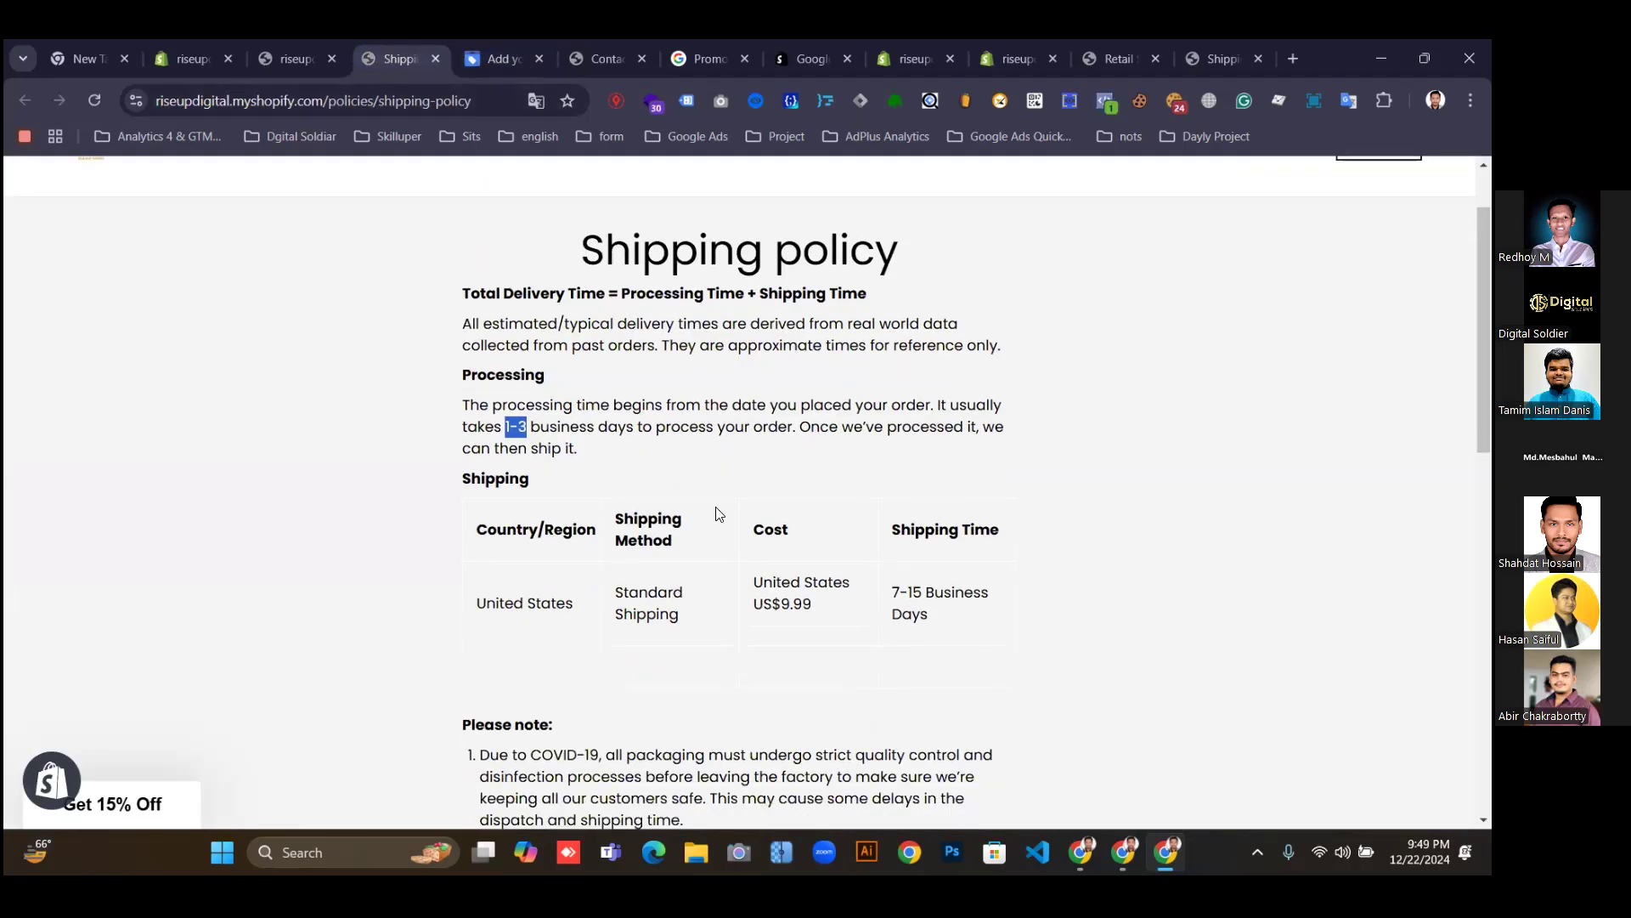
{"action": "left_click_drag", "start_coordinate": [889, 595], "coordinate": [923, 593]}
{"action": "left_click", "coordinate": [484, 46]}
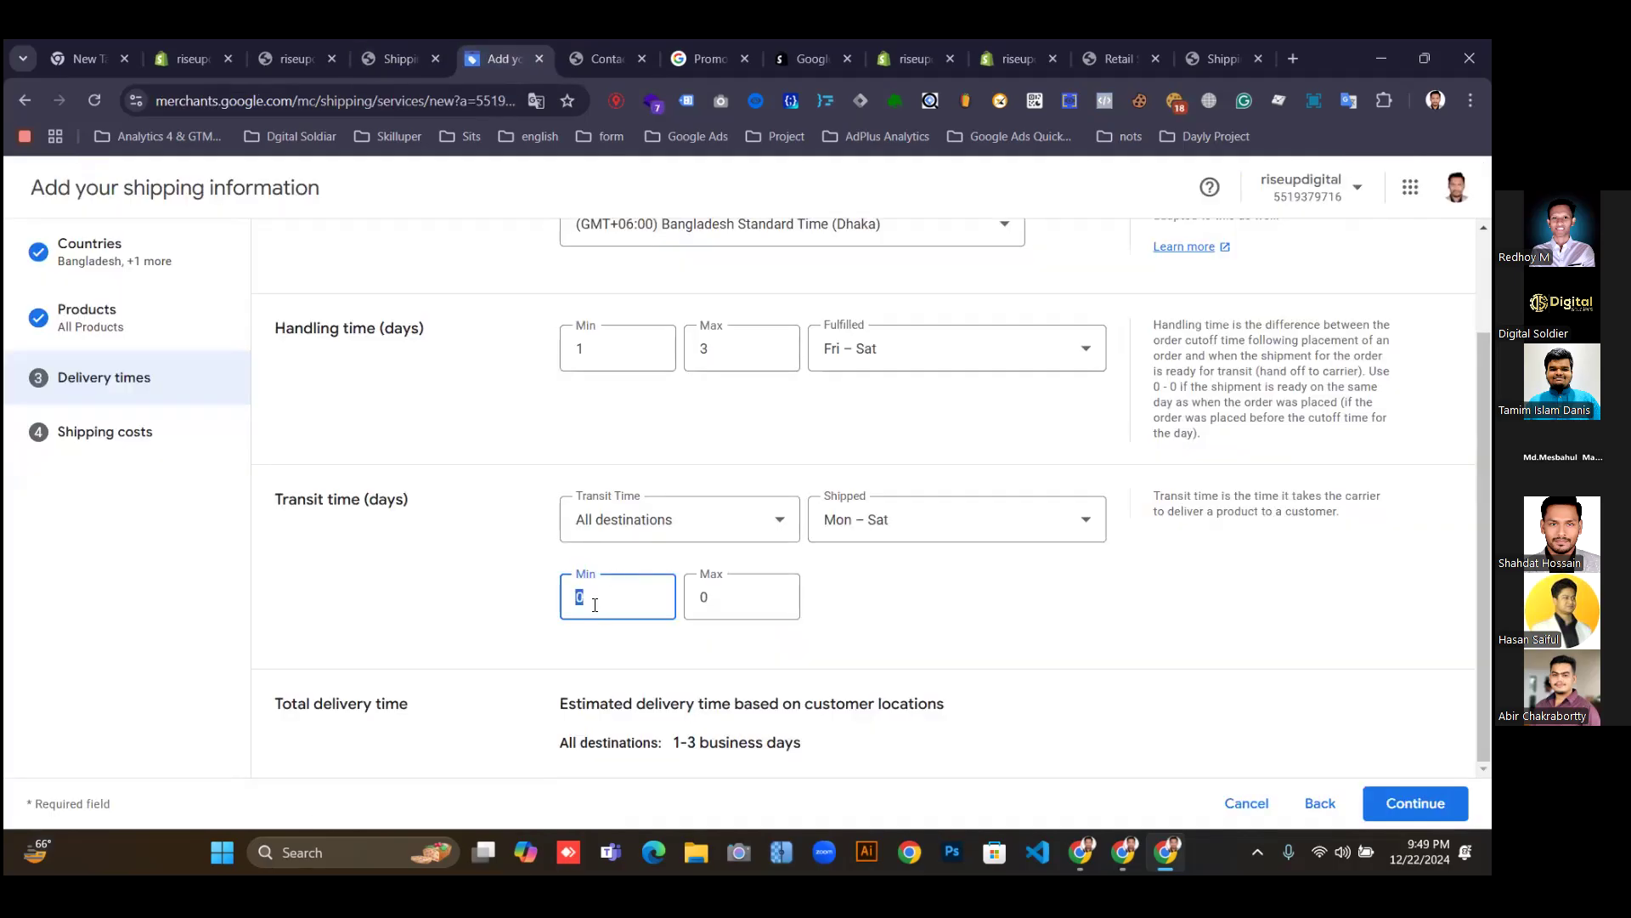
Enter transit days, settling on a minimum of 4 and a maximum of 12.
{"action": "type", "text": "7"}
{"action": "double_click", "coordinate": [710, 601]}
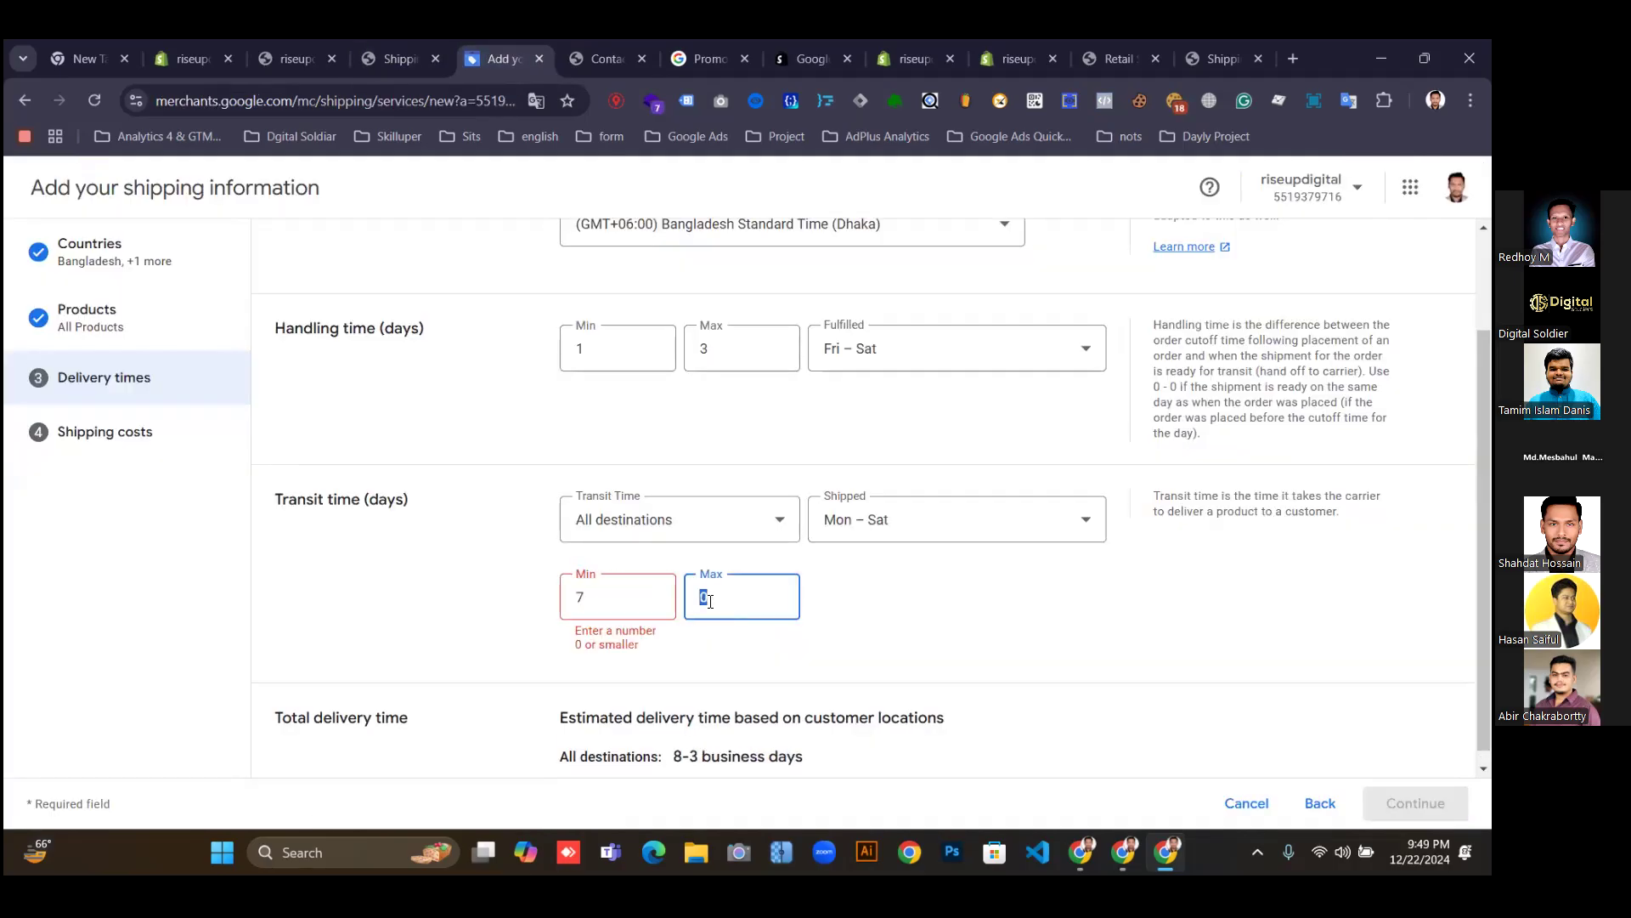
{"action": "type", "text": "15"}
{"action": "left_click", "coordinate": [600, 605]}
{"action": "key", "text": "BackSpace"}
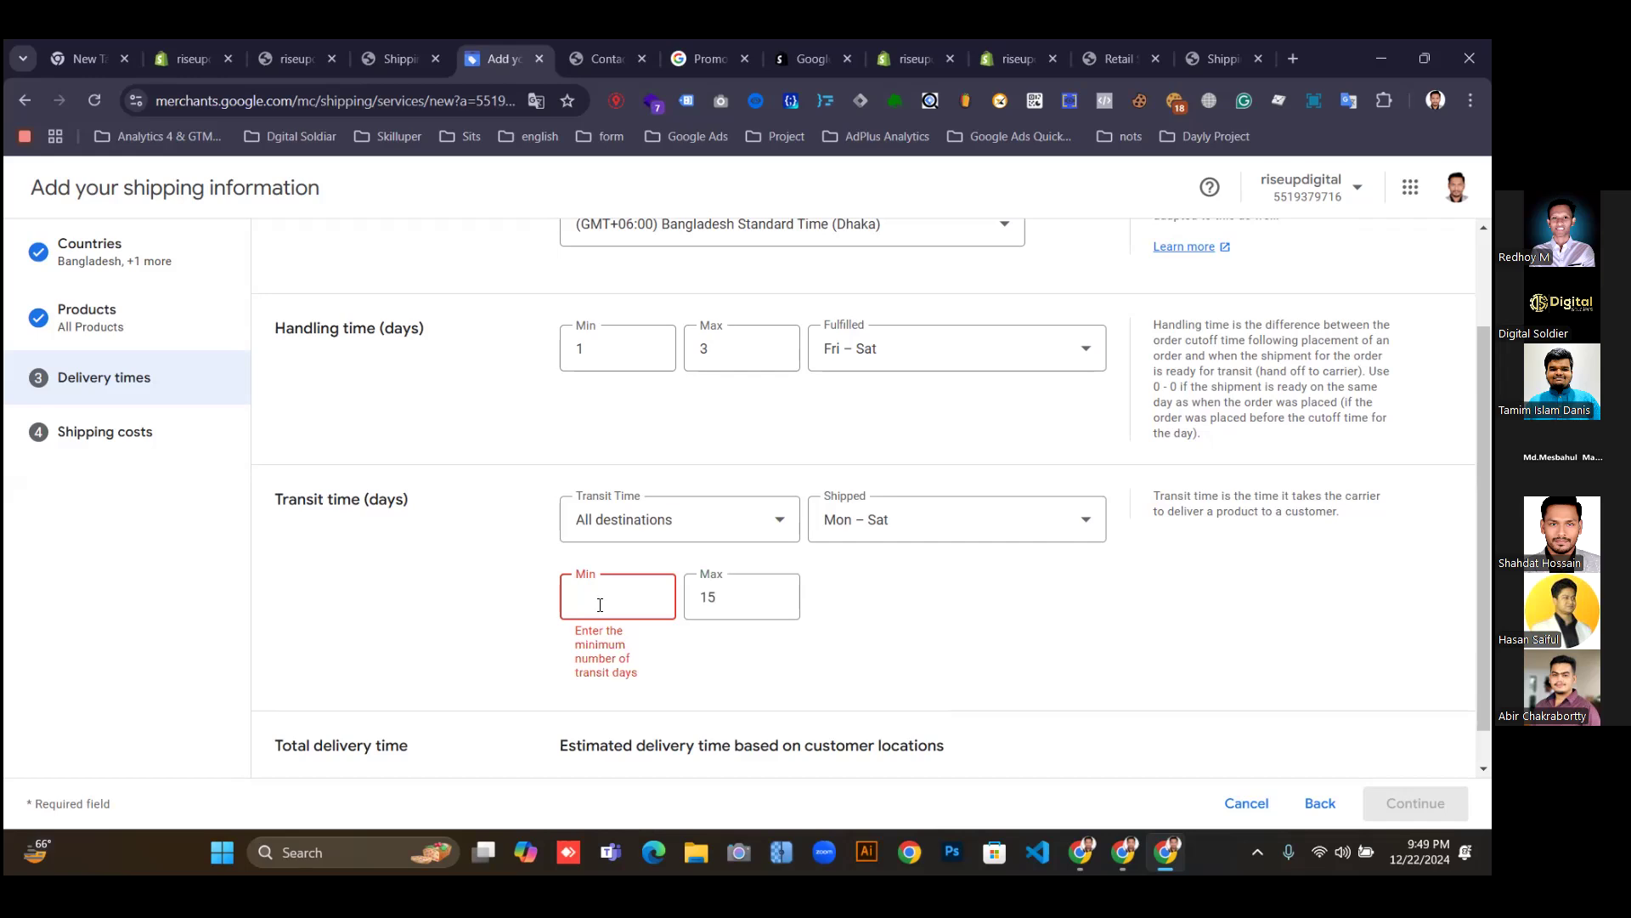
{"action": "type", "text": "4"}
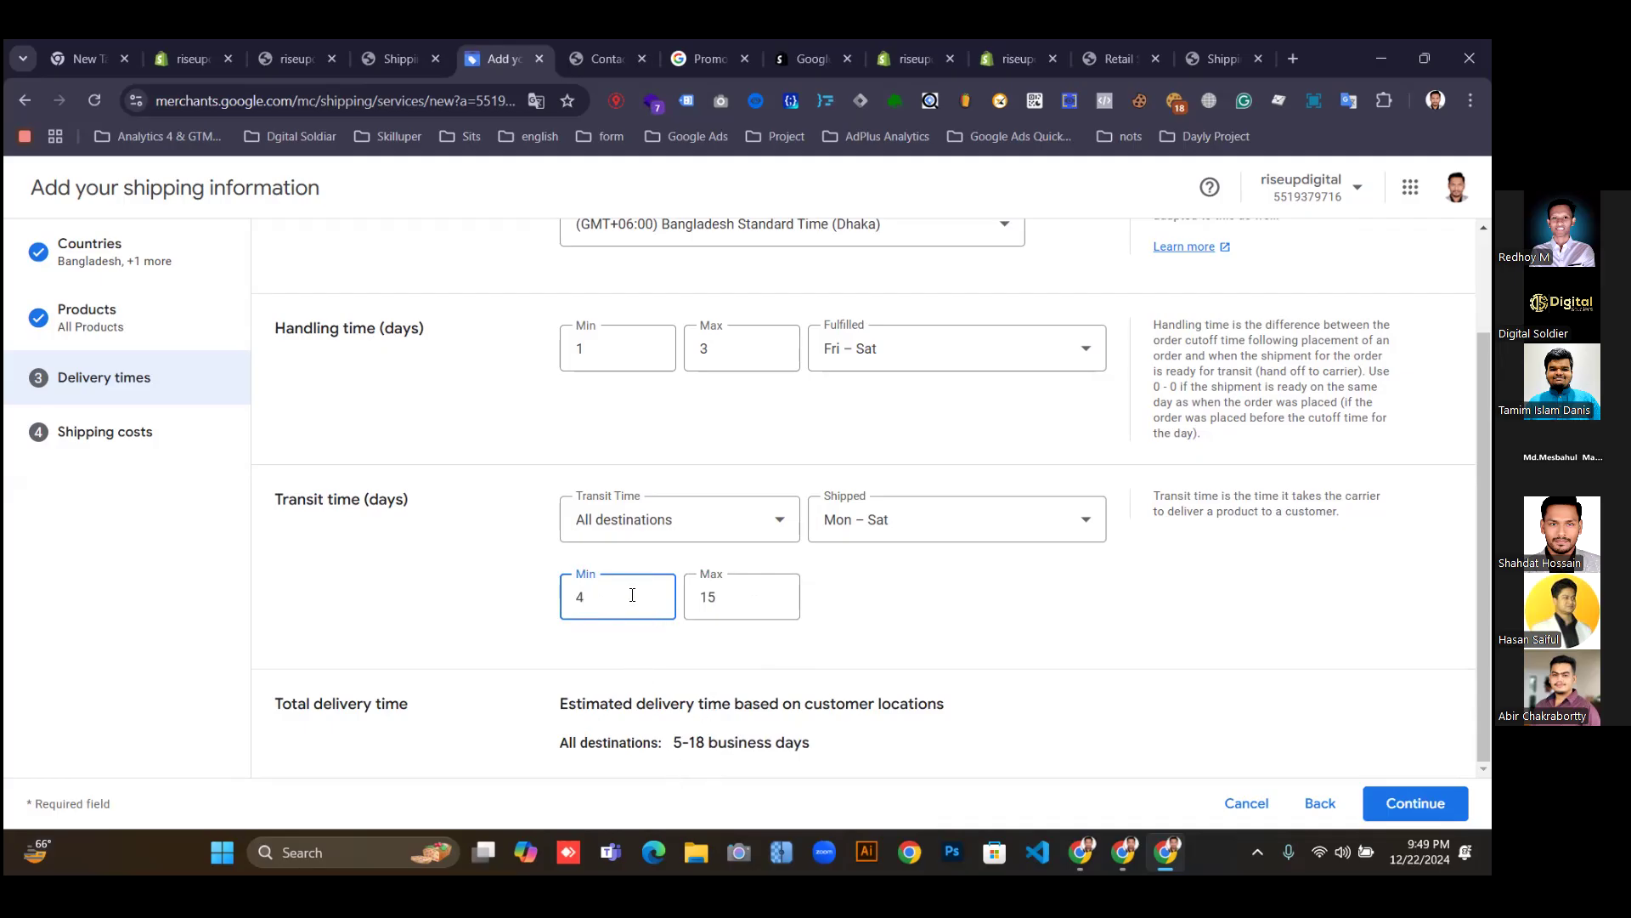
{"action": "left_click", "coordinate": [742, 599]}
{"action": "key", "text": "BackSpace"}
{"action": "type", "text": "12"}
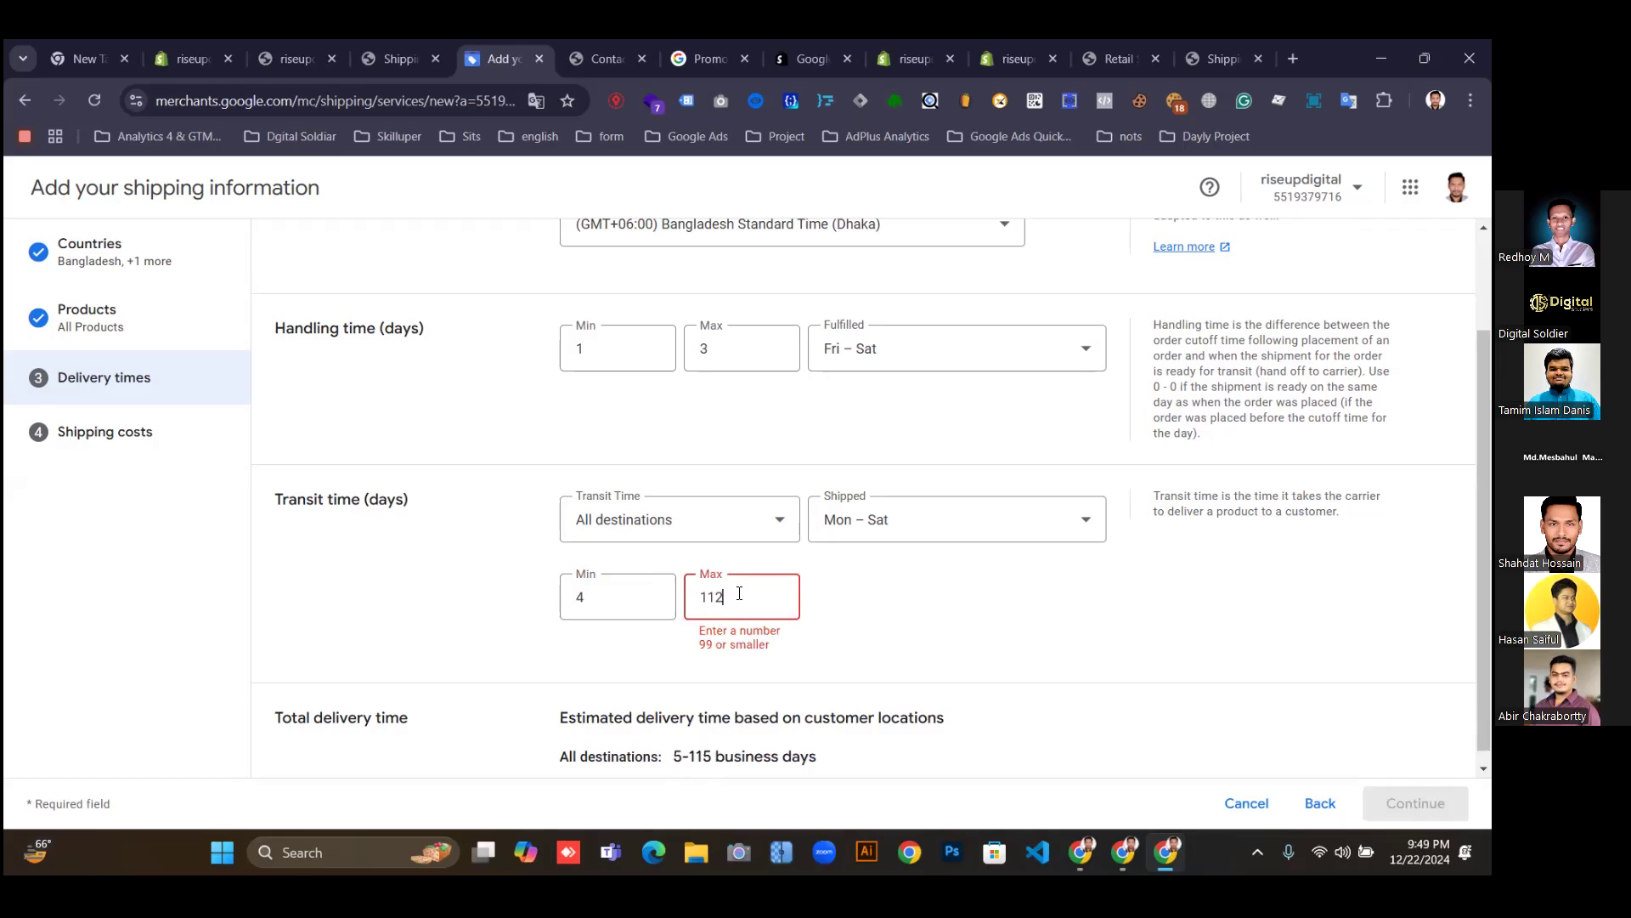
{"action": "key", "text": "BackSpace"}
{"action": "key", "text": "BackSpace"}
{"action": "key", "text": "BackSpace"}
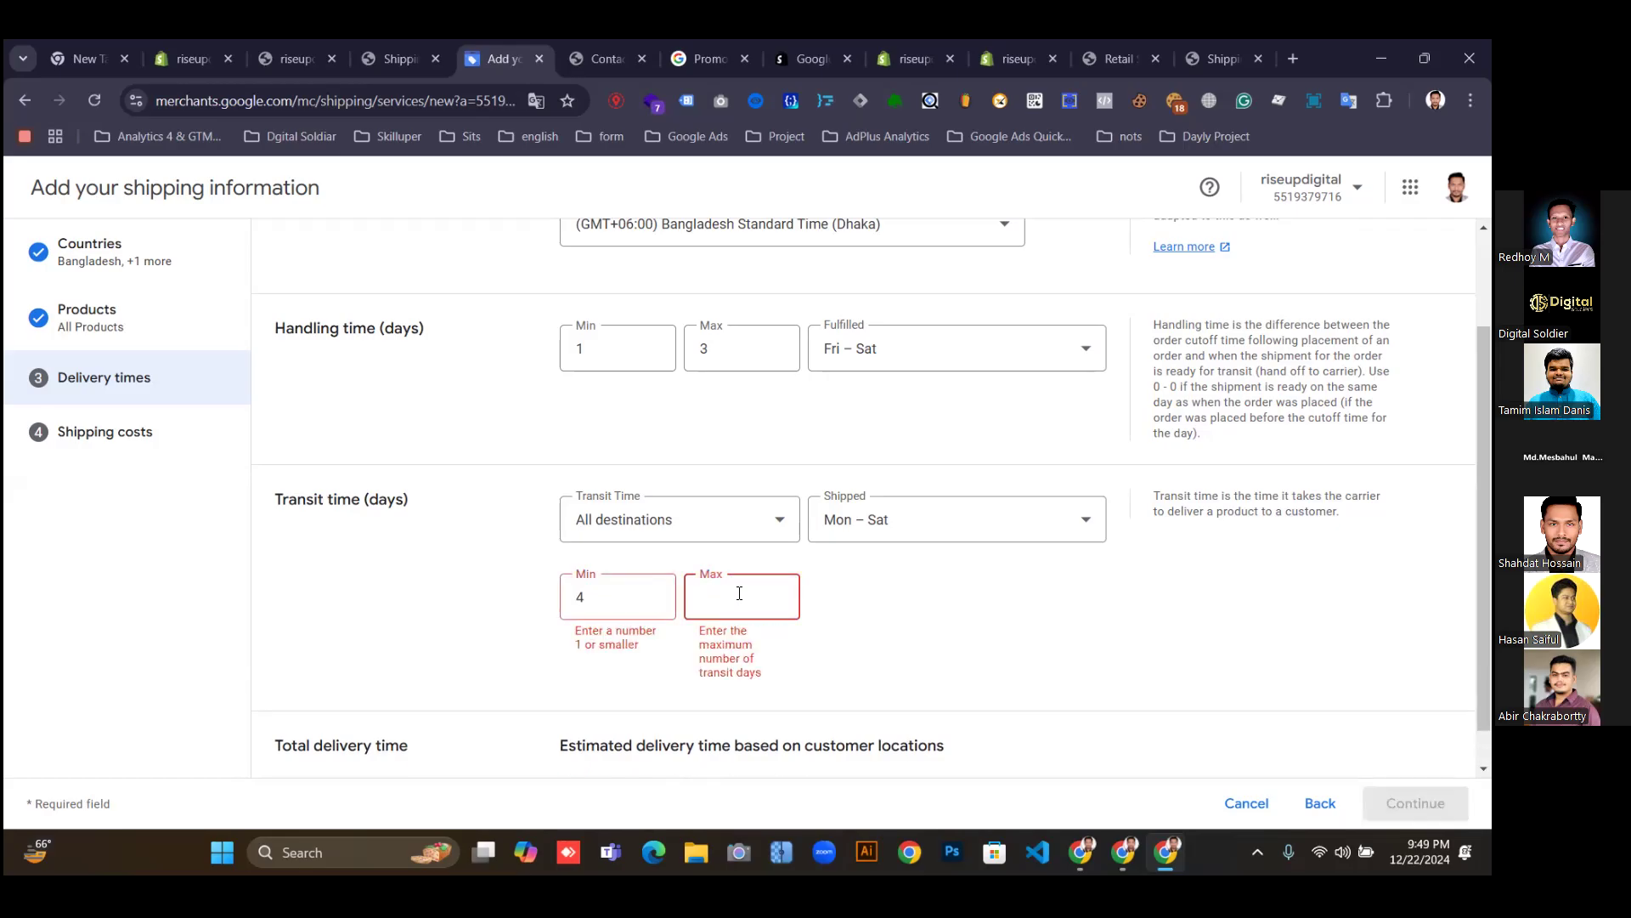
{"action": "type", "text": "12"}
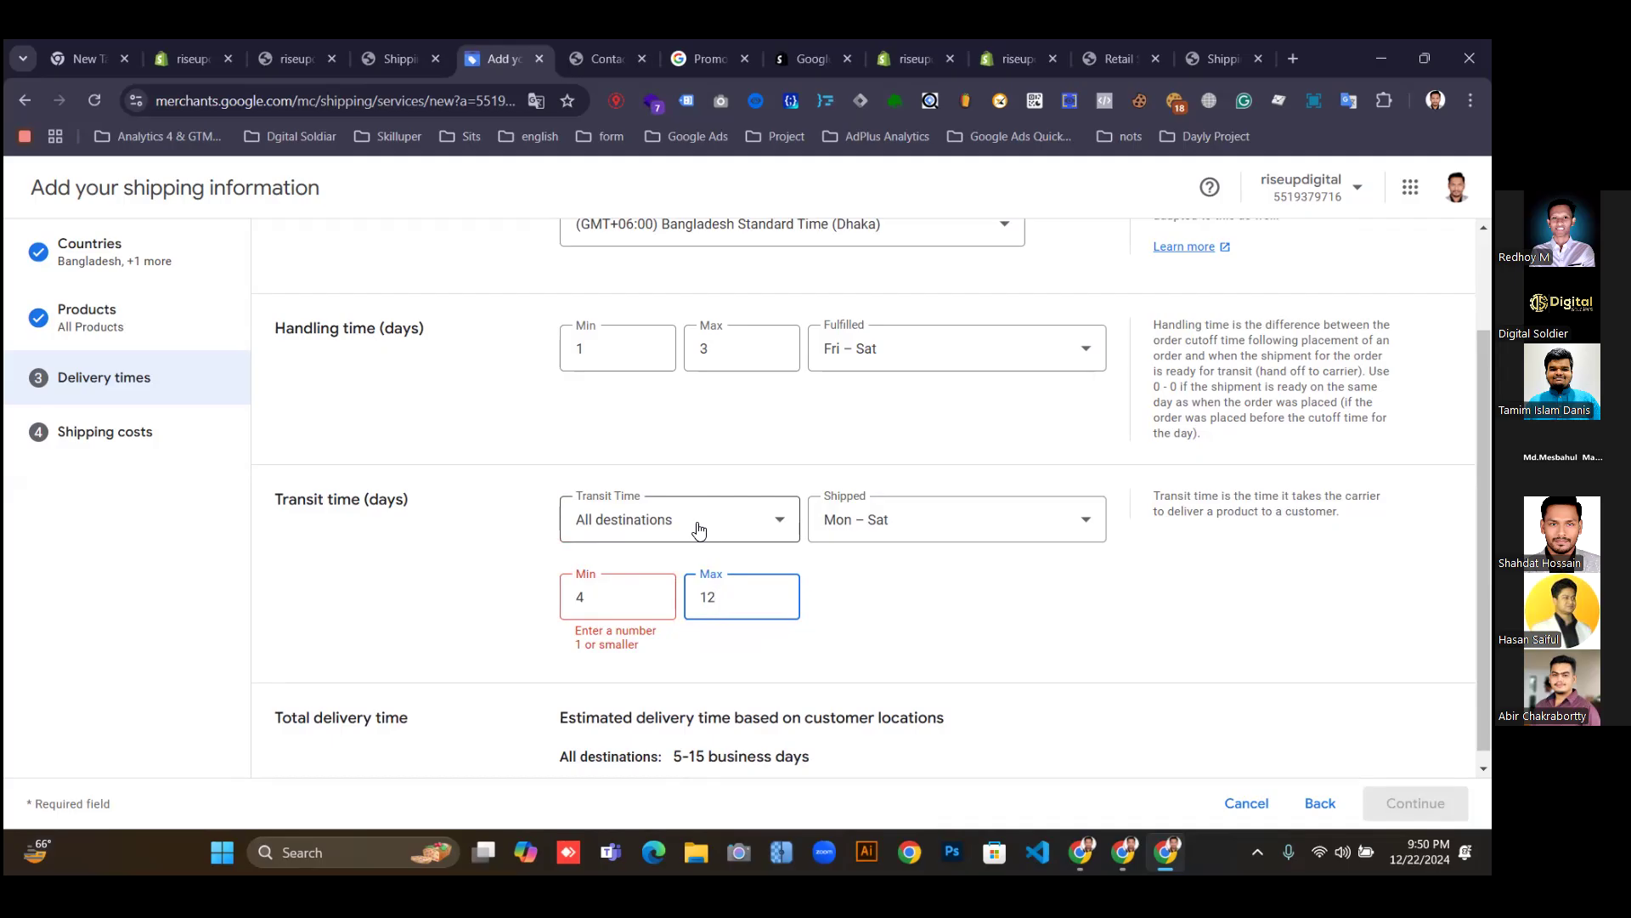
Keep the shipping days set to Mon – Sat.
{"action": "left_click", "coordinate": [941, 535]}
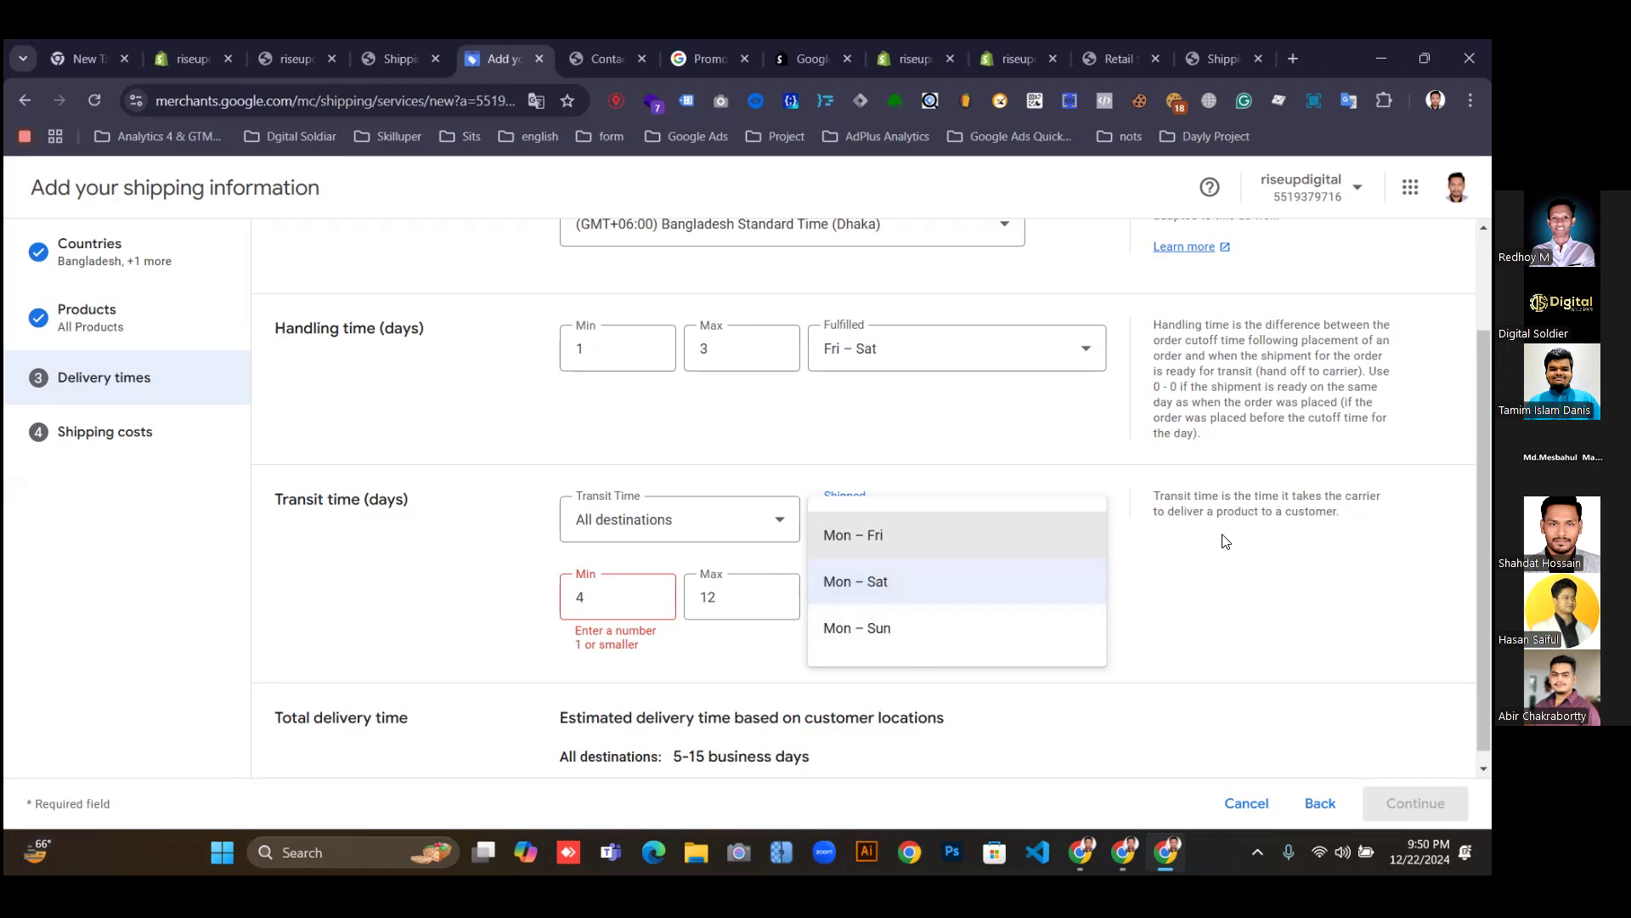
{"action": "left_click", "coordinate": [1166, 574]}
{"action": "left_click", "coordinate": [979, 531]}
{"action": "left_click", "coordinate": [966, 521]}
{"action": "left_click", "coordinate": [905, 583]}
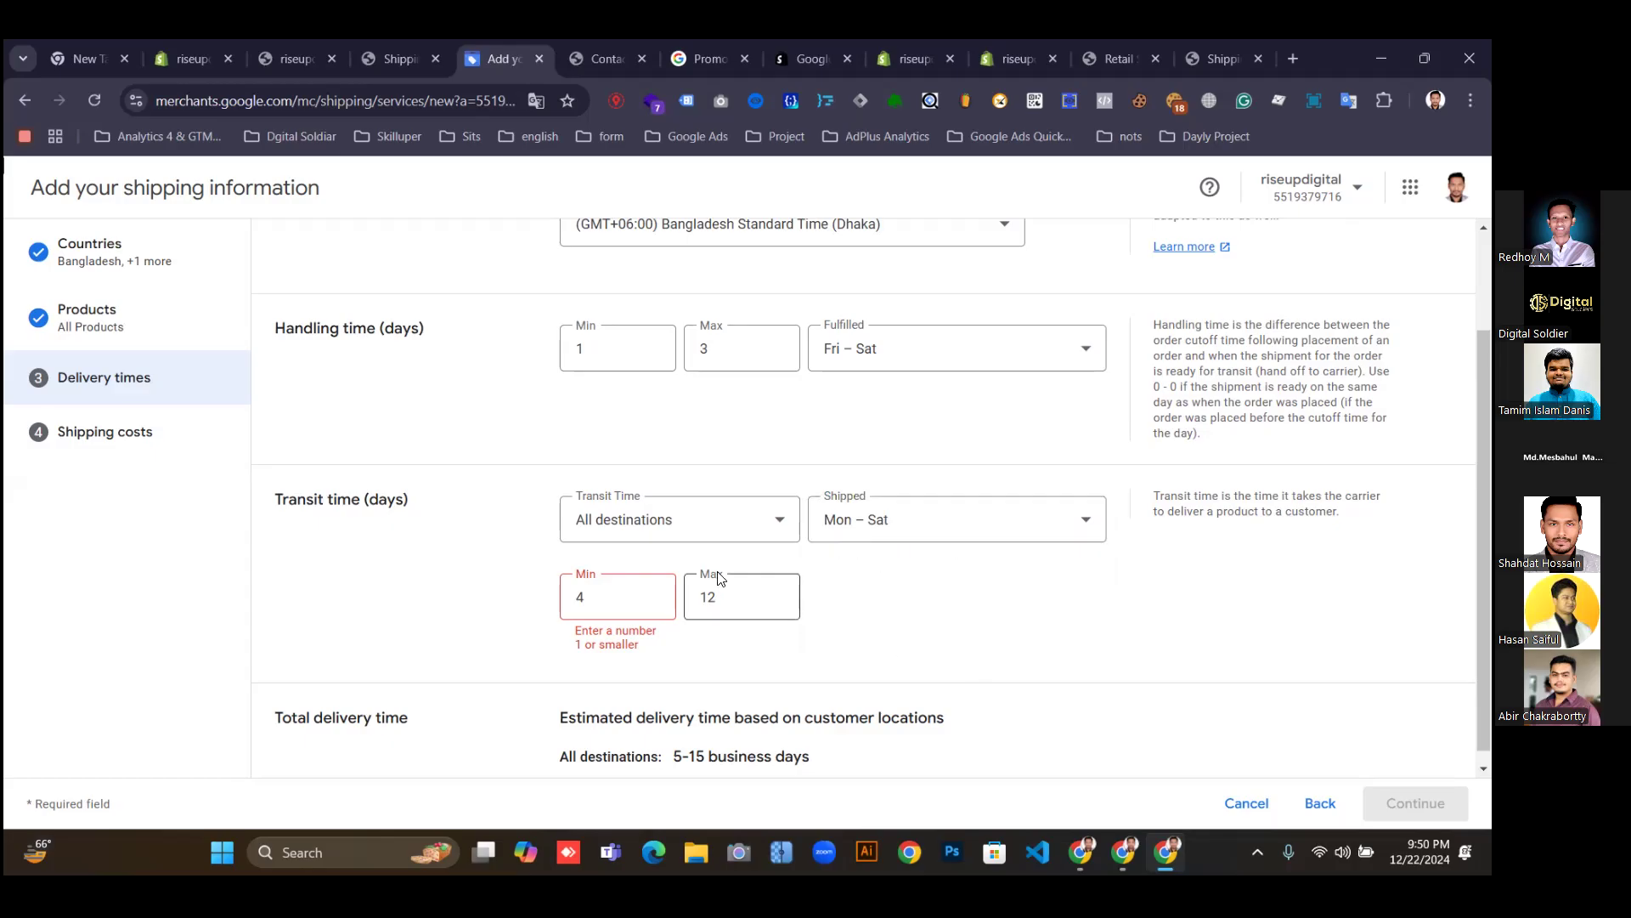
Change the minimum transit time to 5 days for a 6-15 day total, then continue.
{"action": "left_click", "coordinate": [599, 597]}
{"action": "key", "text": "BackSpace"}
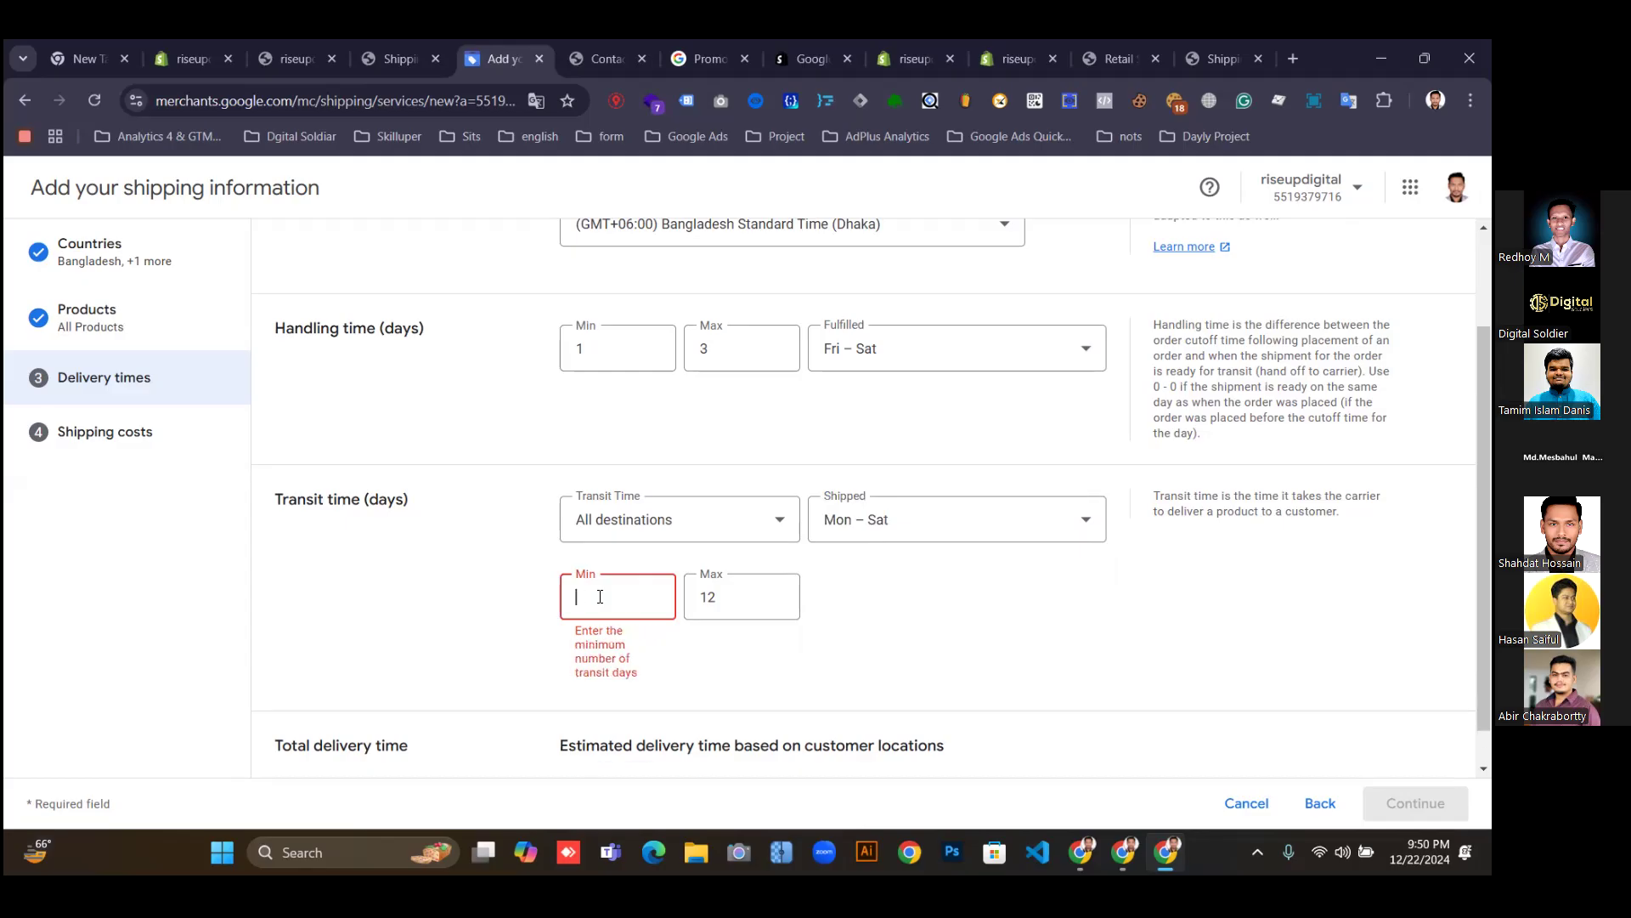
{"action": "type", "text": "5"}
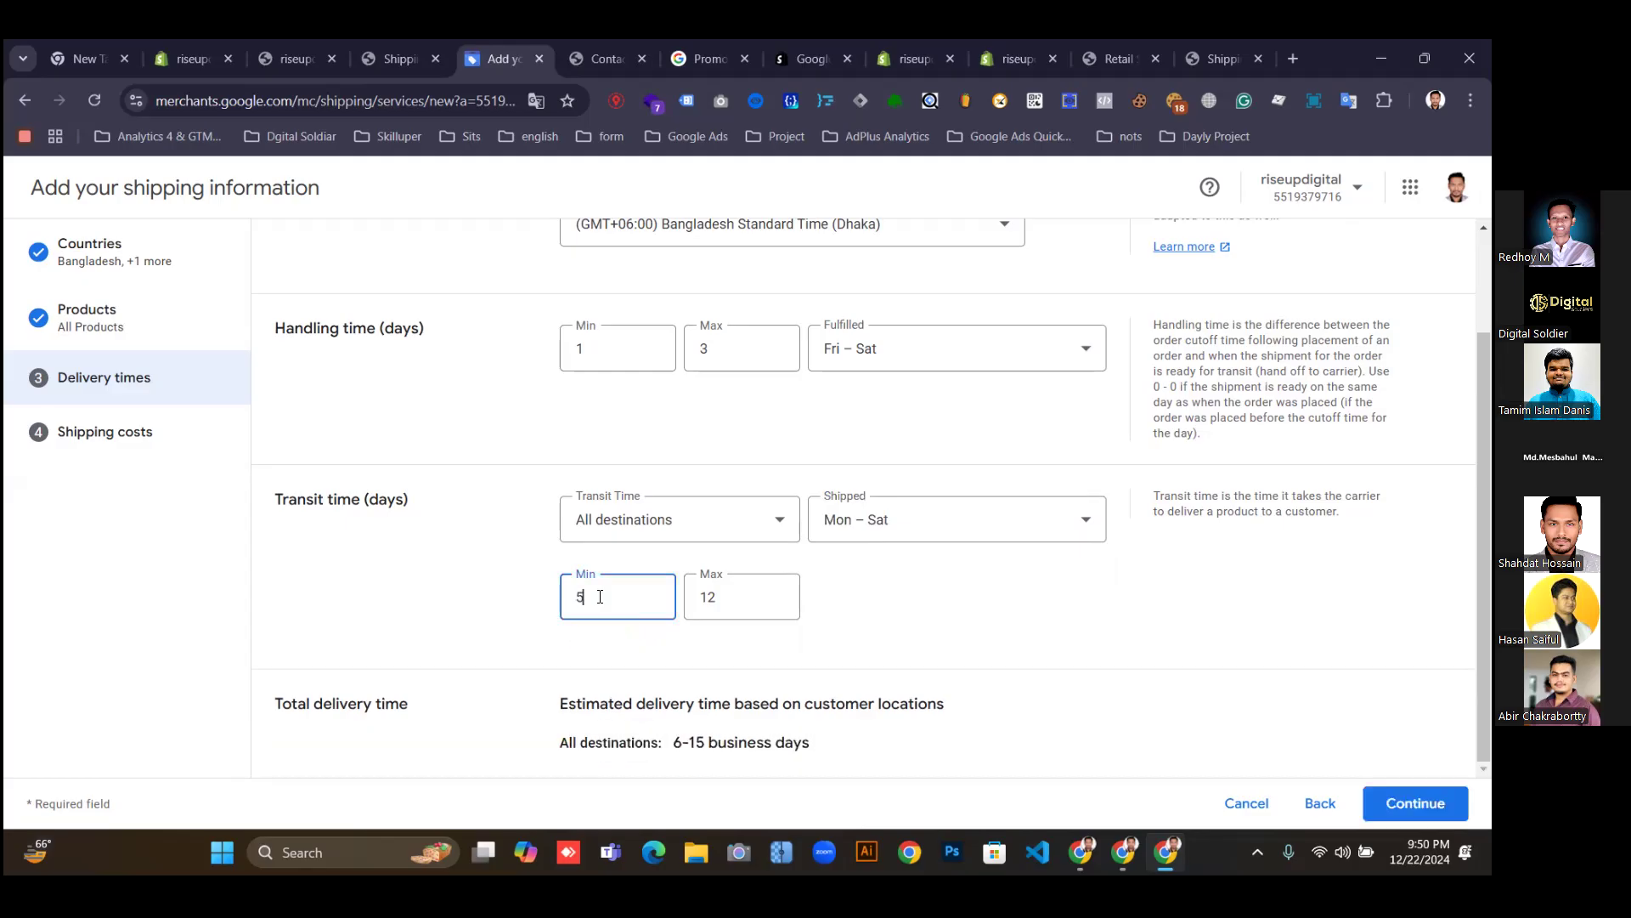
{"action": "left_click", "coordinate": [938, 652]}
{"action": "left_click", "coordinate": [1415, 803]}
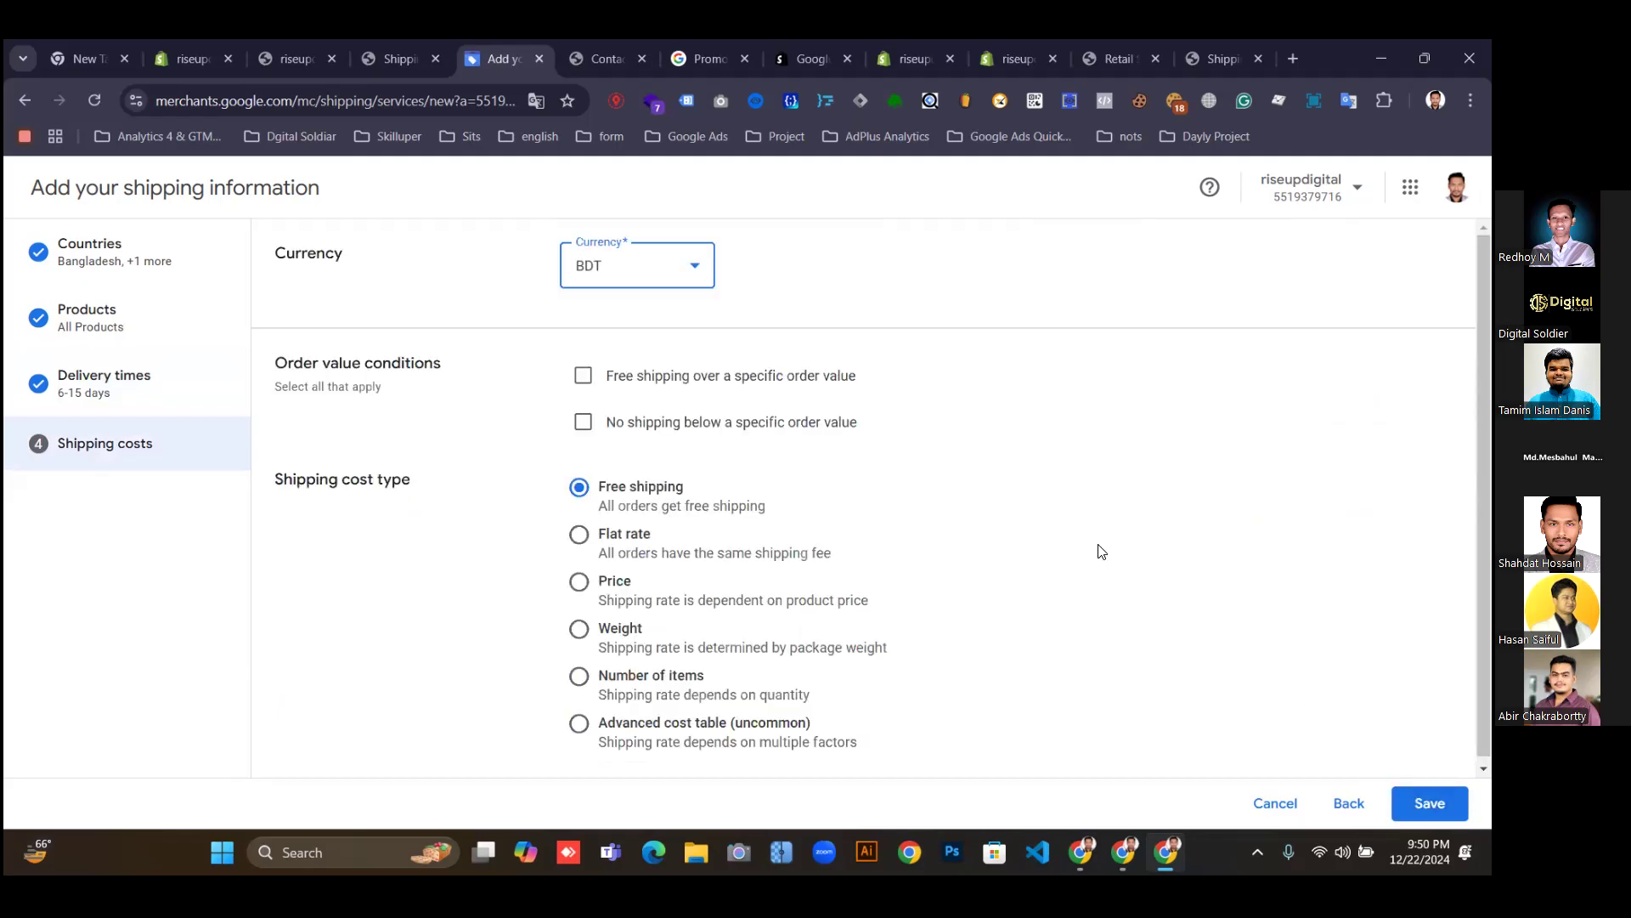
Glance at the storefront shipping policy, then open the store home page and dismiss the Black Friday popup.
{"action": "left_click", "coordinate": [389, 54]}
{"action": "scroll", "coordinate": [740, 476], "scroll_direction": "down", "scroll_amount": 10}
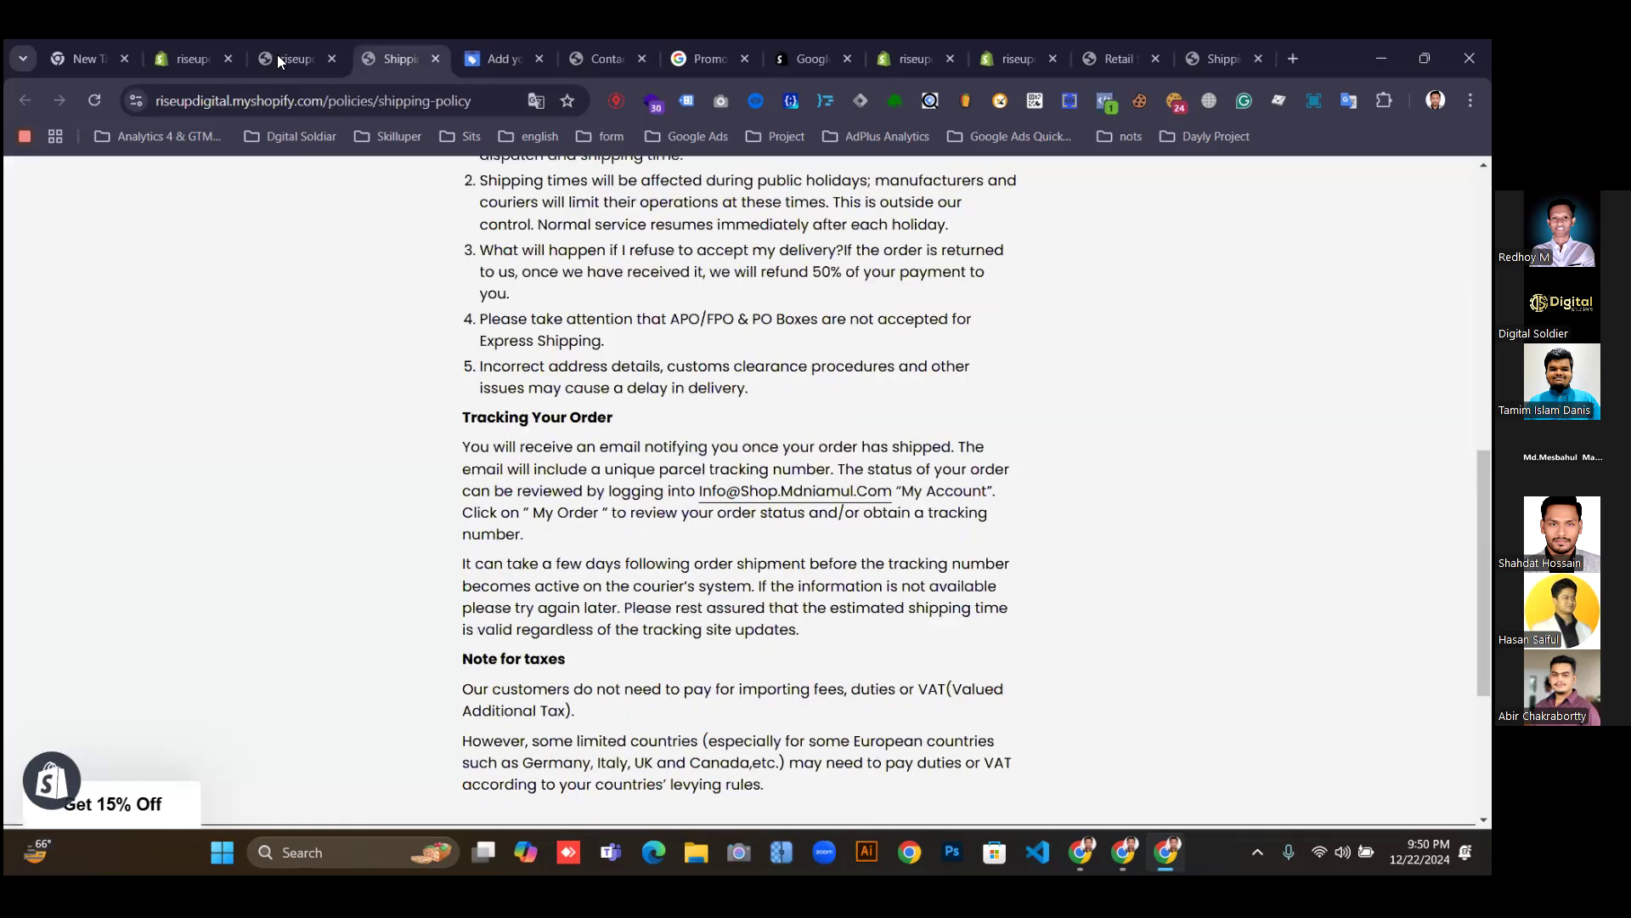
{"action": "left_click", "coordinate": [277, 54]}
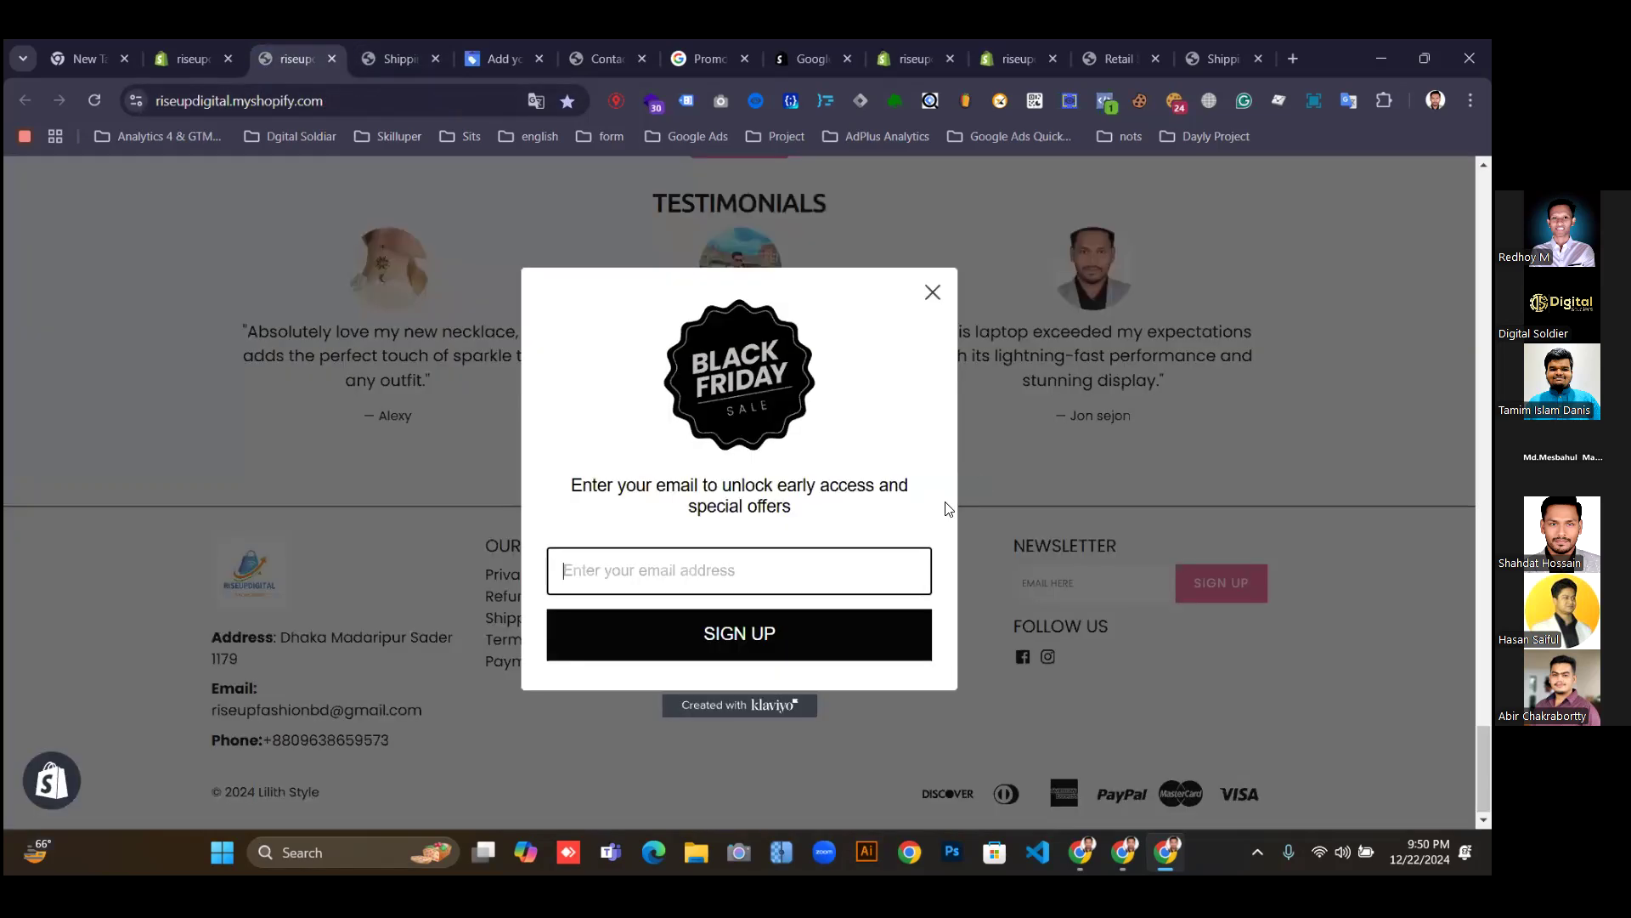
{"action": "key", "text": "Escape"}
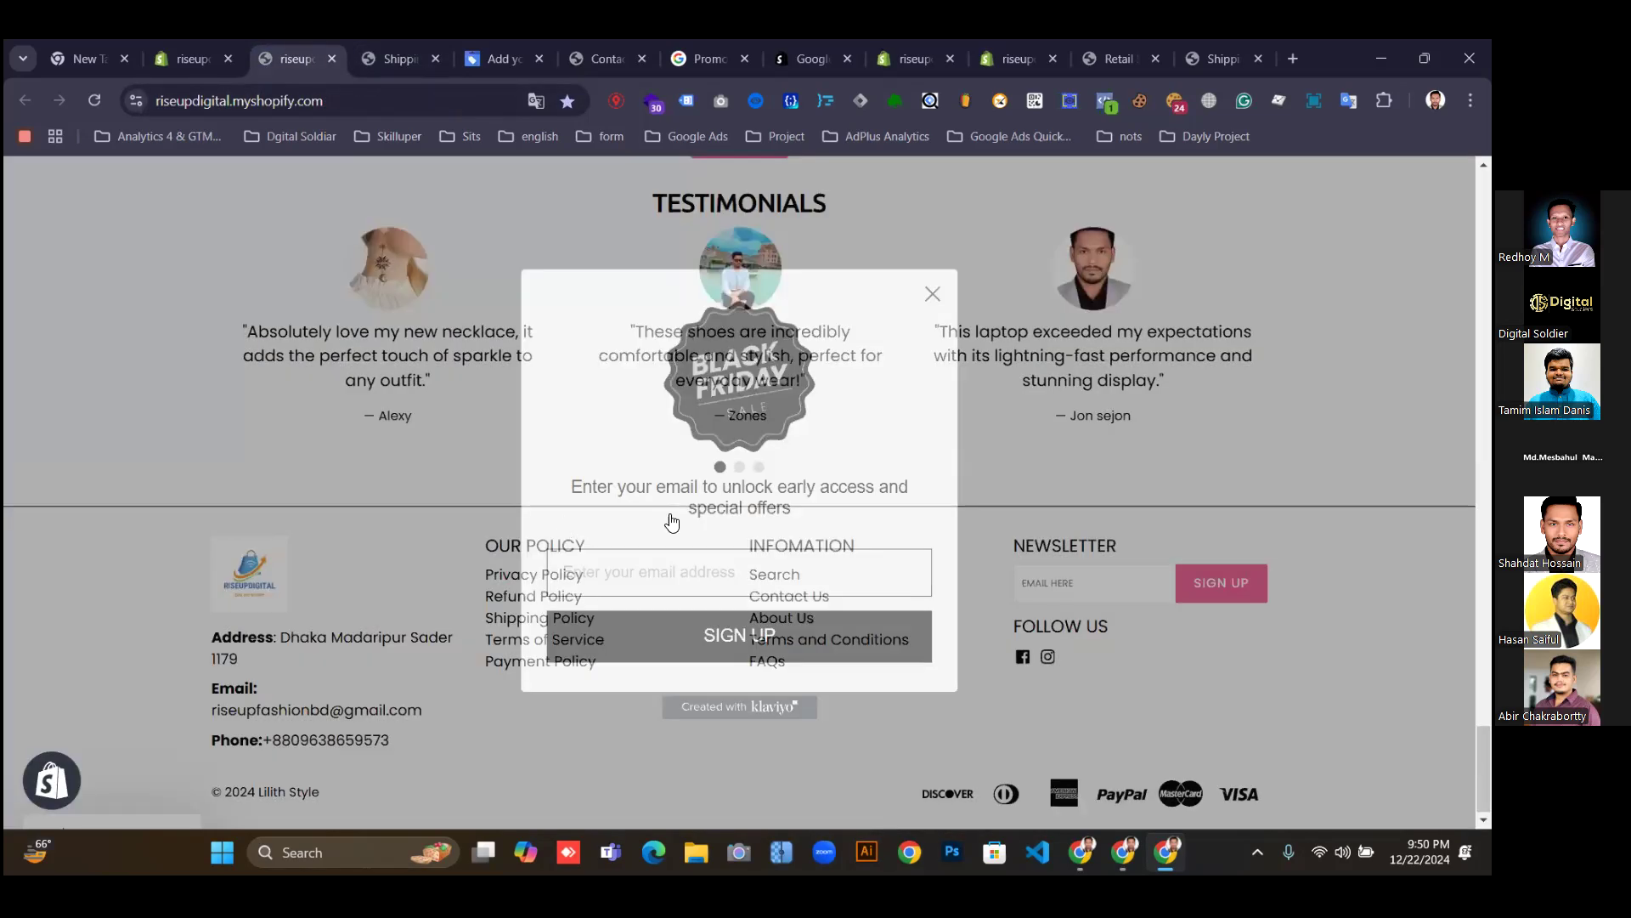
{"action": "scroll", "coordinate": [698, 491], "scroll_direction": "up", "scroll_amount": 7}
Review the Tk 66.00 Fisher-Price Imaginext Shark Bite Pirate Ship product page, then return to Merchant Center.
{"action": "scroll", "coordinate": [698, 490], "scroll_direction": "up", "scroll_amount": 4}
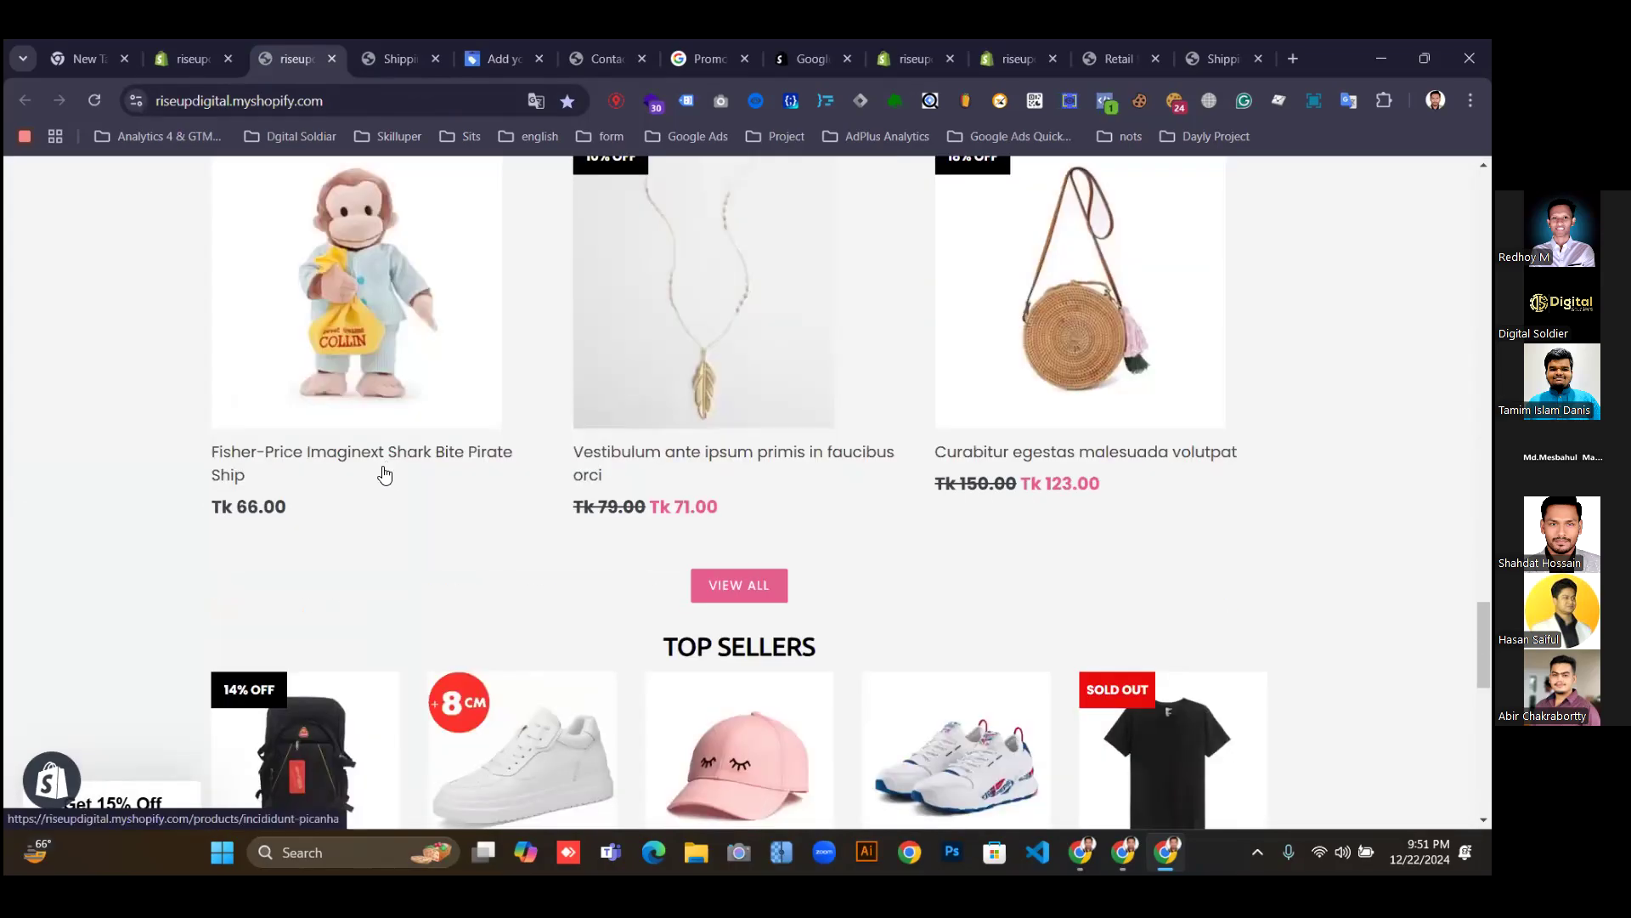
{"action": "left_click", "coordinate": [650, 418]}
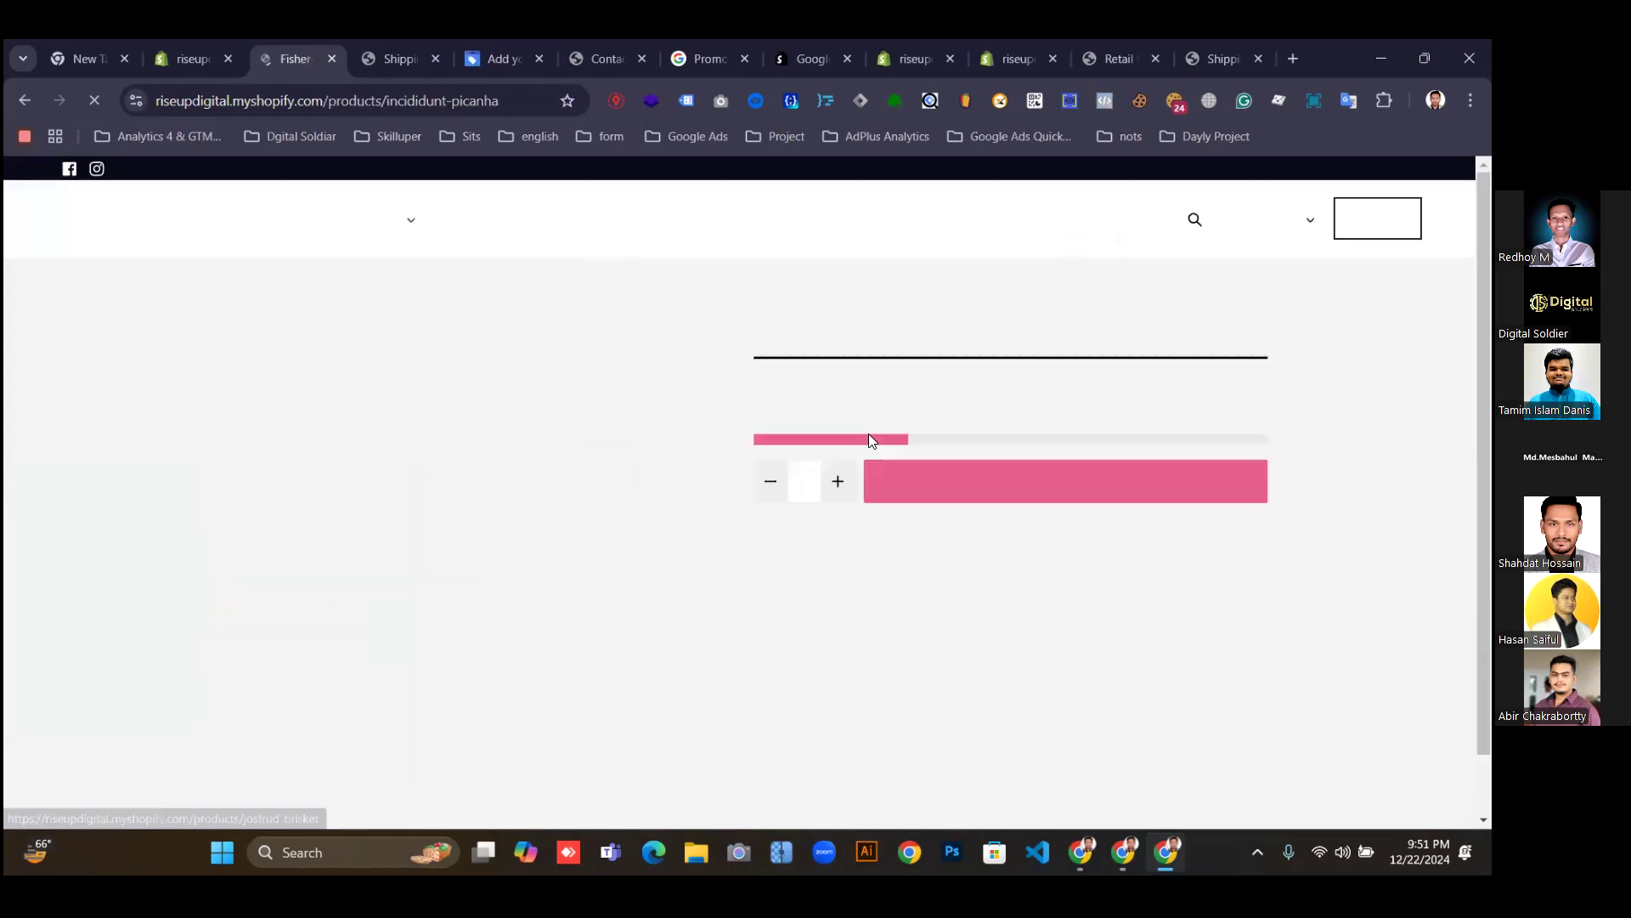
{"action": "scroll", "coordinate": [961, 544], "scroll_direction": "down", "scroll_amount": 1}
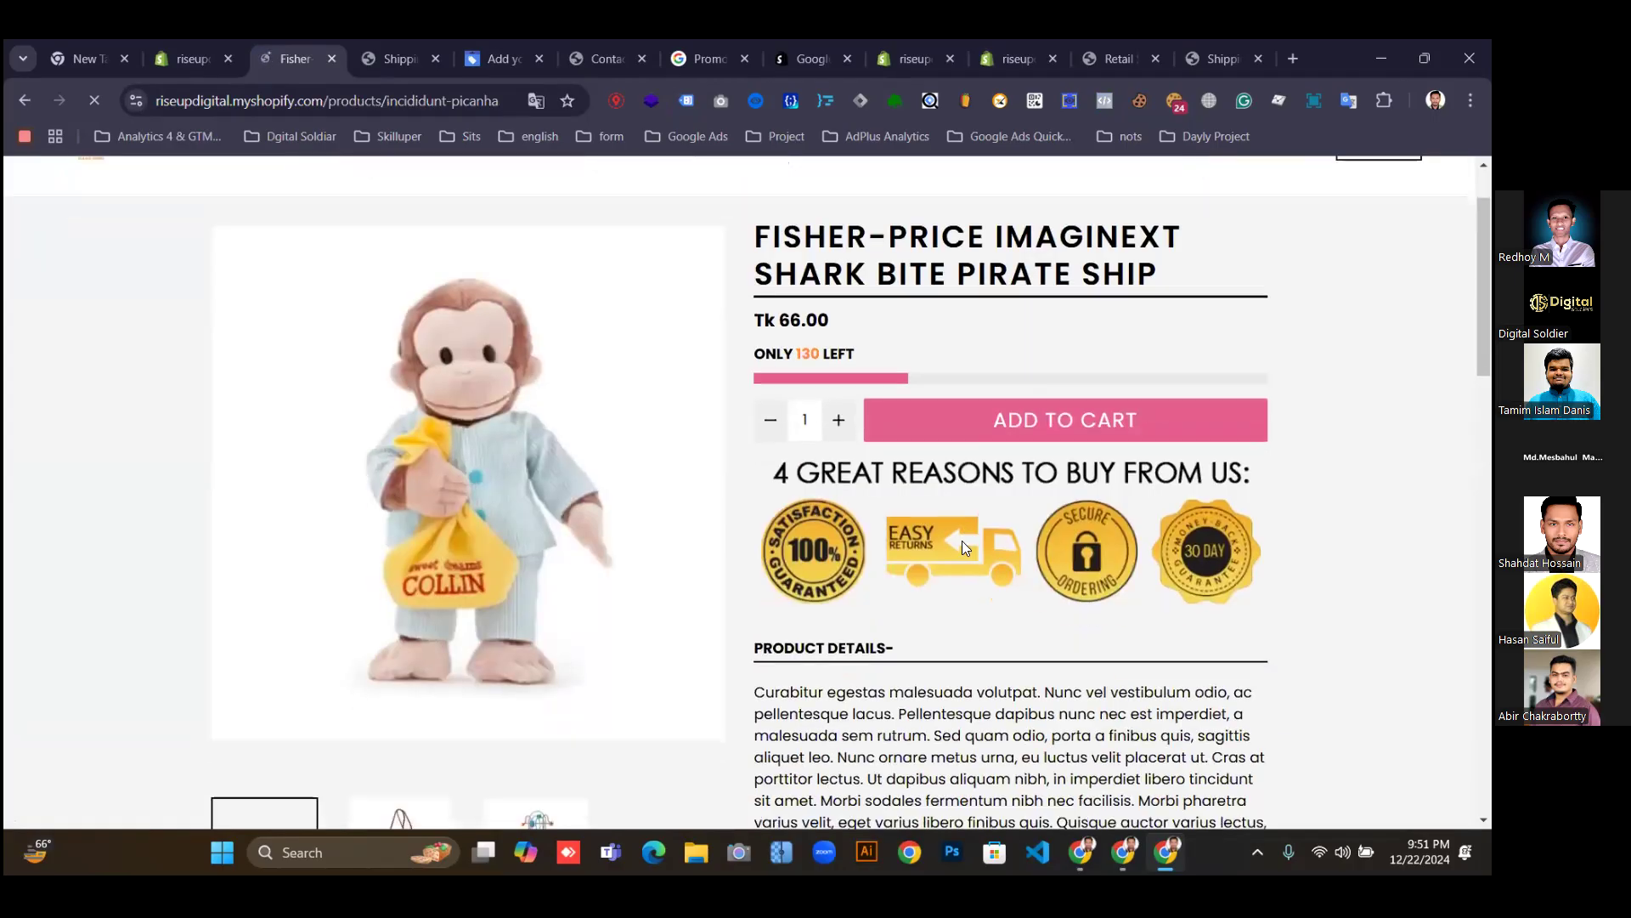
{"action": "scroll", "coordinate": [958, 539], "scroll_direction": "down", "scroll_amount": 4}
{"action": "scroll", "coordinate": [685, 327], "scroll_direction": "up", "scroll_amount": 3}
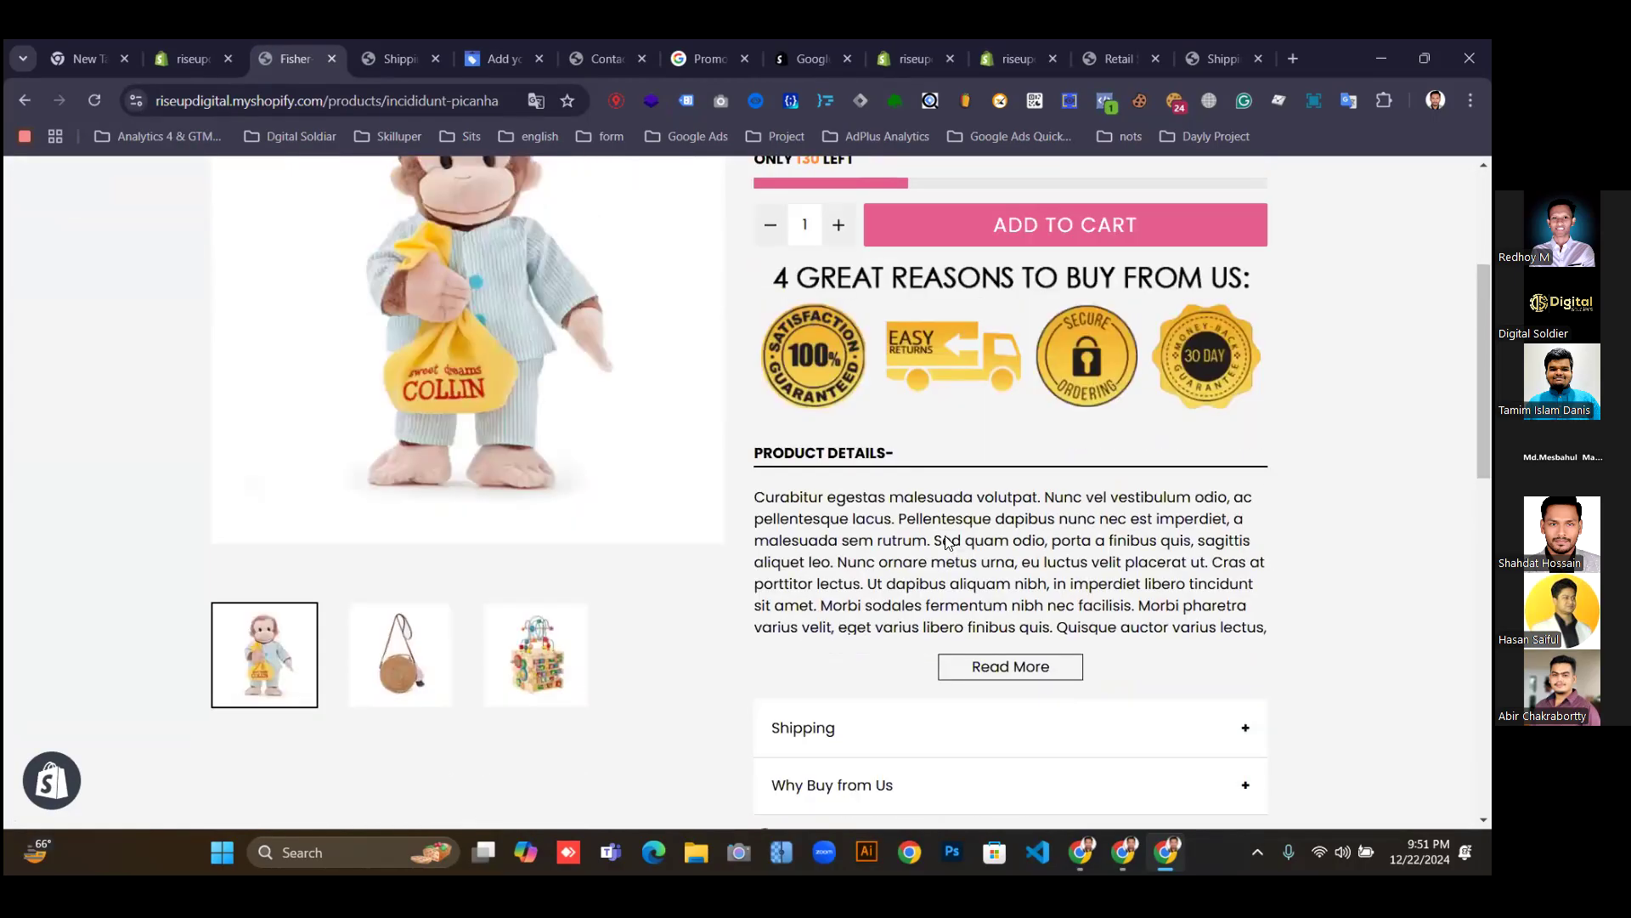
{"action": "left_click", "coordinate": [493, 58]}
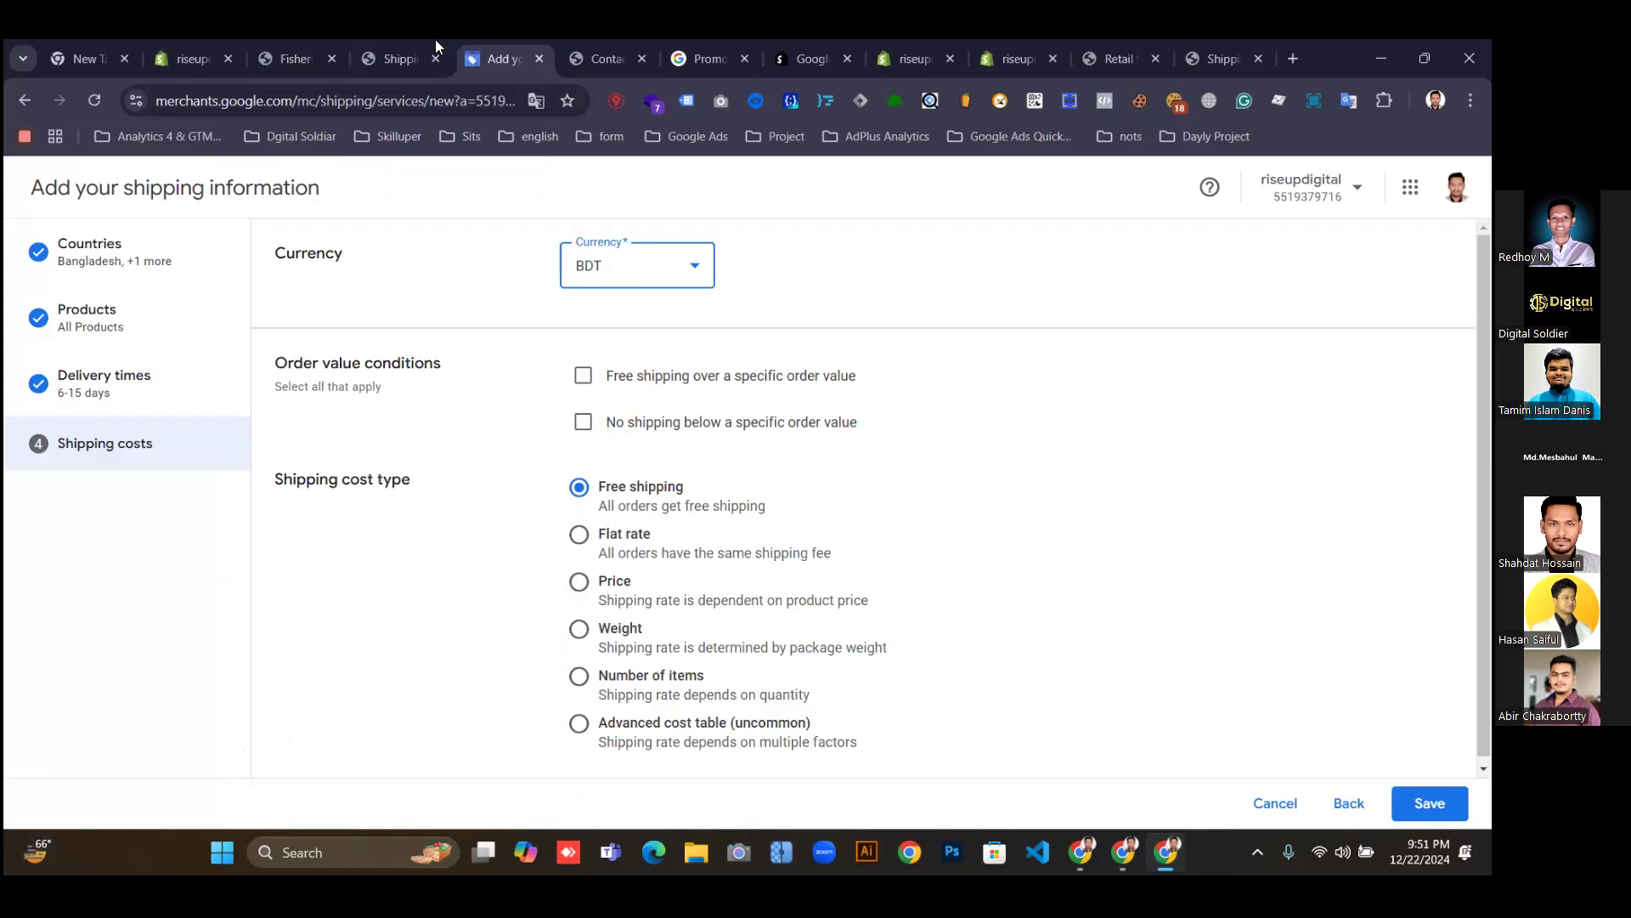
Open the written shipping policy in Shopify Policies, check Standard Shipping at 7-15 Business Days, and close it unchanged.
{"action": "left_click", "coordinate": [193, 59]}
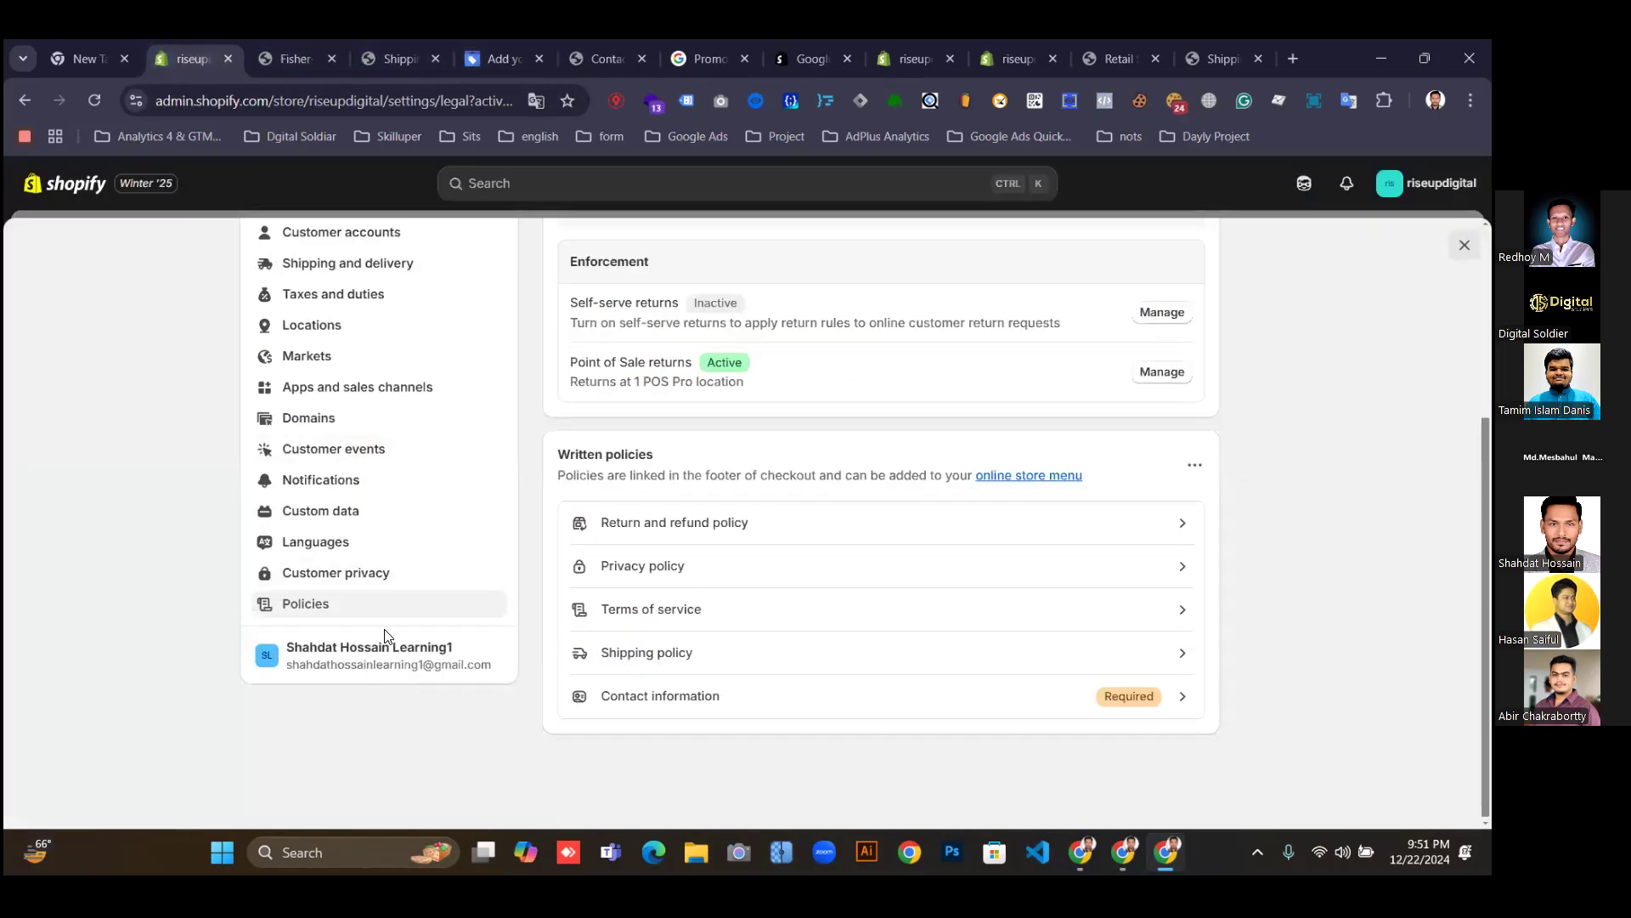
{"action": "scroll", "coordinate": [367, 567], "scroll_direction": "up", "scroll_amount": 3}
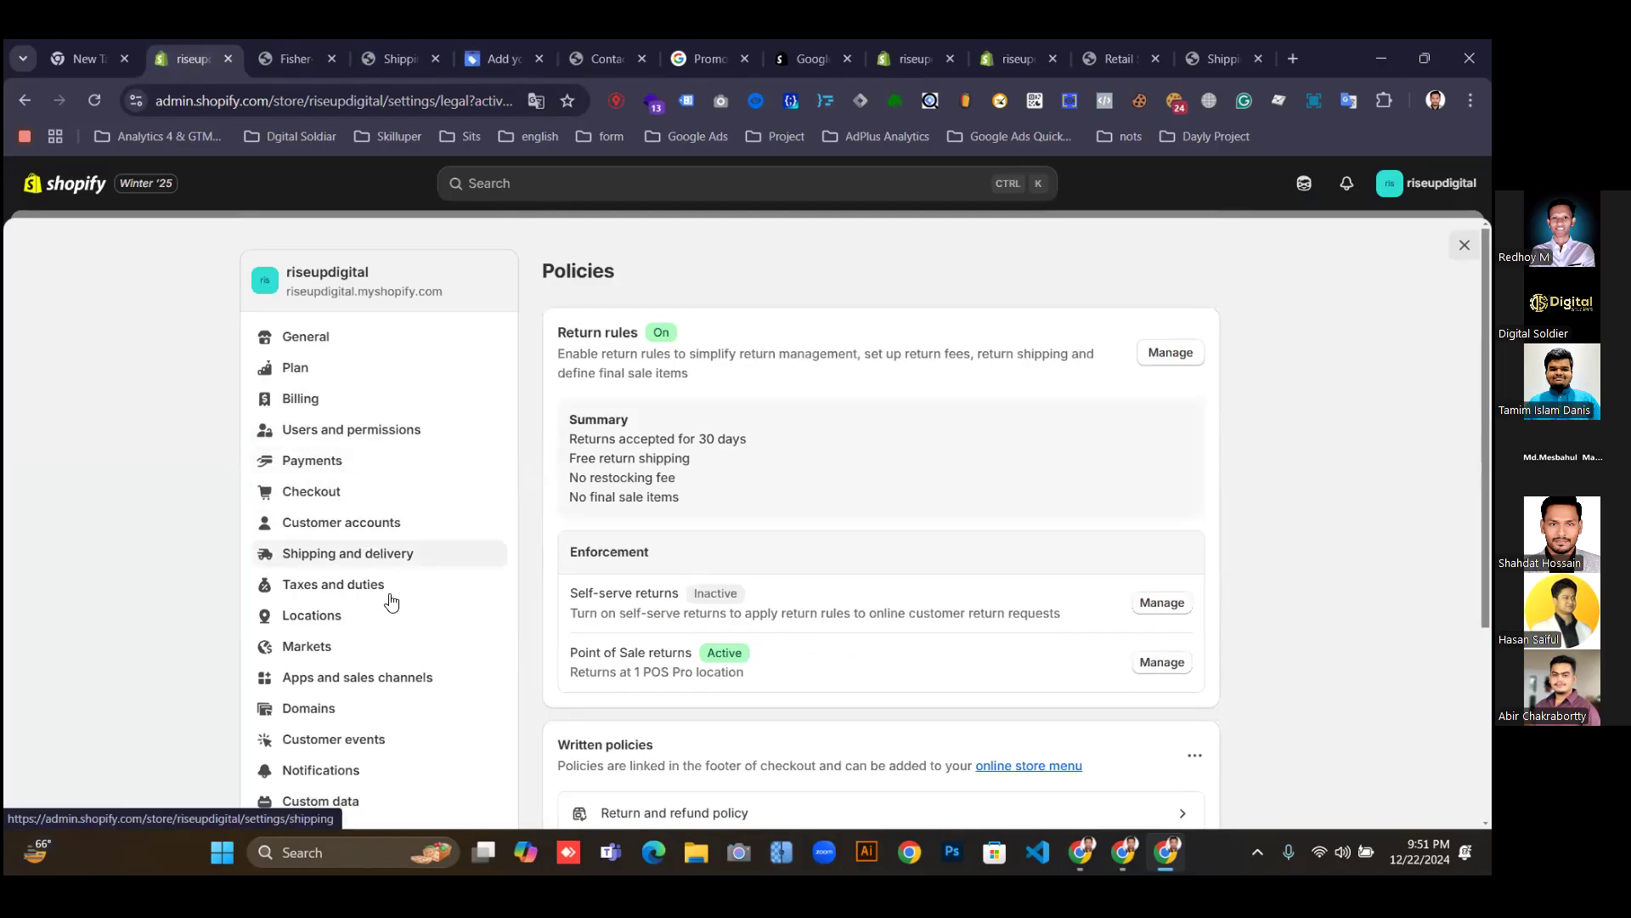
{"action": "scroll", "coordinate": [867, 714], "scroll_direction": "down", "scroll_amount": 3}
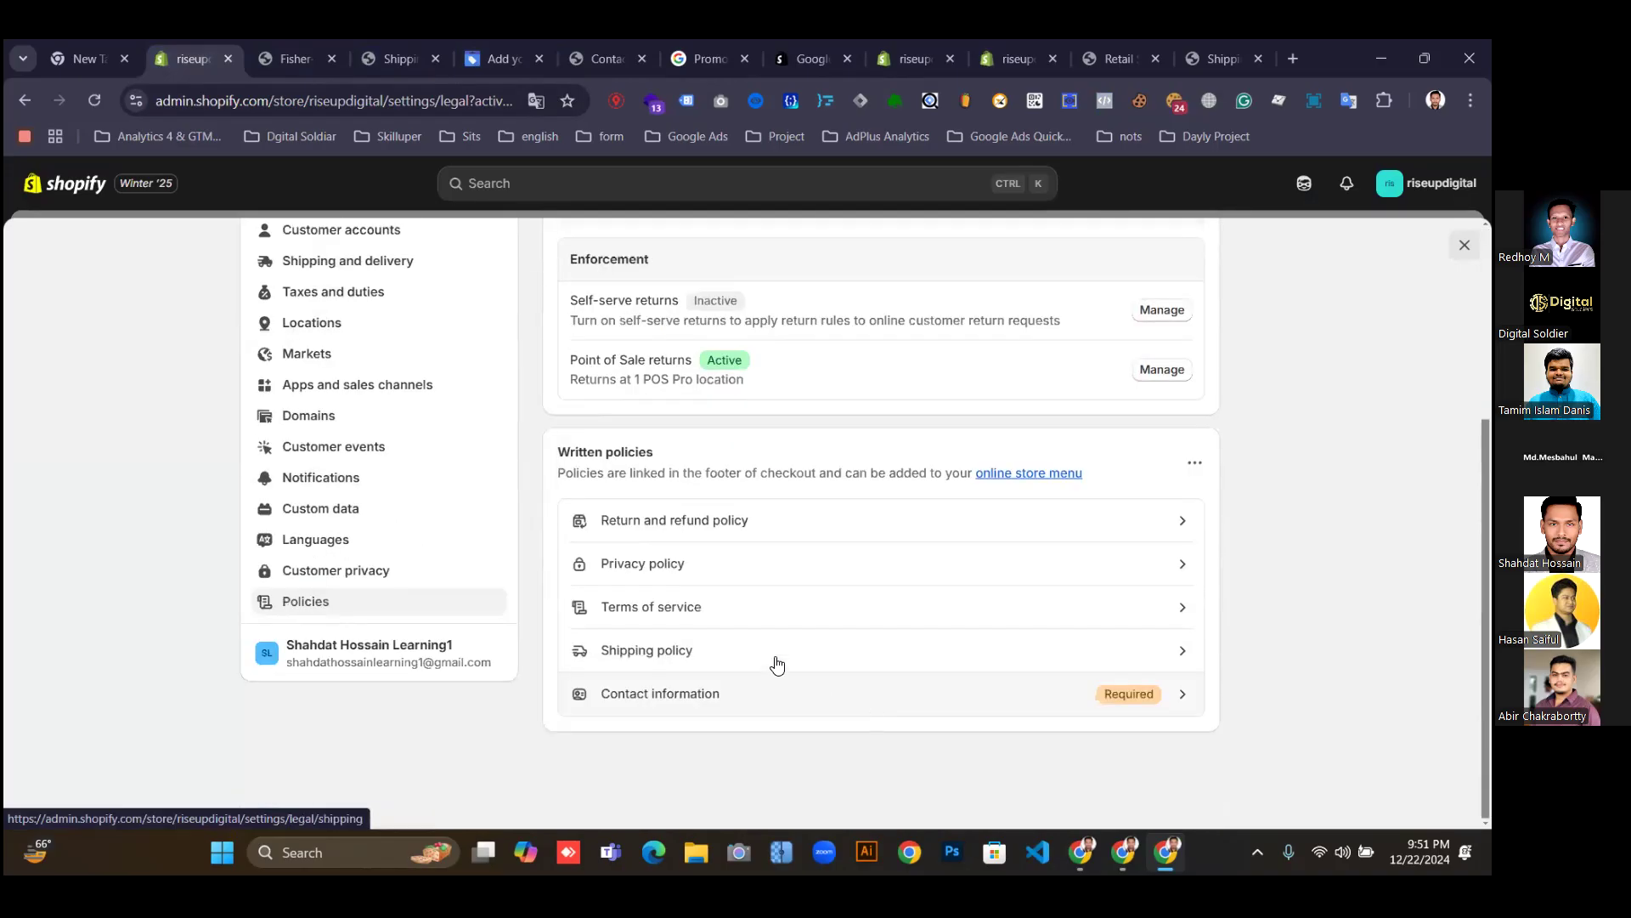
{"action": "left_click", "coordinate": [671, 656]}
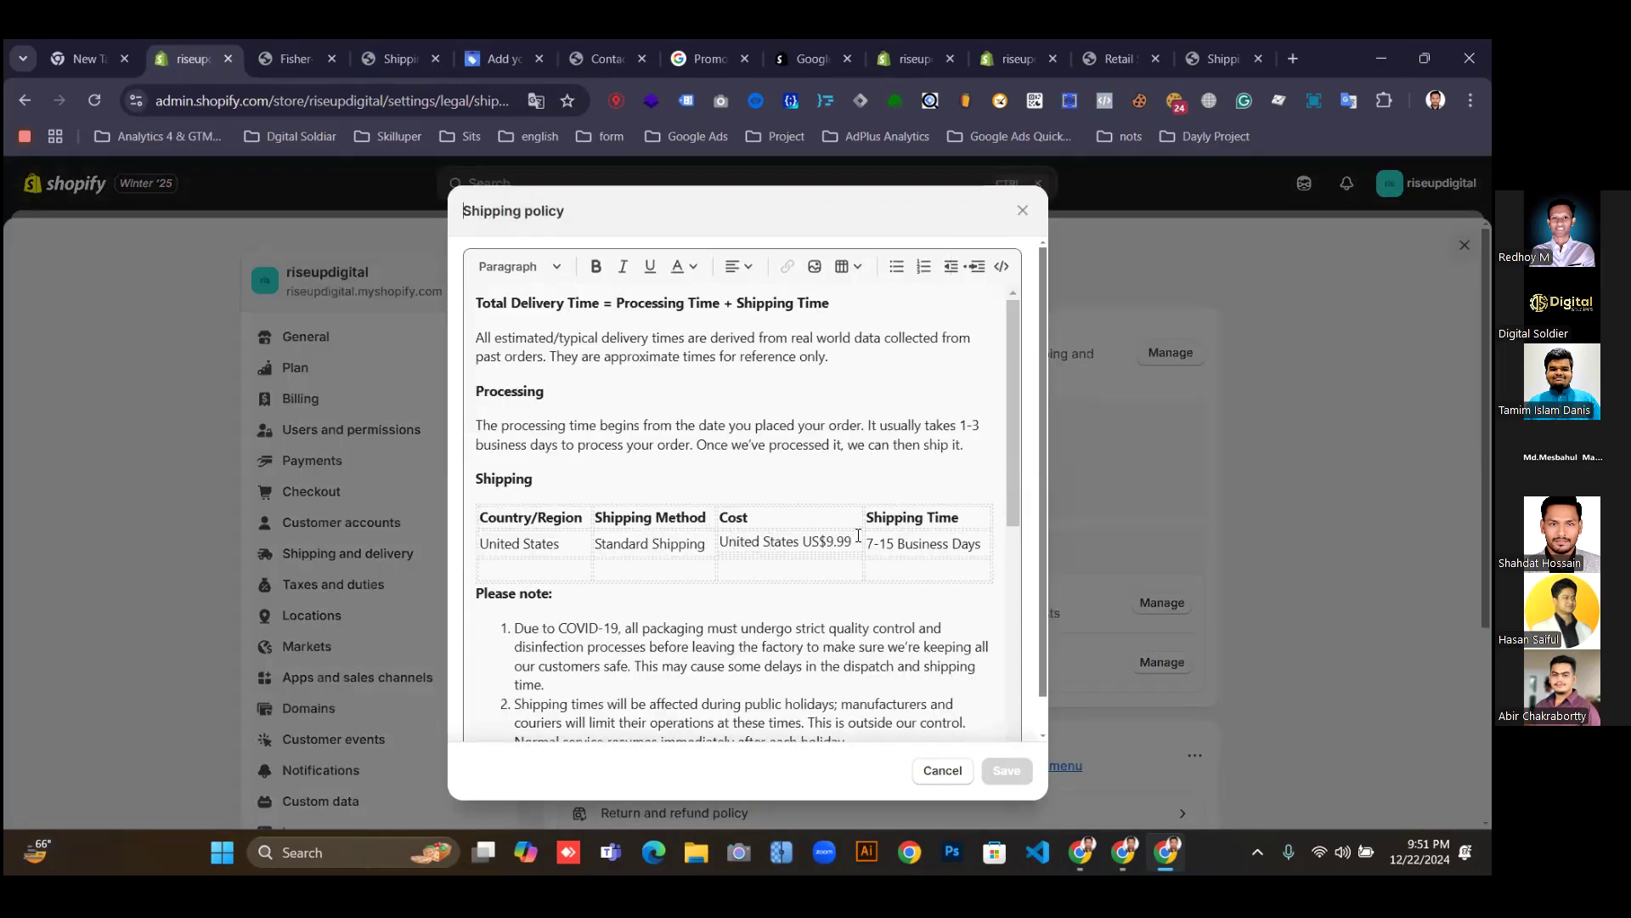
{"action": "left_click", "coordinate": [803, 542]}
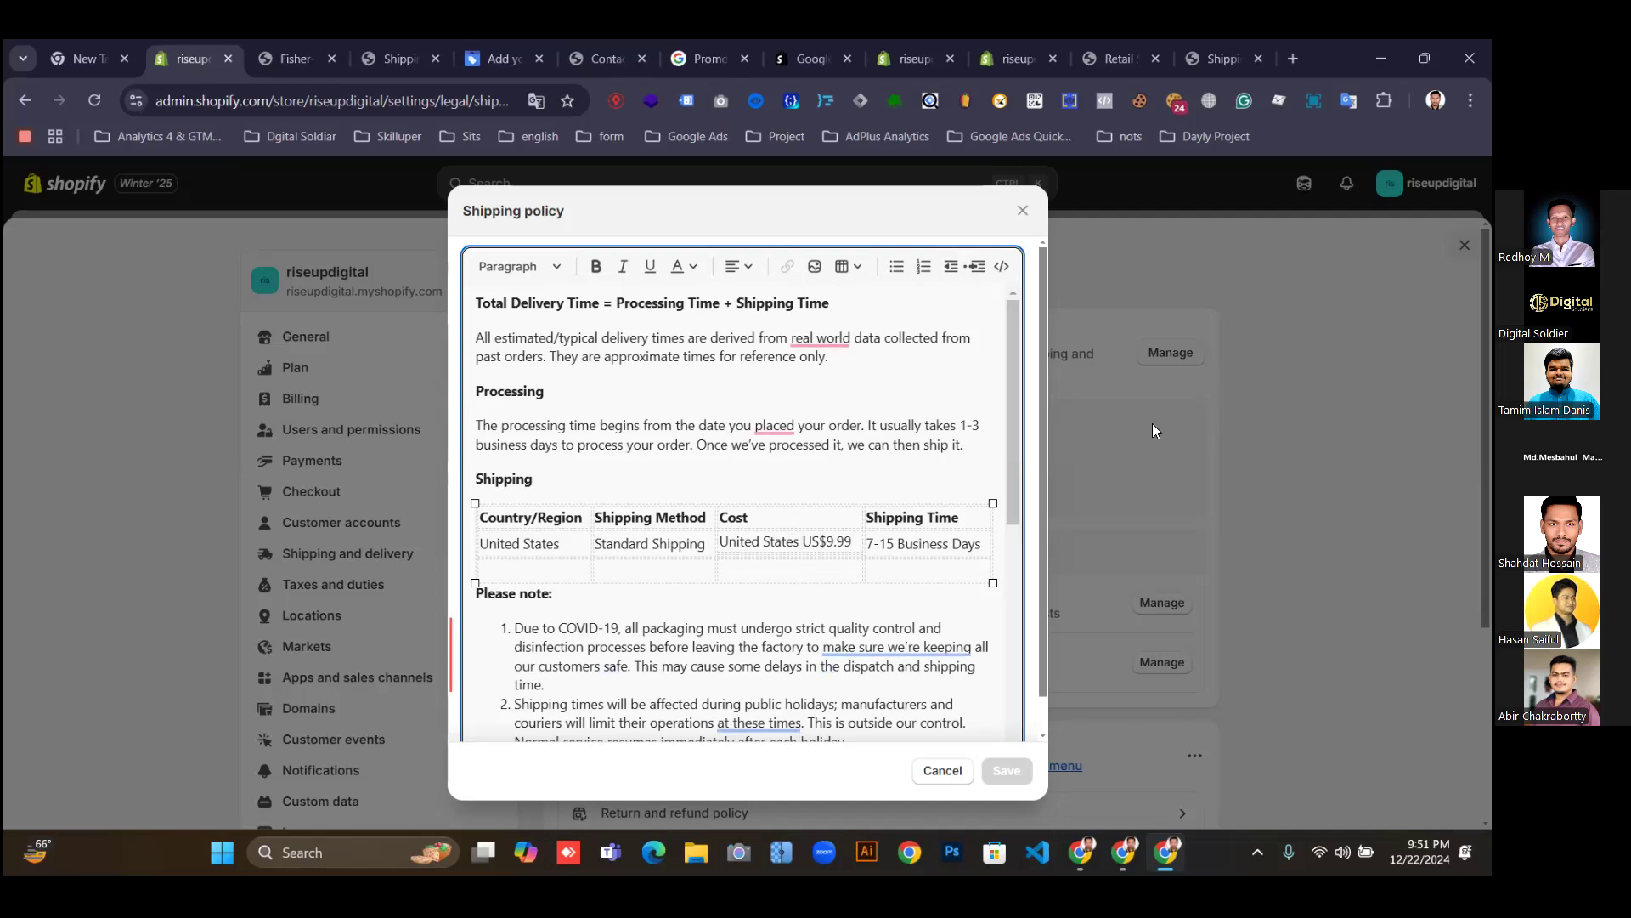
{"action": "left_click", "coordinate": [1023, 210]}
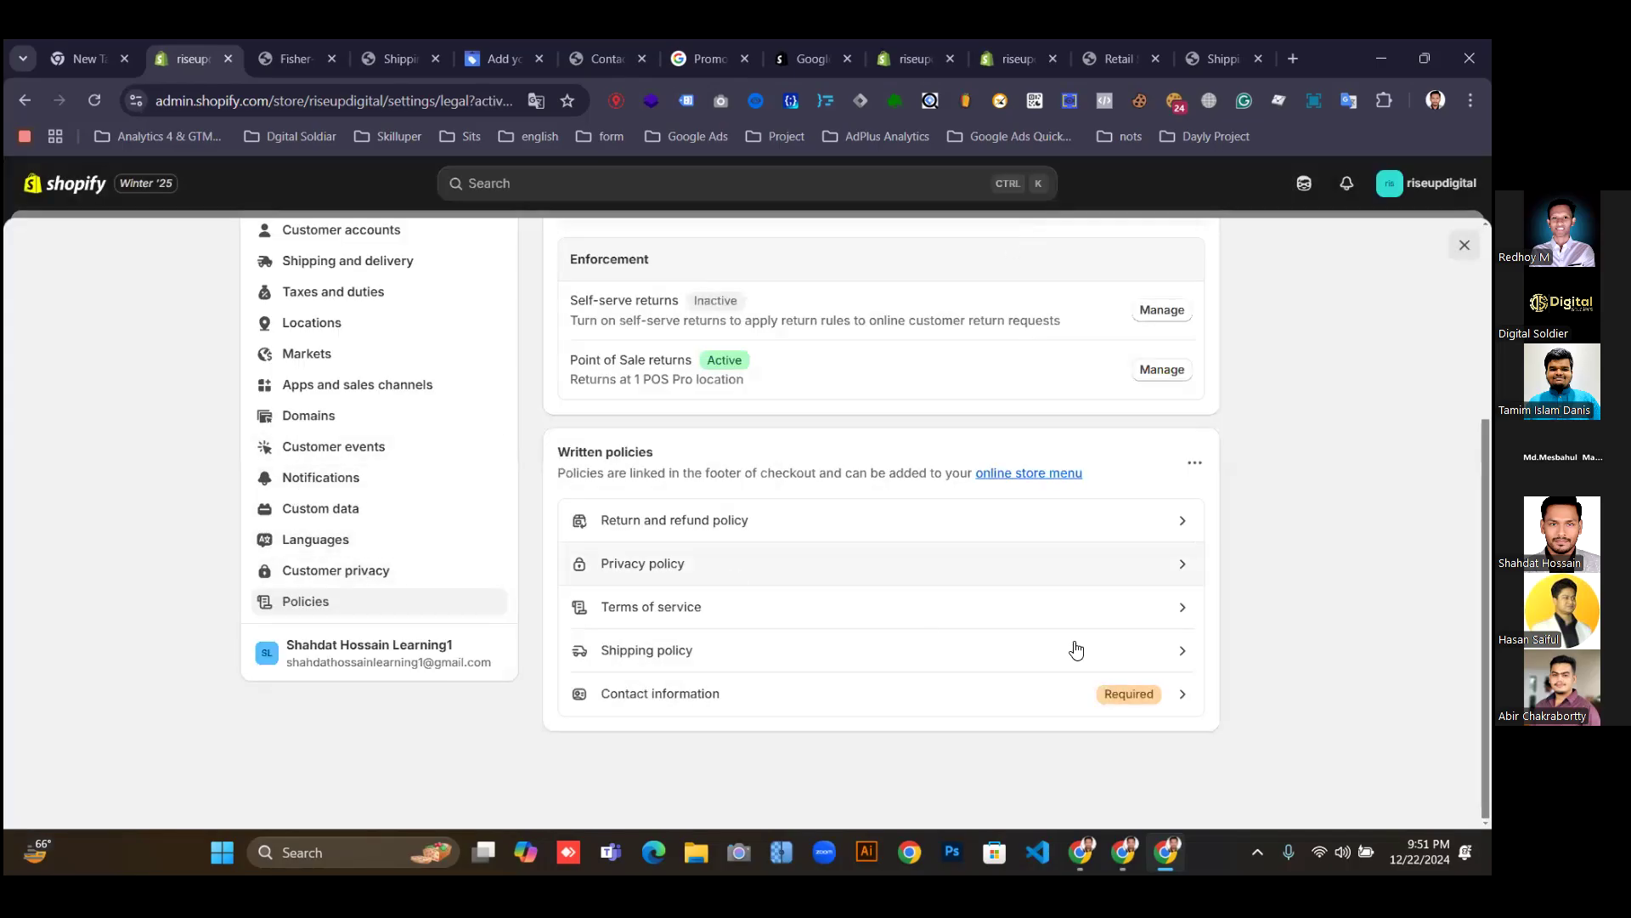
{"action": "scroll", "coordinate": [692, 576], "scroll_direction": "up", "scroll_amount": 3}
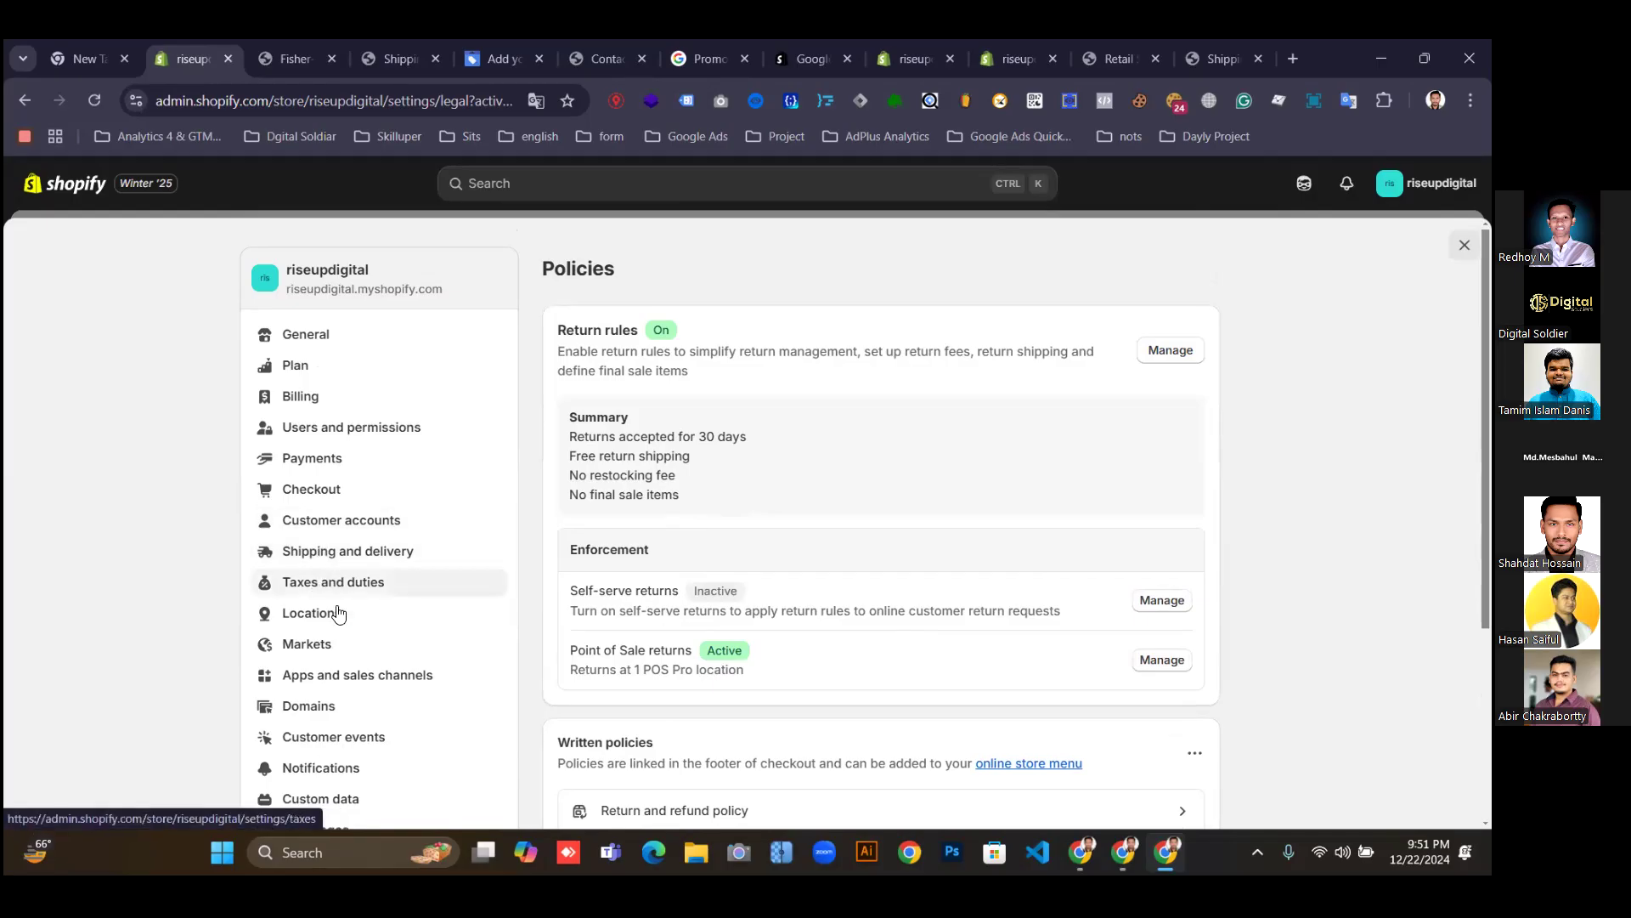
Scroll through the Checkout settings, then go to the store's General settings page.
{"action": "left_click", "coordinate": [308, 491]}
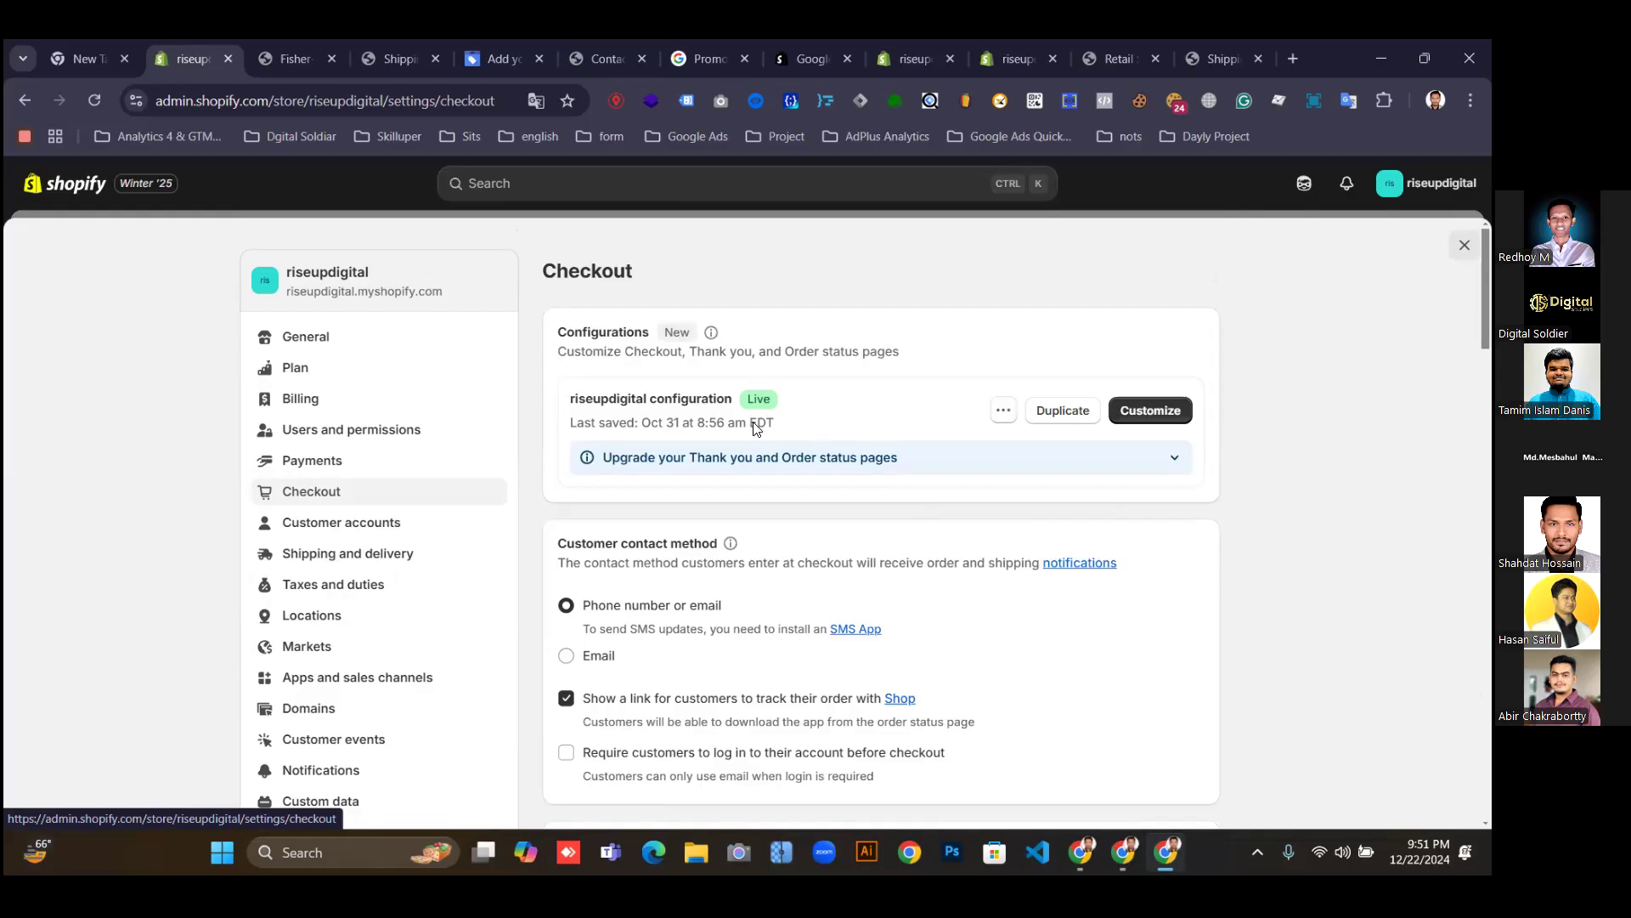
{"action": "scroll", "coordinate": [858, 450], "scroll_direction": "down", "scroll_amount": 3}
{"action": "scroll", "coordinate": [841, 484], "scroll_direction": "down", "scroll_amount": 3}
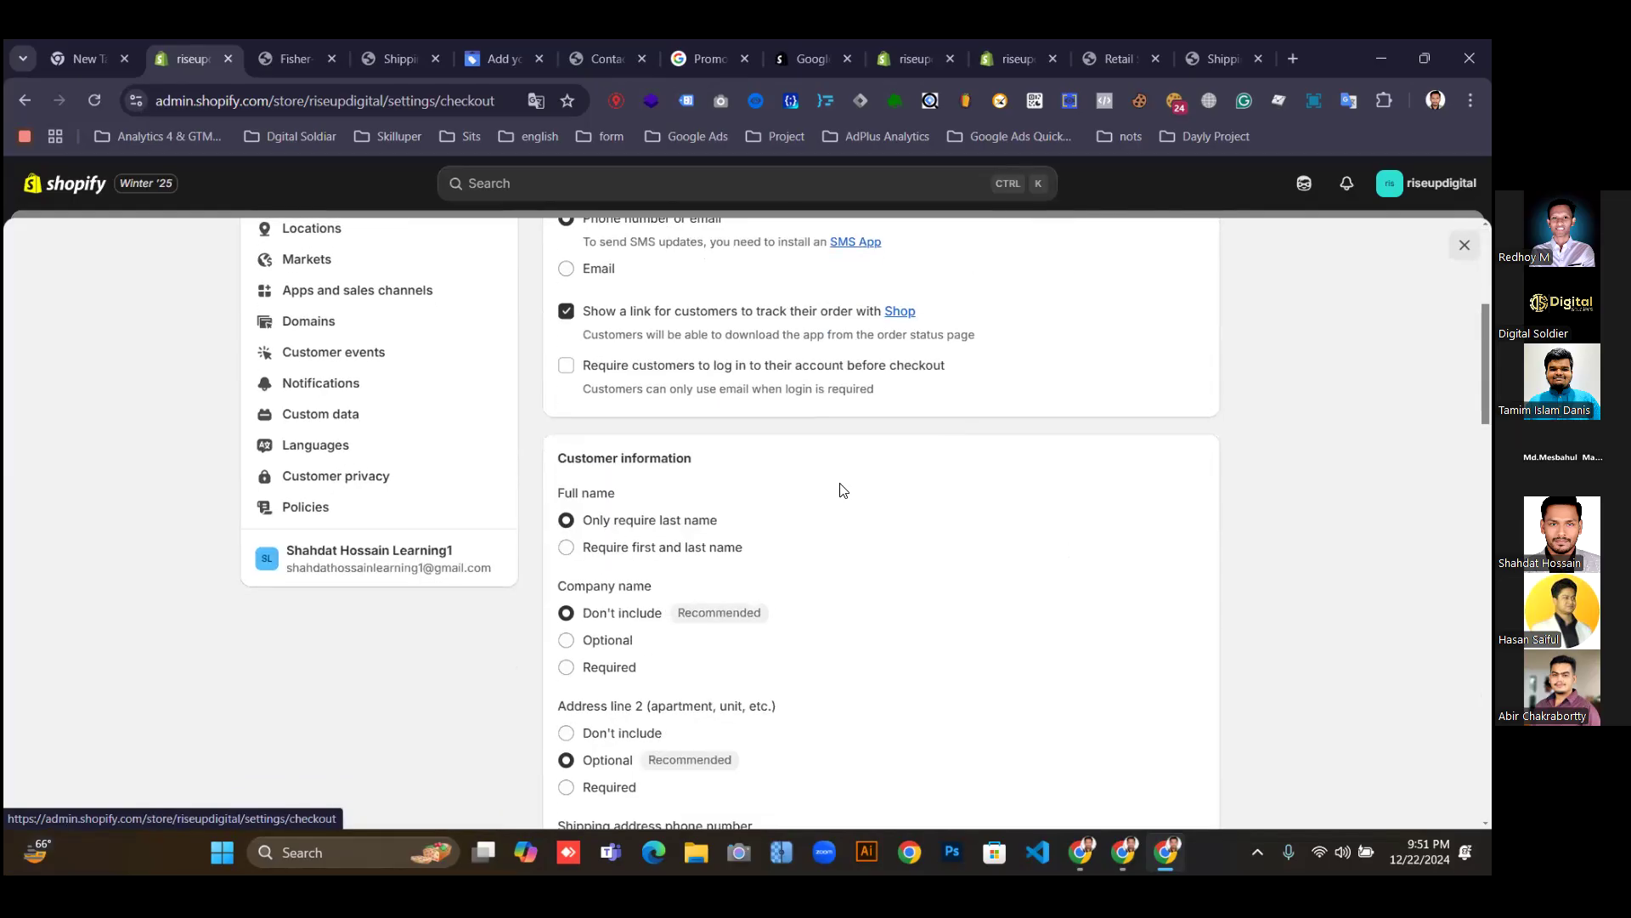
{"action": "scroll", "coordinate": [841, 491], "scroll_direction": "down", "scroll_amount": 4}
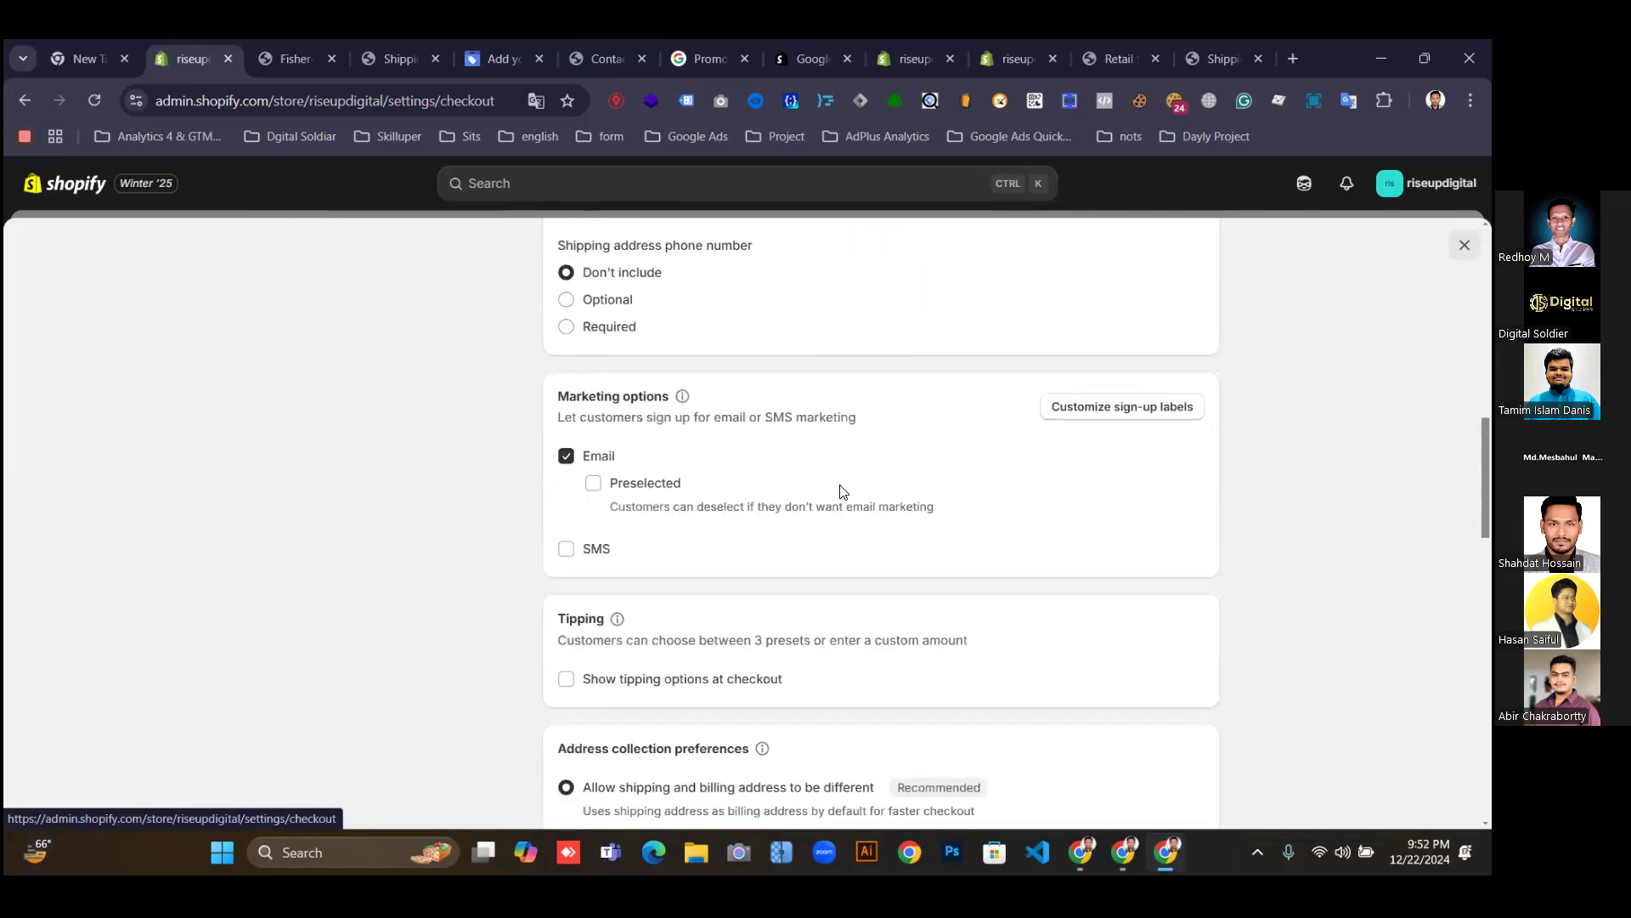
{"action": "scroll", "coordinate": [843, 491], "scroll_direction": "down", "scroll_amount": 5}
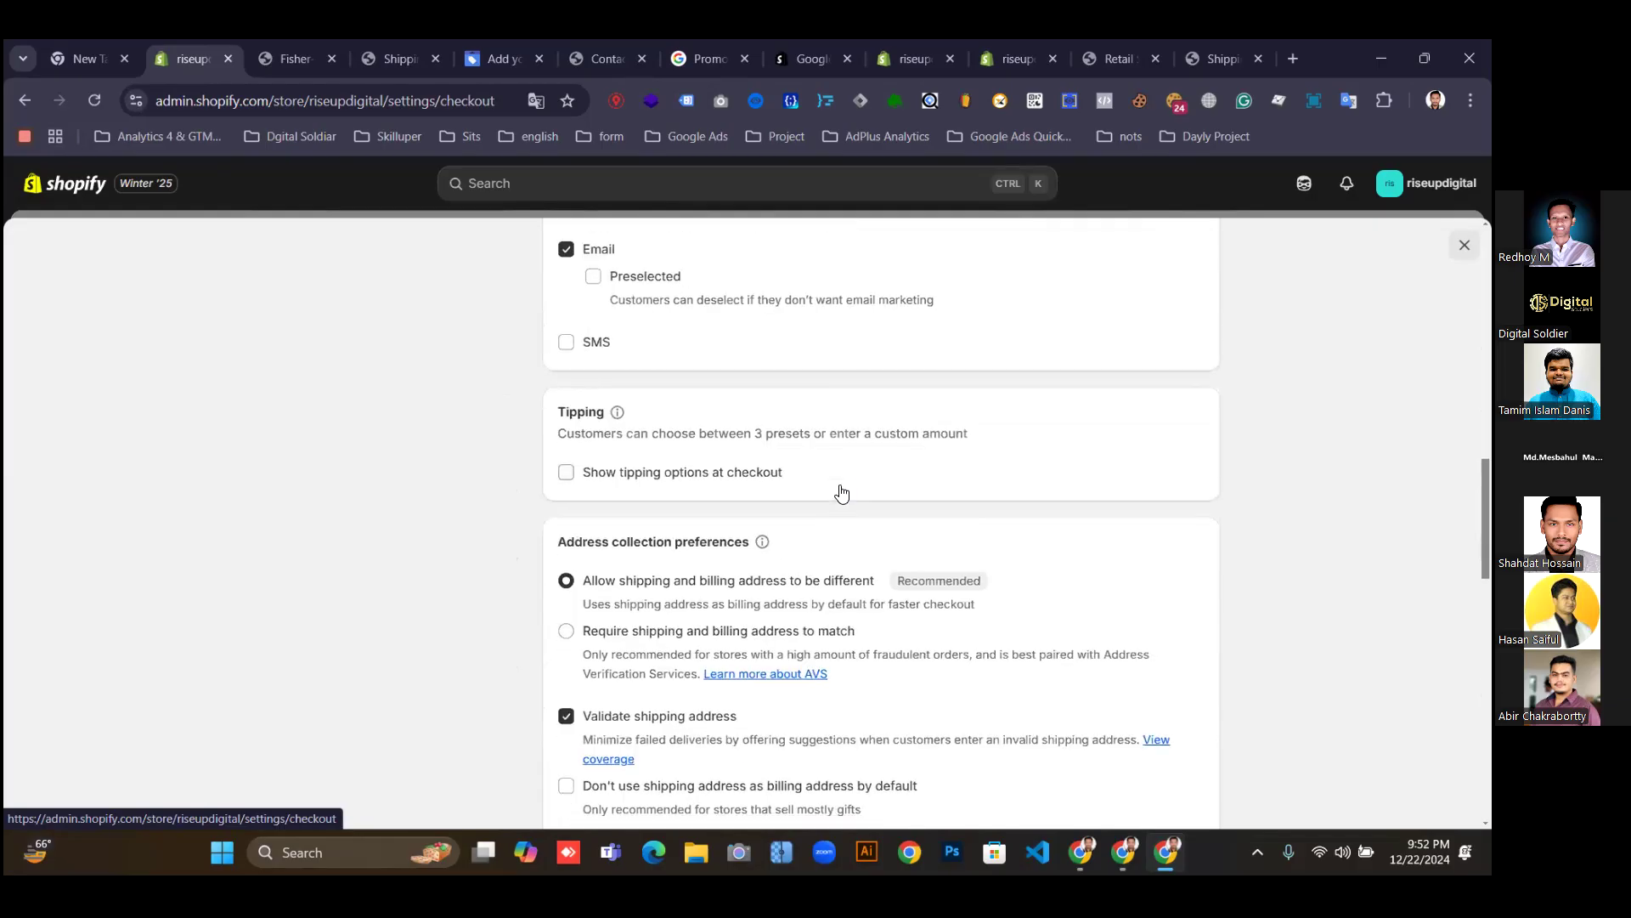
{"action": "scroll", "coordinate": [843, 491], "scroll_direction": "down", "scroll_amount": 5}
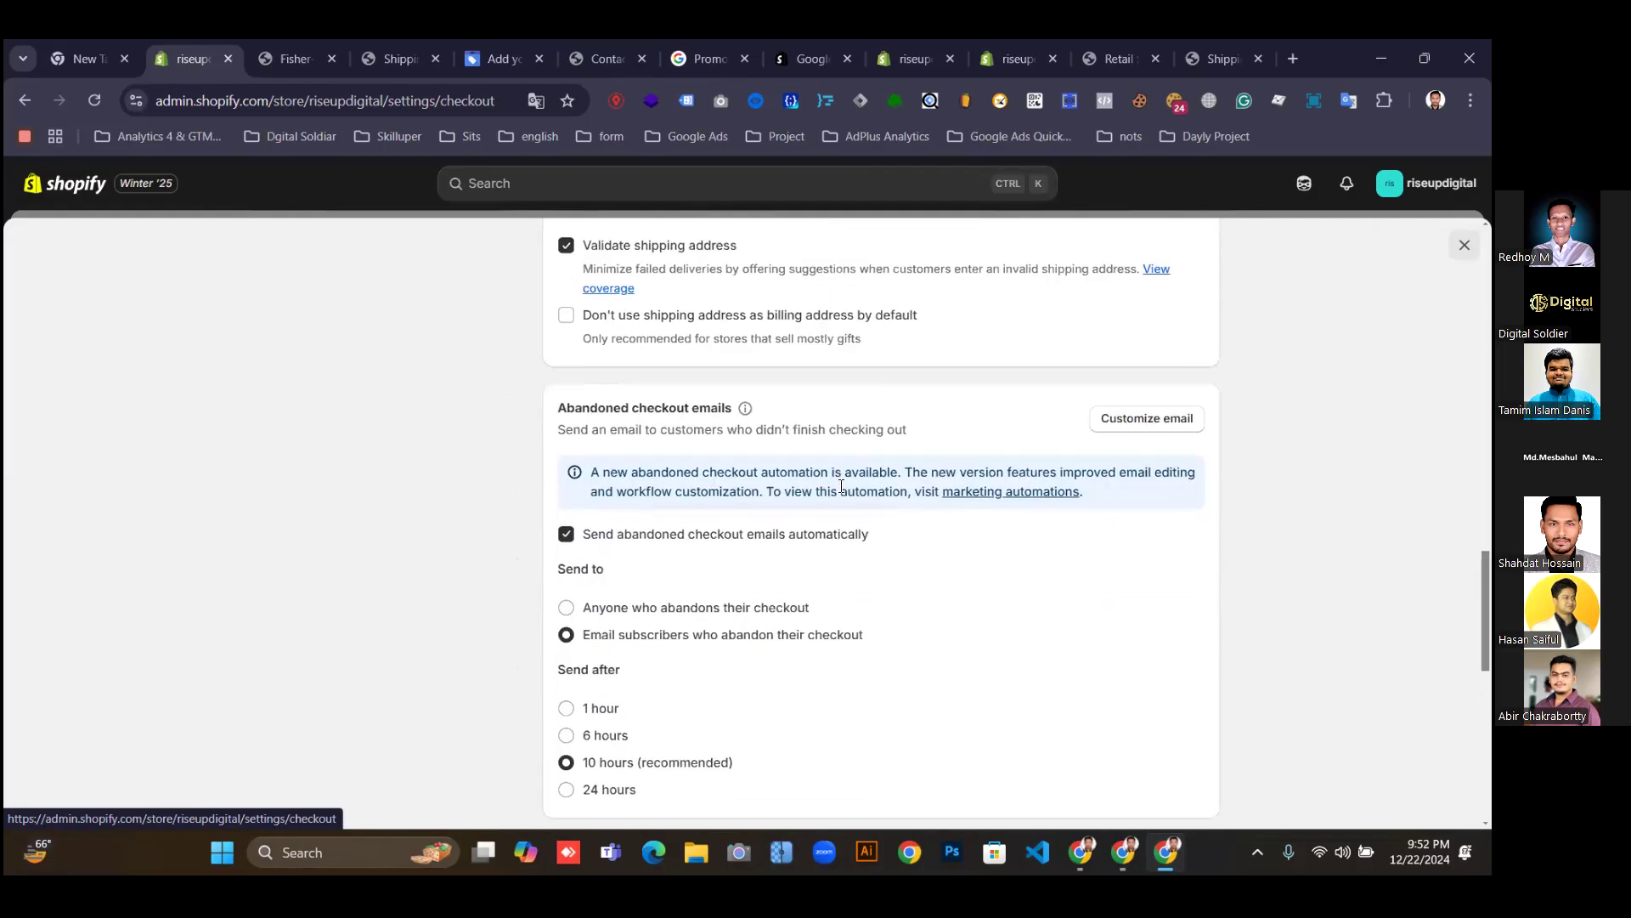
{"action": "scroll", "coordinate": [841, 491], "scroll_direction": "down", "scroll_amount": 3}
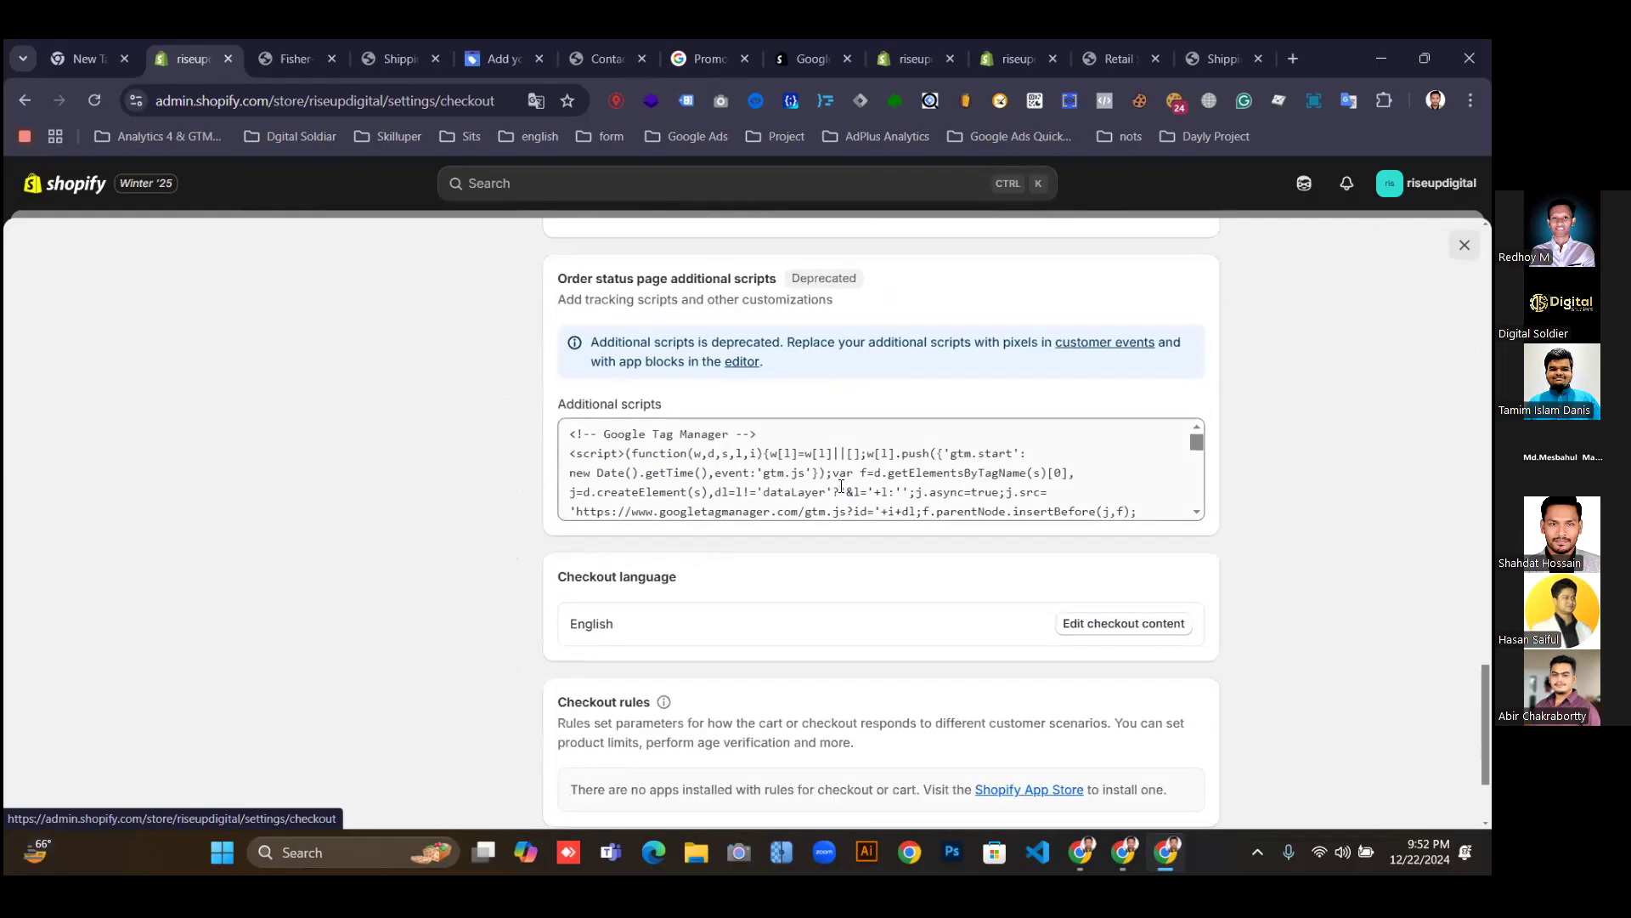
{"action": "scroll", "coordinate": [841, 475], "scroll_direction": "down", "scroll_amount": 5}
{"action": "scroll", "coordinate": [786, 475], "scroll_direction": "up", "scroll_amount": 18}
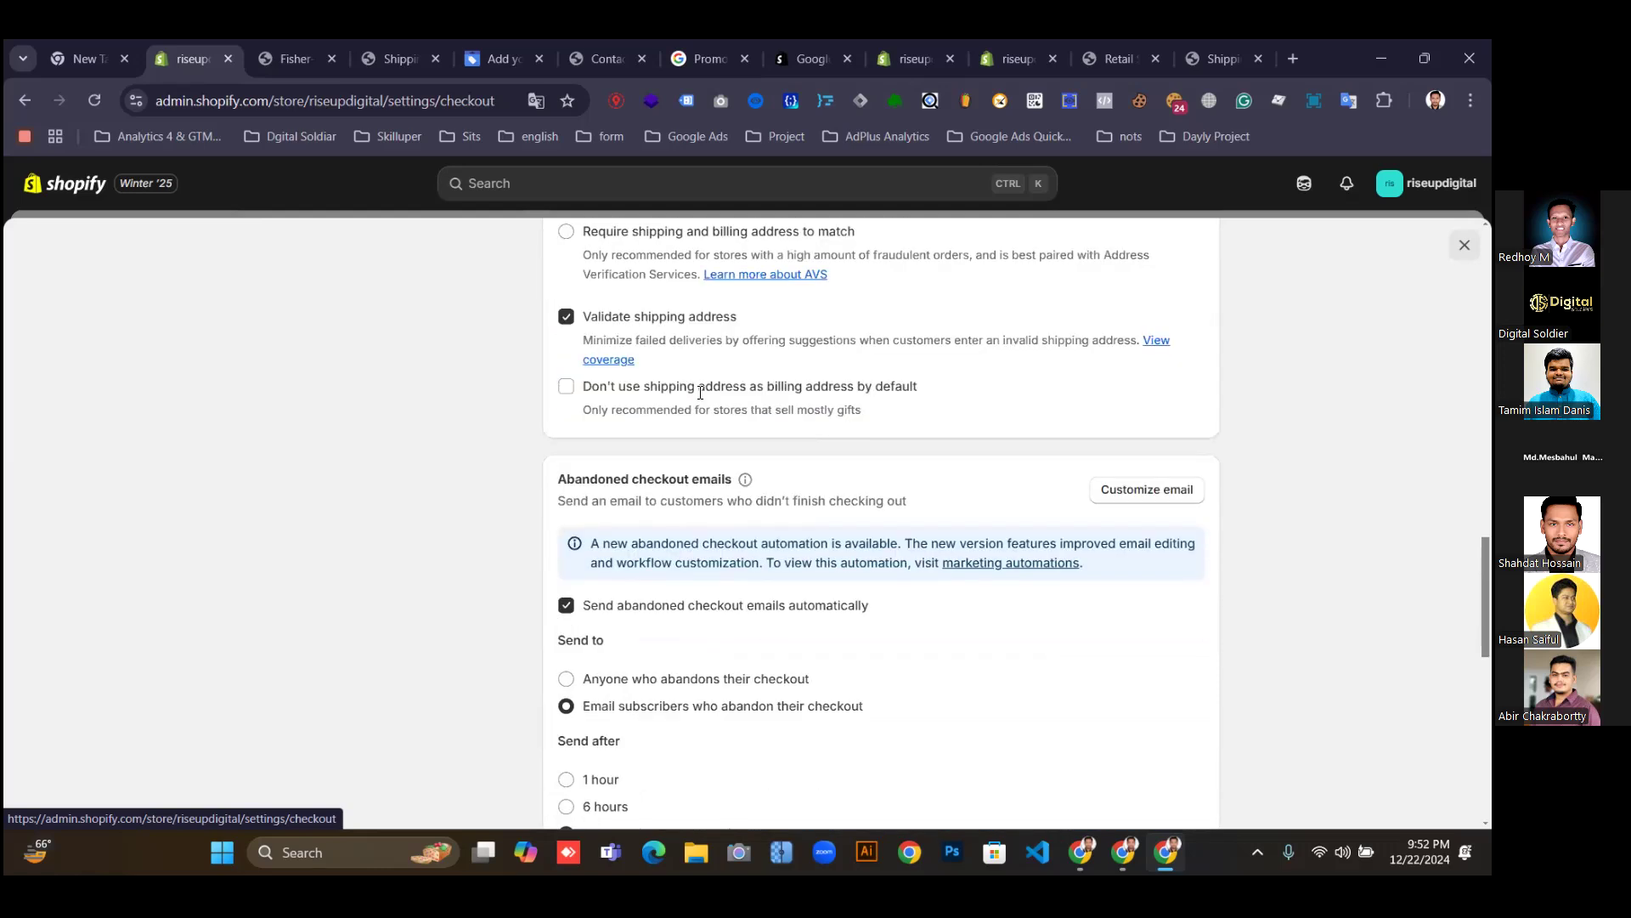
{"action": "scroll", "coordinate": [790, 463], "scroll_direction": "up", "scroll_amount": 10}
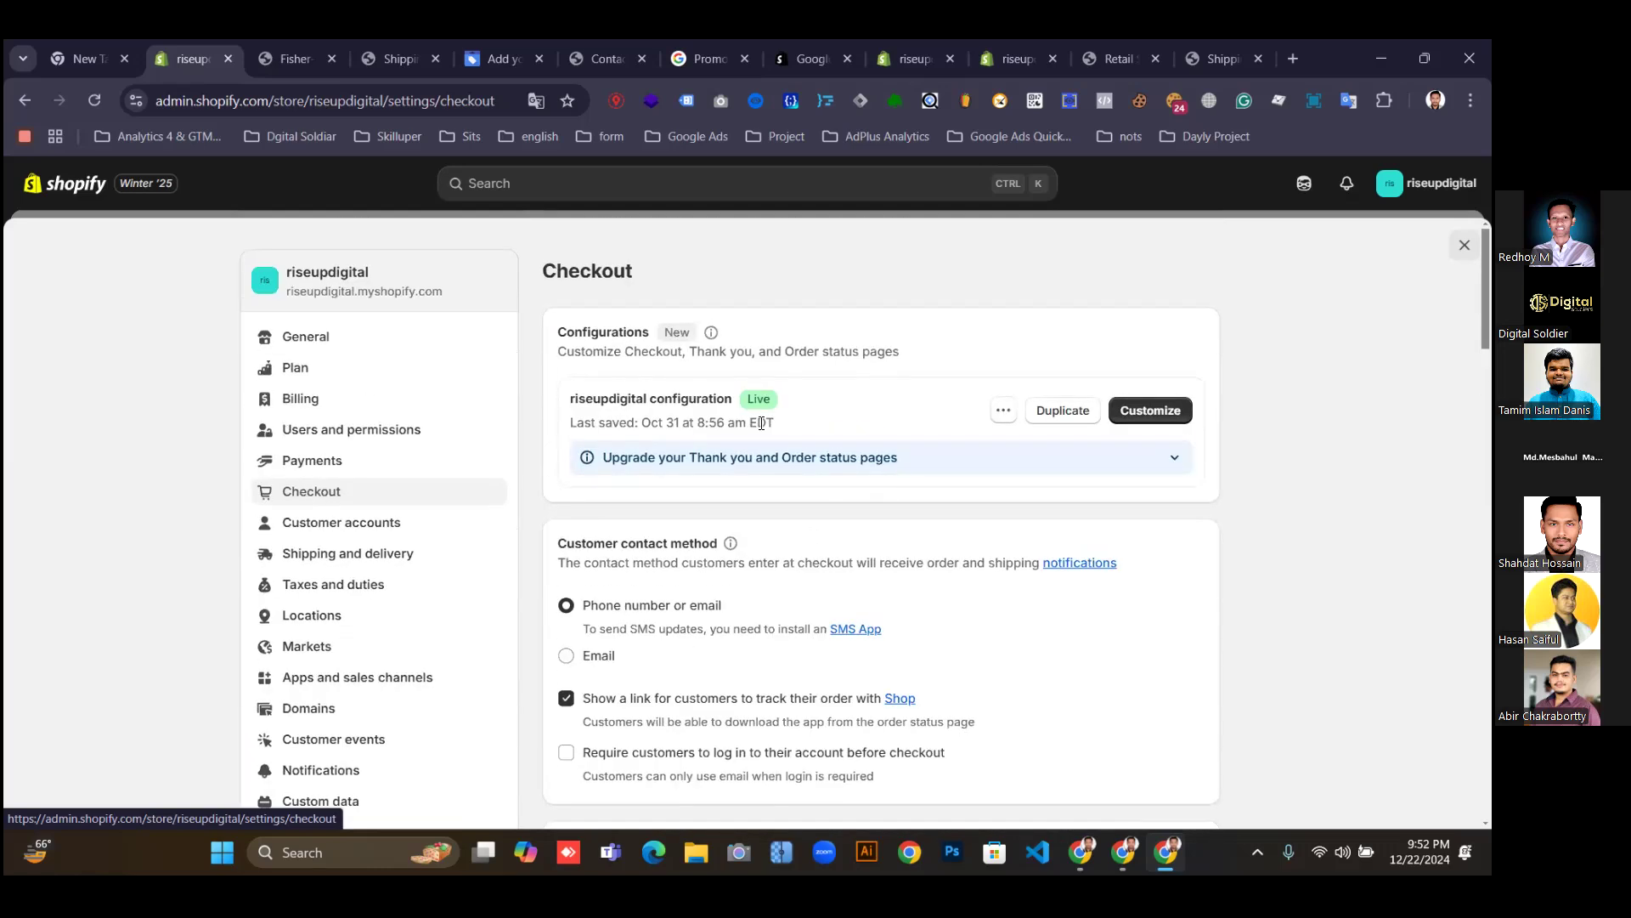
{"action": "left_click", "coordinate": [299, 341]}
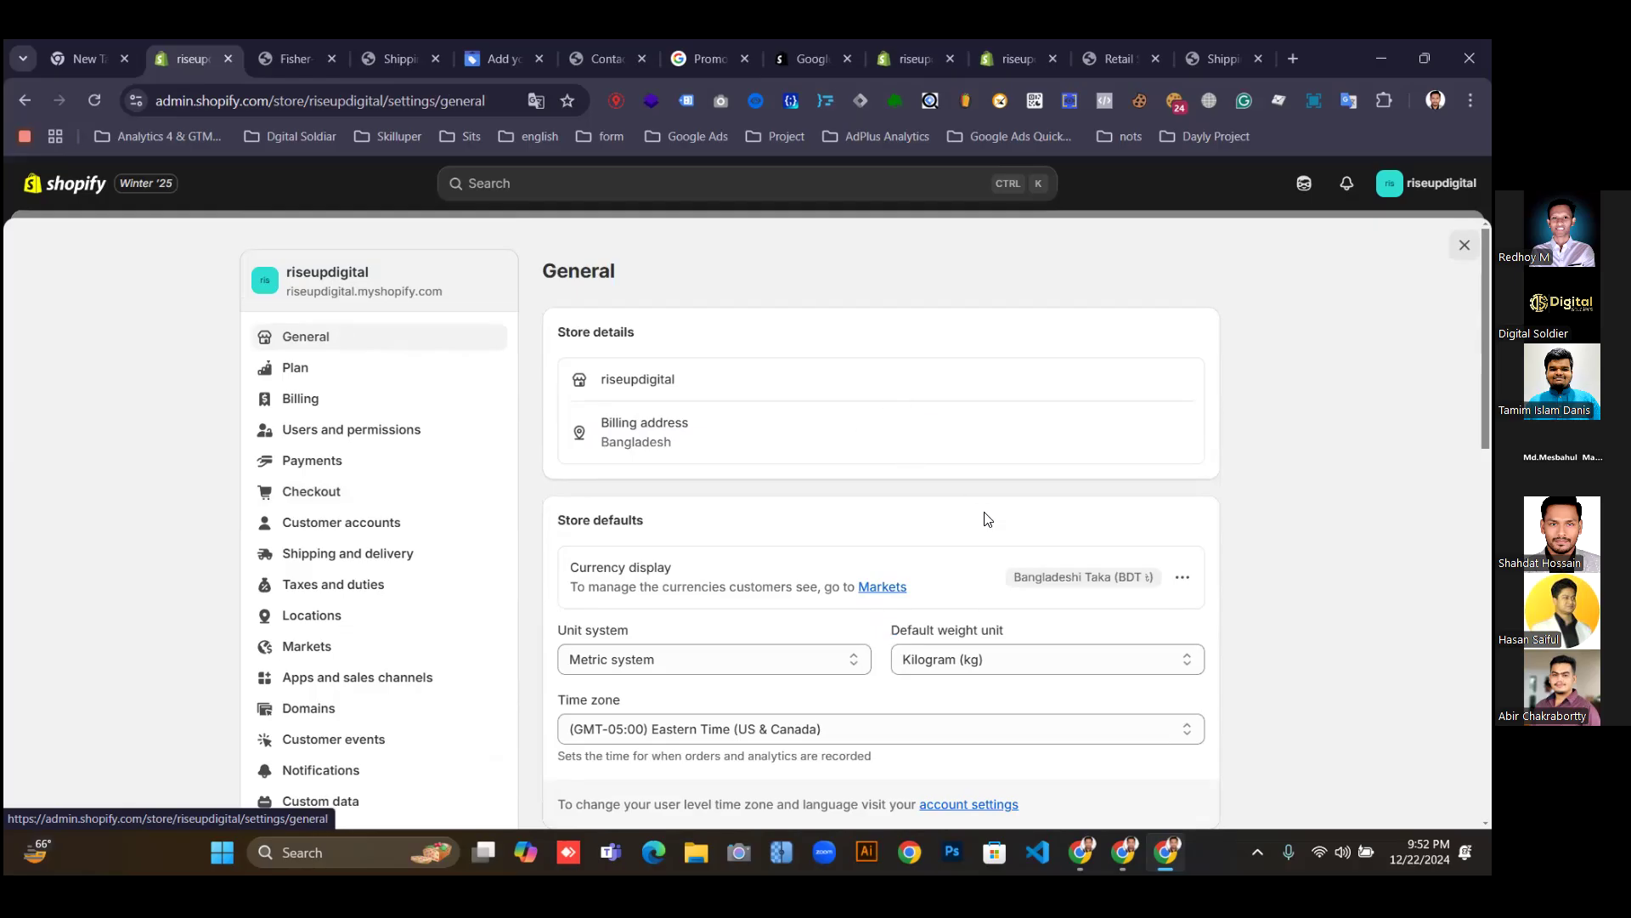
Change the store currency from Bangladeshi Taka to US Dollar (USD $) and save.
{"action": "scroll", "coordinate": [973, 552], "scroll_direction": "down", "scroll_amount": 1}
{"action": "scroll", "coordinate": [765, 569], "scroll_direction": "down", "scroll_amount": 1}
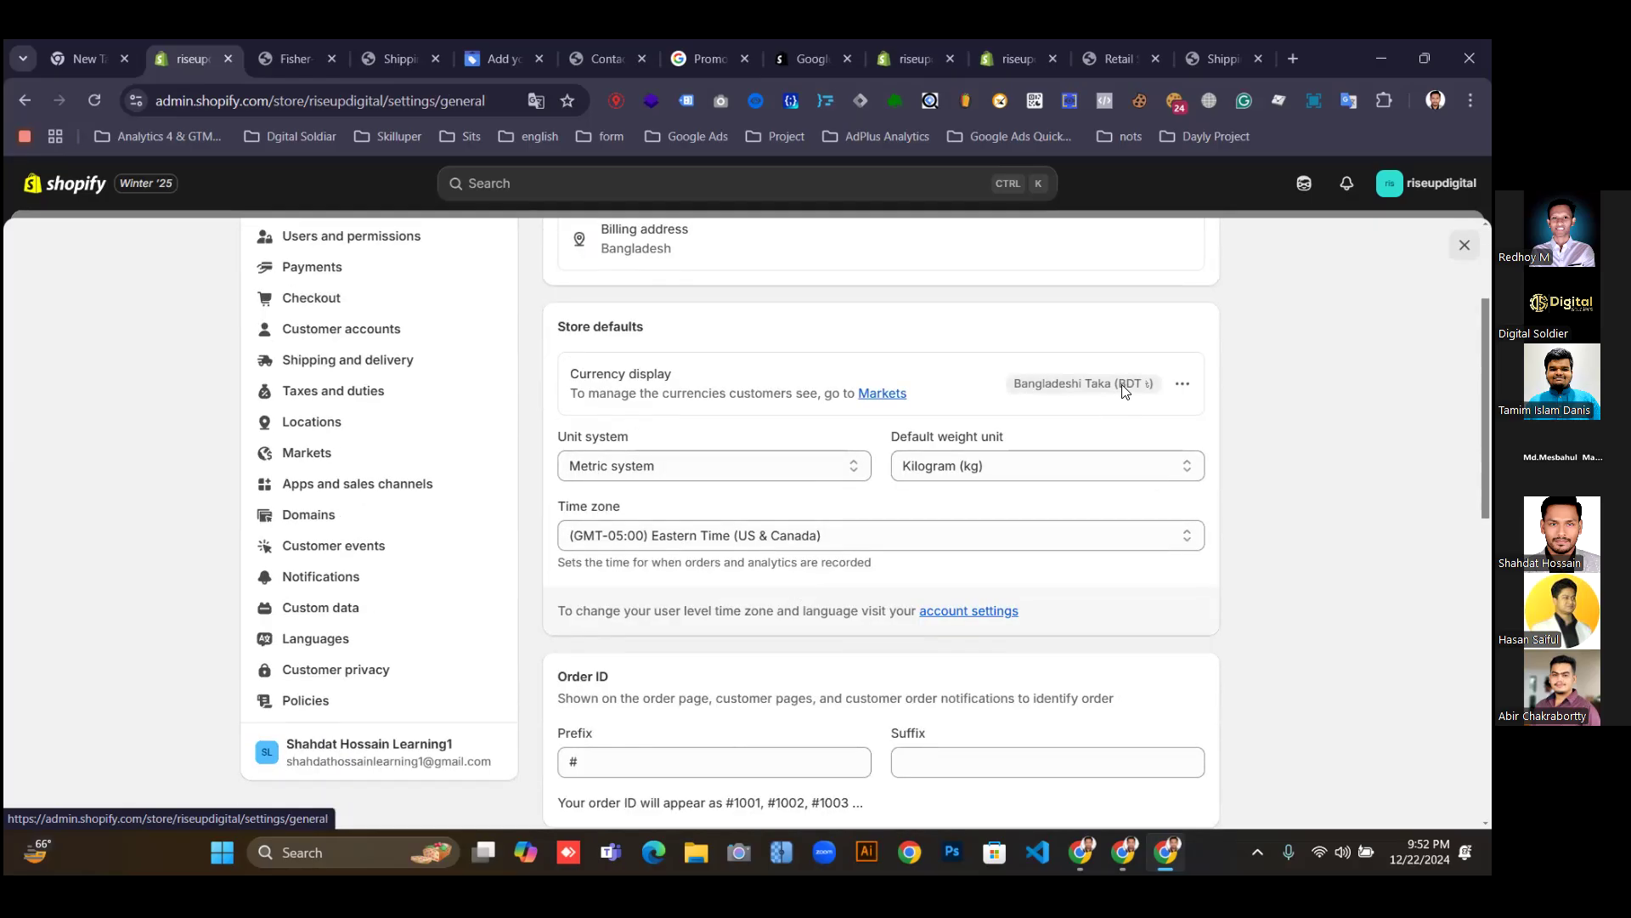
{"action": "left_click", "coordinate": [1182, 384]}
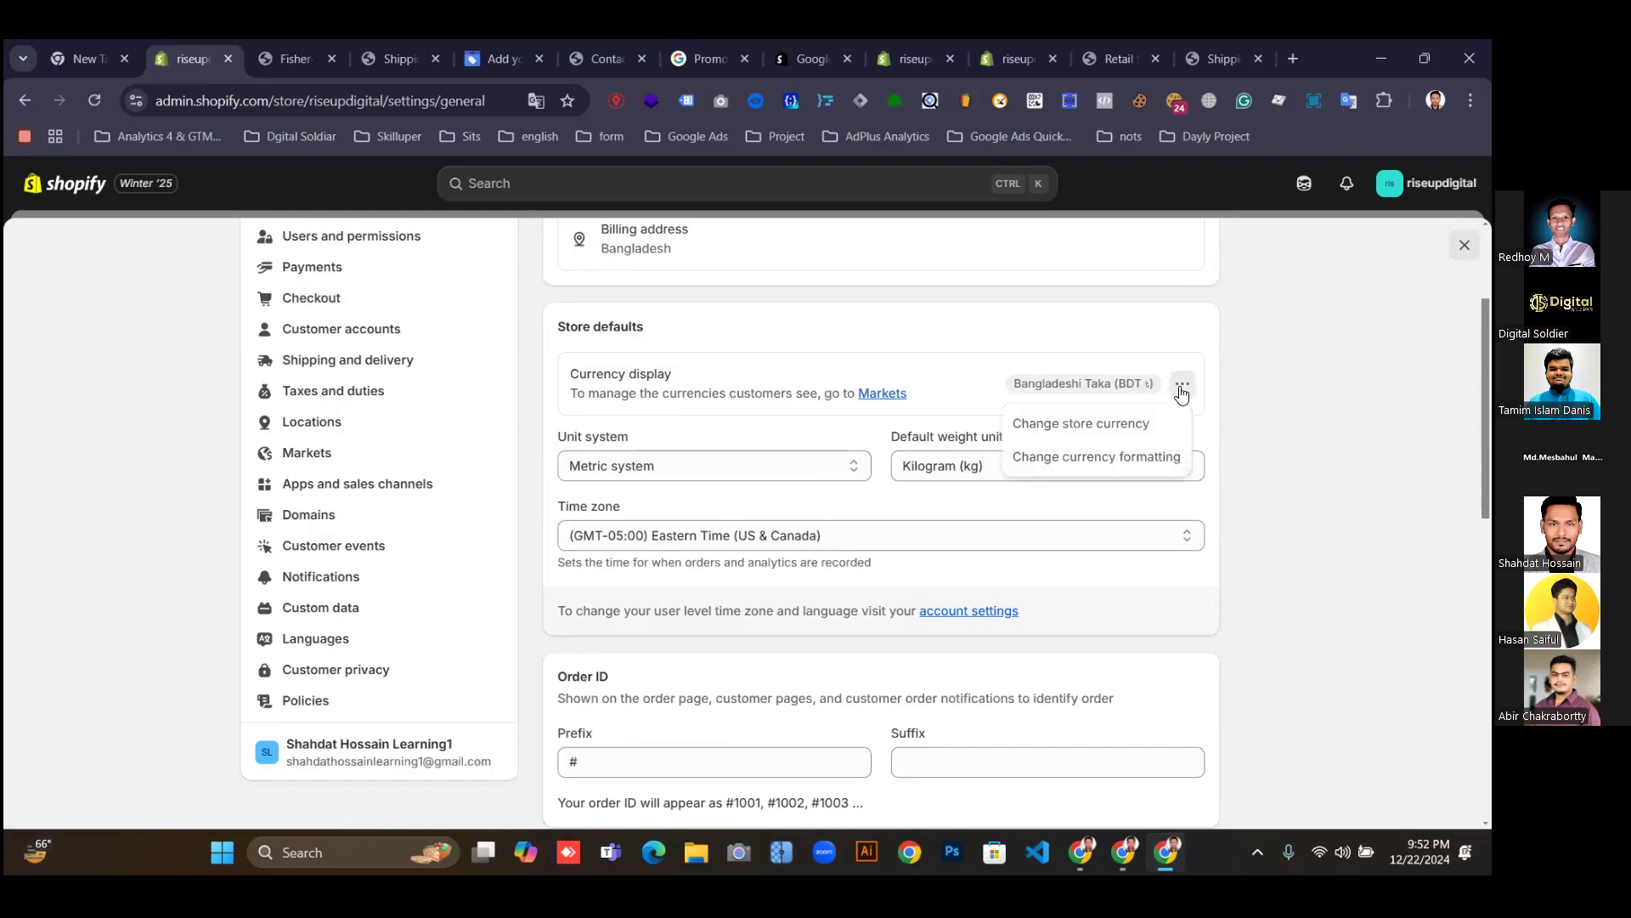
{"action": "left_click", "coordinate": [1079, 422]}
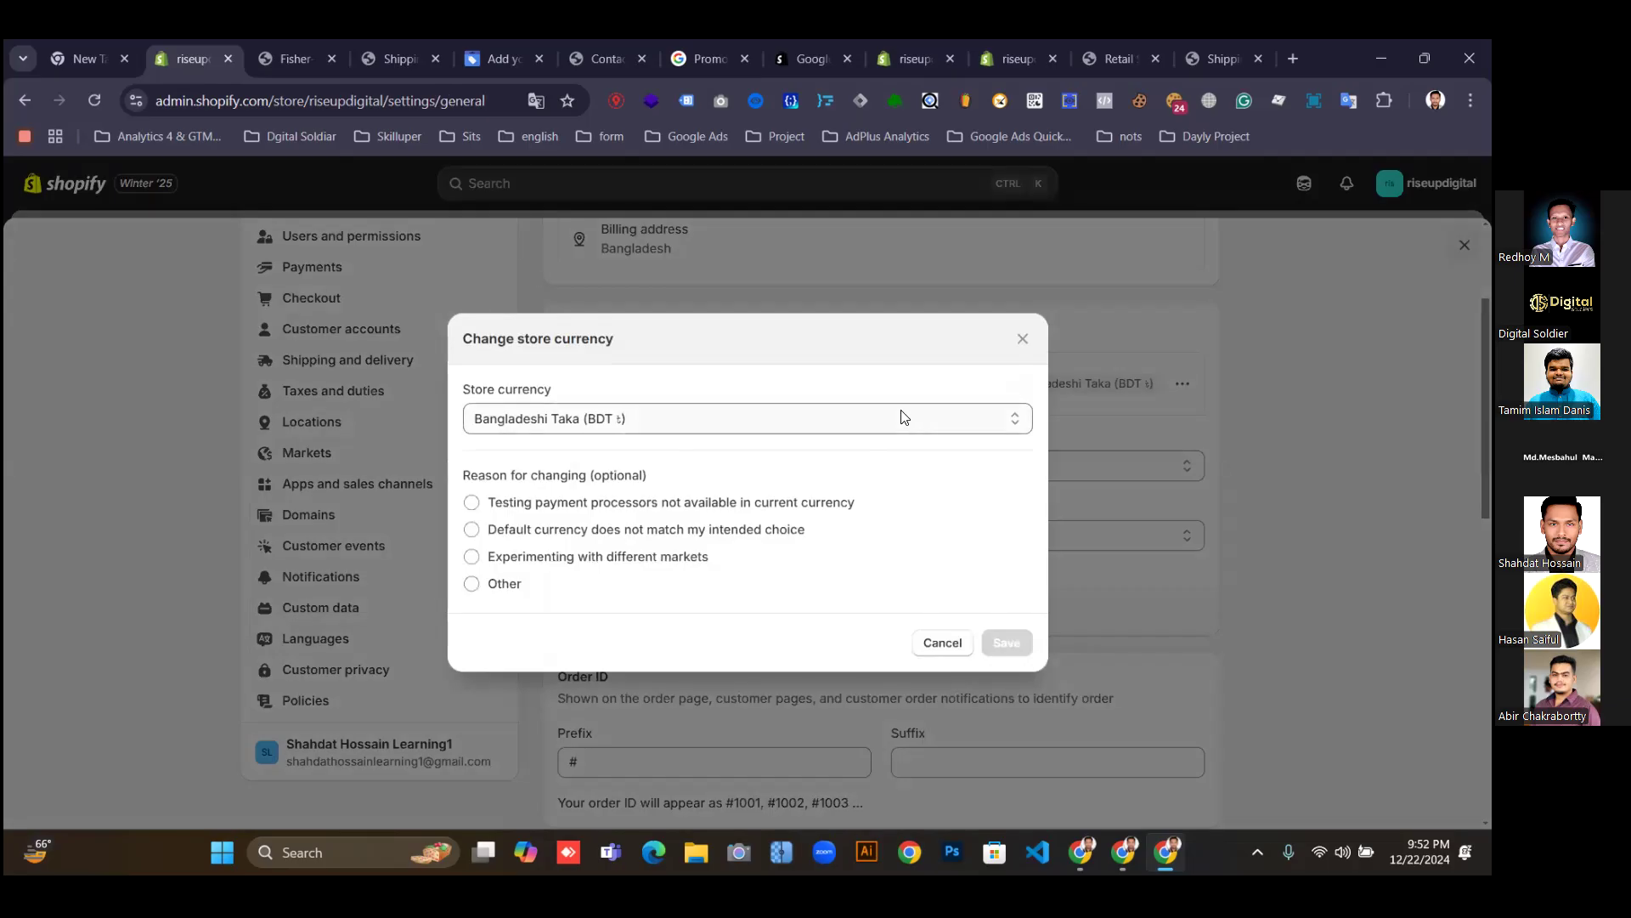
{"action": "left_click", "coordinate": [919, 417]}
{"action": "left_click", "coordinate": [524, 472]}
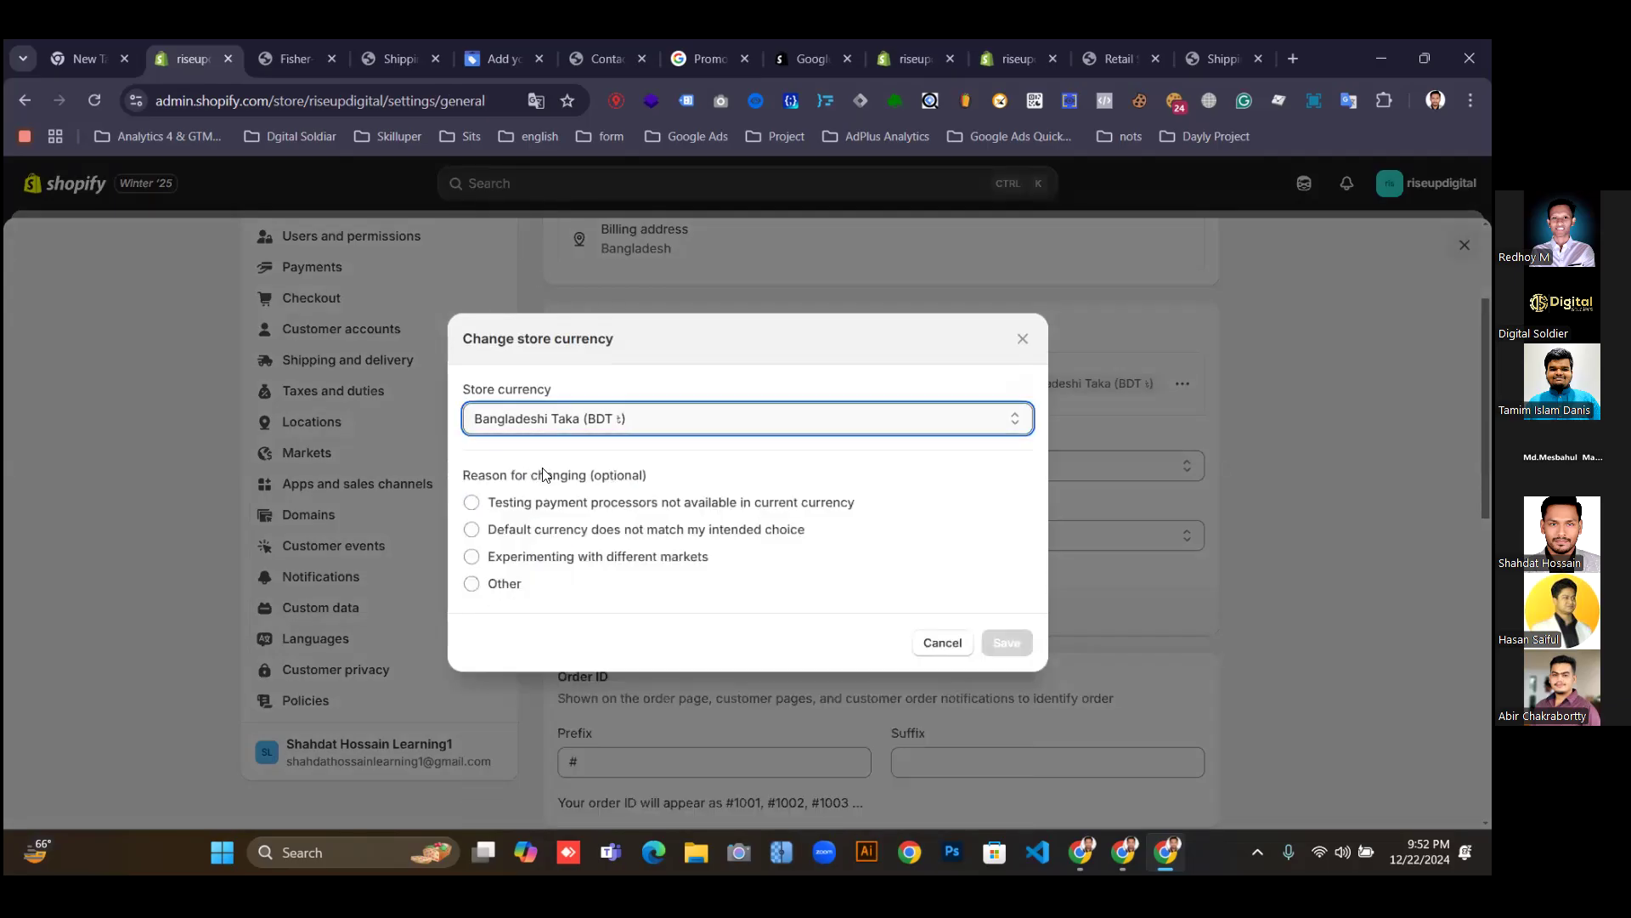
{"action": "left_click", "coordinate": [1006, 686]}
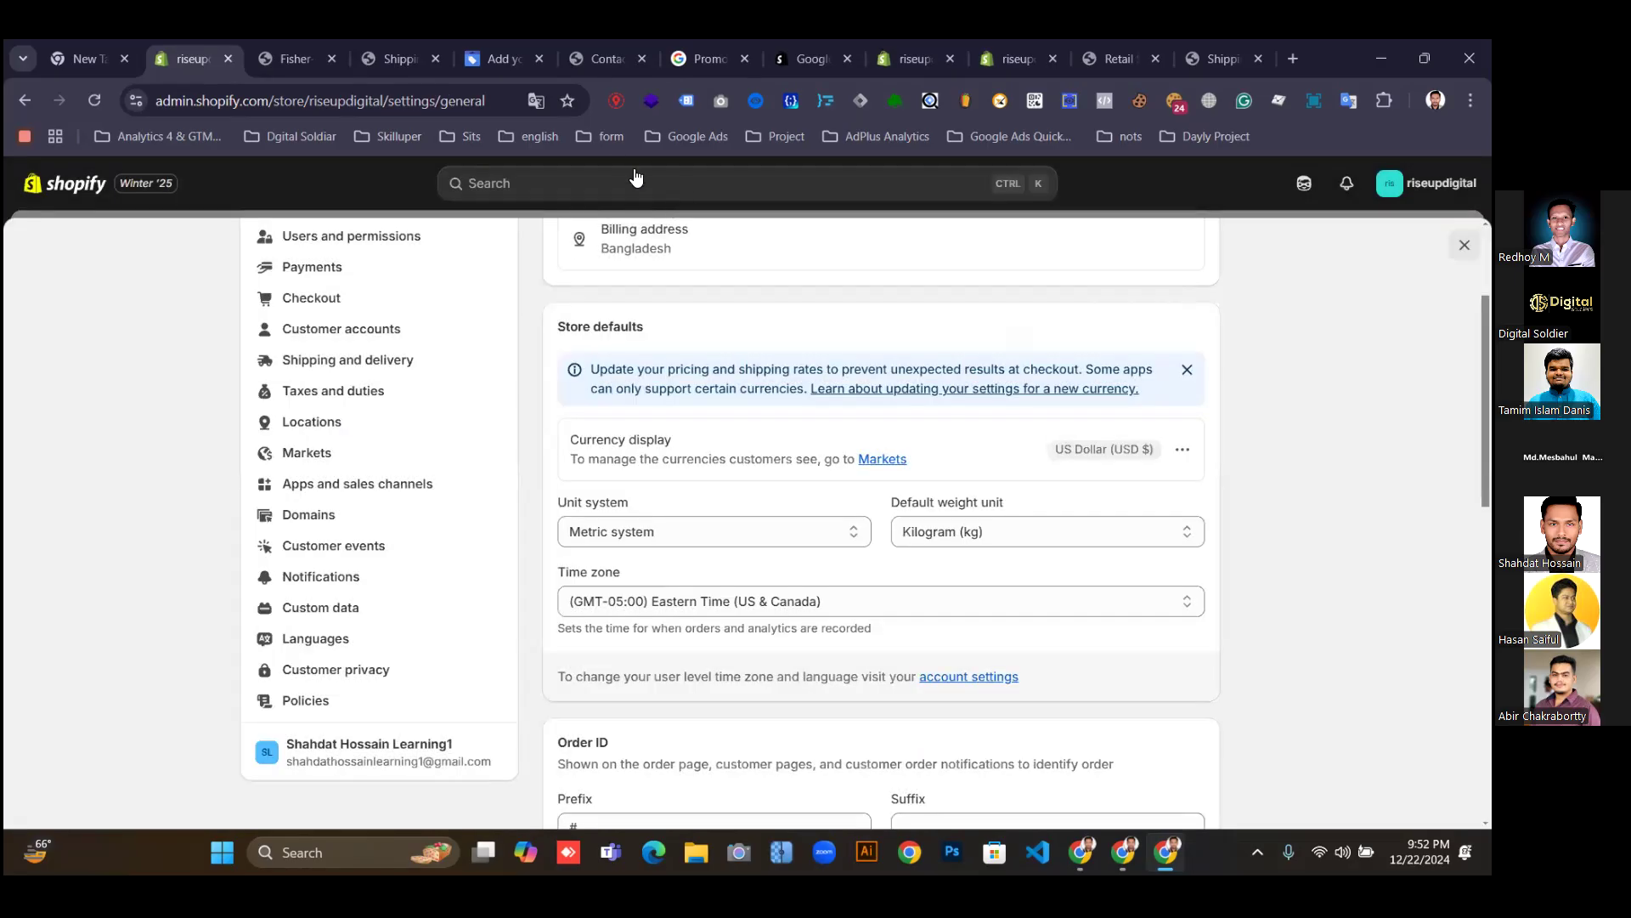
{"action": "left_click", "coordinate": [396, 59]}
Reload the shipping policy and Shark Bite Pirate Ship product pages, dismissing the Black Friday popup.
{"action": "left_click", "coordinate": [94, 100]}
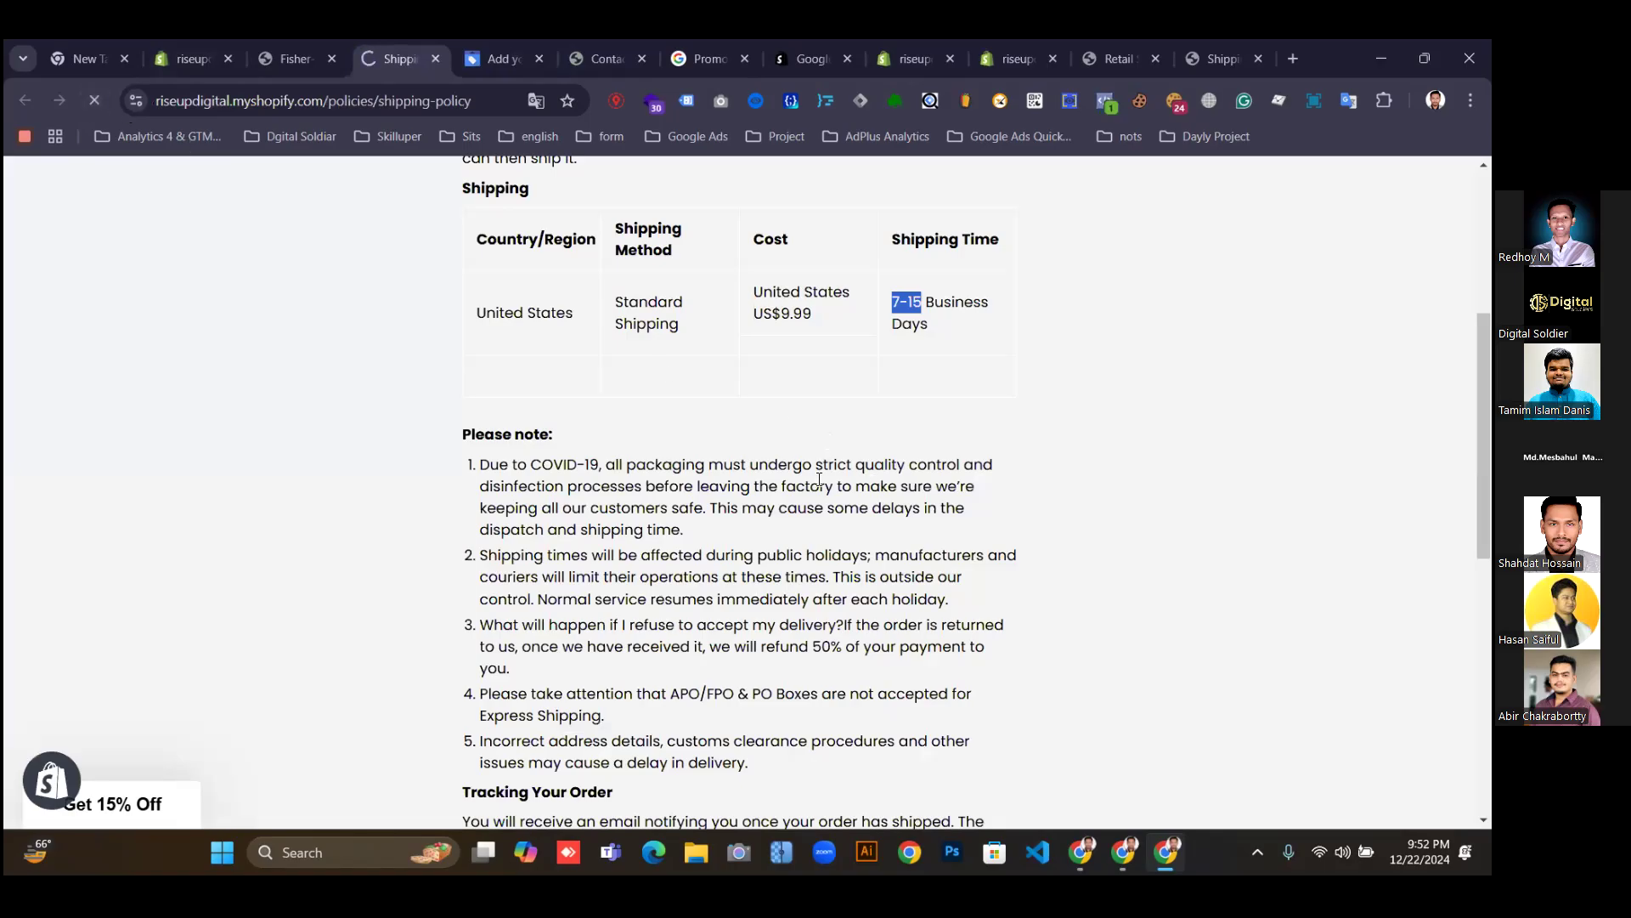
{"action": "left_click", "coordinate": [276, 56]}
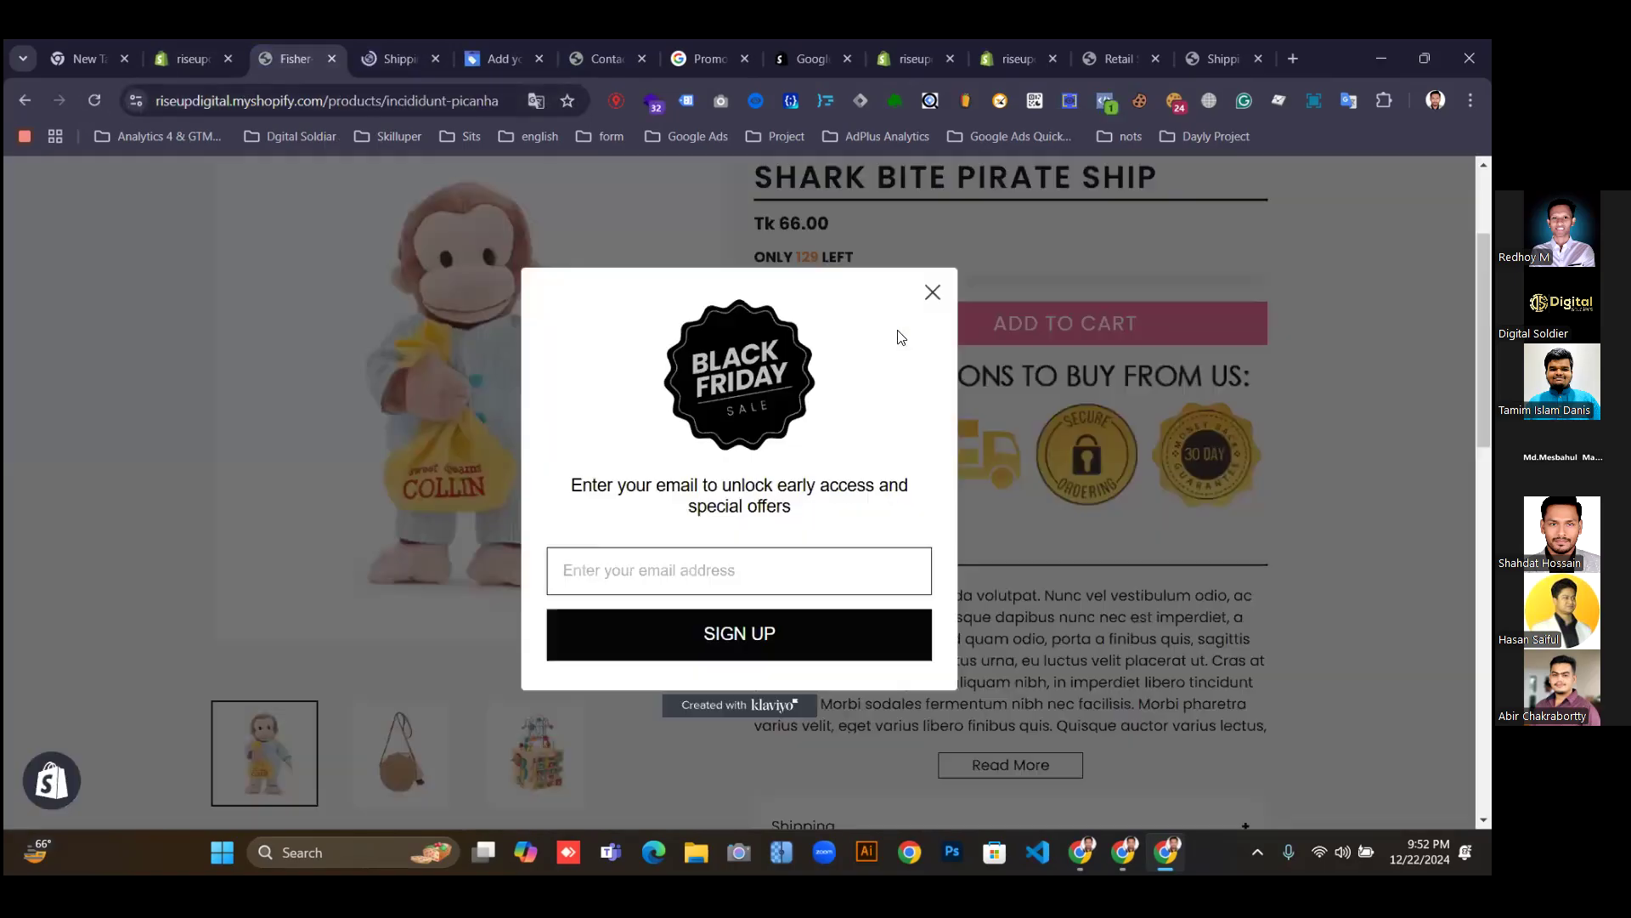
{"action": "left_click", "coordinate": [289, 379]}
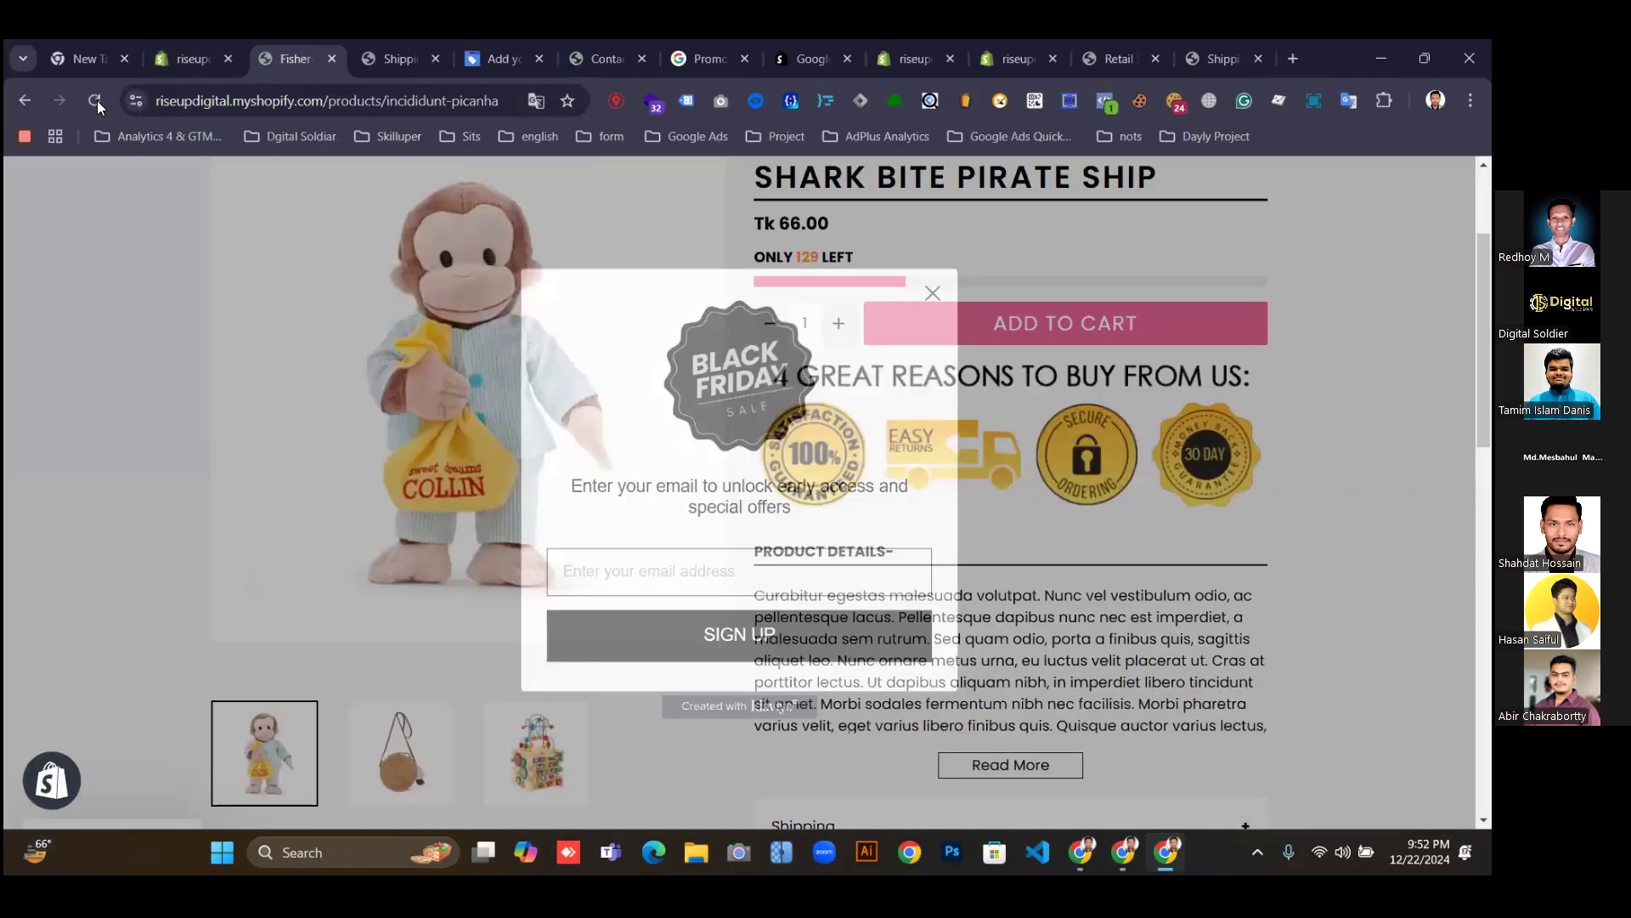
{"action": "key", "text": "F5"}
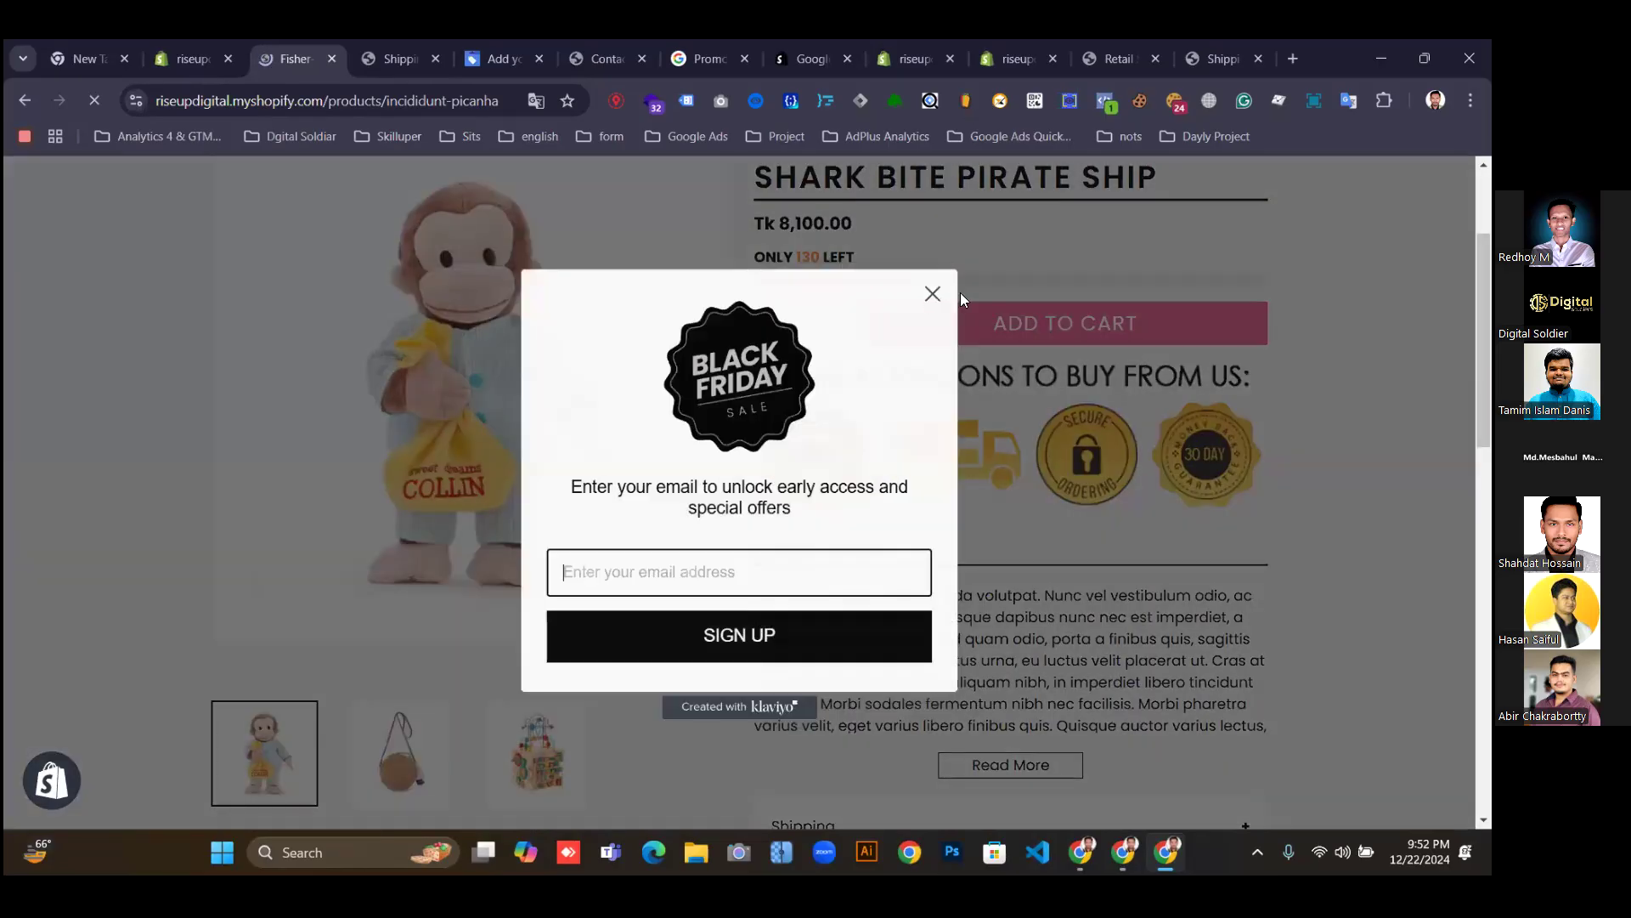
{"action": "left_click", "coordinate": [491, 59]}
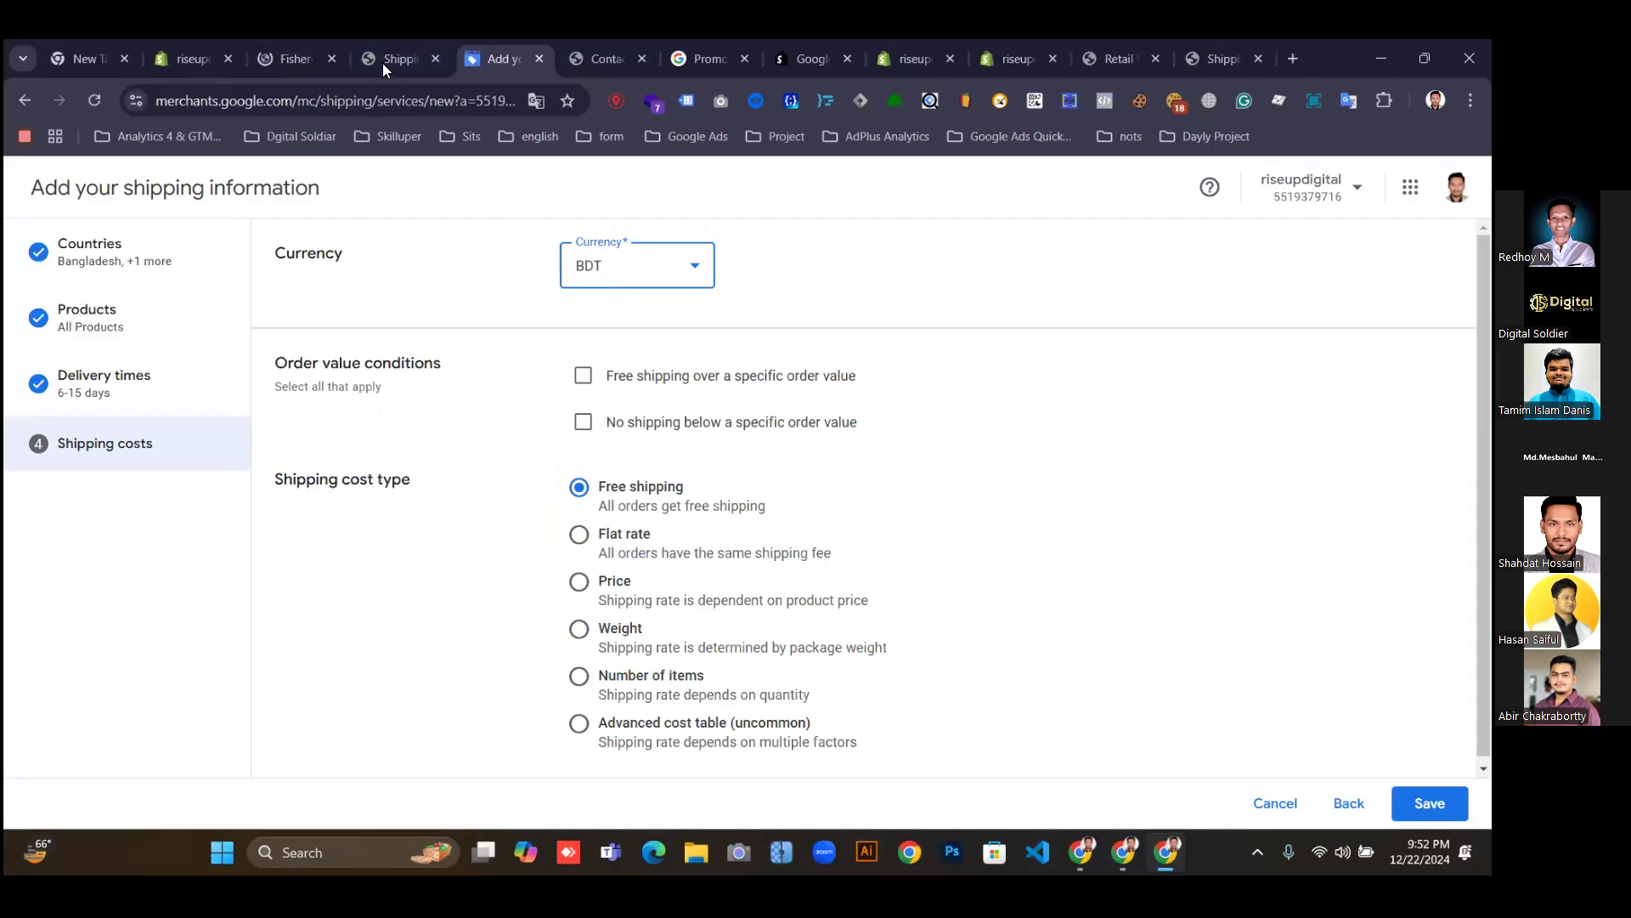
{"action": "left_click", "coordinate": [365, 61]}
{"action": "left_click", "coordinate": [290, 63]}
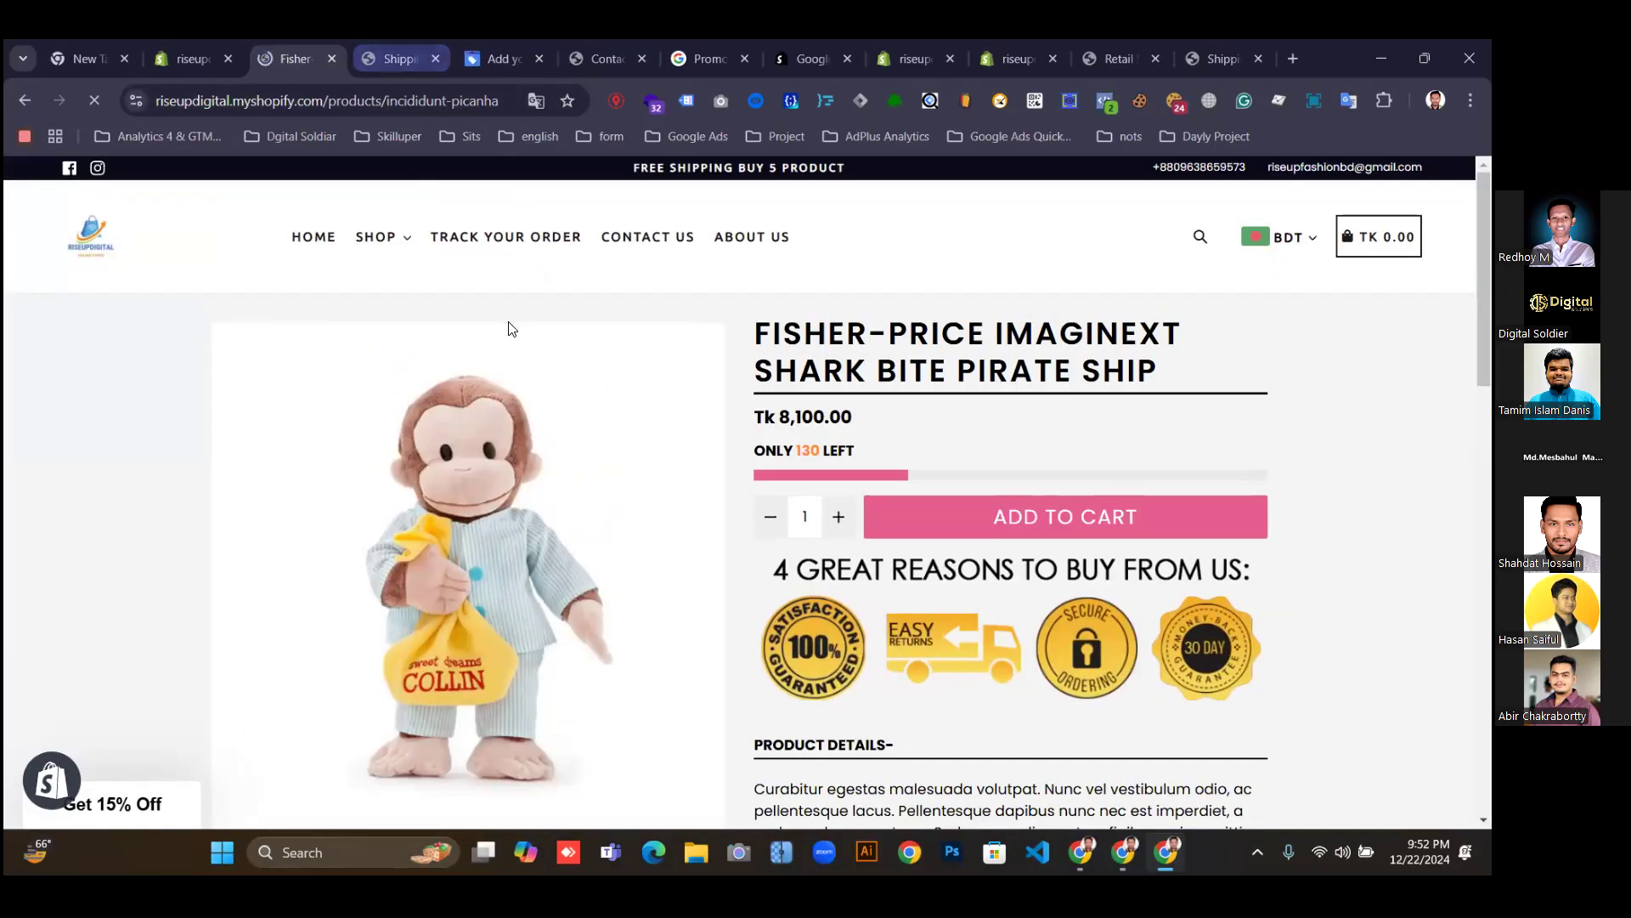
Switch the storefront's displayed currency to US Dollar, then return to Merchant Center's shipping costs.
{"action": "left_click", "coordinate": [1282, 241]}
{"action": "scroll", "coordinate": [1066, 446], "scroll_direction": "down", "scroll_amount": 8}
{"action": "scroll", "coordinate": [1190, 401], "scroll_direction": "up", "scroll_amount": 8}
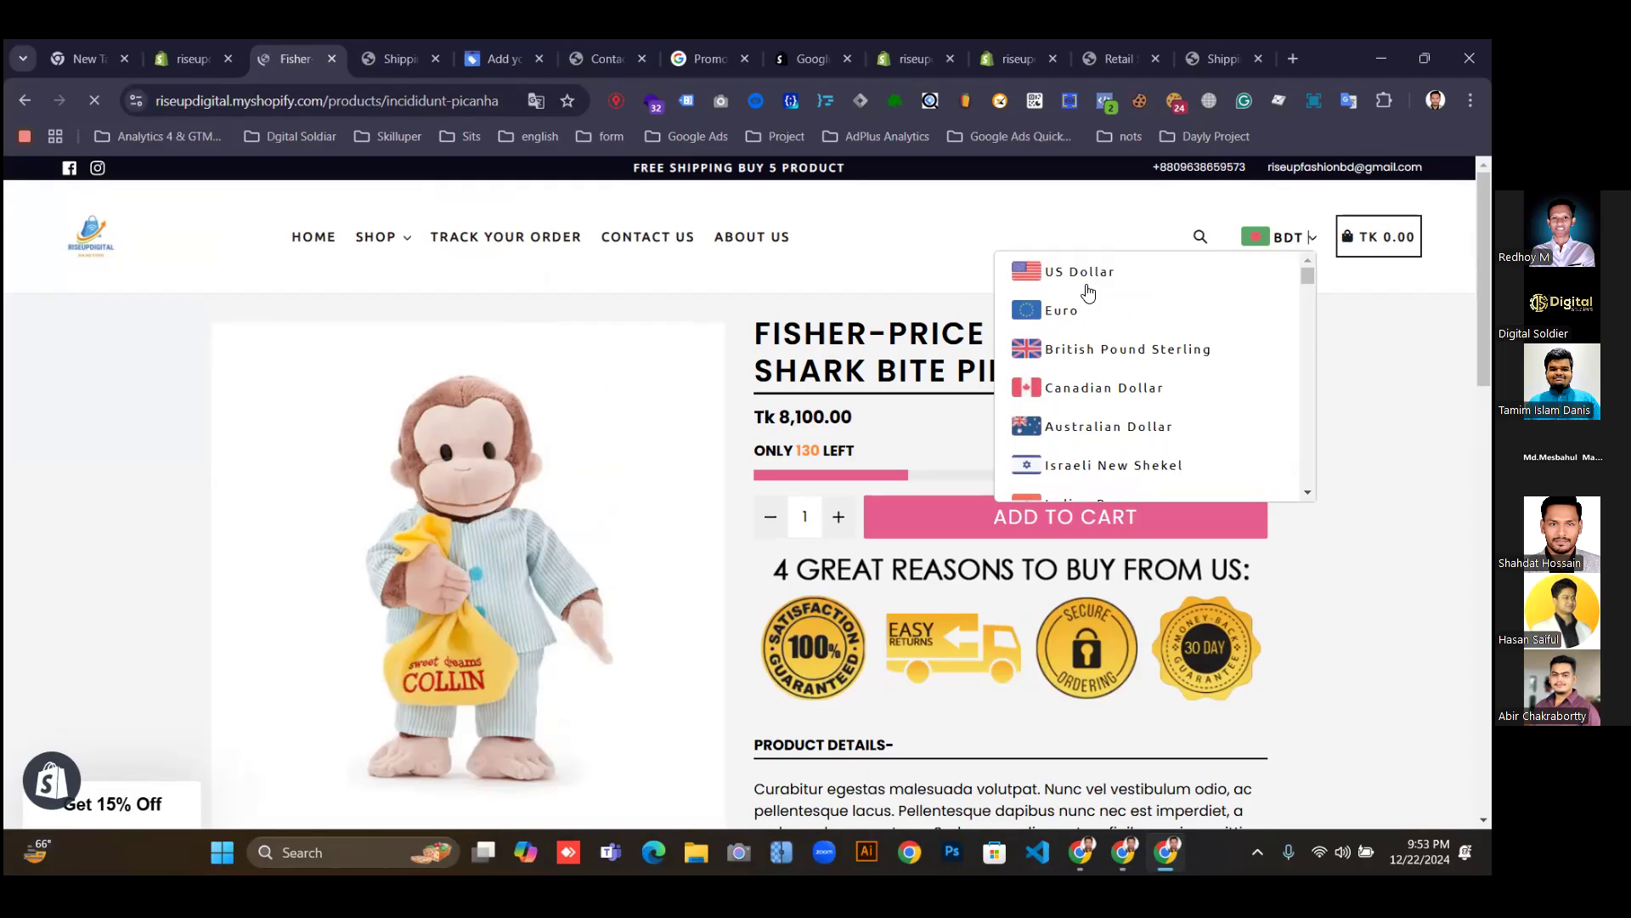
{"action": "left_click", "coordinate": [1084, 272]}
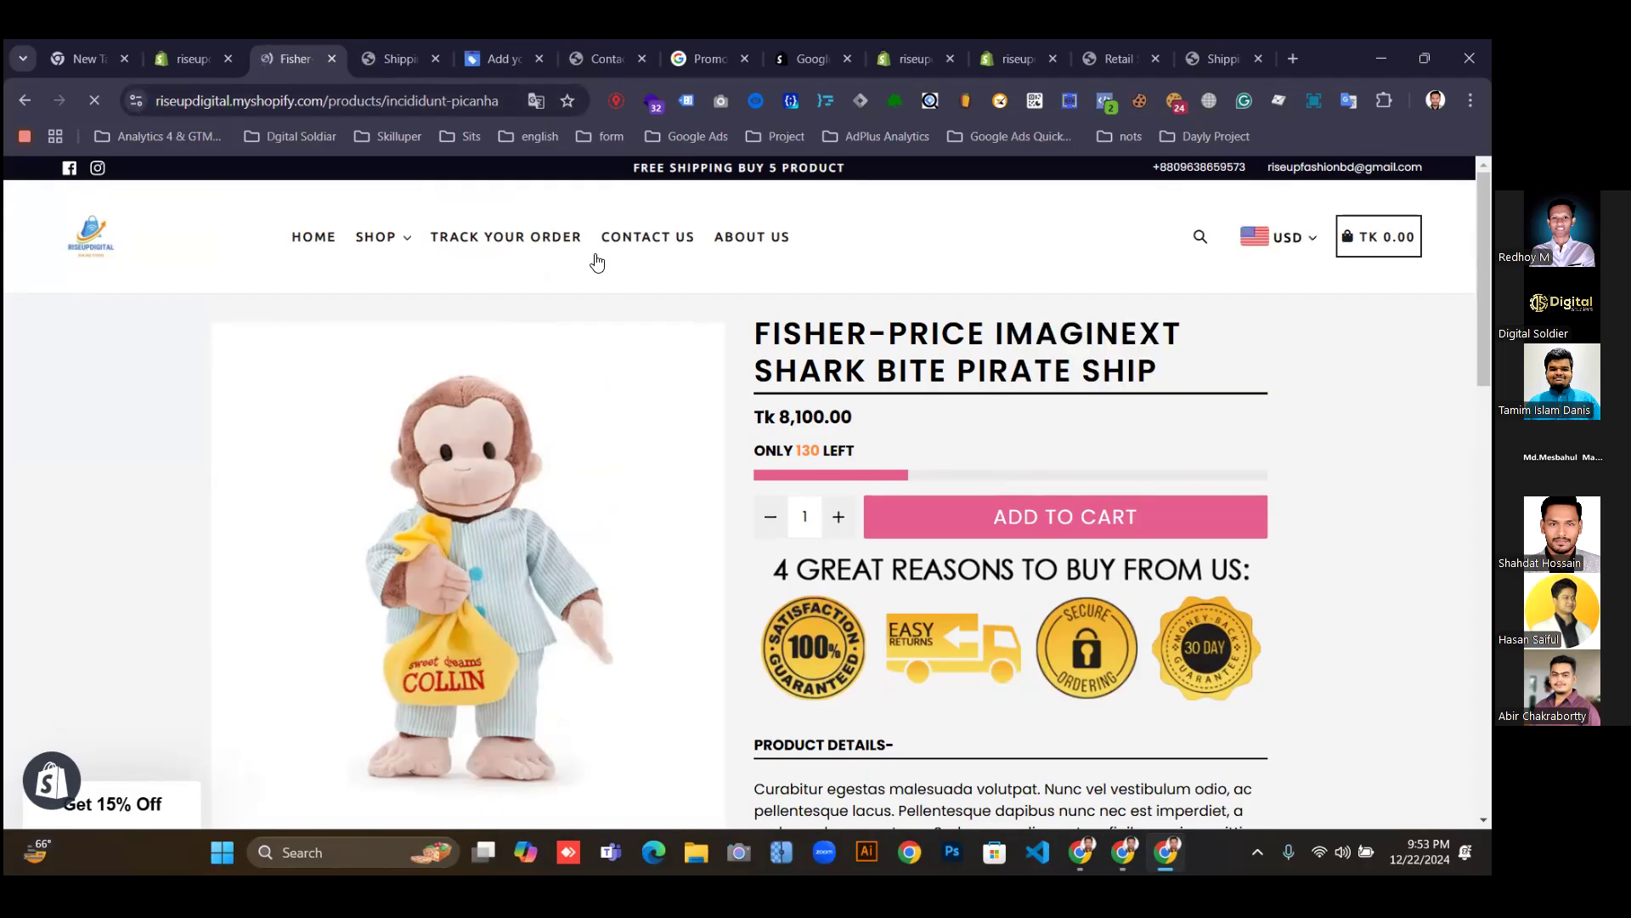
{"action": "left_click", "coordinate": [505, 56]}
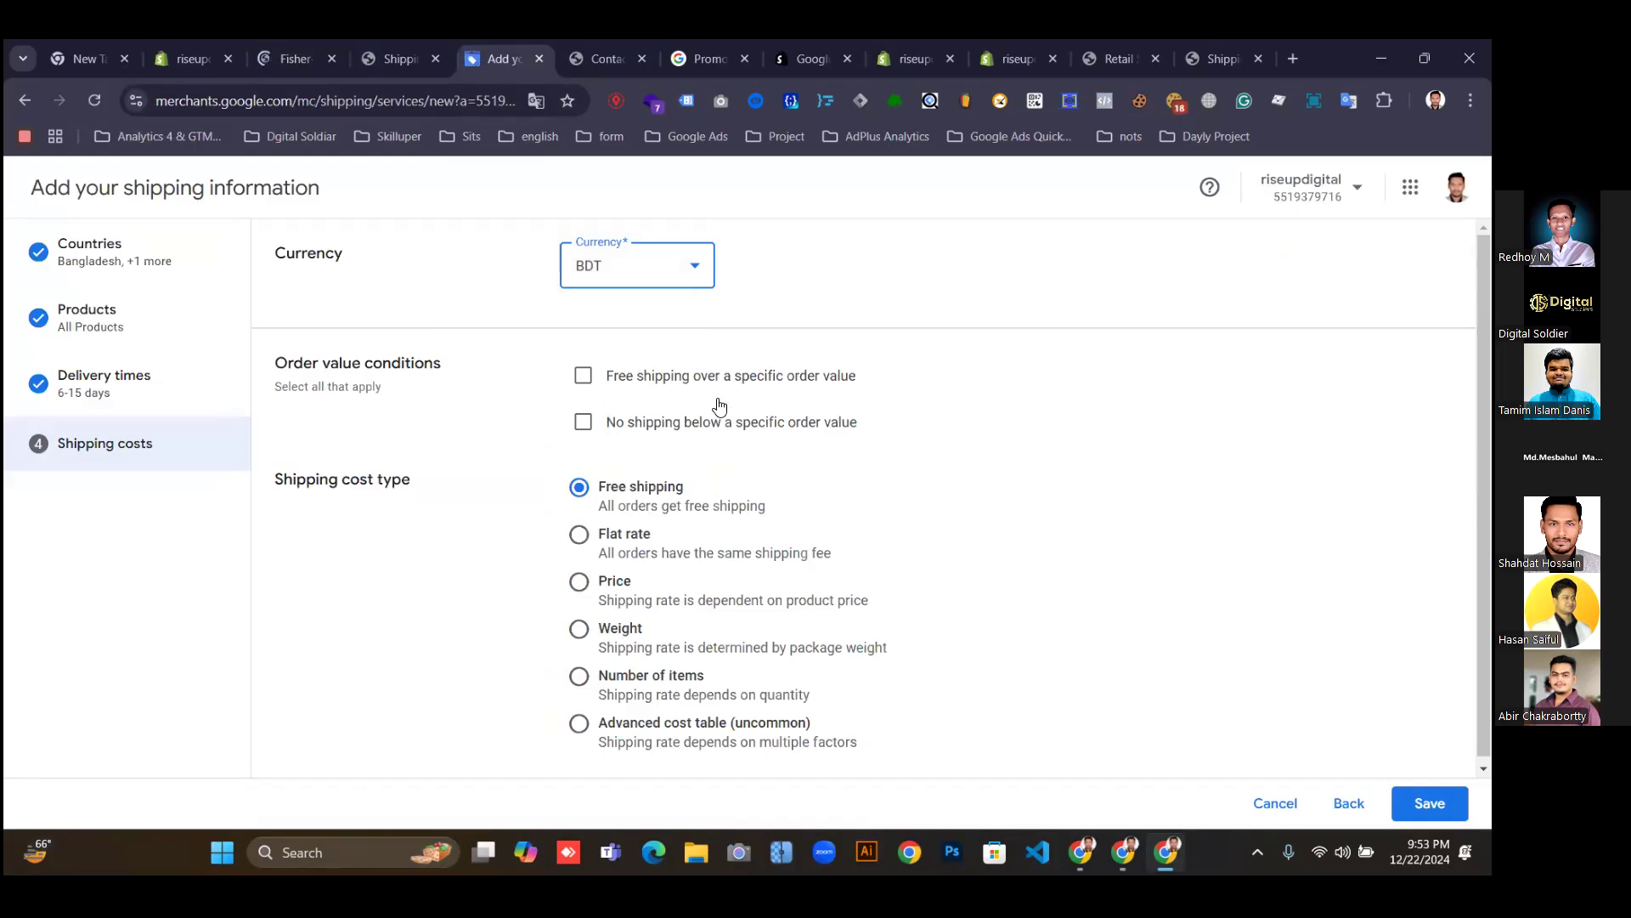
Switch the shipping costs currency from BDT to USD.
{"action": "left_click", "coordinate": [671, 279]}
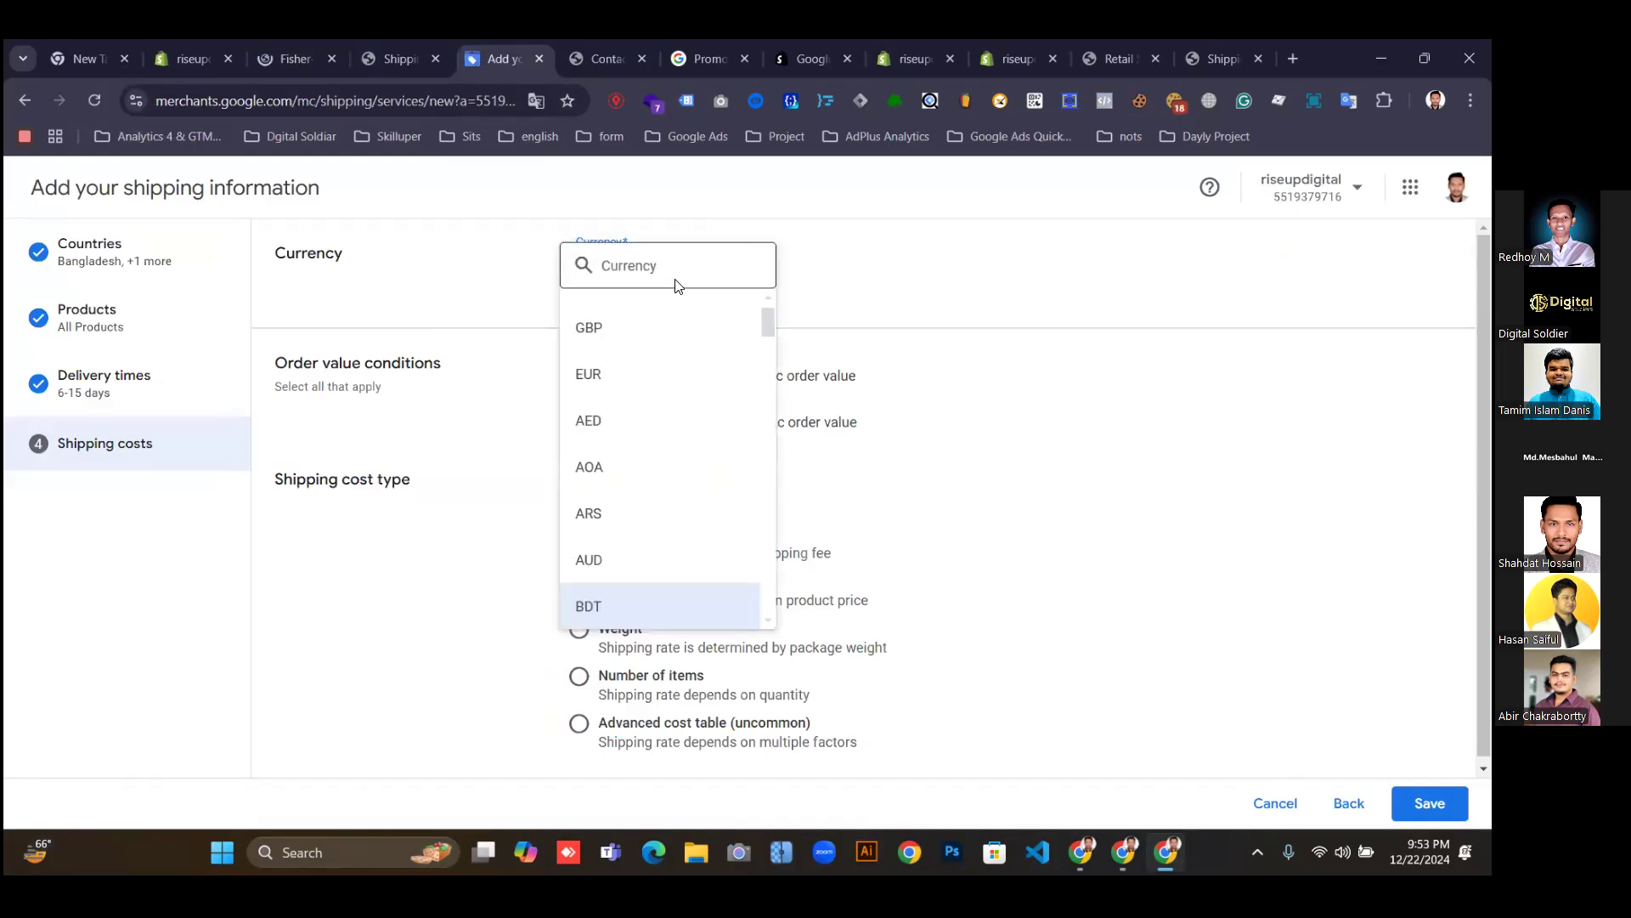
{"action": "left_click", "coordinate": [630, 270]}
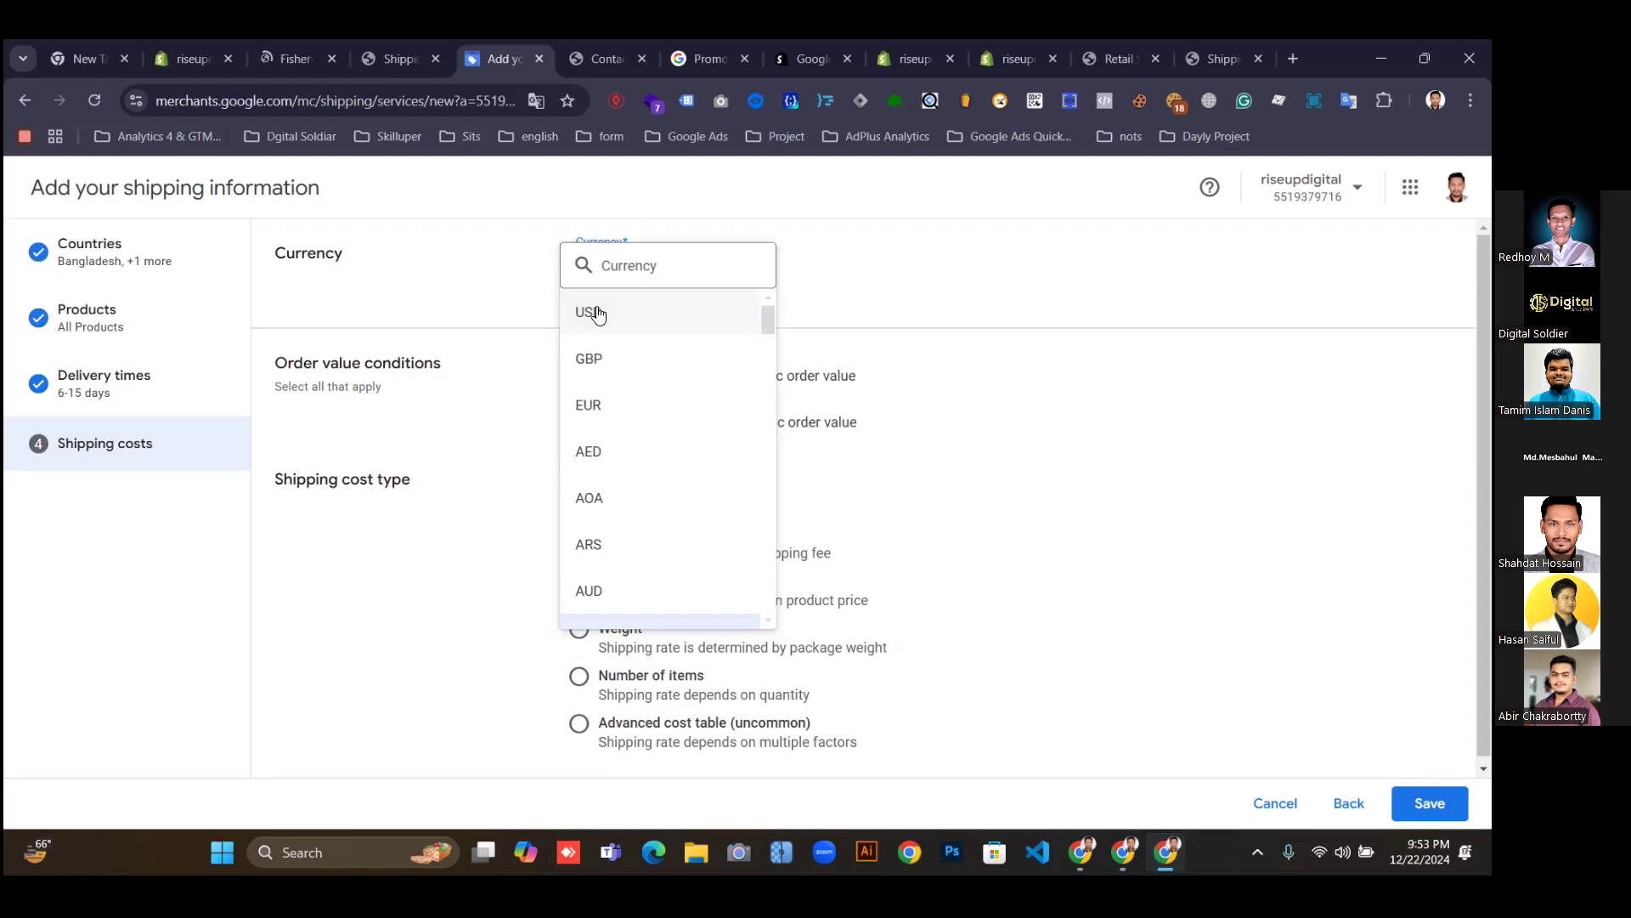
{"action": "left_click", "coordinate": [608, 307]}
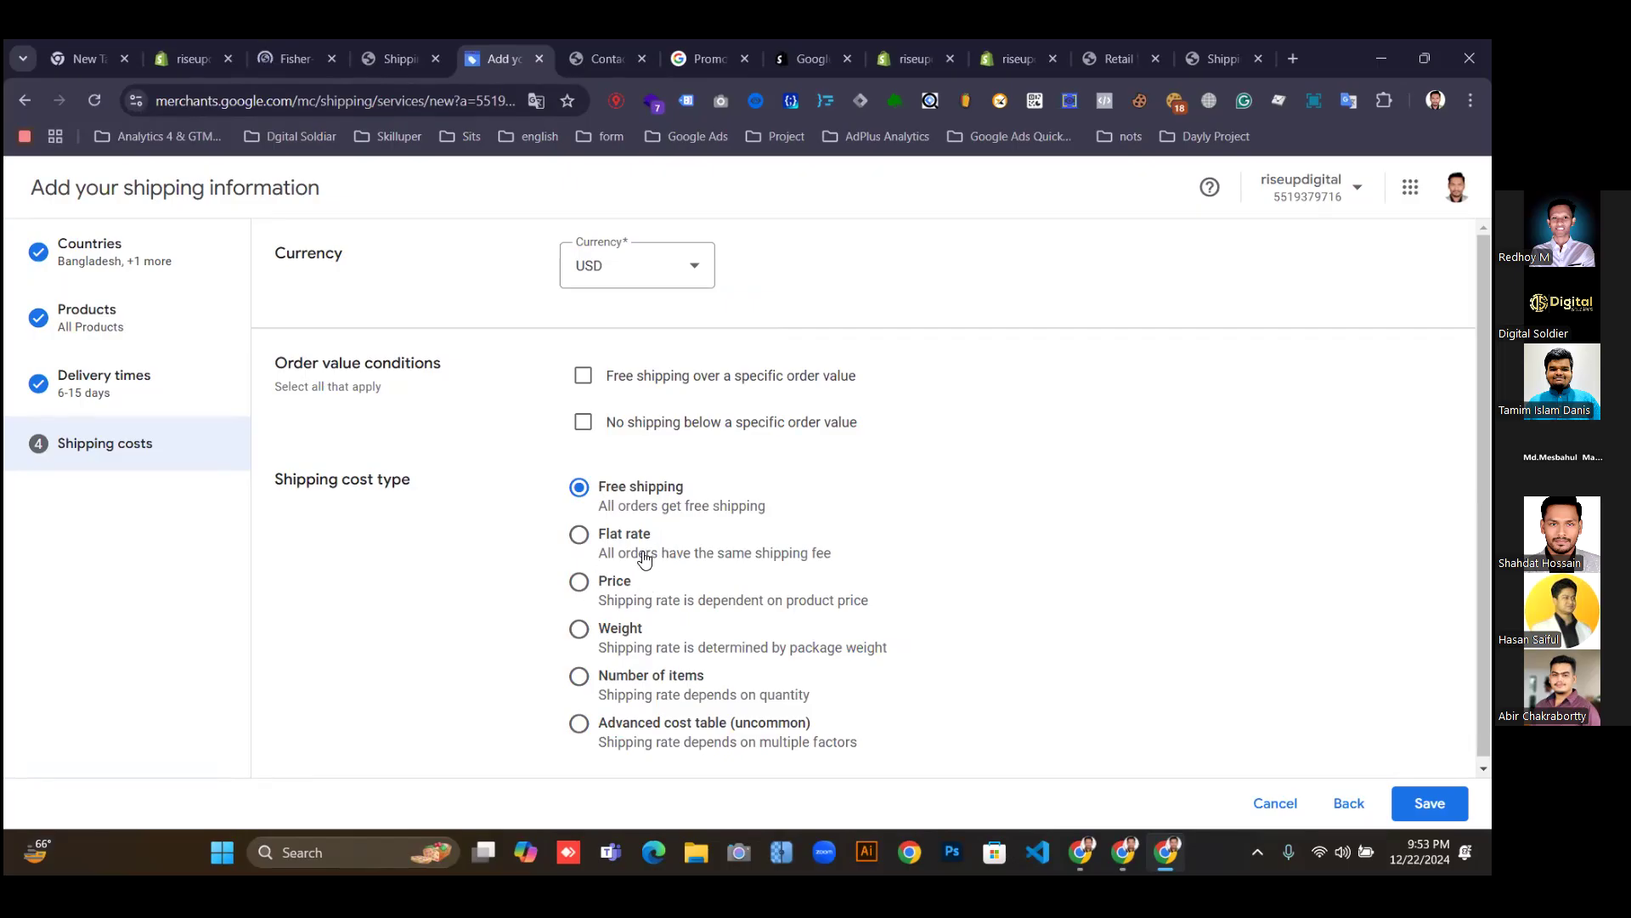
Compare the price, weight, item-count and cost-table shipping options, then settle on flat rate.
{"action": "left_click", "coordinate": [584, 537]}
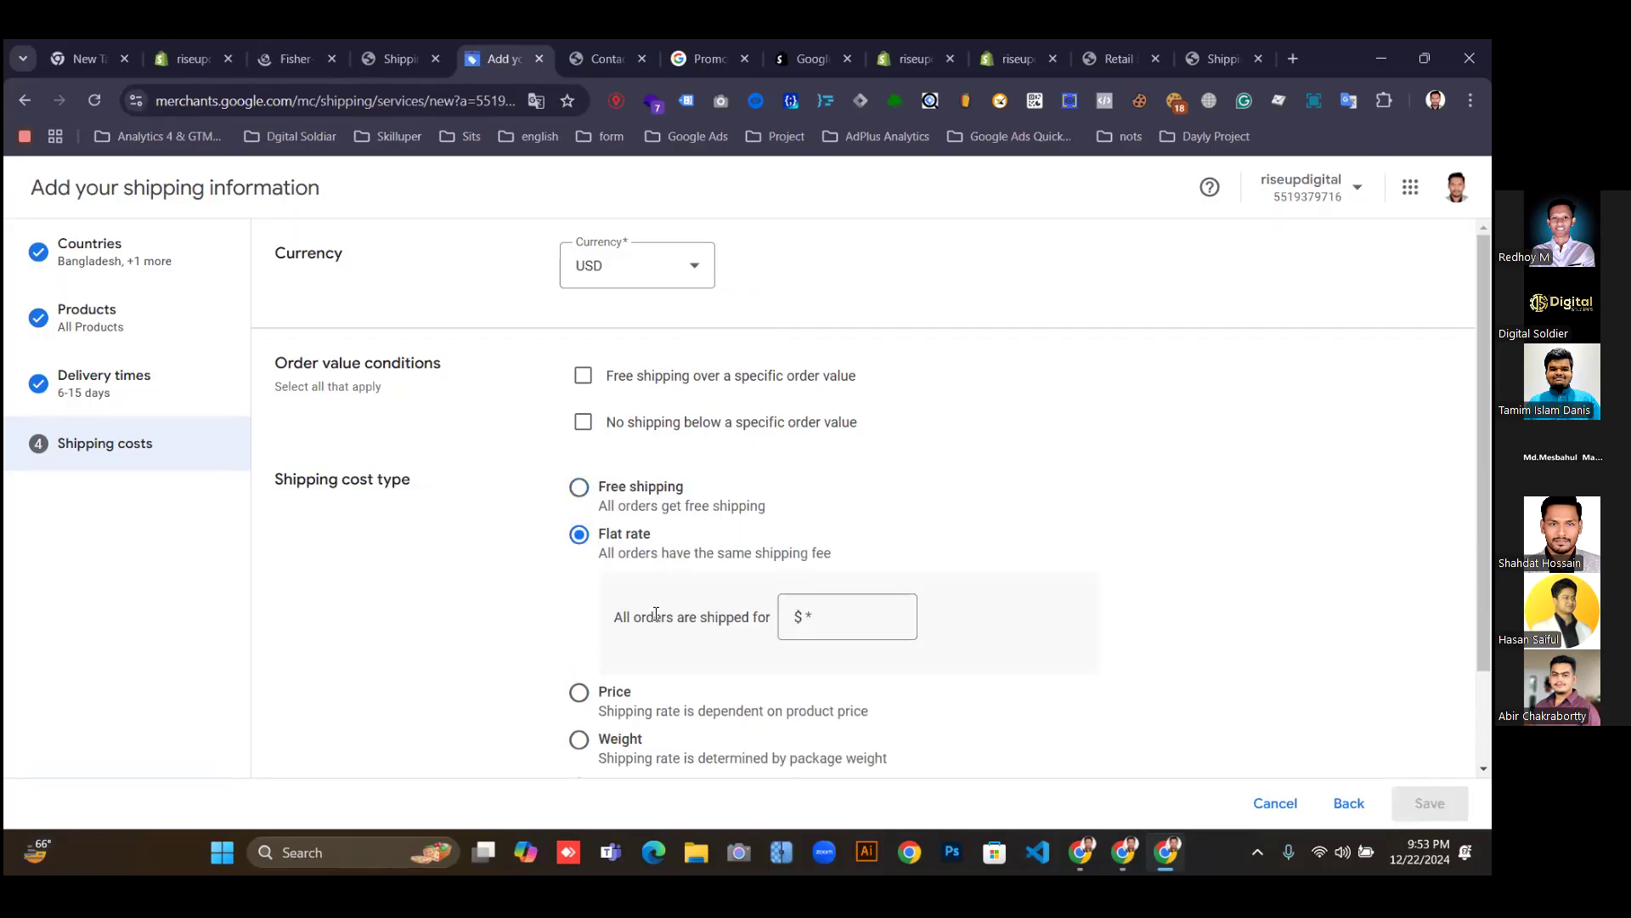
{"action": "left_click", "coordinate": [801, 621]}
{"action": "left_click", "coordinate": [578, 695]}
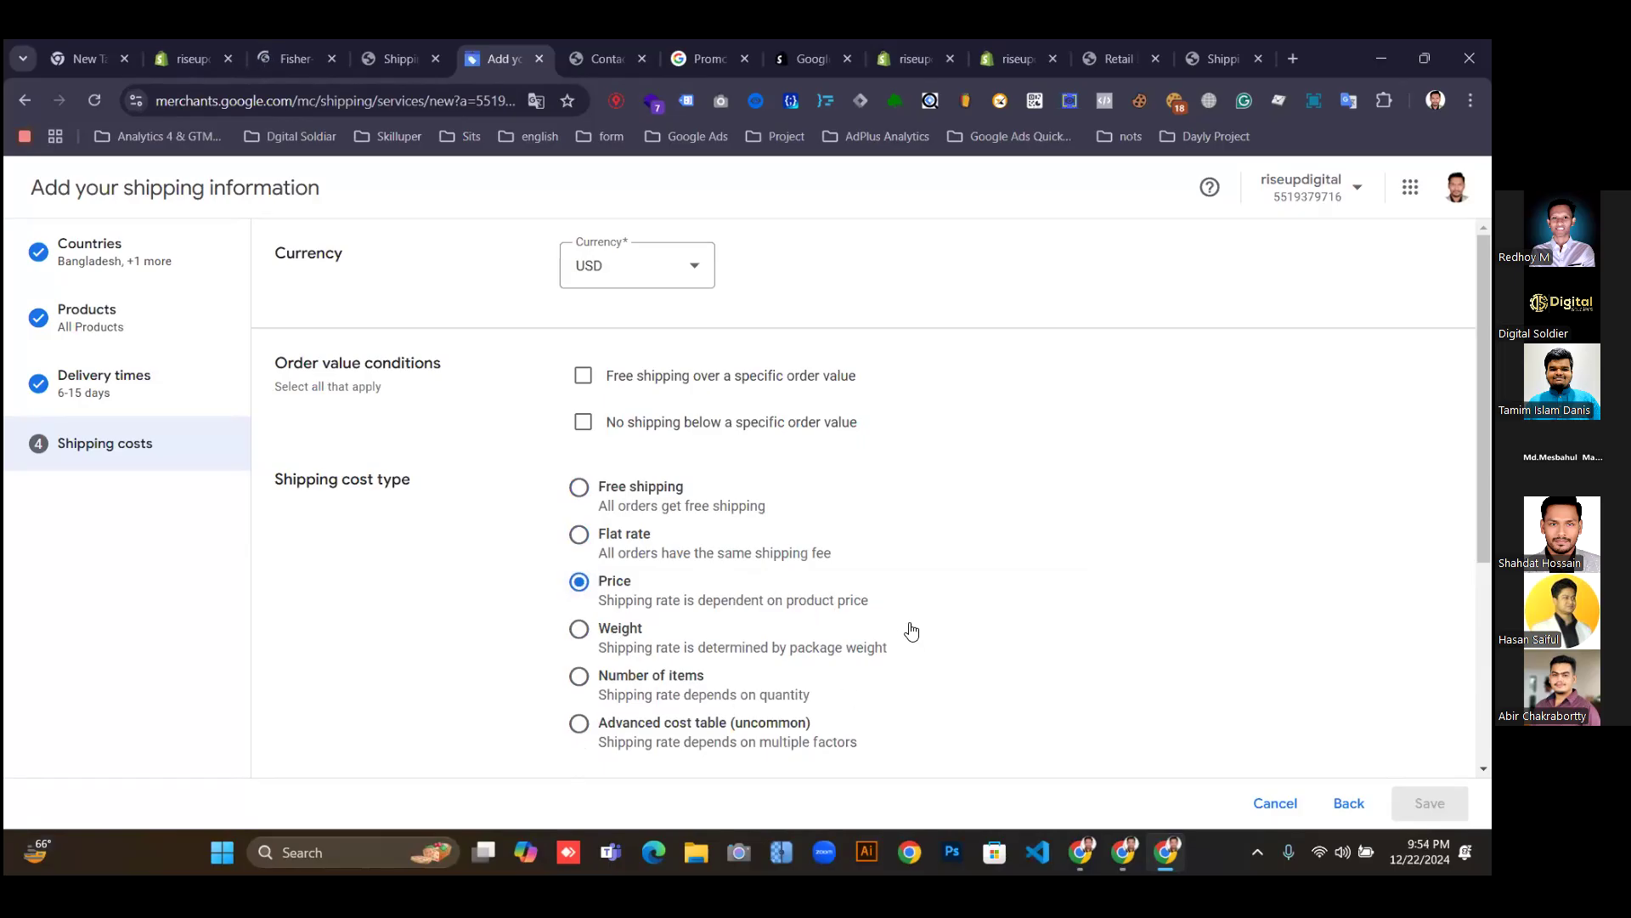
{"action": "left_click", "coordinate": [586, 633]}
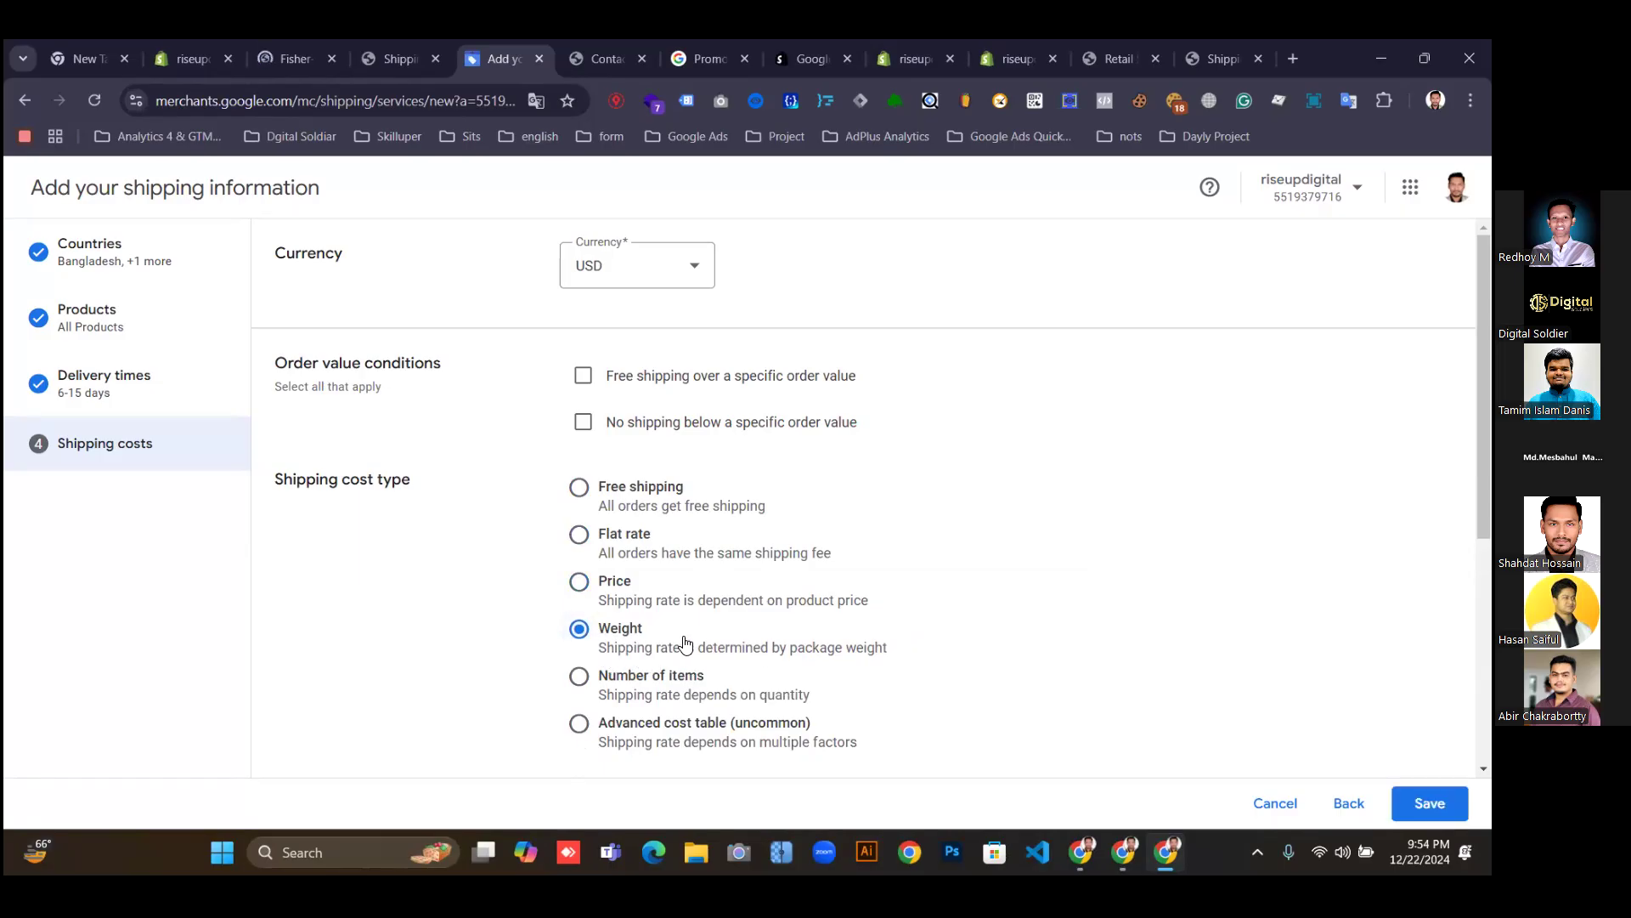
{"action": "left_click", "coordinate": [581, 679]}
{"action": "left_click", "coordinate": [581, 723]}
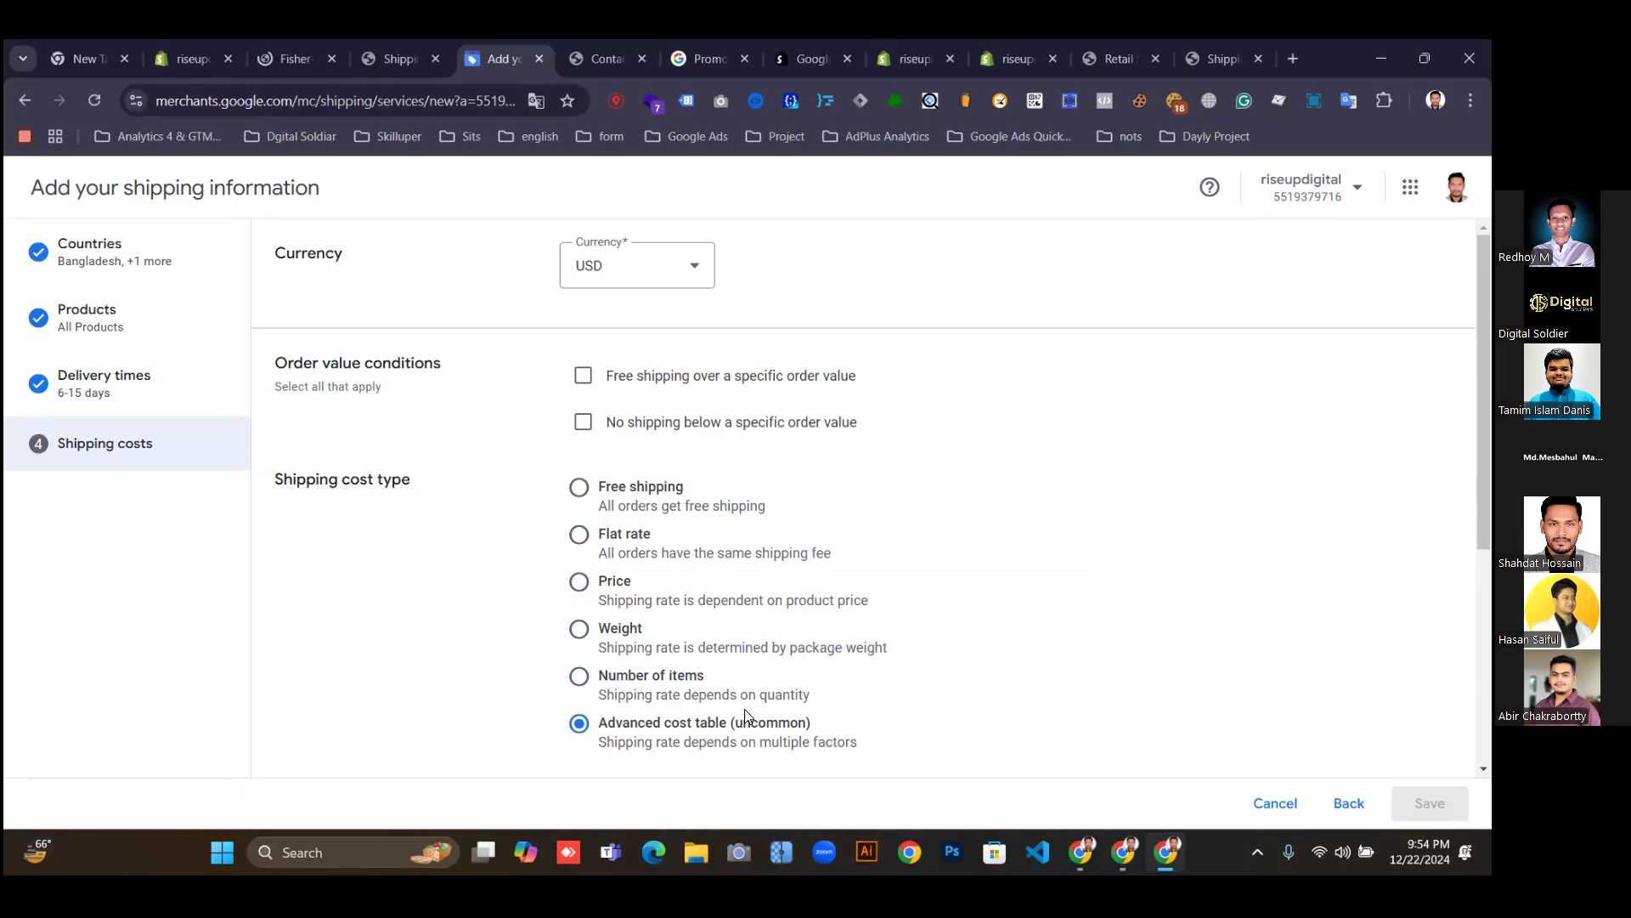
{"action": "scroll", "coordinate": [1239, 761], "scroll_direction": "down", "scroll_amount": 5}
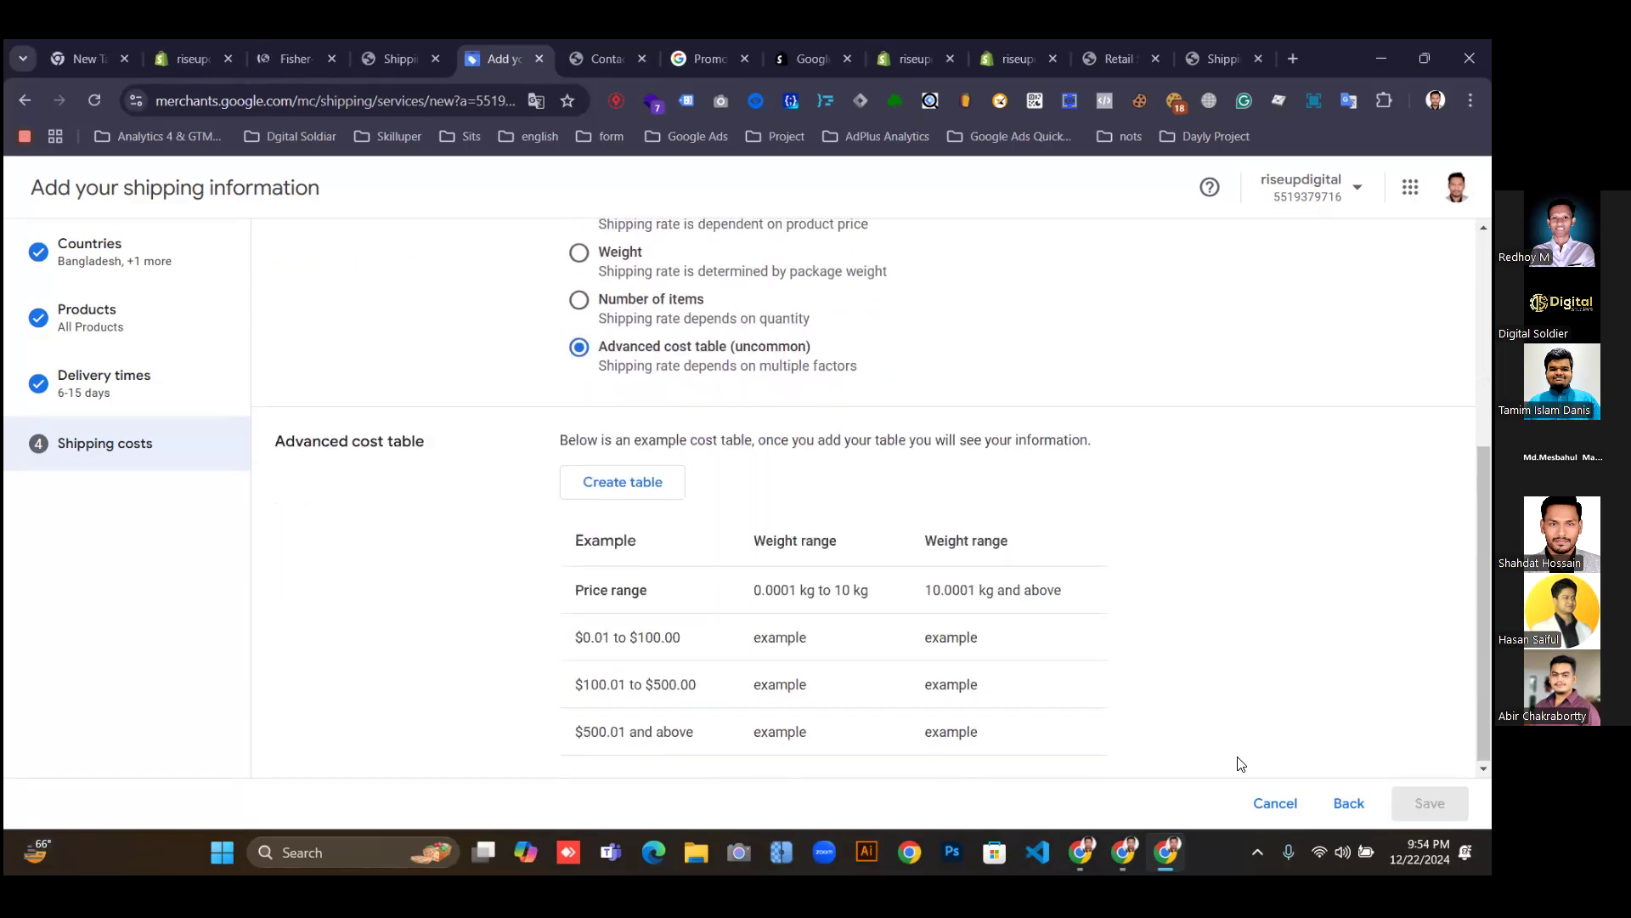
{"action": "scroll", "coordinate": [728, 674], "scroll_direction": "up", "scroll_amount": 2}
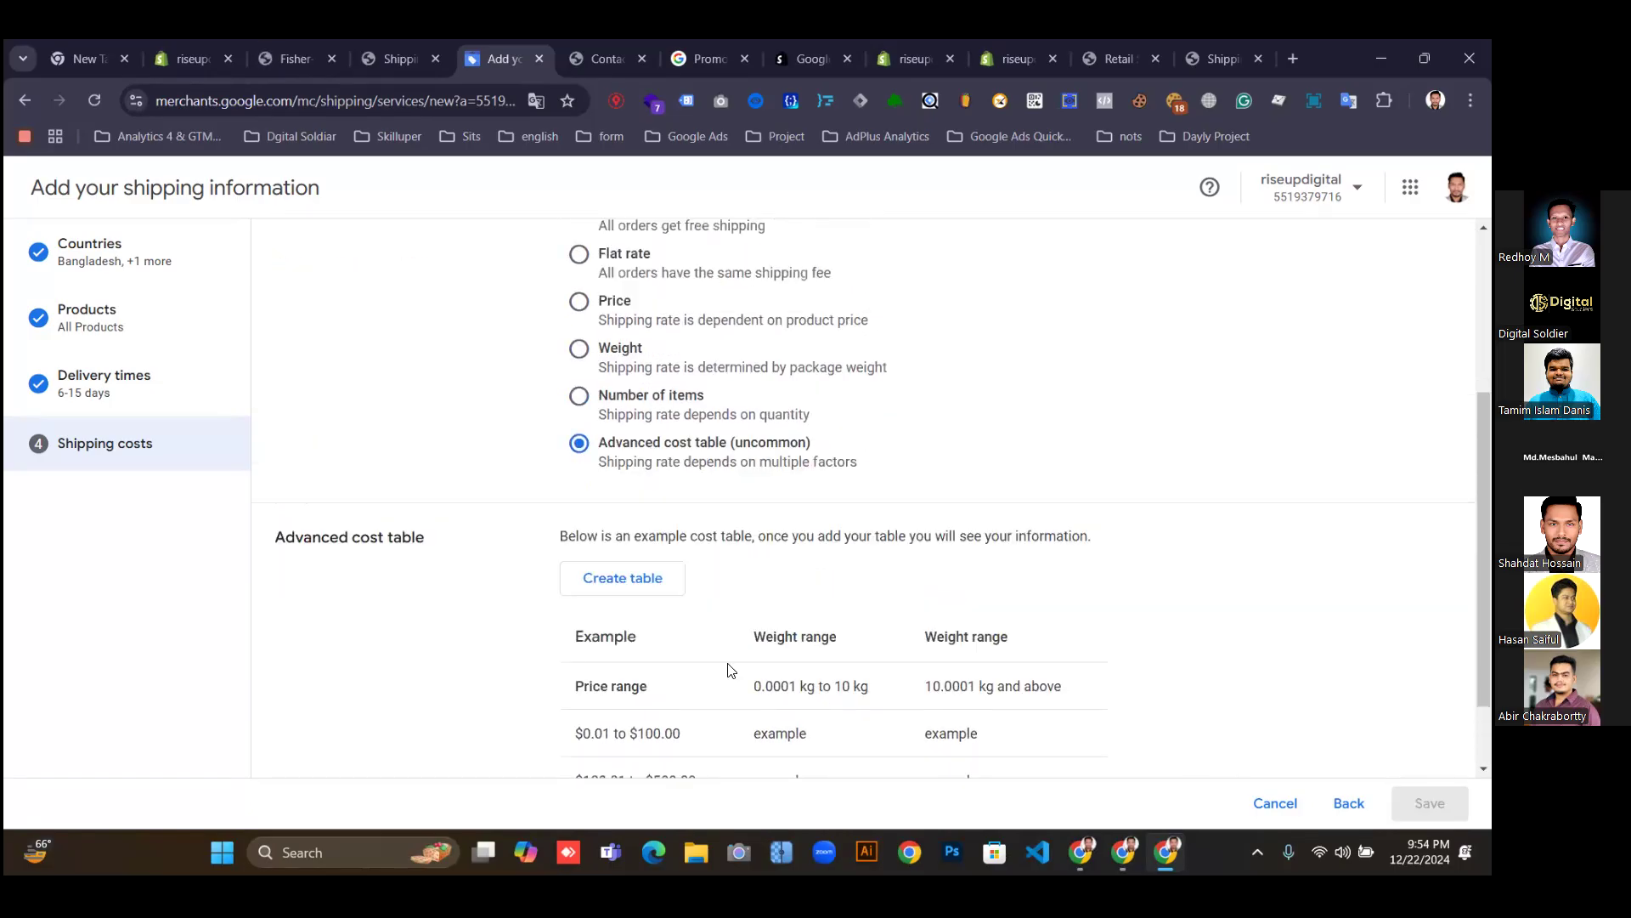
{"action": "scroll", "coordinate": [681, 590], "scroll_direction": "up", "scroll_amount": 2}
{"action": "left_click", "coordinate": [578, 534]}
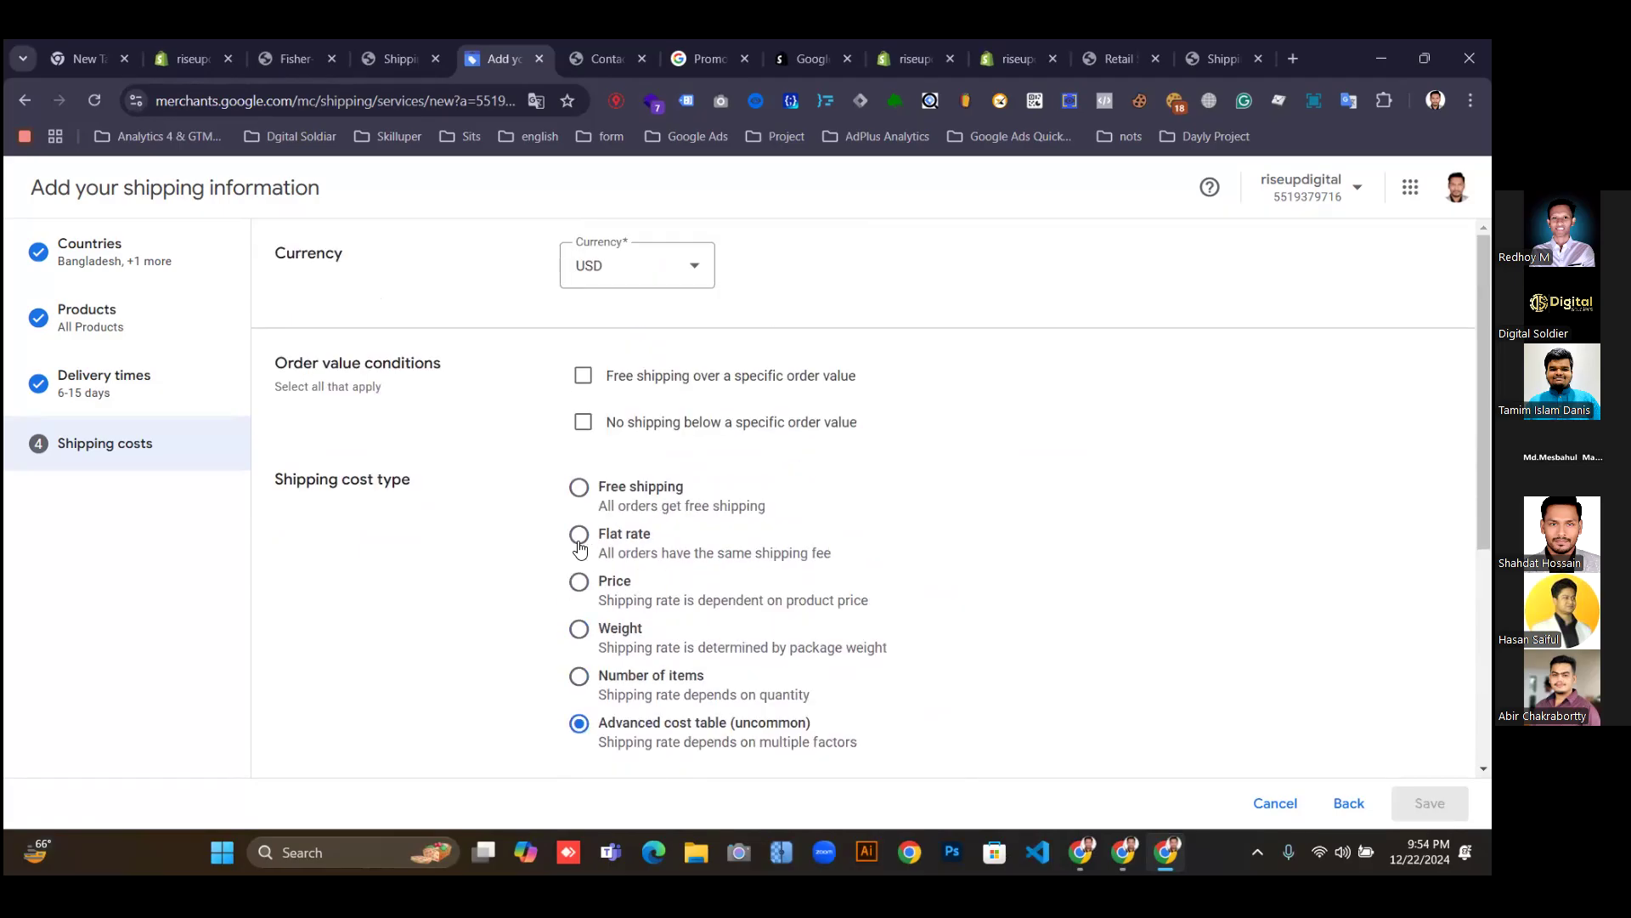
Enter a $9.99 flat shipping rate and save the shipping policy.
{"action": "left_click", "coordinate": [856, 615]}
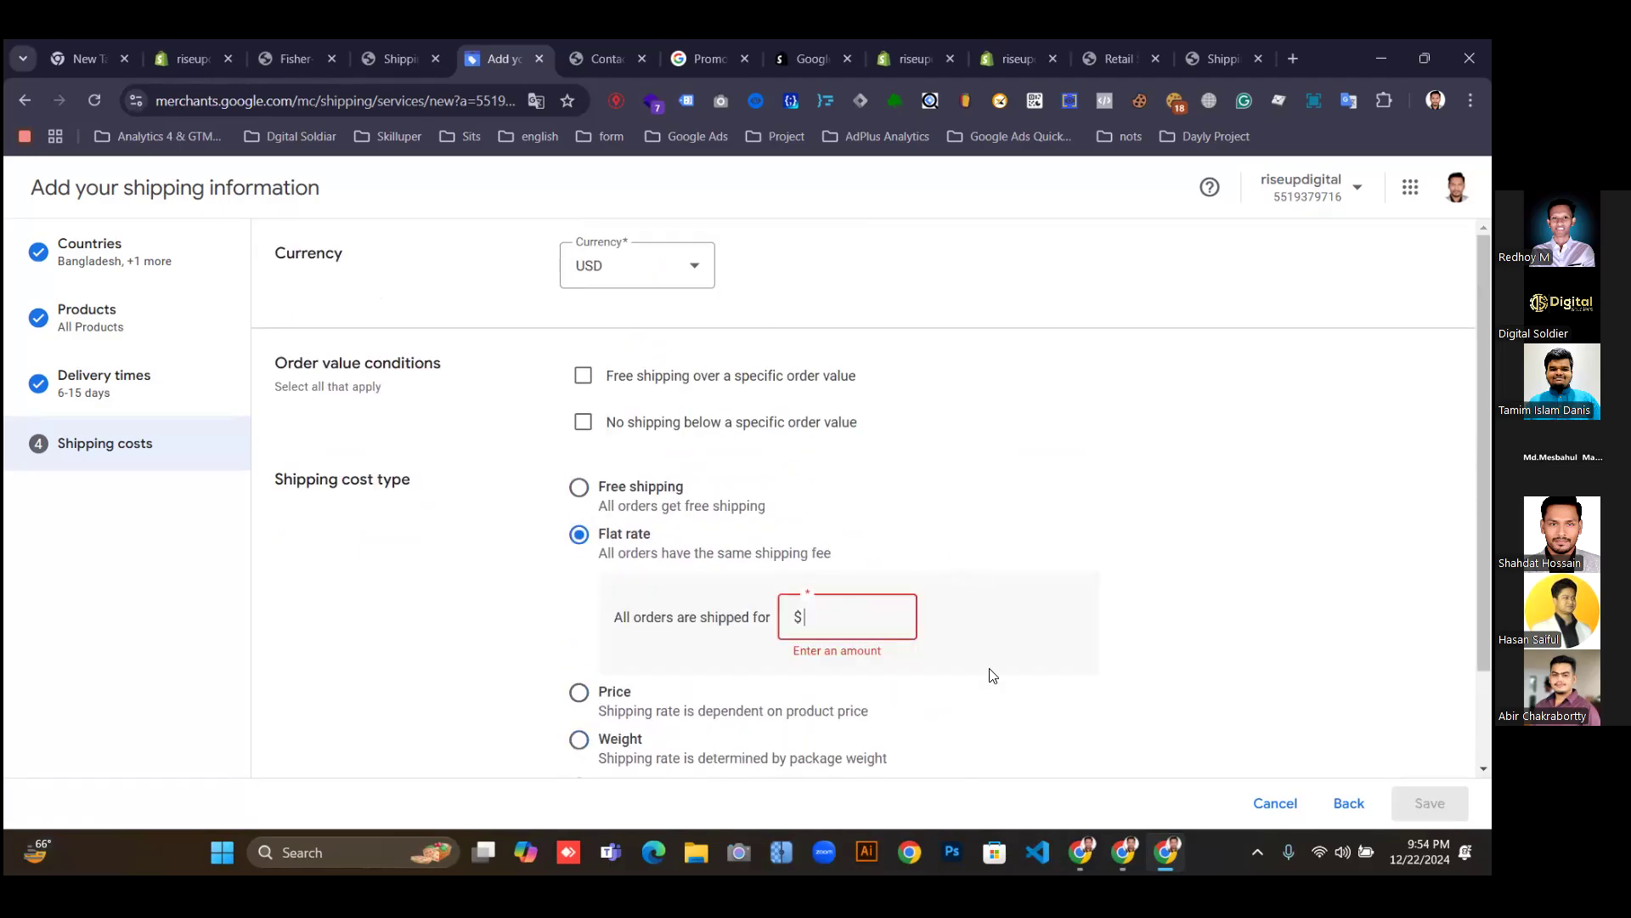
{"action": "type", "text": "9.99"}
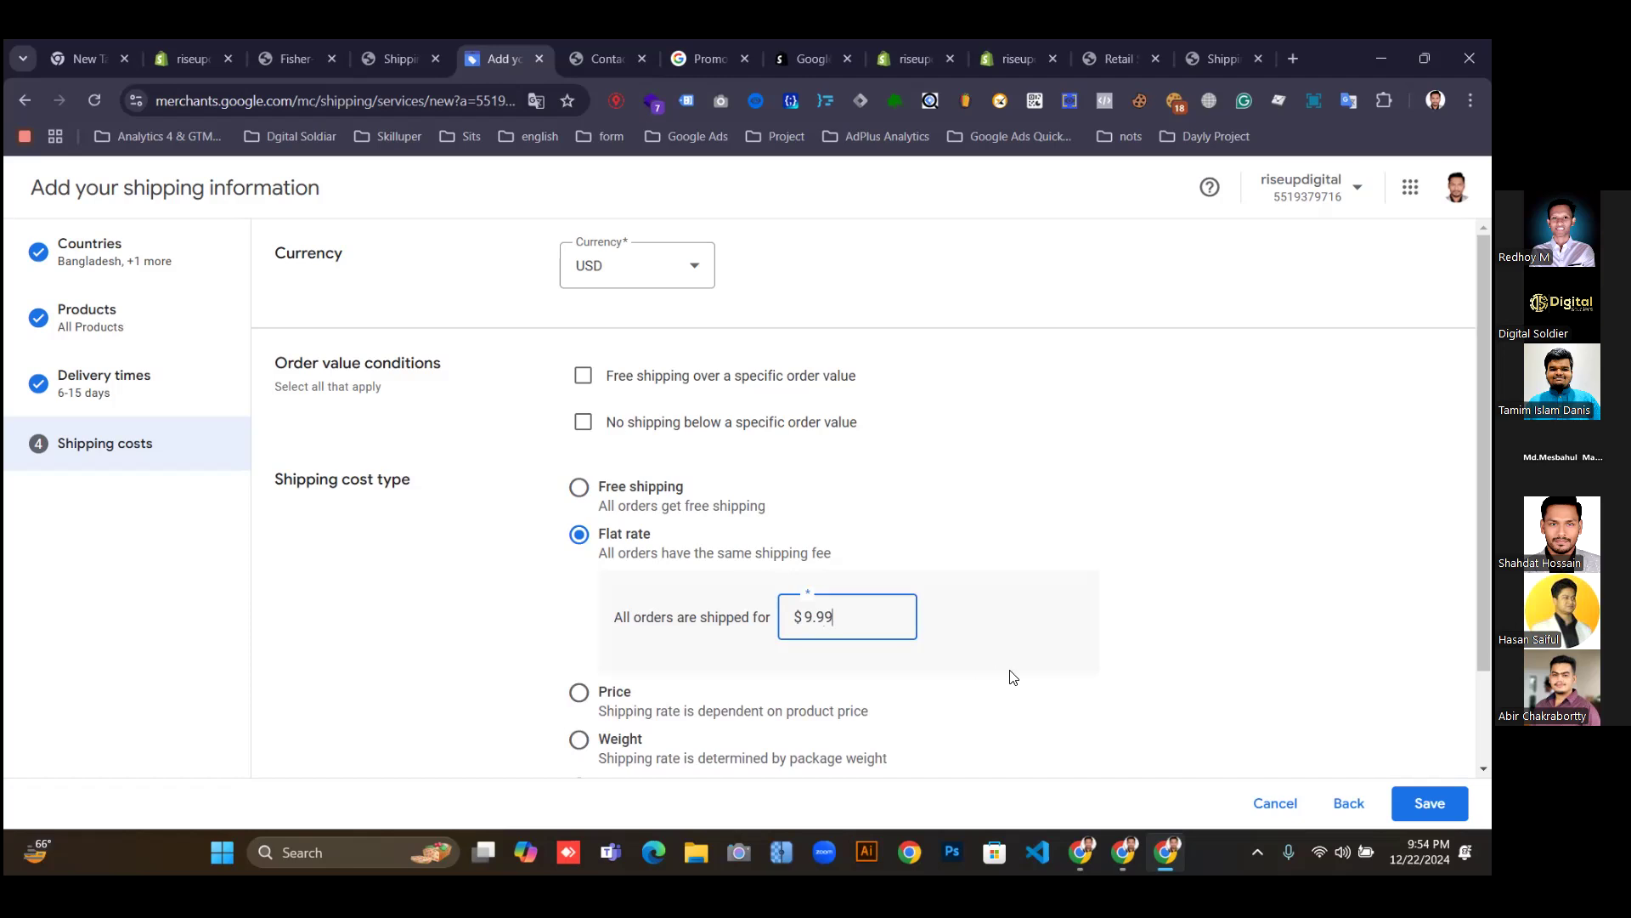
{"action": "left_click", "coordinate": [1113, 636]}
{"action": "scroll", "coordinate": [1028, 654], "scroll_direction": "down", "scroll_amount": 2}
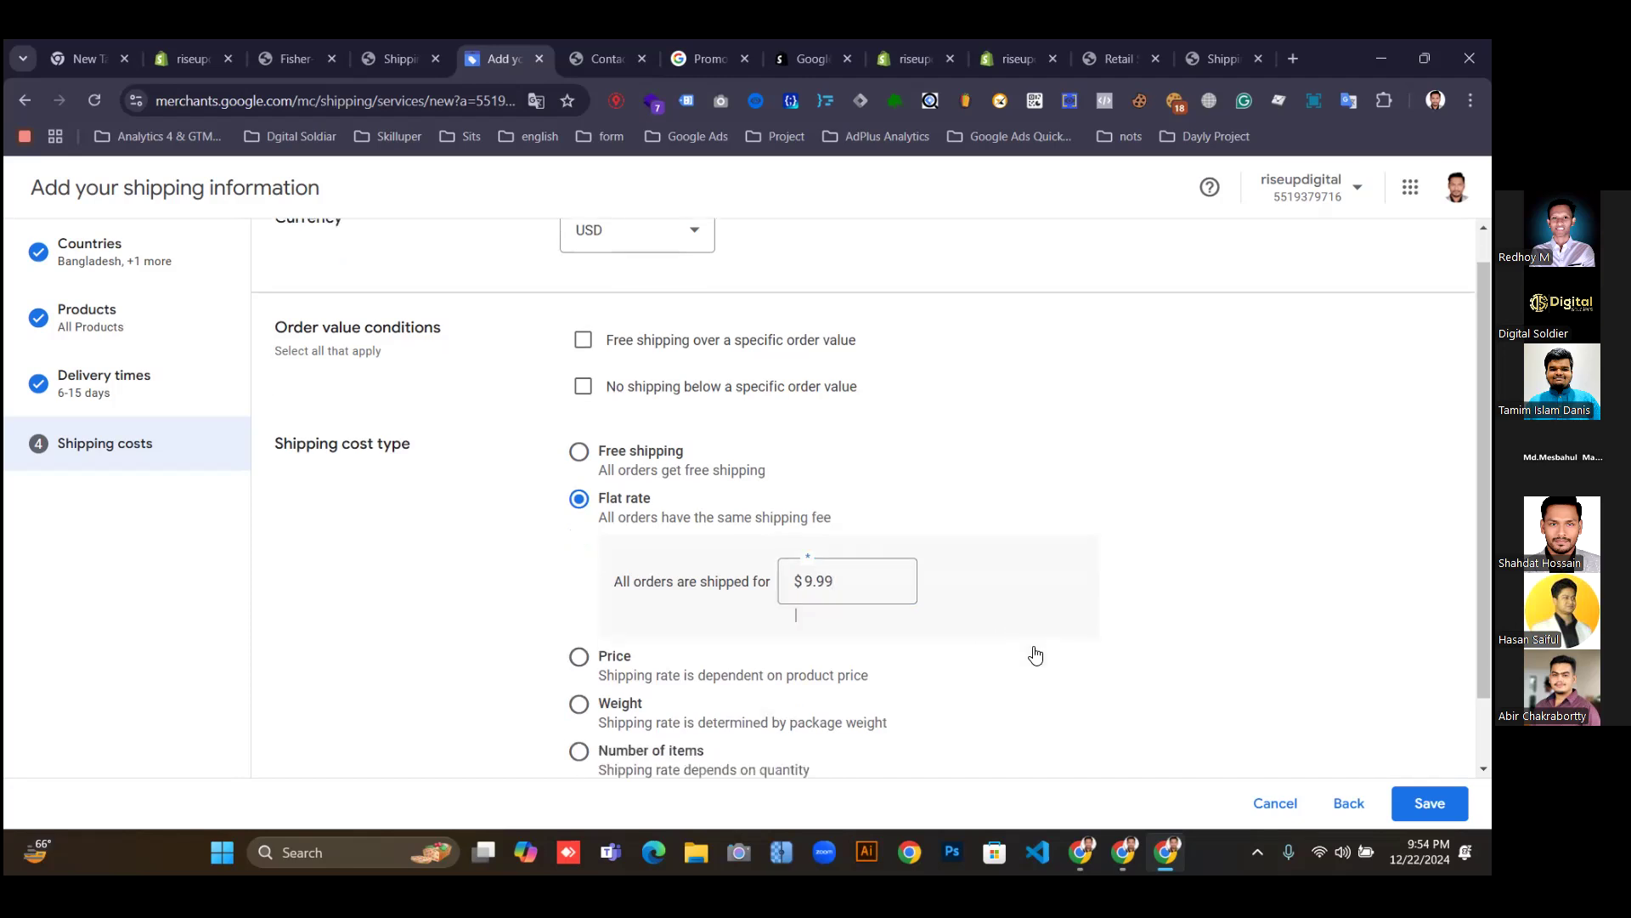
{"action": "scroll", "coordinate": [1152, 699], "scroll_direction": "down", "scroll_amount": 1}
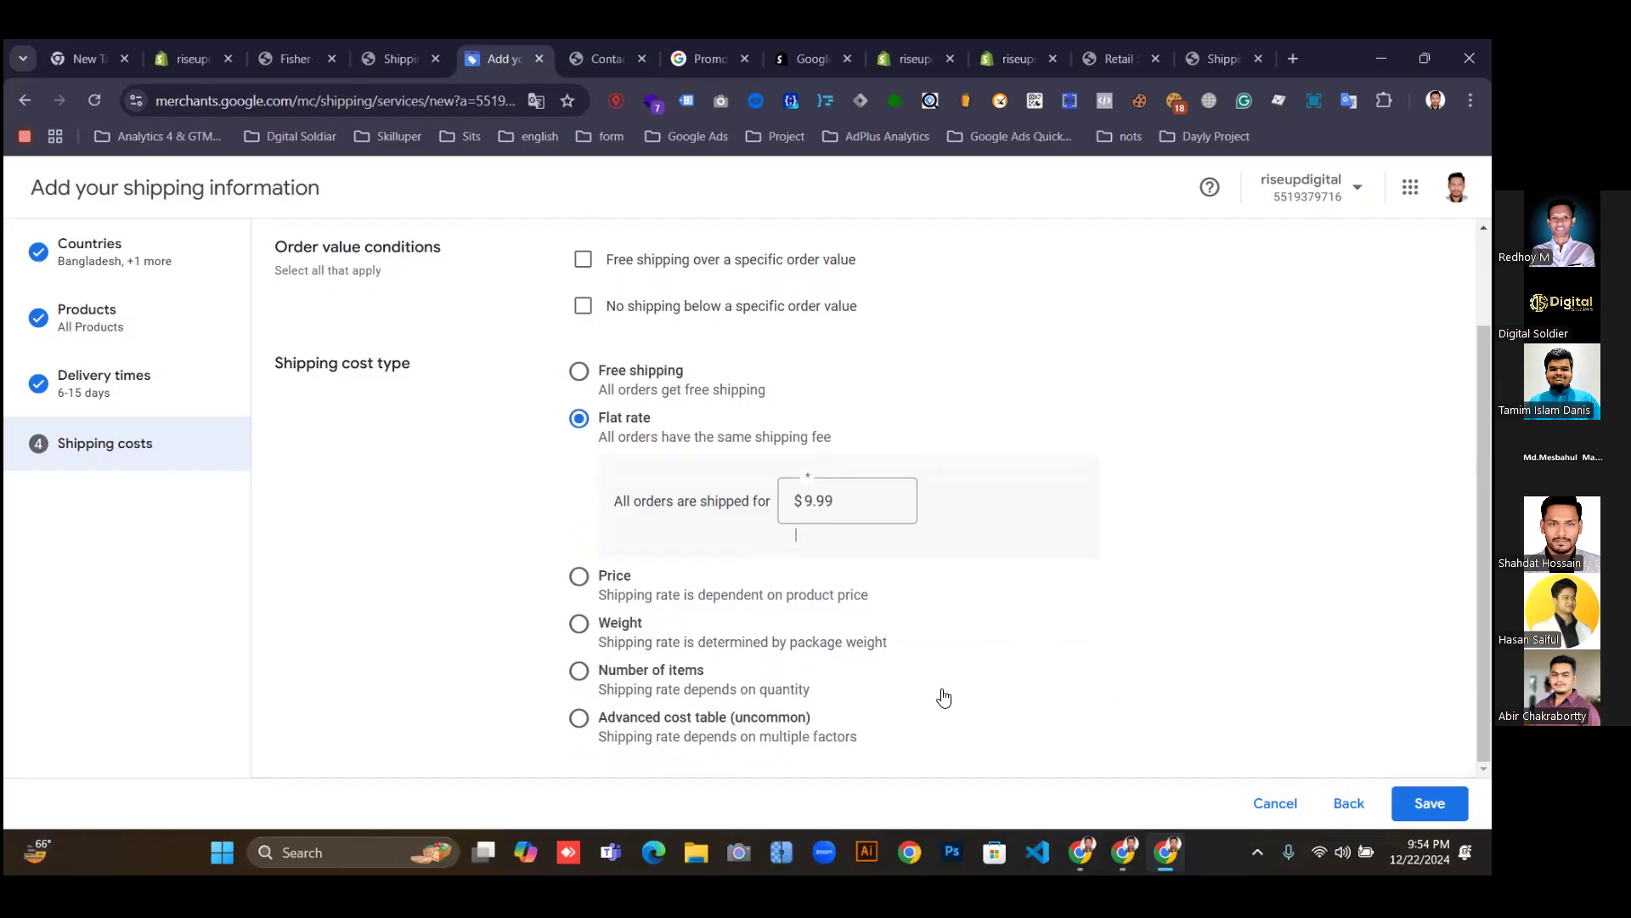
{"action": "left_click", "coordinate": [1430, 802]}
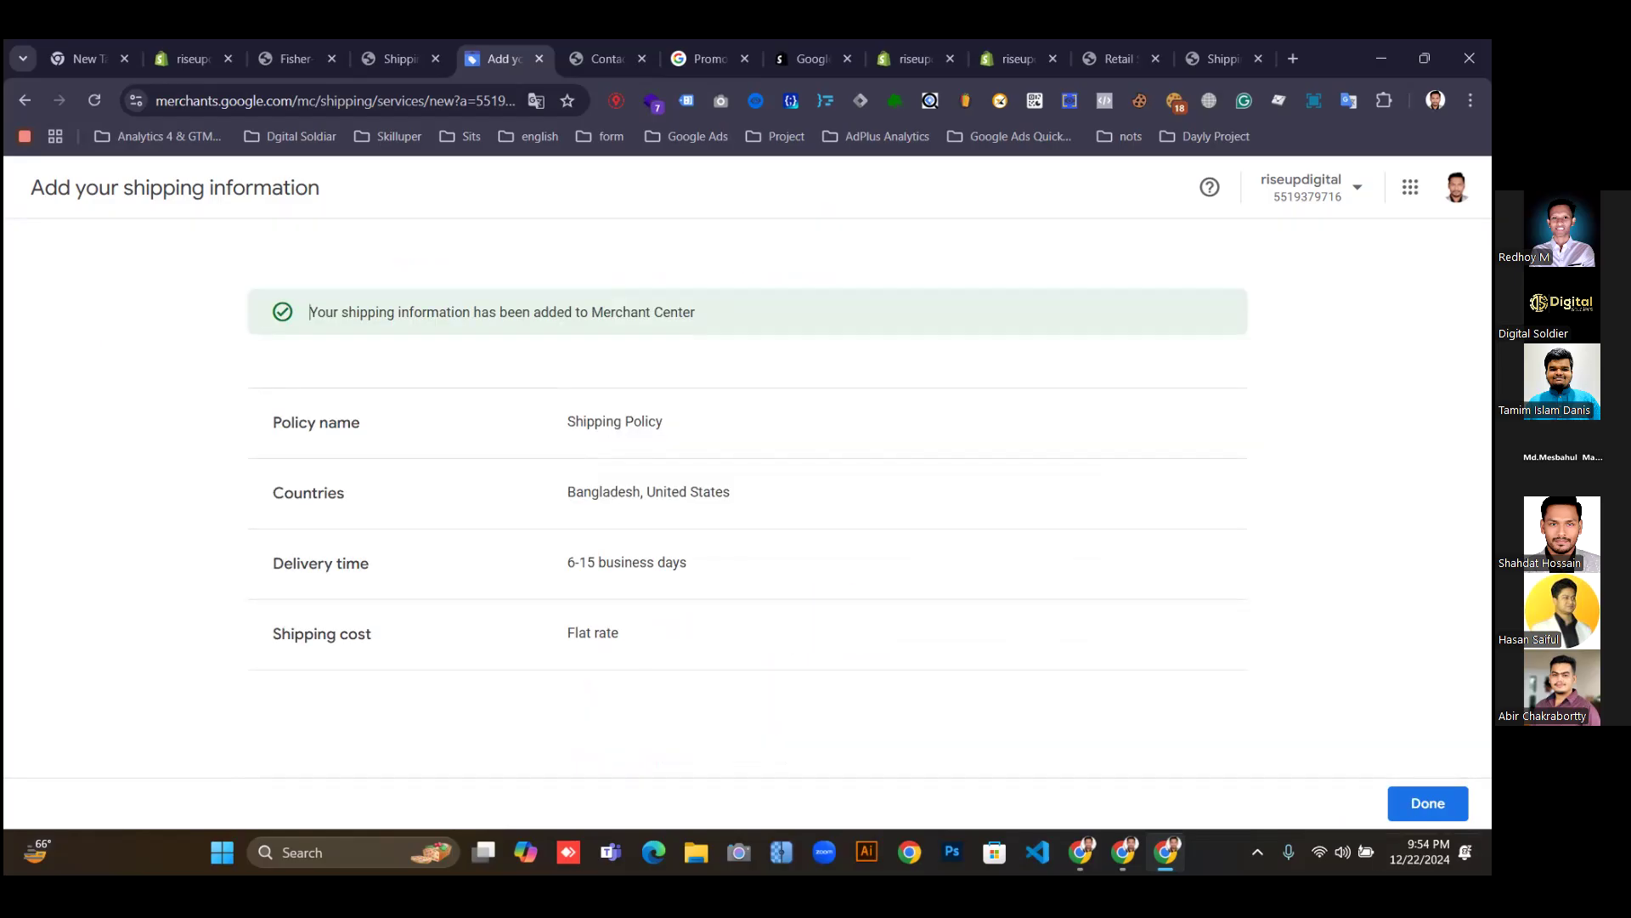
{"action": "left_click", "coordinate": [1436, 803]}
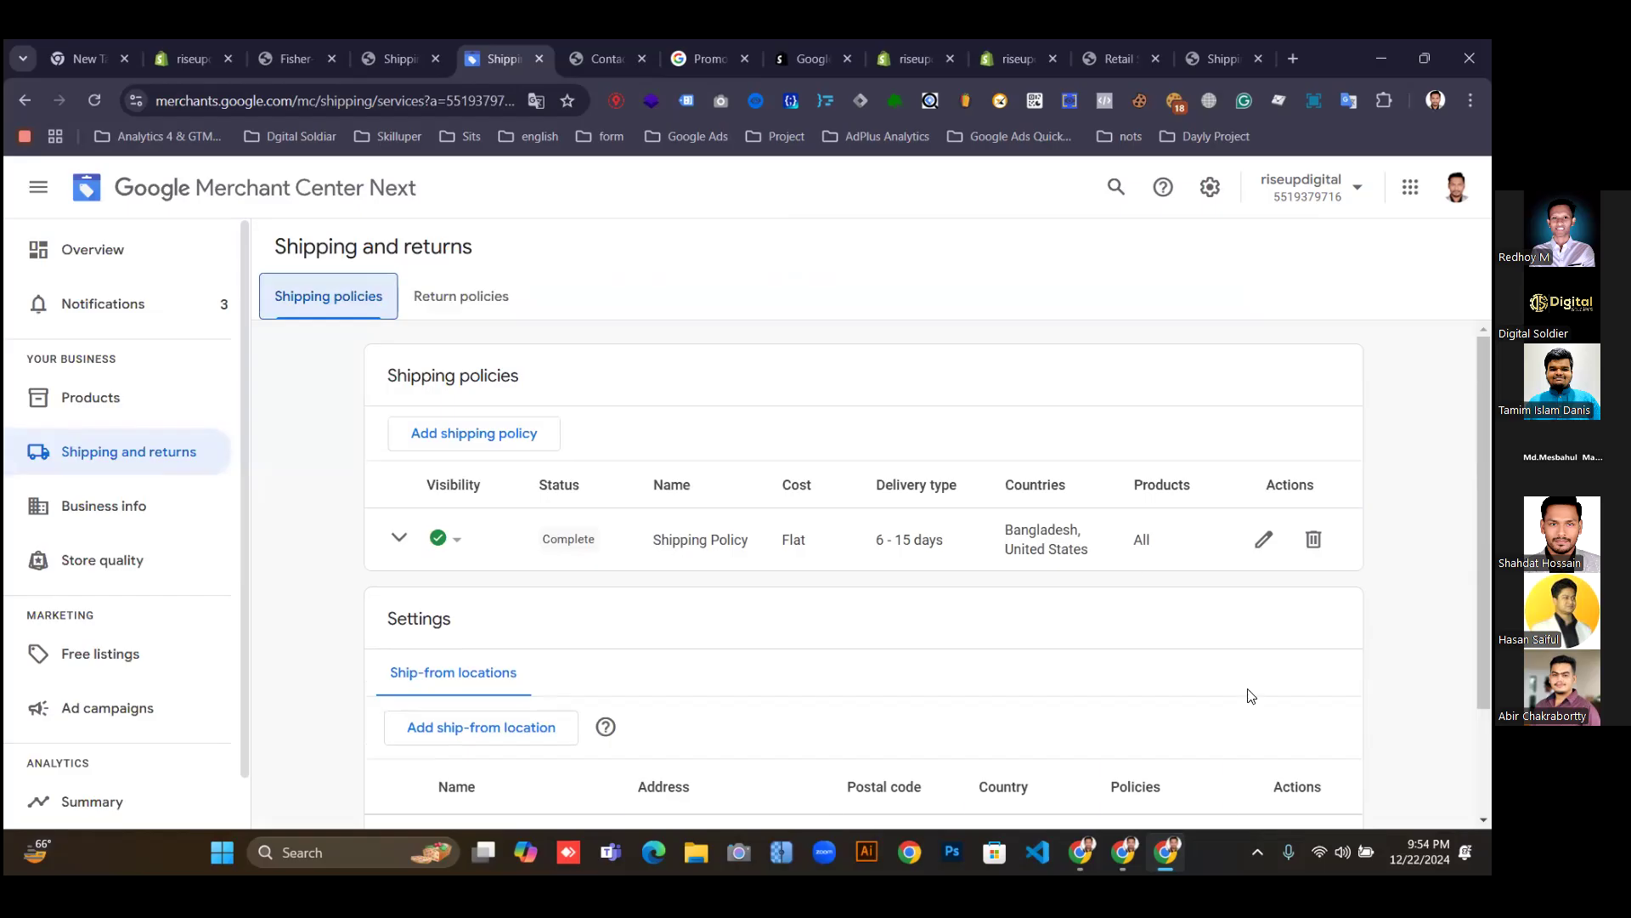
Switch to Return policies and open the storefront's Refund Policy in a new browser tab.
{"action": "left_click", "coordinate": [456, 303]}
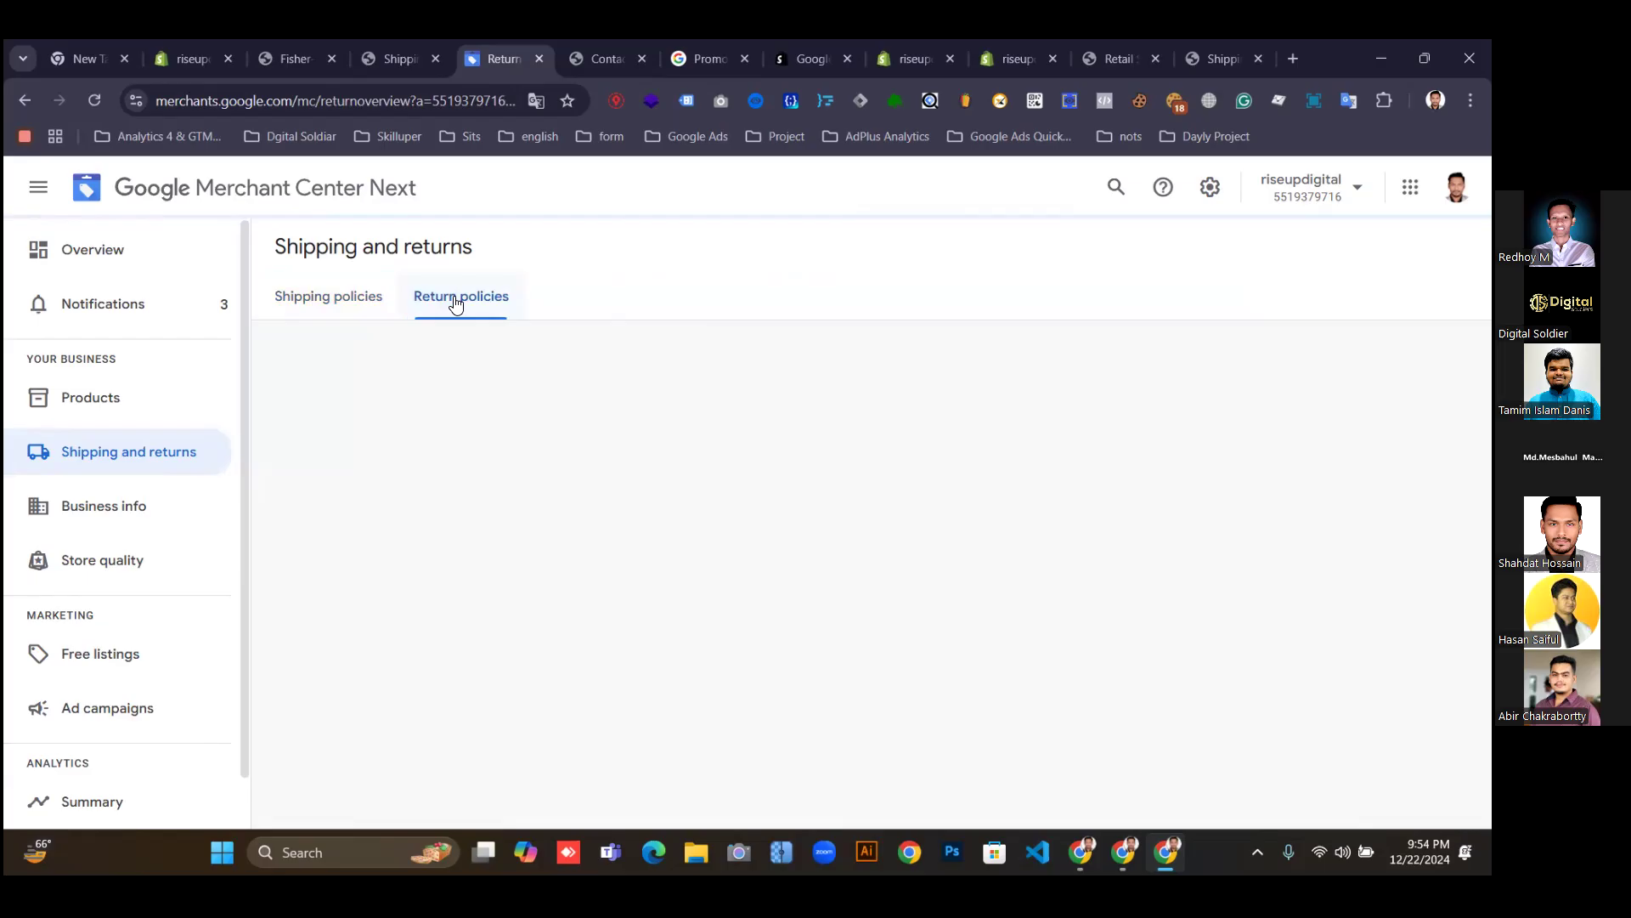
{"action": "left_click", "coordinate": [382, 53]}
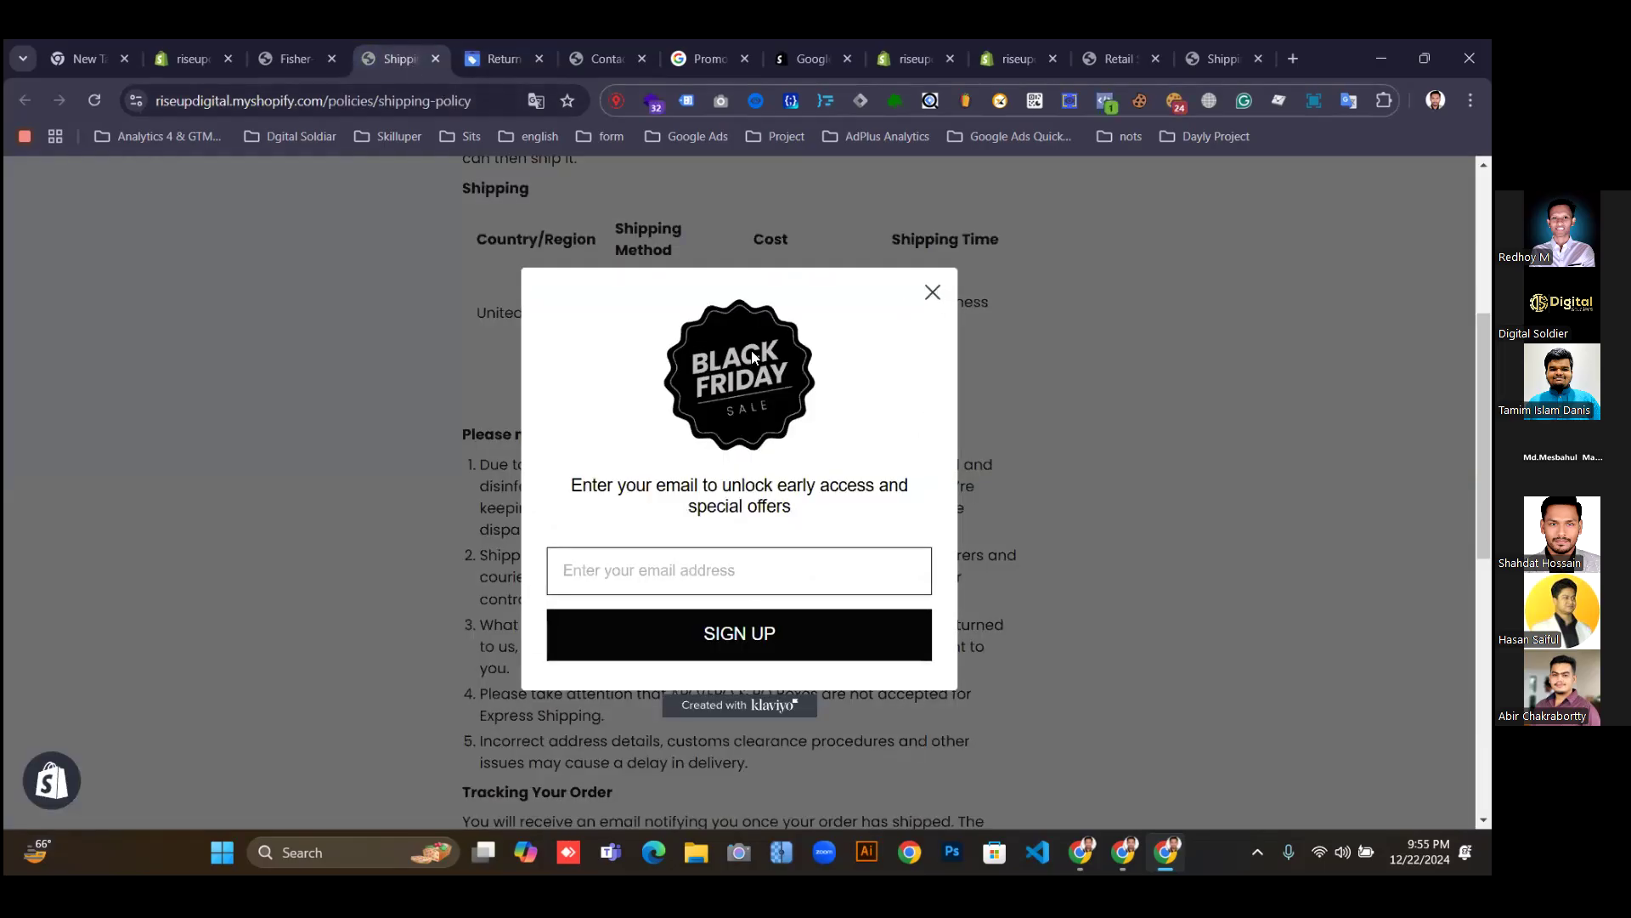
{"action": "left_click", "coordinate": [933, 295]}
{"action": "scroll", "coordinate": [535, 620], "scroll_direction": "down", "scroll_amount": 7}
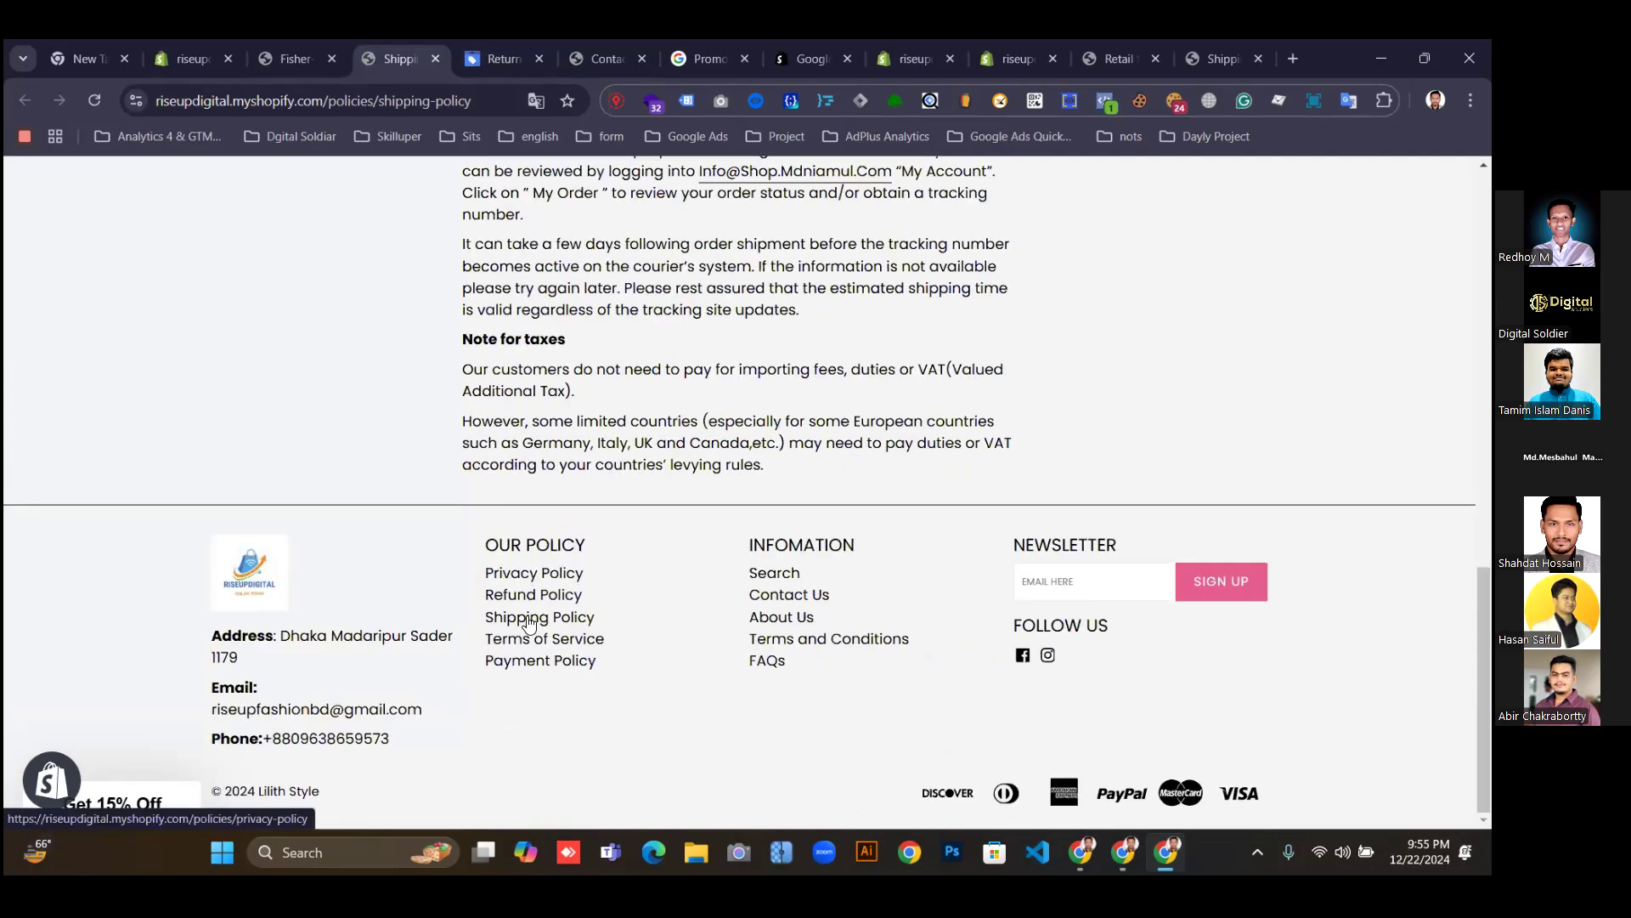
{"action": "right_click", "coordinate": [525, 593]}
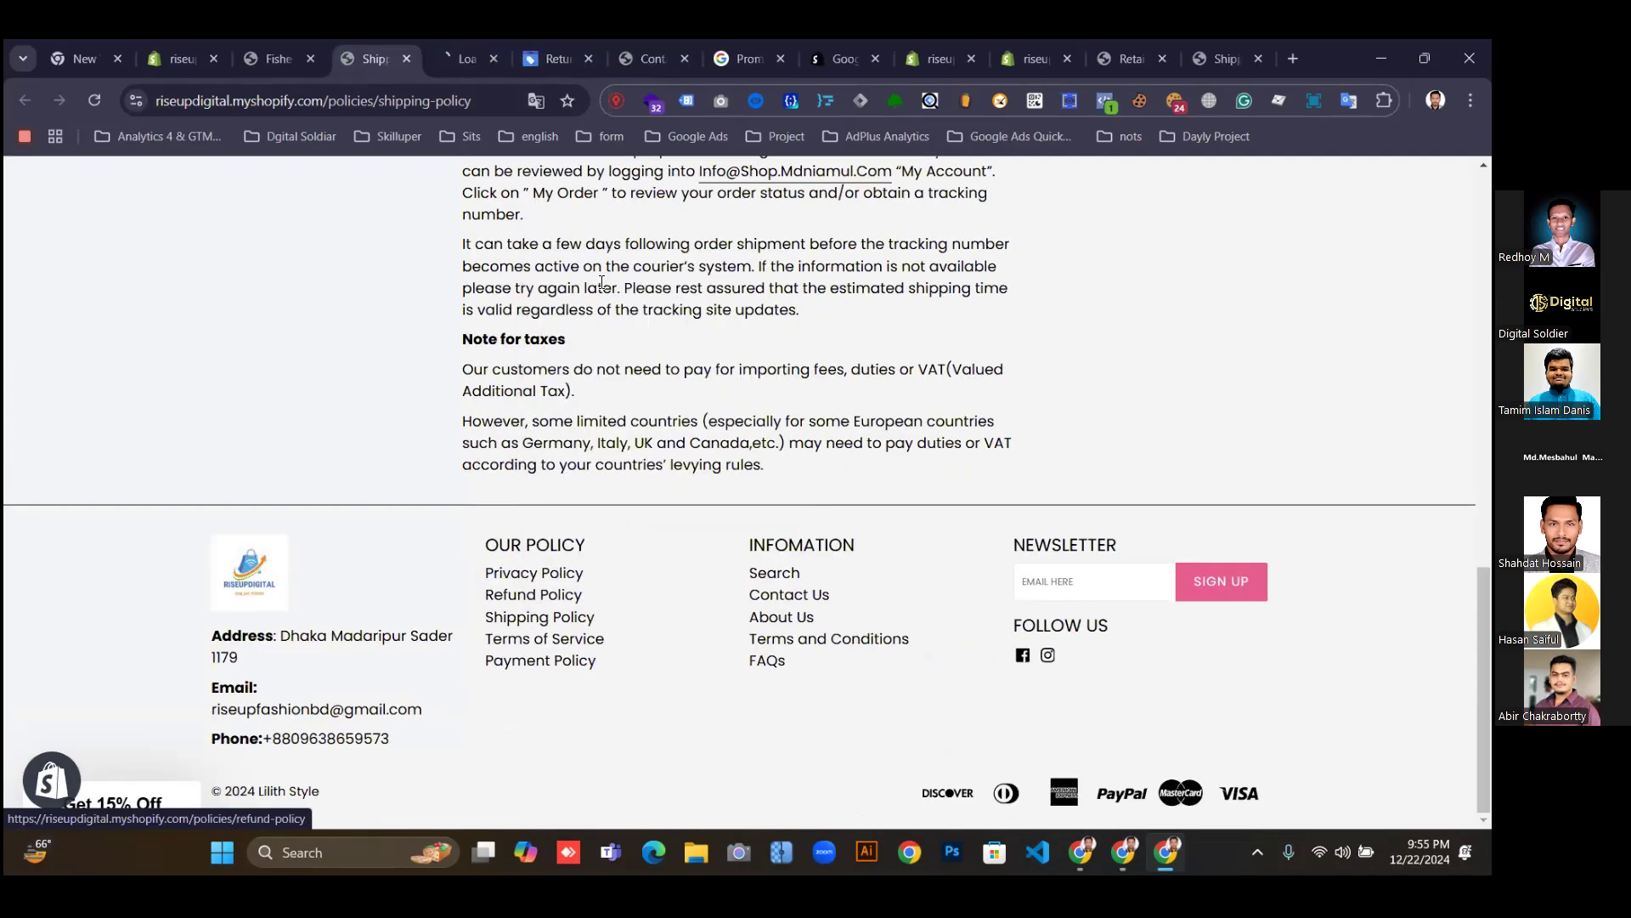
{"action": "left_click", "coordinate": [599, 277]}
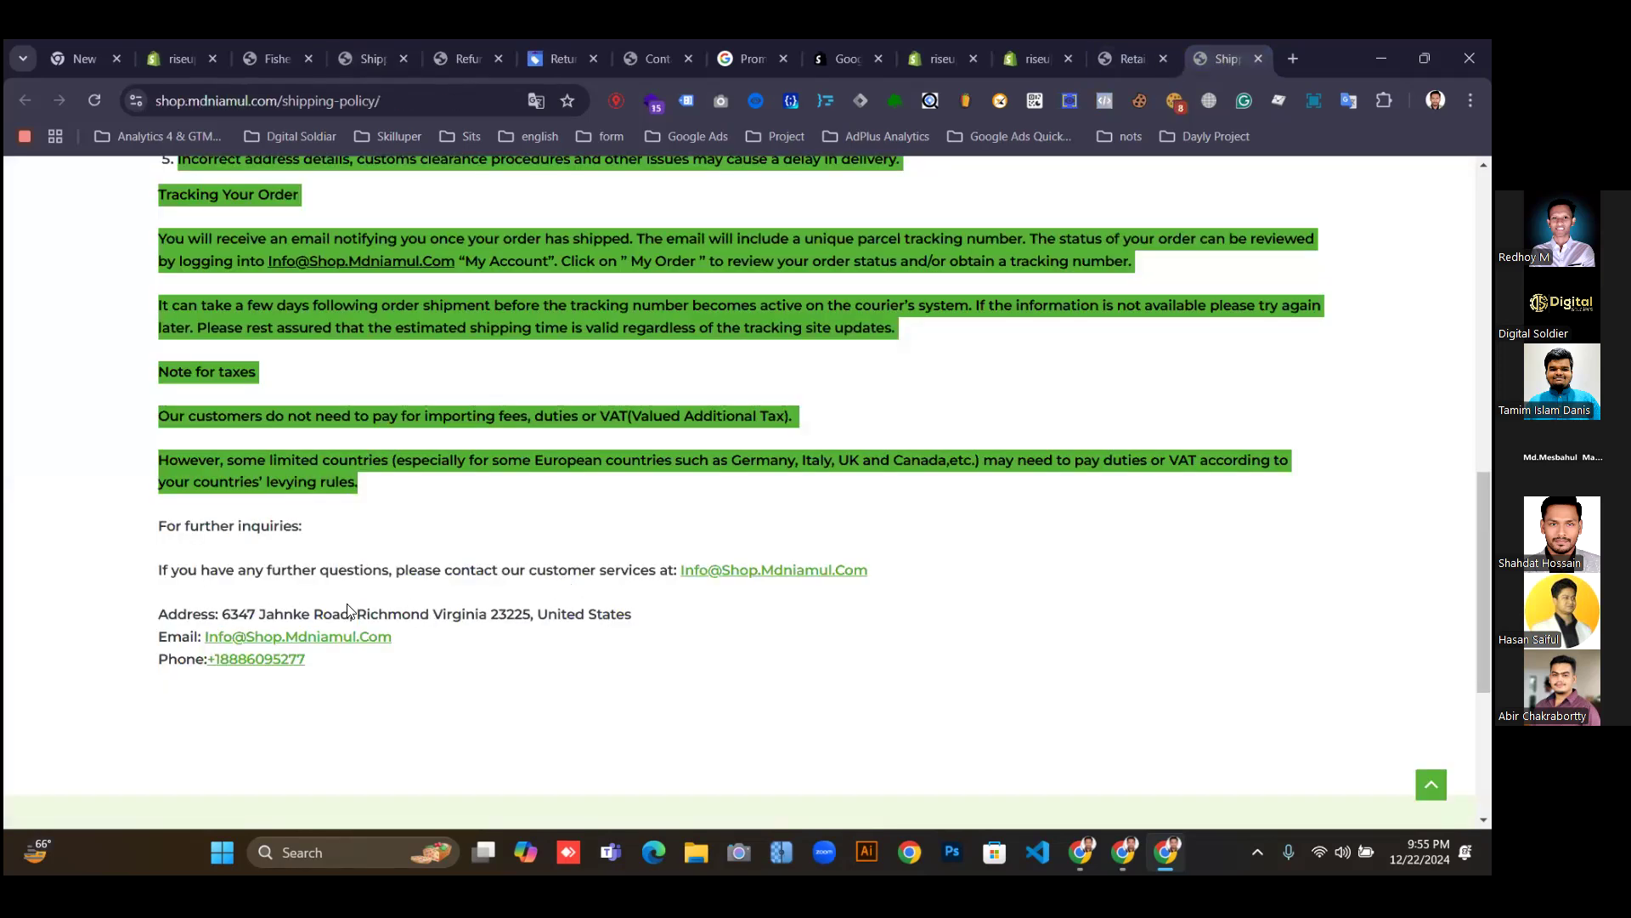
Open the Return & Refund Policy link in another tab and move the refund tab first.
{"action": "scroll", "coordinate": [736, 528], "scroll_direction": "down", "scroll_amount": 4}
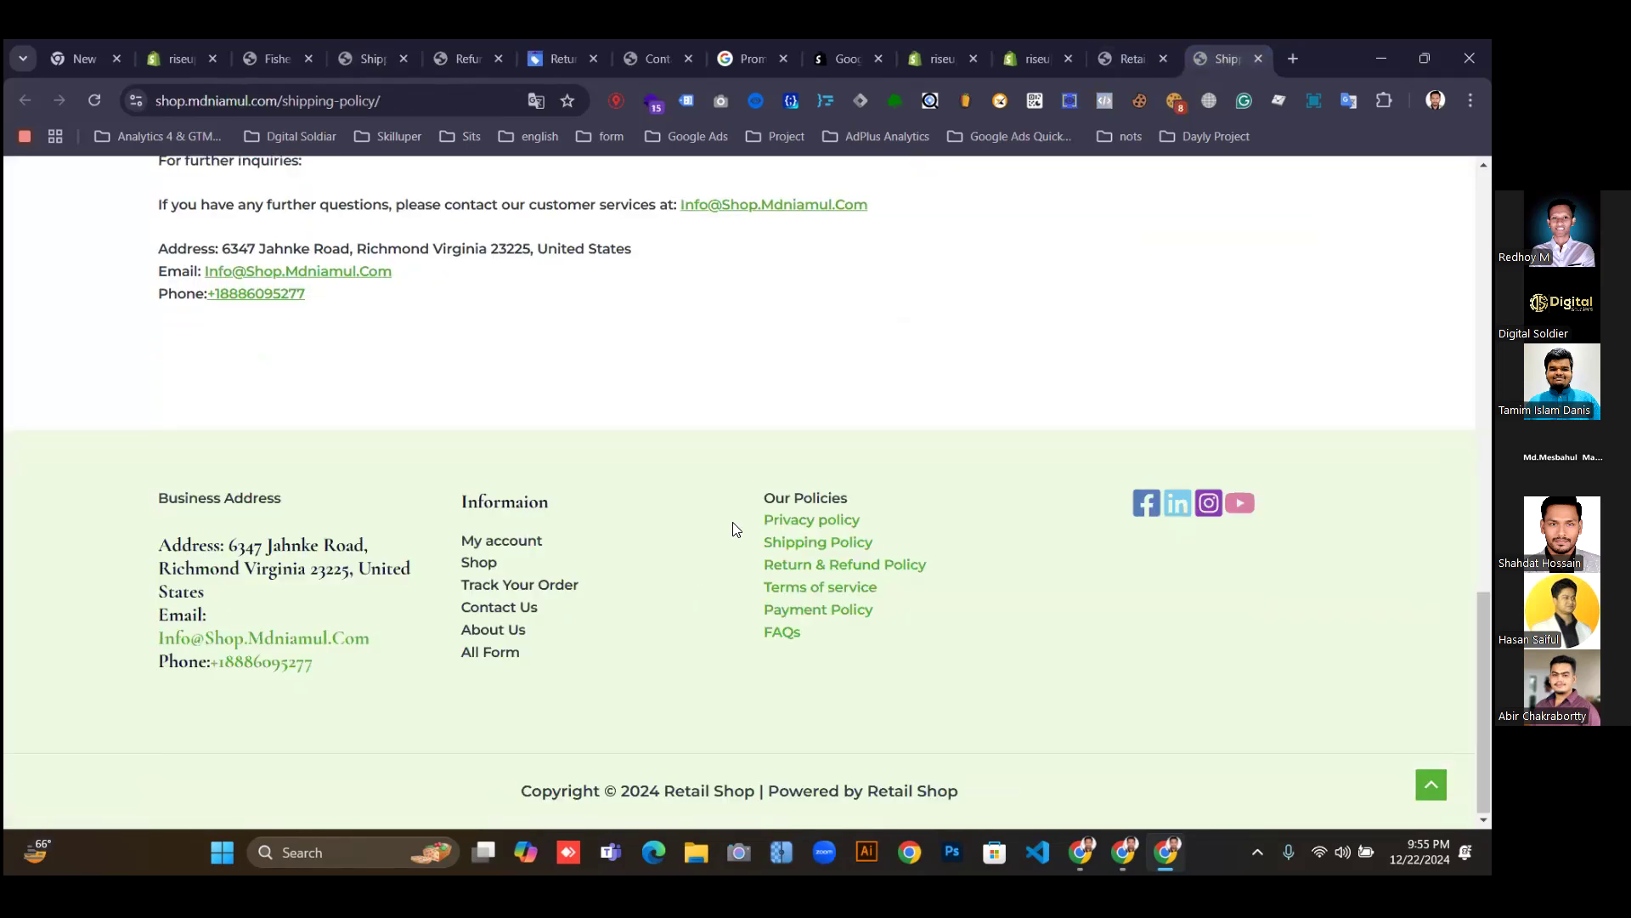
{"action": "right_click", "coordinate": [815, 567]}
{"action": "left_click", "coordinate": [893, 250]}
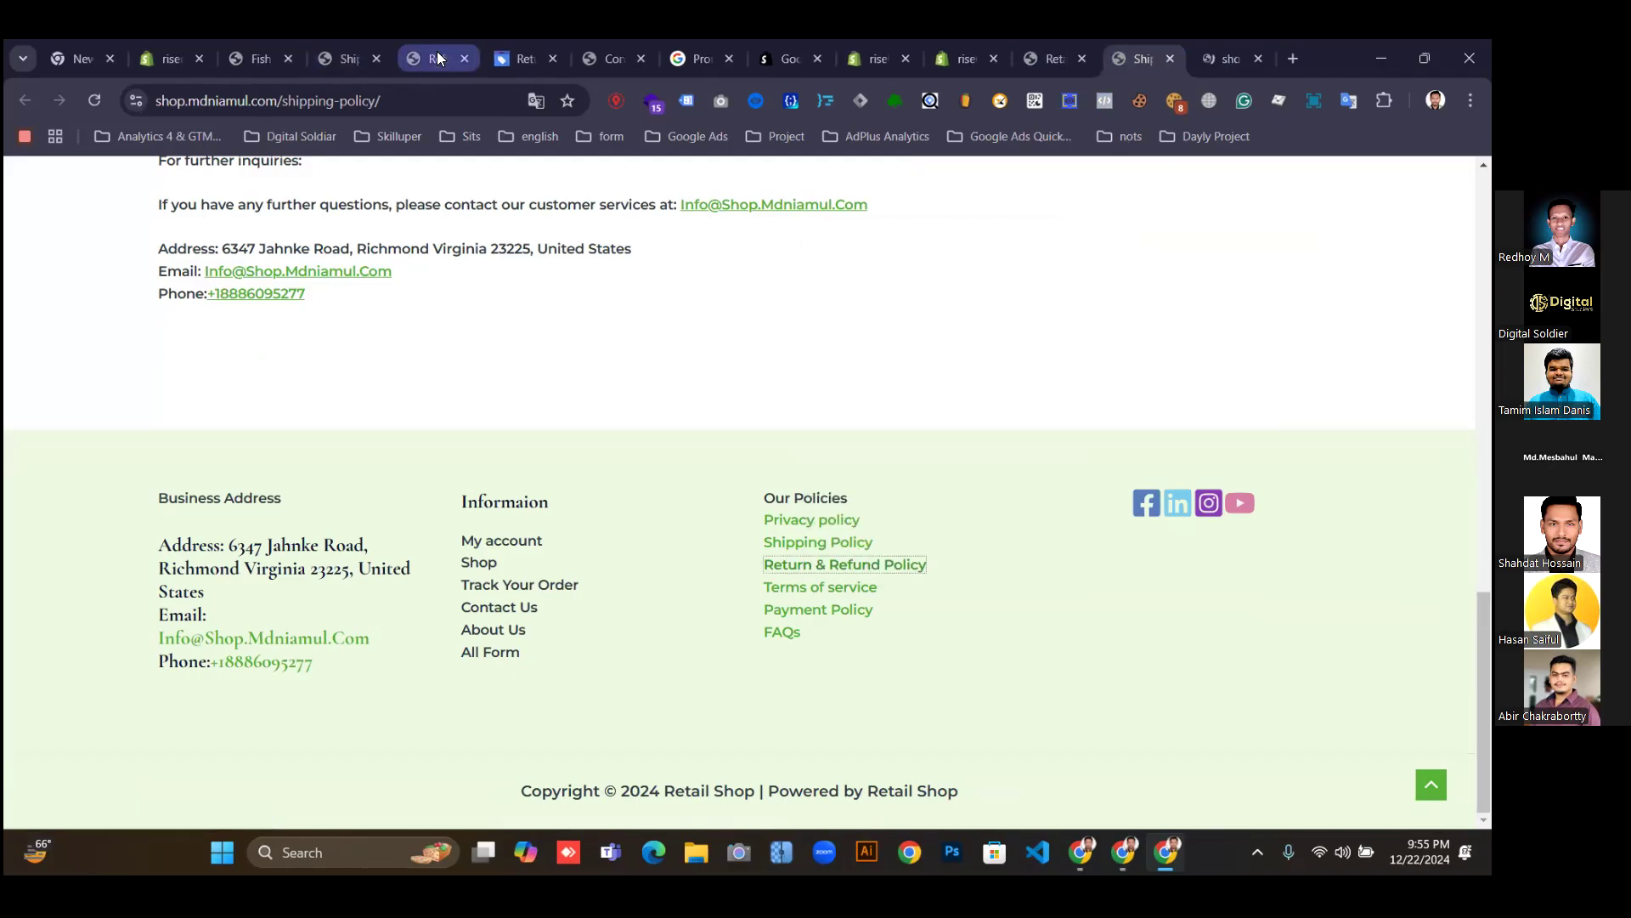
{"action": "left_click", "coordinate": [437, 50]}
{"action": "left_click", "coordinate": [342, 51]}
{"action": "scroll", "coordinate": [613, 453], "scroll_direction": "up", "scroll_amount": 8}
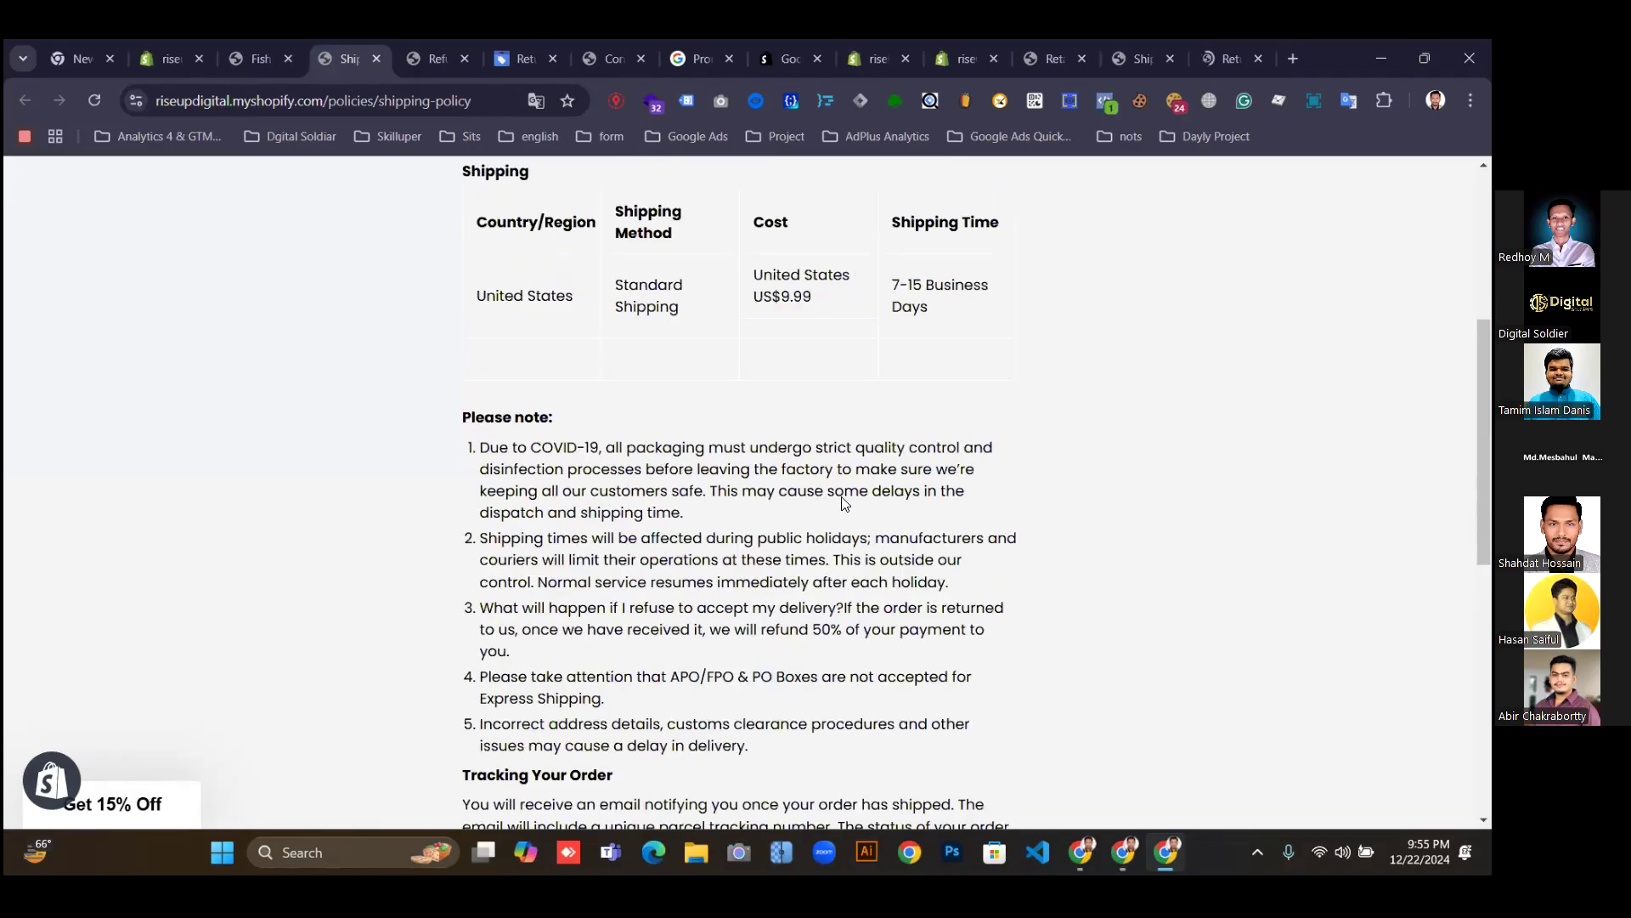
{"action": "scroll", "coordinate": [854, 509], "scroll_direction": "down", "scroll_amount": 1}
{"action": "scroll", "coordinate": [858, 517], "scroll_direction": "down", "scroll_amount": 1}
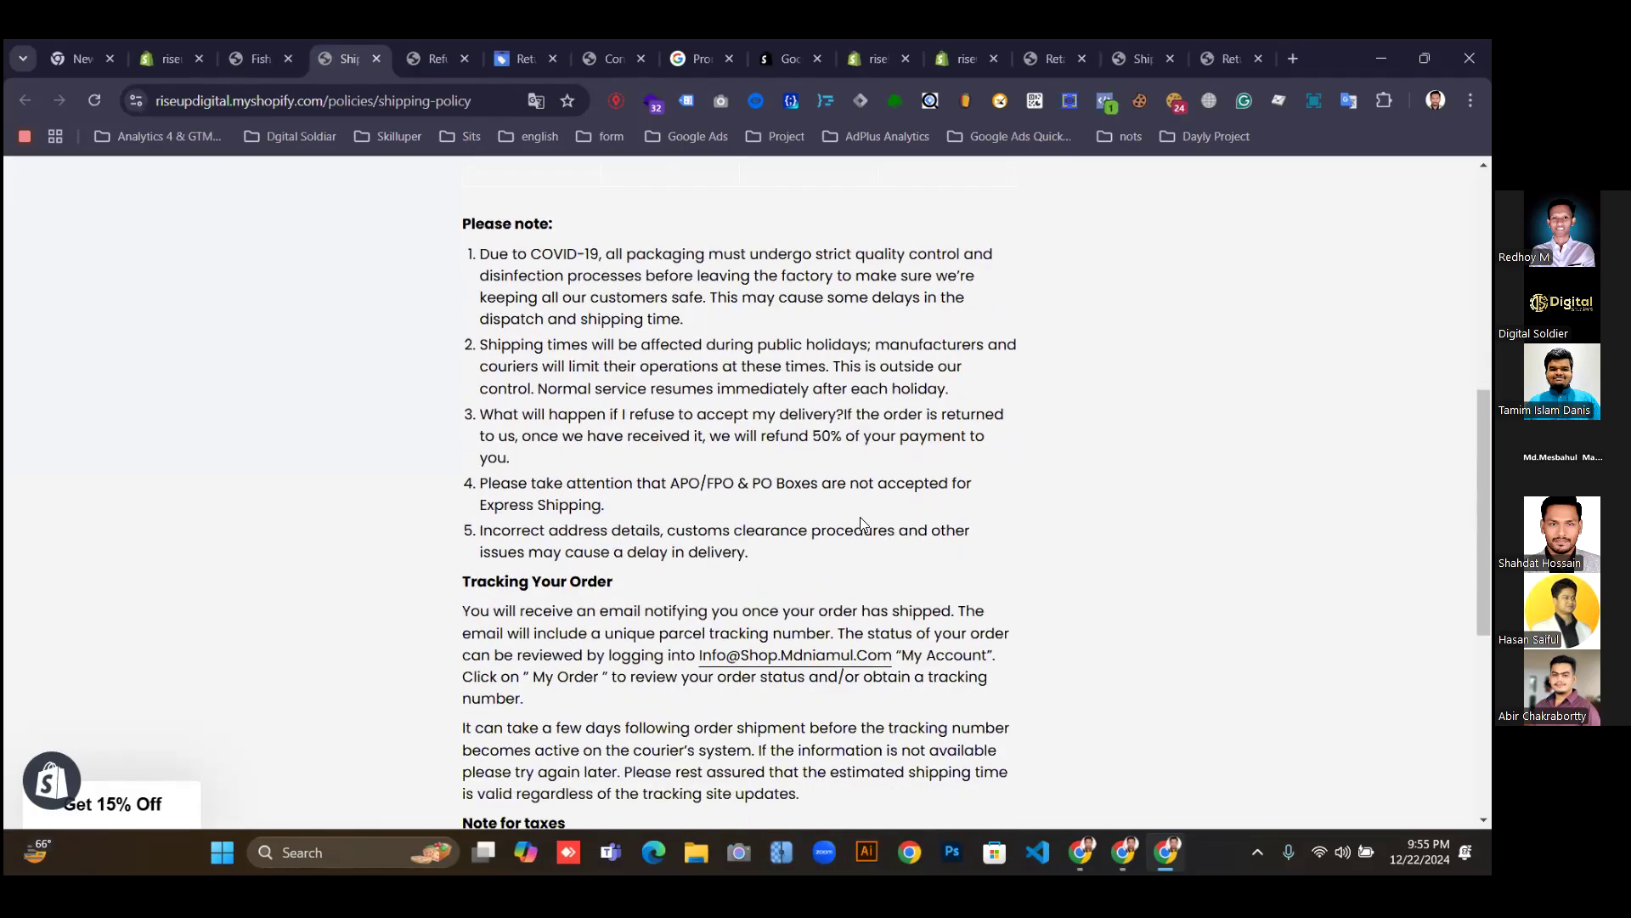
{"action": "left_click", "coordinate": [508, 59]}
{"action": "left_click", "coordinate": [435, 57]}
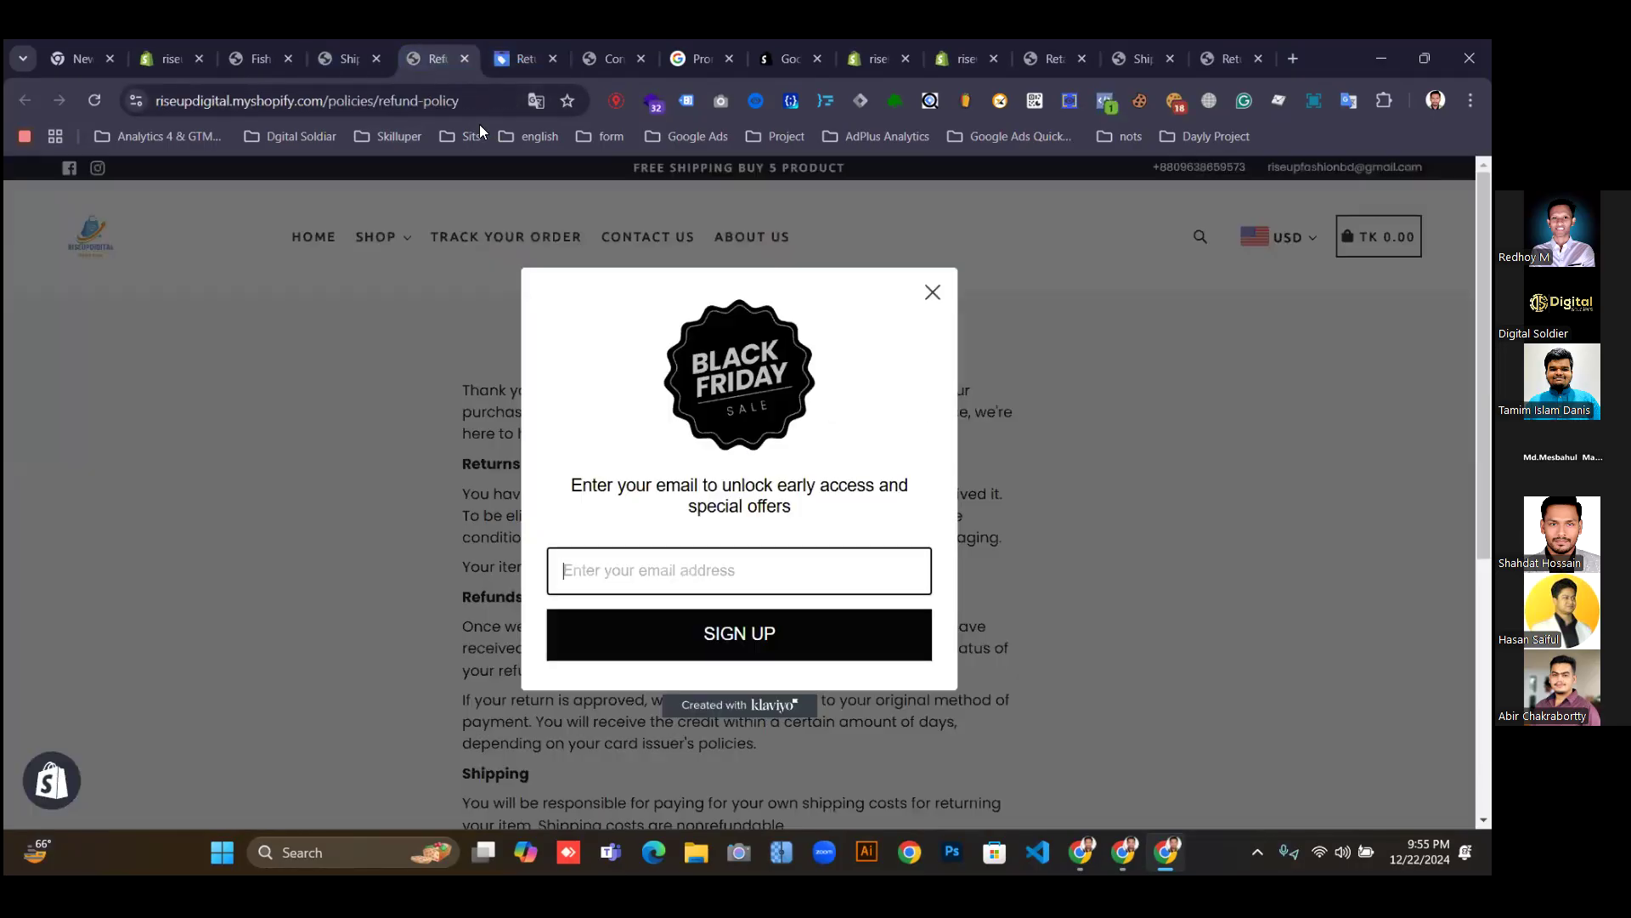
{"action": "left_click_drag", "start_coordinate": [415, 58], "coordinate": [298, 57]}
{"action": "left_click", "coordinate": [427, 57]}
Read the store's Refund policy page, dismiss the Black Friday popup, and return to Merchant Center.
{"action": "scroll", "coordinate": [550, 330], "scroll_direction": "up", "scroll_amount": 4}
{"action": "scroll", "coordinate": [551, 330], "scroll_direction": "up", "scroll_amount": 3}
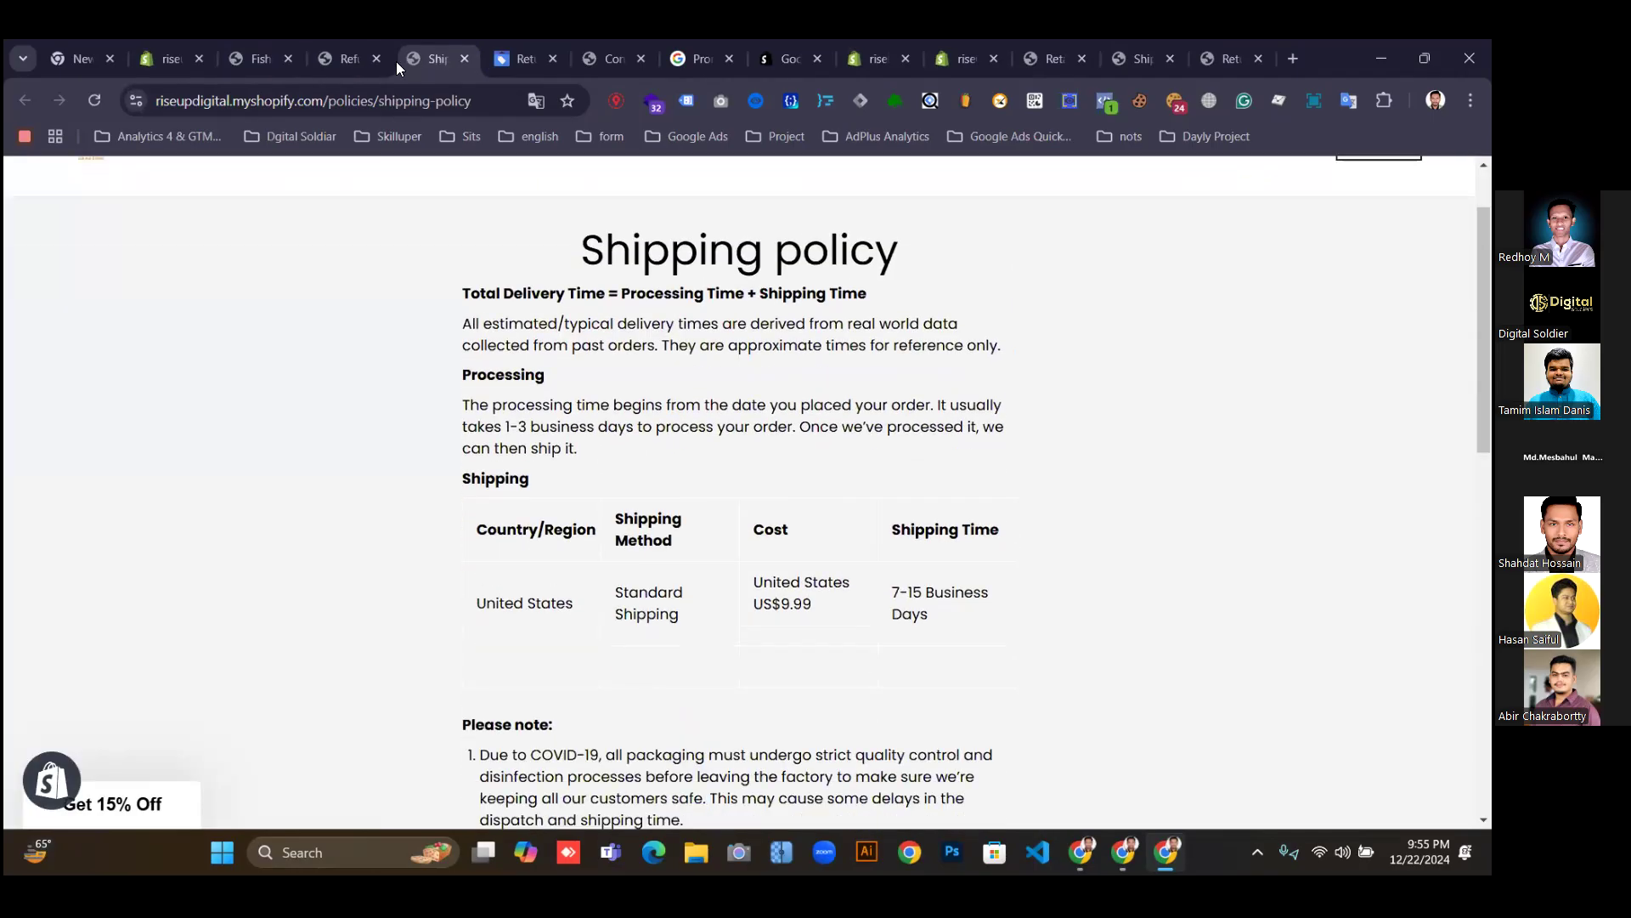
{"action": "scroll", "coordinate": [663, 616], "scroll_direction": "down", "scroll_amount": 10}
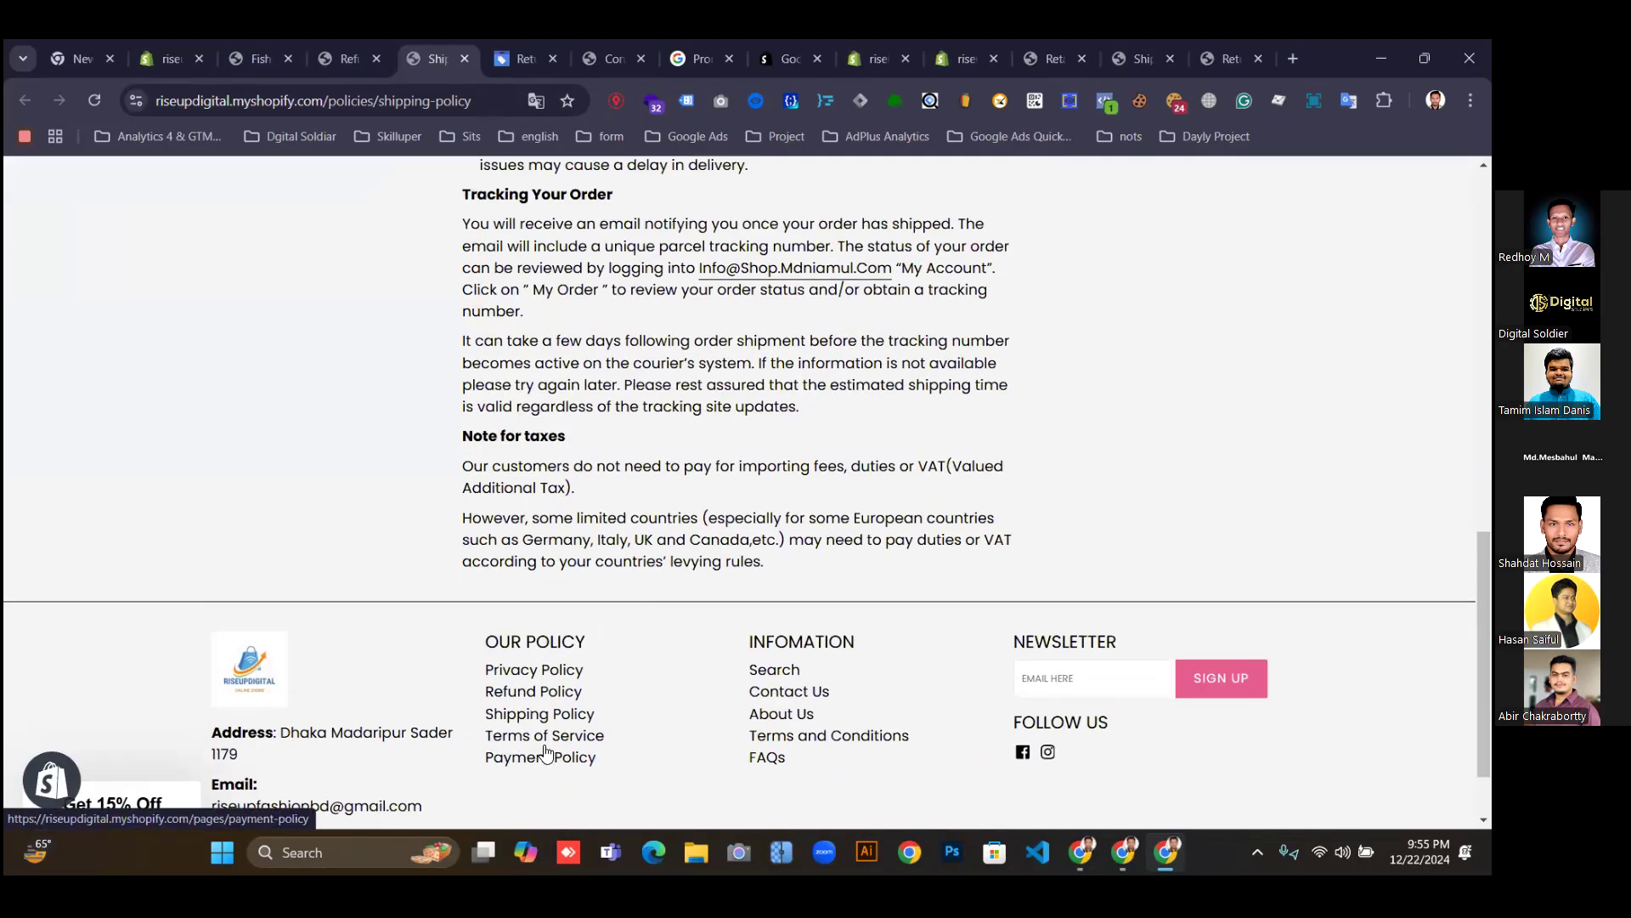
{"action": "left_click", "coordinate": [527, 697]}
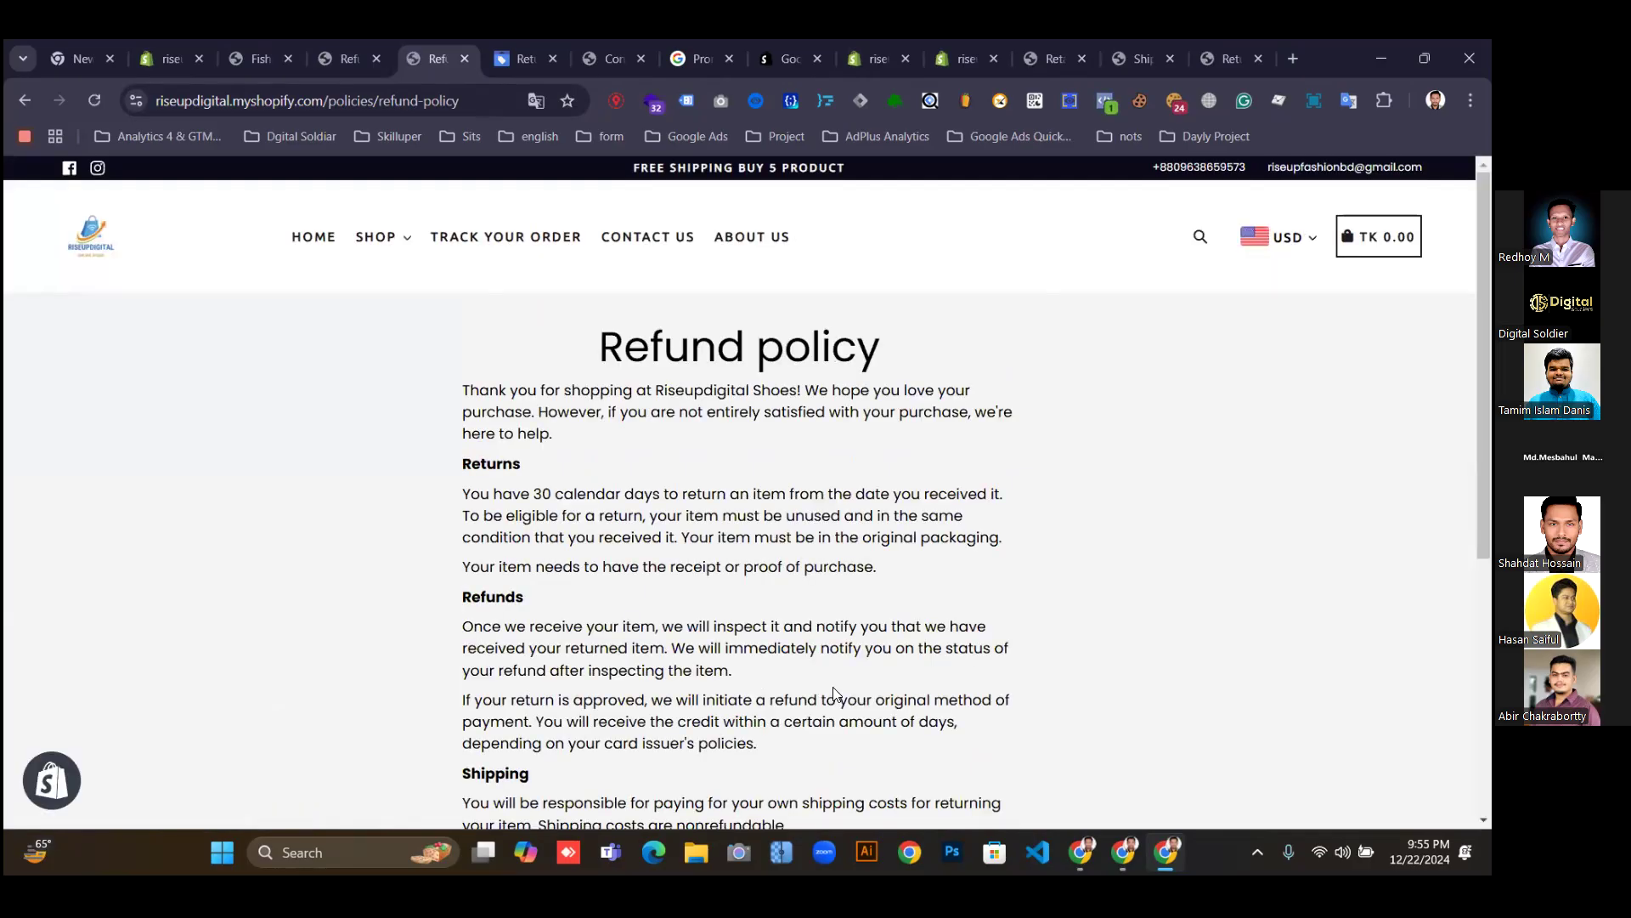
{"action": "scroll", "coordinate": [833, 692], "scroll_direction": "down", "scroll_amount": 5}
{"action": "scroll", "coordinate": [835, 688], "scroll_direction": "up", "scroll_amount": 5}
{"action": "scroll", "coordinate": [834, 688], "scroll_direction": "down", "scroll_amount": 1}
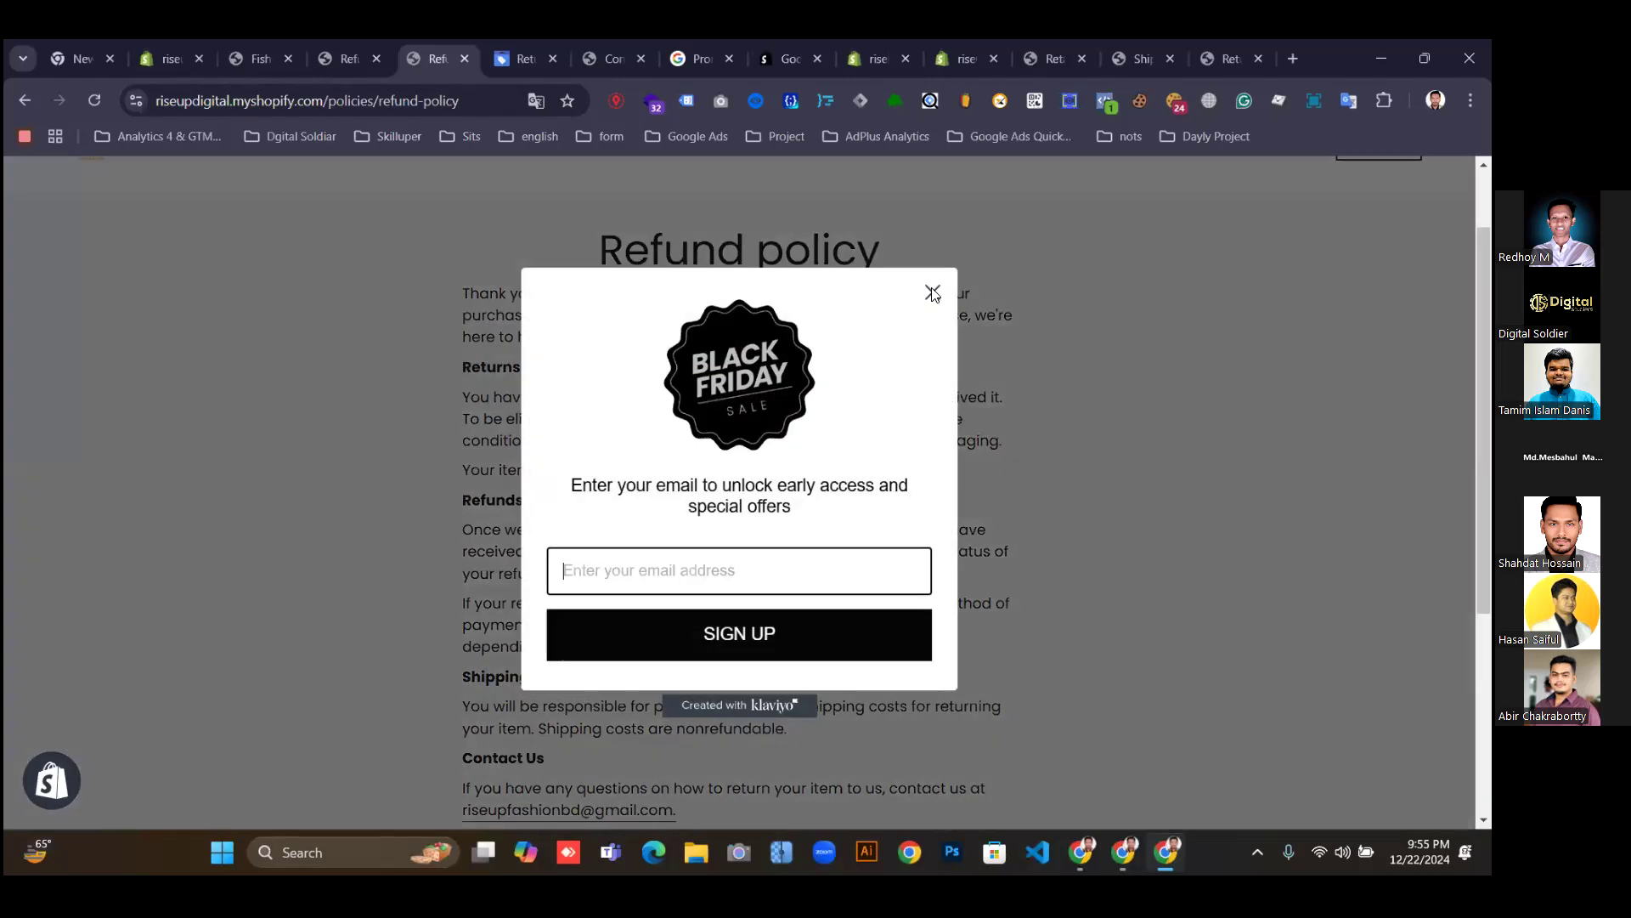
{"action": "left_click", "coordinate": [932, 292]}
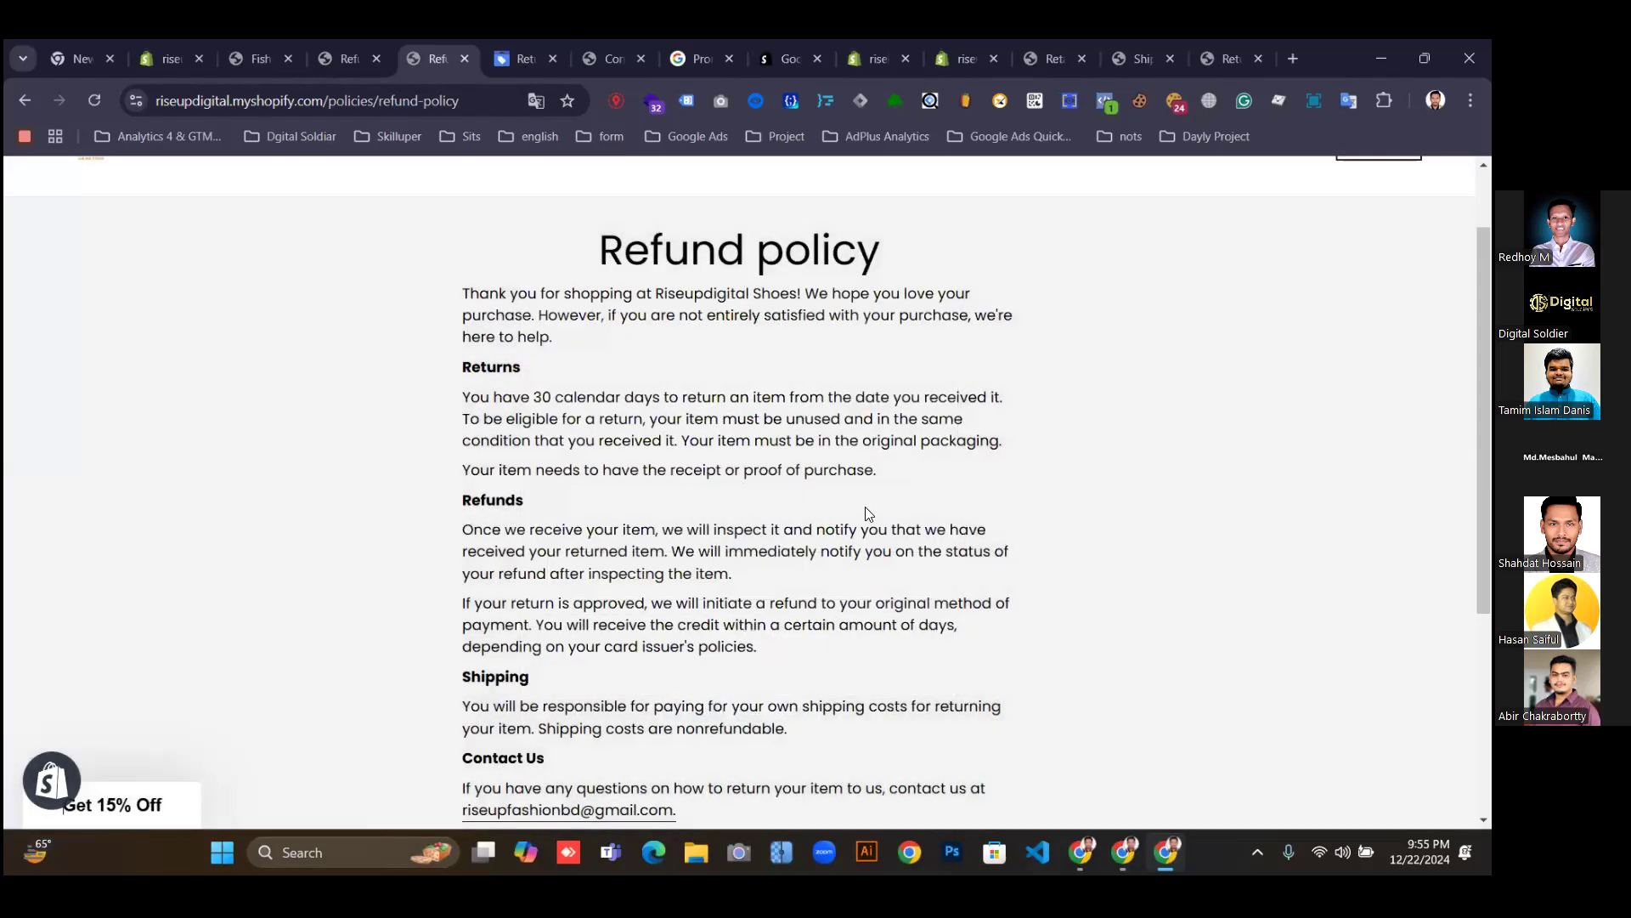
{"action": "key", "text": "ctrl+Tab"}
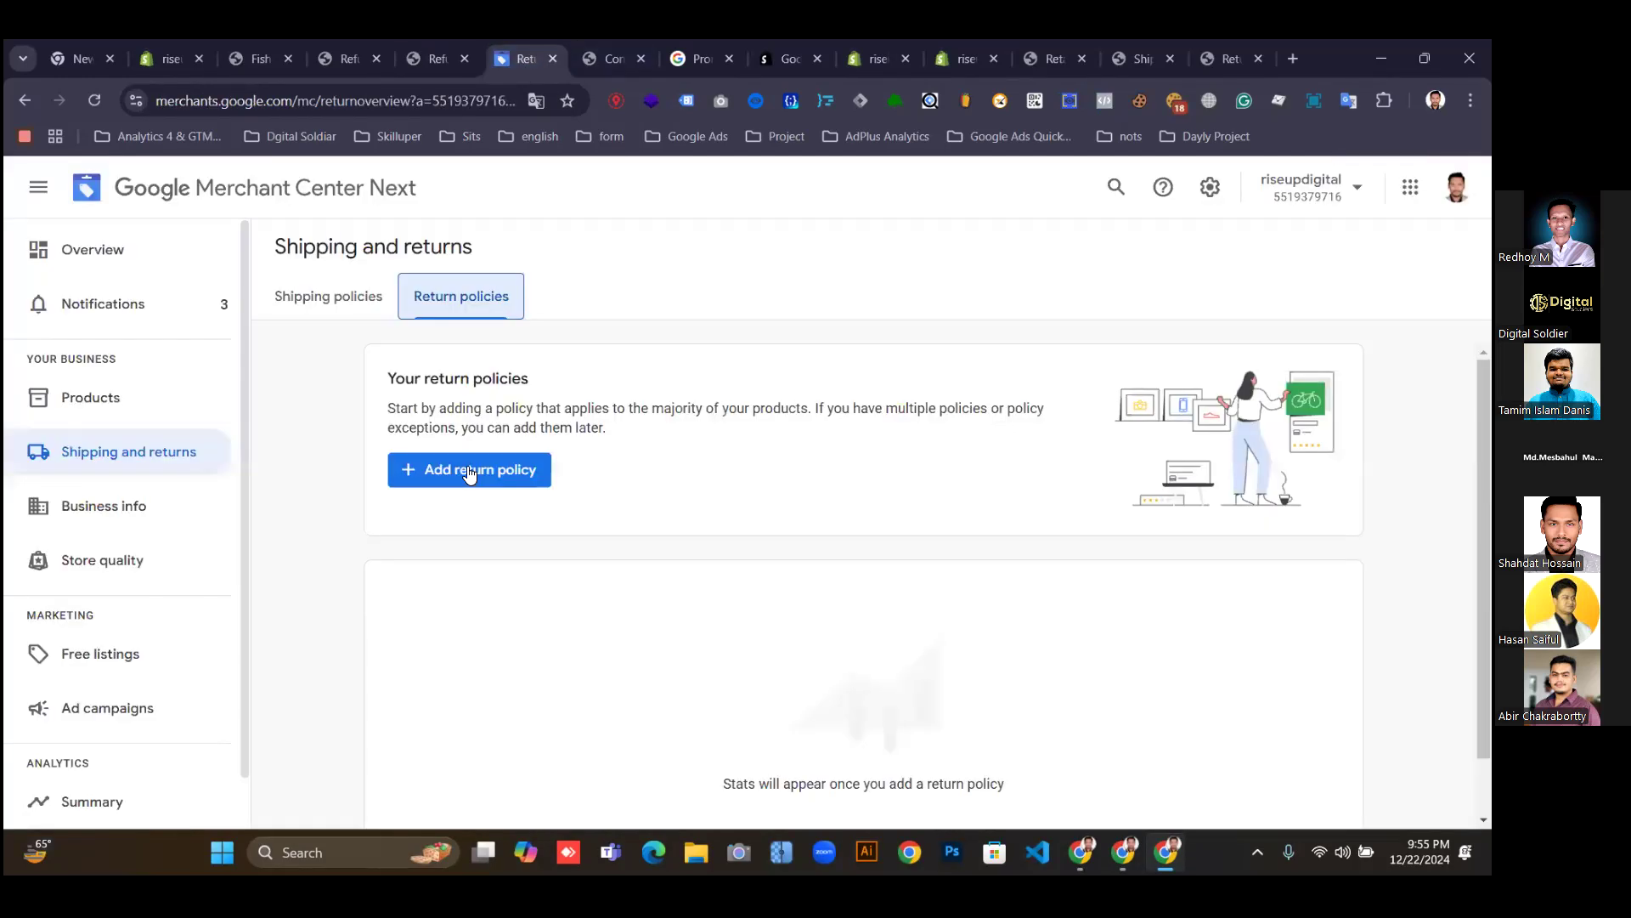
Start a new return policy and paste the store's refund-policy URL into it.
{"action": "left_click", "coordinate": [476, 474]}
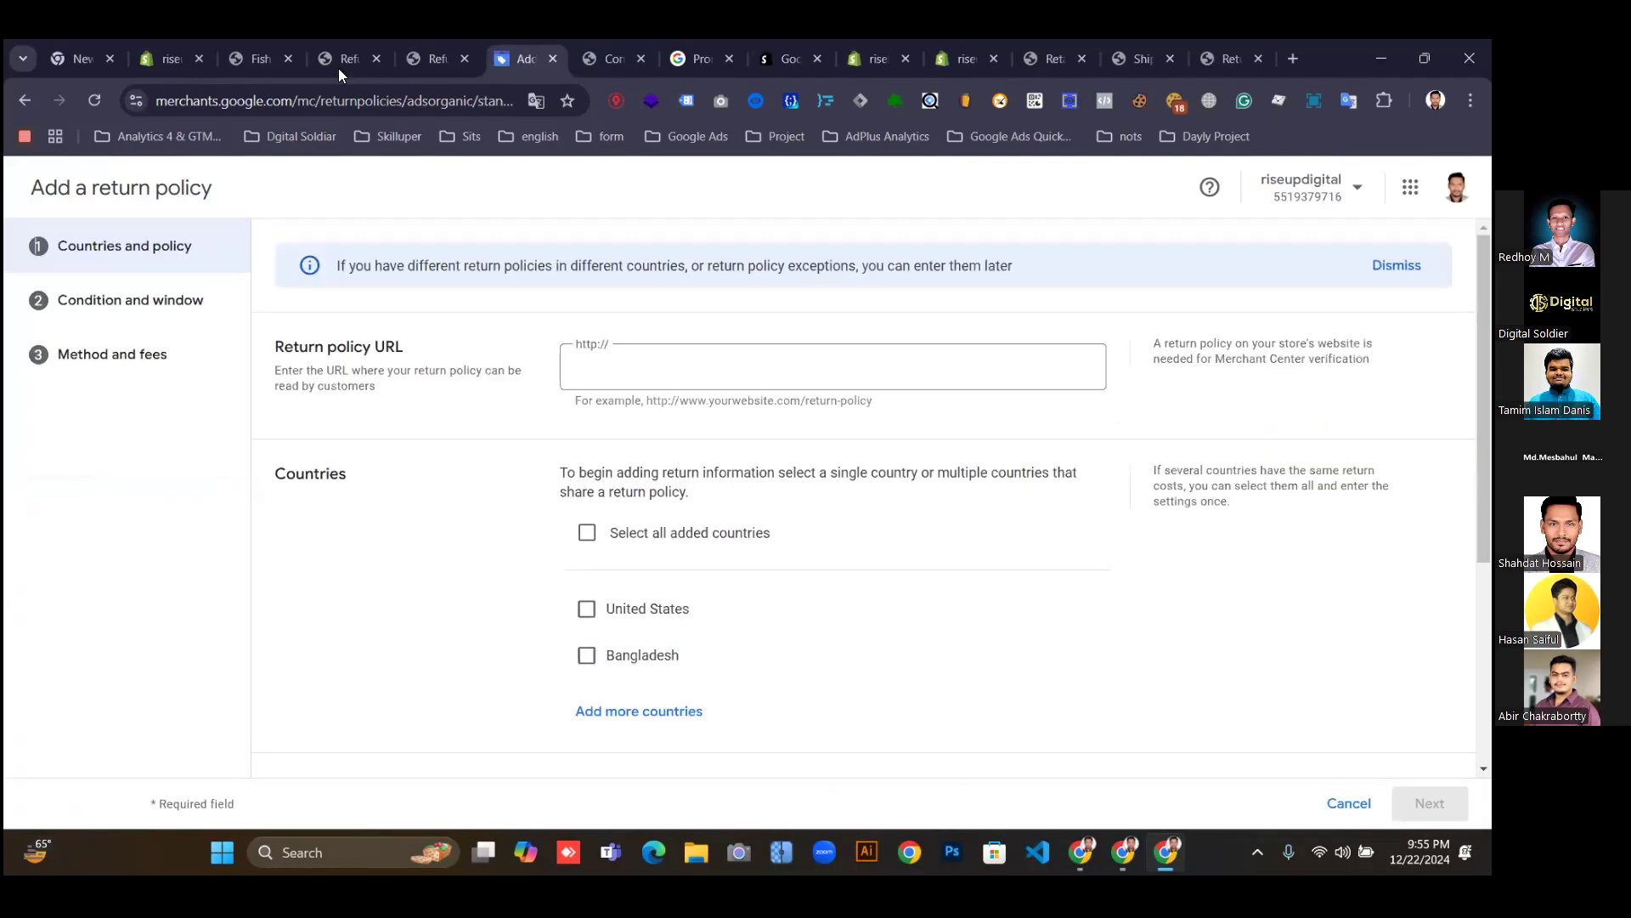
{"action": "left_click", "coordinate": [430, 61]}
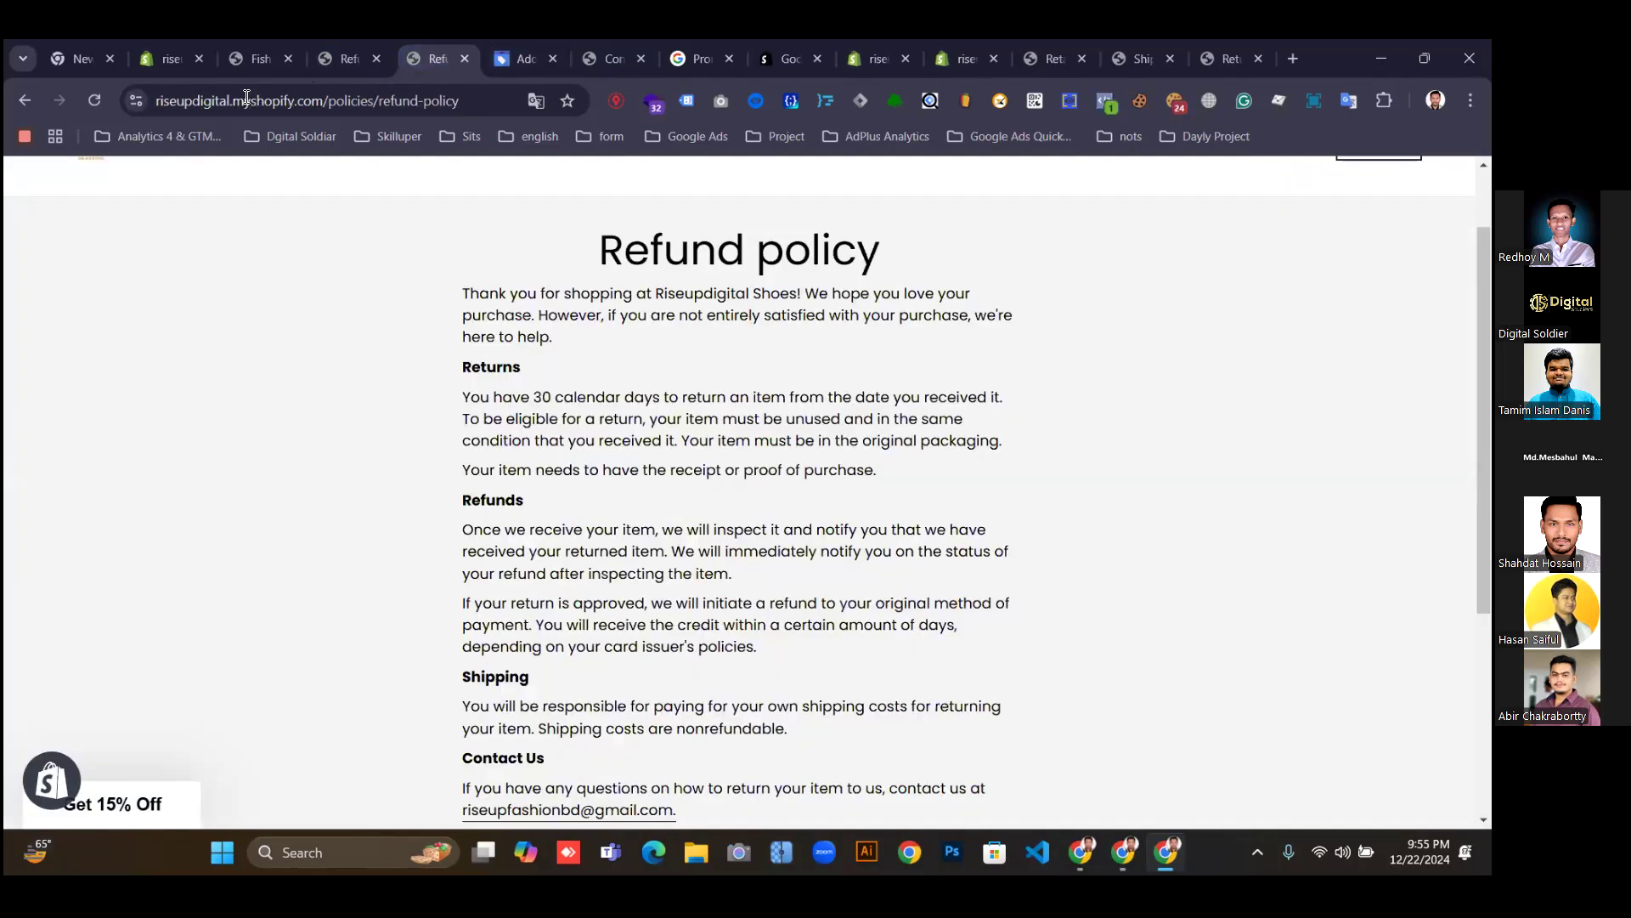
{"action": "left_click", "coordinate": [246, 99]}
{"action": "key", "text": "ctrl+c"}
{"action": "left_click", "coordinate": [522, 57]}
{"action": "left_click", "coordinate": [615, 368]}
{"action": "key", "text": "ctrl+v"}
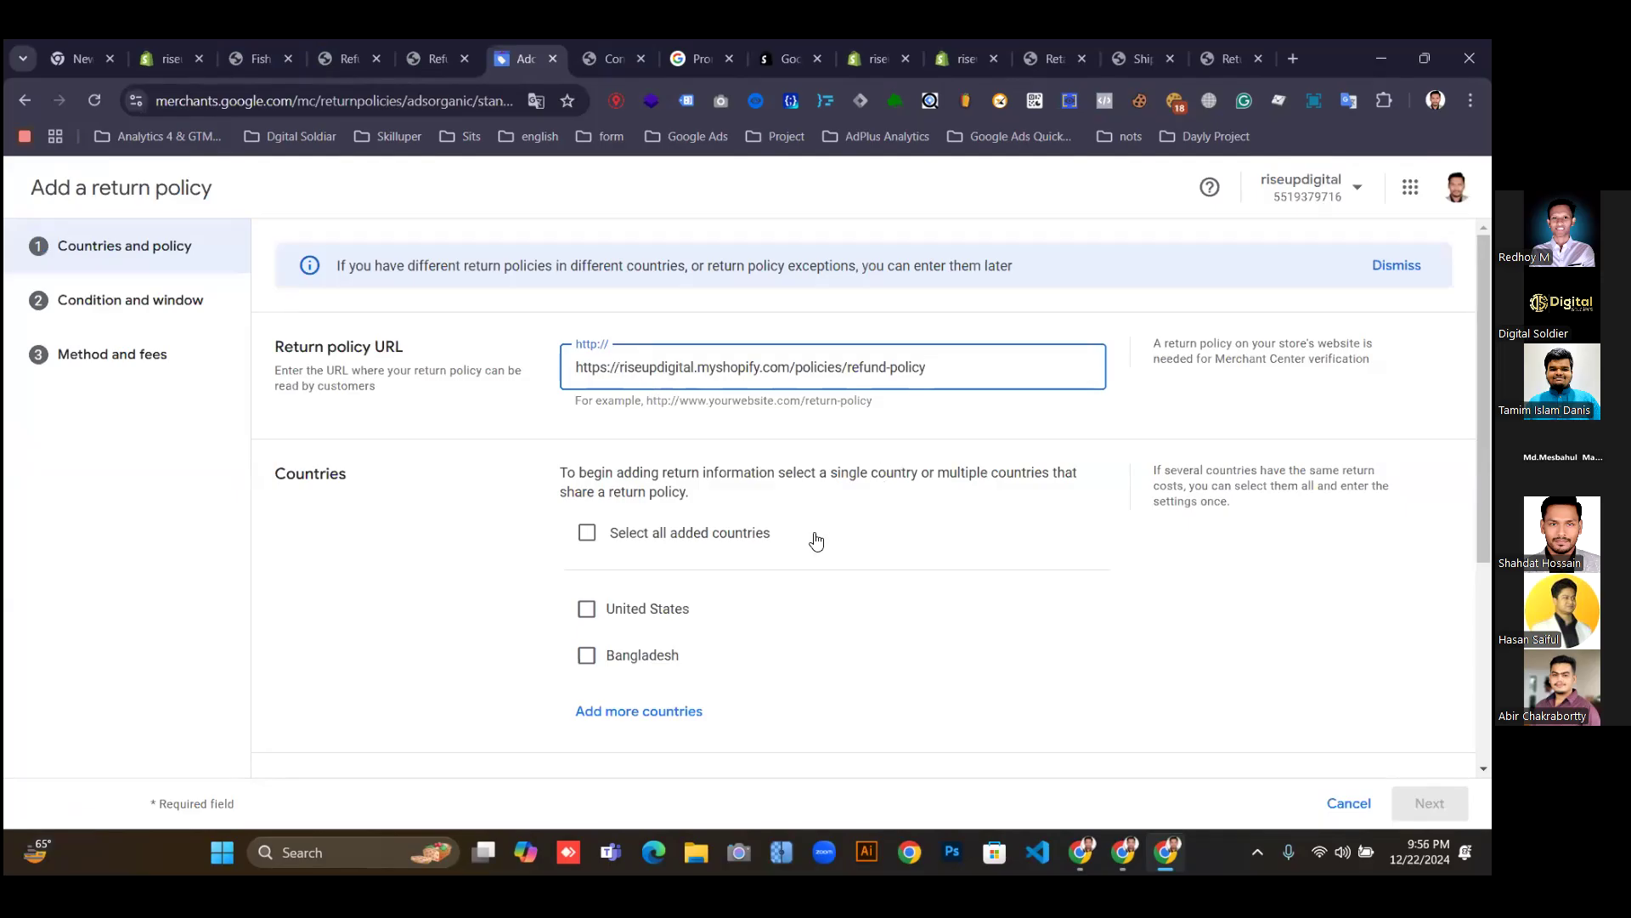
Cover Bangladesh and United States, accept all returns and exchanges, and continue.
{"action": "left_click", "coordinate": [586, 655]}
{"action": "left_click", "coordinate": [586, 610]}
{"action": "scroll", "coordinate": [975, 627], "scroll_direction": "down", "scroll_amount": 3}
{"action": "scroll", "coordinate": [965, 627], "scroll_direction": "up", "scroll_amount": 3}
{"action": "scroll", "coordinate": [645, 563], "scroll_direction": "down", "scroll_amount": 4}
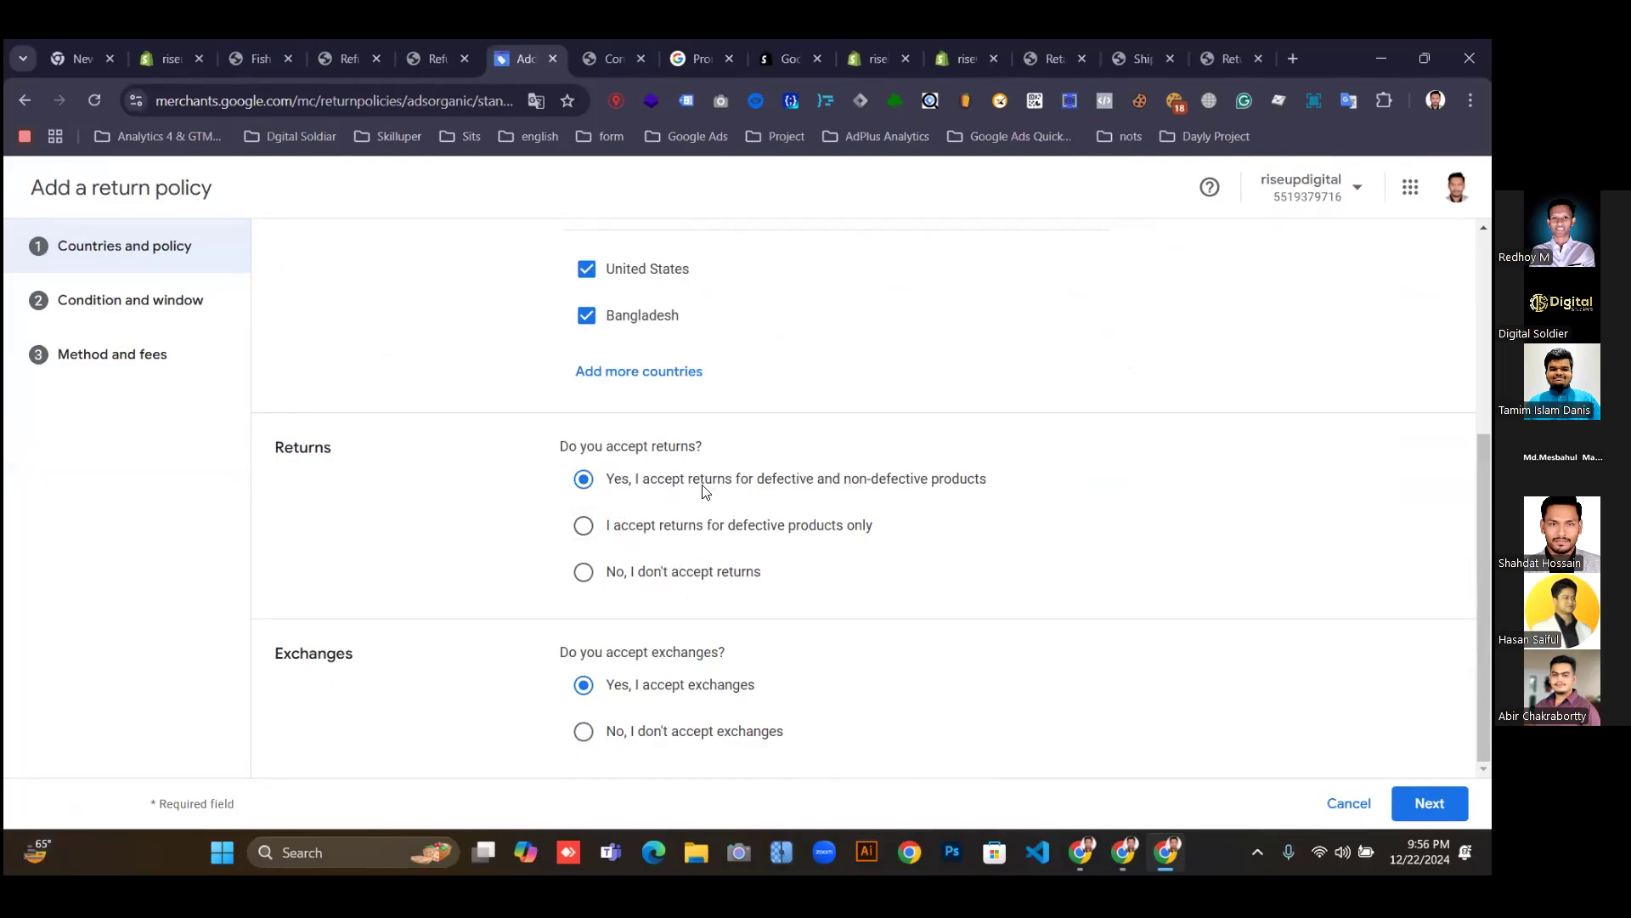
{"action": "left_click", "coordinate": [584, 527]}
{"action": "left_click_drag", "start_coordinate": [730, 529], "coordinate": [873, 527]}
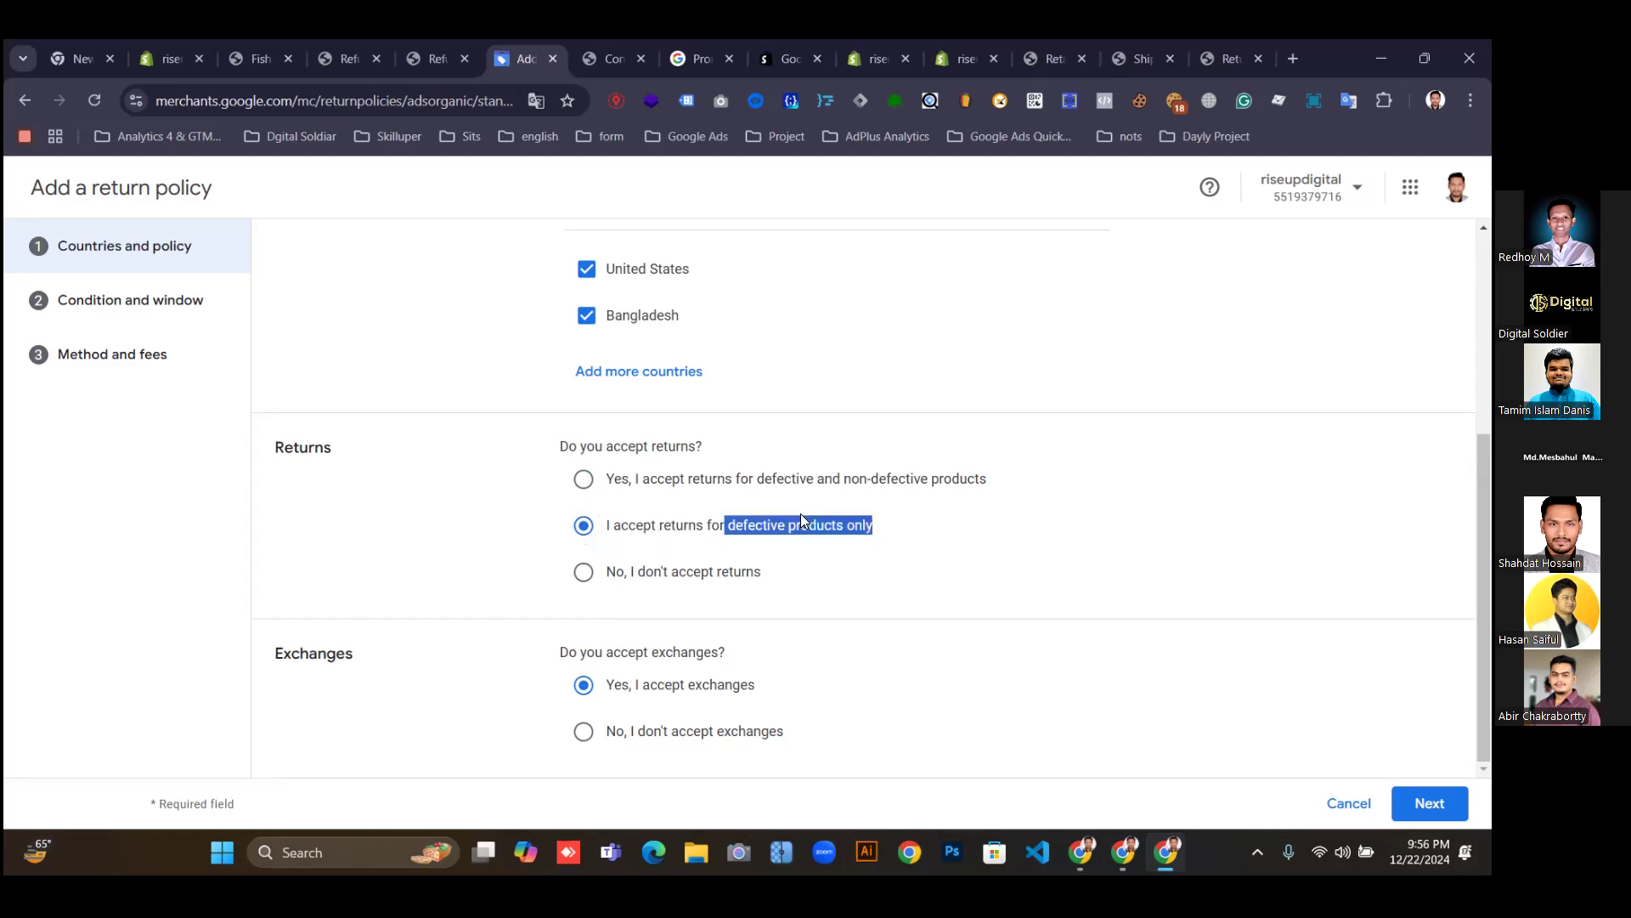
{"action": "left_click", "coordinate": [879, 541]}
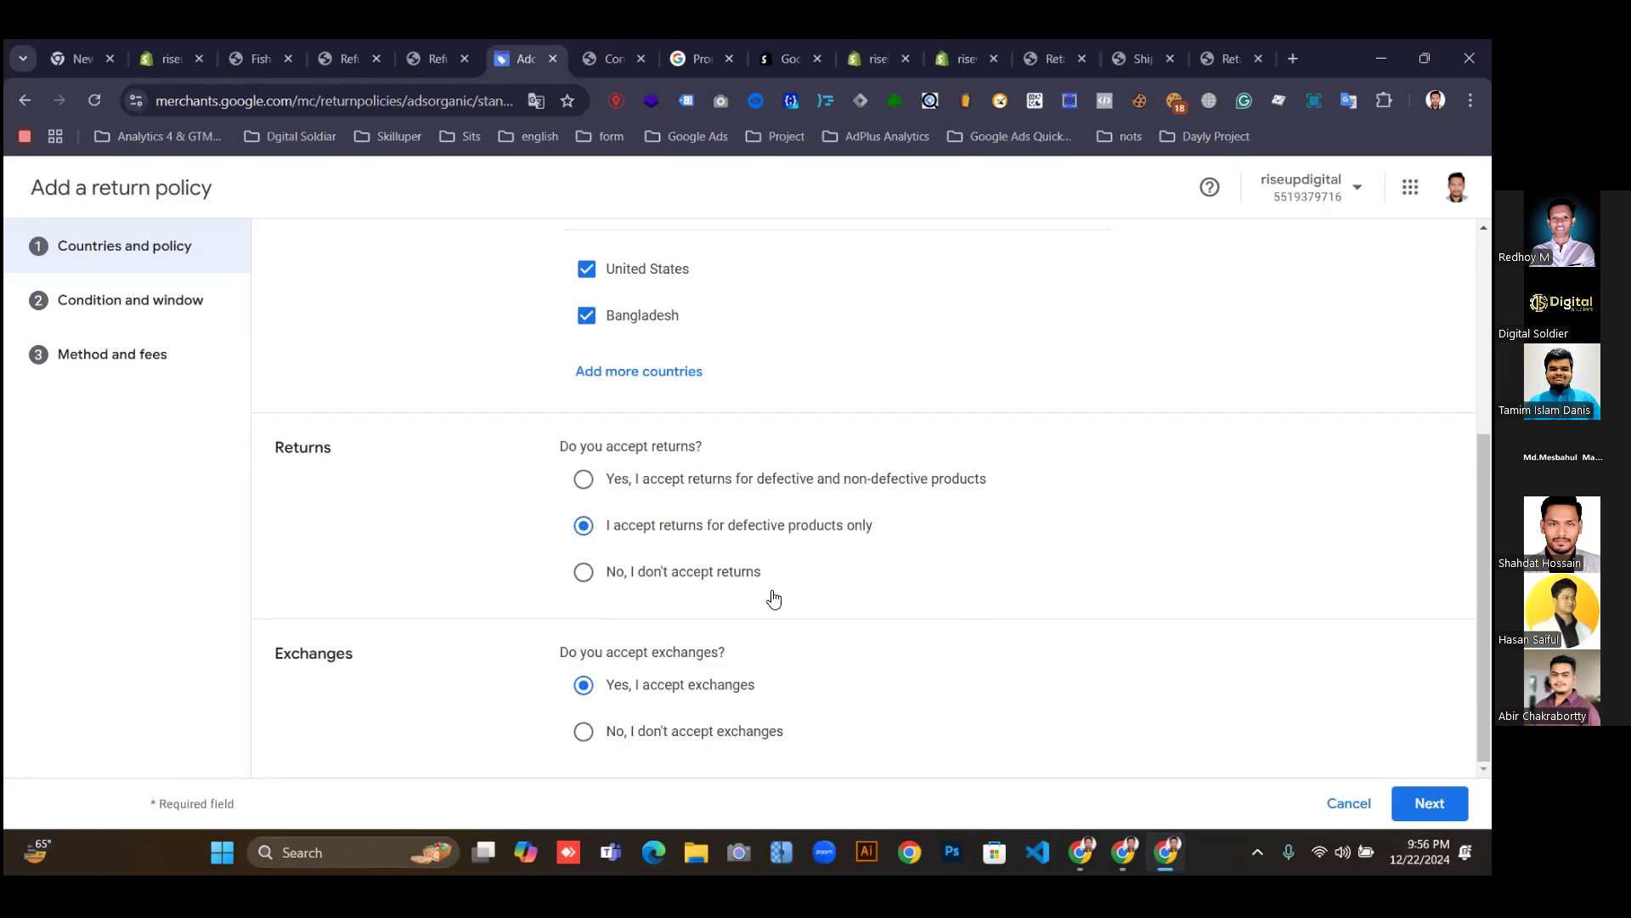
{"action": "left_click", "coordinate": [593, 498]}
{"action": "left_click", "coordinate": [1430, 803]}
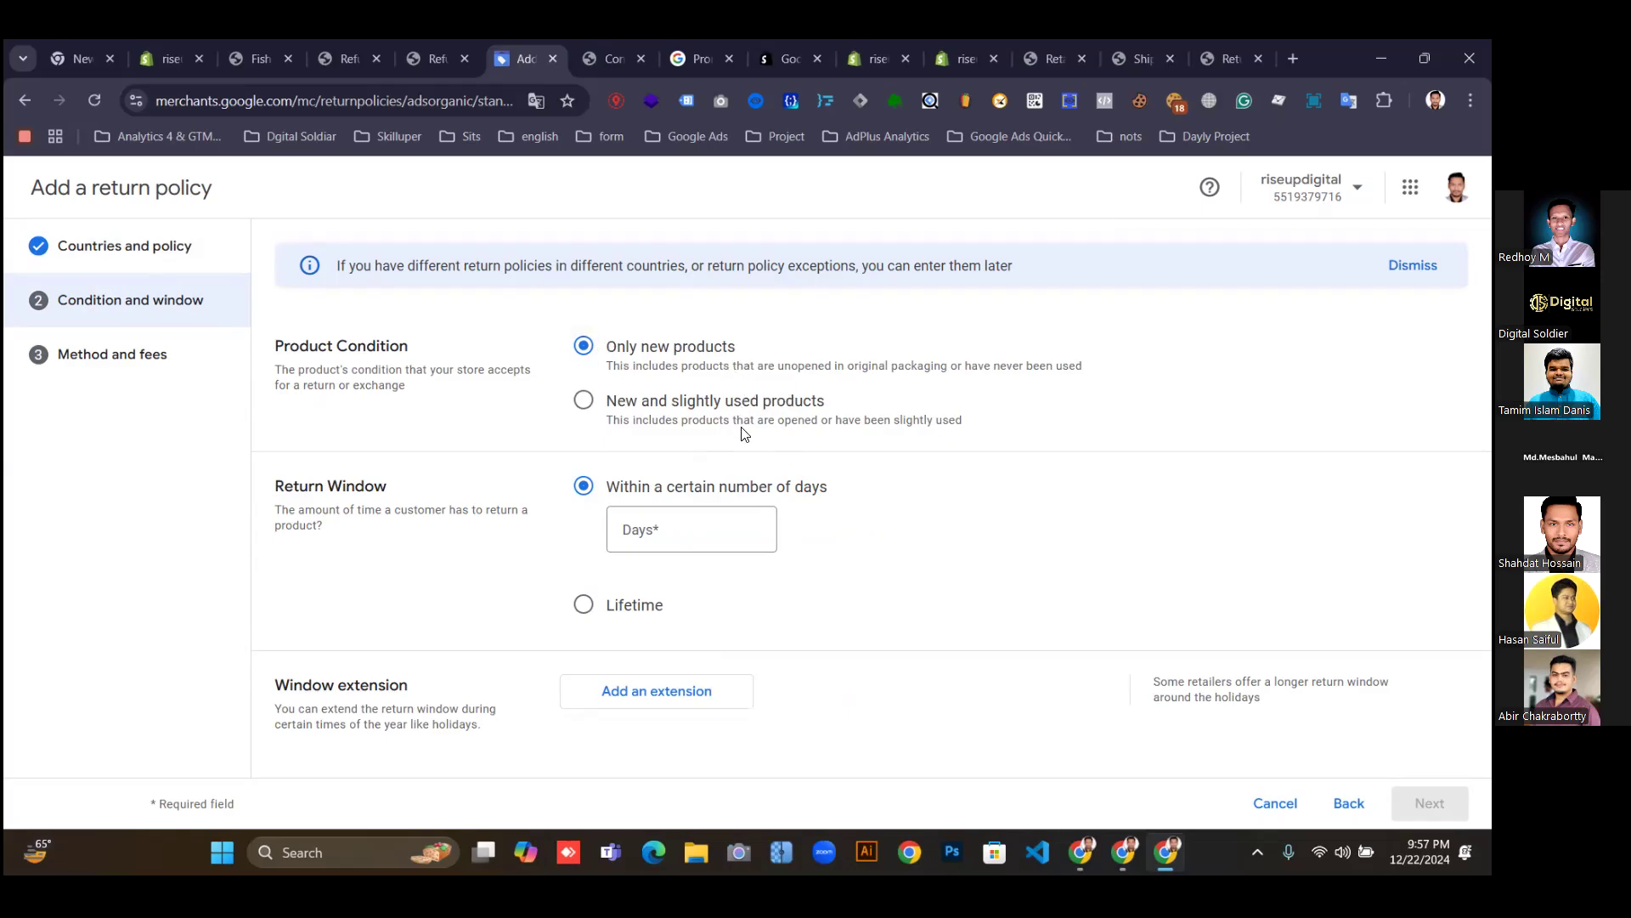
Keep Only new products, enter a 30-day return window matching the store policy, and open extensions.
{"action": "left_click", "coordinate": [430, 59]}
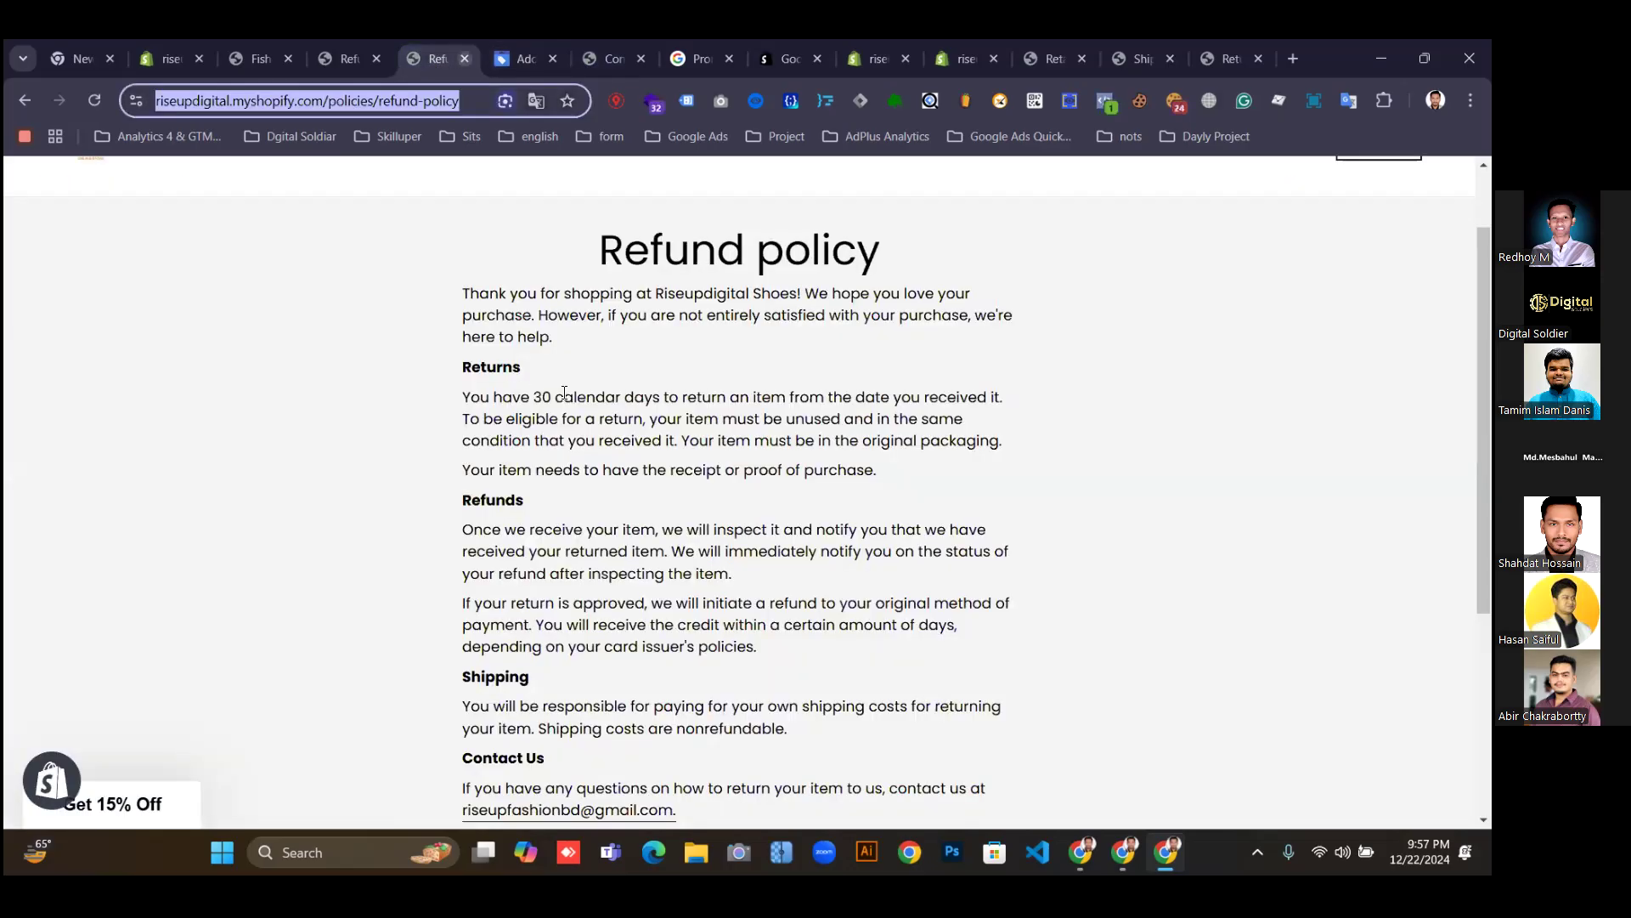
{"action": "left_click_drag", "start_coordinate": [564, 397], "coordinate": [534, 397]}
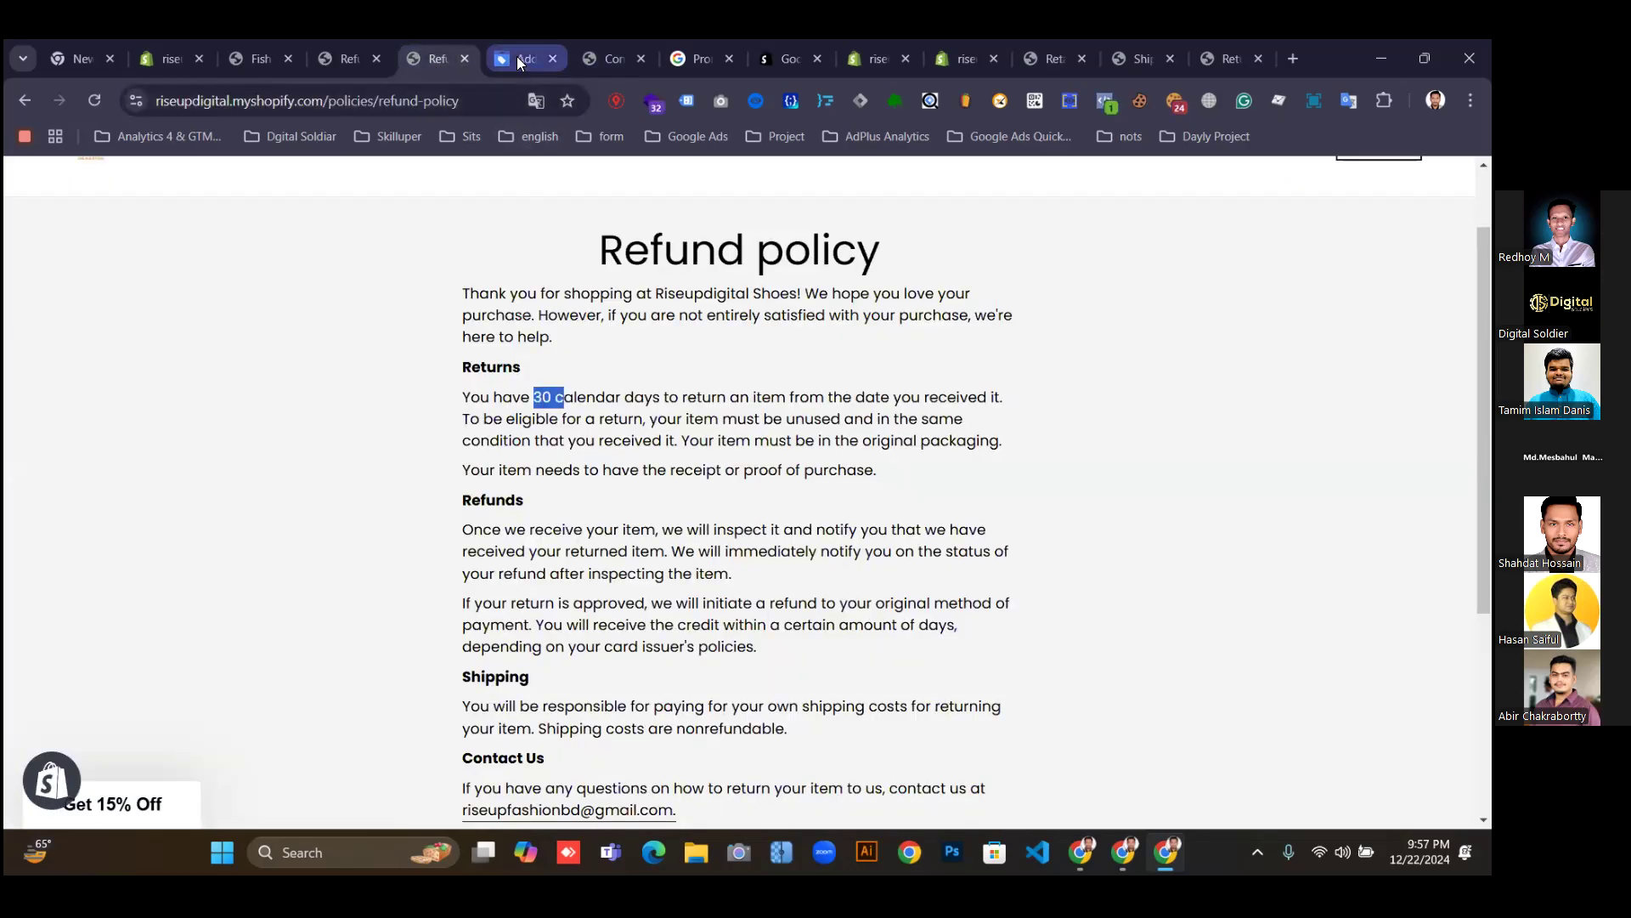
{"action": "left_click", "coordinate": [516, 56]}
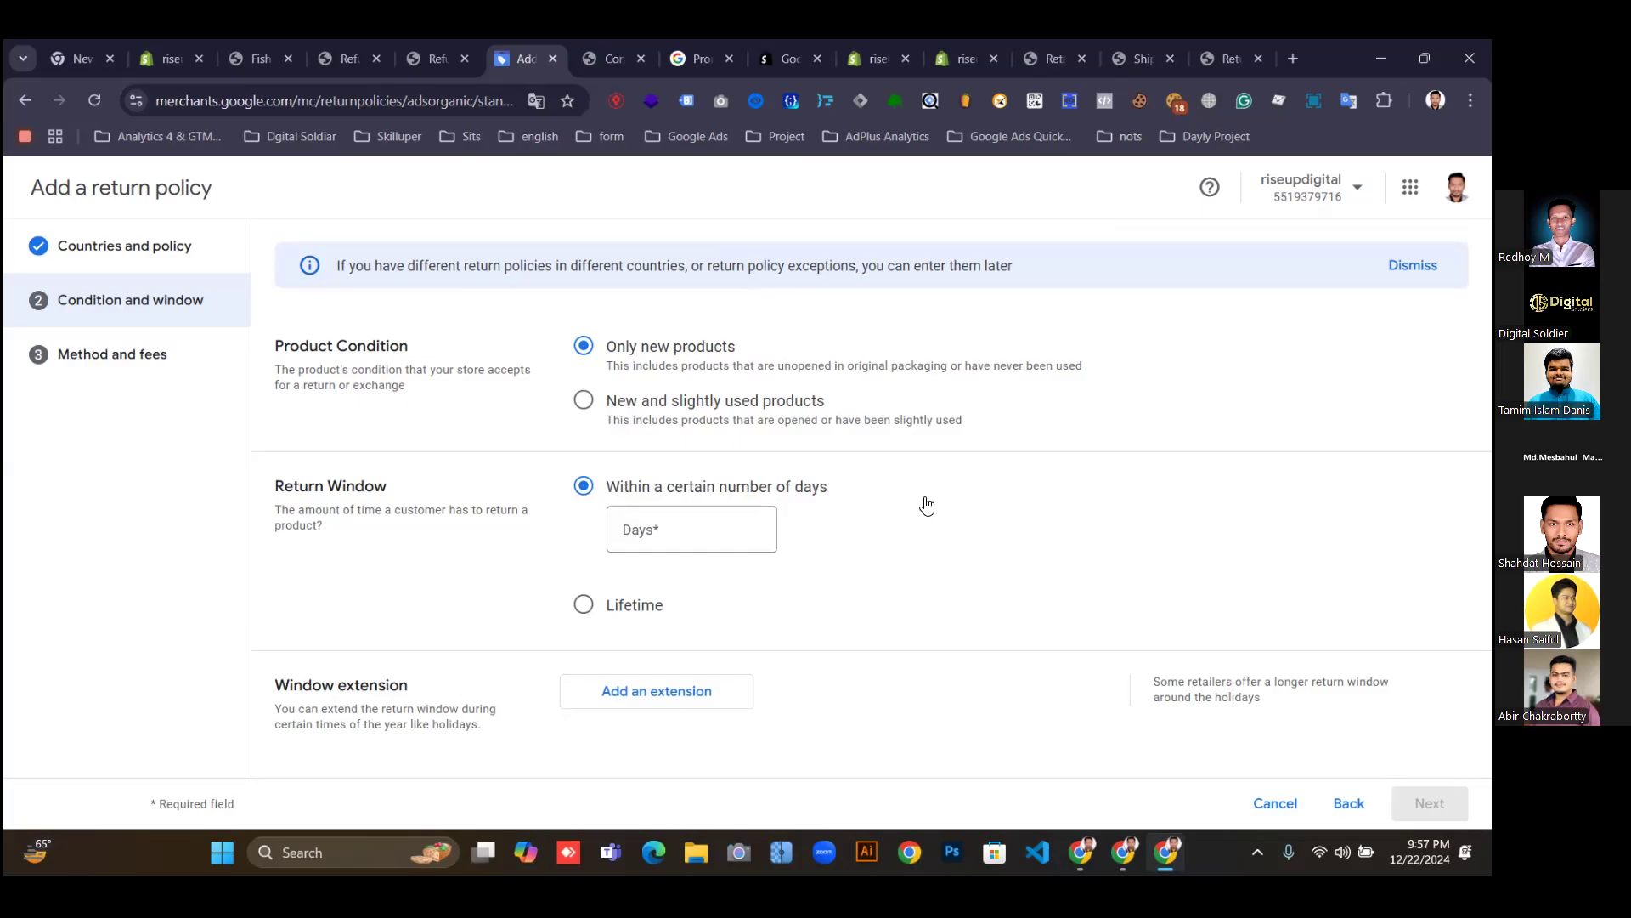
{"action": "triple_click", "coordinate": [677, 346]}
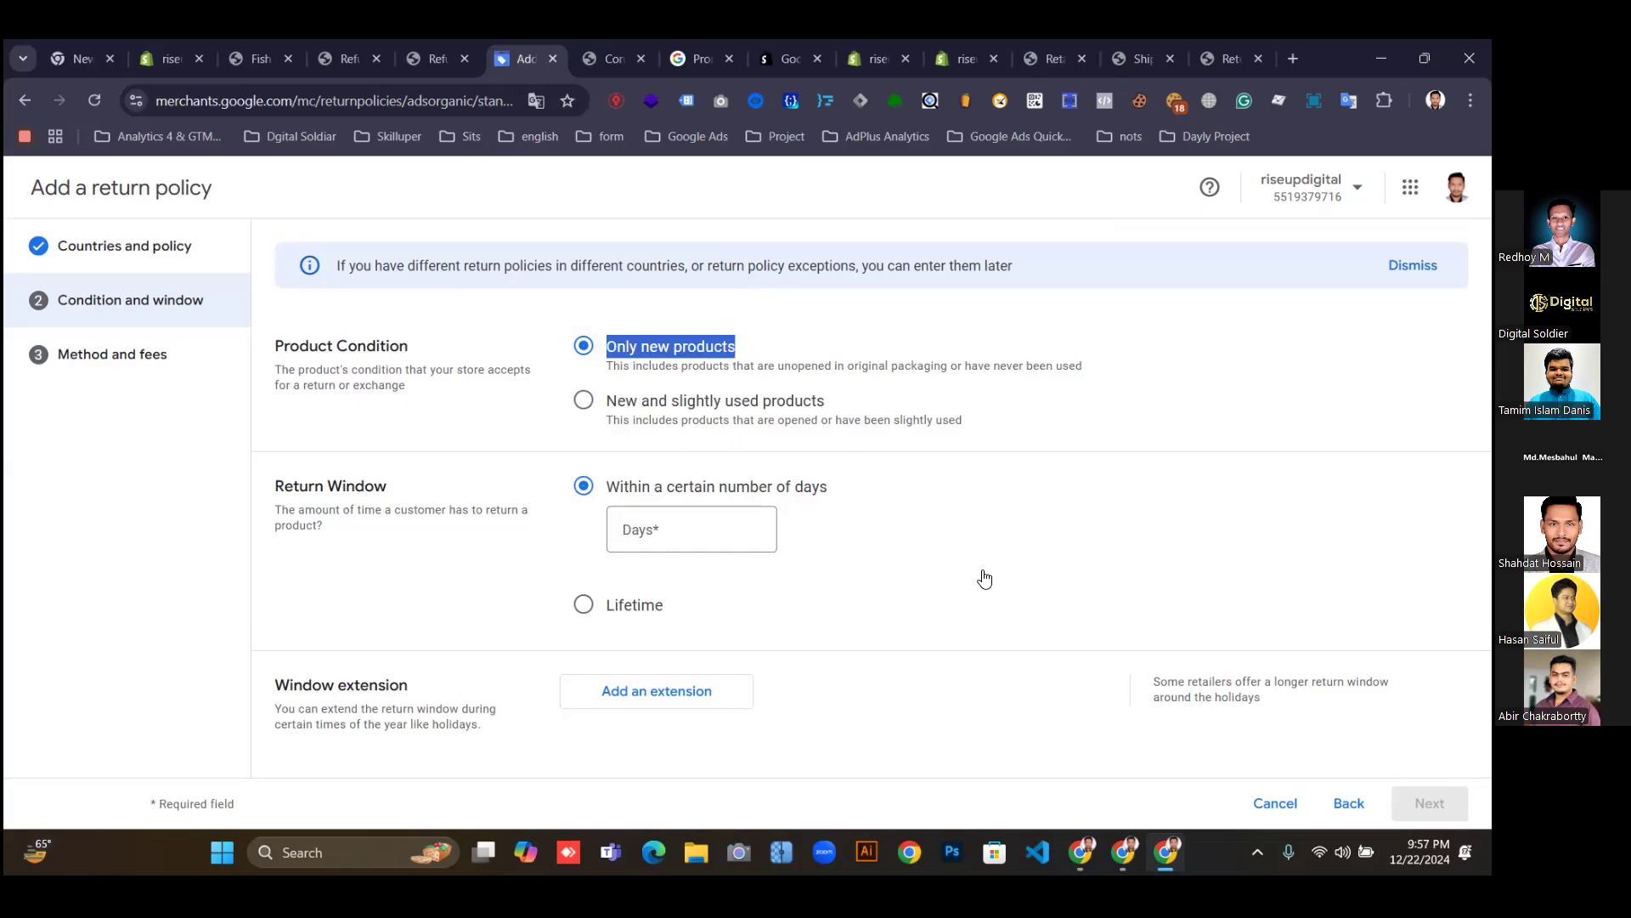
{"action": "left_click", "coordinate": [741, 530]}
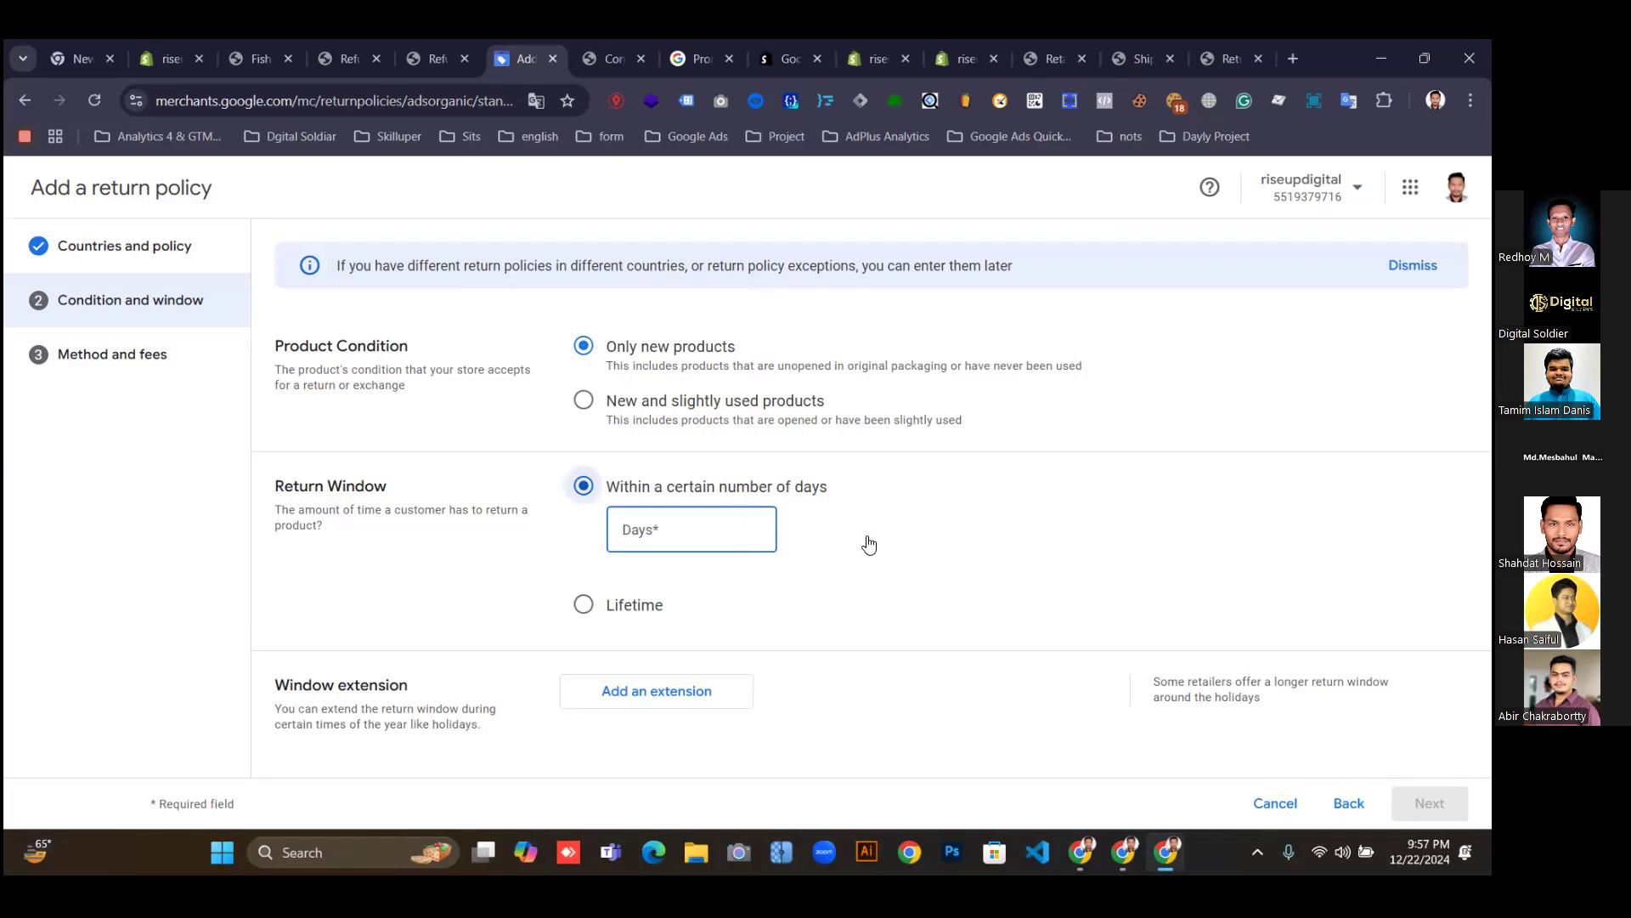
{"action": "type", "text": "30"}
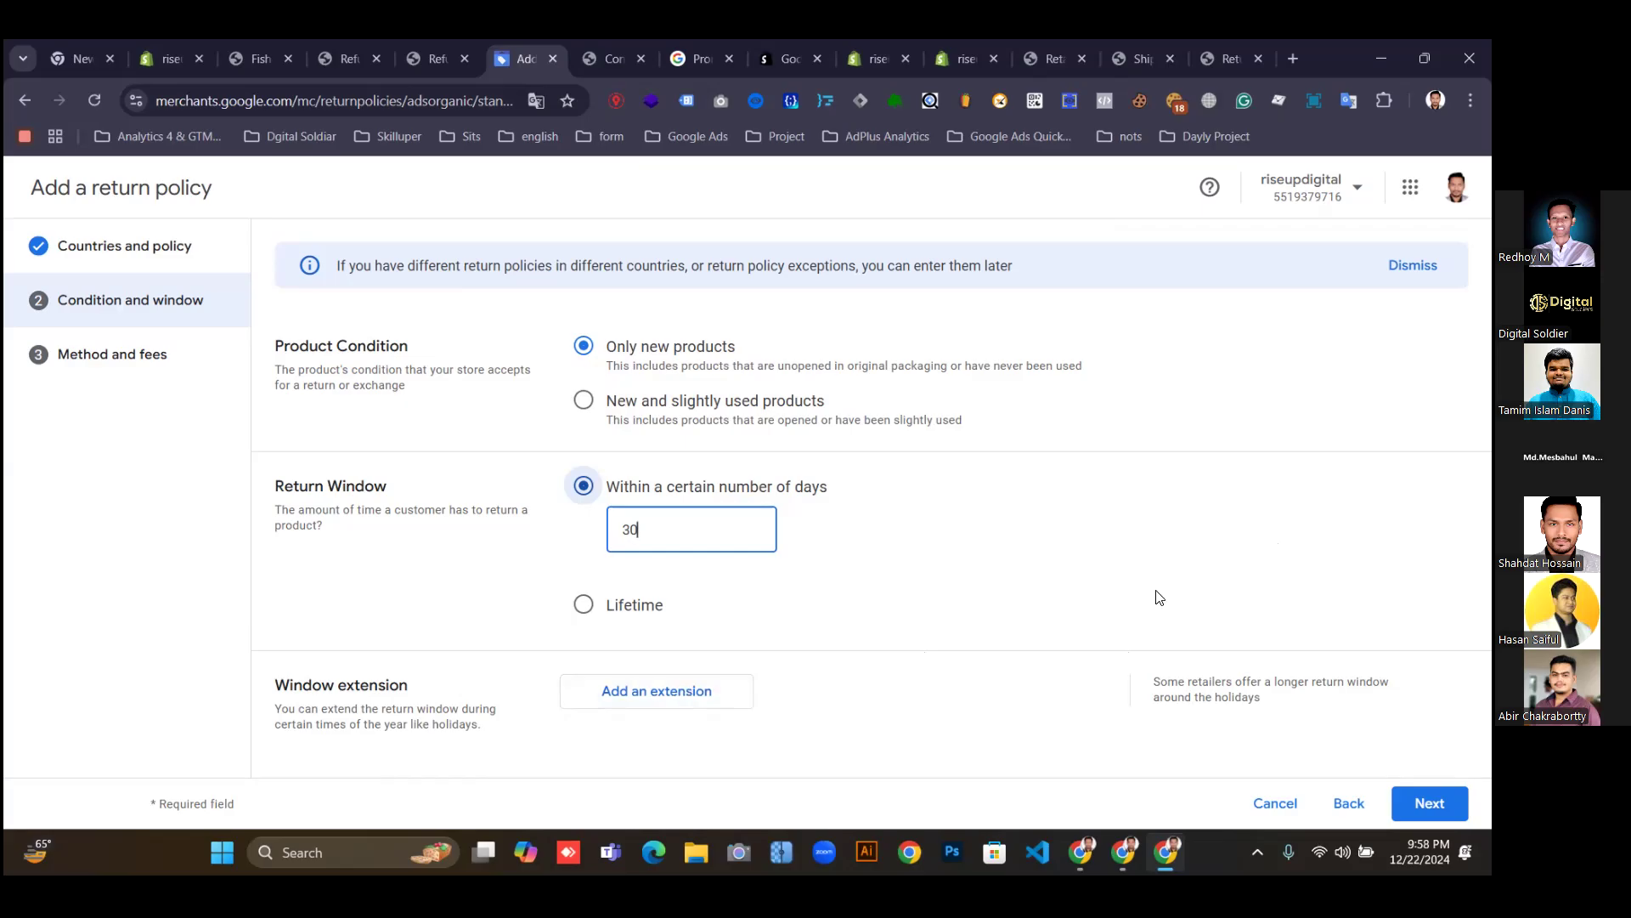
{"action": "left_click", "coordinate": [665, 695]}
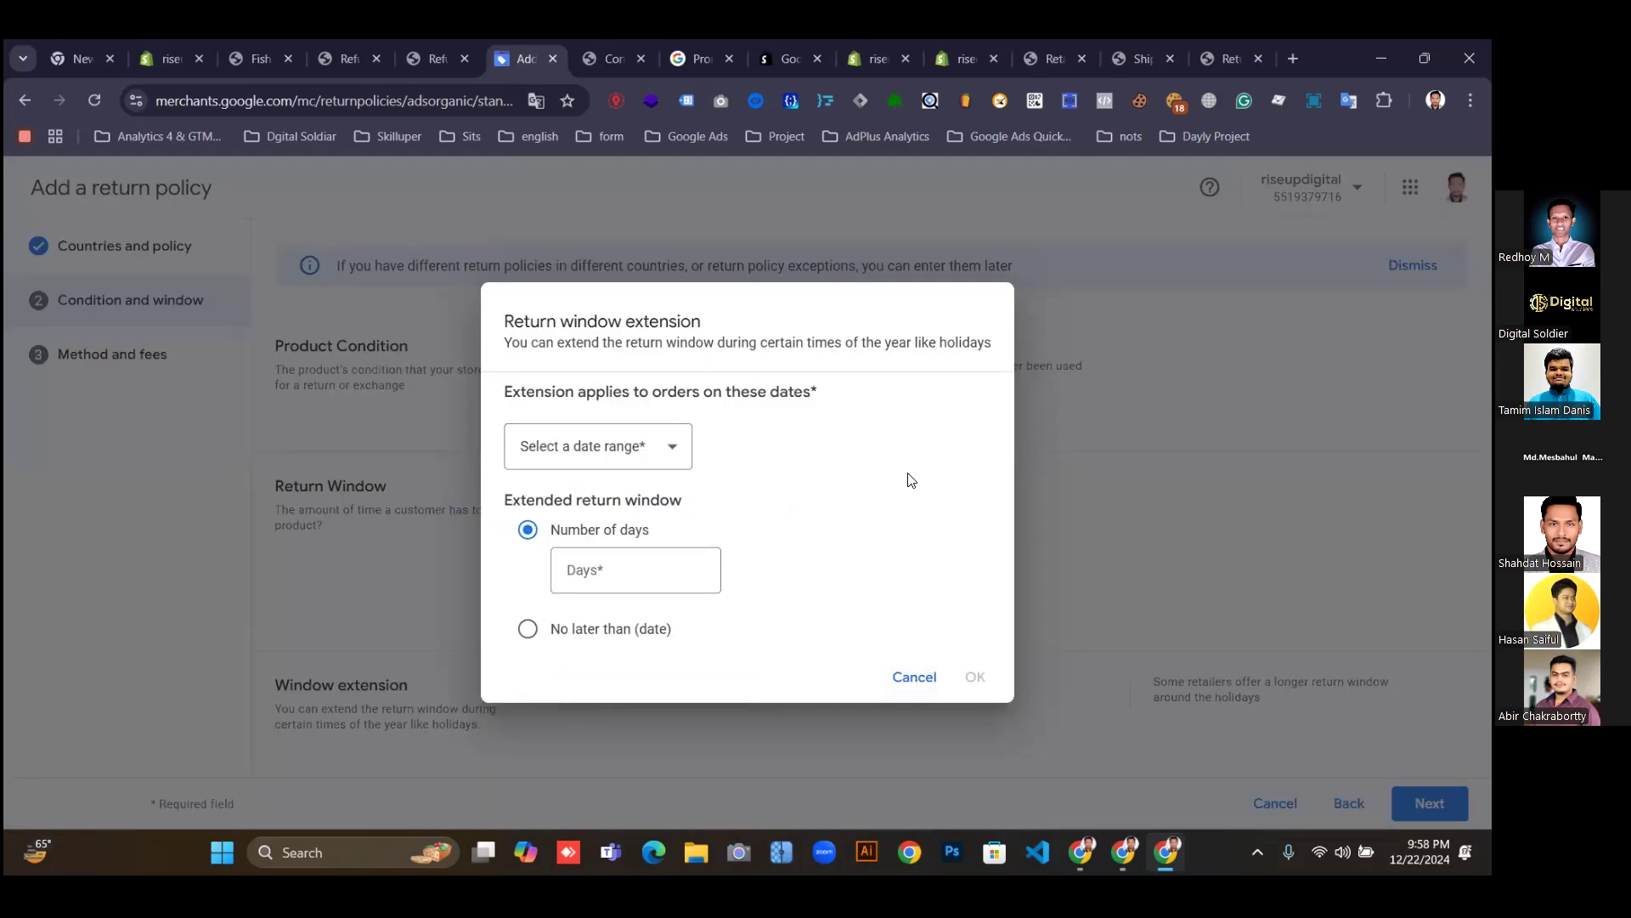
Skip the return window extension and advance to the Method and fees step.
{"action": "left_click", "coordinate": [906, 679]}
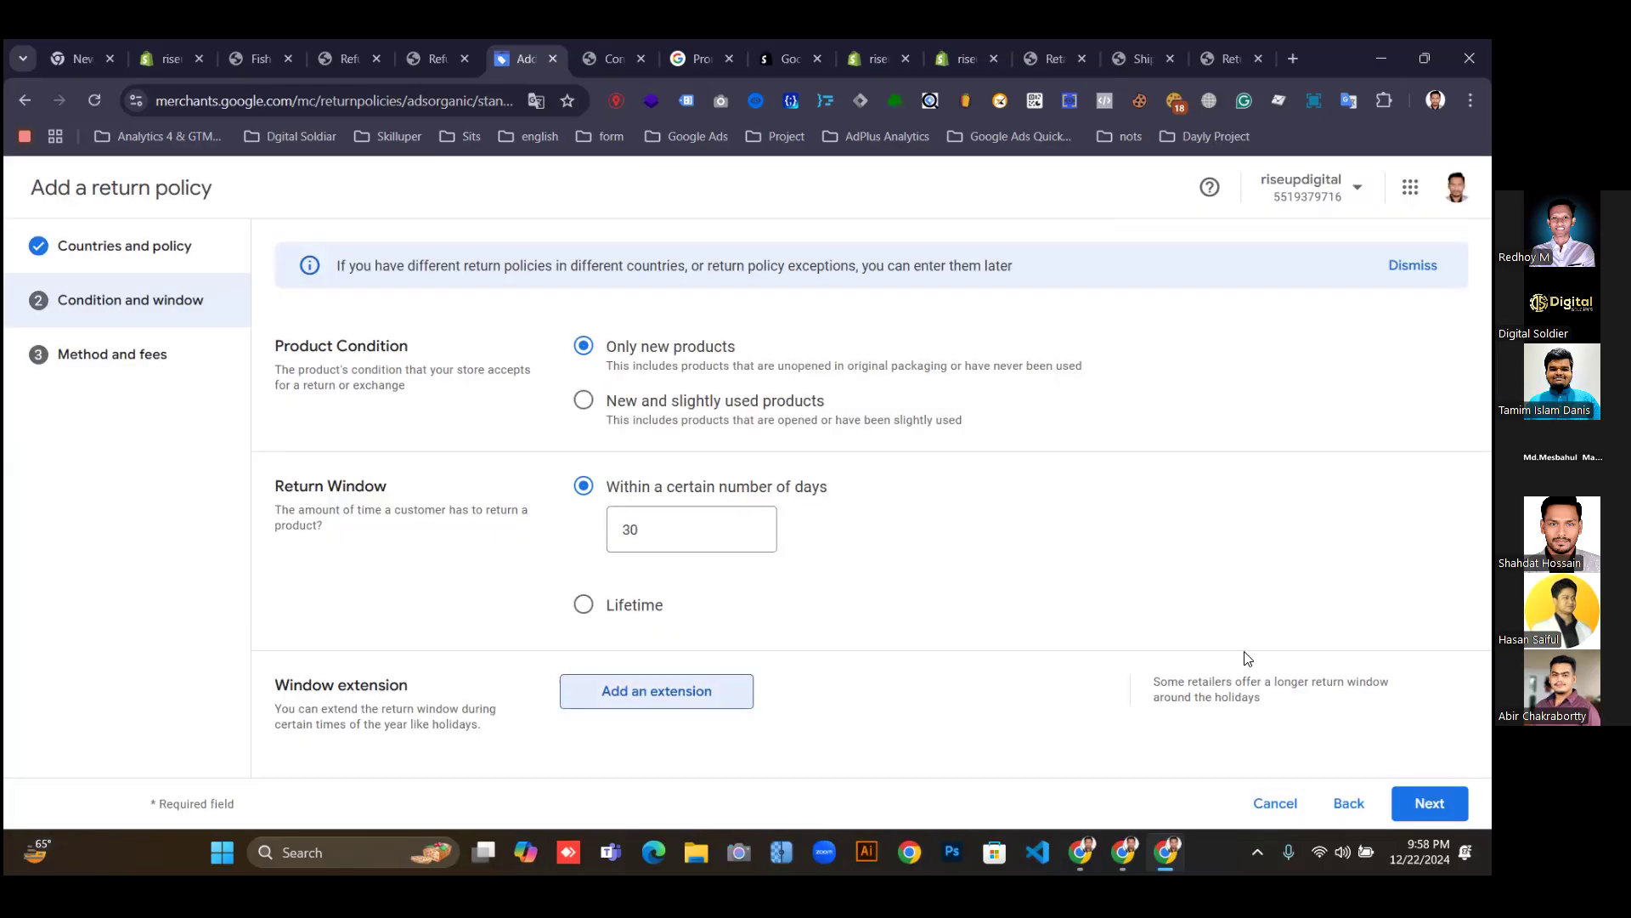
{"action": "left_click", "coordinate": [1430, 803]}
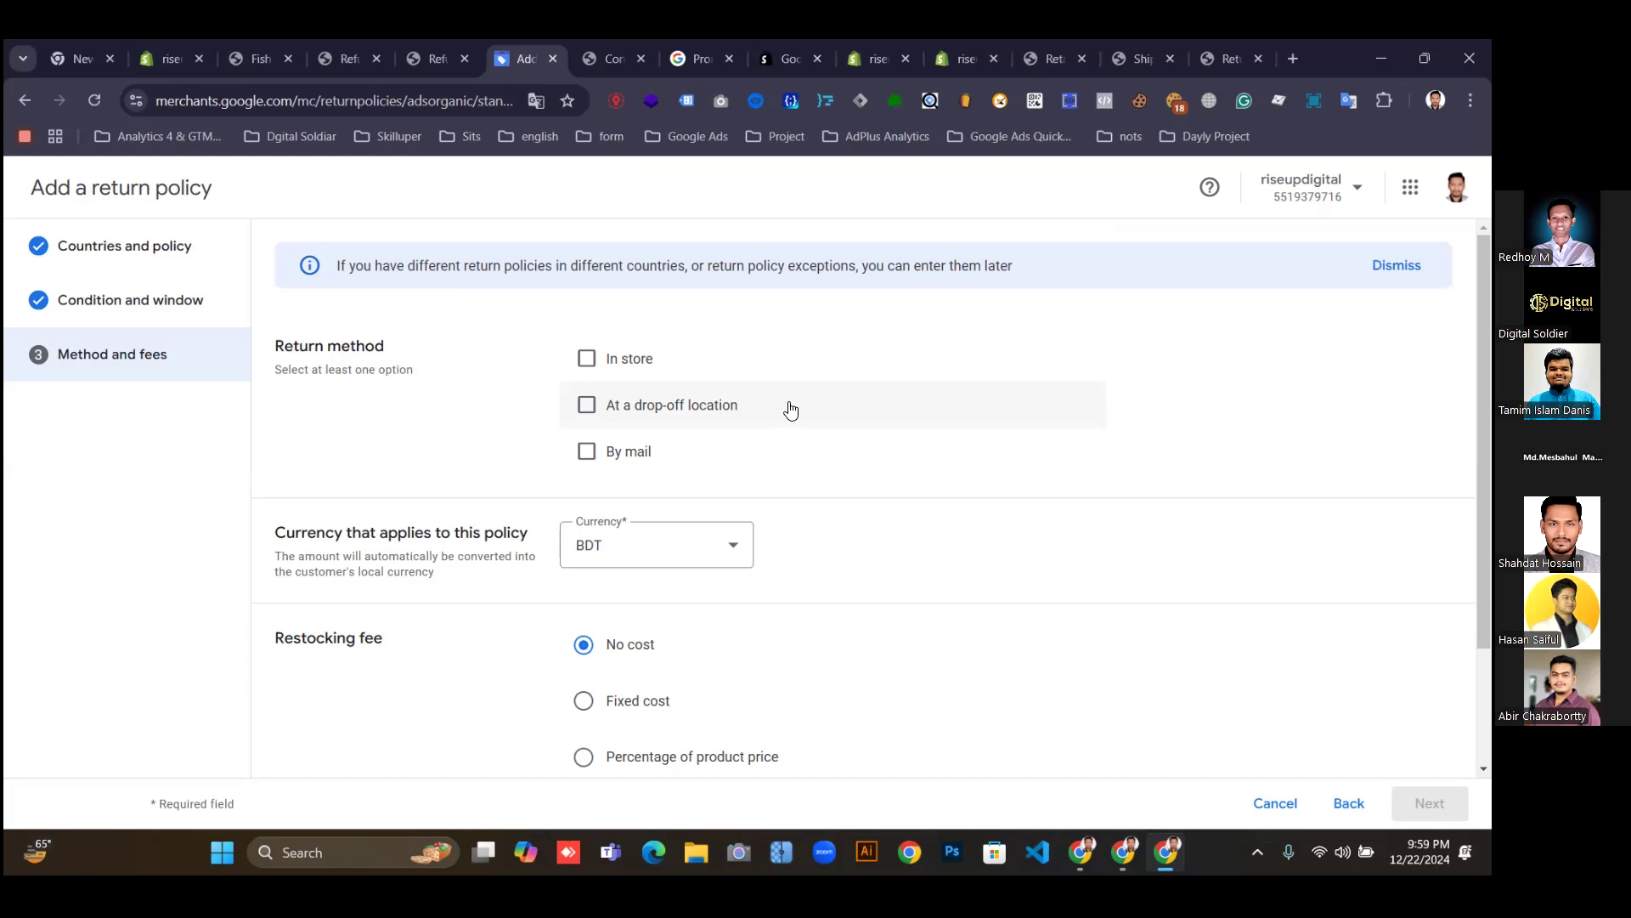
Allow in-store, drop-off and mail returns and set the return policy currency to USD.
{"action": "left_click", "coordinate": [594, 358]}
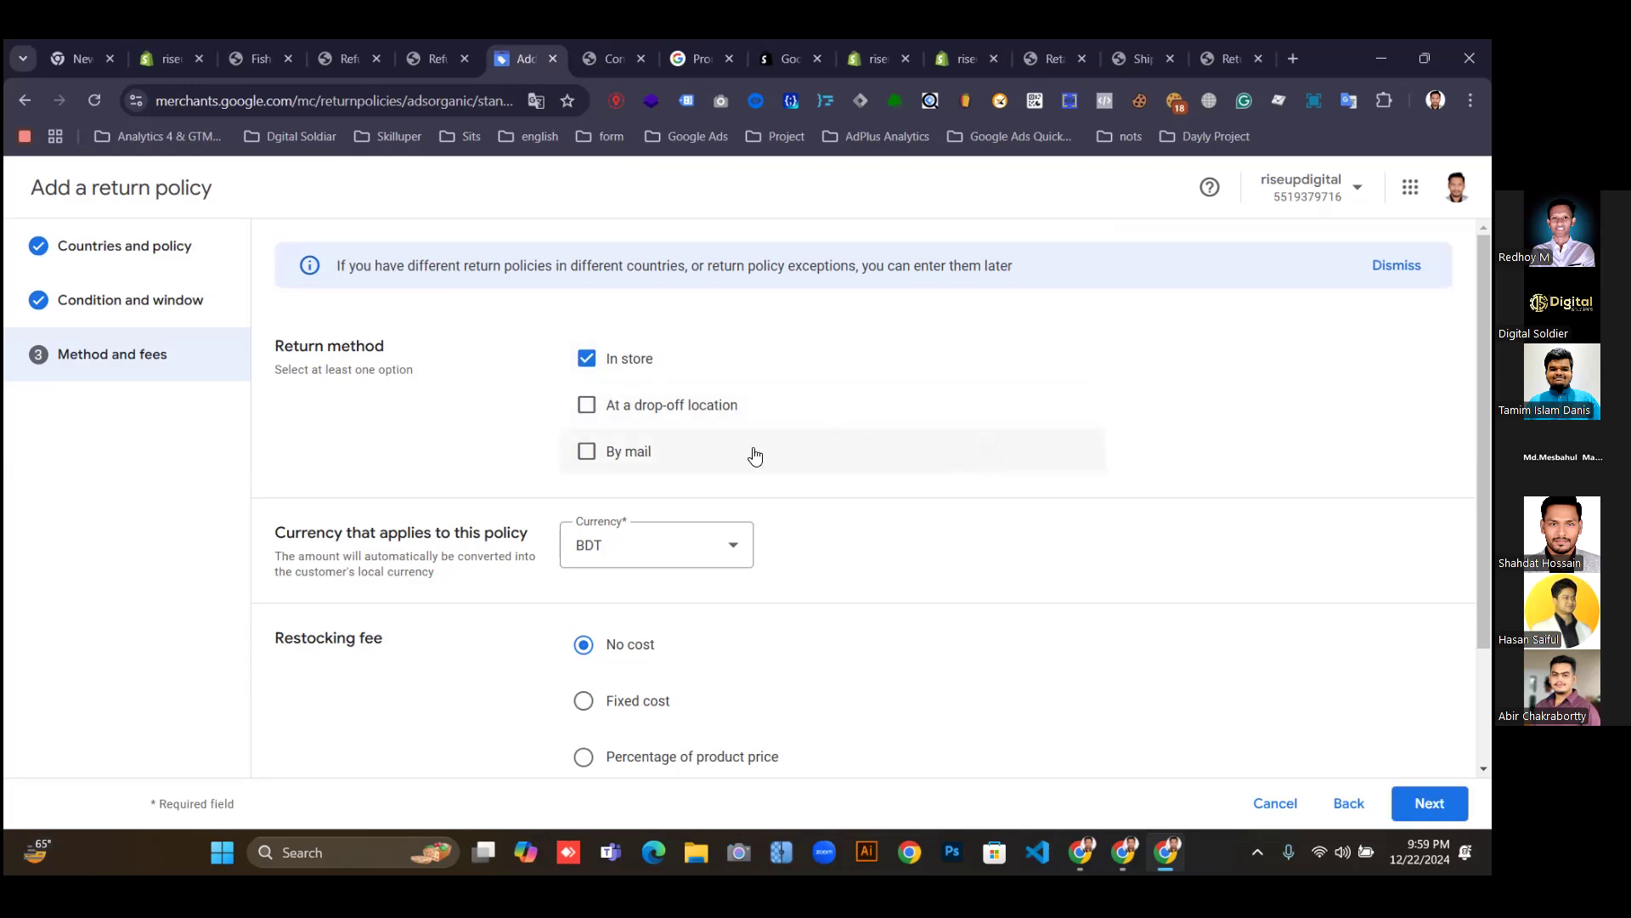
{"action": "left_click", "coordinate": [586, 404]}
{"action": "left_click", "coordinate": [588, 452]}
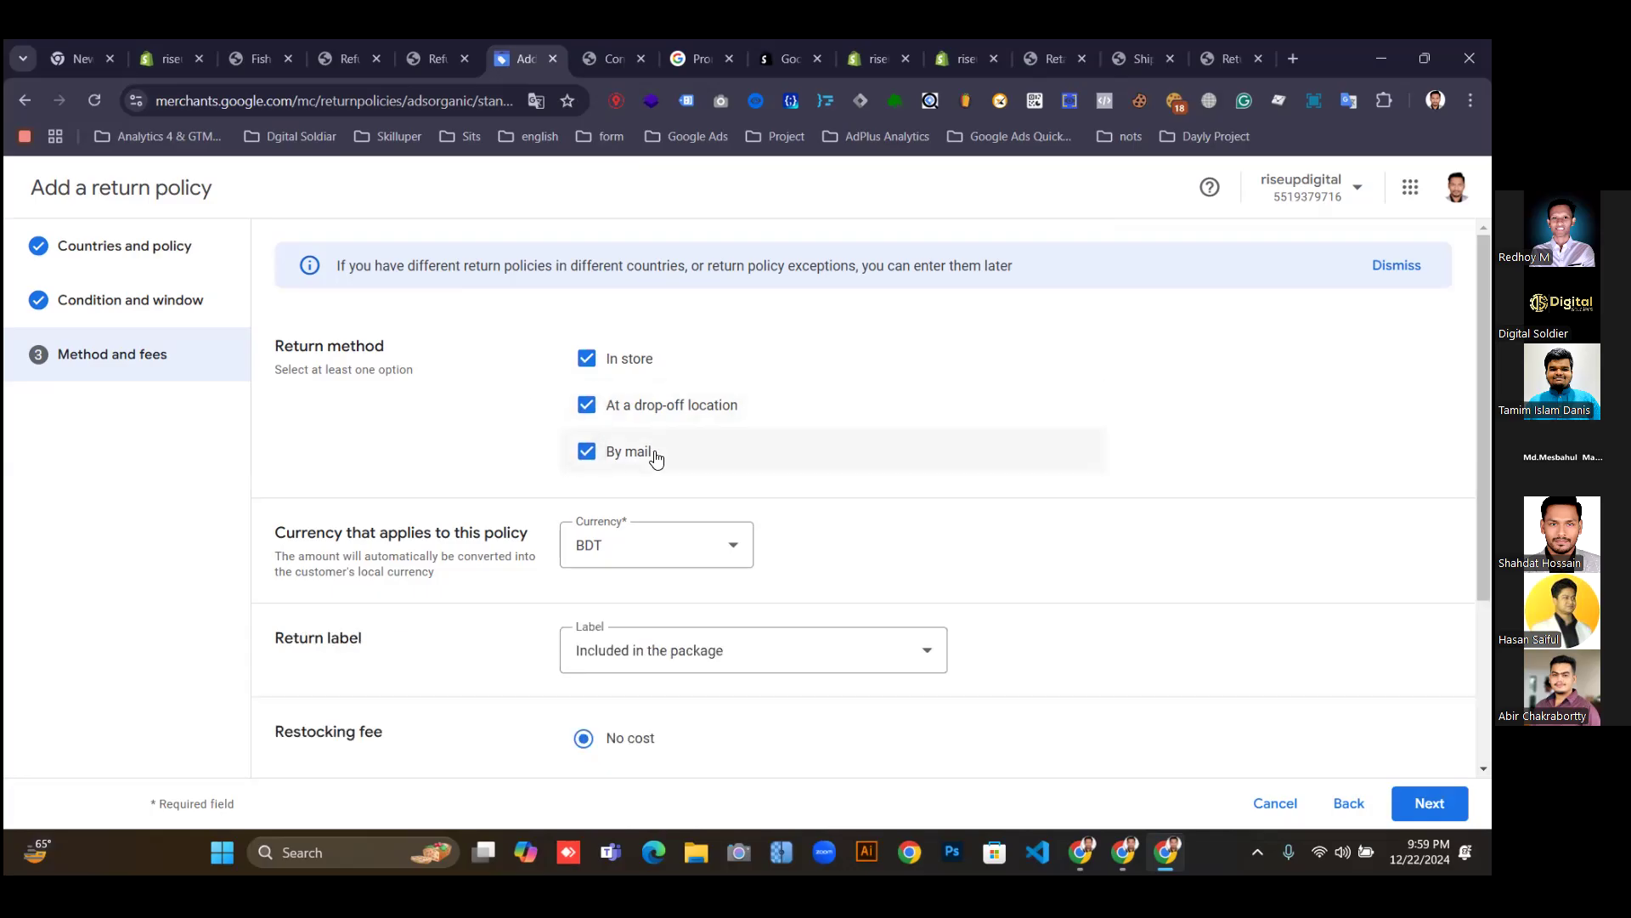
{"action": "scroll", "coordinate": [966, 489], "scroll_direction": "down", "scroll_amount": 1}
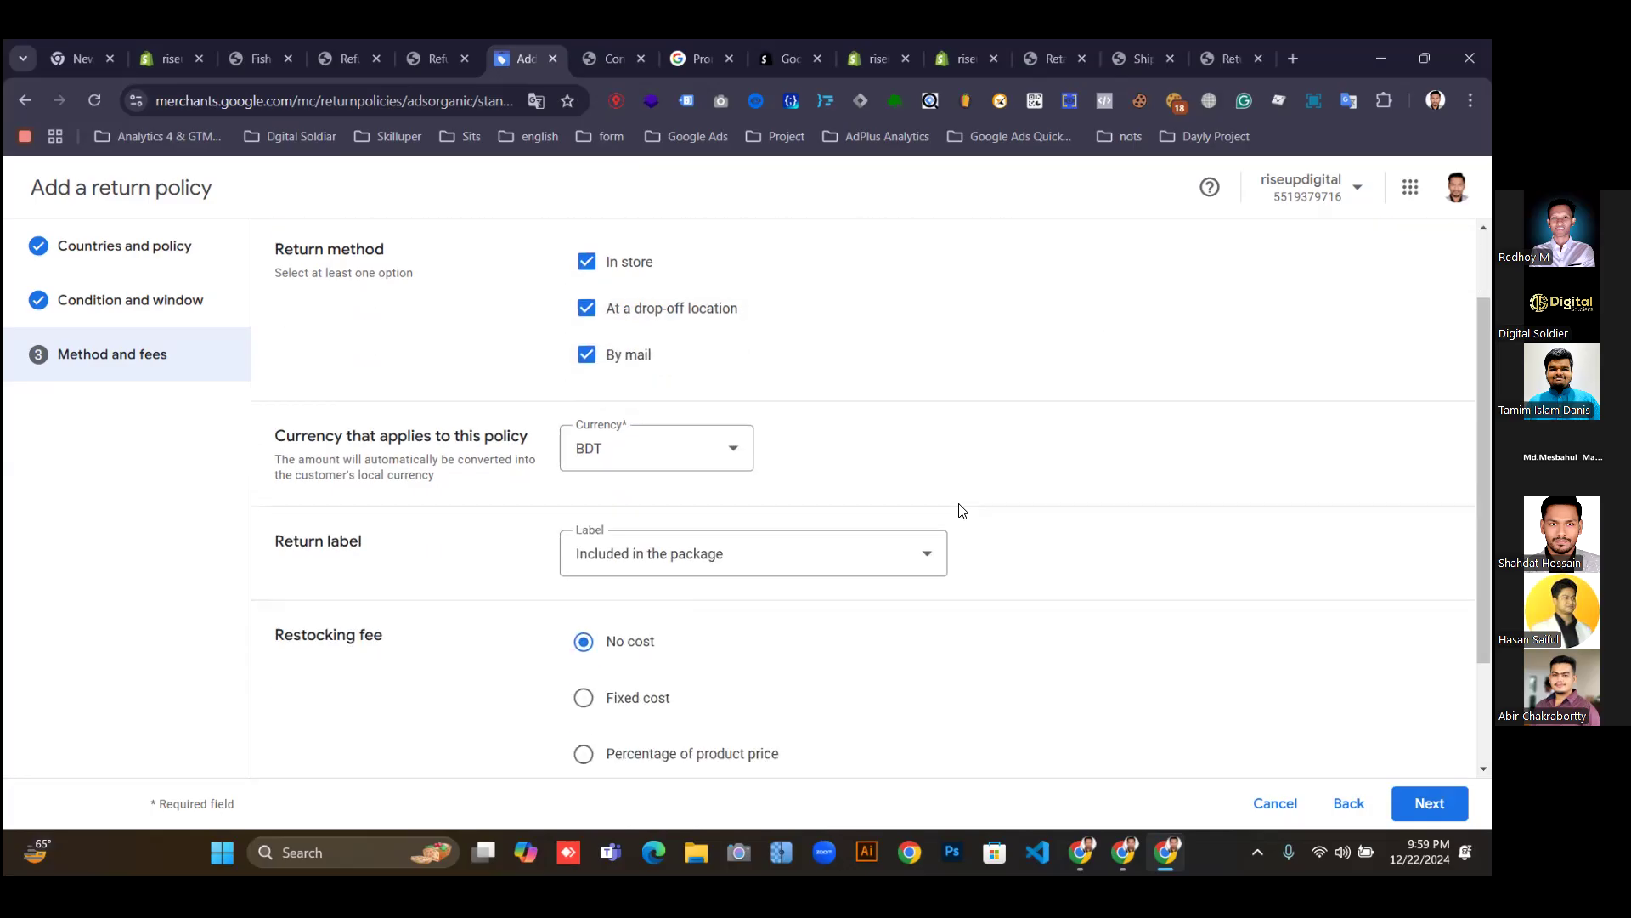
{"action": "left_click", "coordinate": [670, 451]}
{"action": "left_click", "coordinate": [604, 509]}
Set the return label option to Included in the package.
{"action": "scroll", "coordinate": [1130, 429], "scroll_direction": "down", "scroll_amount": 1}
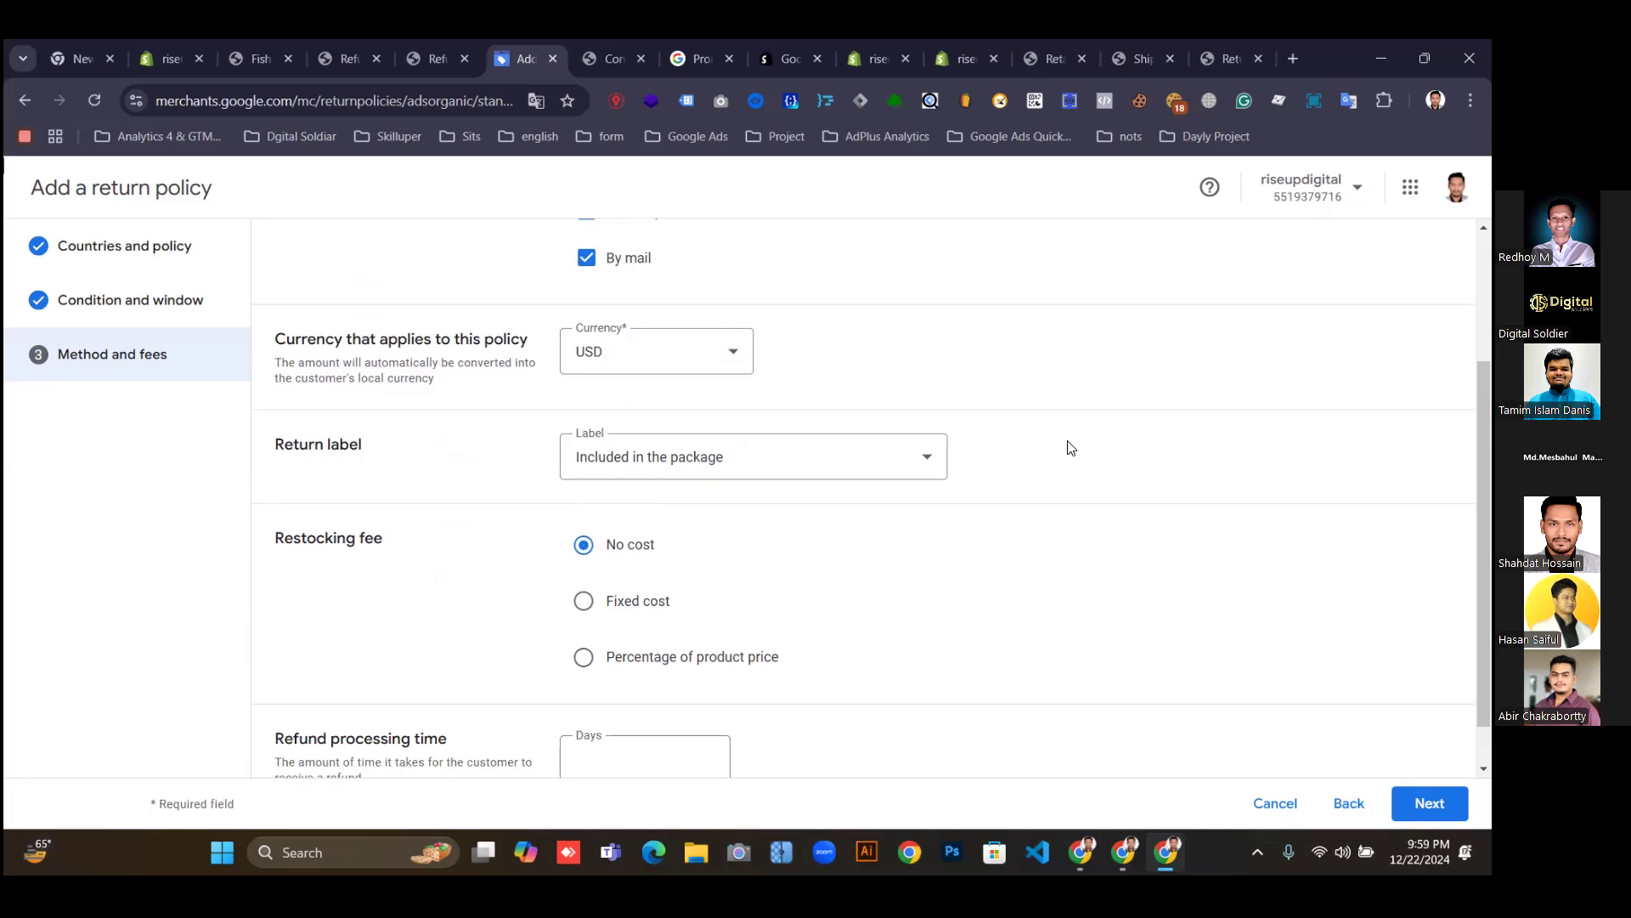
{"action": "left_click", "coordinate": [884, 459]}
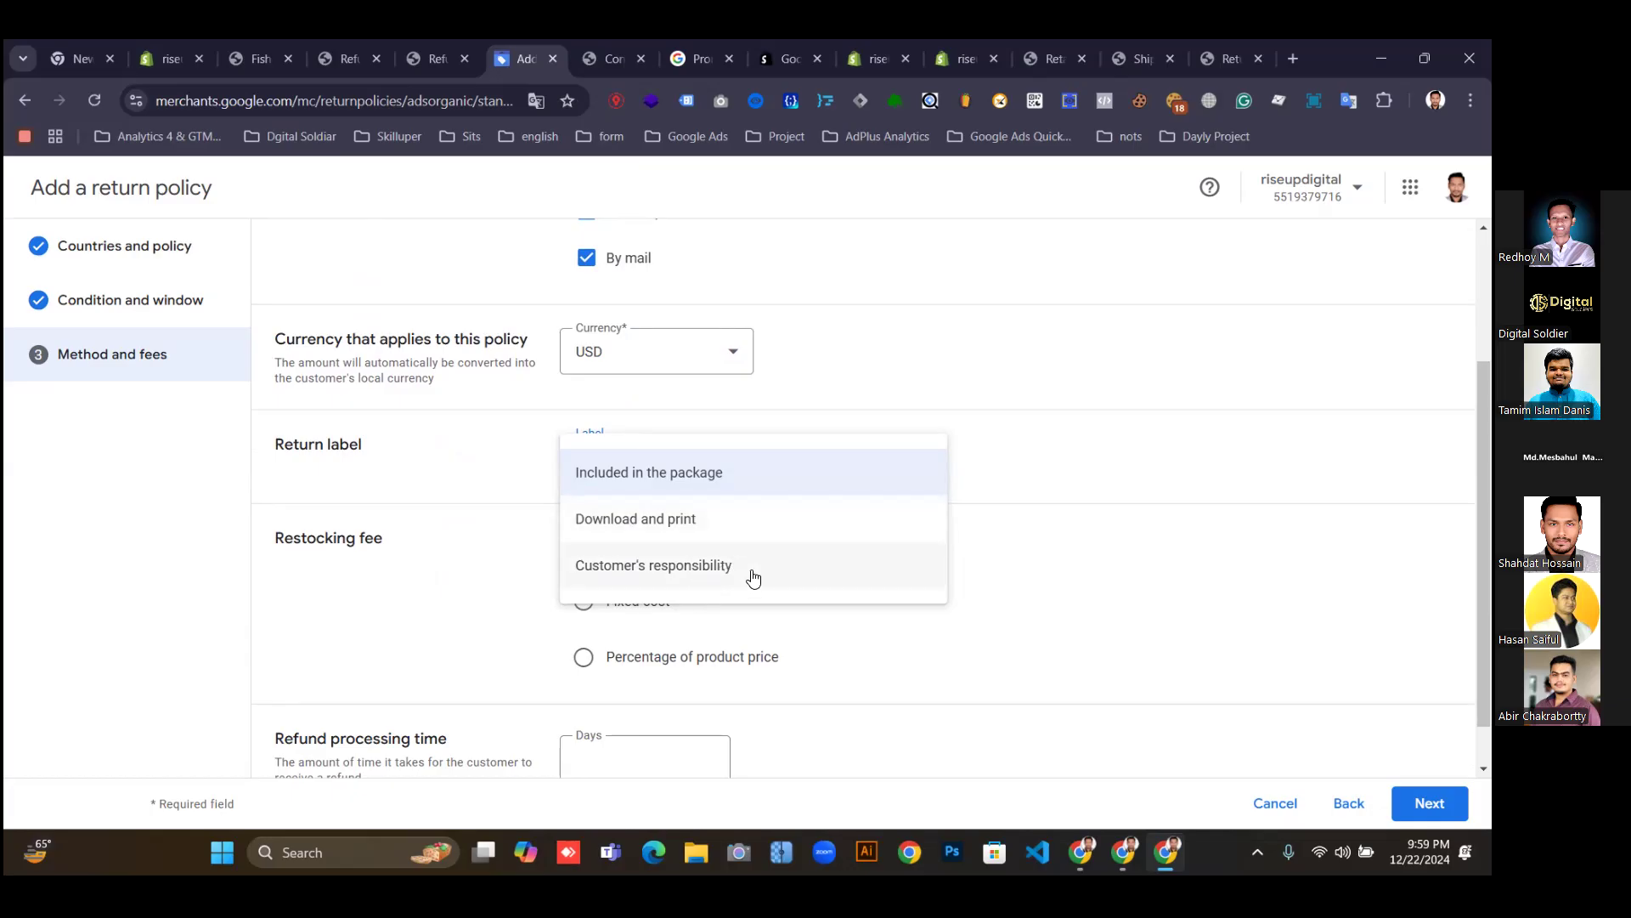
{"action": "left_click", "coordinate": [744, 484]}
{"action": "left_click", "coordinate": [845, 469]}
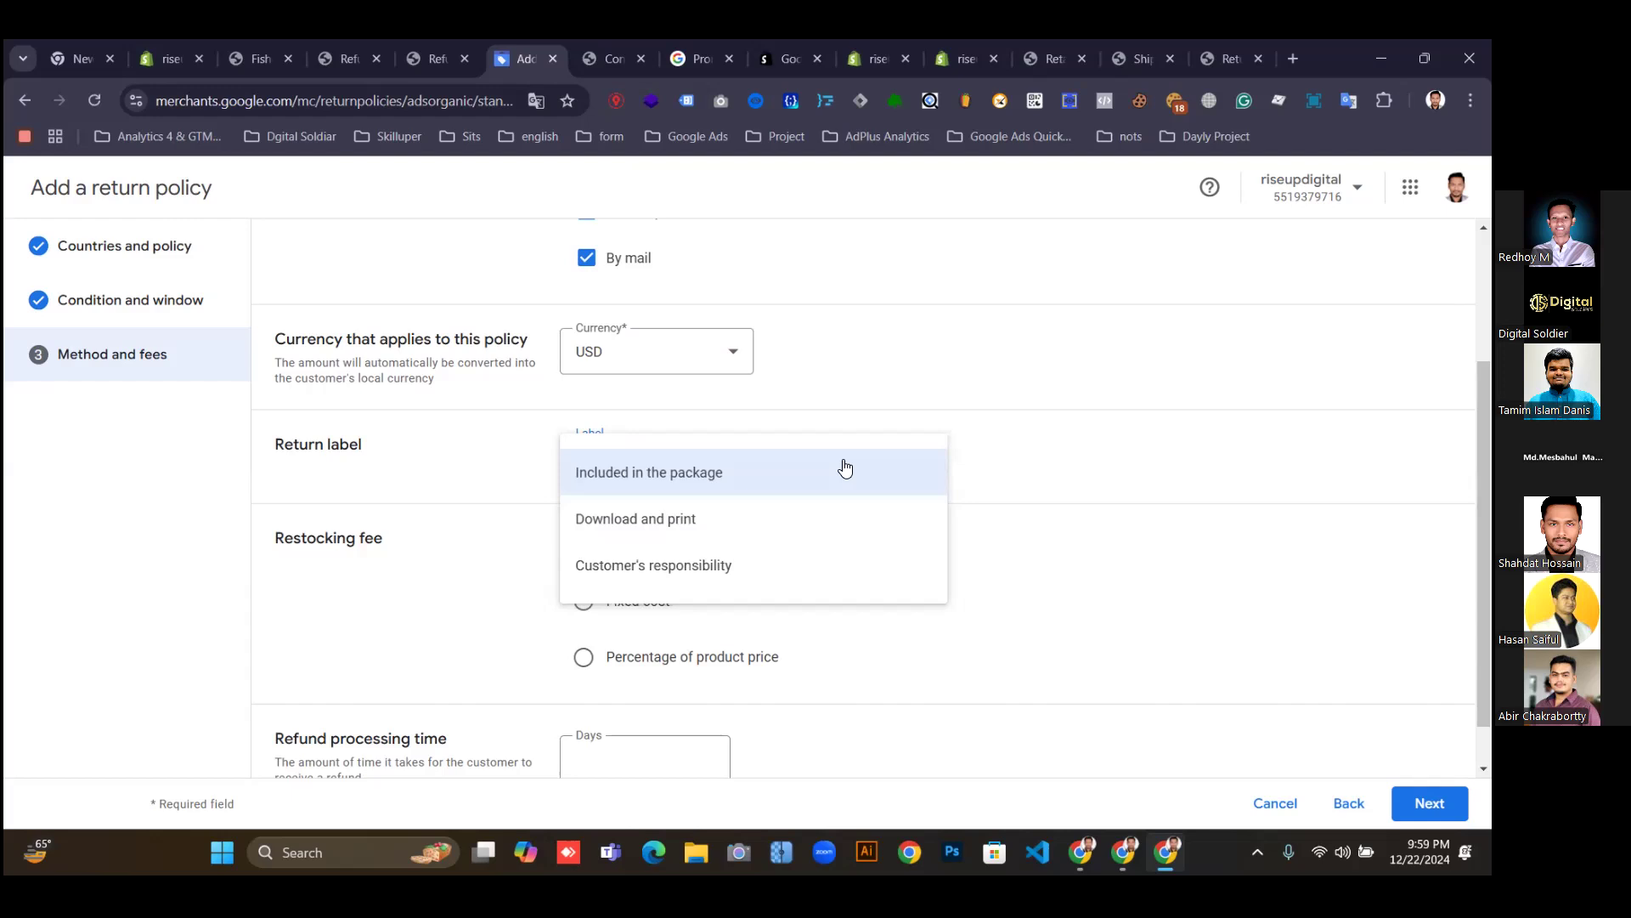
{"action": "left_click", "coordinate": [699, 481]}
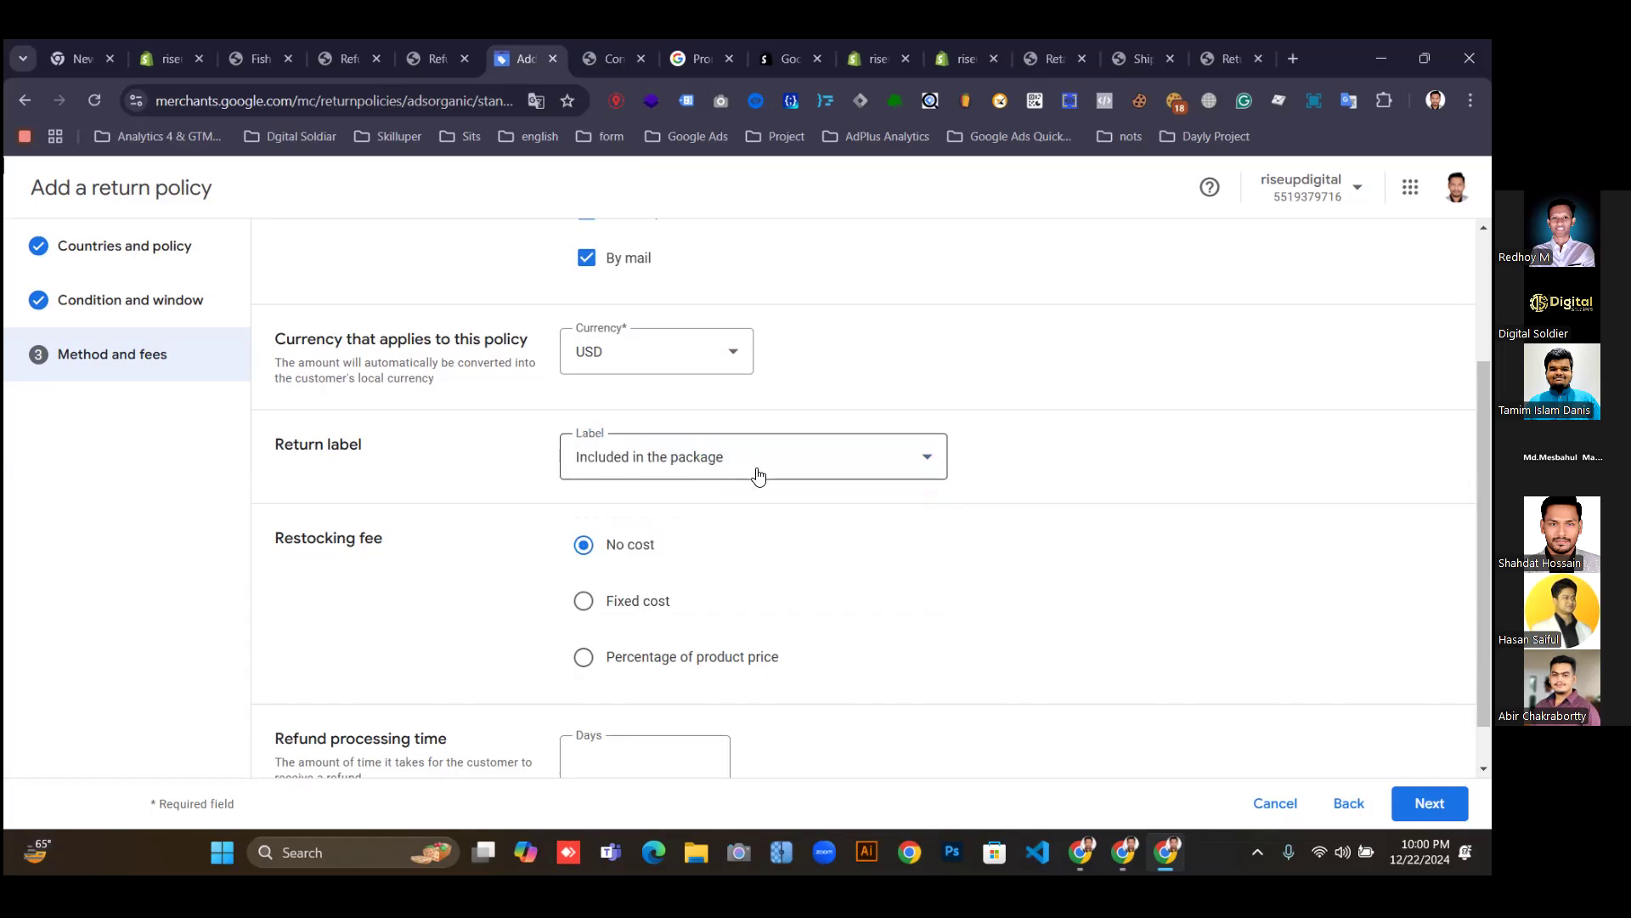
Enter 14 in the Refund processing time Days field.
{"action": "scroll", "coordinate": [750, 501], "scroll_direction": "down", "scroll_amount": 1}
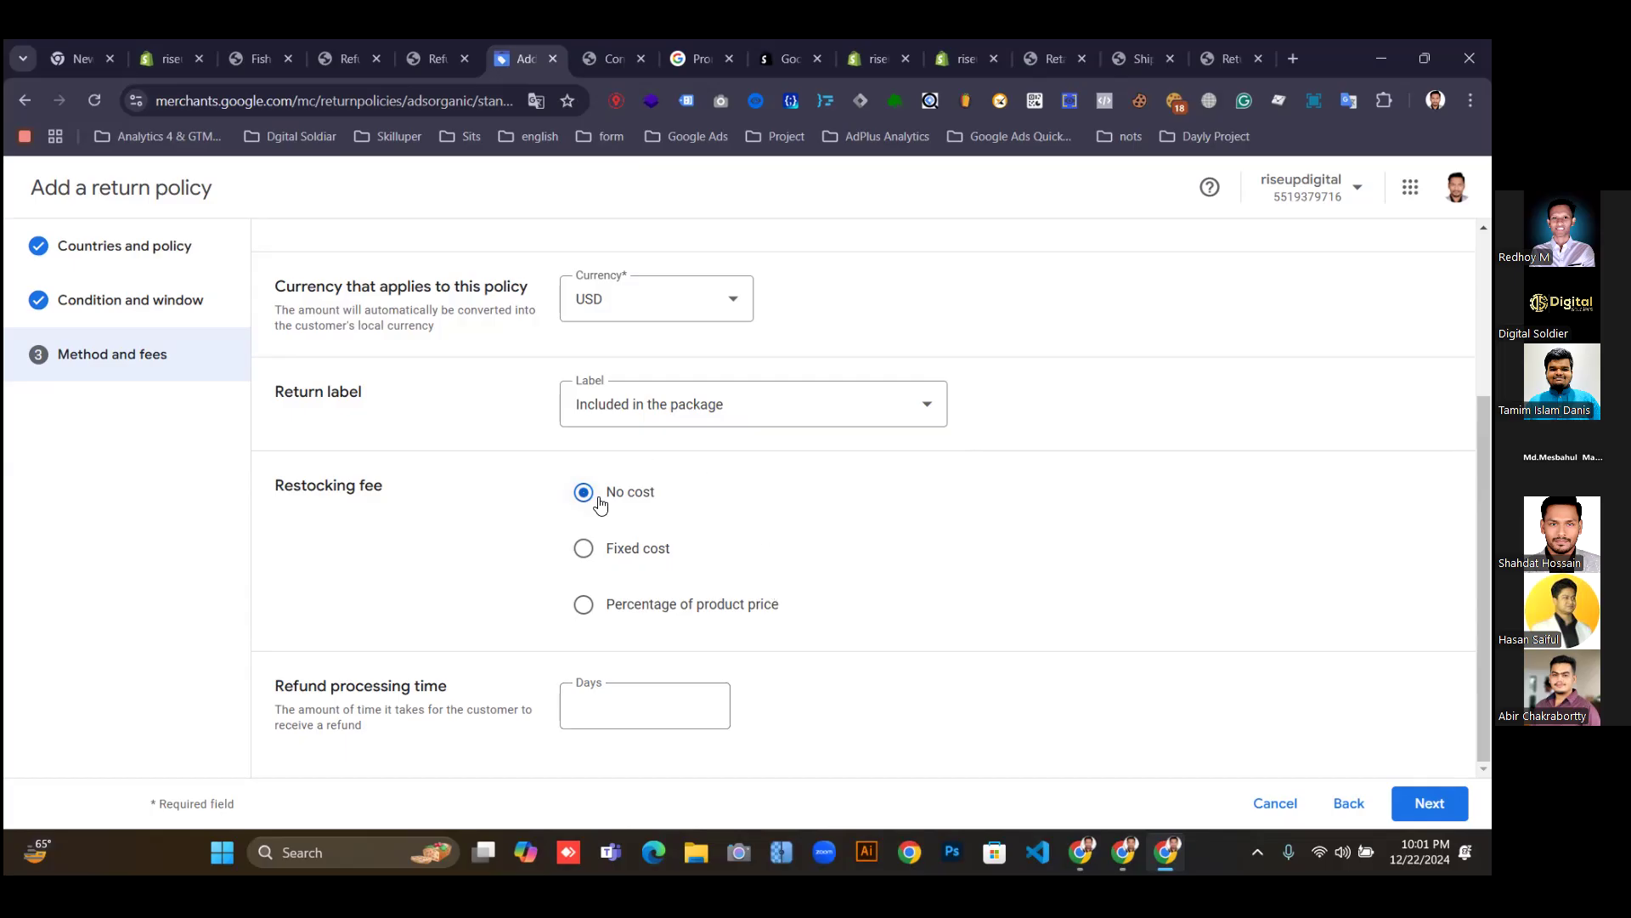
{"action": "left_click", "coordinate": [728, 708]}
{"action": "type", "text": "14"}
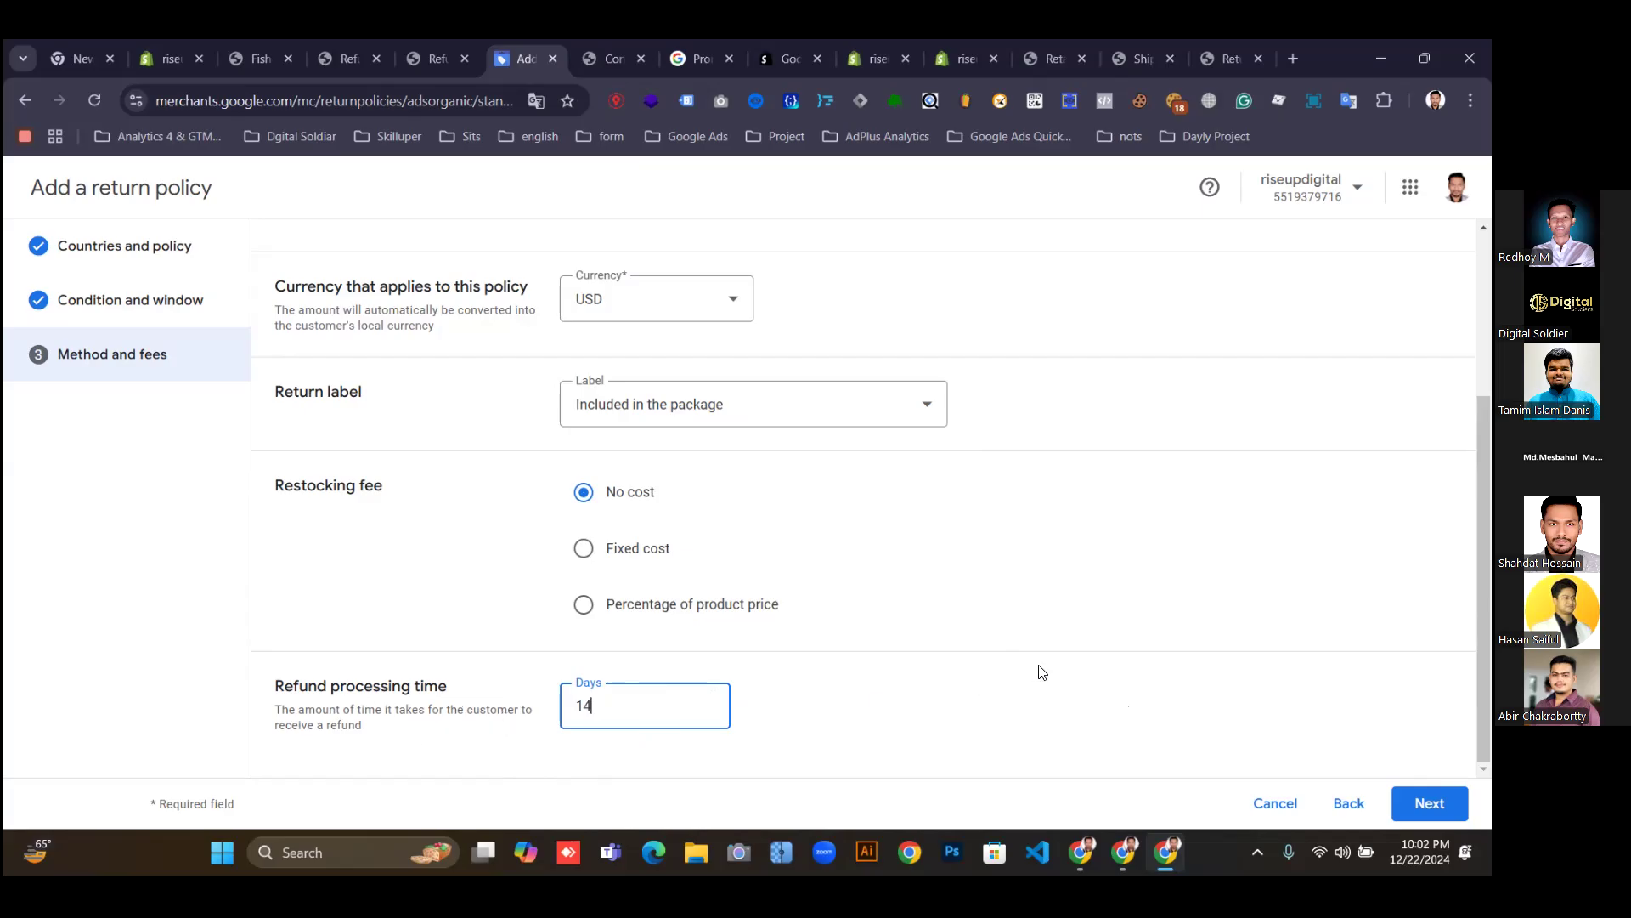
Review the return policy, confirm it matches the website's policy, and save it.
{"action": "left_click", "coordinate": [1430, 802]}
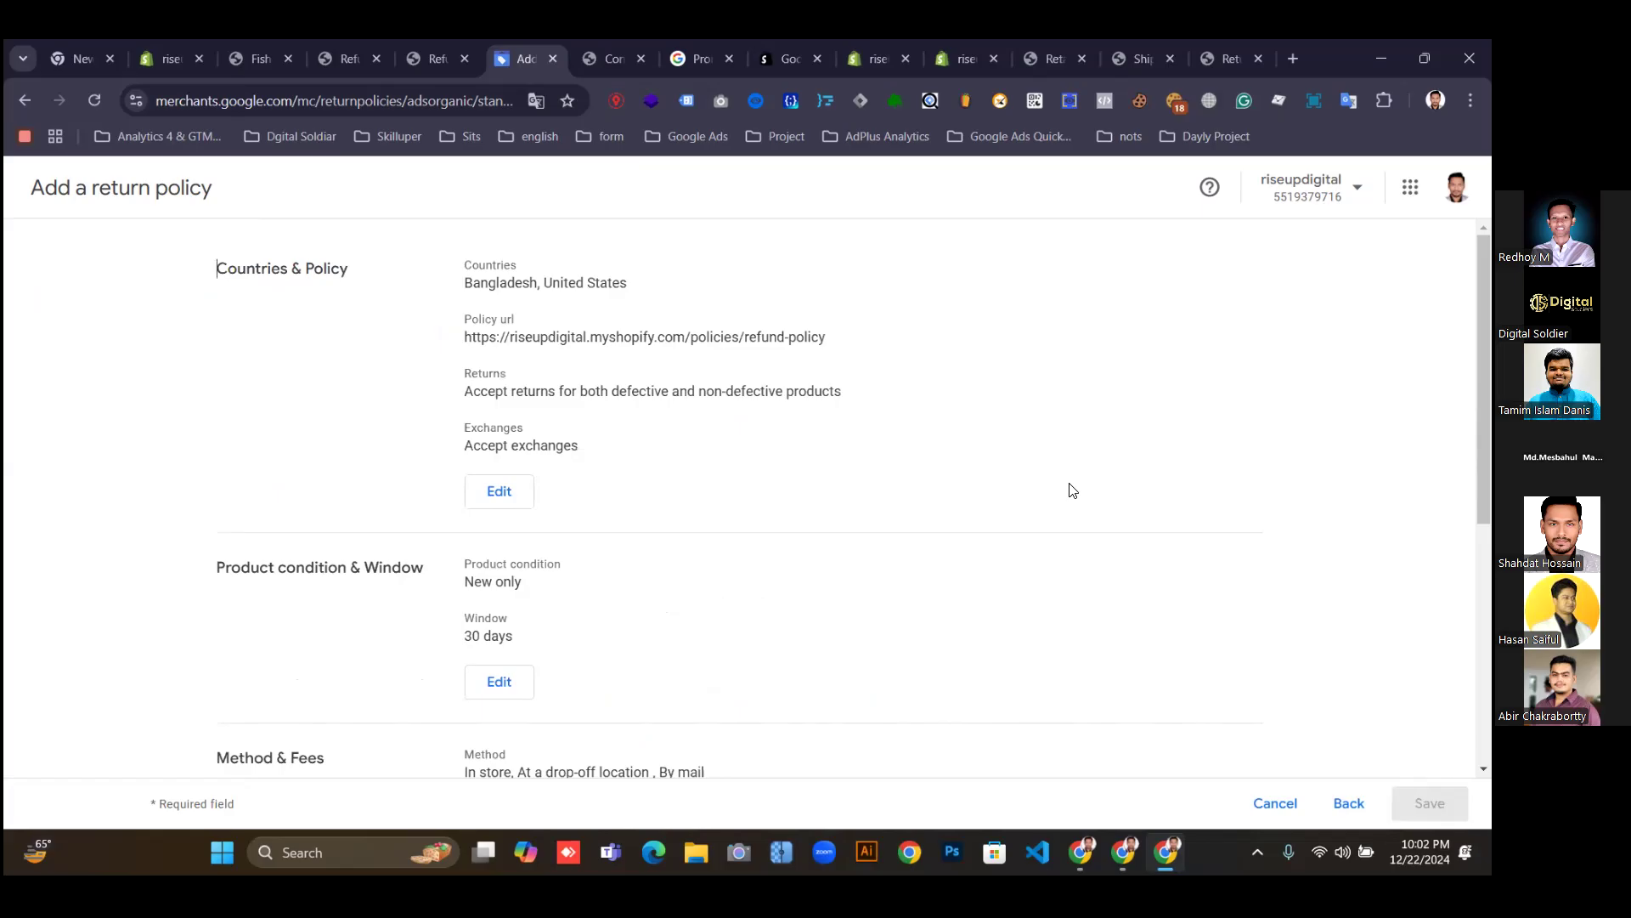
{"action": "scroll", "coordinate": [554, 319], "scroll_direction": "down", "scroll_amount": 1}
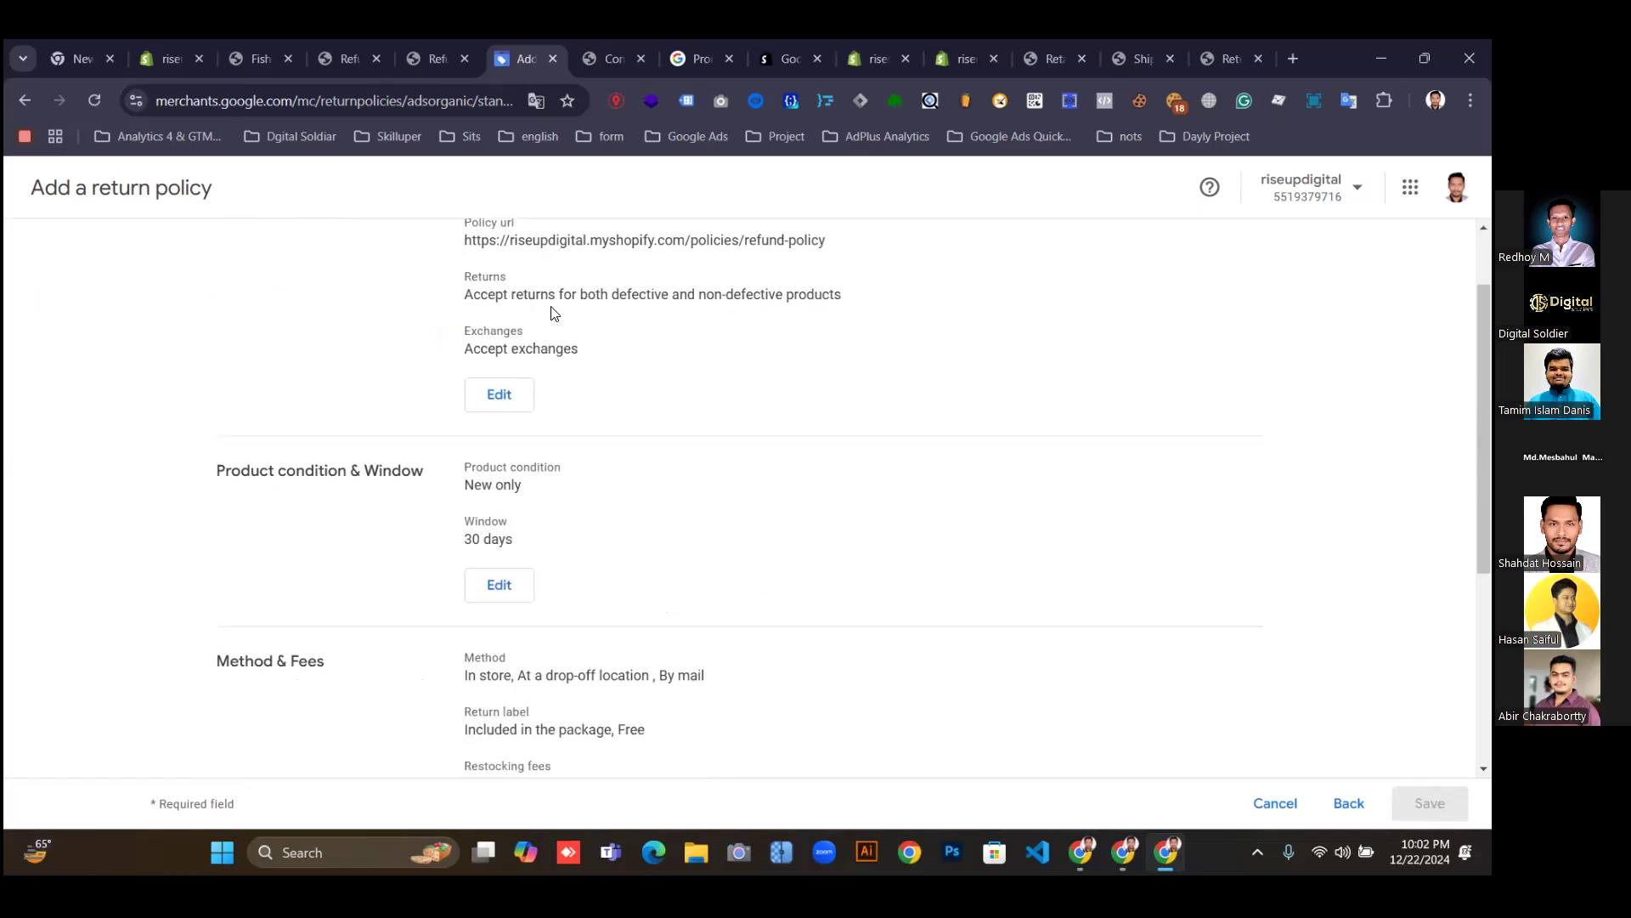
{"action": "scroll", "coordinate": [554, 319], "scroll_direction": "down", "scroll_amount": 4}
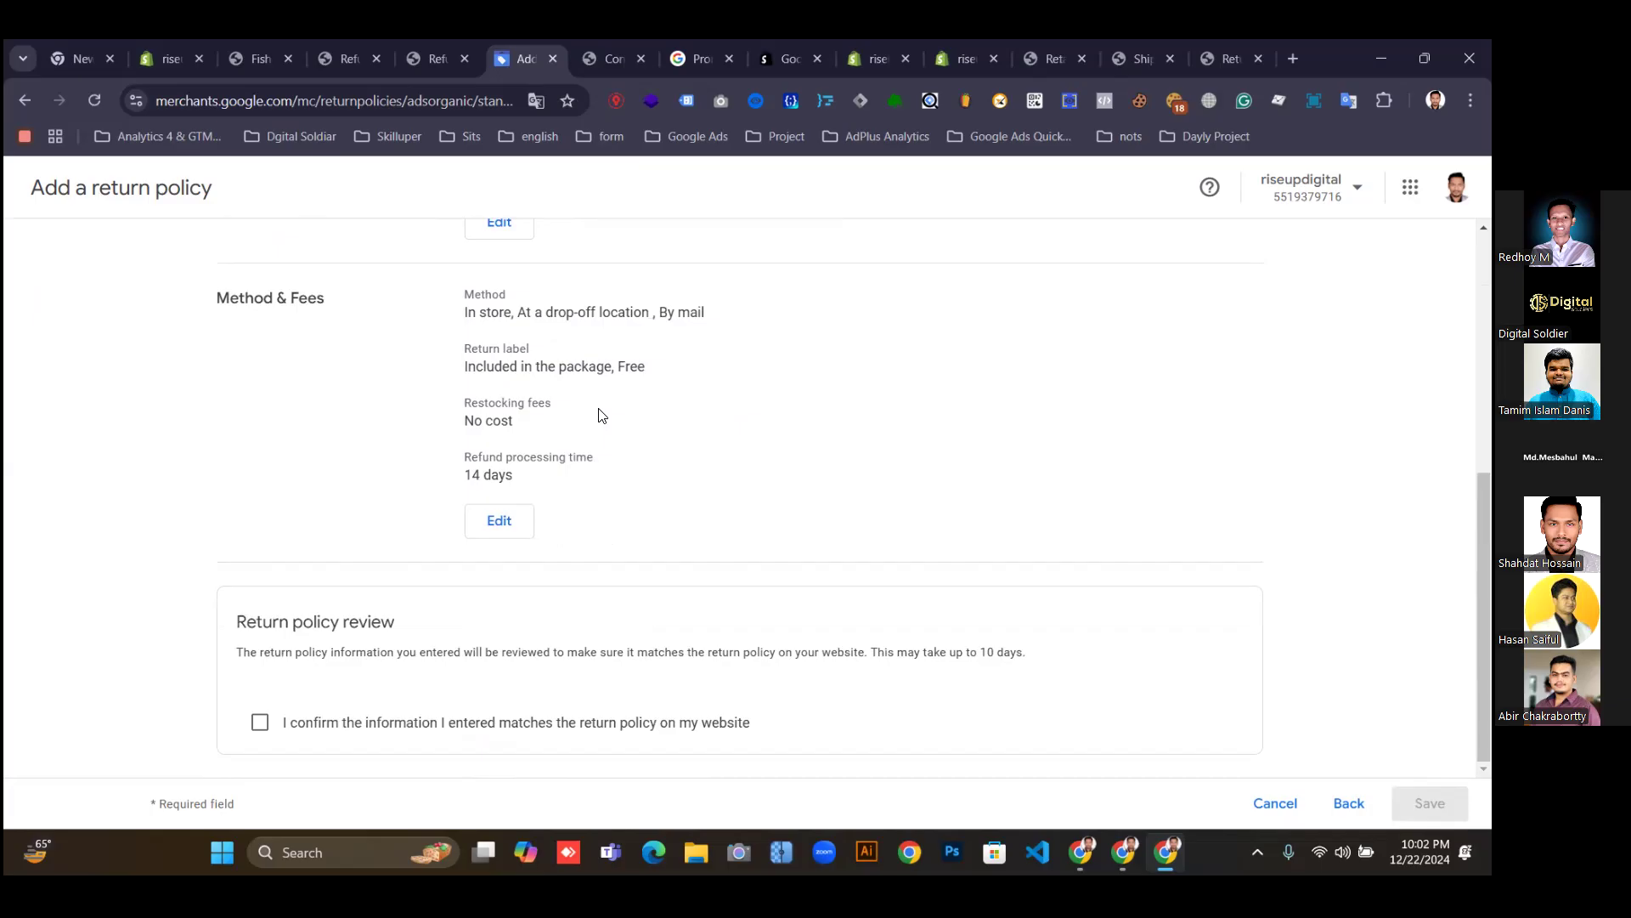
{"action": "left_click", "coordinate": [261, 721]}
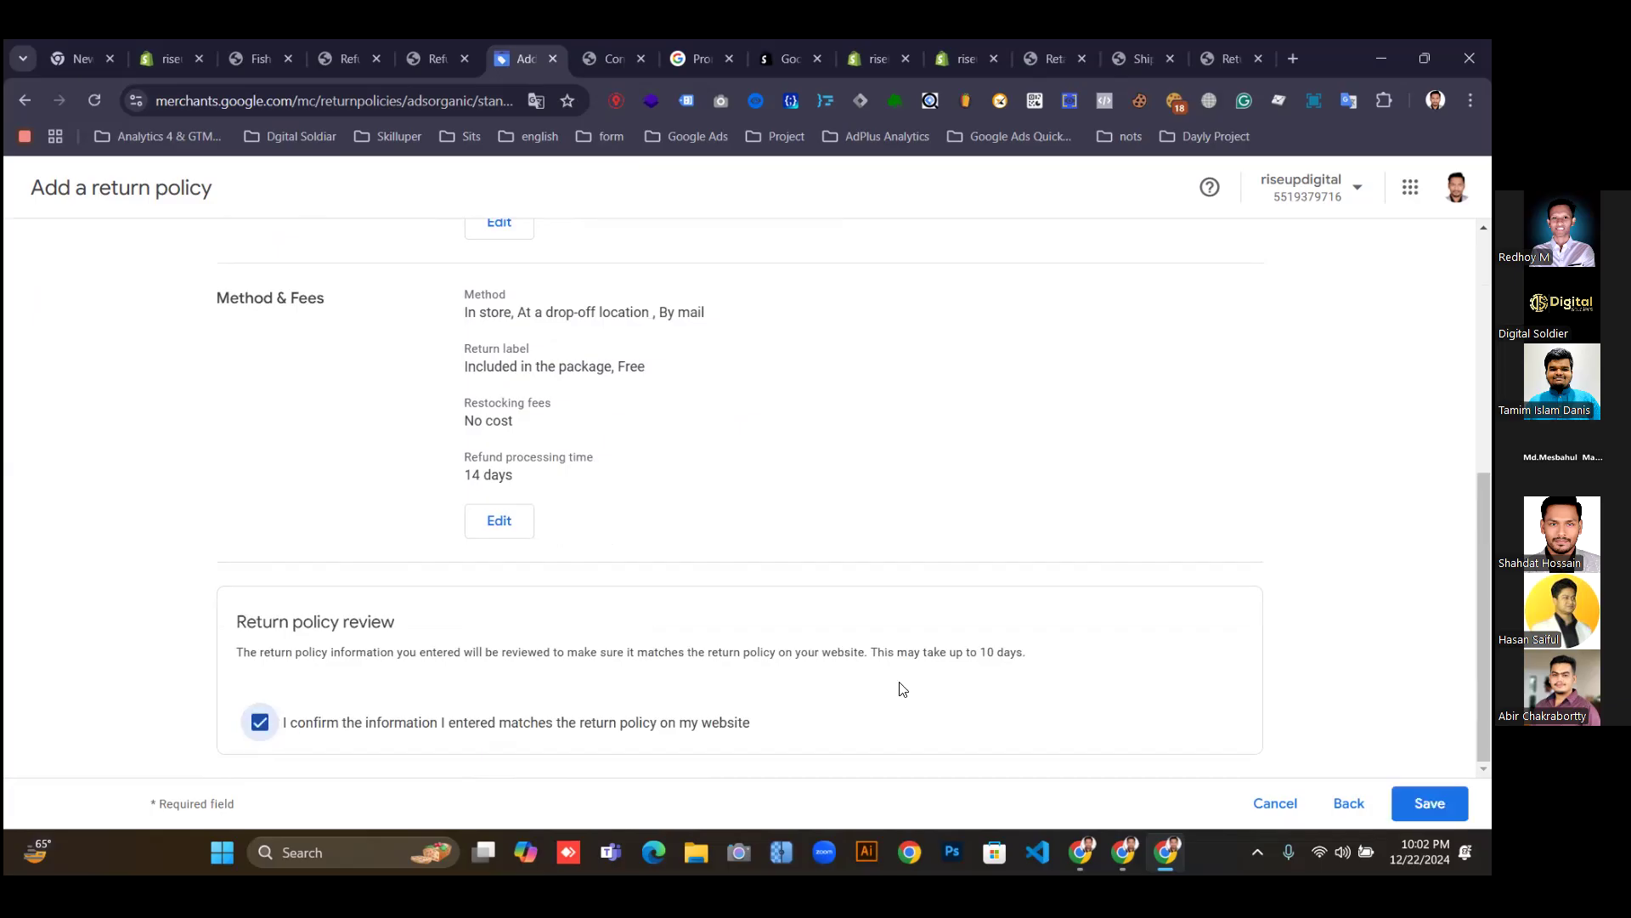
{"action": "left_click", "coordinate": [1430, 803]}
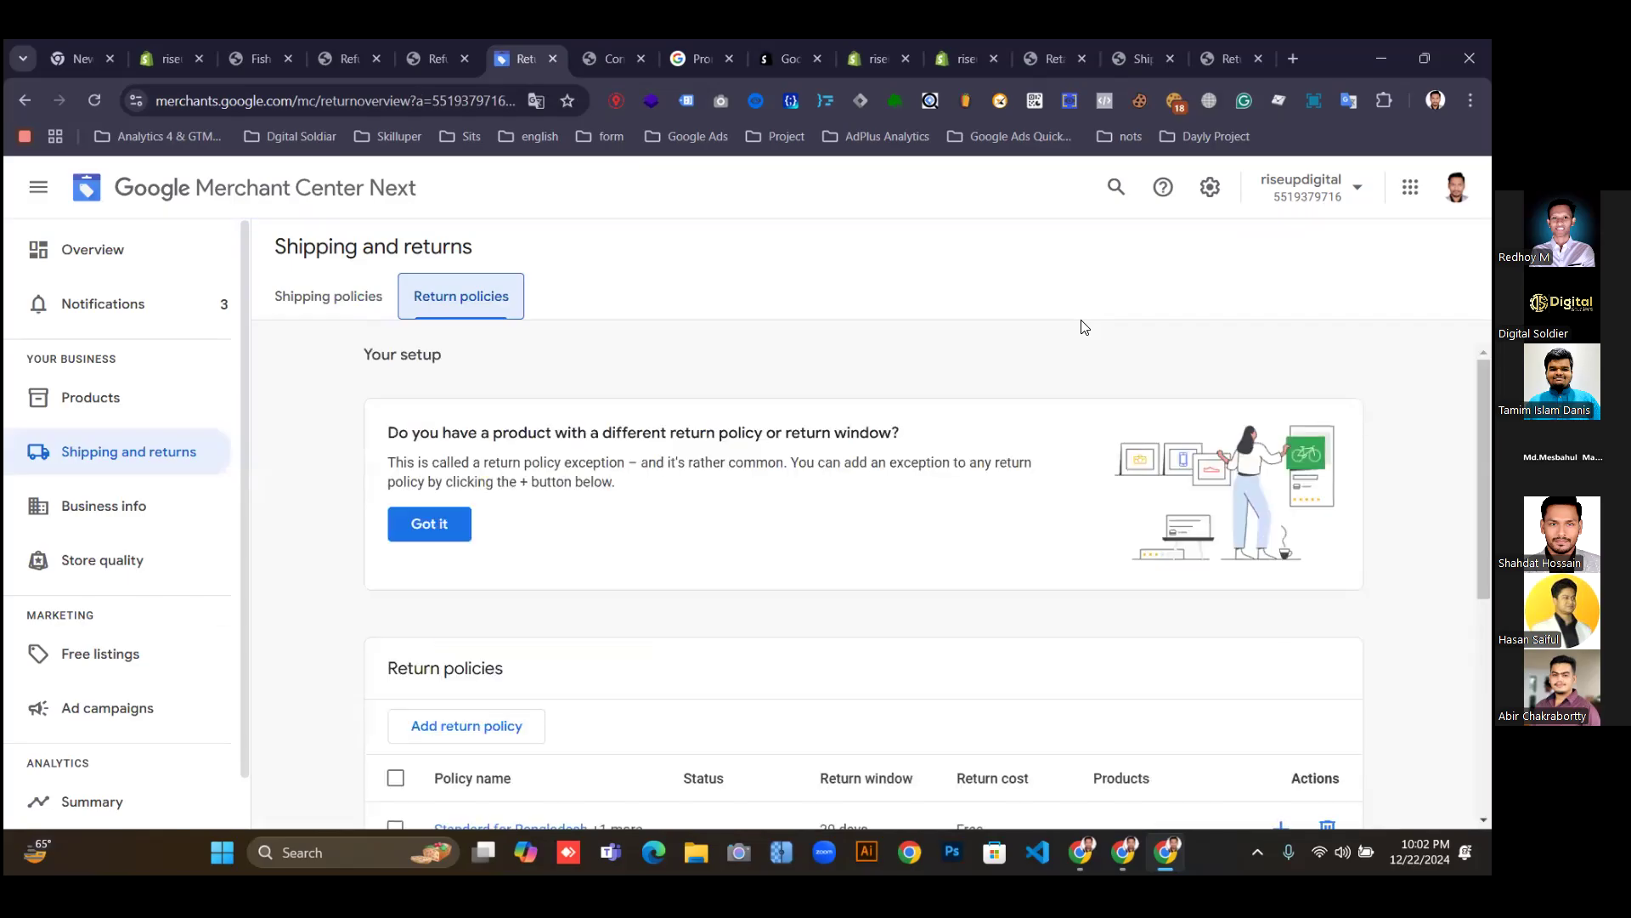
Dismiss the exception tip and check the saved 30-day, free-returns policy in the list.
{"action": "scroll", "coordinate": [1071, 509], "scroll_direction": "down", "scroll_amount": 2}
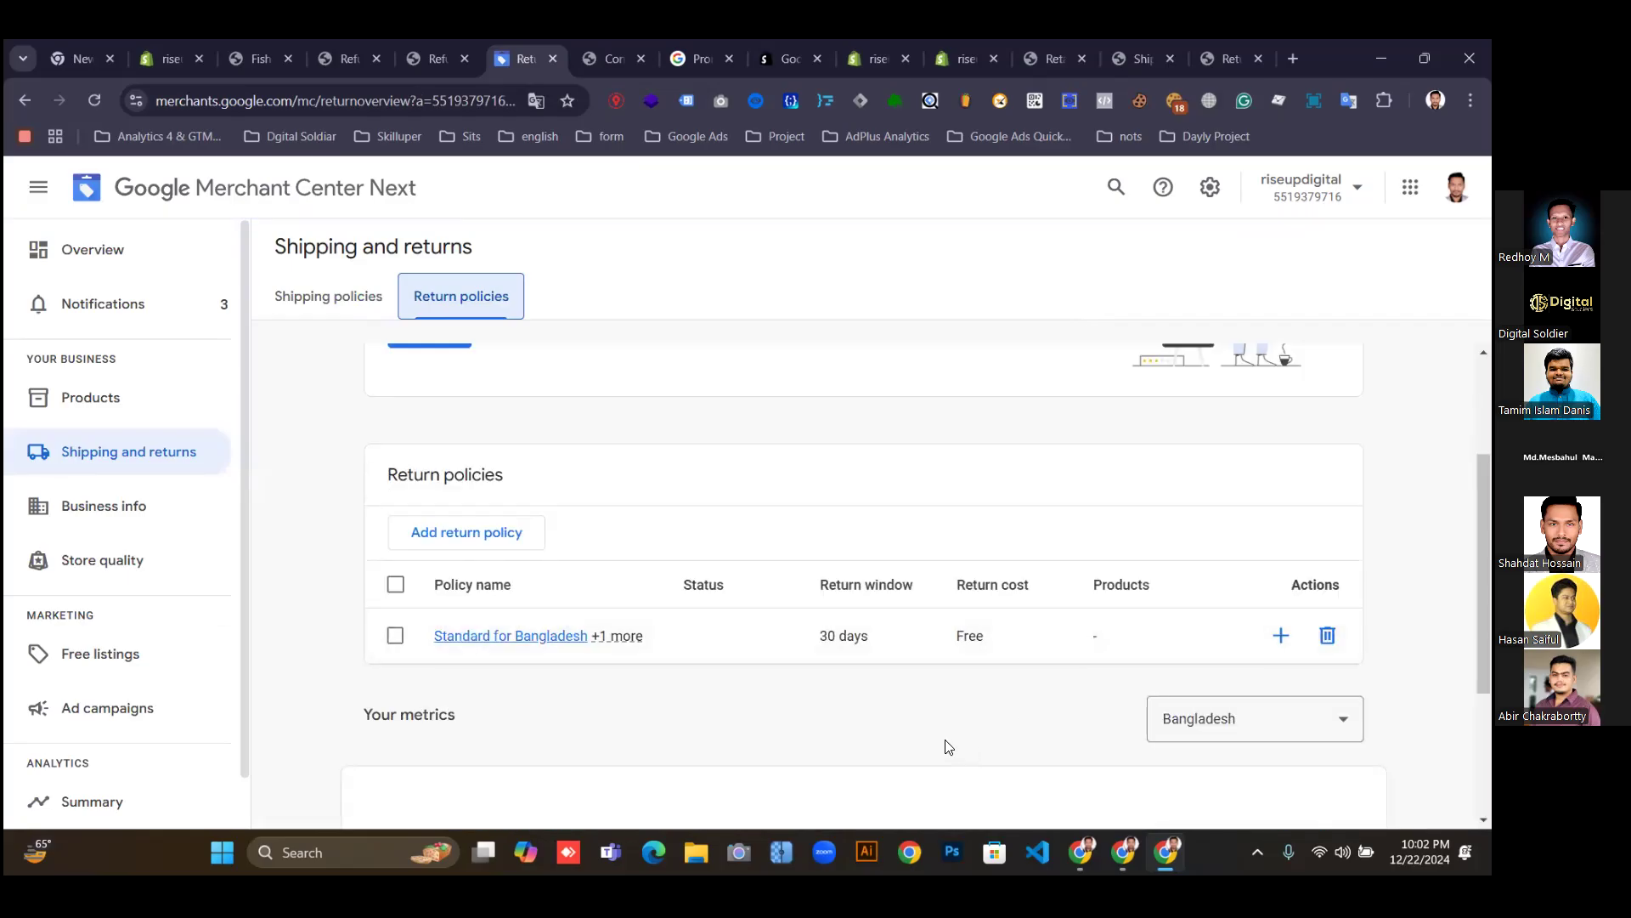
{"action": "scroll", "coordinate": [853, 610], "scroll_direction": "up", "scroll_amount": 2}
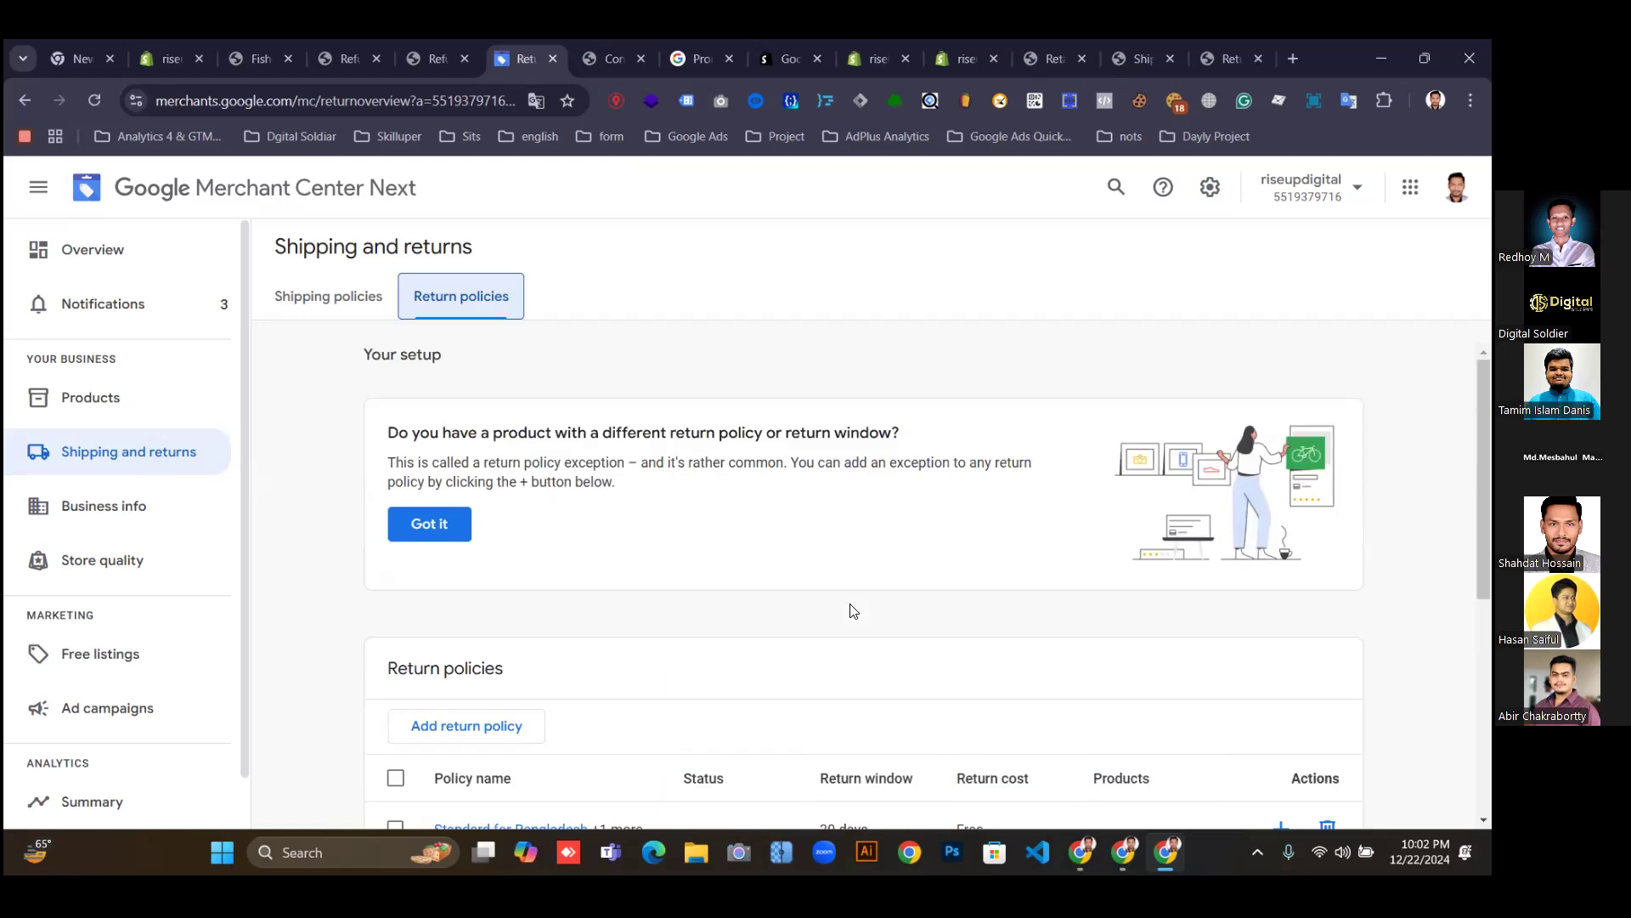
{"action": "left_click", "coordinate": [430, 523]}
{"action": "scroll", "coordinate": [938, 571], "scroll_direction": "down", "scroll_amount": 1}
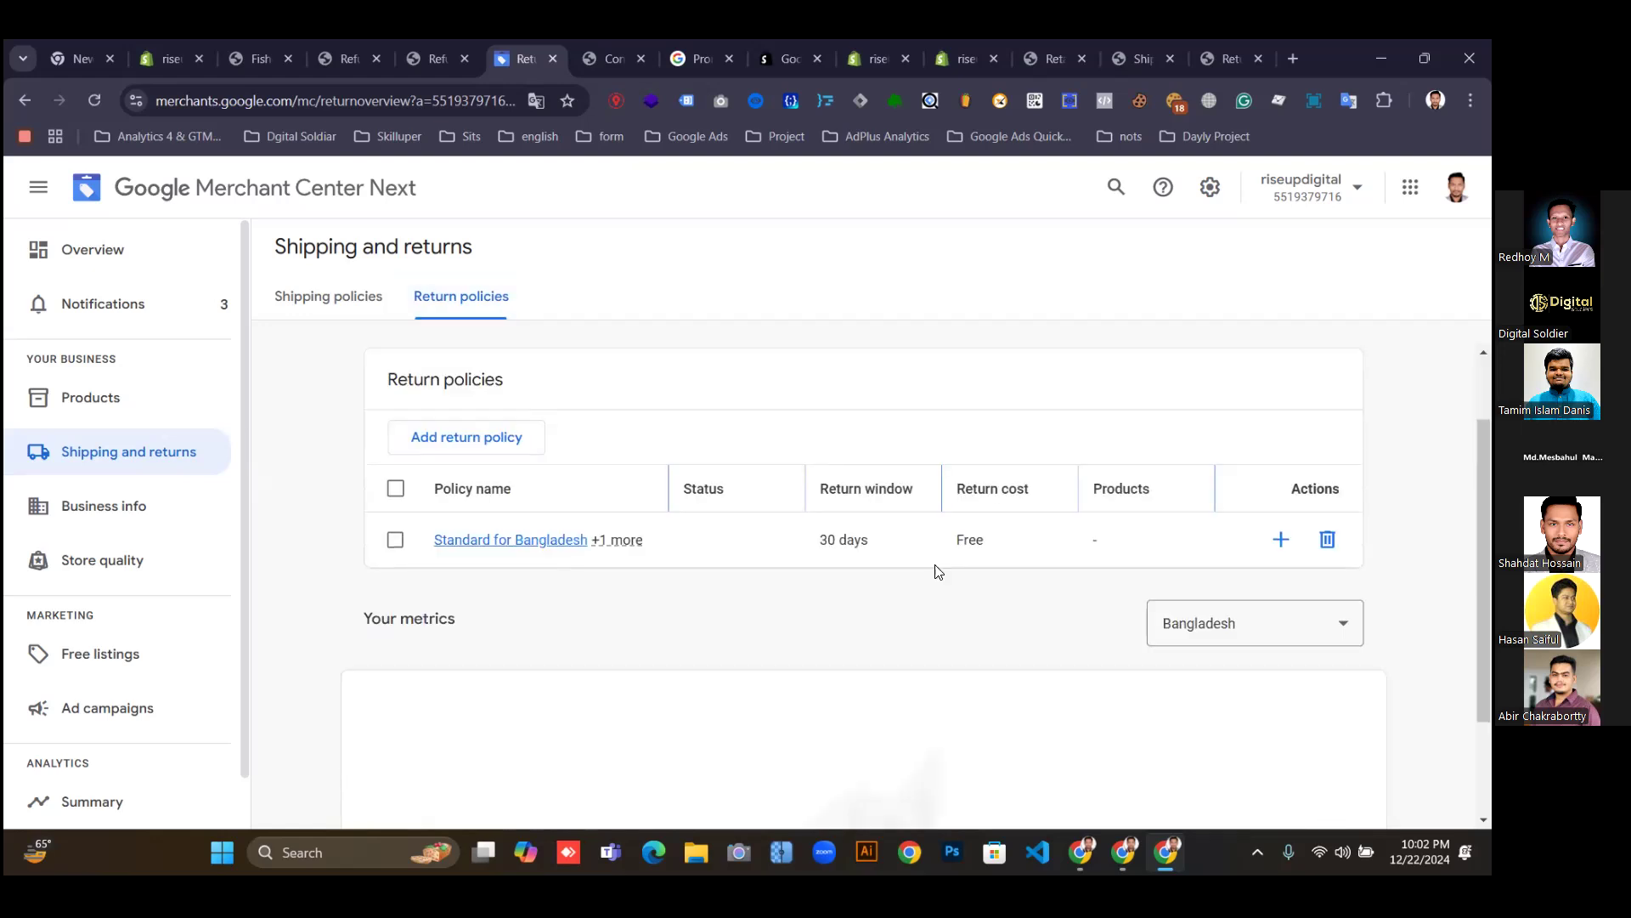
{"action": "scroll", "coordinate": [938, 573], "scroll_direction": "down", "scroll_amount": 1}
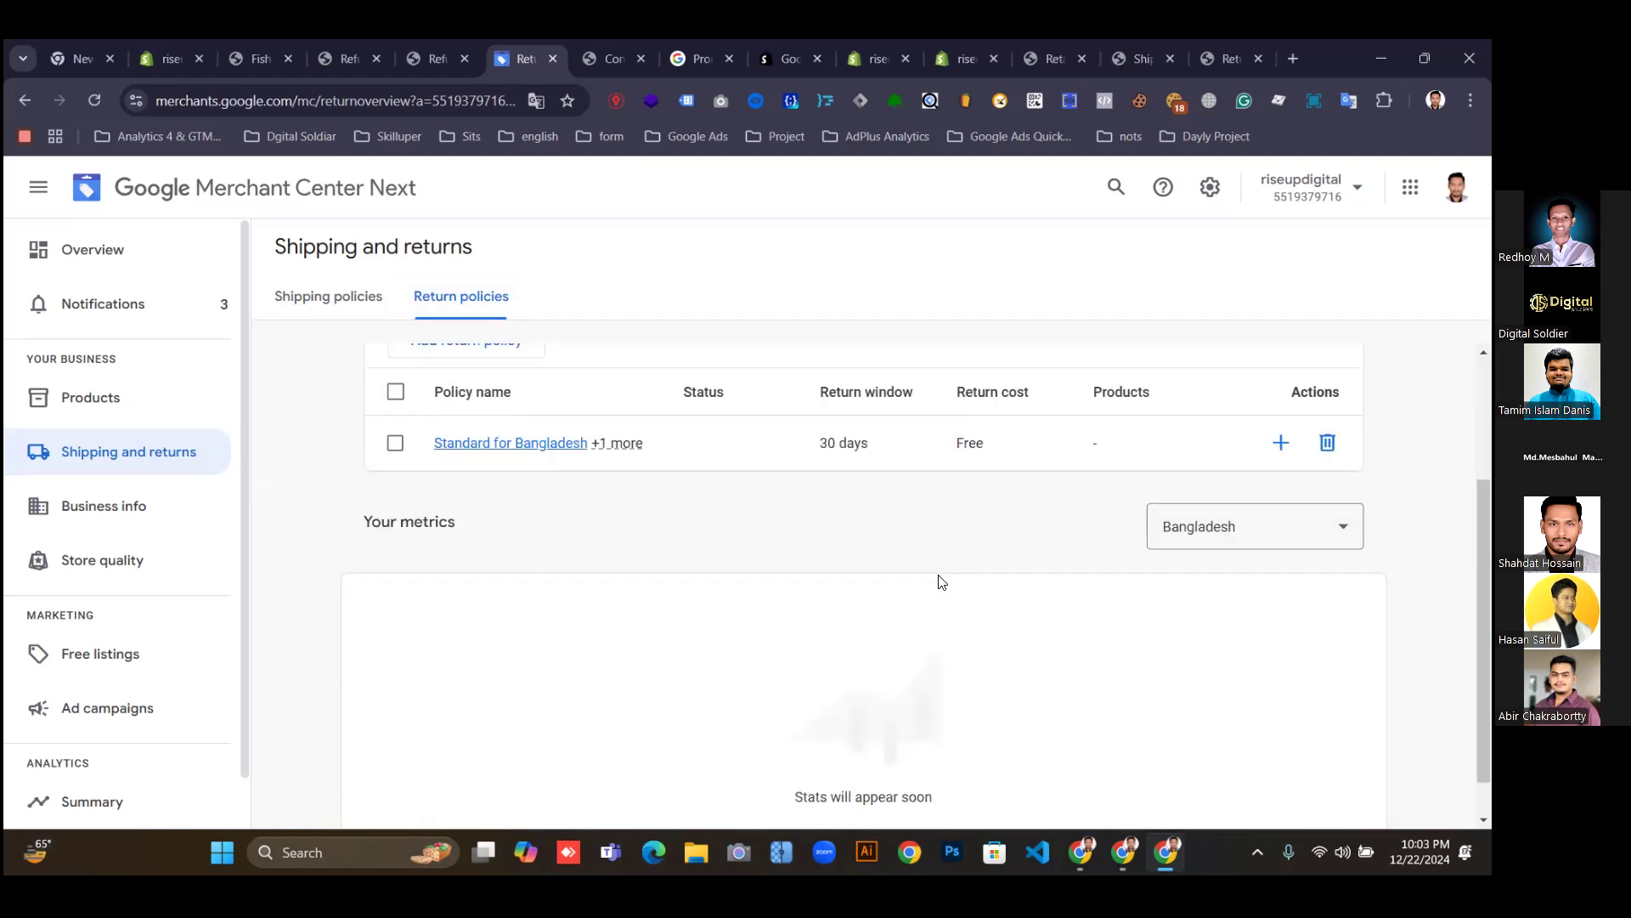
{"action": "scroll", "coordinate": [938, 581], "scroll_direction": "up", "scroll_amount": 2}
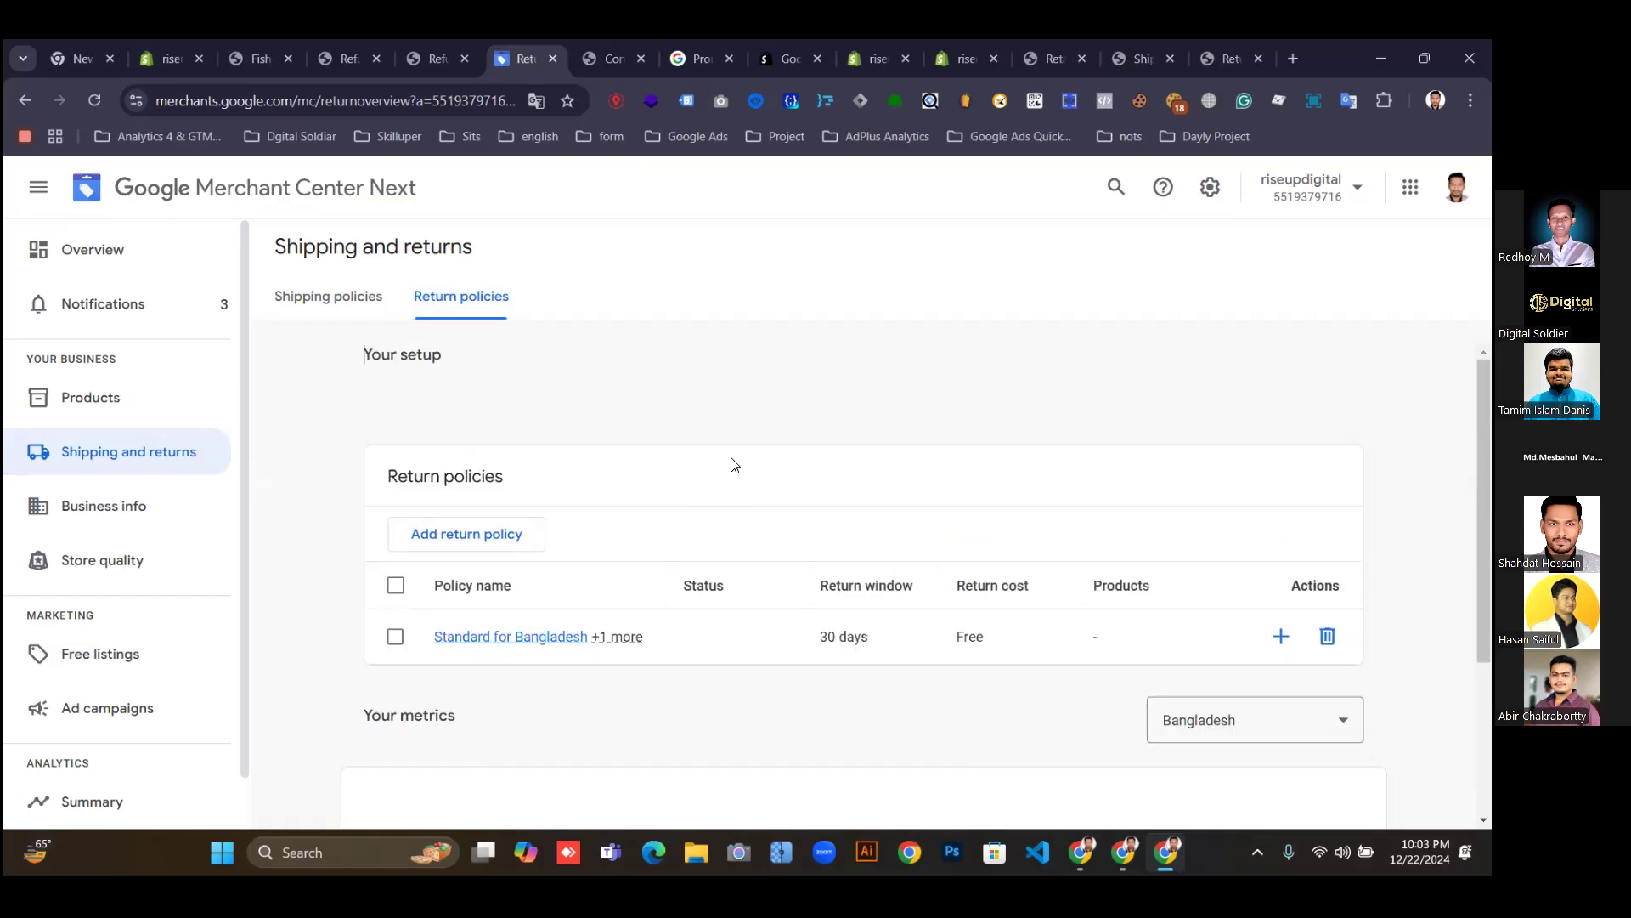
Look over Notifications, then open Add-ons from the Settings gear menu.
{"action": "left_click", "coordinate": [95, 308]}
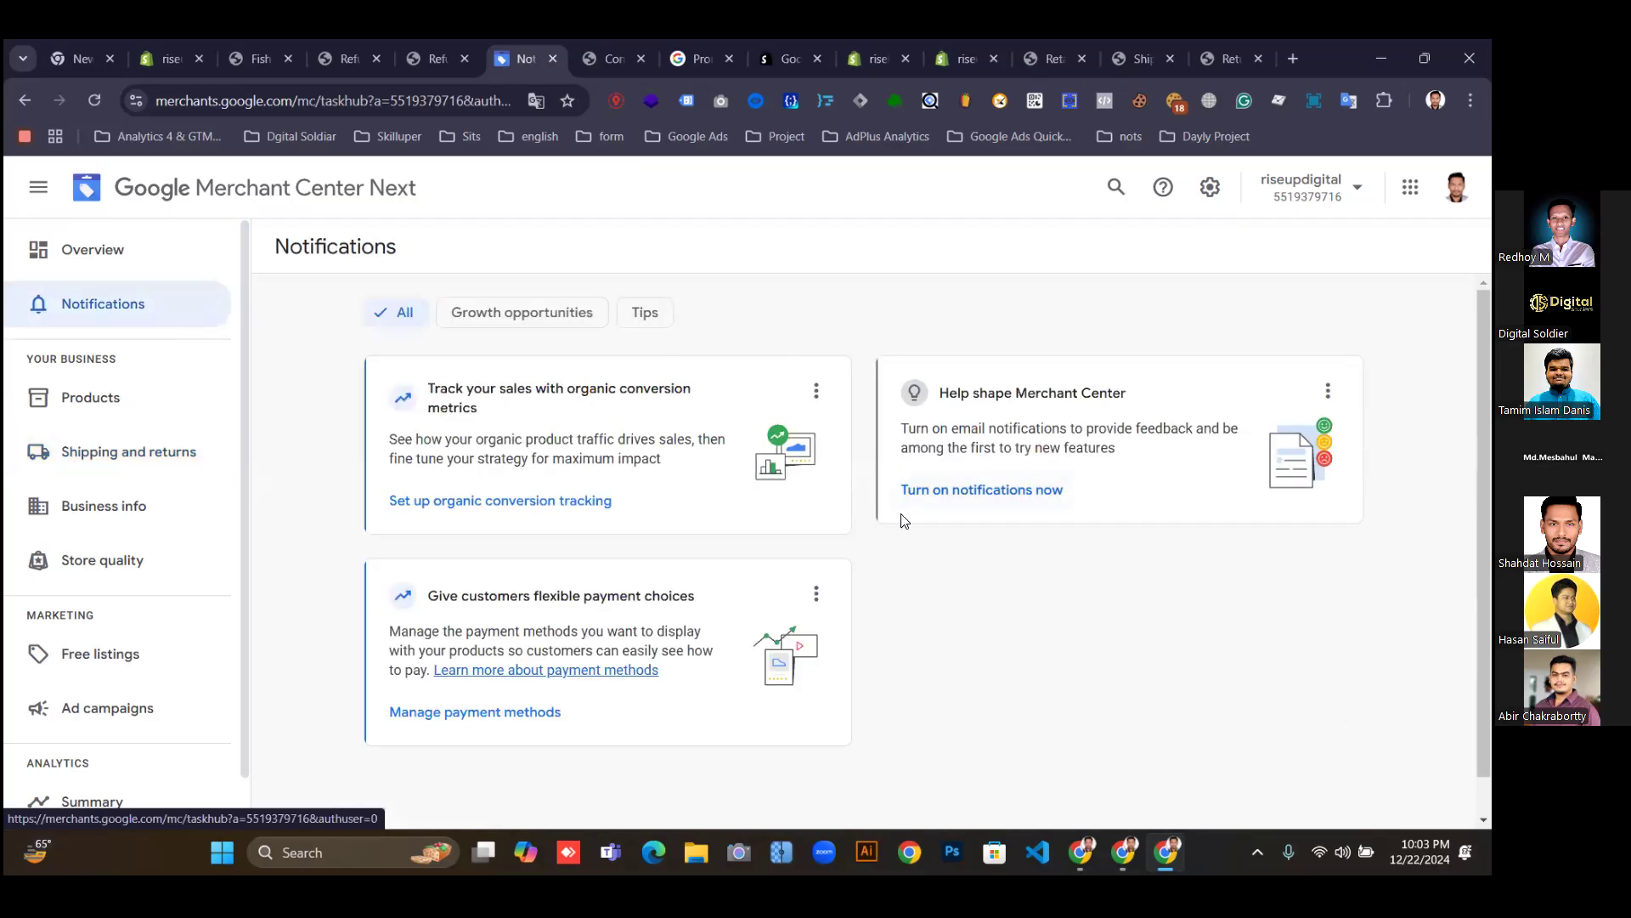
{"action": "scroll", "coordinate": [913, 531], "scroll_direction": "down", "scroll_amount": 1}
{"action": "scroll", "coordinate": [928, 542], "scroll_direction": "up", "scroll_amount": 1}
{"action": "scroll", "coordinate": [85, 480], "scroll_direction": "down", "scroll_amount": 1}
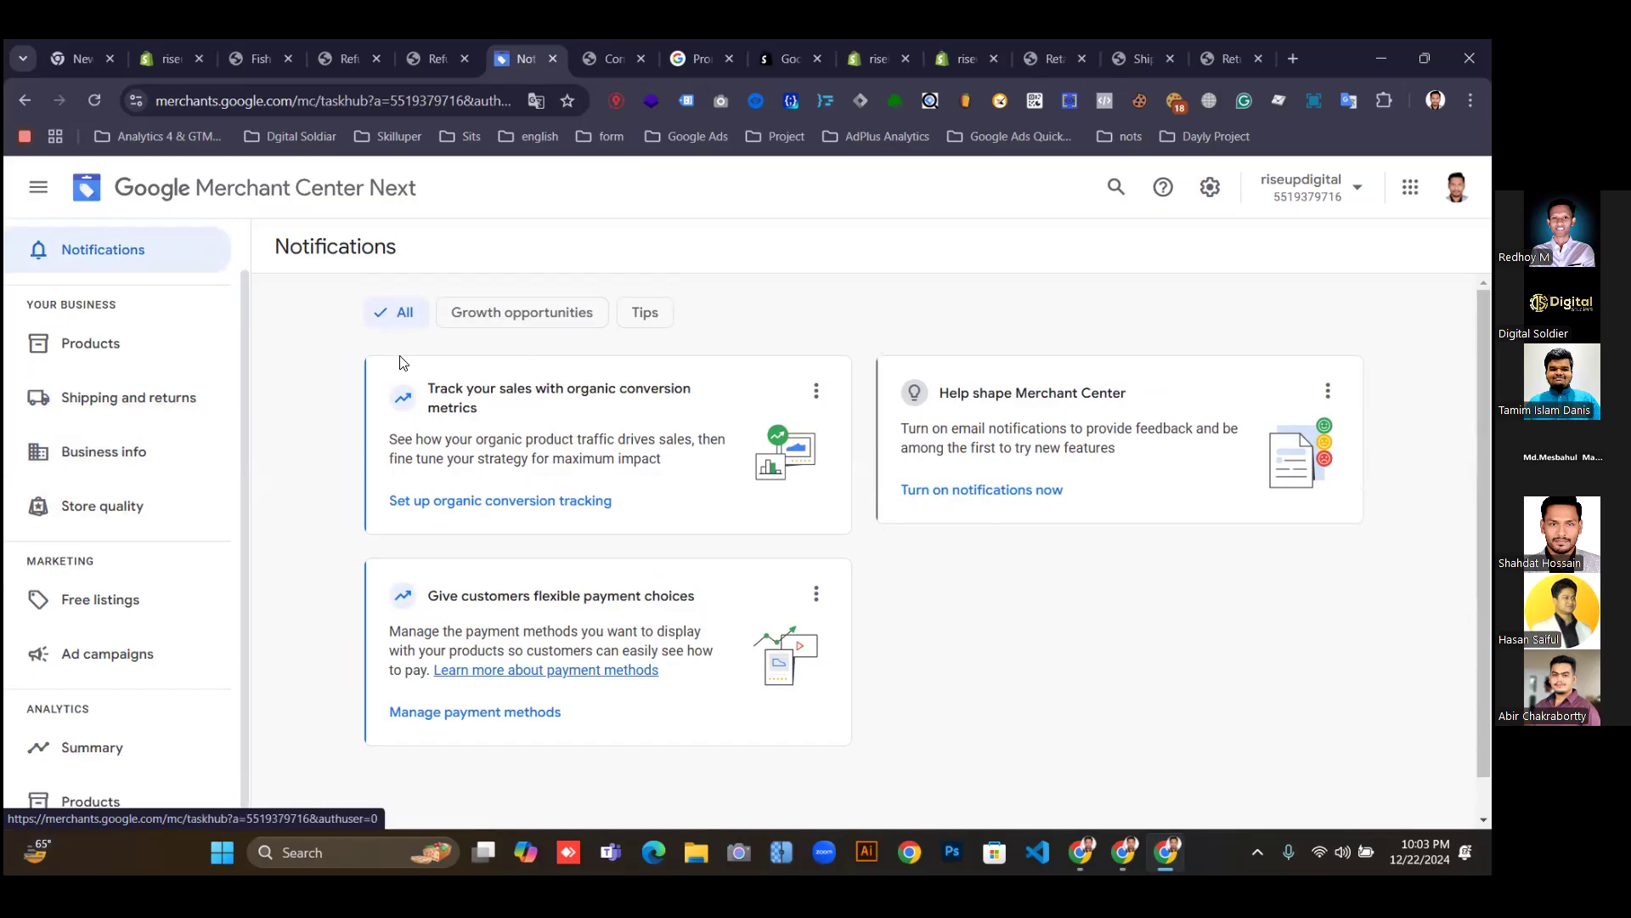
{"action": "left_click", "coordinate": [1211, 188]}
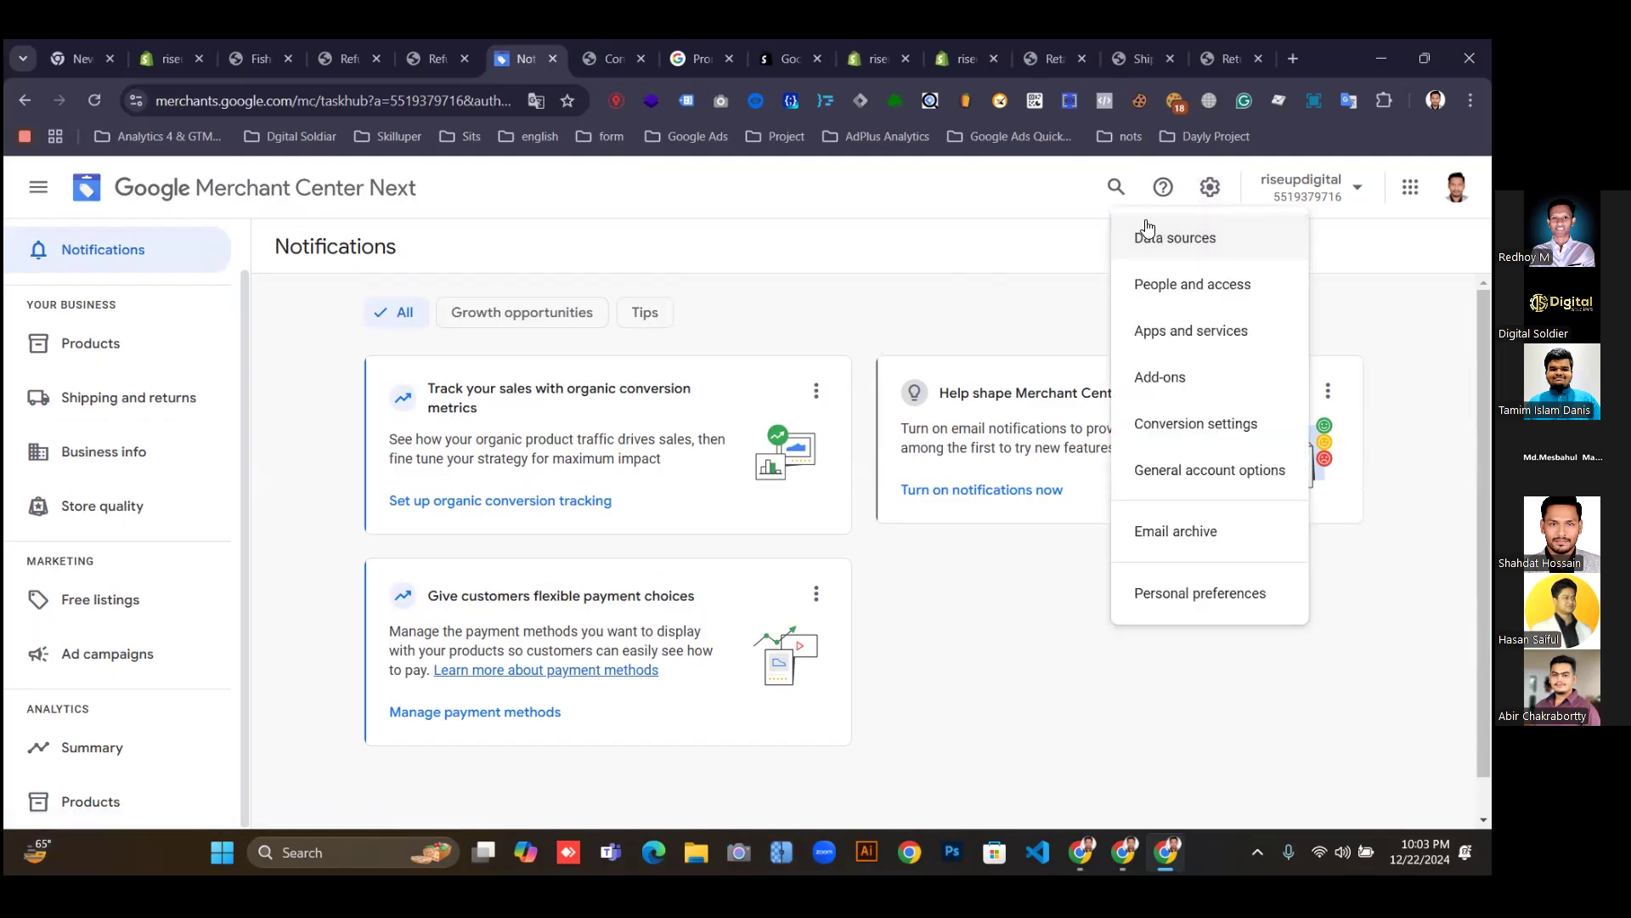
{"action": "left_click", "coordinate": [1159, 377]}
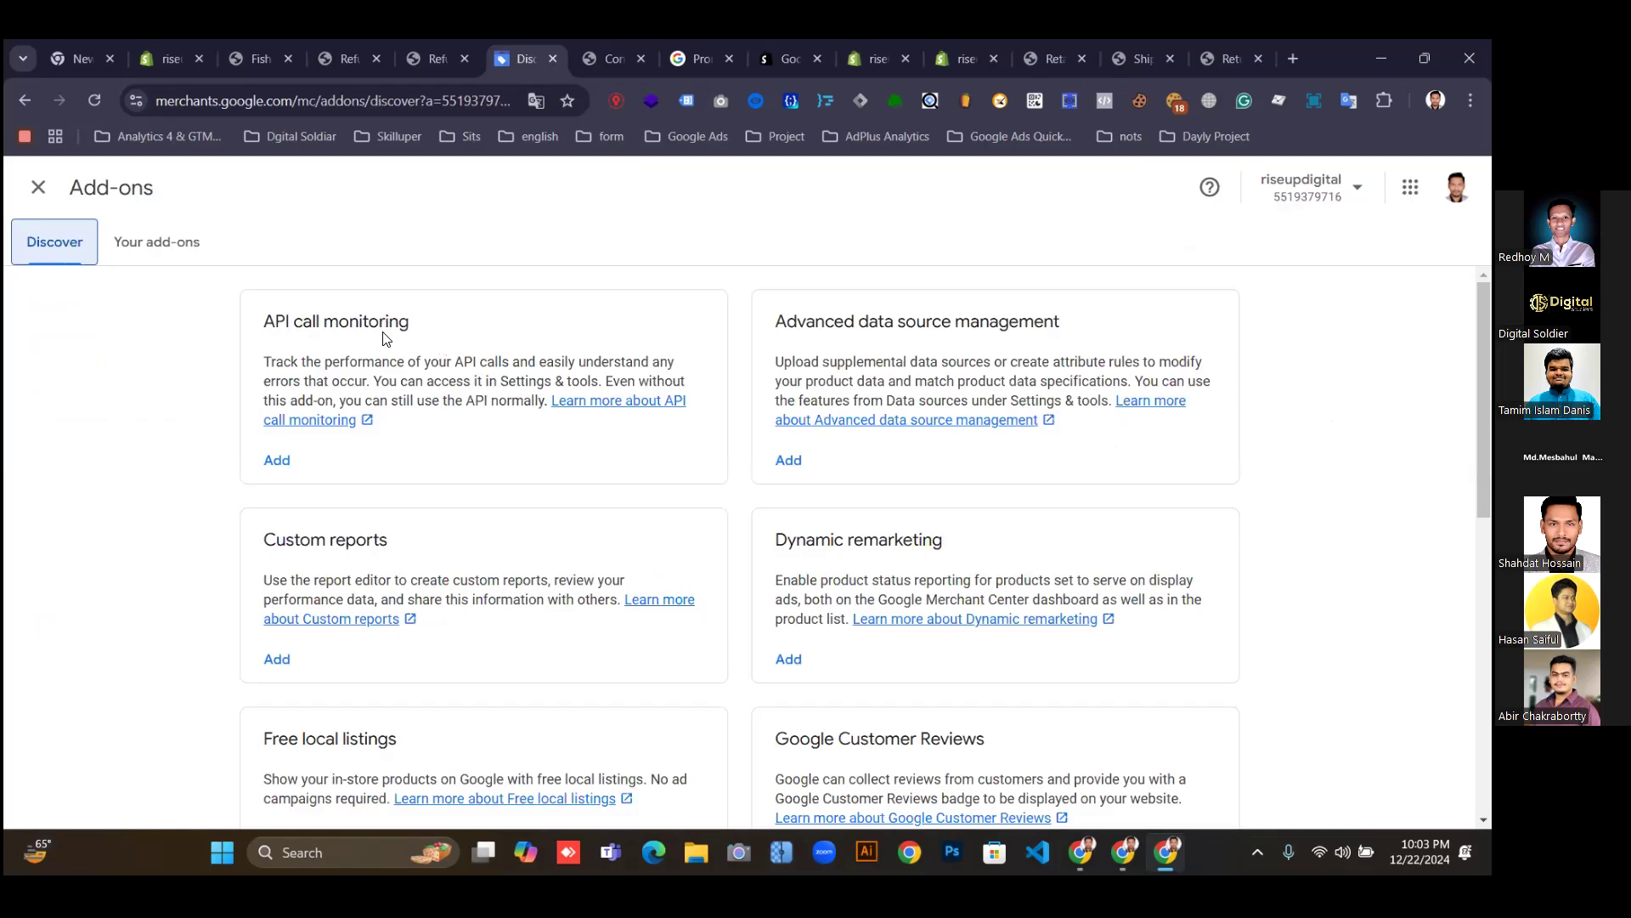
Add and confirm the API call monitoring add-on, then glance at the store's Refund policy page.
{"action": "left_click", "coordinate": [275, 461]}
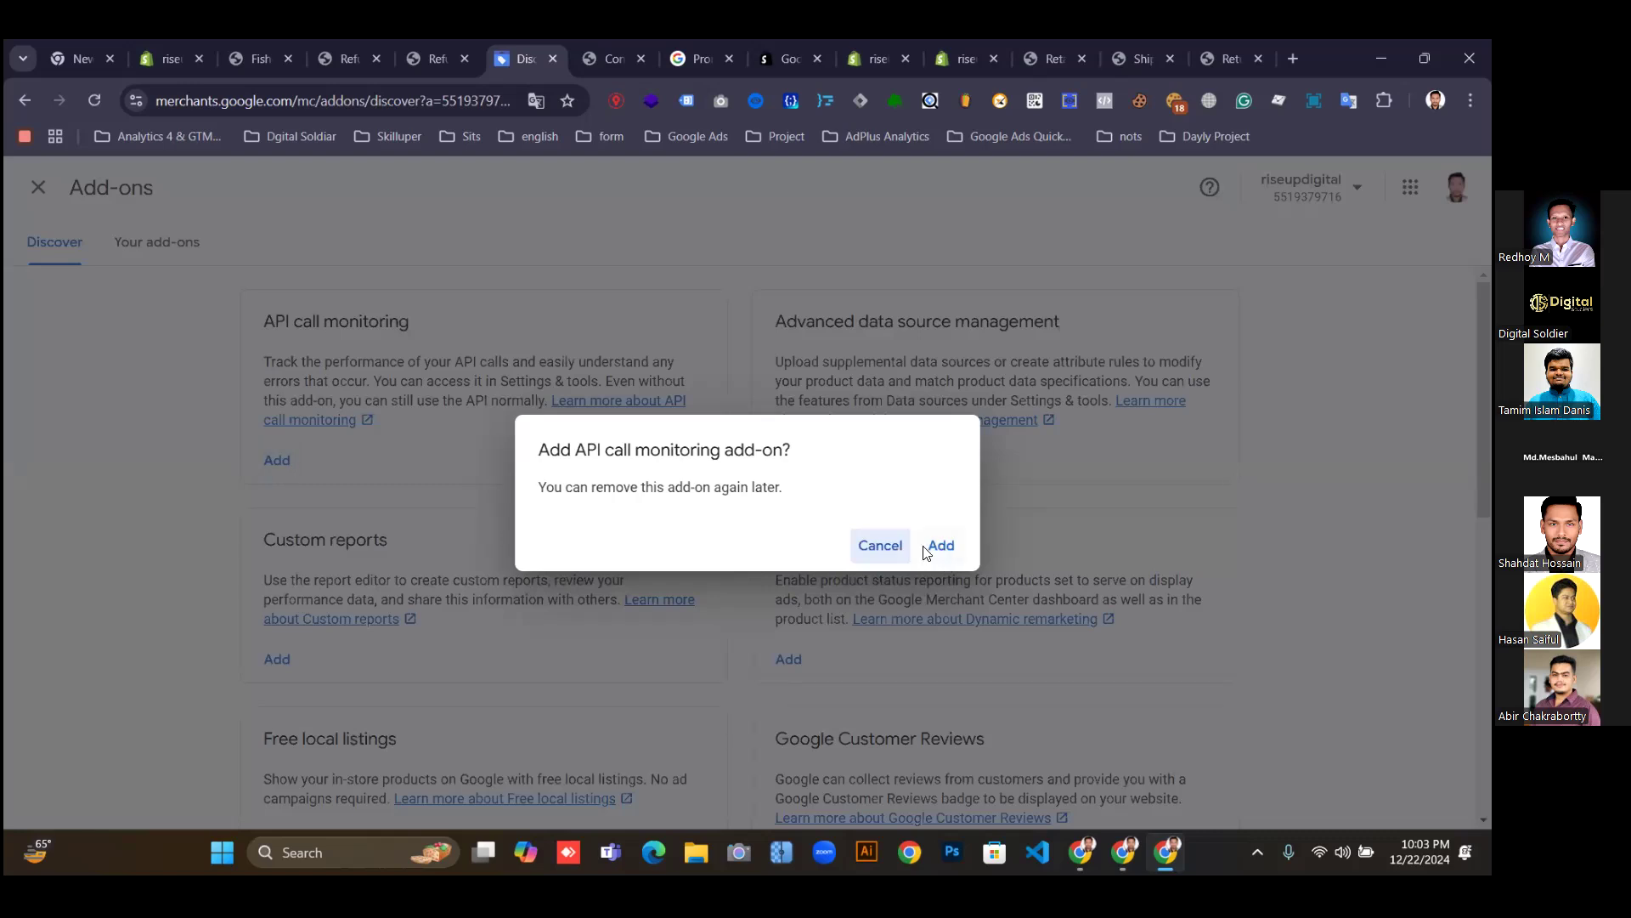
{"action": "left_click", "coordinate": [941, 545]}
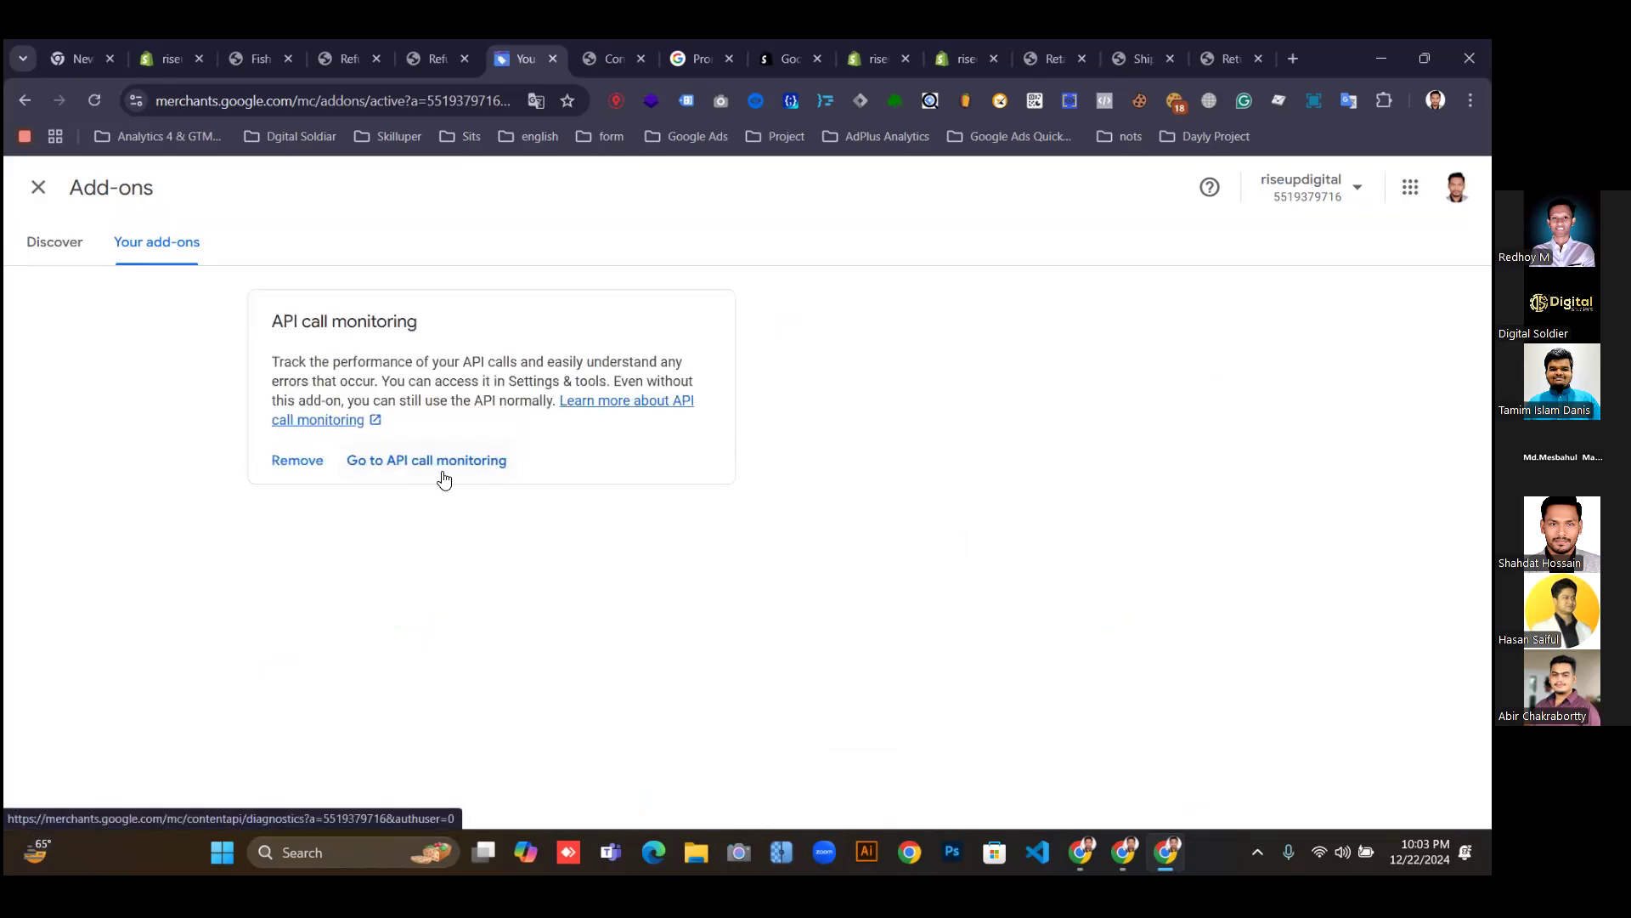
{"action": "left_click", "coordinate": [435, 59]}
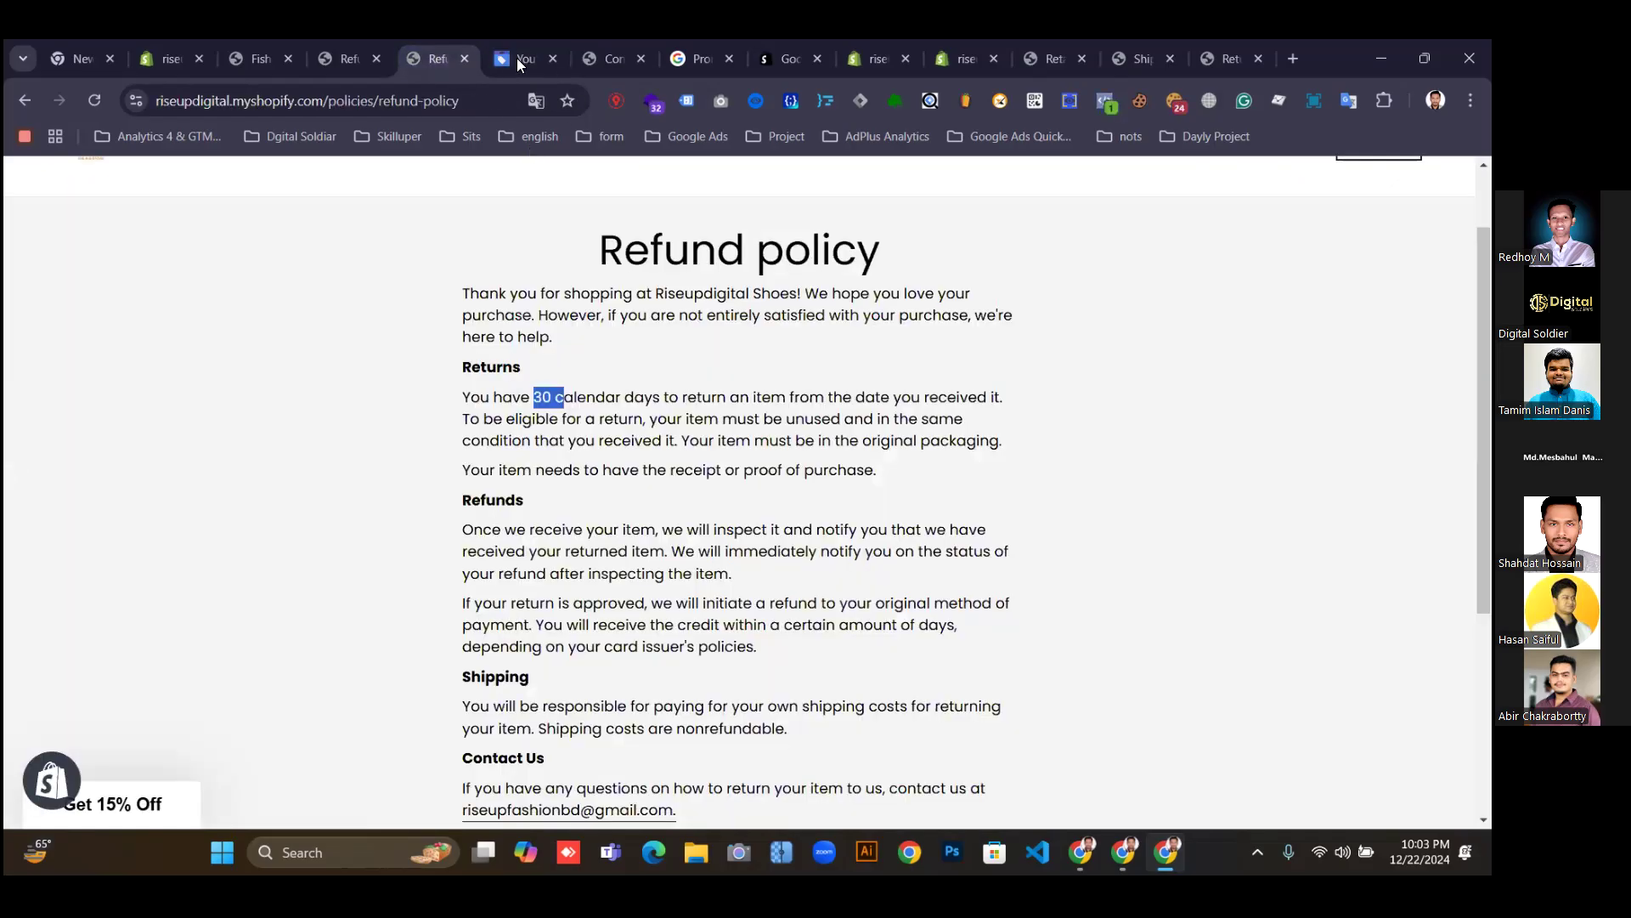
{"action": "left_click", "coordinate": [516, 58]}
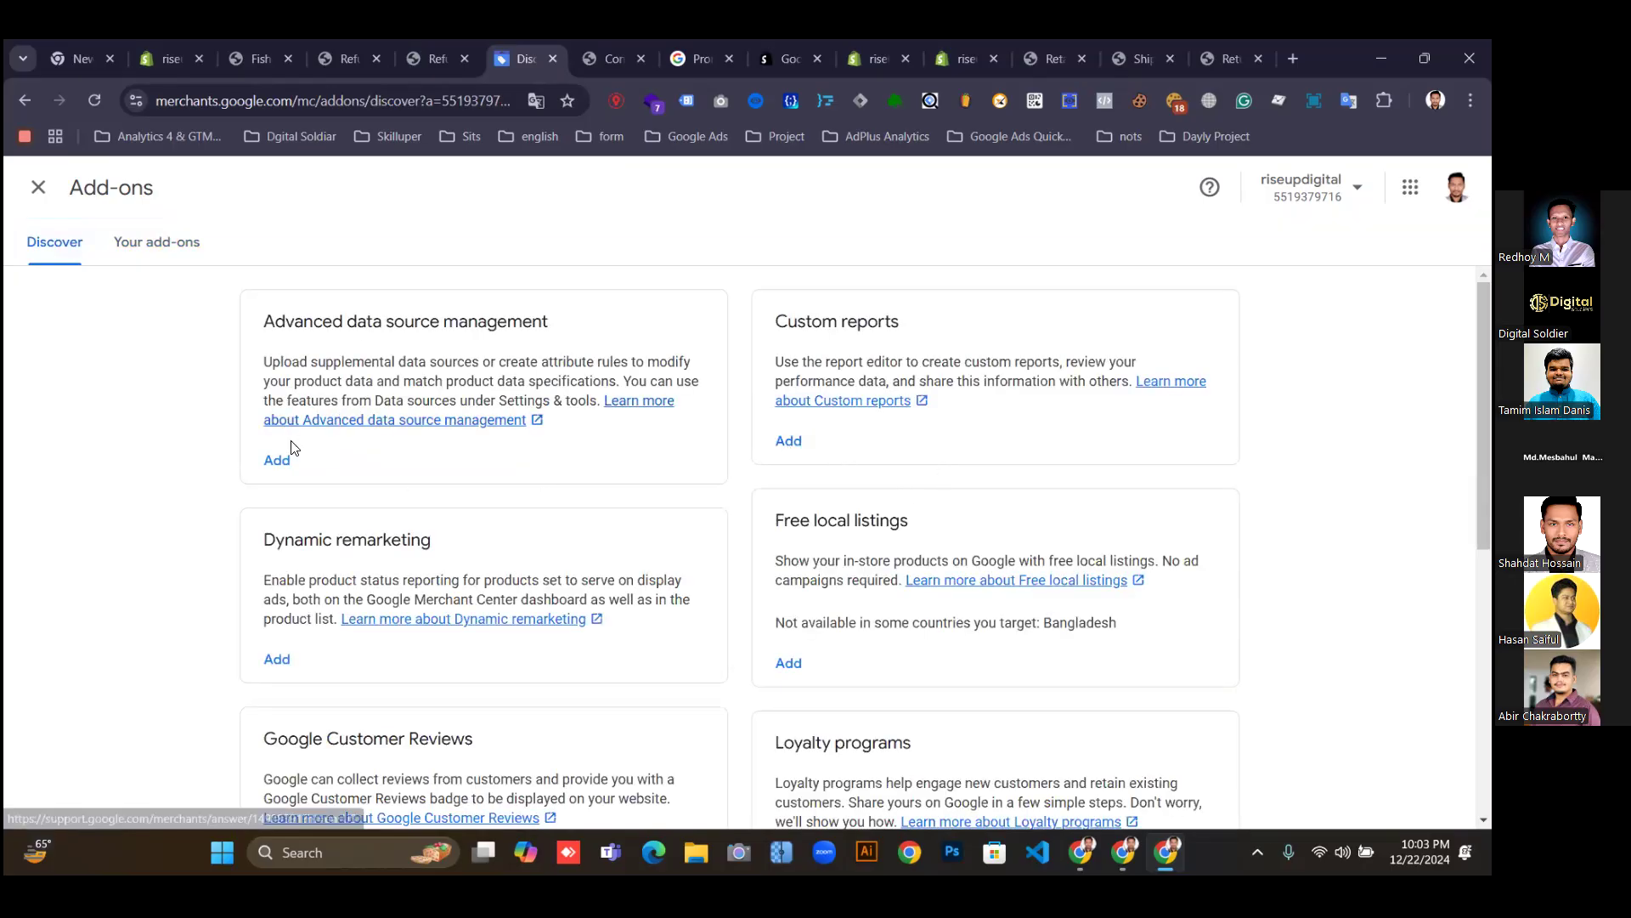
Add the Custom reports and Advanced data source management add-ons, returning to Discover after each.
{"action": "left_click", "coordinate": [788, 441]}
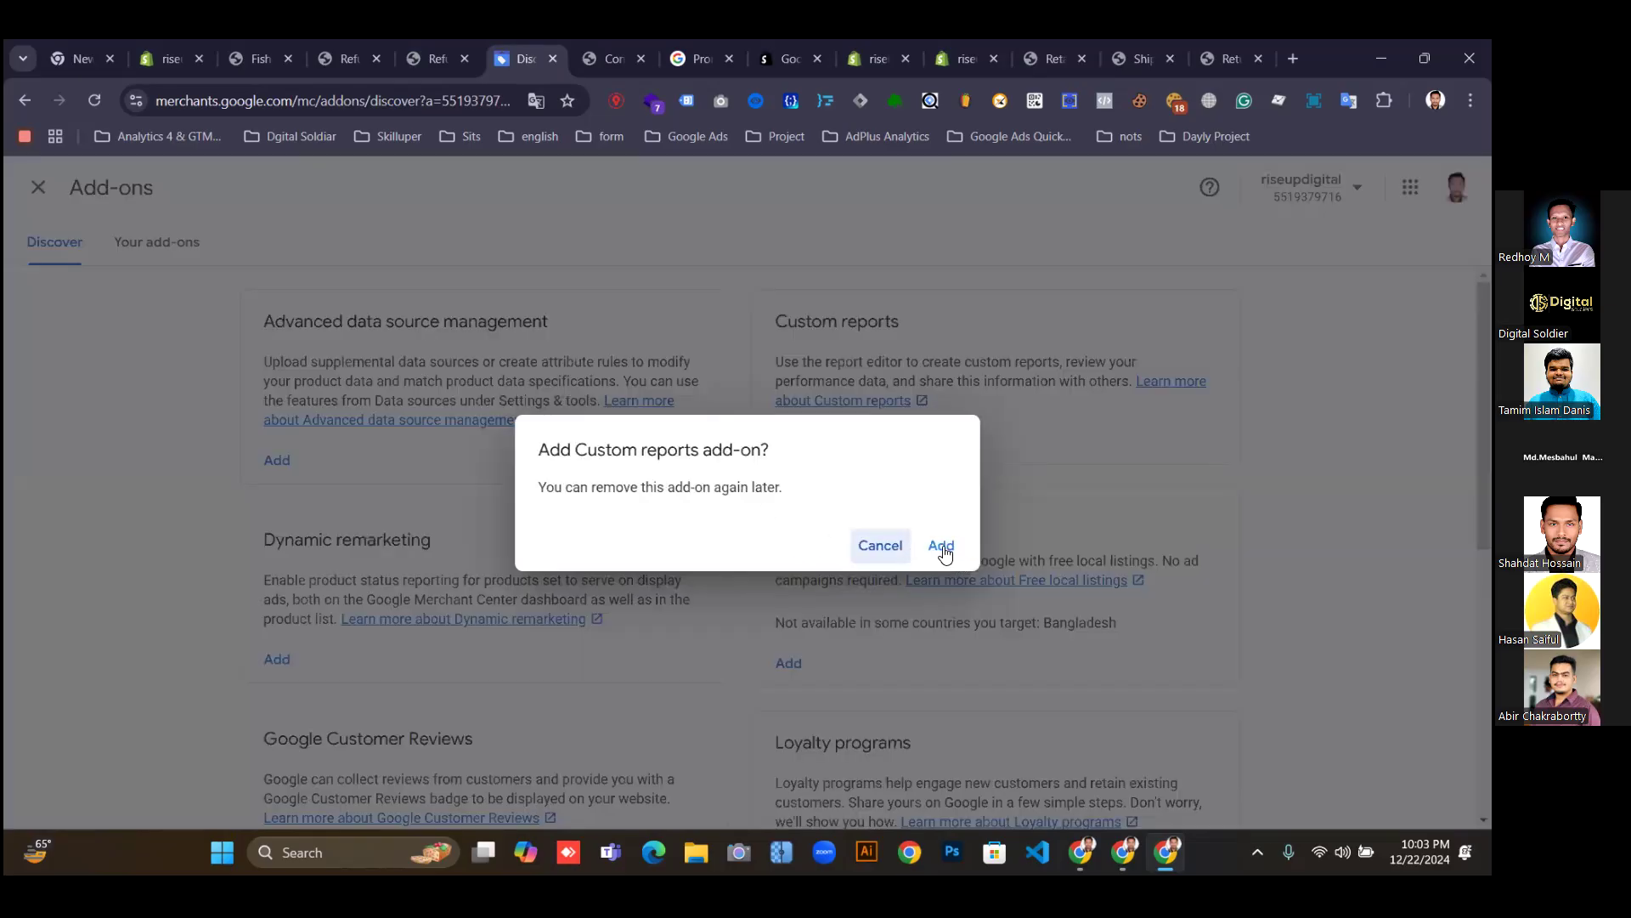
{"action": "left_click", "coordinate": [940, 546]}
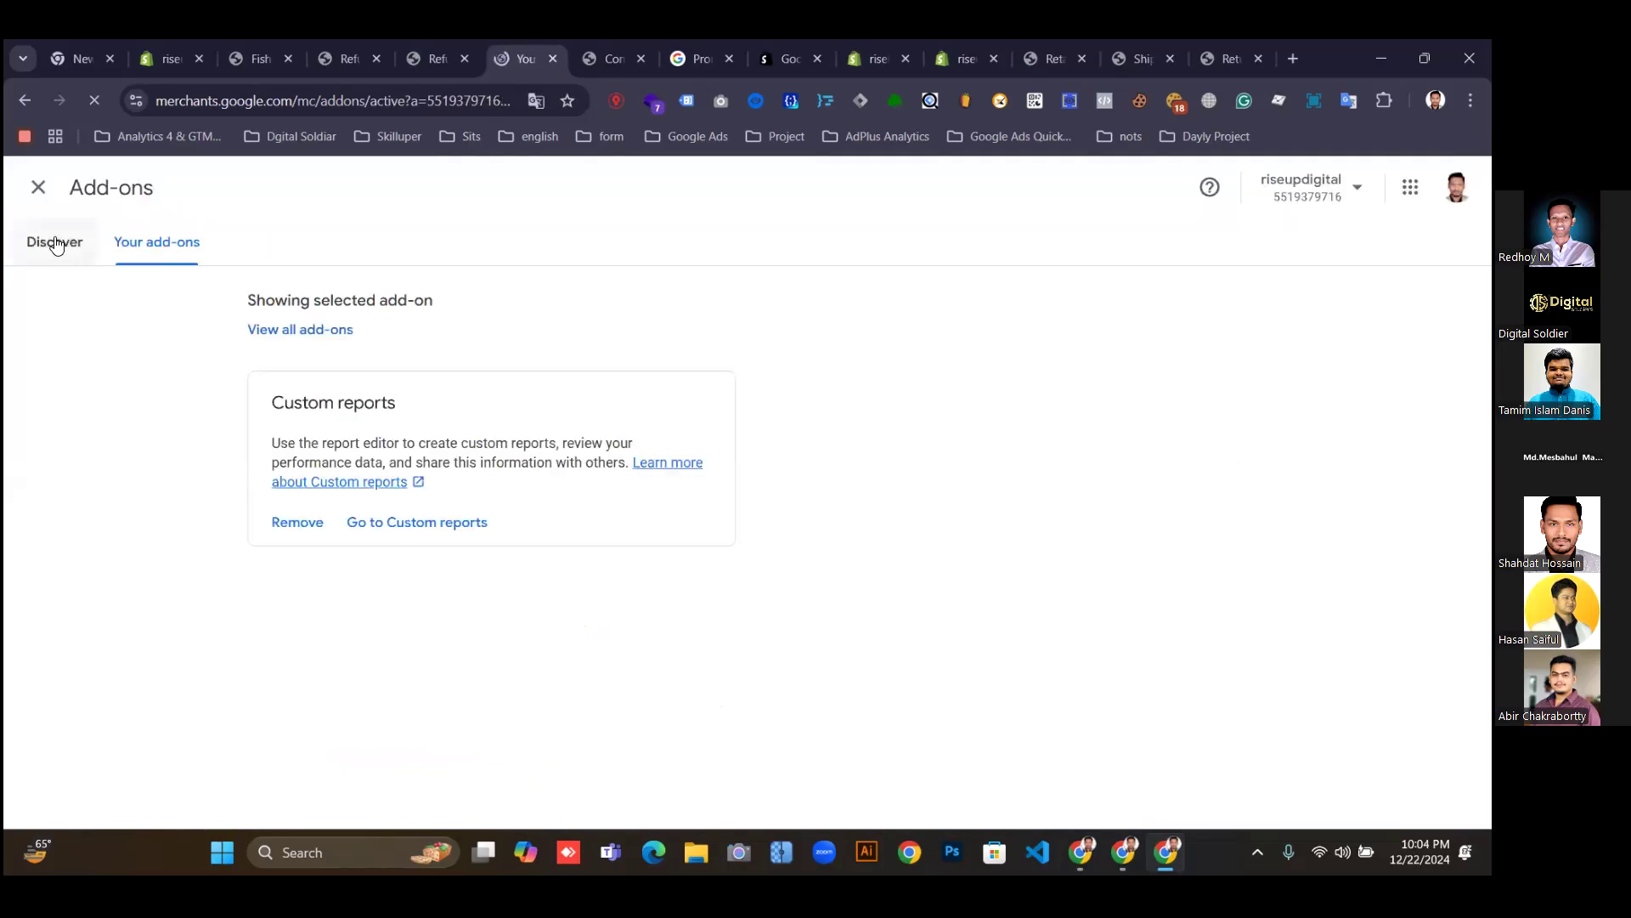
{"action": "left_click", "coordinate": [55, 245]}
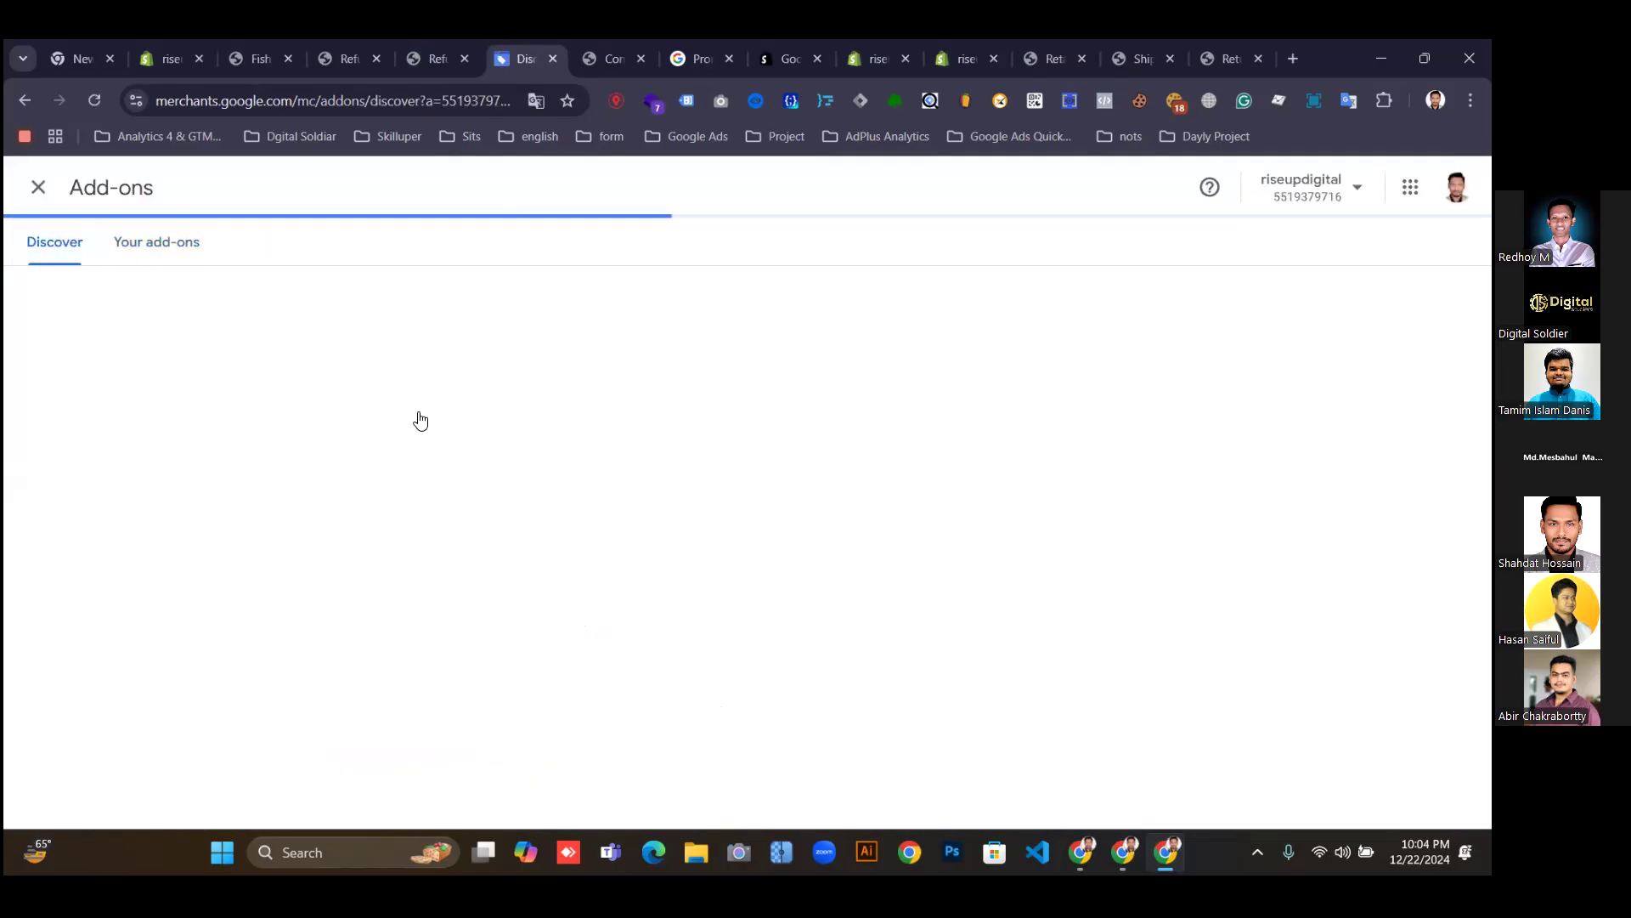
{"action": "left_click", "coordinate": [279, 460]}
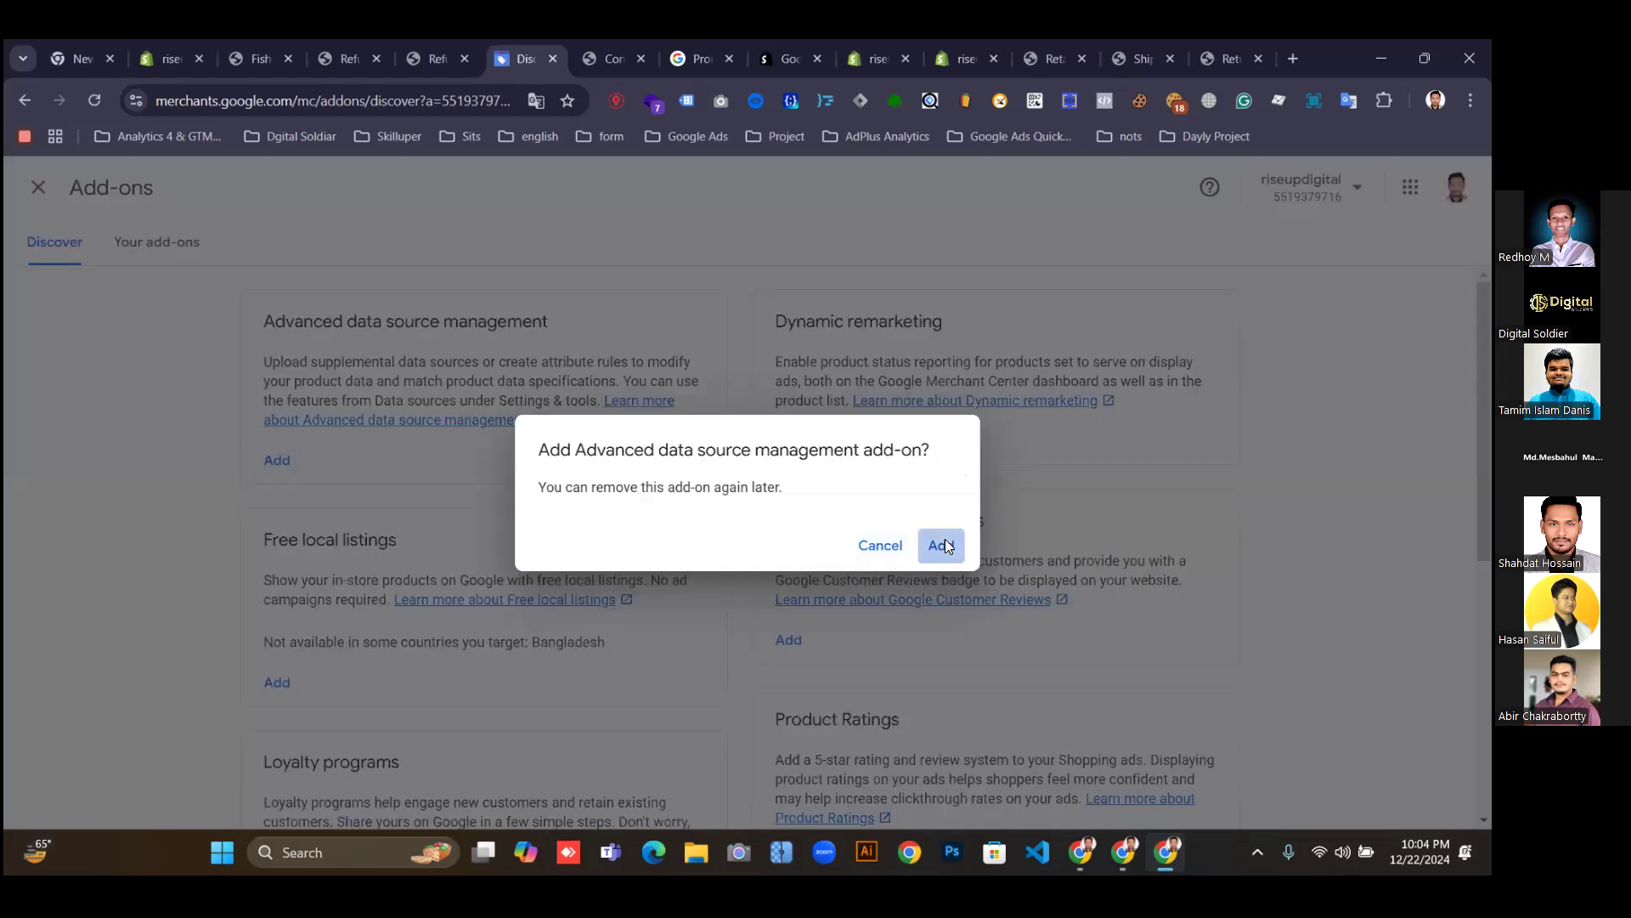
{"action": "left_click", "coordinate": [943, 544]}
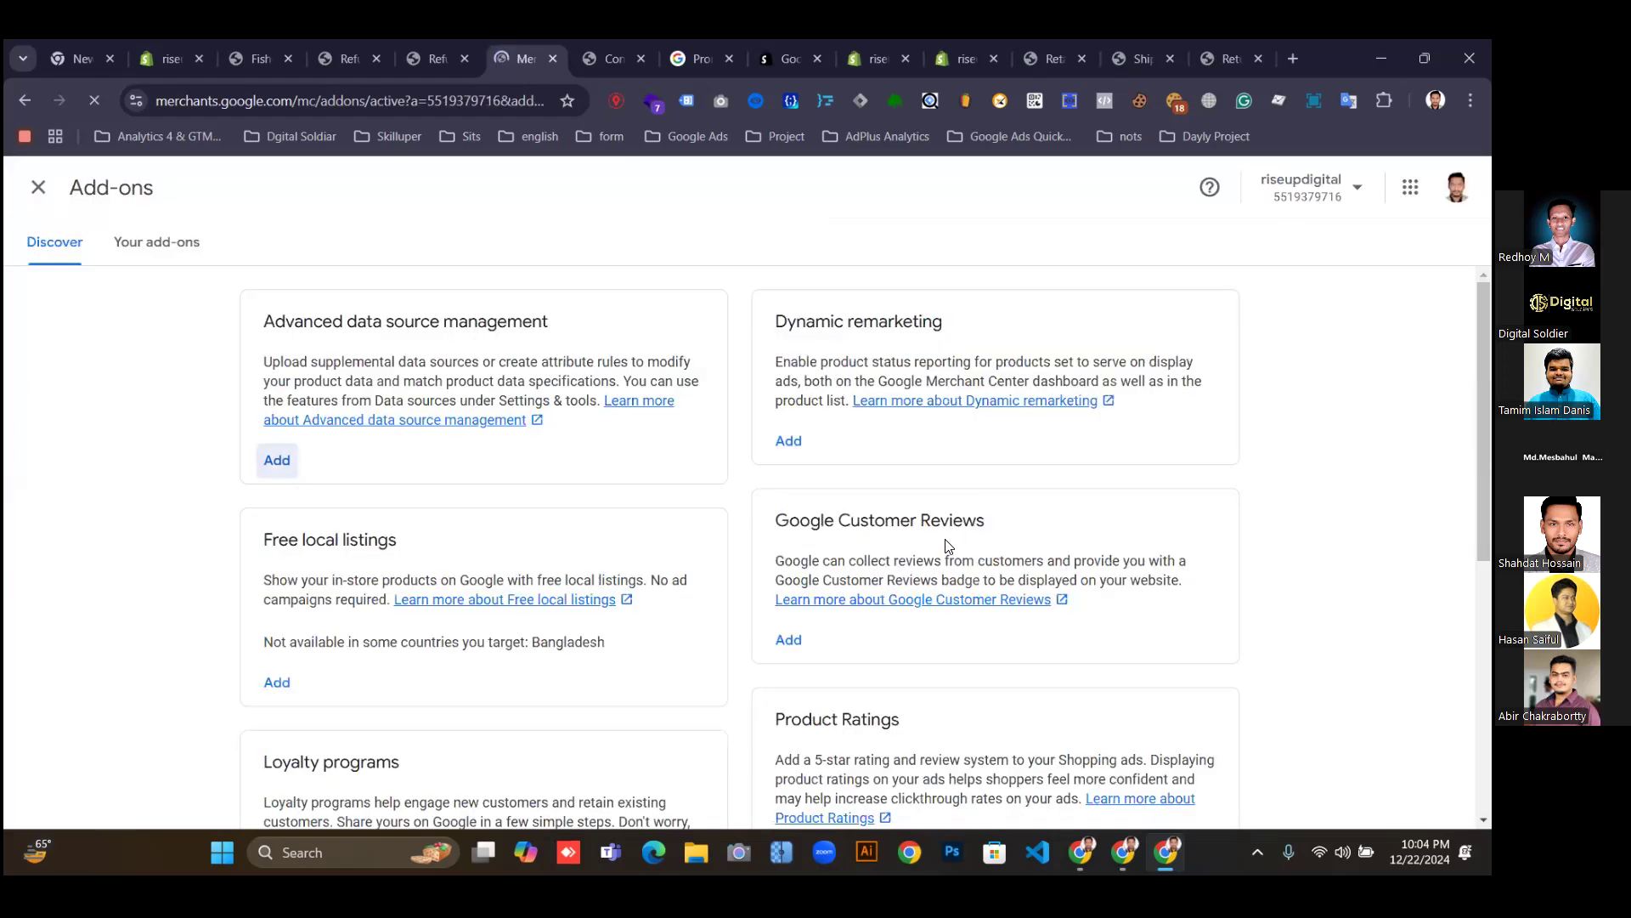
{"action": "left_click", "coordinate": [58, 249]}
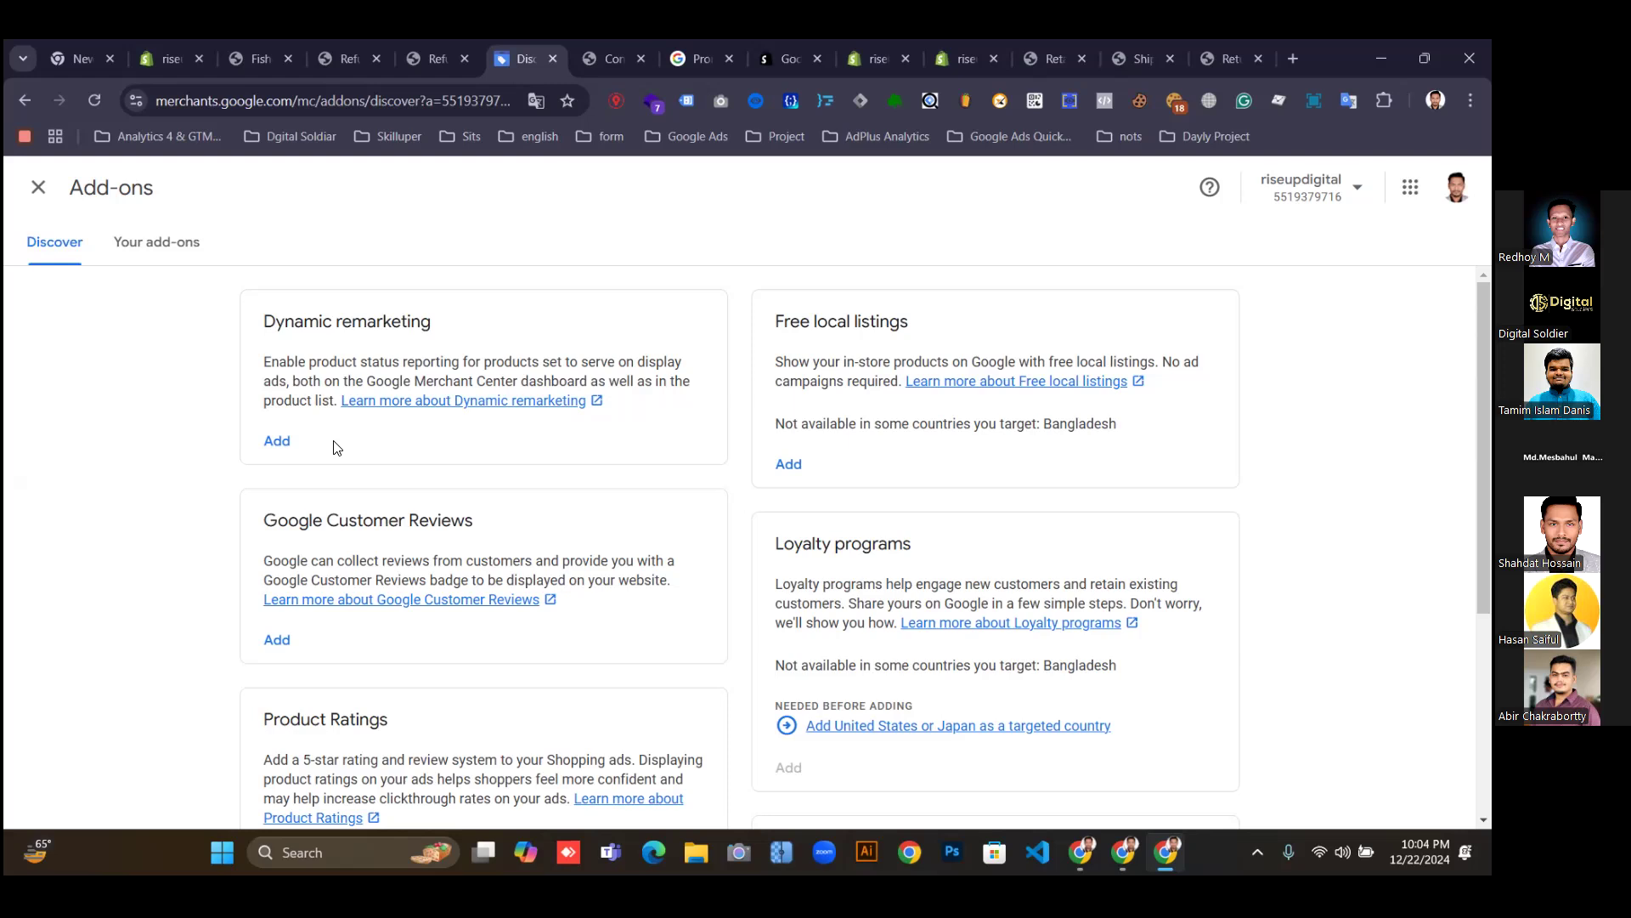
Add and confirm the Dynamic remarketing add-on, then return to the Discover list.
{"action": "left_click", "coordinate": [276, 438]}
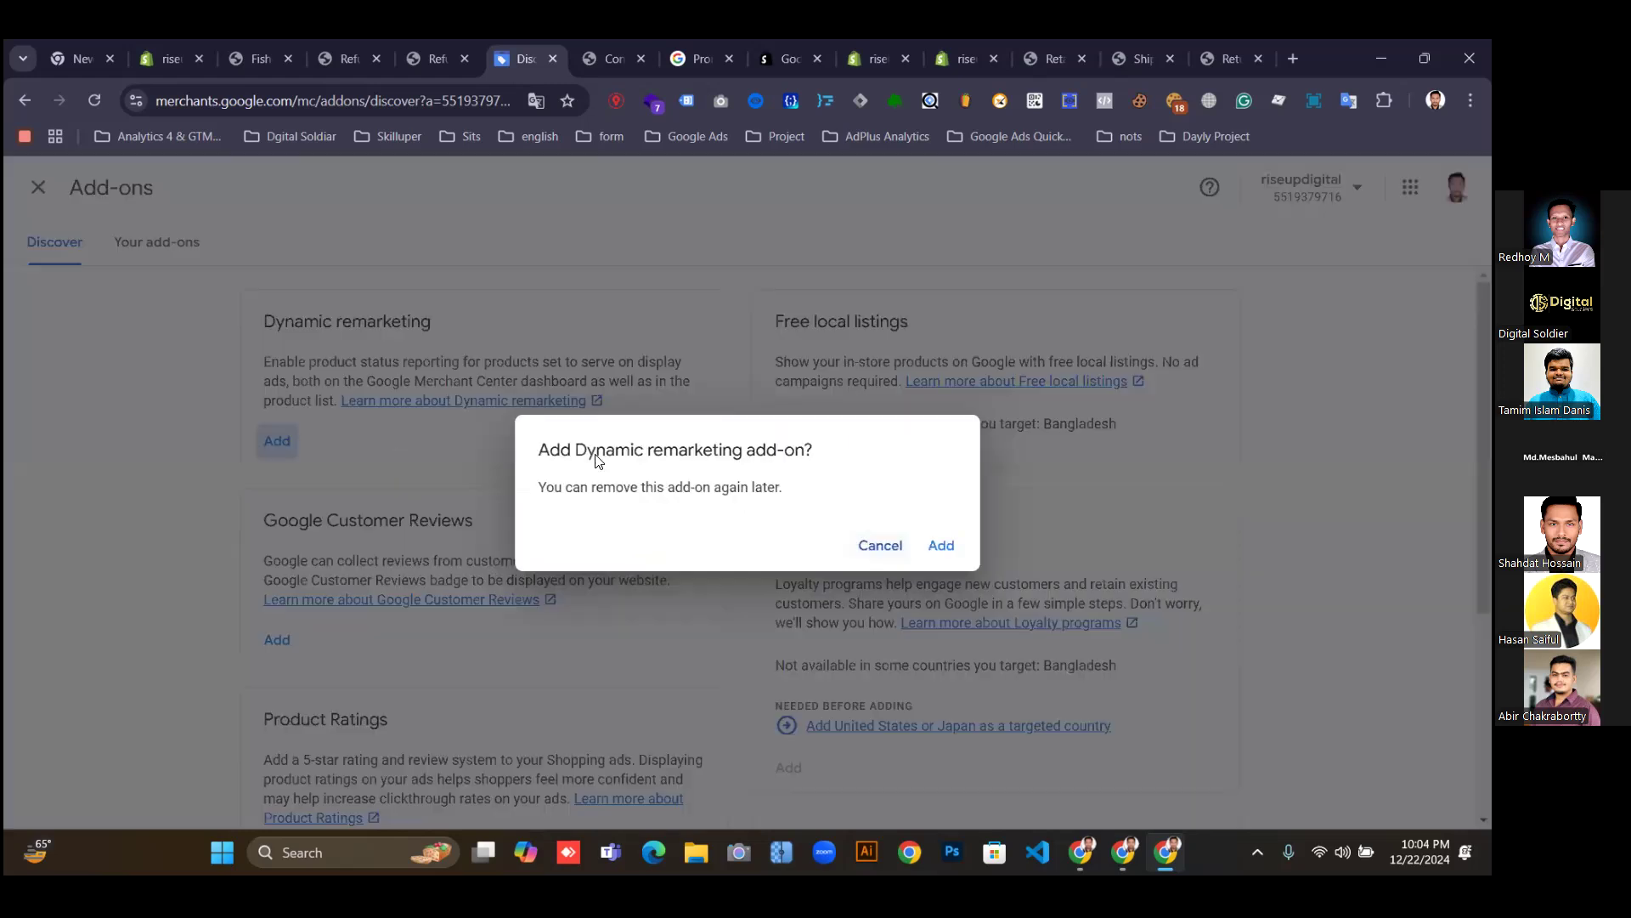
{"action": "left_click", "coordinate": [939, 548]}
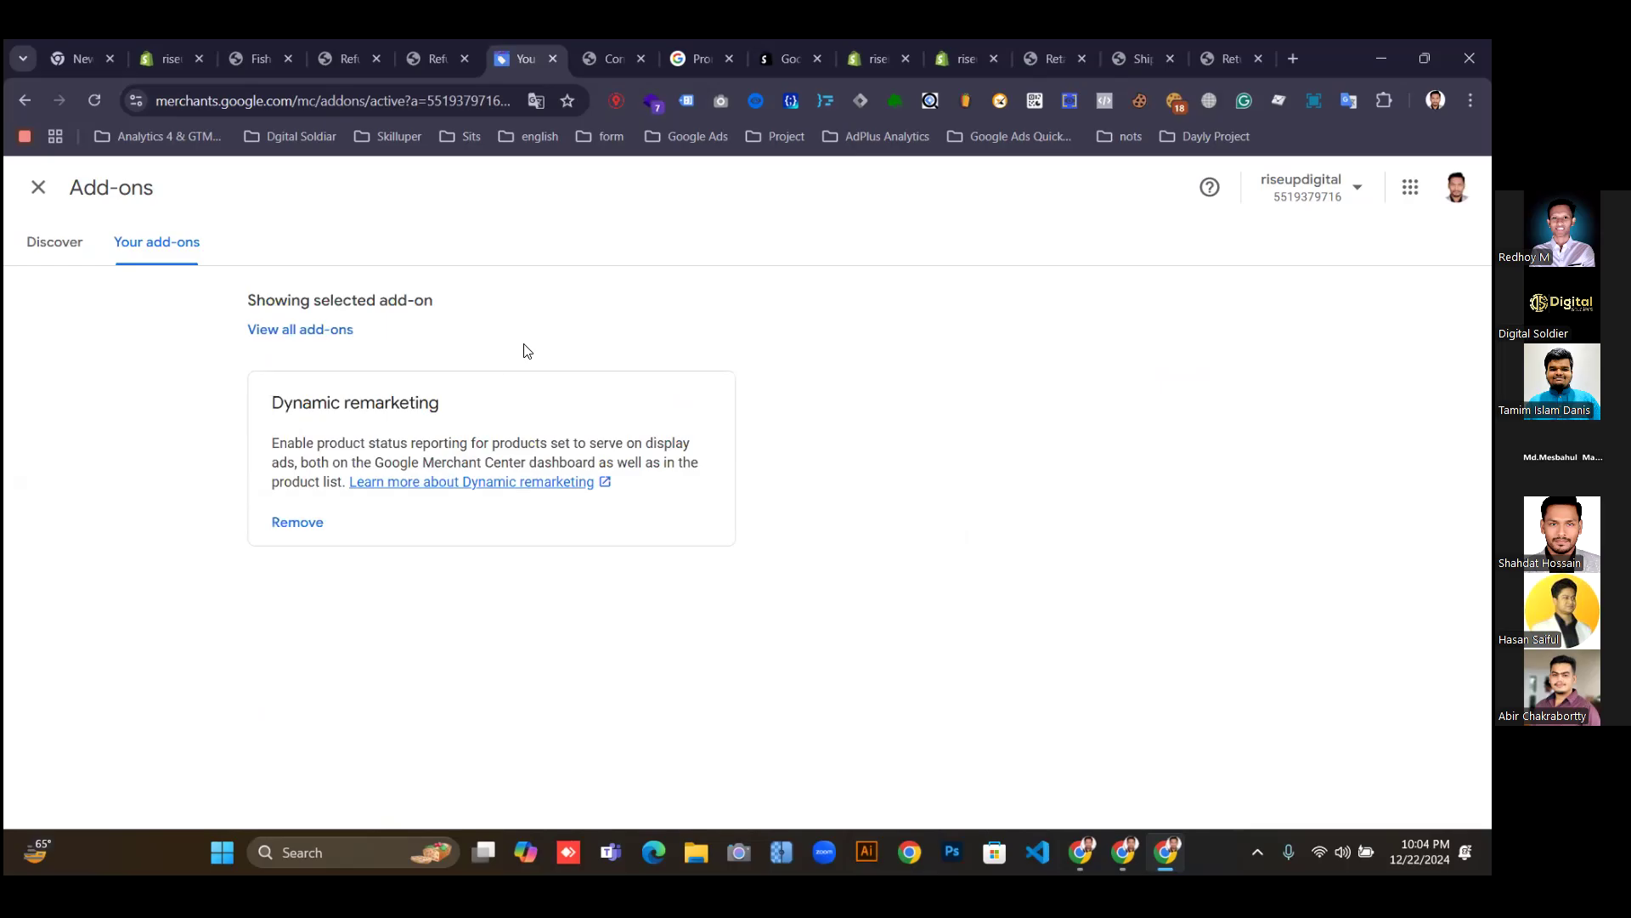
{"action": "left_click", "coordinate": [68, 253]}
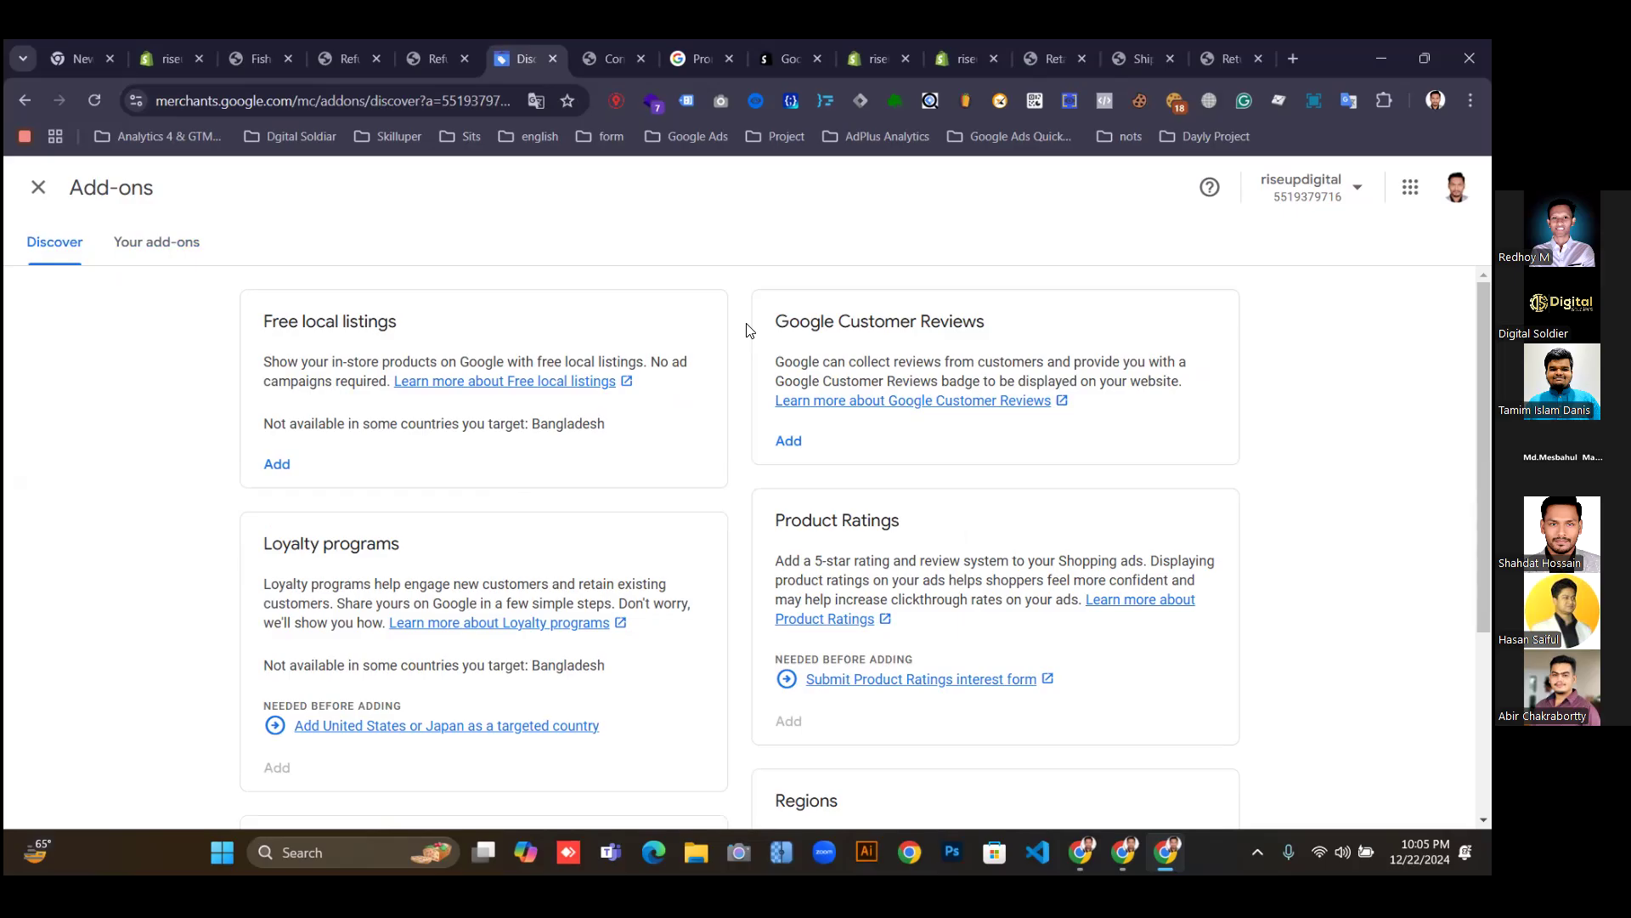
Add the Free local listings add-on with United States chosen as its country.
{"action": "left_click", "coordinate": [280, 467]}
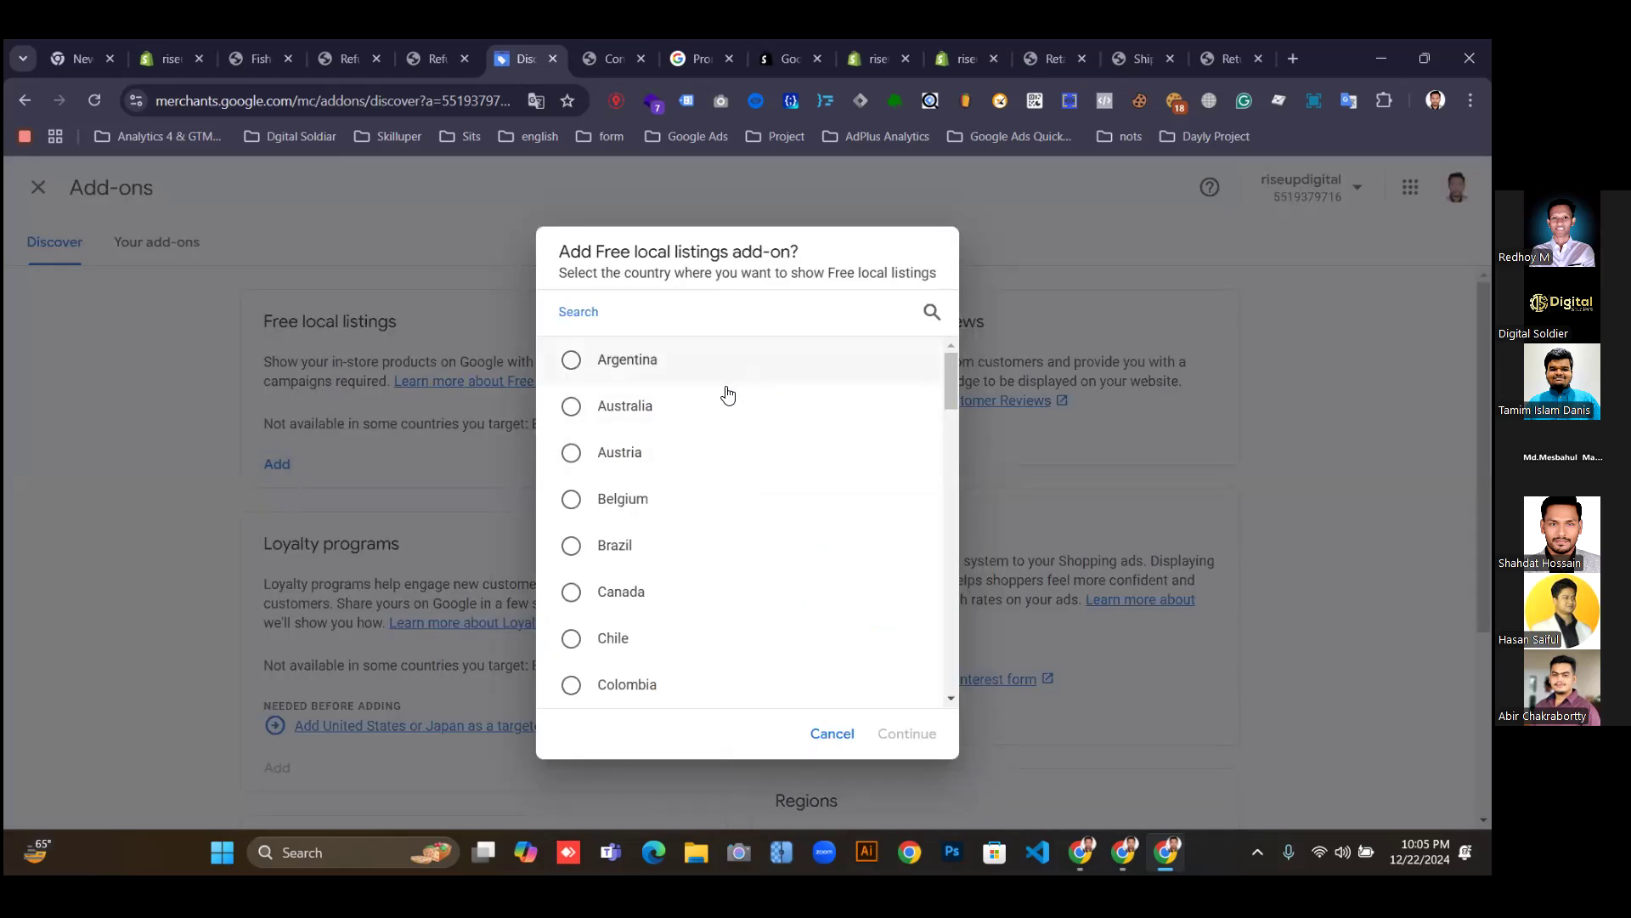
{"action": "scroll", "coordinate": [600, 493], "scroll_direction": "down", "scroll_amount": 3}
{"action": "scroll", "coordinate": [601, 510], "scroll_direction": "up", "scroll_amount": 3}
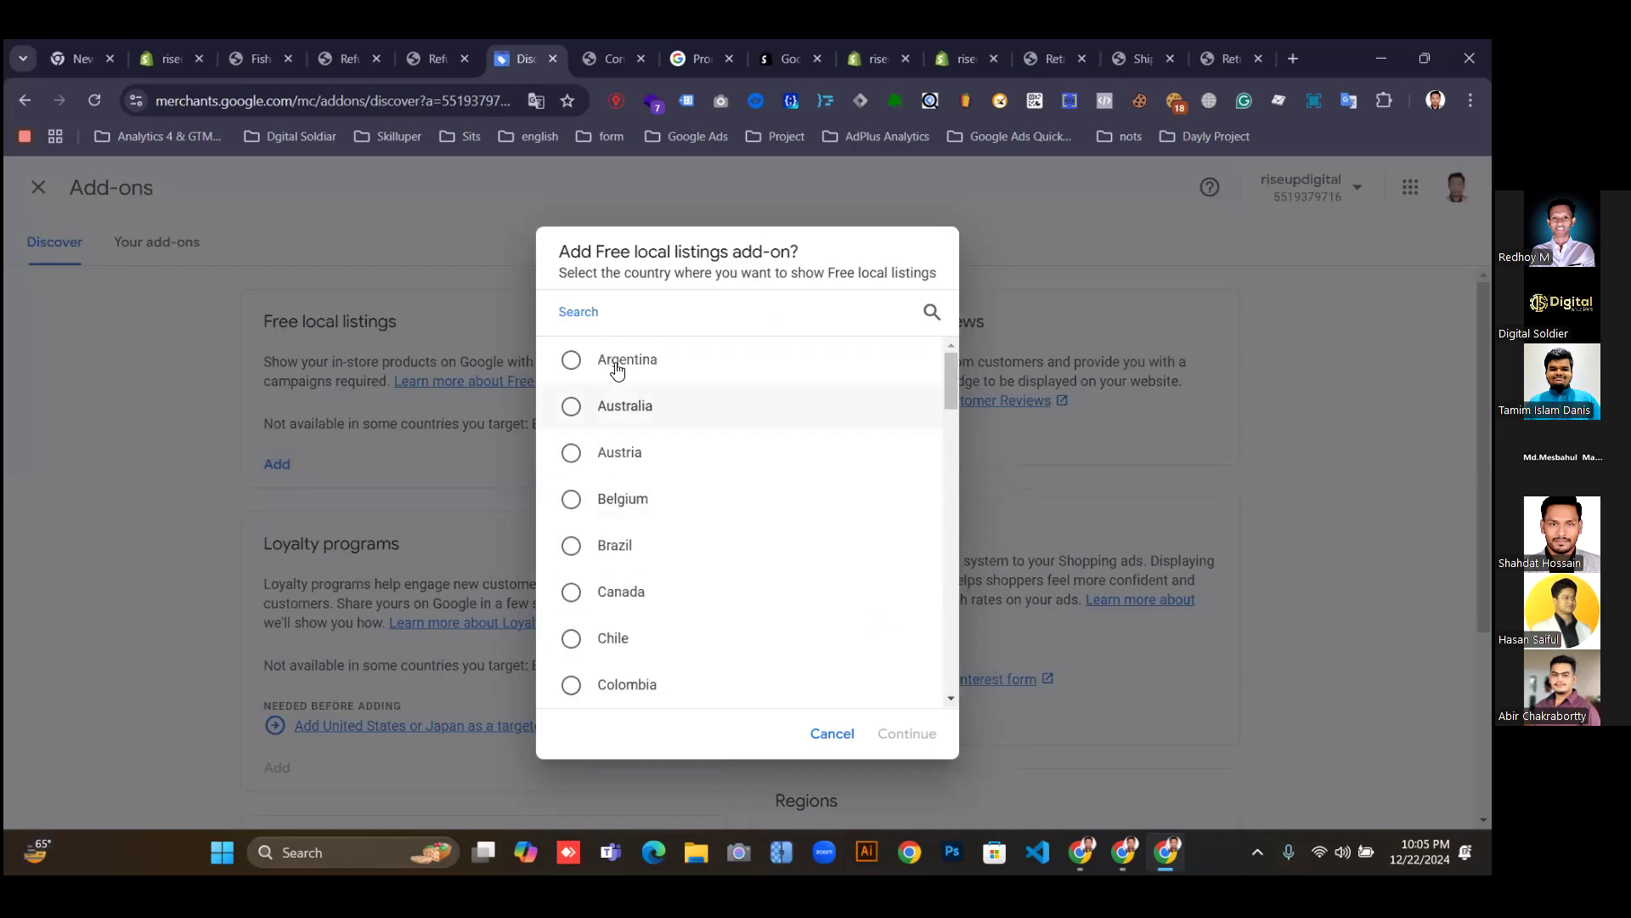
{"action": "type", "text": "b"}
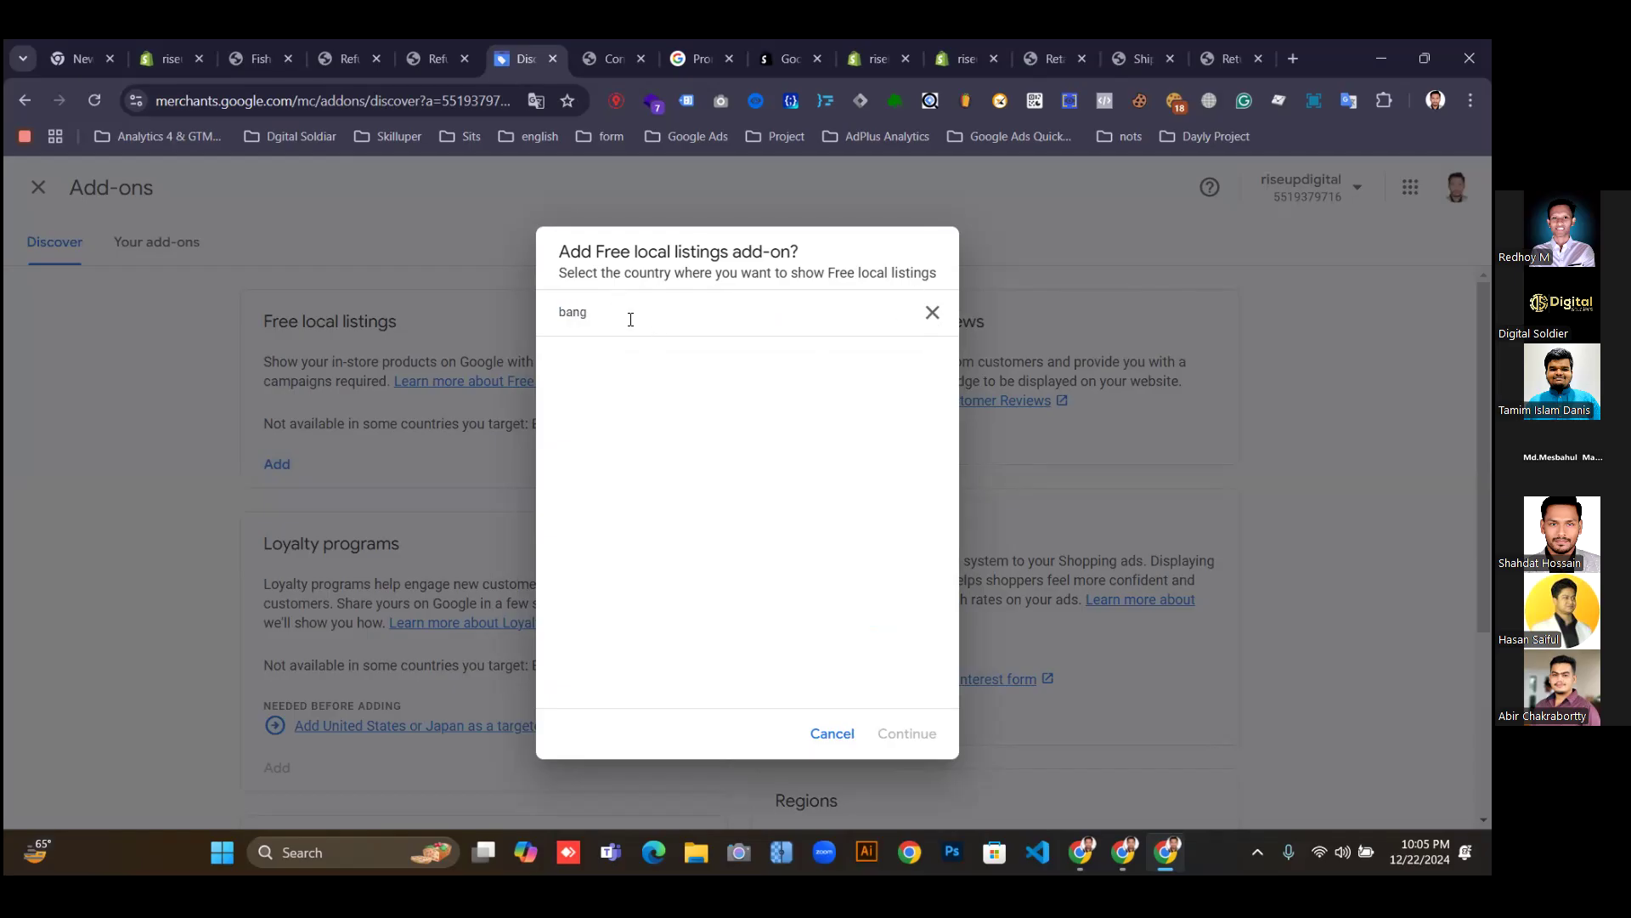
{"action": "key", "text": "BackSpace"}
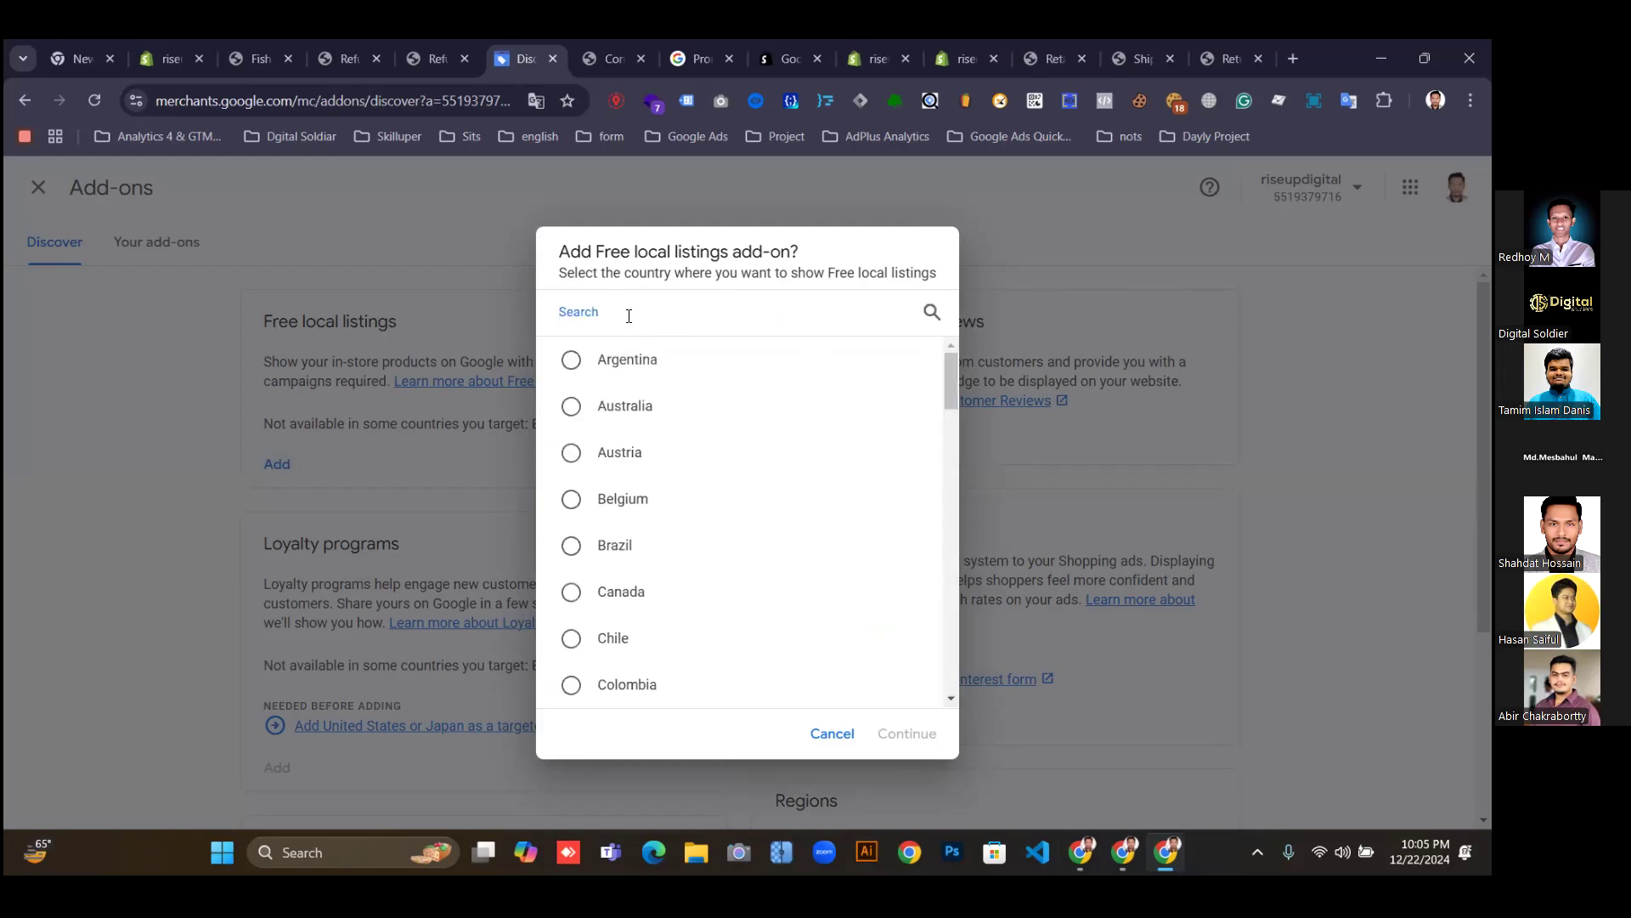
{"action": "scroll", "coordinate": [642, 493], "scroll_direction": "down", "scroll_amount": 3}
{"action": "scroll", "coordinate": [674, 518], "scroll_direction": "up", "scroll_amount": 3}
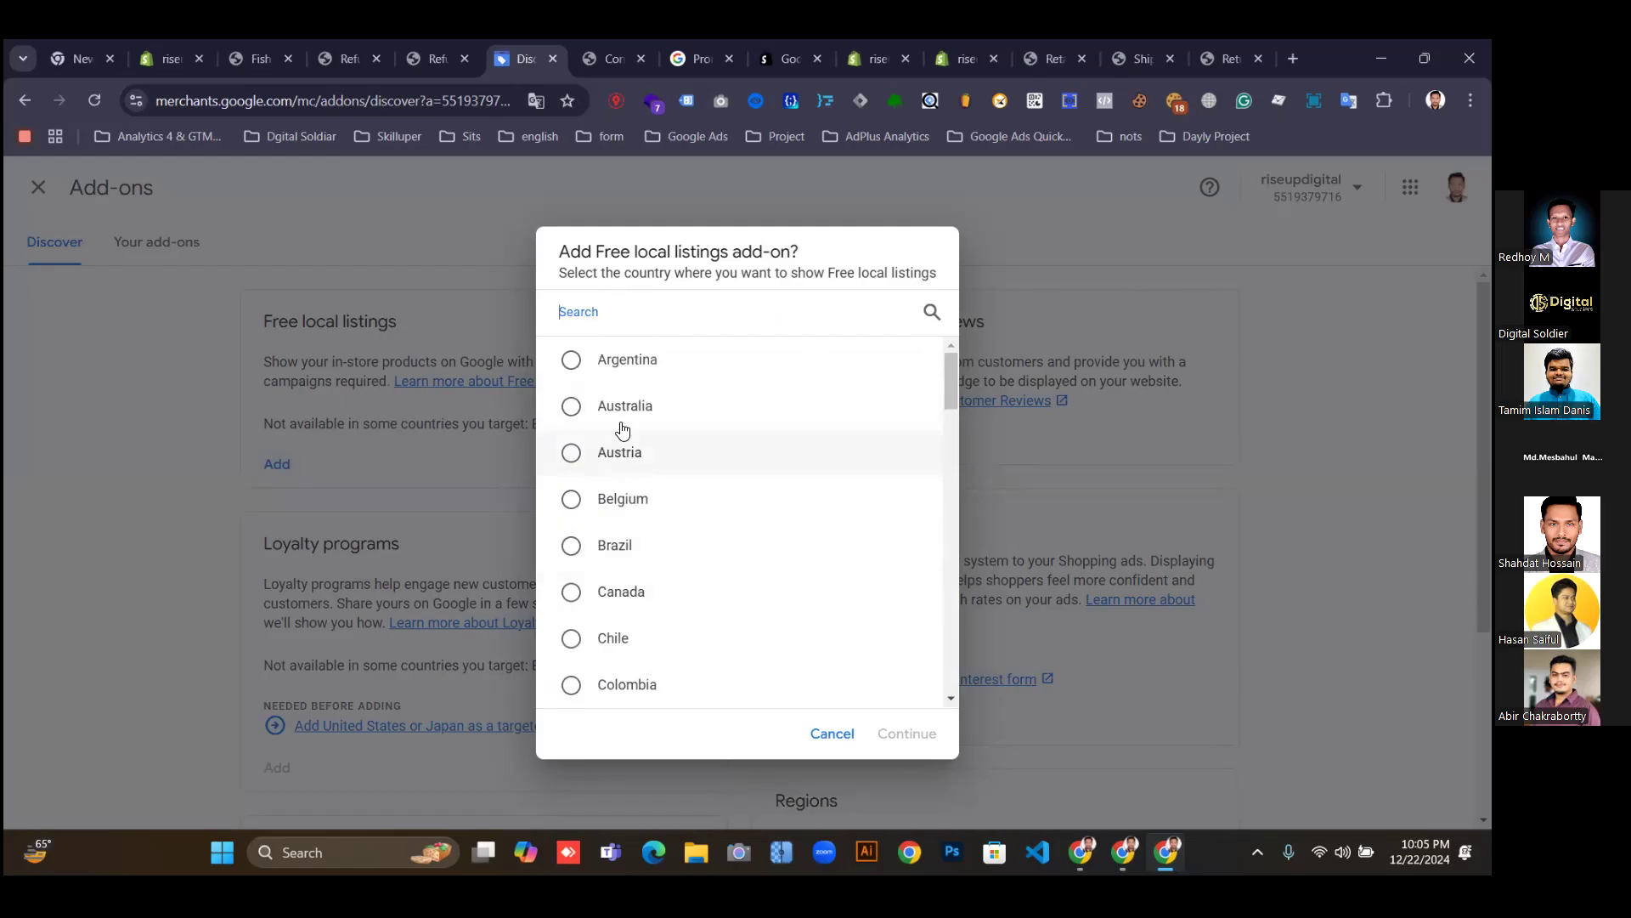
{"action": "type", "text": "us"}
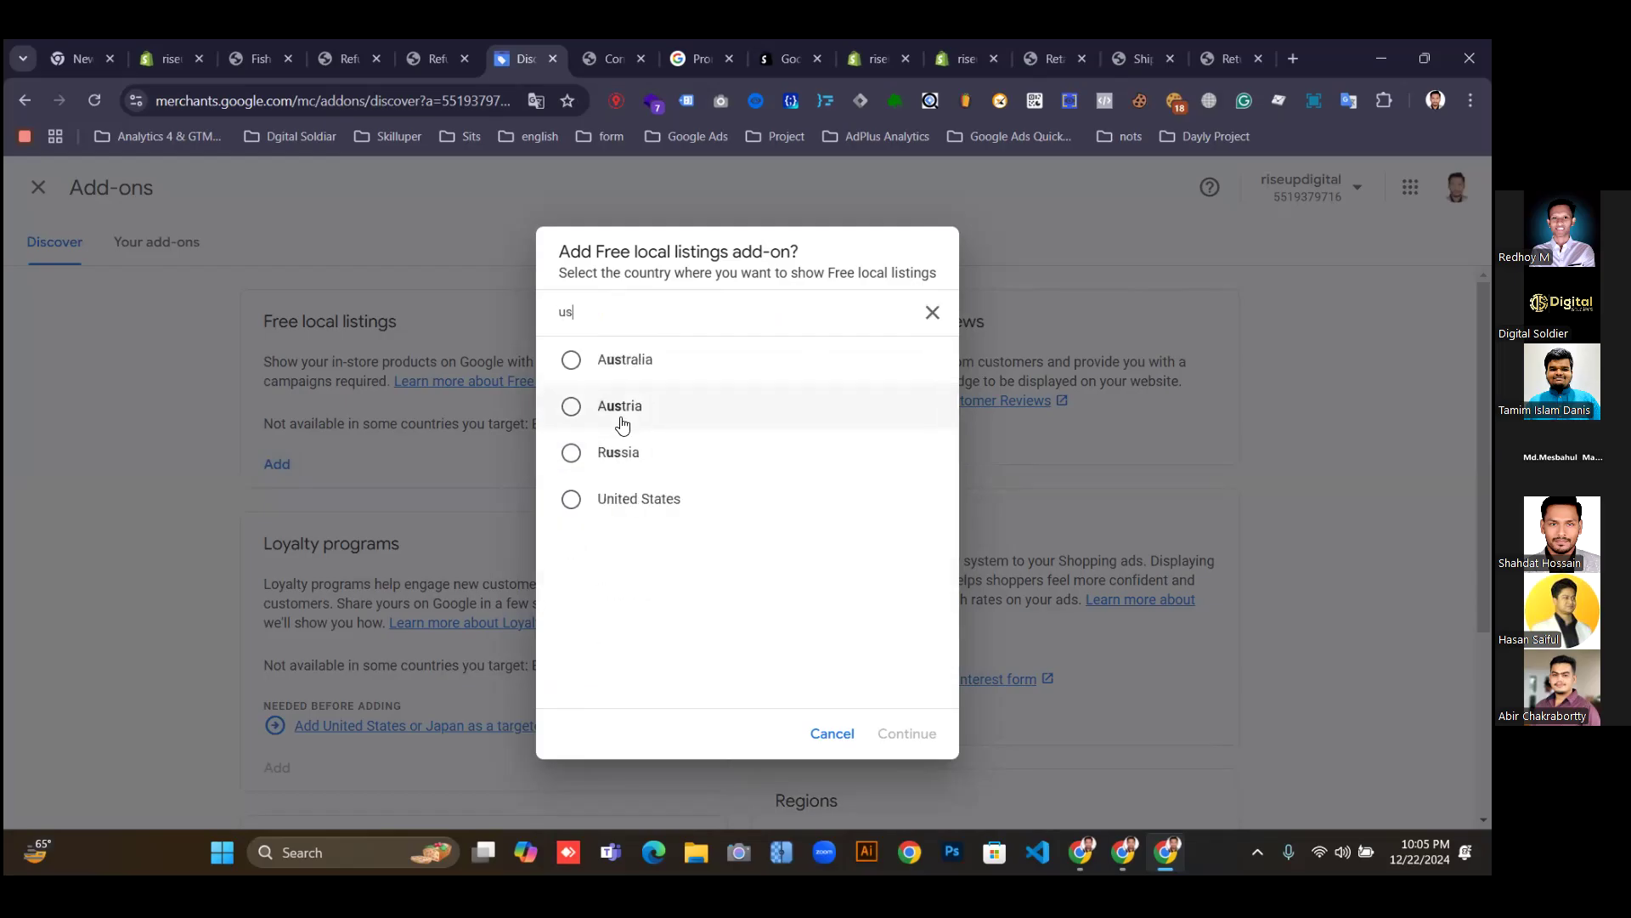
{"action": "left_click", "coordinate": [571, 499]}
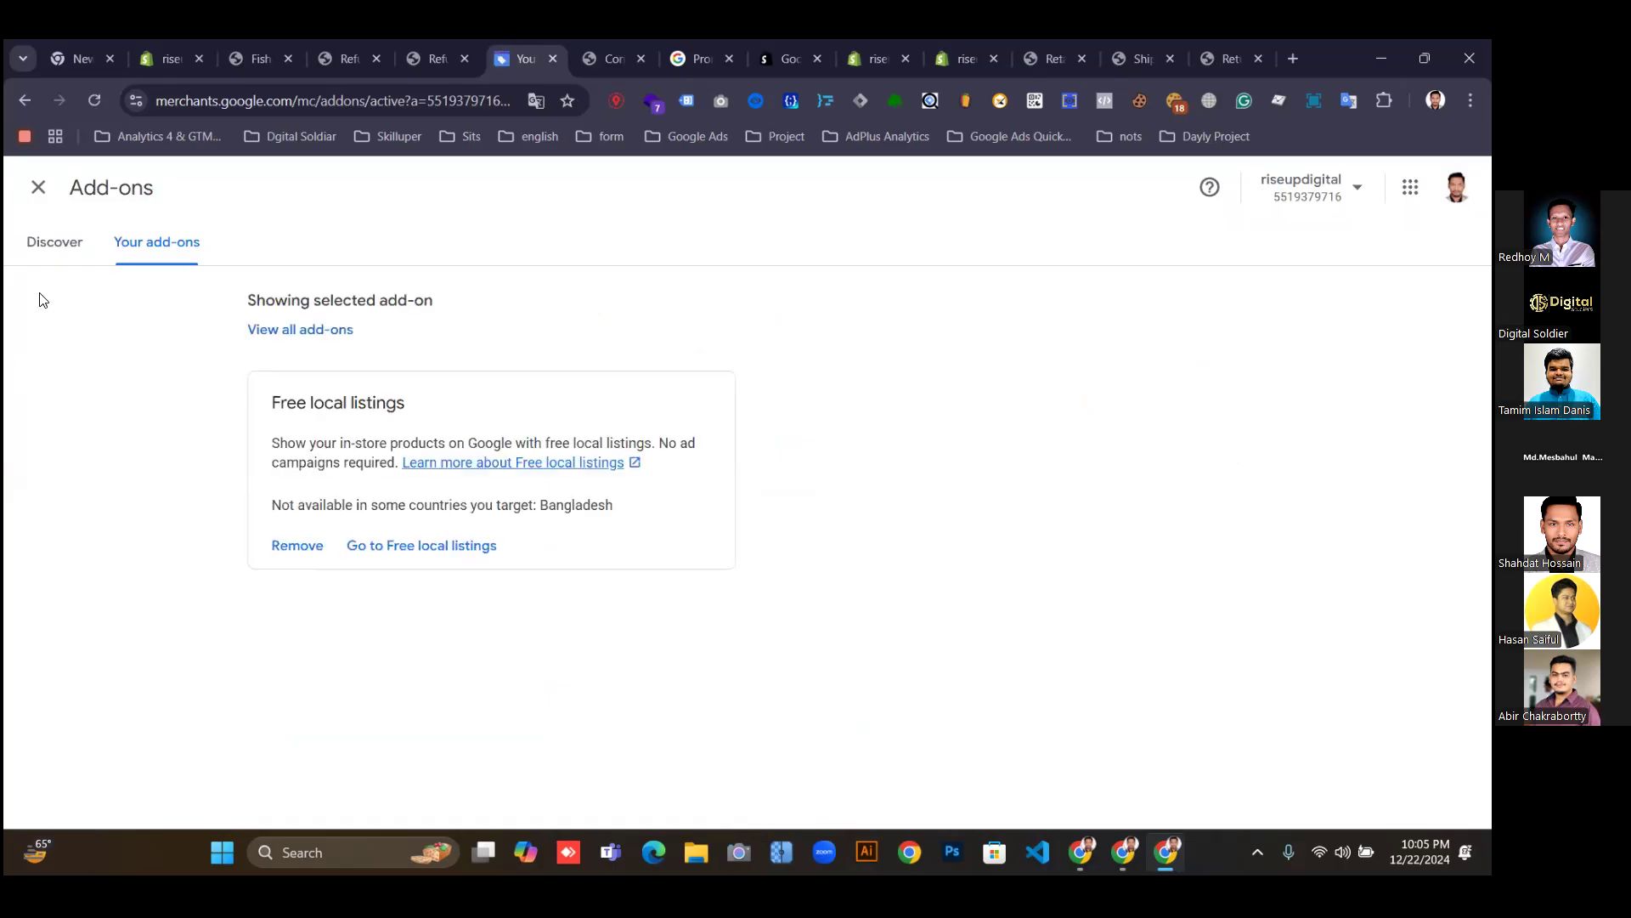
{"action": "left_click", "coordinate": [56, 244]}
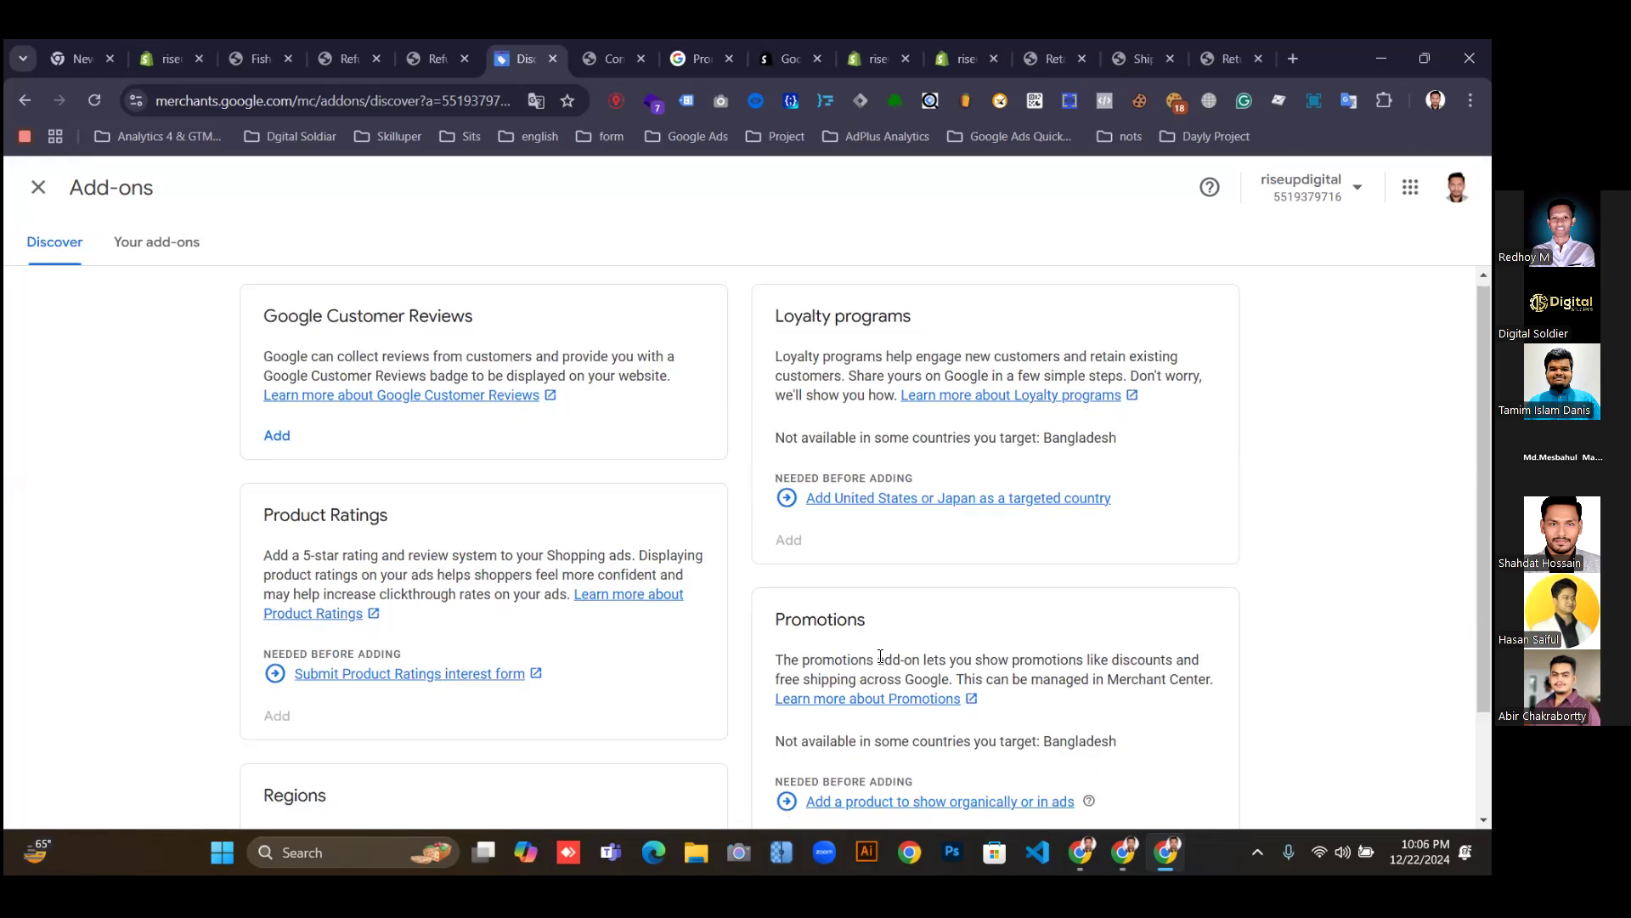
Scroll through the remaining add-on cards: Loyalty programs, Promotions and Product Ratings.
{"action": "scroll", "coordinate": [879, 659], "scroll_direction": "down", "scroll_amount": 2}
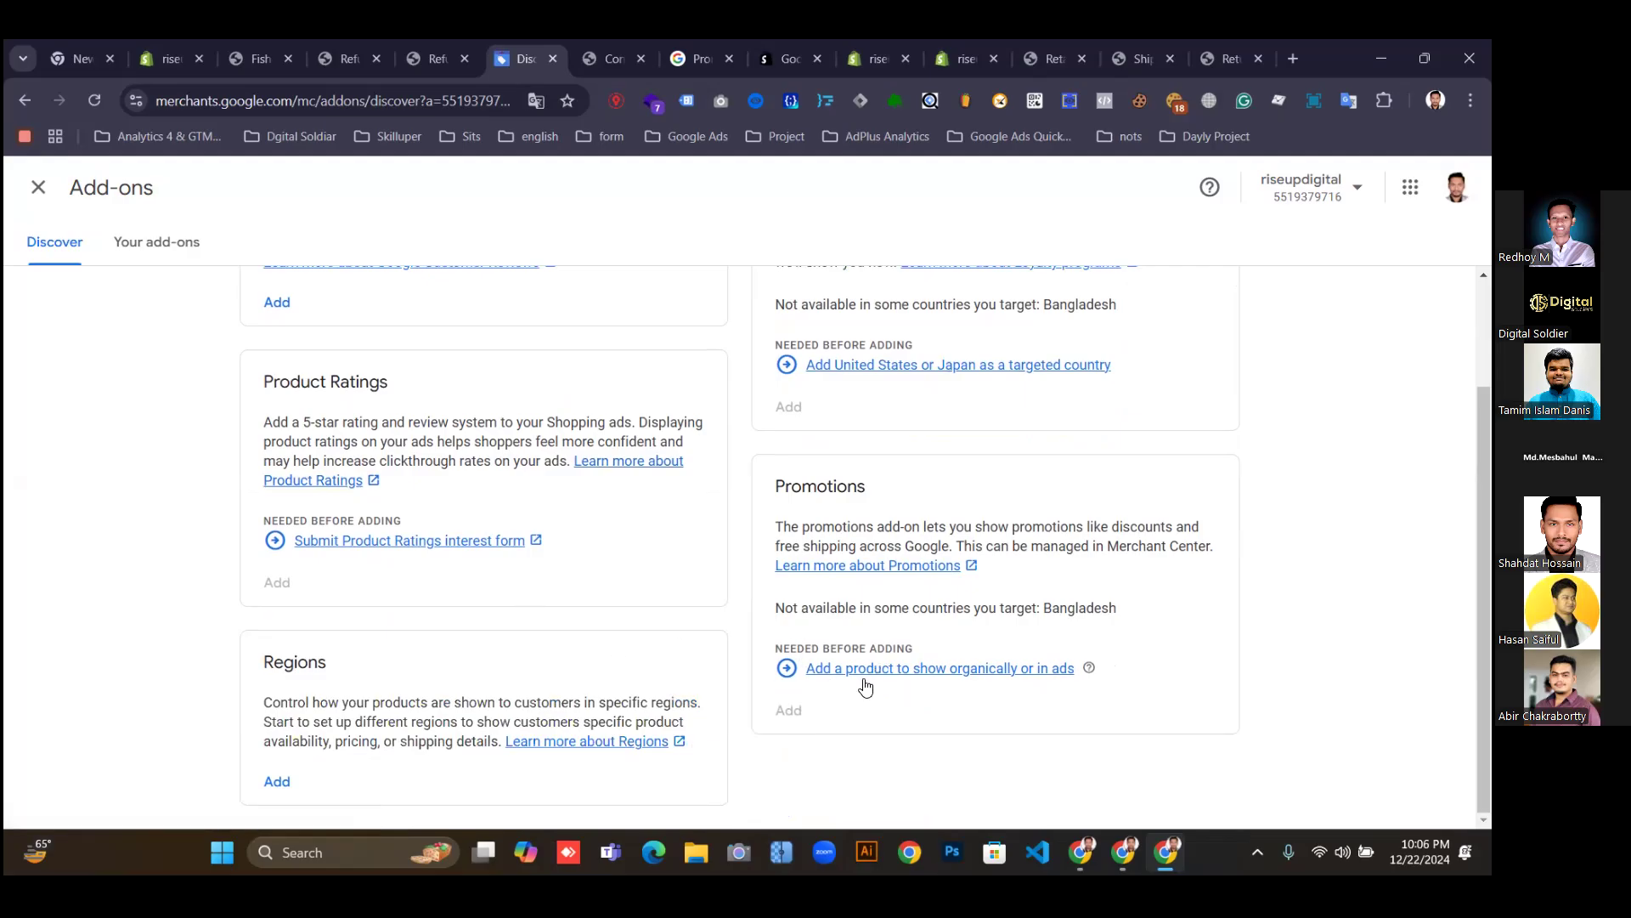
{"action": "scroll", "coordinate": [775, 640], "scroll_direction": "up", "scroll_amount": 2}
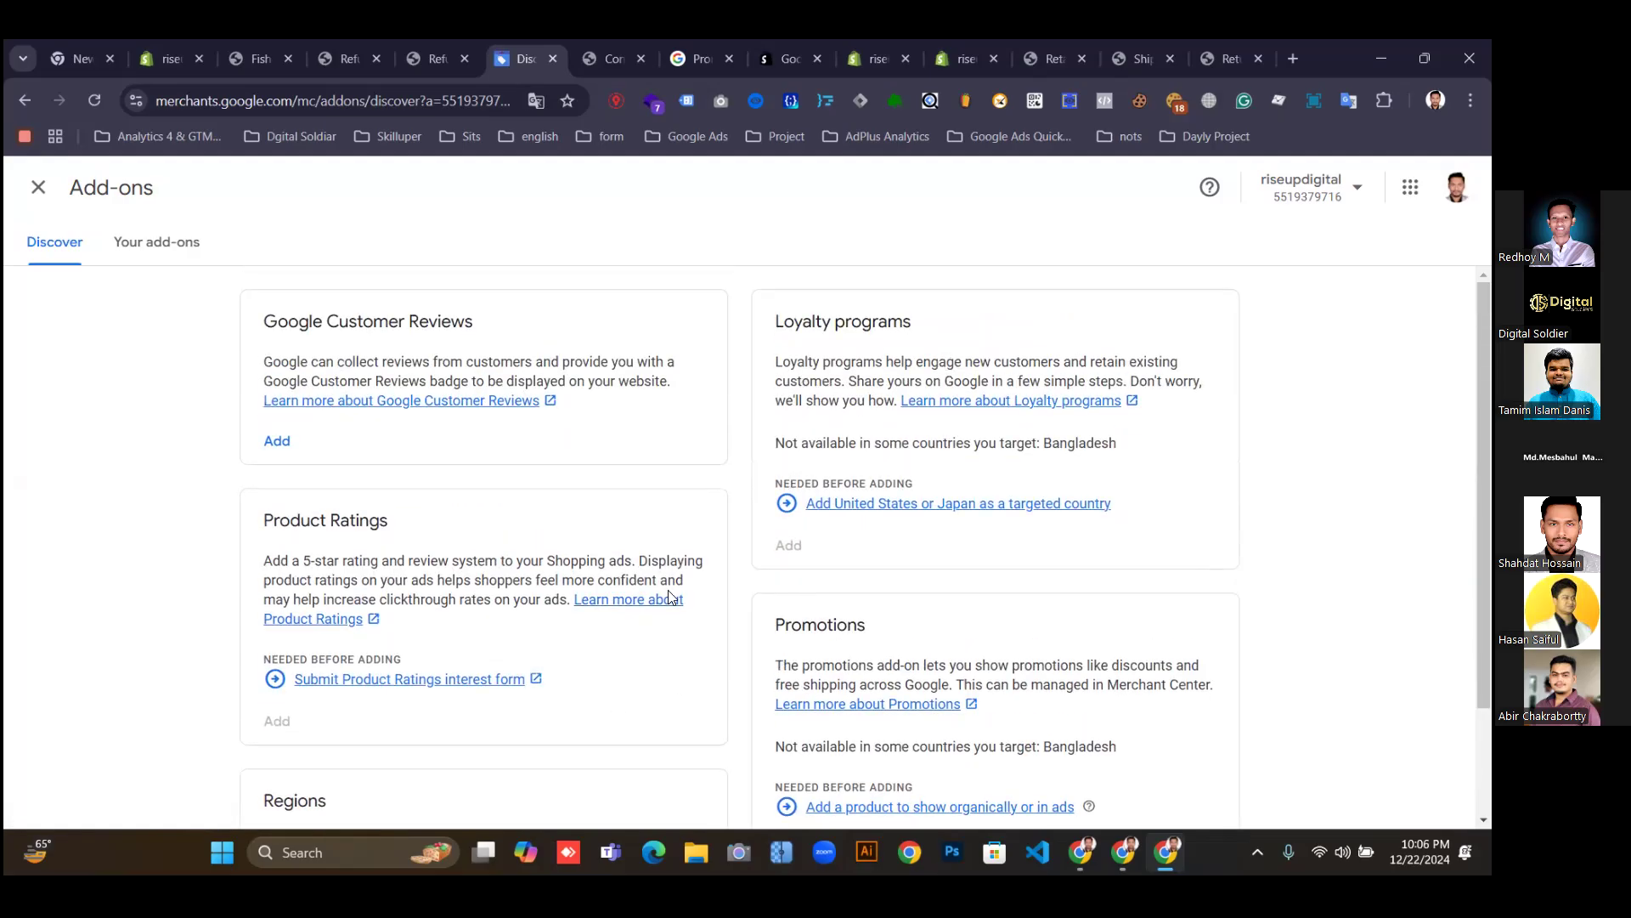
{"action": "scroll", "coordinate": [450, 599], "scroll_direction": "down", "scroll_amount": 1}
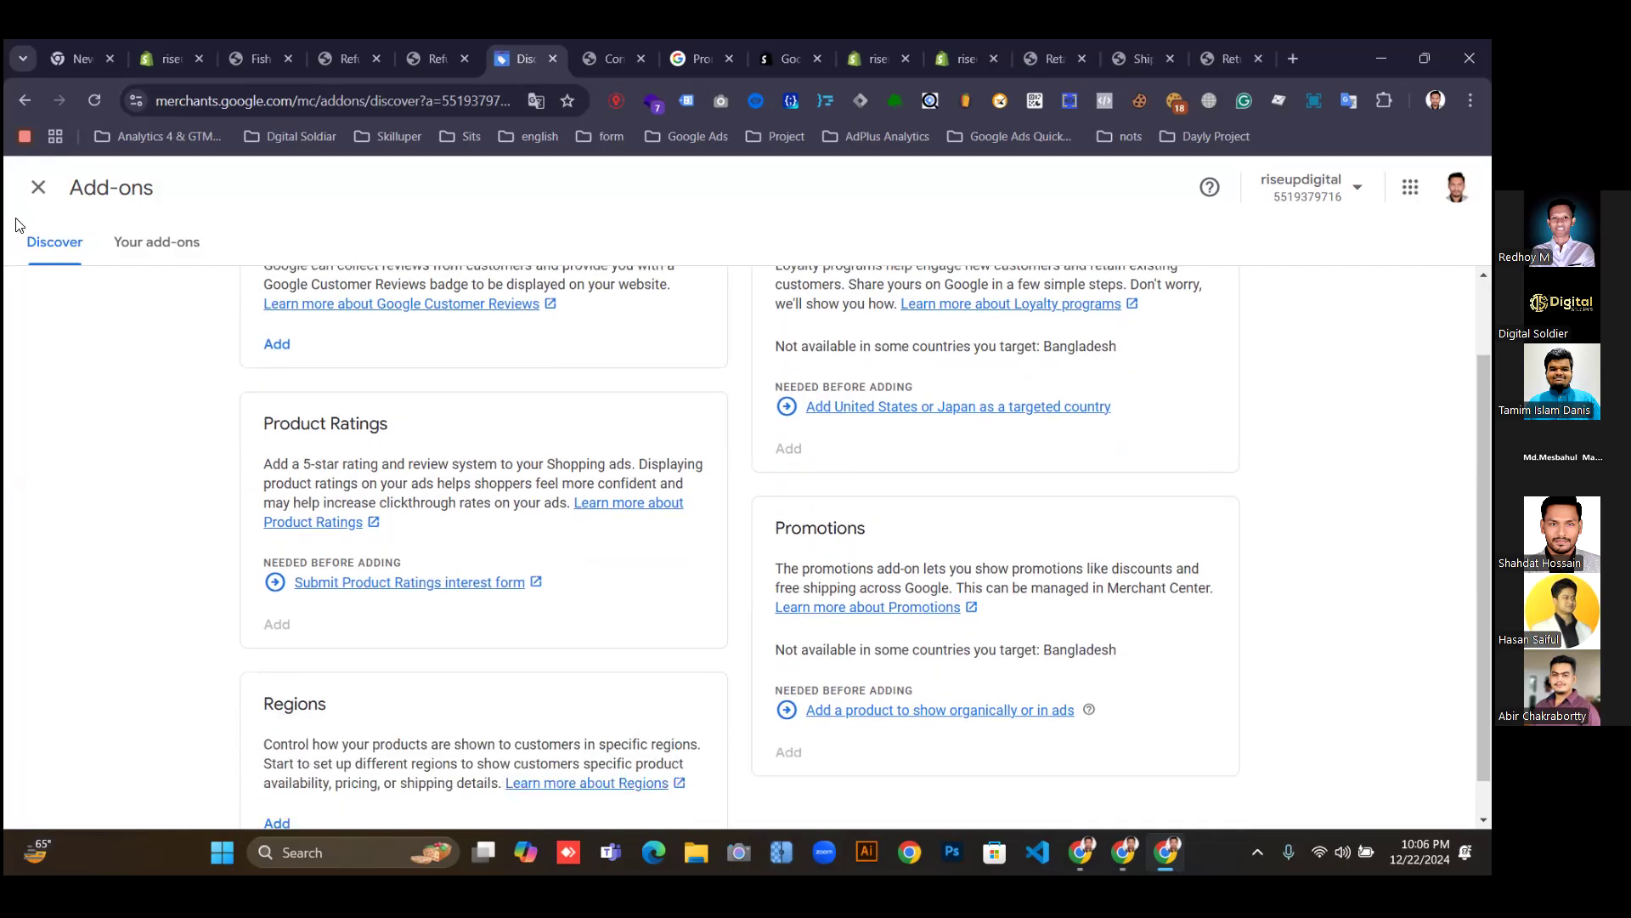
Close the Add-ons page and go to the empty Products page.
{"action": "left_click", "coordinate": [34, 188]}
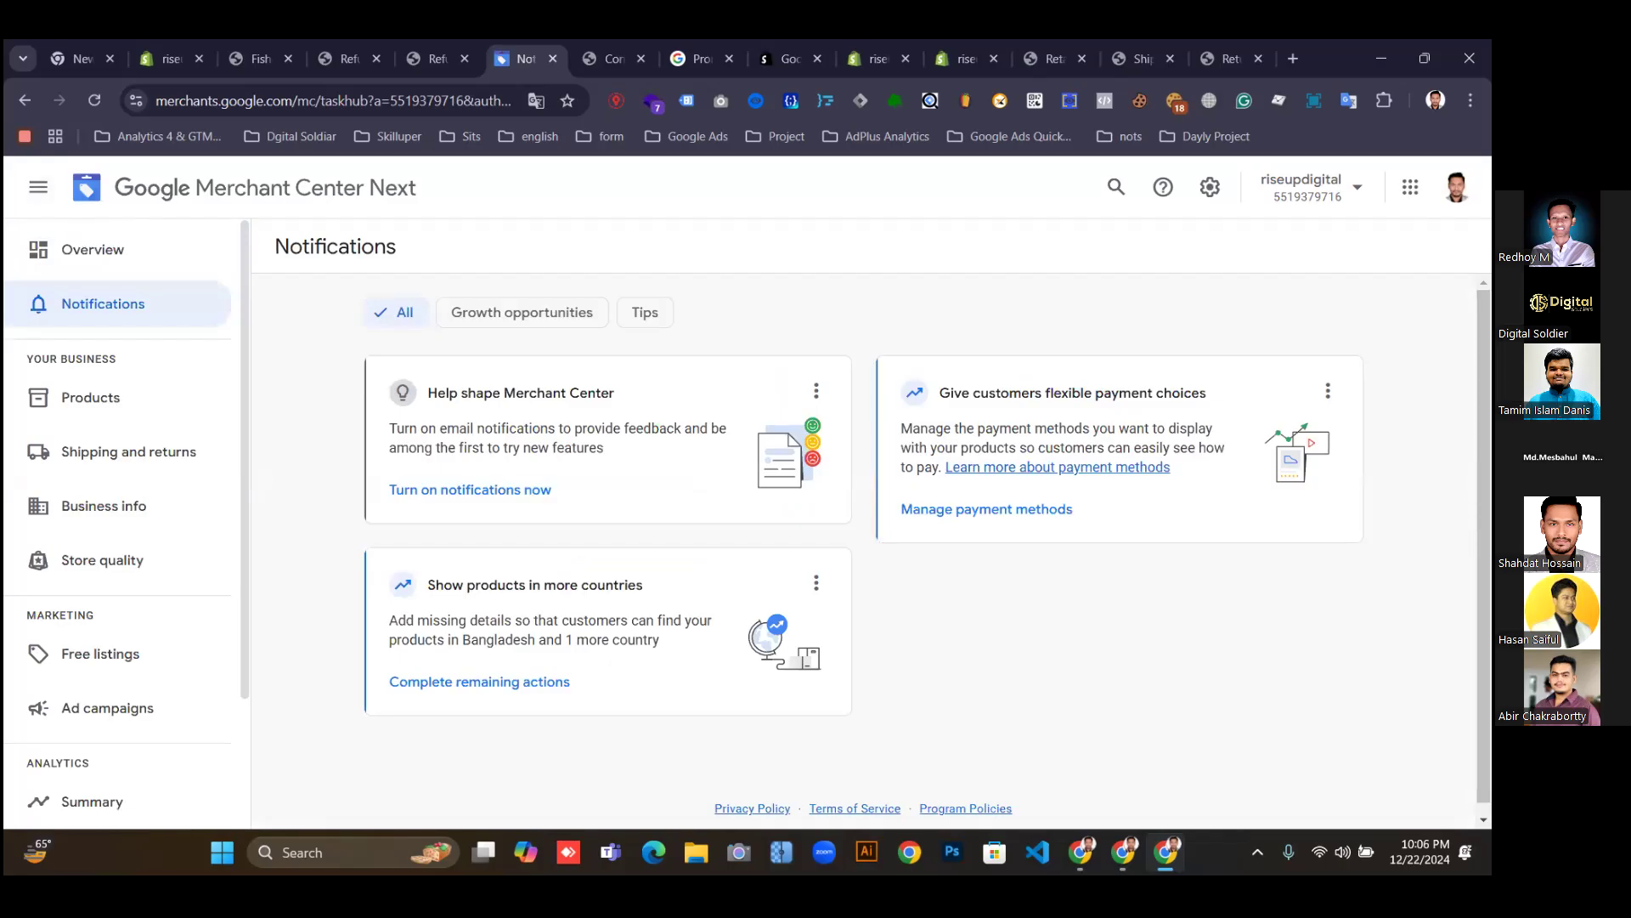
{"action": "left_click", "coordinate": [82, 407]}
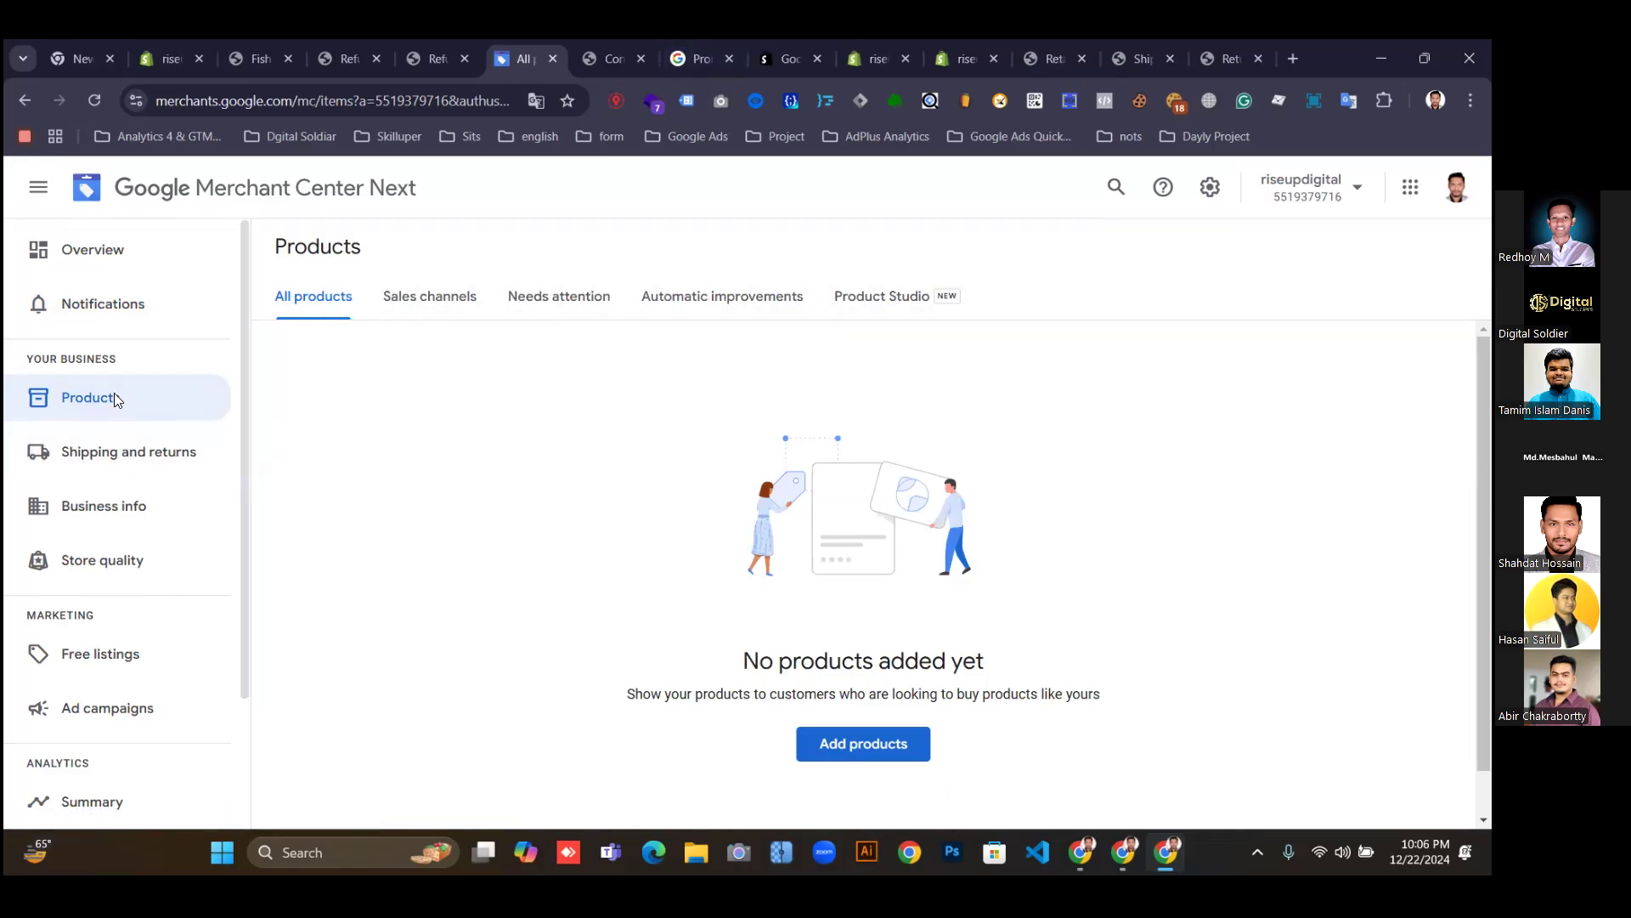
Open the Overview page and scroll to the setup checklist.
{"action": "left_click", "coordinate": [82, 251]}
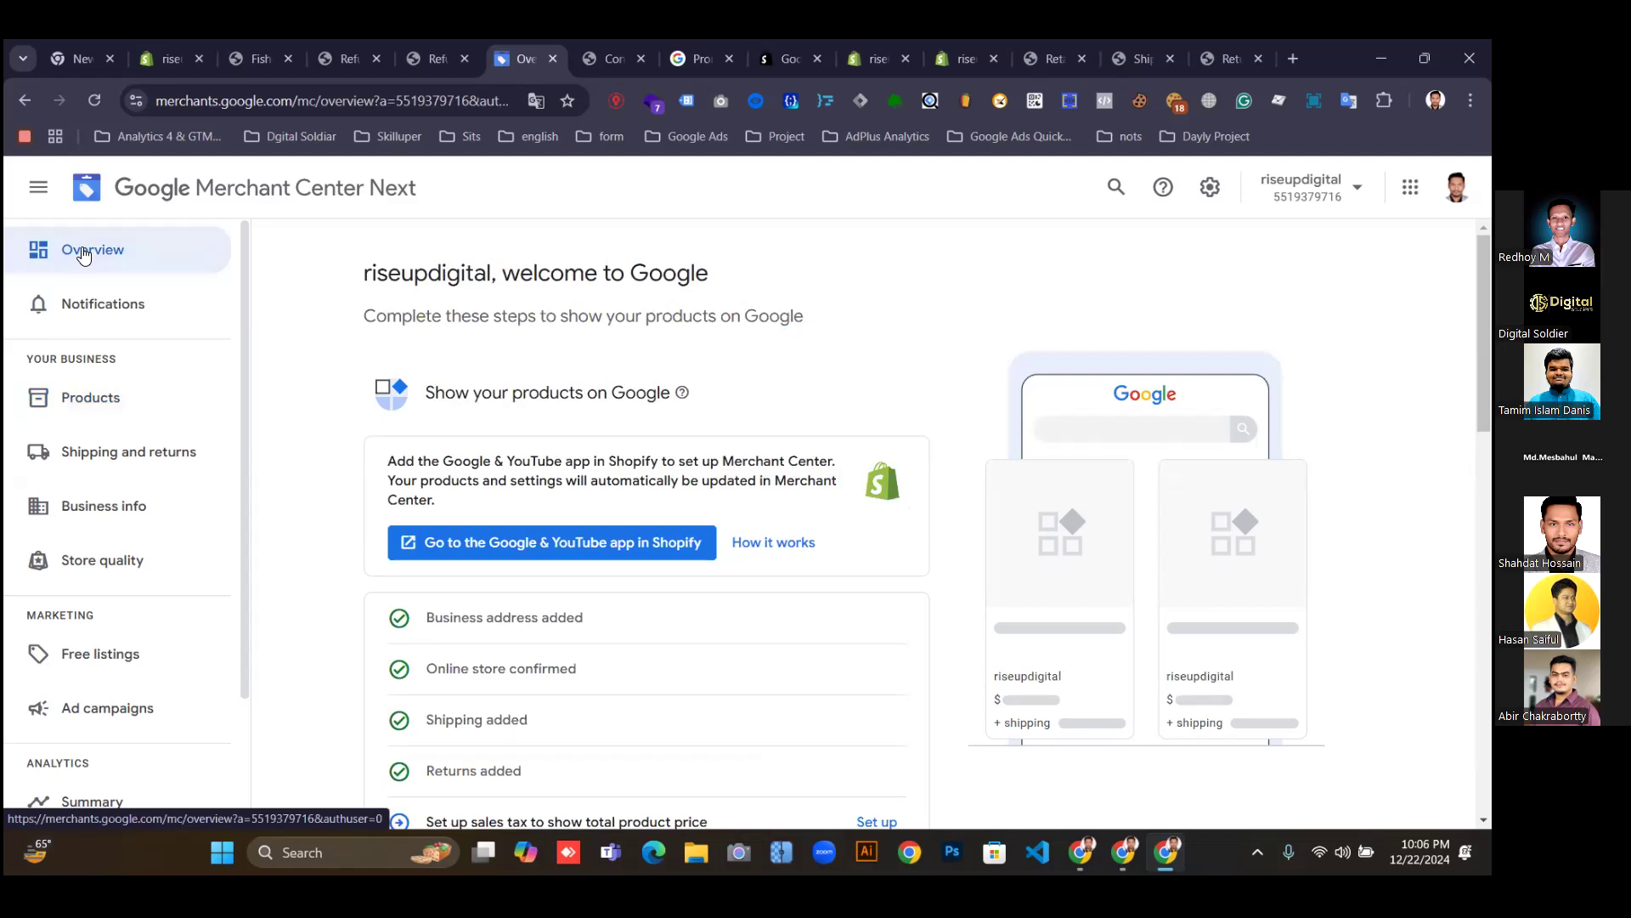
{"action": "scroll", "coordinate": [768, 587], "scroll_direction": "down", "scroll_amount": 1}
{"action": "scroll", "coordinate": [754, 583], "scroll_direction": "up", "scroll_amount": 3}
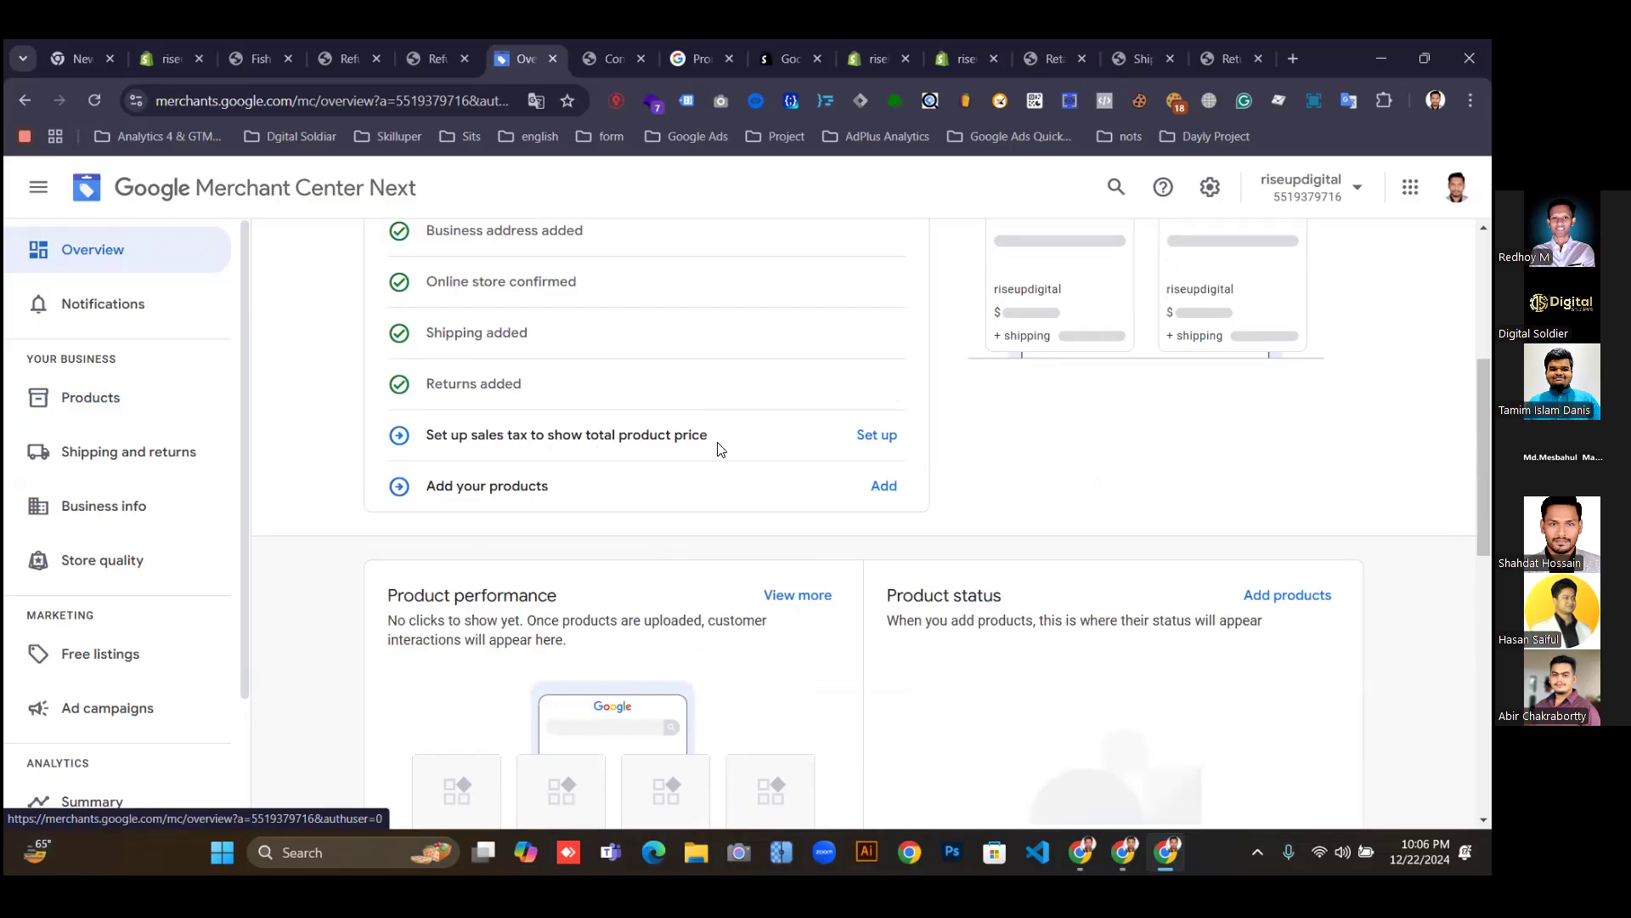
Set up automatic sales tax by customer location for all U.S. states and save.
{"action": "left_click", "coordinate": [879, 436]}
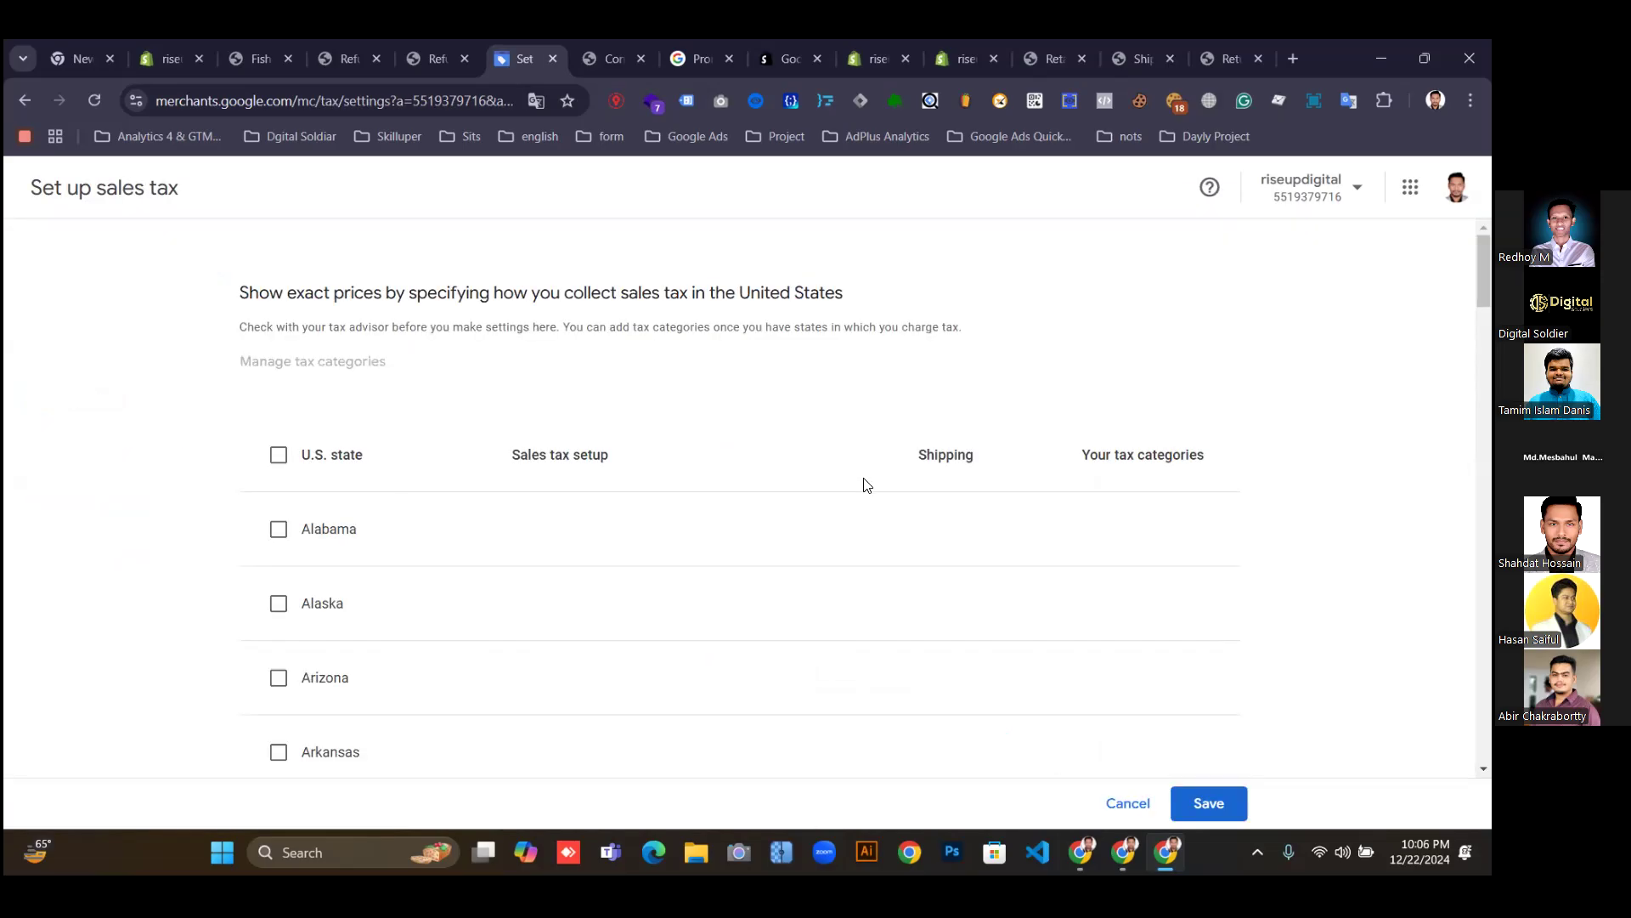
{"action": "scroll", "coordinate": [864, 492], "scroll_direction": "down", "scroll_amount": 1}
{"action": "scroll", "coordinate": [859, 495], "scroll_direction": "up", "scroll_amount": 1}
{"action": "left_click", "coordinate": [279, 455]}
{"action": "scroll", "coordinate": [922, 583], "scroll_direction": "down", "scroll_amount": 3}
{"action": "scroll", "coordinate": [831, 572], "scroll_direction": "up", "scroll_amount": 2}
{"action": "scroll", "coordinate": [905, 542], "scroll_direction": "down", "scroll_amount": 1}
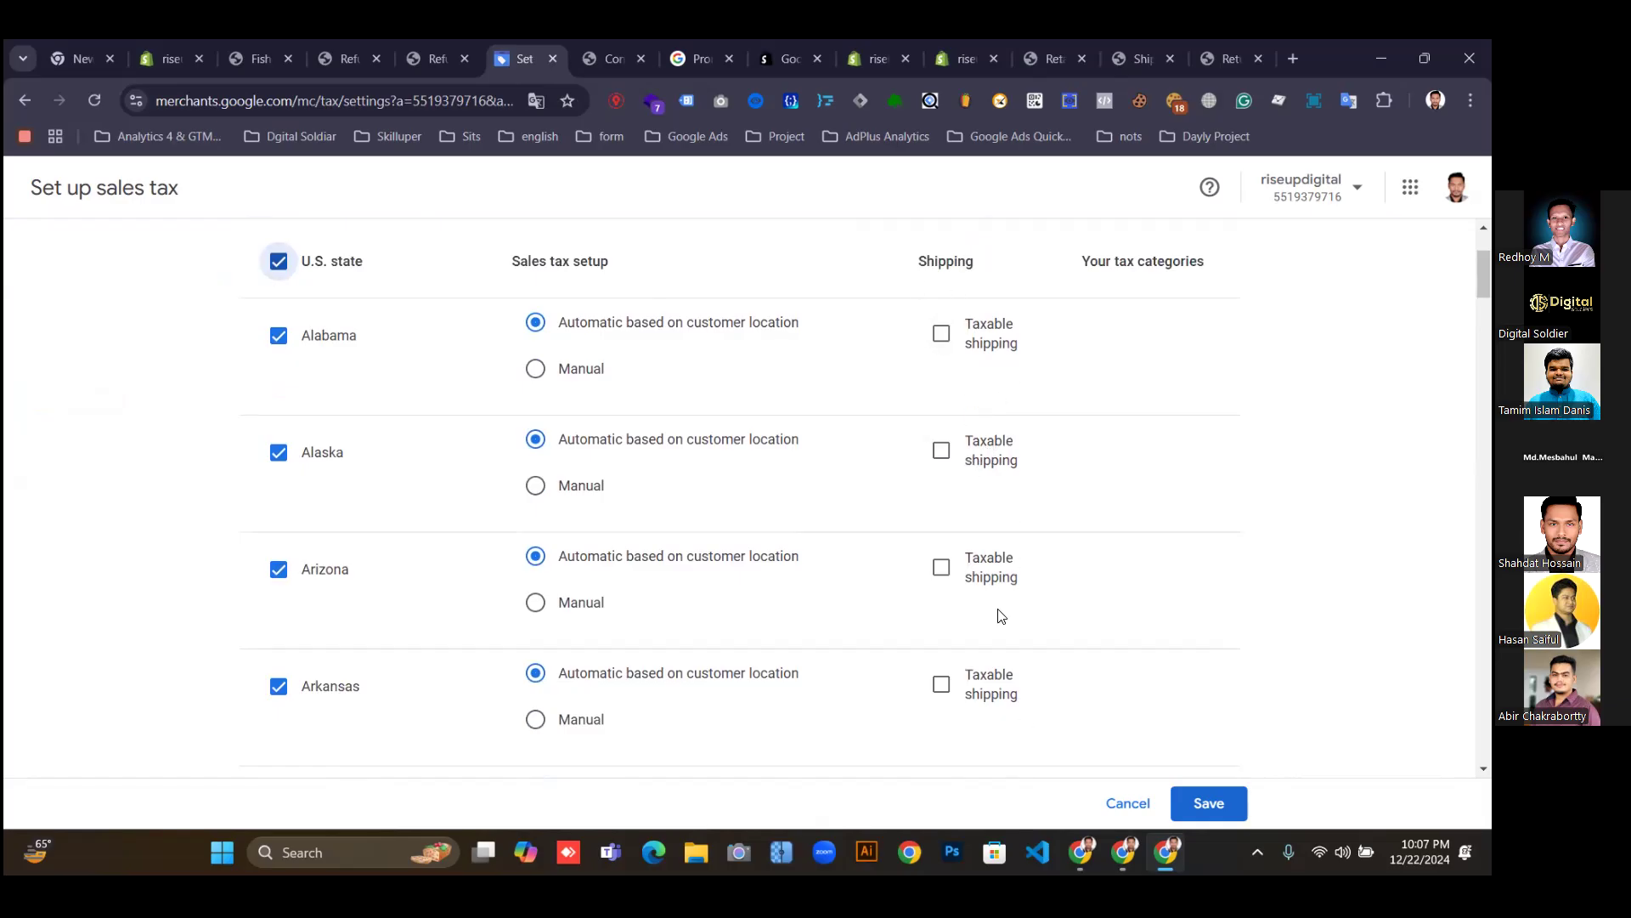
{"action": "left_click", "coordinate": [1216, 812]}
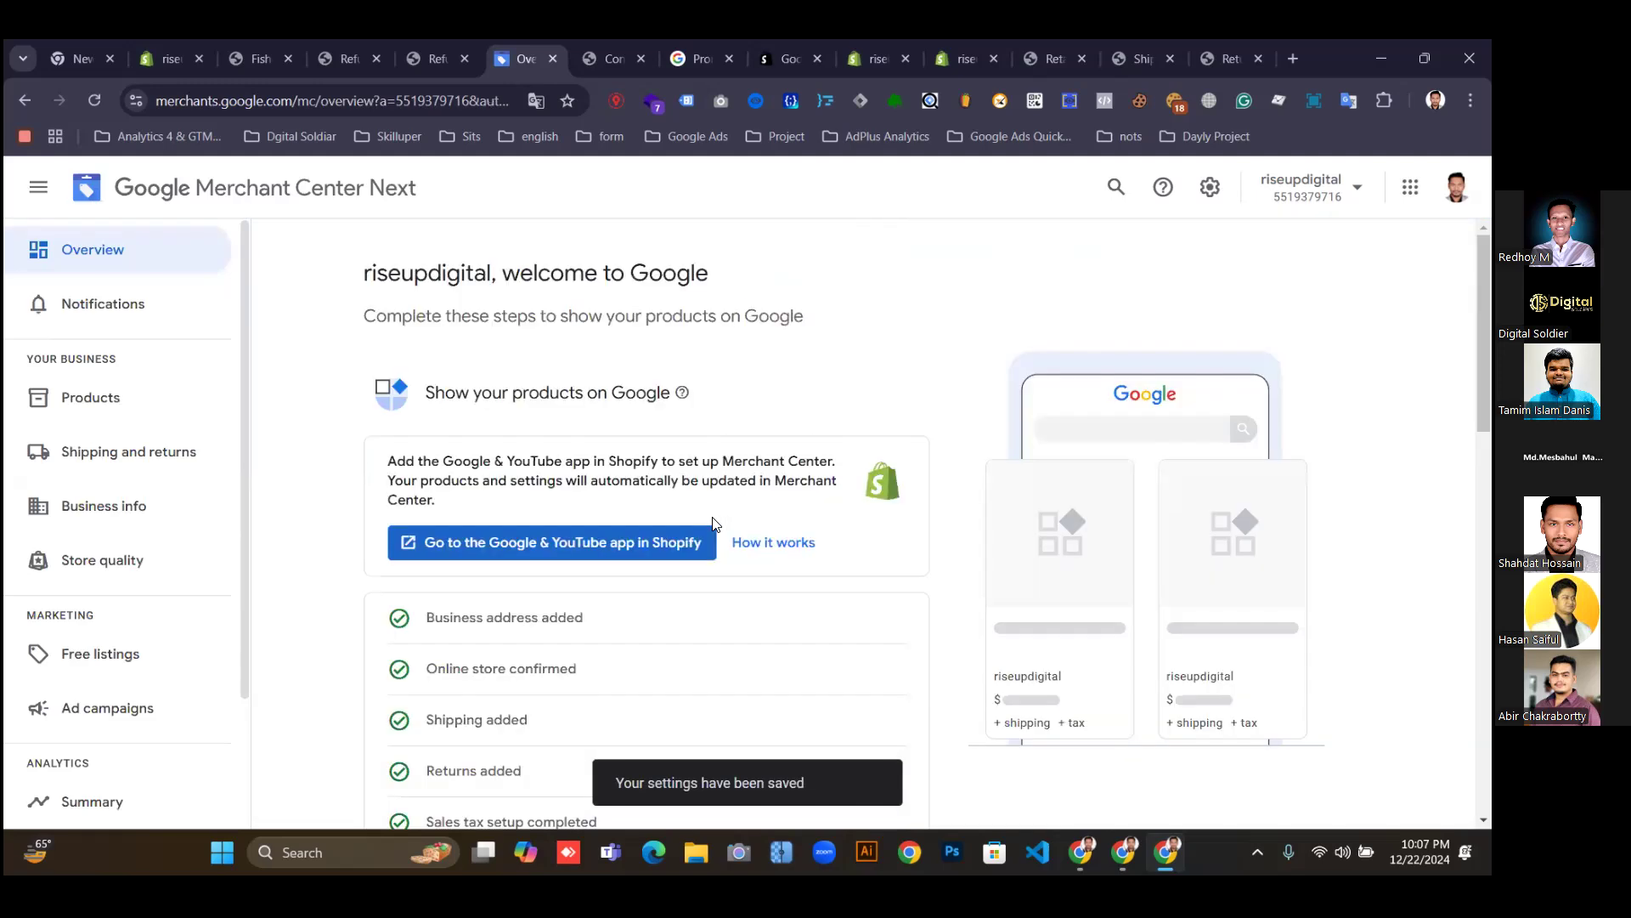
Add products via Connect to Shopify and continue to the Shopify App Store listing.
{"action": "scroll", "coordinate": [739, 548], "scroll_direction": "down", "scroll_amount": 3}
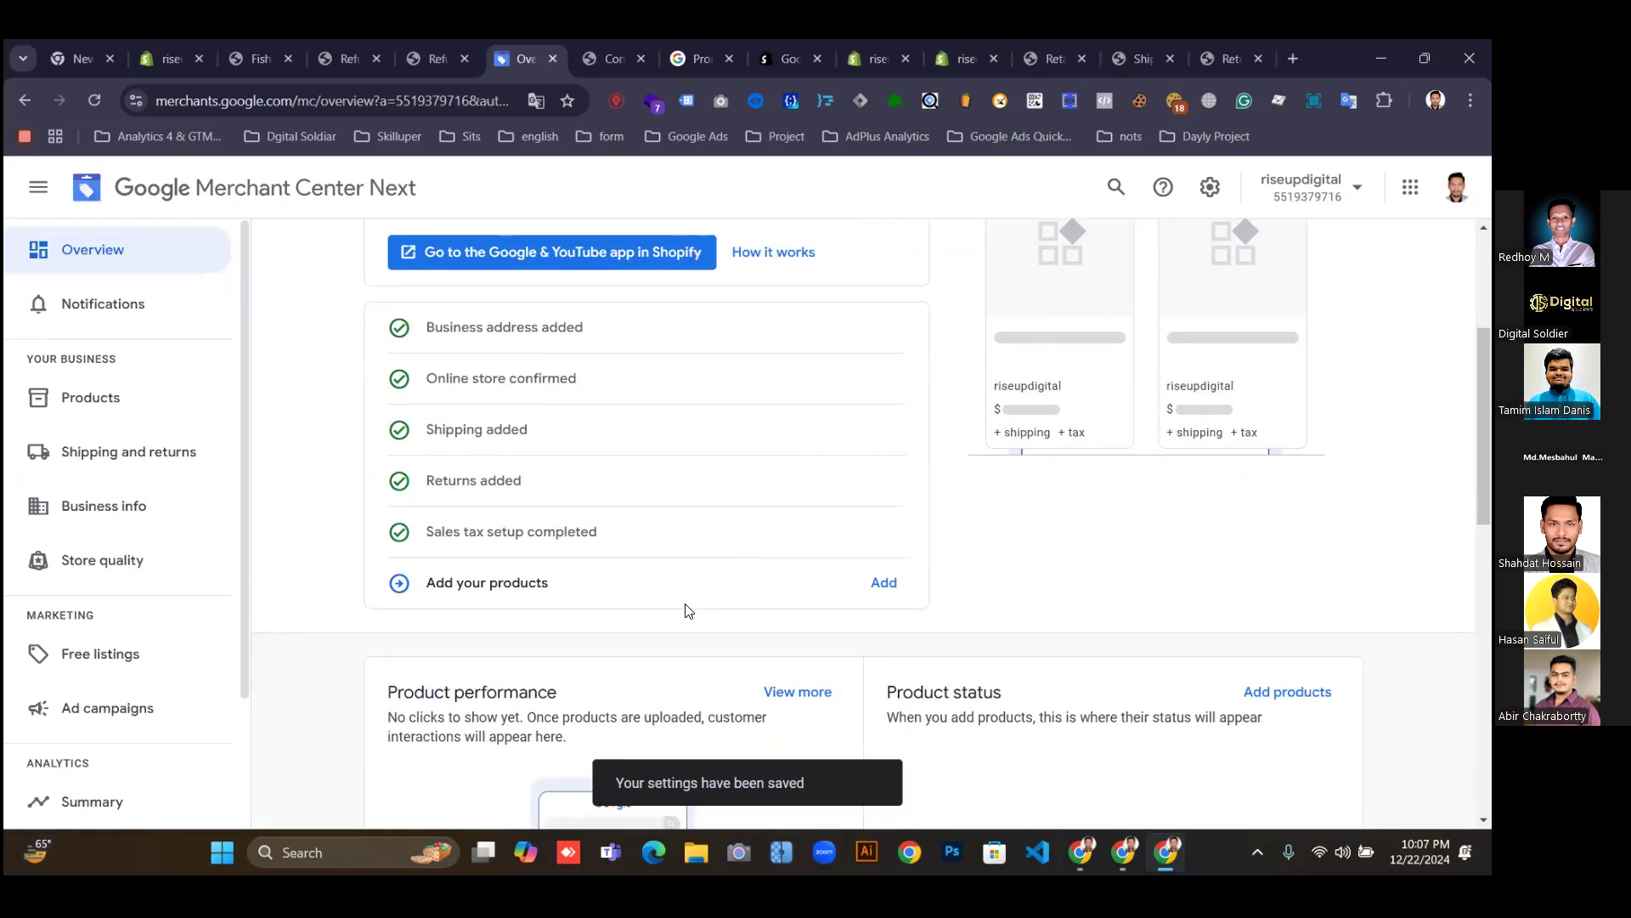
{"action": "scroll", "coordinate": [662, 586], "scroll_direction": "down", "scroll_amount": 1}
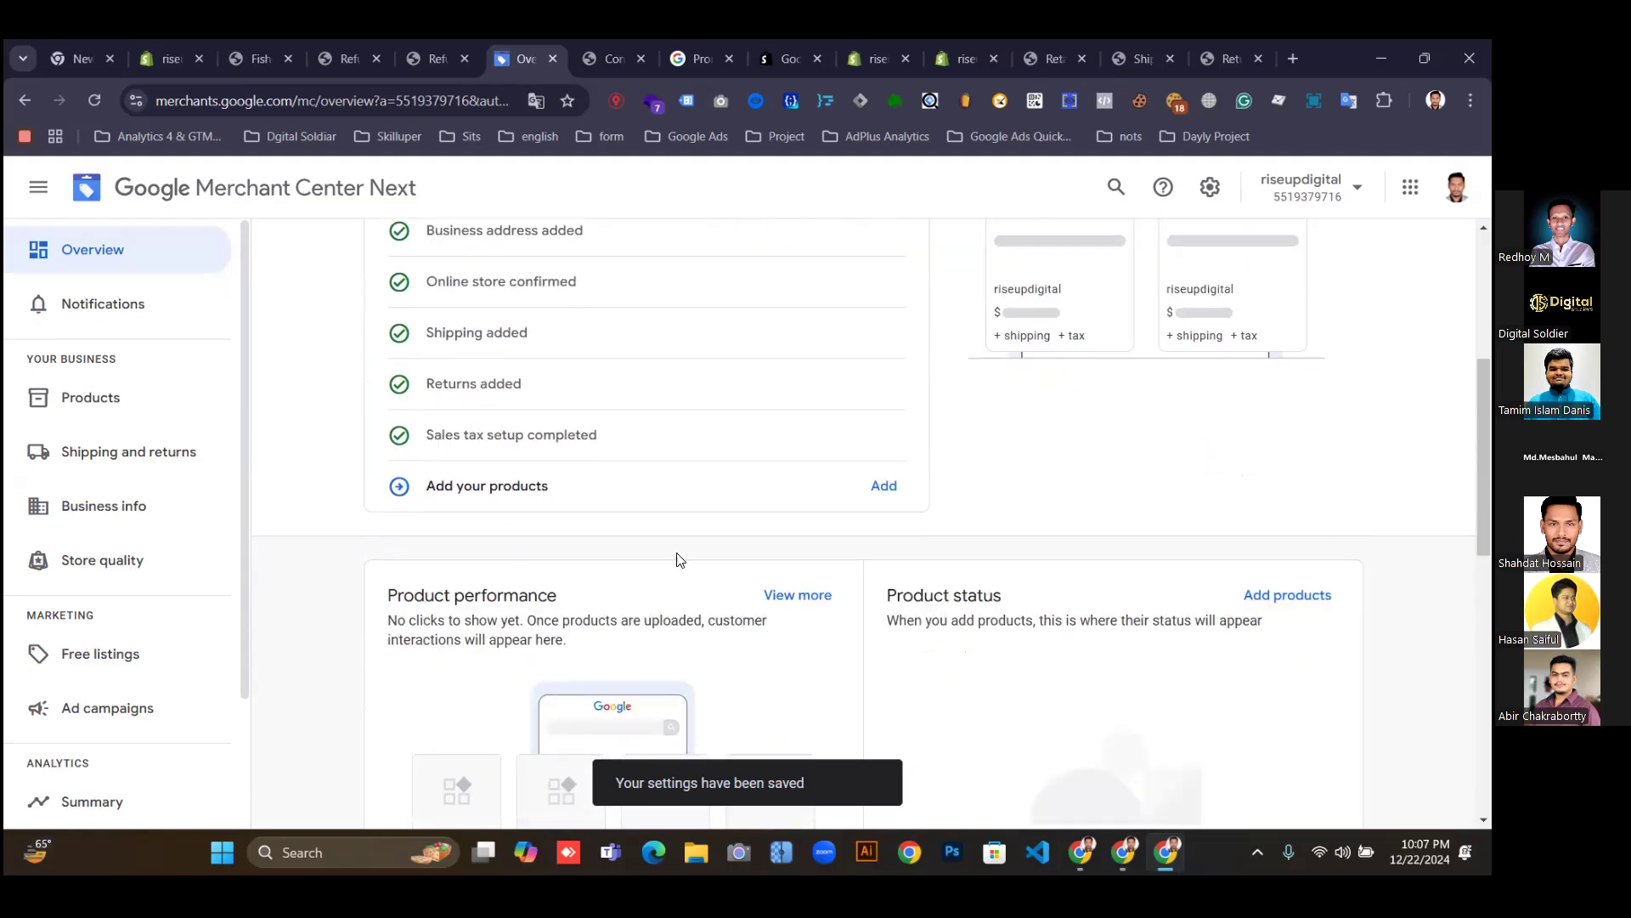
{"action": "left_click", "coordinate": [886, 489]}
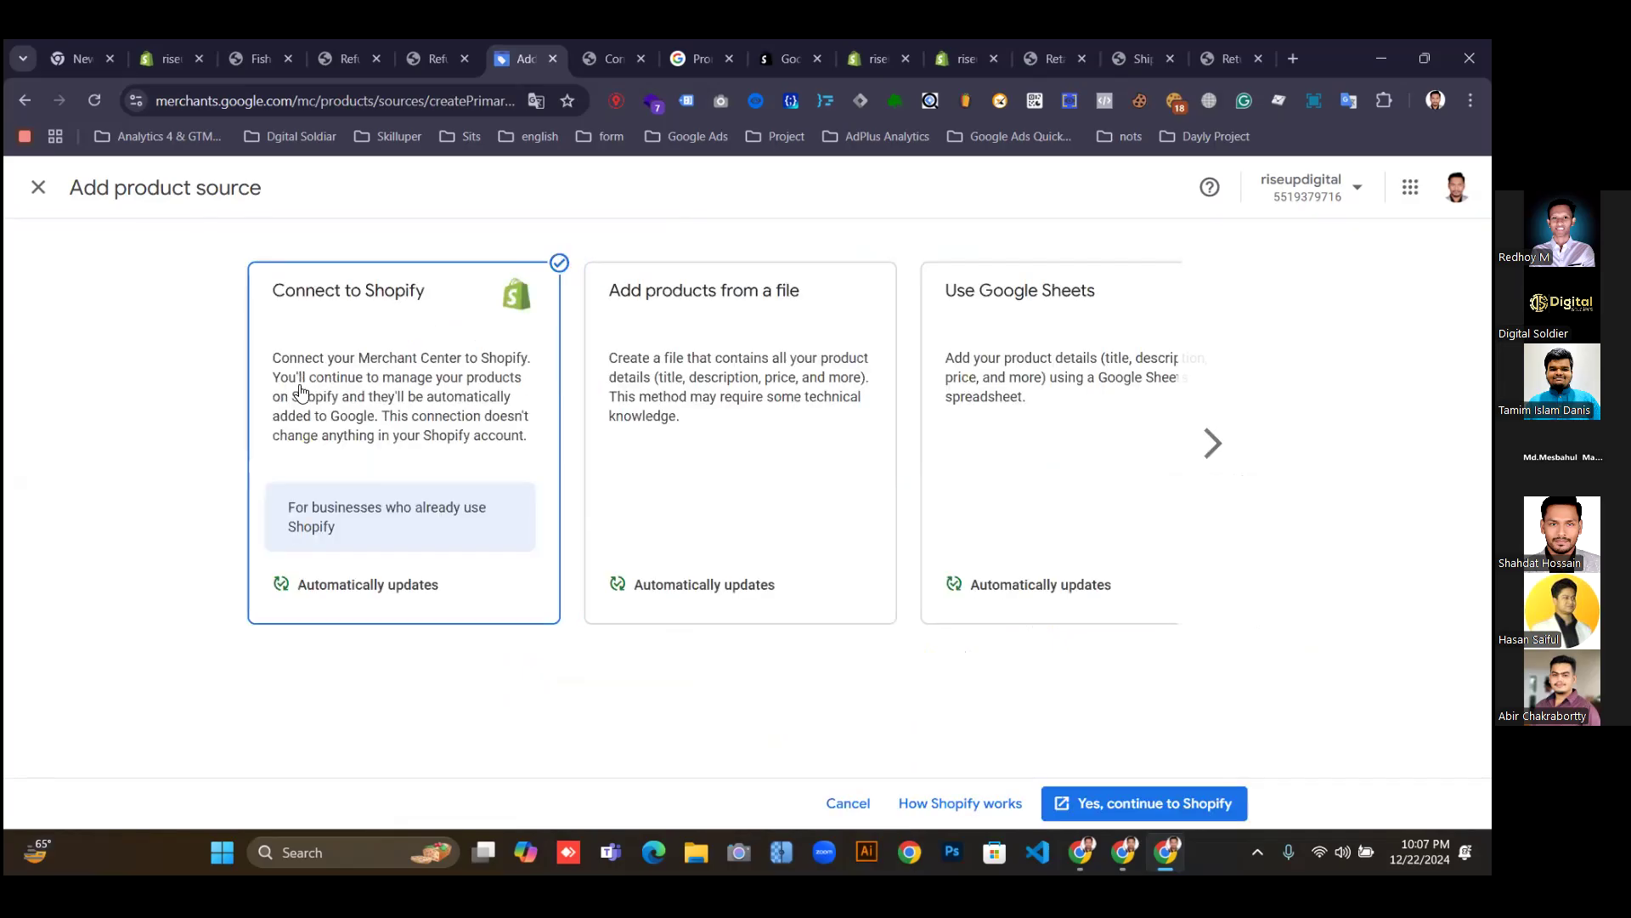
{"action": "left_click", "coordinate": [1123, 805]}
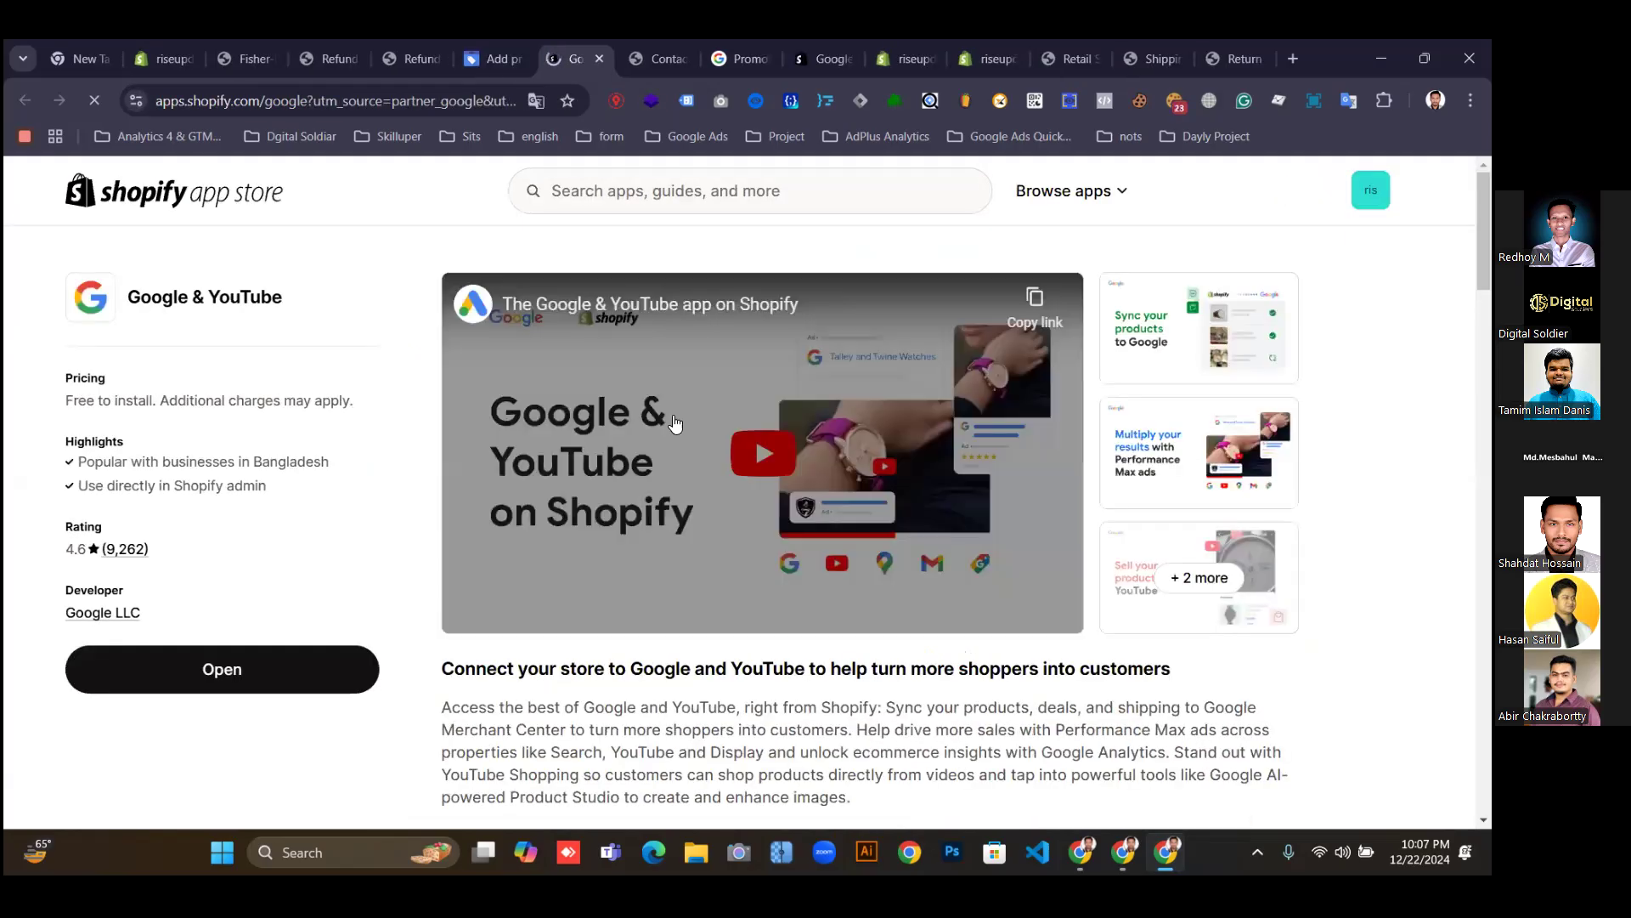
Open the Google & YouTube app in Shopify admin, then return to Merchant Center's Add product source page.
{"action": "left_click", "coordinate": [223, 670]}
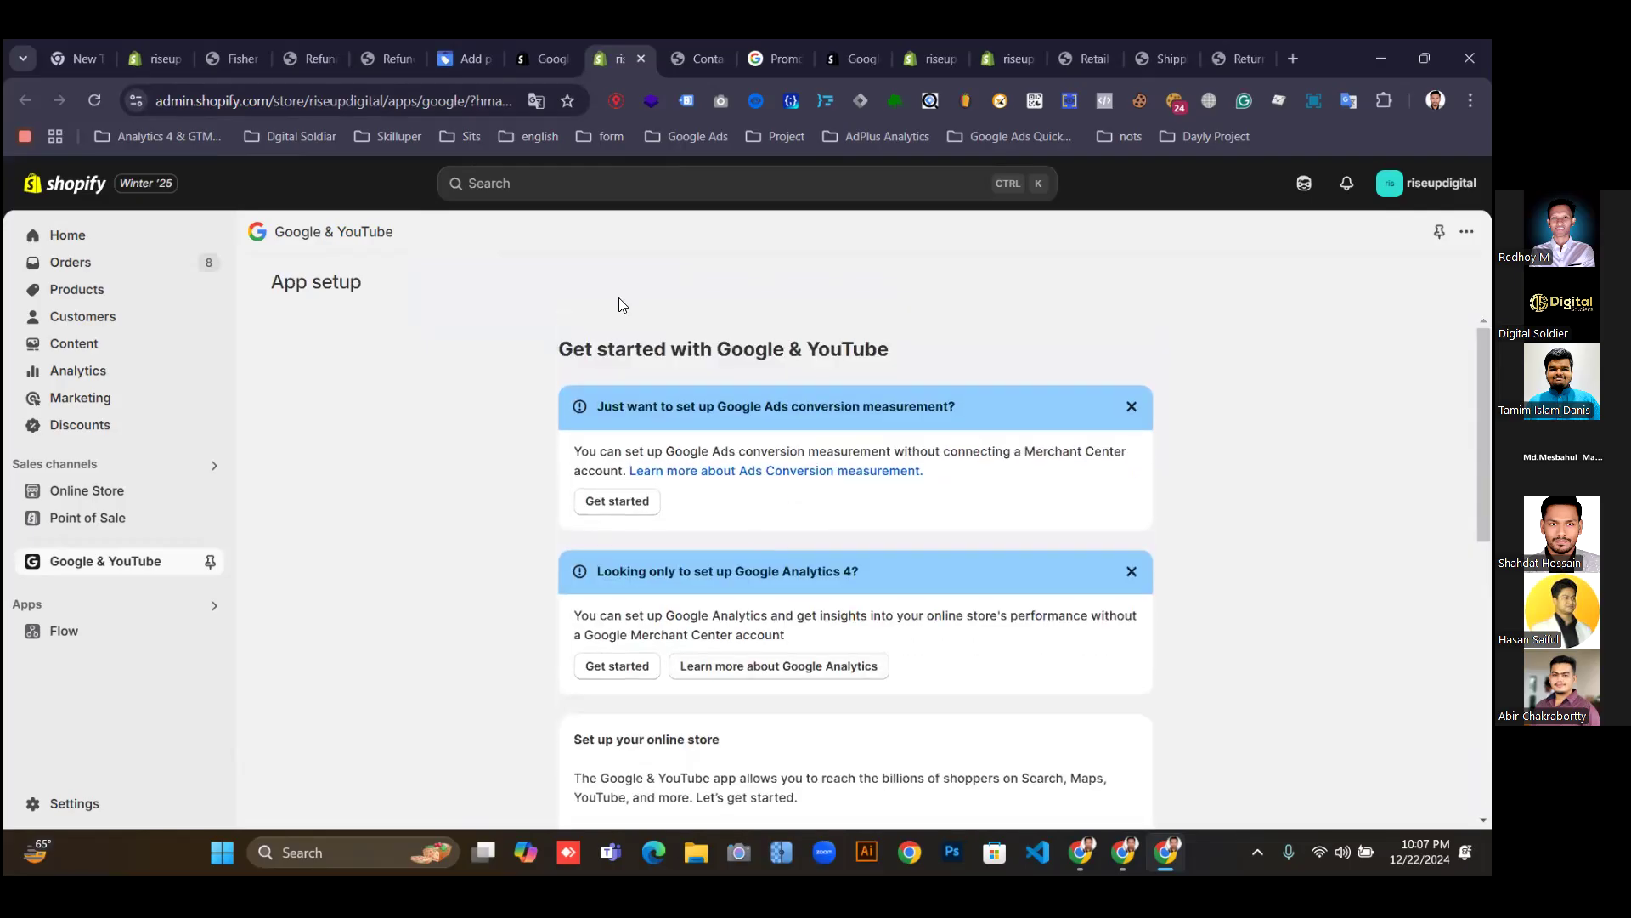
{"action": "left_click", "coordinate": [464, 60]}
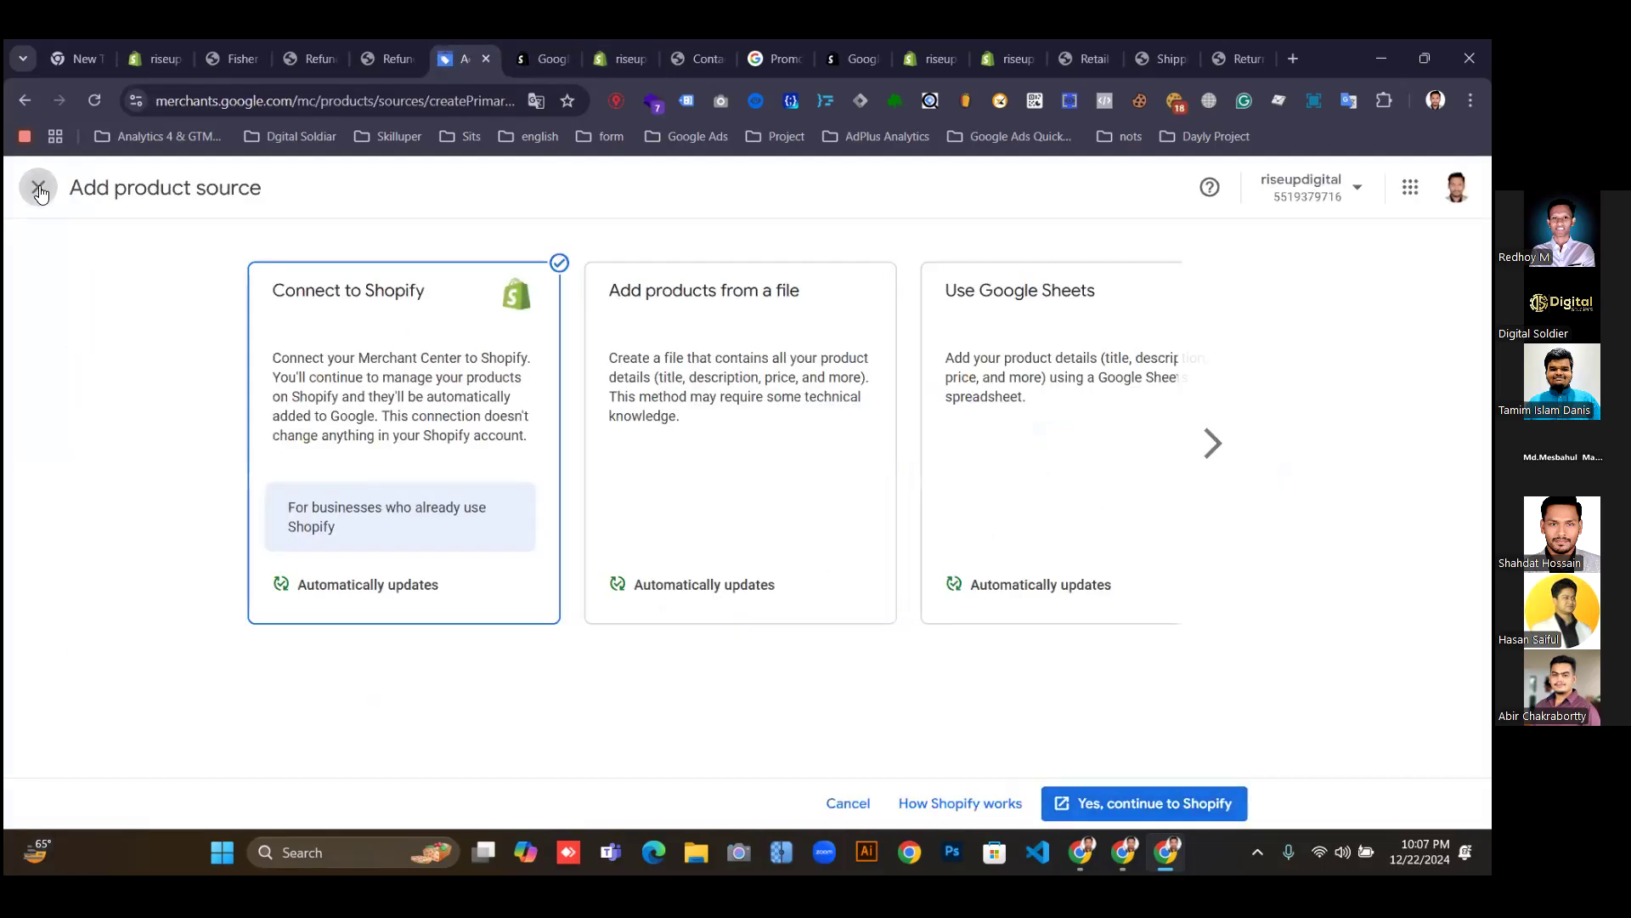
Close the product source page that was already open.
{"action": "left_click", "coordinate": [26, 187]}
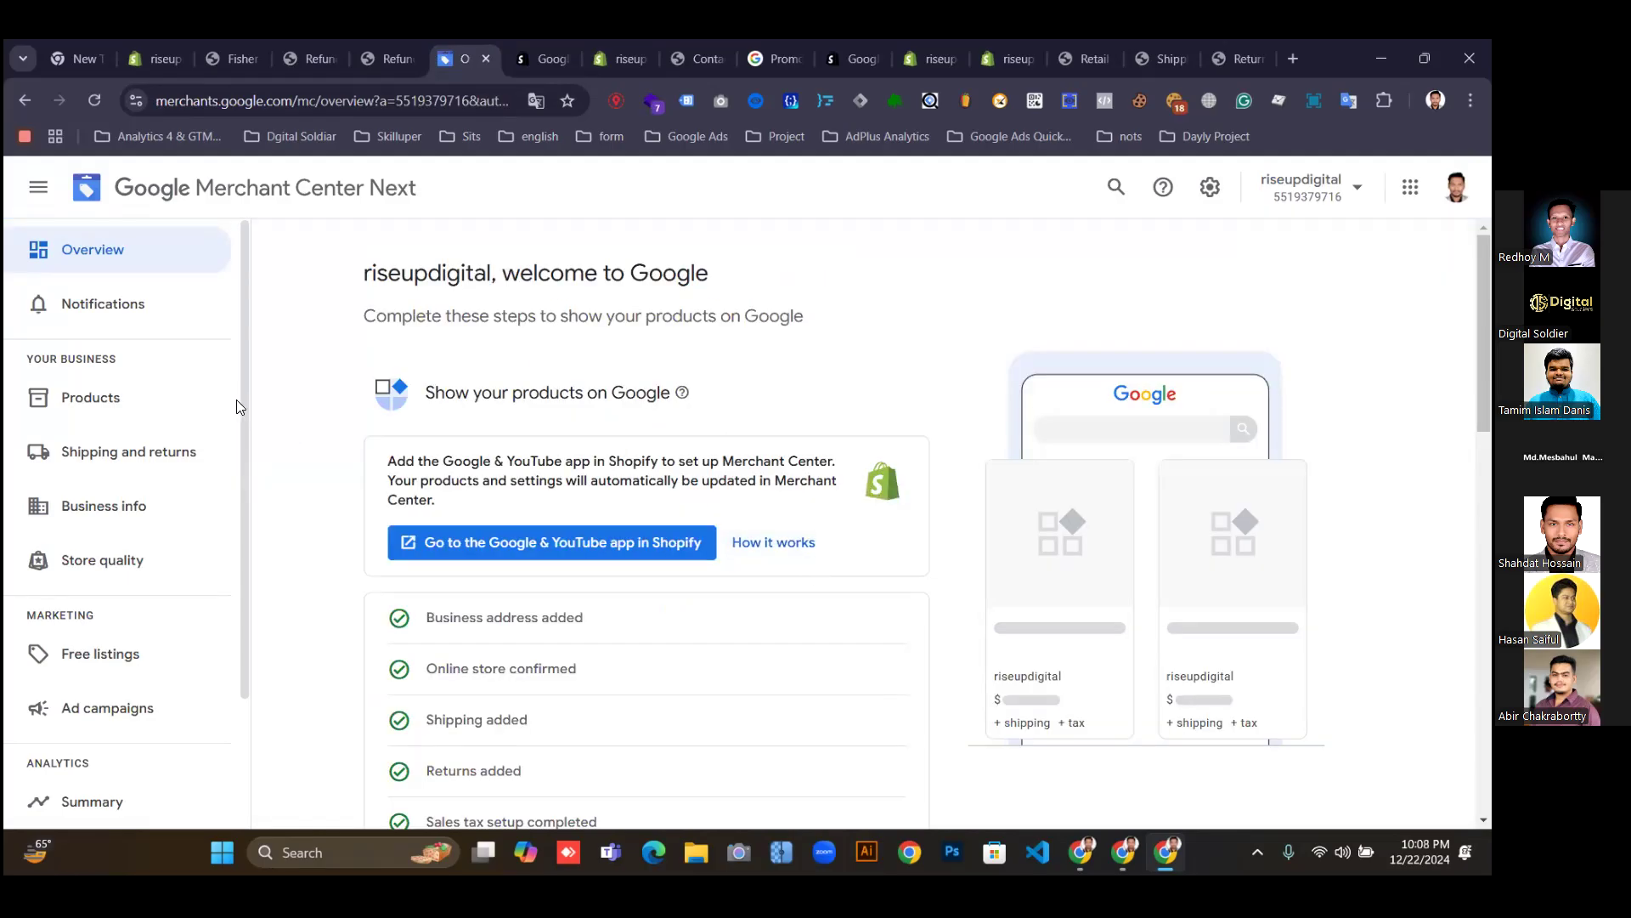
{"action": "scroll", "coordinate": [236, 399], "scroll_direction": "down", "scroll_amount": 2}
{"action": "scroll", "coordinate": [236, 399], "scroll_direction": "up", "scroll_amount": 1}
{"action": "scroll", "coordinate": [236, 399], "scroll_direction": "down", "scroll_amount": 1}
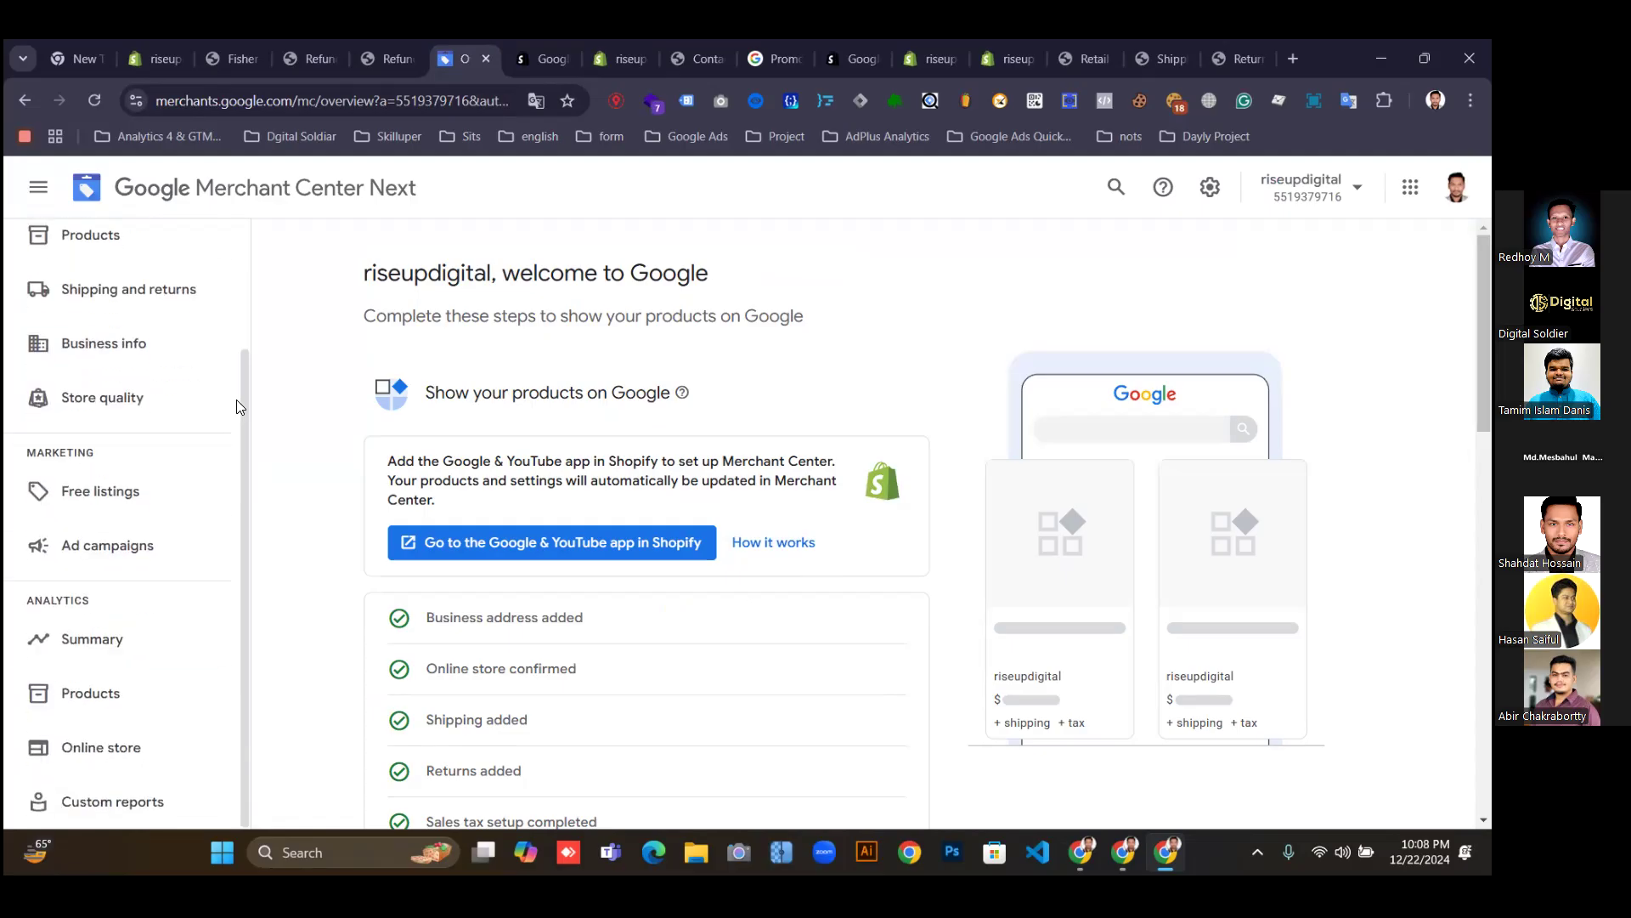
{"action": "scroll", "coordinate": [236, 399], "scroll_direction": "up", "scroll_amount": 3}
From the Products page, start adding a product source with Connect to Shopify selected.
{"action": "left_click", "coordinate": [91, 396]}
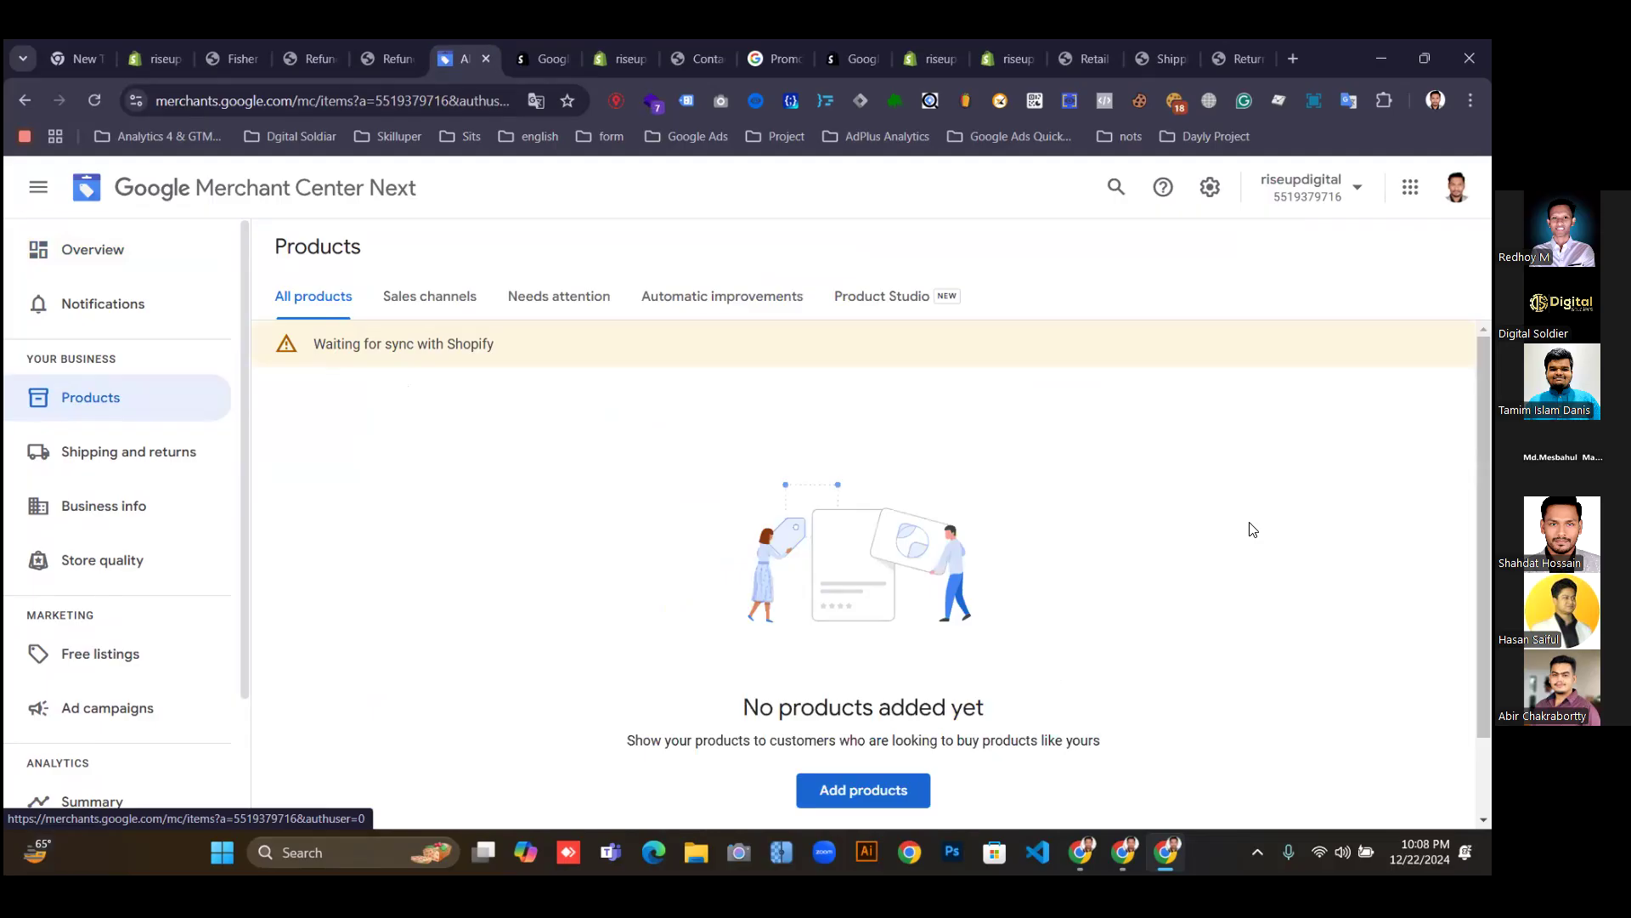
{"action": "left_click", "coordinate": [845, 807]}
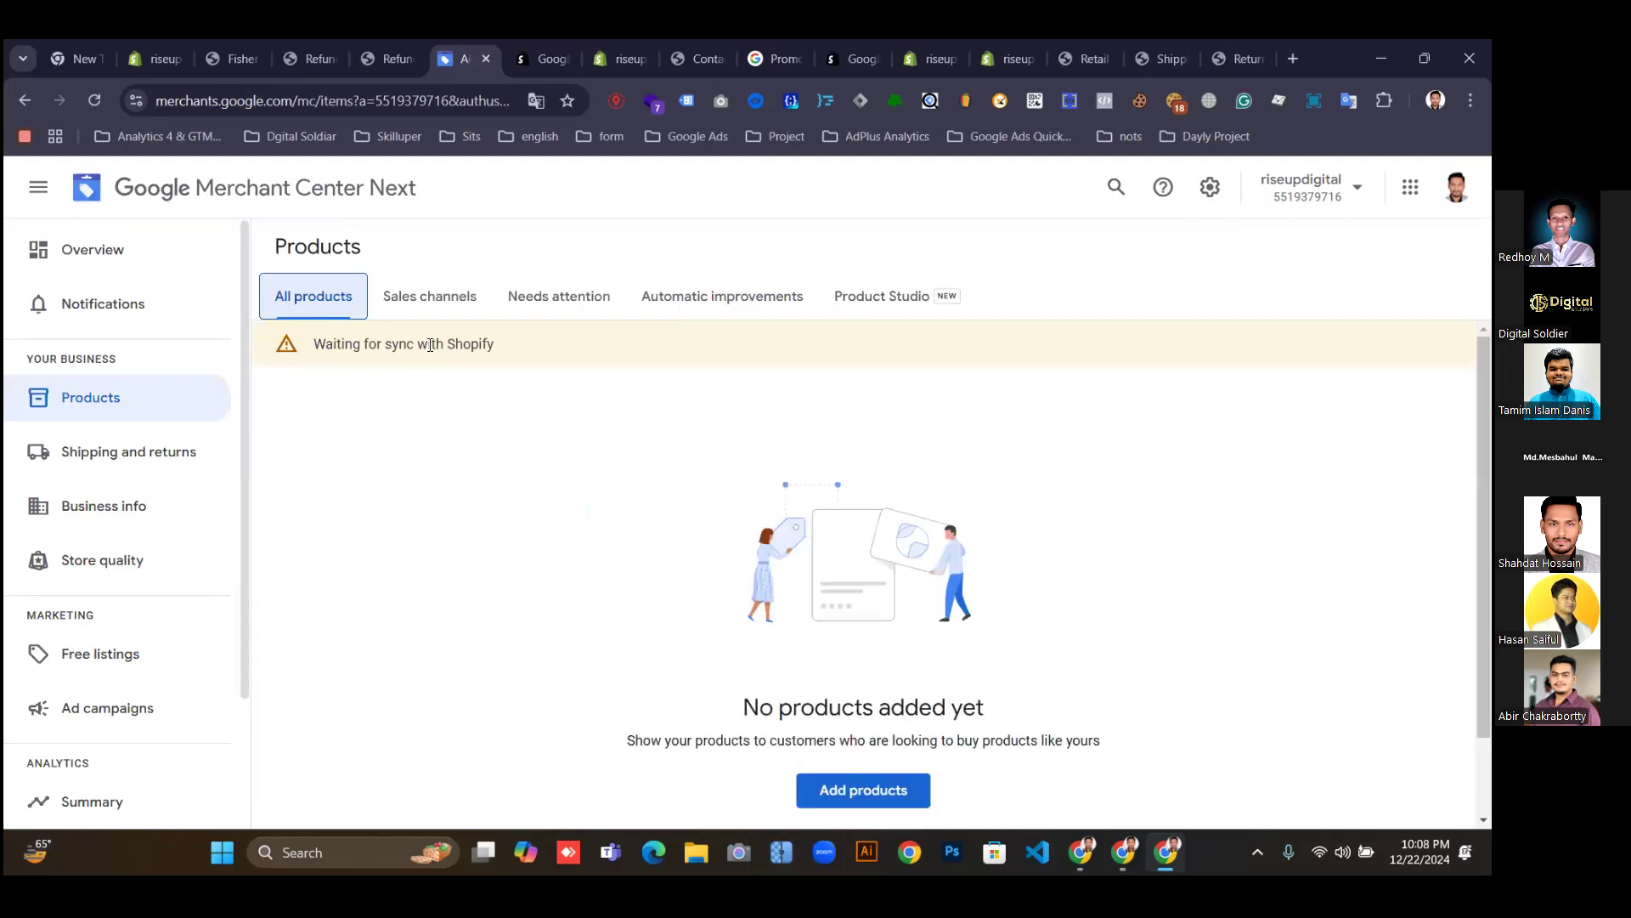
{"action": "left_click", "coordinate": [835, 784]}
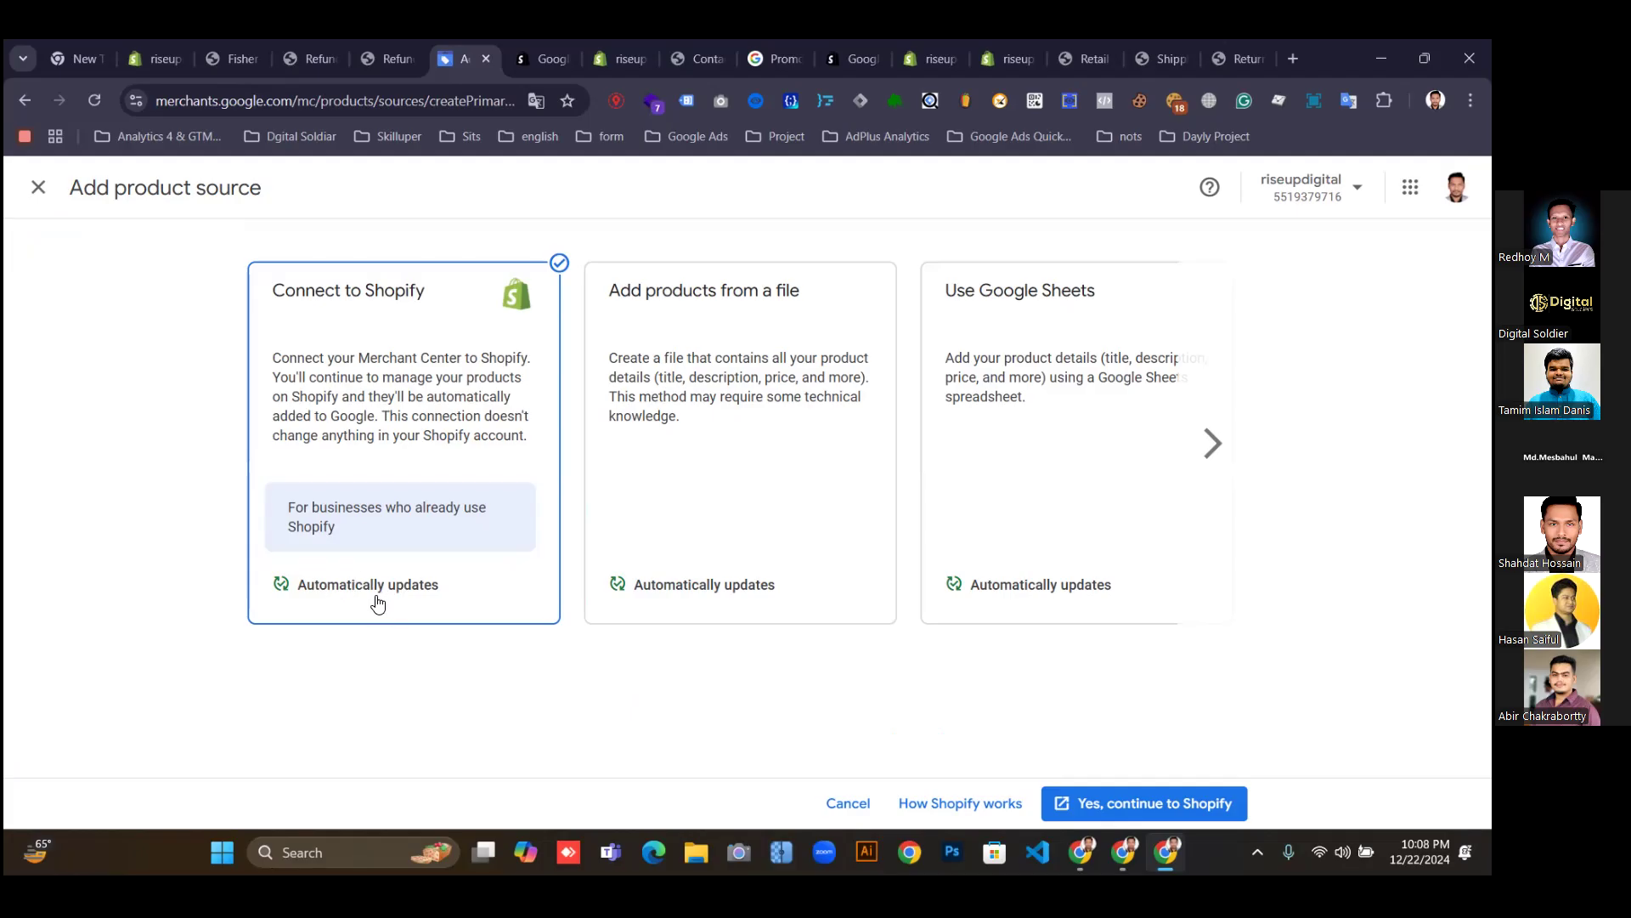
{"action": "left_click", "coordinate": [1212, 443]}
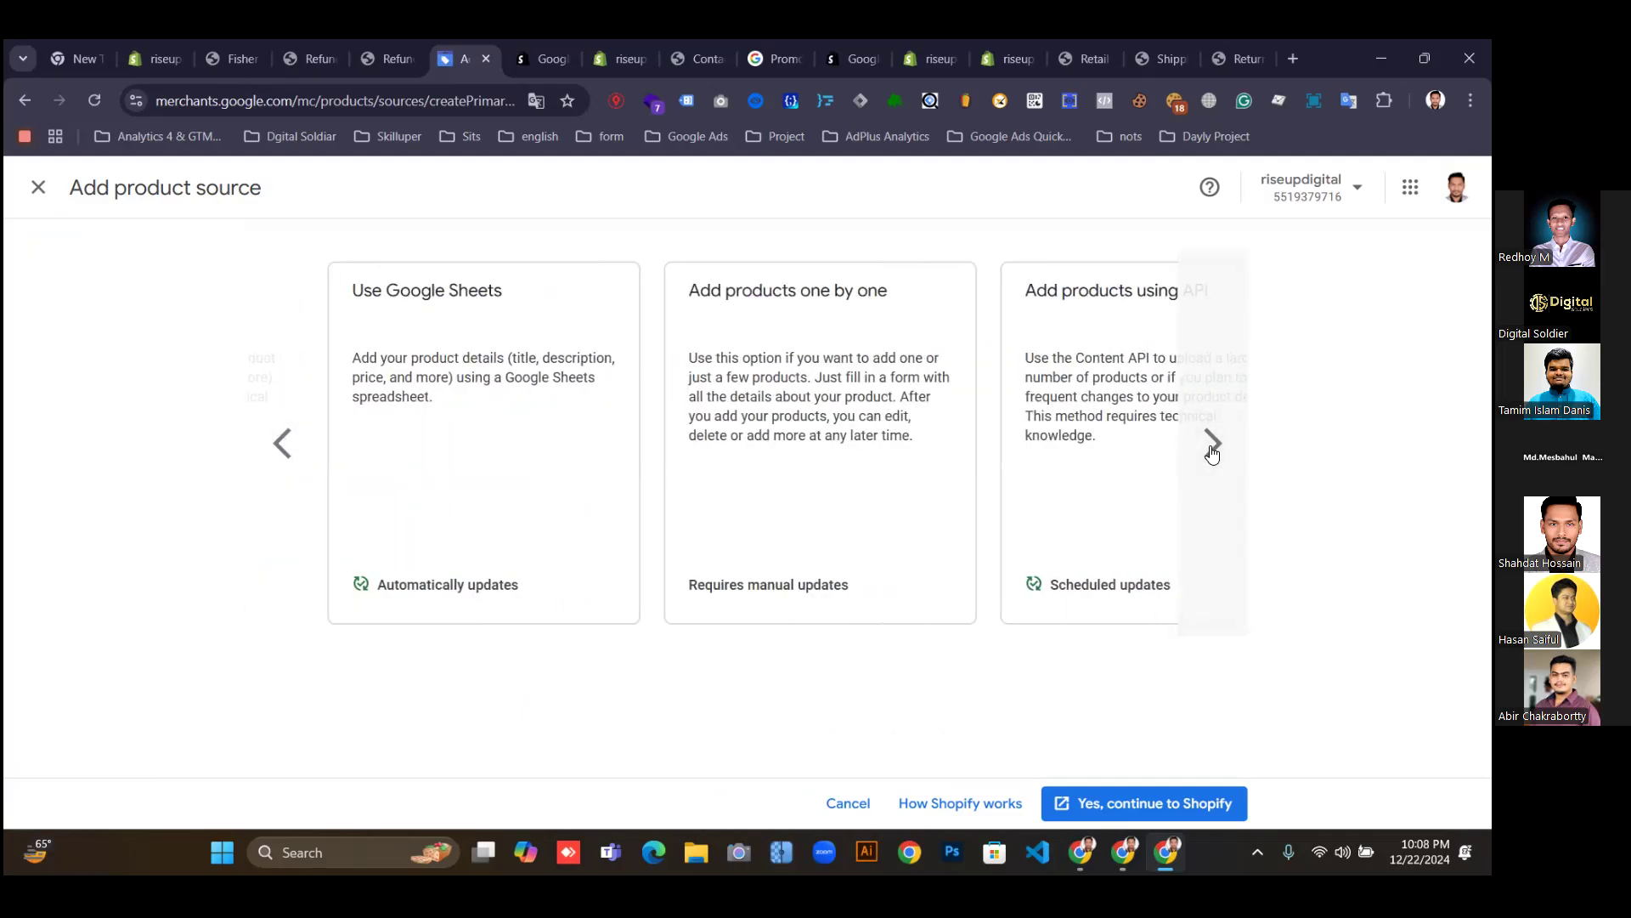
{"action": "left_click", "coordinate": [1212, 446]}
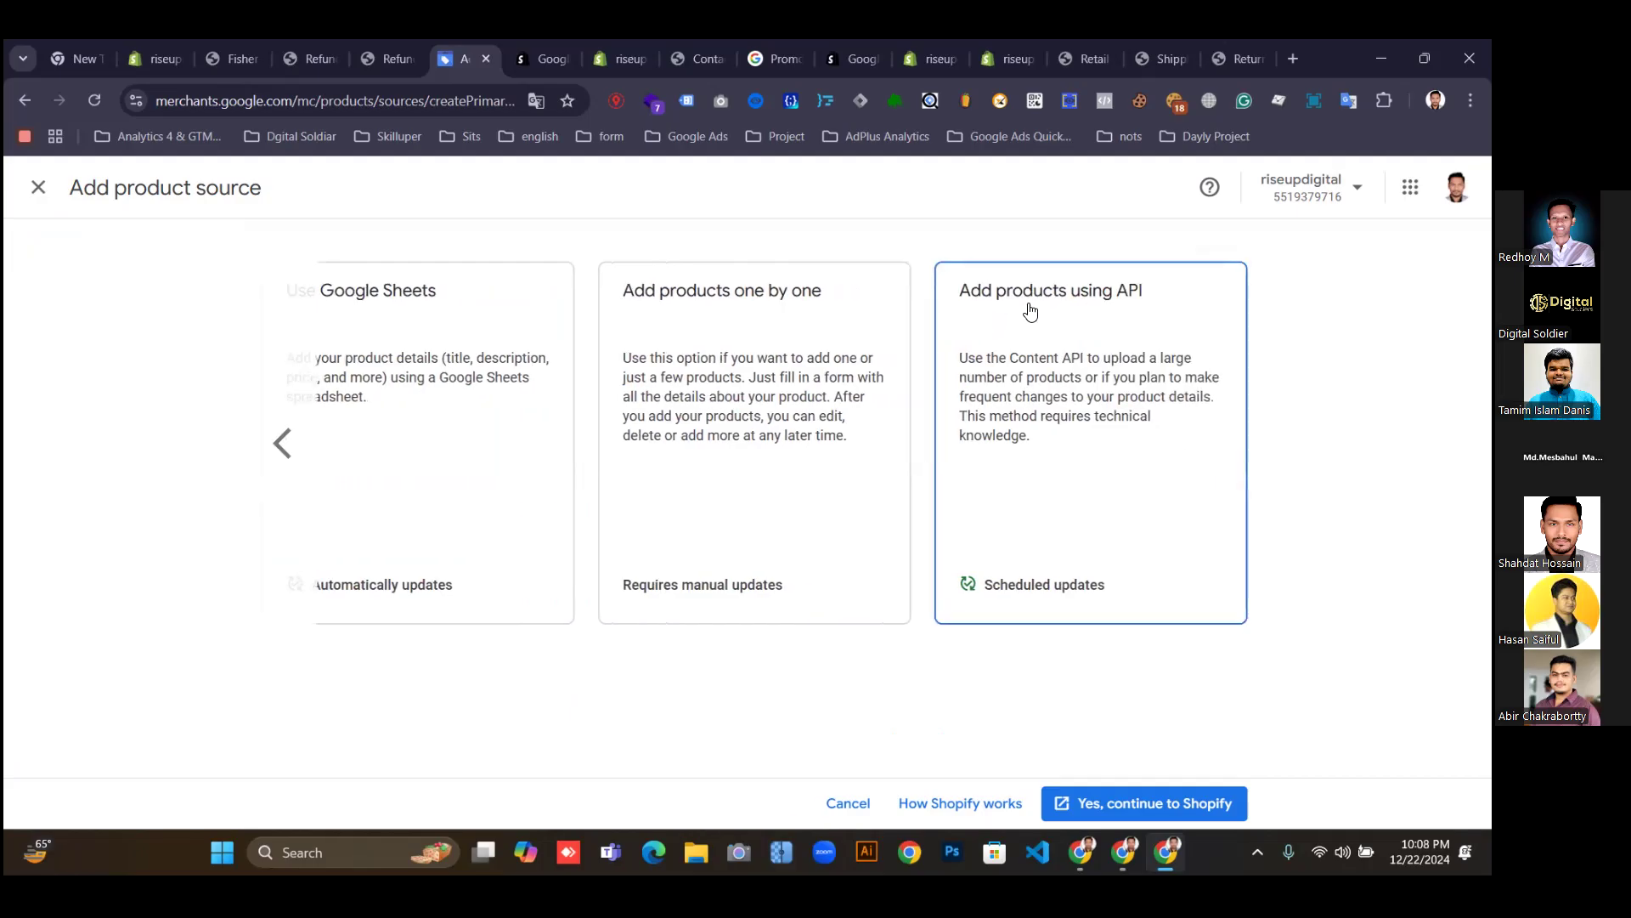
{"action": "left_click", "coordinate": [1094, 586]}
{"action": "scroll", "coordinate": [1087, 564], "scroll_direction": "down", "scroll_amount": 2}
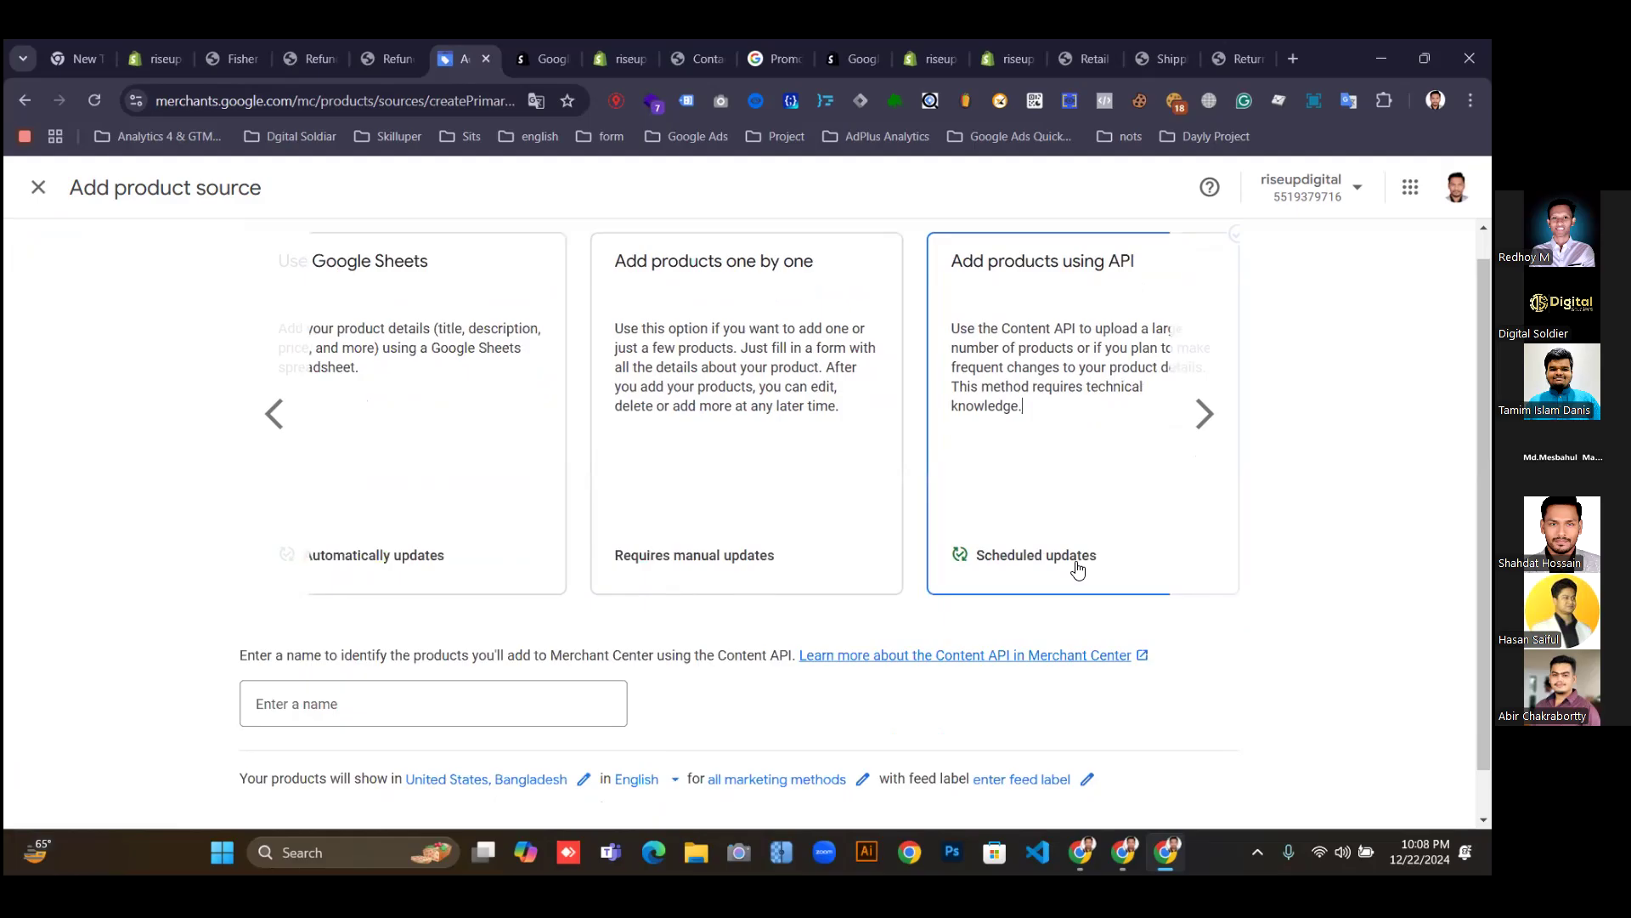
{"action": "scroll", "coordinate": [1105, 482], "scroll_direction": "up", "scroll_amount": 1}
{"action": "scroll", "coordinate": [1038, 546], "scroll_direction": "down", "scroll_amount": 1}
{"action": "left_click", "coordinate": [317, 651]}
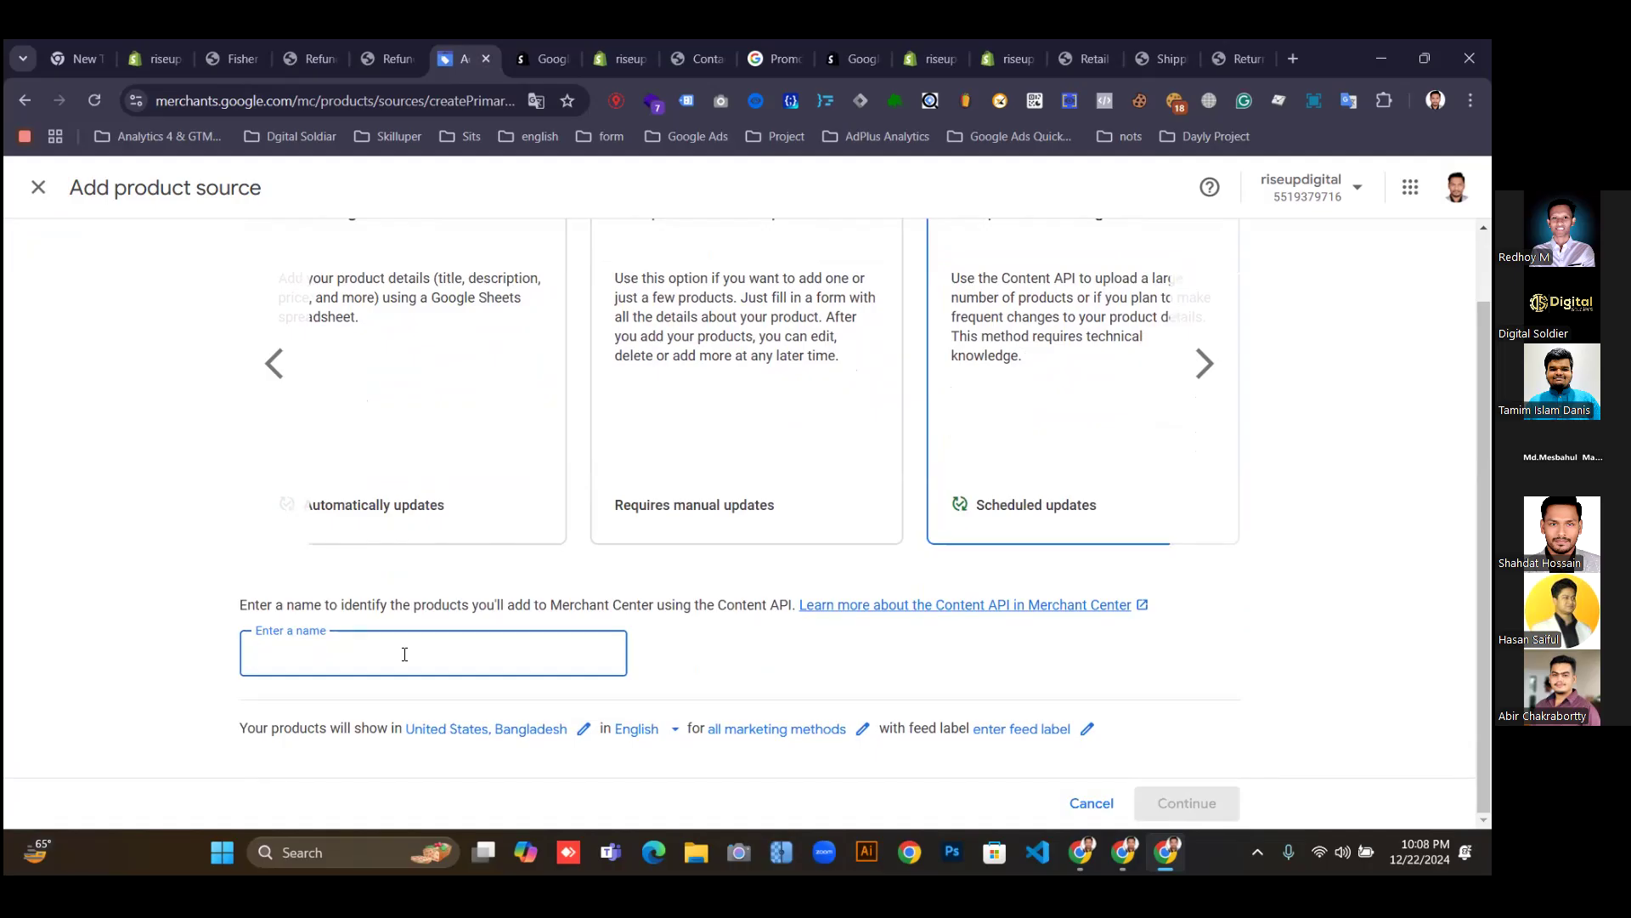
{"action": "type", "text": "Pr"}
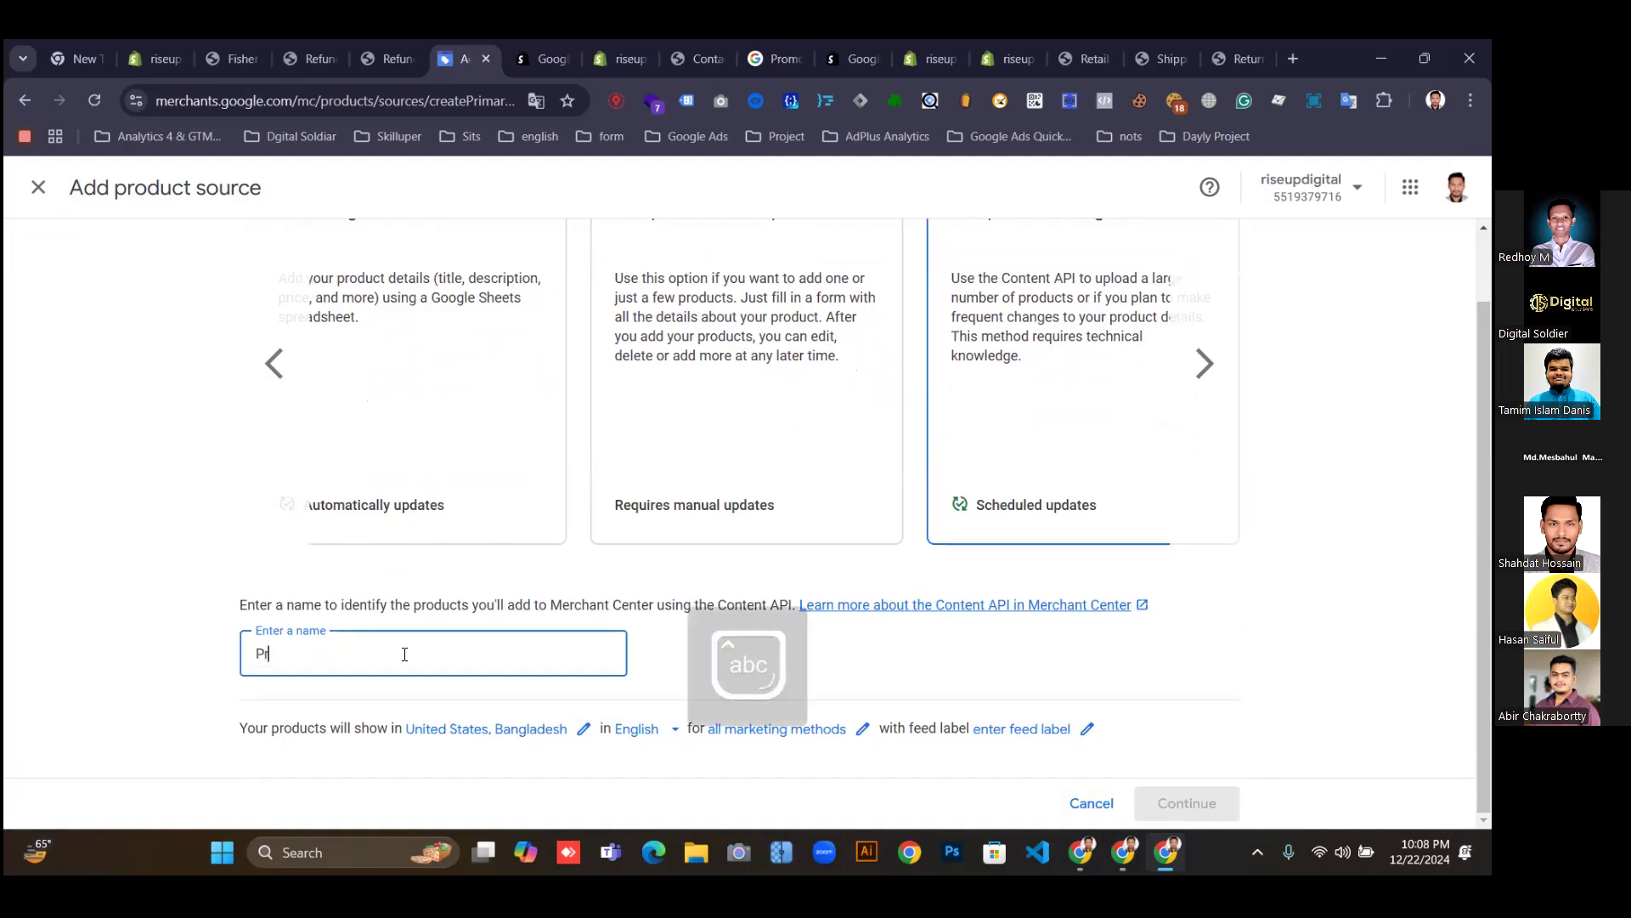
{"action": "type", "text": "oduct Feed"}
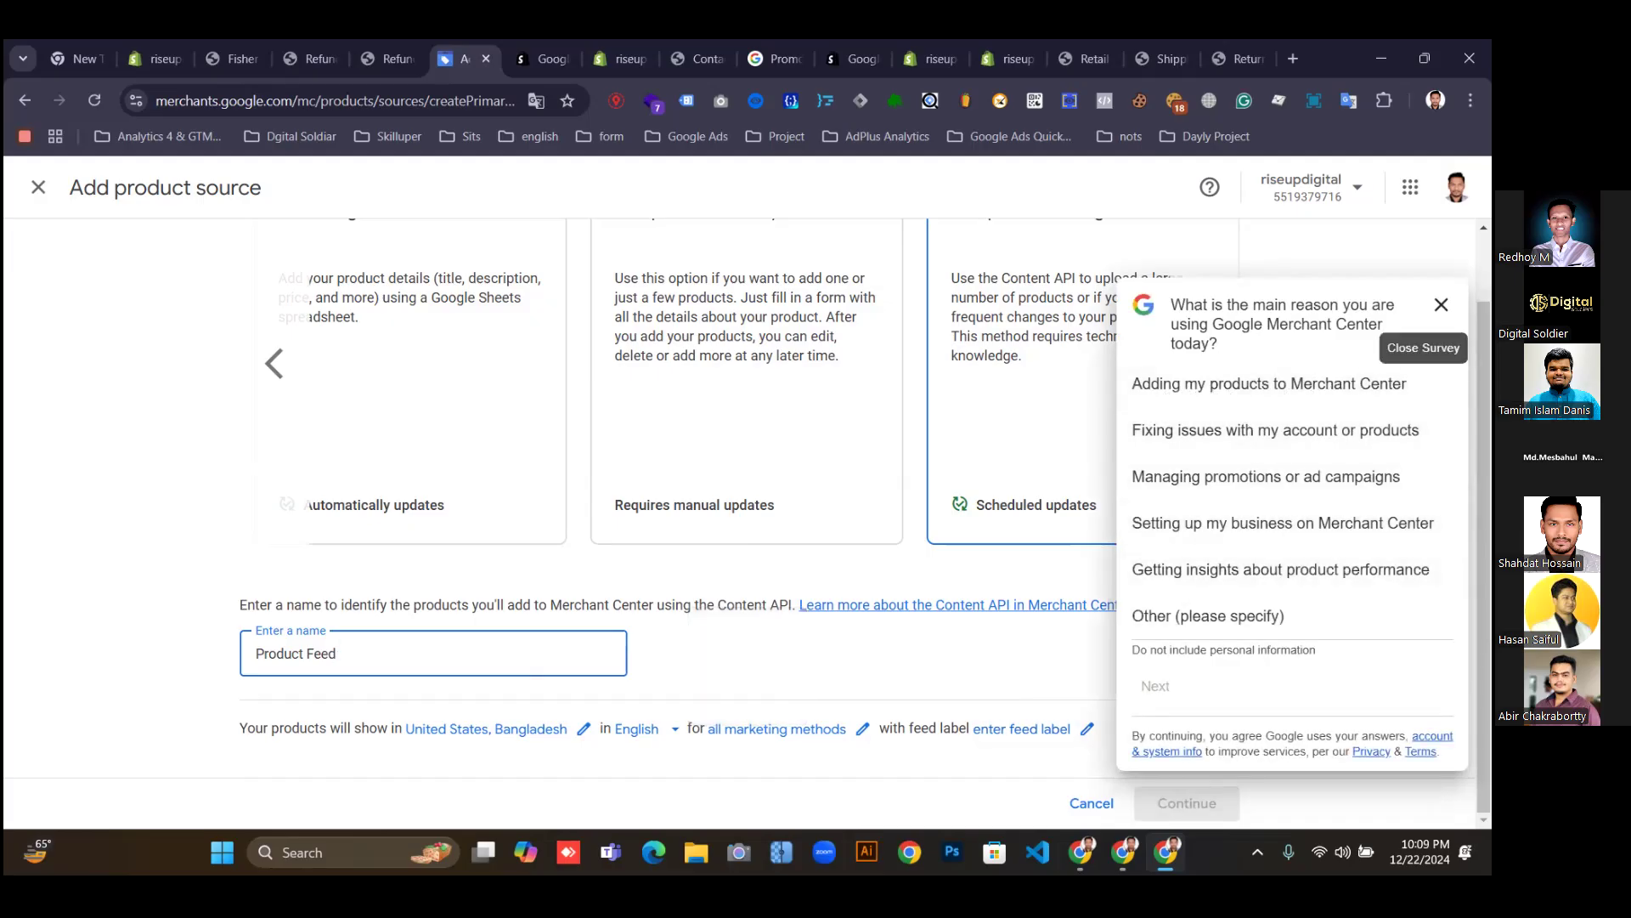
{"action": "left_click", "coordinate": [1441, 304]}
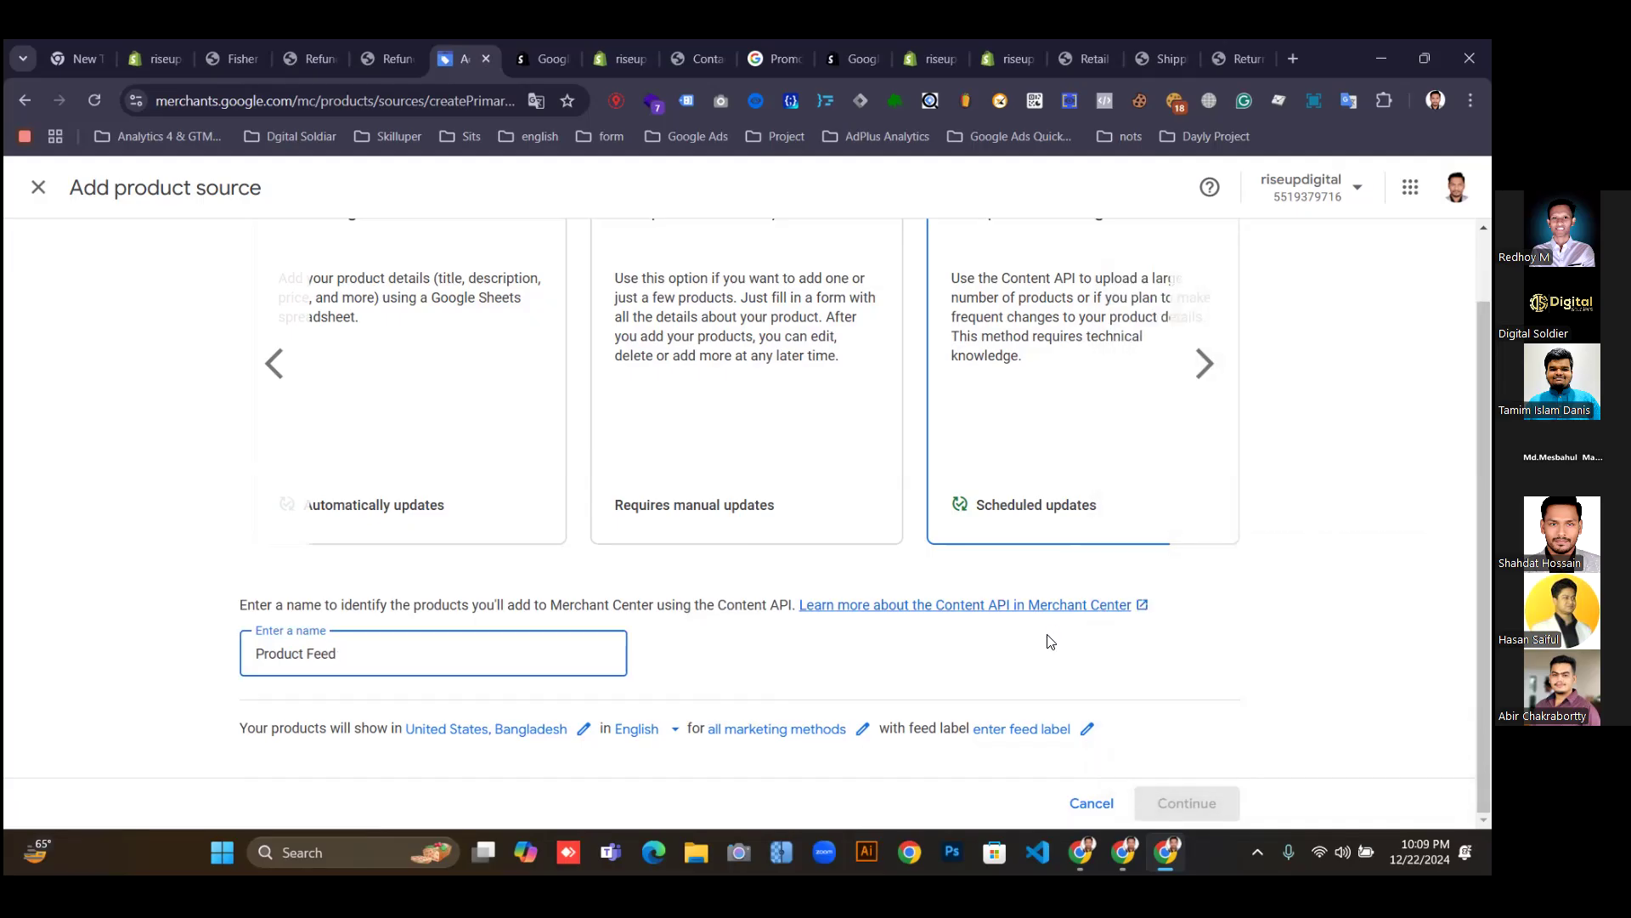
{"action": "scroll", "coordinate": [693, 602], "scroll_direction": "up", "scroll_amount": 1}
{"action": "scroll", "coordinate": [696, 603], "scroll_direction": "down", "scroll_amount": 1}
{"action": "scroll", "coordinate": [721, 626], "scroll_direction": "up", "scroll_amount": 1}
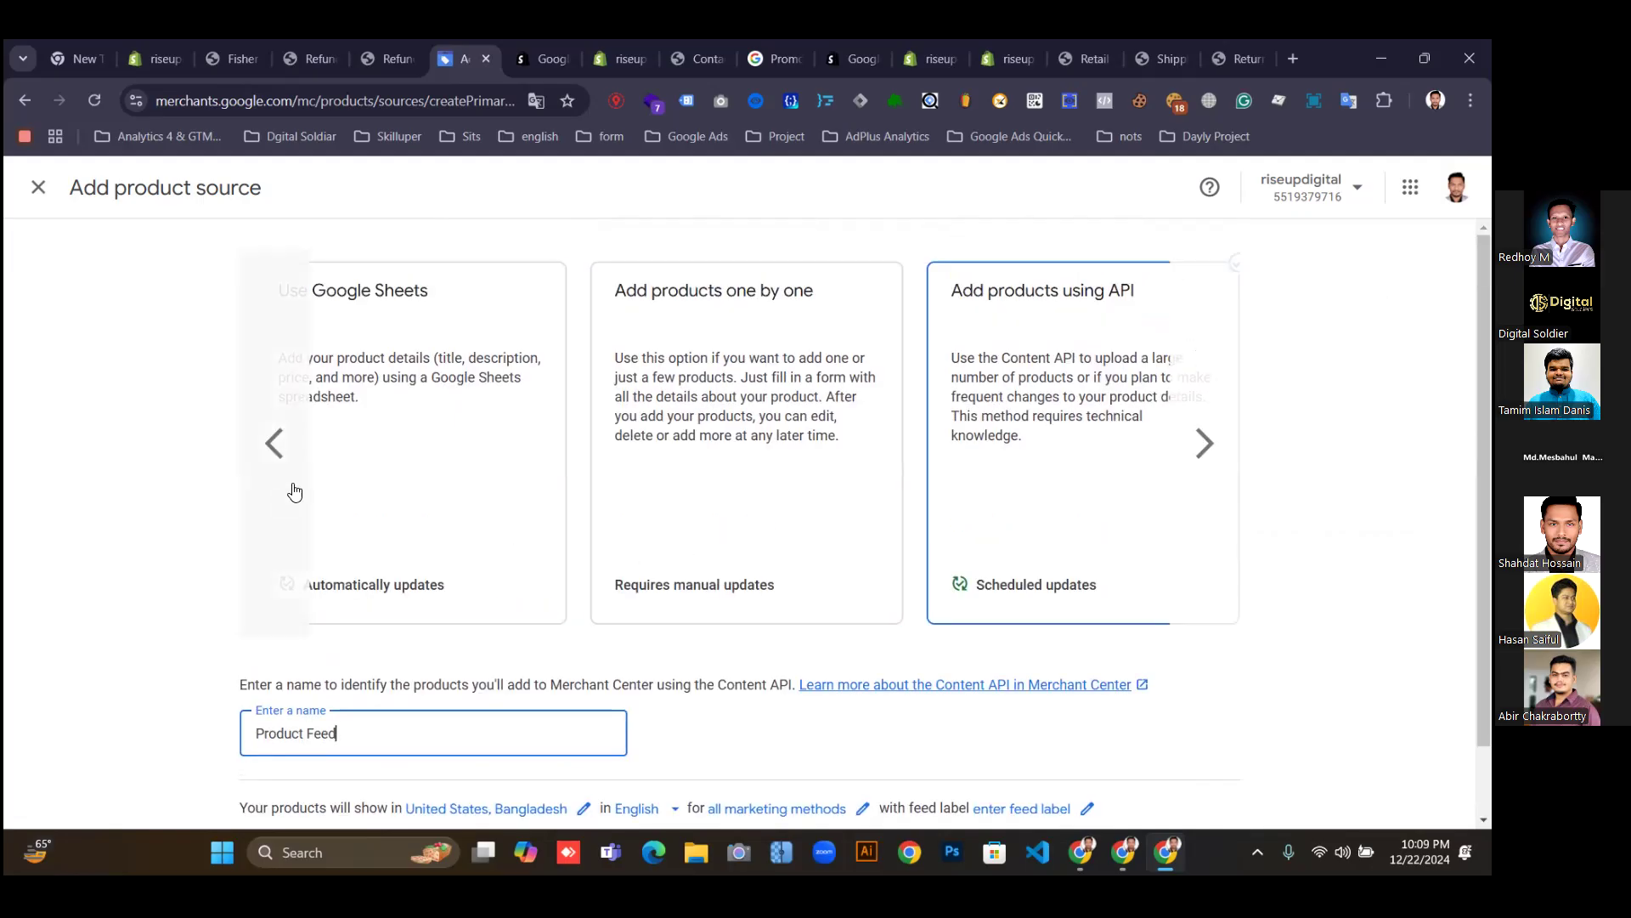
{"action": "triple_click", "coordinate": [273, 446]}
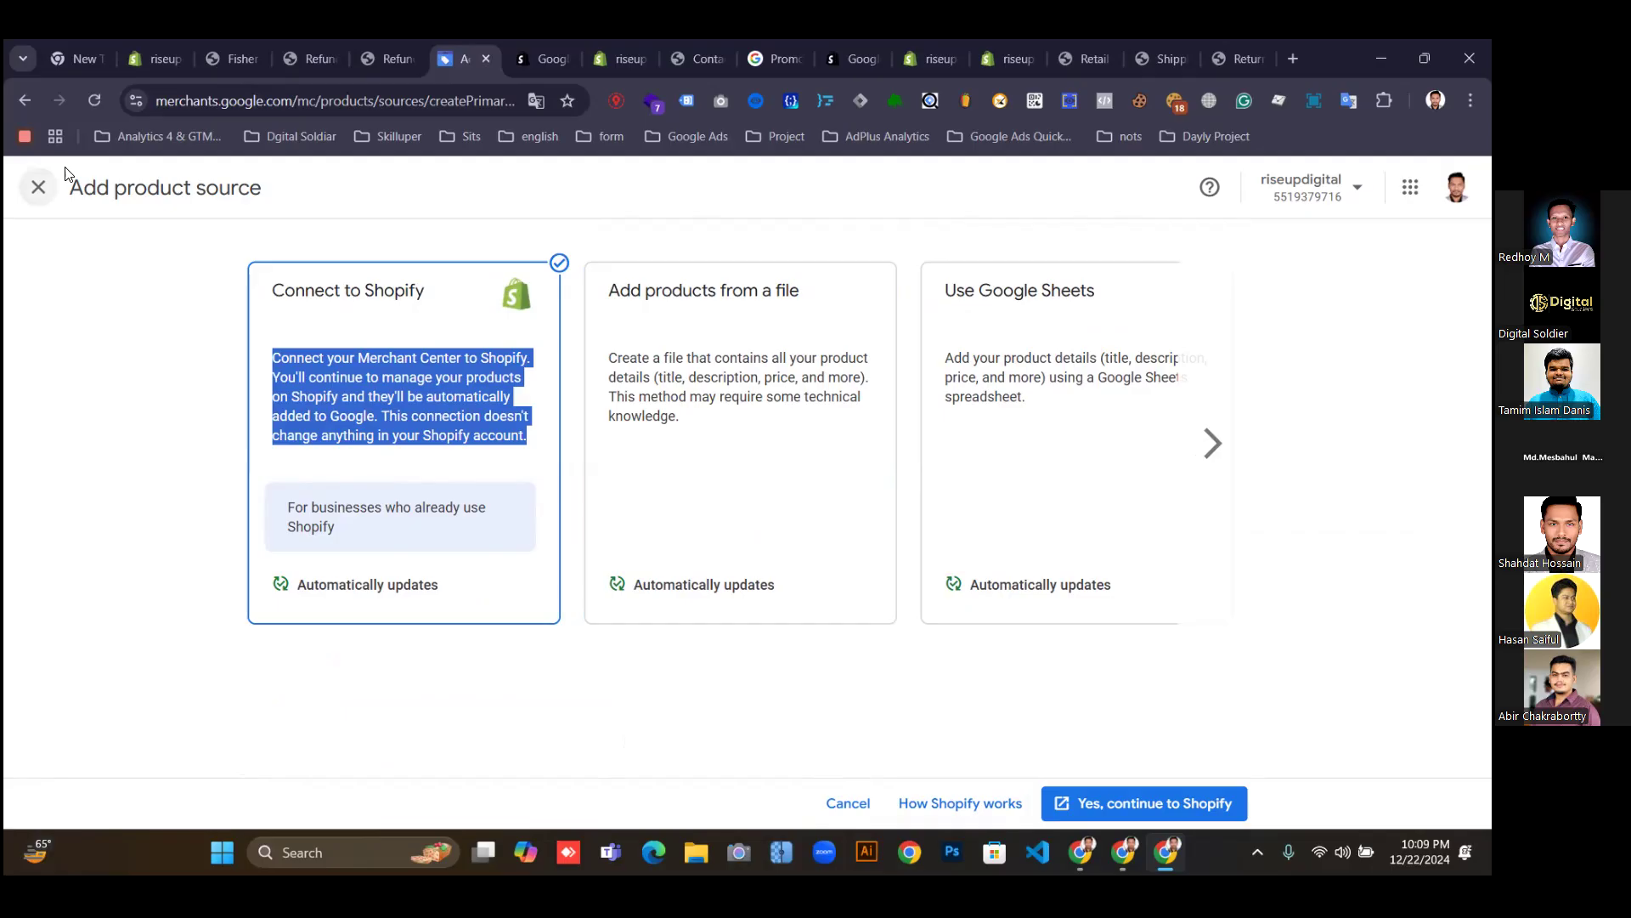
Leave Add product source without adding anything and go to the account Overview.
{"action": "left_click", "coordinate": [38, 187]}
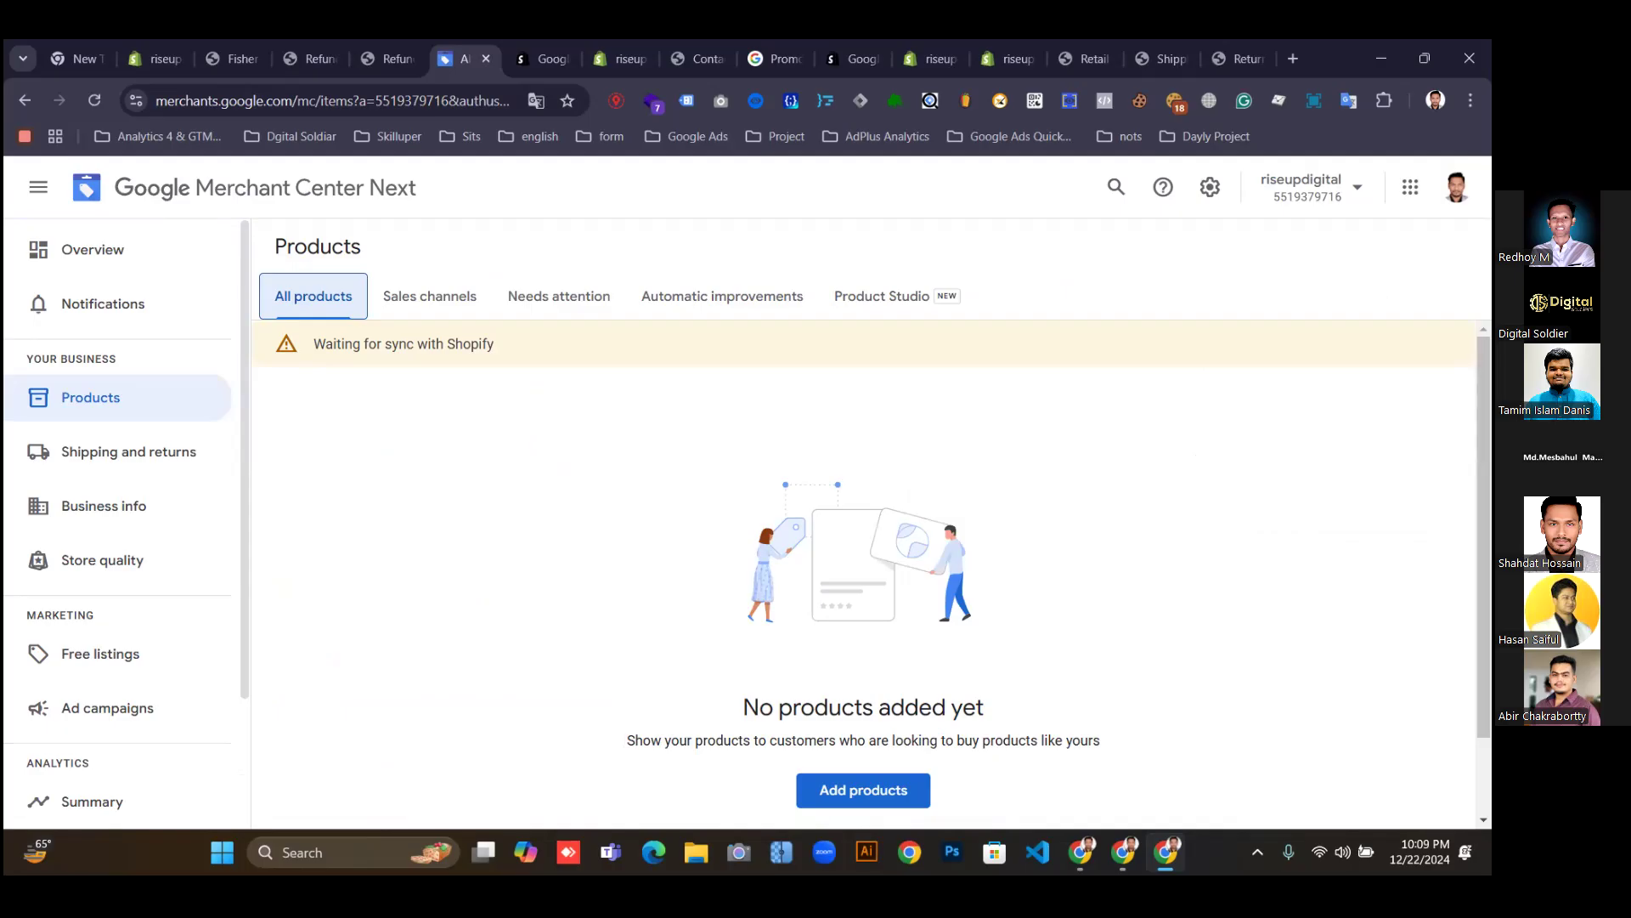
{"action": "left_click", "coordinate": [299, 356]}
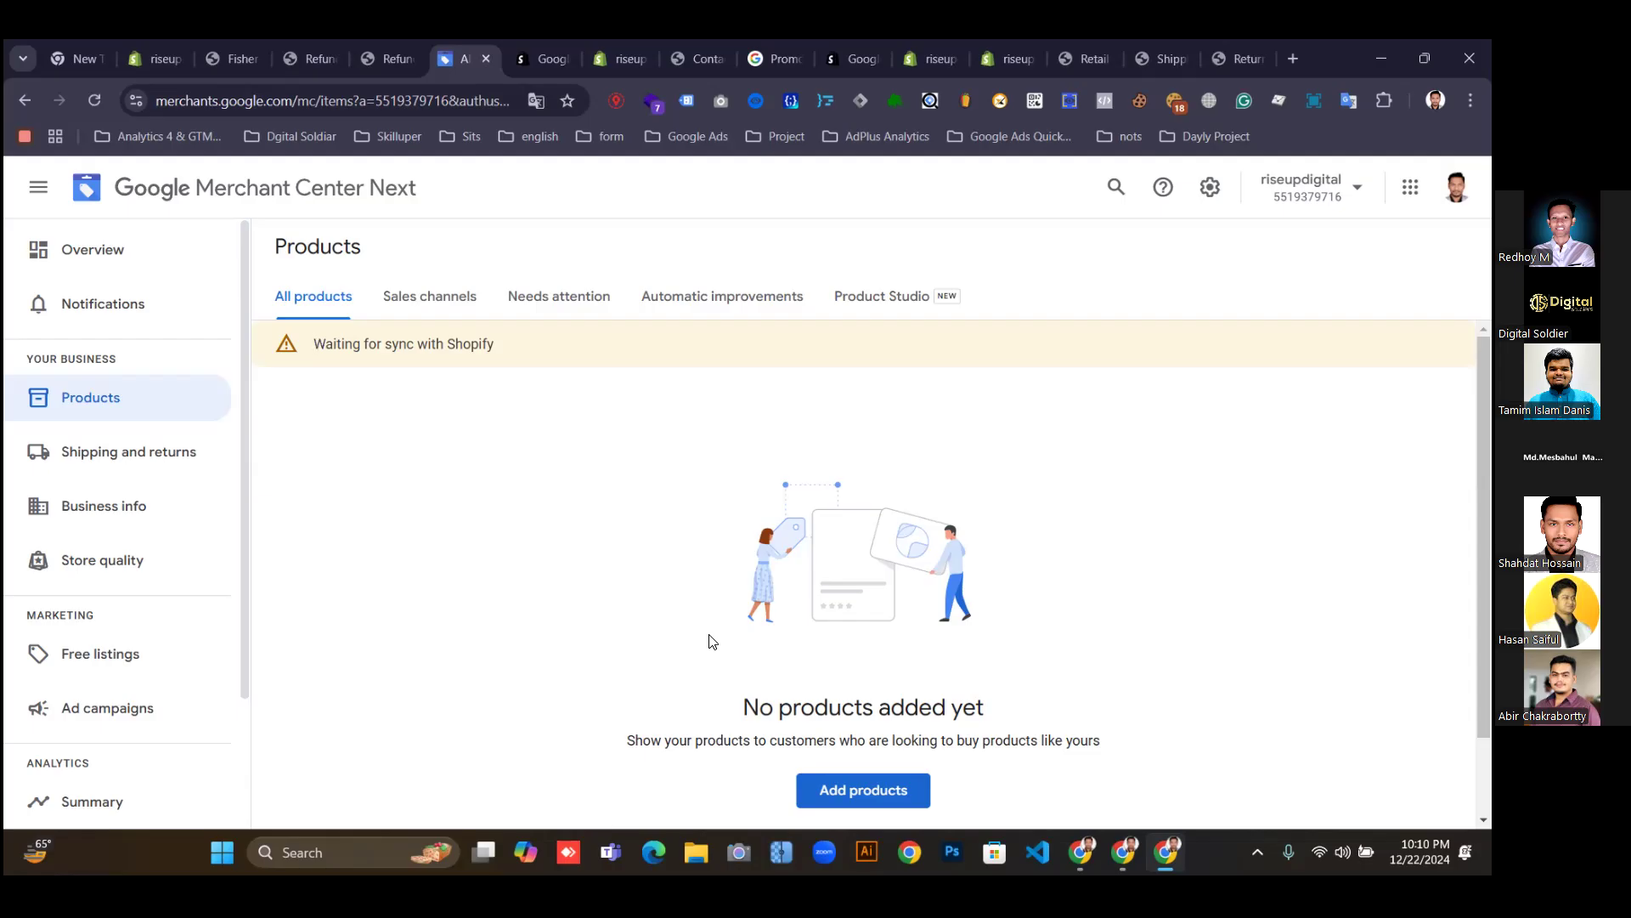
{"action": "left_click", "coordinate": [84, 255]}
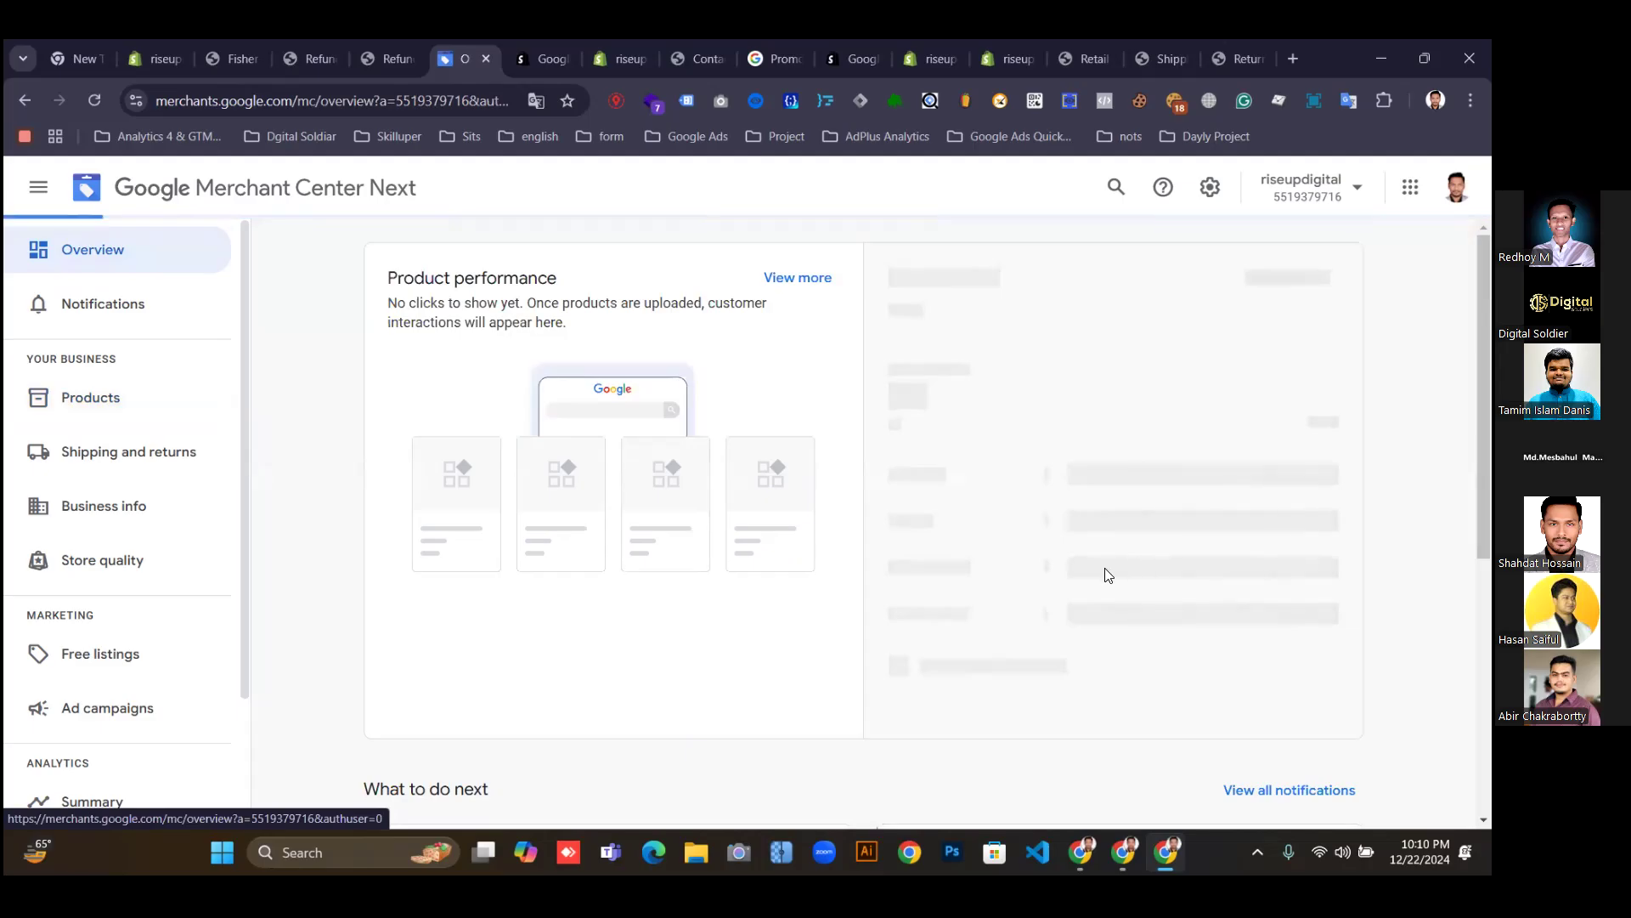
Review the Overview checklist with shipping, returns and sales tax done, then switch to the Google Docs window.
{"action": "scroll", "coordinate": [922, 634], "scroll_direction": "down", "scroll_amount": 5}
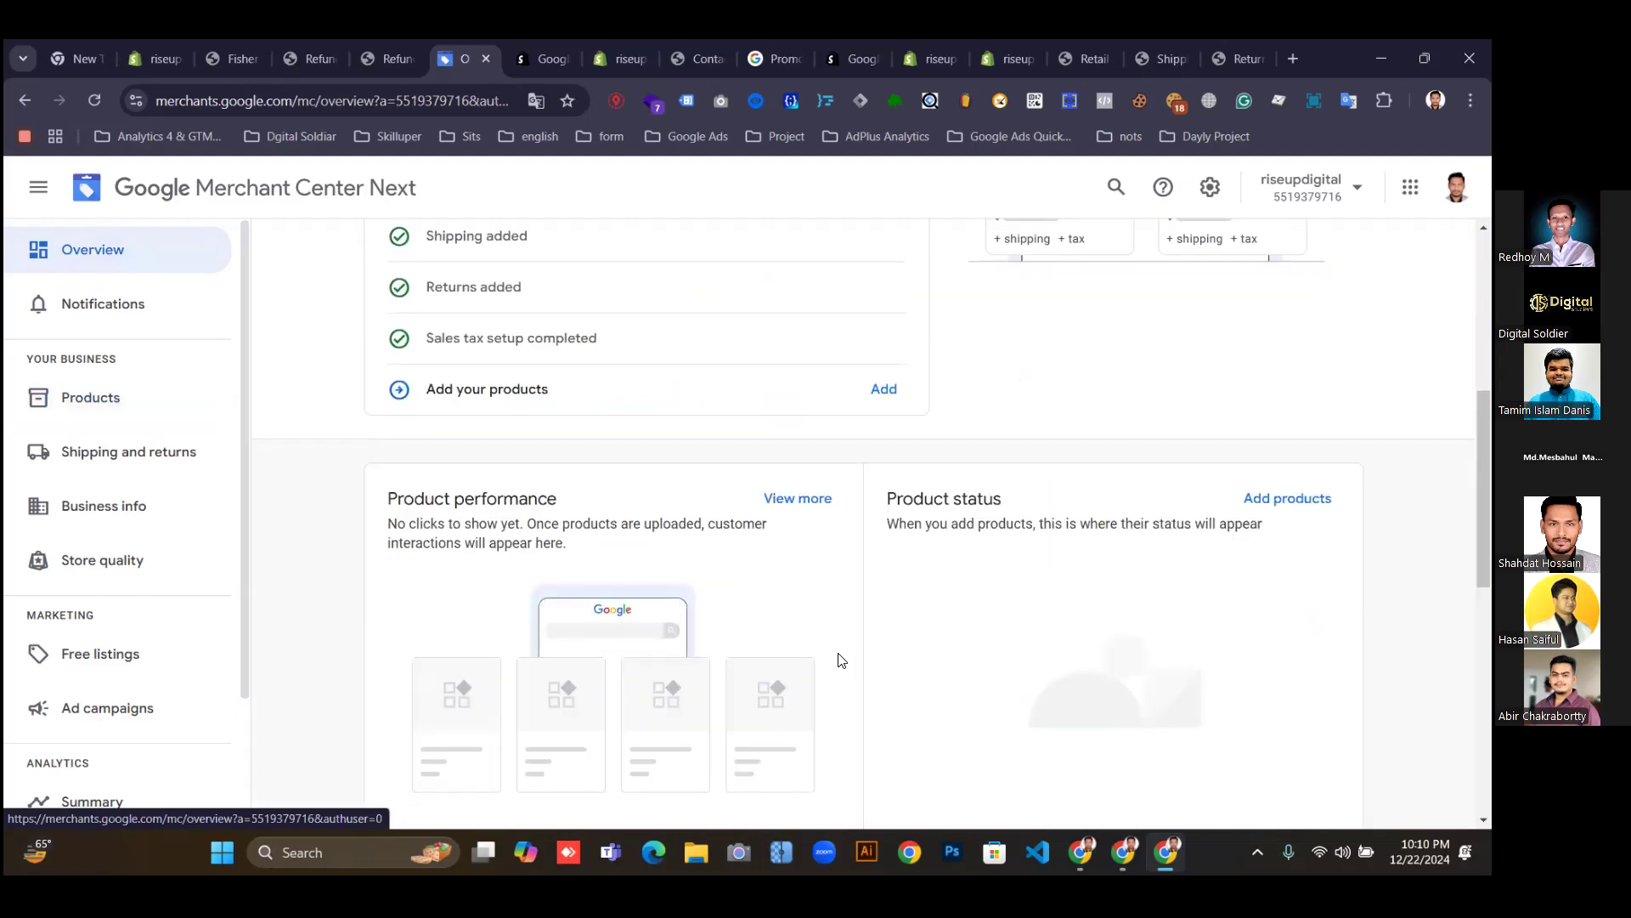
{"action": "scroll", "coordinate": [841, 660], "scroll_direction": "down", "scroll_amount": 5}
{"action": "scroll", "coordinate": [845, 650], "scroll_direction": "up", "scroll_amount": 4}
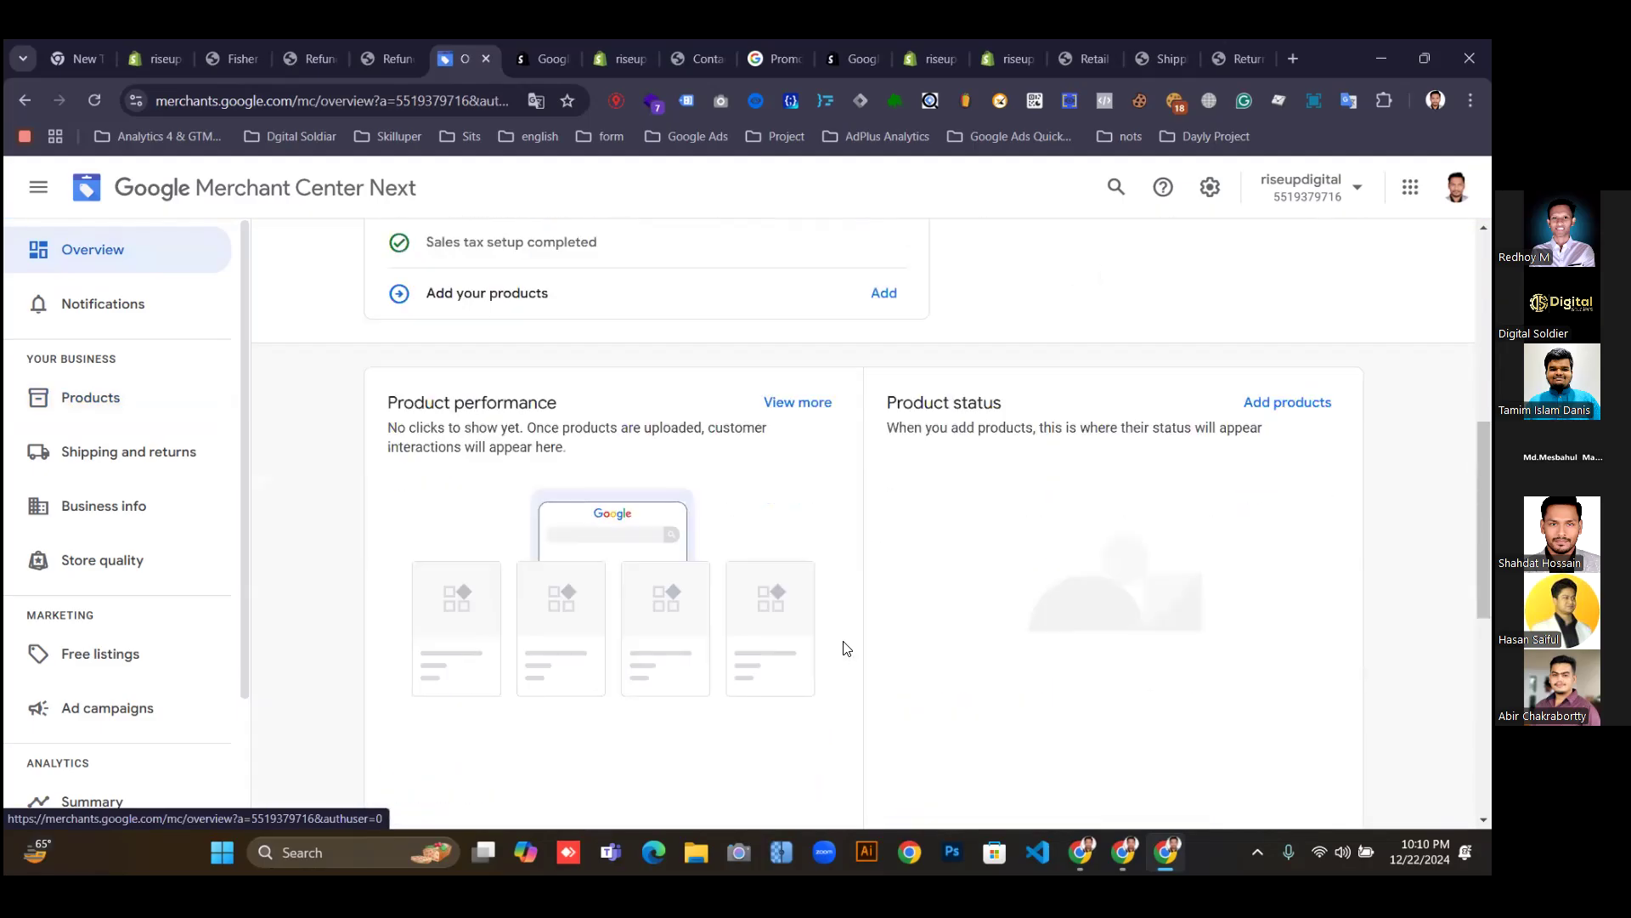
{"action": "scroll", "coordinate": [846, 648], "scroll_direction": "up", "scroll_amount": 6}
{"action": "scroll", "coordinate": [845, 647], "scroll_direction": "down", "scroll_amount": 2}
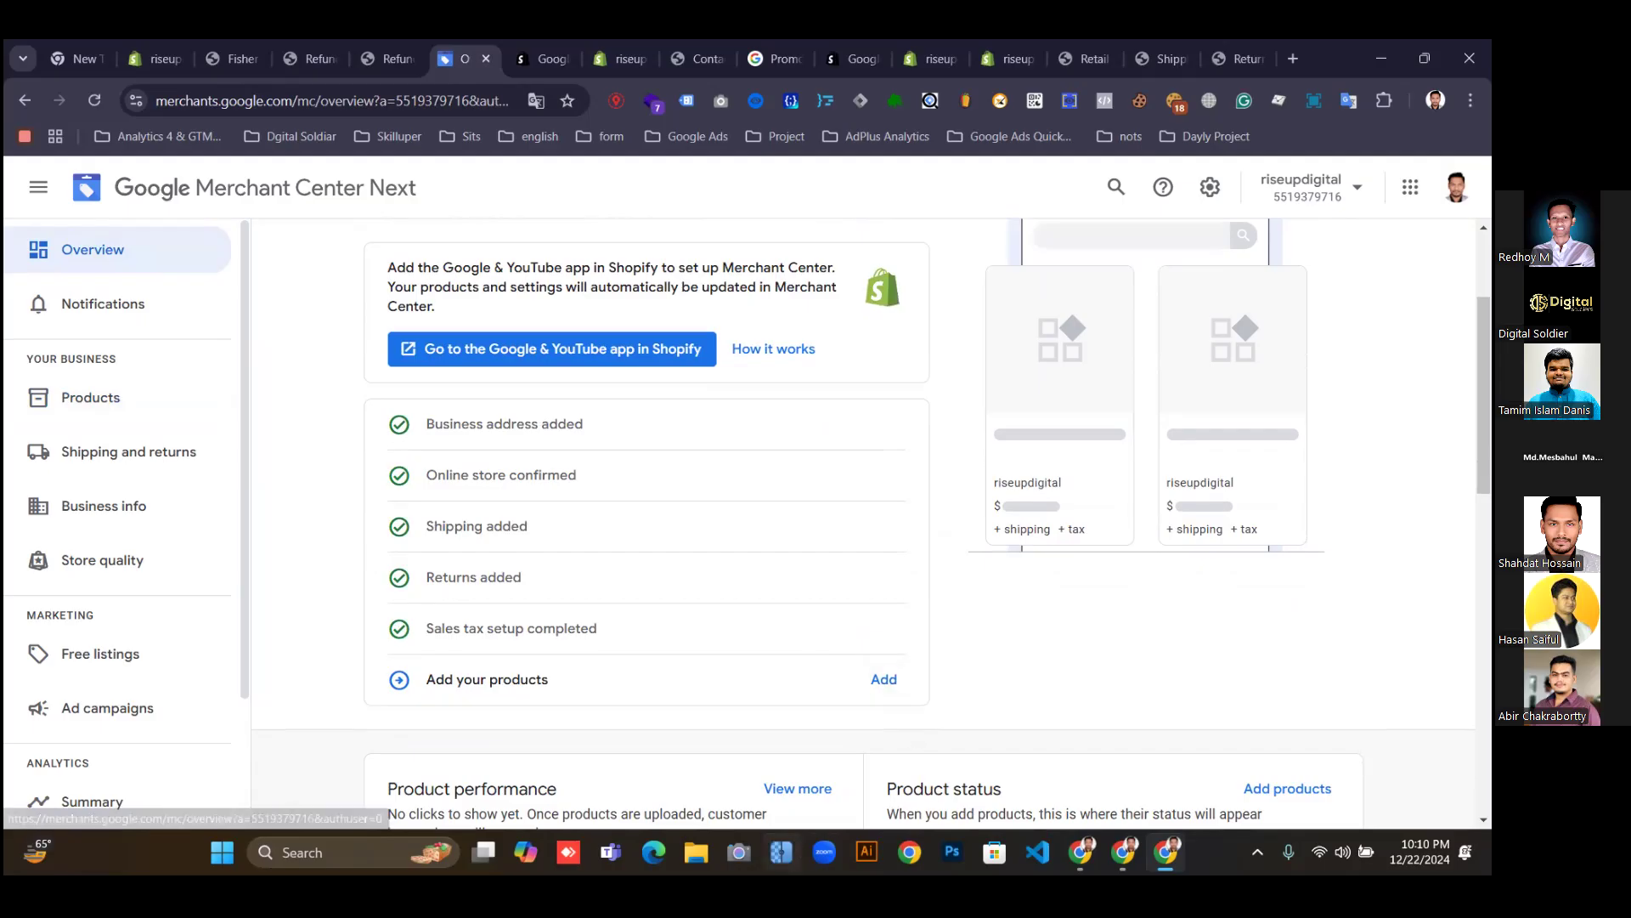
{"action": "left_click", "coordinate": [824, 852]}
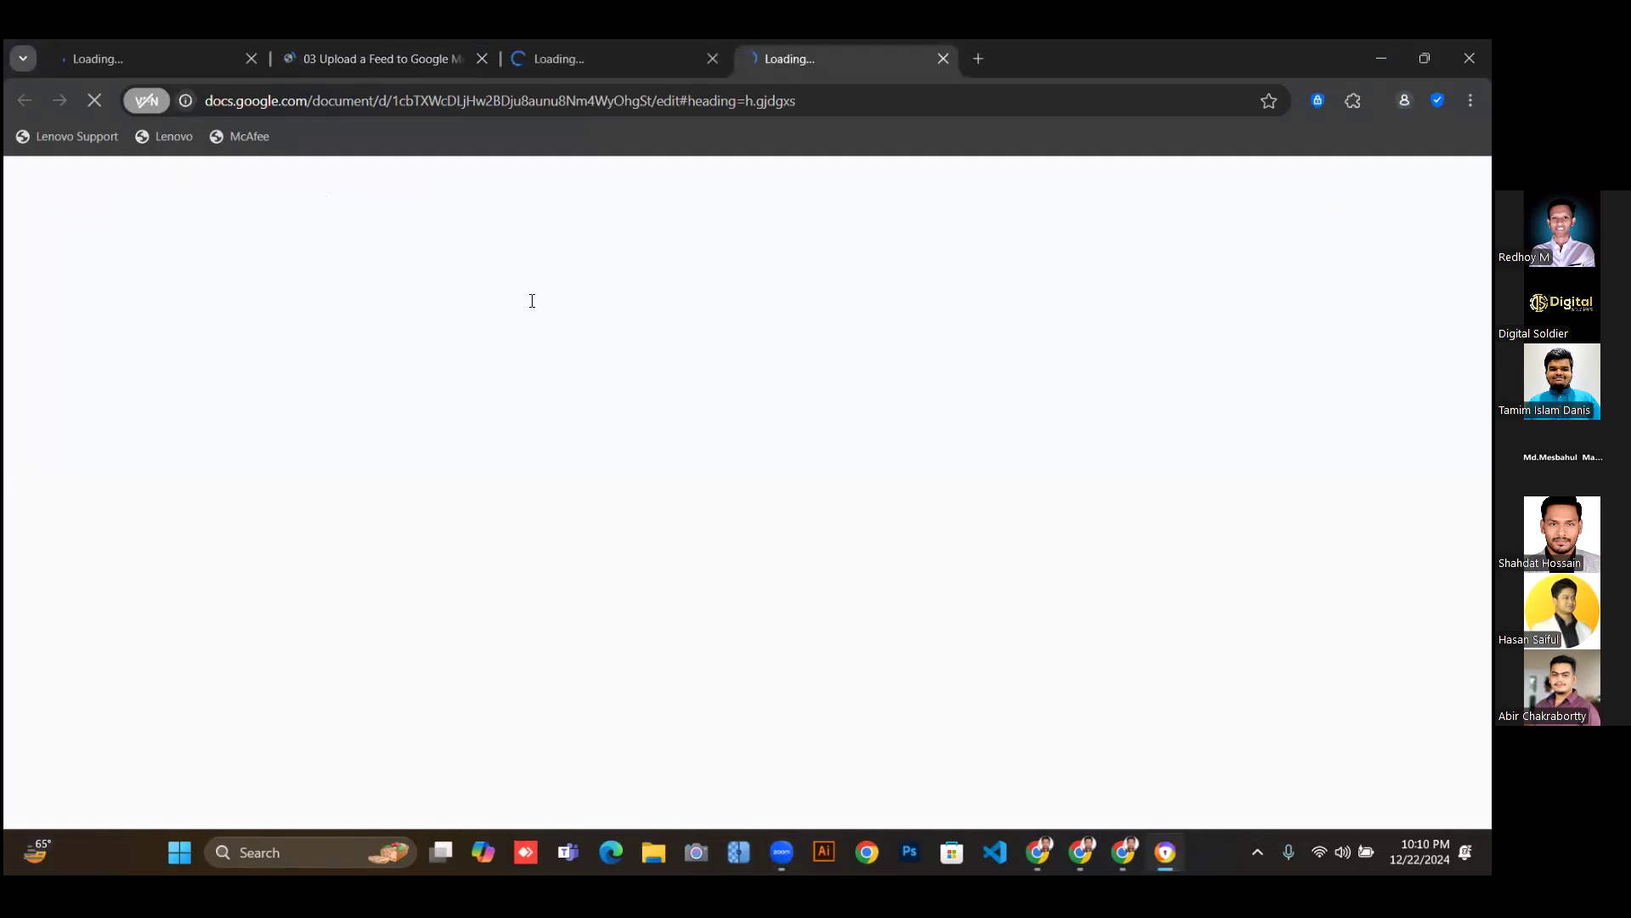
Close the three duplicate tabs, keeping only '03 Upload a Feed to Google Merchant Center'.
{"action": "left_click", "coordinate": [943, 57]}
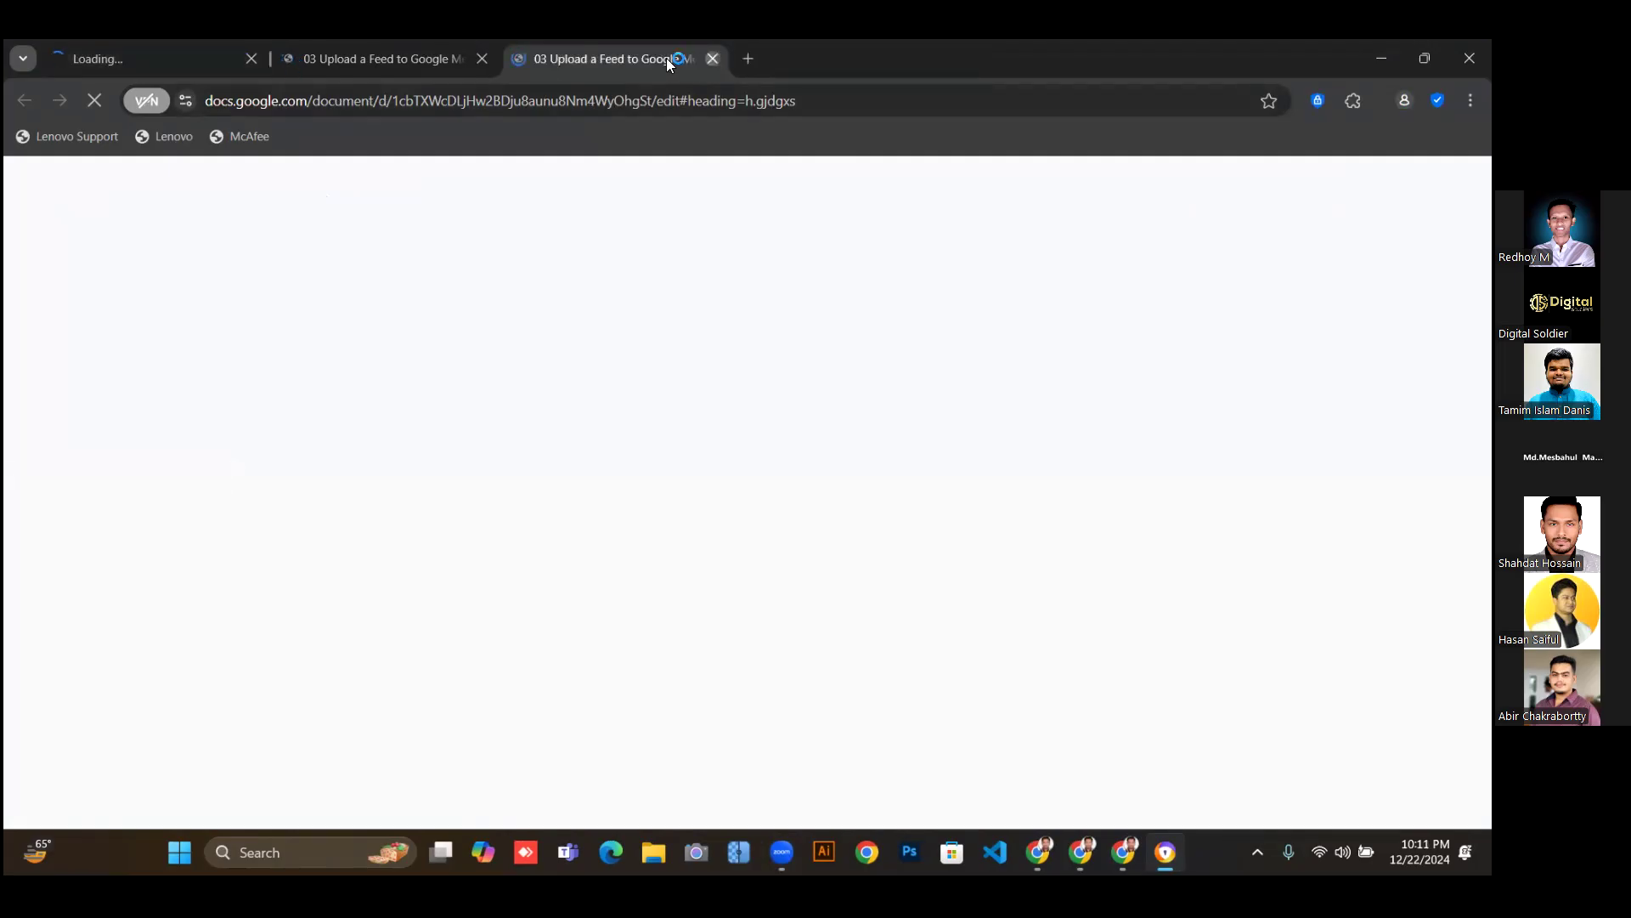
{"action": "left_click", "coordinate": [712, 59]}
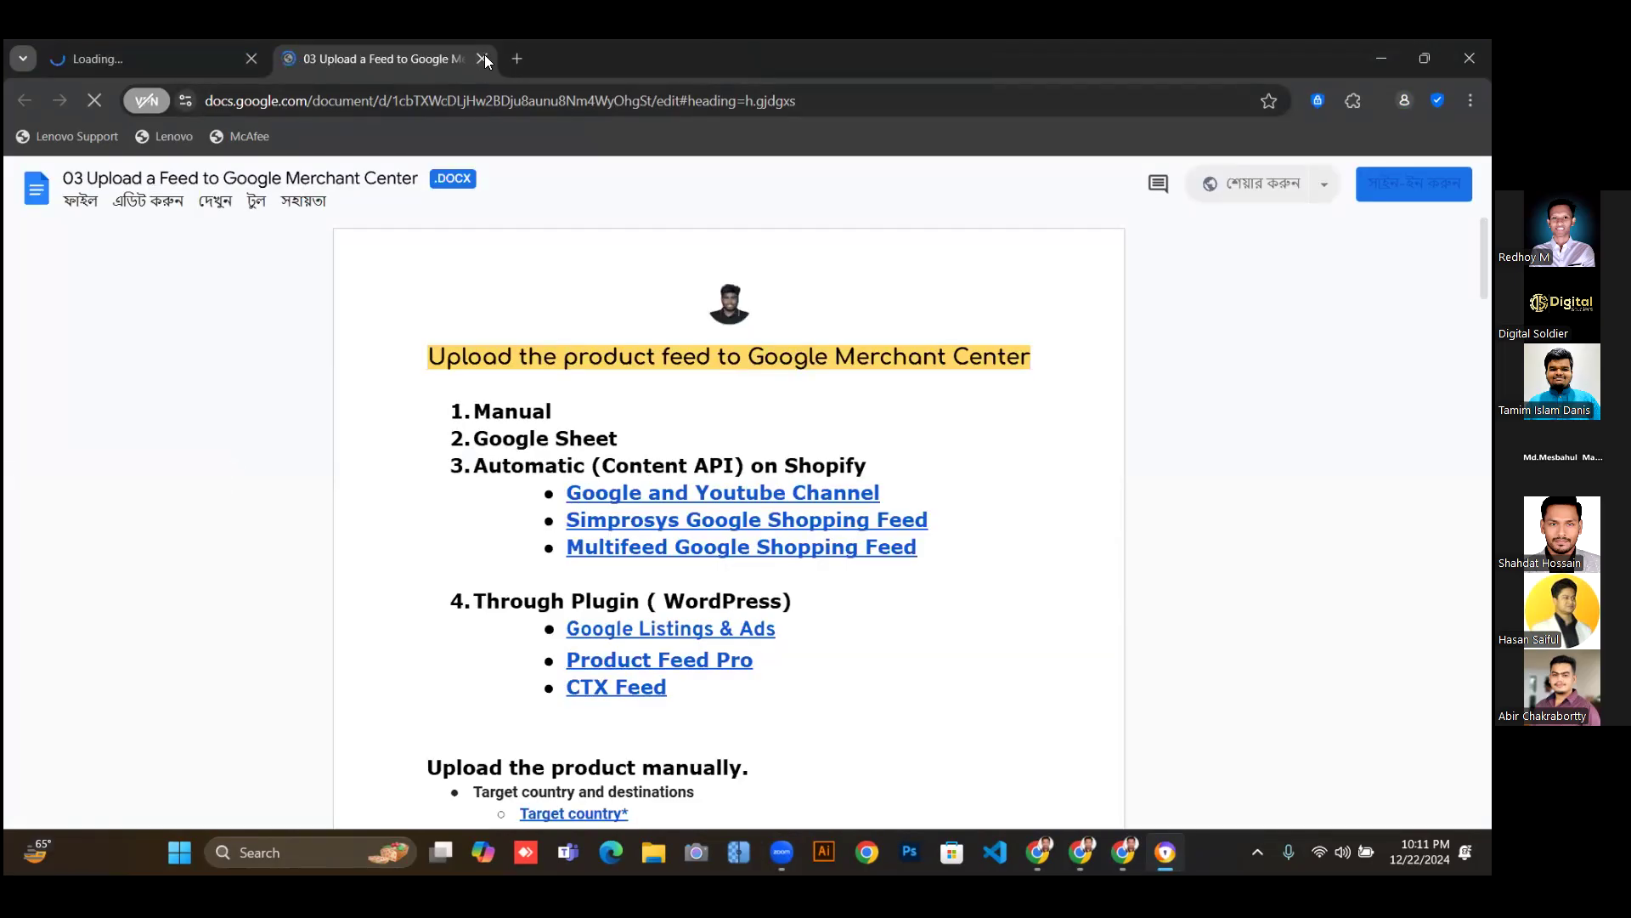
{"action": "left_click", "coordinate": [482, 58]}
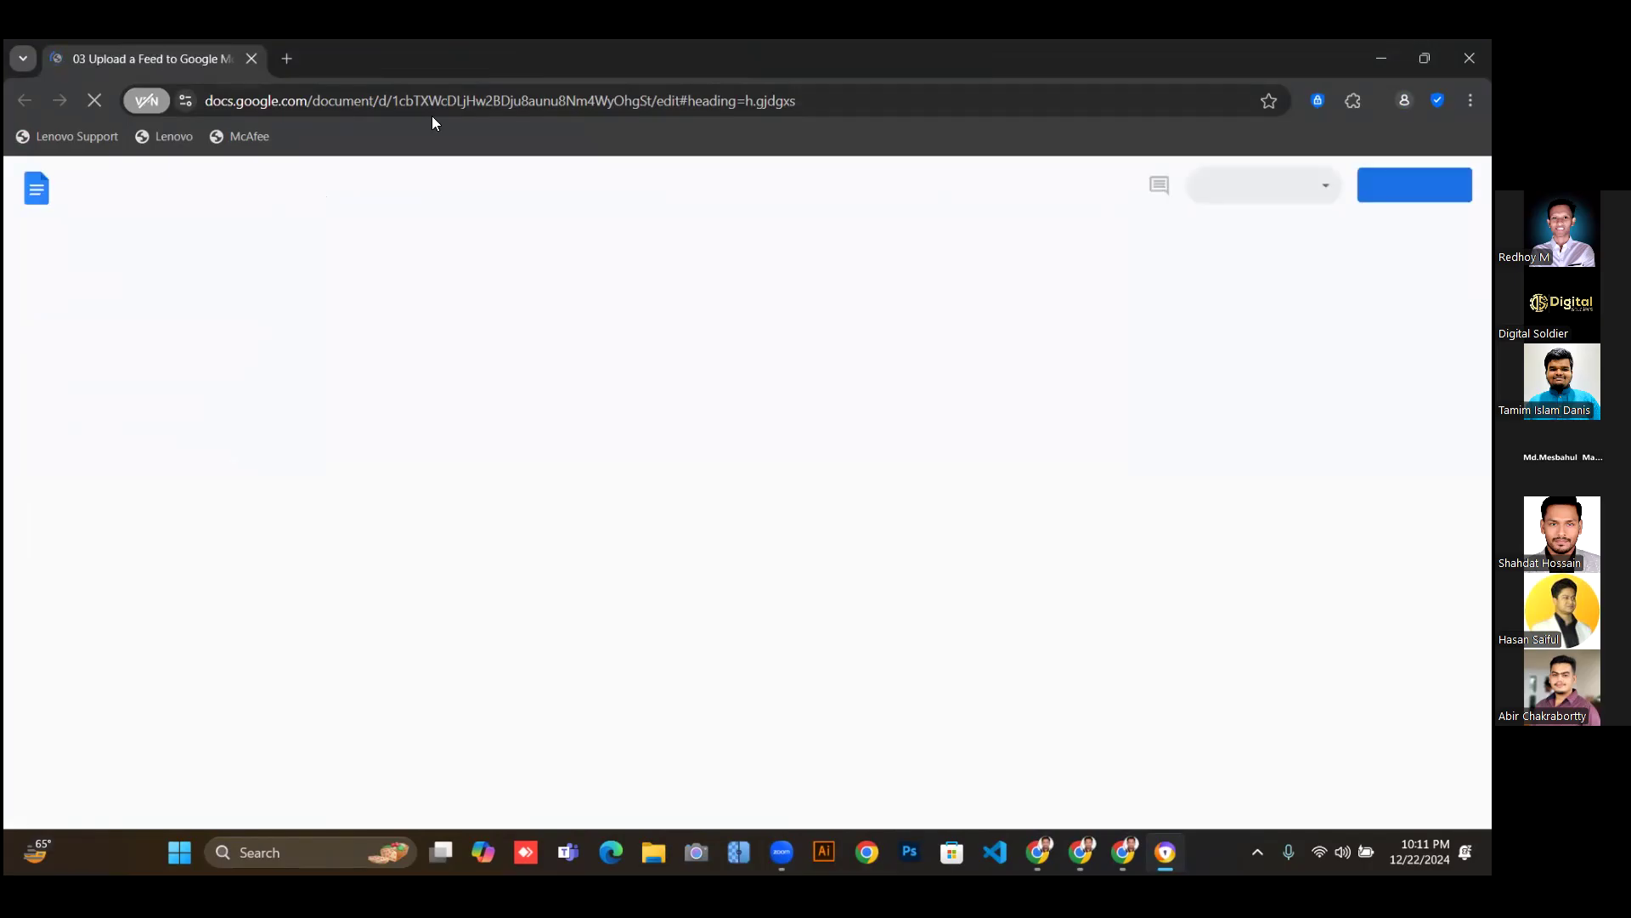
Copy the Google Doc's web address from the address bar.
{"action": "left_click", "coordinate": [744, 105]}
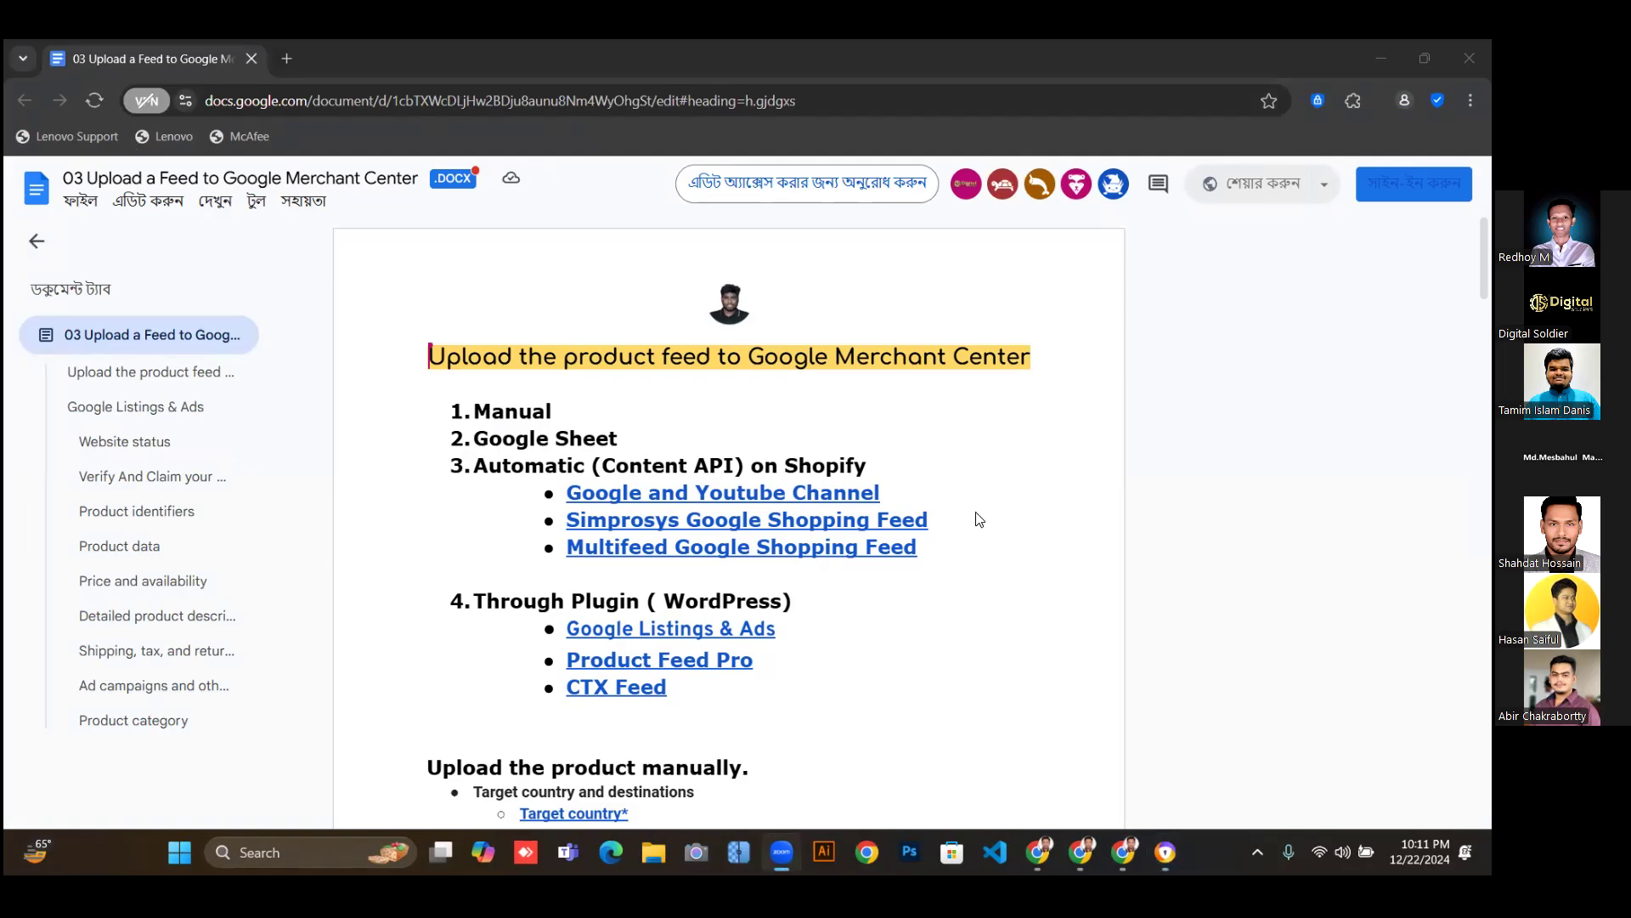
{"action": "scroll", "coordinate": [977, 501], "scroll_direction": "down", "scroll_amount": 2}
{"action": "scroll", "coordinate": [973, 476], "scroll_direction": "up", "scroll_amount": 2}
Open the copied Google Doc address in a new tab of the Merchant Center browser window.
{"action": "left_click", "coordinate": [1124, 852]}
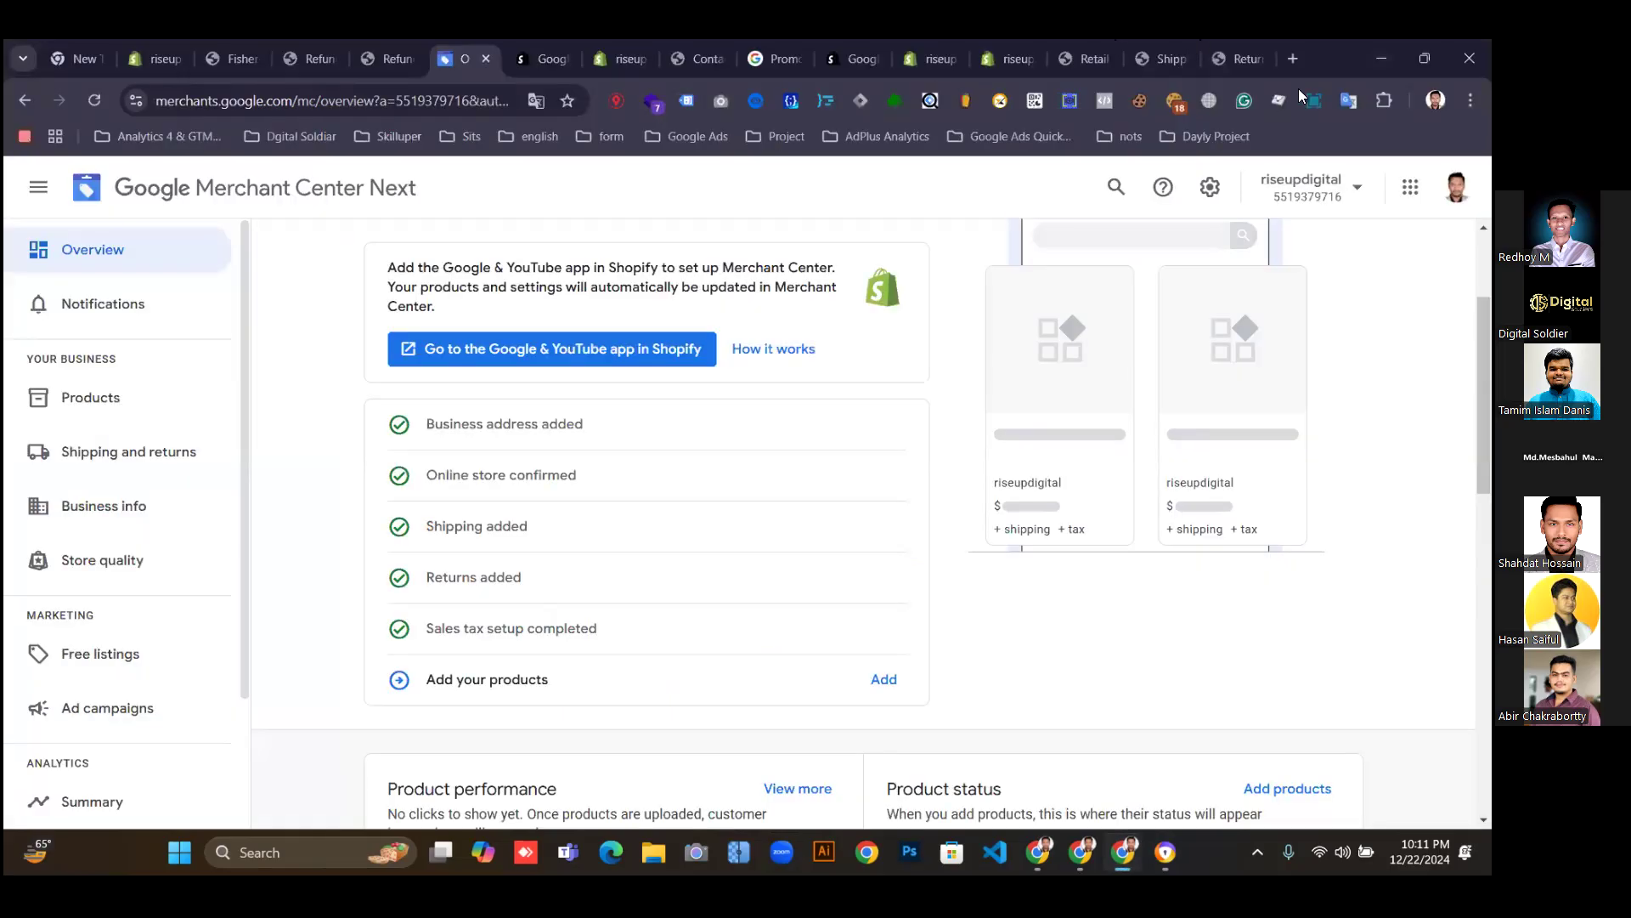
{"action": "key", "text": "ctrl+t"}
{"action": "key", "text": "ctrl+v"}
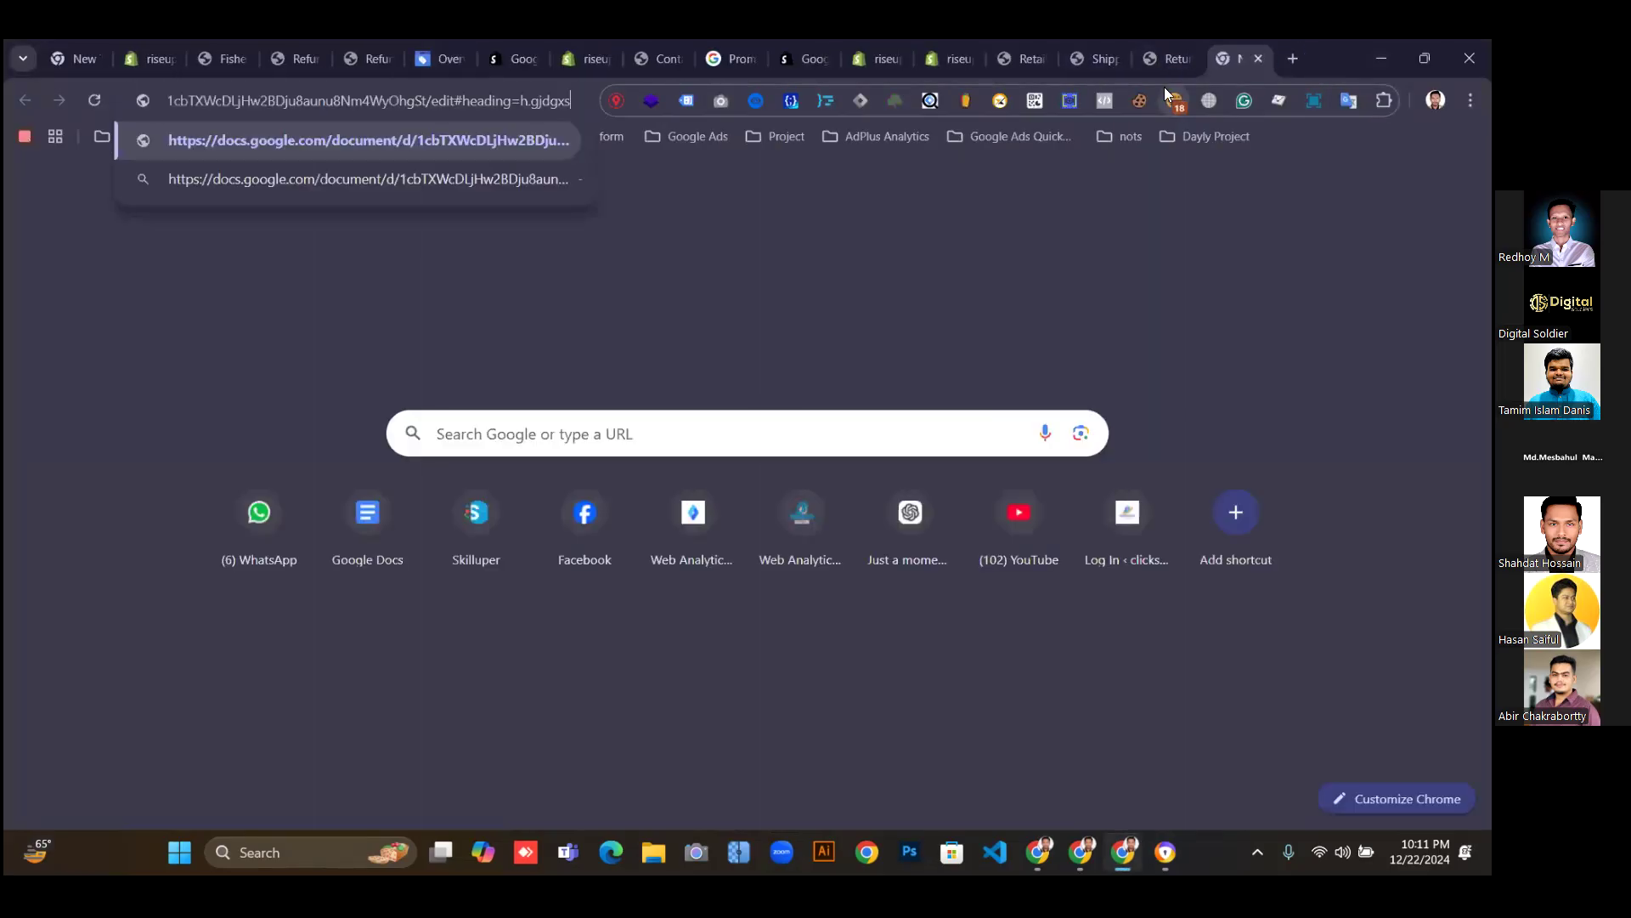
{"action": "key", "text": "Return"}
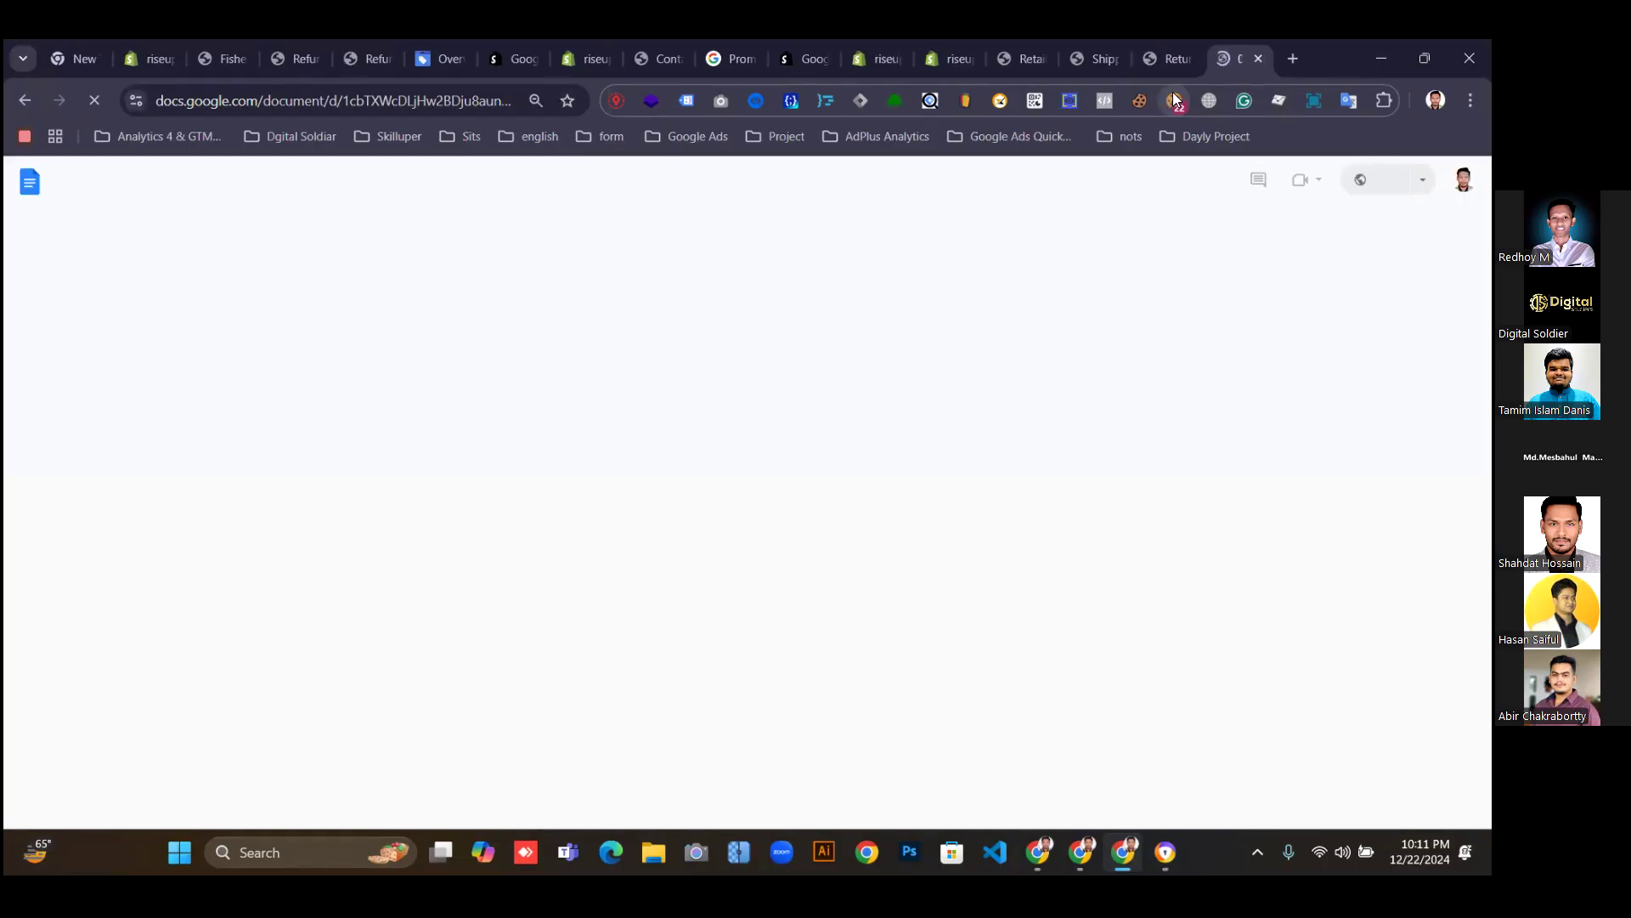
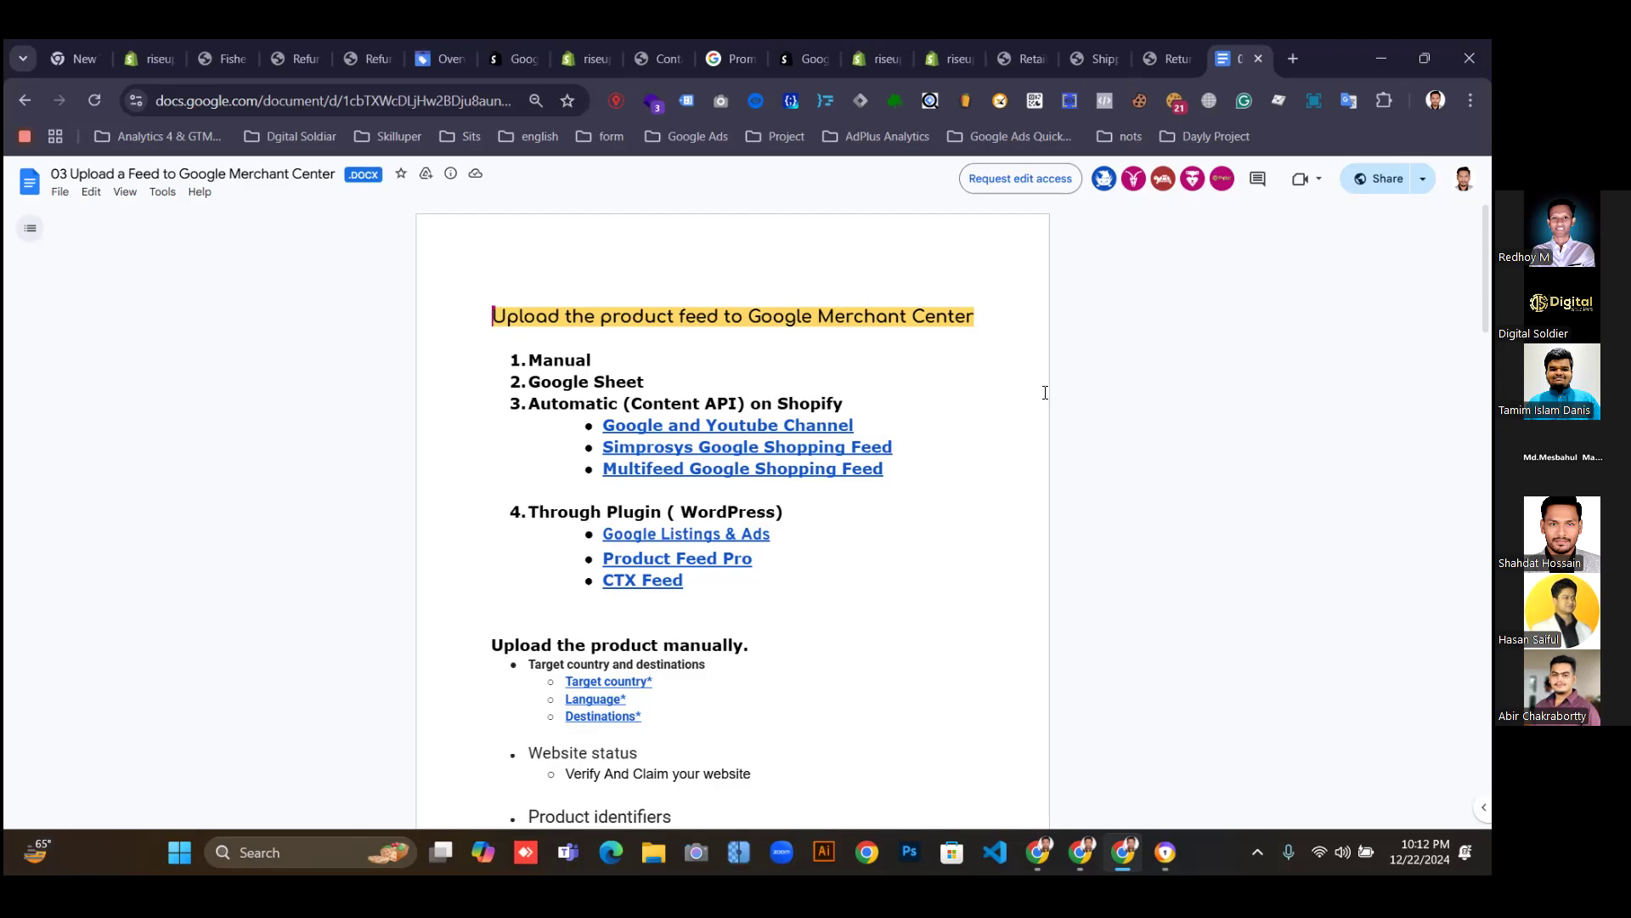
Open the document's Multifeed link in a new tab.
{"action": "scroll", "coordinate": [933, 411], "scroll_direction": "down", "scroll_amount": 3}
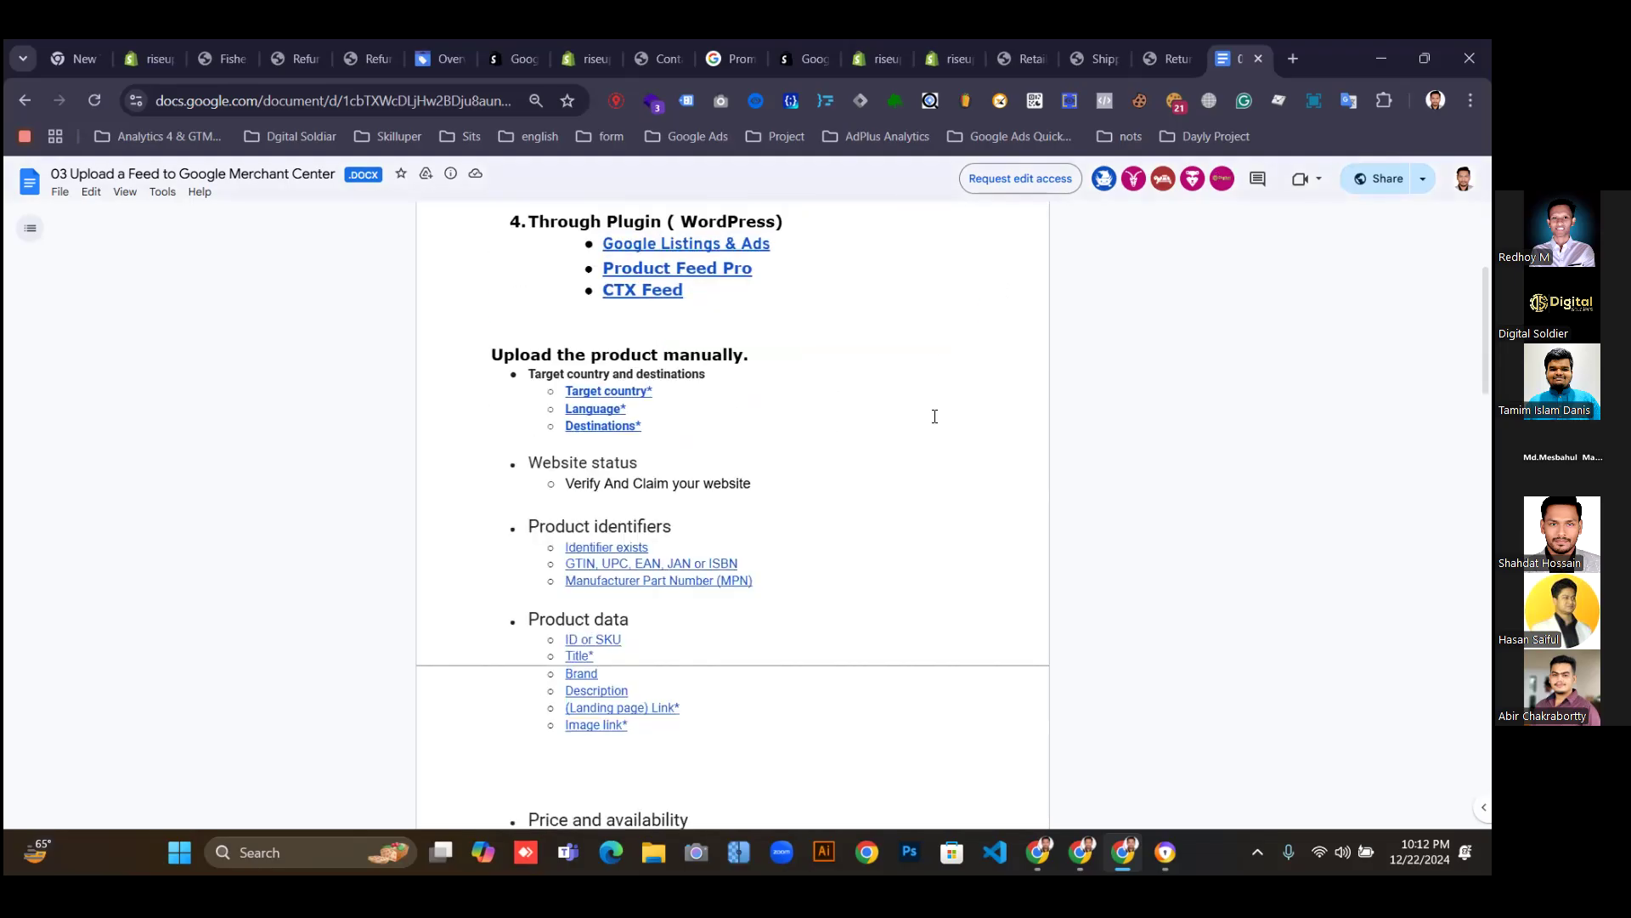
{"action": "scroll", "coordinate": [935, 416], "scroll_direction": "up", "scroll_amount": 2}
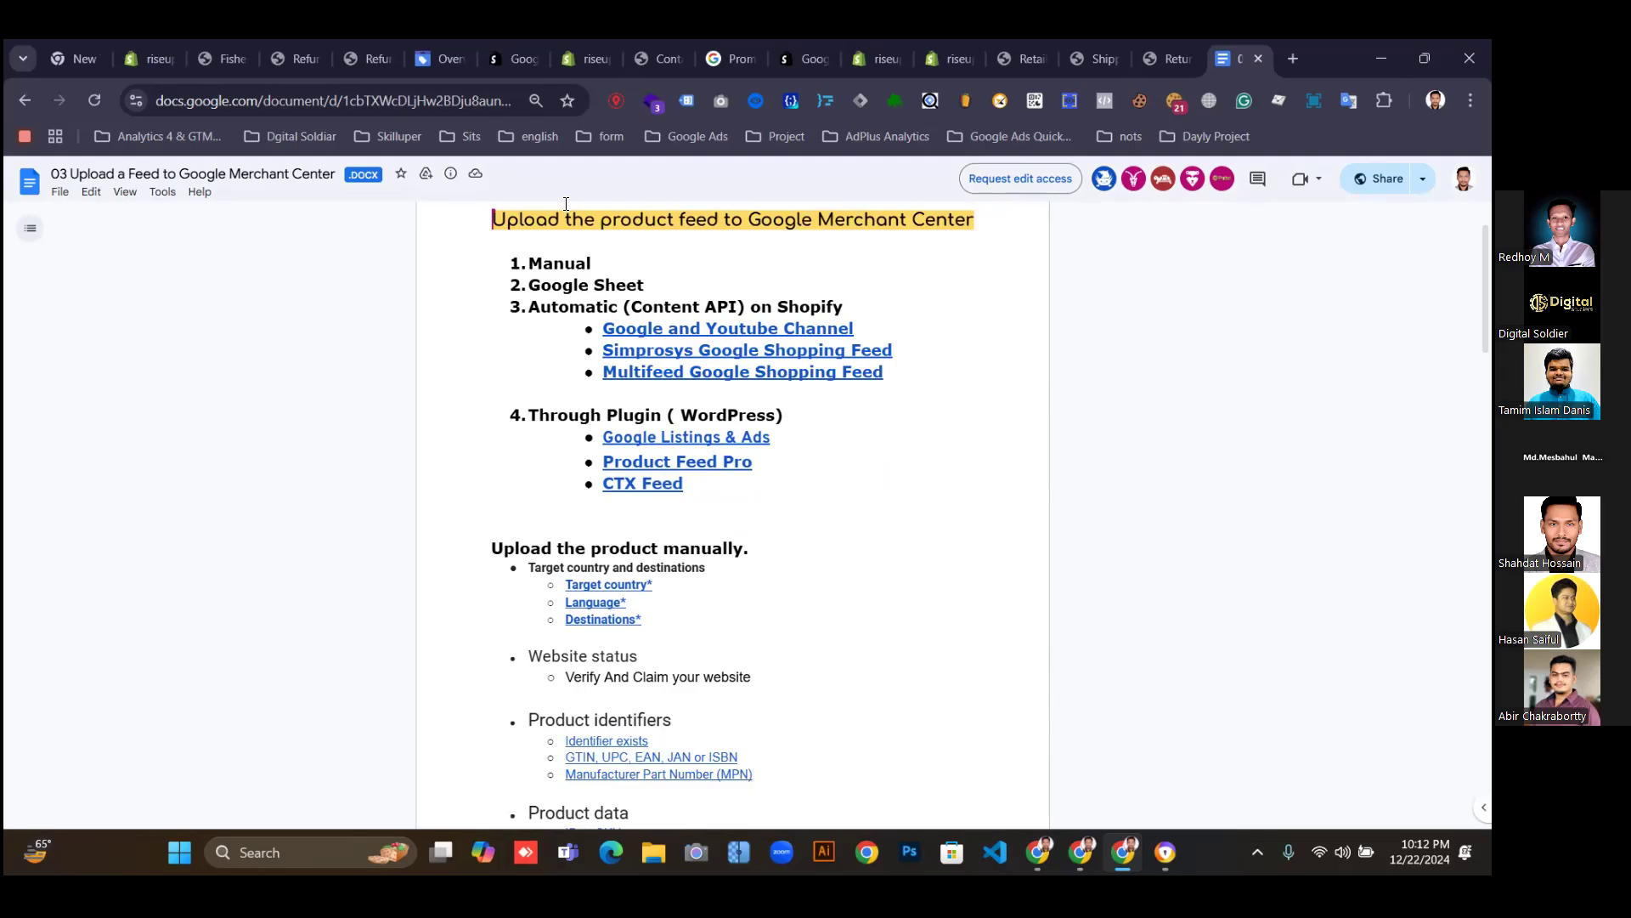
{"action": "right_click", "coordinate": [648, 372]}
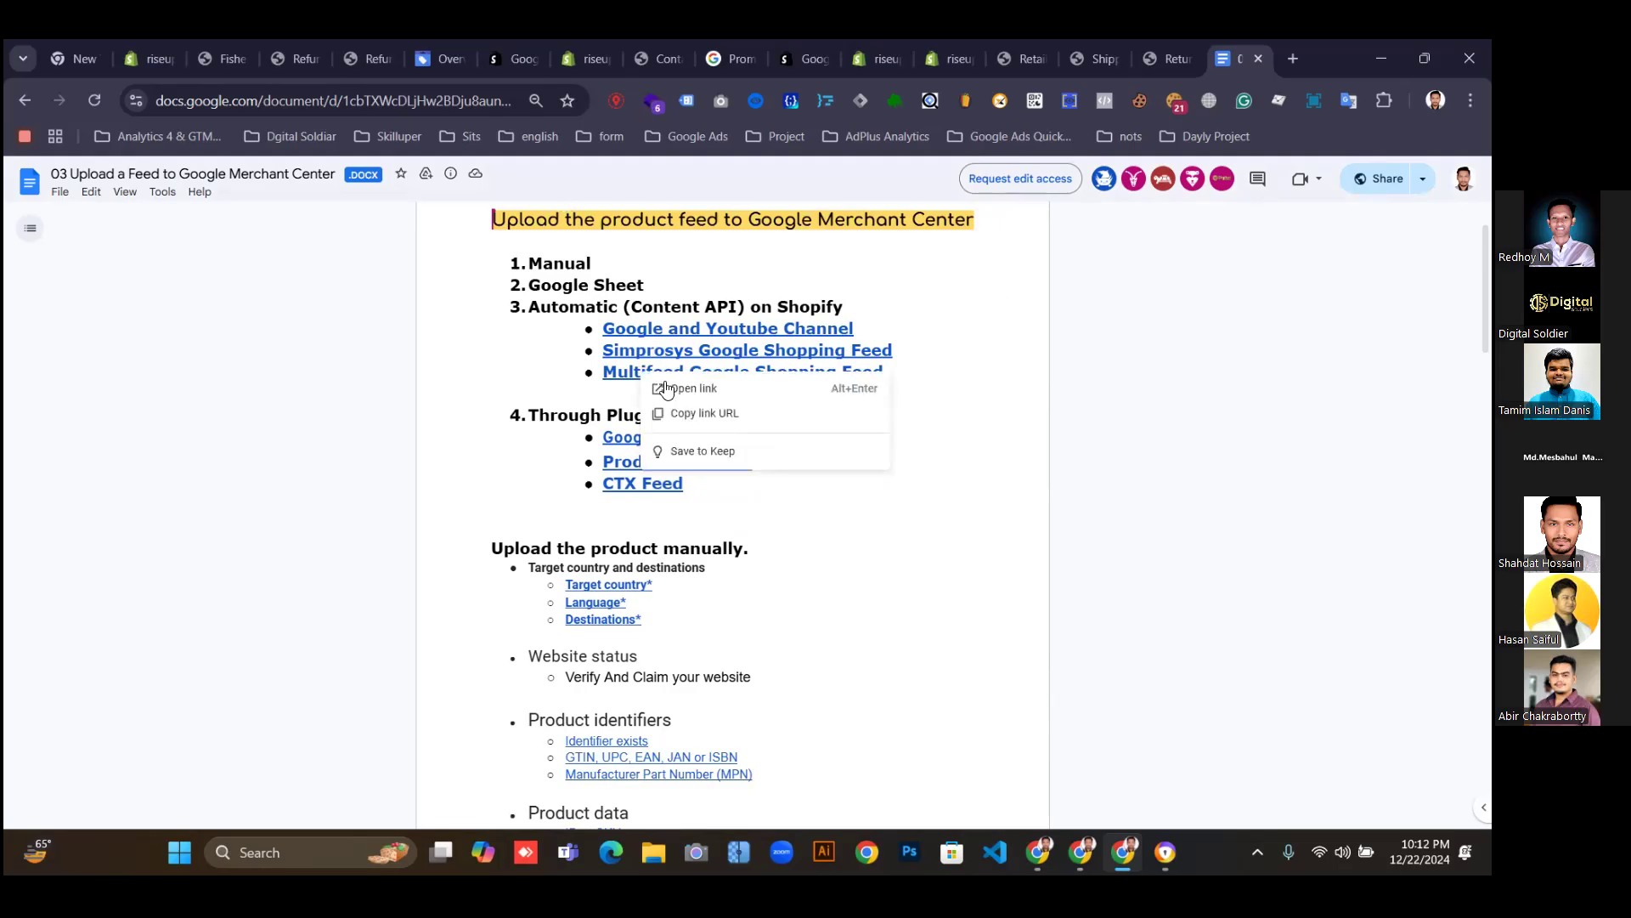
{"action": "left_click", "coordinate": [689, 391]}
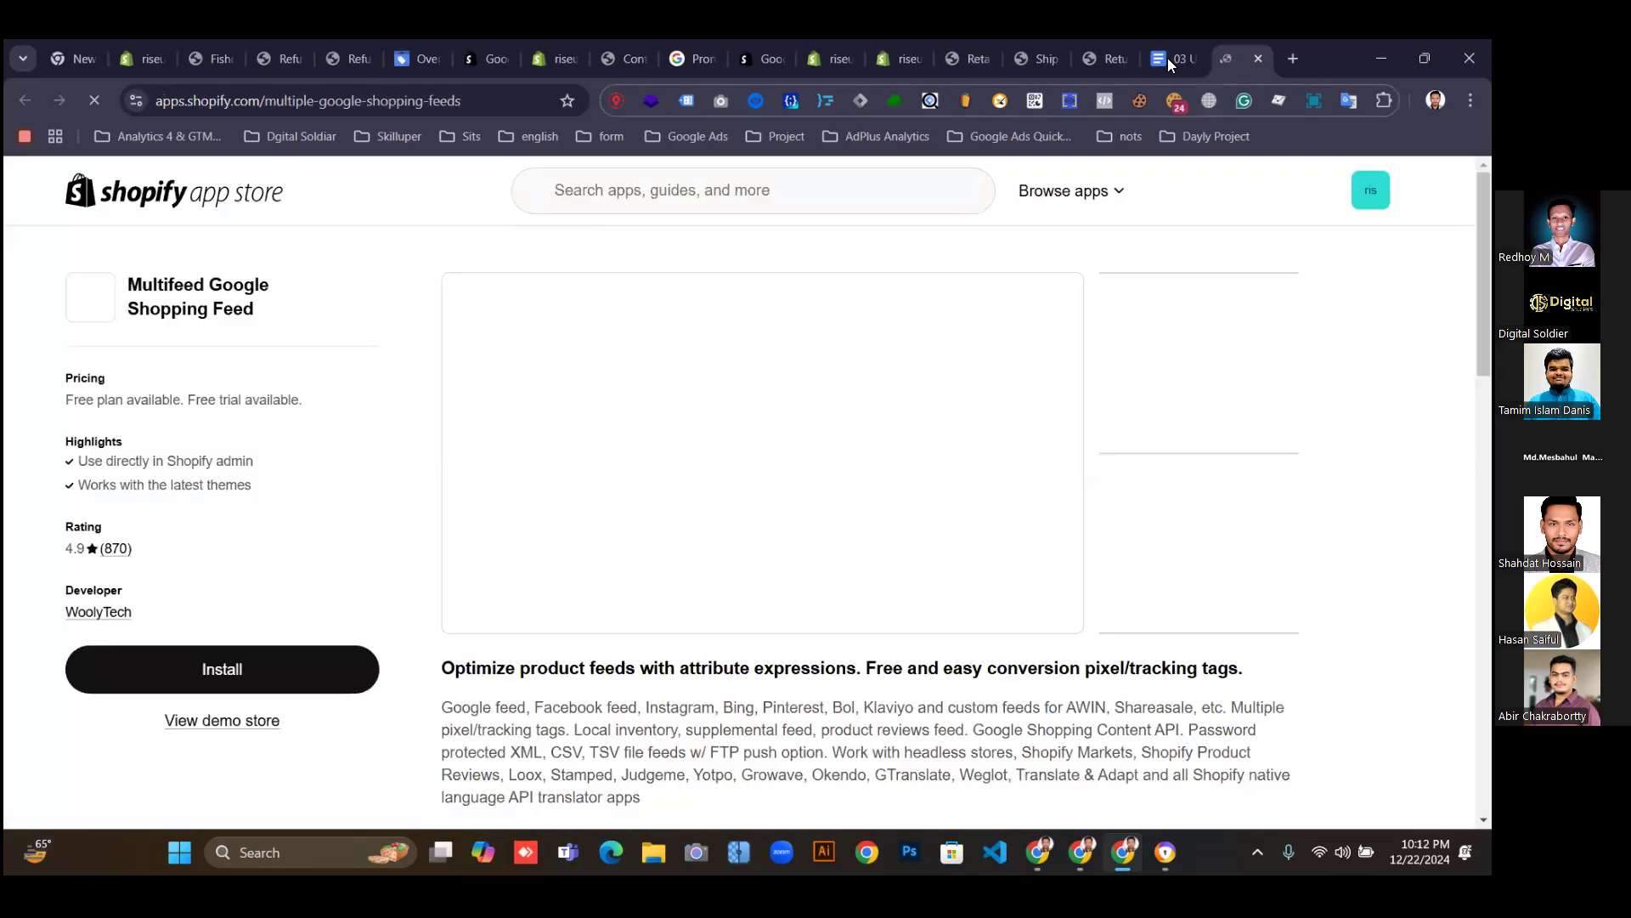
Open the Simprosys Google Shopping Feed listing from the document and start installing it.
{"action": "left_click", "coordinate": [1169, 61]}
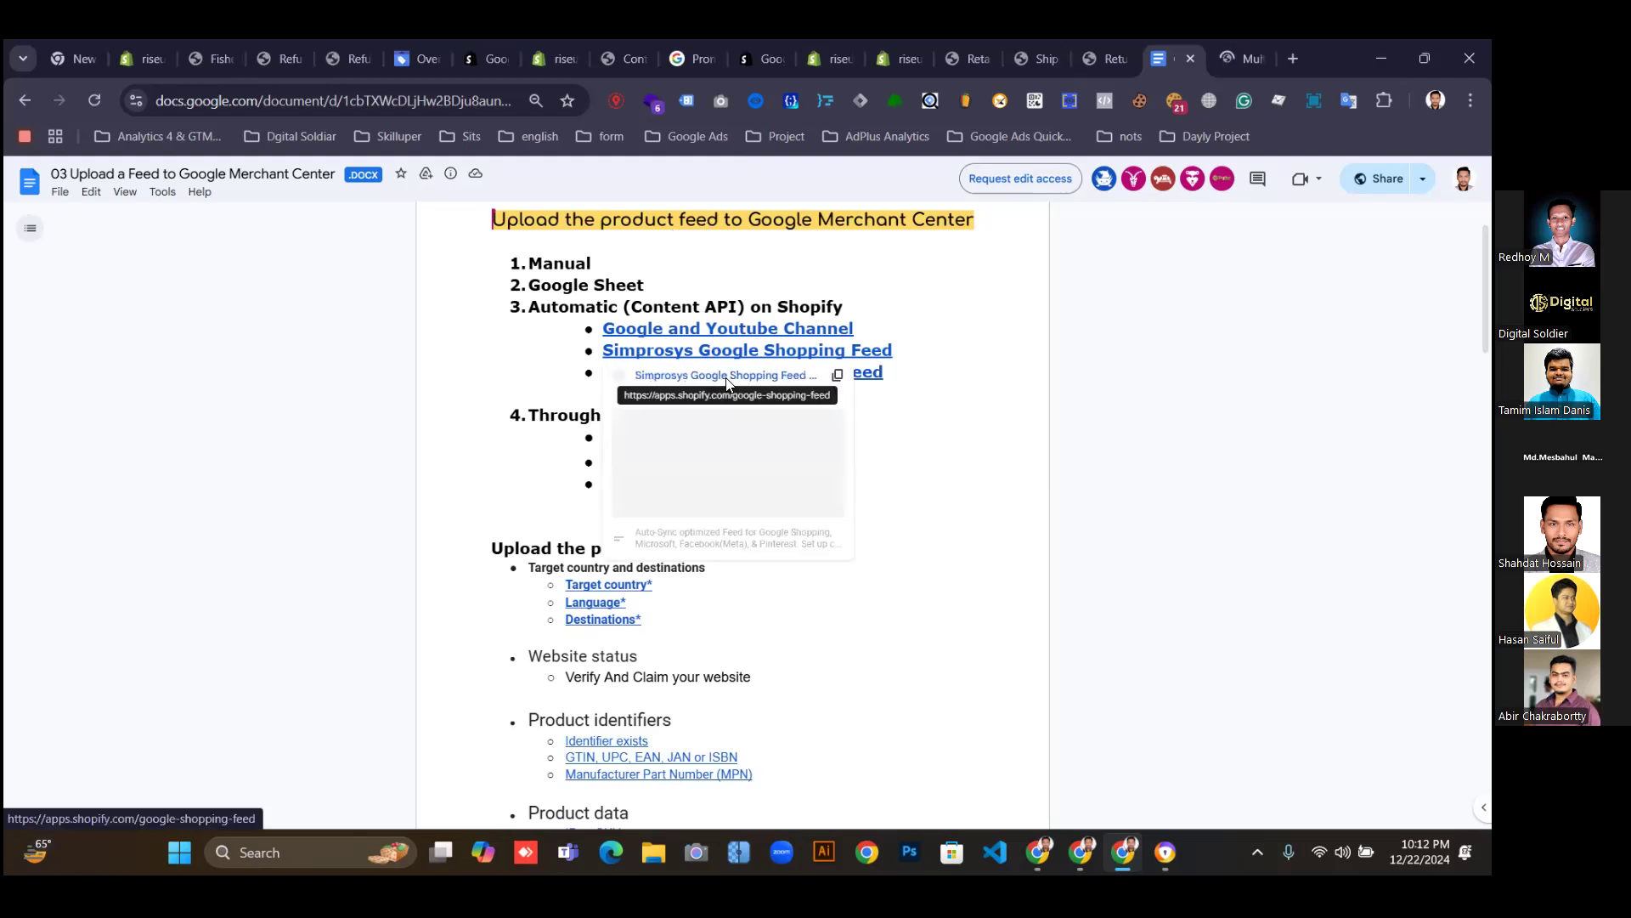
{"action": "left_click", "coordinate": [727, 376]}
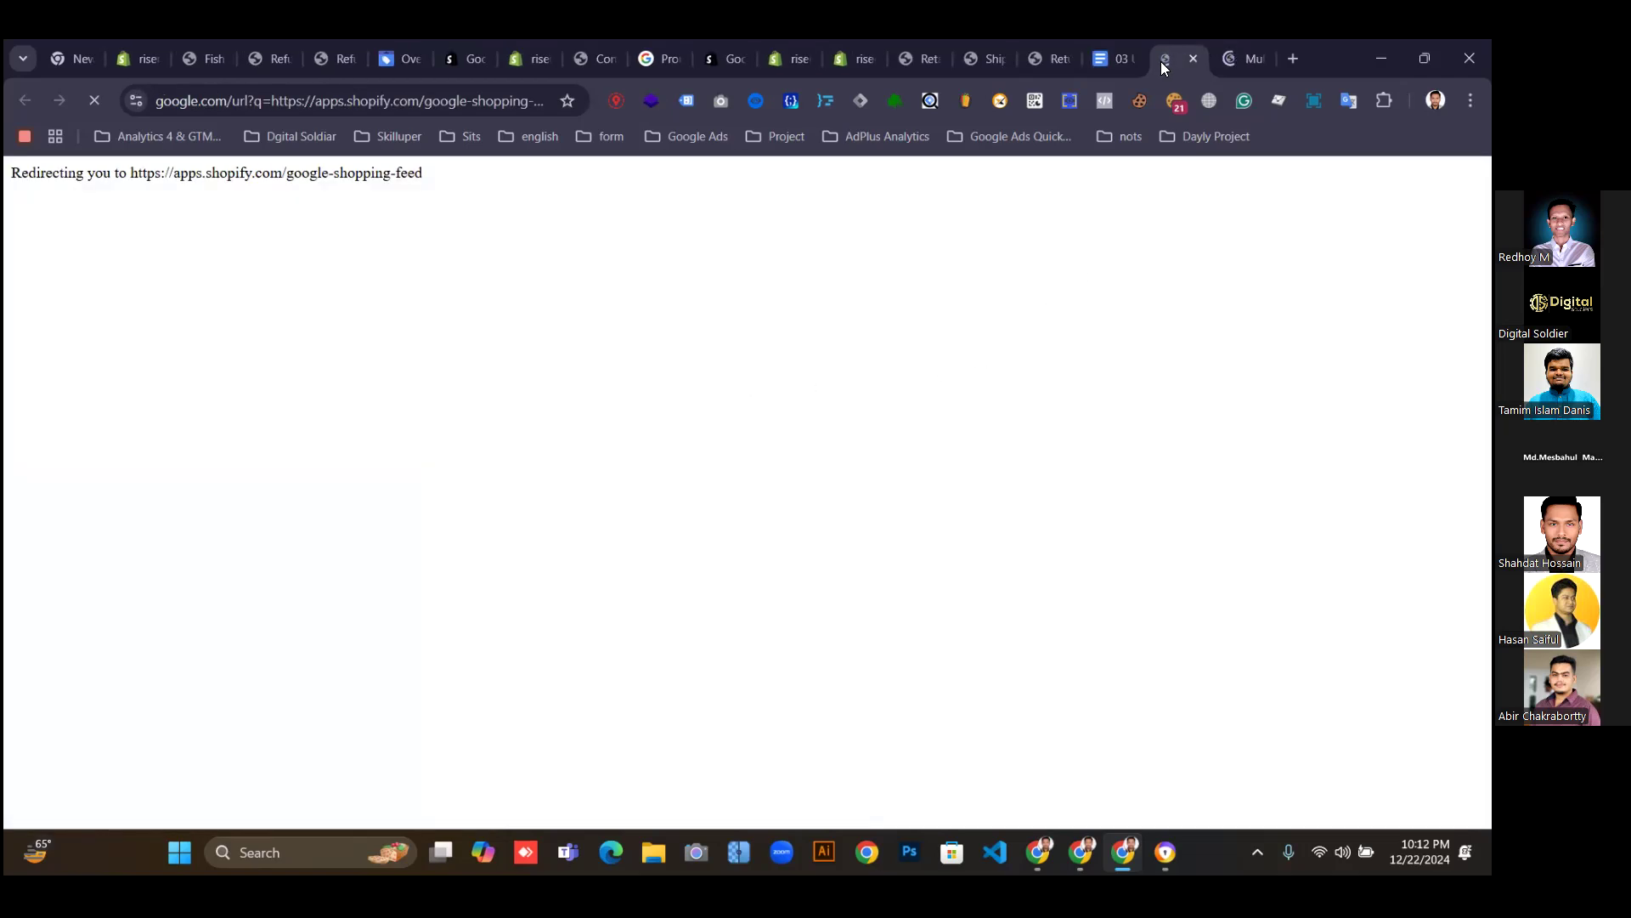
{"action": "left_click", "coordinate": [1232, 60]}
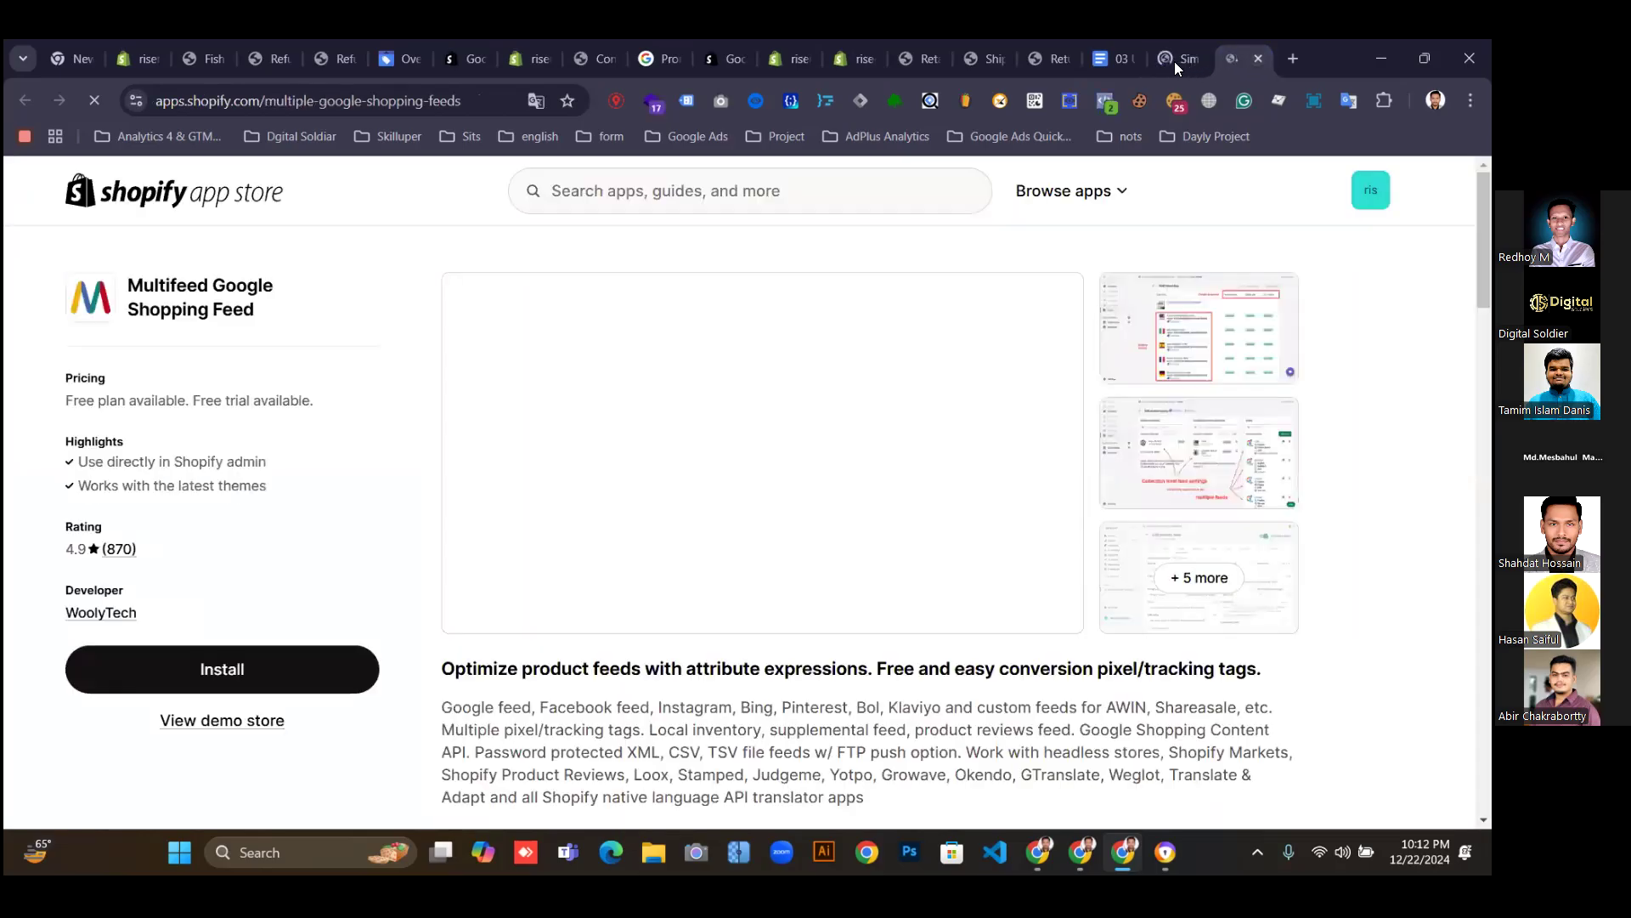
{"action": "left_click", "coordinate": [1174, 61]}
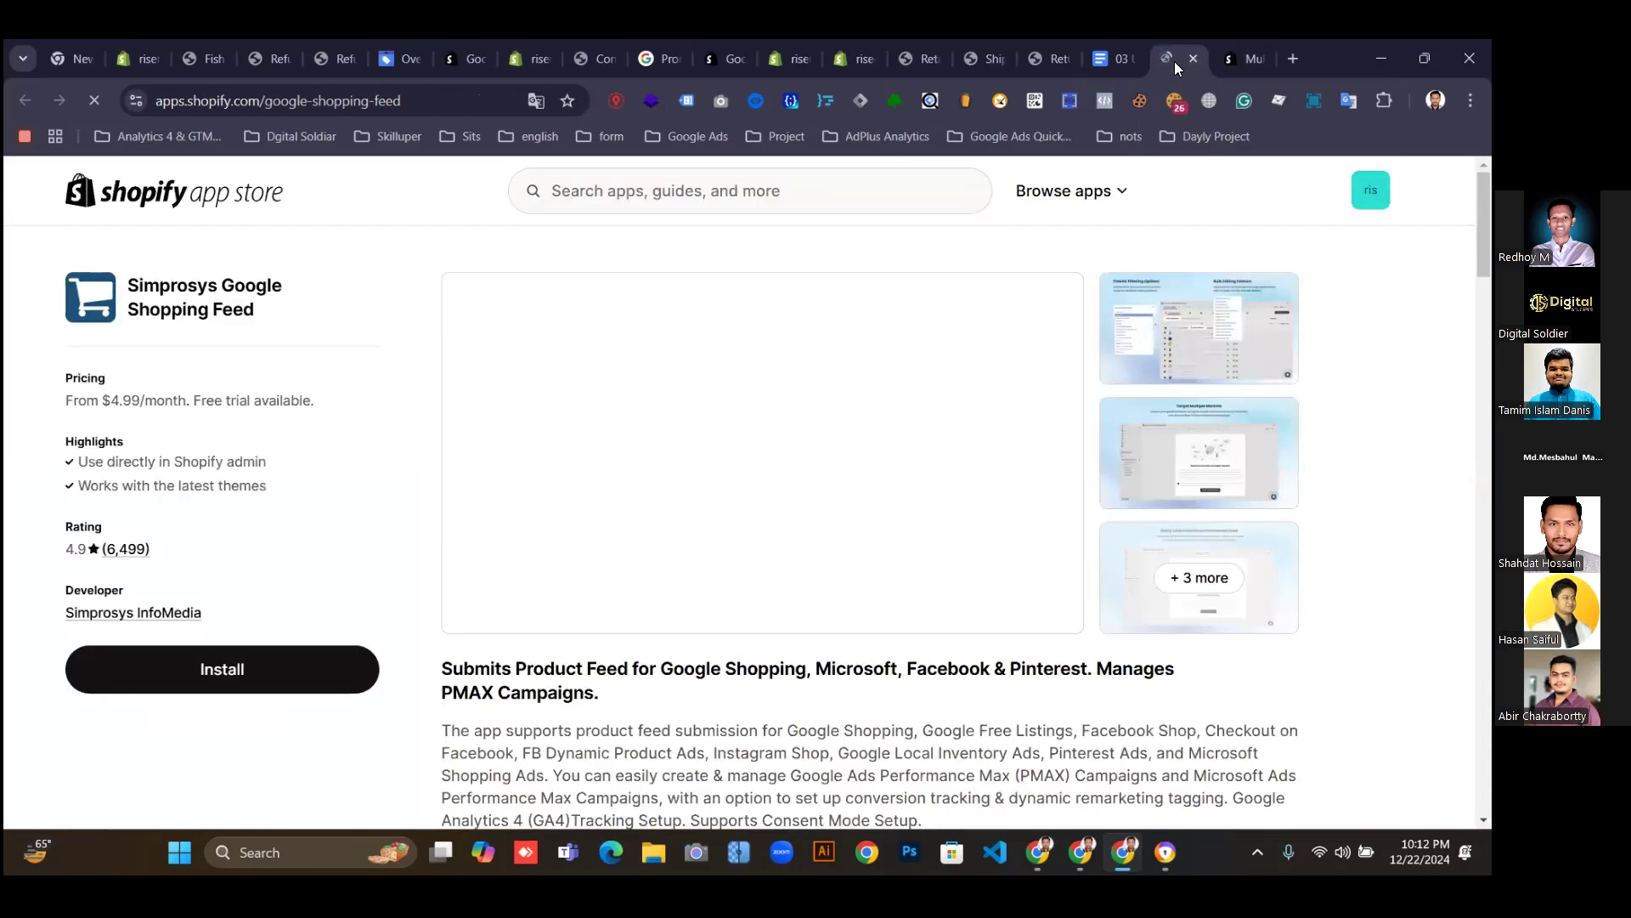
{"action": "left_click", "coordinate": [1103, 59]}
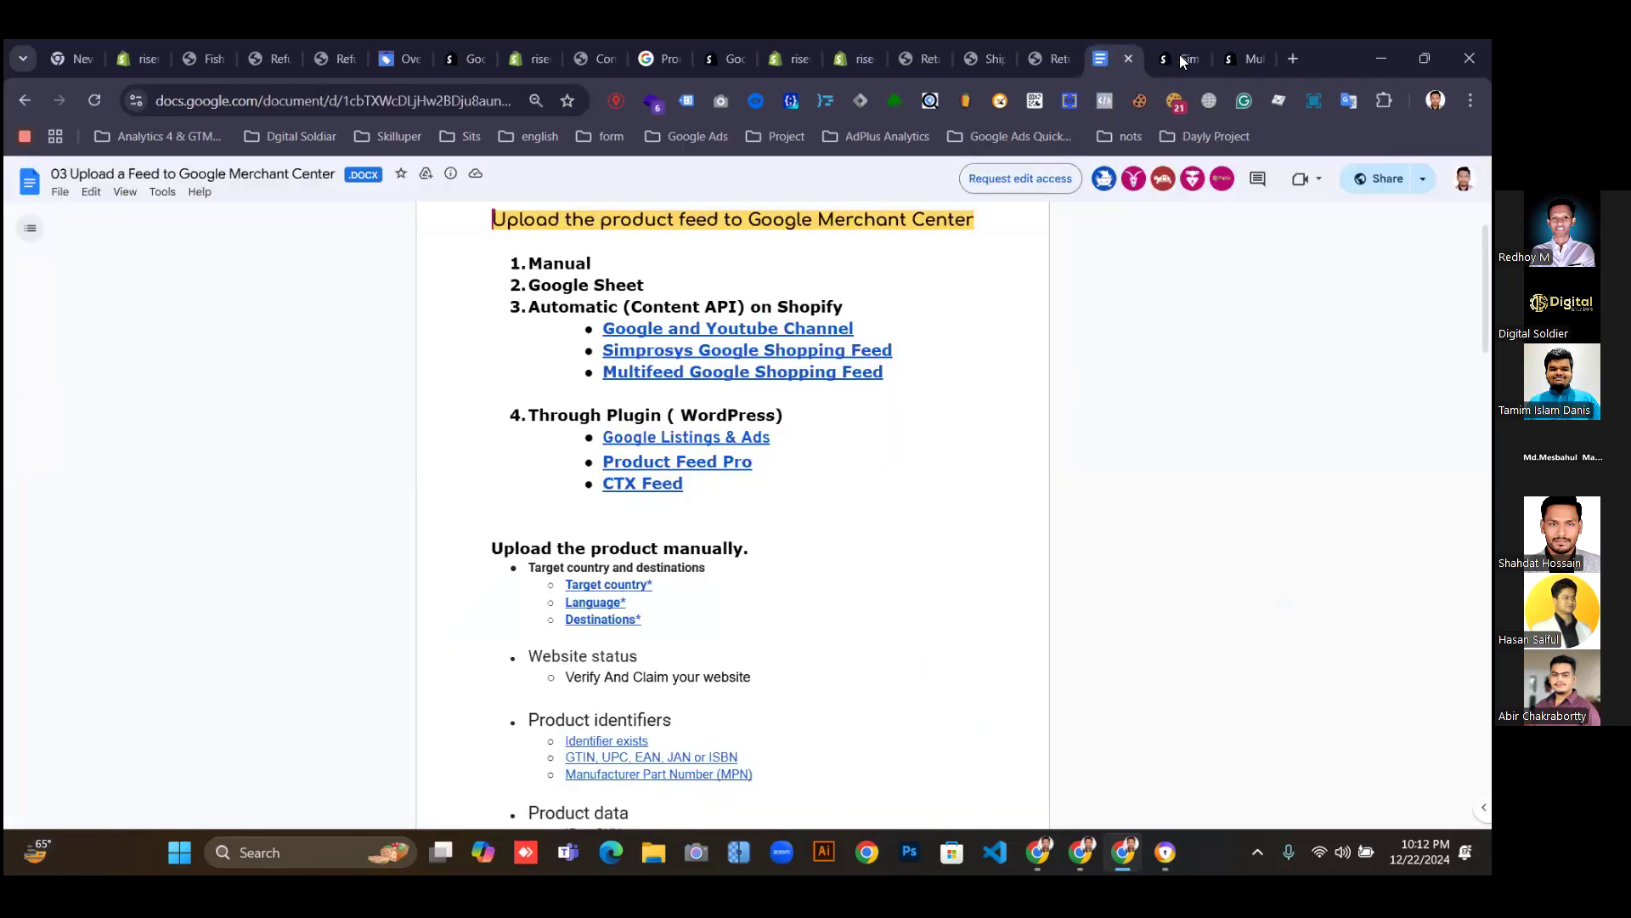
{"action": "left_click", "coordinate": [1181, 60]}
{"action": "scroll", "coordinate": [1126, 336], "scroll_direction": "down", "scroll_amount": 2}
{"action": "scroll", "coordinate": [1126, 336], "scroll_direction": "up", "scroll_amount": 2}
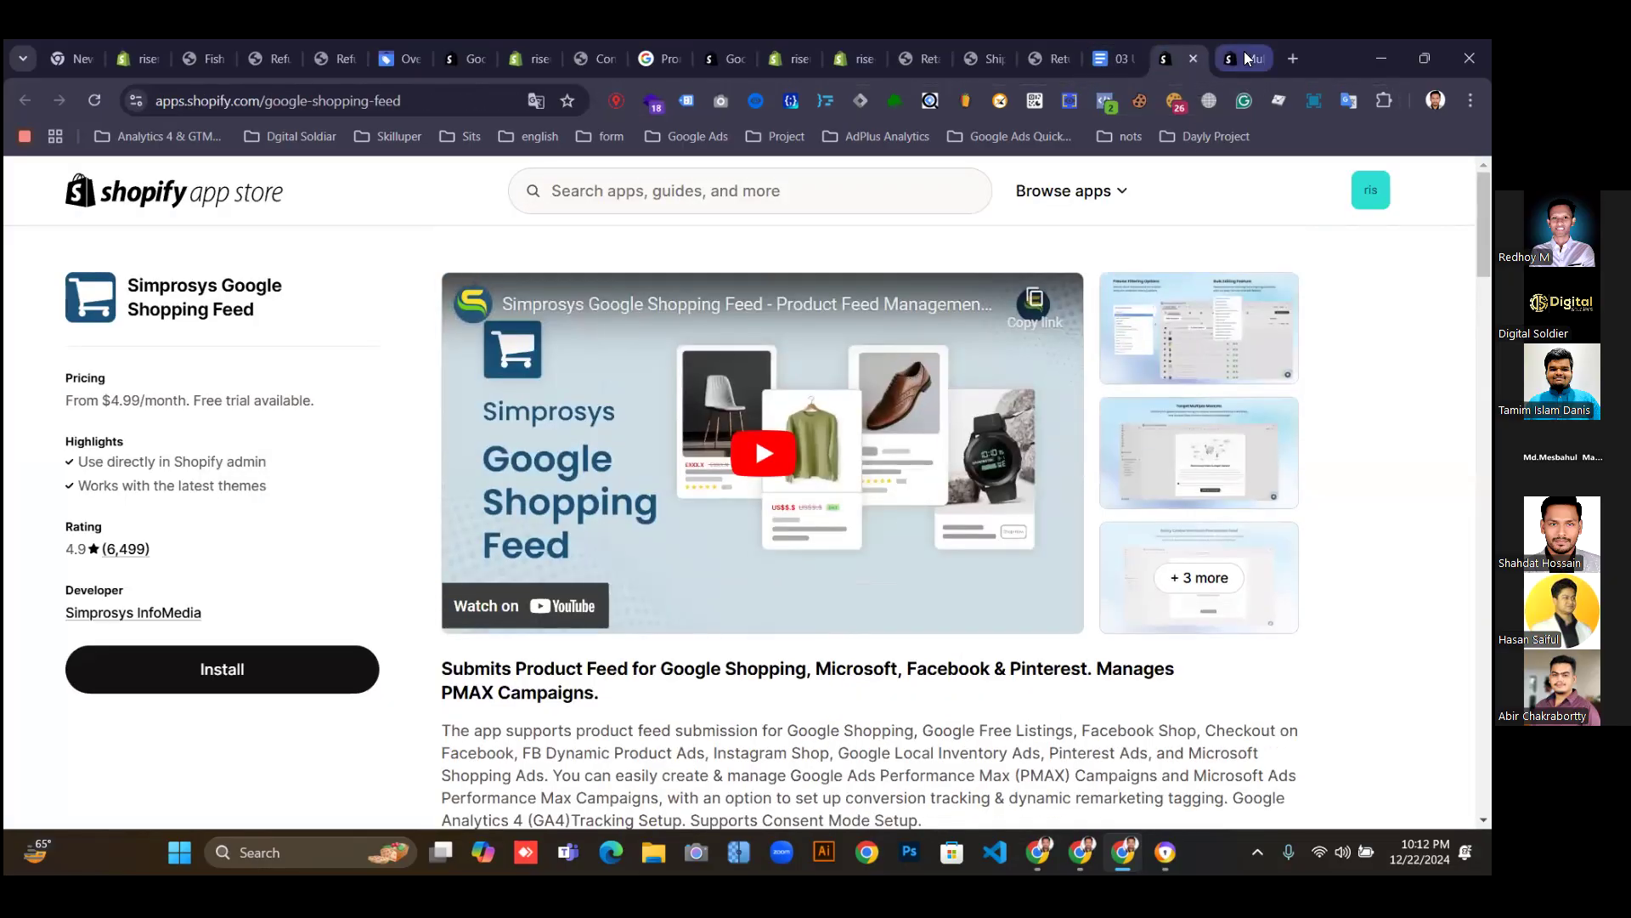
{"action": "left_click", "coordinate": [1237, 58]}
{"action": "left_click", "coordinate": [1169, 60]}
{"action": "left_click", "coordinate": [189, 677]}
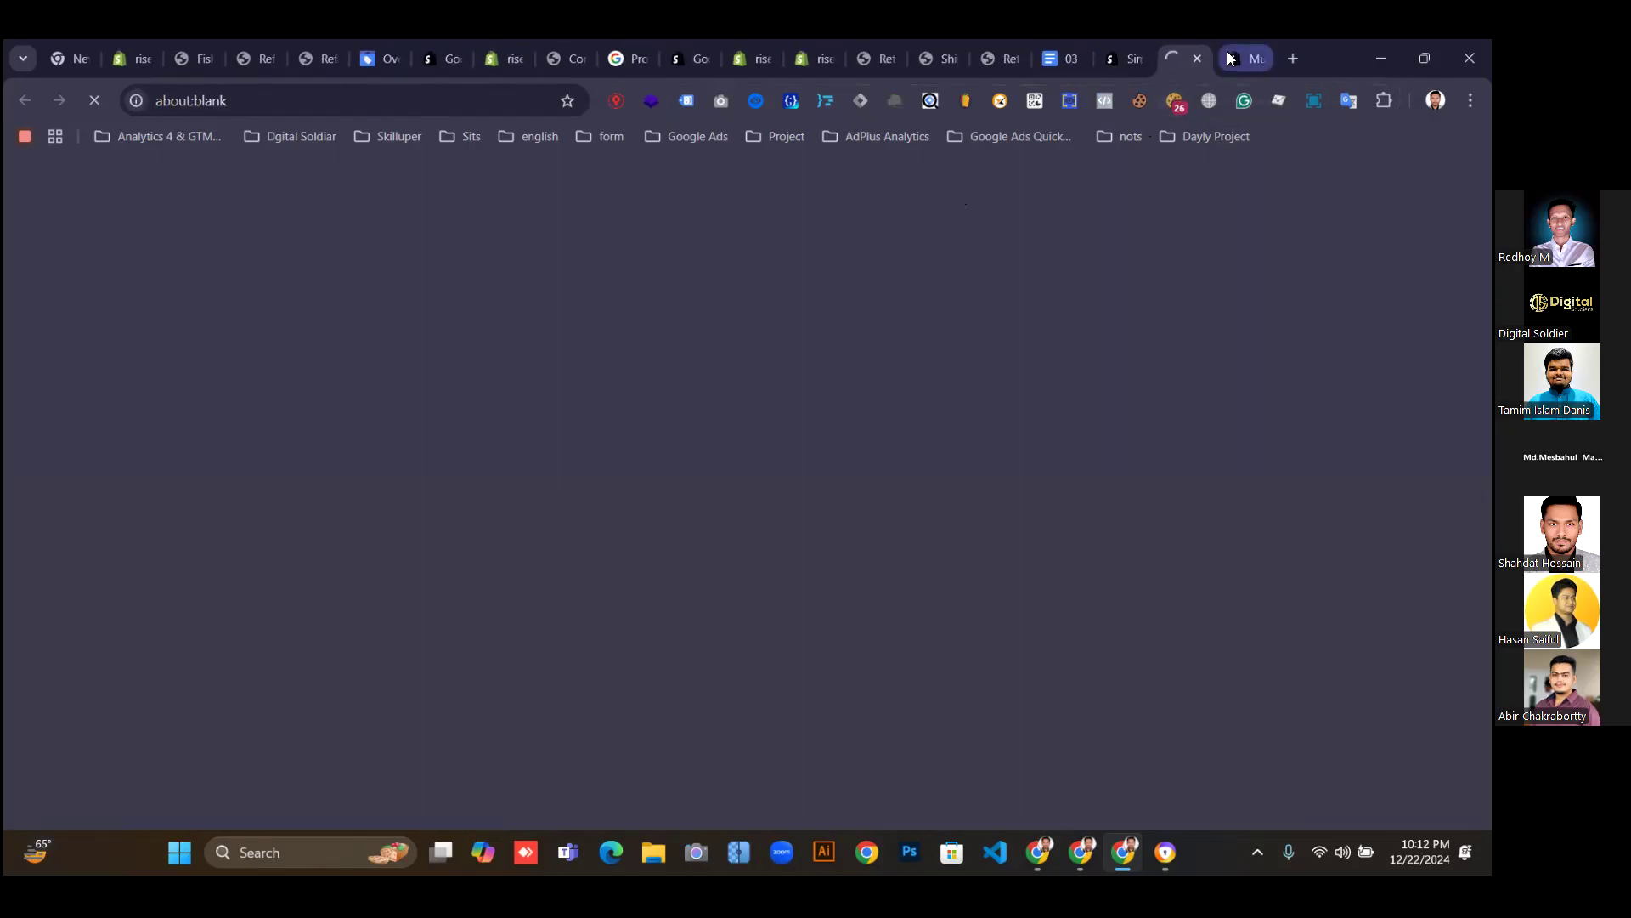
Start installing the Multifeed app from its App Store listing.
{"action": "left_click", "coordinate": [1230, 58]}
{"action": "left_click", "coordinate": [234, 670]}
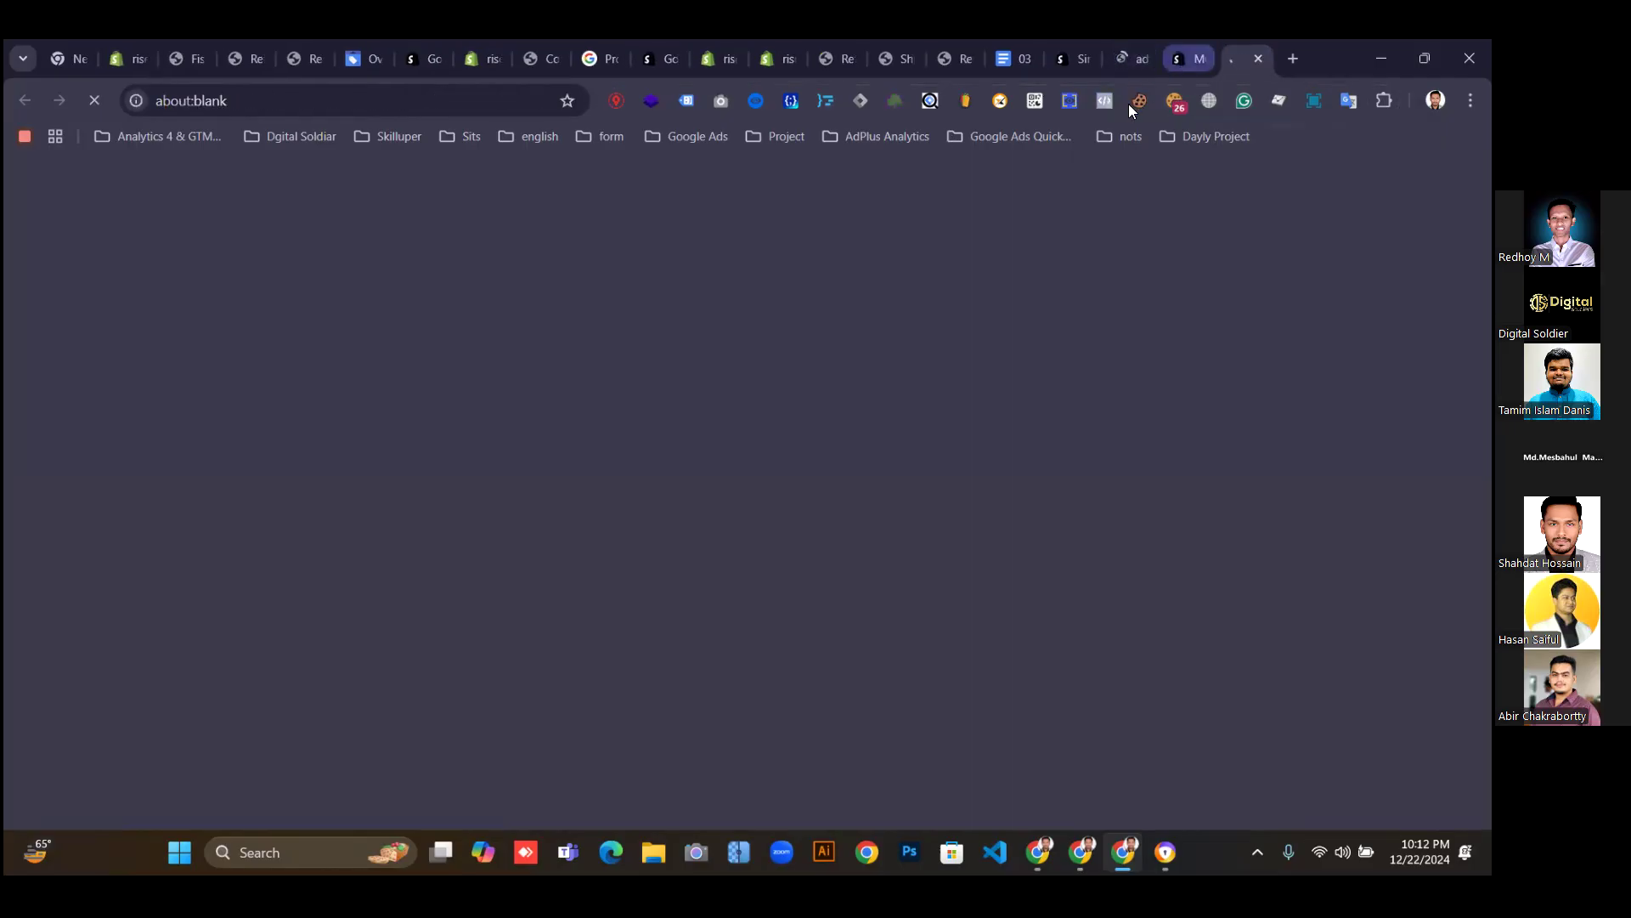
{"action": "scroll", "coordinate": [693, 531], "scroll_direction": "down", "scroll_amount": 10}
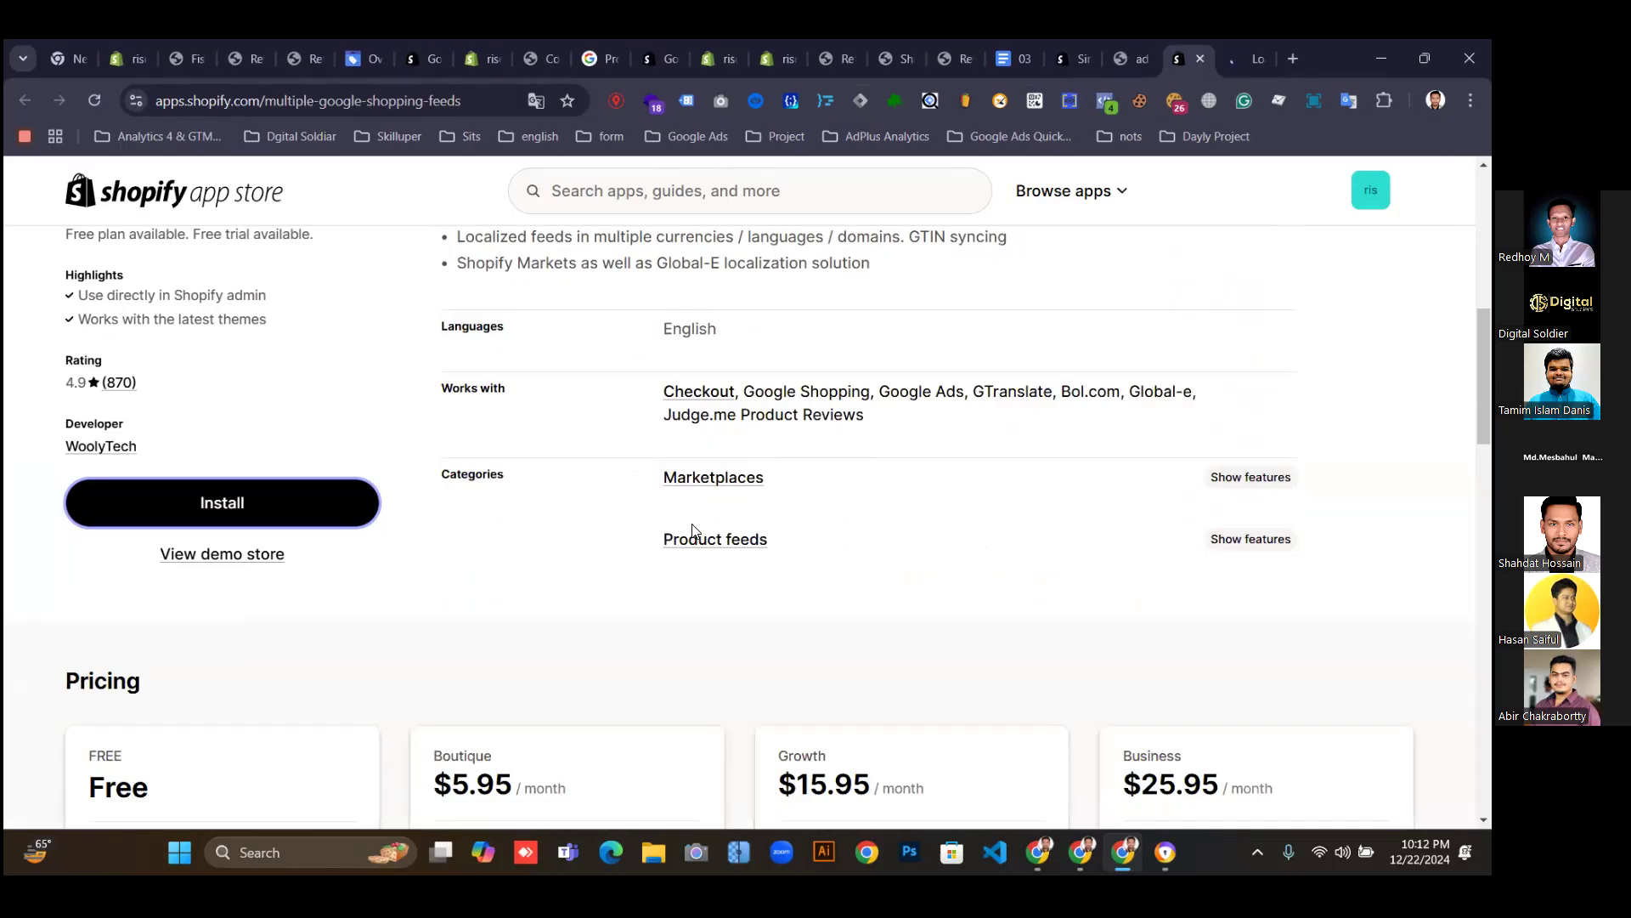
{"action": "scroll", "coordinate": [692, 531], "scroll_direction": "down", "scroll_amount": 1}
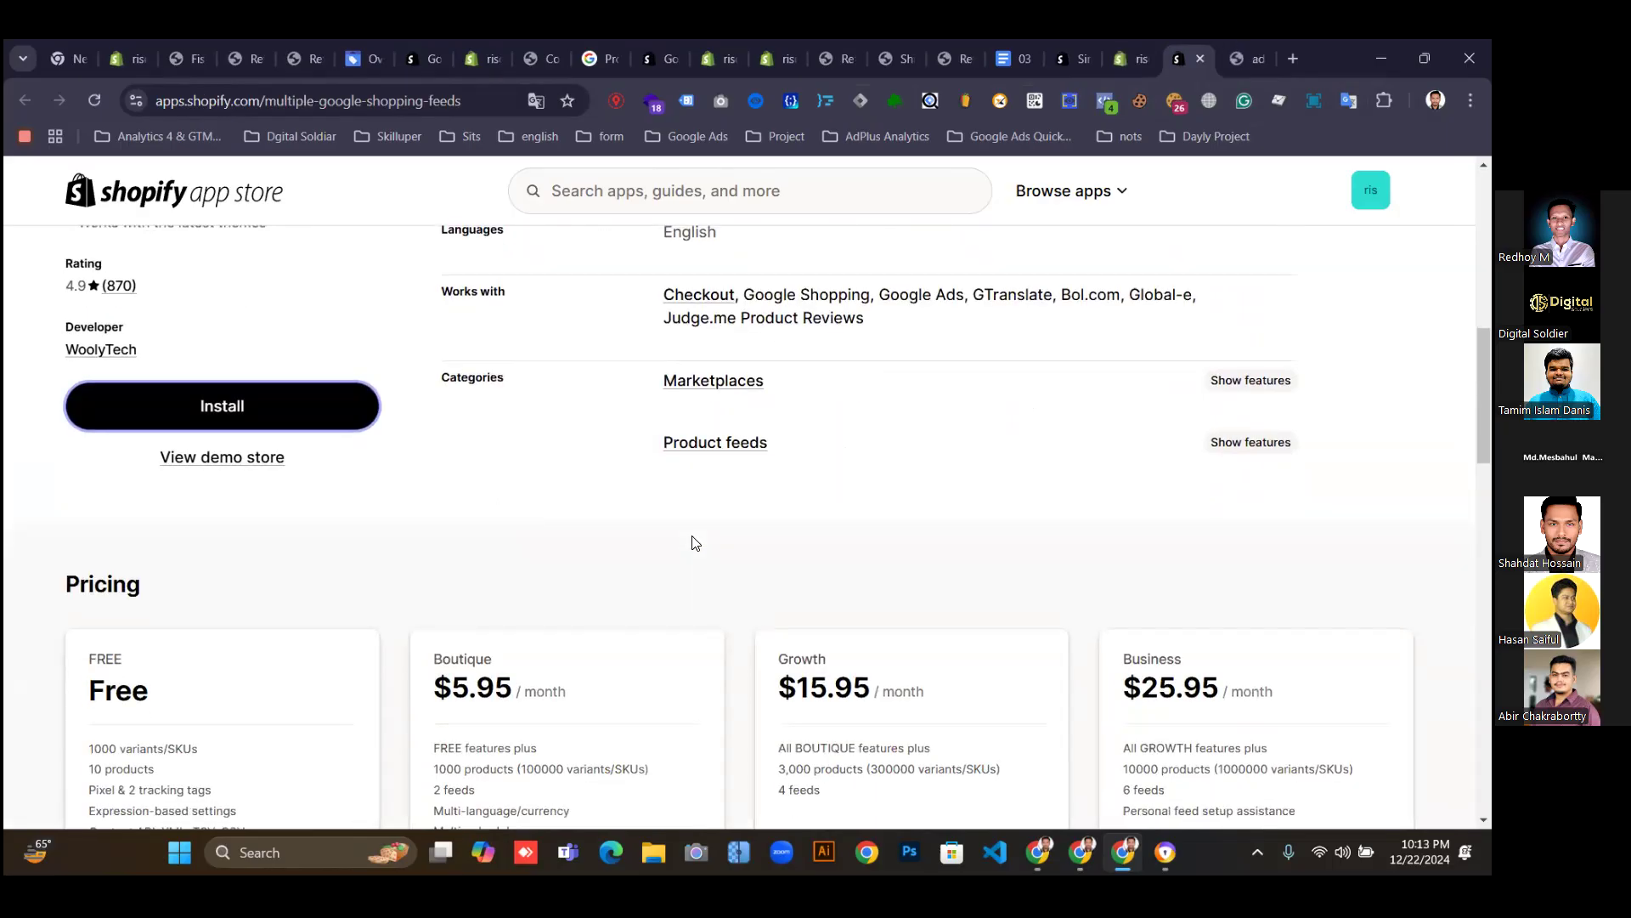
Scroll the Multifeed pricing plans and highlight the Free plan's 10 products limit.
{"action": "scroll", "coordinate": [568, 539], "scroll_direction": "down", "scroll_amount": 3}
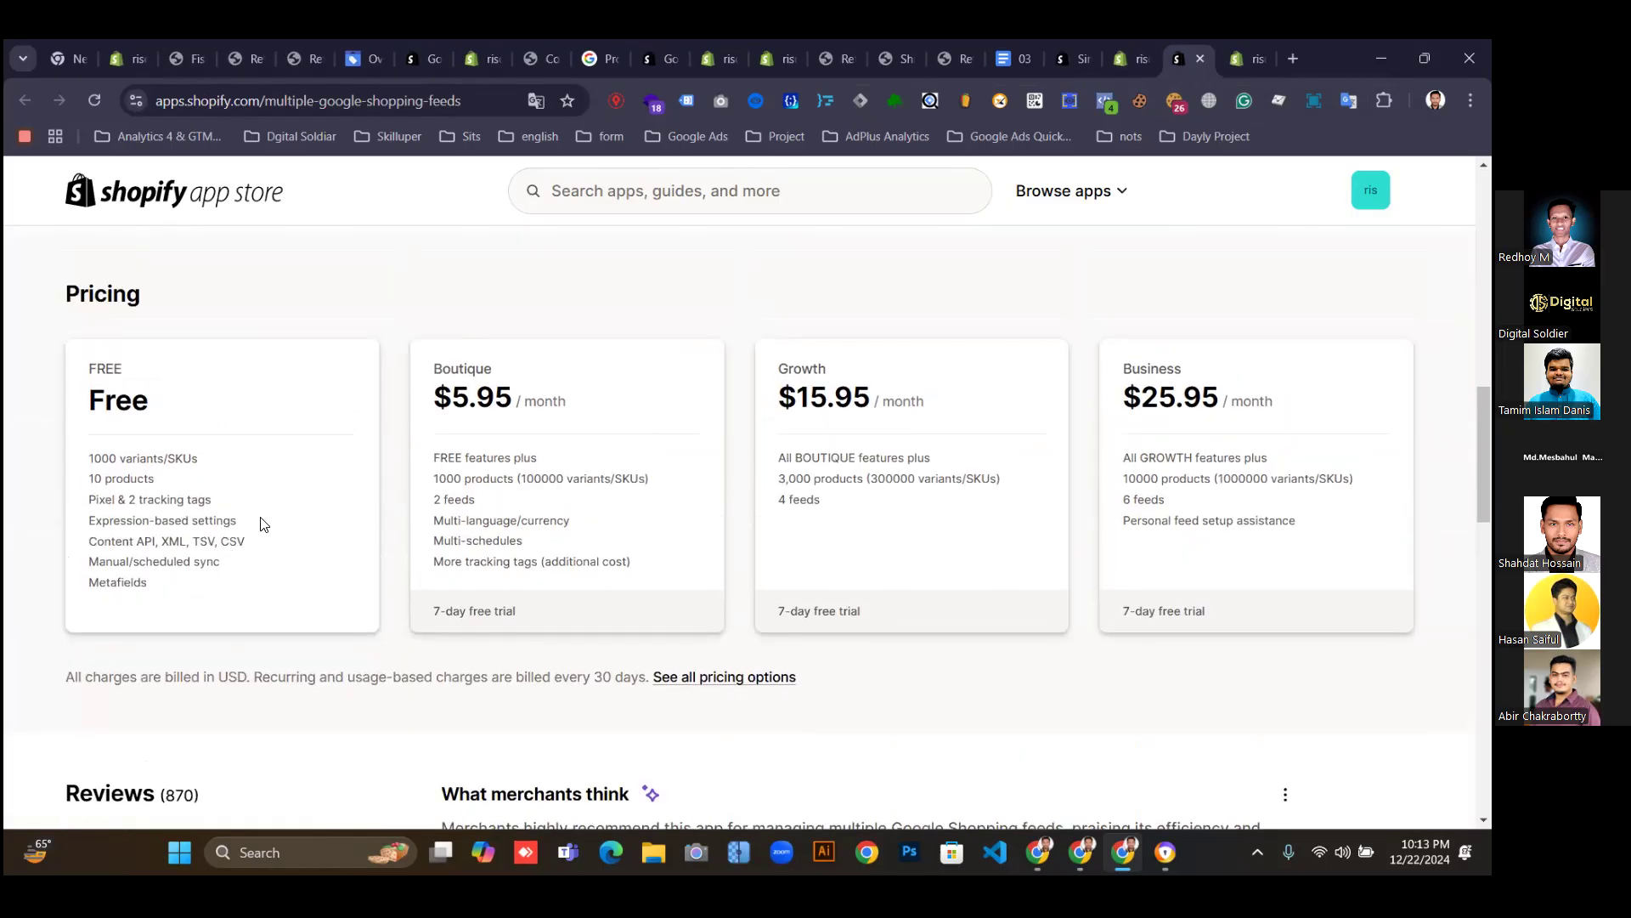
{"action": "scroll", "coordinate": [262, 522], "scroll_direction": "up", "scroll_amount": 1}
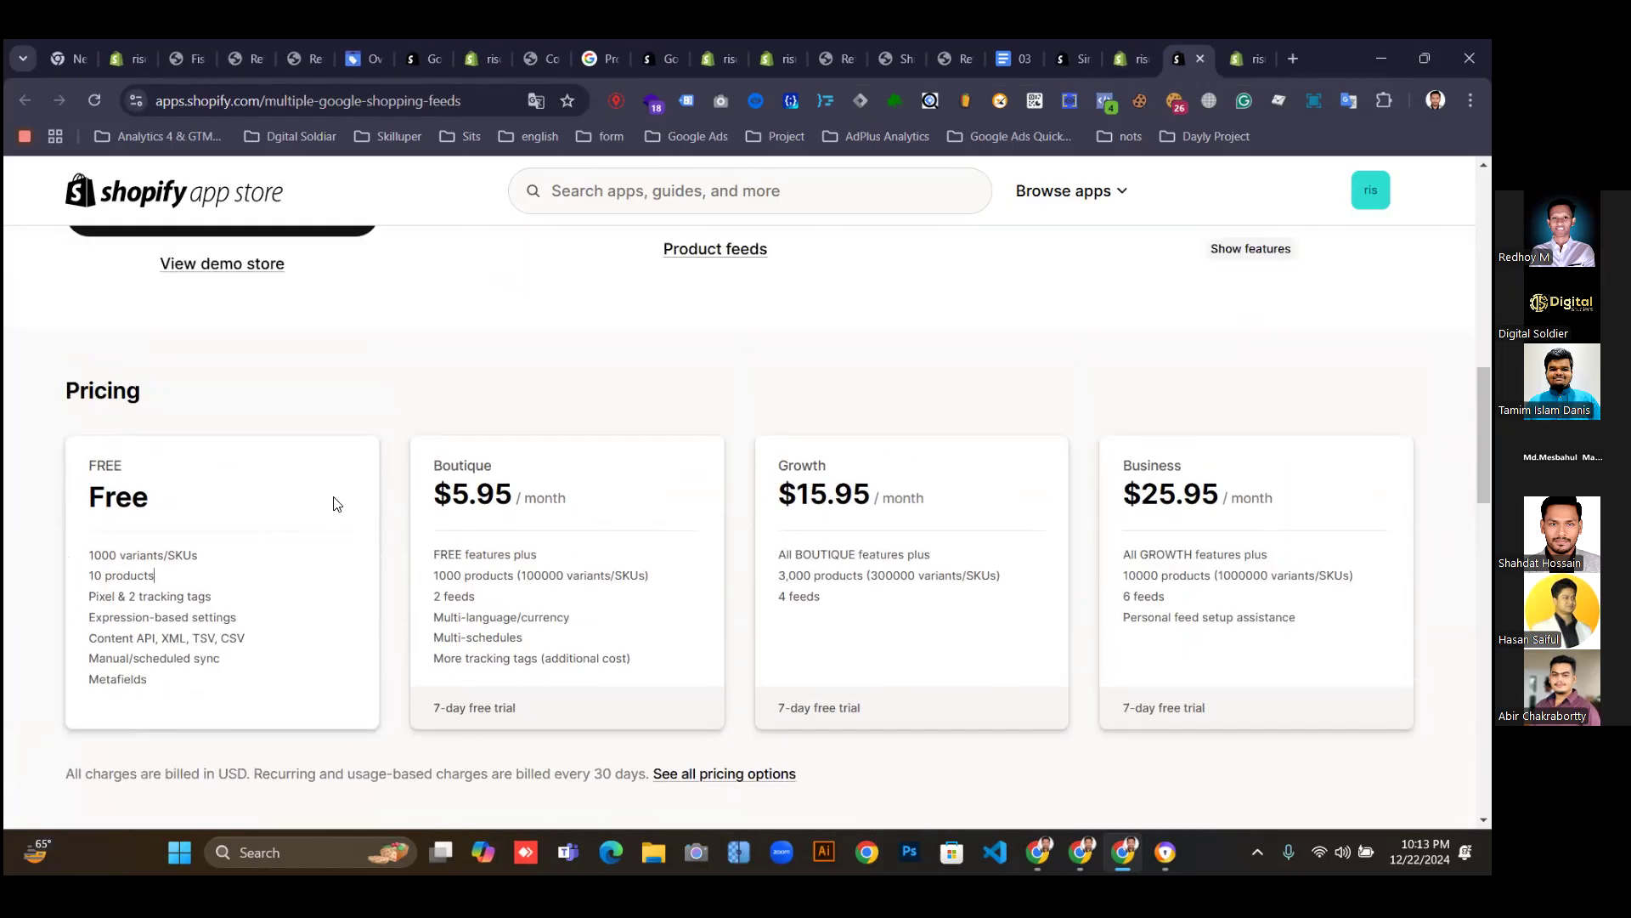
{"action": "scroll", "coordinate": [335, 507], "scroll_direction": "up", "scroll_amount": 4}
{"action": "scroll", "coordinate": [336, 507], "scroll_direction": "down", "scroll_amount": 2}
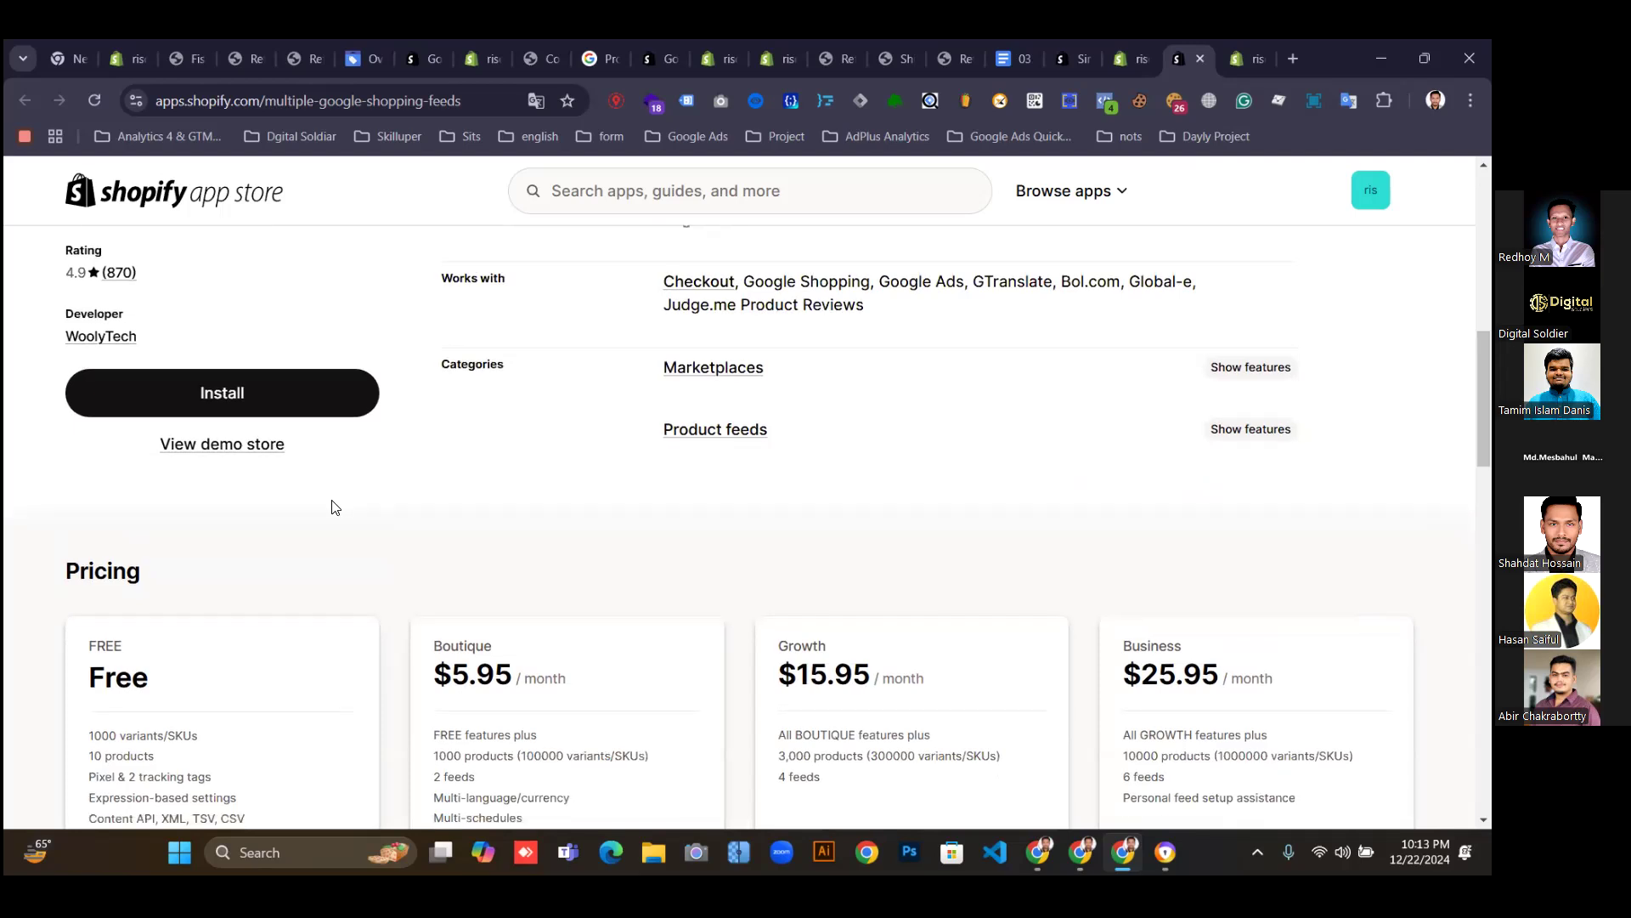
{"action": "scroll", "coordinate": [335, 507], "scroll_direction": "down", "scroll_amount": 5}
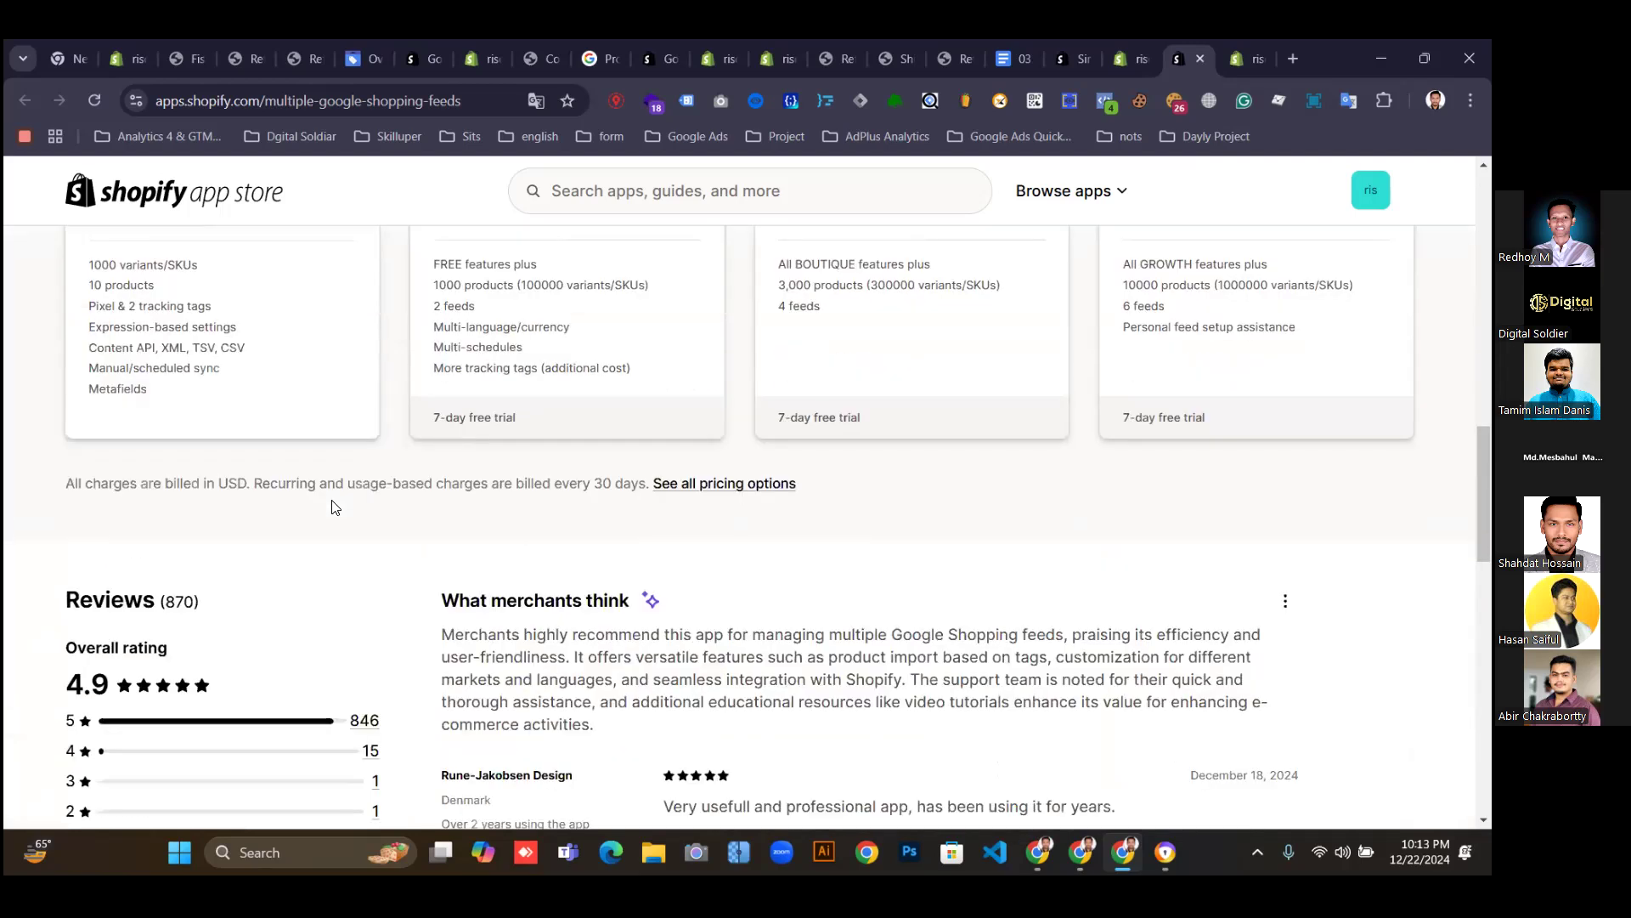
{"action": "scroll", "coordinate": [335, 507], "scroll_direction": "up", "scroll_amount": 5}
{"action": "scroll", "coordinate": [336, 507], "scroll_direction": "down", "scroll_amount": 1}
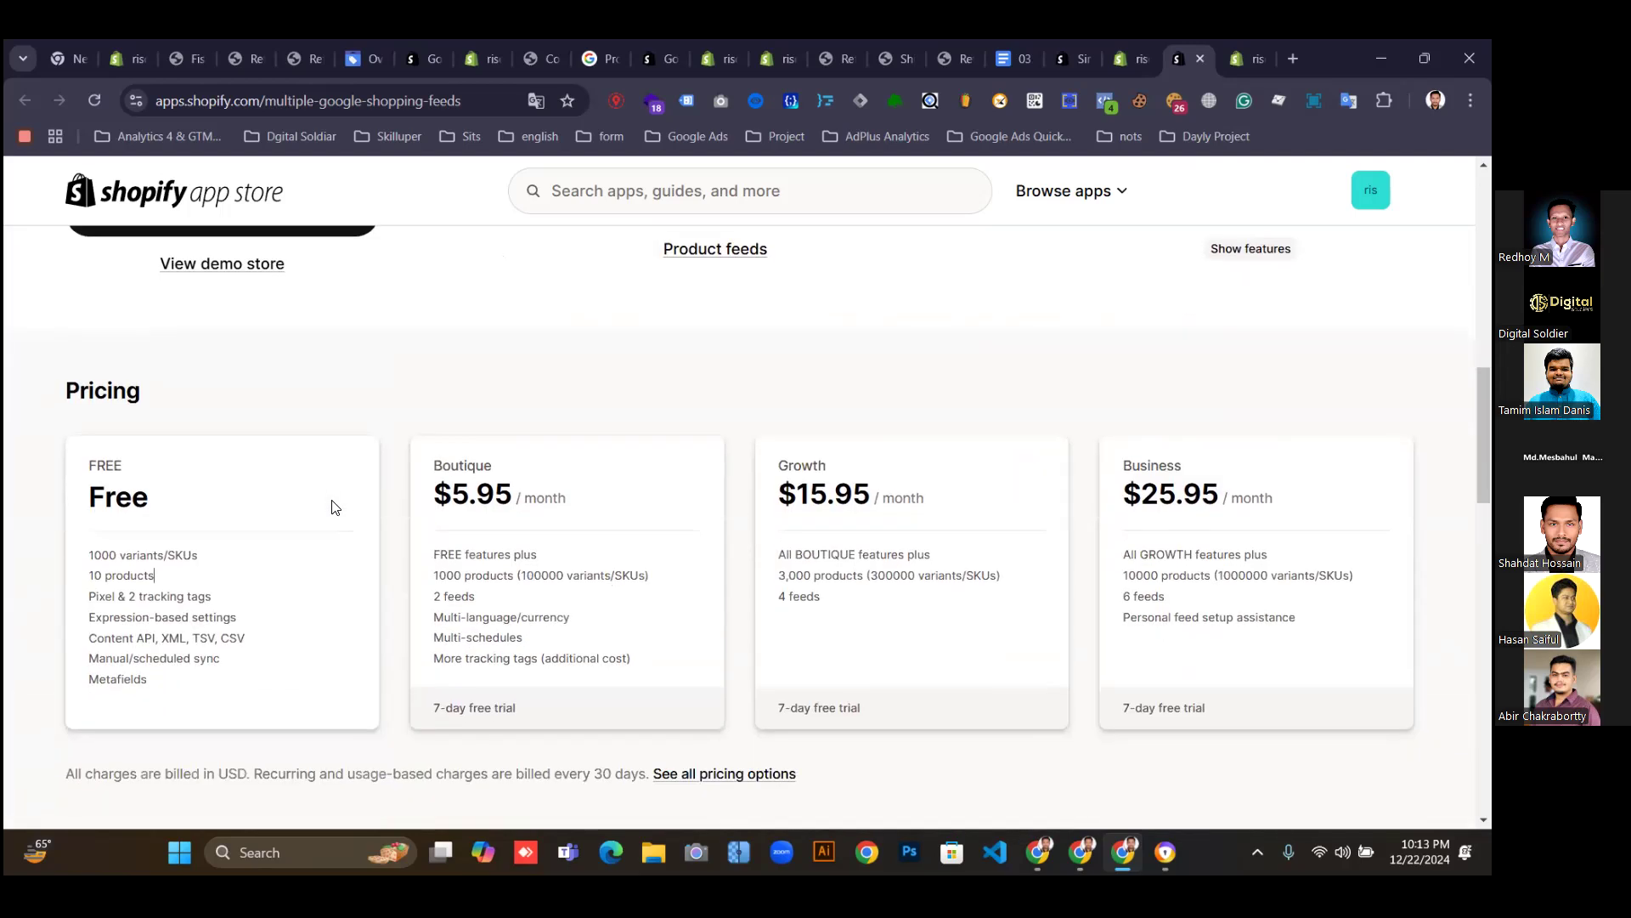
{"action": "scroll", "coordinate": [342, 507], "scroll_direction": "up", "scroll_amount": 1}
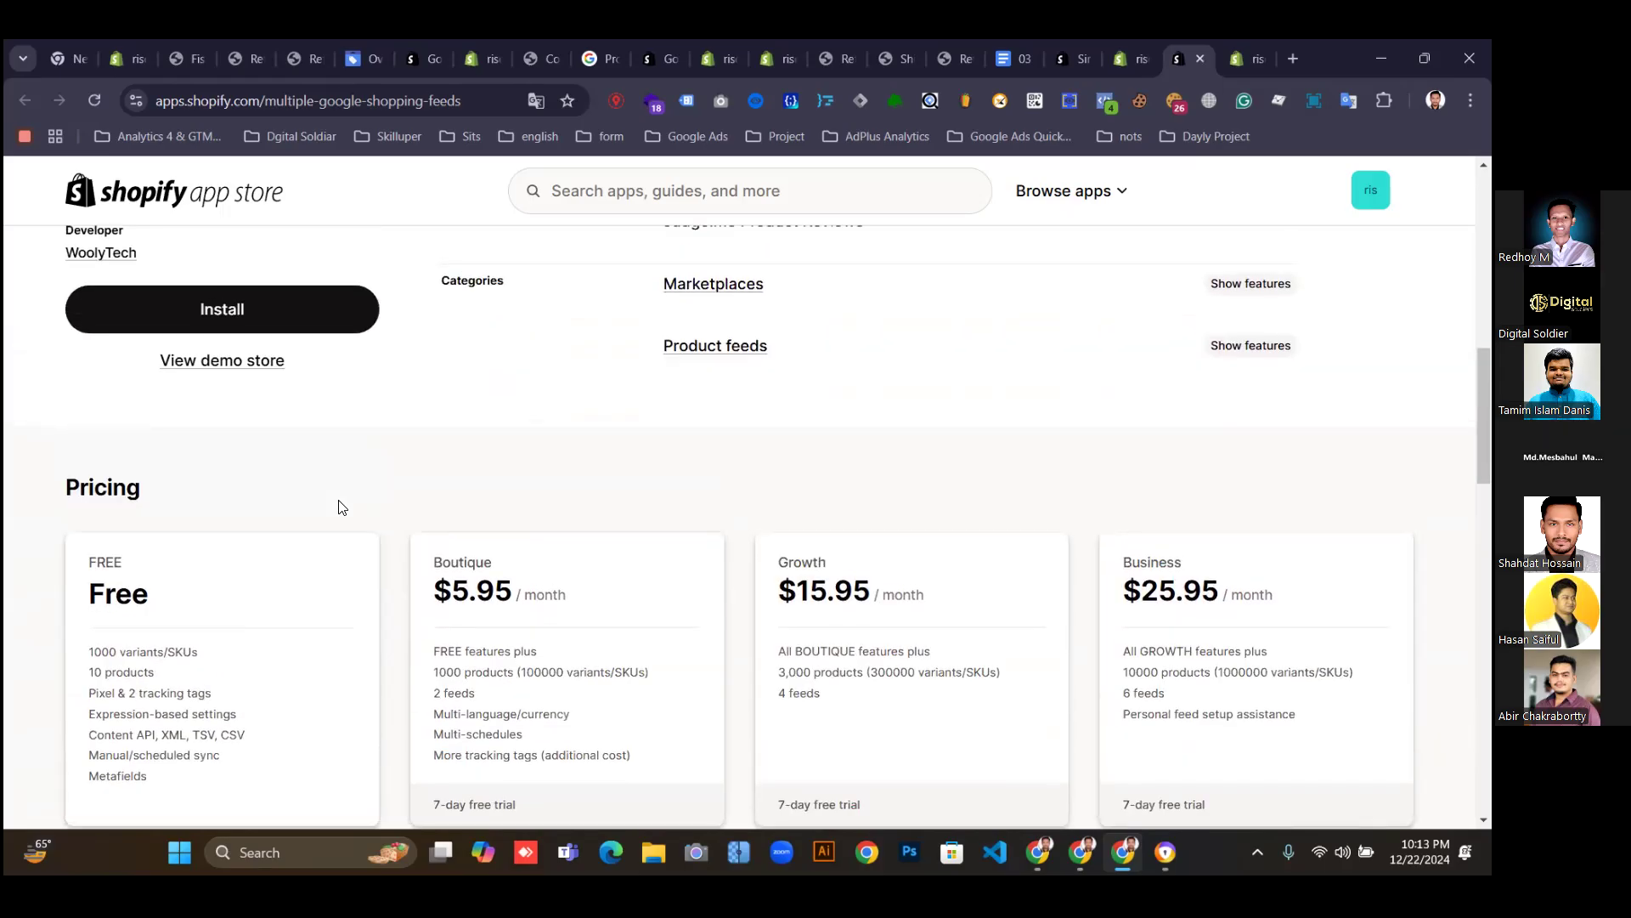
{"action": "scroll", "coordinate": [340, 507], "scroll_direction": "up", "scroll_amount": 2}
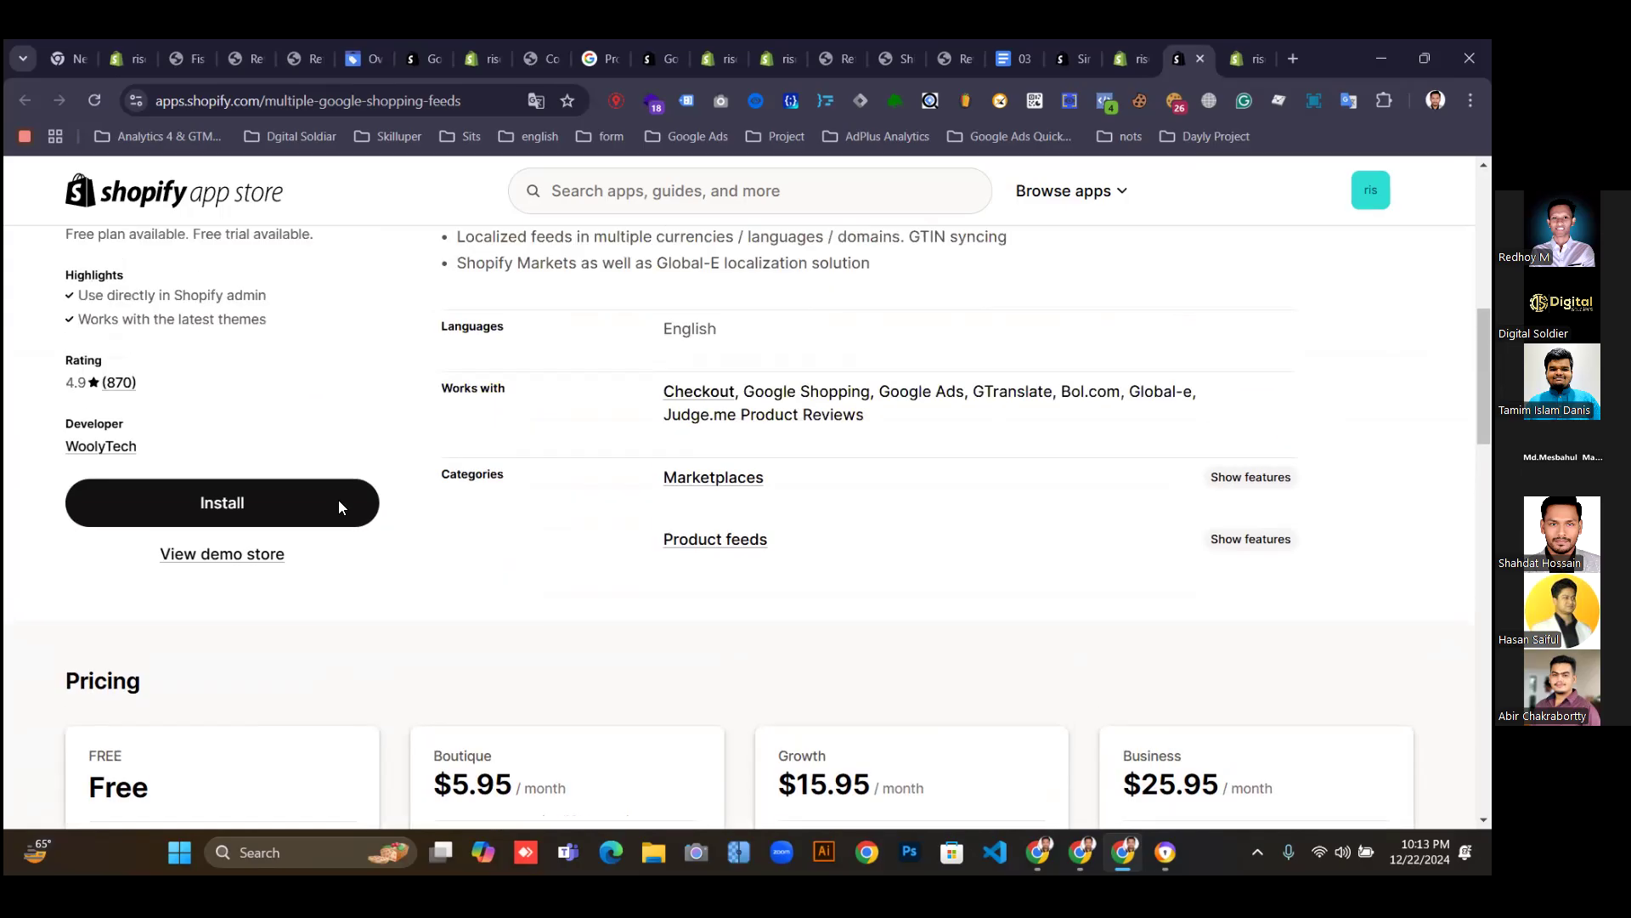
{"action": "scroll", "coordinate": [339, 507], "scroll_direction": "down", "scroll_amount": 2}
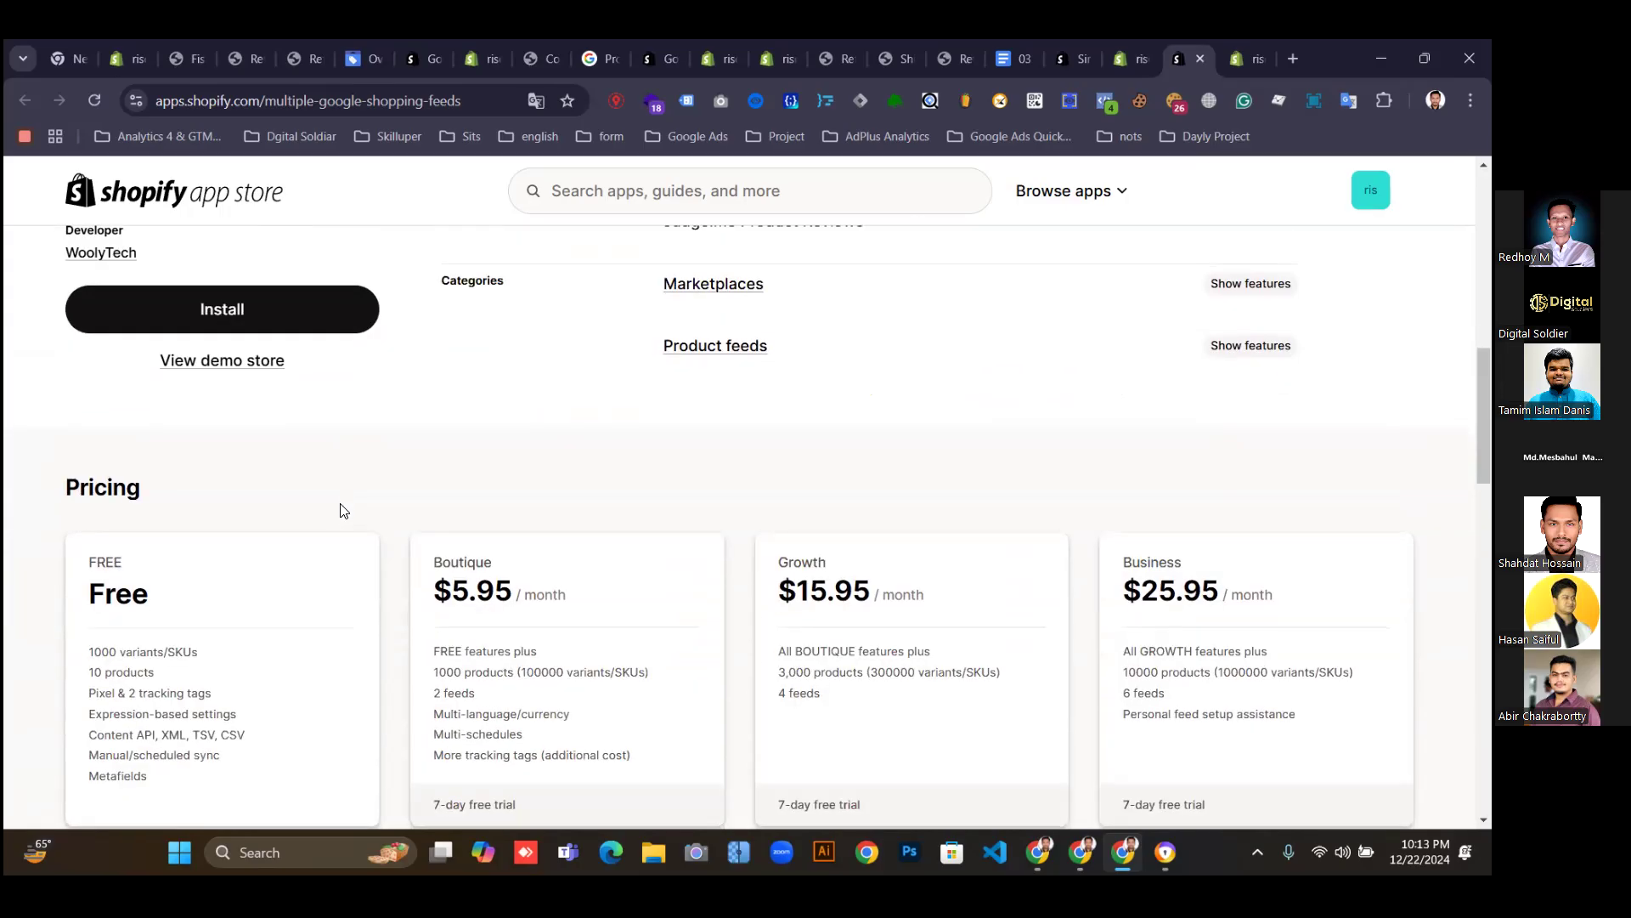
{"action": "left_click_drag", "start_coordinate": [168, 673], "coordinate": [12, 679]}
Check the Multifeeds install page, then confirm installing Simprosys Google Shopping Feed.
{"action": "left_click", "coordinate": [1246, 54]}
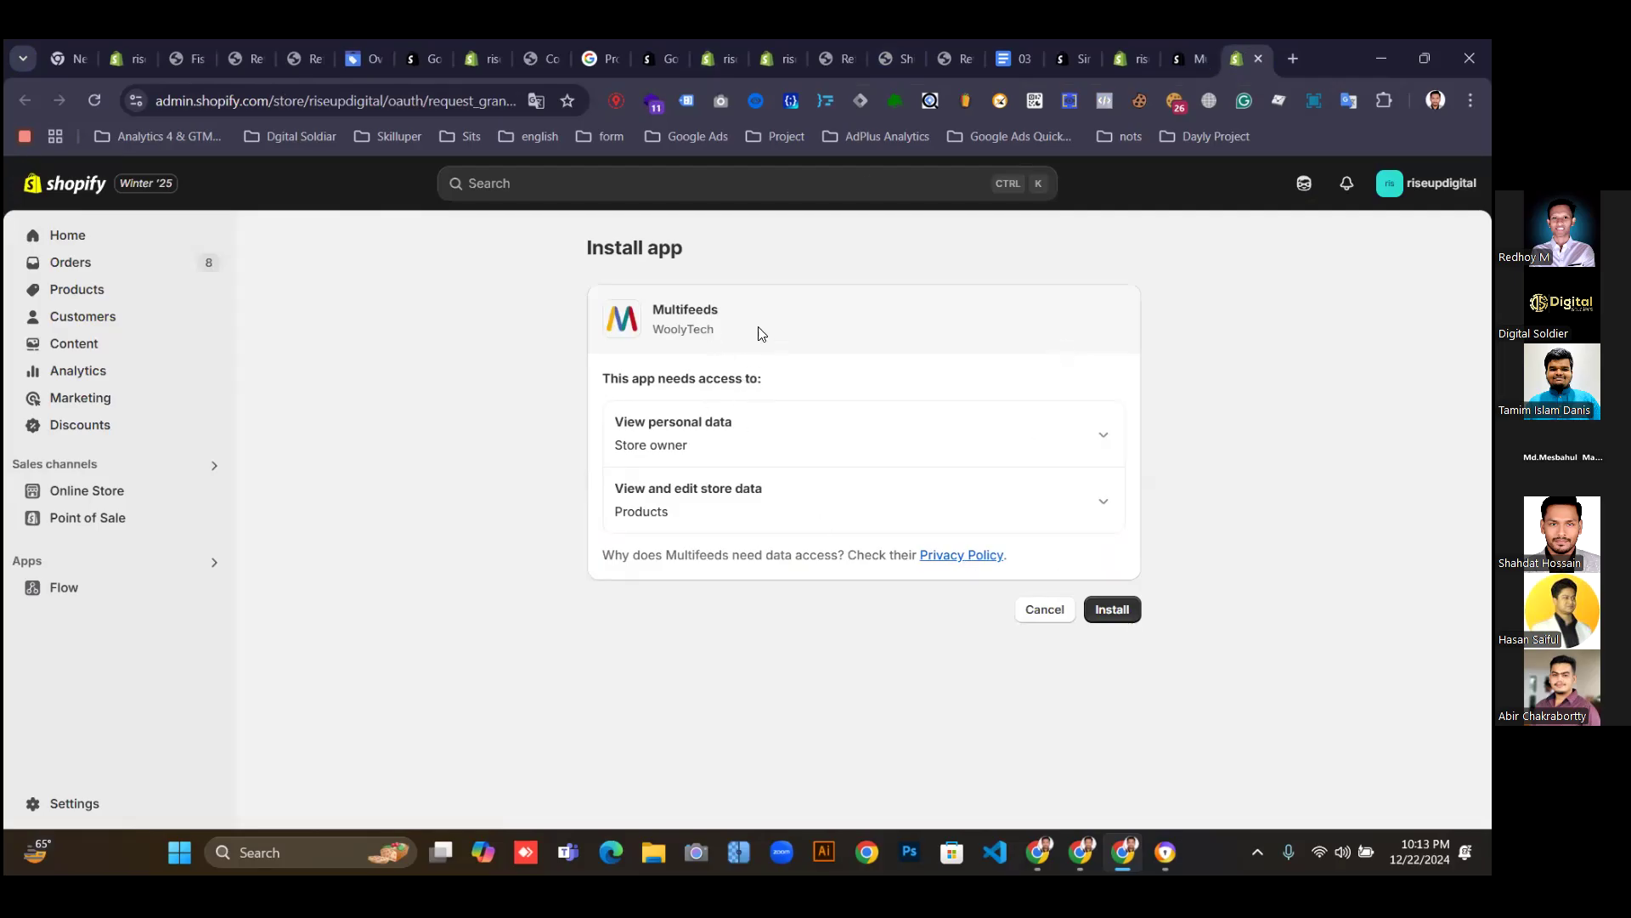
{"action": "left_click", "coordinate": [1186, 57]}
{"action": "left_click", "coordinate": [155, 315]}
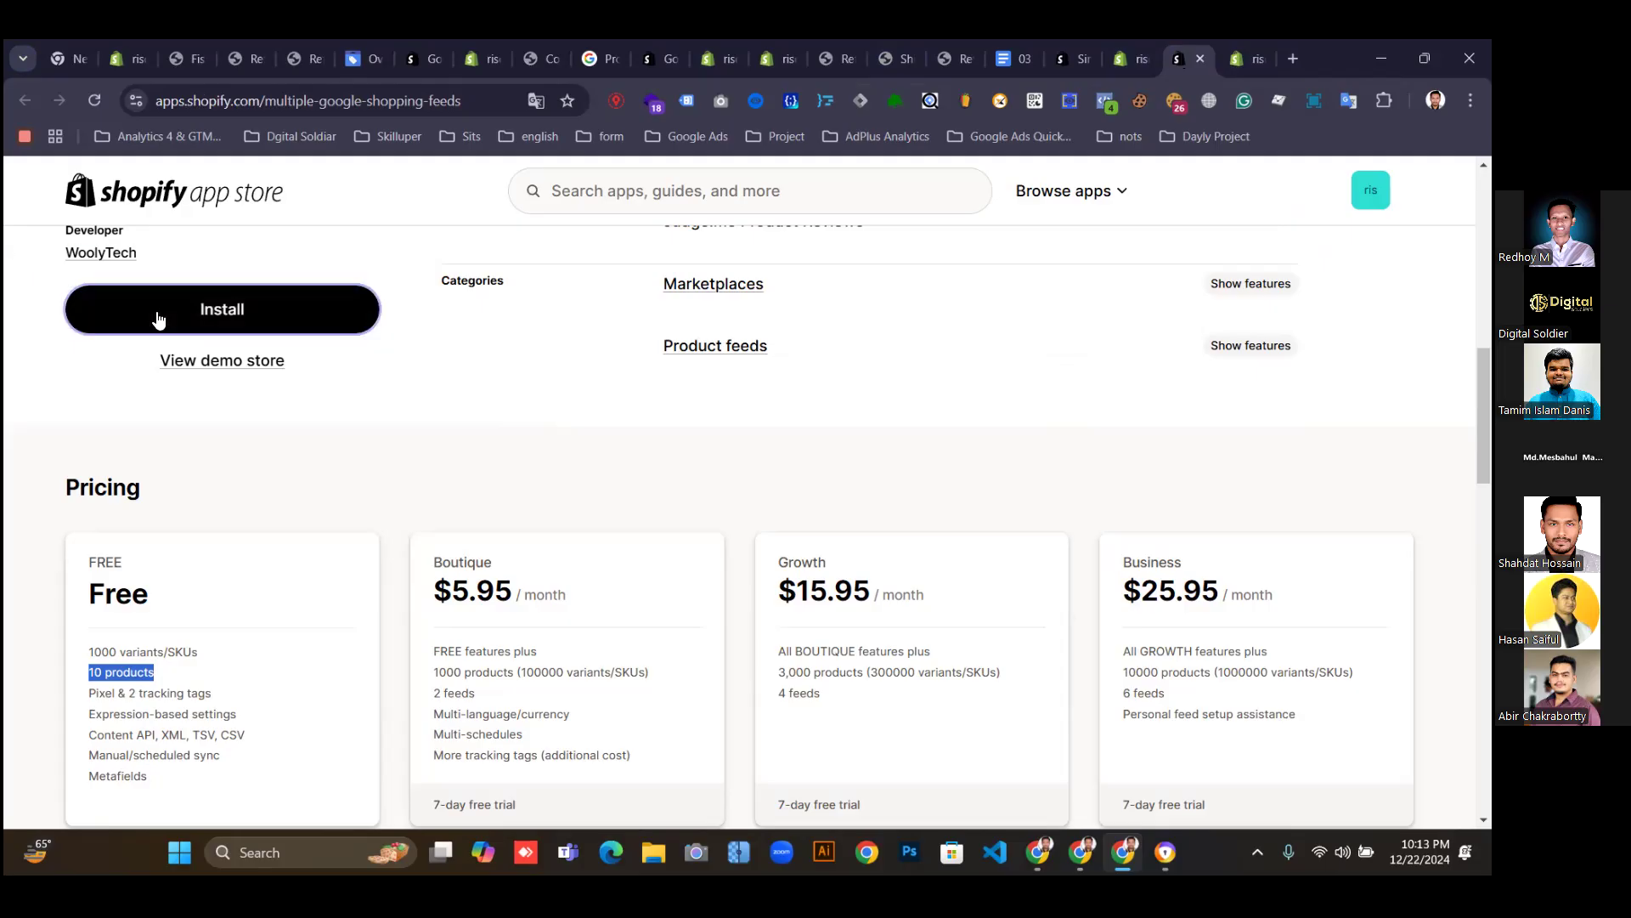
{"action": "left_click", "coordinate": [1233, 55]}
{"action": "left_click", "coordinate": [1120, 61]}
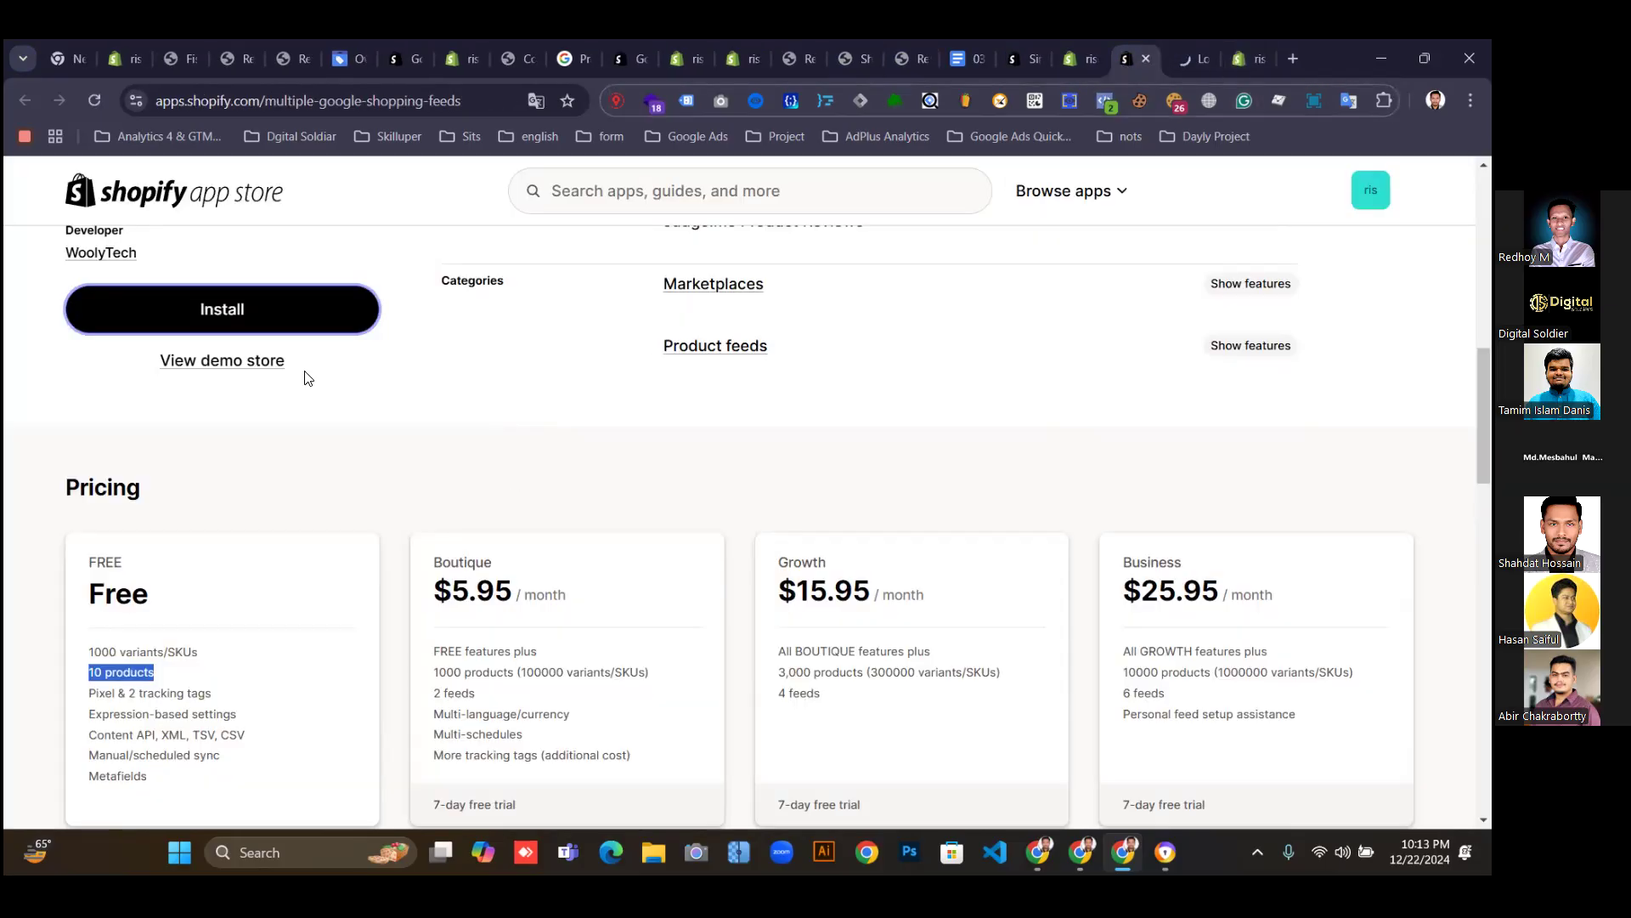
{"action": "scroll", "coordinate": [314, 378], "scroll_direction": "up", "scroll_amount": 3}
{"action": "scroll", "coordinate": [289, 476], "scroll_direction": "up", "scroll_amount": 3}
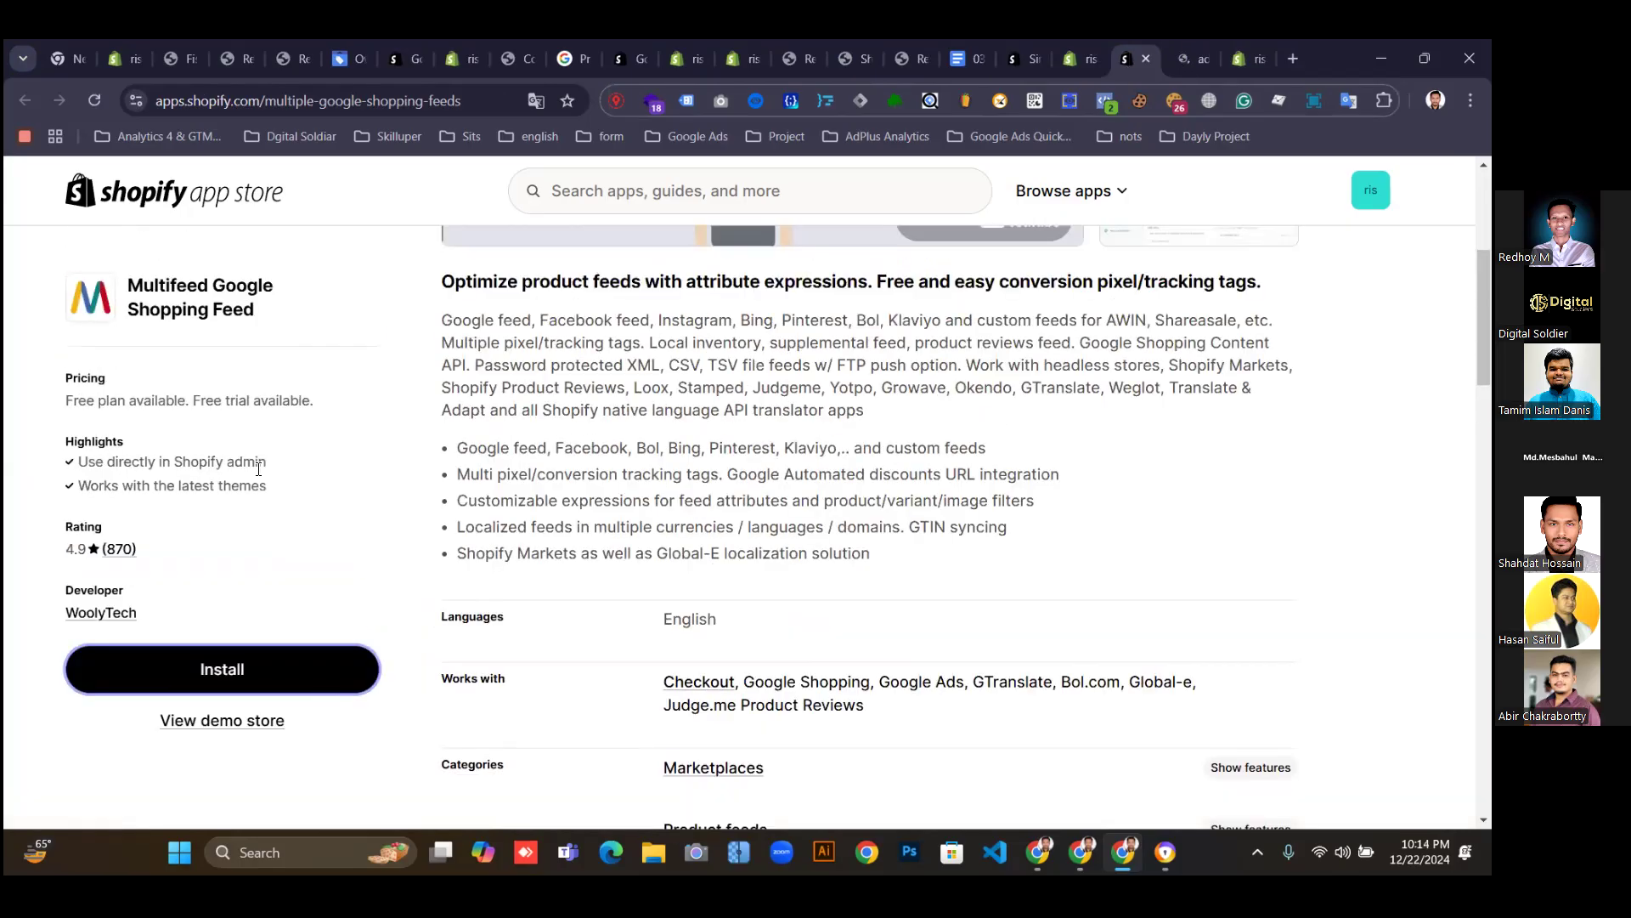
{"action": "left_click", "coordinate": [1070, 58]}
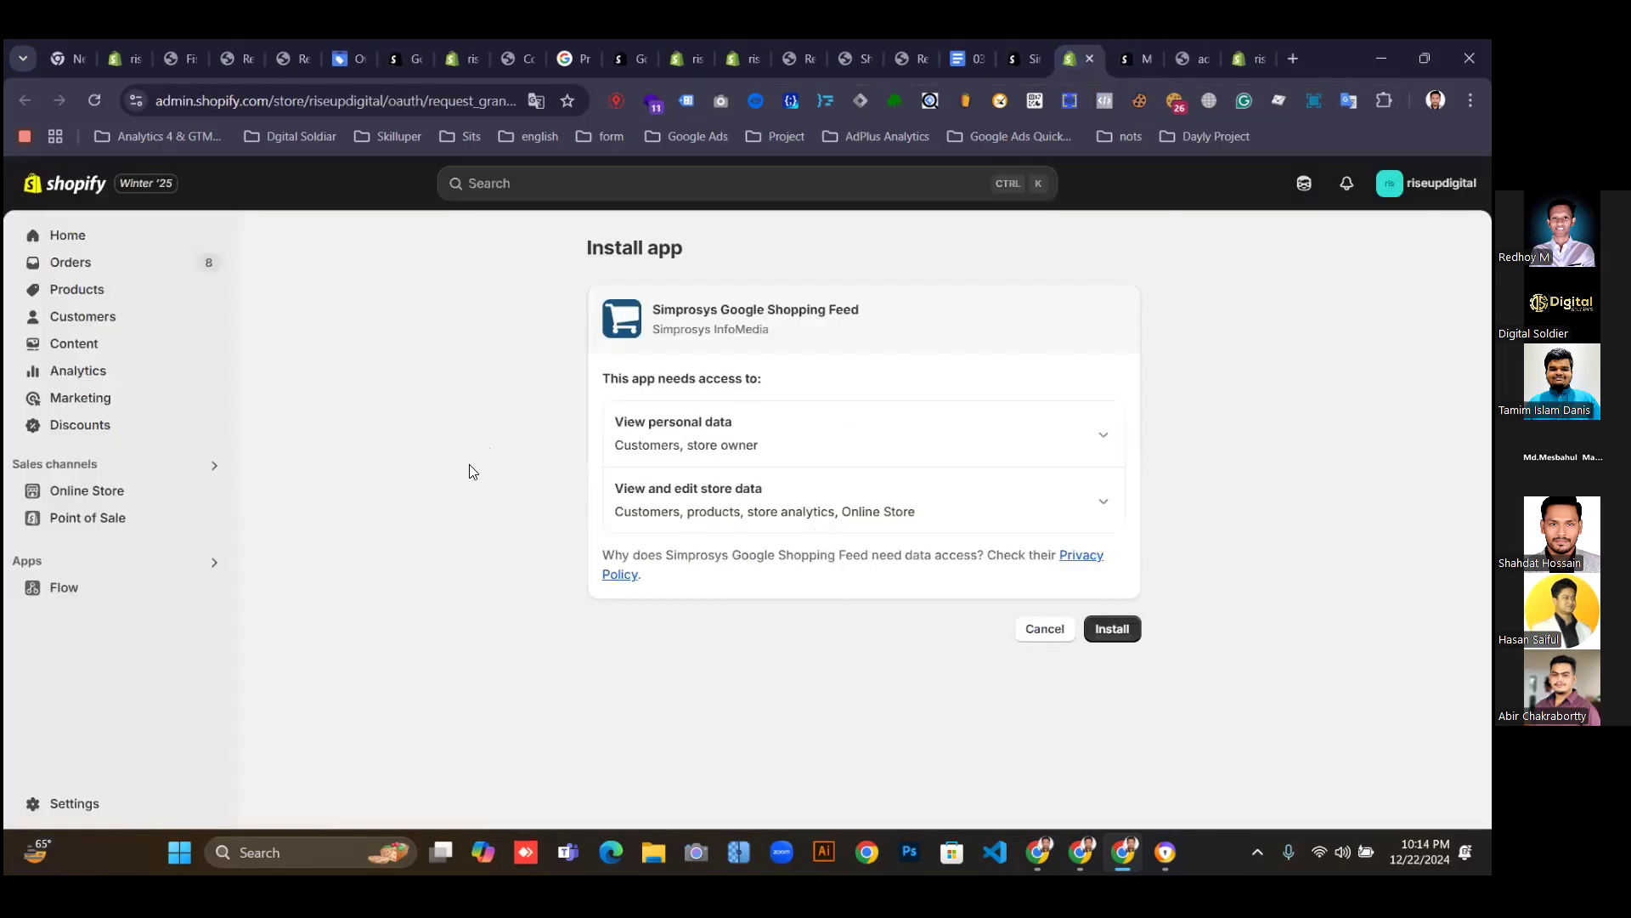
{"action": "left_click", "coordinate": [1108, 638]}
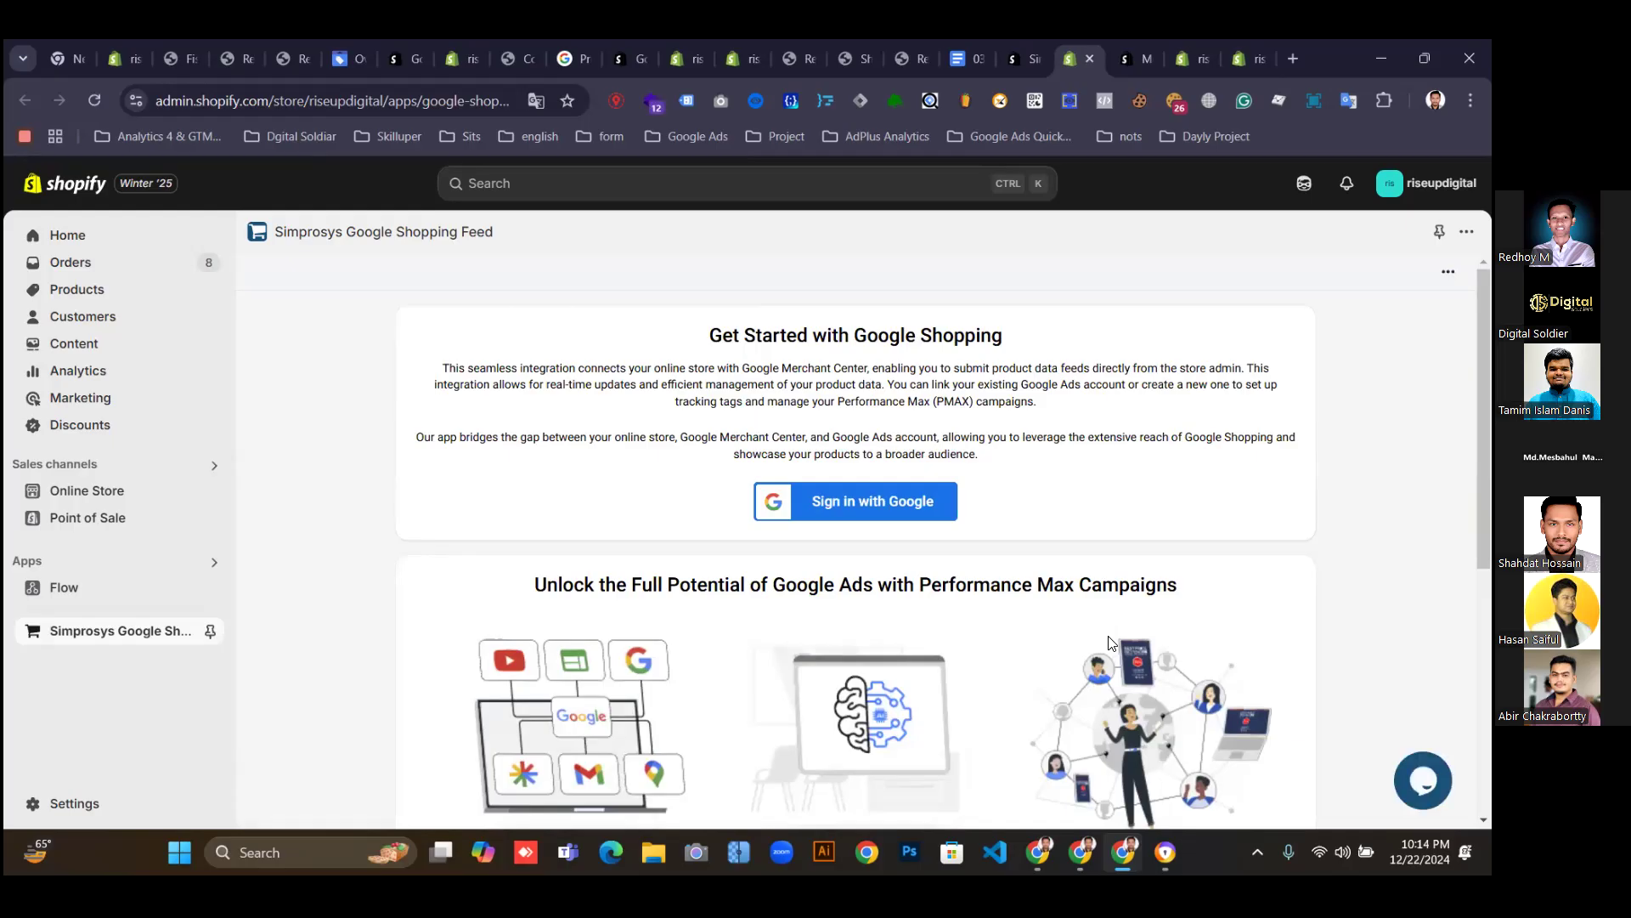
Sign in with the Google account and grant Simprosys all requested permissions.
{"action": "left_click", "coordinate": [854, 496]}
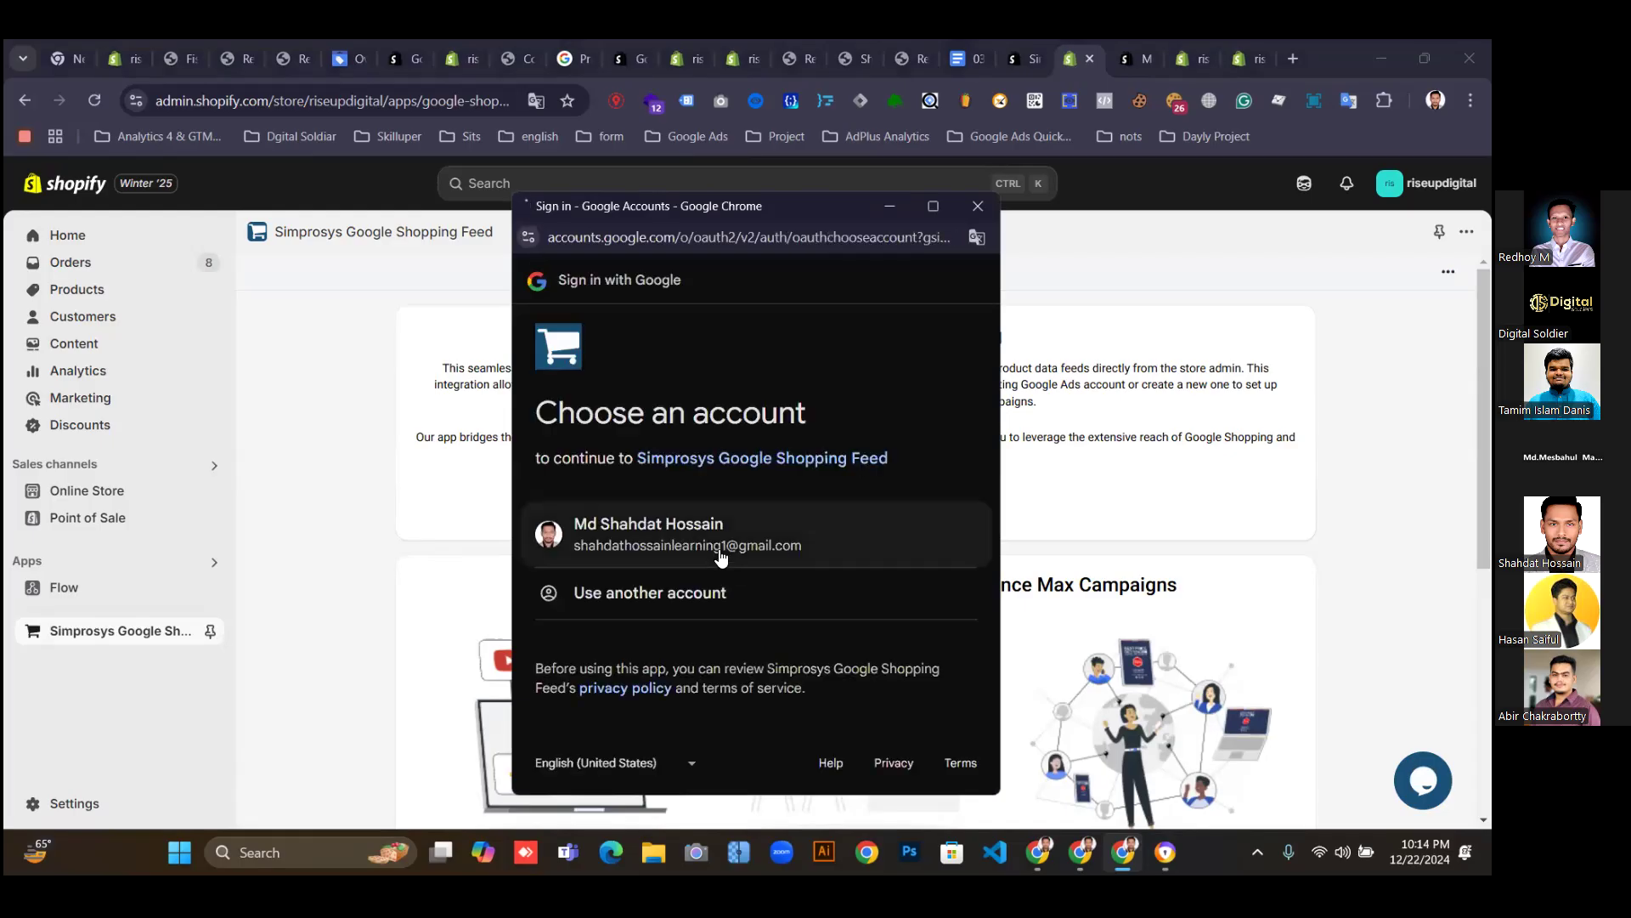
{"action": "left_click", "coordinate": [722, 557]}
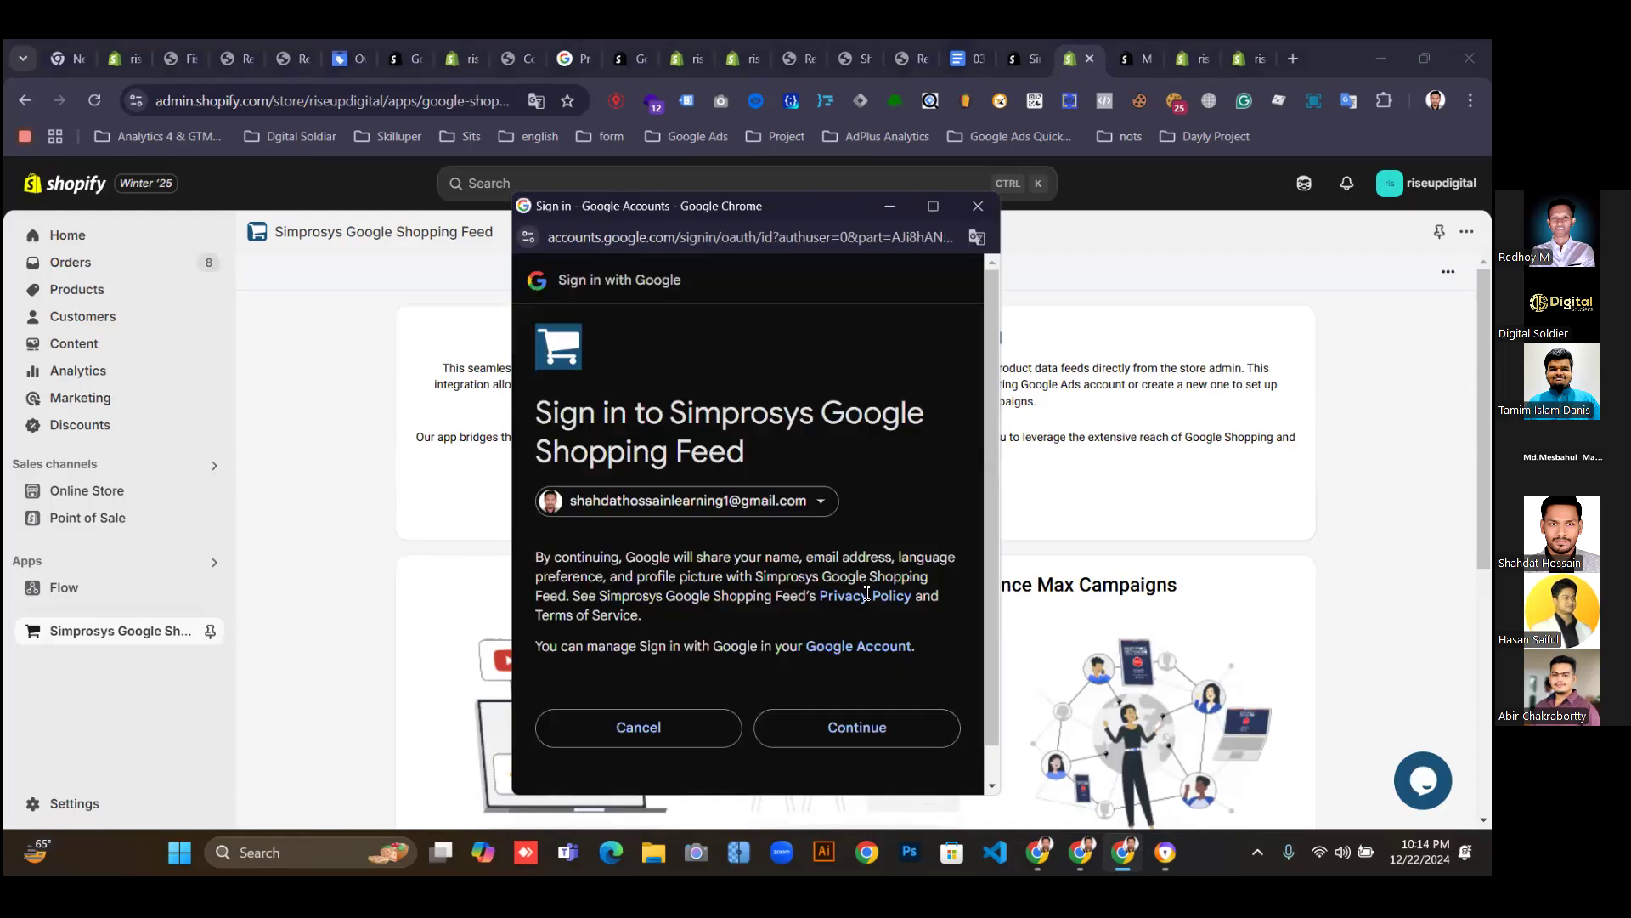
{"action": "left_click", "coordinate": [880, 730]}
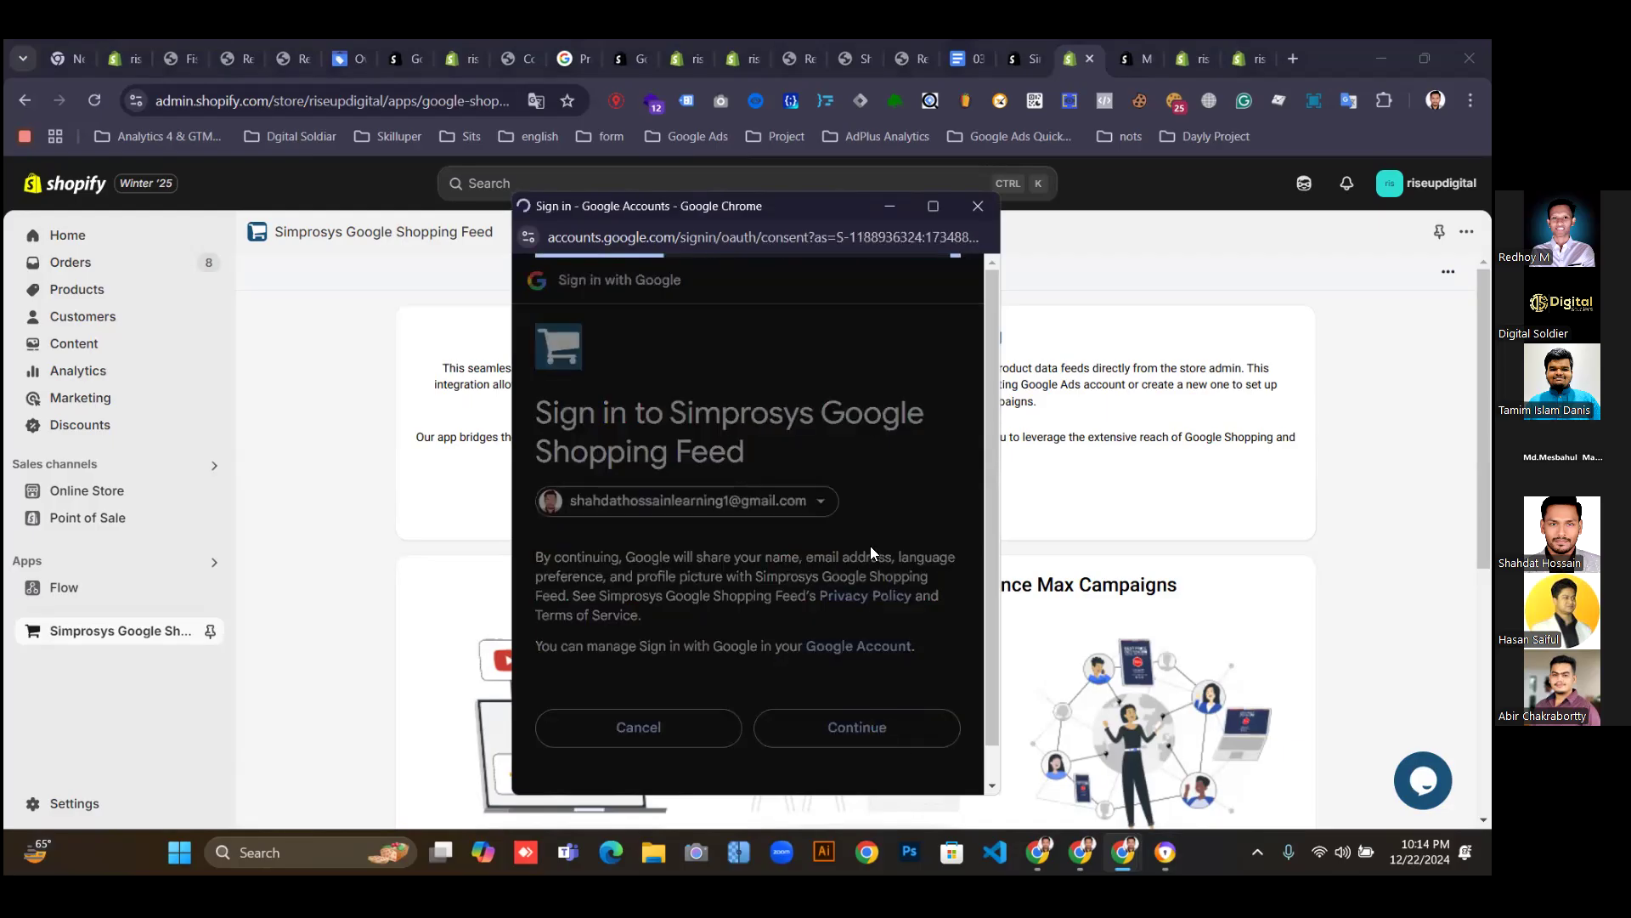
{"action": "left_click", "coordinate": [563, 670]}
{"action": "scroll", "coordinate": [882, 705], "scroll_direction": "down", "scroll_amount": 7}
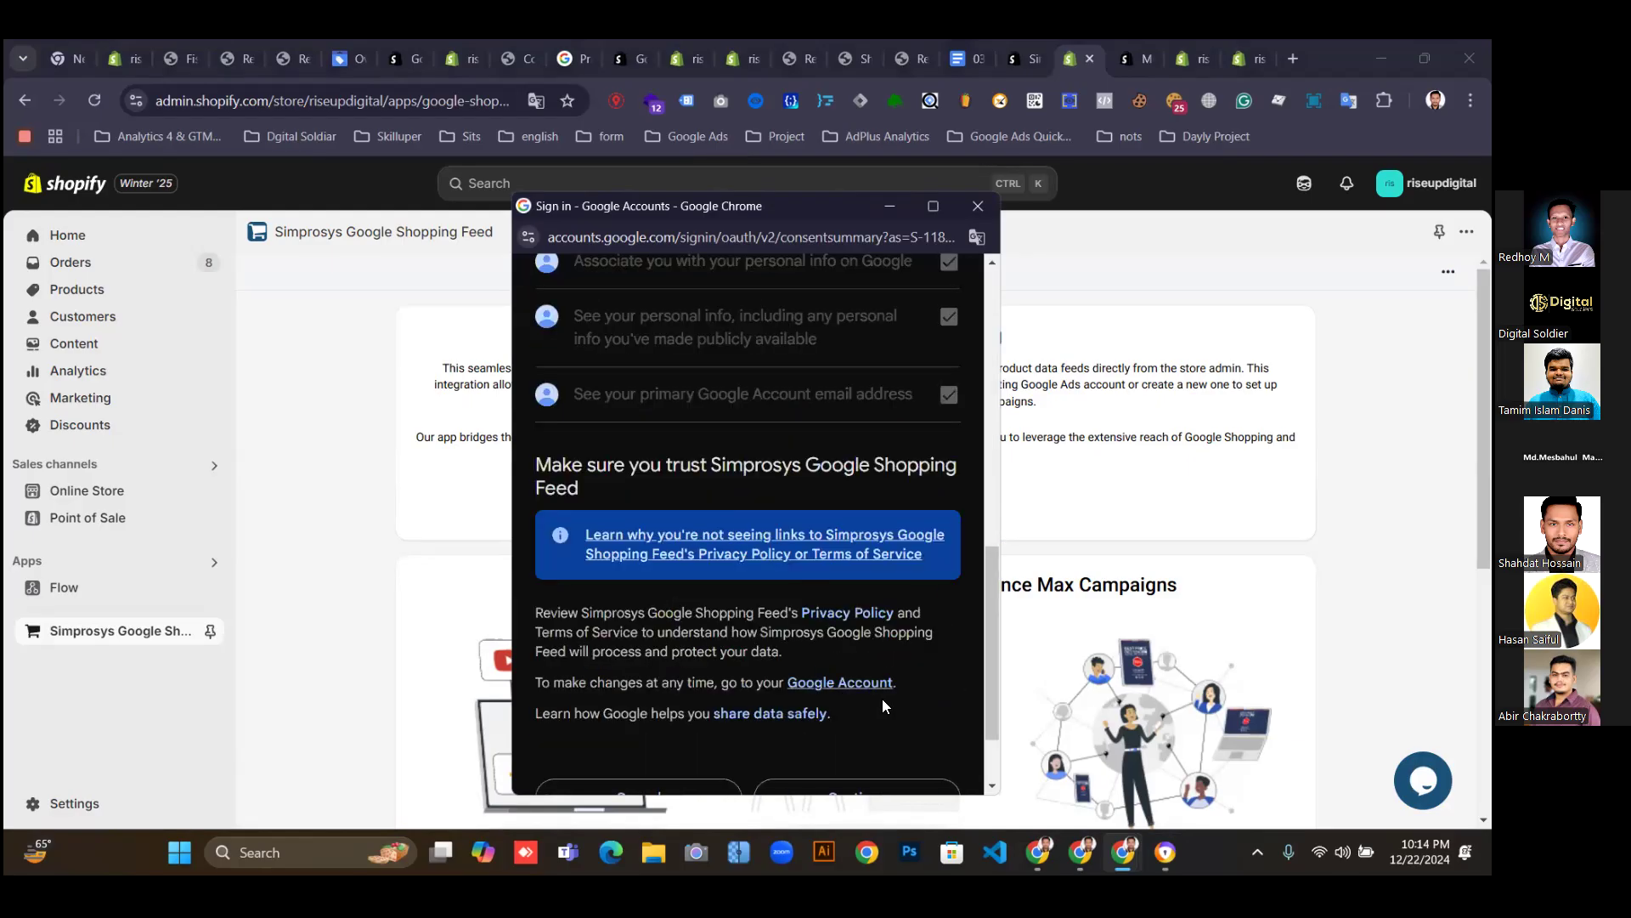
{"action": "scroll", "coordinate": [863, 734], "scroll_direction": "down", "scroll_amount": 3}
{"action": "left_click", "coordinate": [922, 679]}
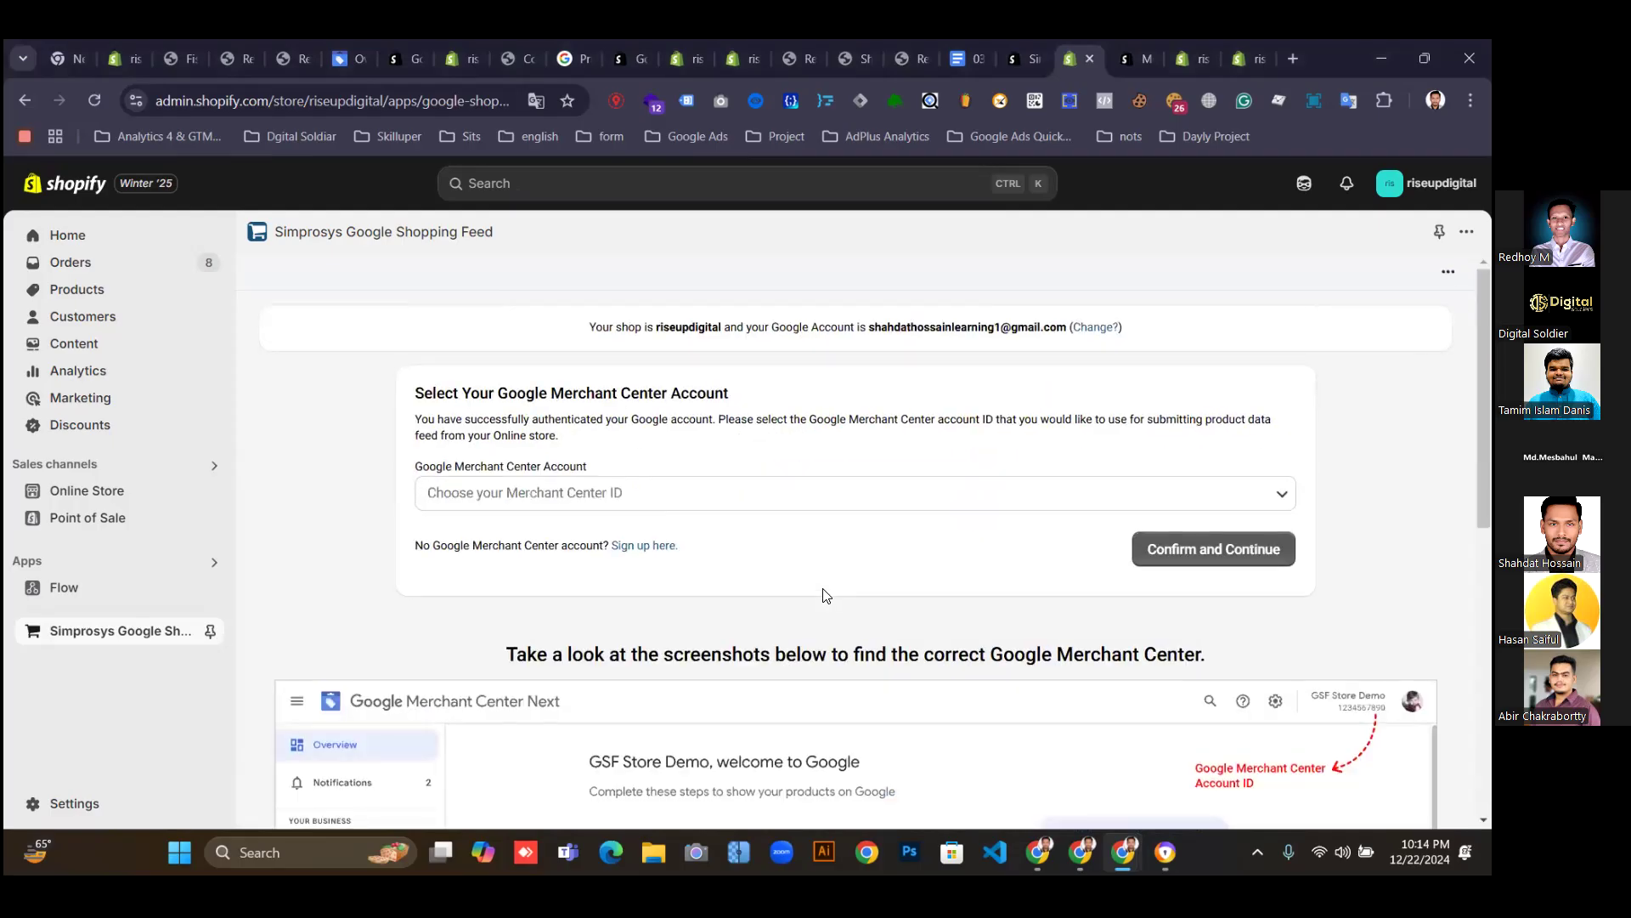
{"action": "scroll", "coordinate": [822, 595], "scroll_direction": "down", "scroll_amount": 3}
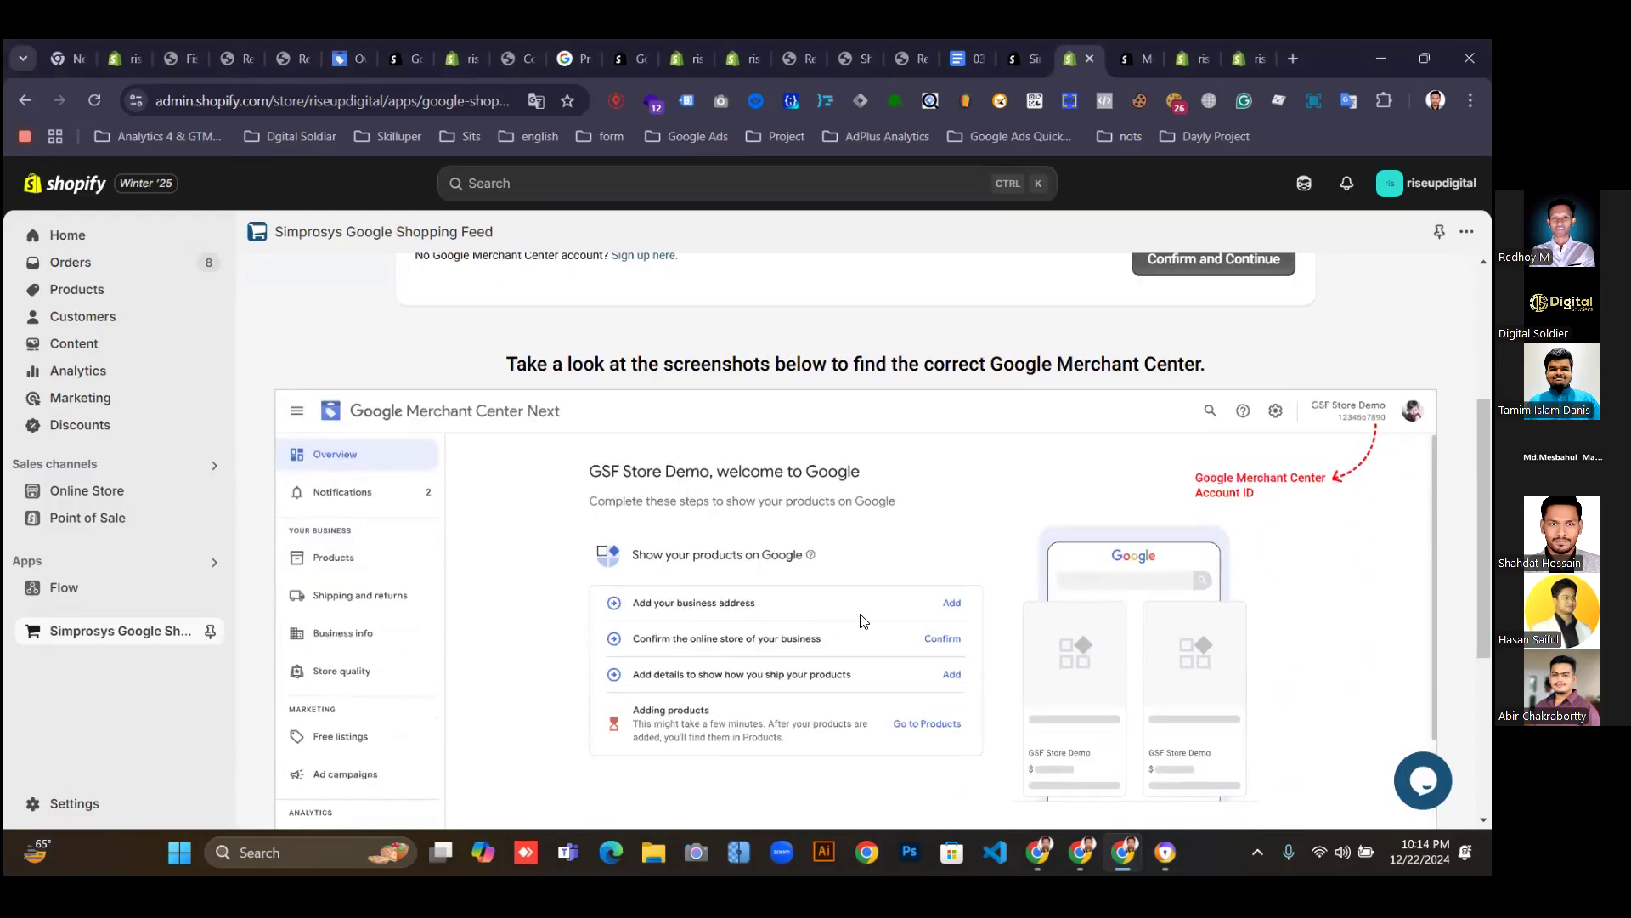
{"action": "scroll", "coordinate": [863, 620], "scroll_direction": "up", "scroll_amount": 1}
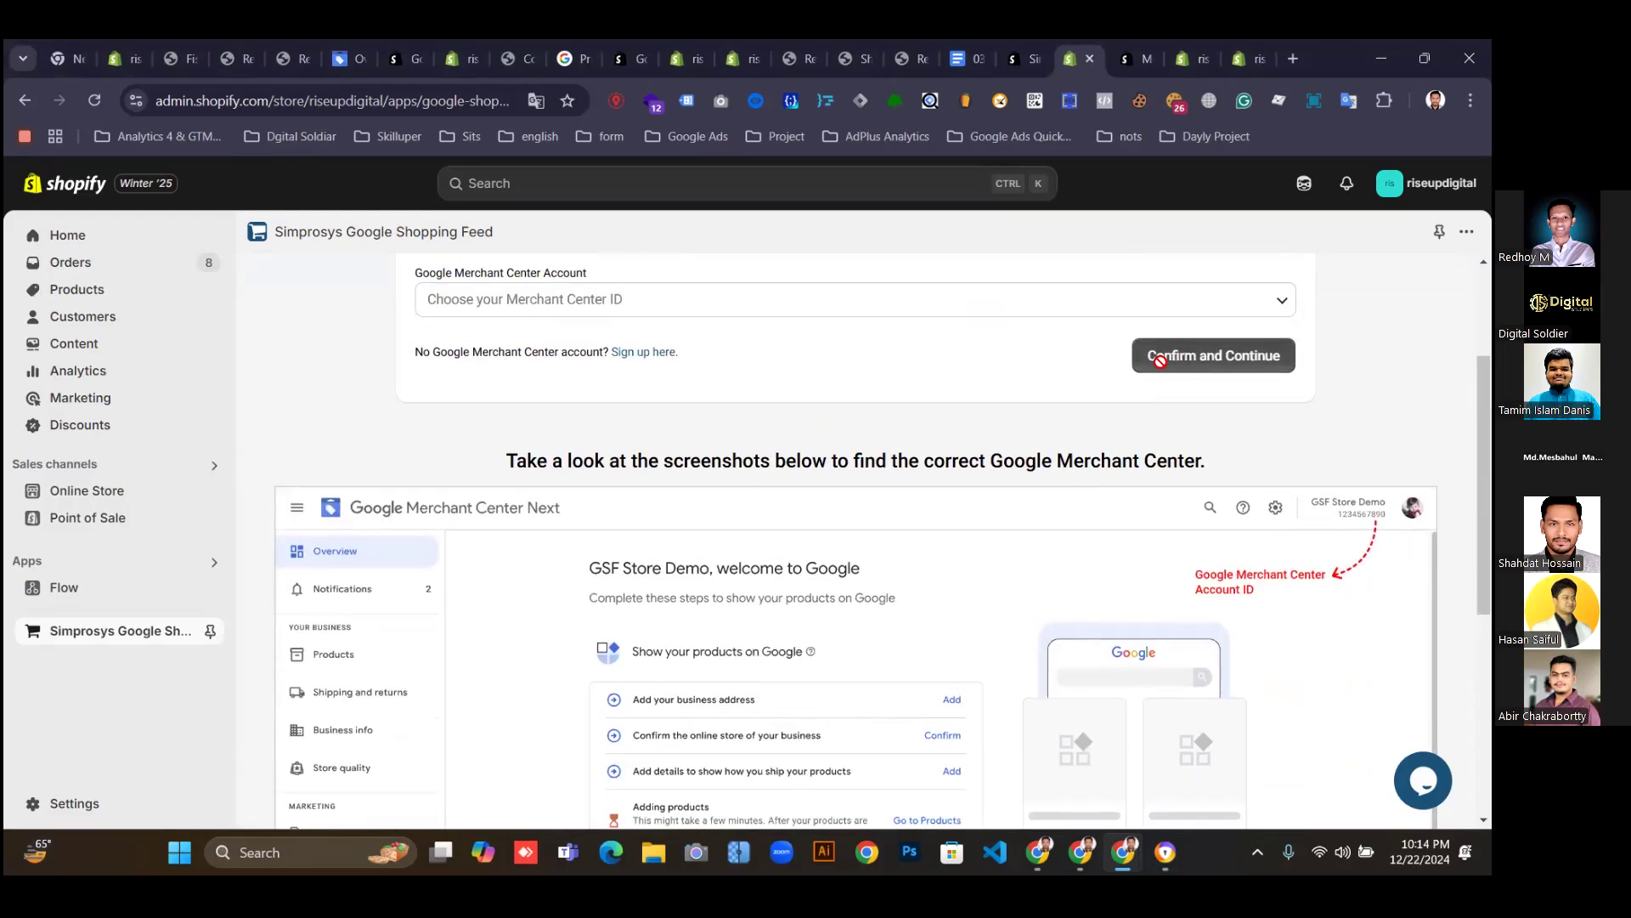
{"action": "scroll", "coordinate": [1201, 357], "scroll_direction": "up", "scroll_amount": 2}
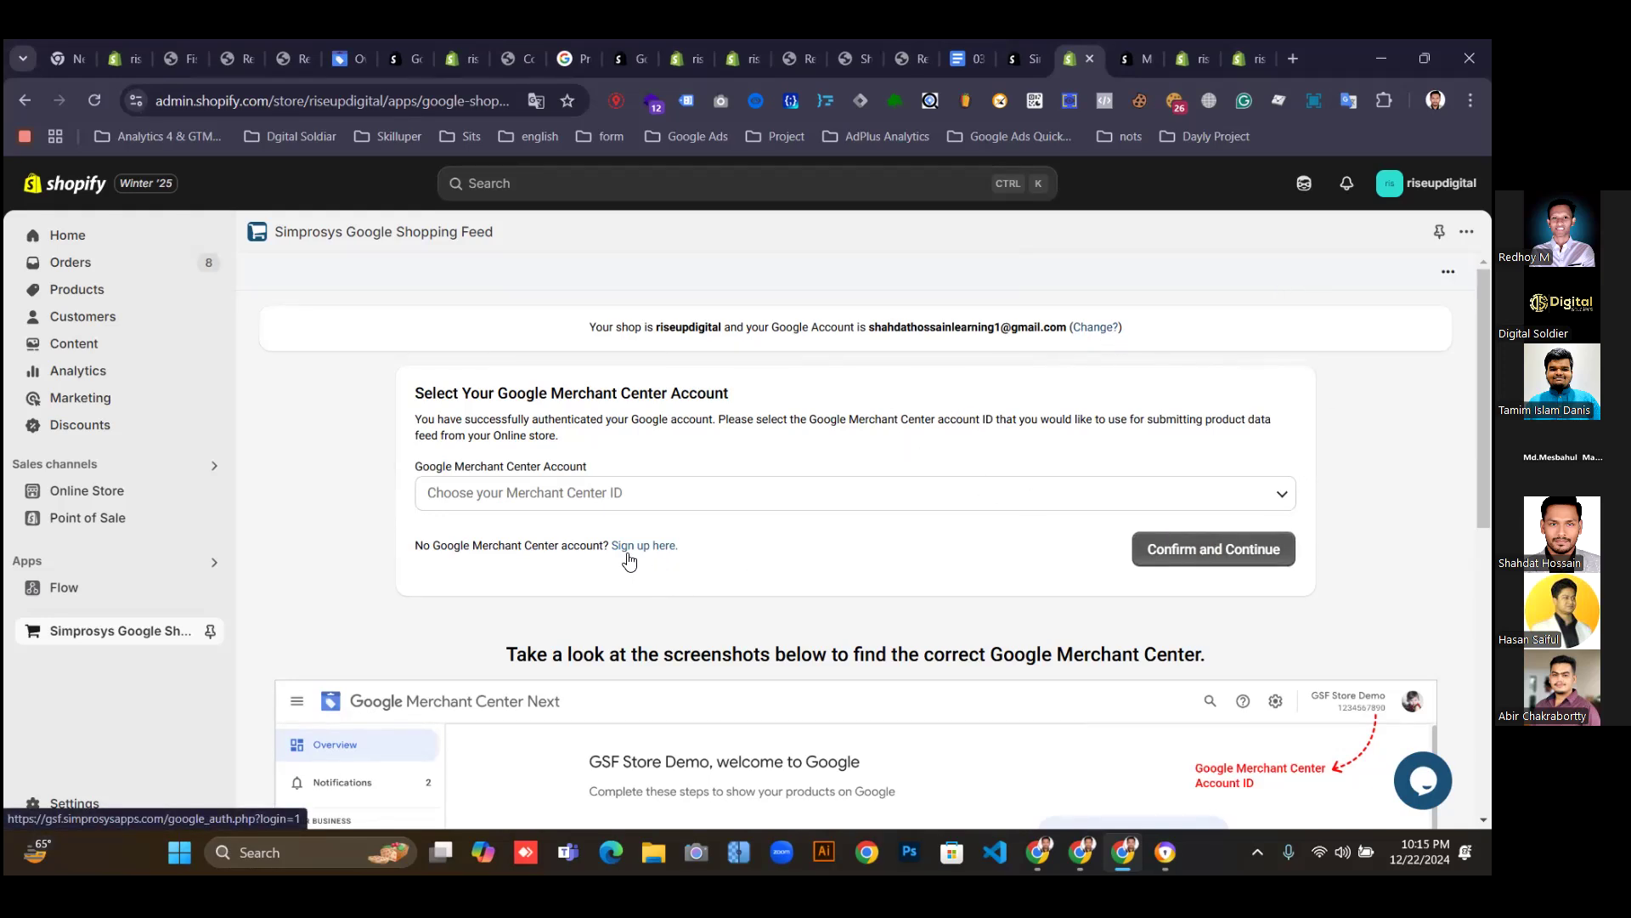
Select and confirm the store's Merchant Center account ID, then auto-verify the store domain.
{"action": "left_click", "coordinate": [935, 498]}
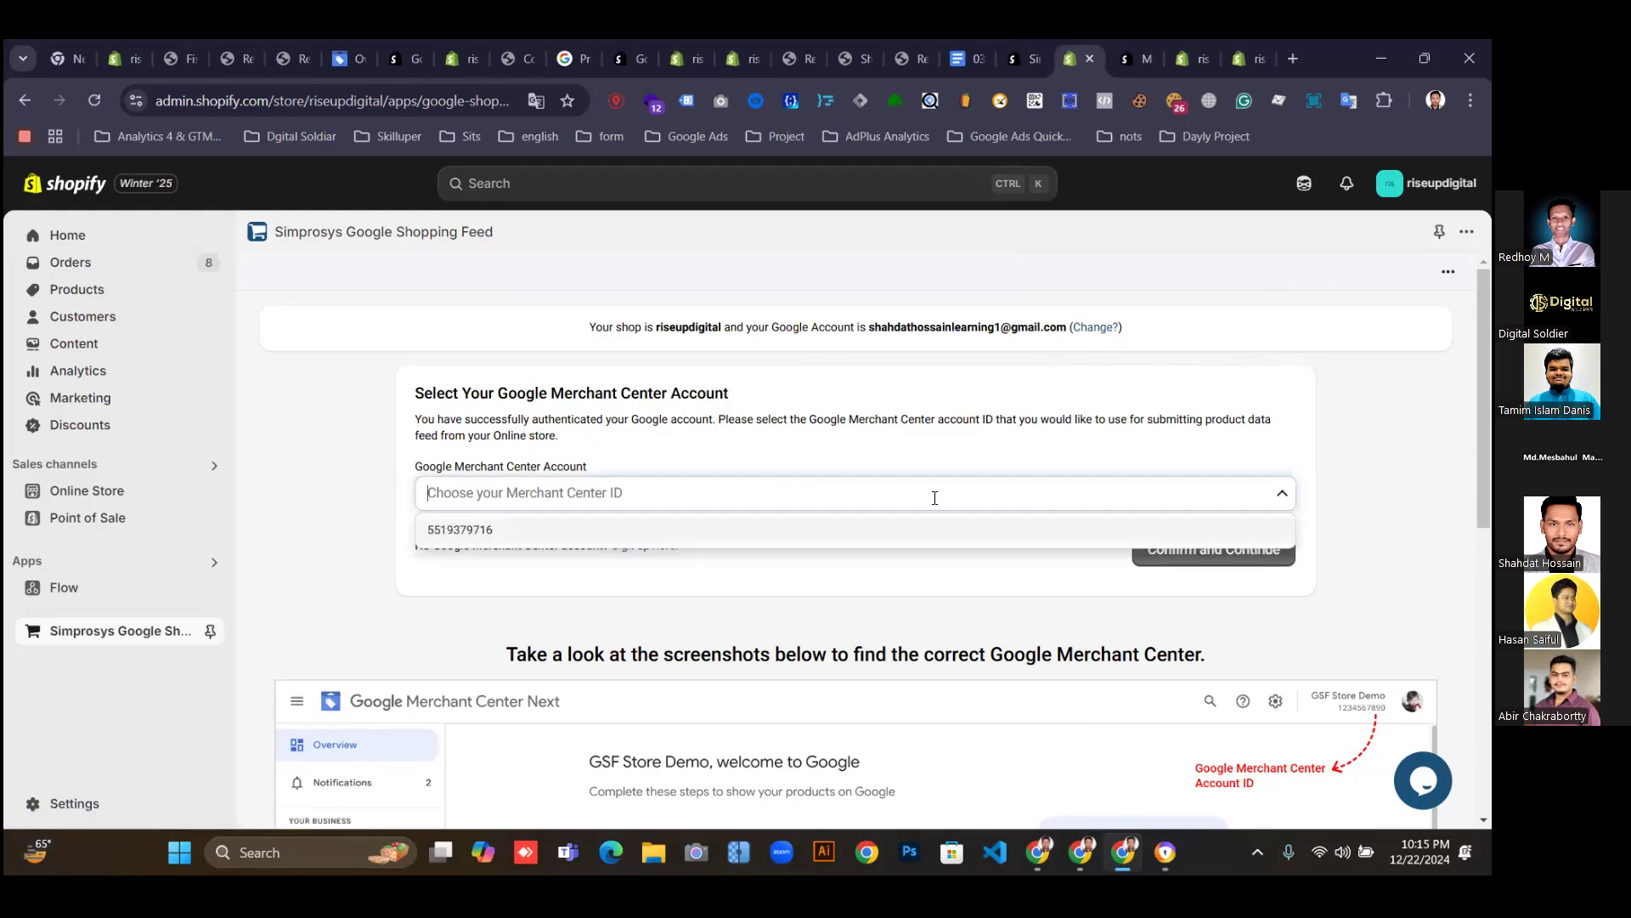
{"action": "left_click", "coordinate": [464, 529]}
{"action": "left_click", "coordinate": [1162, 550]}
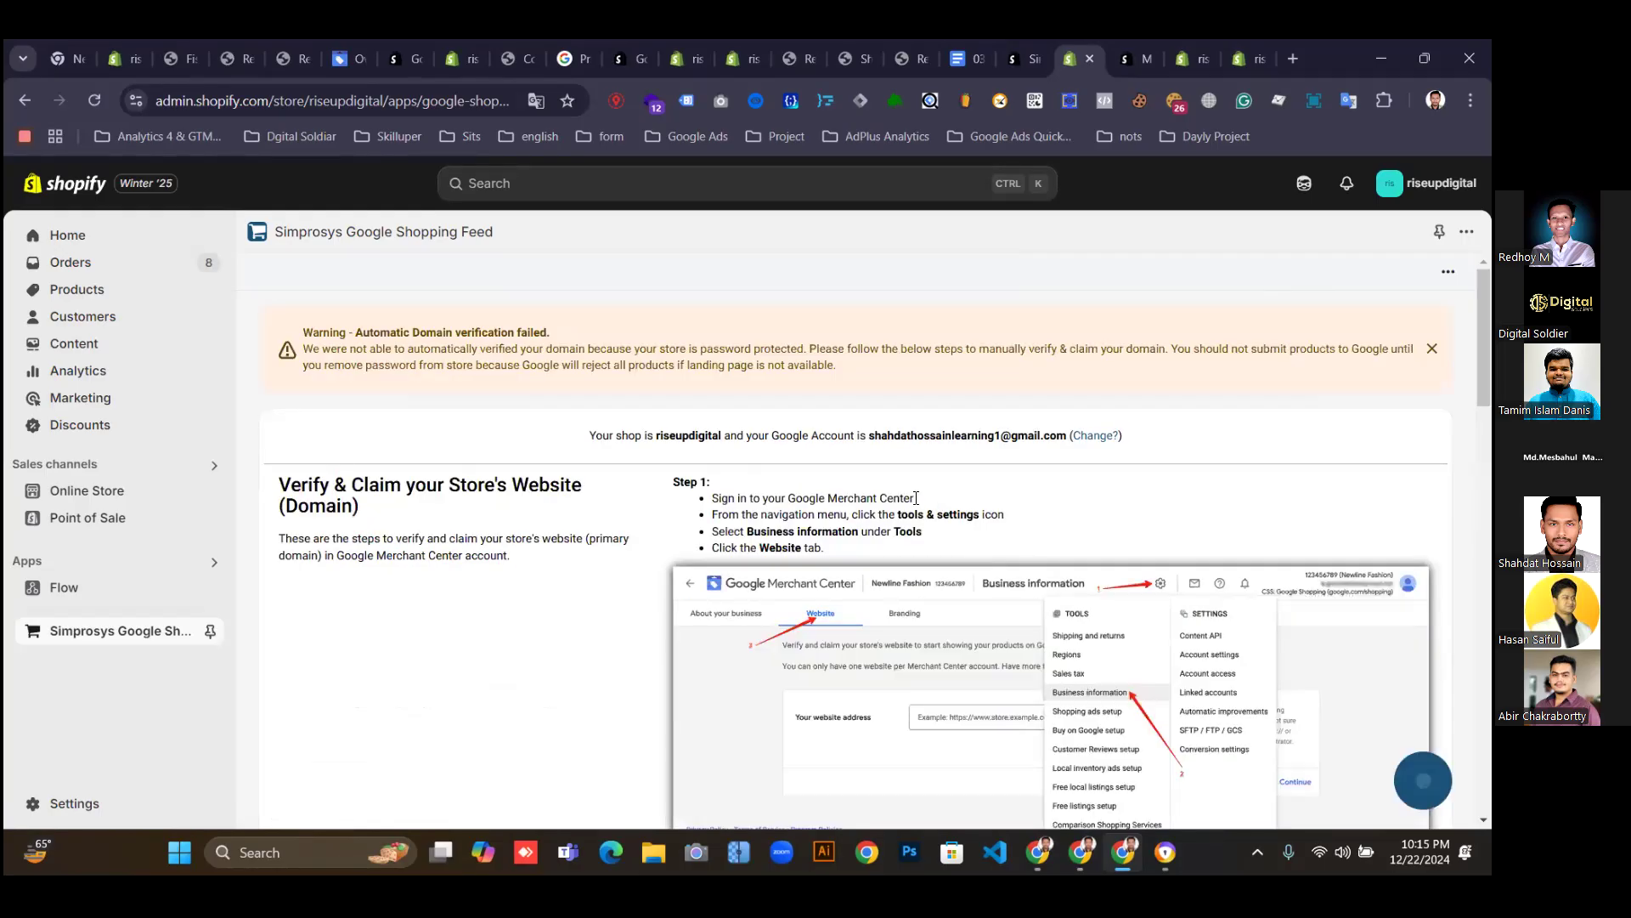
{"action": "scroll", "coordinate": [1096, 536], "scroll_direction": "down", "scroll_amount": 4}
{"action": "scroll", "coordinate": [1095, 535], "scroll_direction": "down", "scroll_amount": 12}
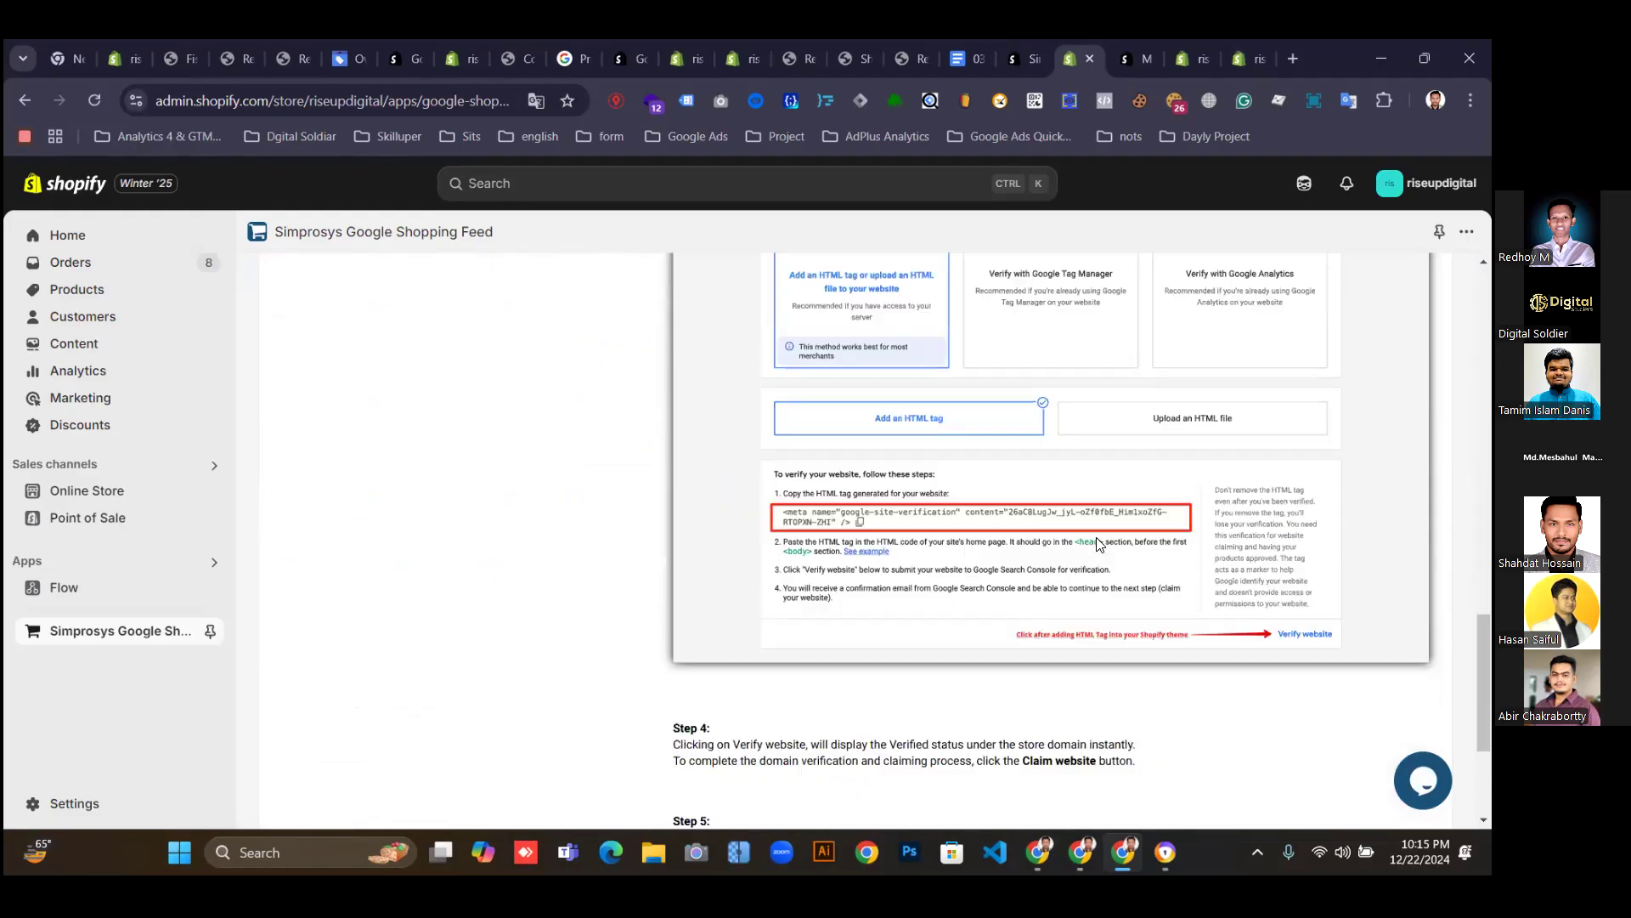
{"action": "scroll", "coordinate": [1097, 544], "scroll_direction": "down", "scroll_amount": 8}
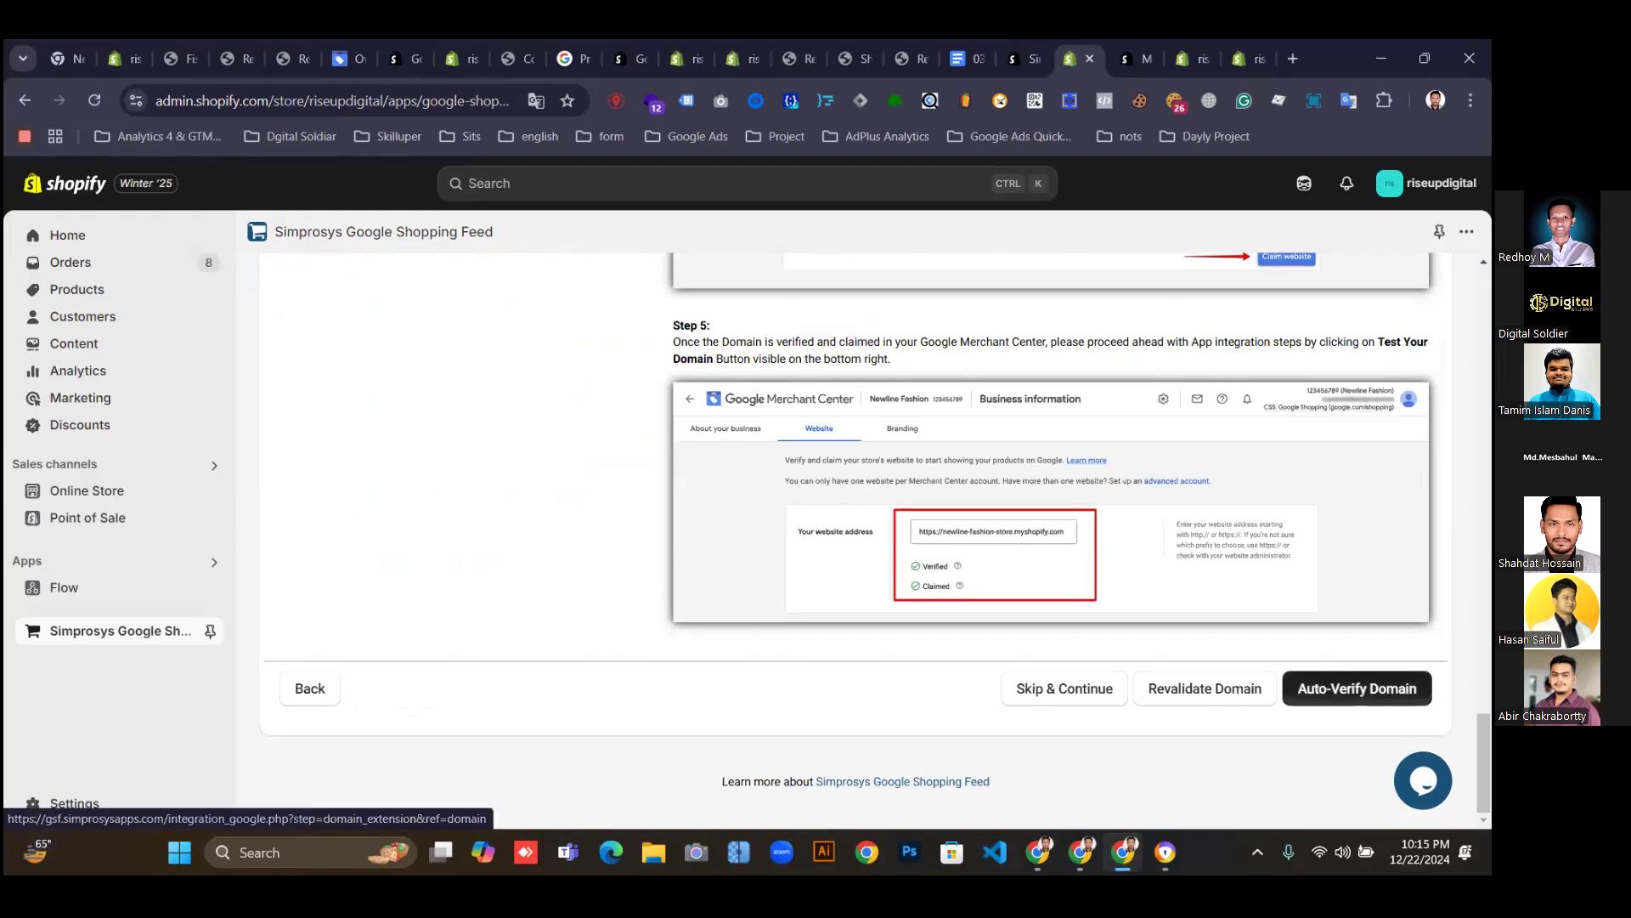
{"action": "left_click", "coordinate": [1357, 689]}
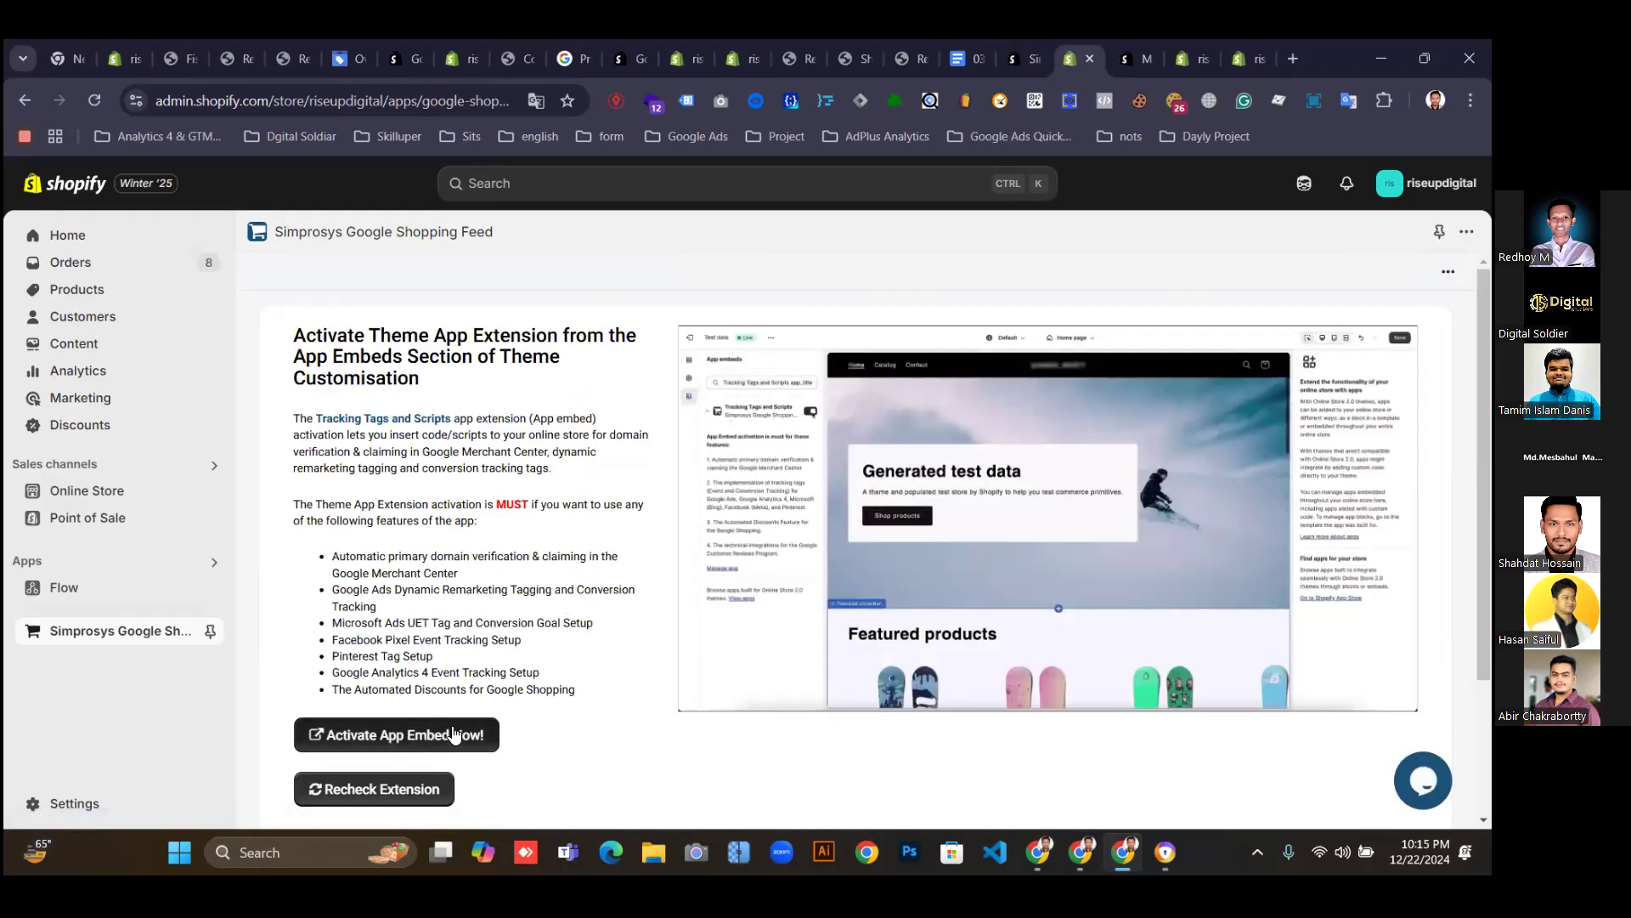
Activate the Simprosys app embed in the theme editor and save the theme.
{"action": "scroll", "coordinate": [453, 734], "scroll_direction": "down", "scroll_amount": 1}
{"action": "scroll", "coordinate": [450, 672], "scroll_direction": "up", "scroll_amount": 1}
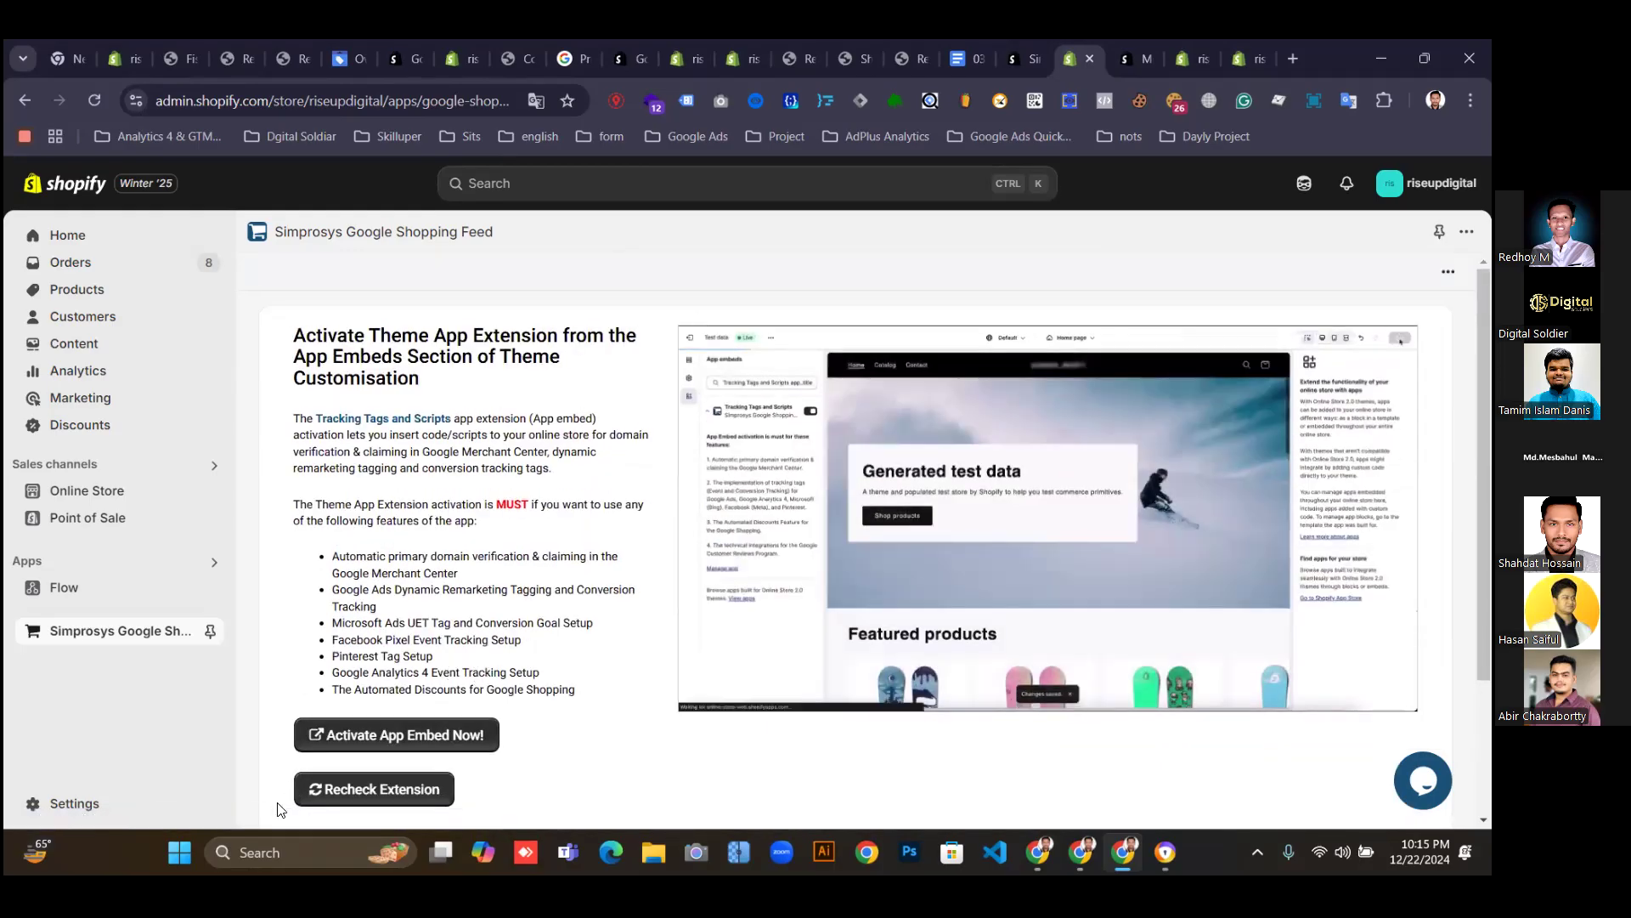
{"action": "left_click", "coordinate": [360, 736]}
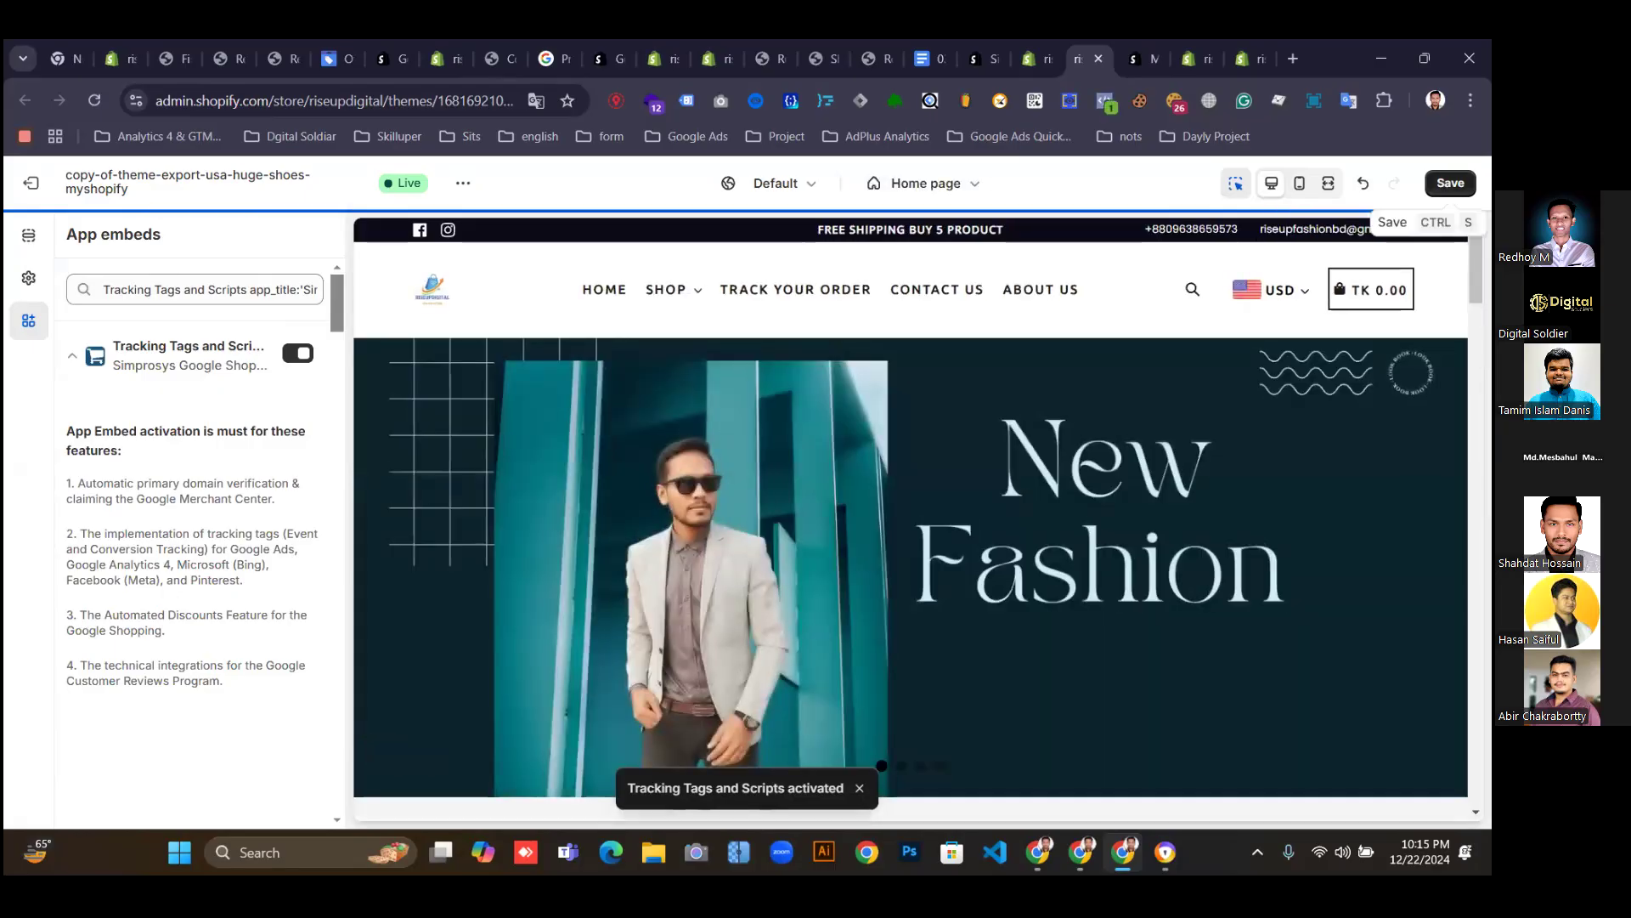
{"action": "left_click", "coordinate": [1450, 183]}
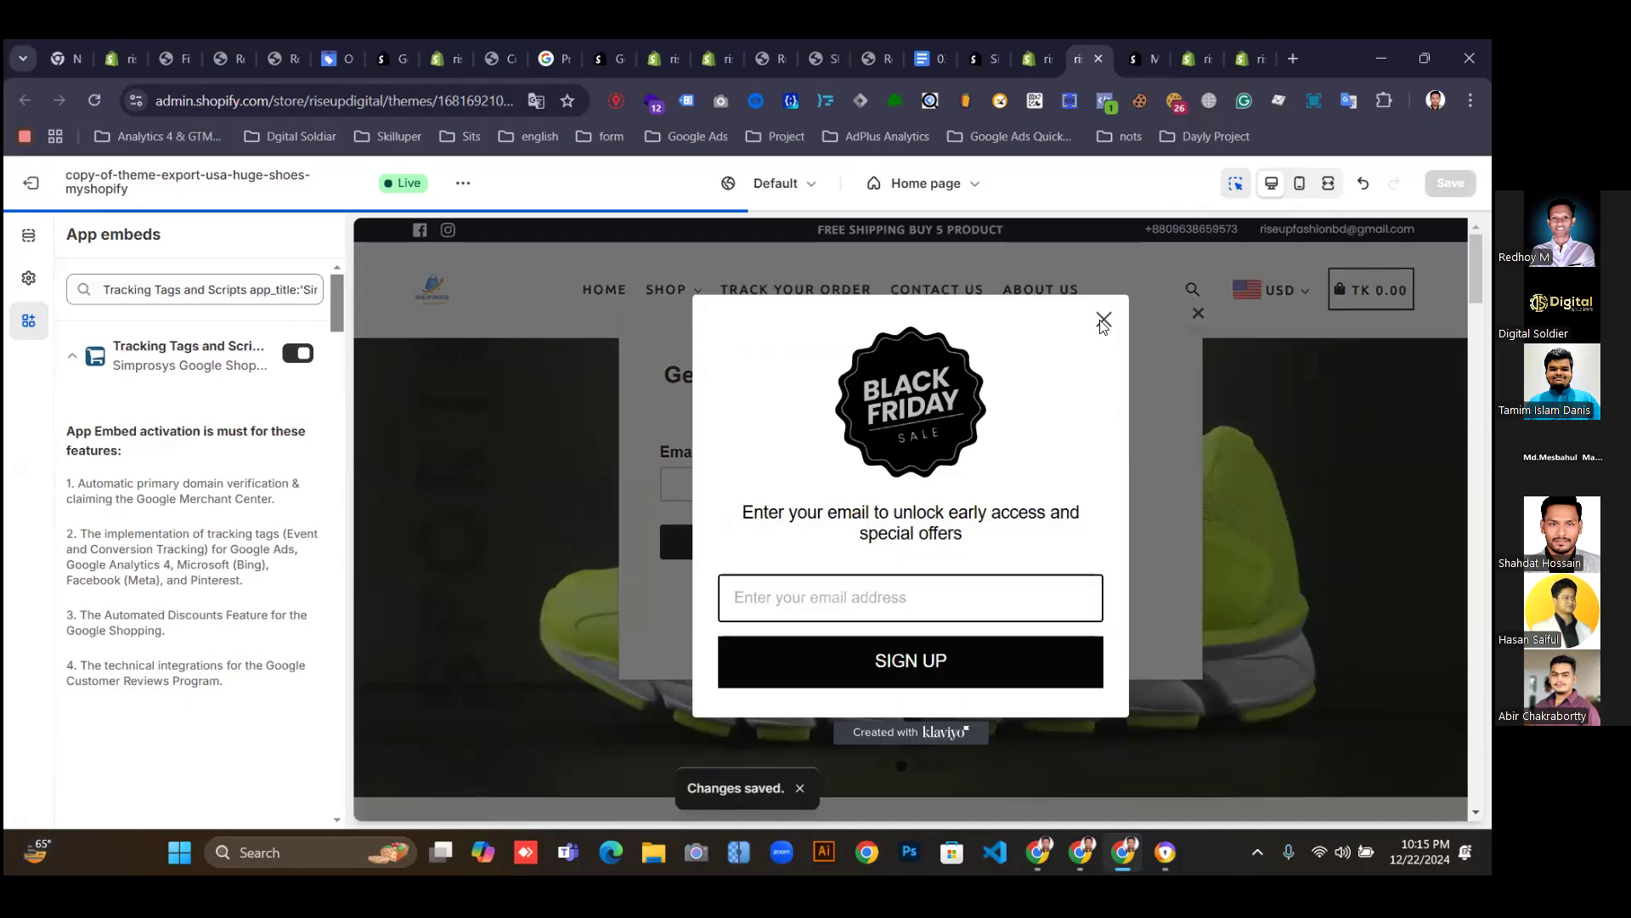
Close the Black Friday and subscribe popups in the theme preview.
{"action": "left_click", "coordinate": [1102, 321]}
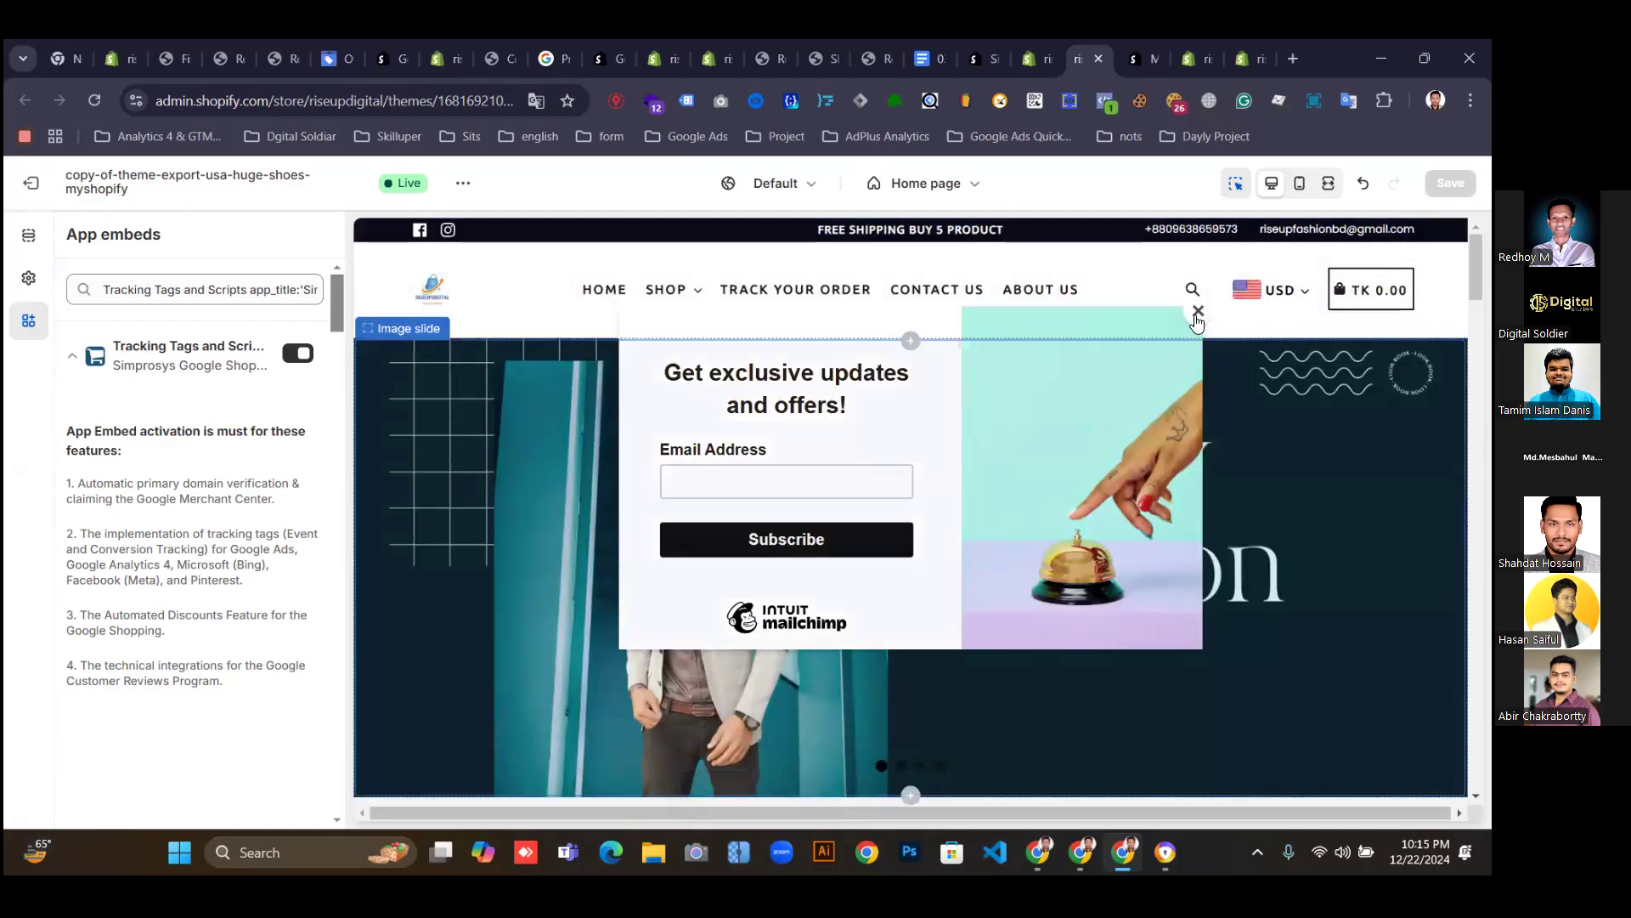
{"action": "left_click", "coordinate": [1196, 313]}
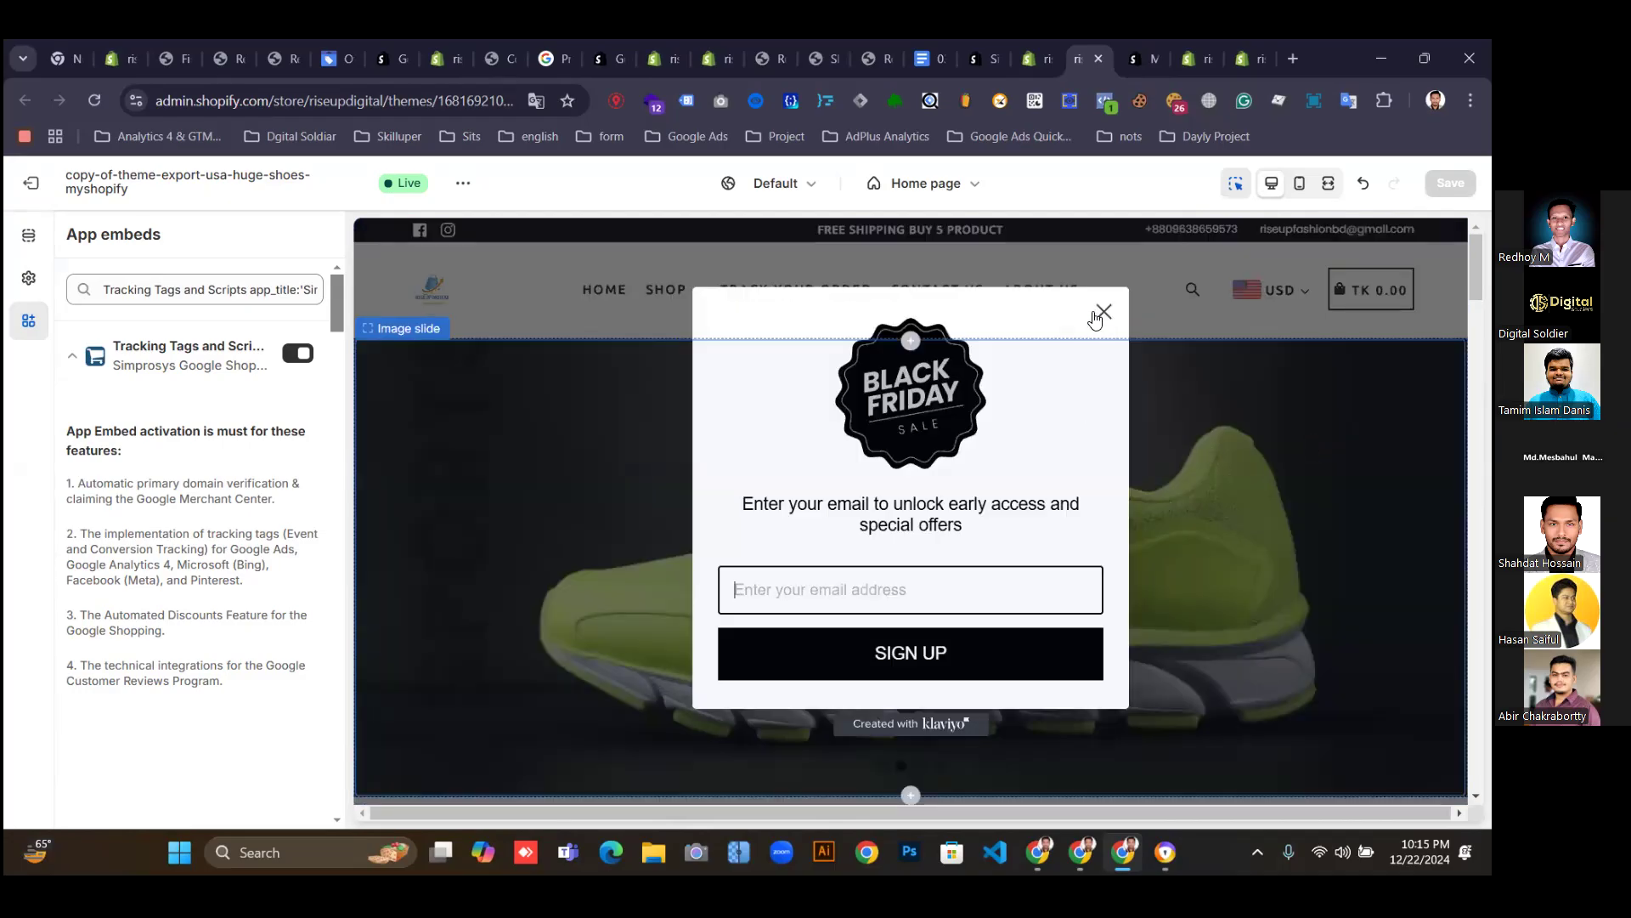
{"action": "left_click", "coordinate": [1103, 313]}
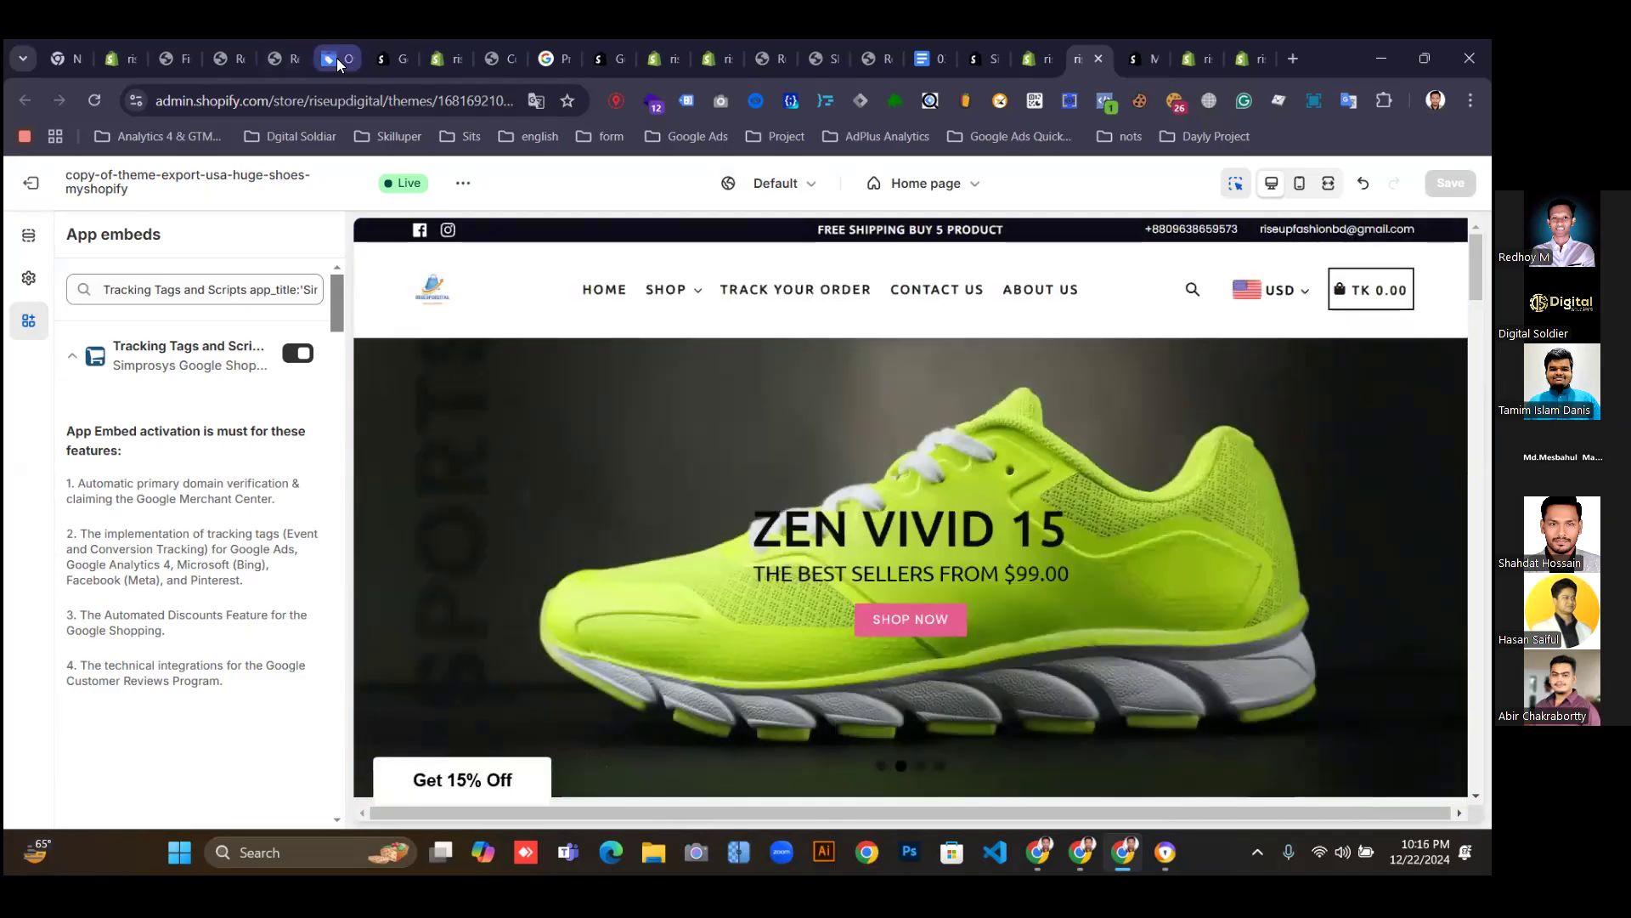
{"action": "left_click", "coordinate": [355, 59]}
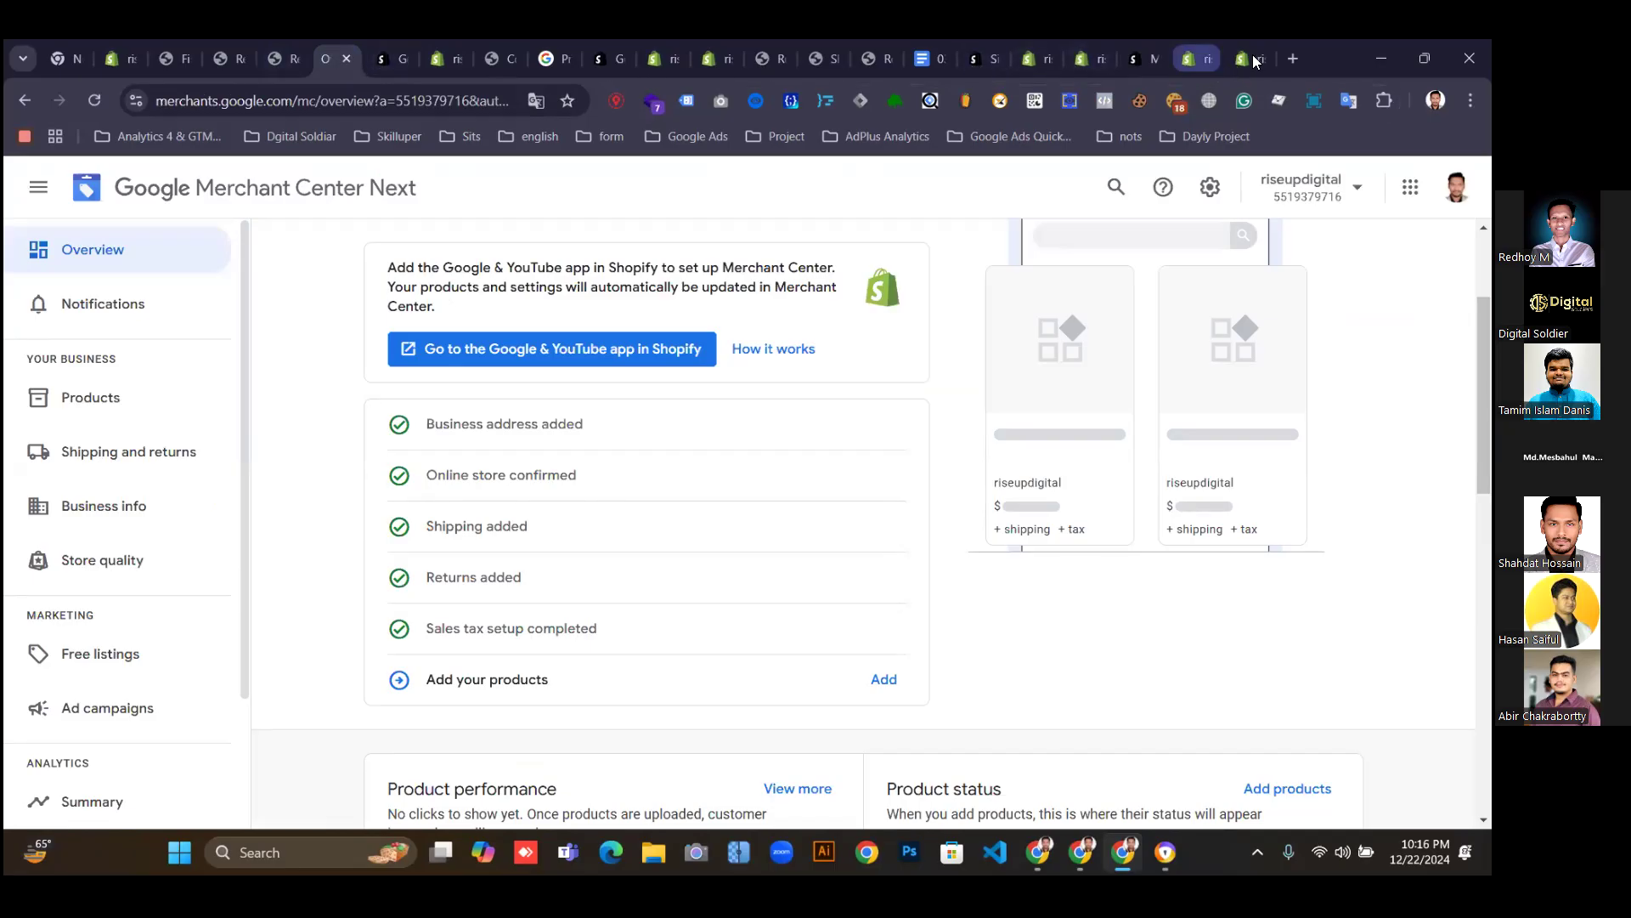
Return to the Simprosys app tab and step back to the Merchant Center account selection.
{"action": "left_click", "coordinate": [1247, 60]}
{"action": "left_click", "coordinate": [1079, 58]}
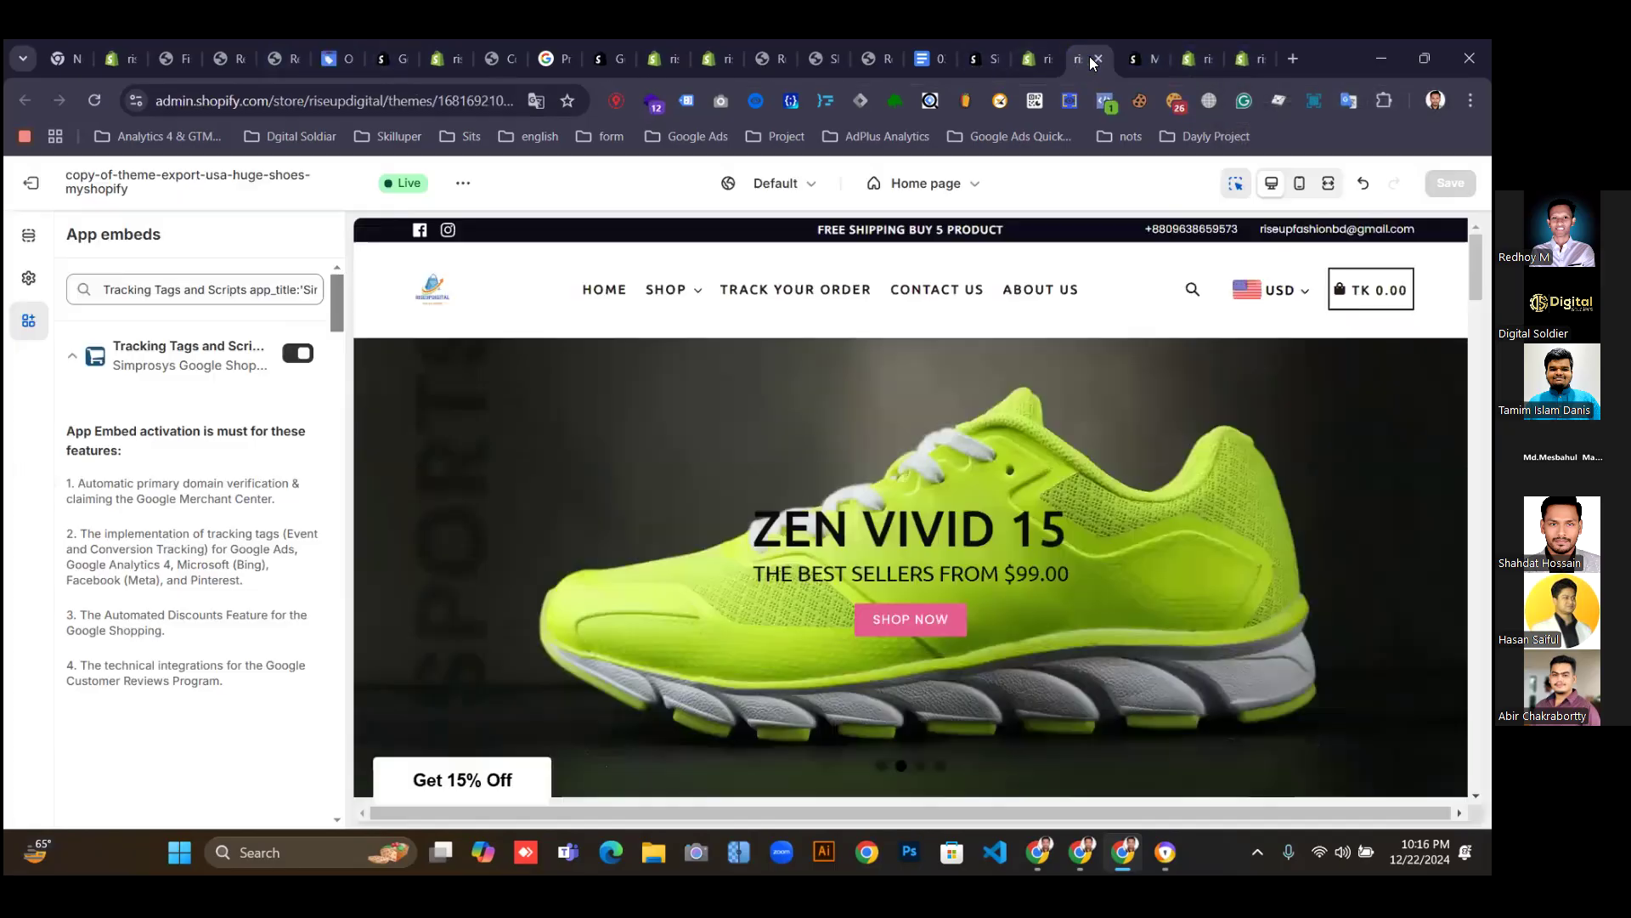
{"action": "left_click", "coordinate": [1032, 56]}
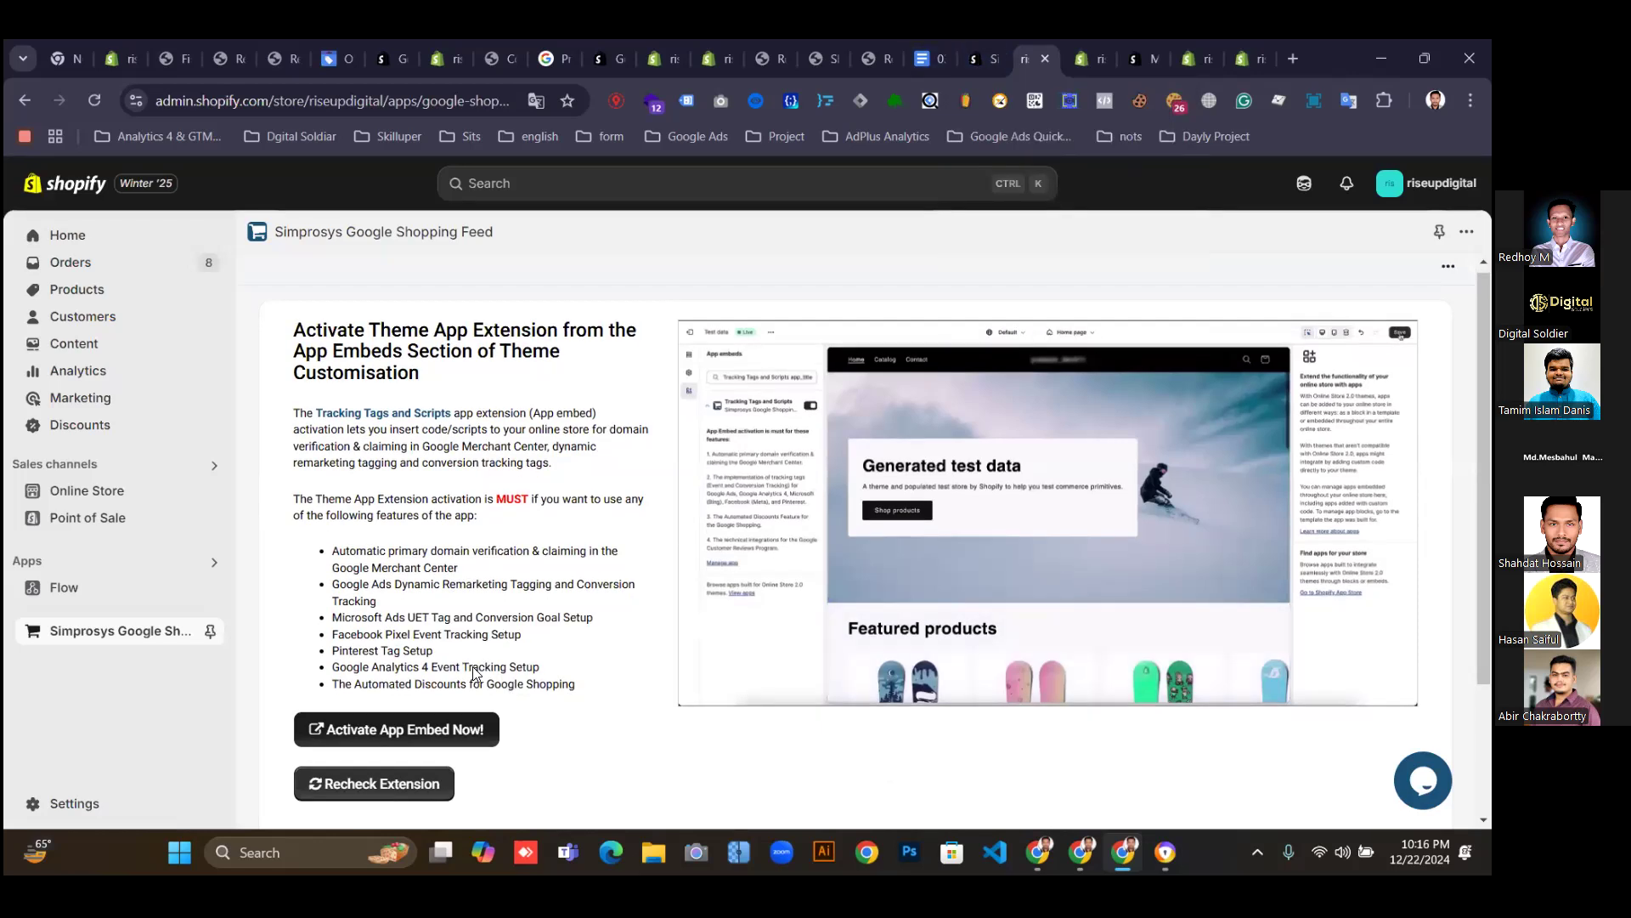
{"action": "scroll", "coordinate": [473, 674], "scroll_direction": "down", "scroll_amount": 3}
{"action": "scroll", "coordinate": [474, 674], "scroll_direction": "up", "scroll_amount": 3}
{"action": "left_click", "coordinate": [25, 101]}
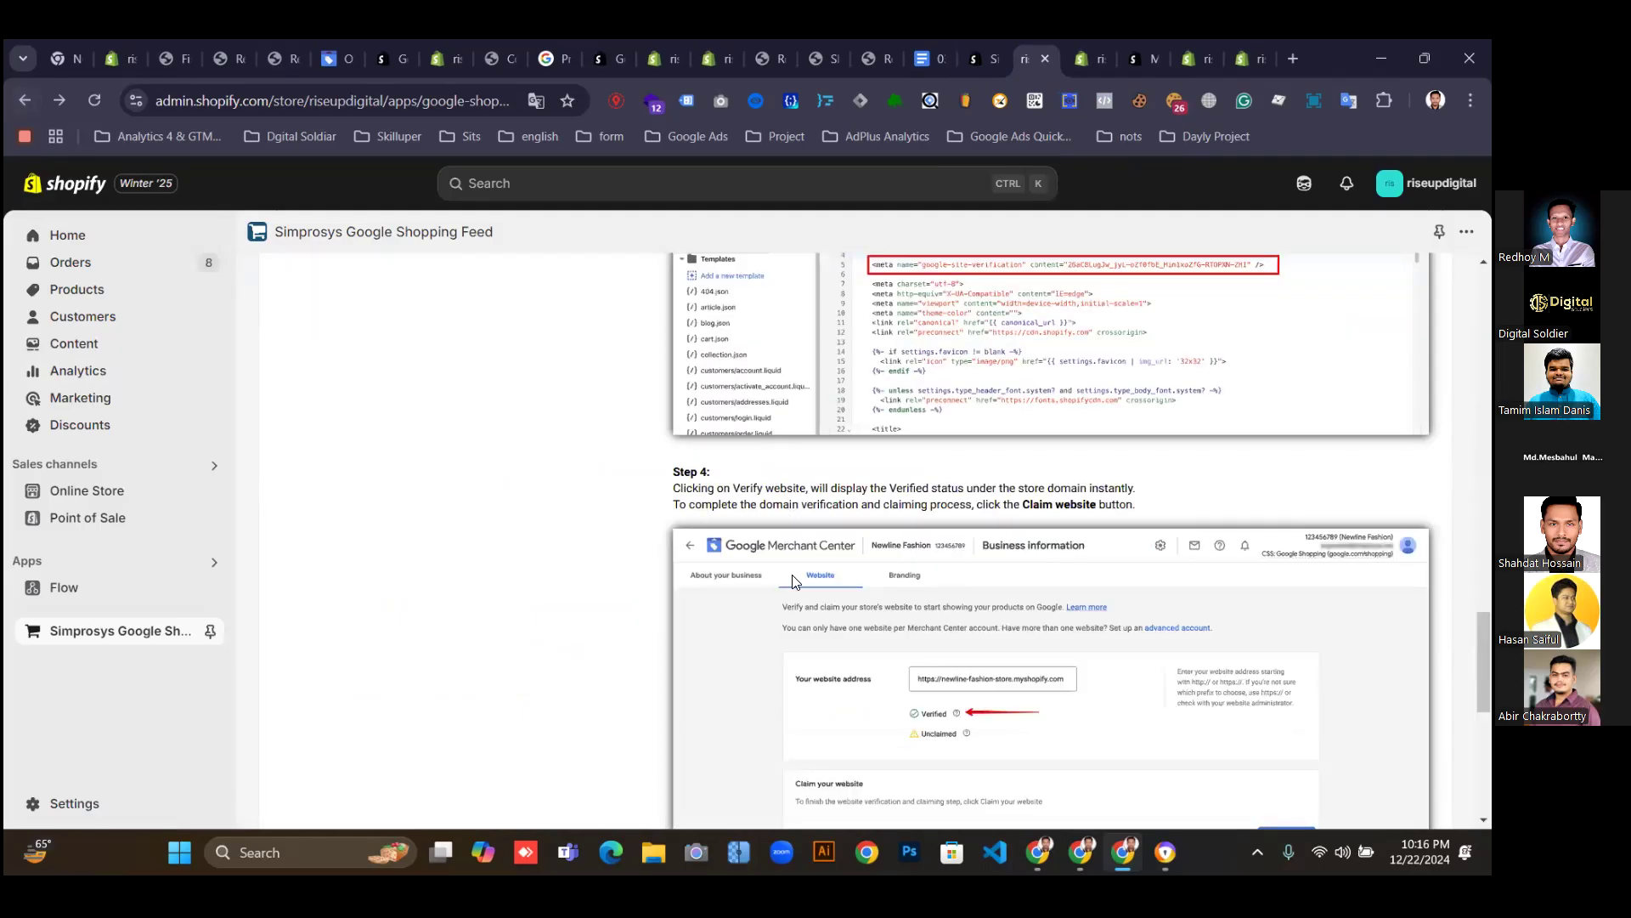
{"action": "scroll", "coordinate": [792, 583], "scroll_direction": "down", "scroll_amount": 8}
{"action": "scroll", "coordinate": [693, 589], "scroll_direction": "down", "scroll_amount": 7}
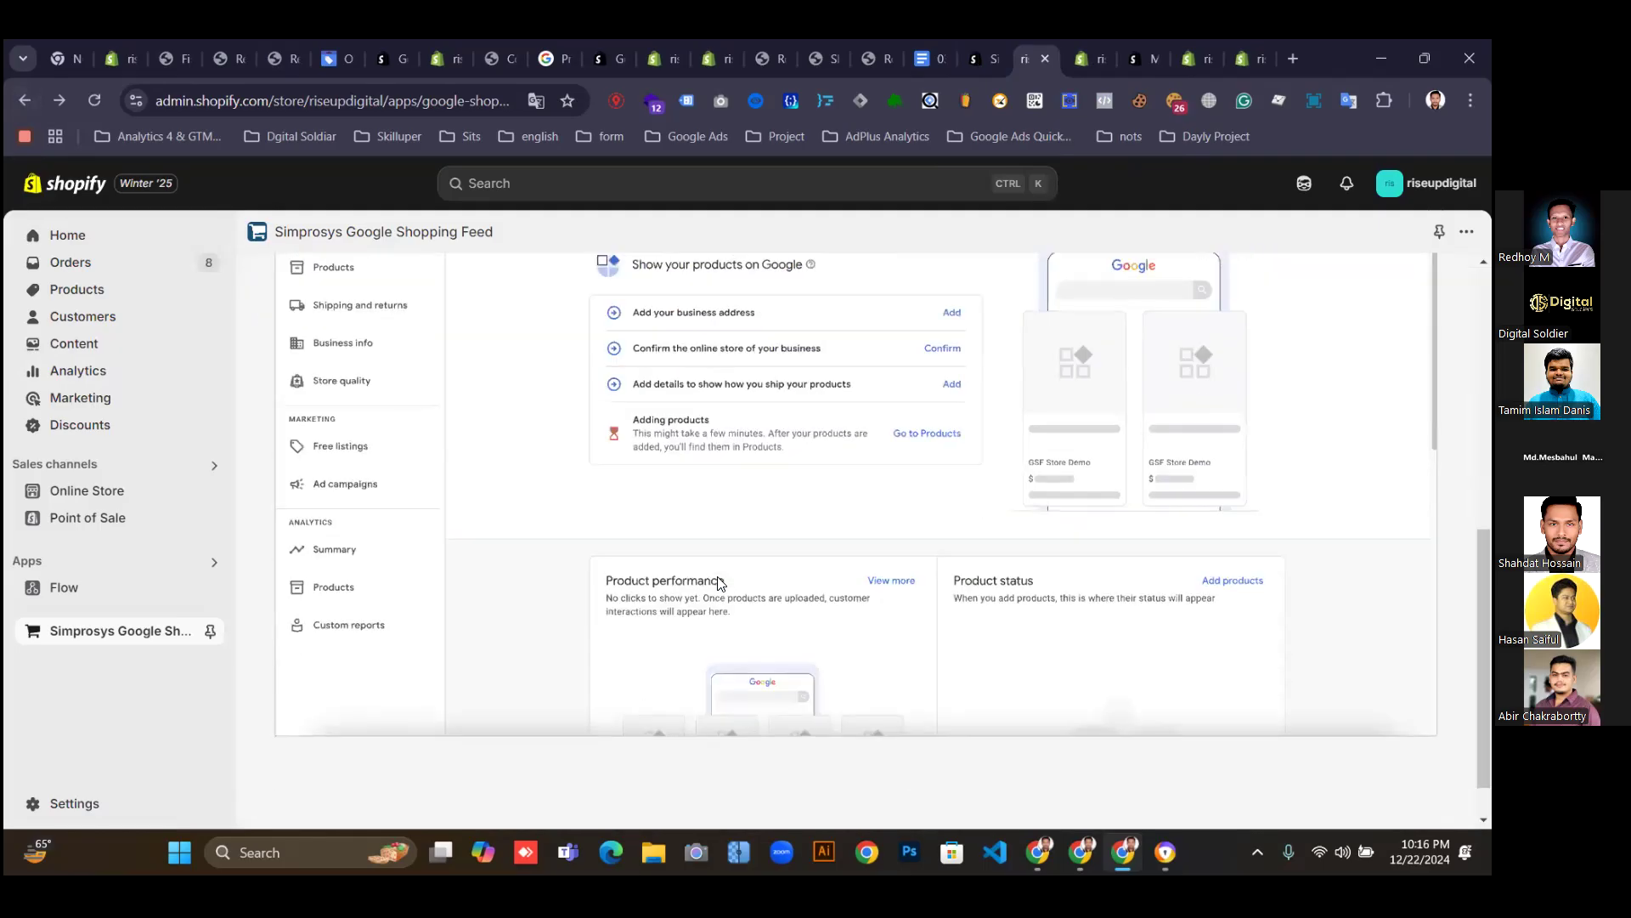
{"action": "scroll", "coordinate": [909, 697], "scroll_direction": "up", "scroll_amount": 8}
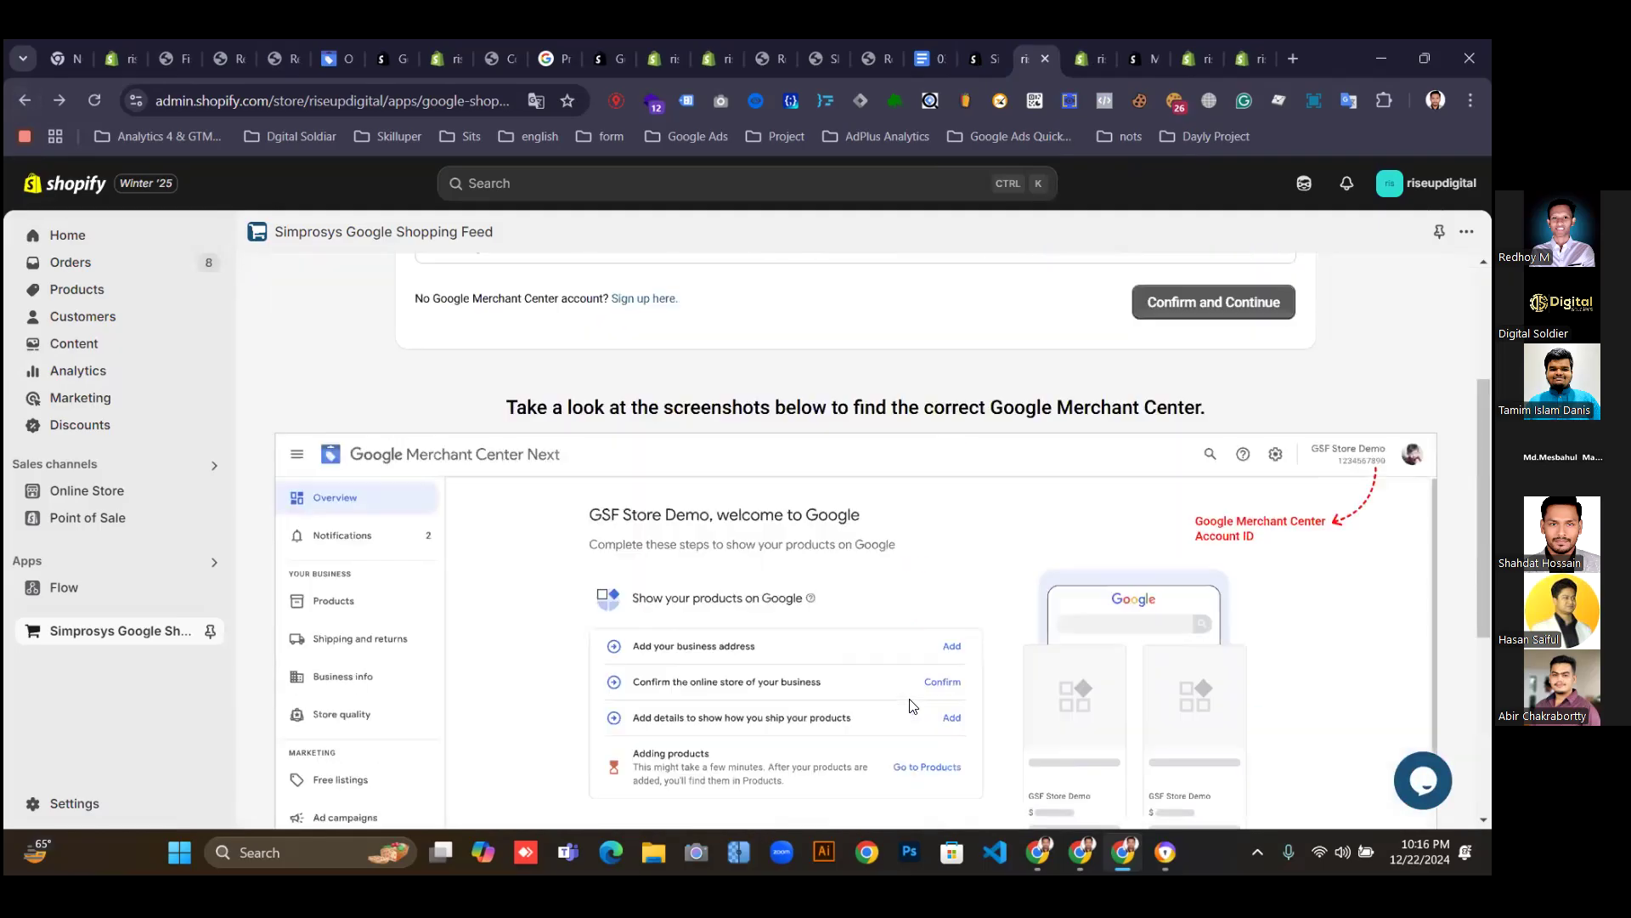
{"action": "scroll", "coordinate": [904, 706], "scroll_direction": "up", "scroll_amount": 1}
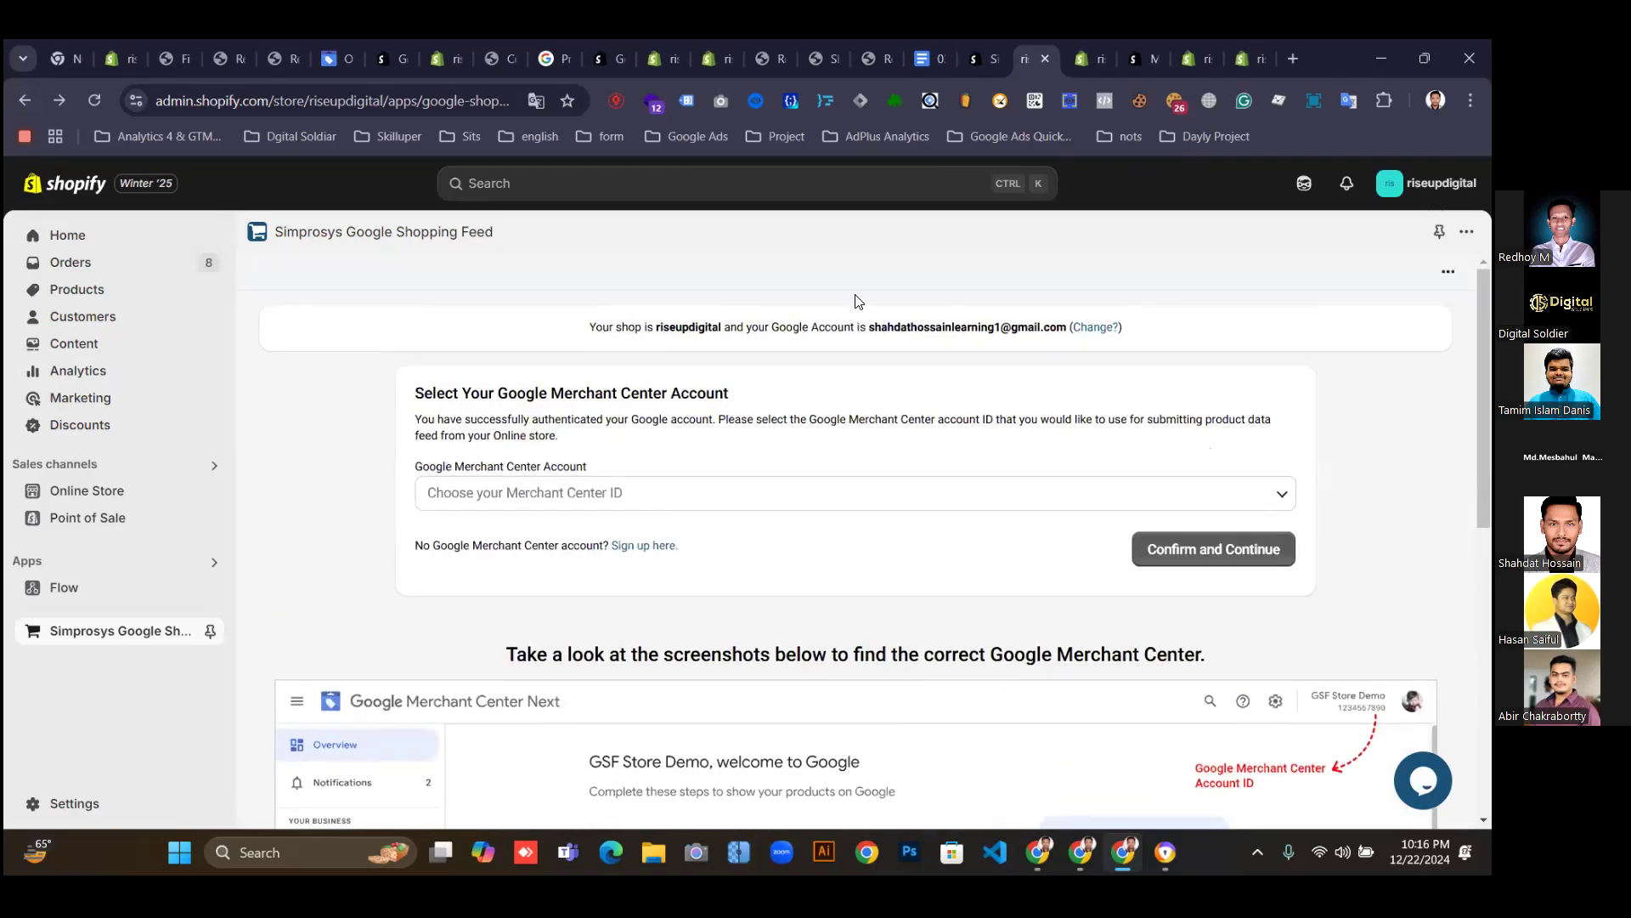
Reselect and confirm the Merchant Center account, then skip domain verification.
{"action": "left_click", "coordinate": [680, 505]}
{"action": "left_click", "coordinate": [473, 537]}
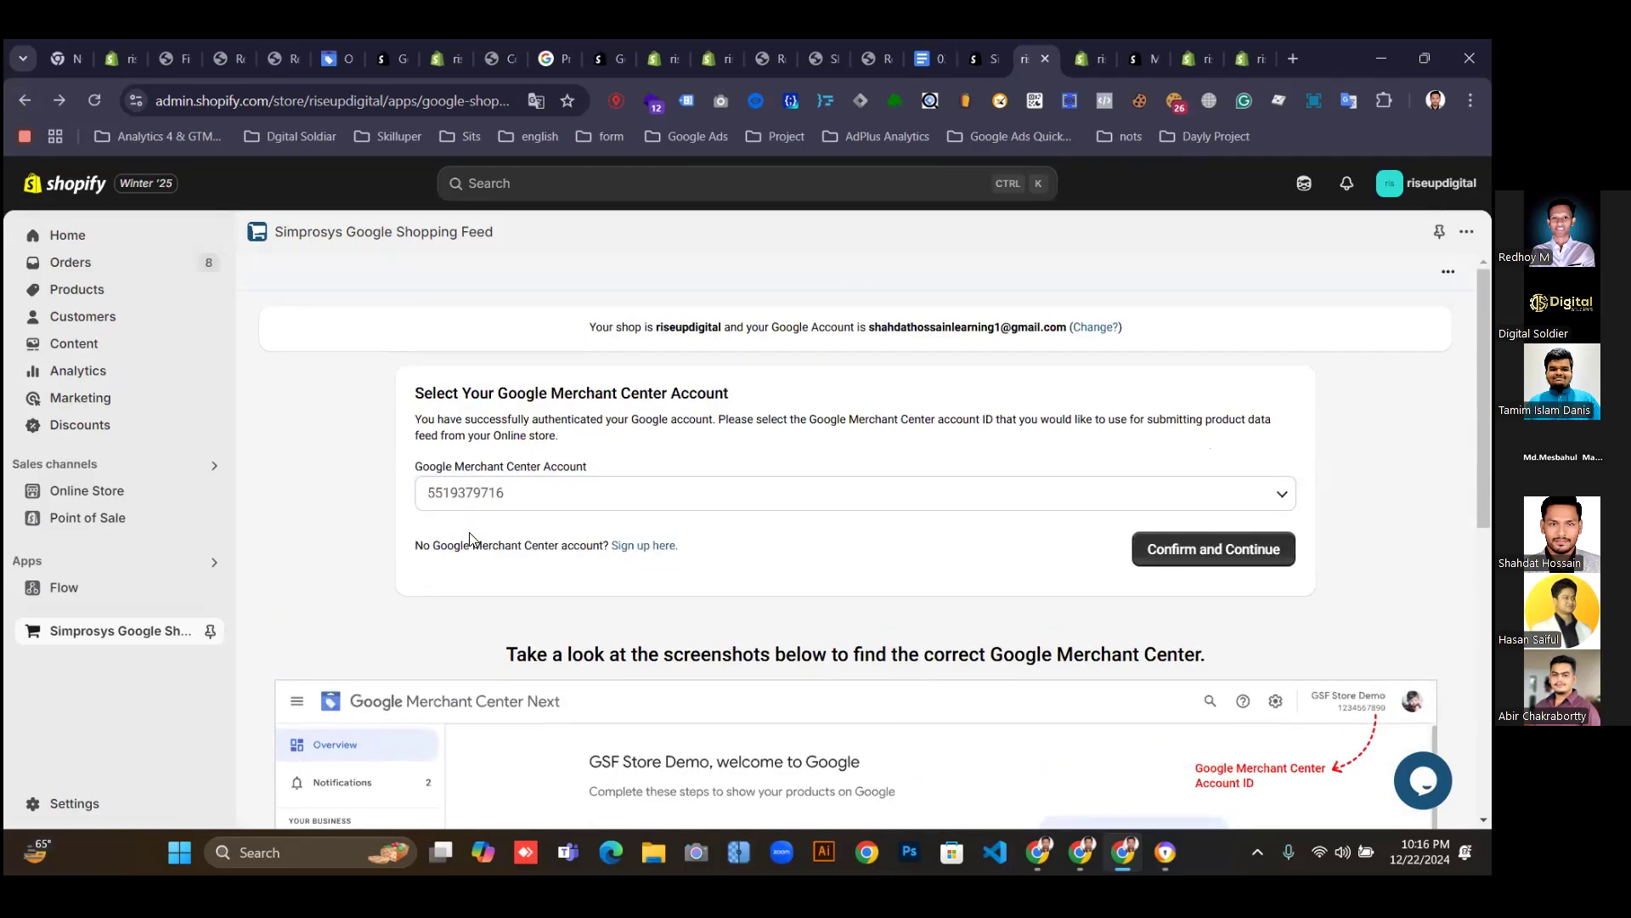
{"action": "left_click", "coordinate": [1225, 546]}
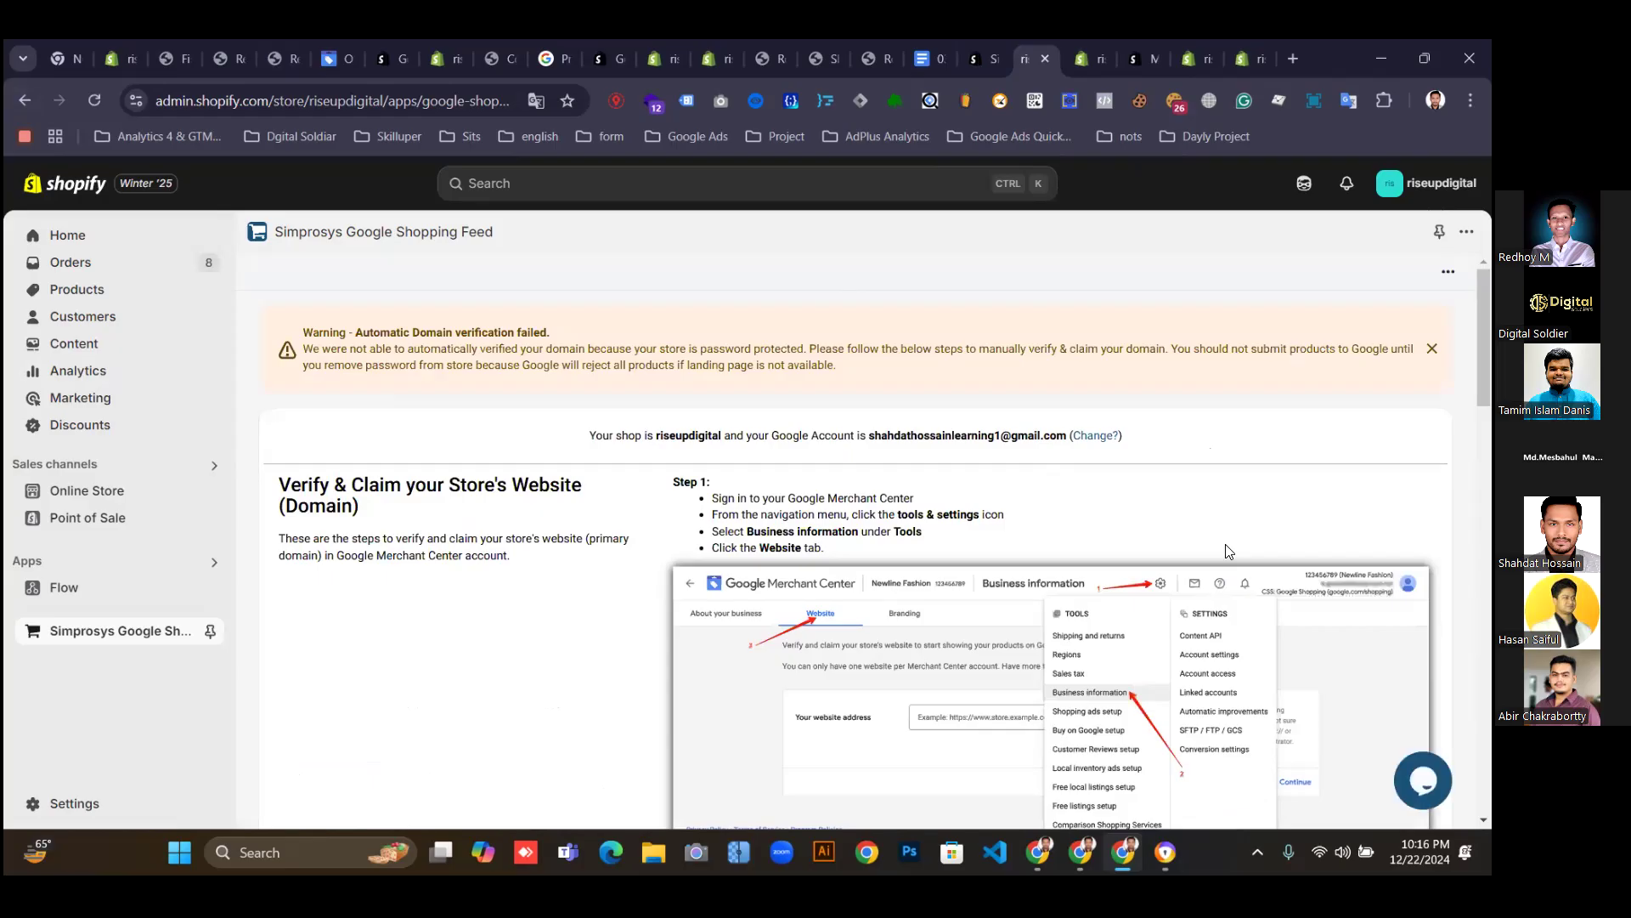
{"action": "scroll", "coordinate": [1226, 552], "scroll_direction": "down", "scroll_amount": 15}
{"action": "scroll", "coordinate": [1188, 579], "scroll_direction": "down", "scroll_amount": 6}
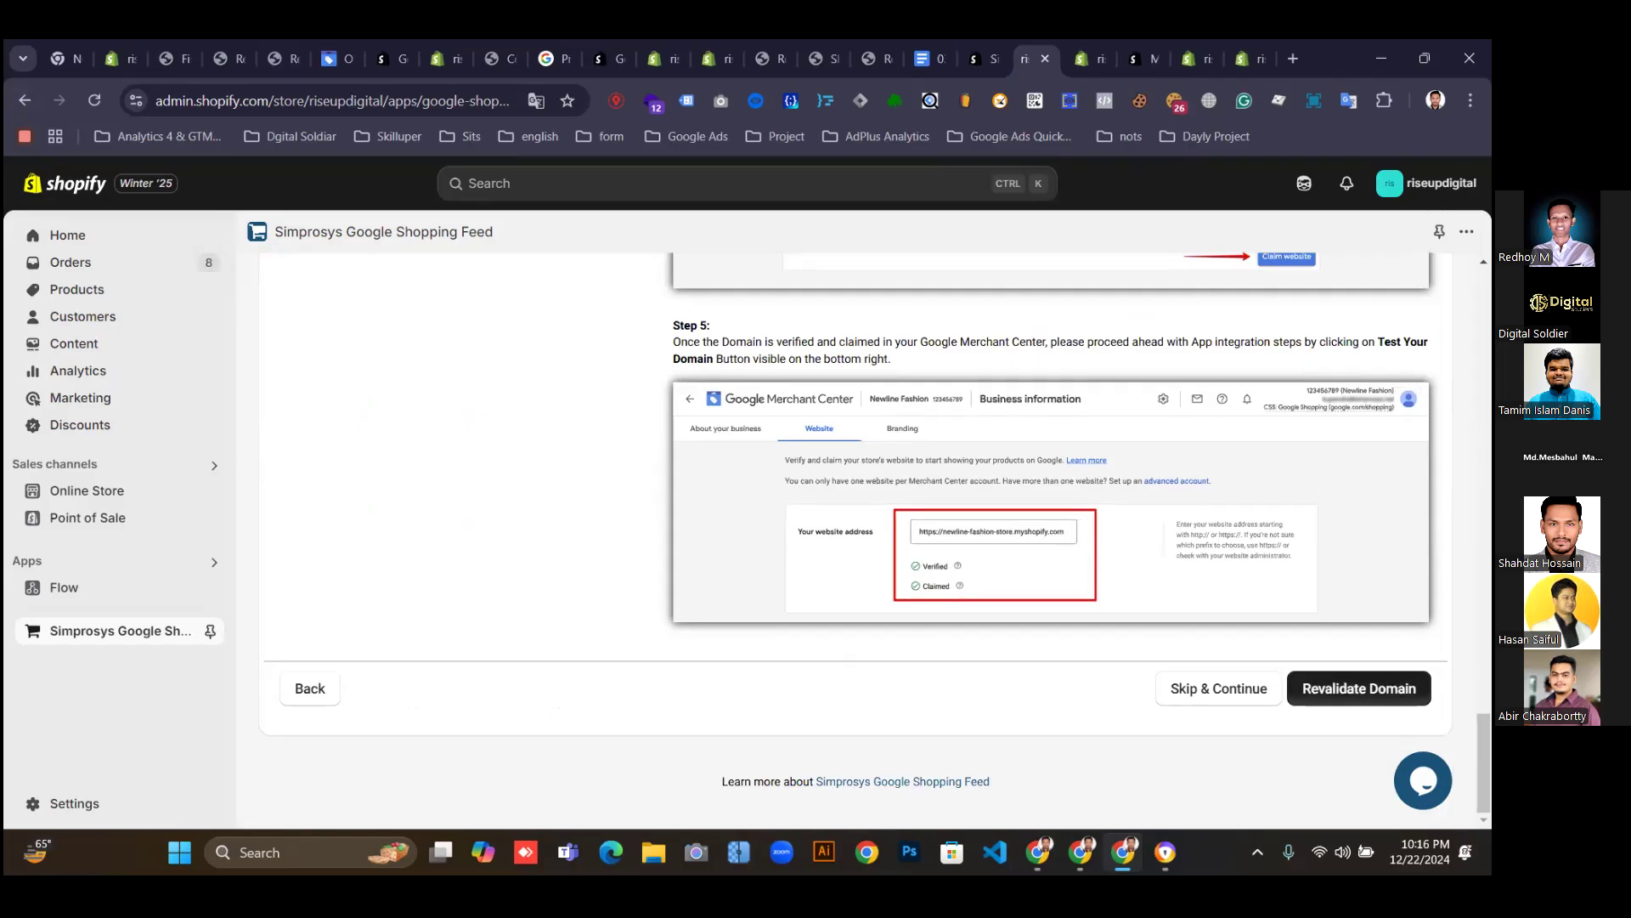
{"action": "left_click", "coordinate": [1230, 693]}
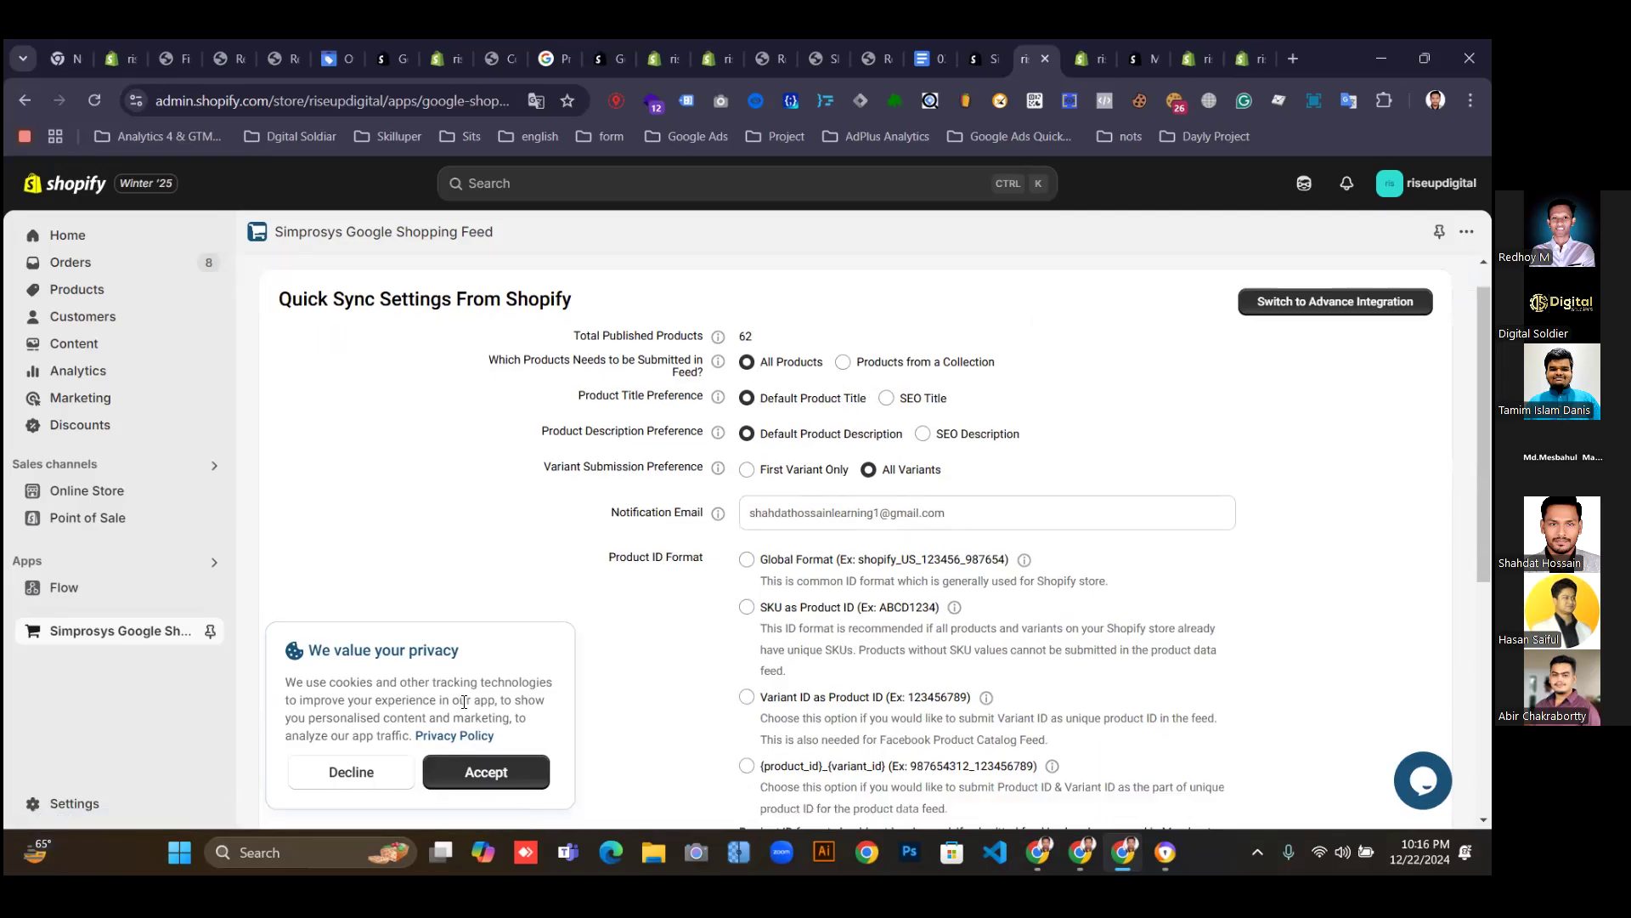
Start the quick sync, then confirm switching to the Advance Integration process.
{"action": "scroll", "coordinate": [764, 594], "scroll_direction": "down", "scroll_amount": 2}
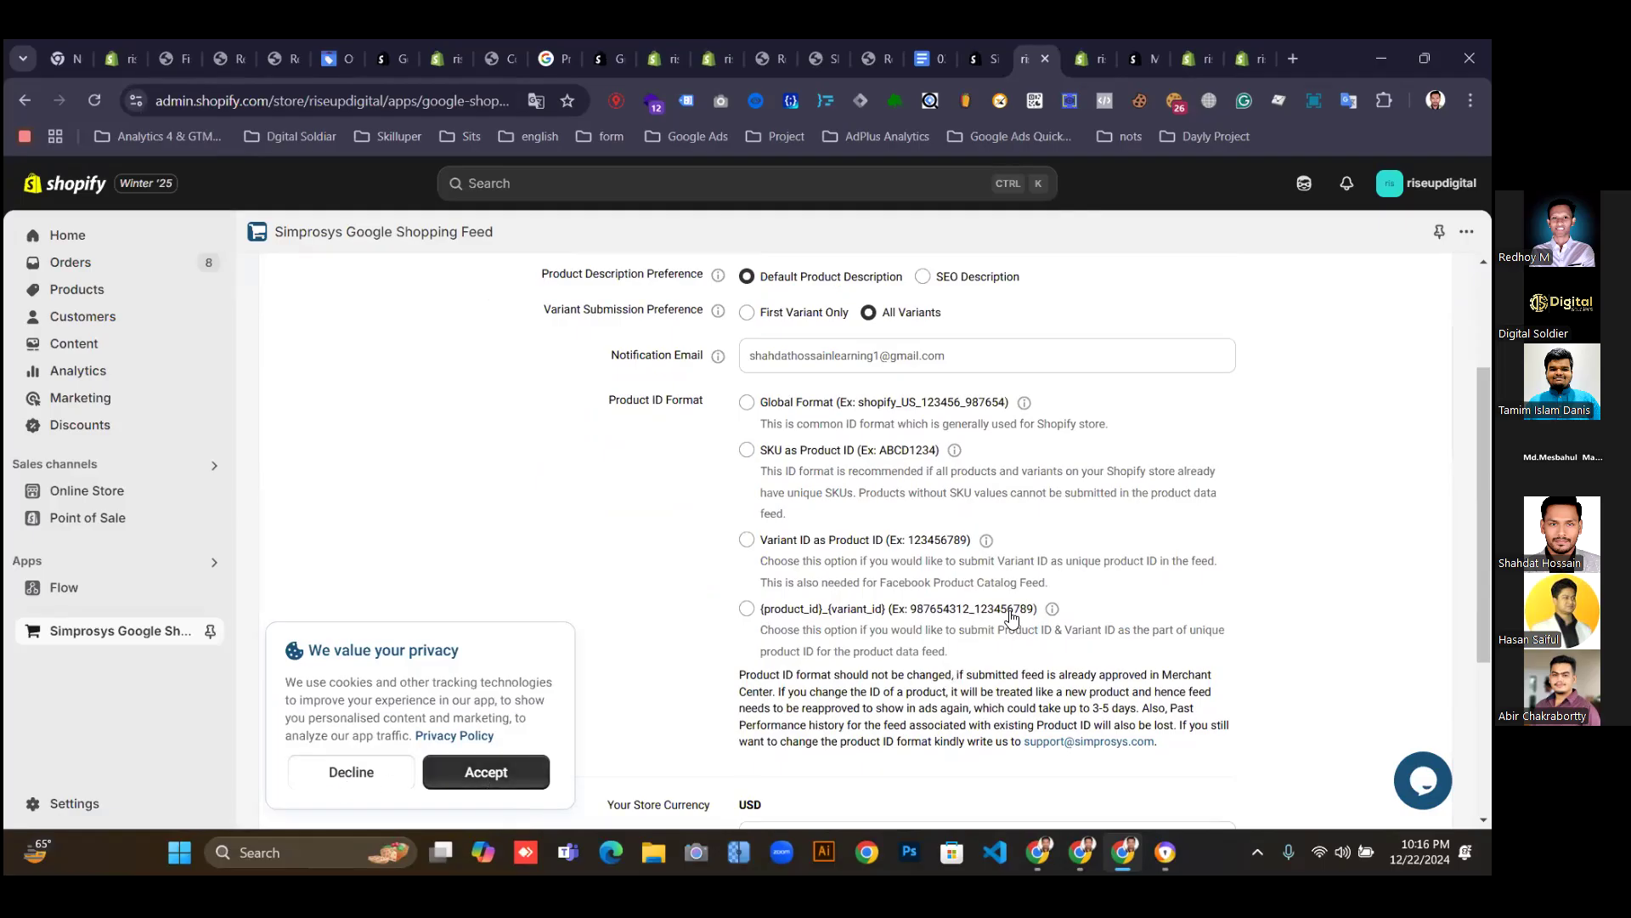
{"action": "scroll", "coordinate": [1011, 616], "scroll_direction": "down", "scroll_amount": 1}
{"action": "scroll", "coordinate": [1011, 616], "scroll_direction": "up", "scroll_amount": 2}
{"action": "scroll", "coordinate": [1011, 616], "scroll_direction": "down", "scroll_amount": 4}
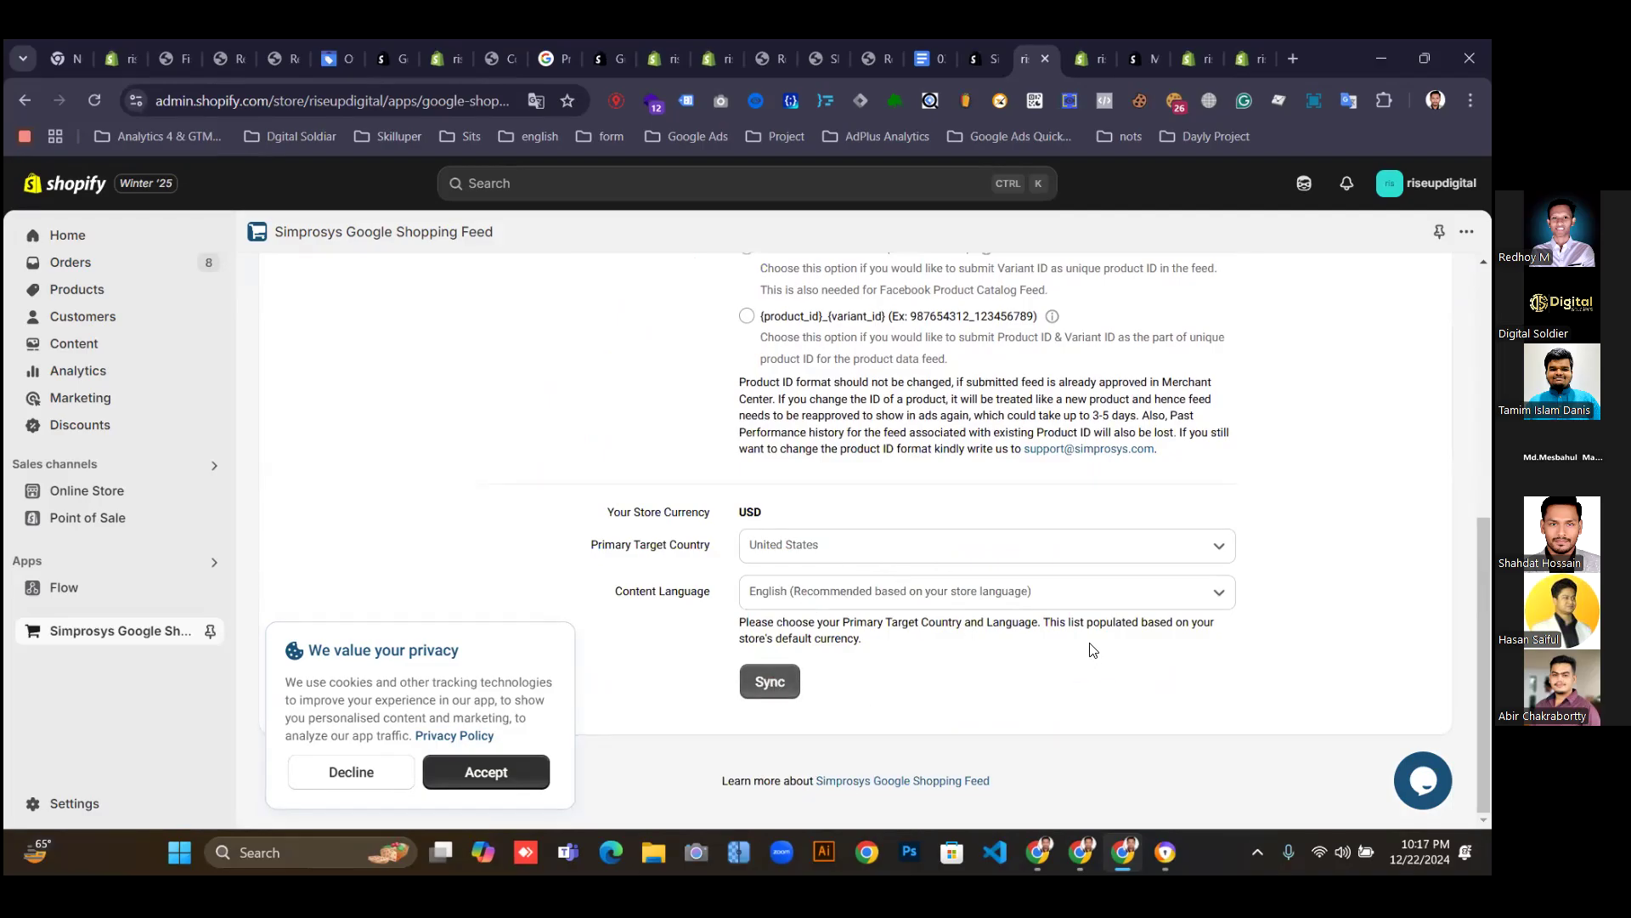
{"action": "left_click", "coordinate": [769, 681]}
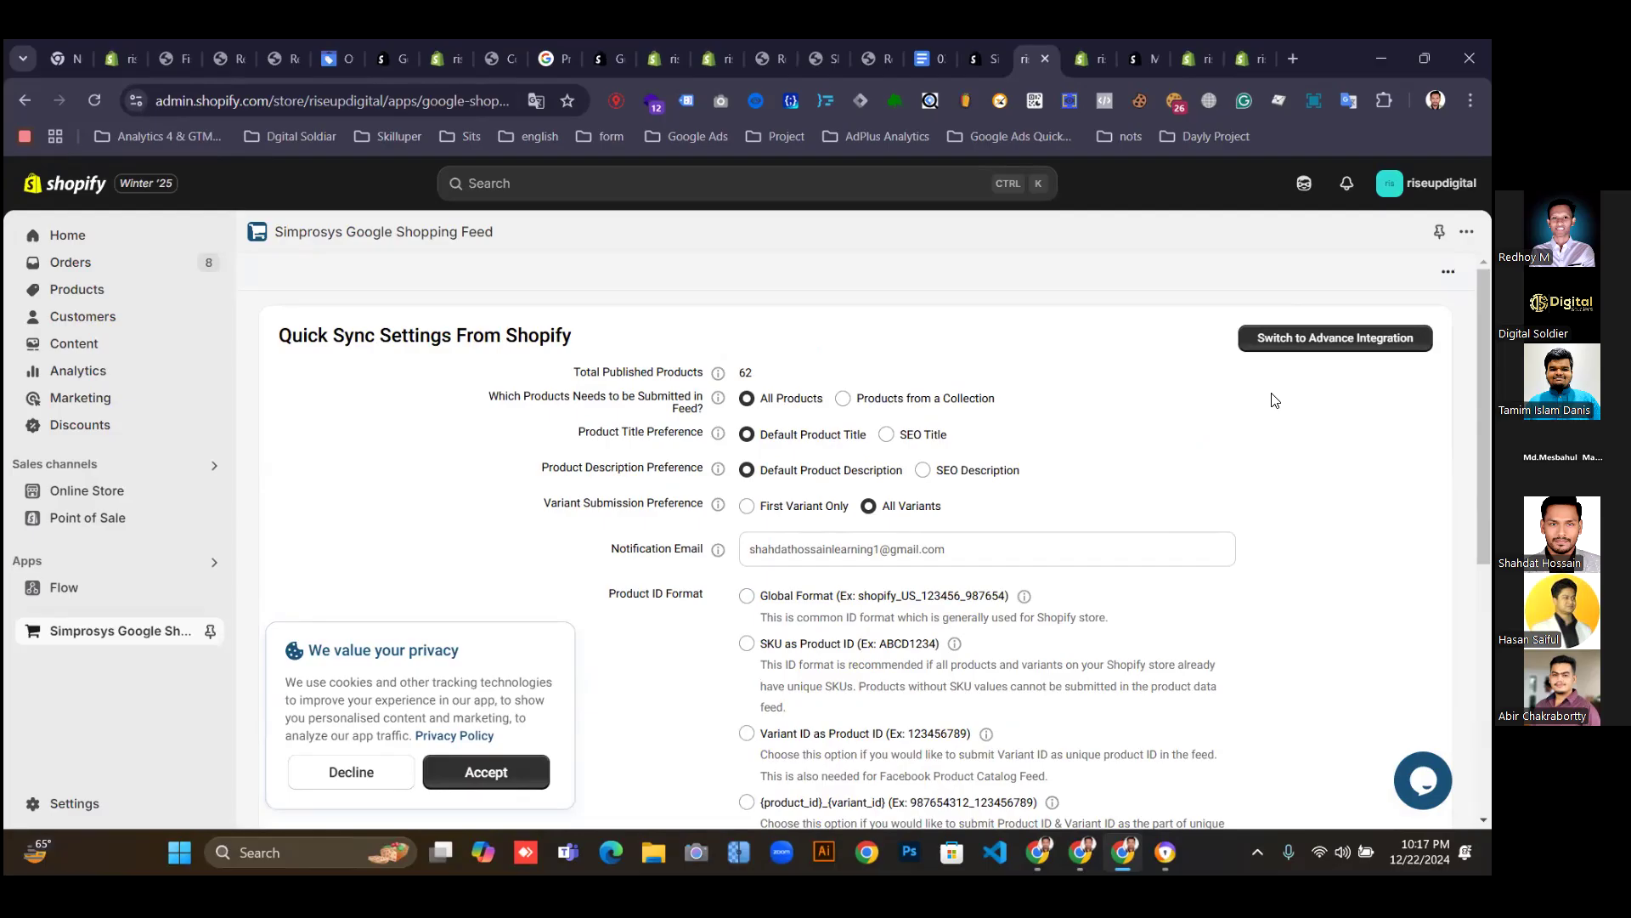
{"action": "left_click", "coordinate": [1332, 341]}
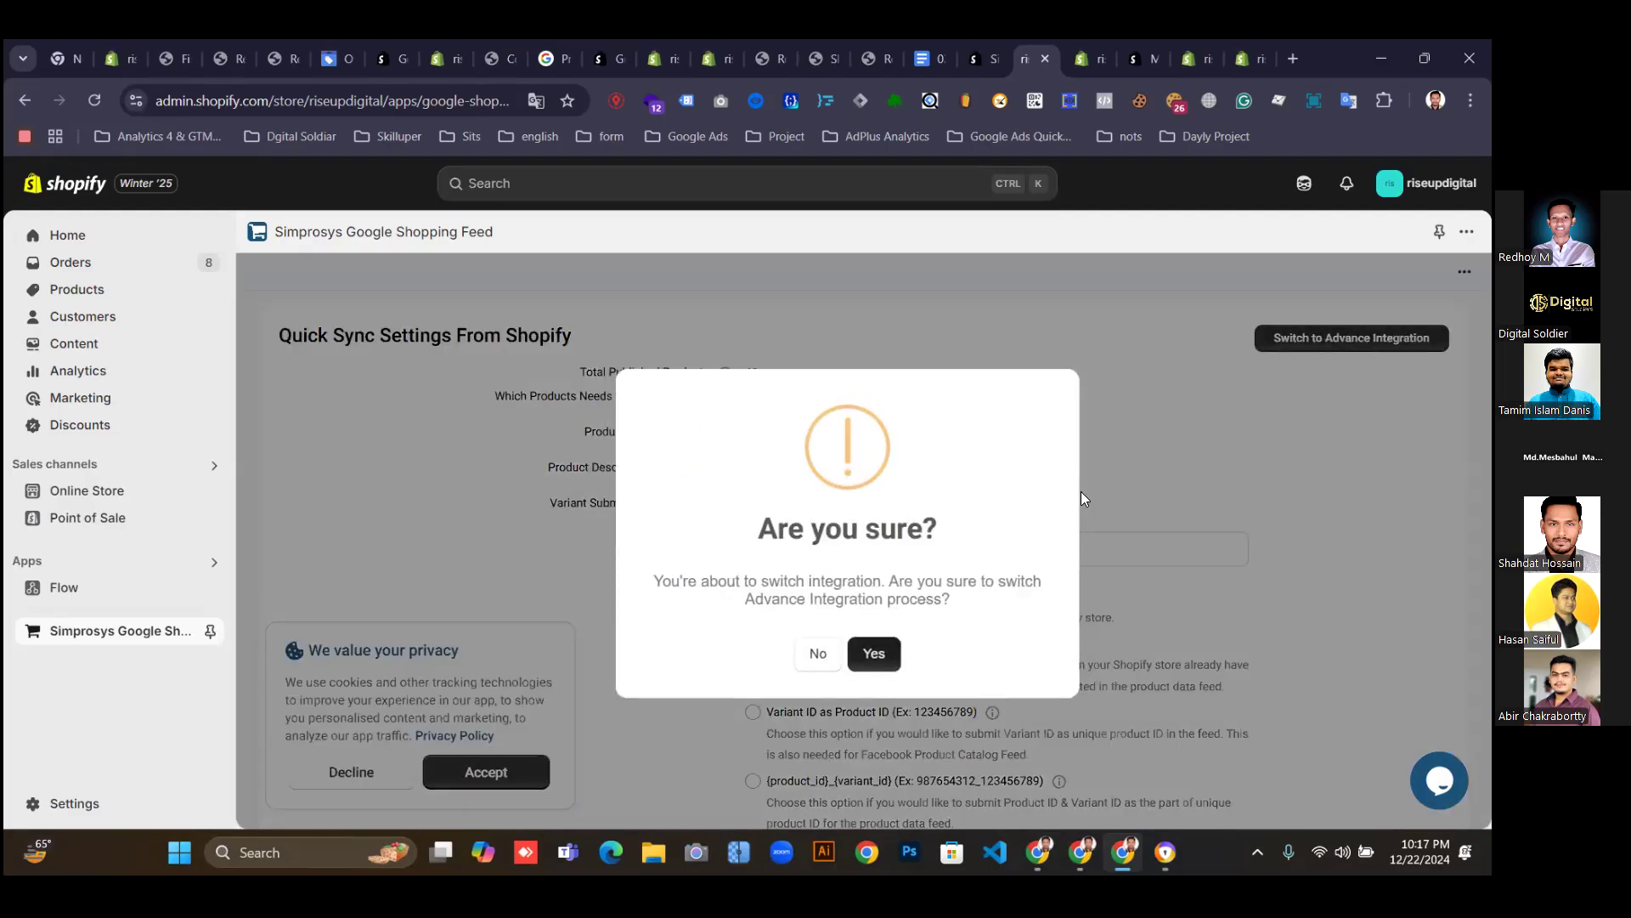
{"action": "left_click", "coordinate": [880, 657]}
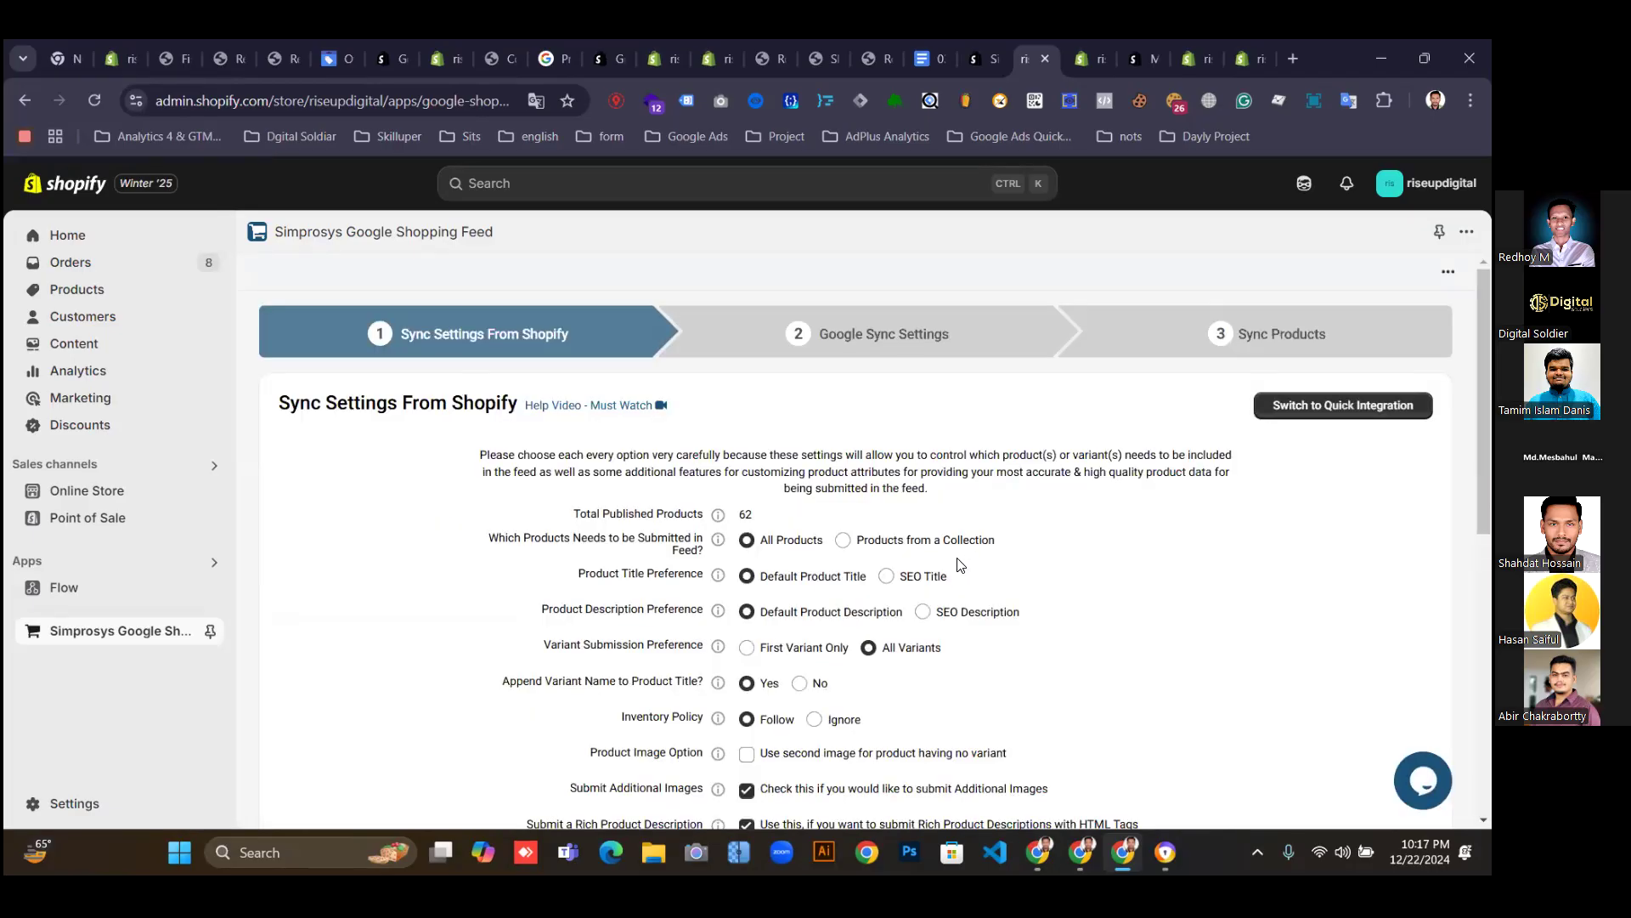
Leave the Sync Settings From Shopify unchanged and choose Save & Next Step.
{"action": "scroll", "coordinate": [1069, 578], "scroll_direction": "down", "scroll_amount": 6}
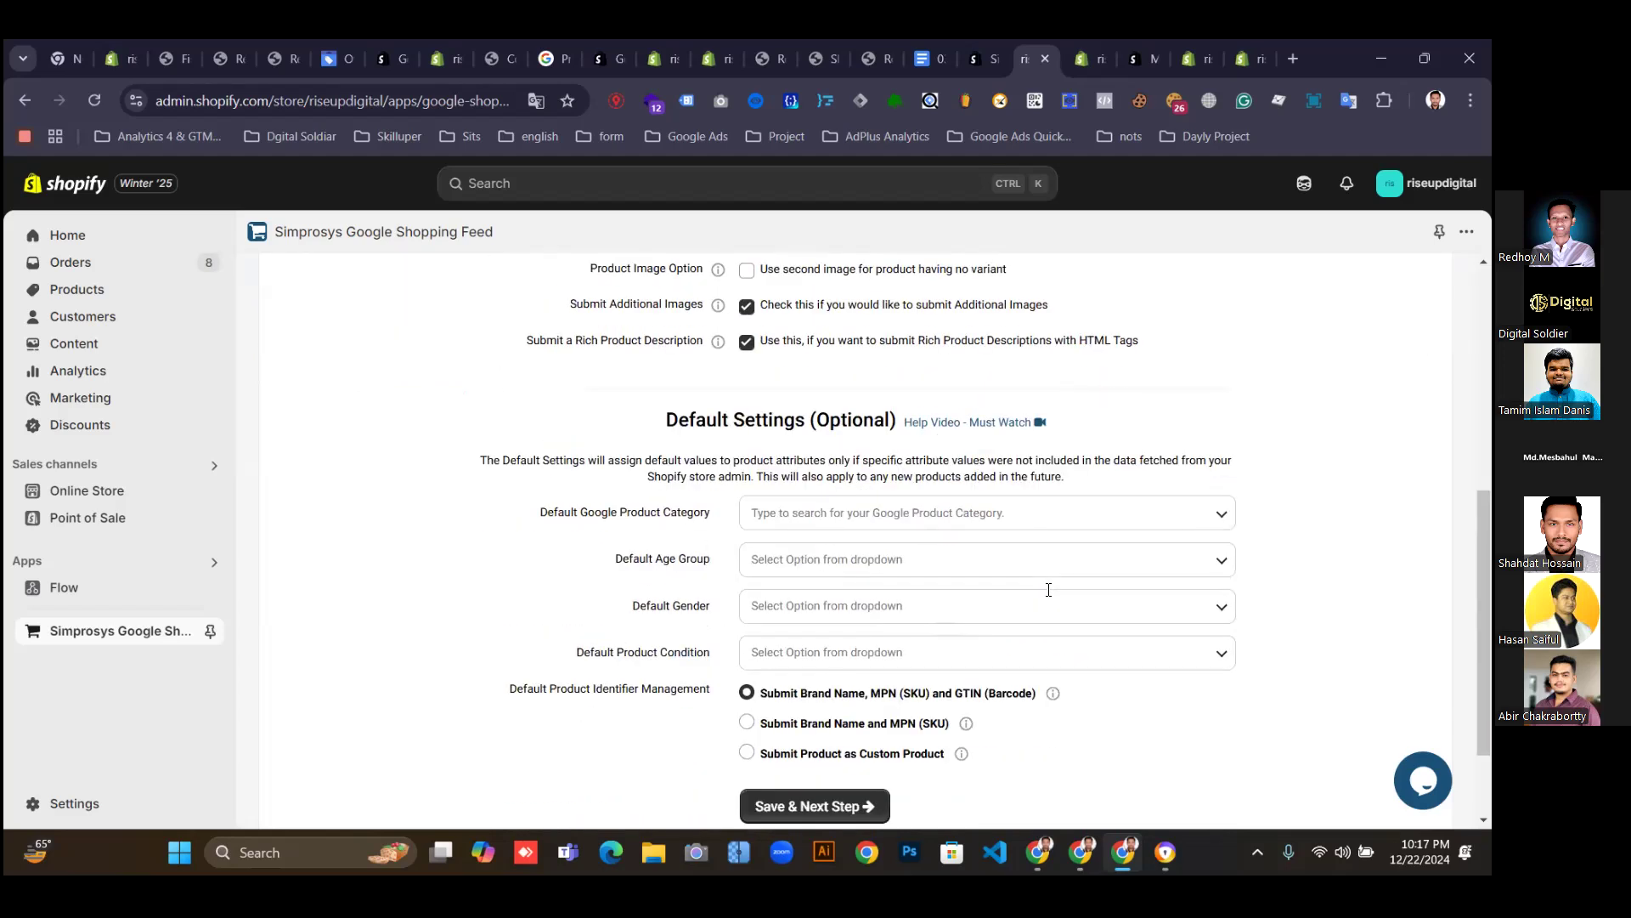
{"action": "scroll", "coordinate": [1049, 599], "scroll_direction": "down", "scroll_amount": 2}
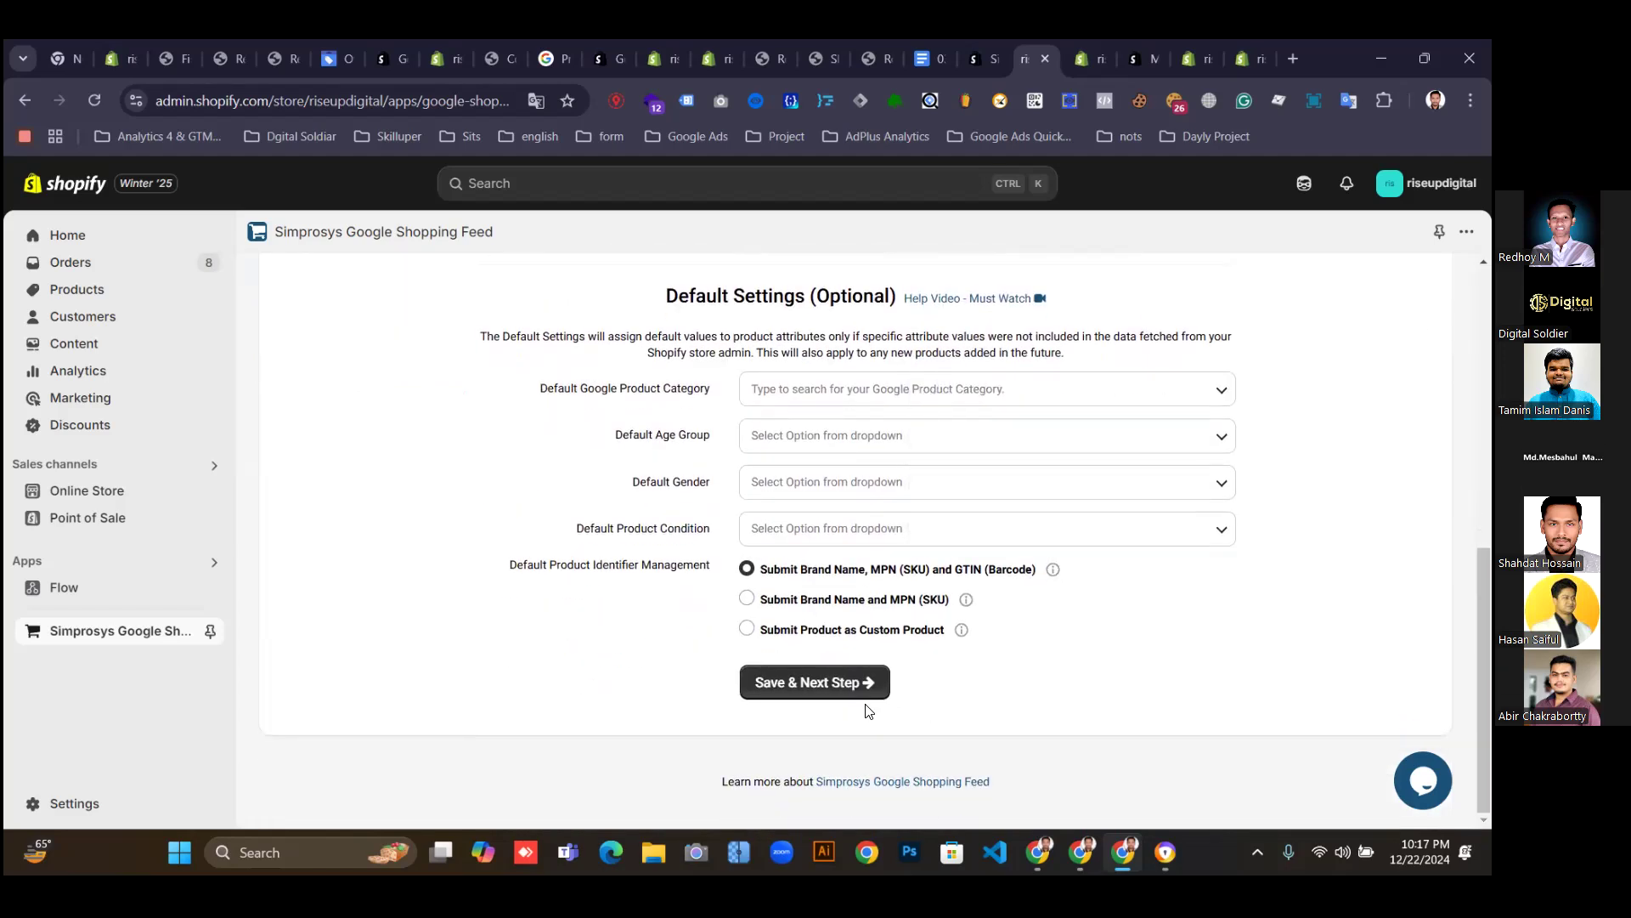
{"action": "left_click", "coordinate": [812, 690]}
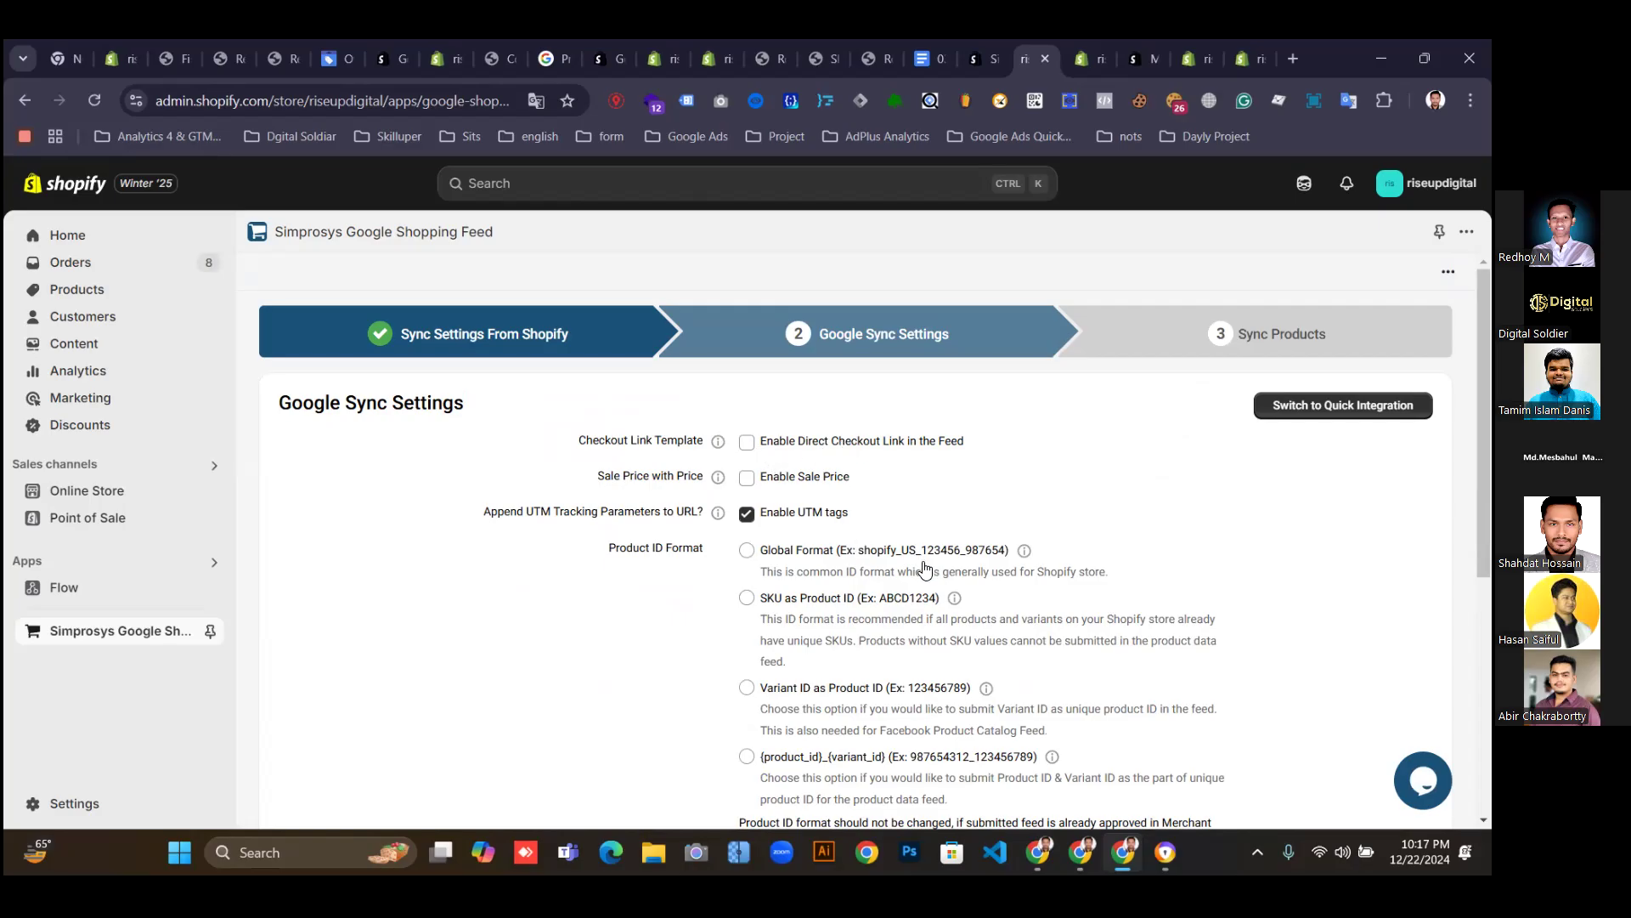
Try Spanish as content language, then leave English and United States as target country.
{"action": "scroll", "coordinate": [927, 568], "scroll_direction": "down", "scroll_amount": 5}
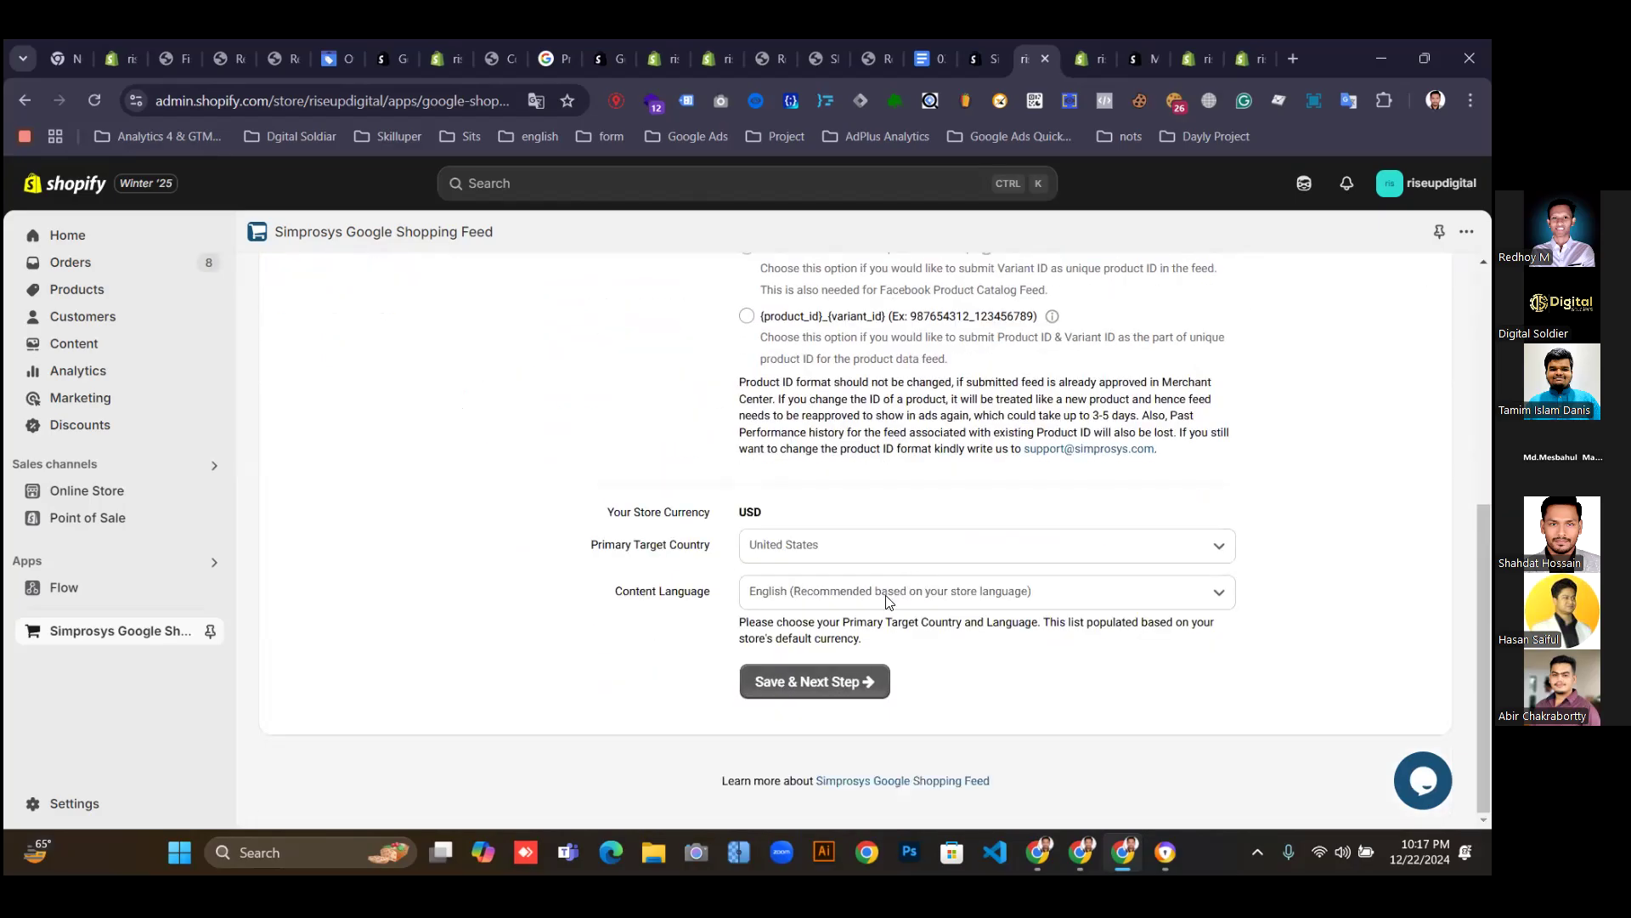
{"action": "scroll", "coordinate": [803, 537], "scroll_direction": "up", "scroll_amount": 5}
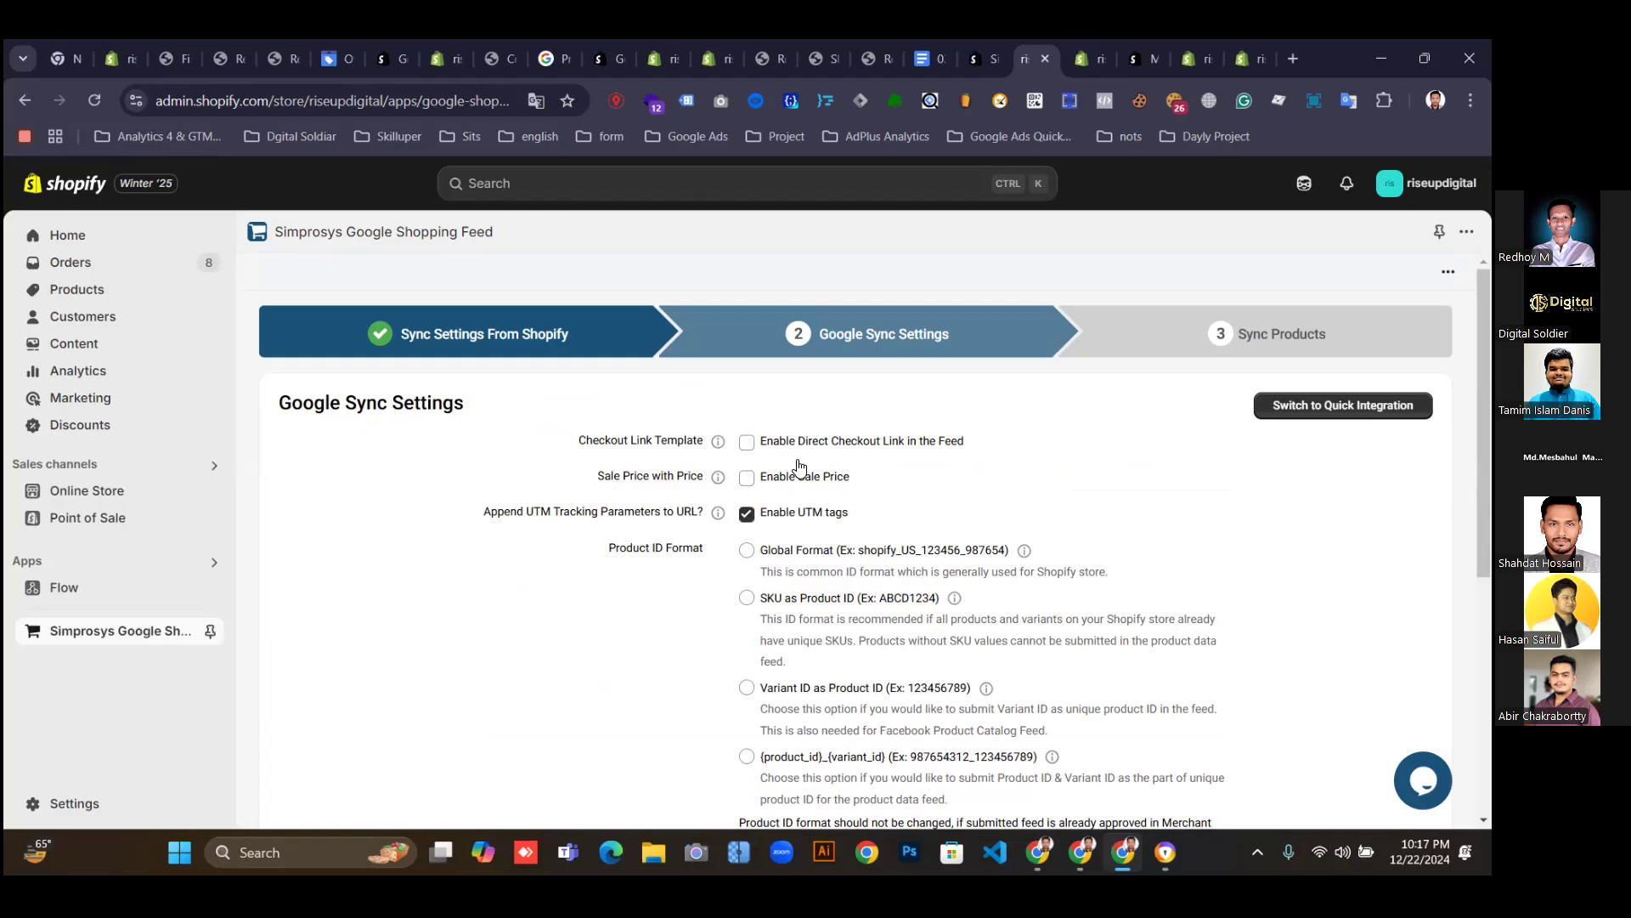
{"action": "scroll", "coordinate": [832, 614], "scroll_direction": "down", "scroll_amount": 3}
{"action": "scroll", "coordinate": [831, 611], "scroll_direction": "down", "scroll_amount": 2}
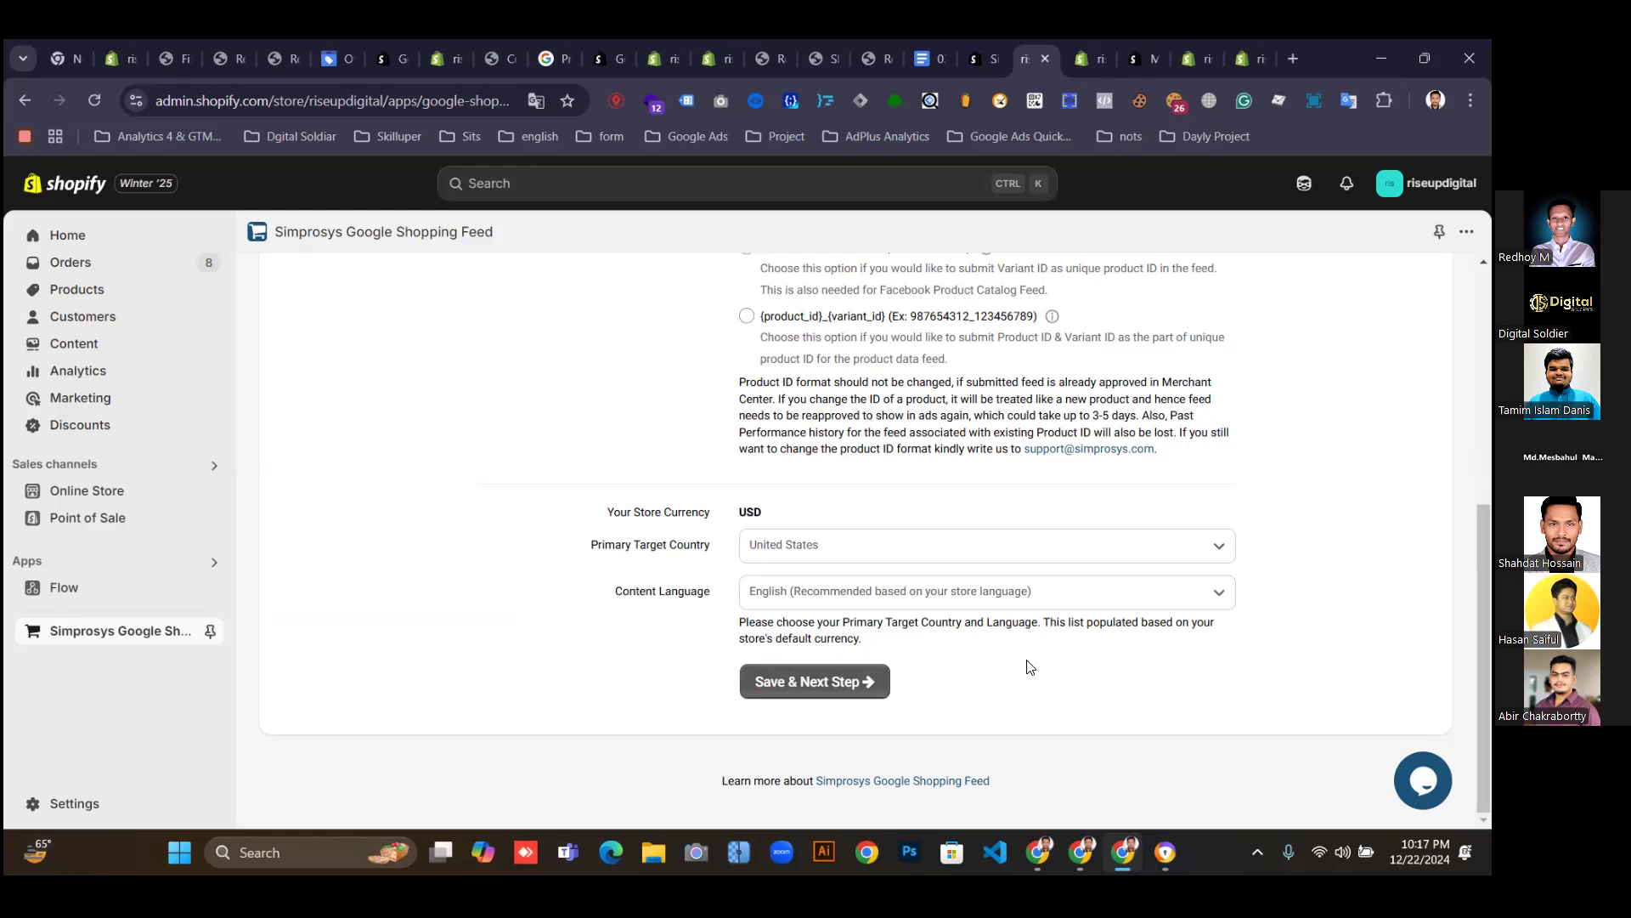
{"action": "left_click", "coordinate": [1120, 593]}
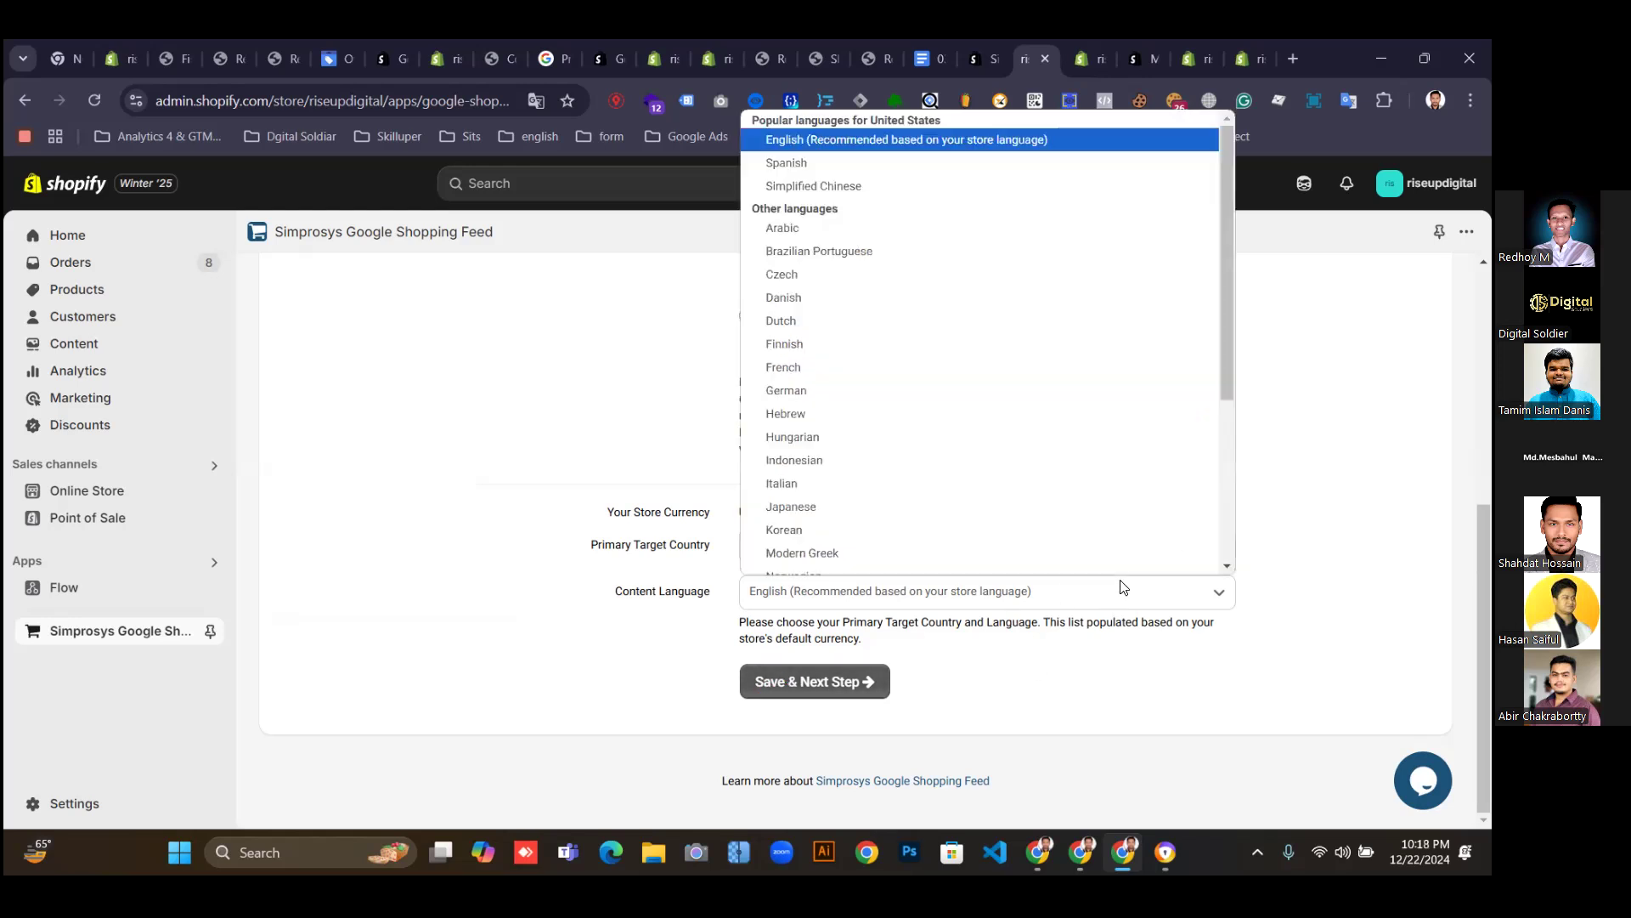
{"action": "left_click", "coordinate": [850, 162]}
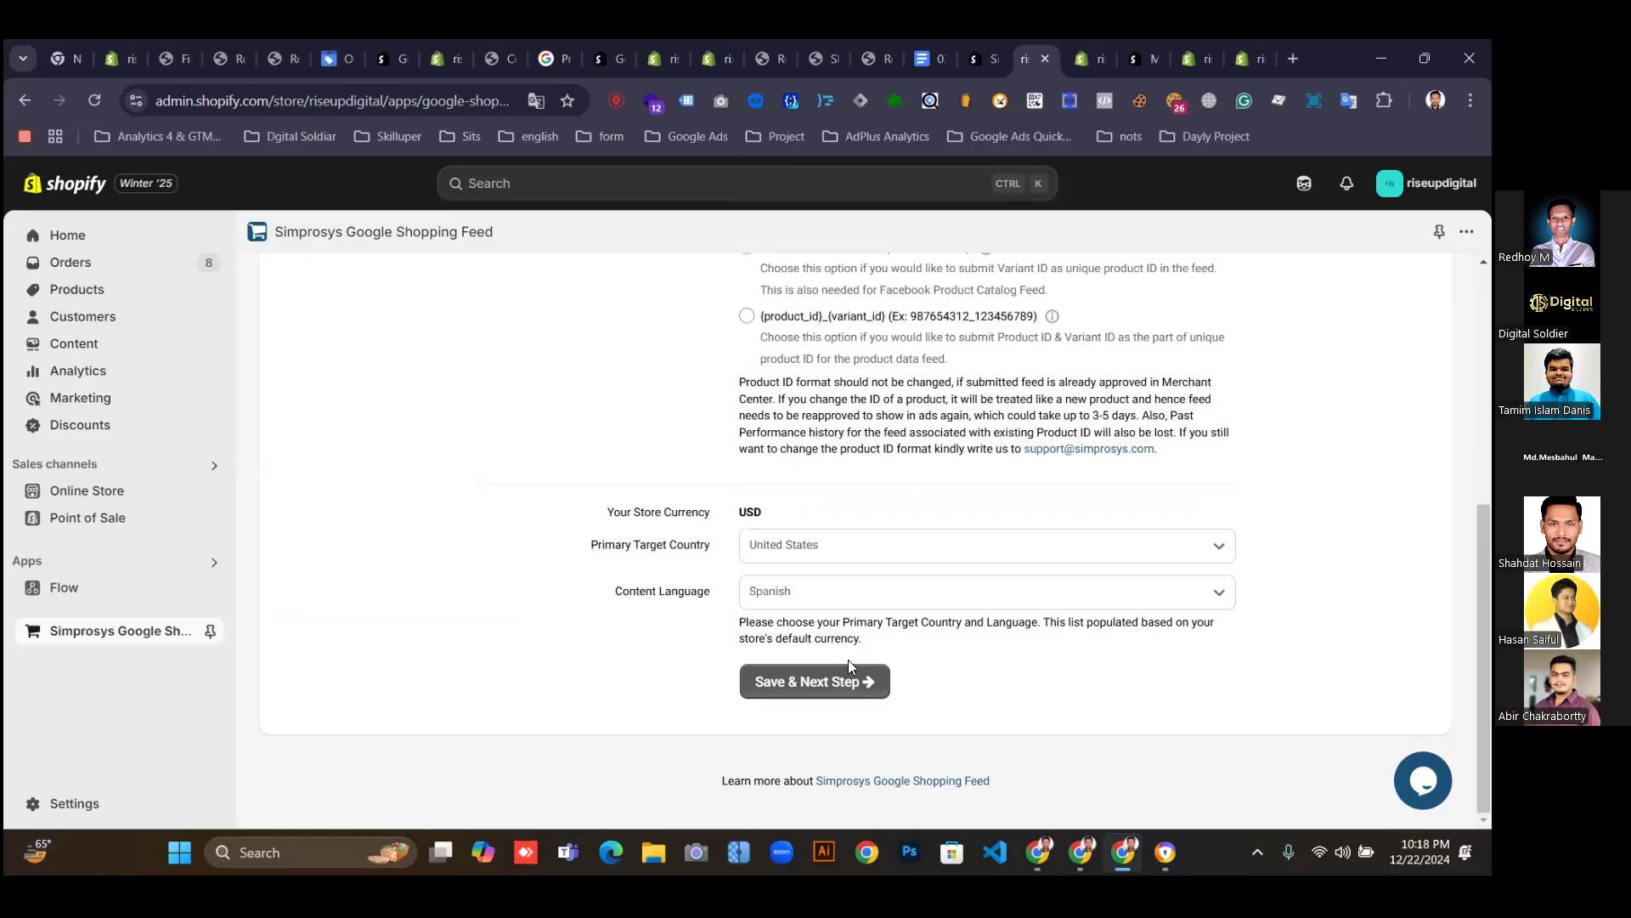
{"action": "left_click", "coordinate": [941, 545]}
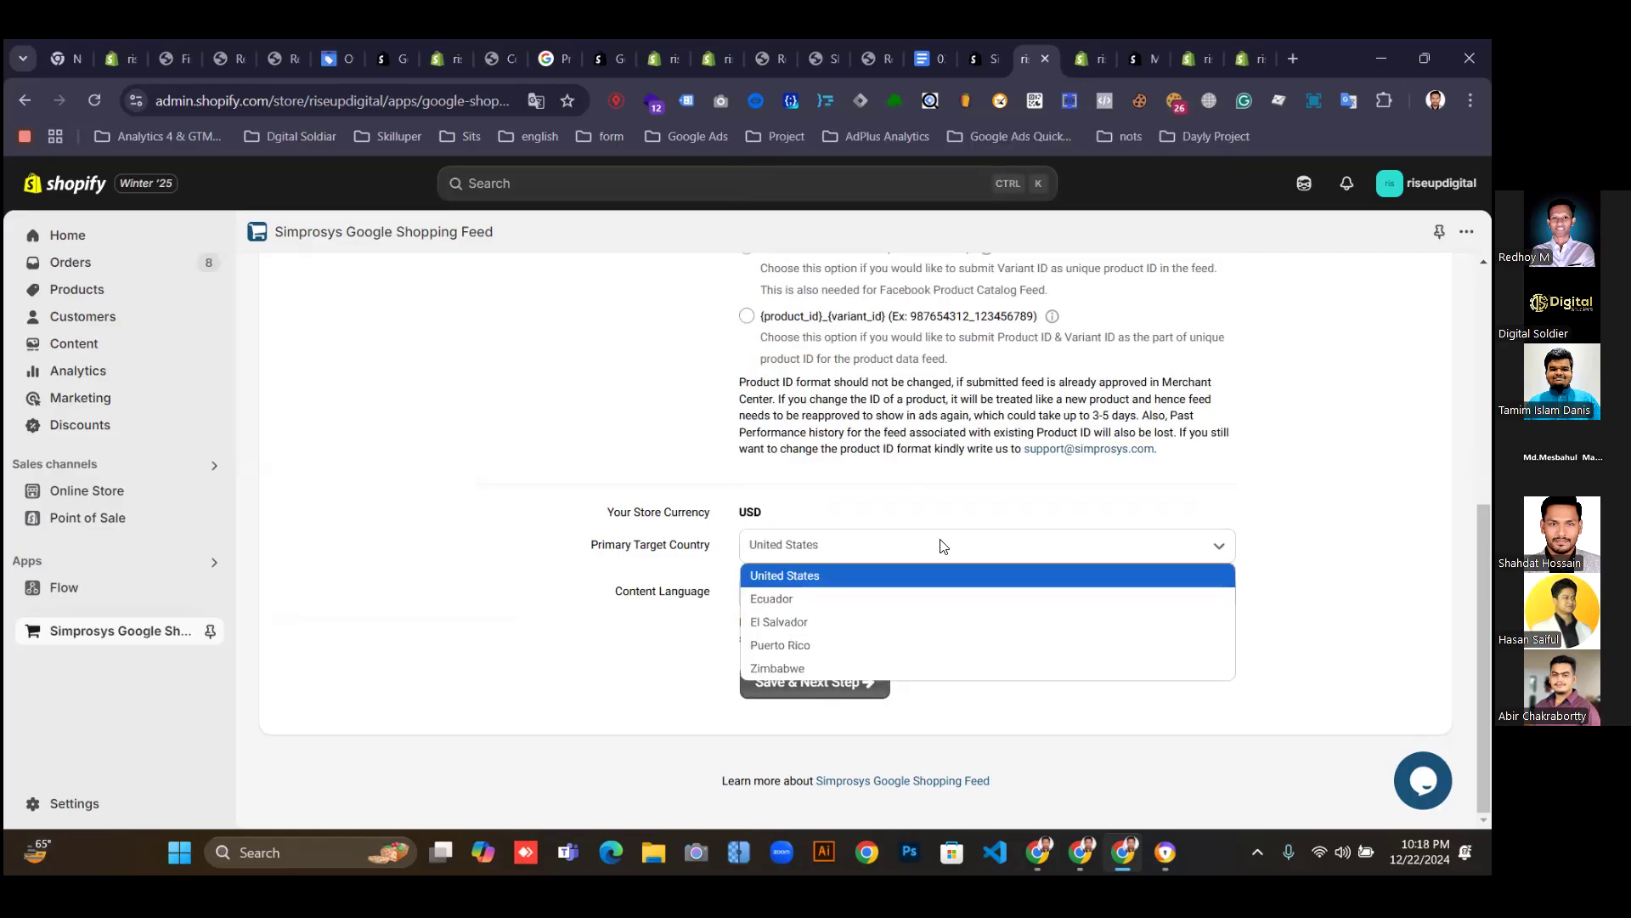
{"action": "left_click", "coordinate": [833, 577]}
{"action": "left_click", "coordinate": [894, 600]}
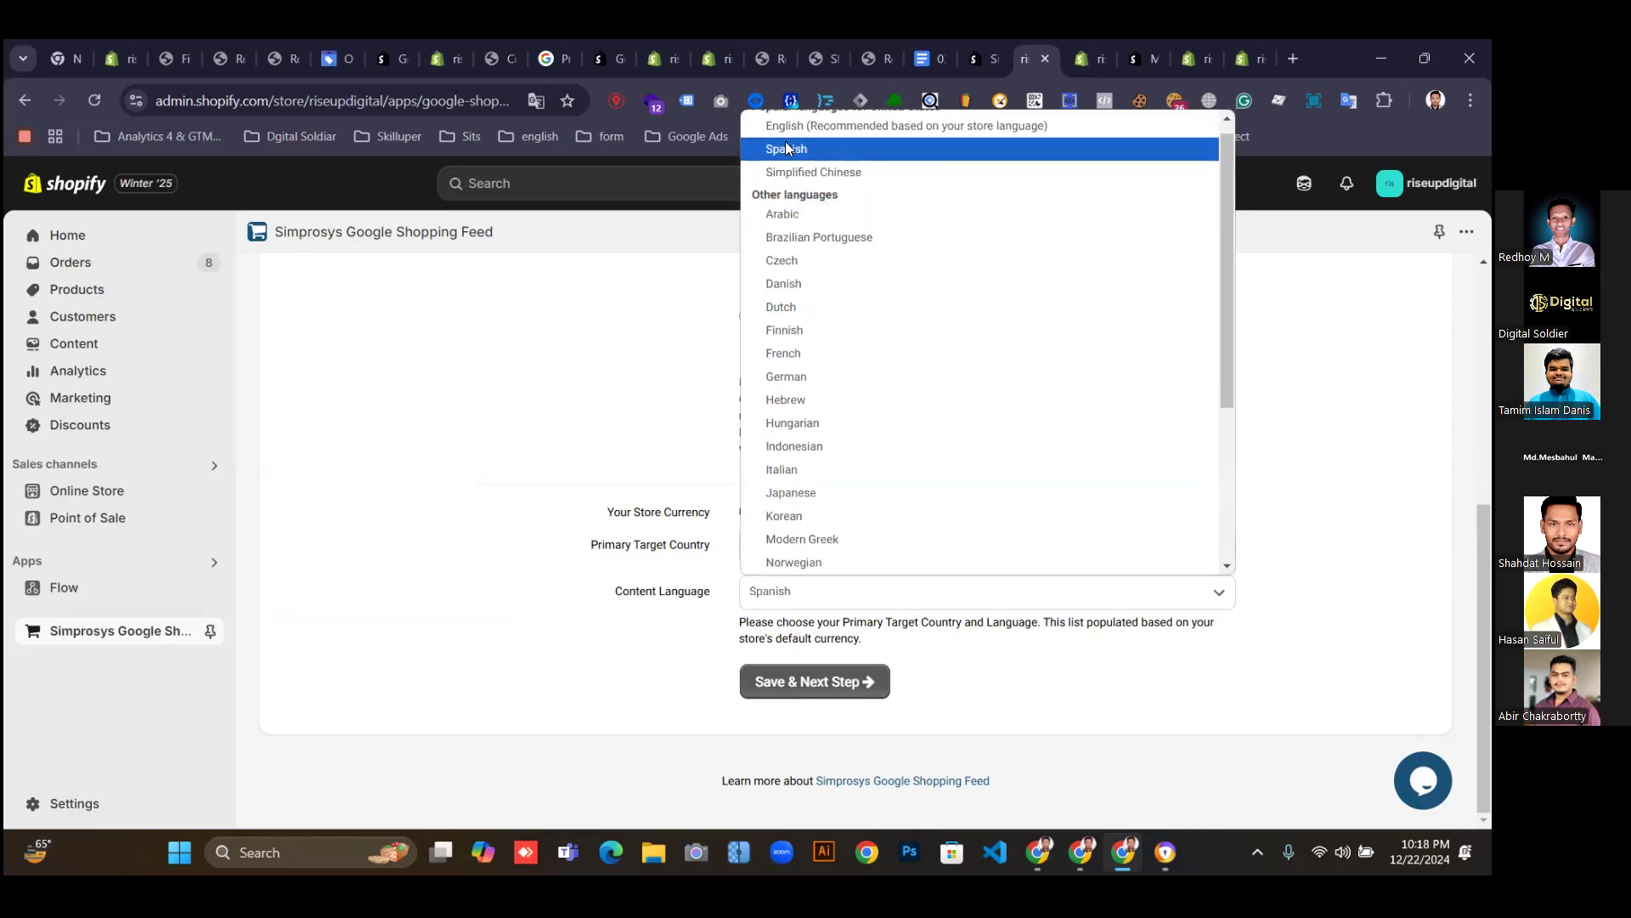
{"action": "left_click", "coordinate": [794, 128]}
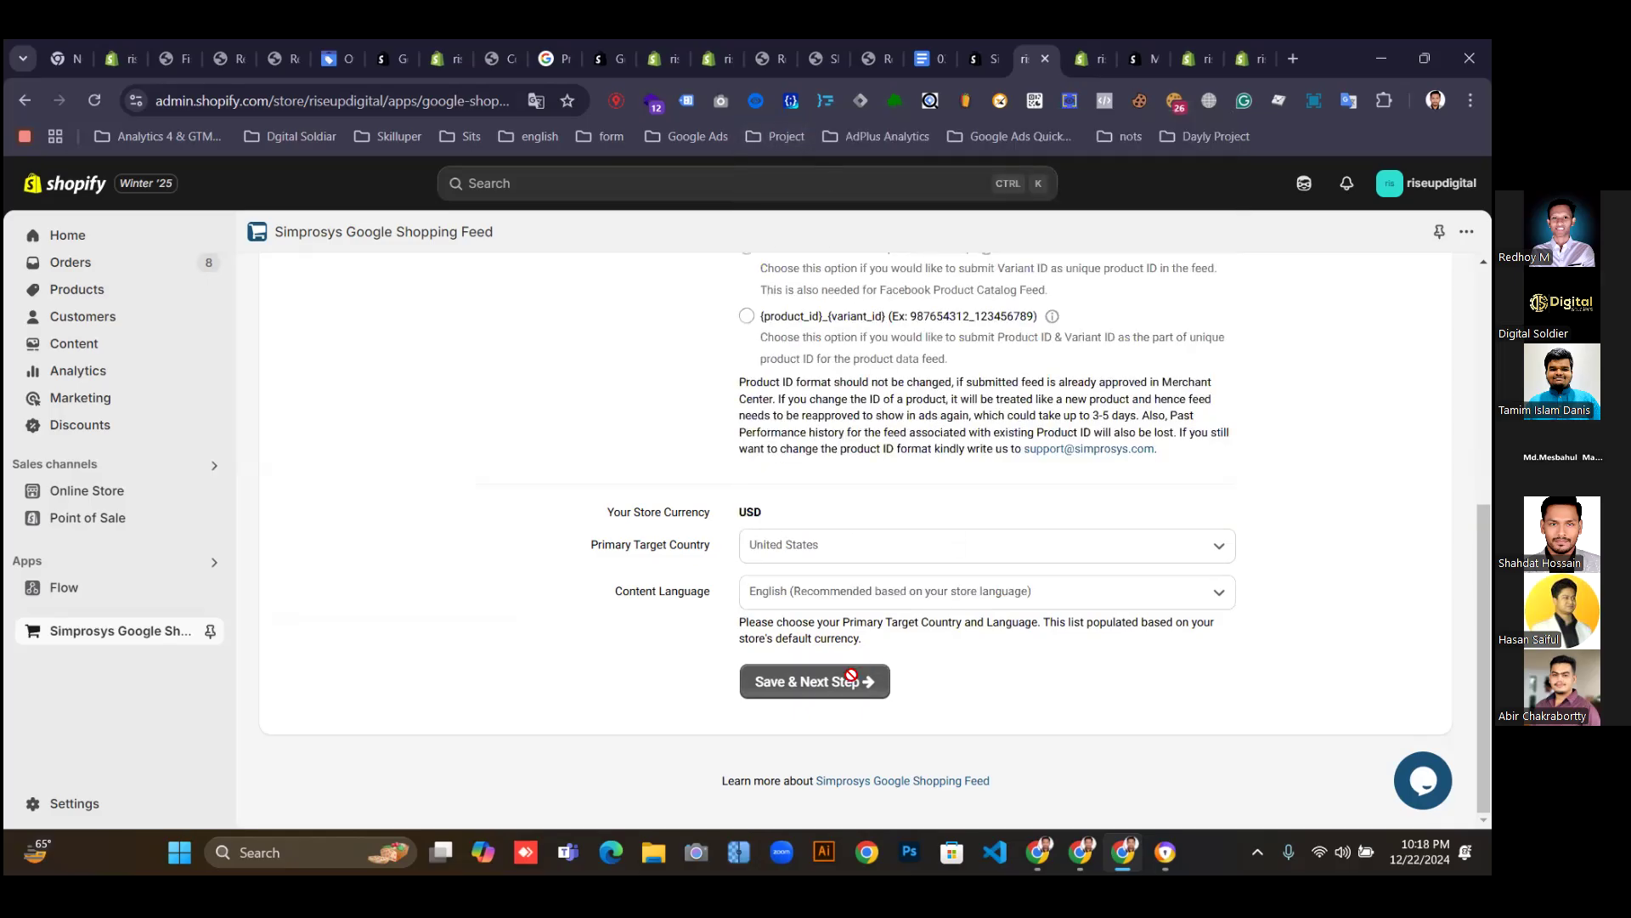
Toggle the direct checkout link option, choose Global Format product IDs, and save the sync settings.
{"action": "scroll", "coordinate": [808, 539], "scroll_direction": "up", "scroll_amount": 5}
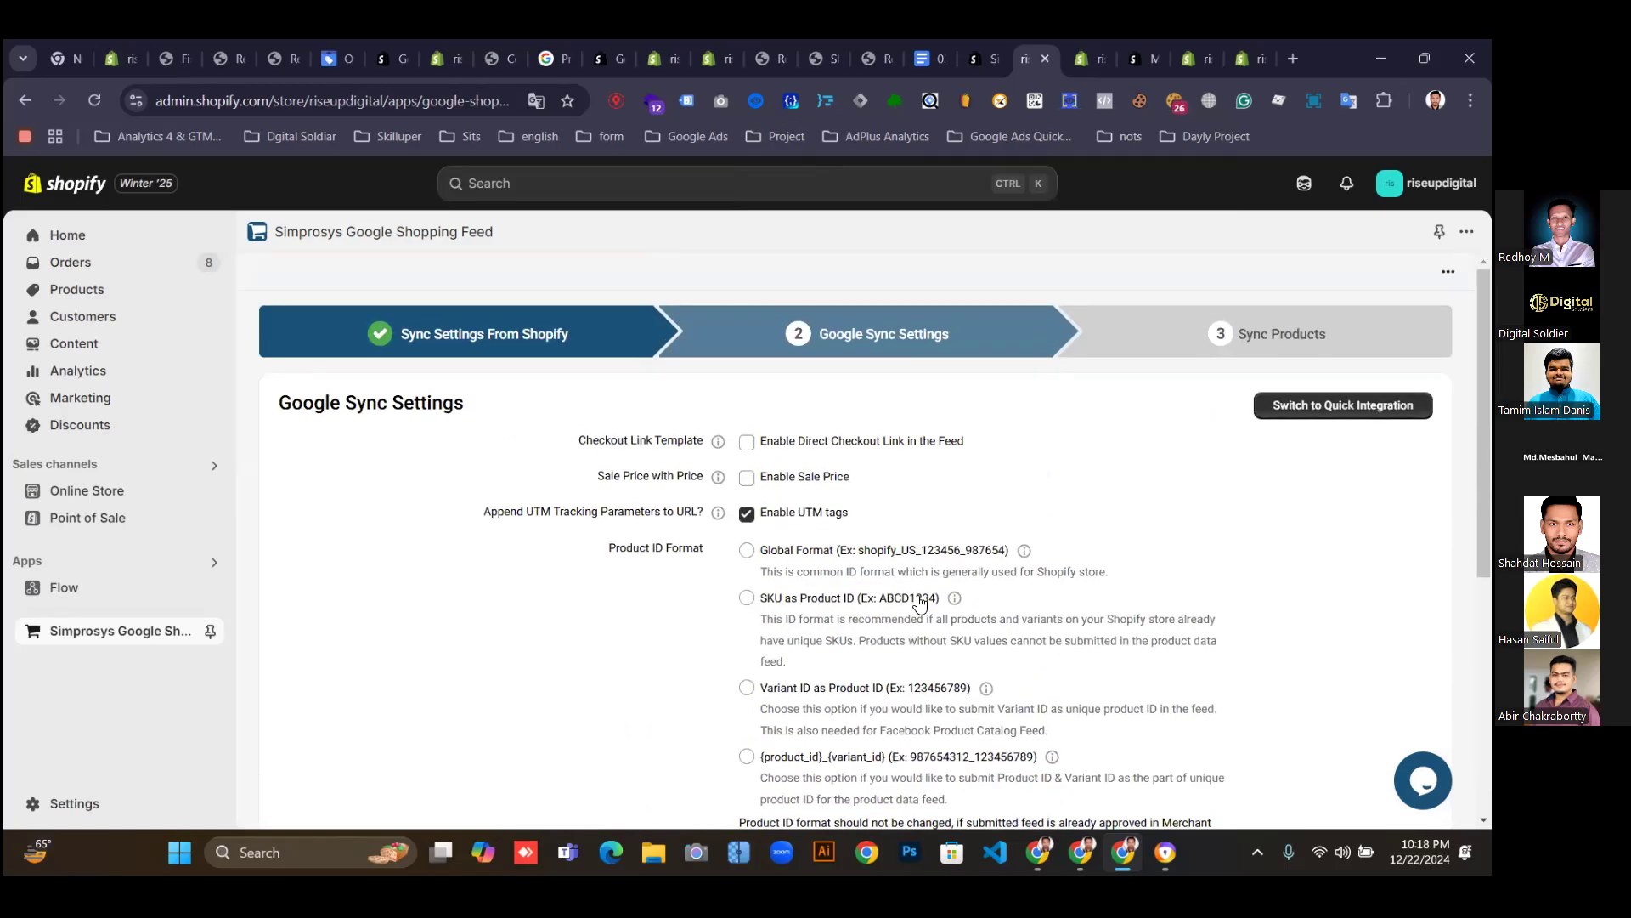
{"action": "scroll", "coordinate": [921, 599], "scroll_direction": "down", "scroll_amount": 2}
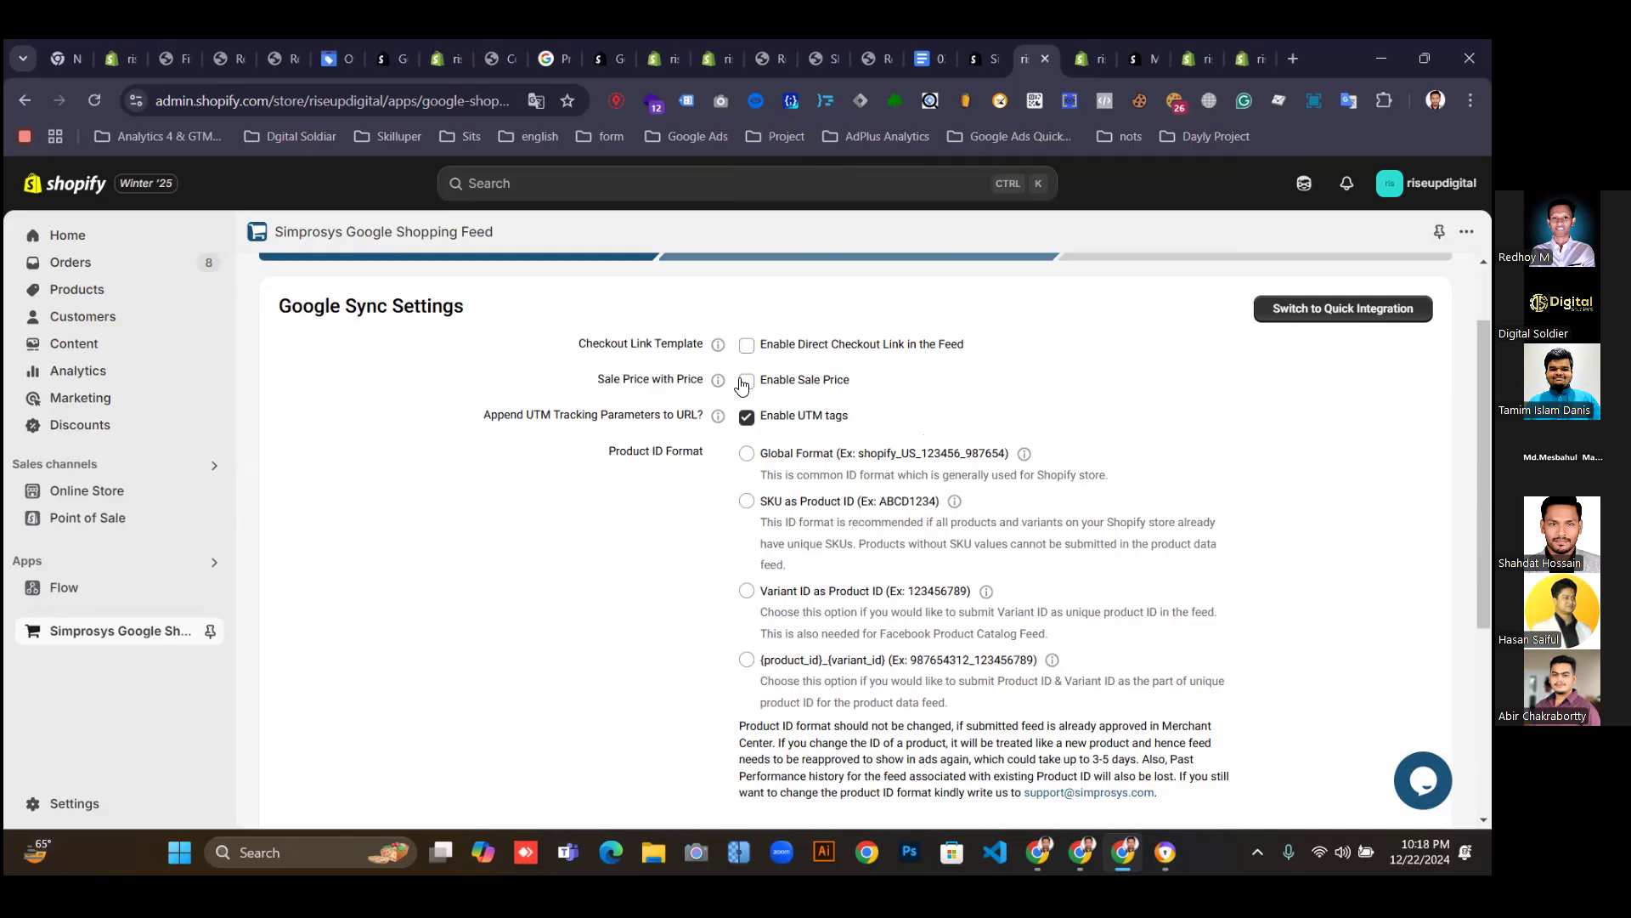
{"action": "left_click", "coordinate": [747, 348]}
{"action": "left_click", "coordinate": [750, 456]}
{"action": "scroll", "coordinate": [756, 565], "scroll_direction": "down", "scroll_amount": 1}
{"action": "scroll", "coordinate": [761, 553], "scroll_direction": "down", "scroll_amount": 1}
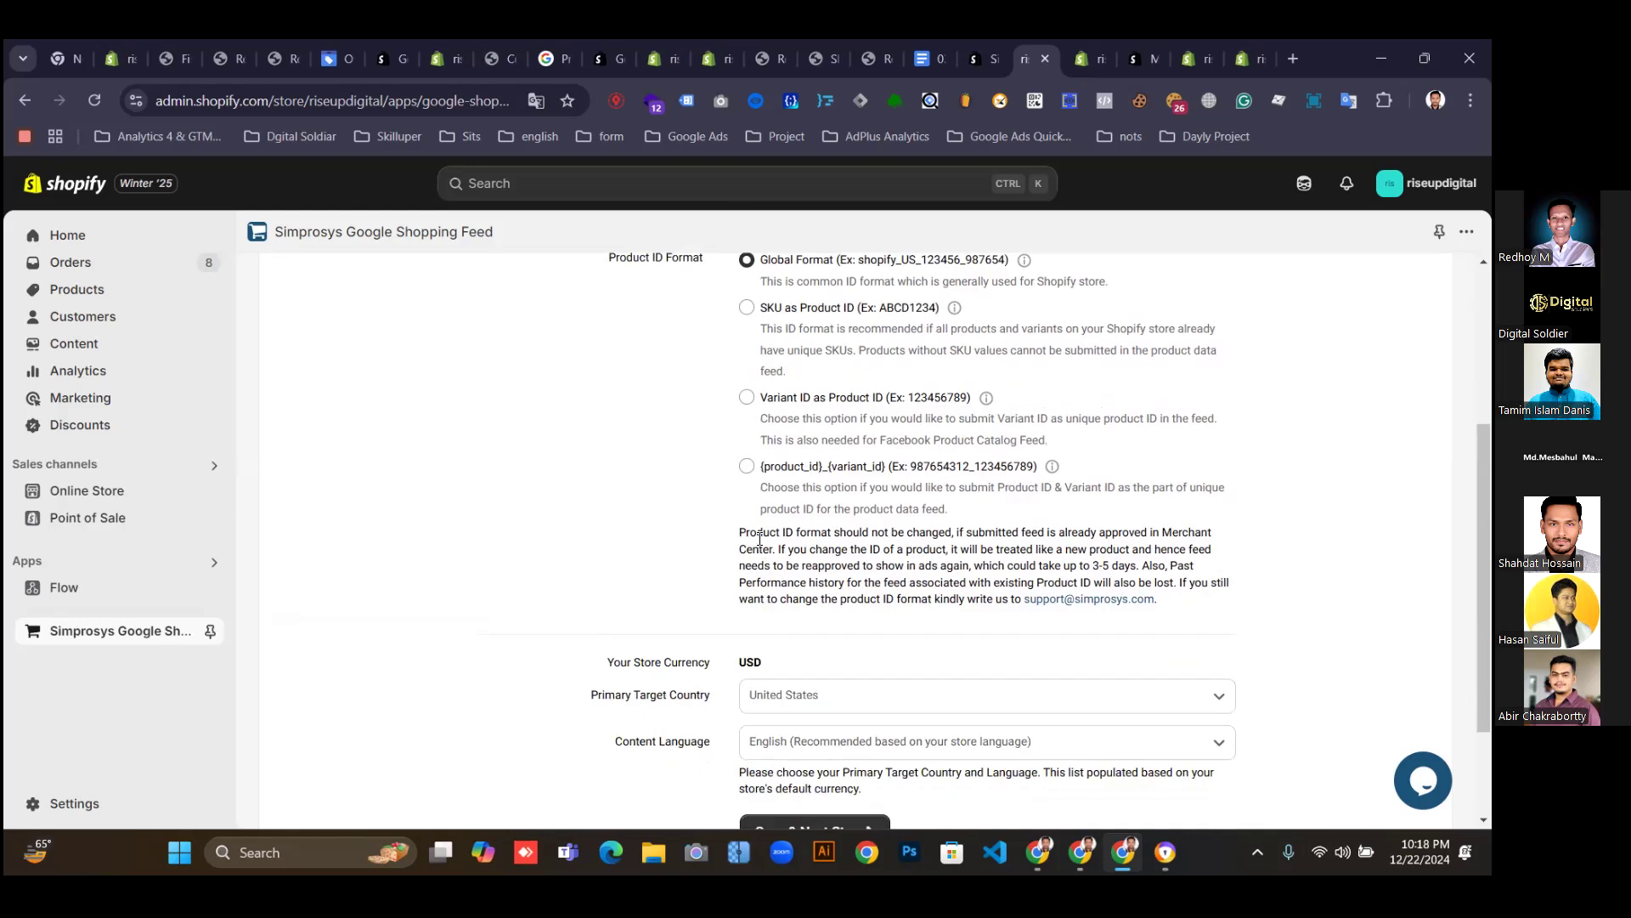
{"action": "scroll", "coordinate": [759, 598], "scroll_direction": "down", "scroll_amount": 2}
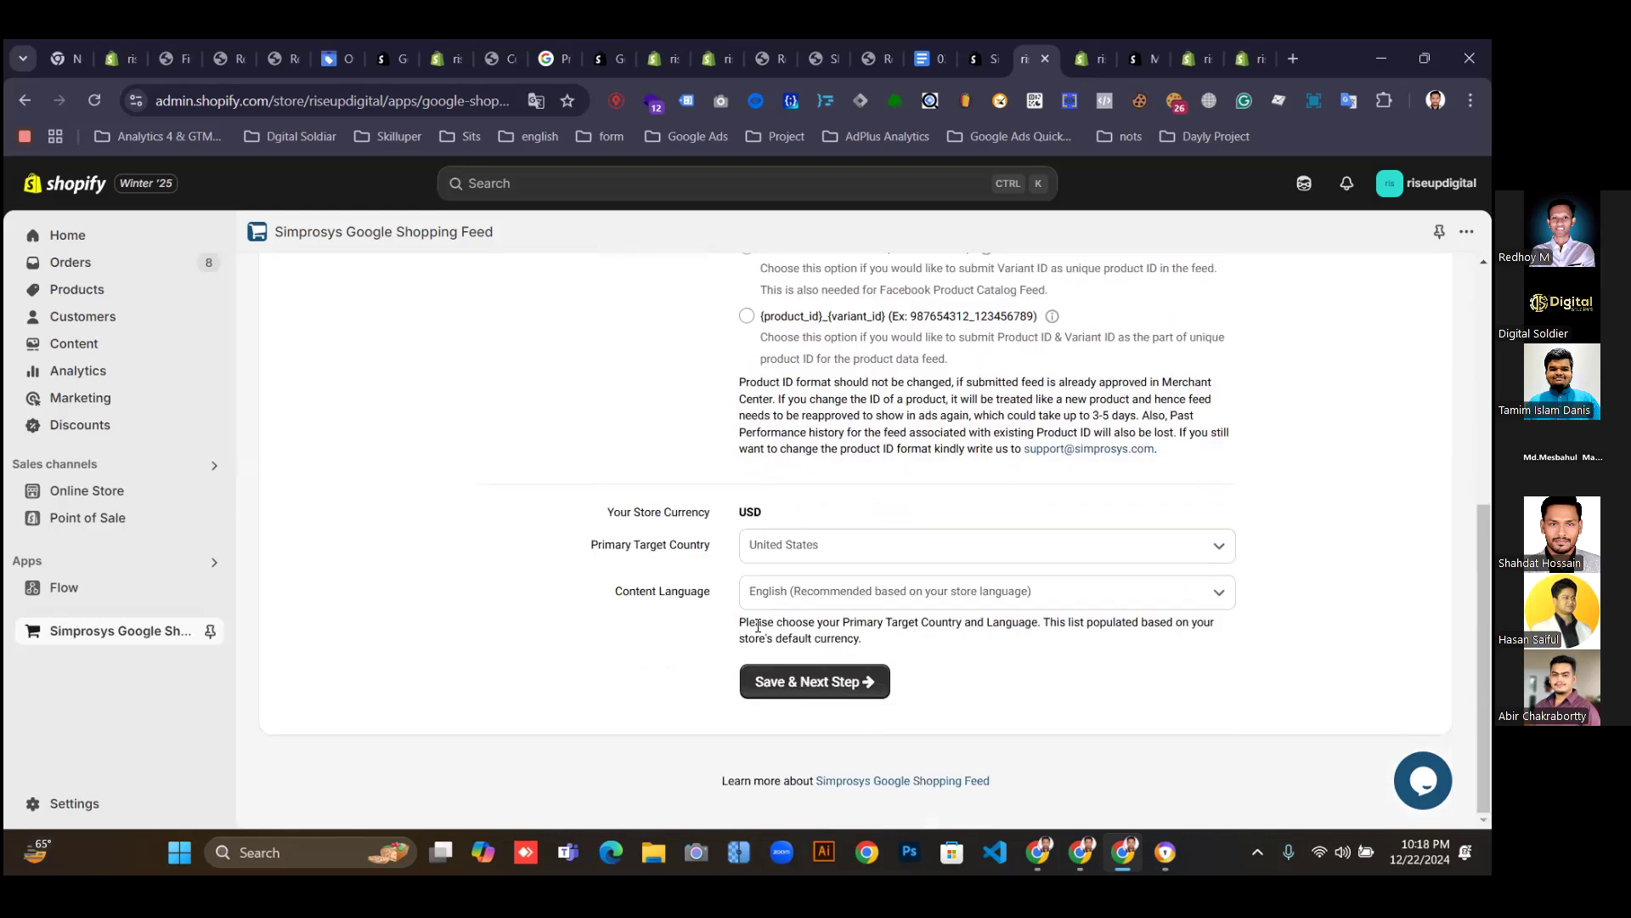
{"action": "left_click", "coordinate": [790, 693]}
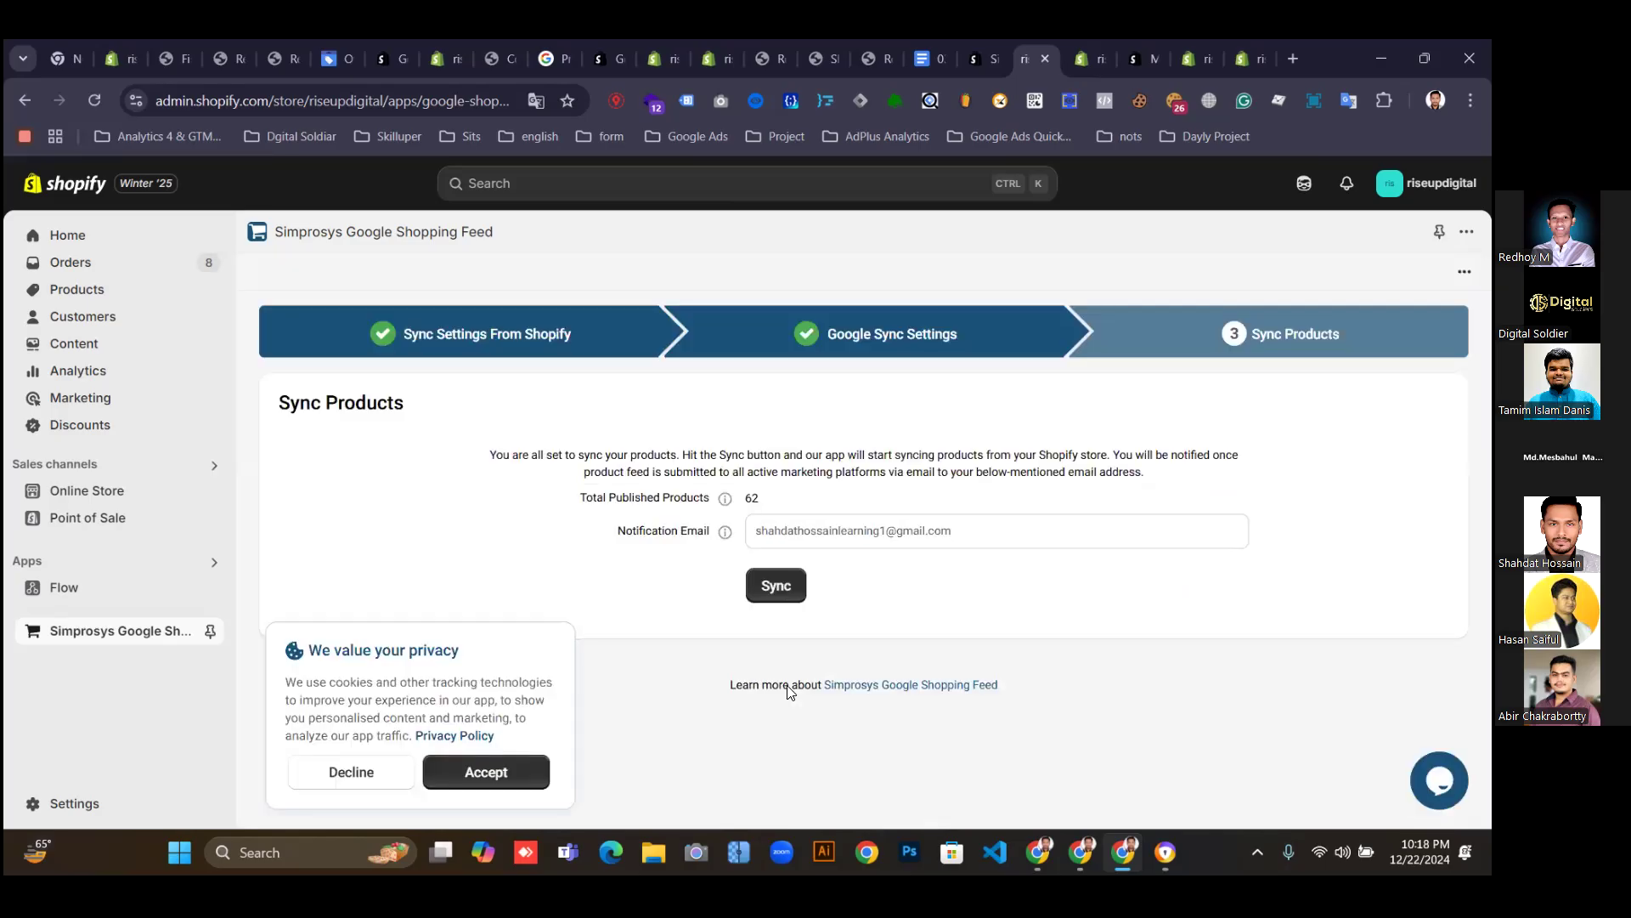
Start syncing the 62 published products to the Google feed.
{"action": "left_click", "coordinate": [773, 584]}
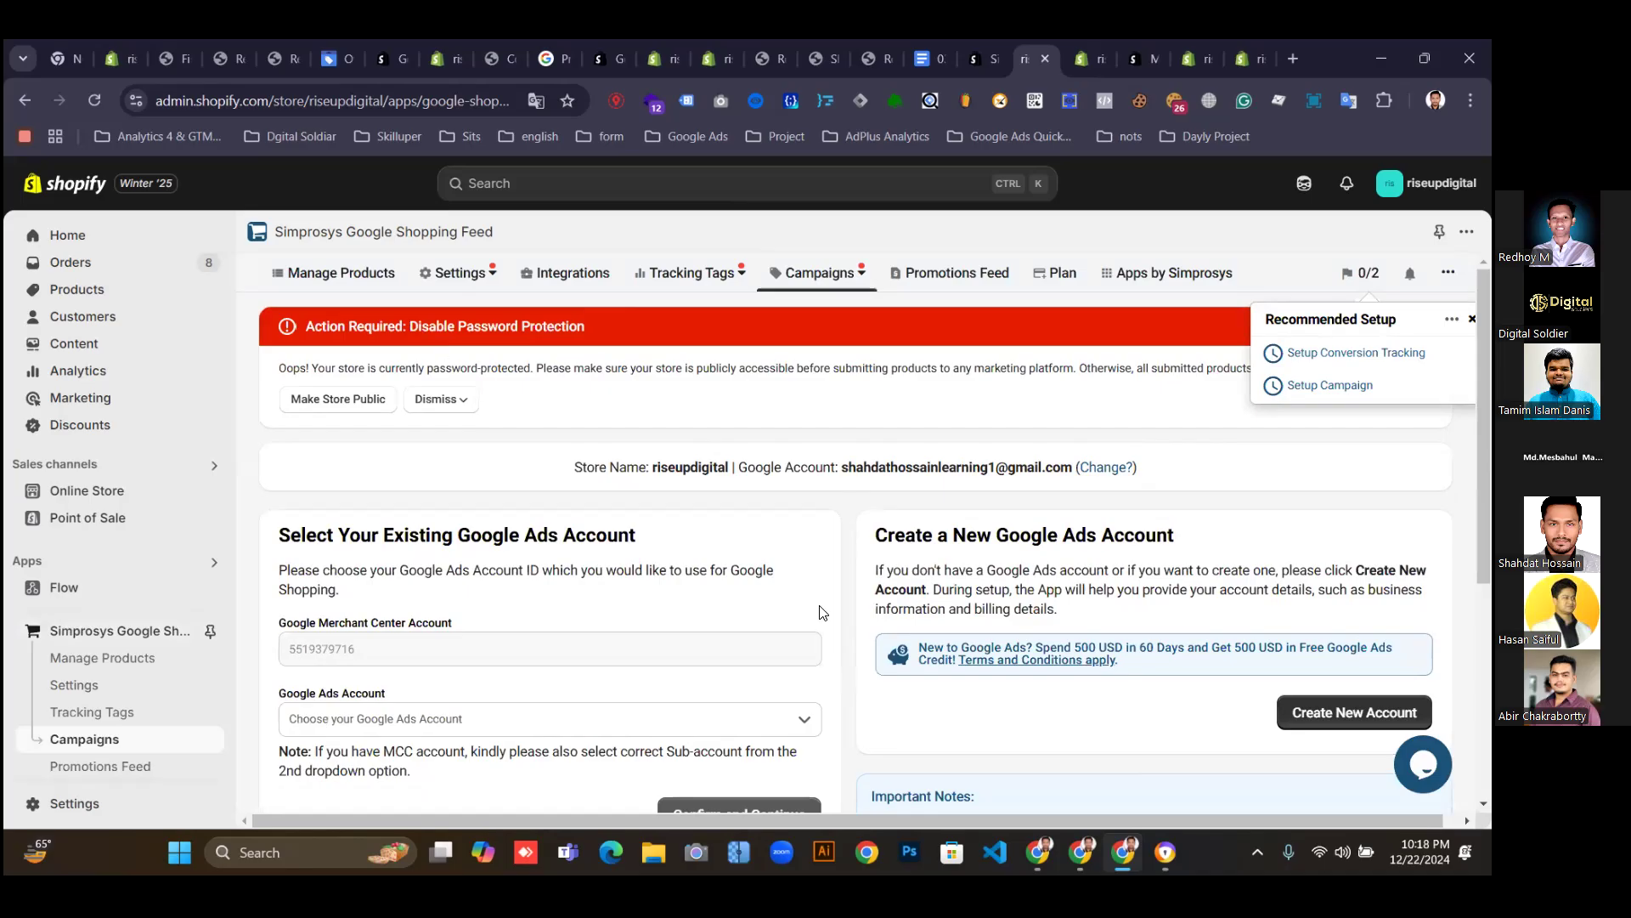
Choose Google Analytics 4 Event Tracking Setup from the Tracking Tags menu.
{"action": "scroll", "coordinate": [752, 547], "scroll_direction": "down", "scroll_amount": 3}
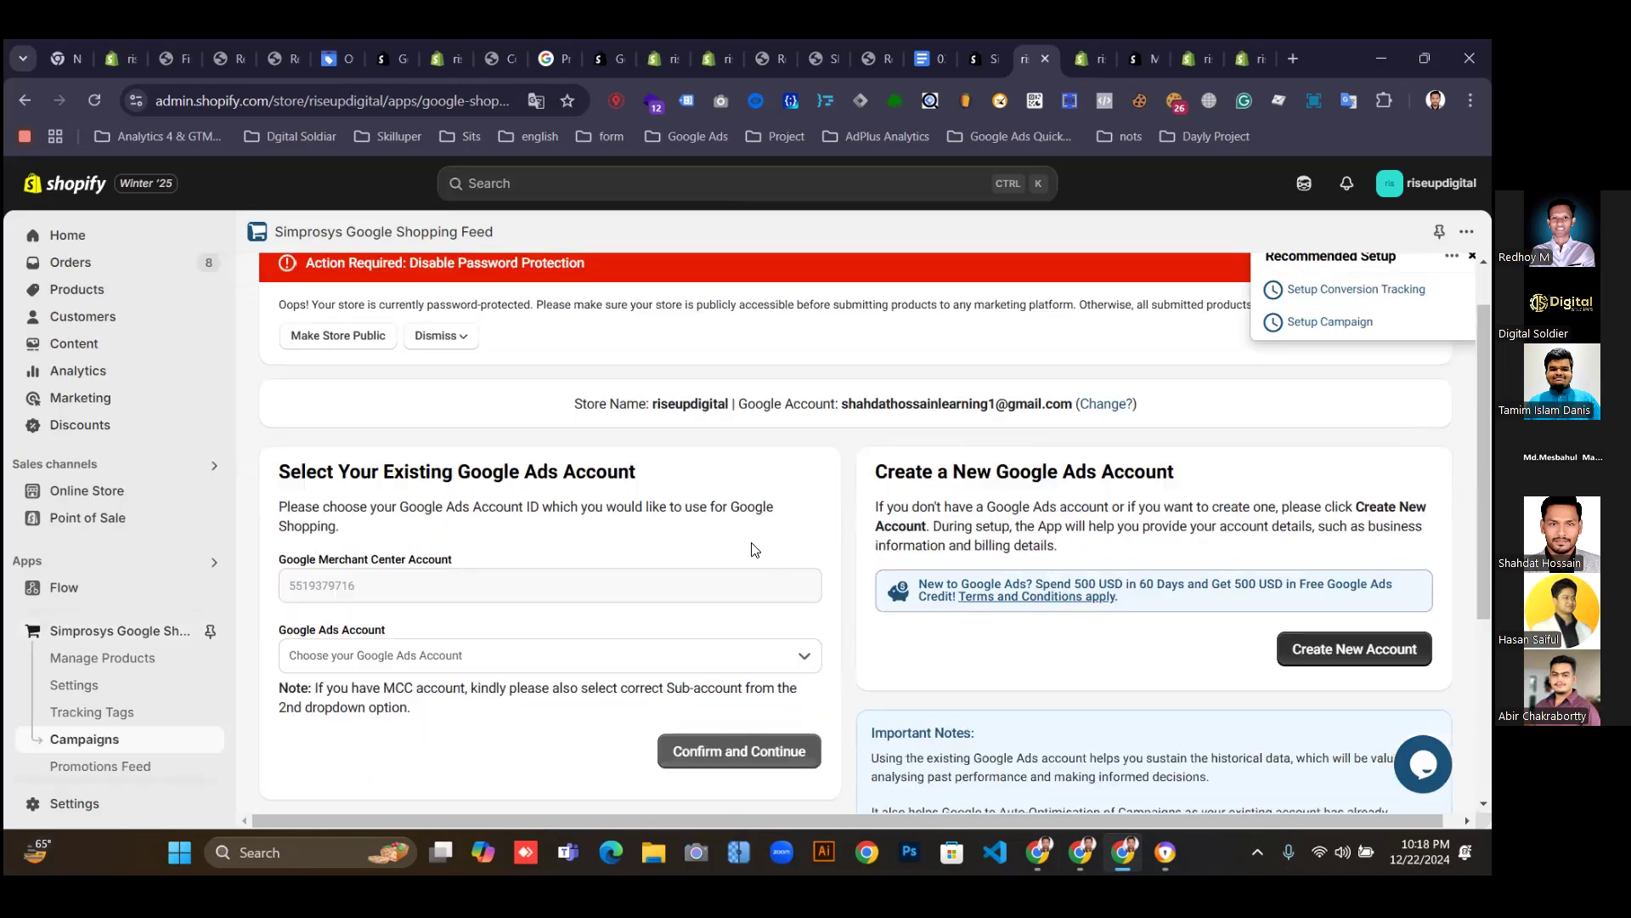
{"action": "scroll", "coordinate": [755, 558], "scroll_direction": "up", "scroll_amount": 3}
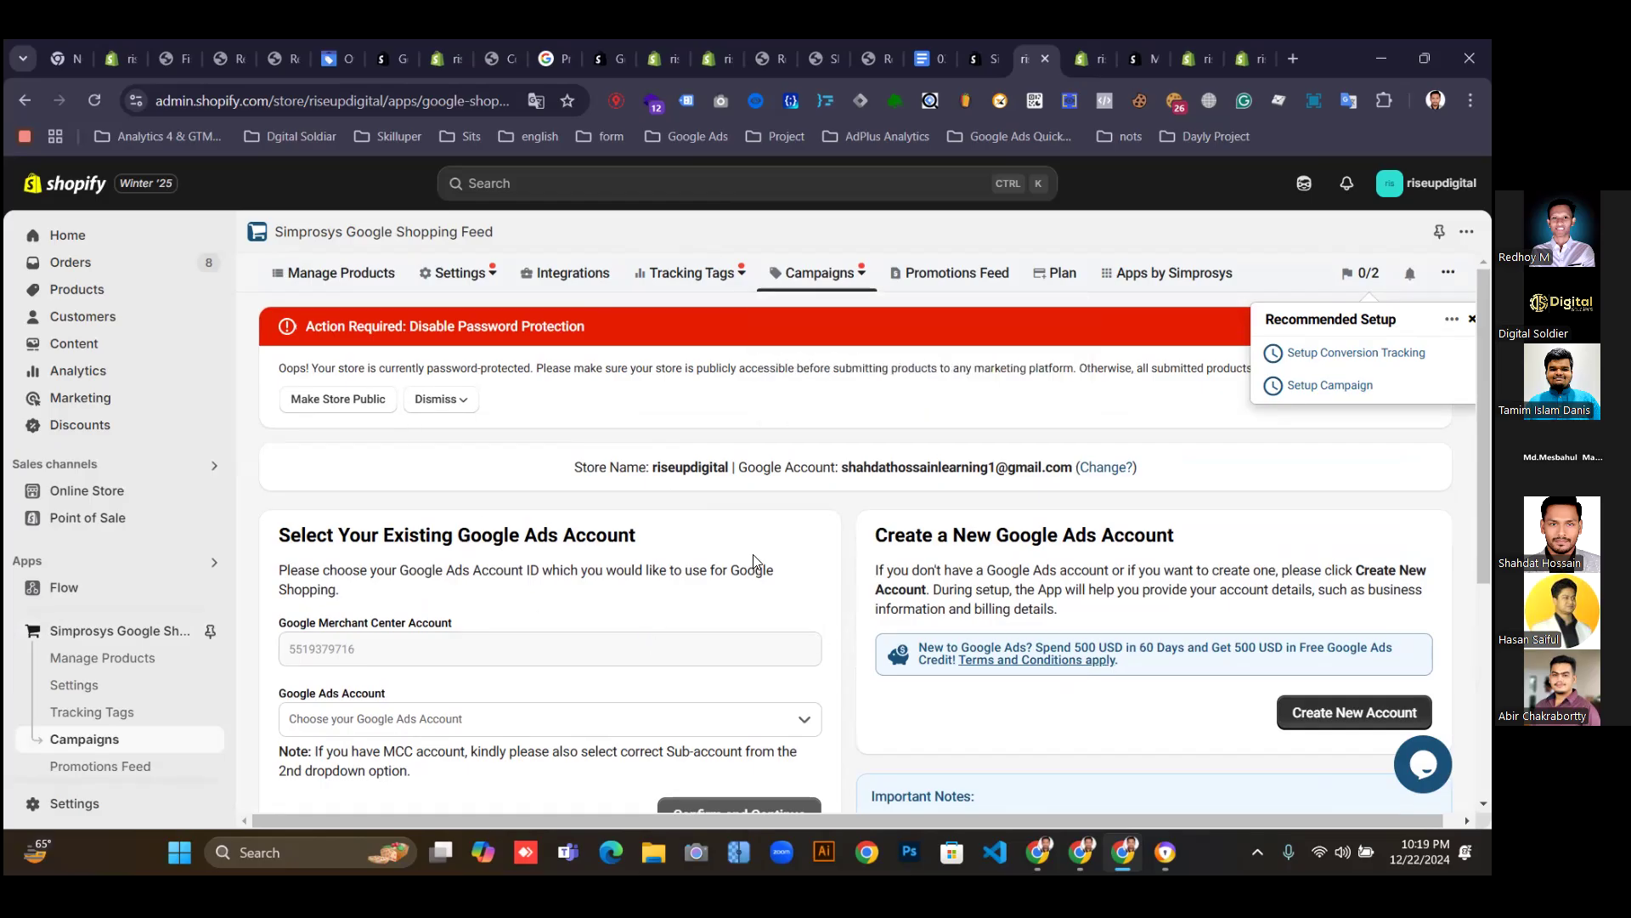
{"action": "mouse_move", "coordinate": [654, 276]}
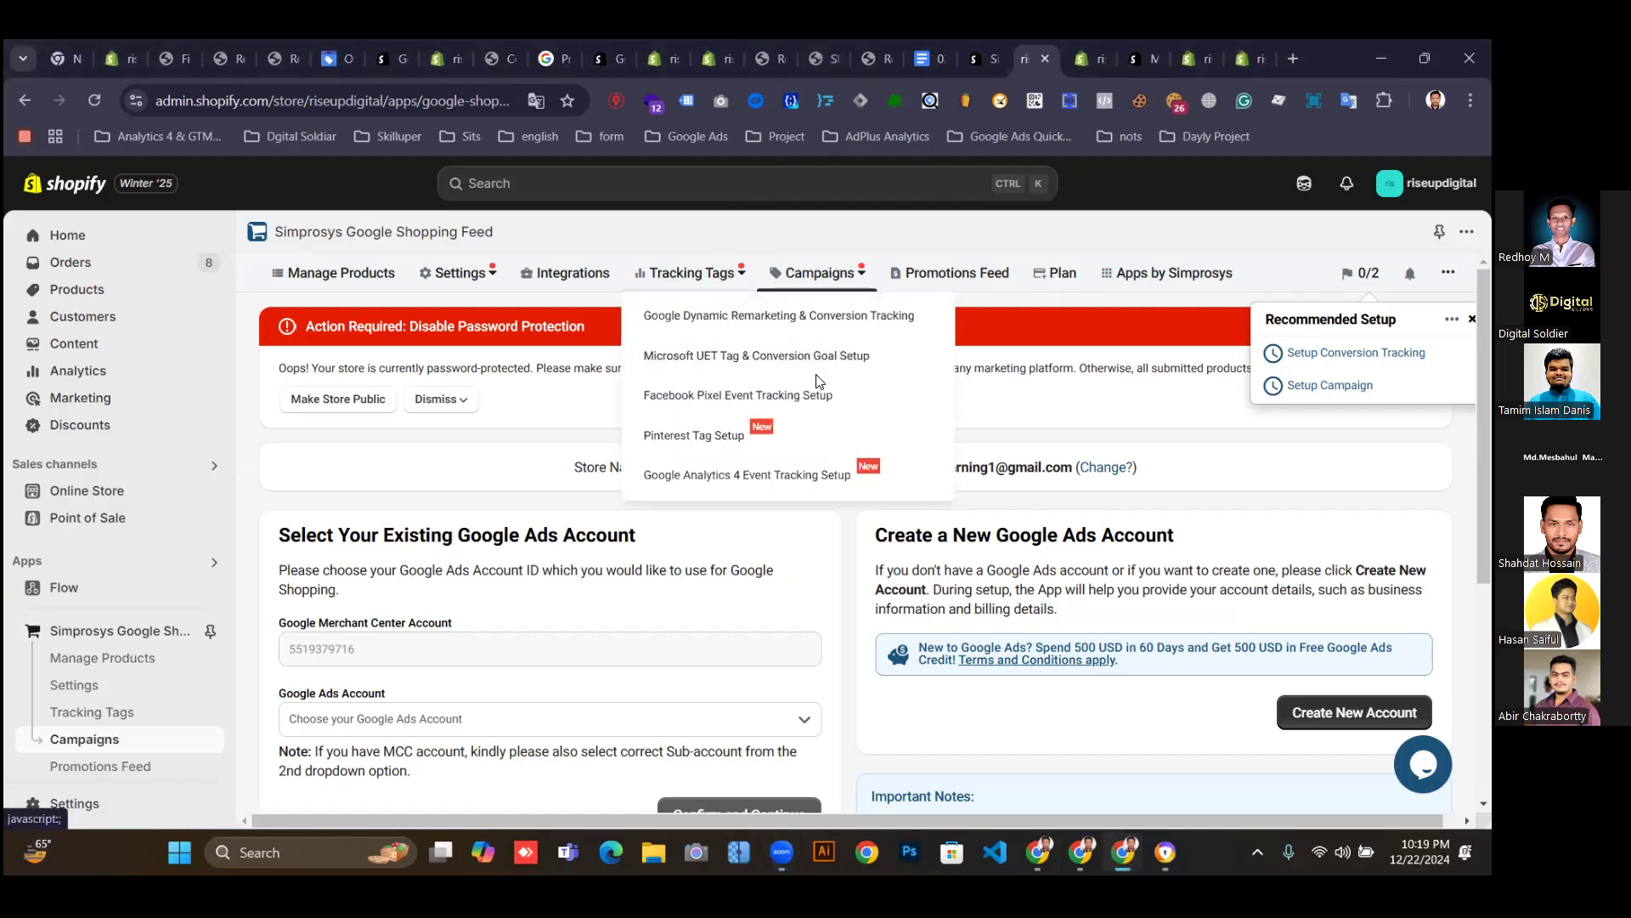
{"action": "mouse_move", "coordinate": [729, 293]}
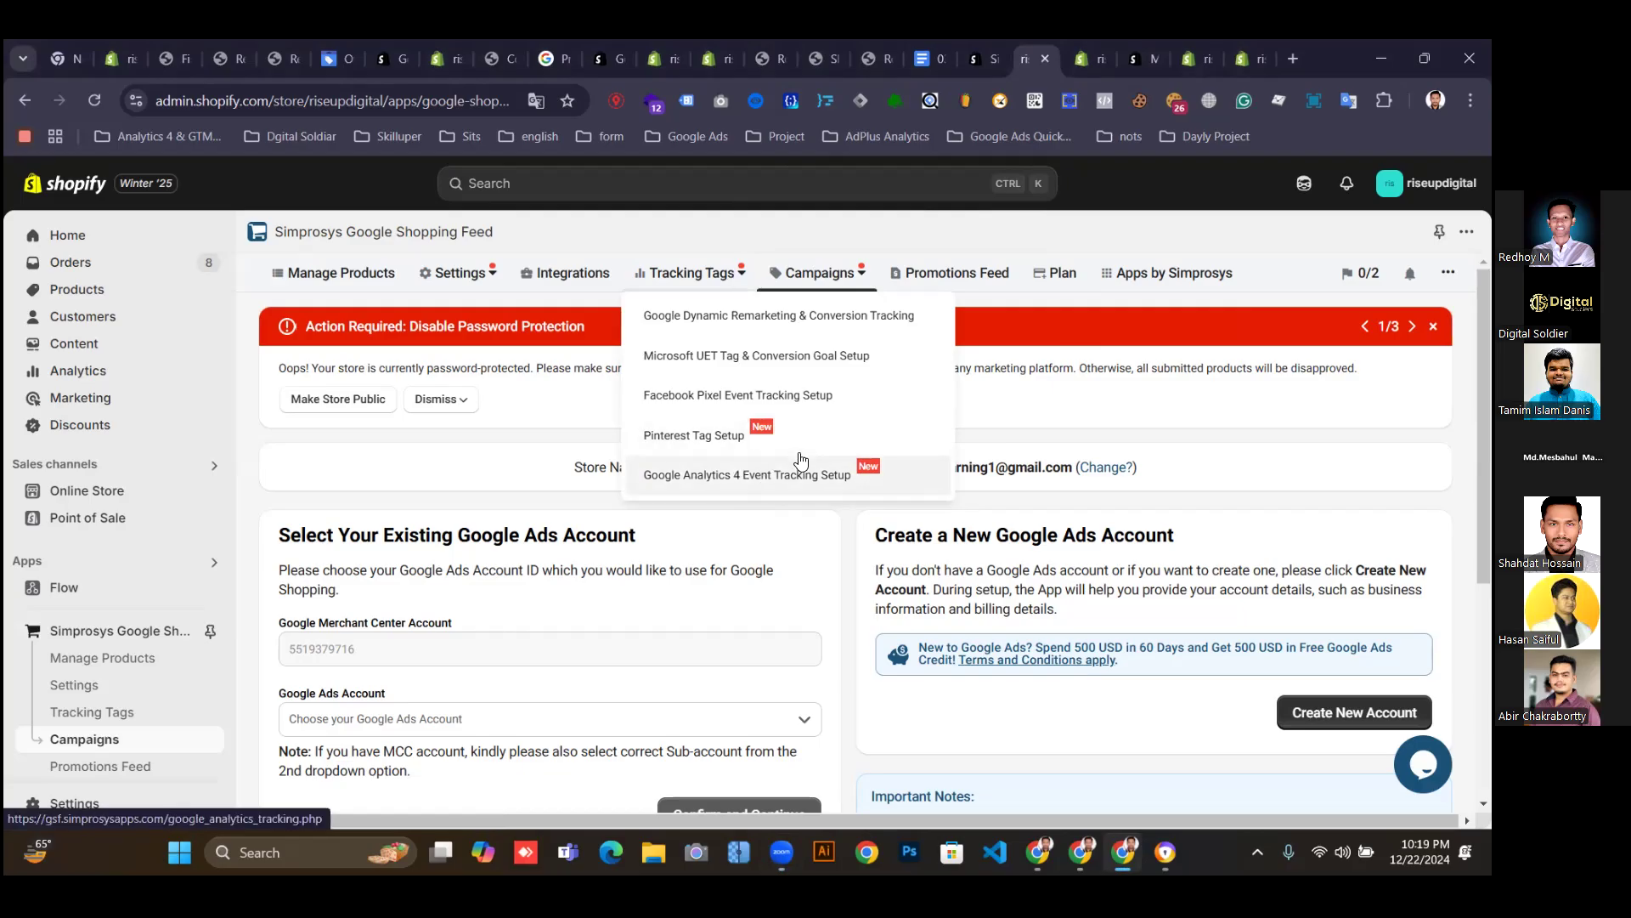
{"action": "left_click", "coordinate": [749, 474]}
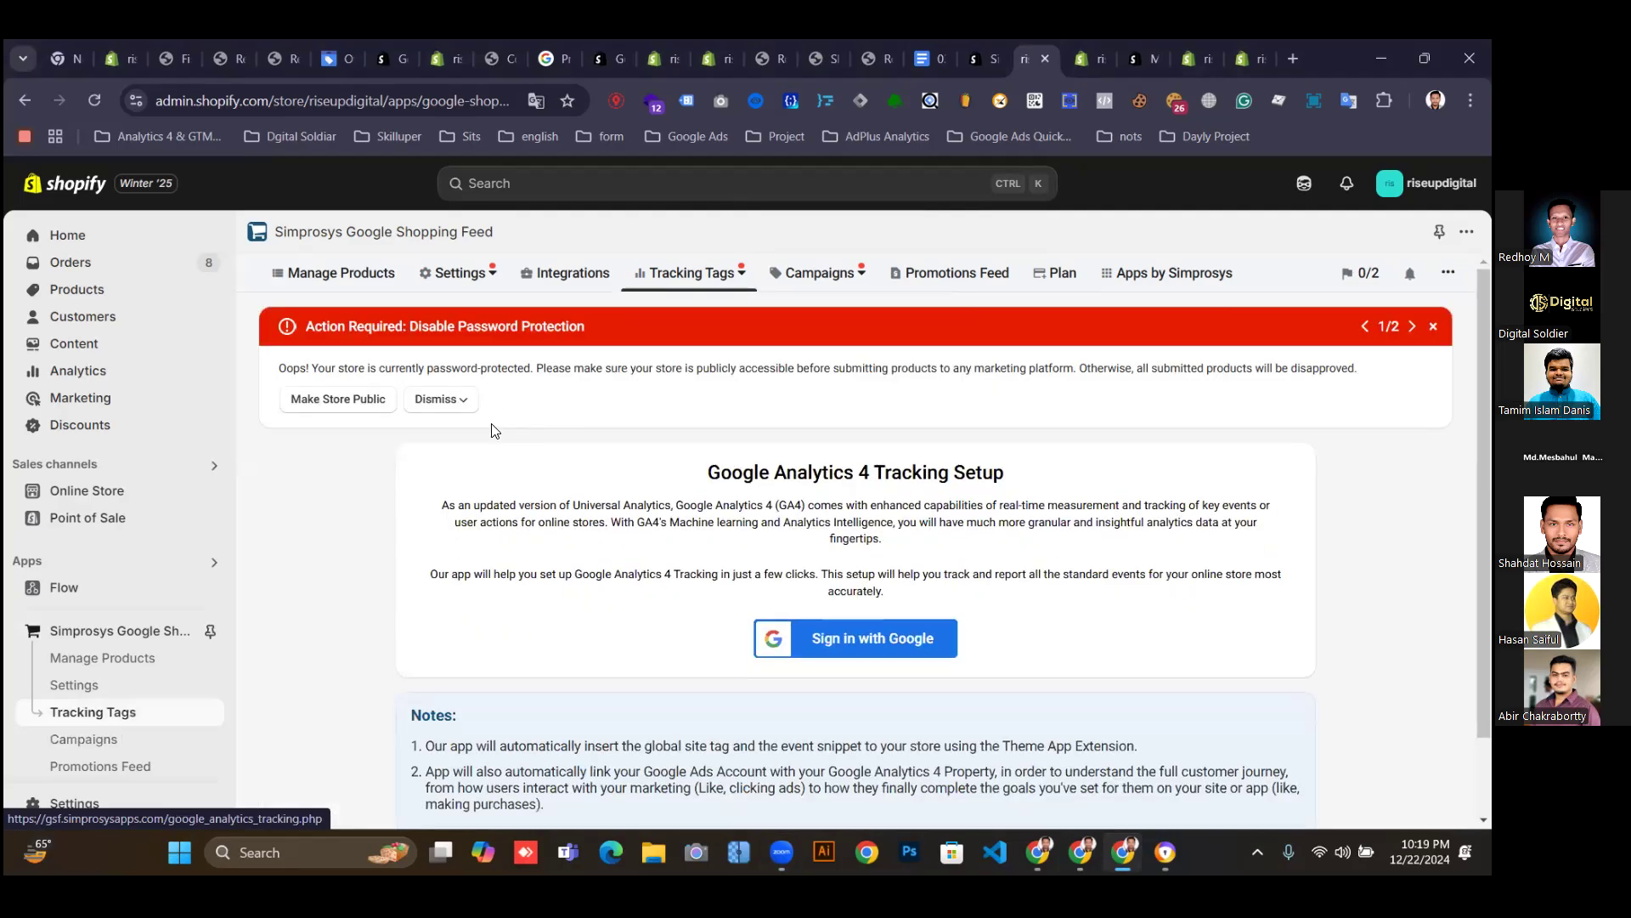
Dismiss the welcome notification and Success dialog, then go to the Integration page showing products syncing.
{"action": "scroll", "coordinate": [833, 644], "scroll_direction": "down", "scroll_amount": 2}
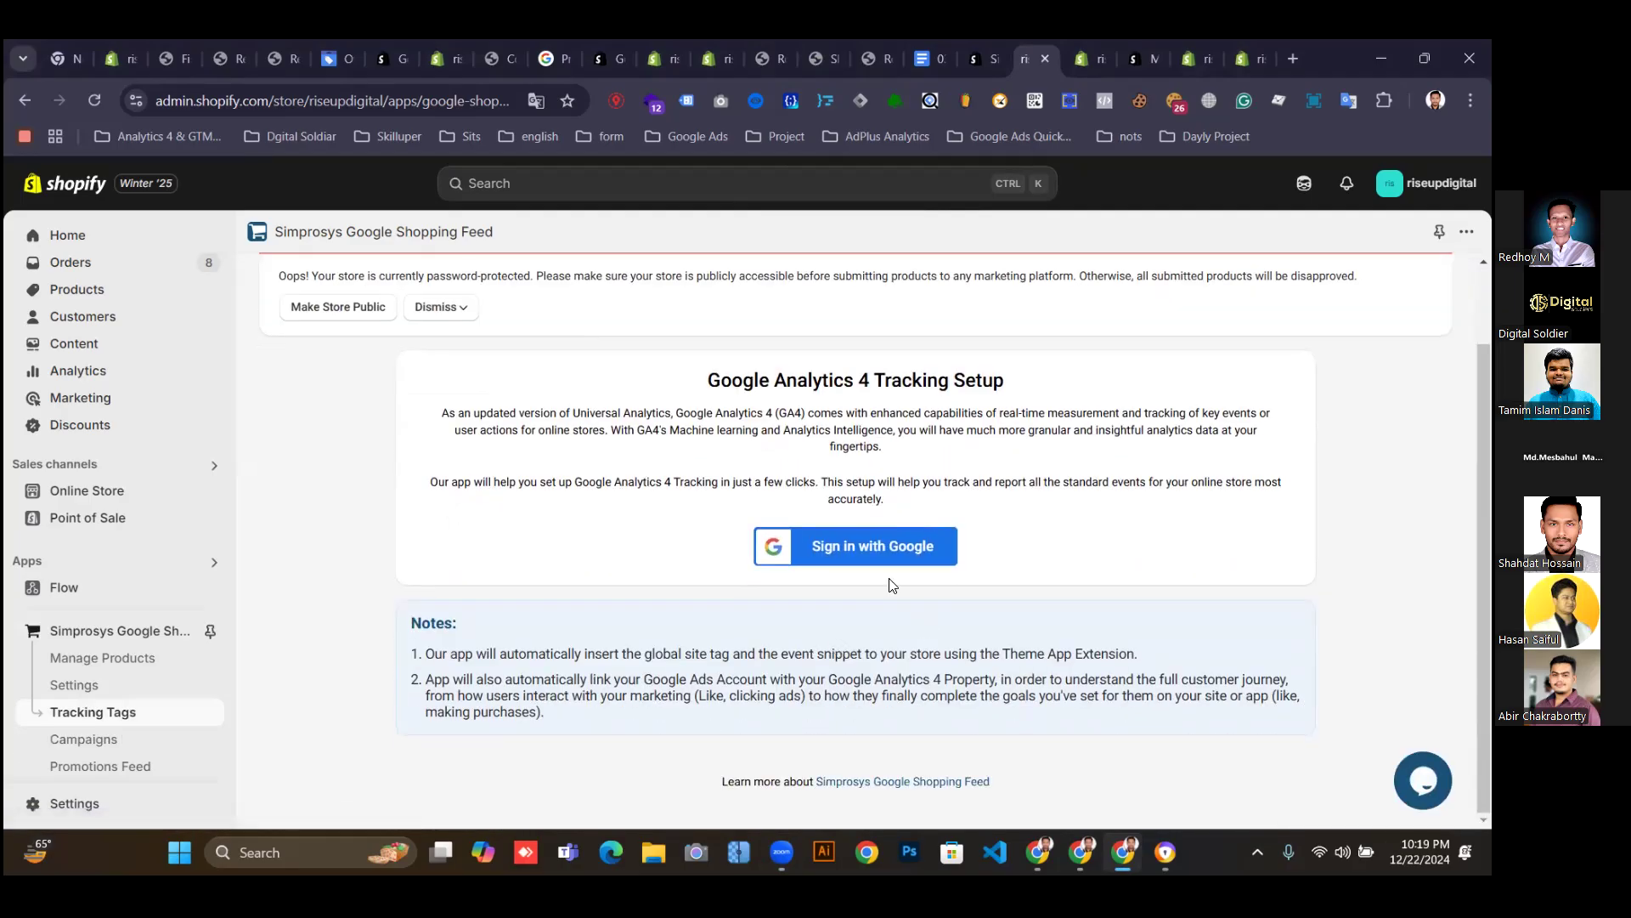
{"action": "scroll", "coordinate": [1229, 445], "scroll_direction": "up", "scroll_amount": 2}
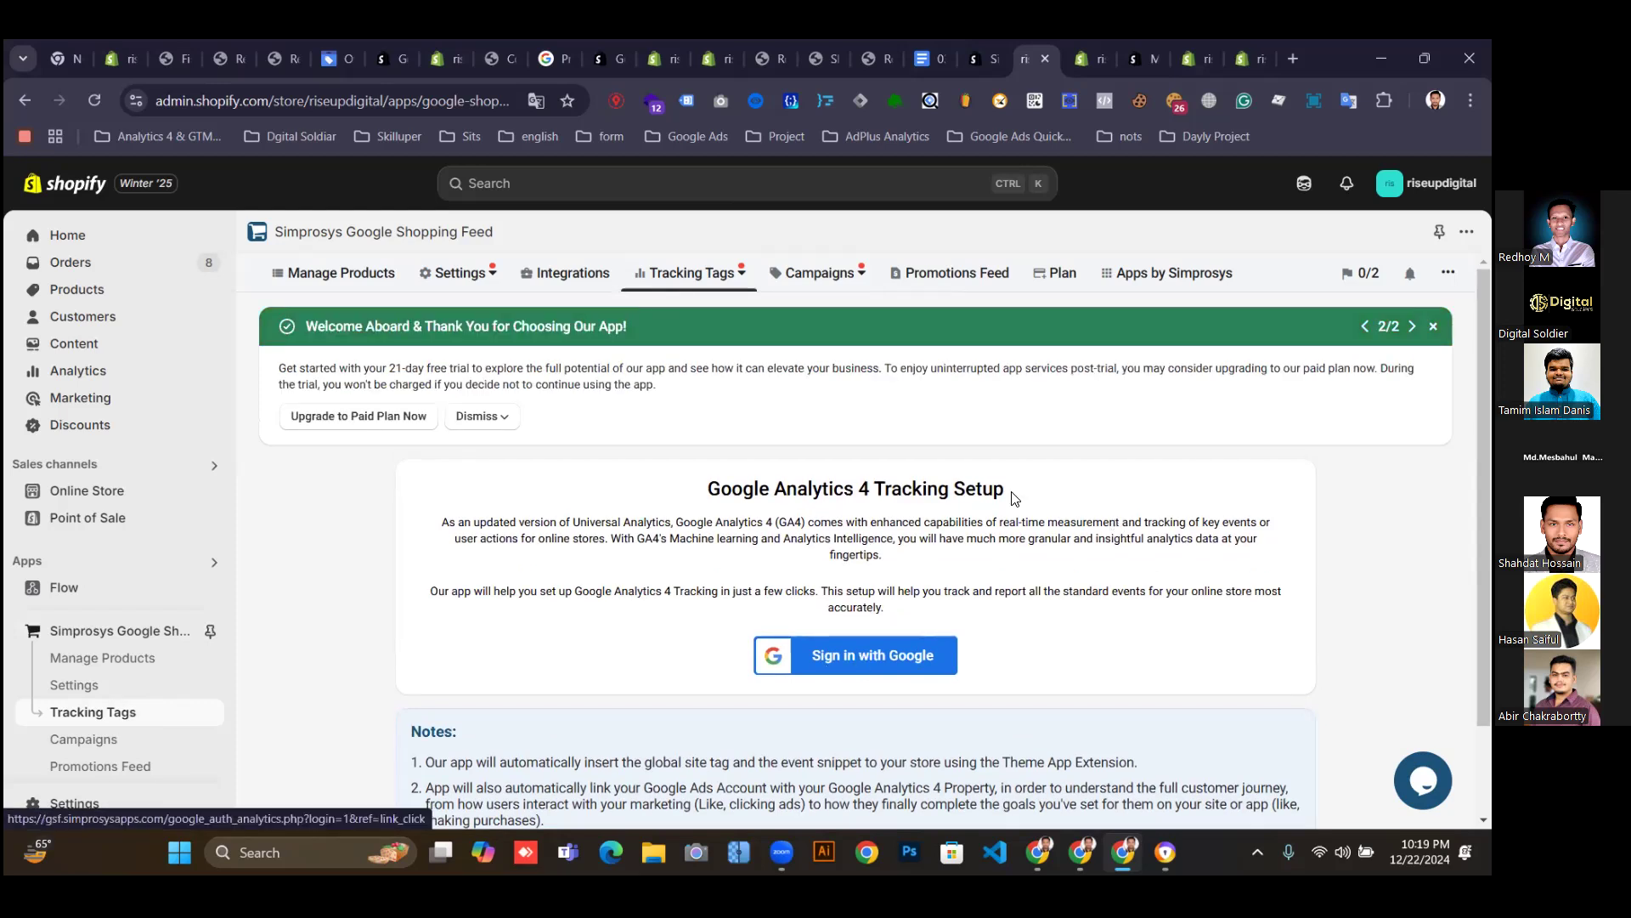
{"action": "left_click", "coordinate": [1432, 326]}
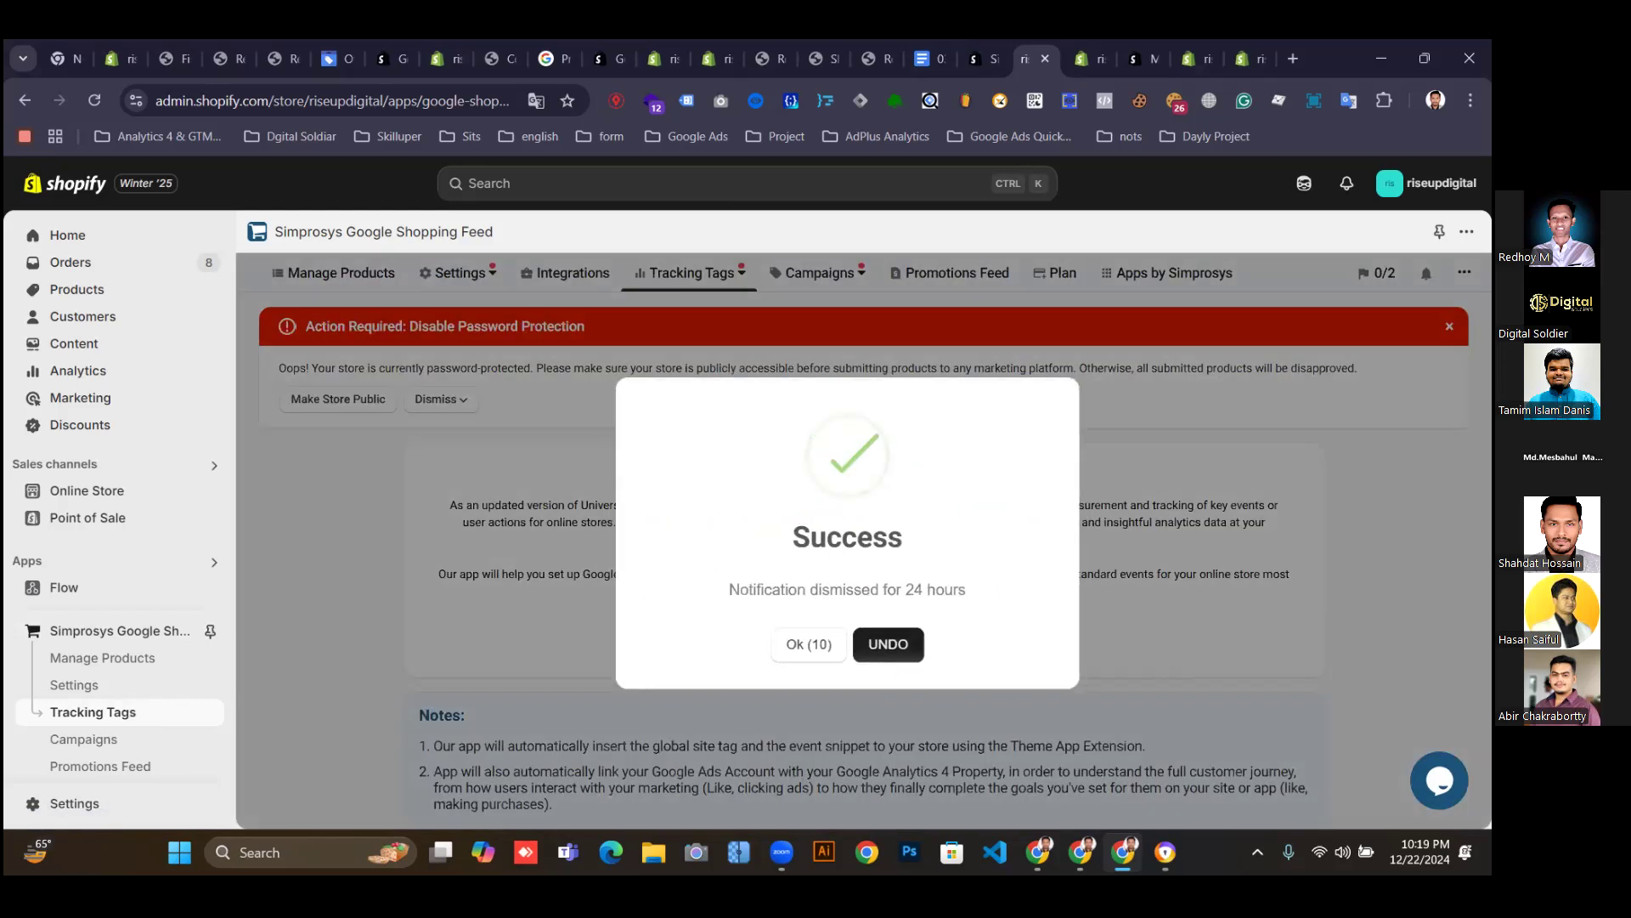
{"action": "left_click", "coordinate": [884, 648]}
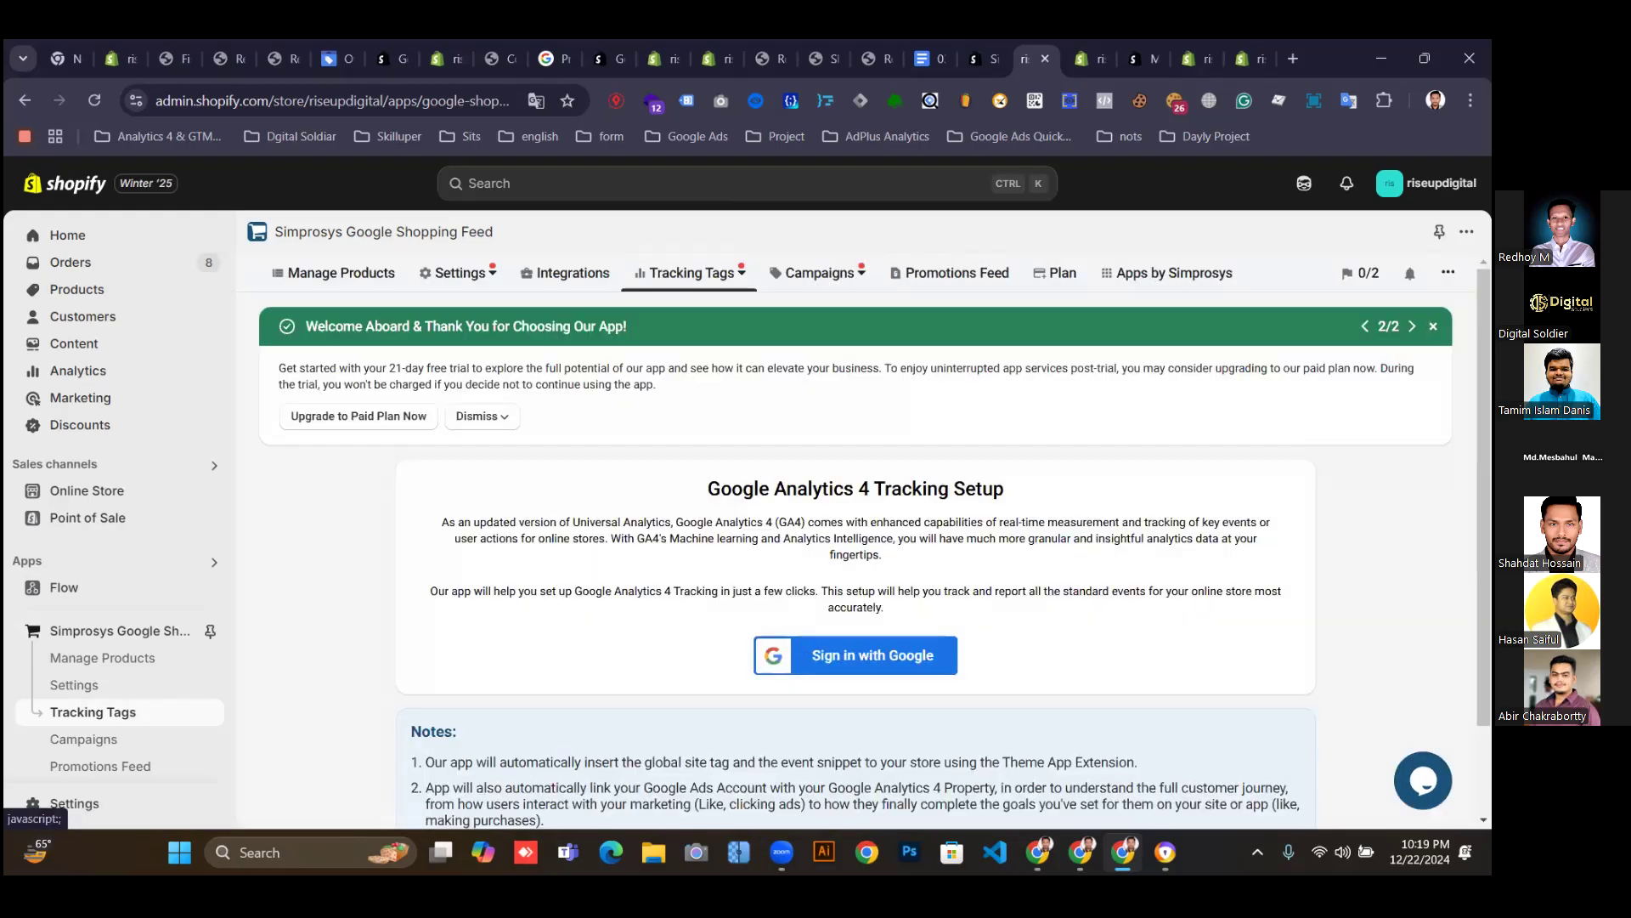
{"action": "left_click", "coordinate": [1432, 326]}
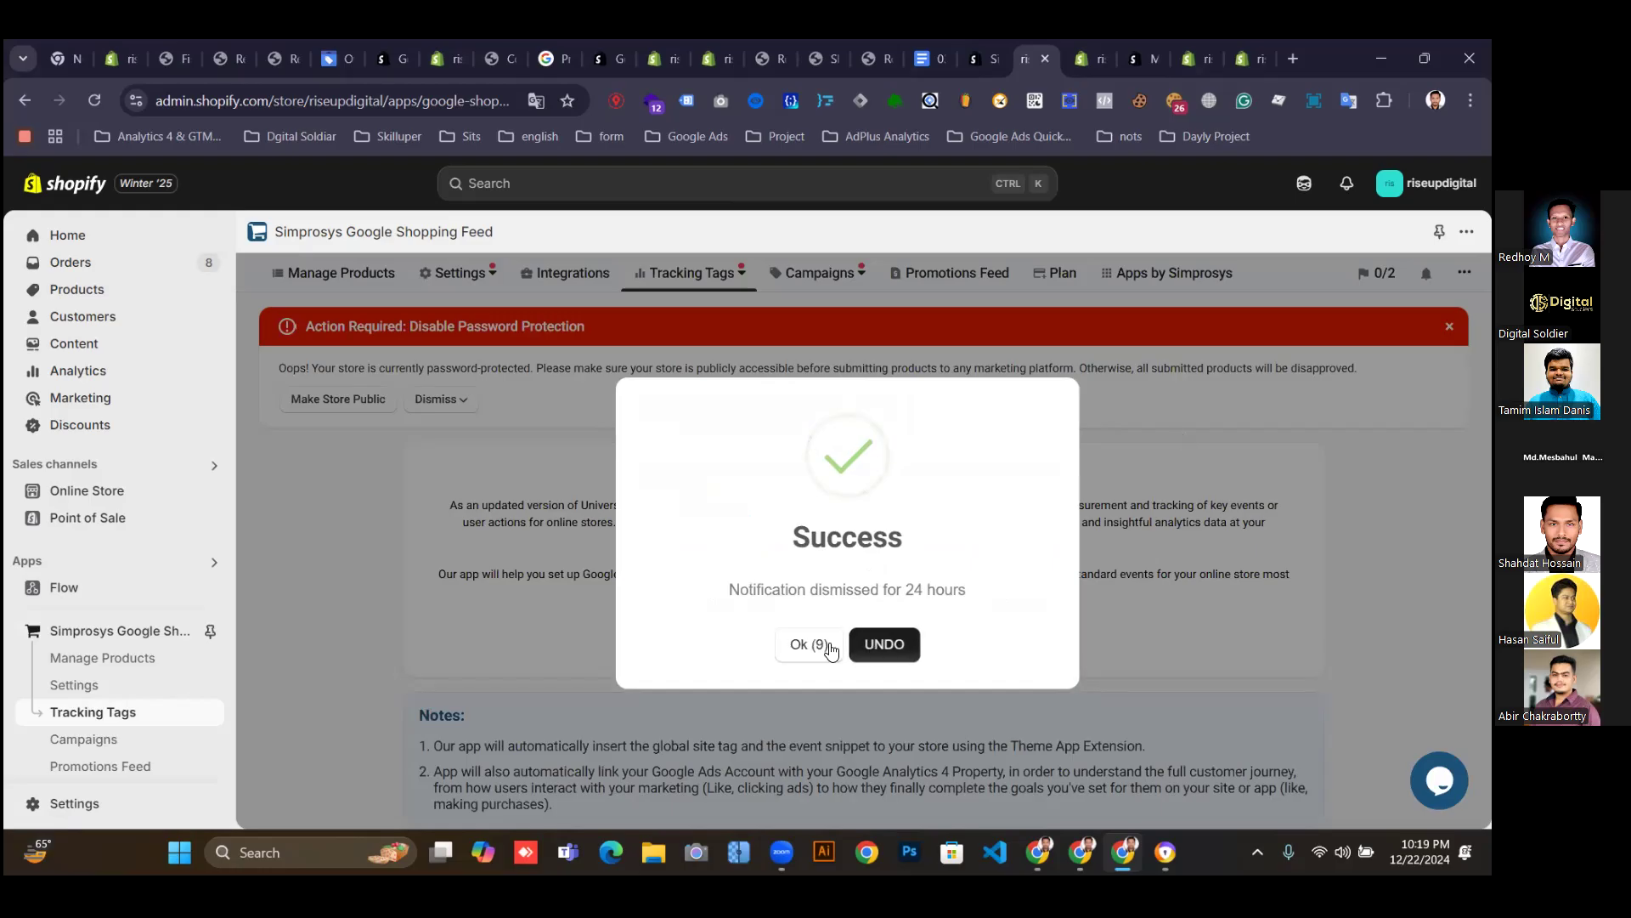
{"action": "left_click", "coordinate": [809, 649]}
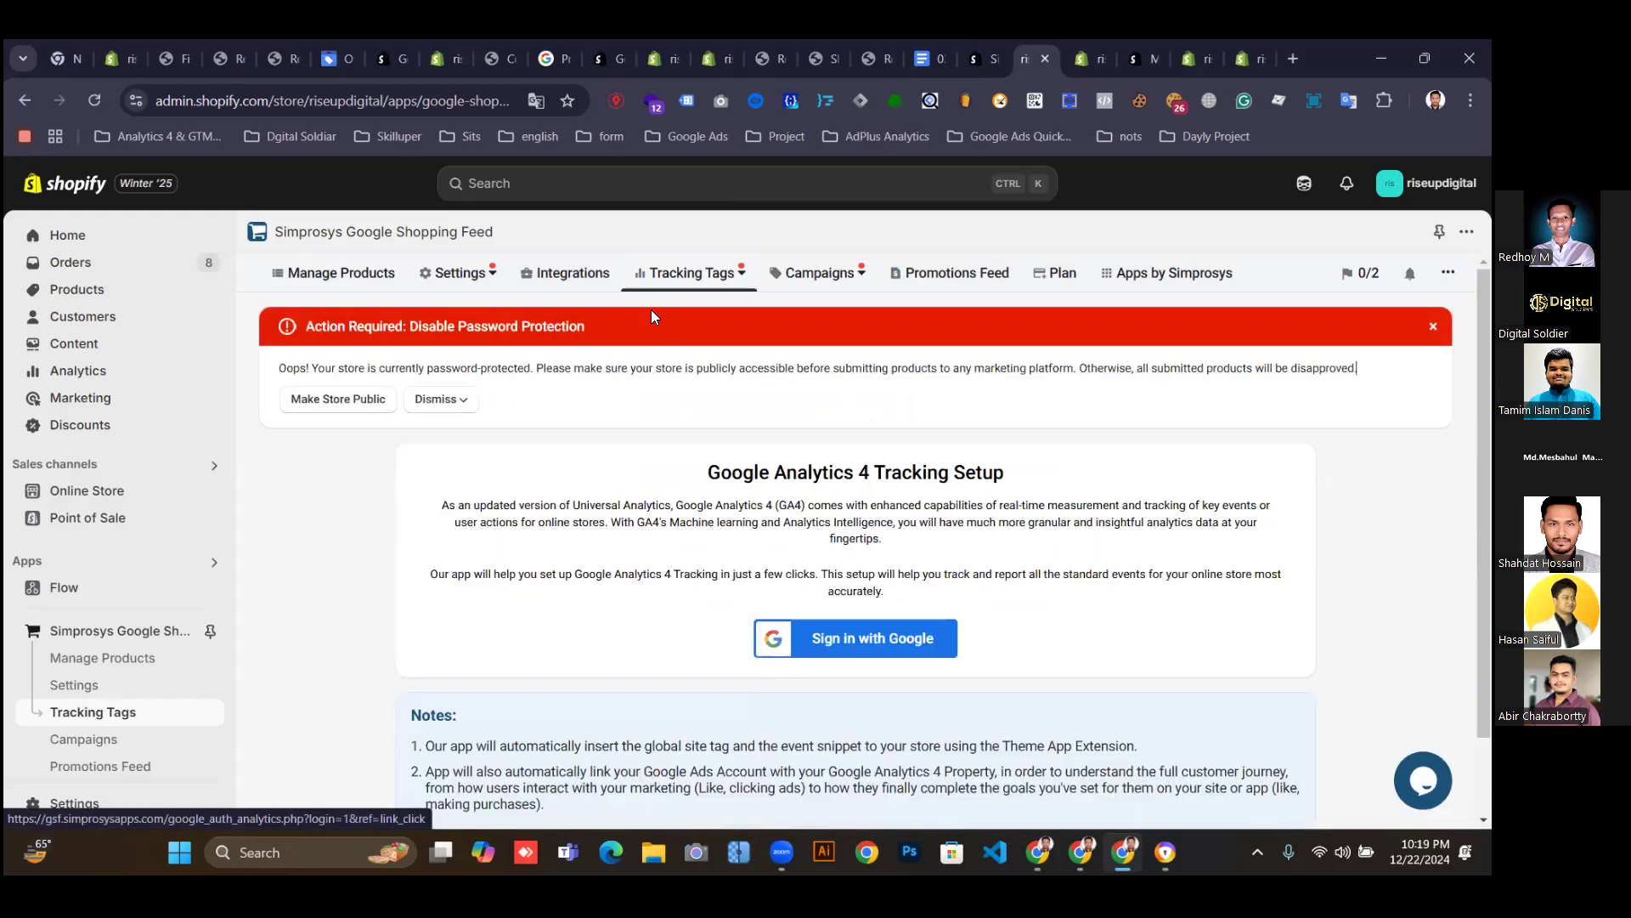
{"action": "left_click", "coordinate": [579, 276]}
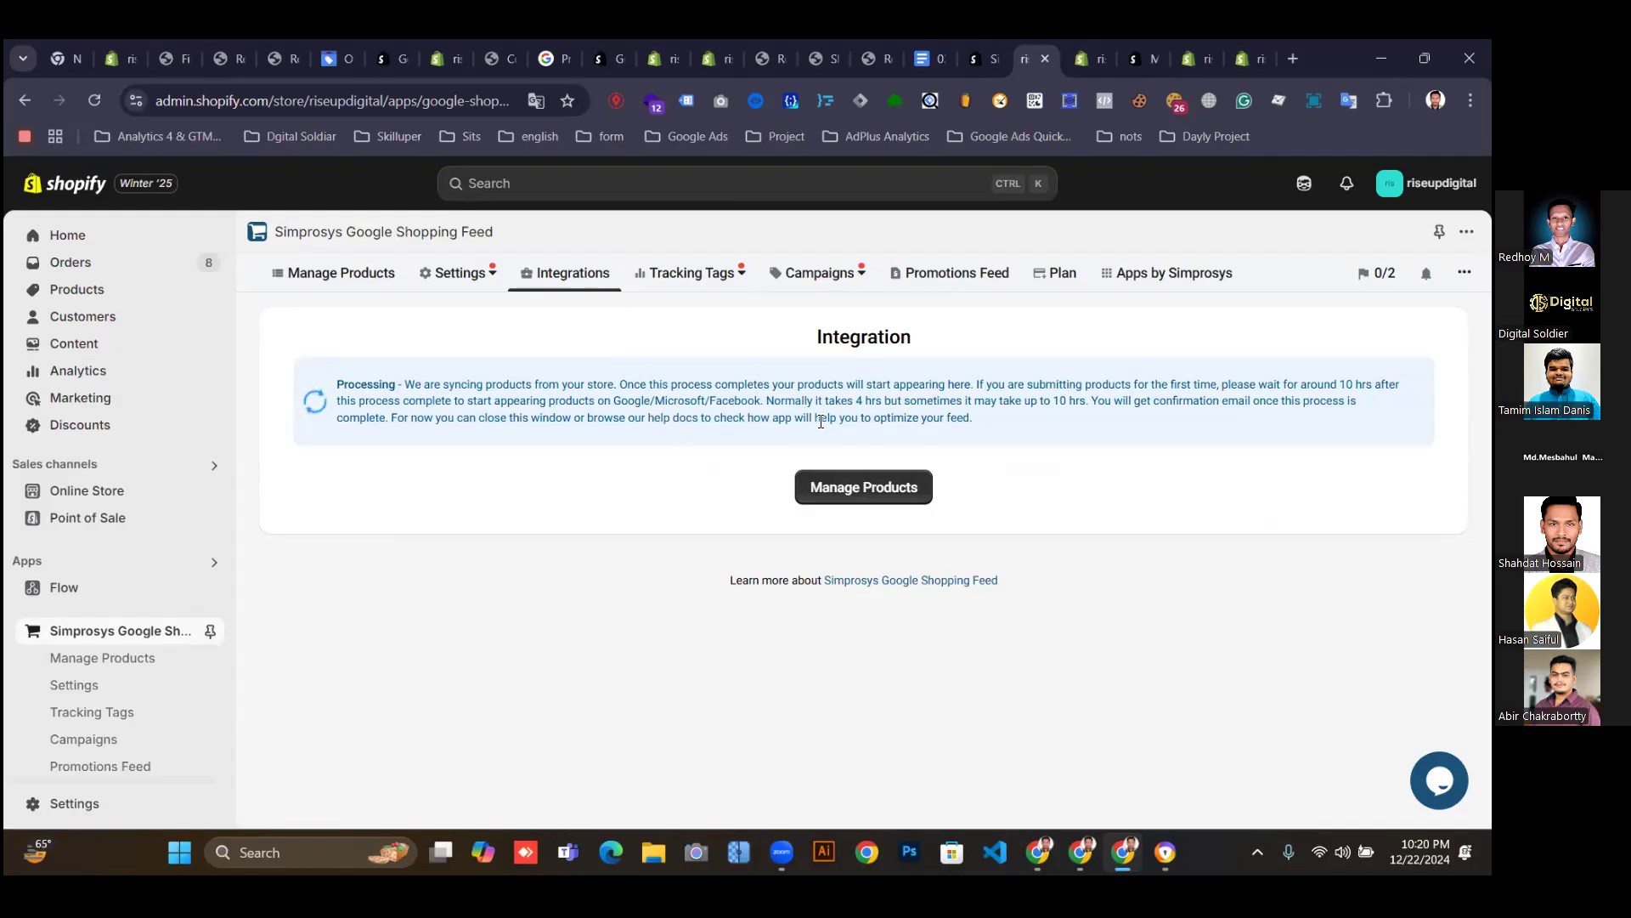
Highlight the product syncing Processing notice text.
{"action": "left_click_drag", "start_coordinate": [331, 386], "coordinate": [994, 425]}
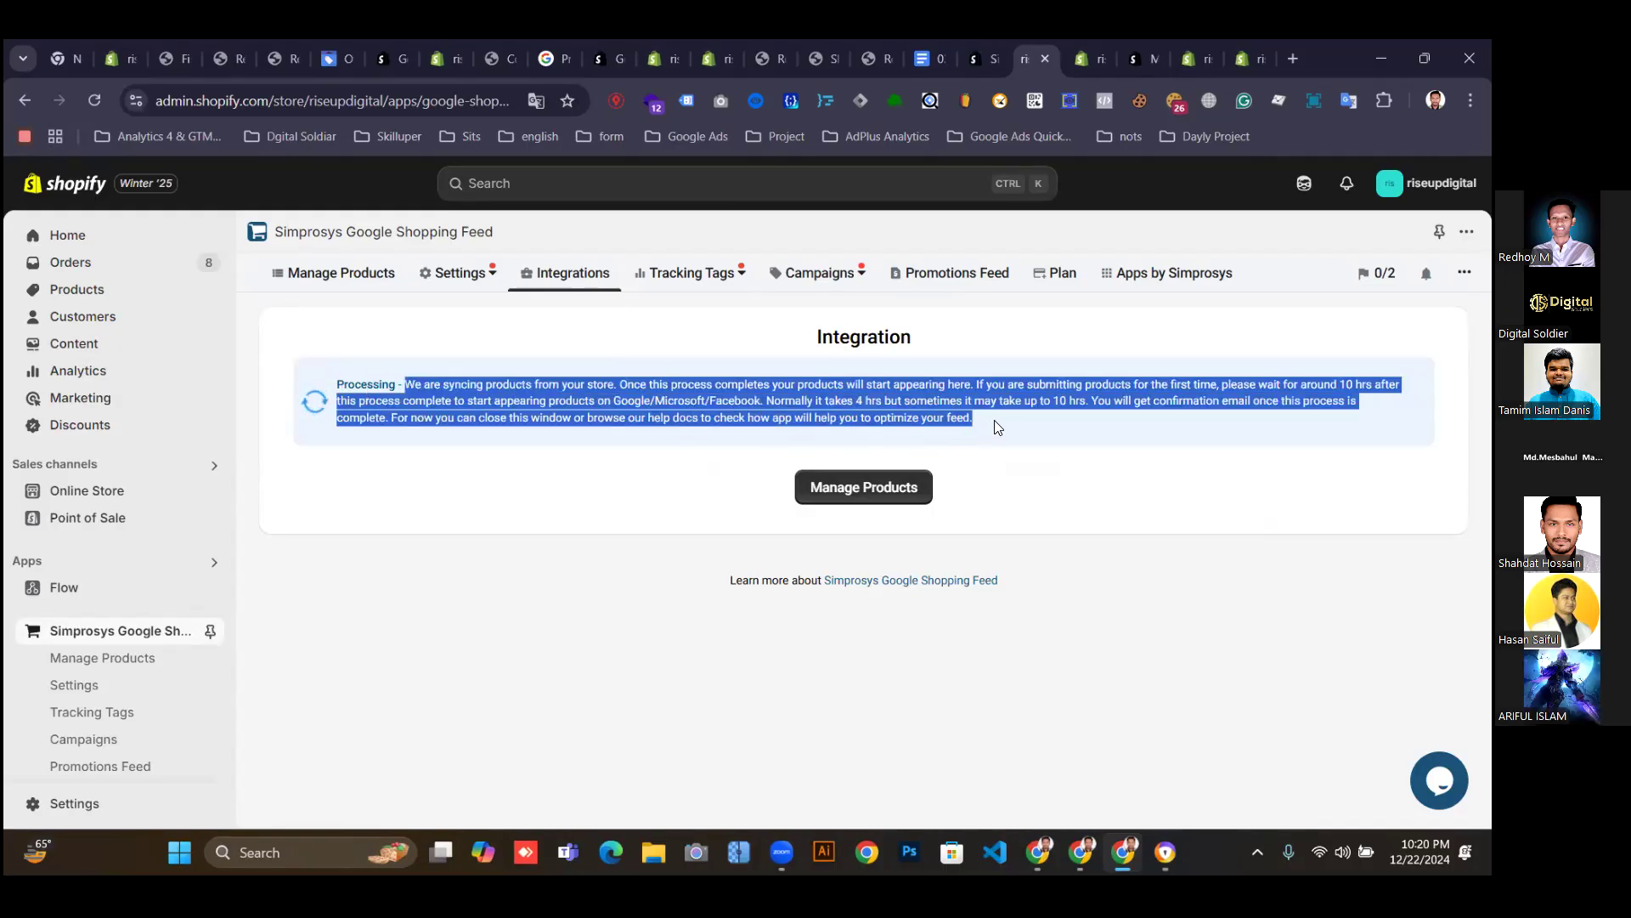
{"action": "left_click", "coordinate": [635, 535]}
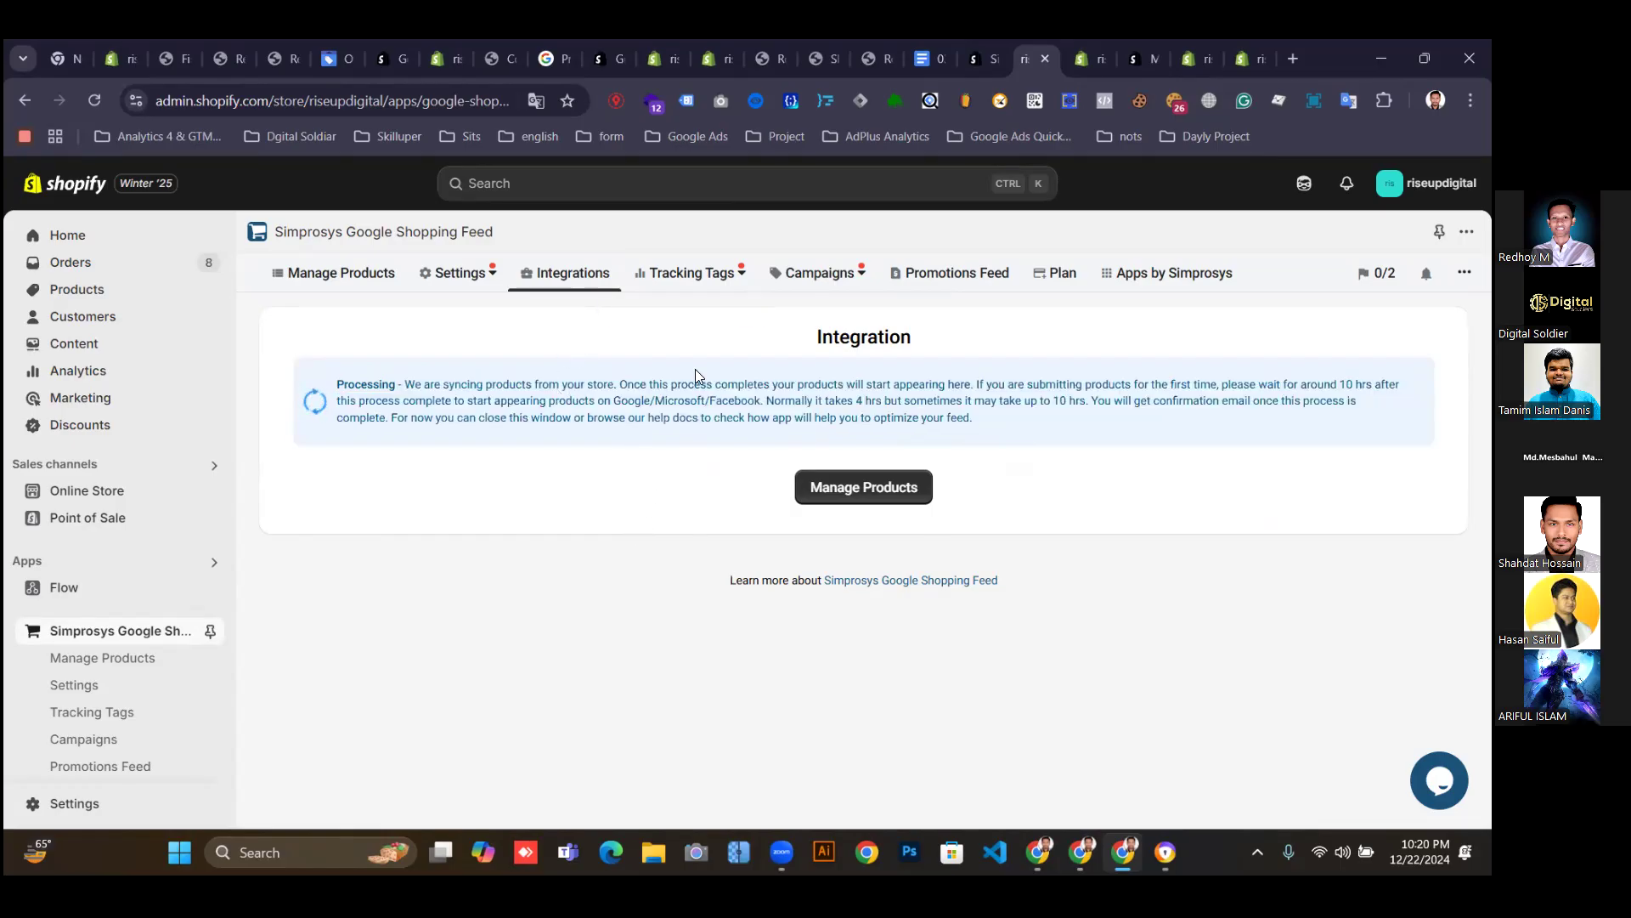
{"action": "left_click_drag", "start_coordinate": [982, 425], "coordinate": [323, 379]}
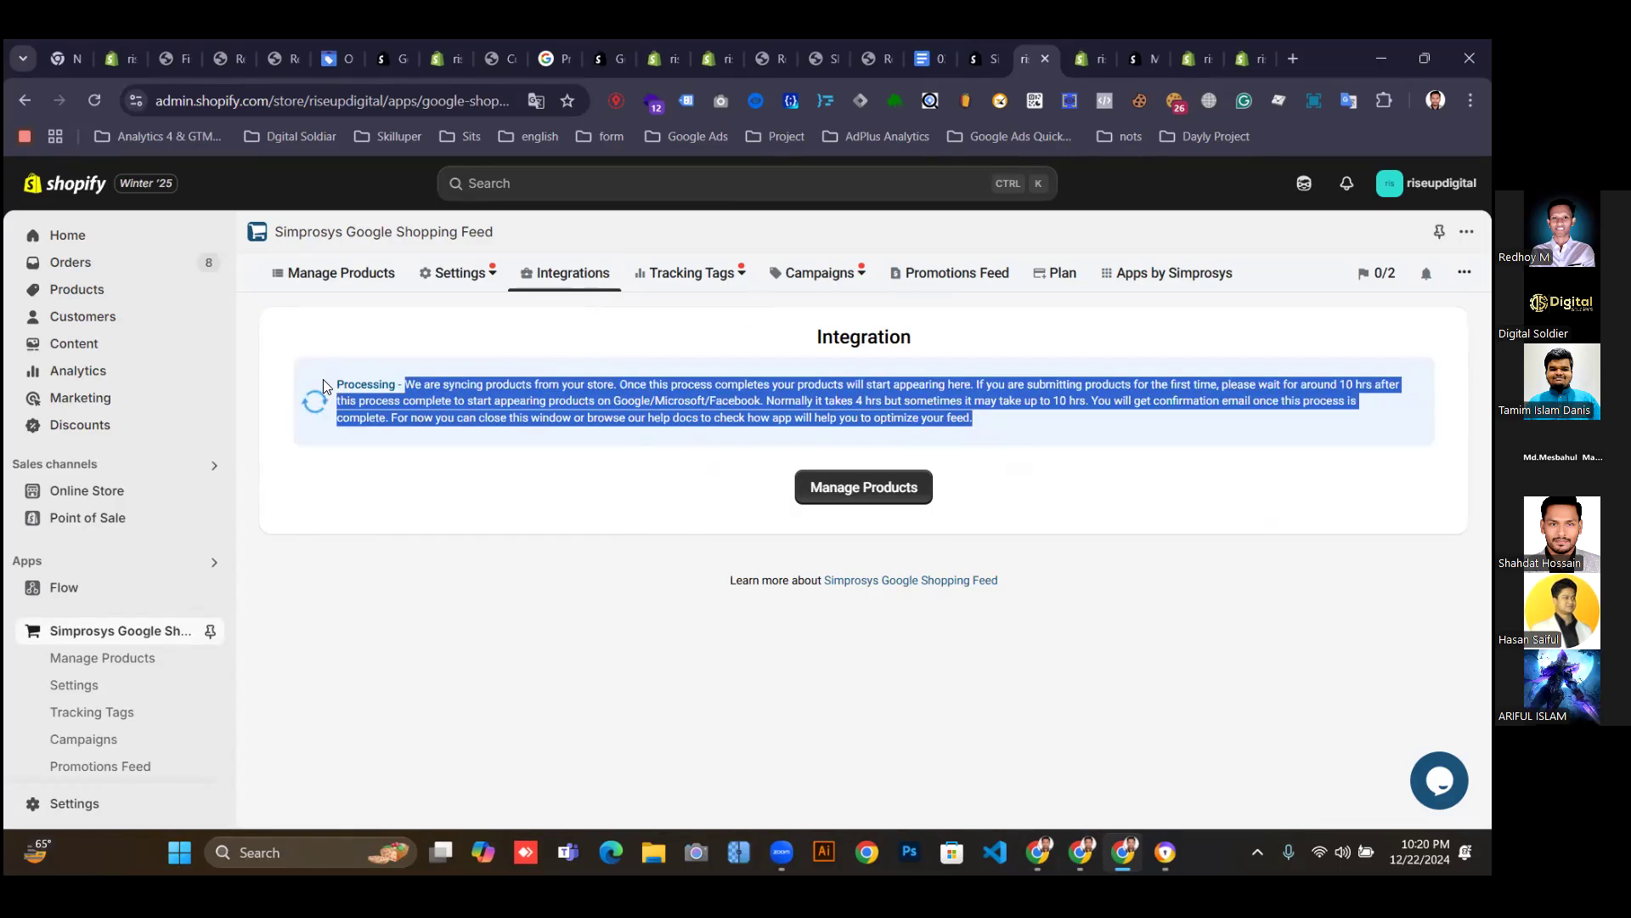
Reload All Products under Manage Products, showing 342 of 373 products submitted and 31 ineligible.
{"action": "left_click", "coordinate": [368, 274]}
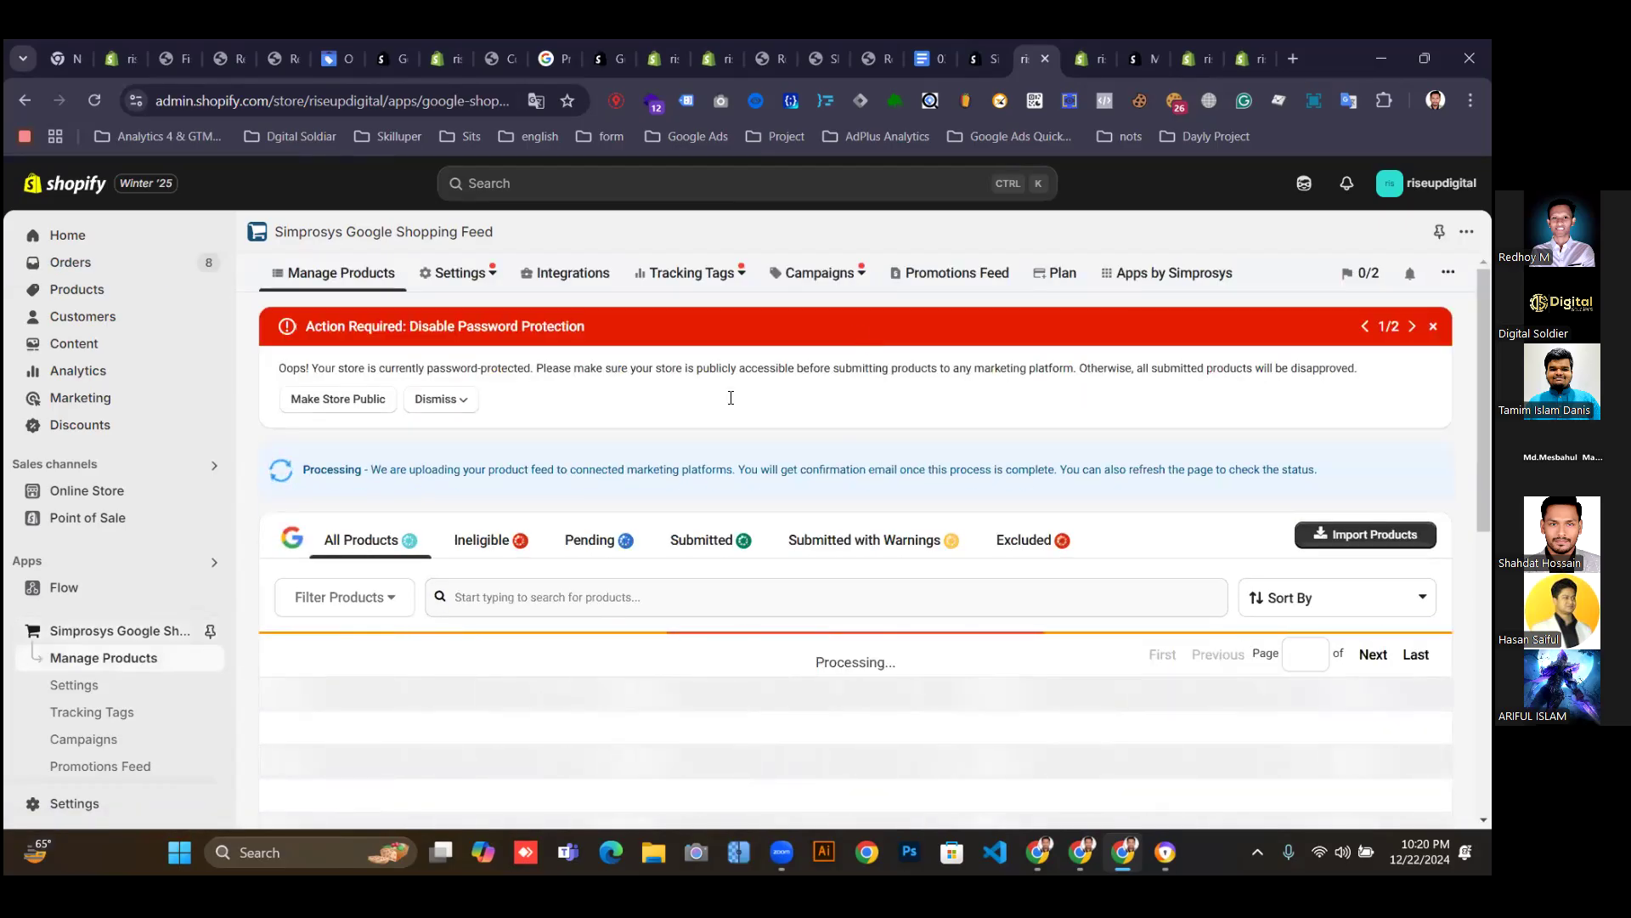
{"action": "scroll", "coordinate": [701, 643], "scroll_direction": "down", "scroll_amount": 2}
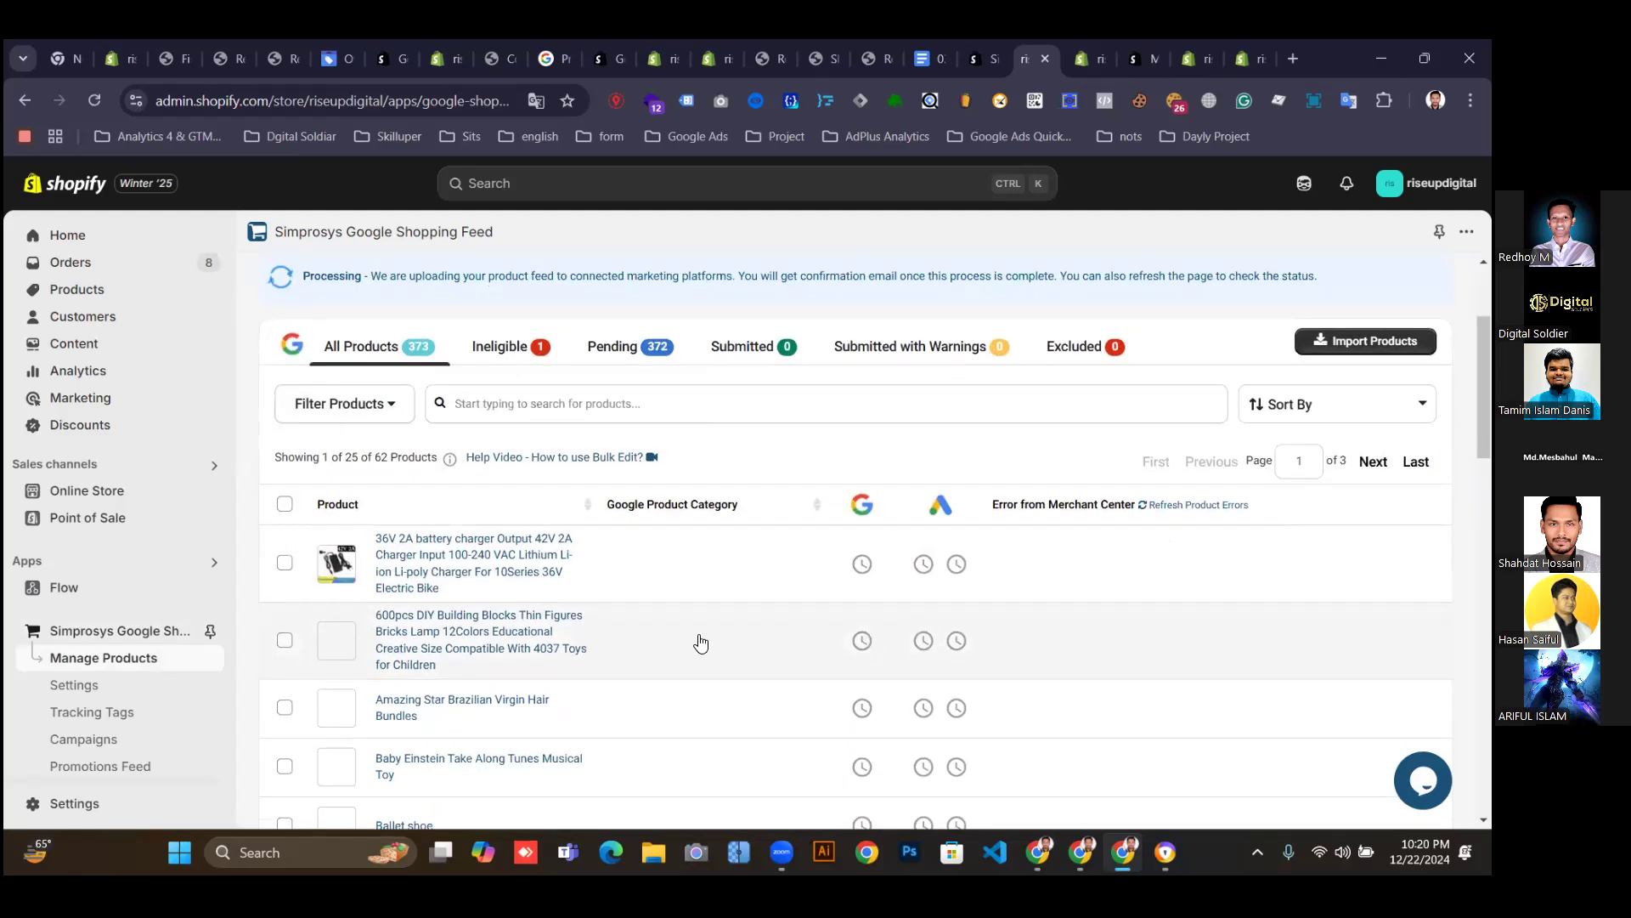
{"action": "scroll", "coordinate": [510, 599], "scroll_direction": "down", "scroll_amount": 4}
{"action": "scroll", "coordinate": [583, 597], "scroll_direction": "up", "scroll_amount": 6}
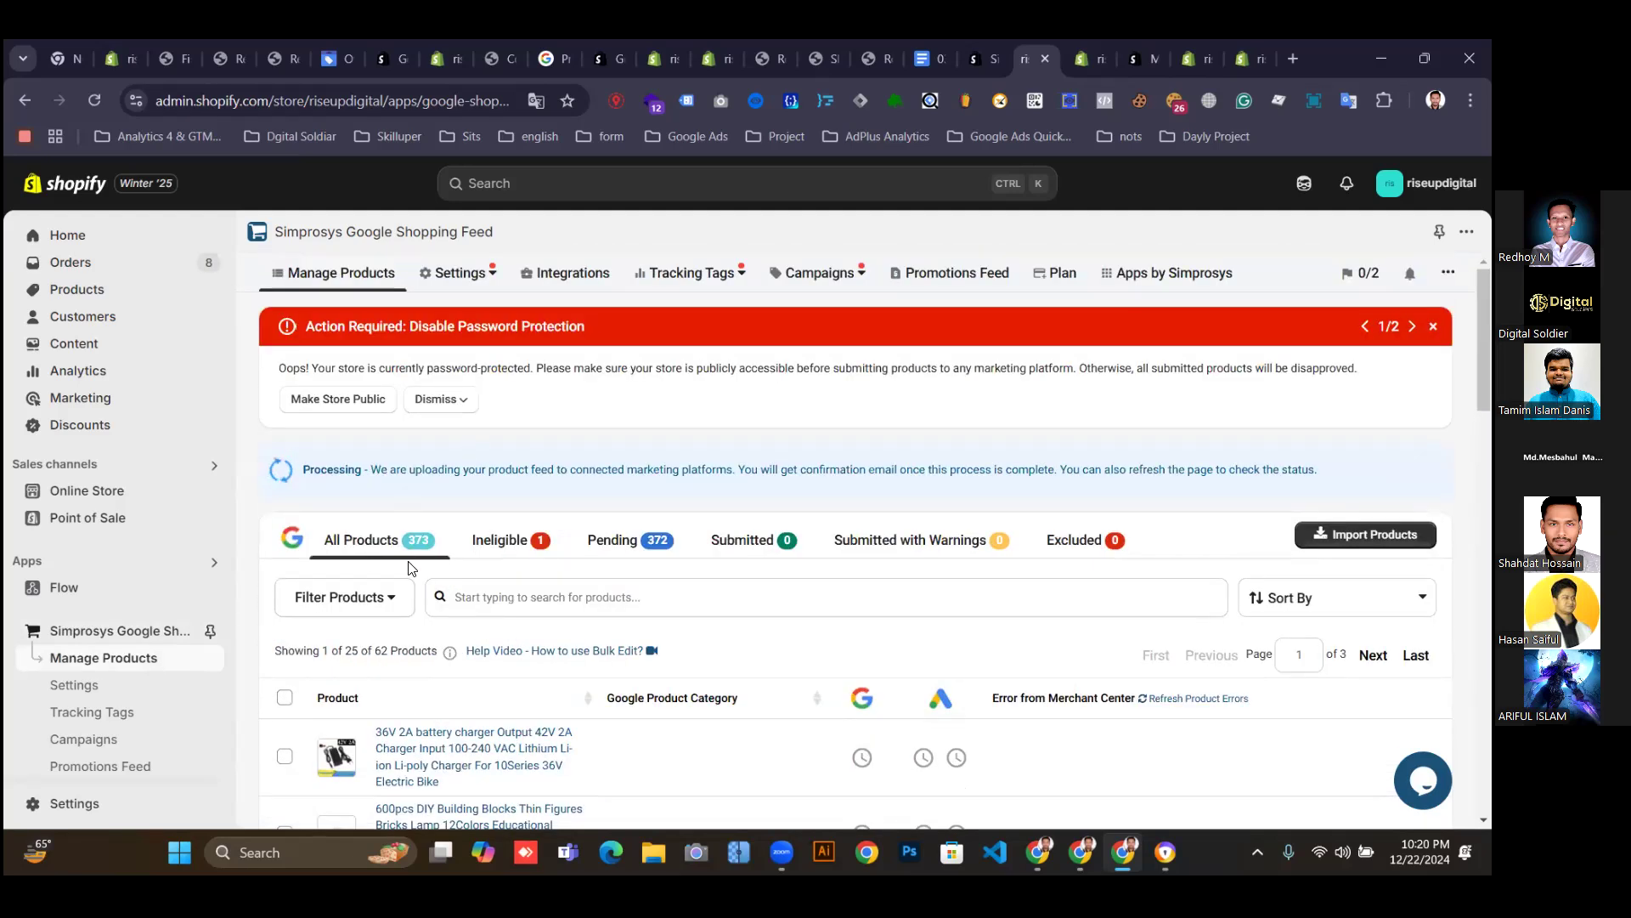
{"action": "left_click", "coordinate": [400, 542]}
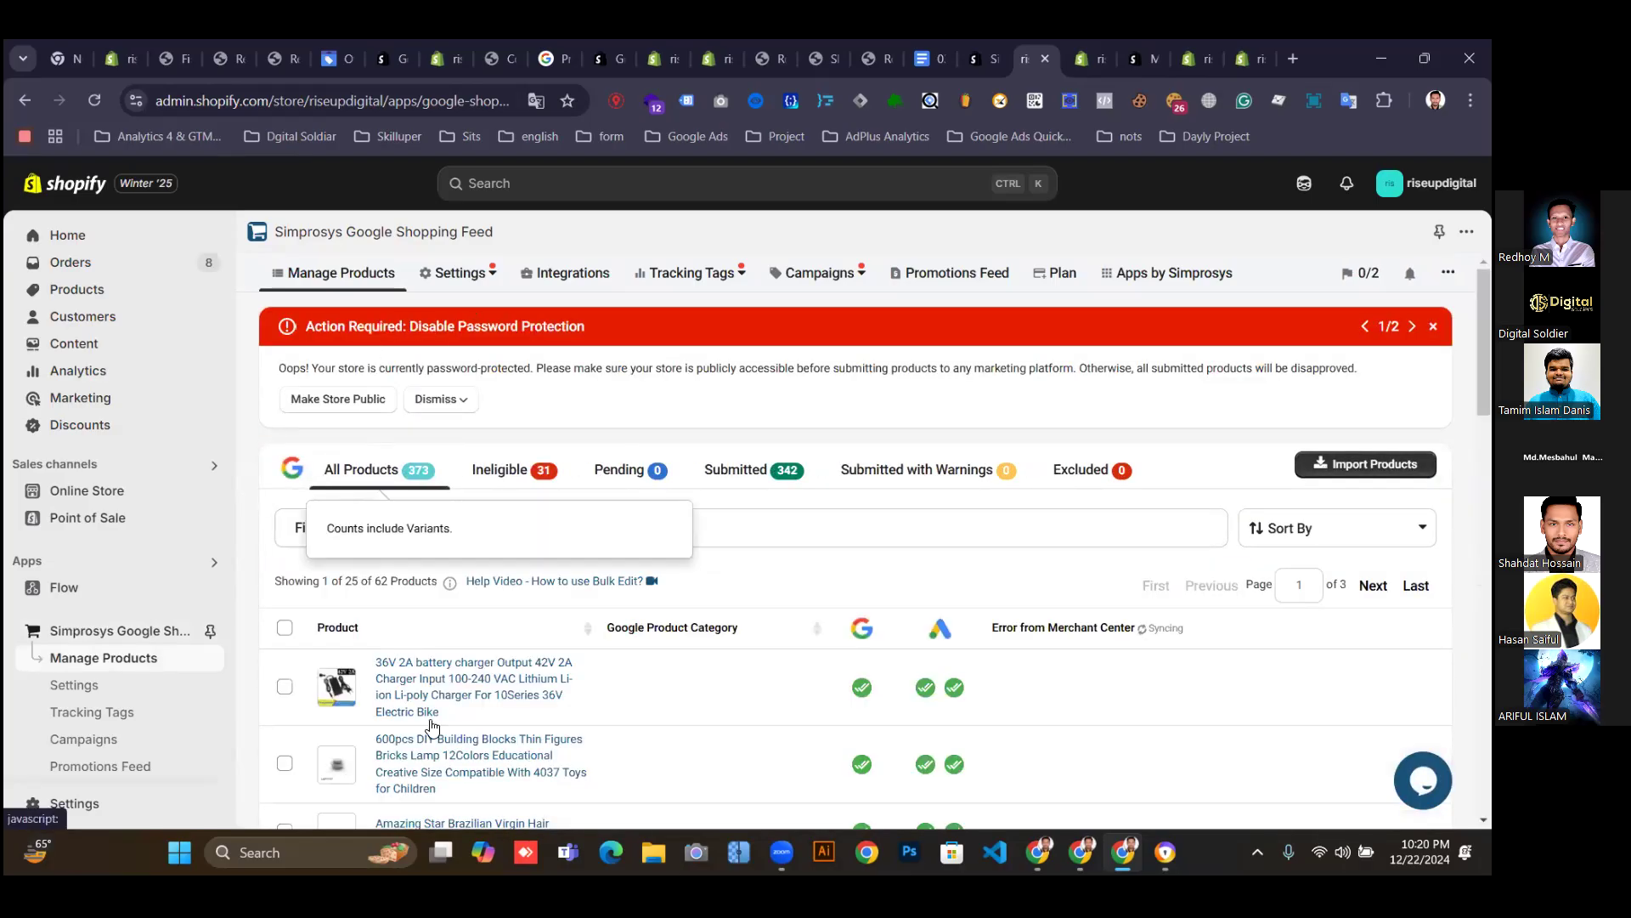
{"action": "scroll", "coordinate": [831, 748], "scroll_direction": "down", "scroll_amount": 1}
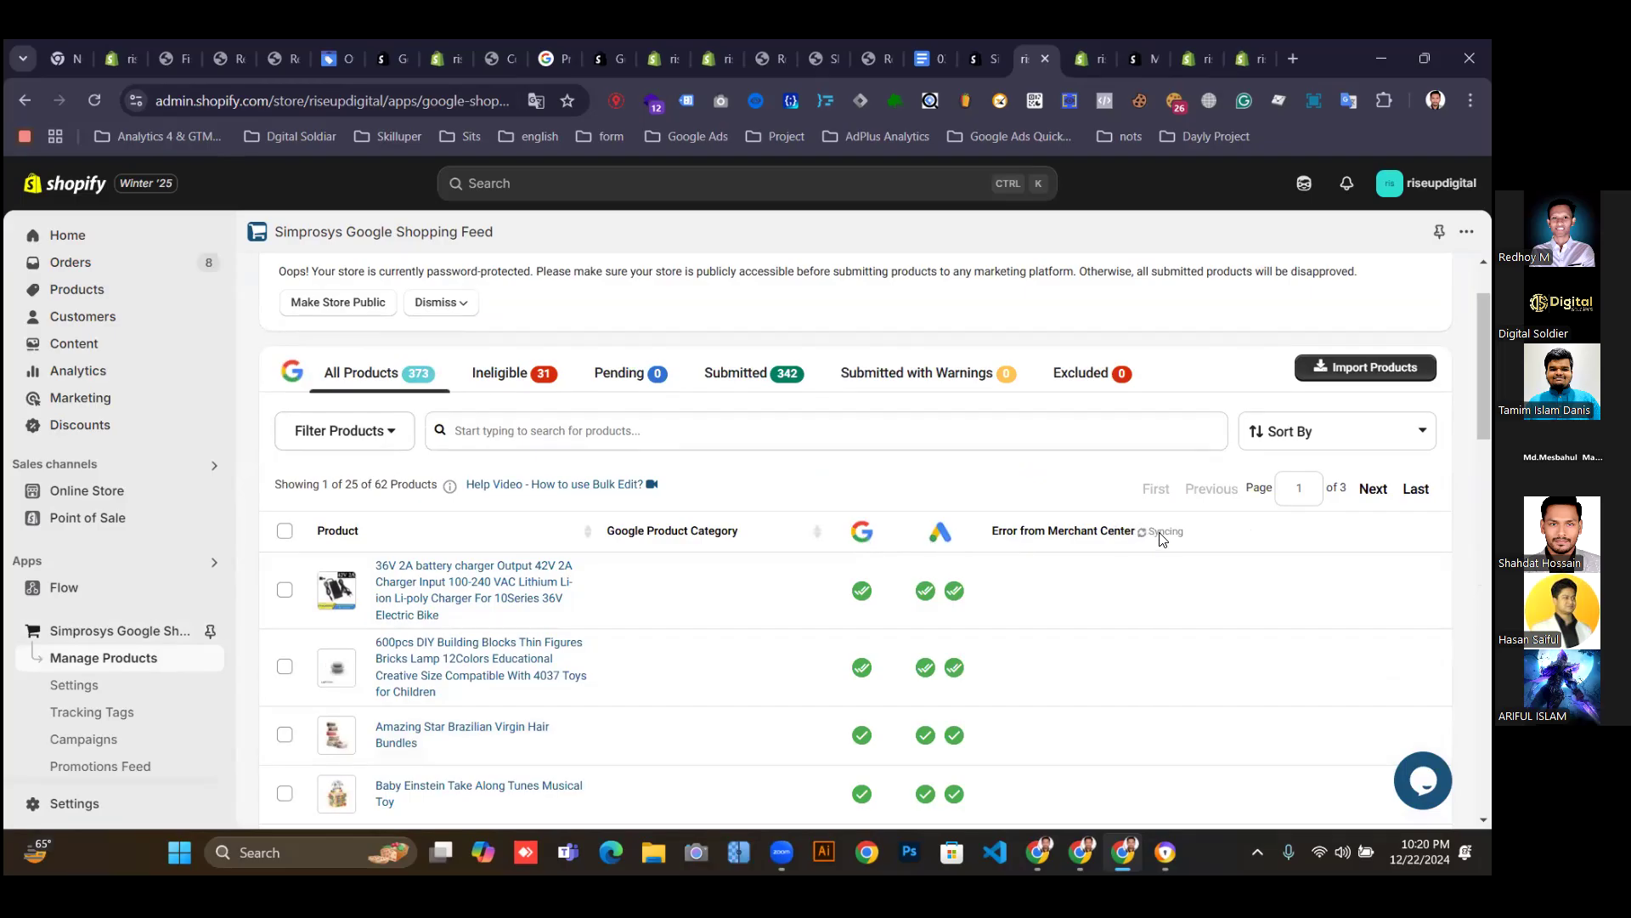
{"action": "scroll", "coordinate": [452, 772], "scroll_direction": "down", "scroll_amount": 5}
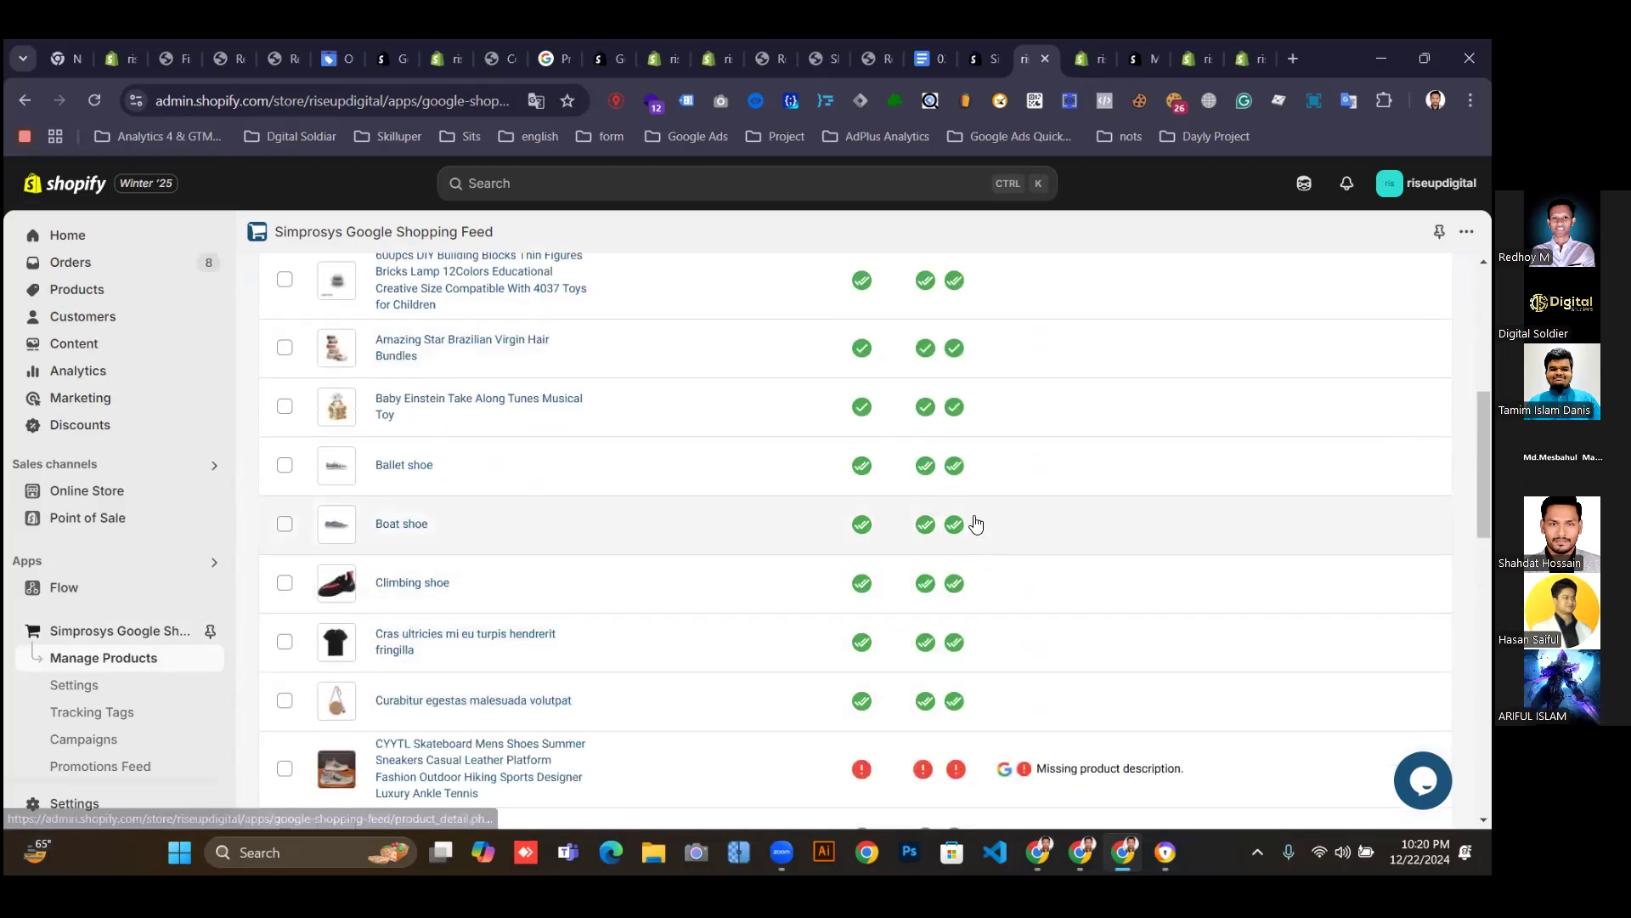
{"action": "scroll", "coordinate": [977, 731], "scroll_direction": "down", "scroll_amount": 4}
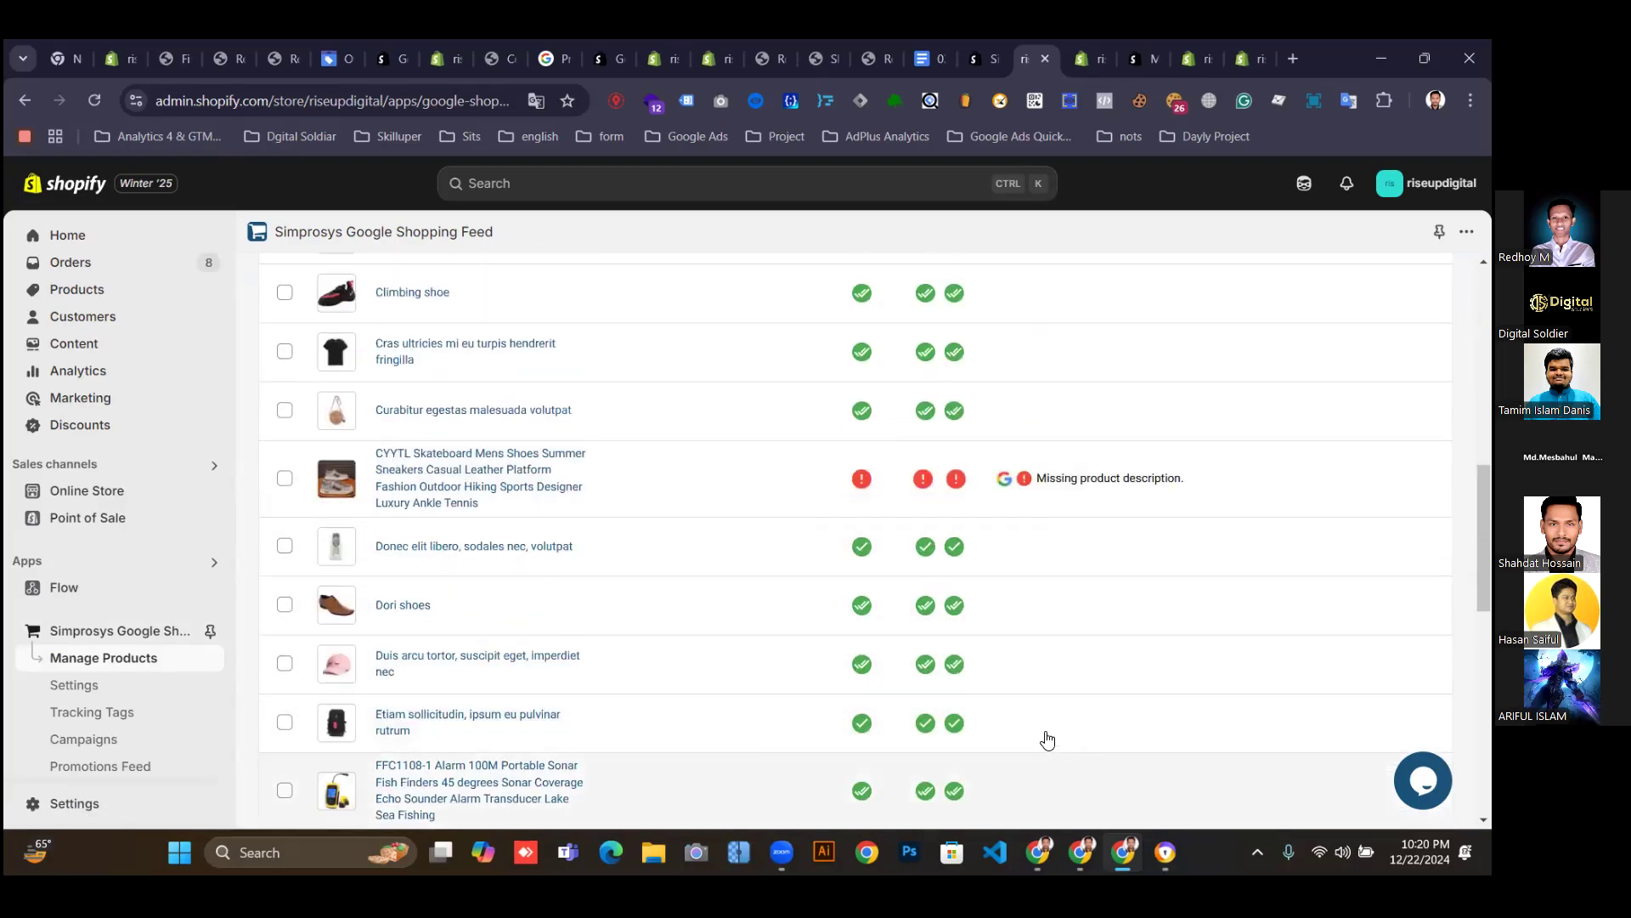
{"action": "scroll", "coordinate": [1035, 512], "scroll_direction": "up", "scroll_amount": 10}
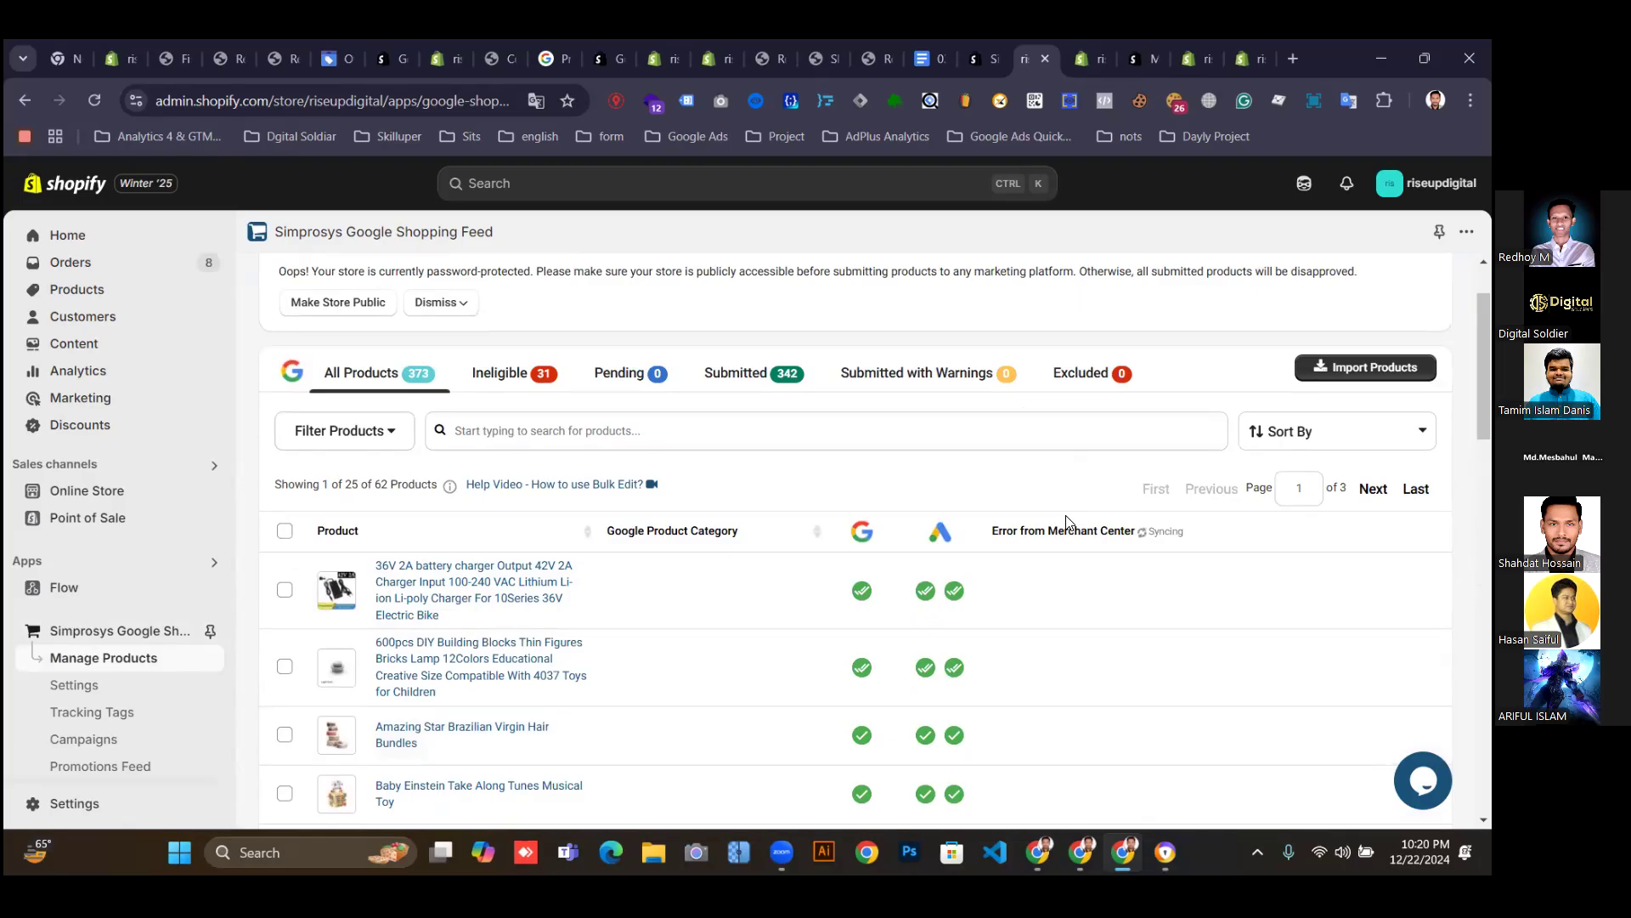
{"action": "scroll", "coordinate": [1067, 535], "scroll_direction": "down", "scroll_amount": 14}
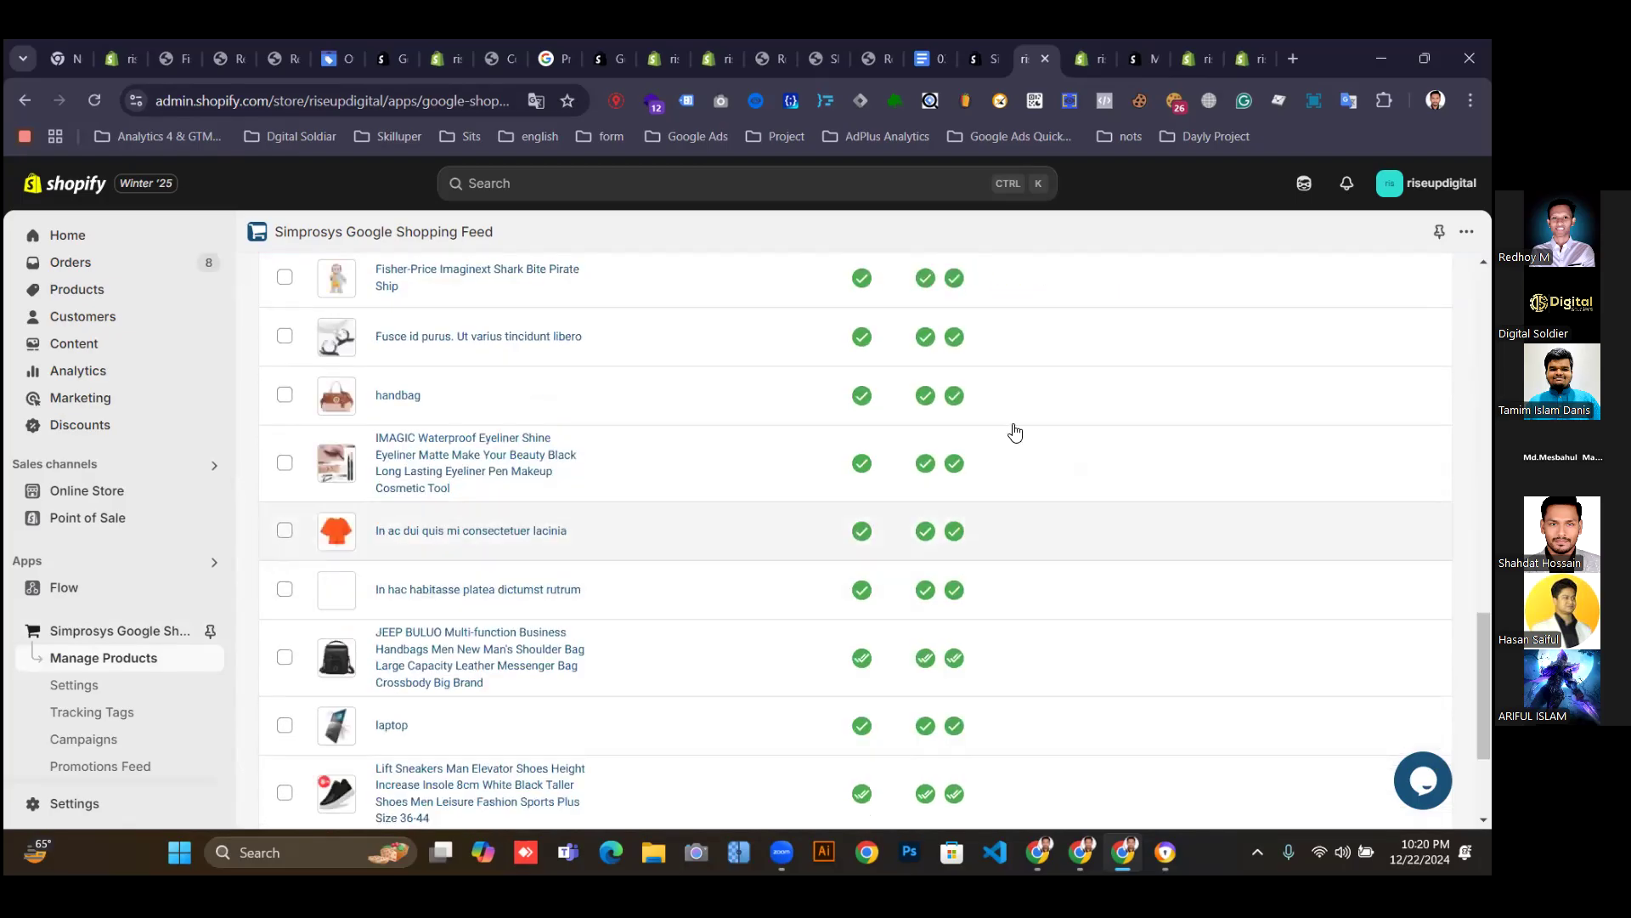
{"action": "scroll", "coordinate": [1007, 437], "scroll_direction": "up", "scroll_amount": 4}
{"action": "scroll", "coordinate": [1000, 451], "scroll_direction": "up", "scroll_amount": 4}
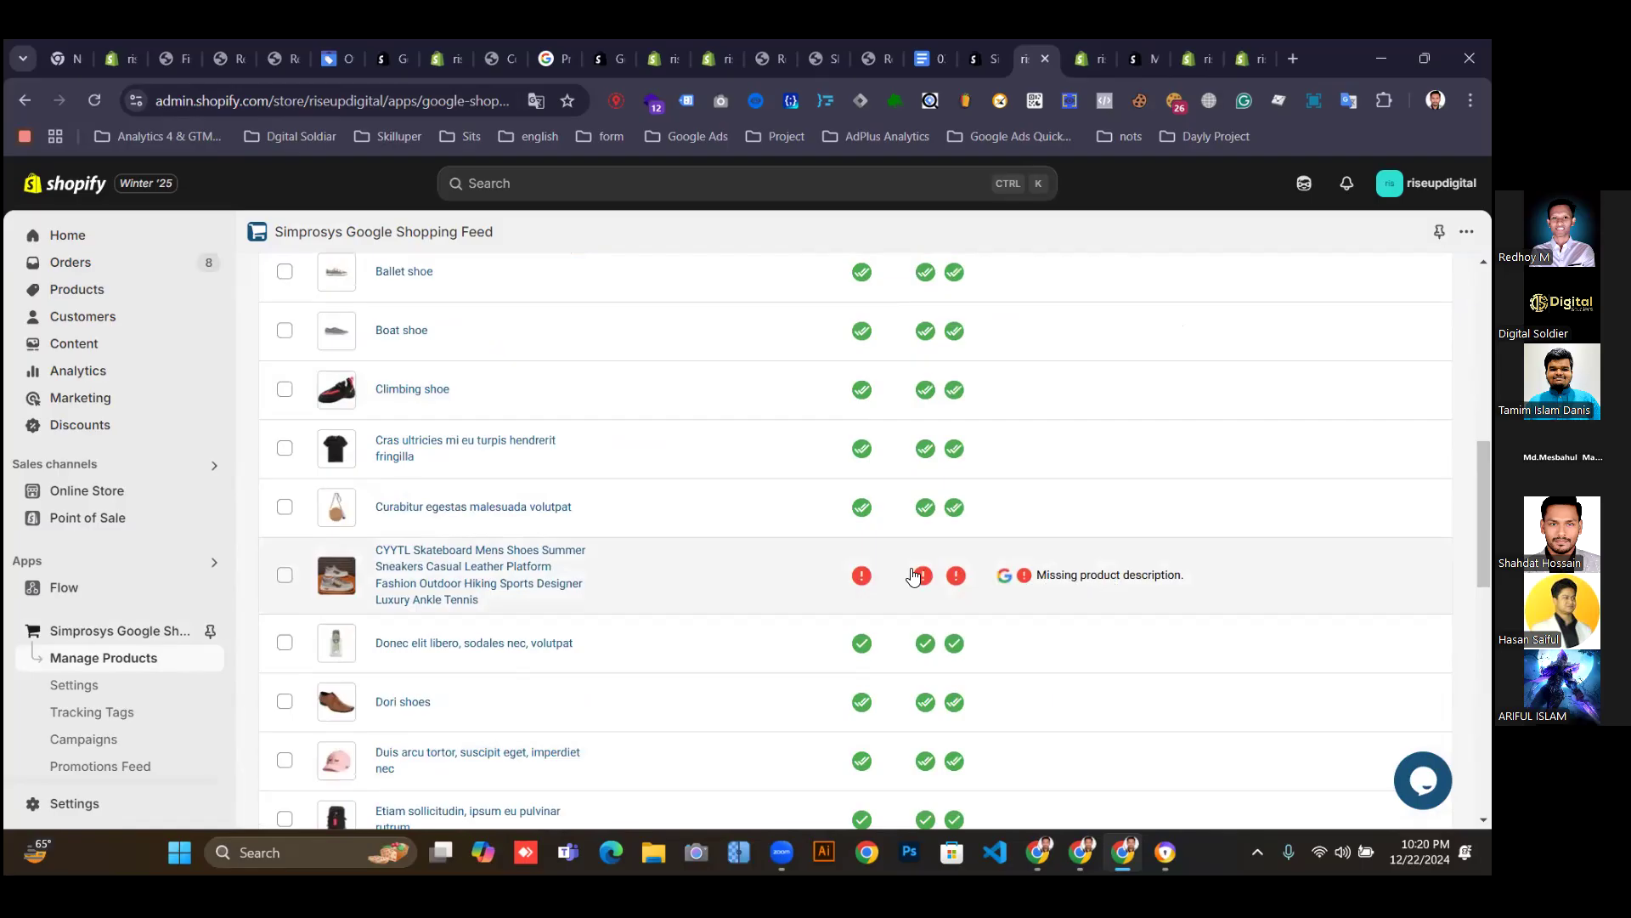
{"action": "scroll", "coordinate": [917, 572], "scroll_direction": "down", "scroll_amount": 4}
{"action": "scroll", "coordinate": [406, 488], "scroll_direction": "up", "scroll_amount": 3}
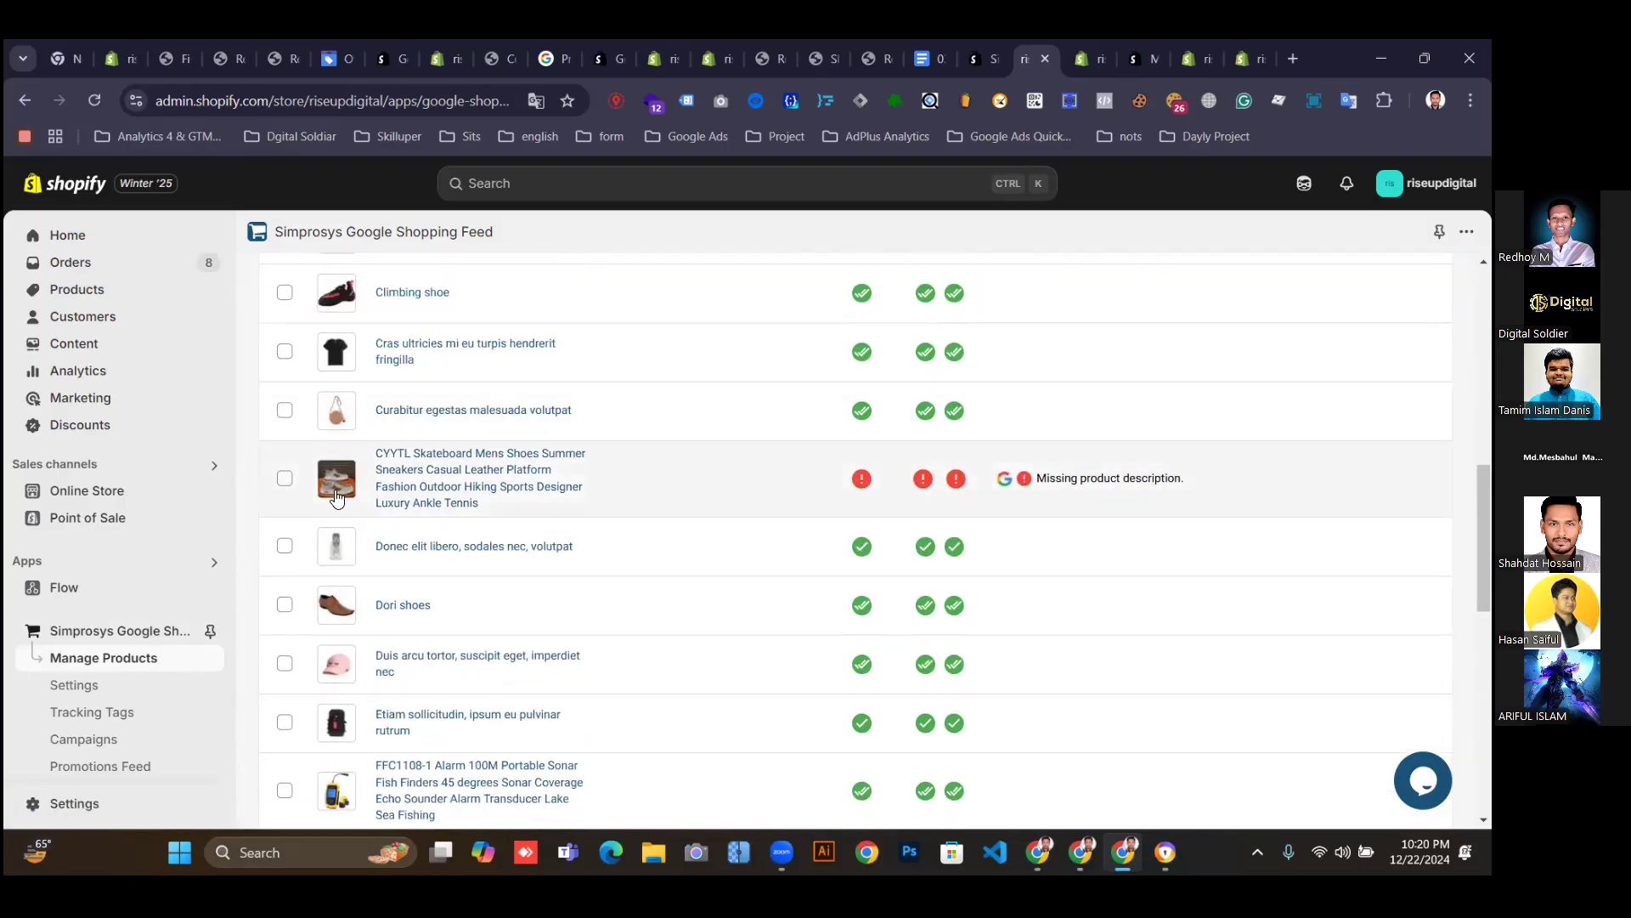
{"action": "scroll", "coordinate": [612, 455], "scroll_direction": "up", "scroll_amount": 8}
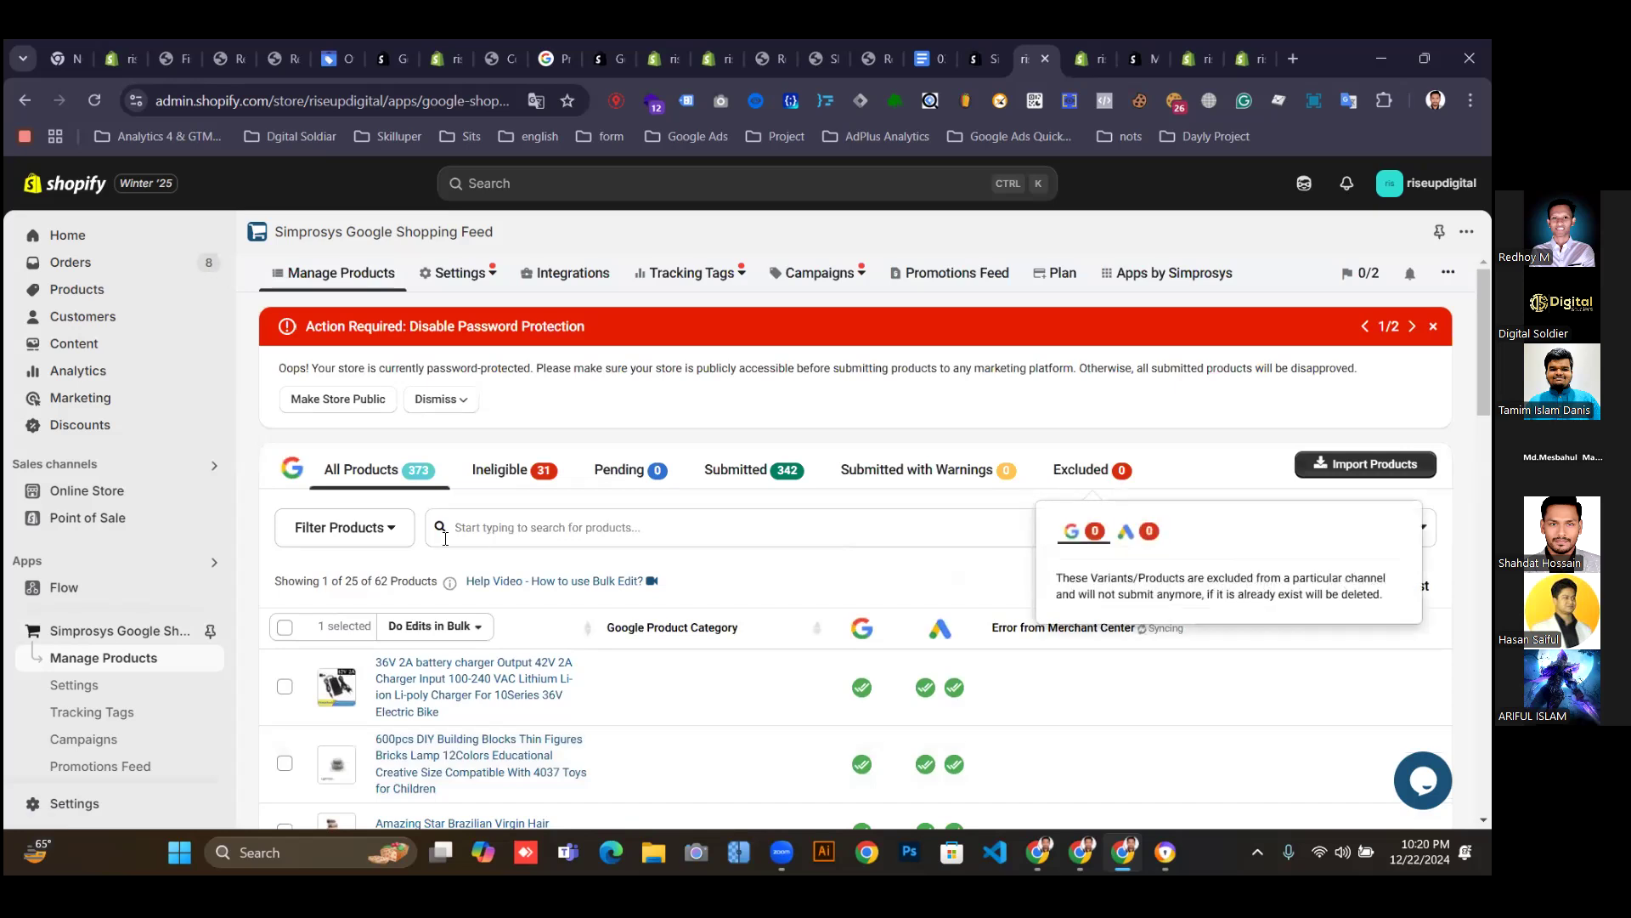
{"action": "left_click", "coordinate": [390, 530]}
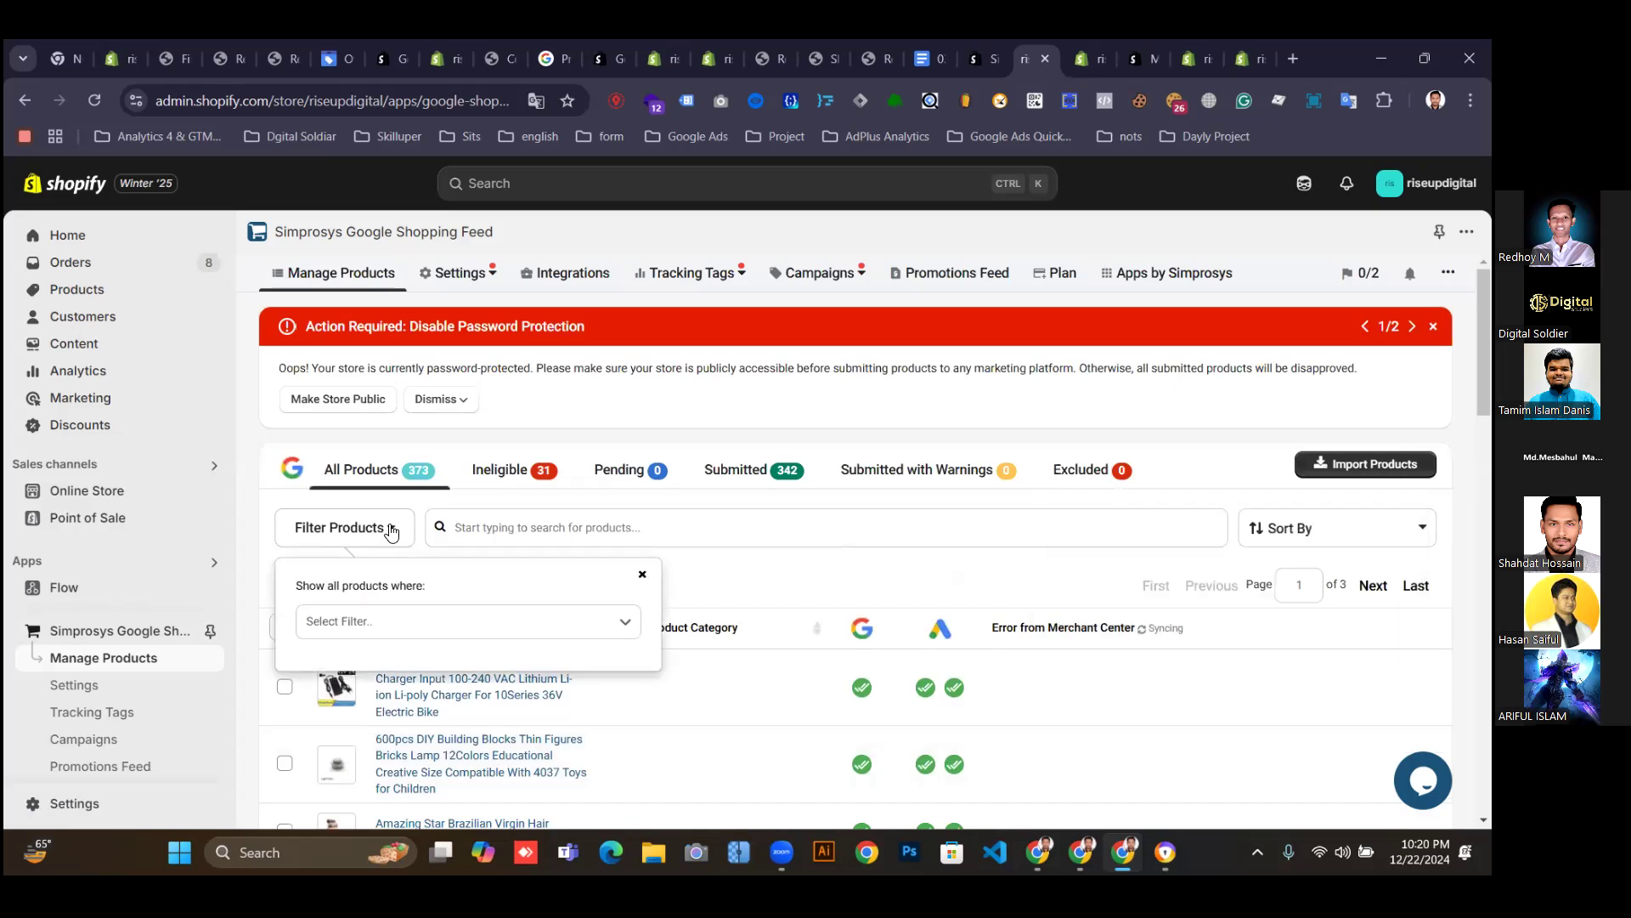
{"action": "left_click", "coordinate": [648, 400]}
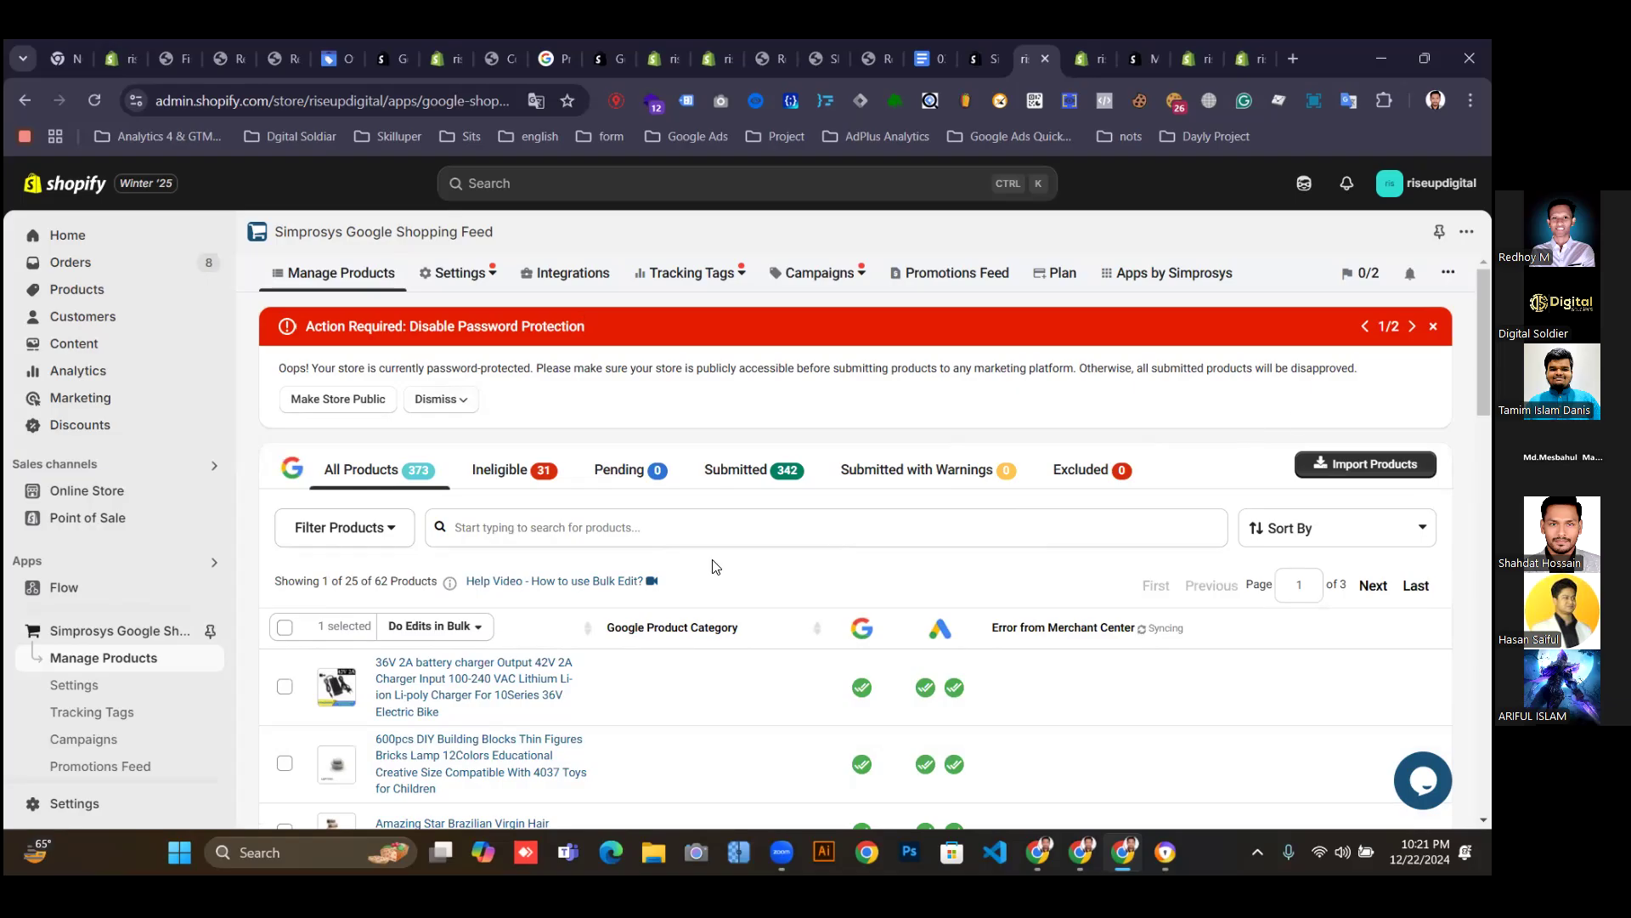
{"action": "left_click", "coordinate": [470, 632]}
{"action": "scroll", "coordinate": [830, 575], "scroll_direction": "down", "scroll_amount": 2}
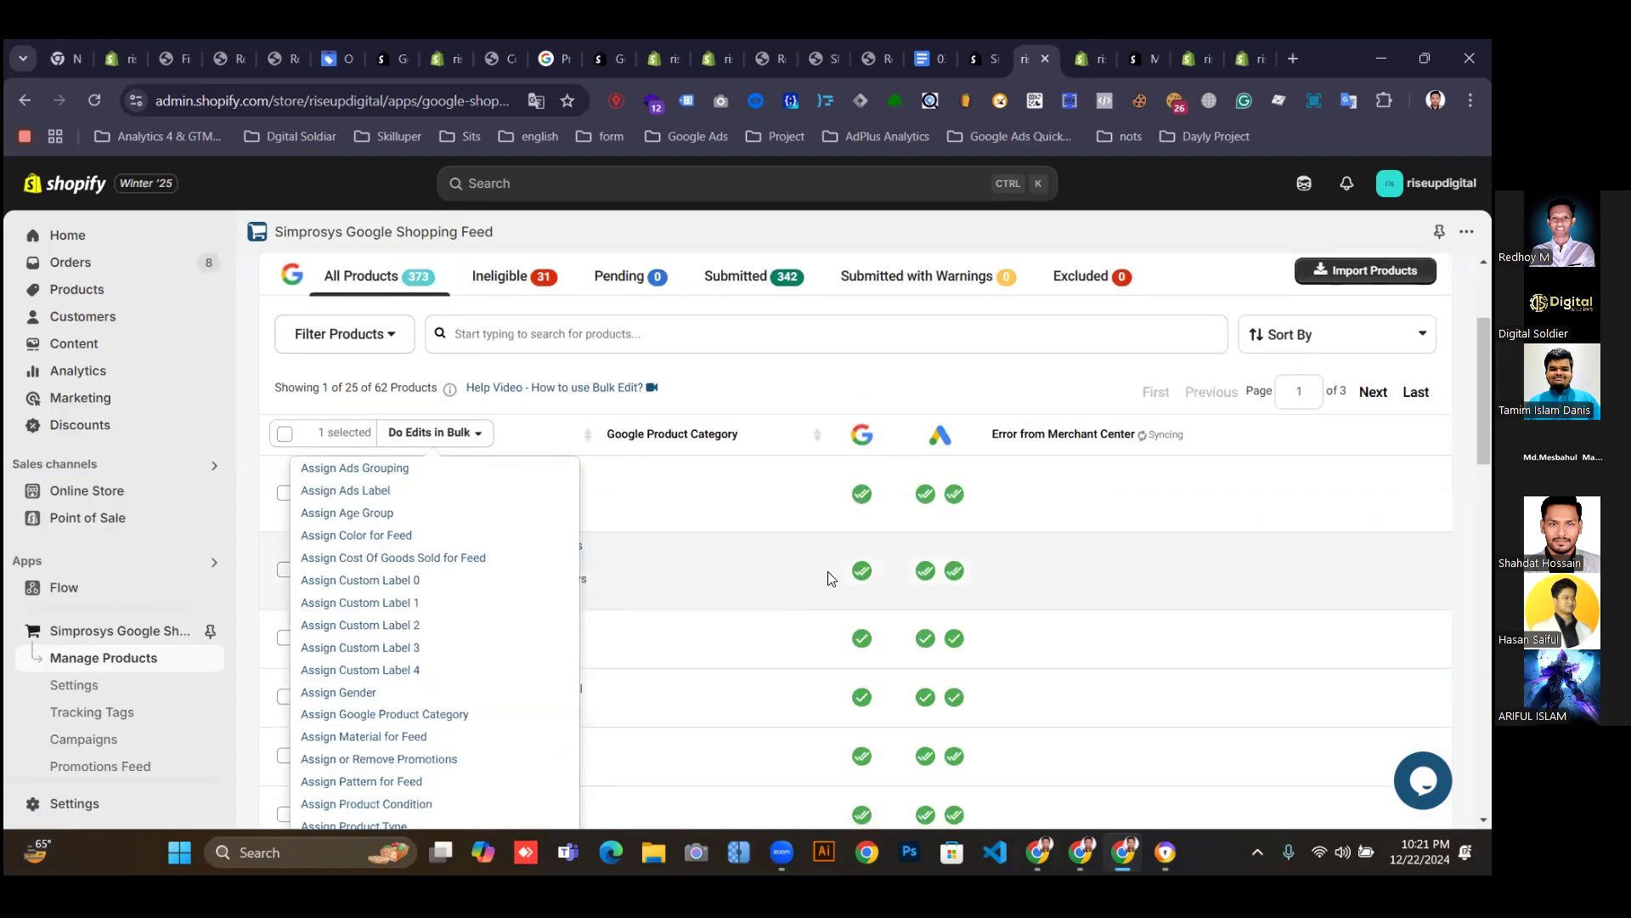
{"action": "left_click", "coordinate": [810, 367]}
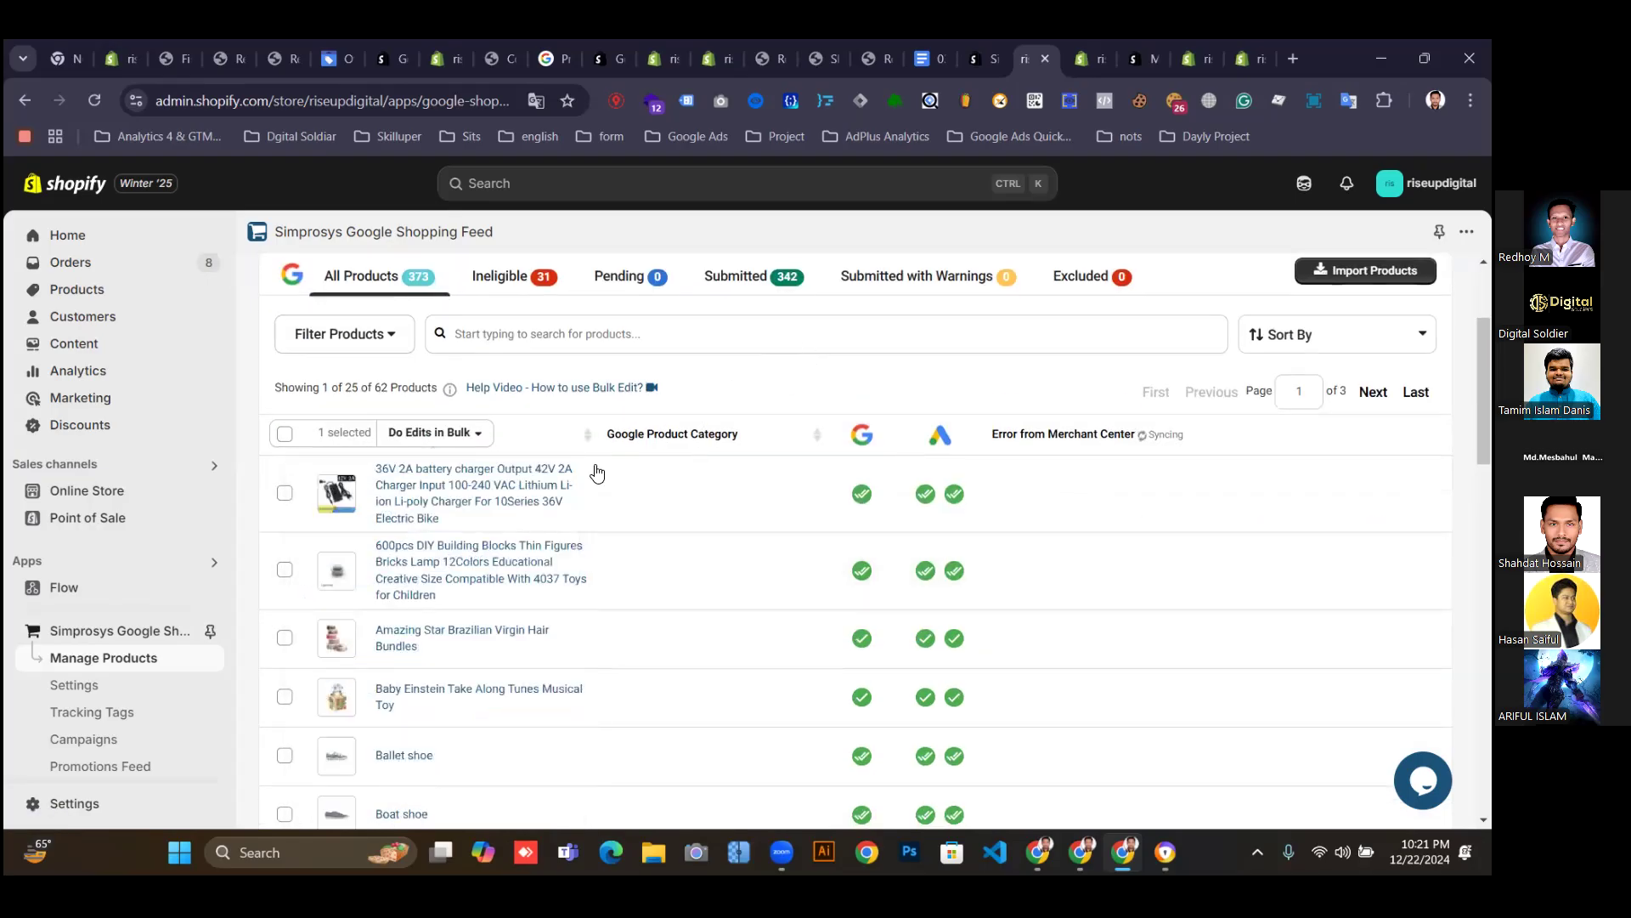
{"action": "scroll", "coordinate": [594, 466], "scroll_direction": "down", "scroll_amount": 10}
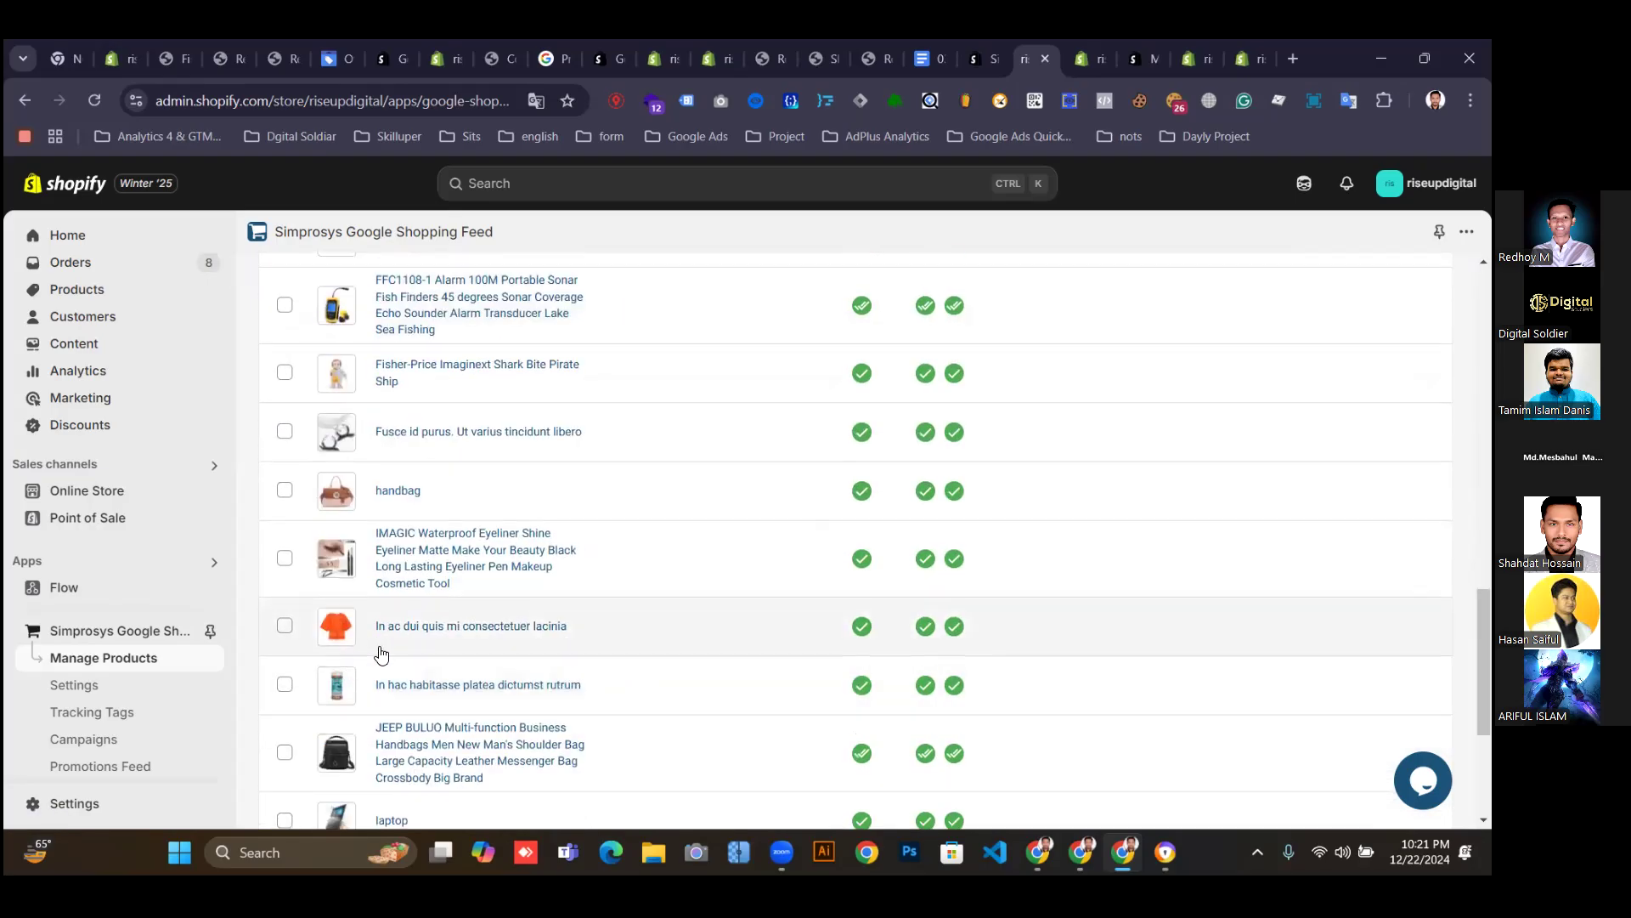
{"action": "scroll", "coordinate": [595, 595], "scroll_direction": "down", "scroll_amount": 3}
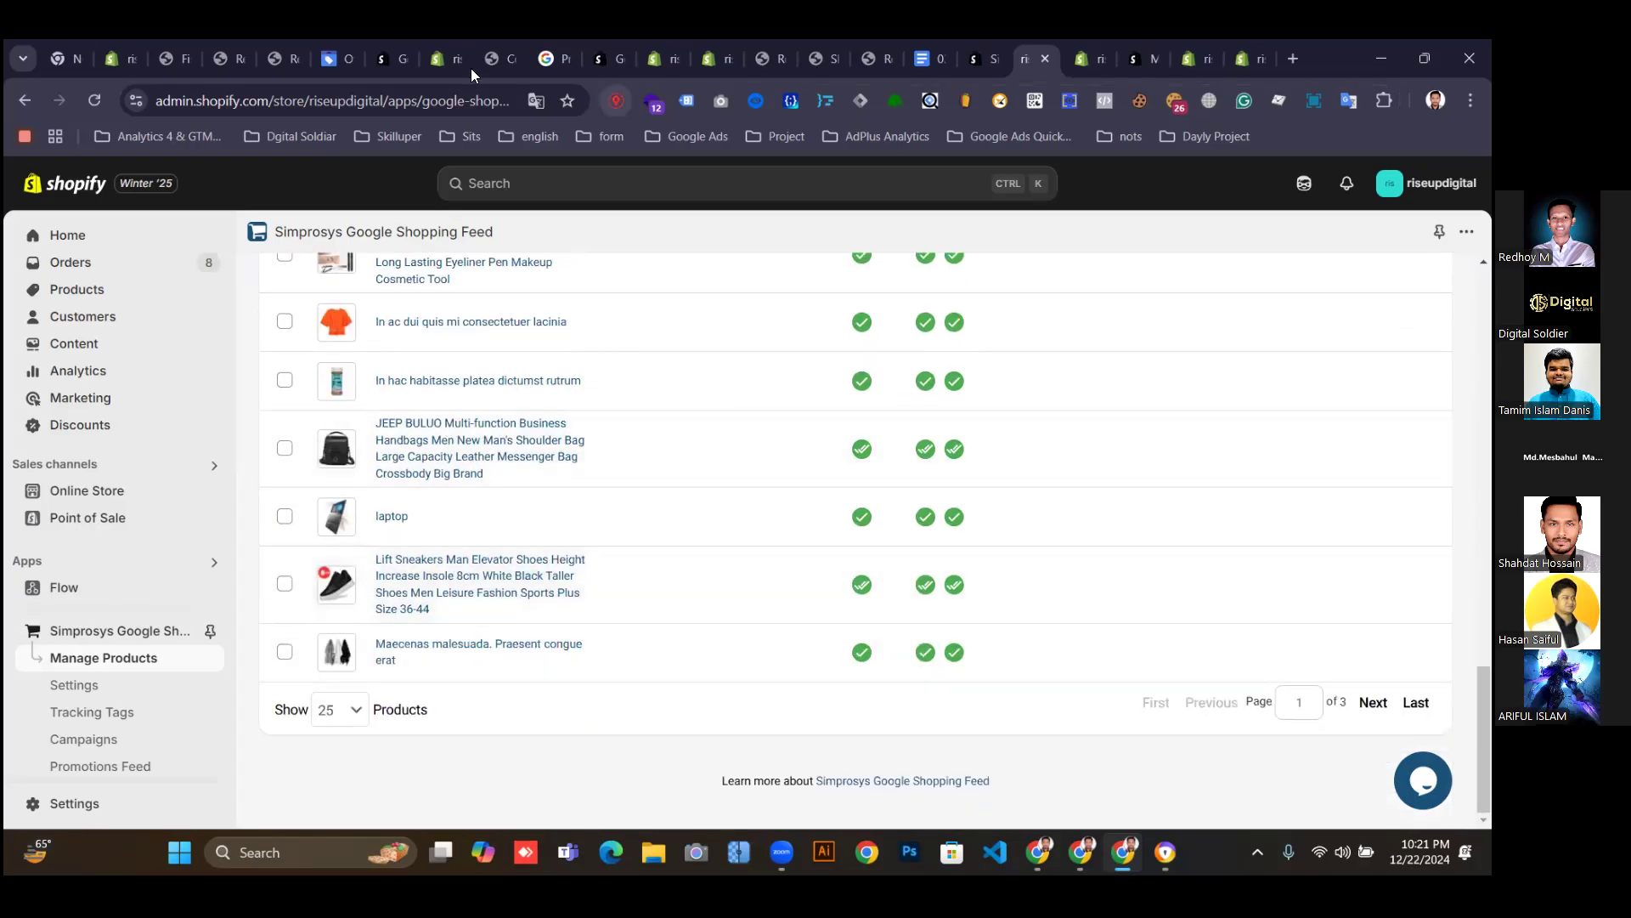
{"action": "left_click", "coordinate": [328, 60]}
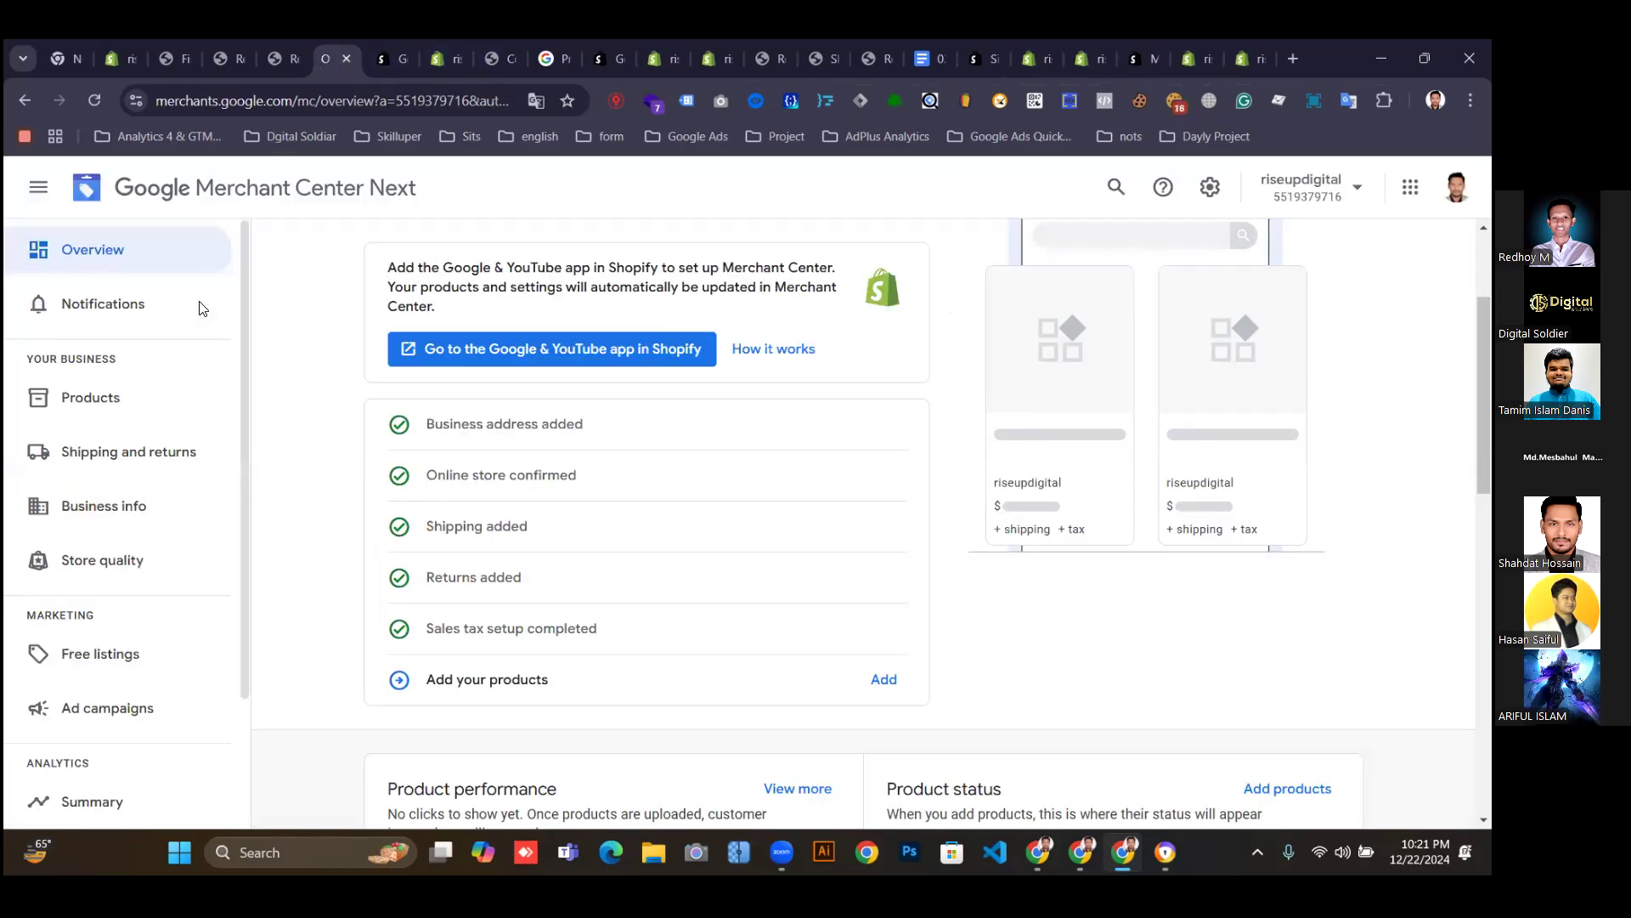
{"action": "left_click", "coordinate": [106, 399]}
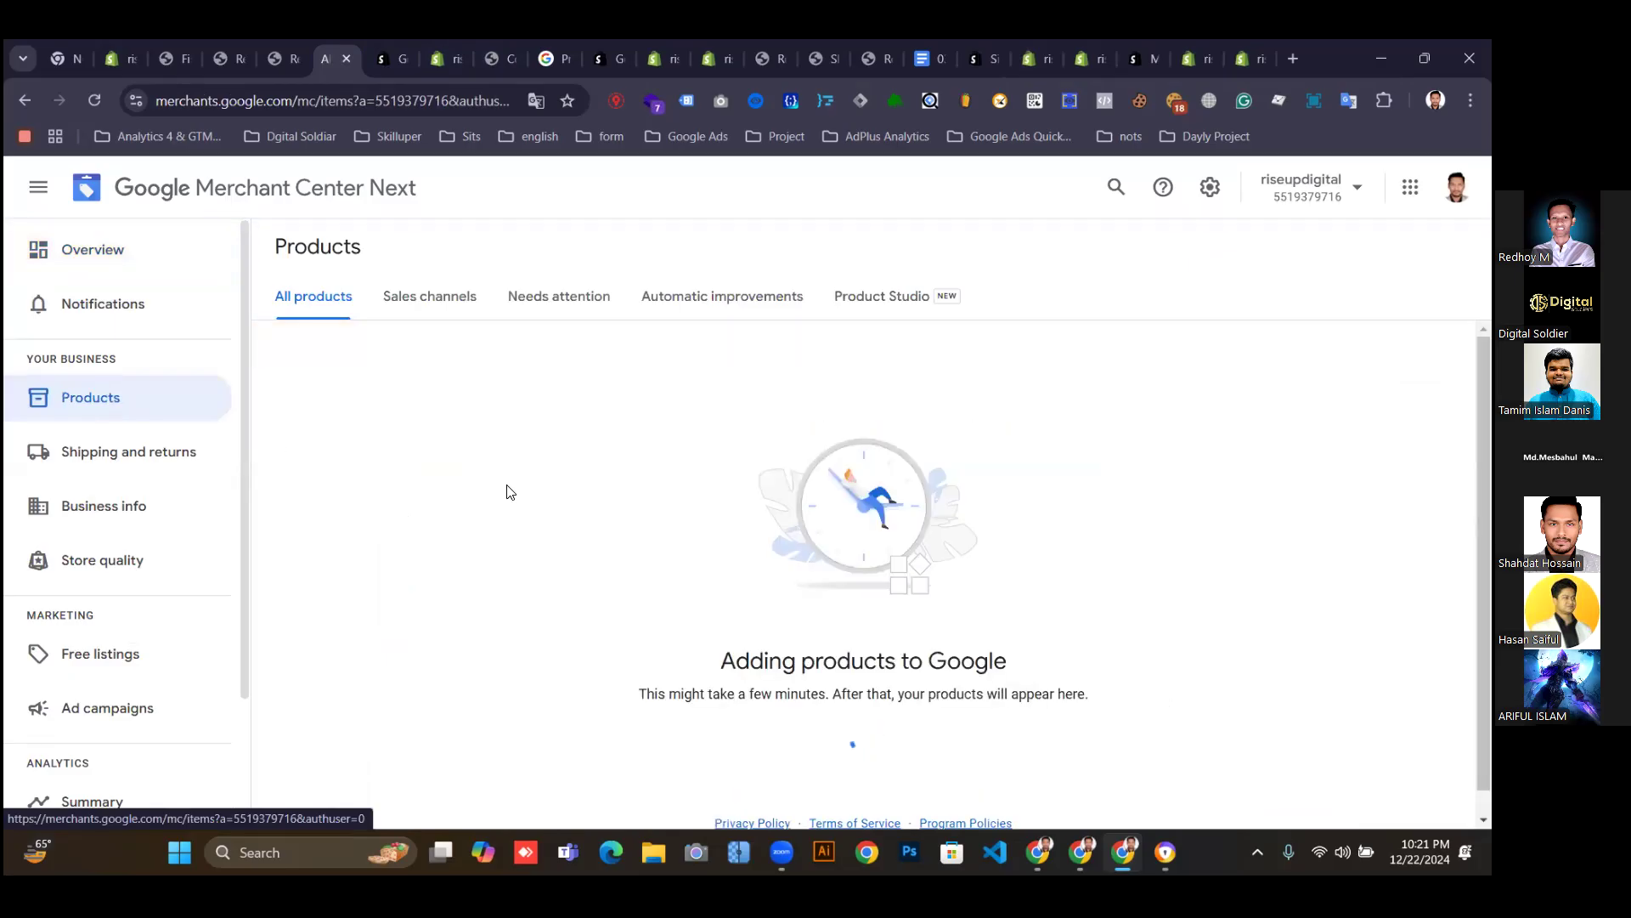
{"action": "scroll", "coordinate": [836, 740], "scroll_direction": "down", "scroll_amount": 1}
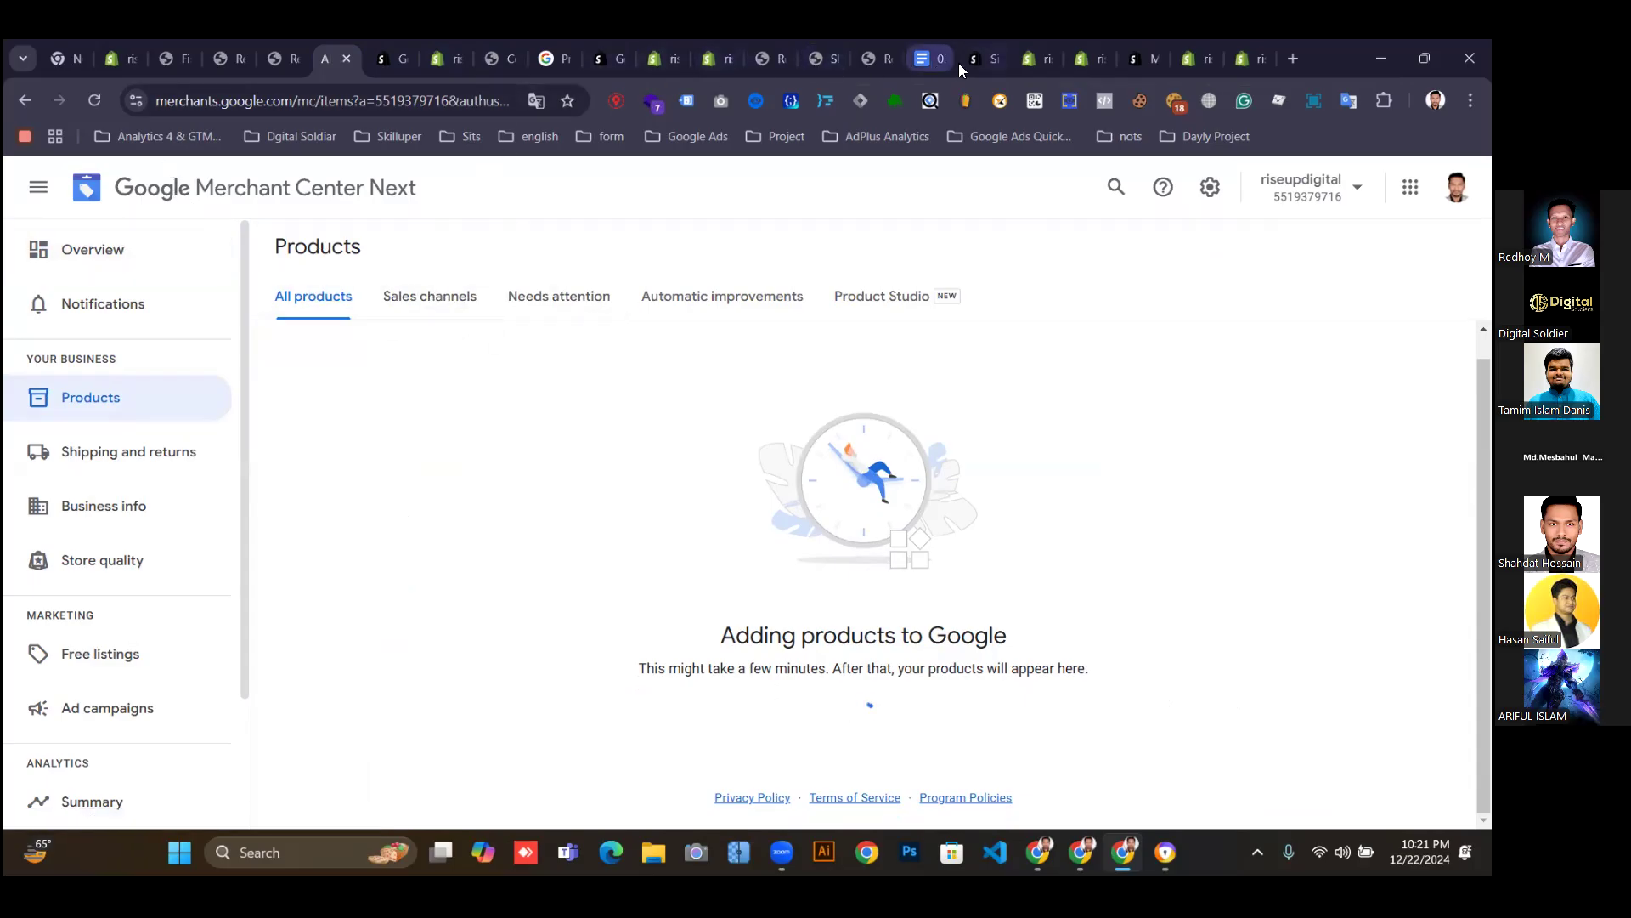
{"action": "left_click", "coordinate": [1032, 59]}
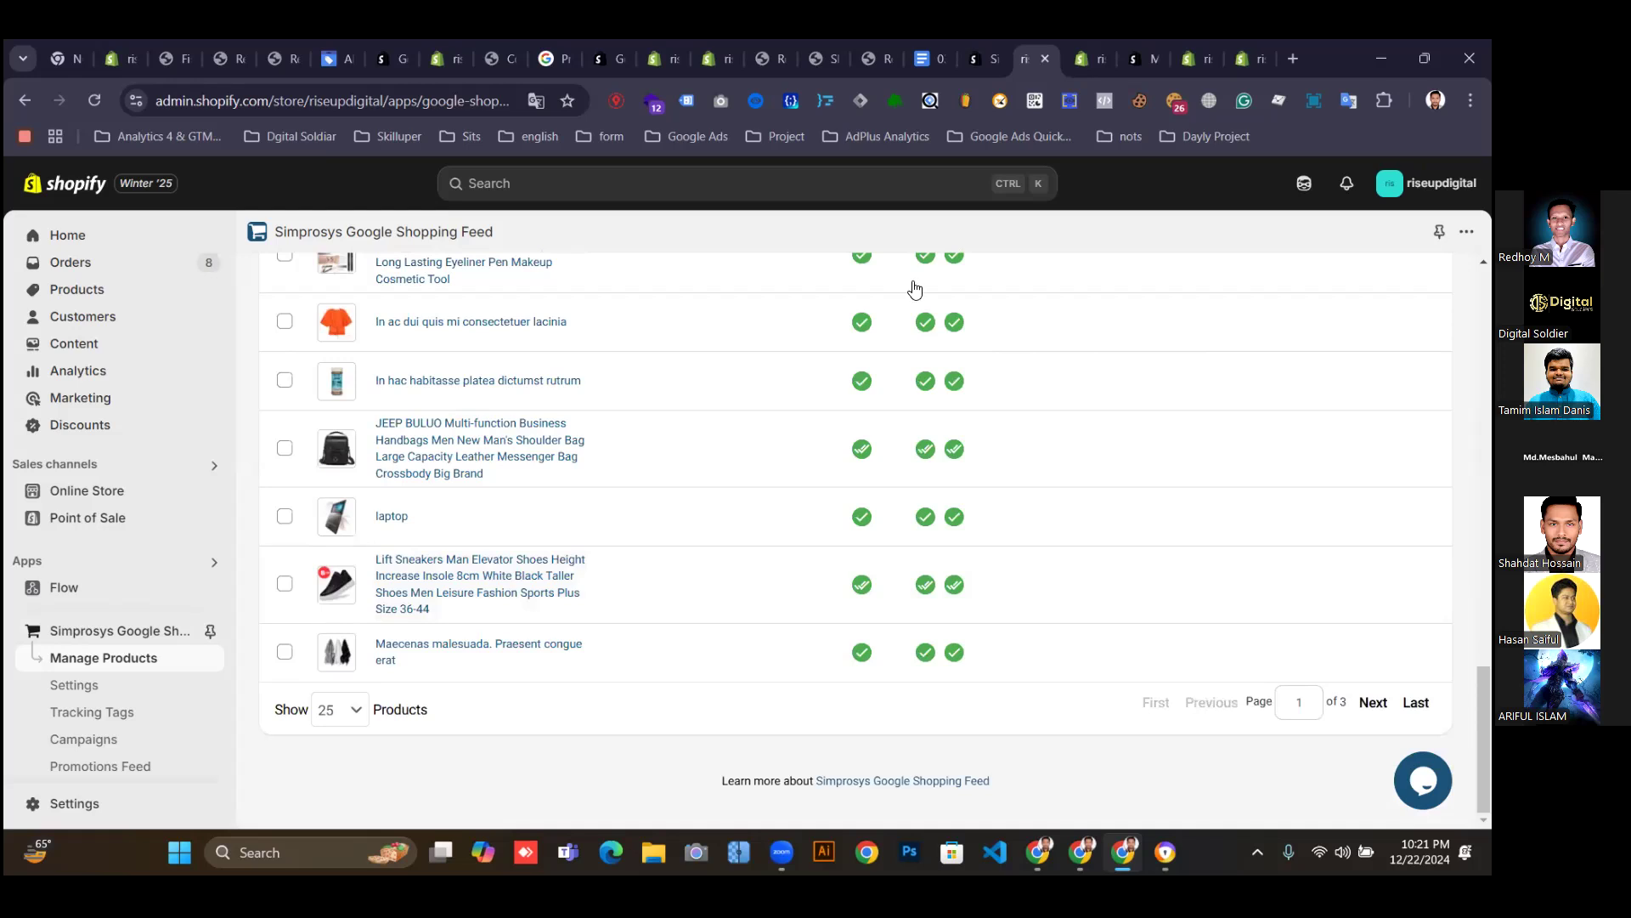
Look through the feed settings list, then return to the Integrations page.
{"action": "scroll", "coordinate": [649, 539], "scroll_direction": "up", "scroll_amount": 20}
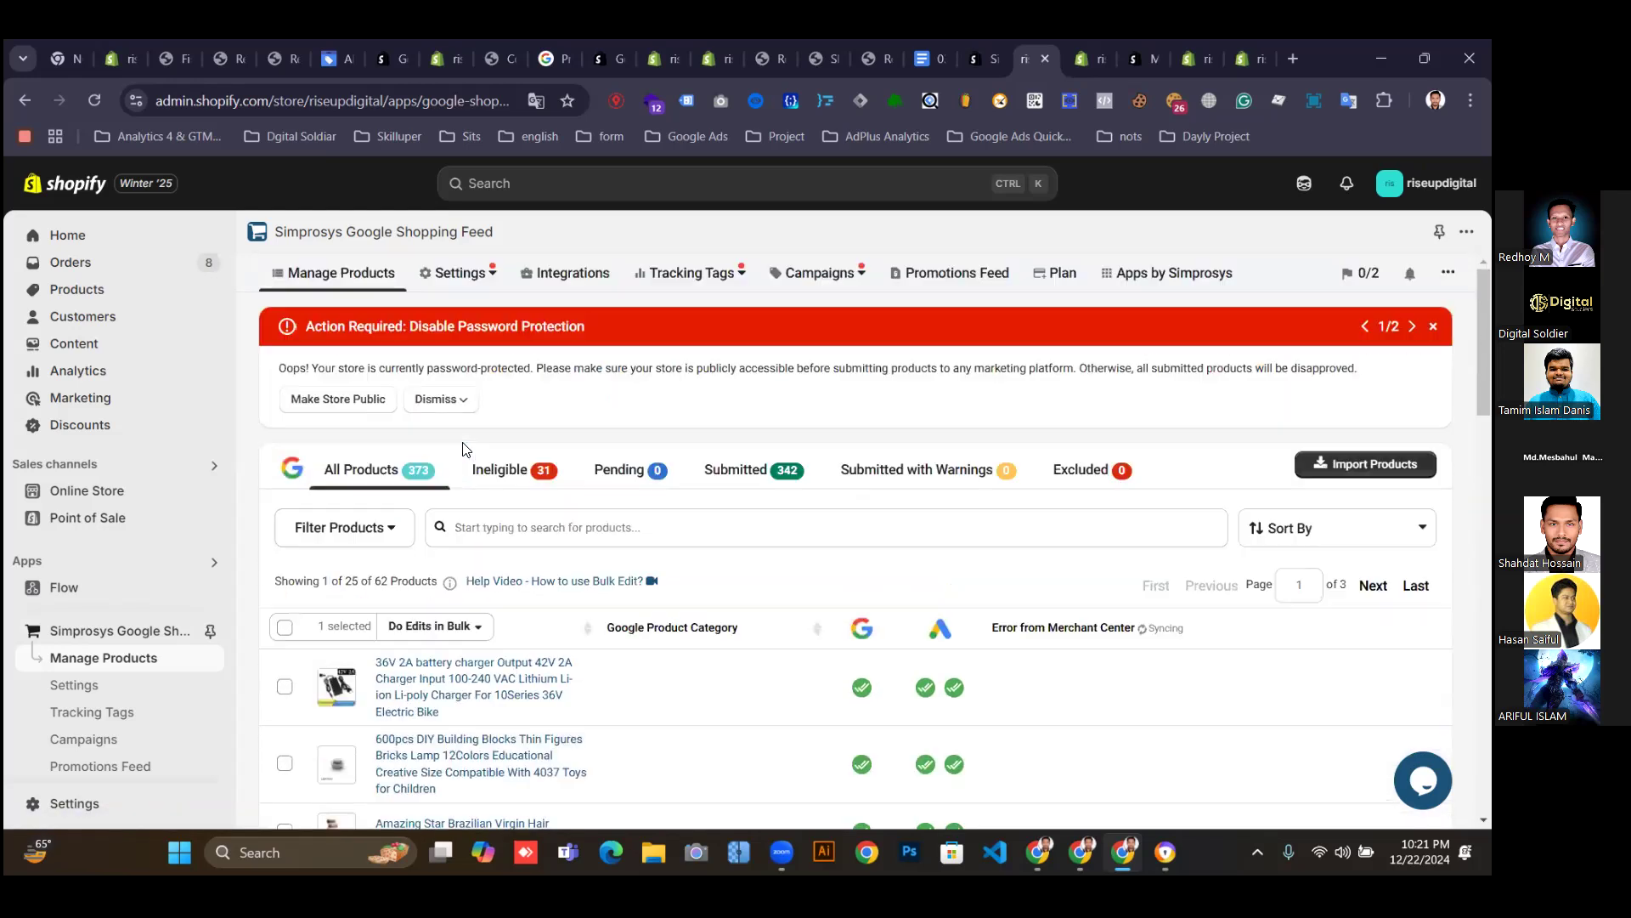
{"action": "left_click", "coordinate": [458, 282]}
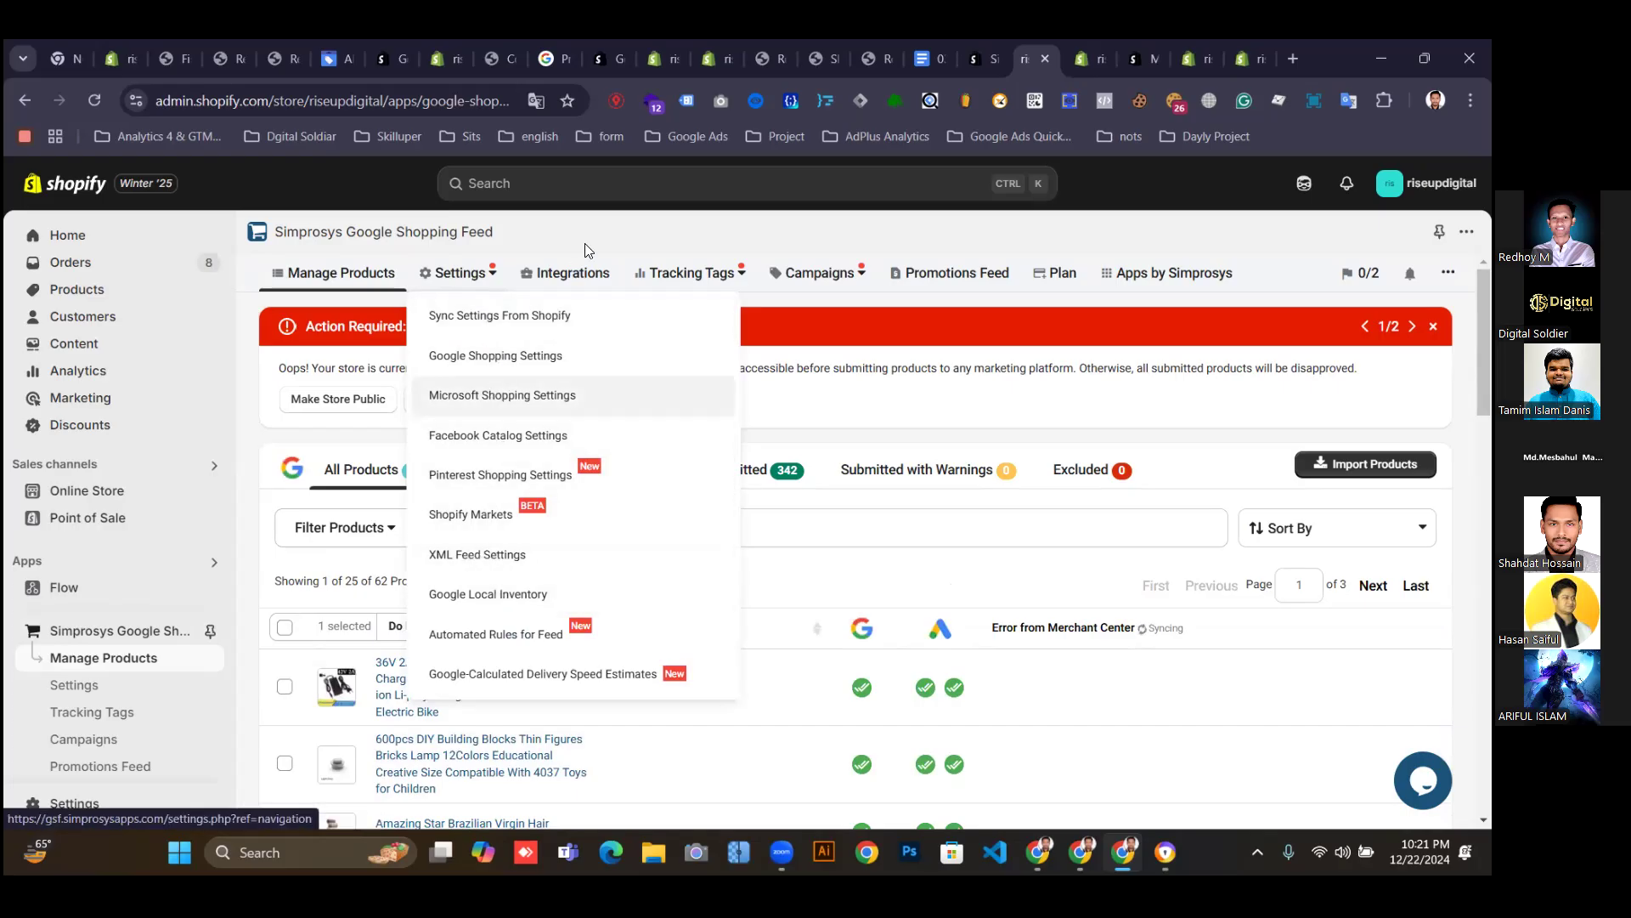
{"action": "left_click", "coordinate": [567, 274]}
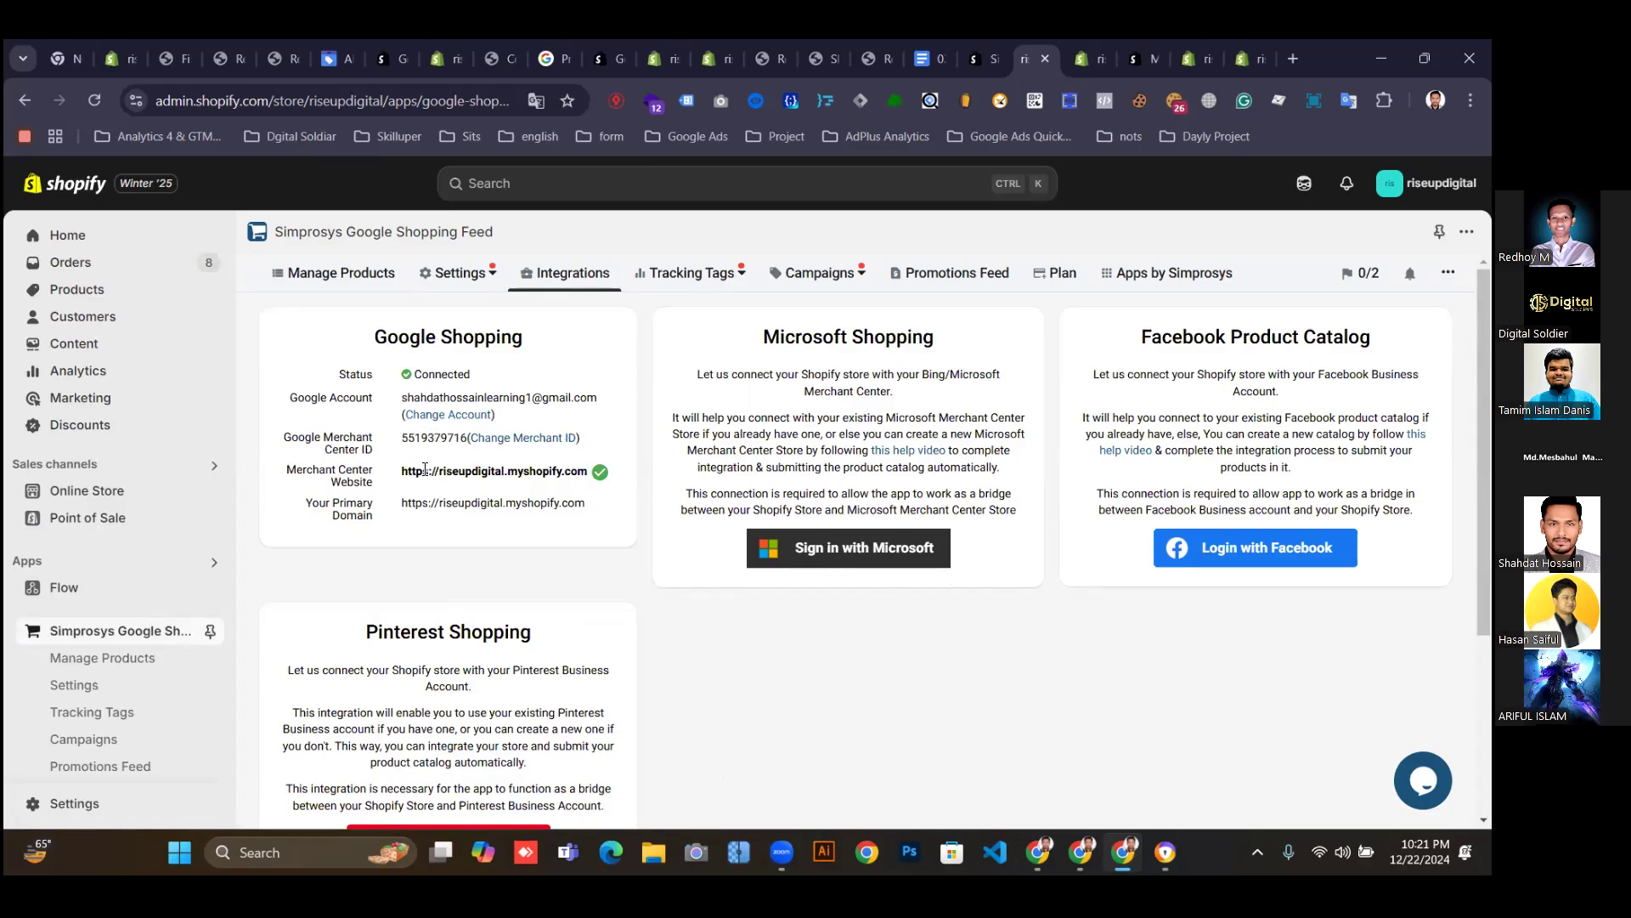
Highlight the verified Merchant Center website address, then return to the Merchant Center products tab.
{"action": "left_click_drag", "start_coordinate": [423, 471], "coordinate": [586, 473]}
{"action": "scroll", "coordinate": [853, 393], "scroll_direction": "down", "scroll_amount": 3}
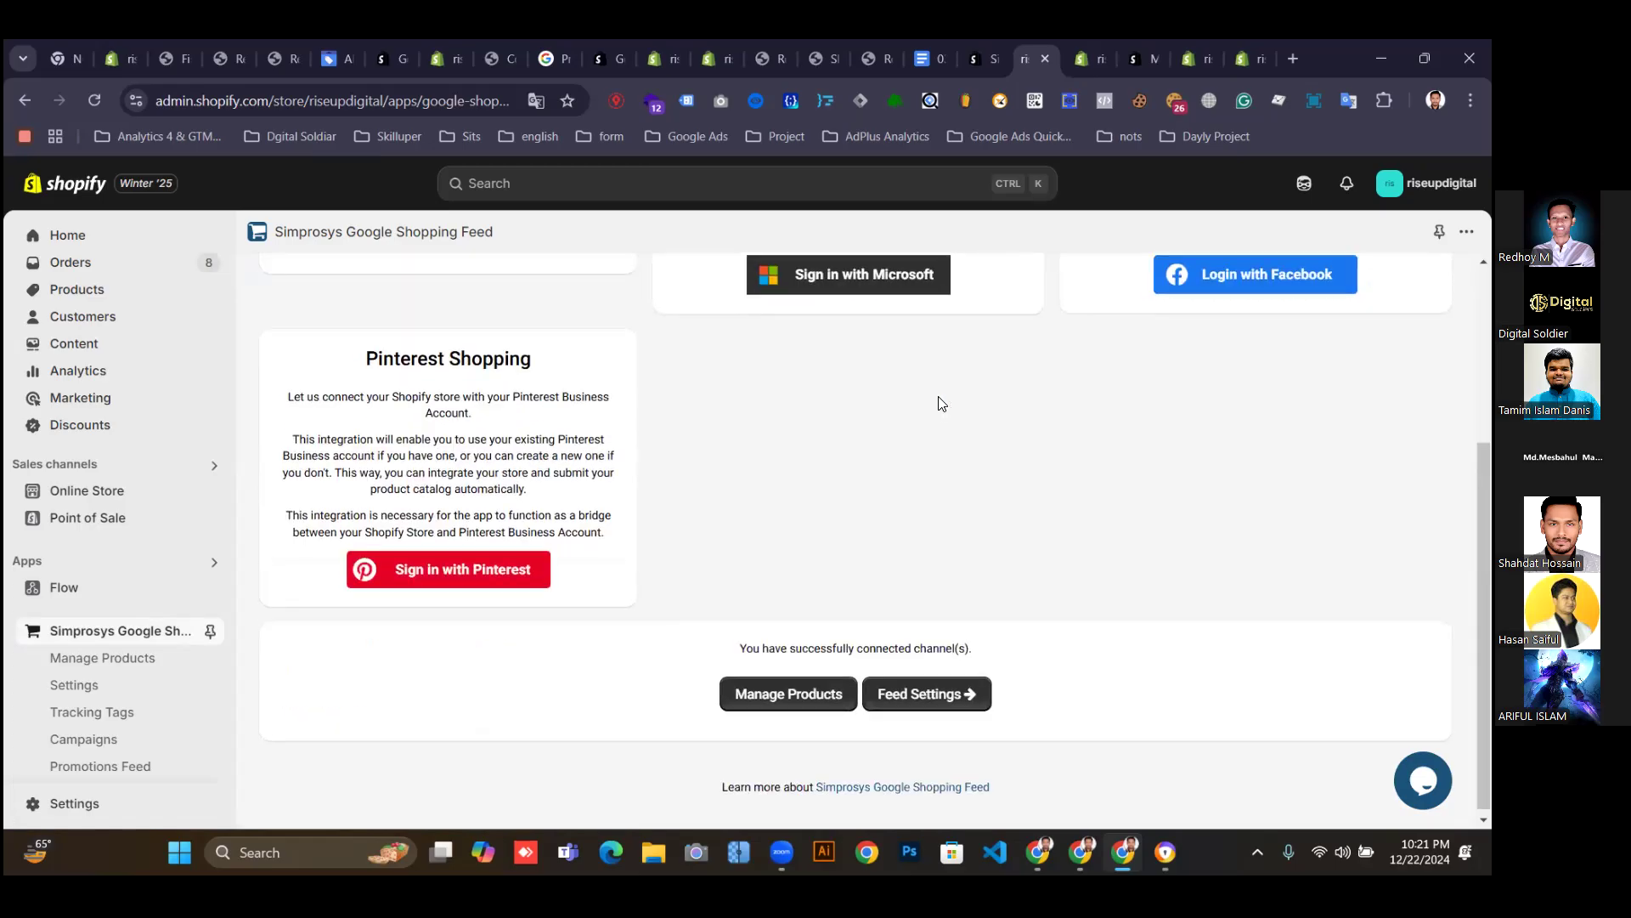
{"action": "scroll", "coordinate": [569, 476], "scroll_direction": "up", "scroll_amount": 3}
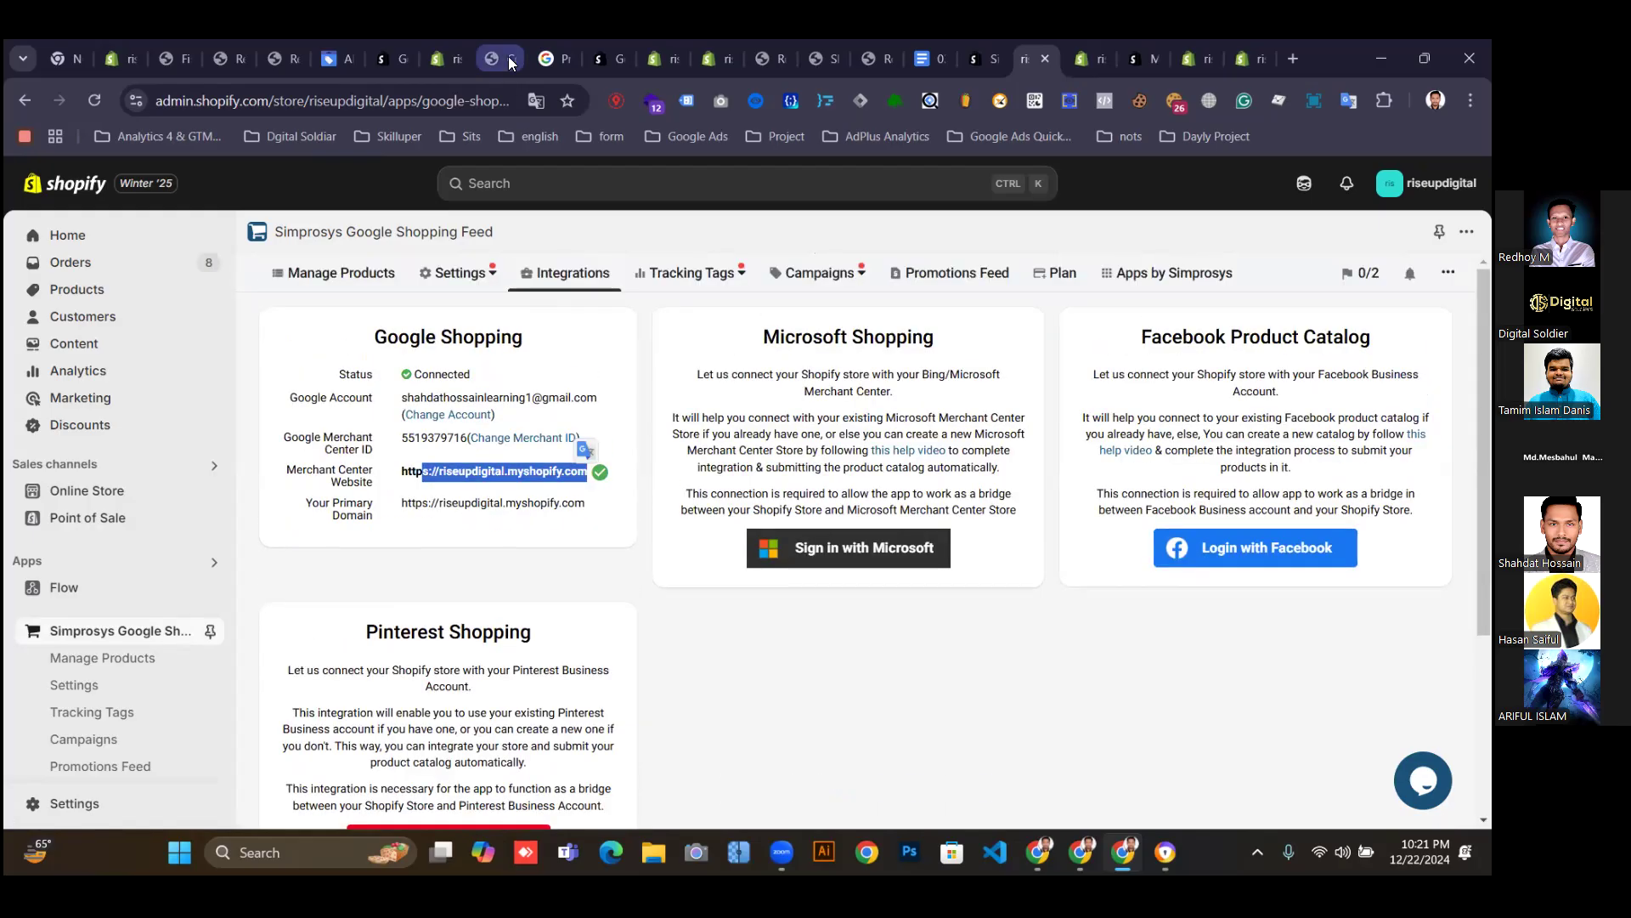
{"action": "left_click", "coordinate": [344, 61]}
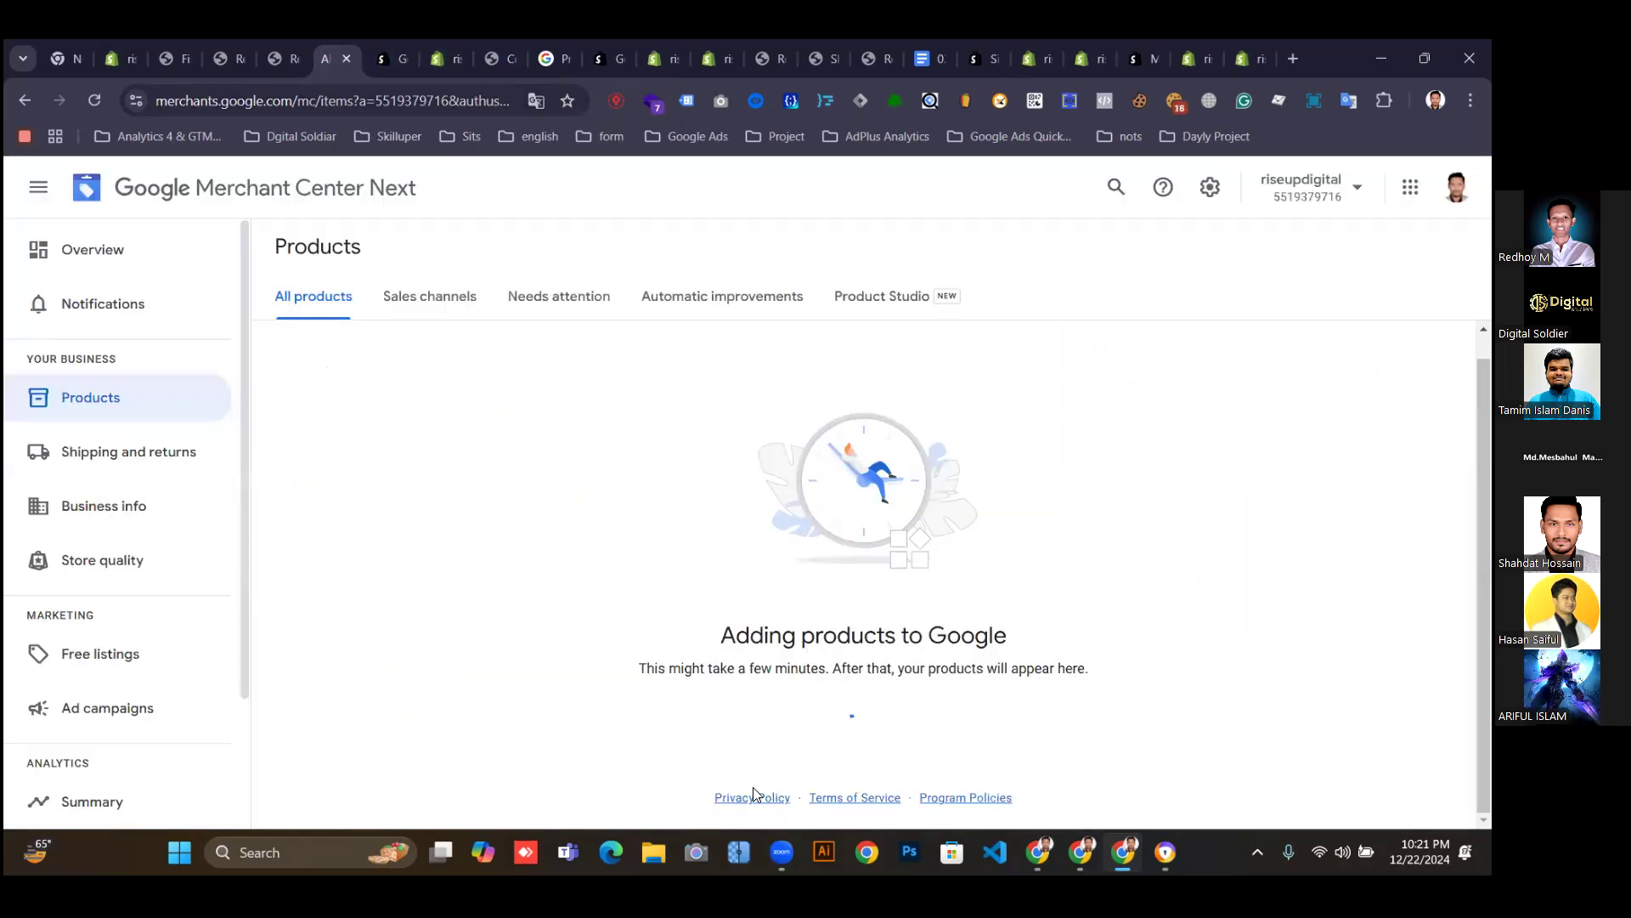
Reload the Merchant Center products list and highlight the first synced product's Under review status.
{"action": "left_click", "coordinate": [96, 101]}
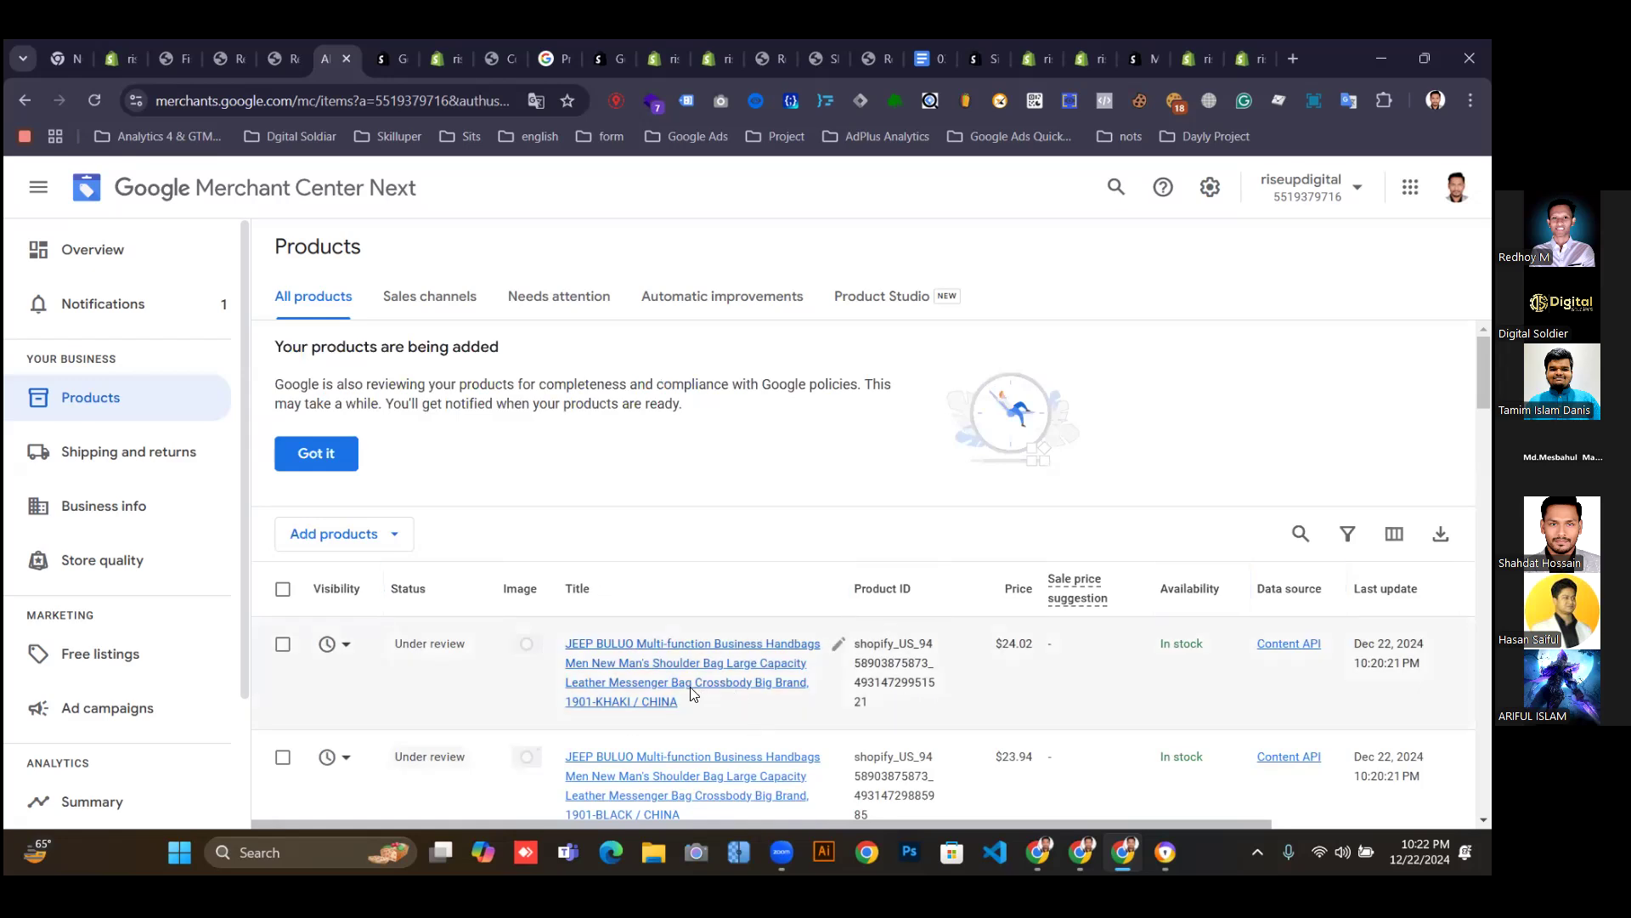
{"action": "scroll", "coordinate": [693, 693], "scroll_direction": "down", "scroll_amount": 1}
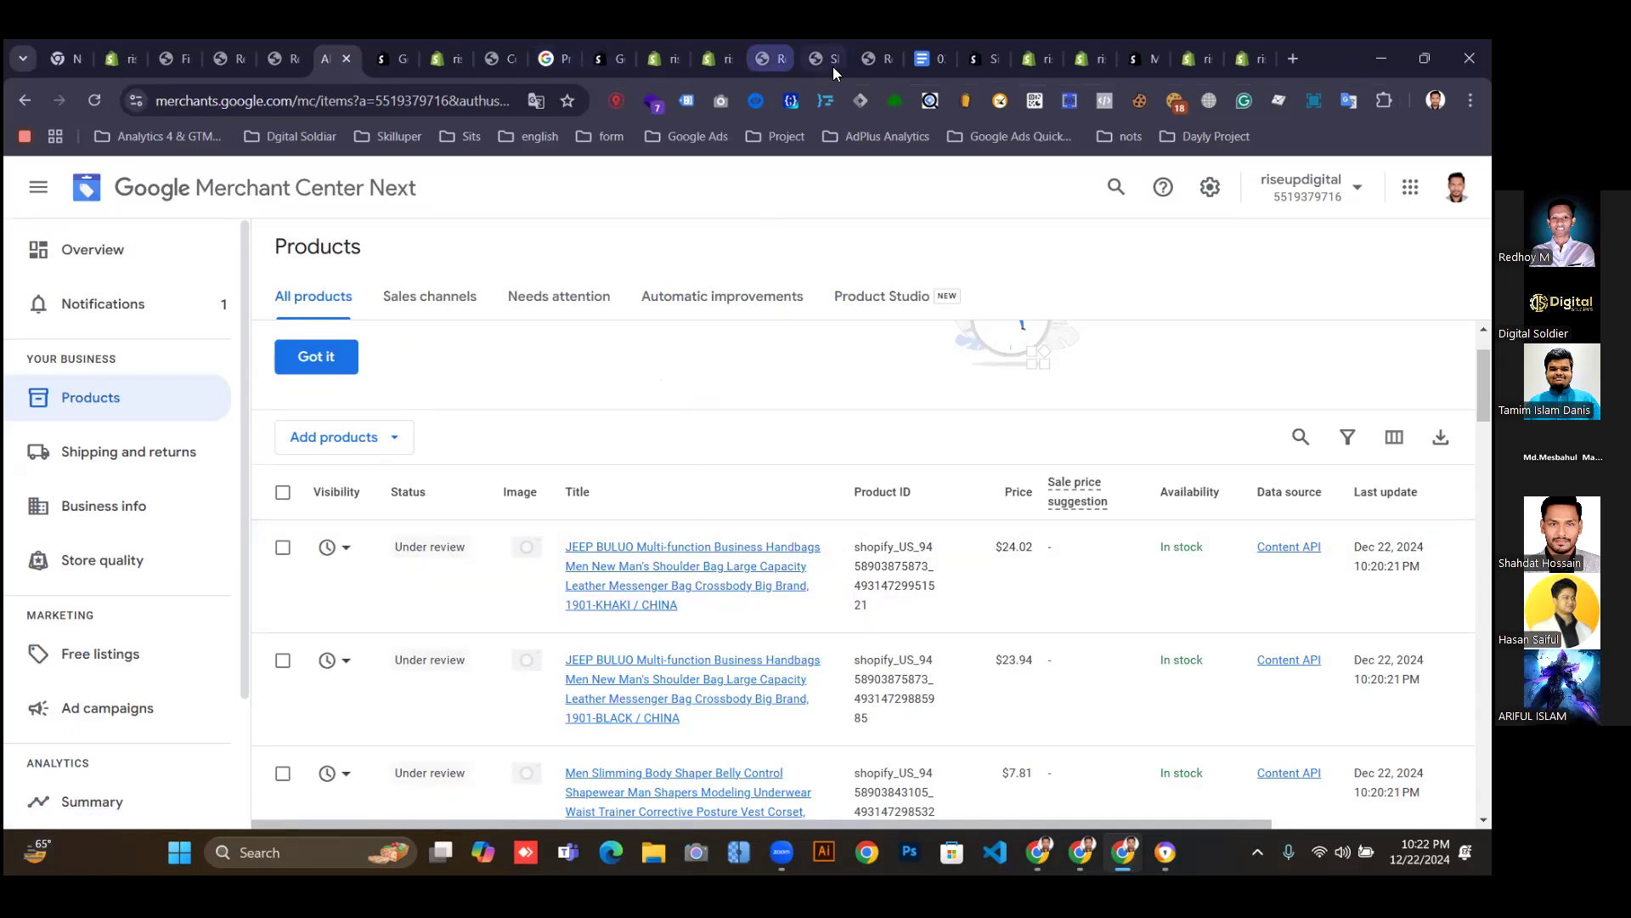
{"action": "left_click", "coordinate": [1037, 59]}
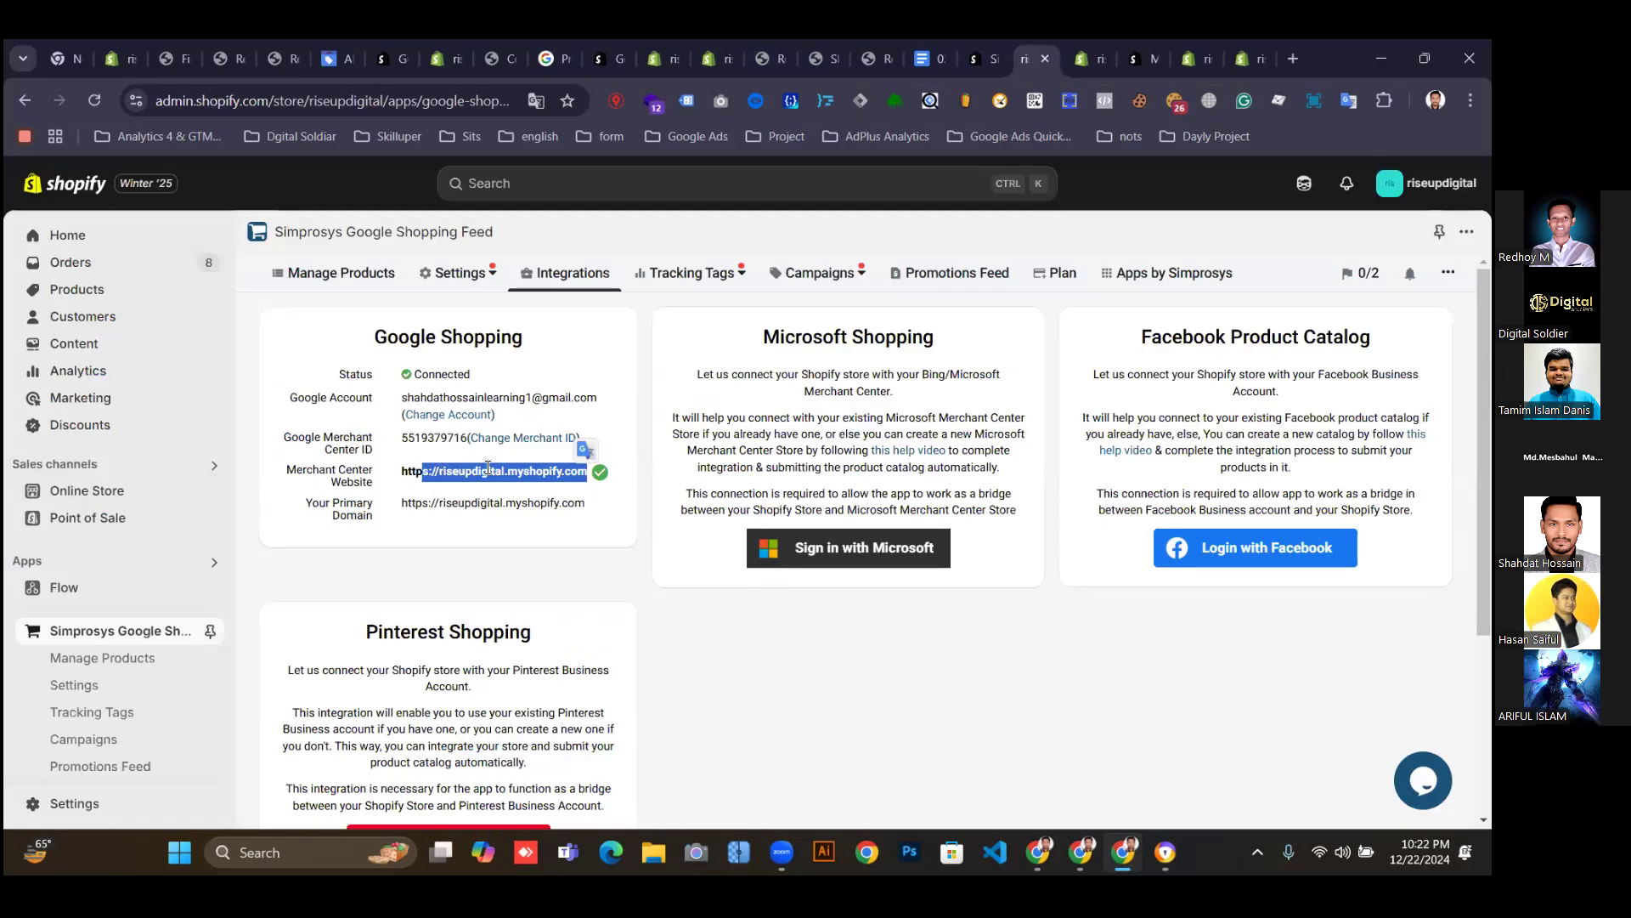
{"action": "left_click", "coordinate": [335, 58]}
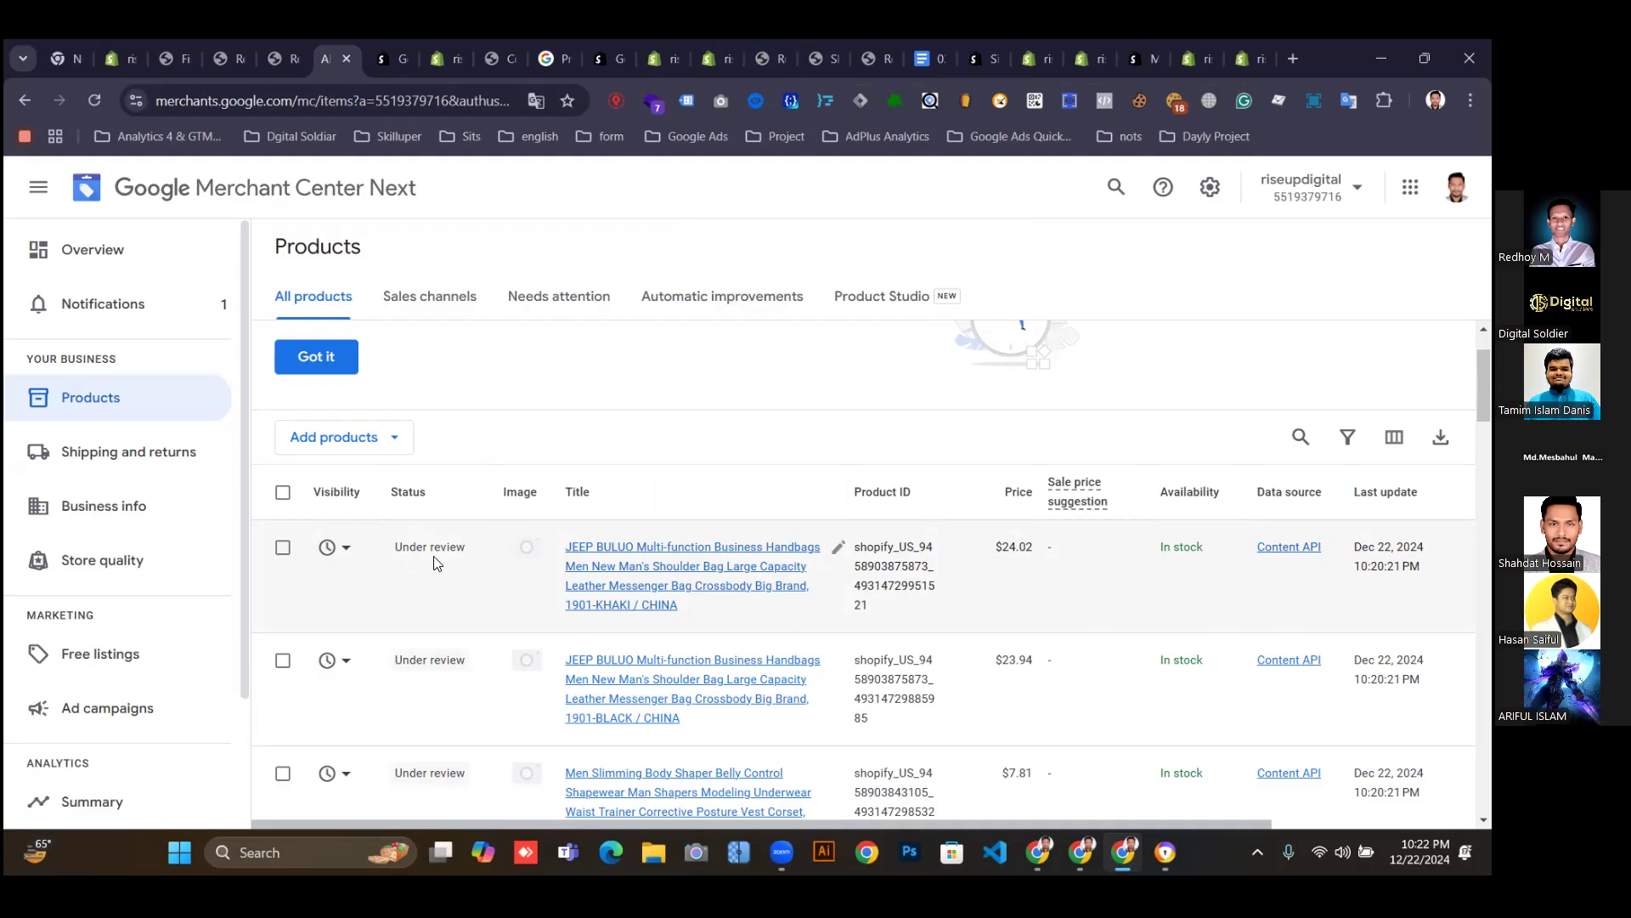
{"action": "left_click_drag", "start_coordinate": [397, 547], "coordinate": [463, 549]}
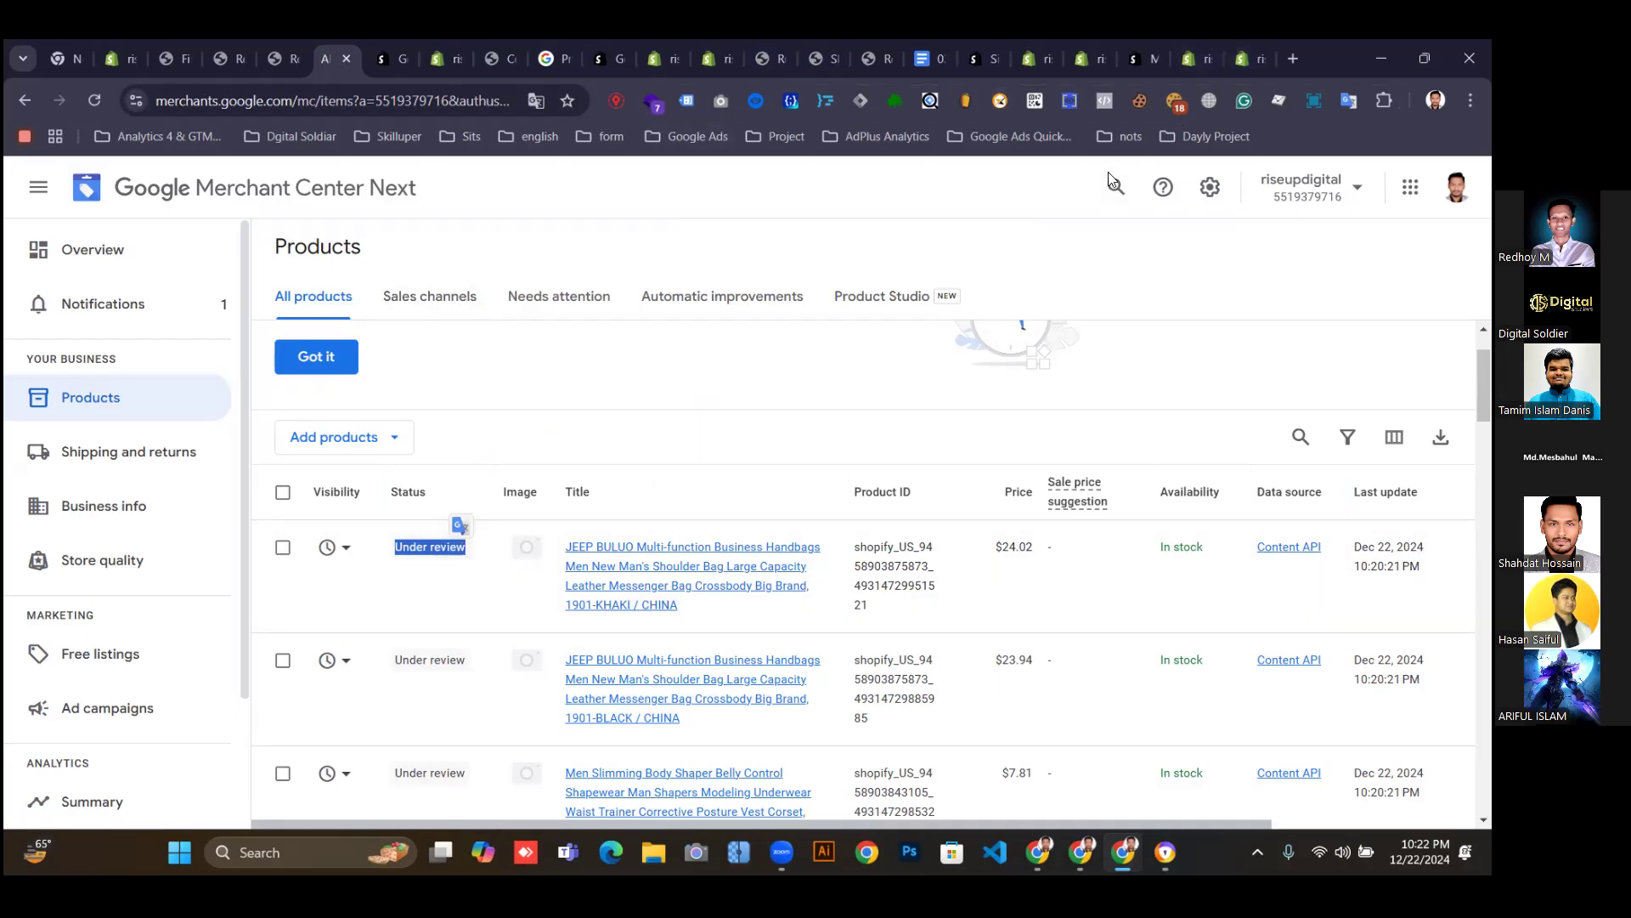
{"action": "left_click", "coordinate": [657, 367]}
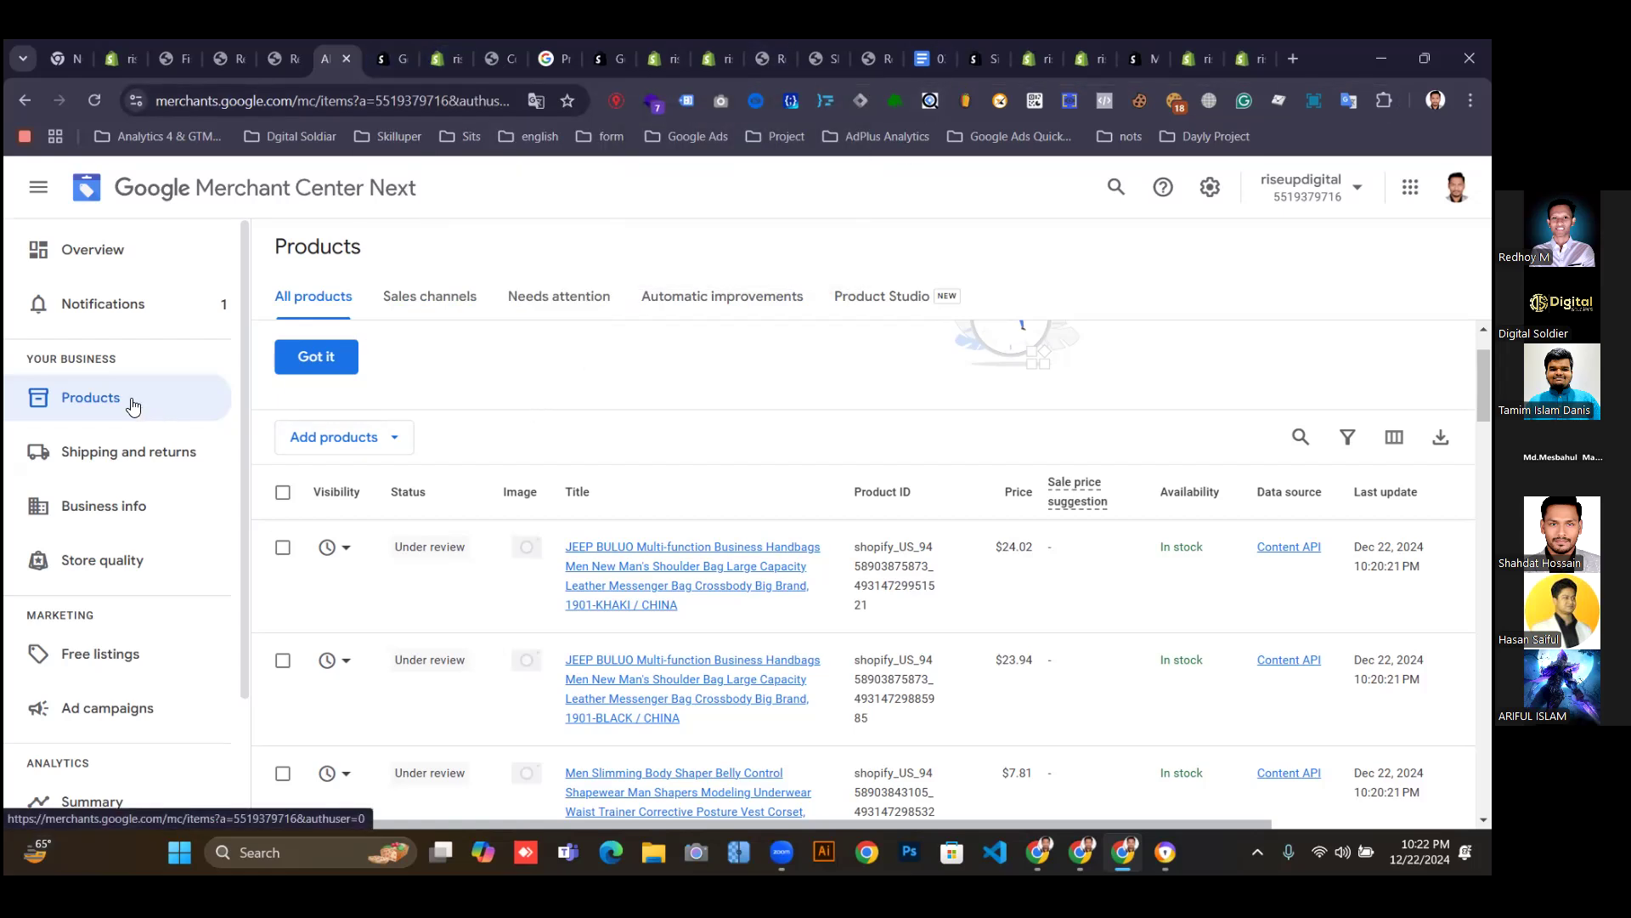
Check Merchant Center's Overview, Needs attention and All products views, then return to Shopify's Multifeeds install page.
{"action": "left_click", "coordinate": [121, 255]}
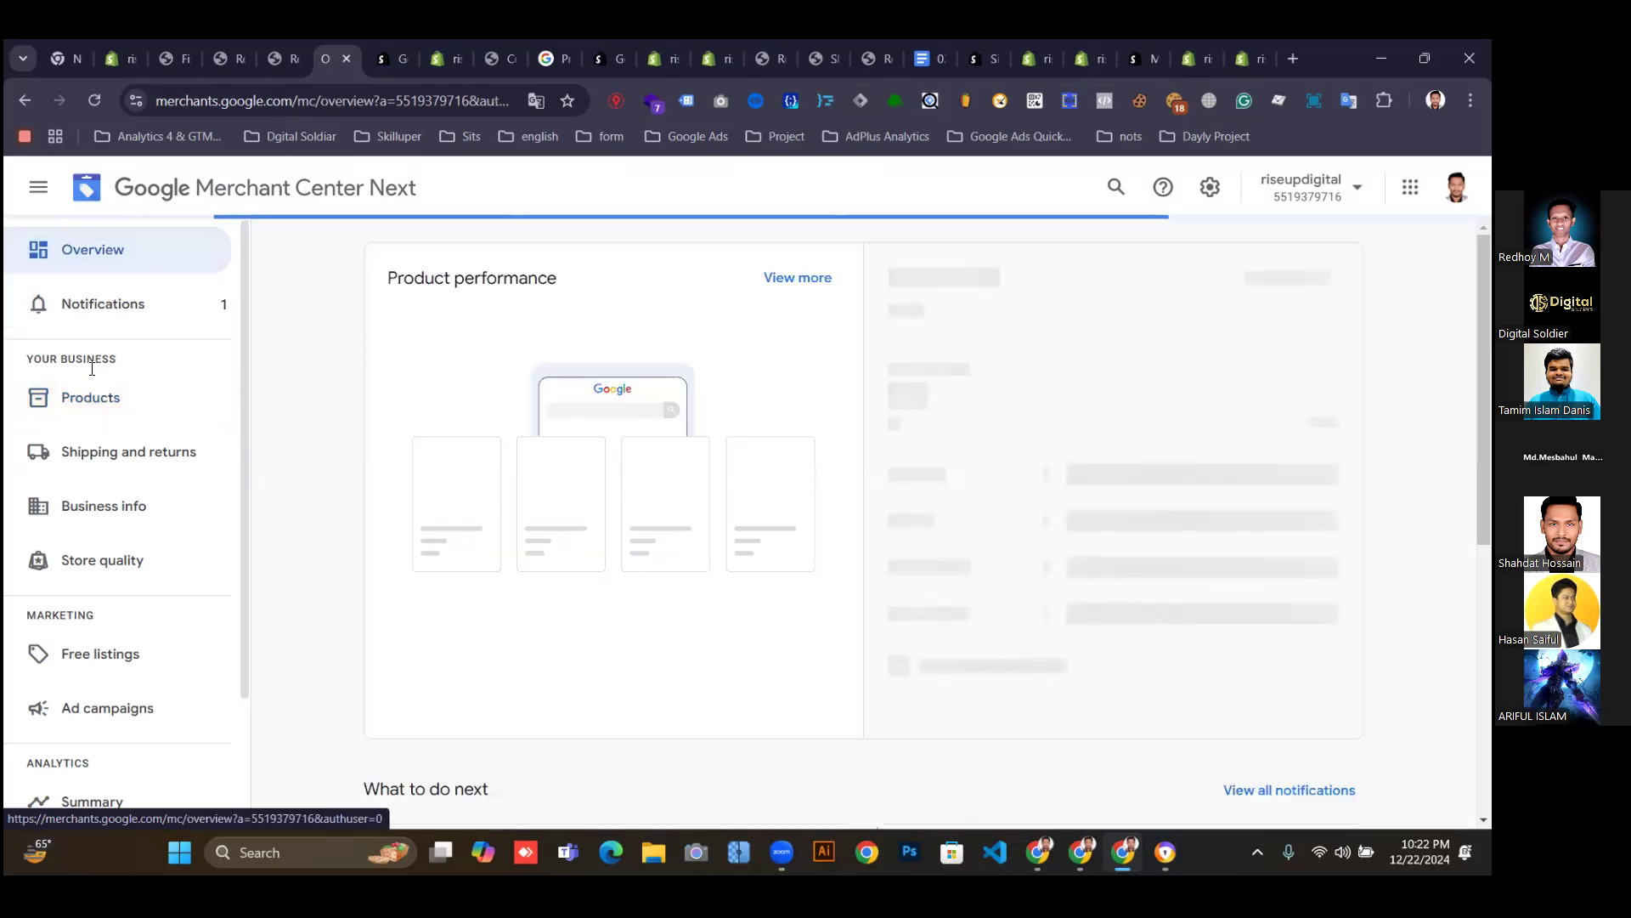
{"action": "left_click", "coordinate": [86, 409]}
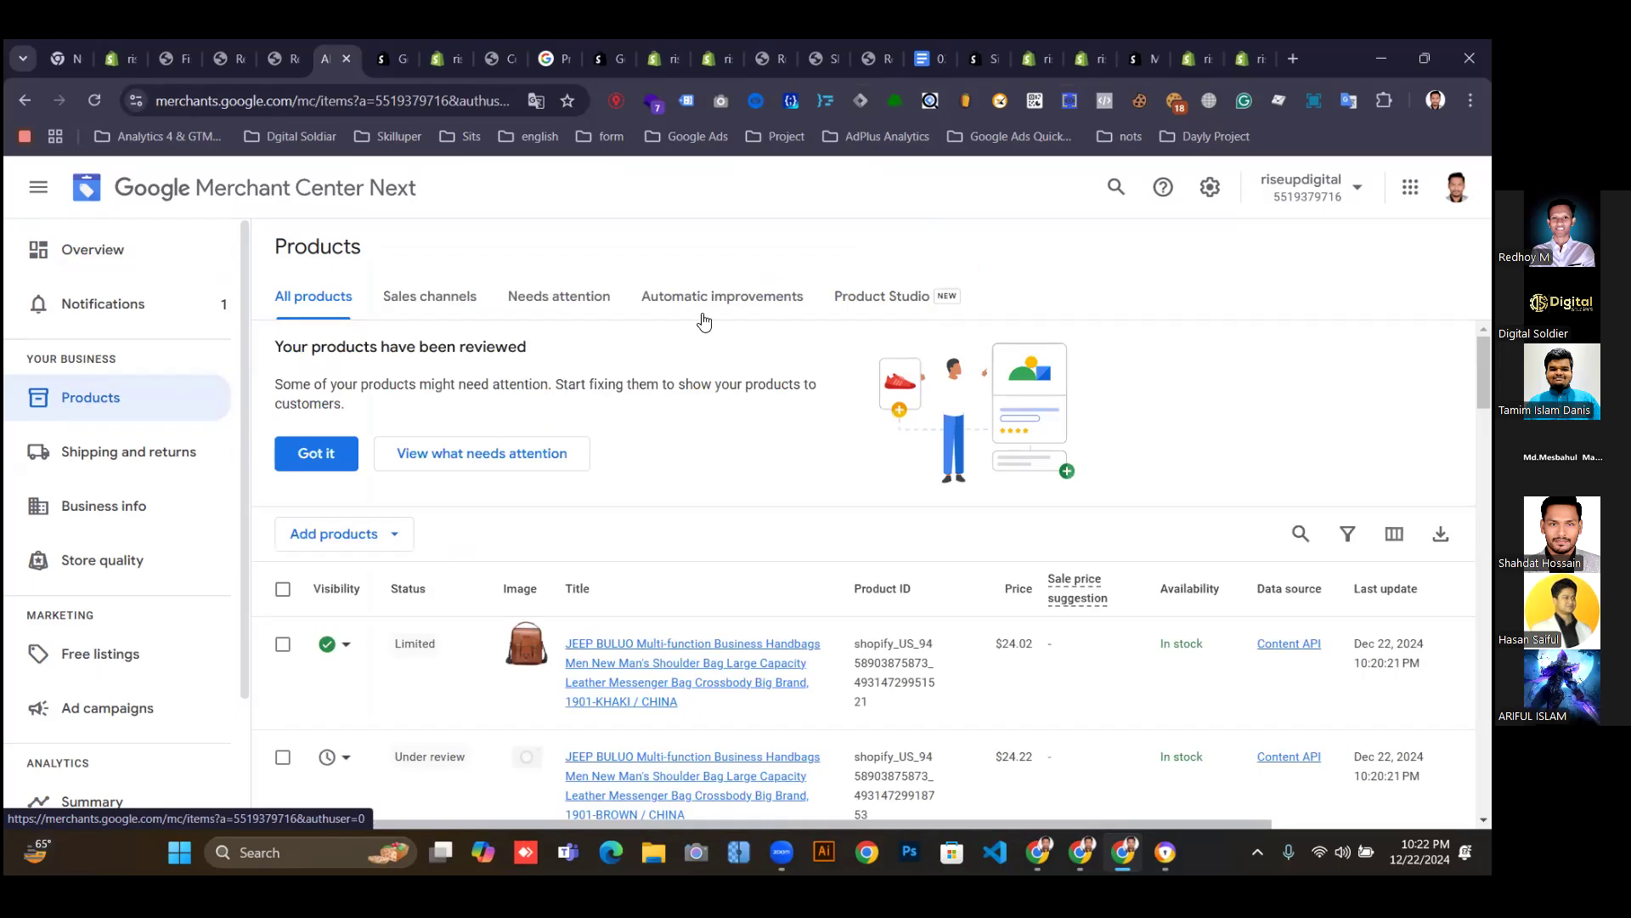
{"action": "left_click", "coordinate": [545, 307]}
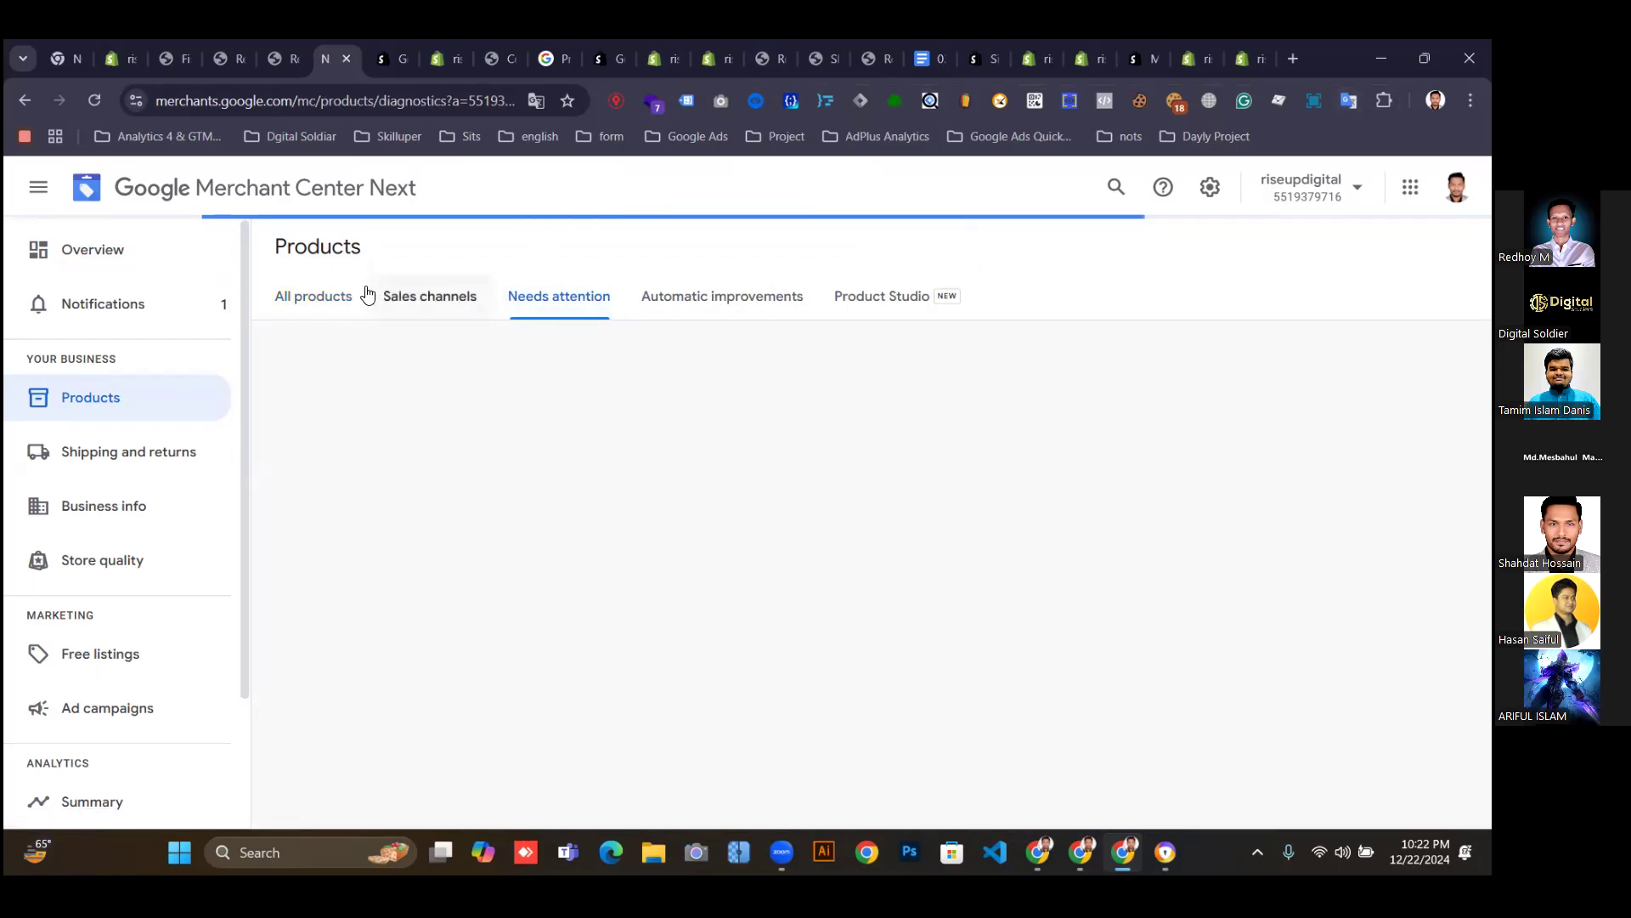
{"action": "left_click", "coordinate": [328, 297]}
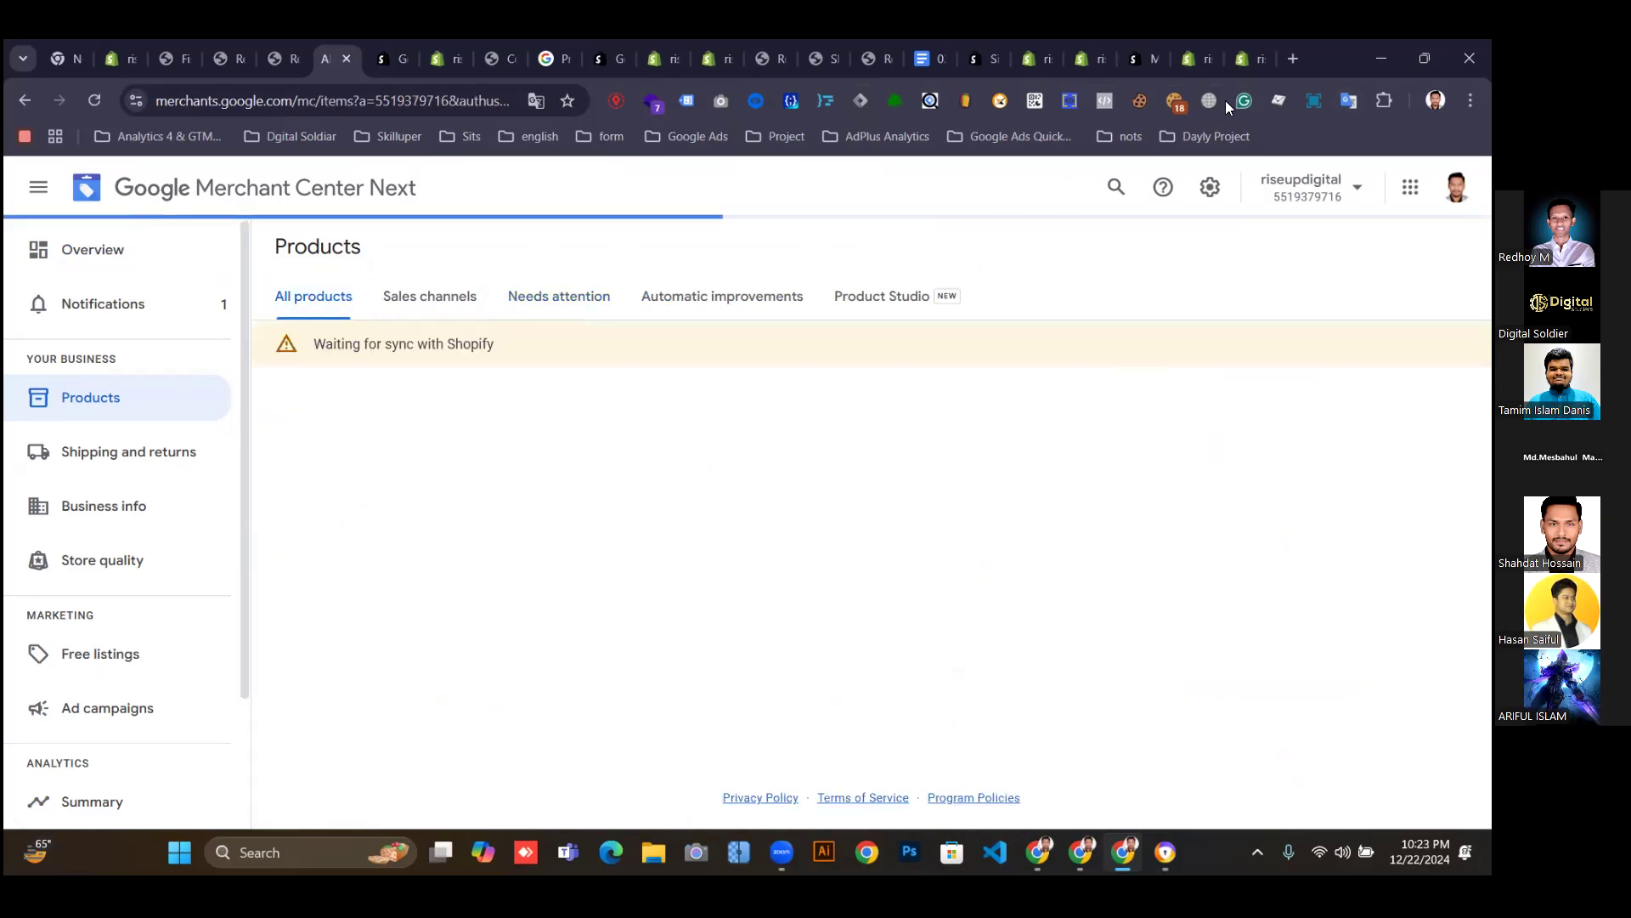
{"action": "left_click", "coordinate": [1247, 53]}
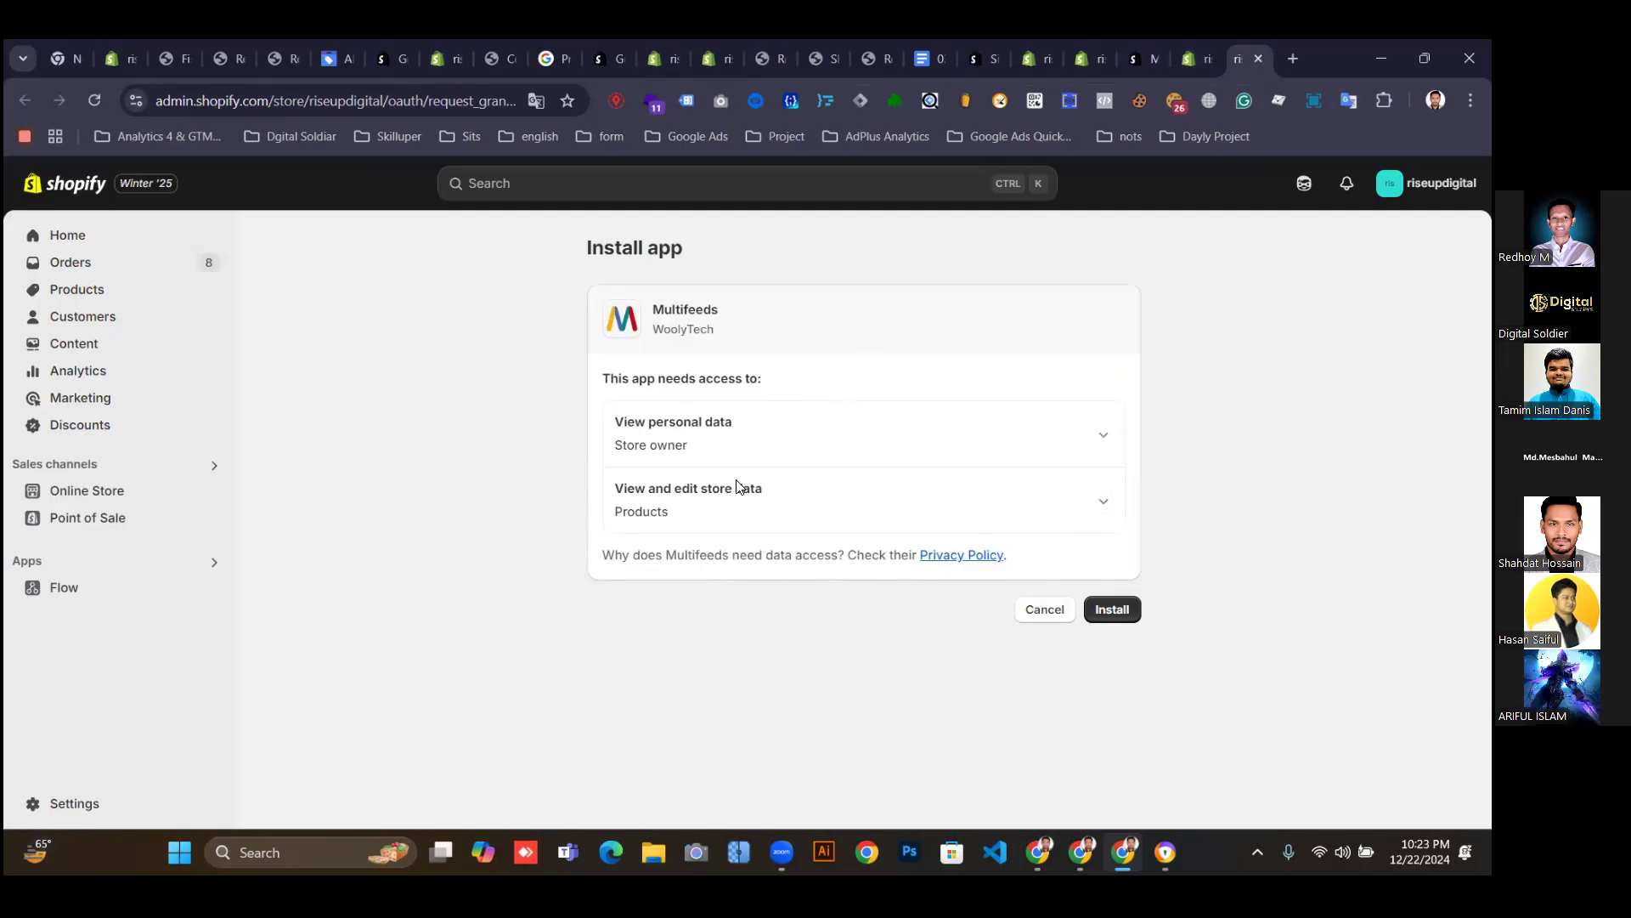
Install Multifeeds and close the extra app store and Shopify tabs to reach its Welcome page.
{"action": "left_click", "coordinate": [1114, 610]}
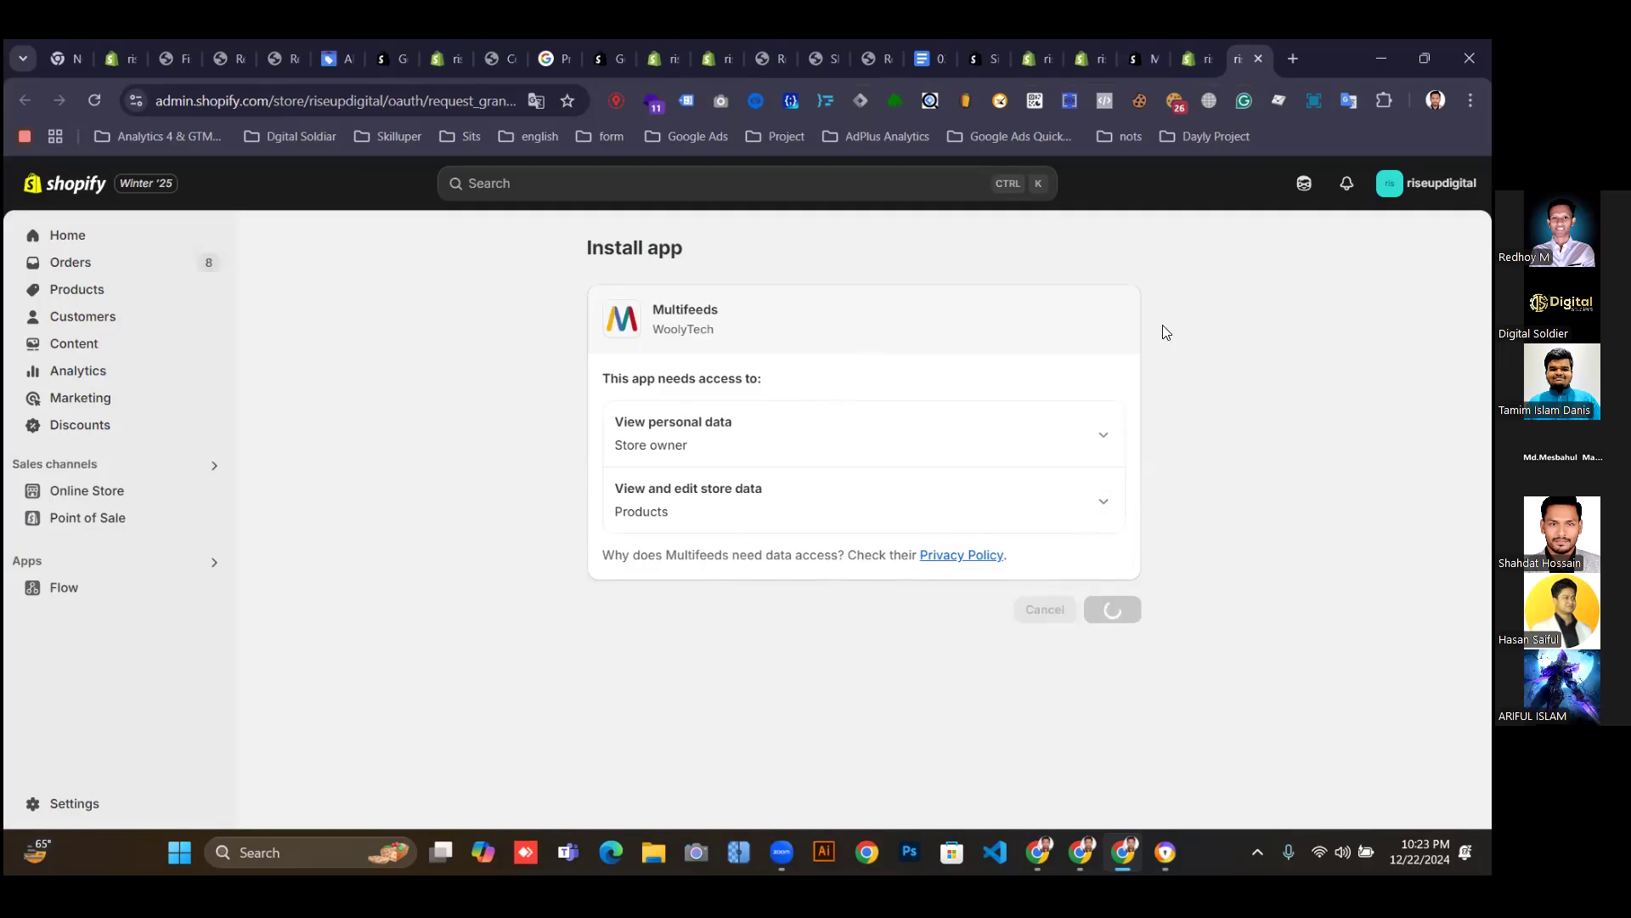
{"action": "left_click", "coordinate": [1202, 60]}
{"action": "left_click", "coordinate": [1201, 60]}
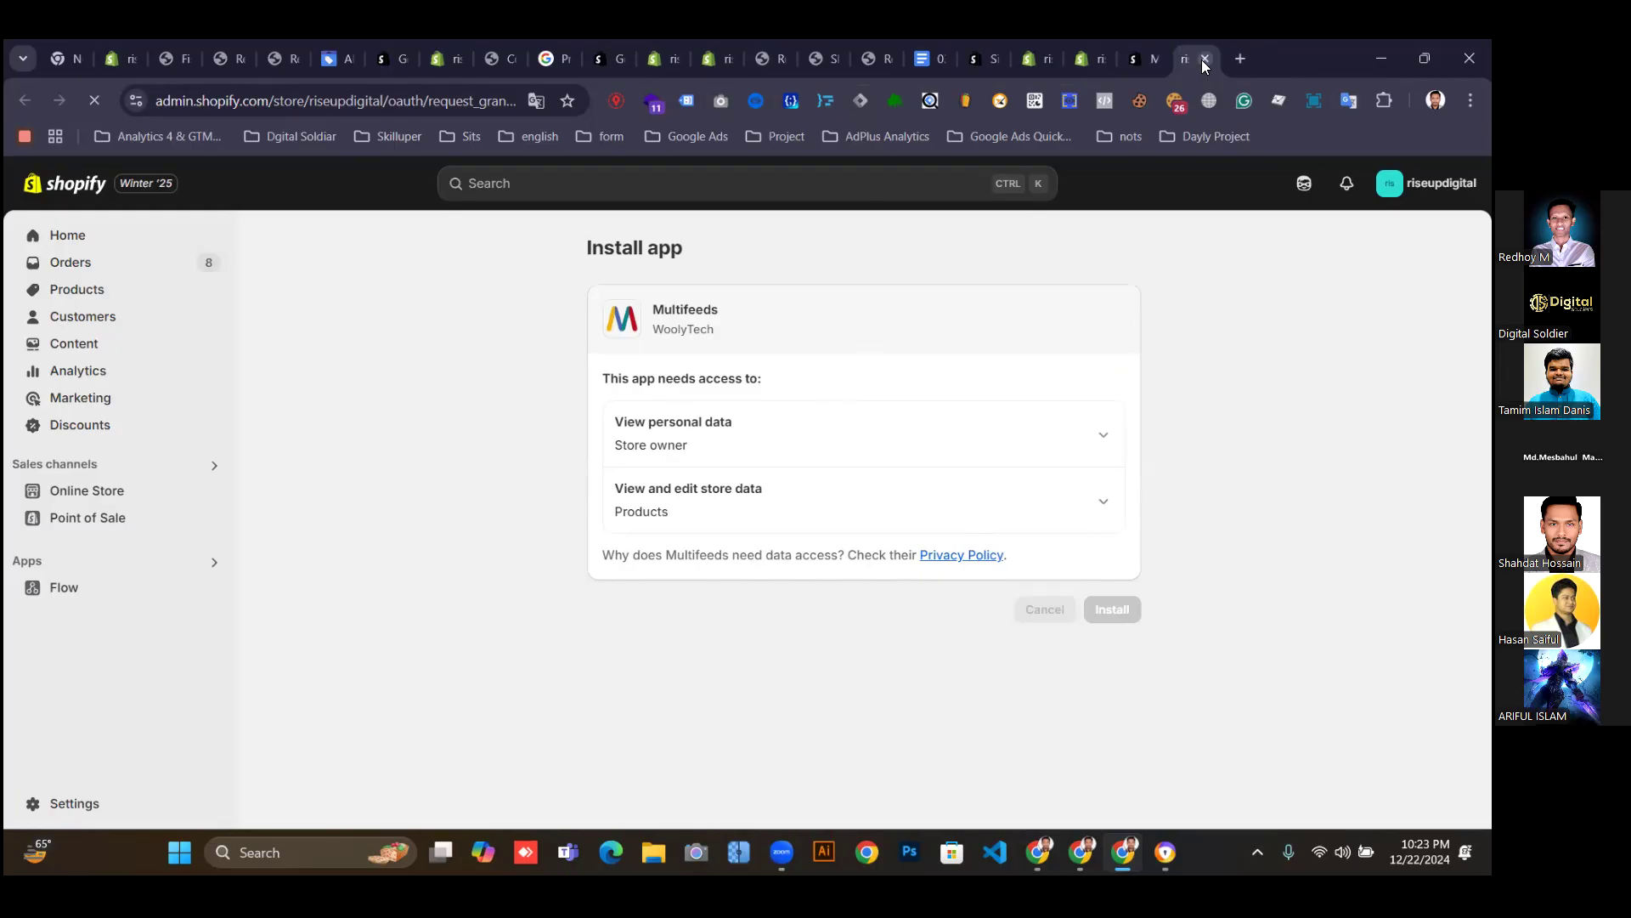
{"action": "left_click", "coordinate": [1145, 61]}
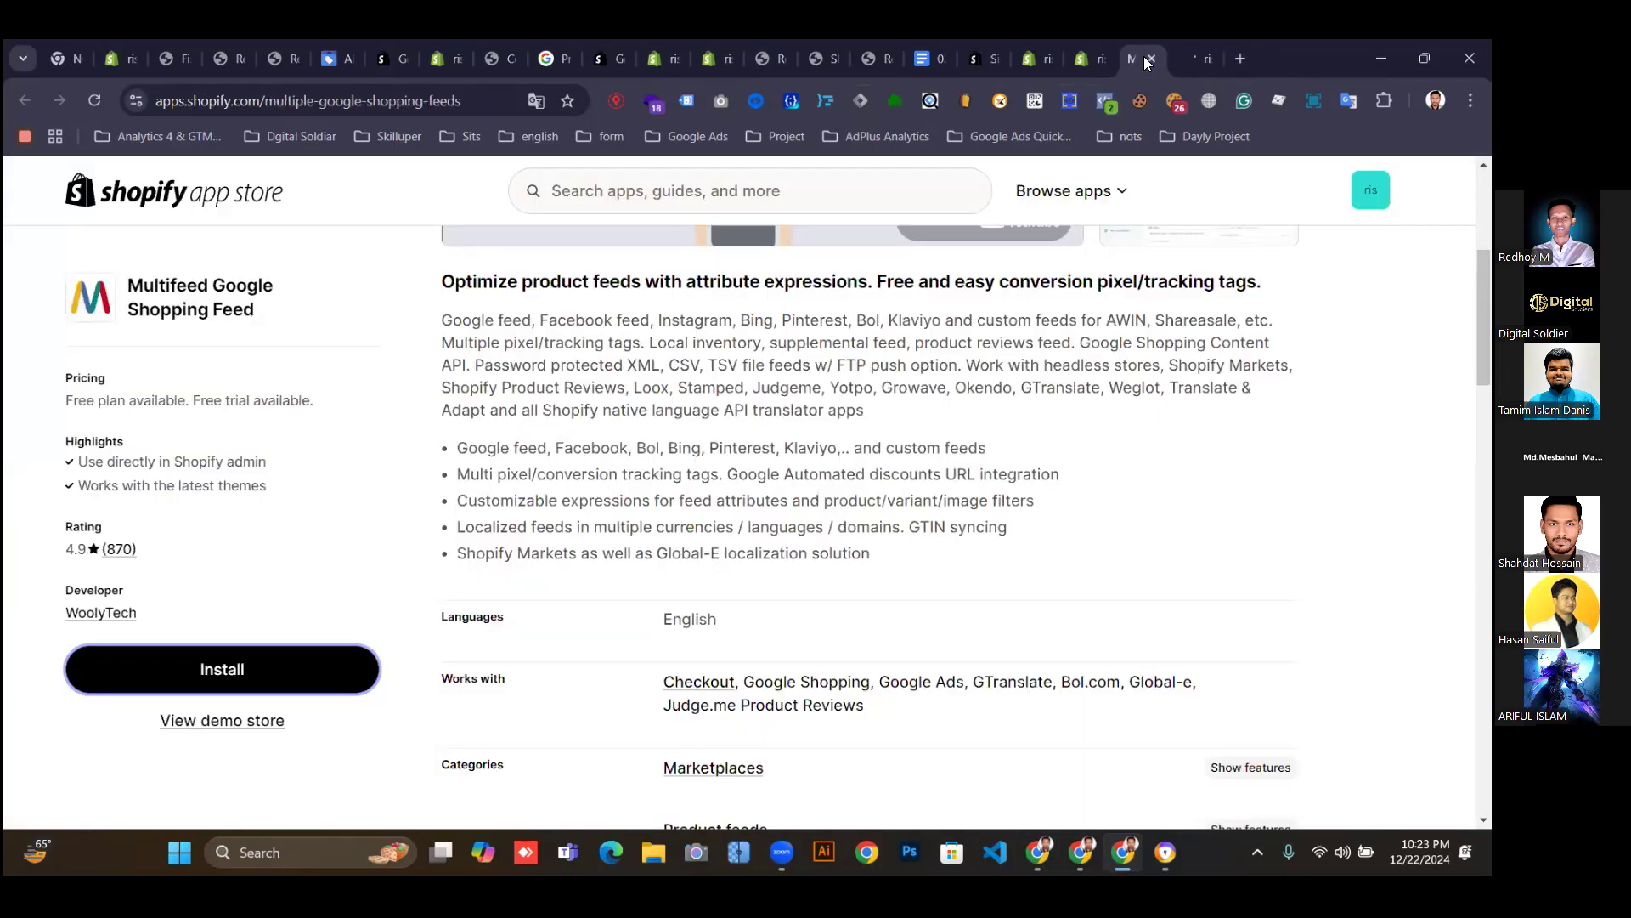
{"action": "left_click", "coordinate": [1090, 59]}
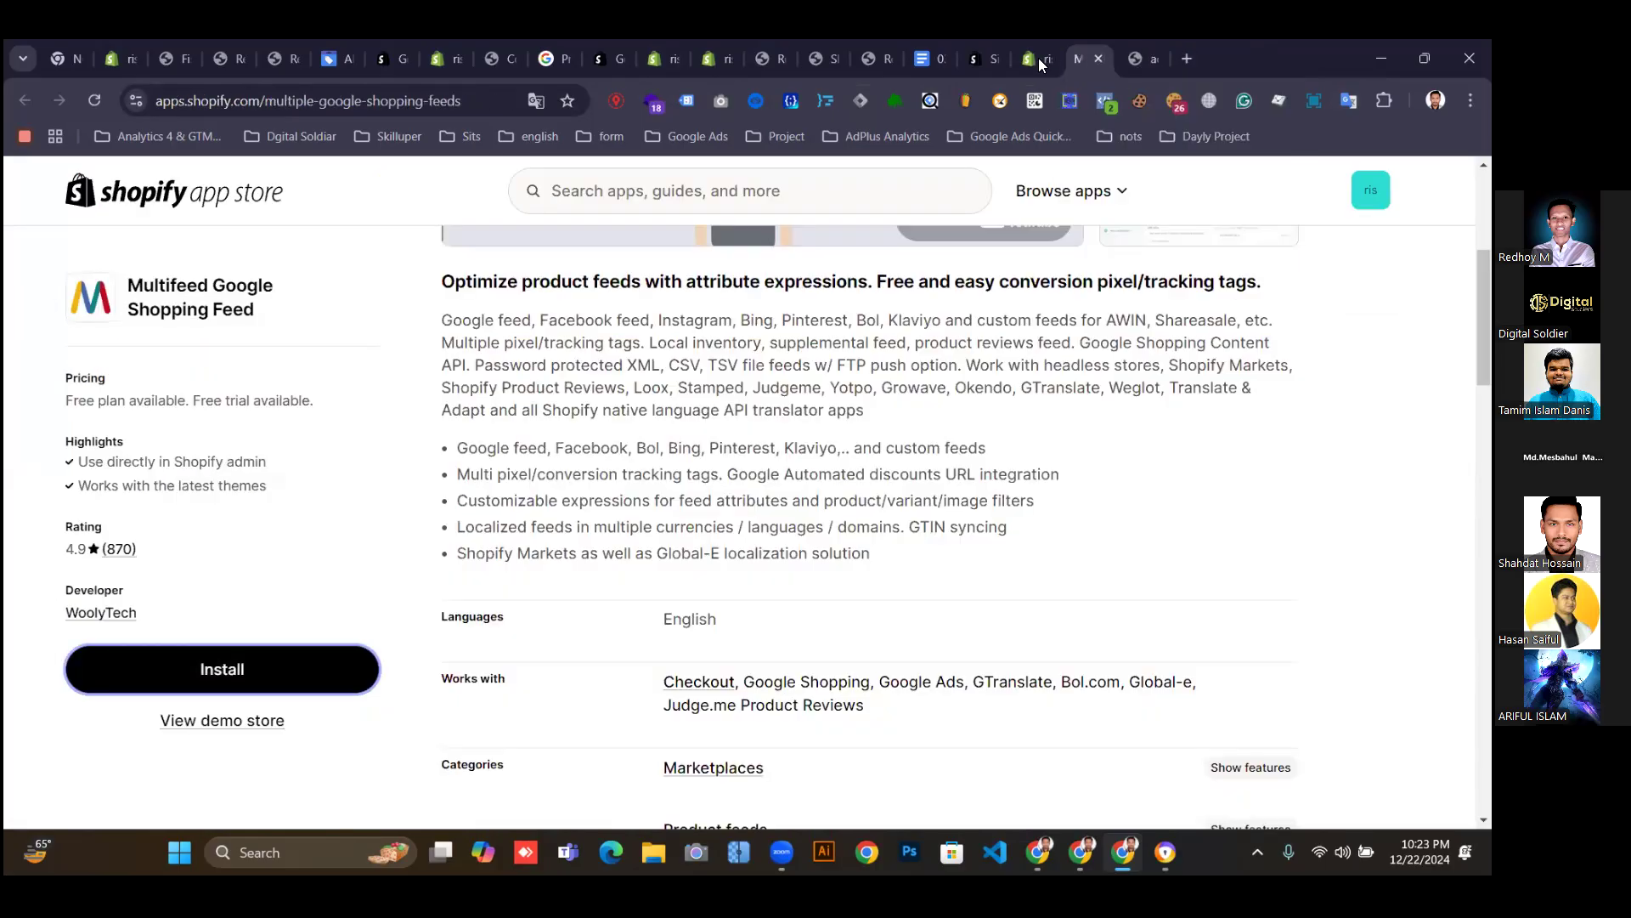
{"action": "left_click", "coordinate": [1098, 59]}
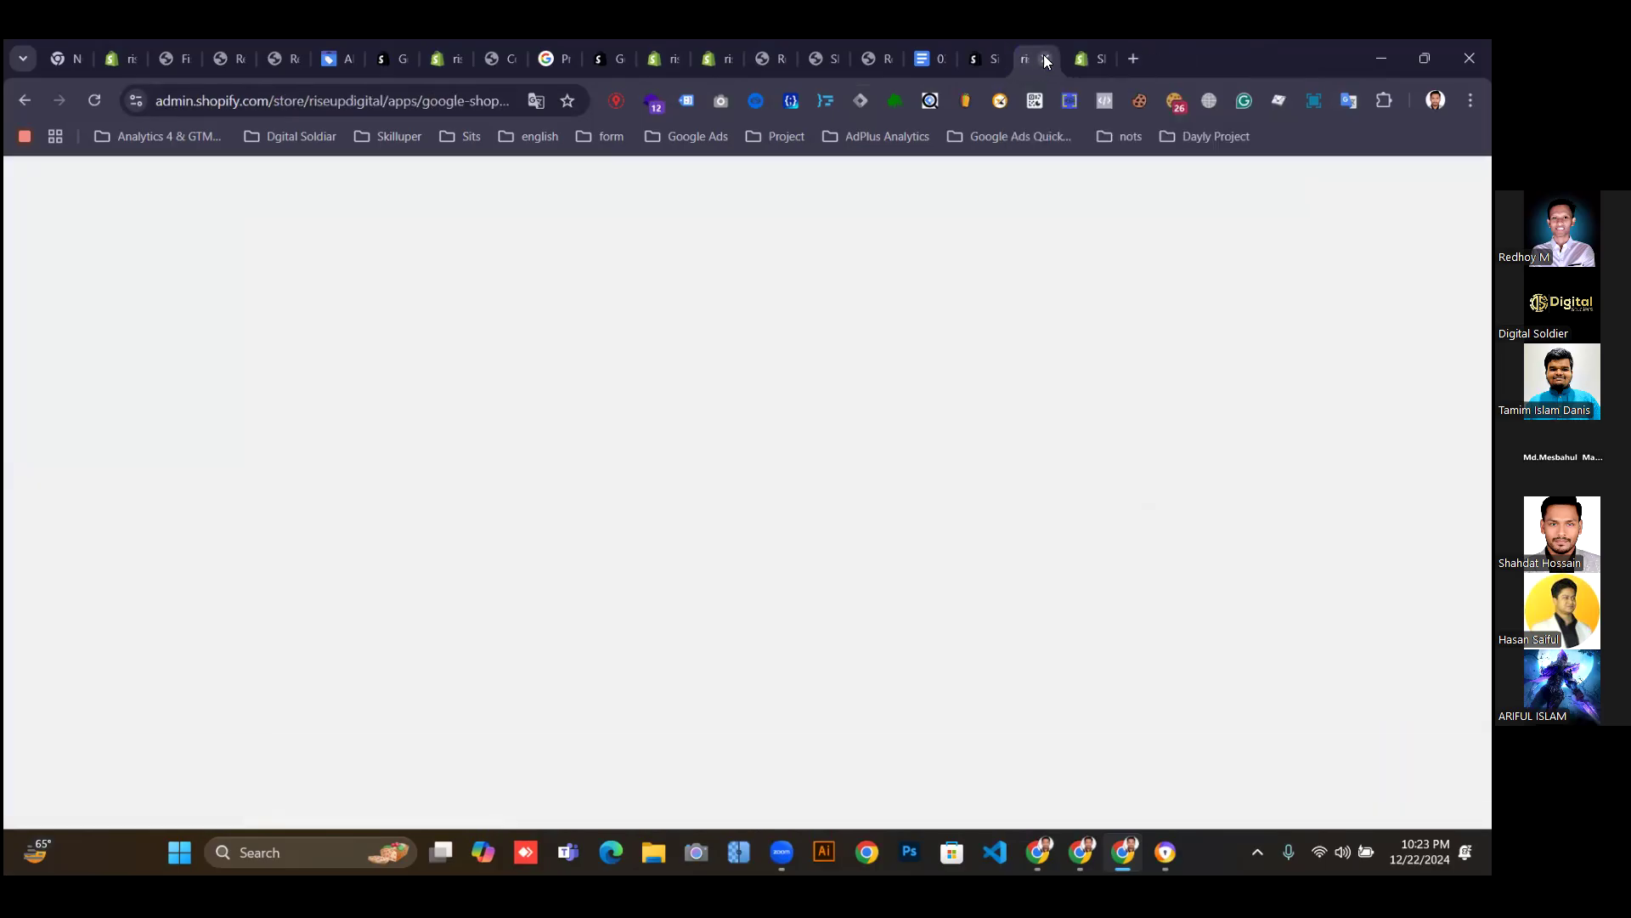
{"action": "left_click", "coordinate": [1045, 58]}
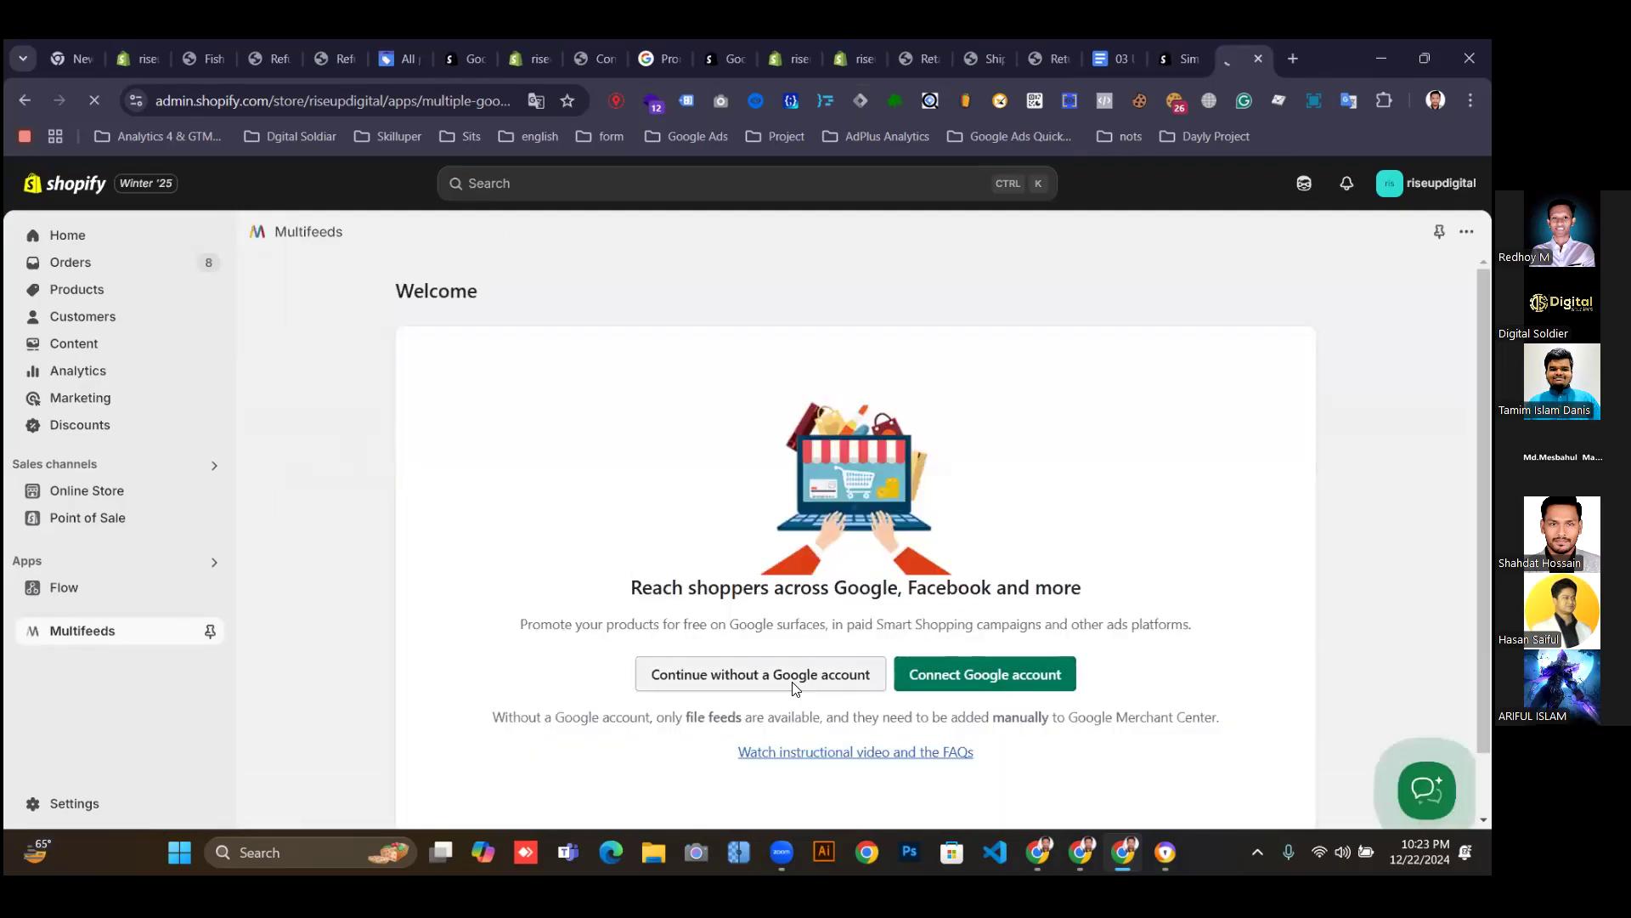
Choose Connect Google account on the Multifeeds Welcome page to bring up Google sign-in.
{"action": "left_click", "coordinate": [789, 681]}
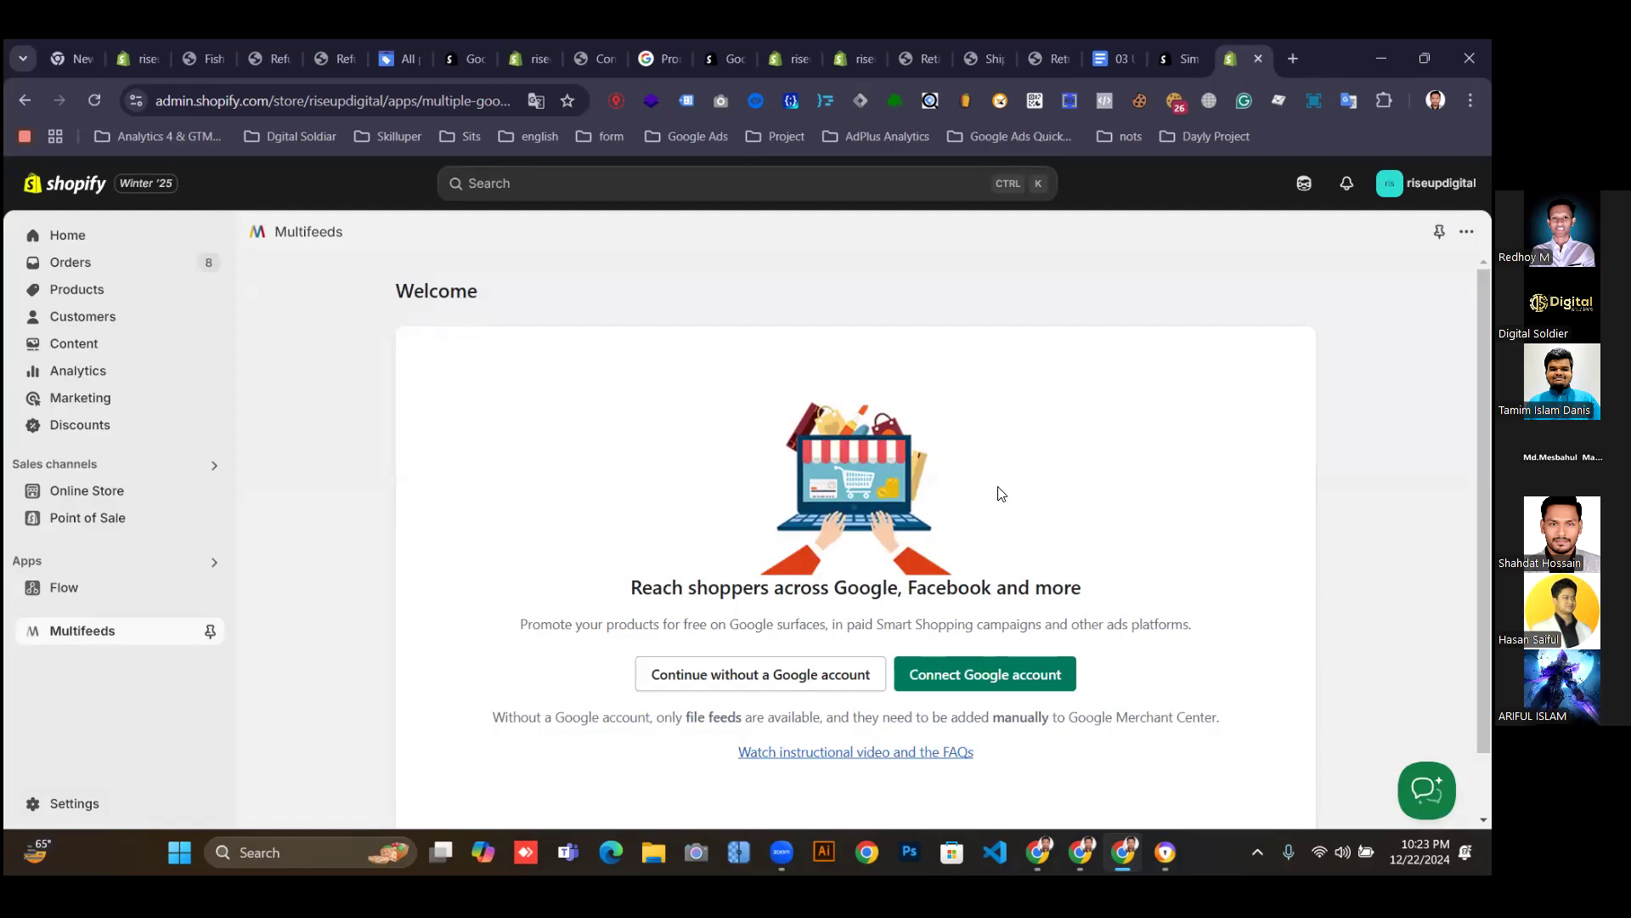
{"action": "scroll", "coordinate": [518, 637], "scroll_direction": "down", "scroll_amount": 1}
{"action": "scroll", "coordinate": [264, 432], "scroll_direction": "up", "scroll_amount": 1}
{"action": "scroll", "coordinate": [1045, 524], "scroll_direction": "down", "scroll_amount": 1}
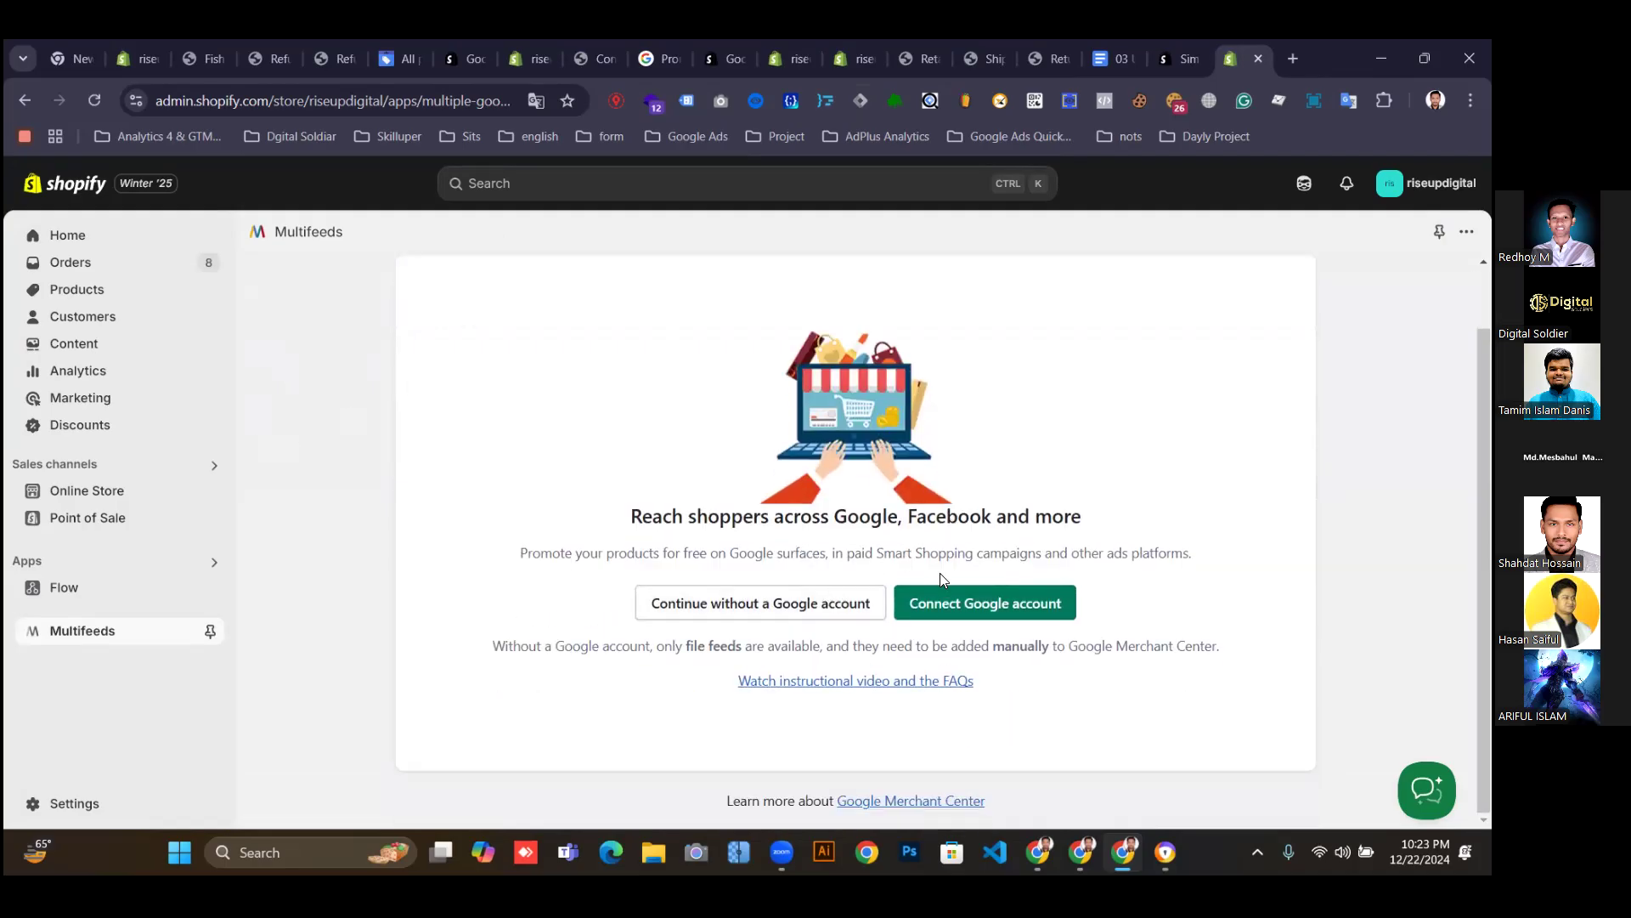
{"action": "left_click", "coordinate": [964, 603]}
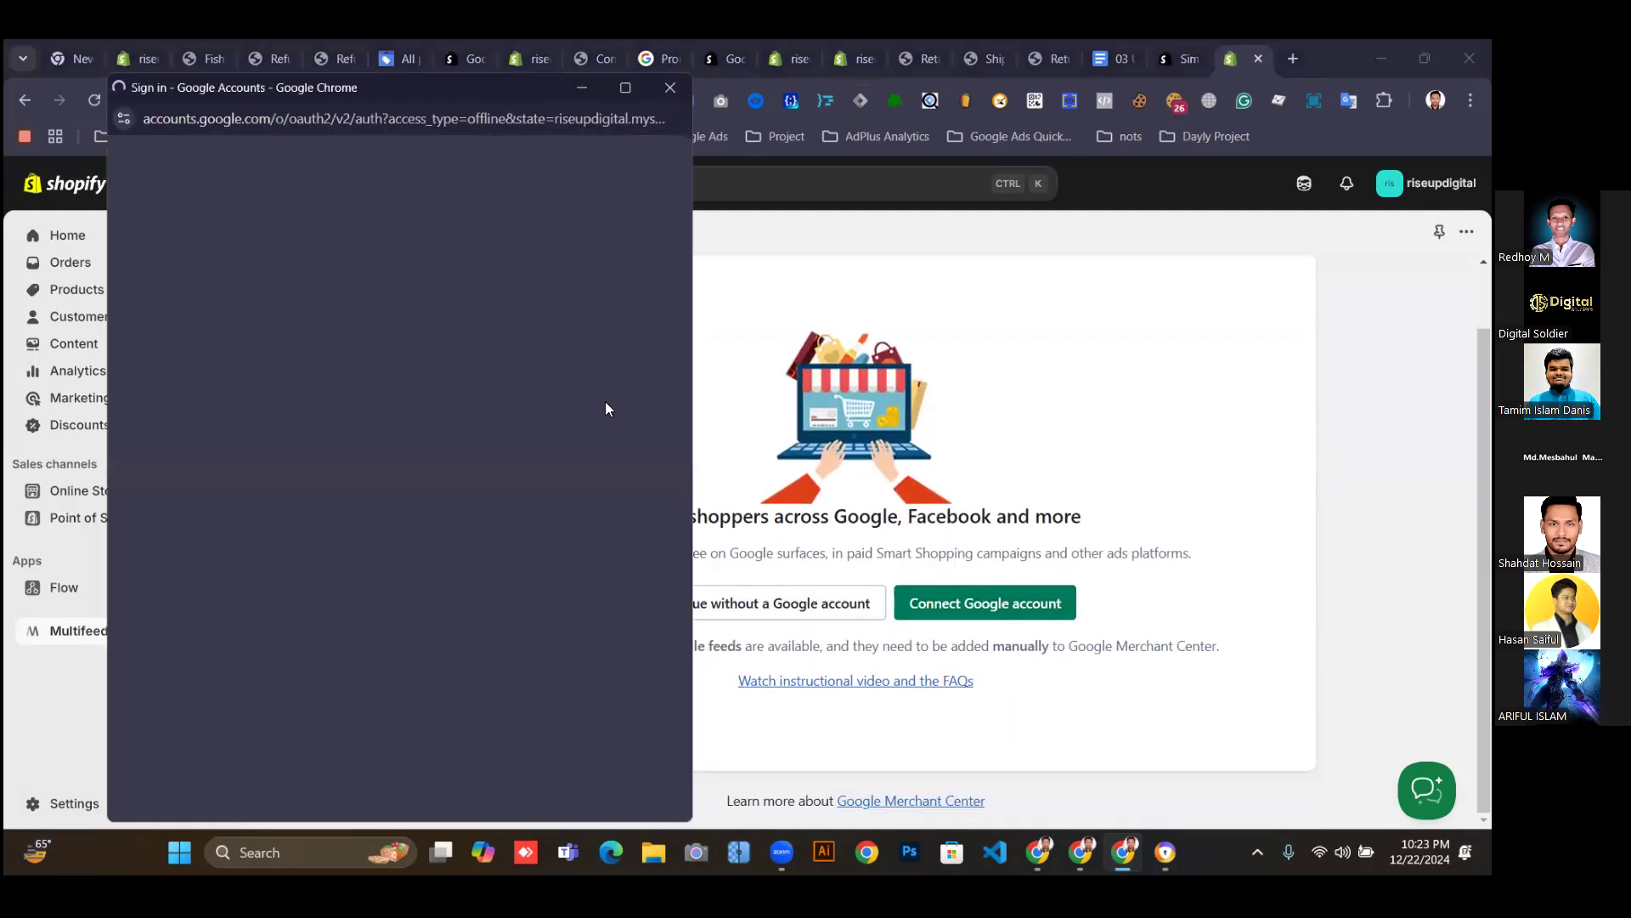
Dismiss the Google sign-in popup and confirm continuing without a Google account.
{"action": "left_click", "coordinate": [670, 87]}
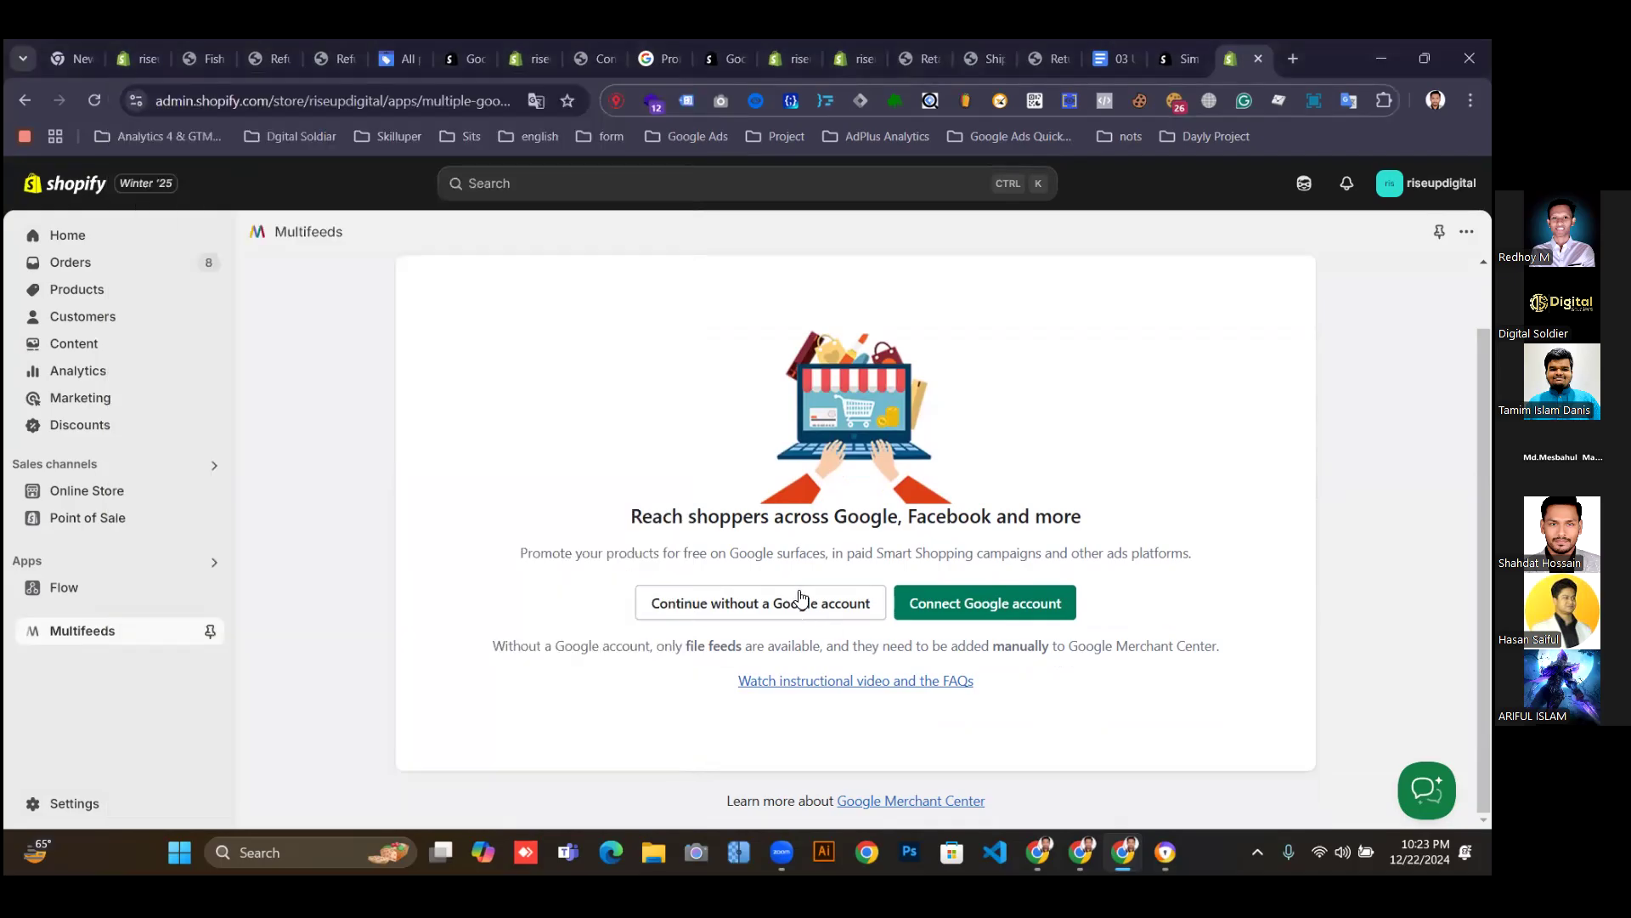
{"action": "left_click", "coordinate": [751, 609]}
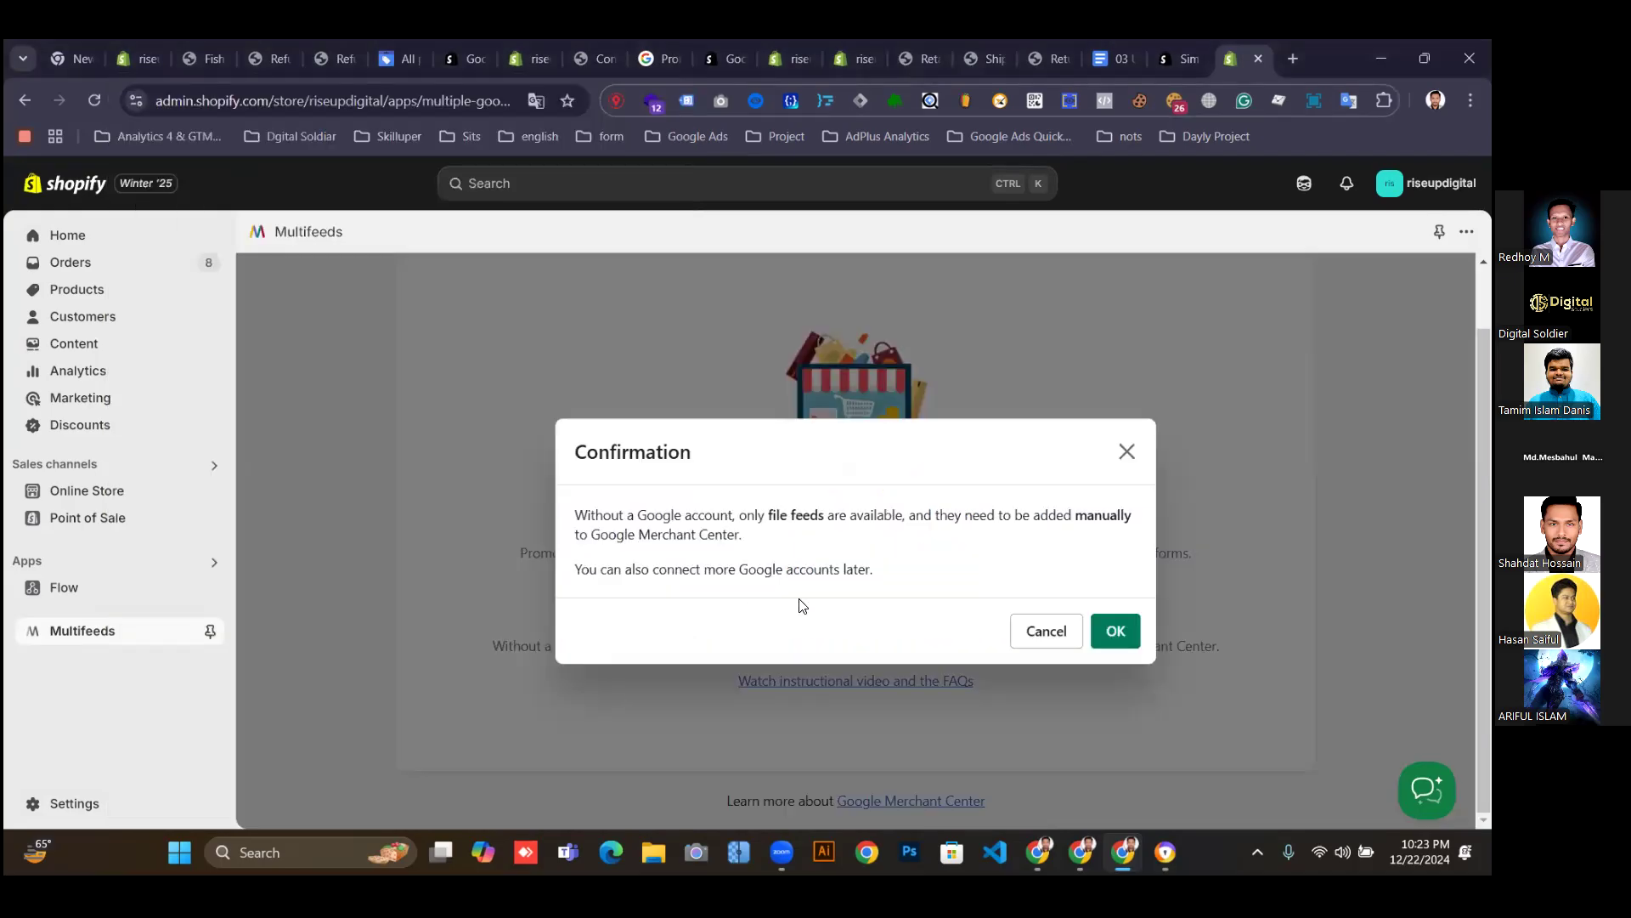
{"action": "left_click", "coordinate": [1113, 628]}
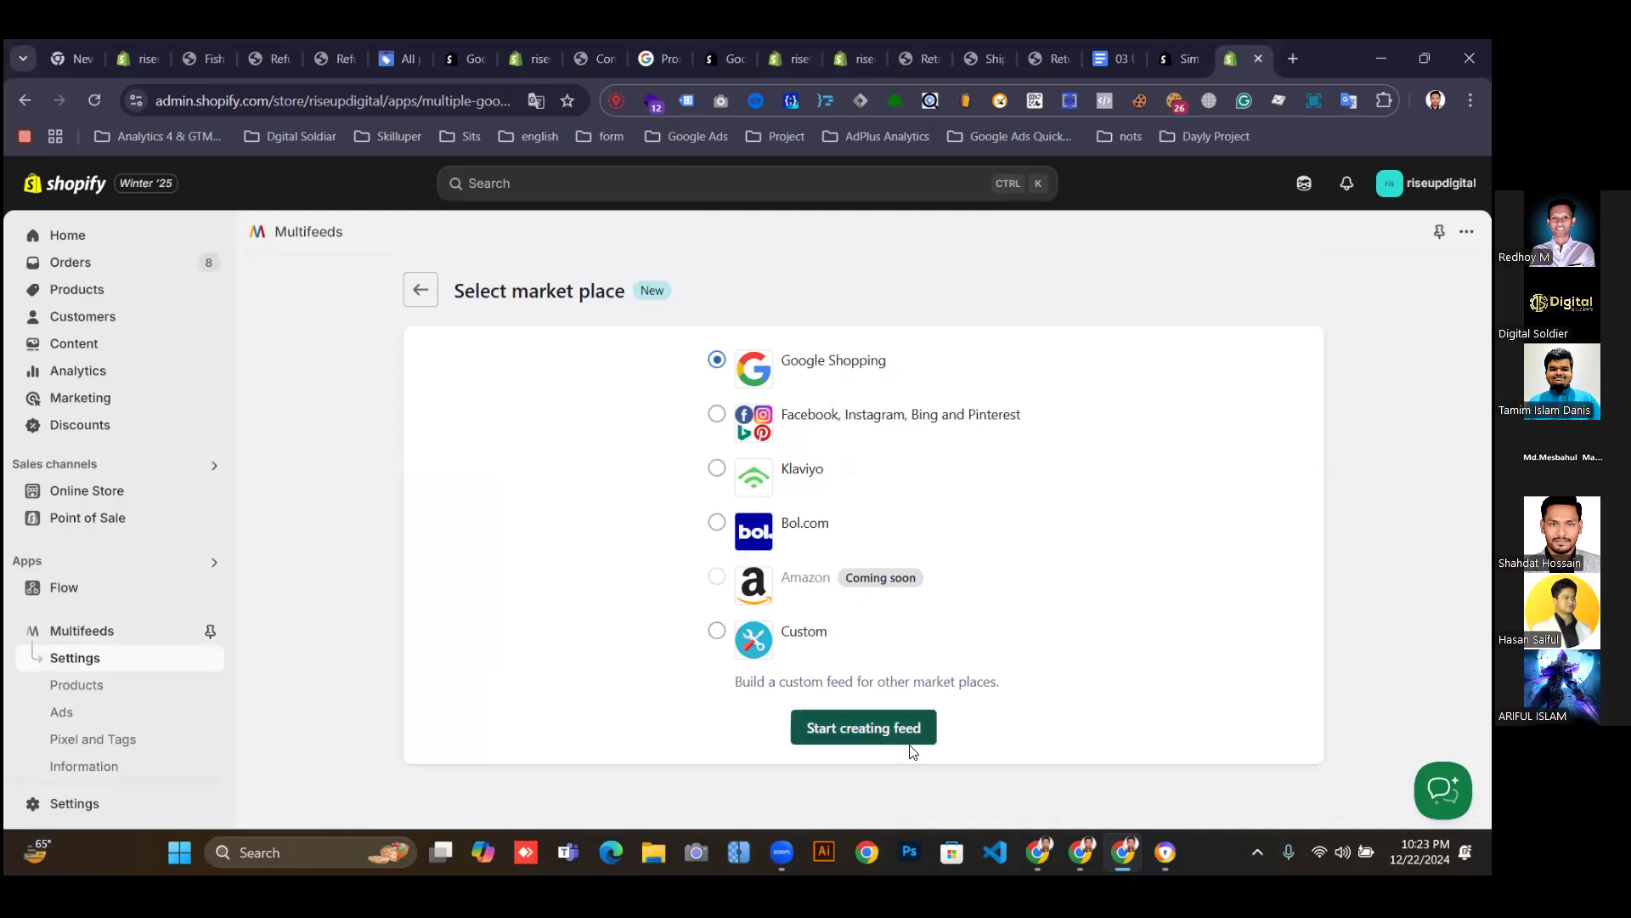
Start a new Google Shopping feed of the Primary type.
{"action": "left_click", "coordinate": [861, 738]}
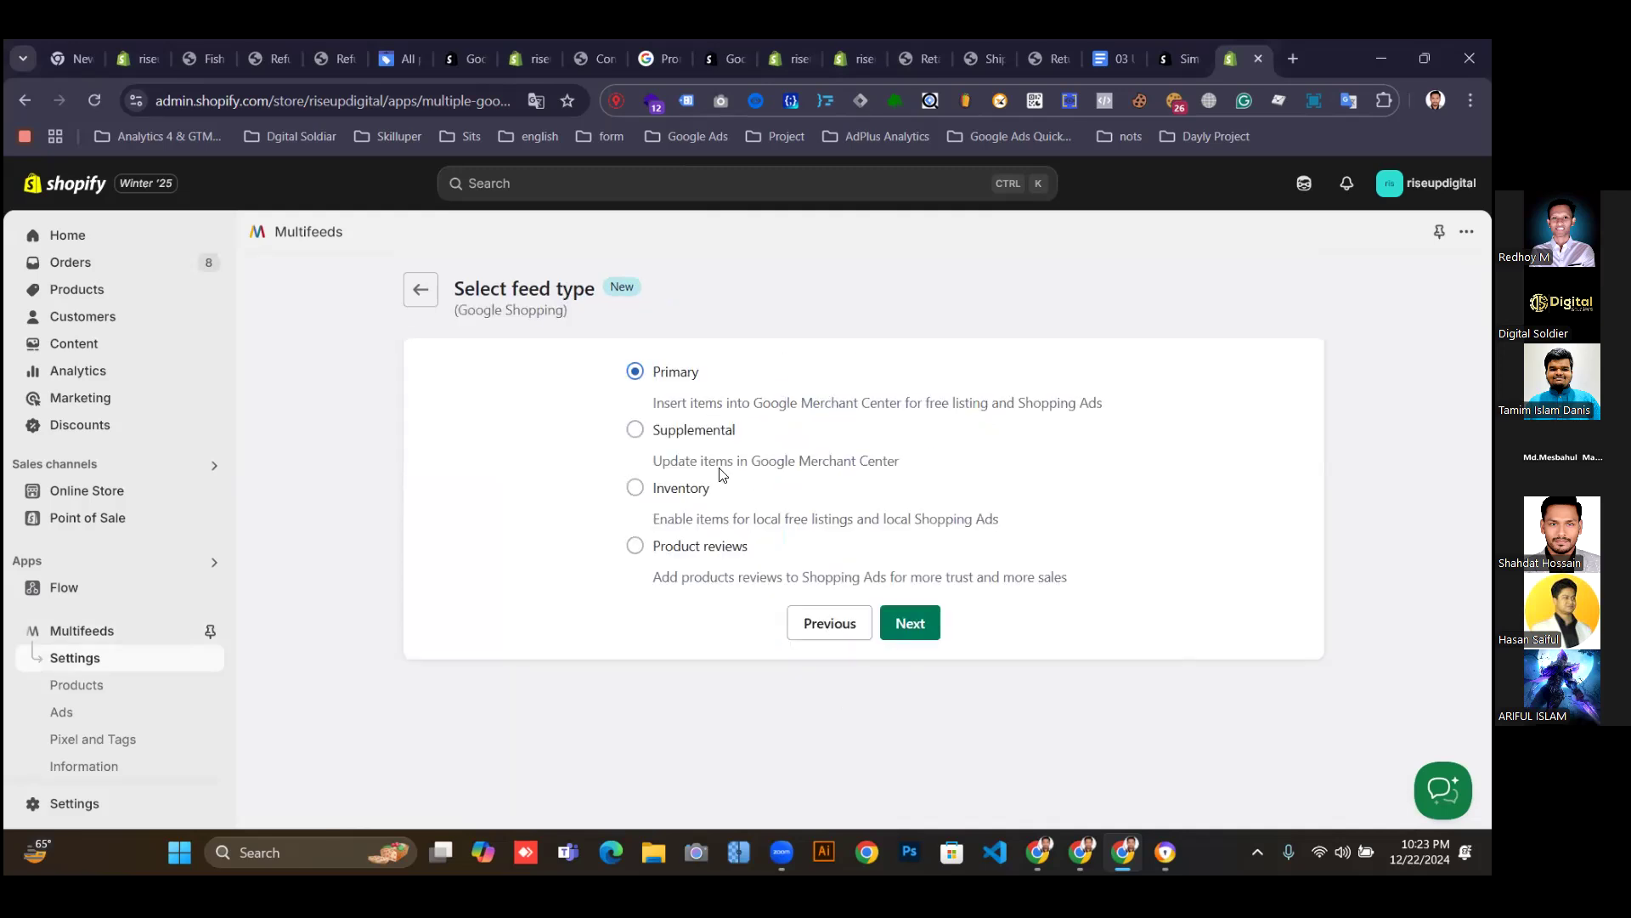
{"action": "left_click", "coordinate": [910, 624]}
{"action": "scroll", "coordinate": [553, 599], "scroll_direction": "down", "scroll_amount": 1}
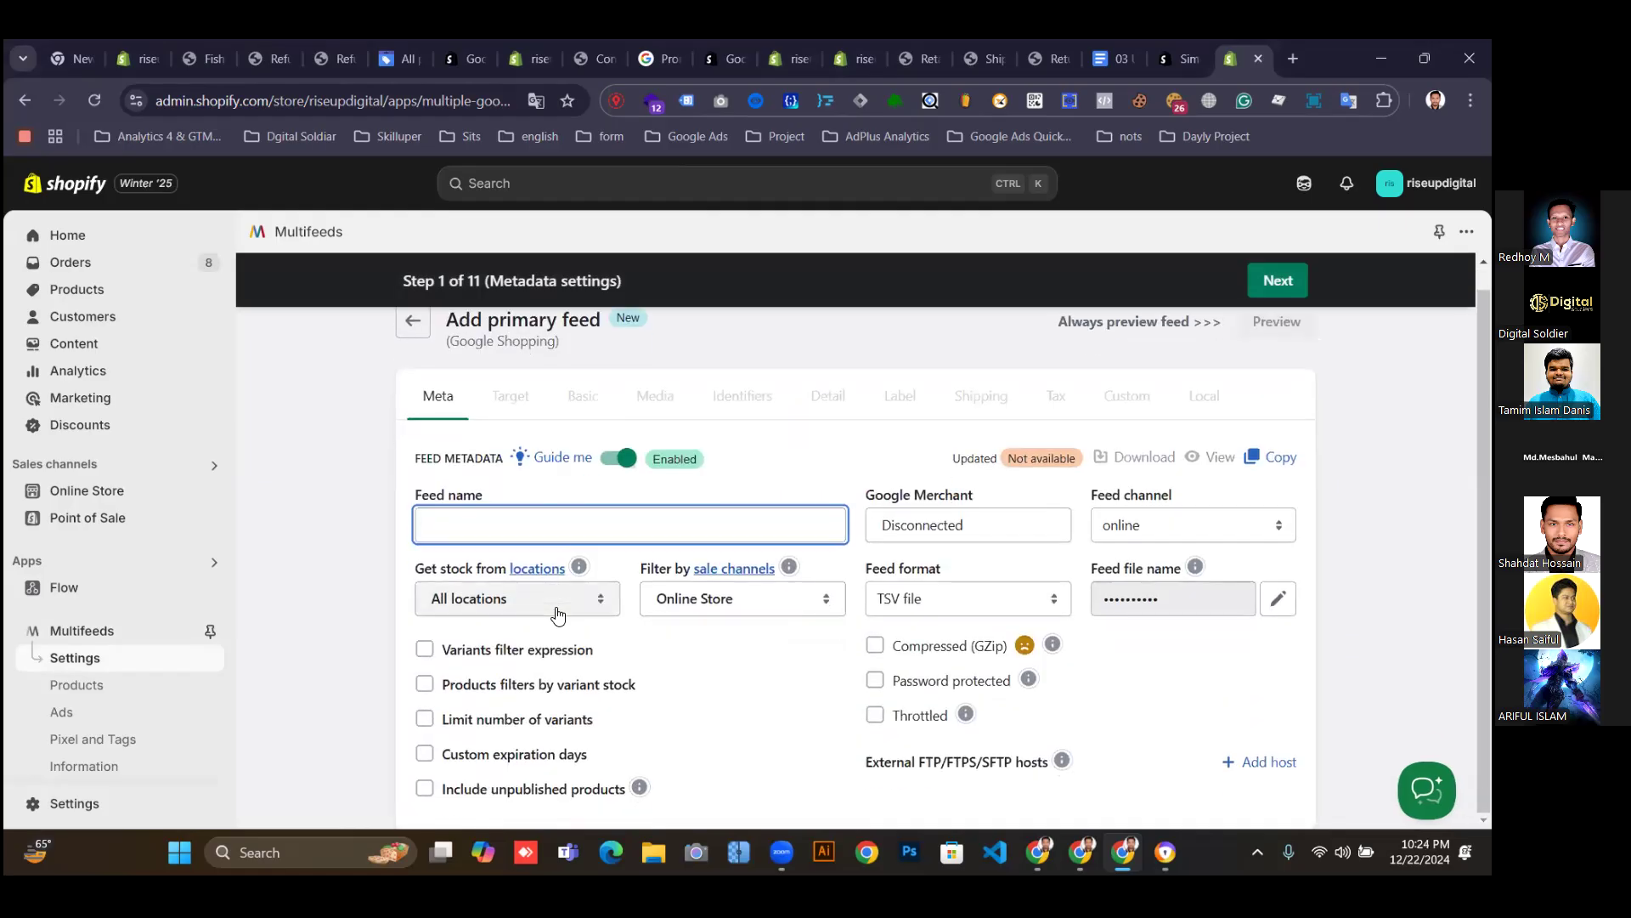
Enter 'Test' as the feed name and accept the lowercase 'test' suggestion.
{"action": "left_click", "coordinate": [498, 522]}
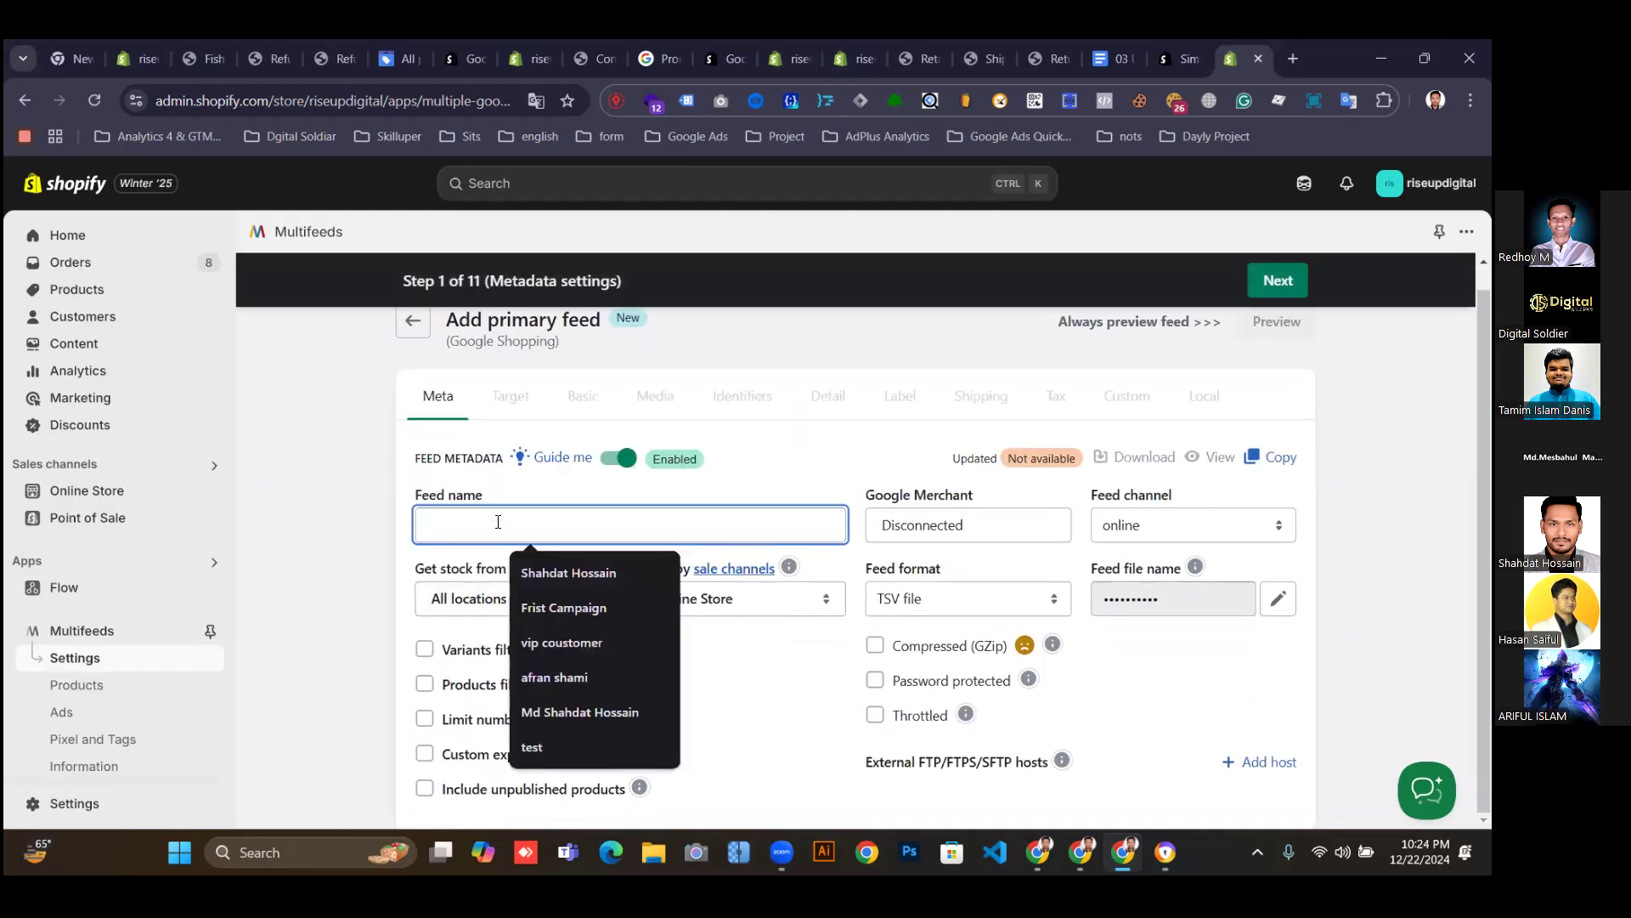
{"action": "type", "text": "M"}
{"action": "key", "text": "BackSpace"}
{"action": "type", "text": "s"}
{"action": "key", "text": "BackSpace"}
{"action": "type", "text": "r"}
{"action": "key", "text": "BackSpace"}
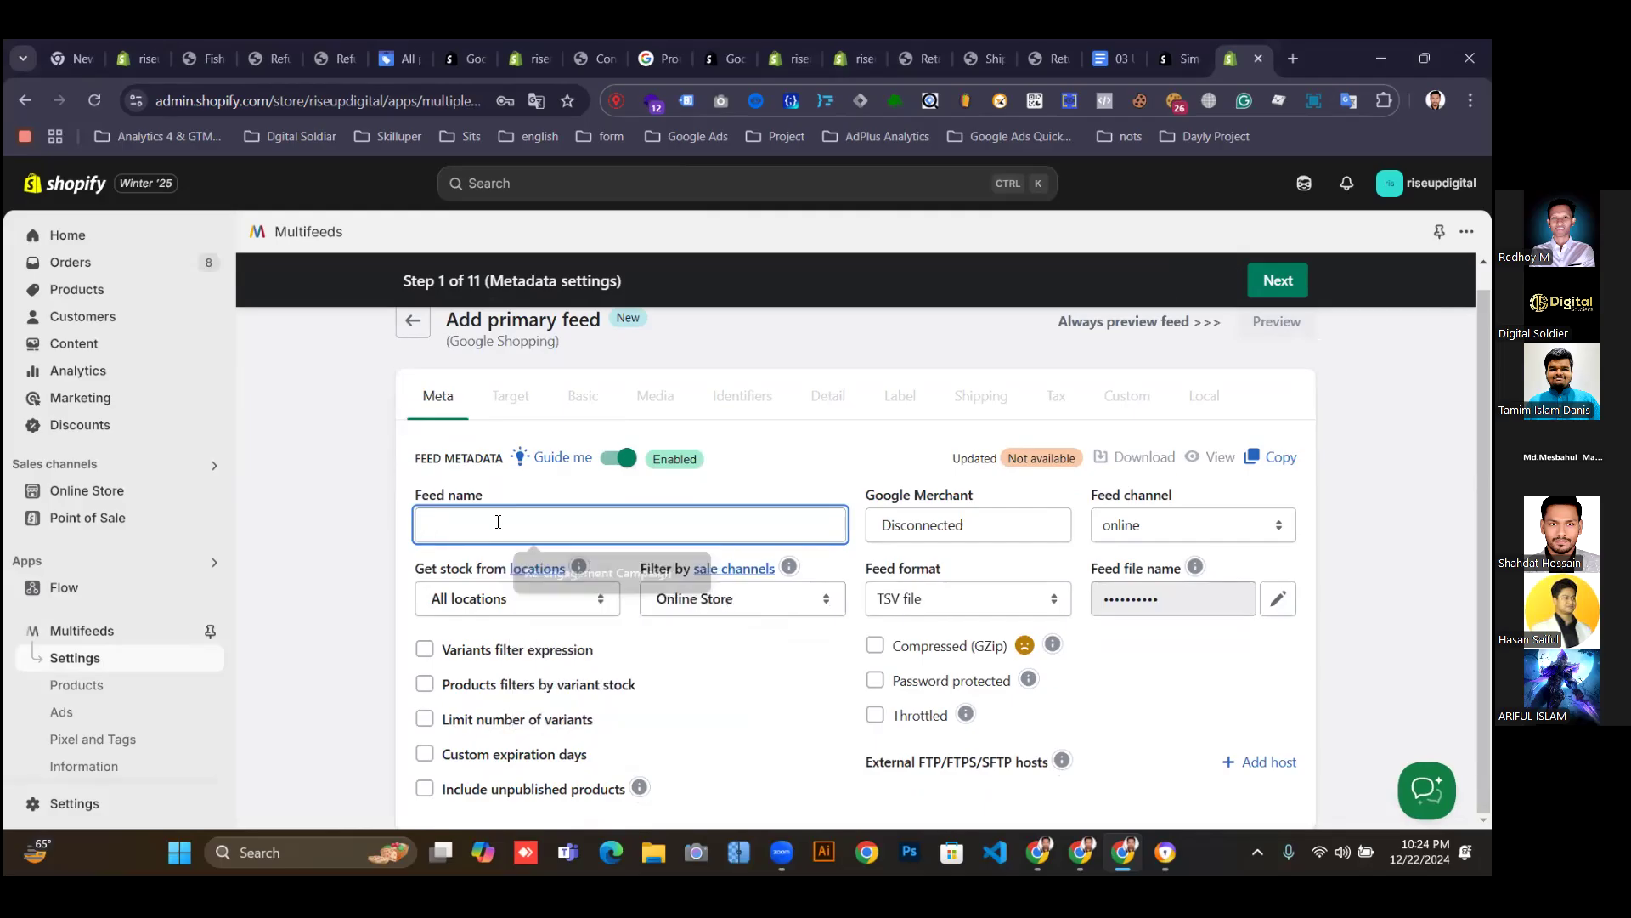
{"action": "type", "text": "Test"}
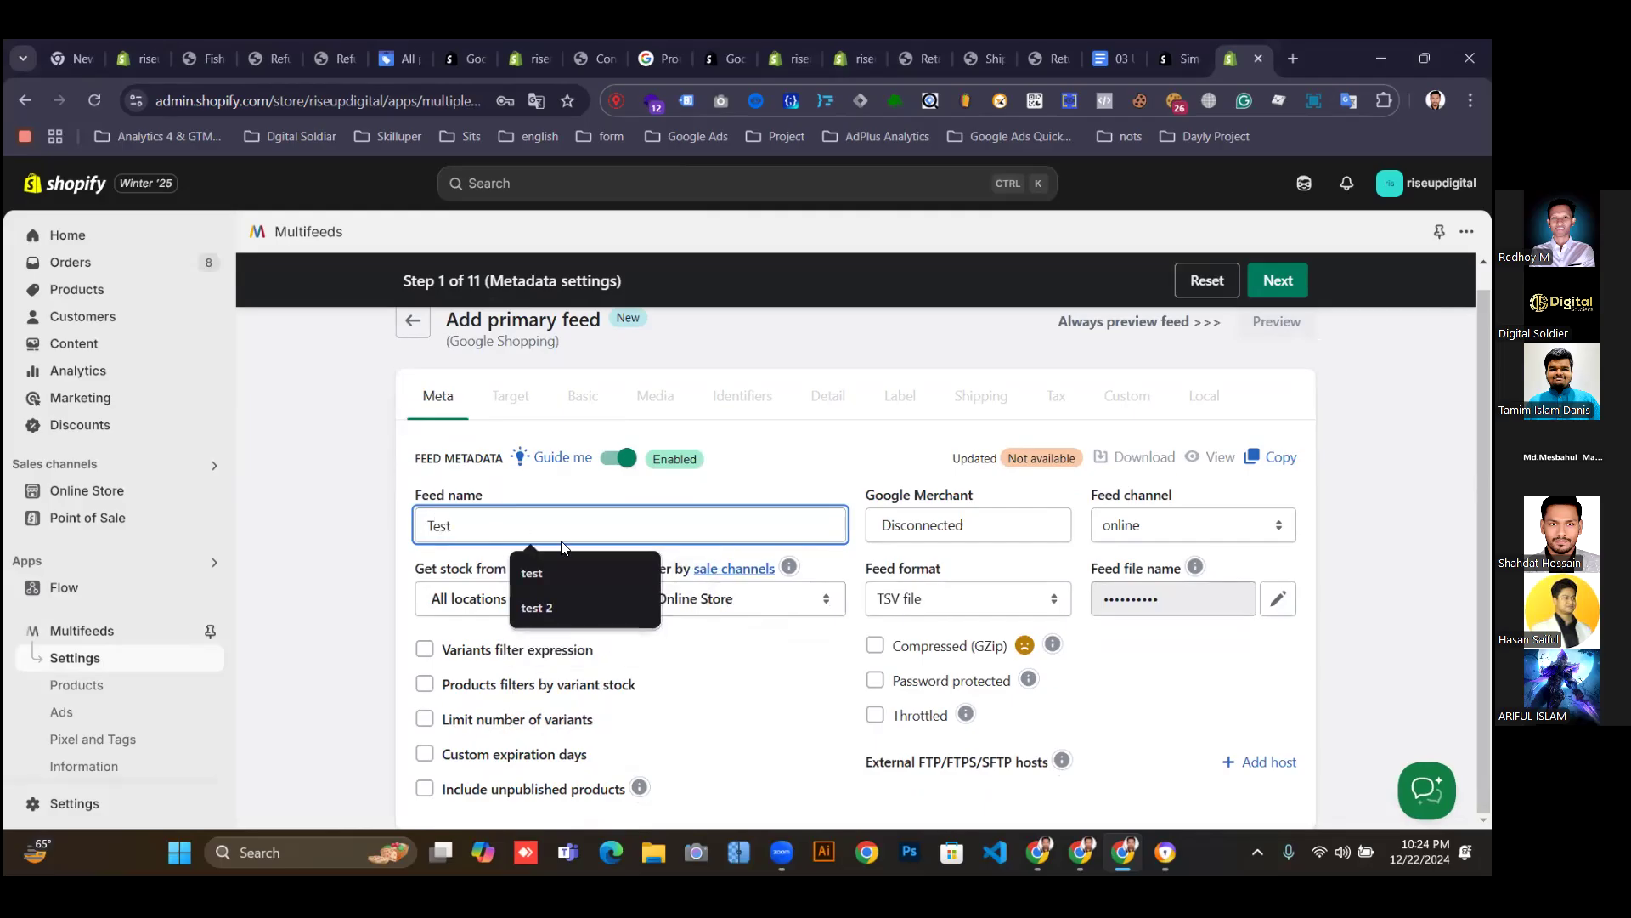
{"action": "left_click", "coordinate": [536, 571]}
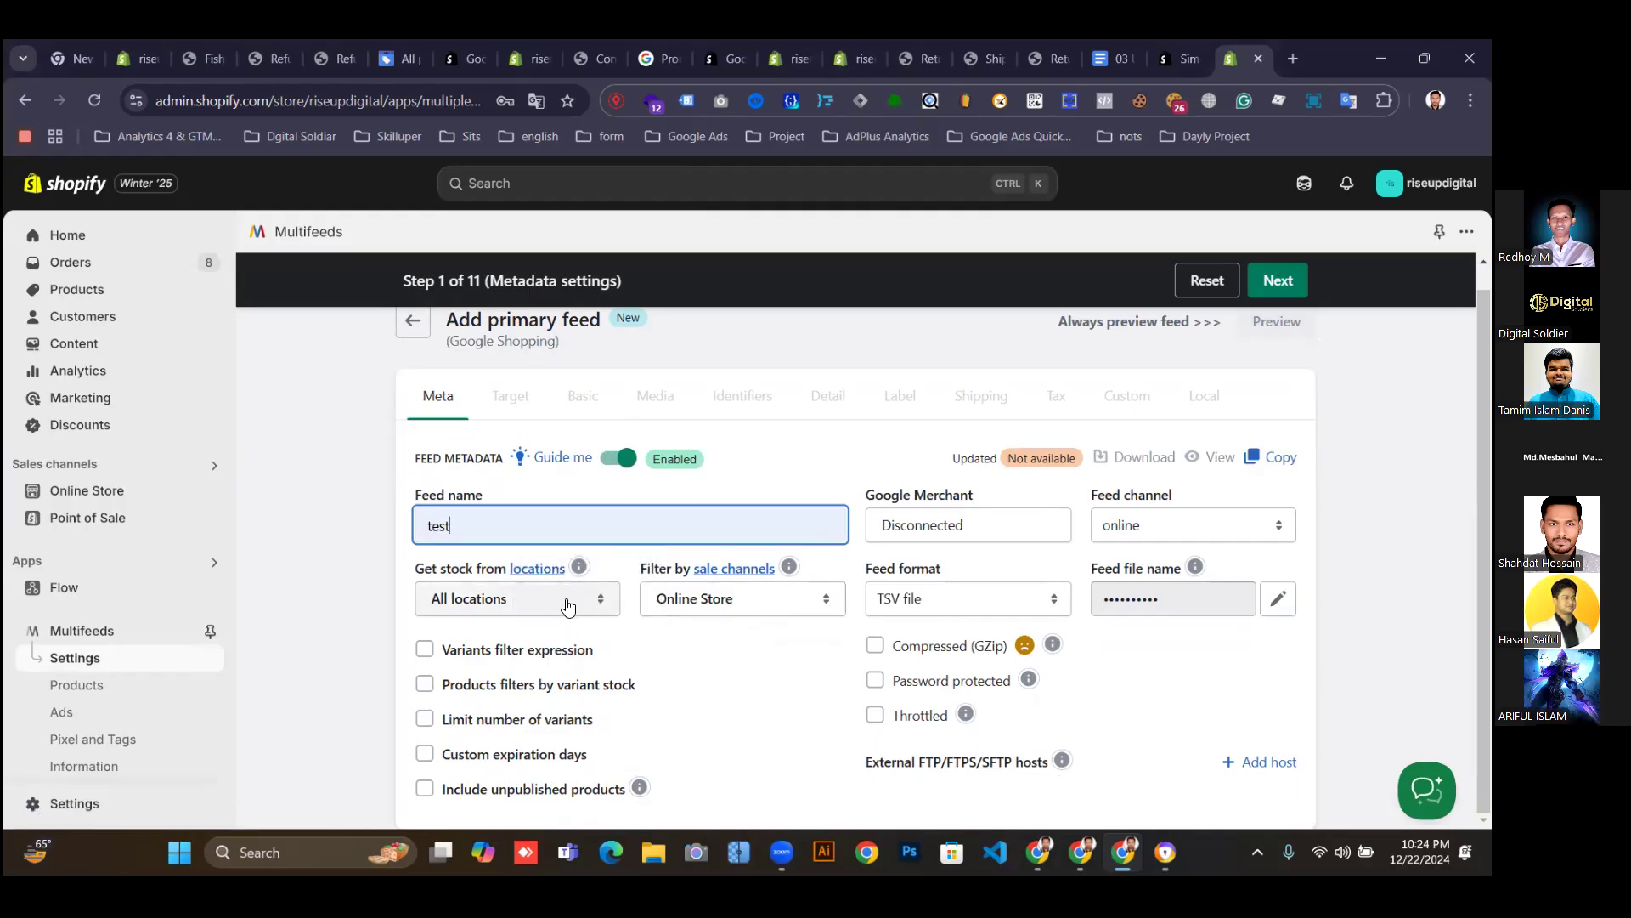
{"action": "left_click", "coordinate": [563, 609]}
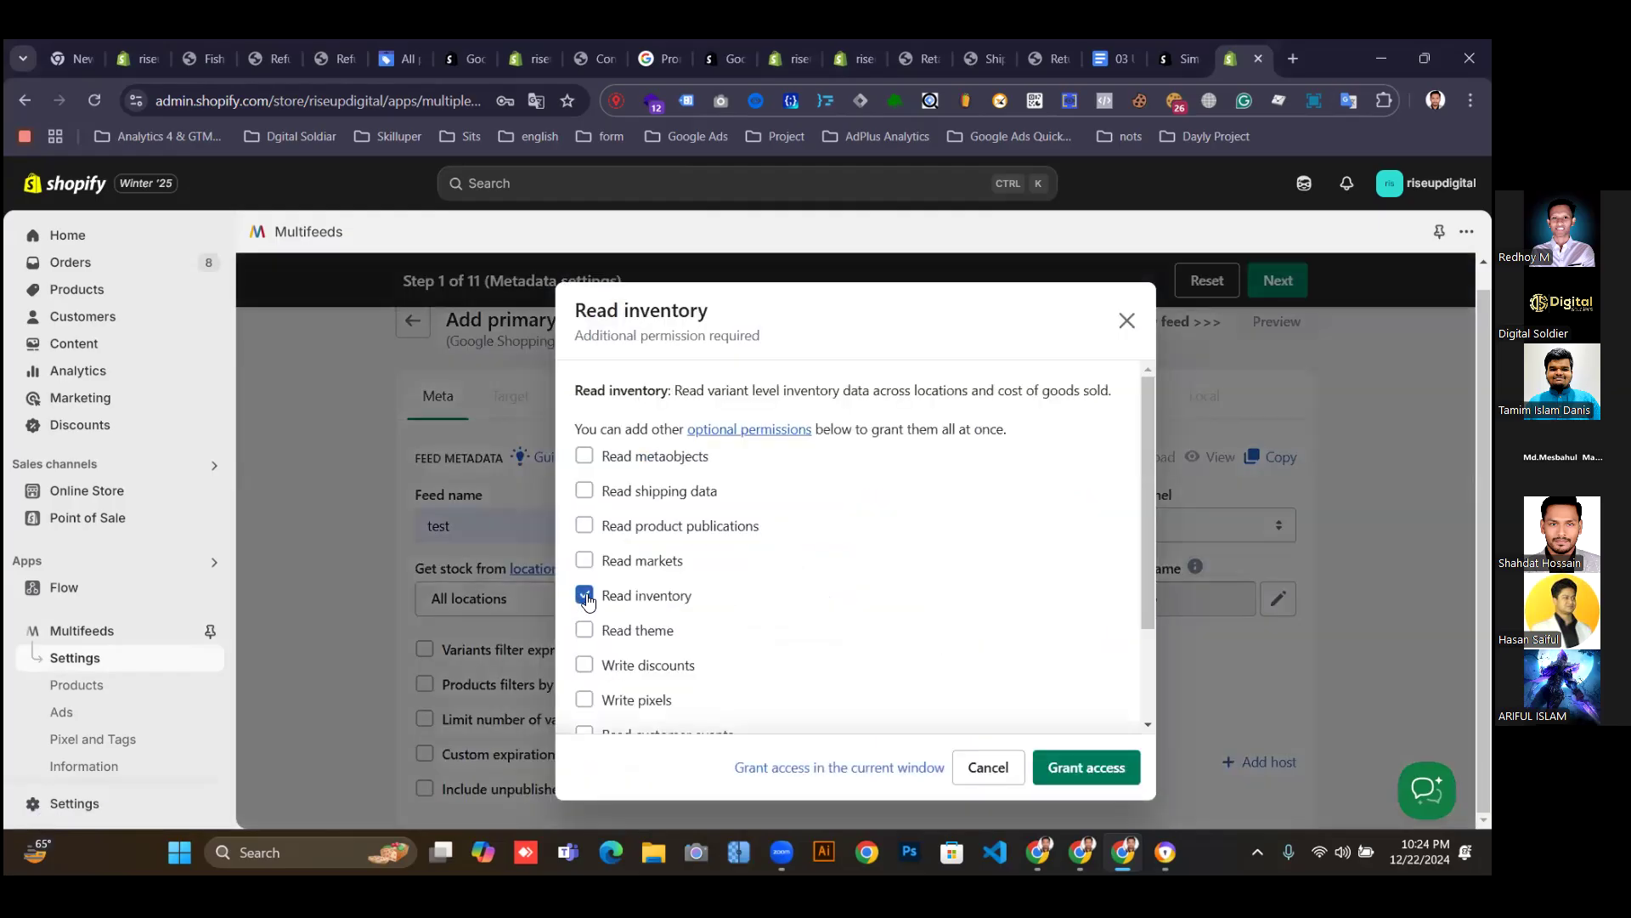
Tick the optional Read shipping data, metaobjects, product publications, markets and theme permissions.
{"action": "scroll", "coordinate": [613, 711], "scroll_direction": "down", "scroll_amount": 3}
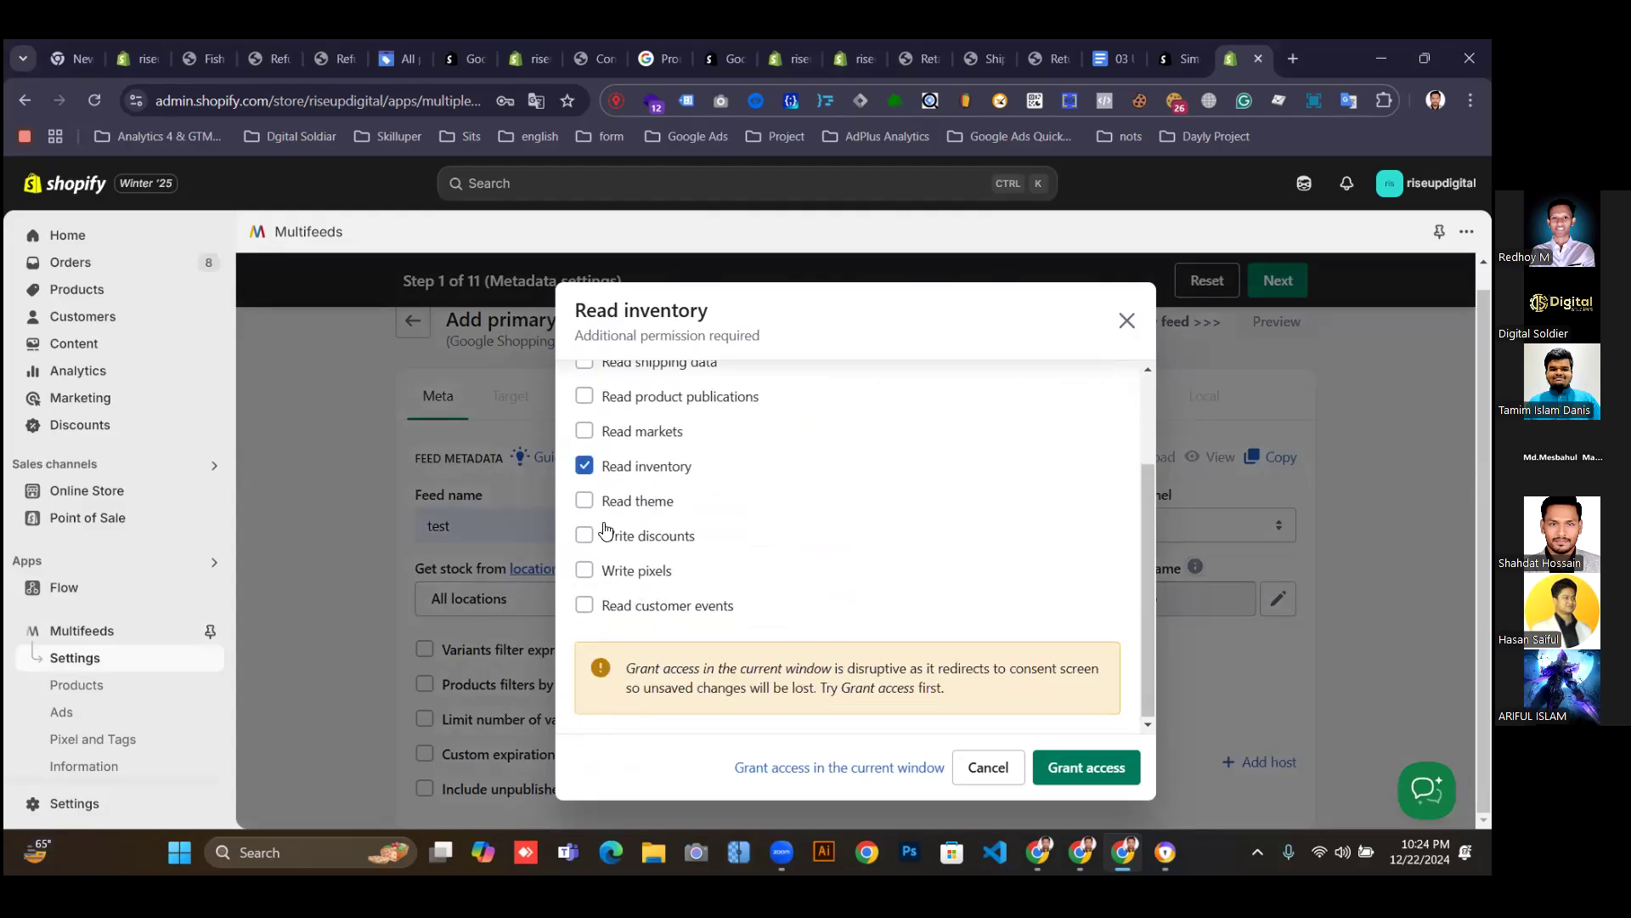
{"action": "scroll", "coordinate": [599, 484], "scroll_direction": "up", "scroll_amount": 1}
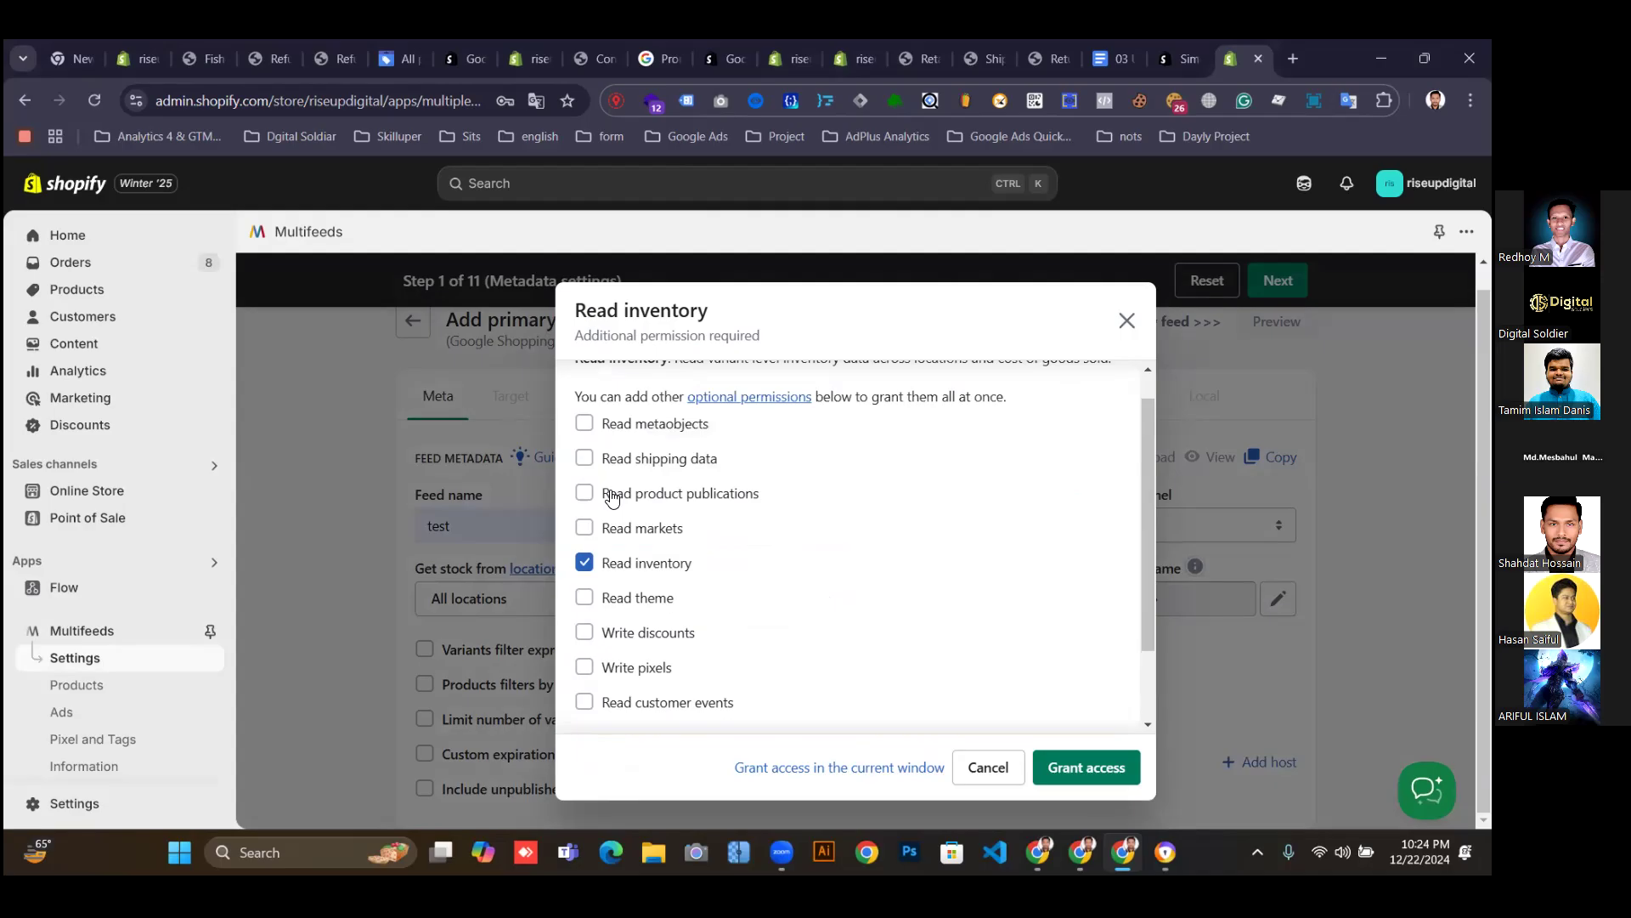
{"action": "left_click", "coordinate": [585, 458]}
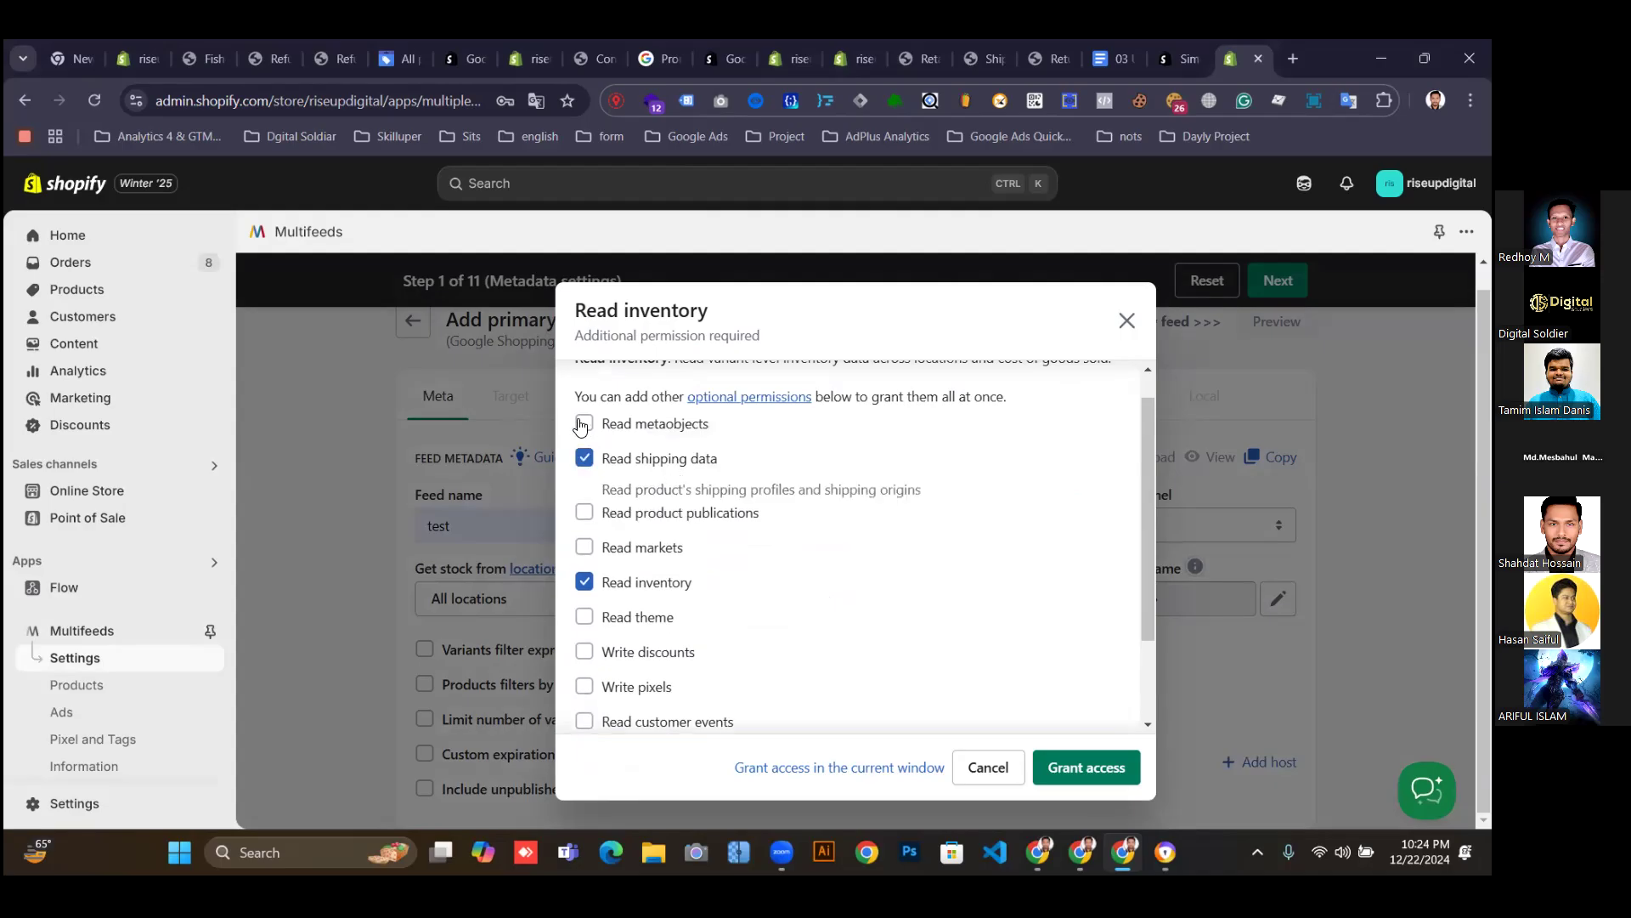
{"action": "left_click", "coordinate": [585, 423]}
{"action": "left_click", "coordinate": [584, 533]}
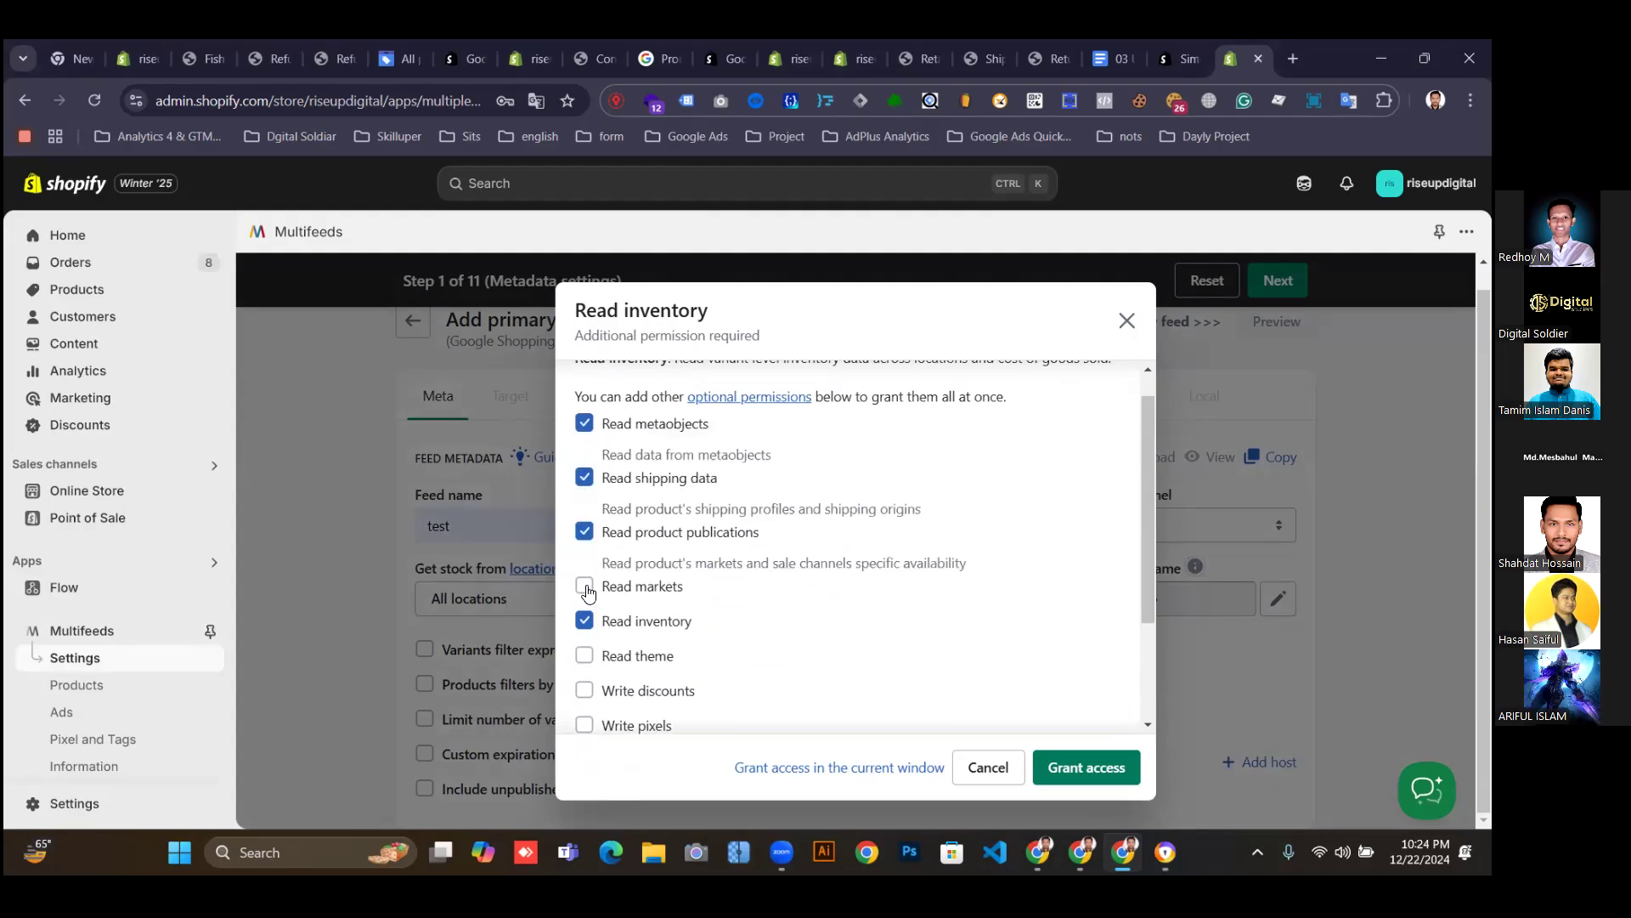
{"action": "left_click", "coordinate": [584, 586]}
{"action": "scroll", "coordinate": [595, 629], "scroll_direction": "down", "scroll_amount": 3}
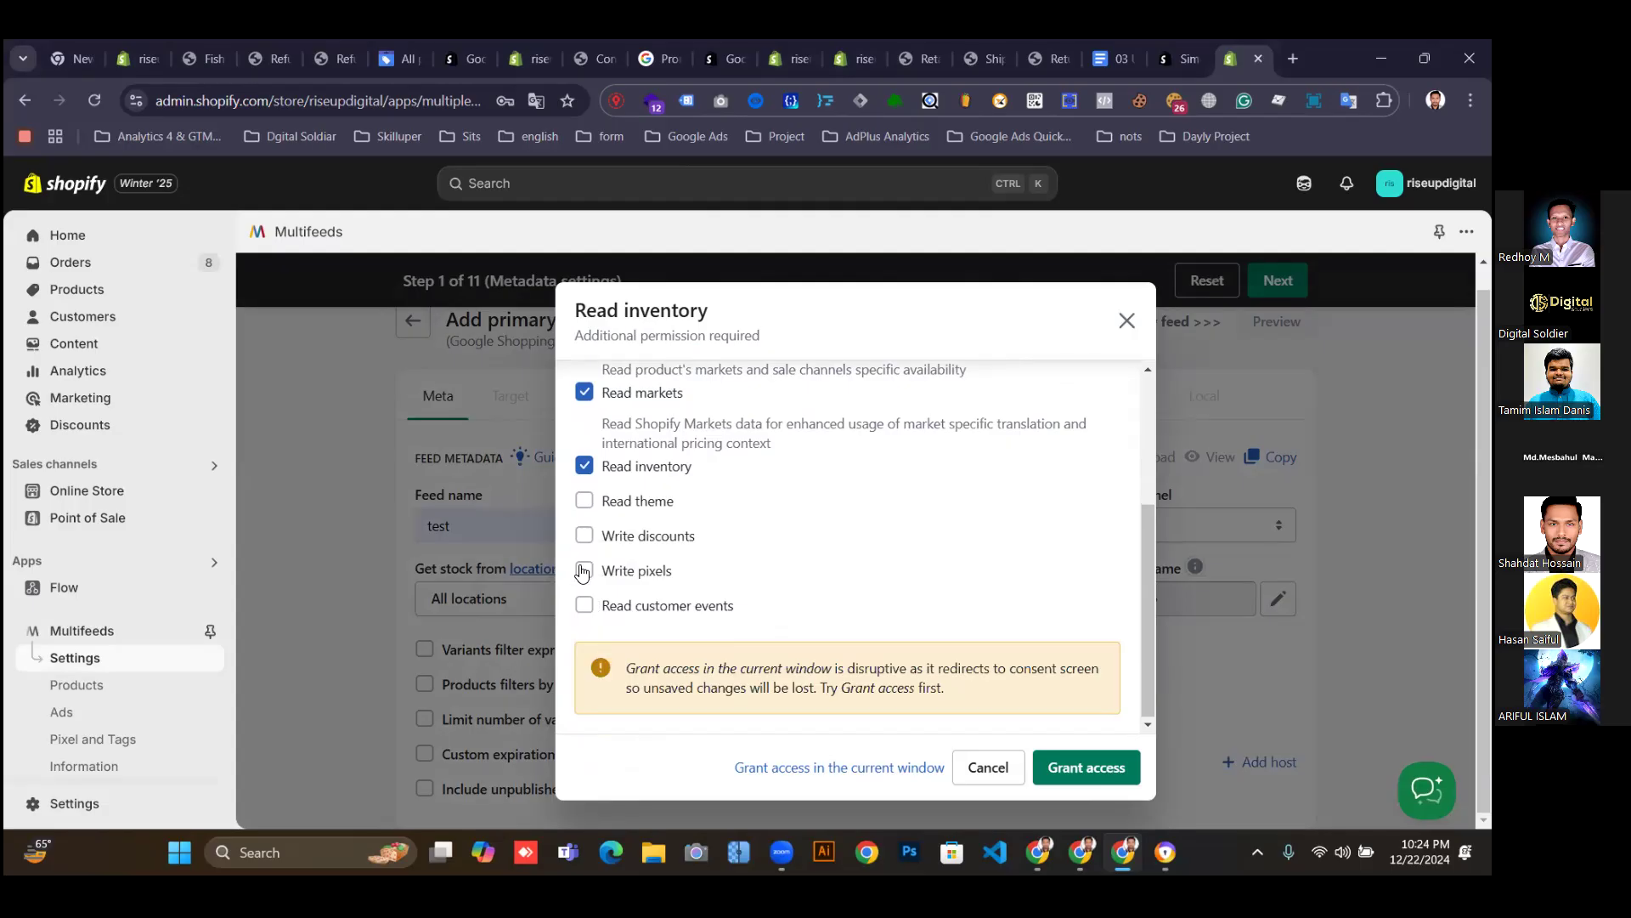
{"action": "left_click", "coordinate": [585, 500]}
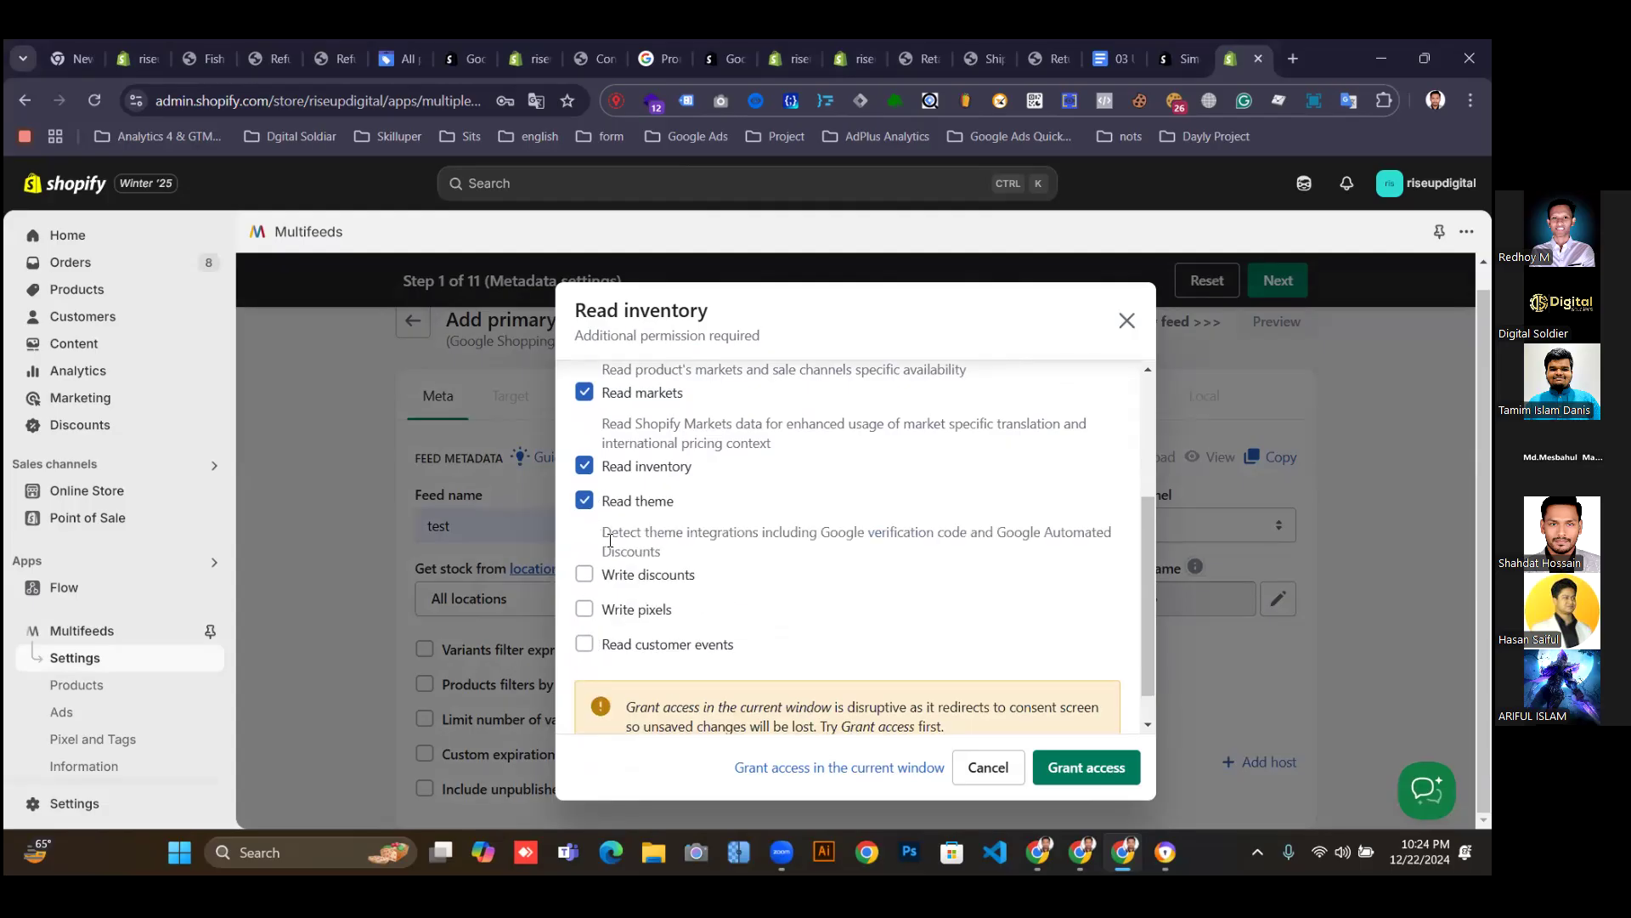
Grant the chosen permissions and approve Multifeeds' updated data access.
{"action": "left_click", "coordinate": [1073, 766]}
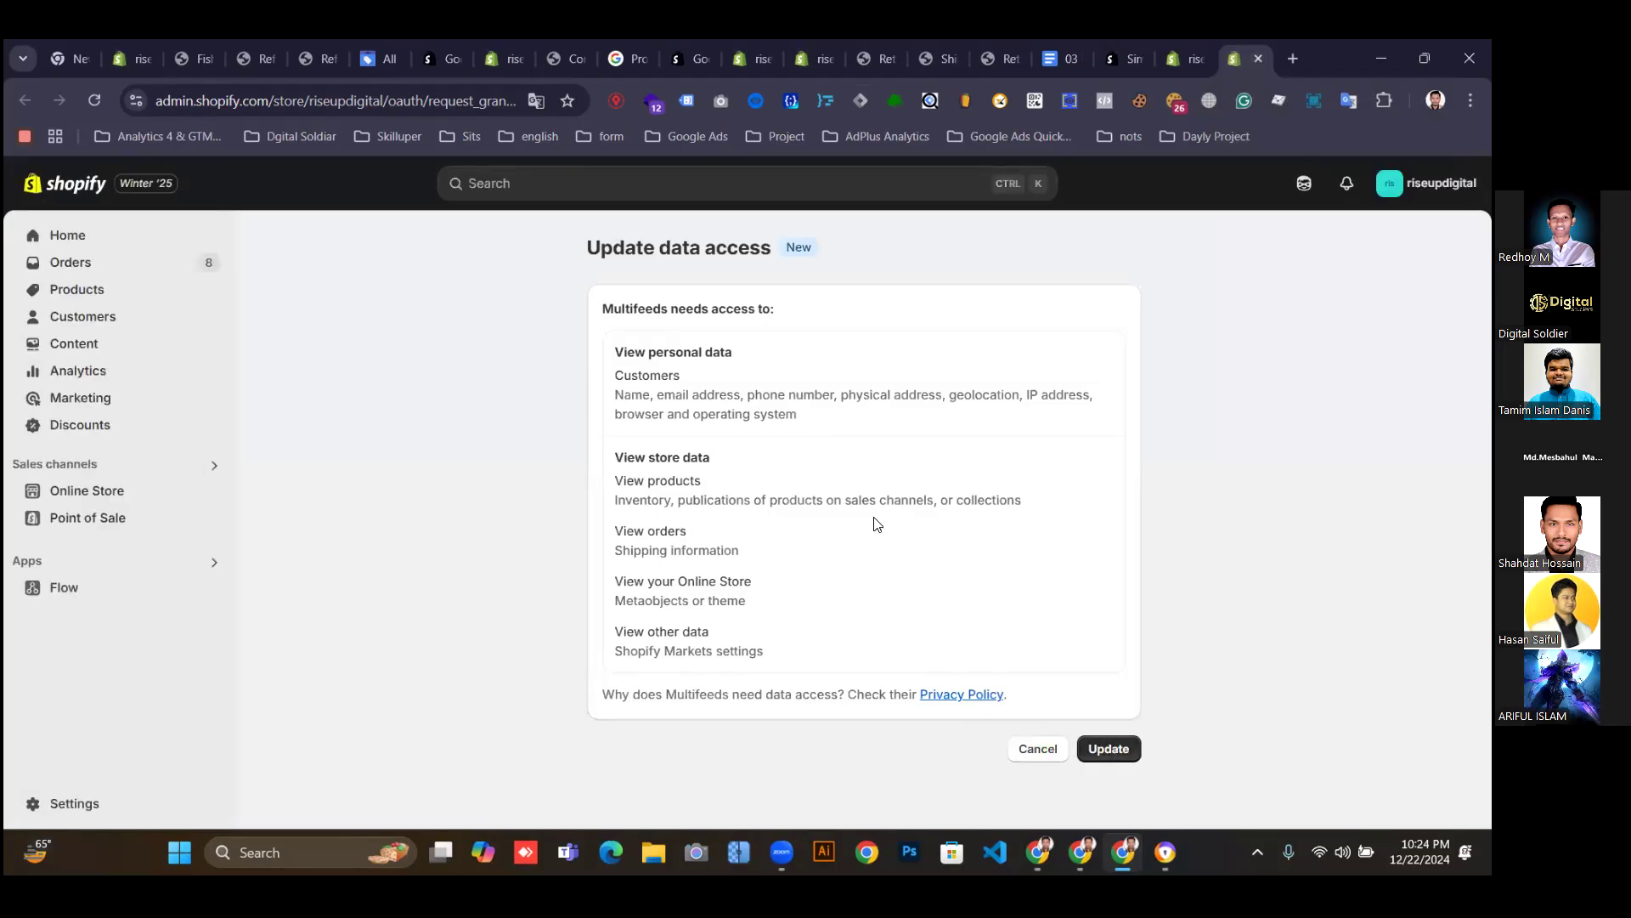
{"action": "left_click", "coordinate": [1103, 744]}
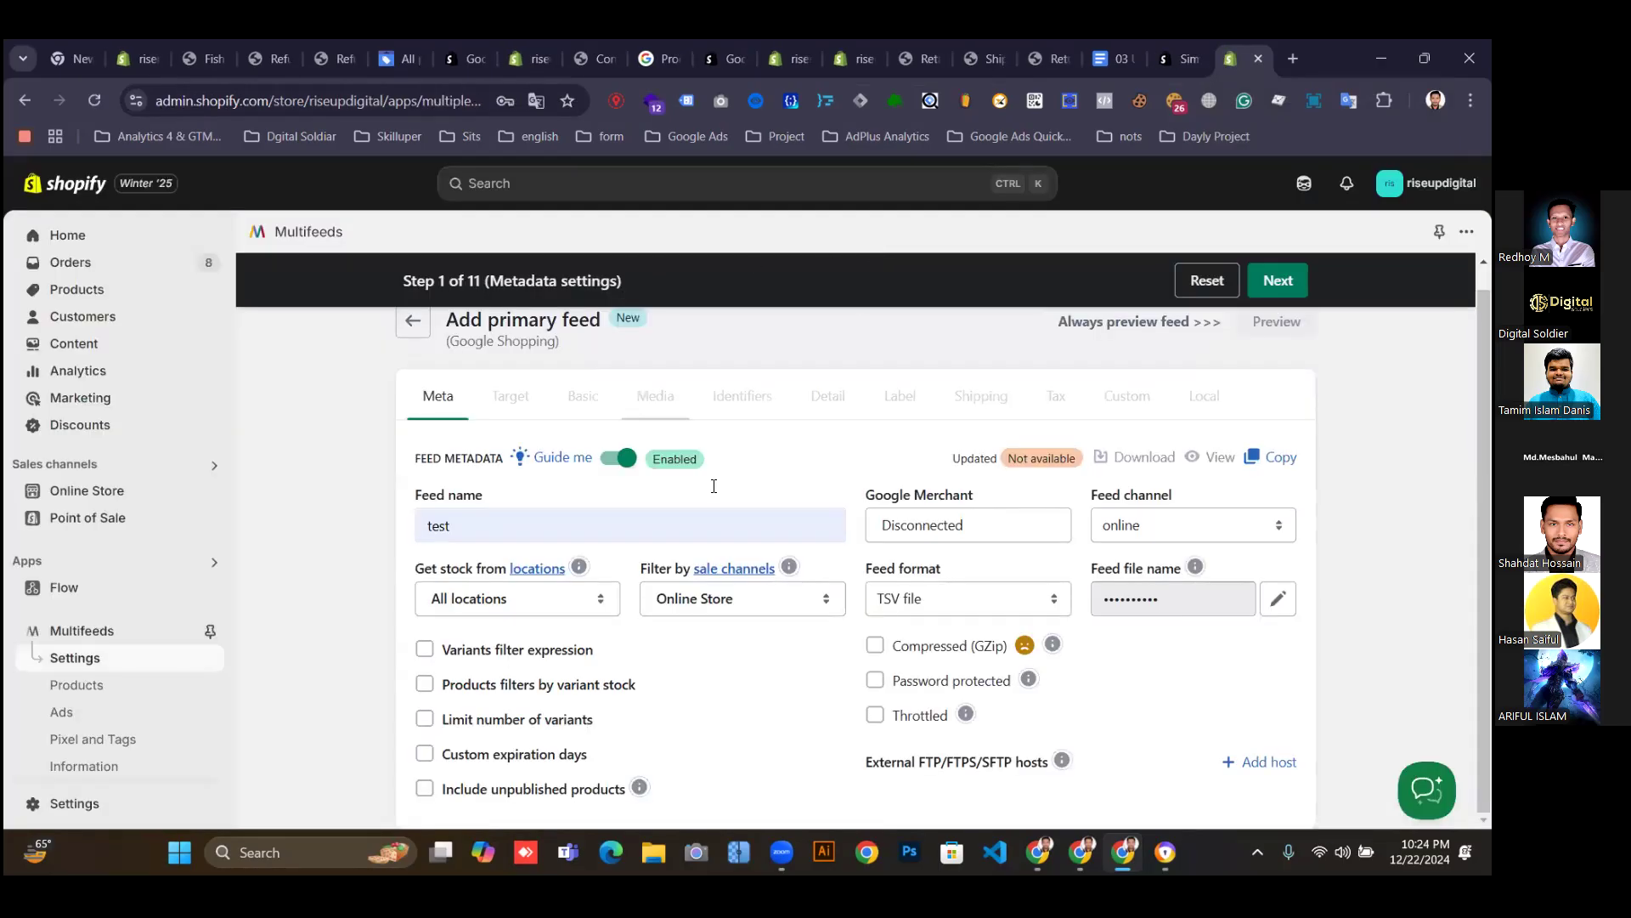
{"action": "left_click", "coordinate": [814, 606]}
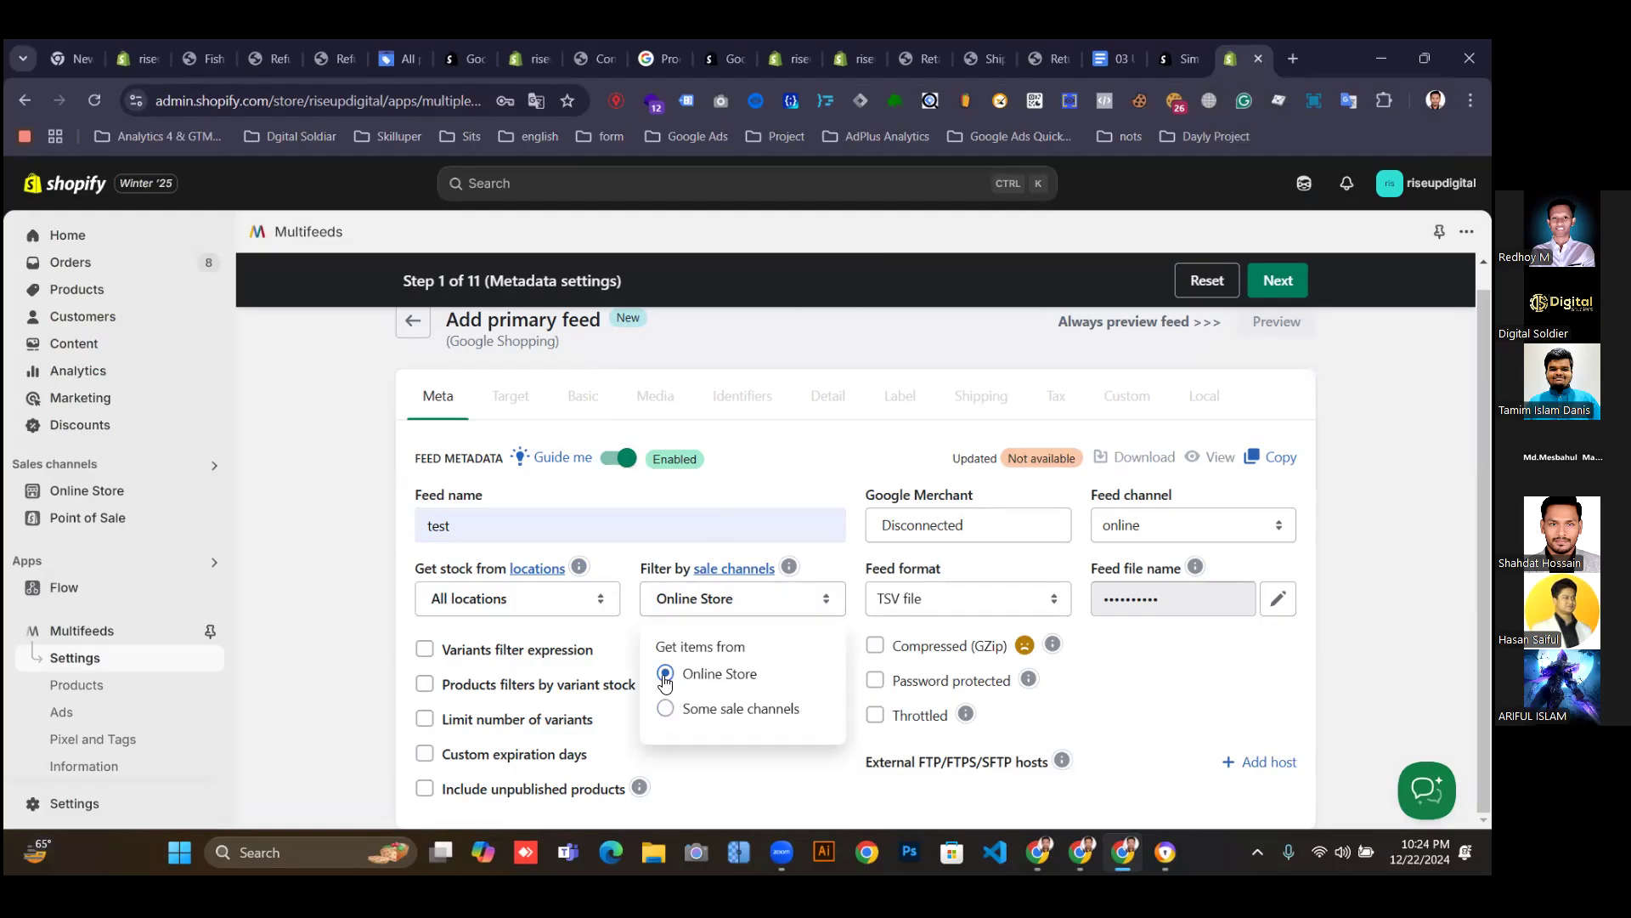
Filter the feed to Some sale channels: Online Store and Google & YouTube only.
{"action": "left_click", "coordinate": [664, 717]}
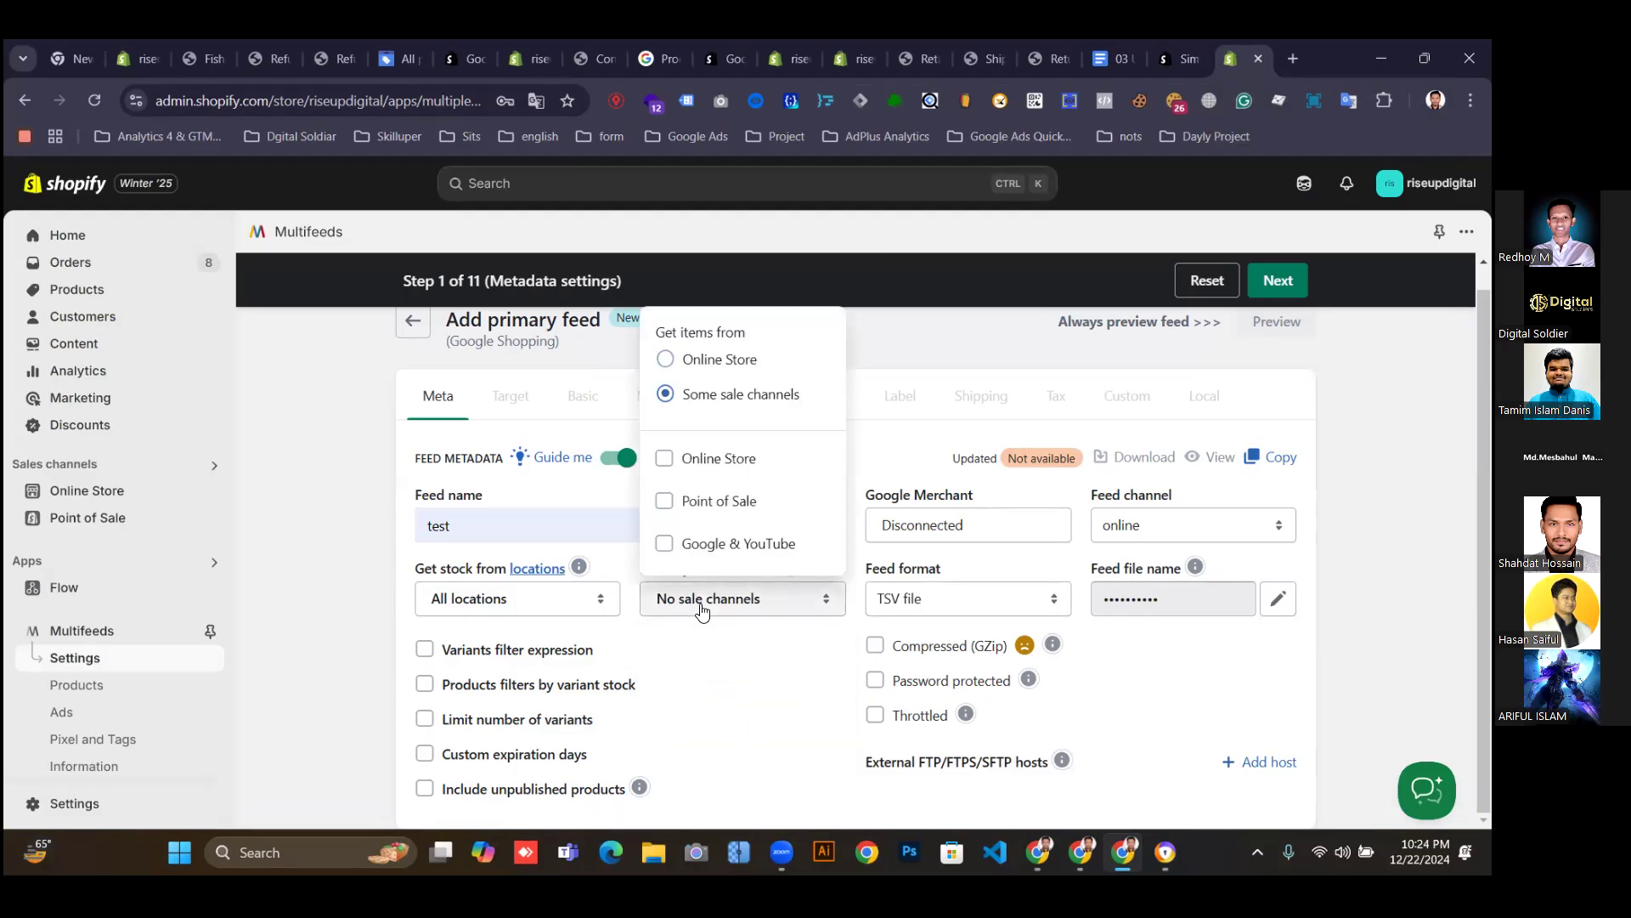
{"action": "left_click", "coordinate": [666, 461]}
{"action": "left_click", "coordinate": [664, 544]}
{"action": "left_click", "coordinate": [666, 501]}
{"action": "left_click", "coordinate": [665, 502]}
{"action": "left_click", "coordinate": [396, 520]}
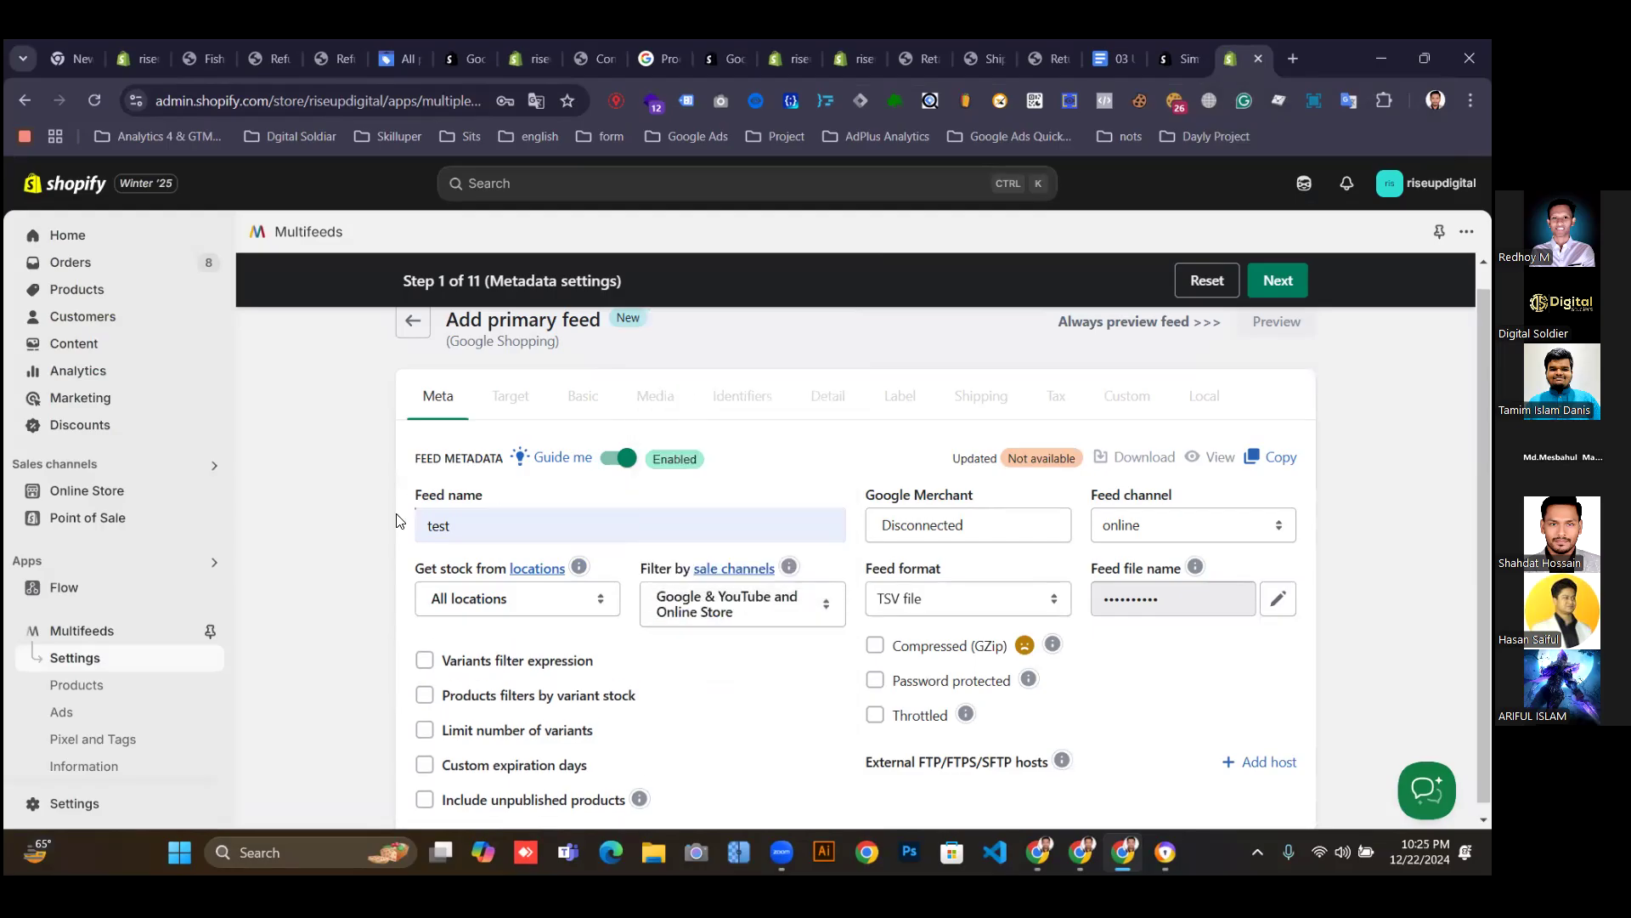
{"action": "scroll", "coordinate": [475, 679], "scroll_direction": "down", "scroll_amount": 1}
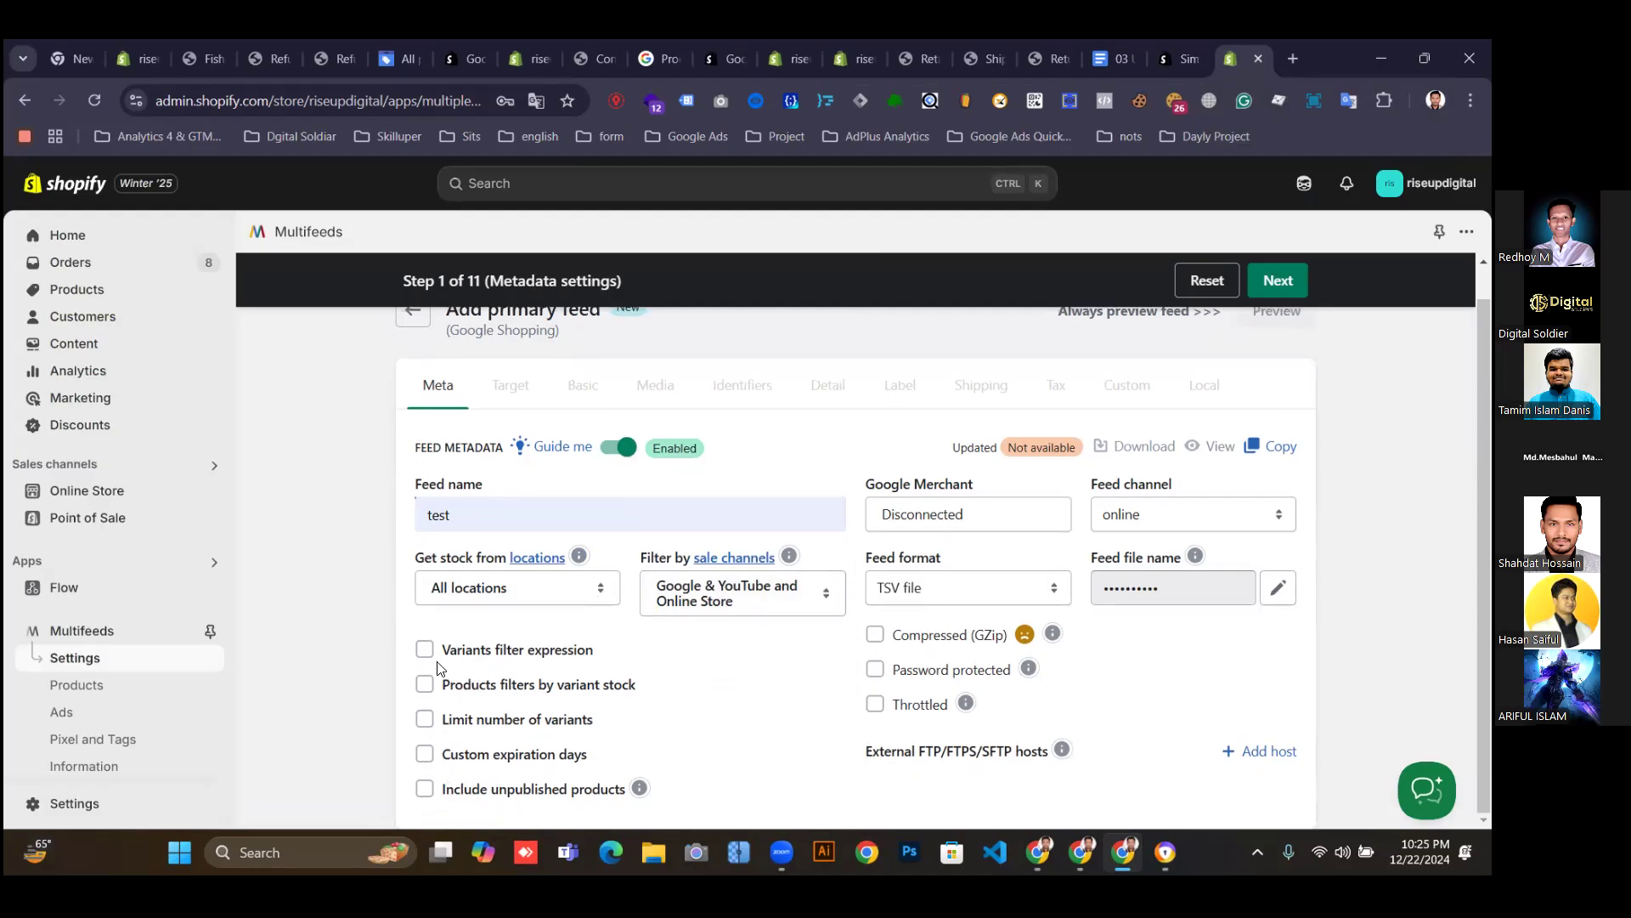
Set the feed format to XML file, continue, and acknowledge the missing merchant account warning.
{"action": "left_click", "coordinate": [955, 597]}
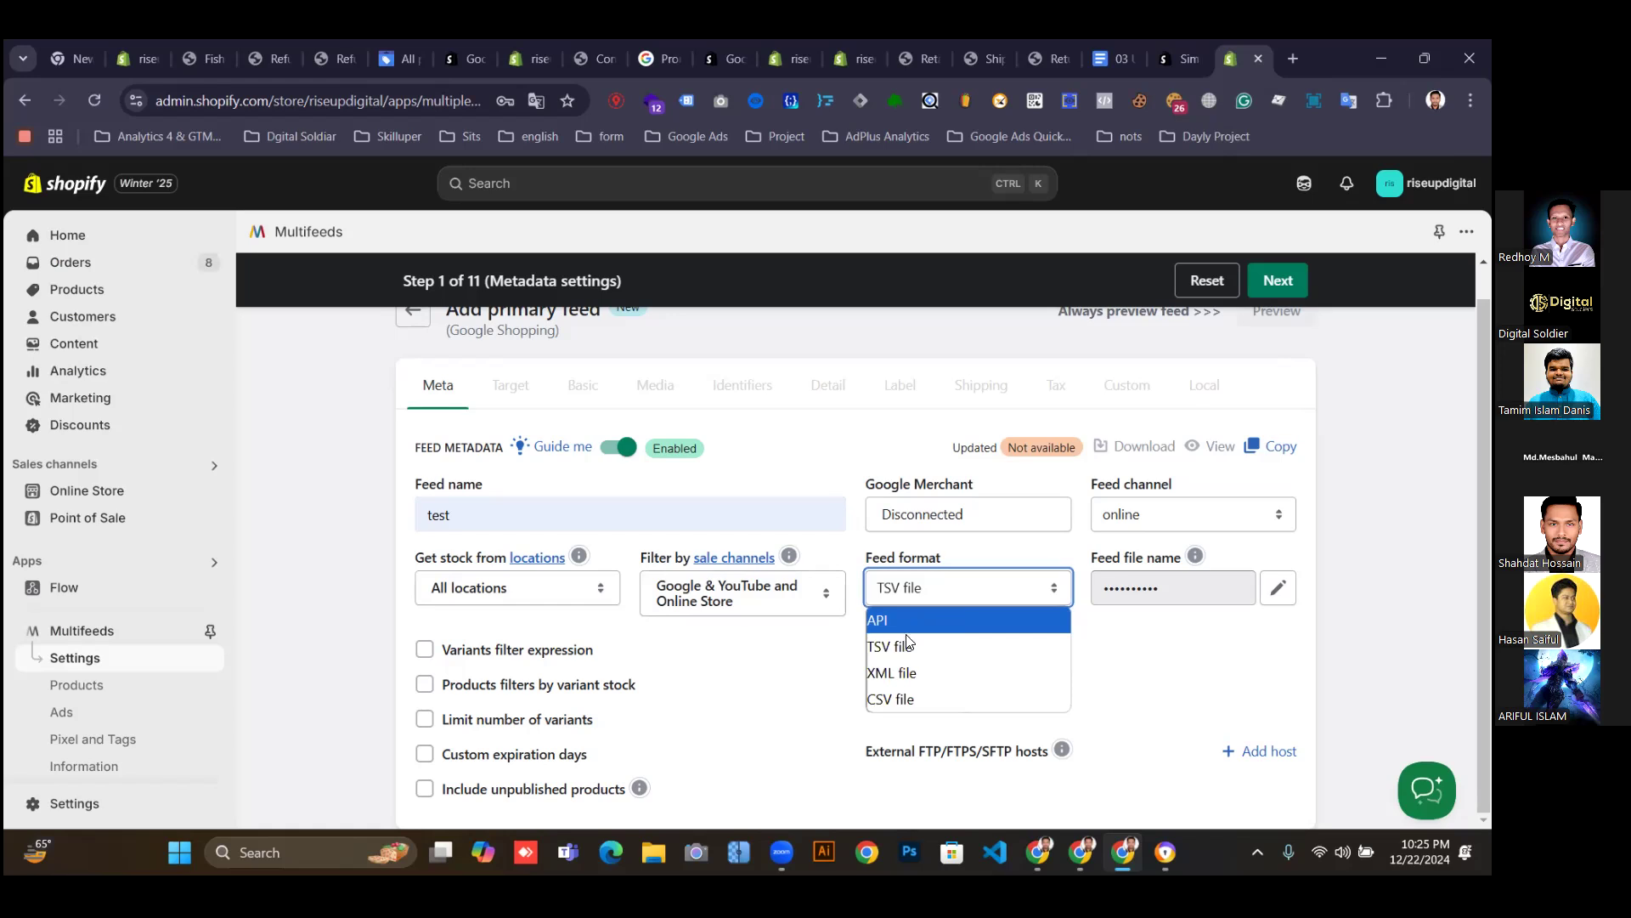
{"action": "left_click", "coordinate": [902, 672]}
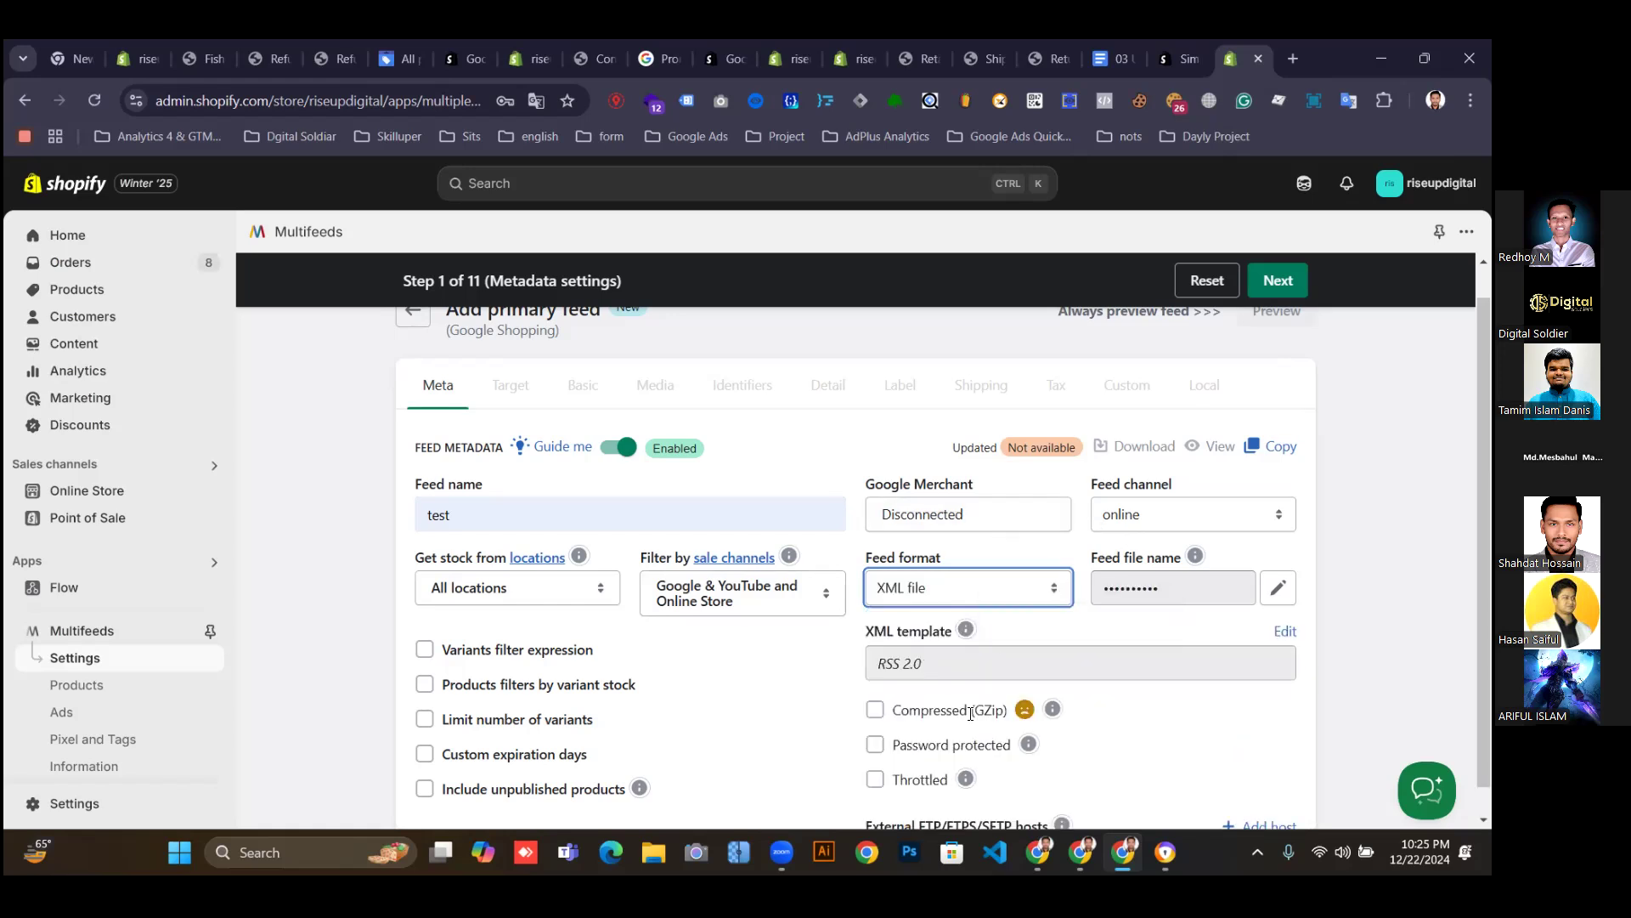
{"action": "scroll", "coordinate": [971, 712], "scroll_direction": "down", "scroll_amount": 1}
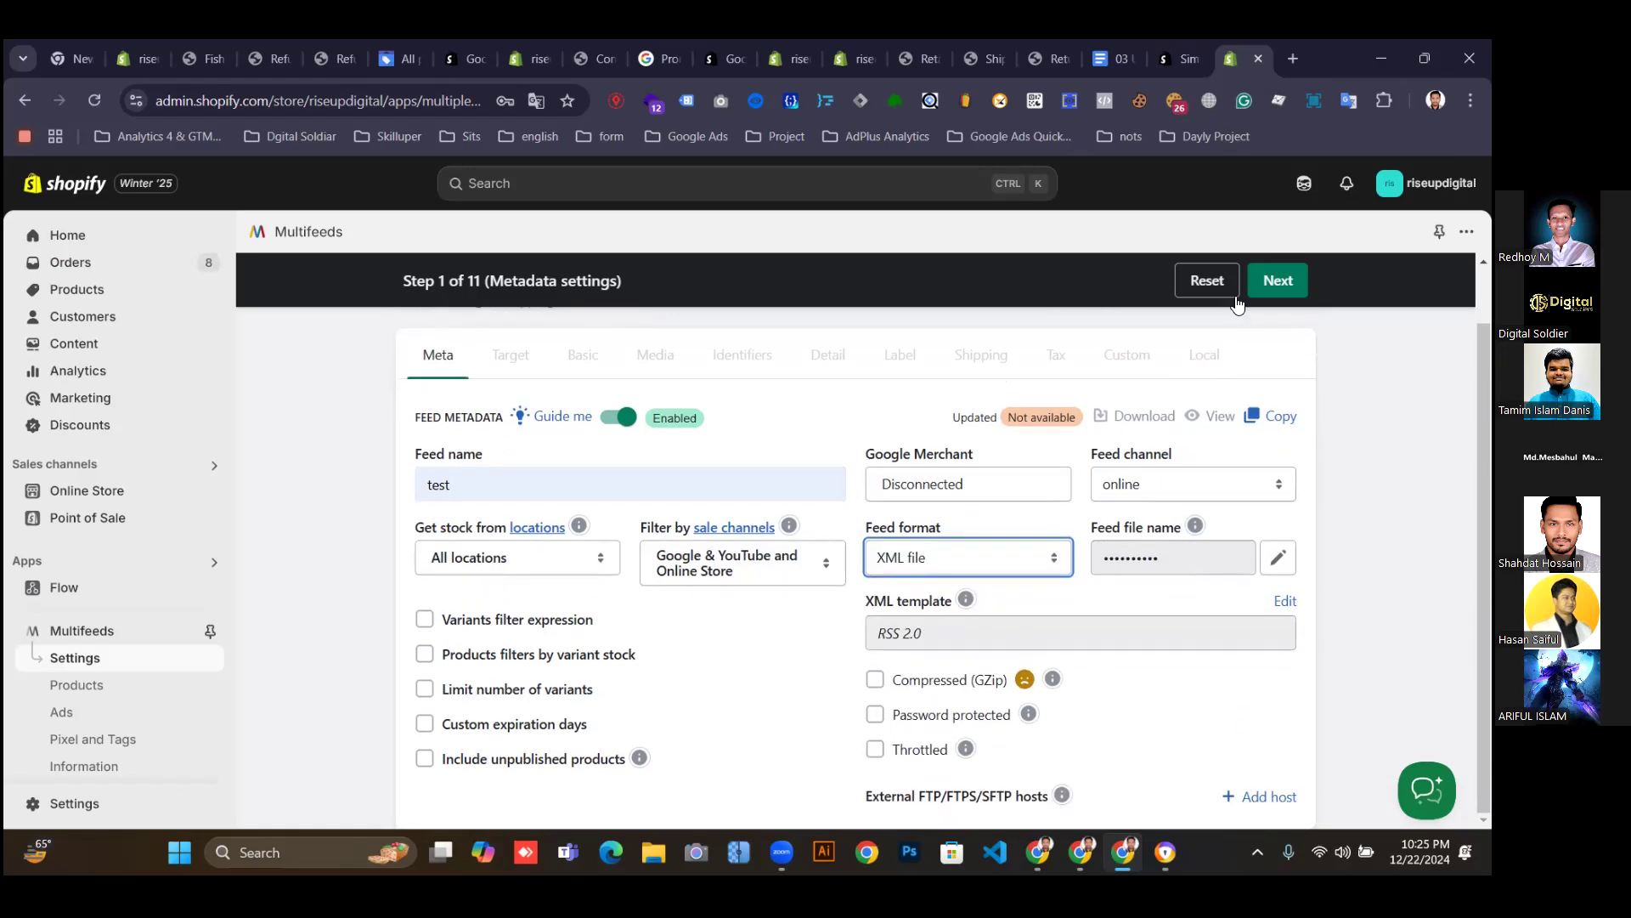
{"action": "left_click", "coordinate": [1259, 280]}
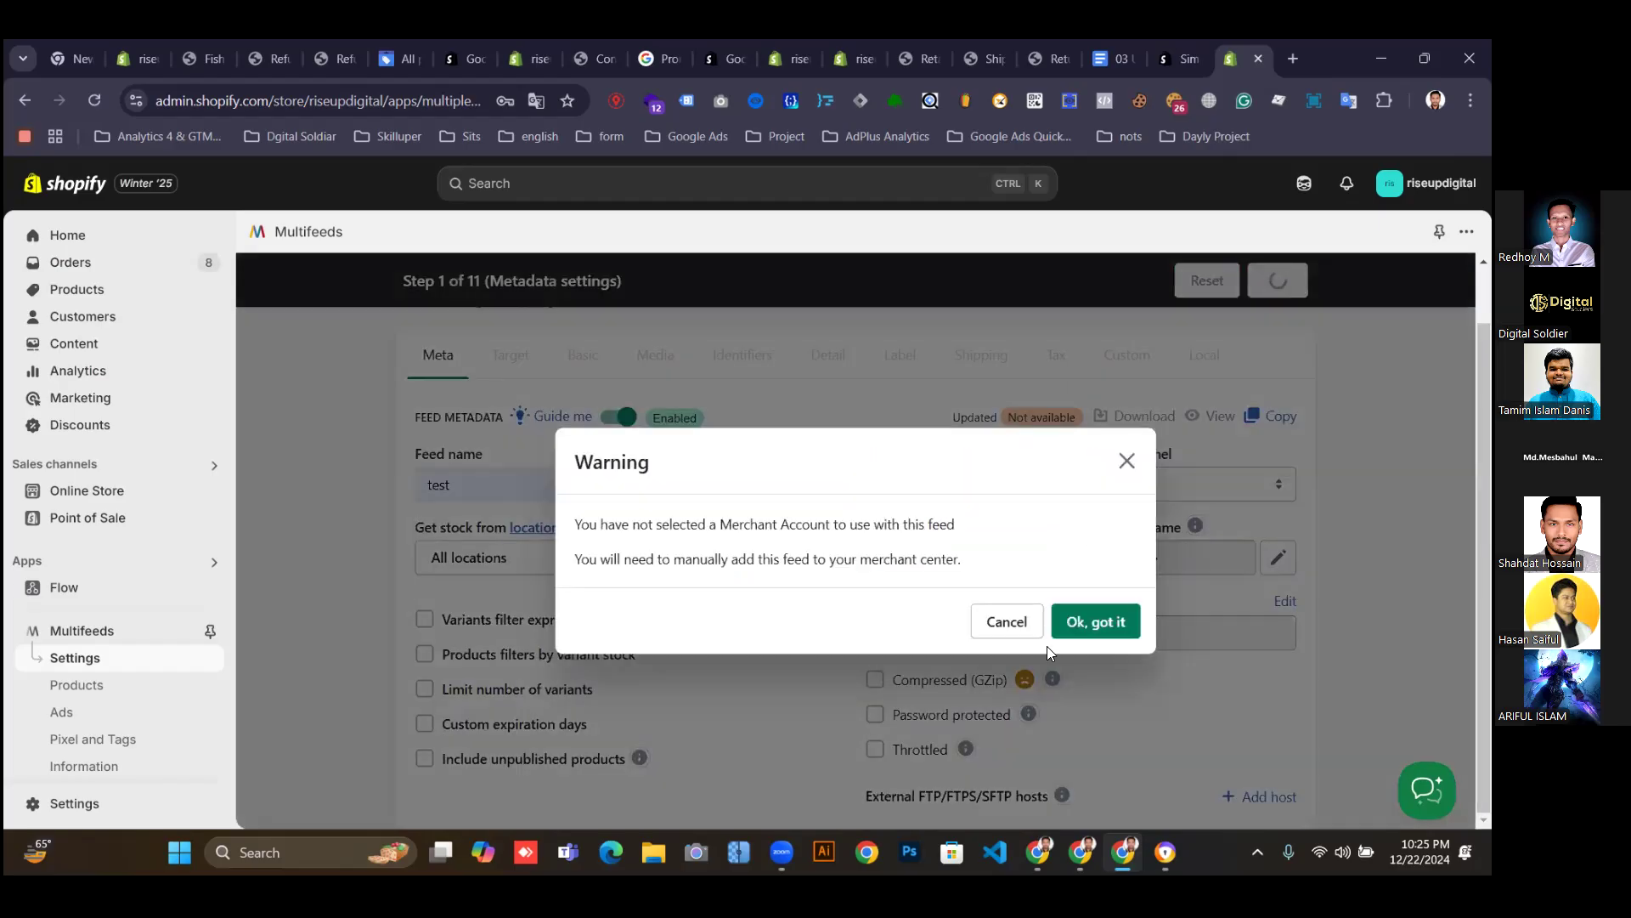
{"action": "left_click", "coordinate": [1094, 621]}
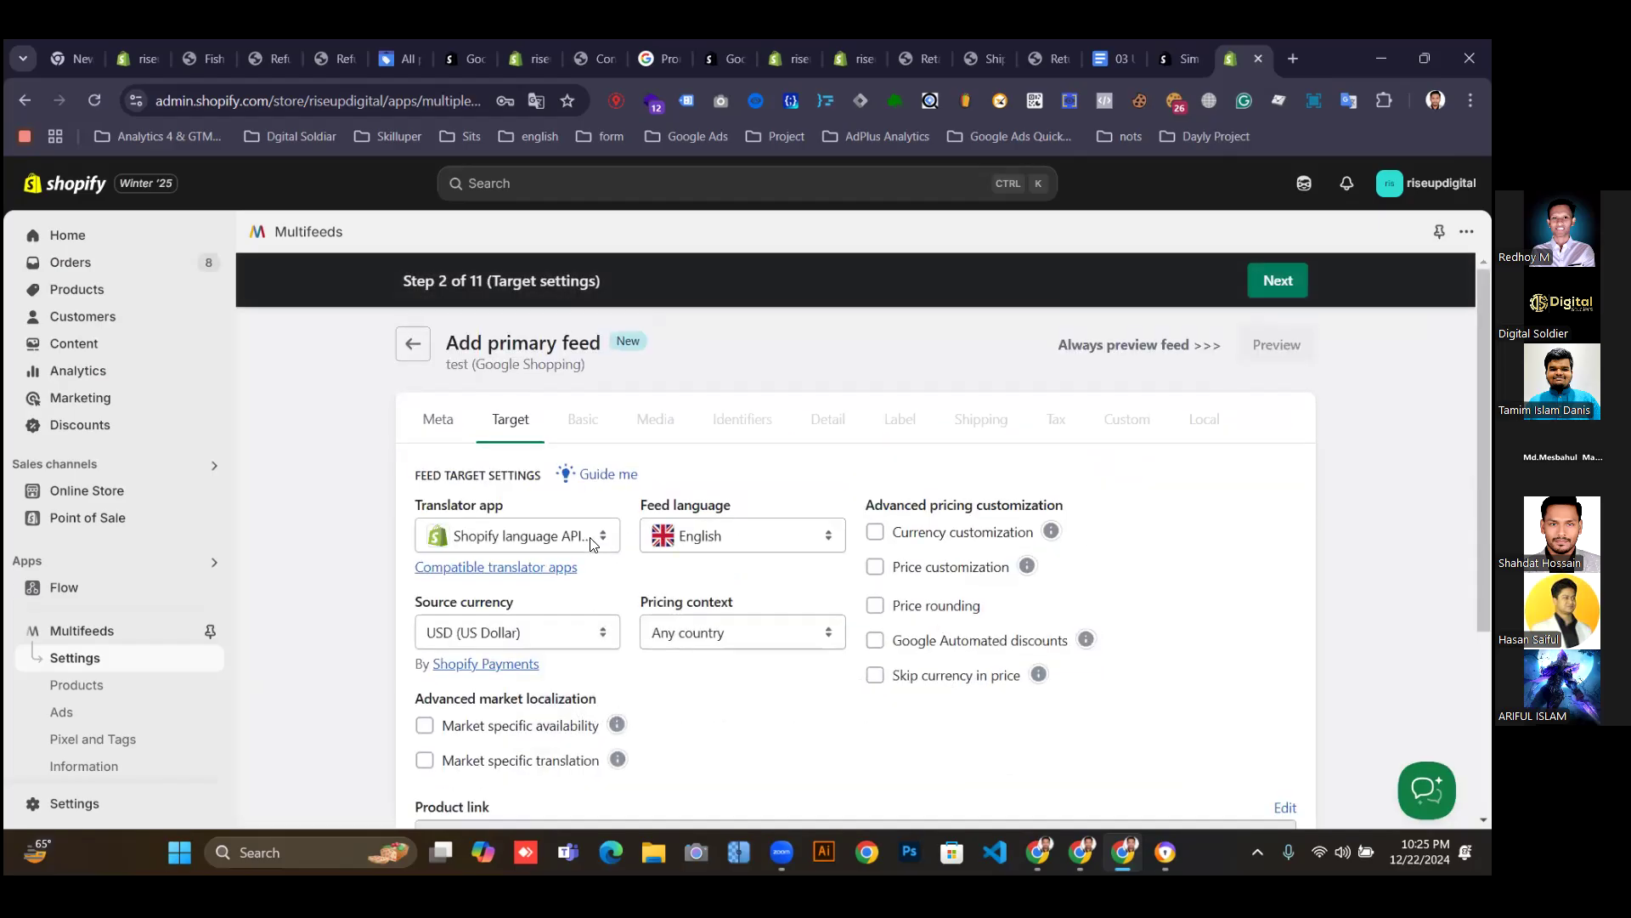
Keep the Shopify language API compatible translator as the translator app.
{"action": "left_click", "coordinate": [592, 544]}
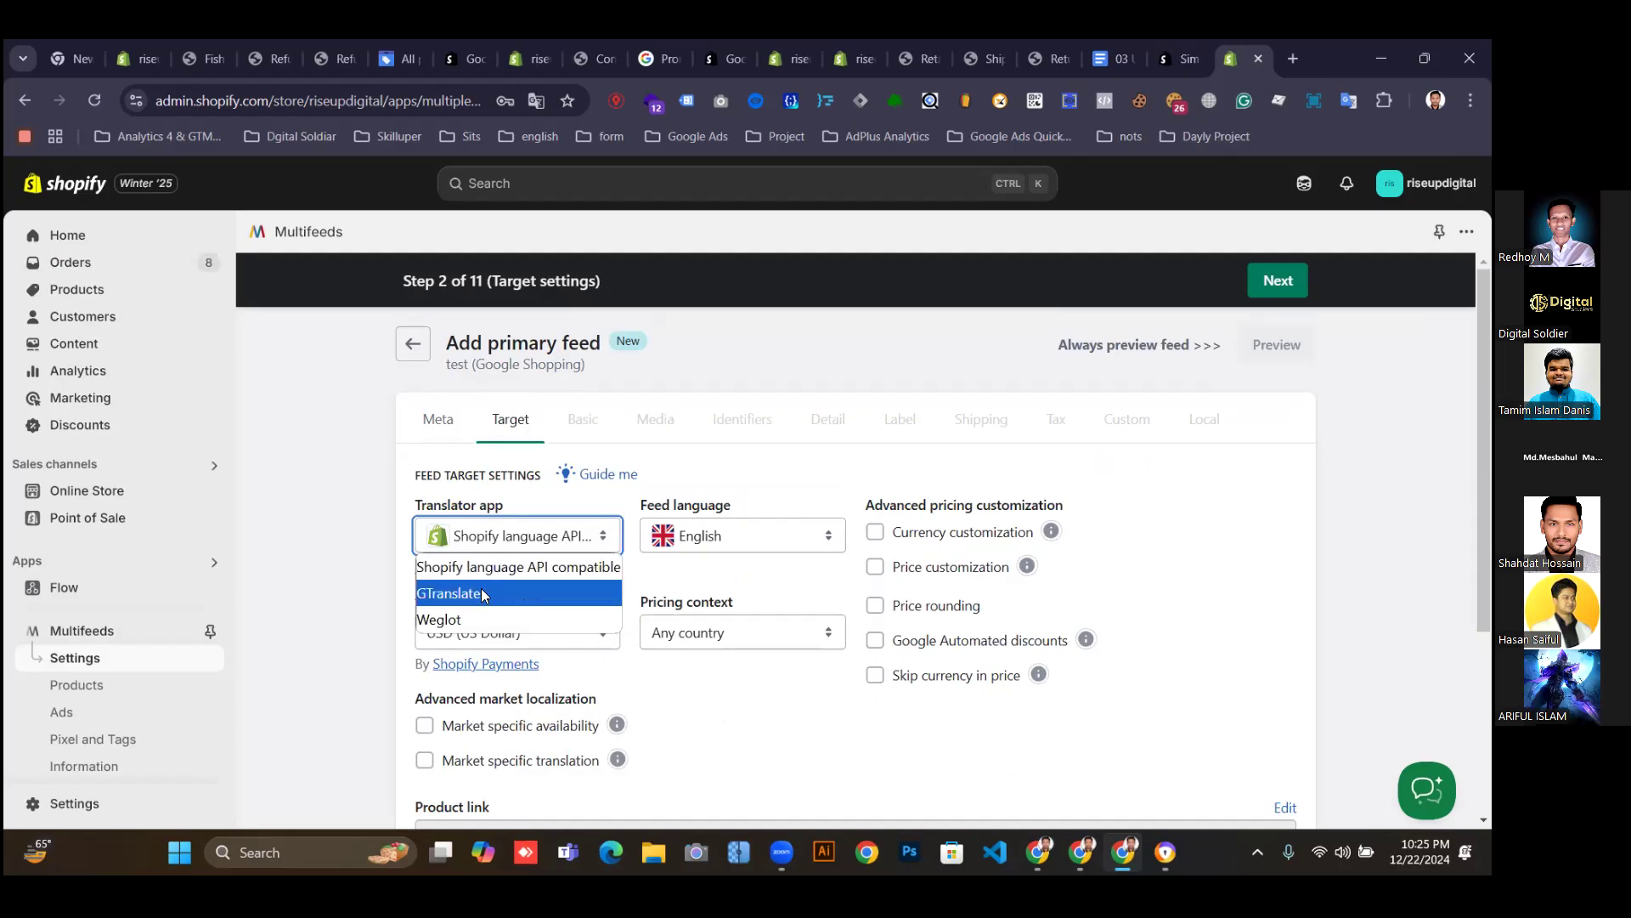
{"action": "left_click", "coordinate": [493, 567]}
{"action": "left_click", "coordinate": [743, 724]}
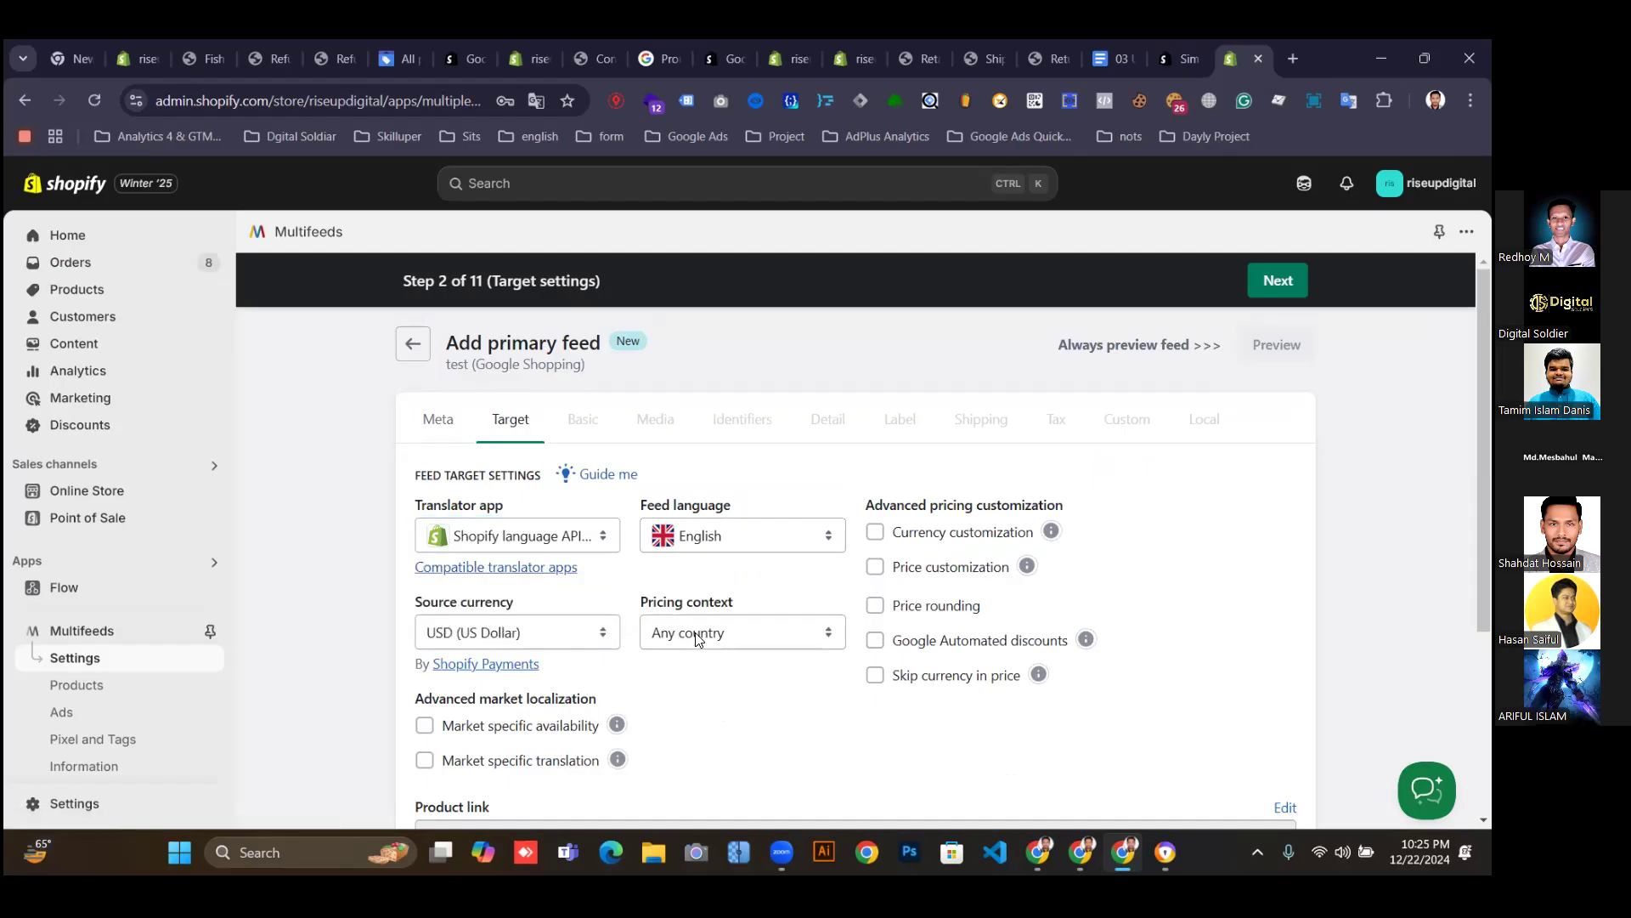
{"action": "scroll", "coordinate": [481, 648], "scroll_direction": "down", "scroll_amount": 3}
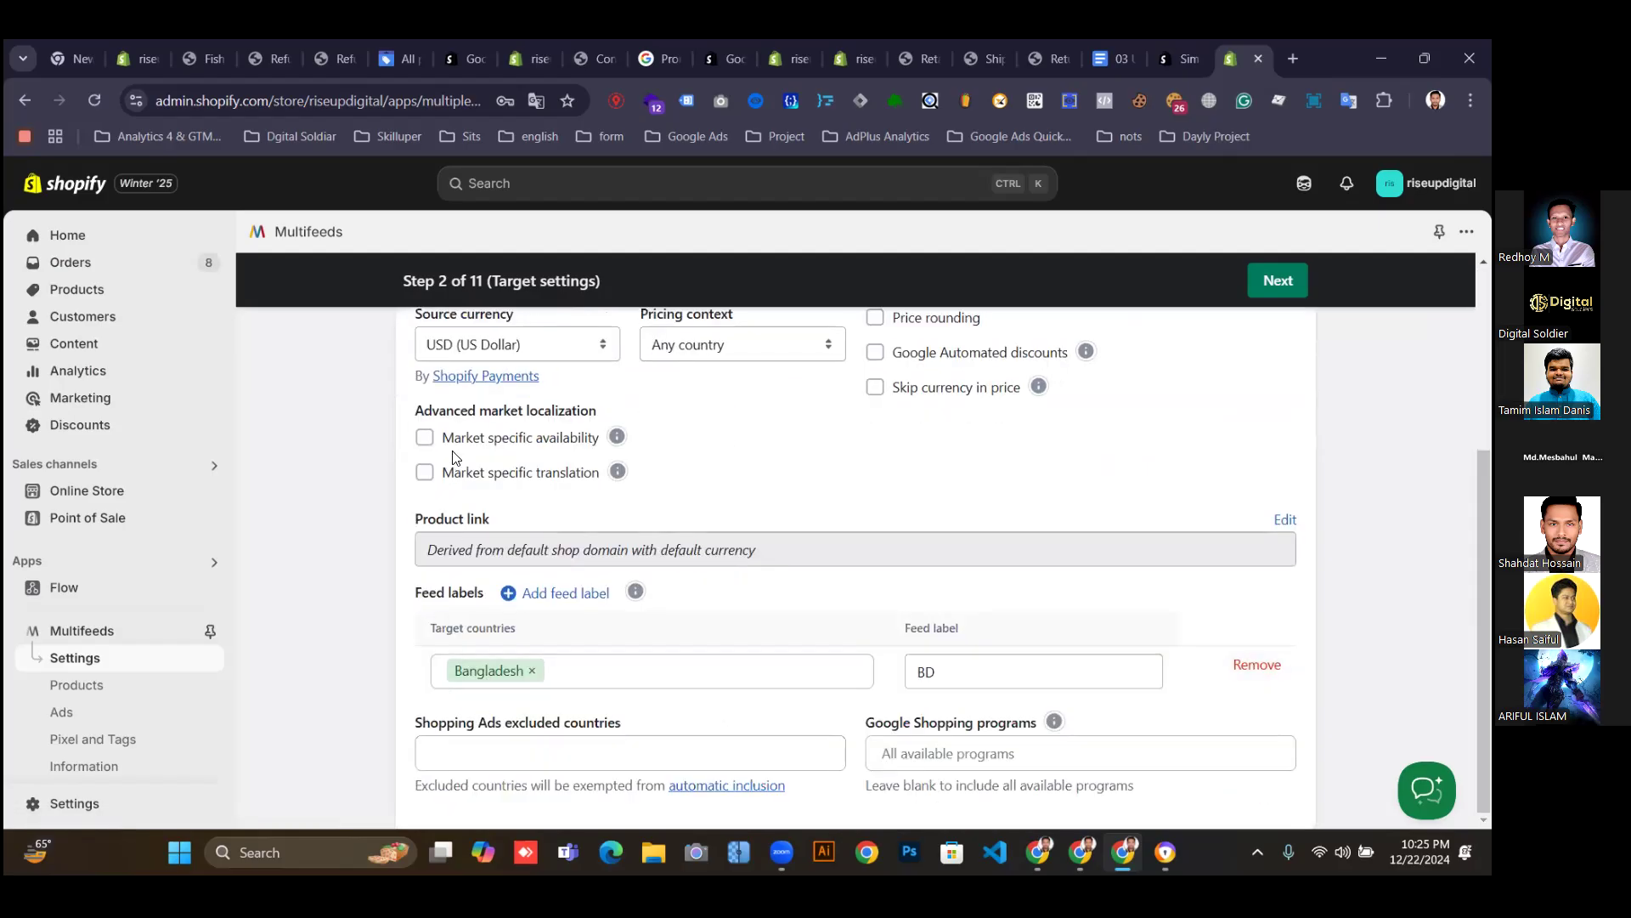
Add United States to the target countries alongside Bangladesh.
{"action": "left_click", "coordinate": [575, 676]}
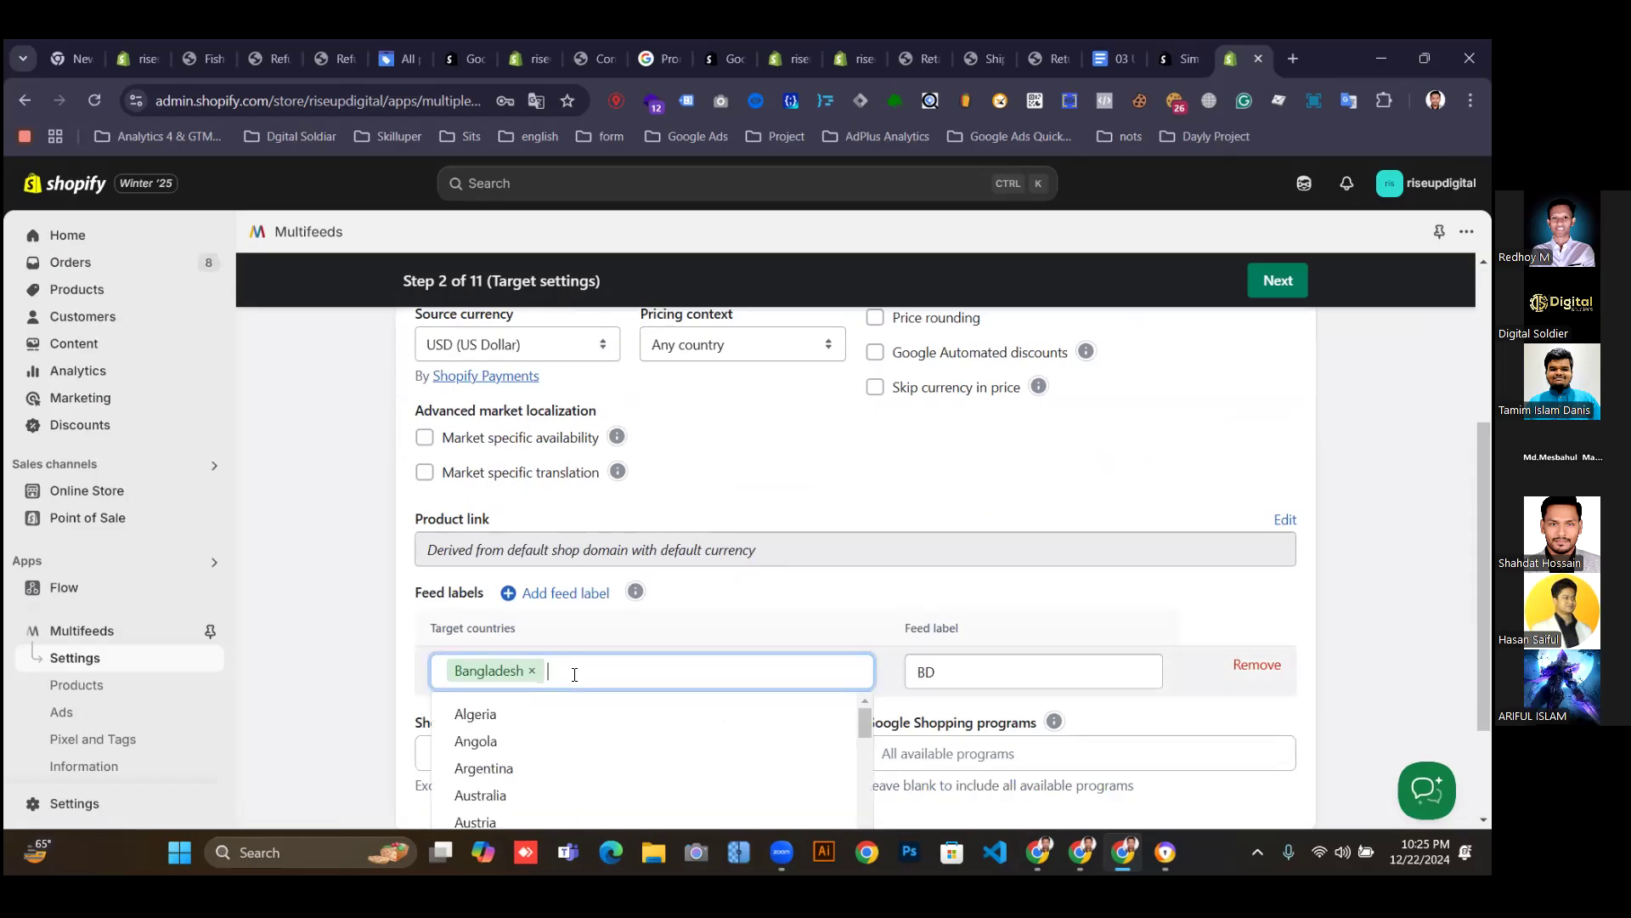
{"action": "type", "text": "un"}
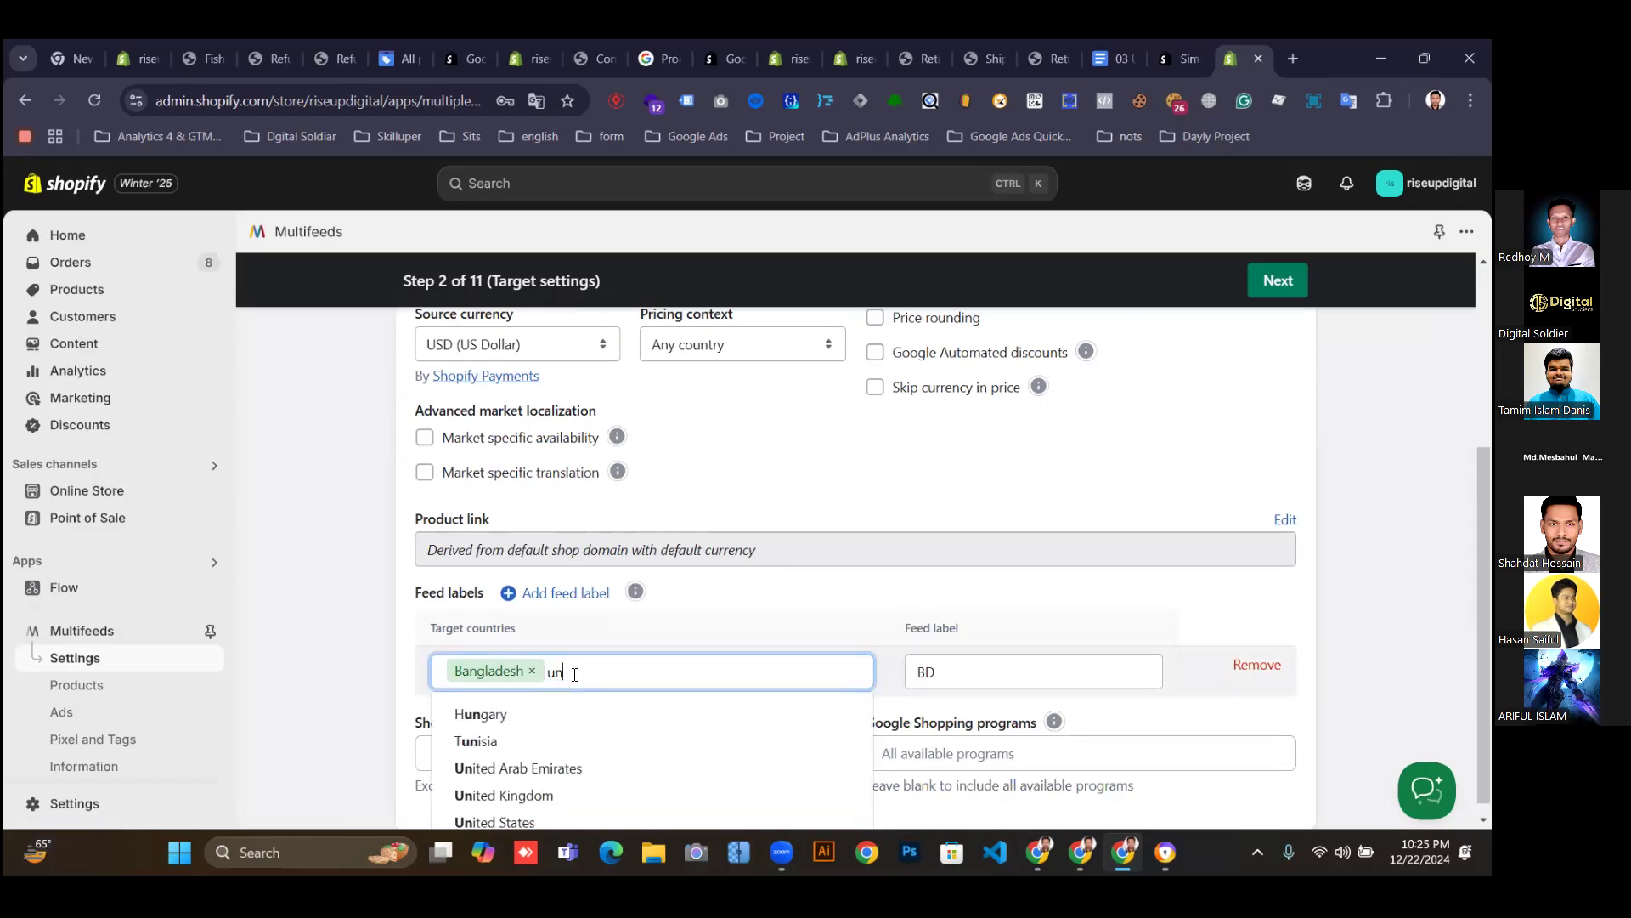
{"action": "left_click", "coordinate": [468, 824]}
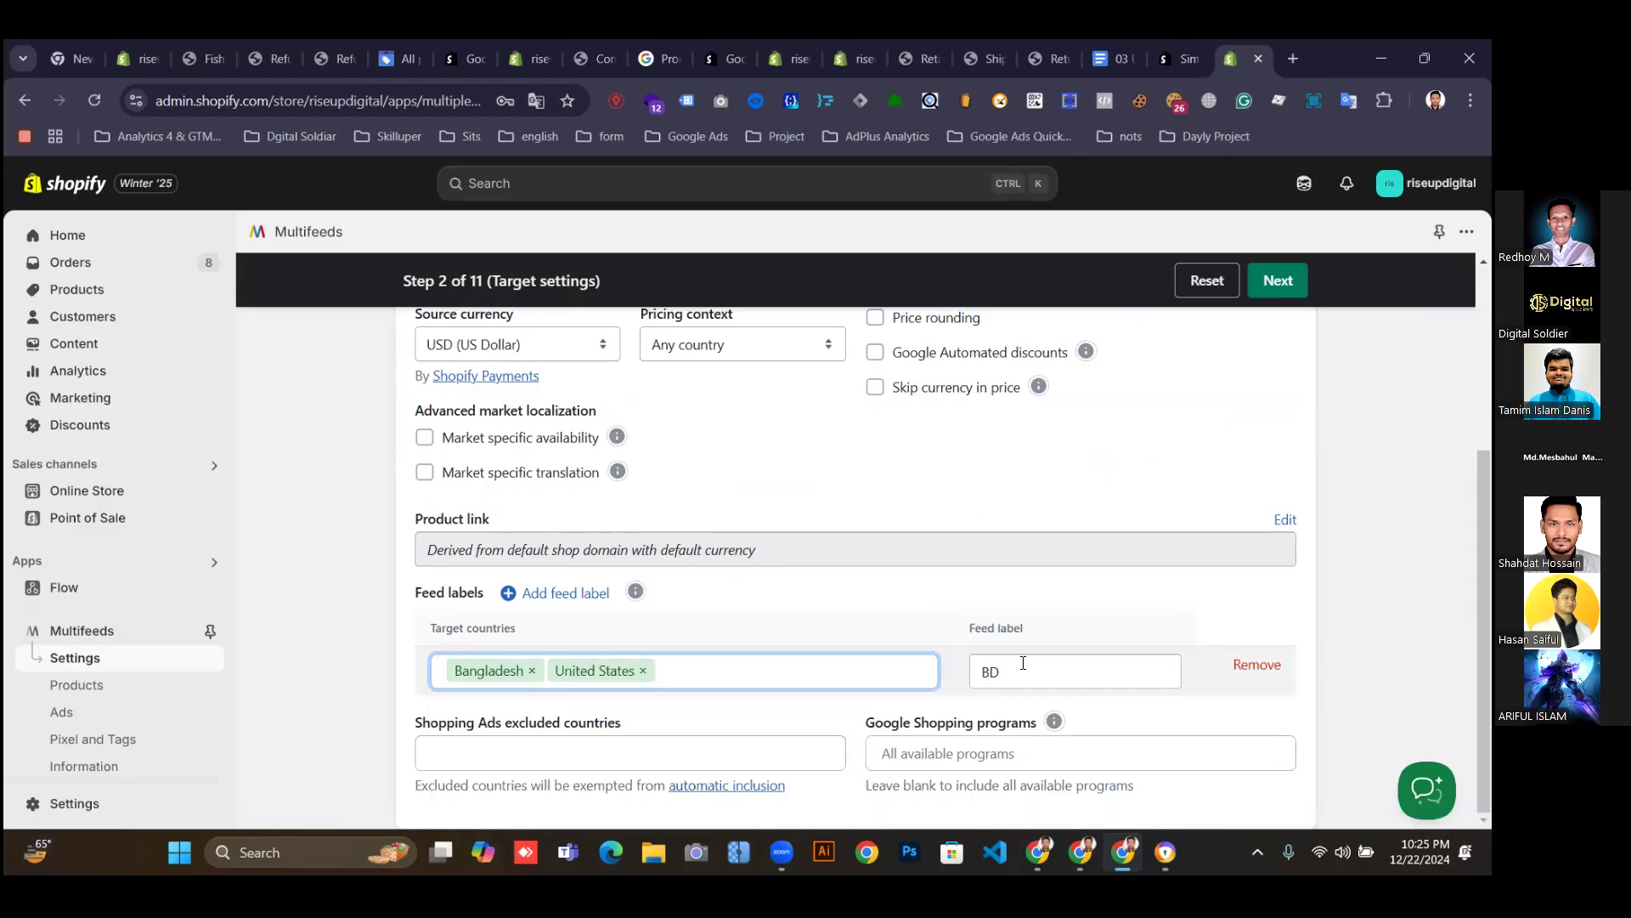
Leave the feed label as BD and advance to Basic settings.
{"action": "left_click_drag", "start_coordinate": [1028, 656], "coordinate": [979, 665]}
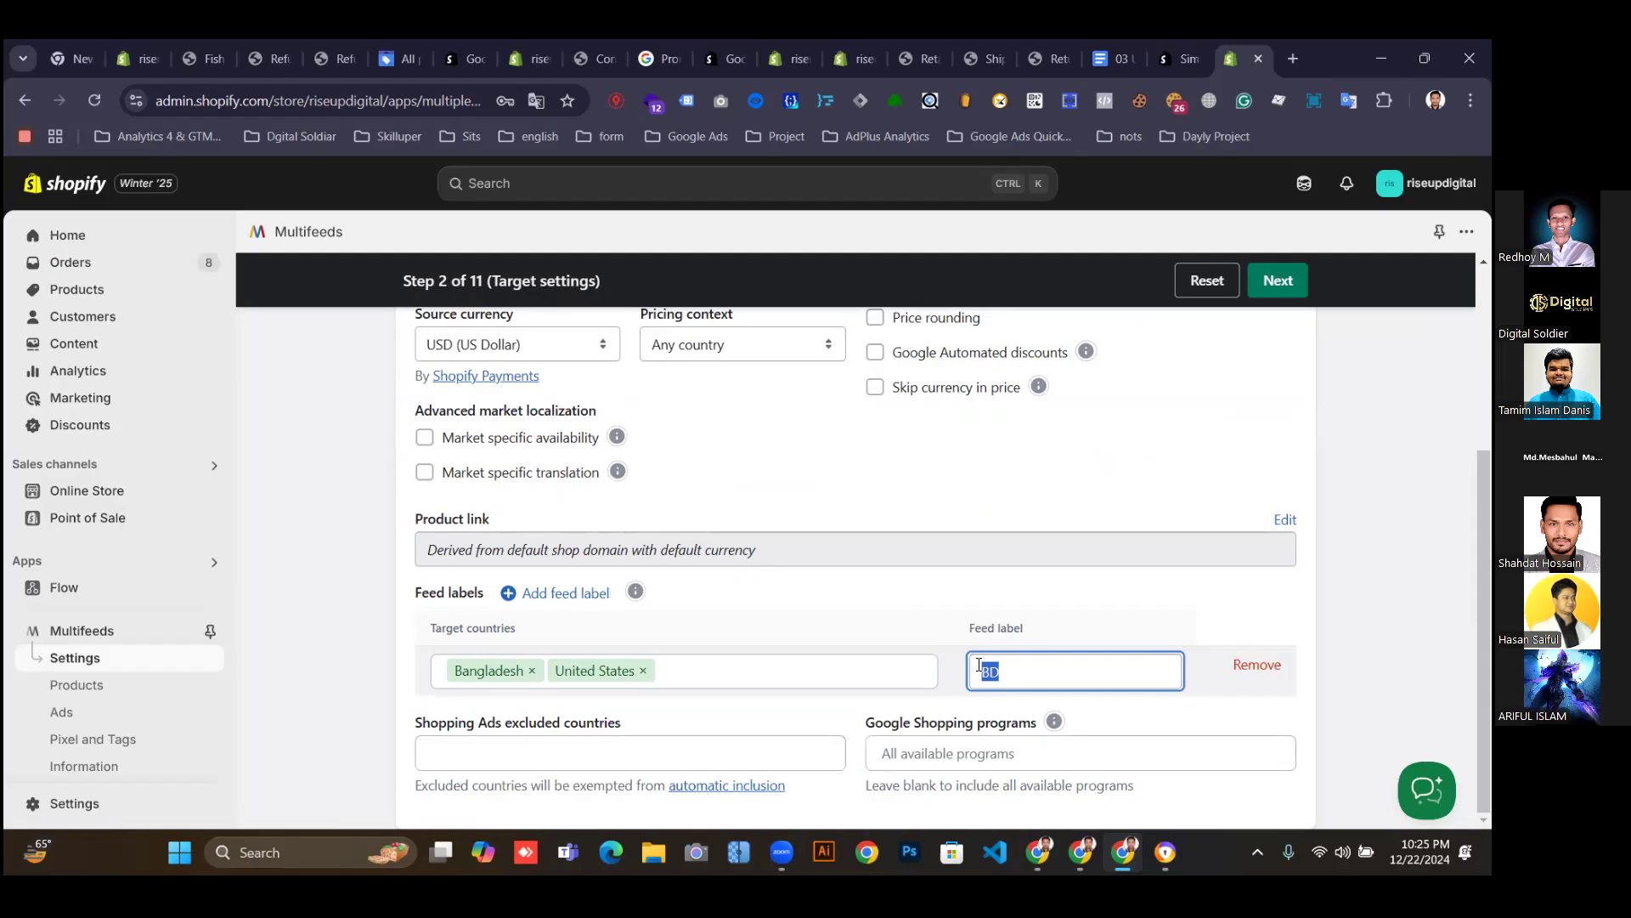
{"action": "left_click", "coordinate": [1147, 715]}
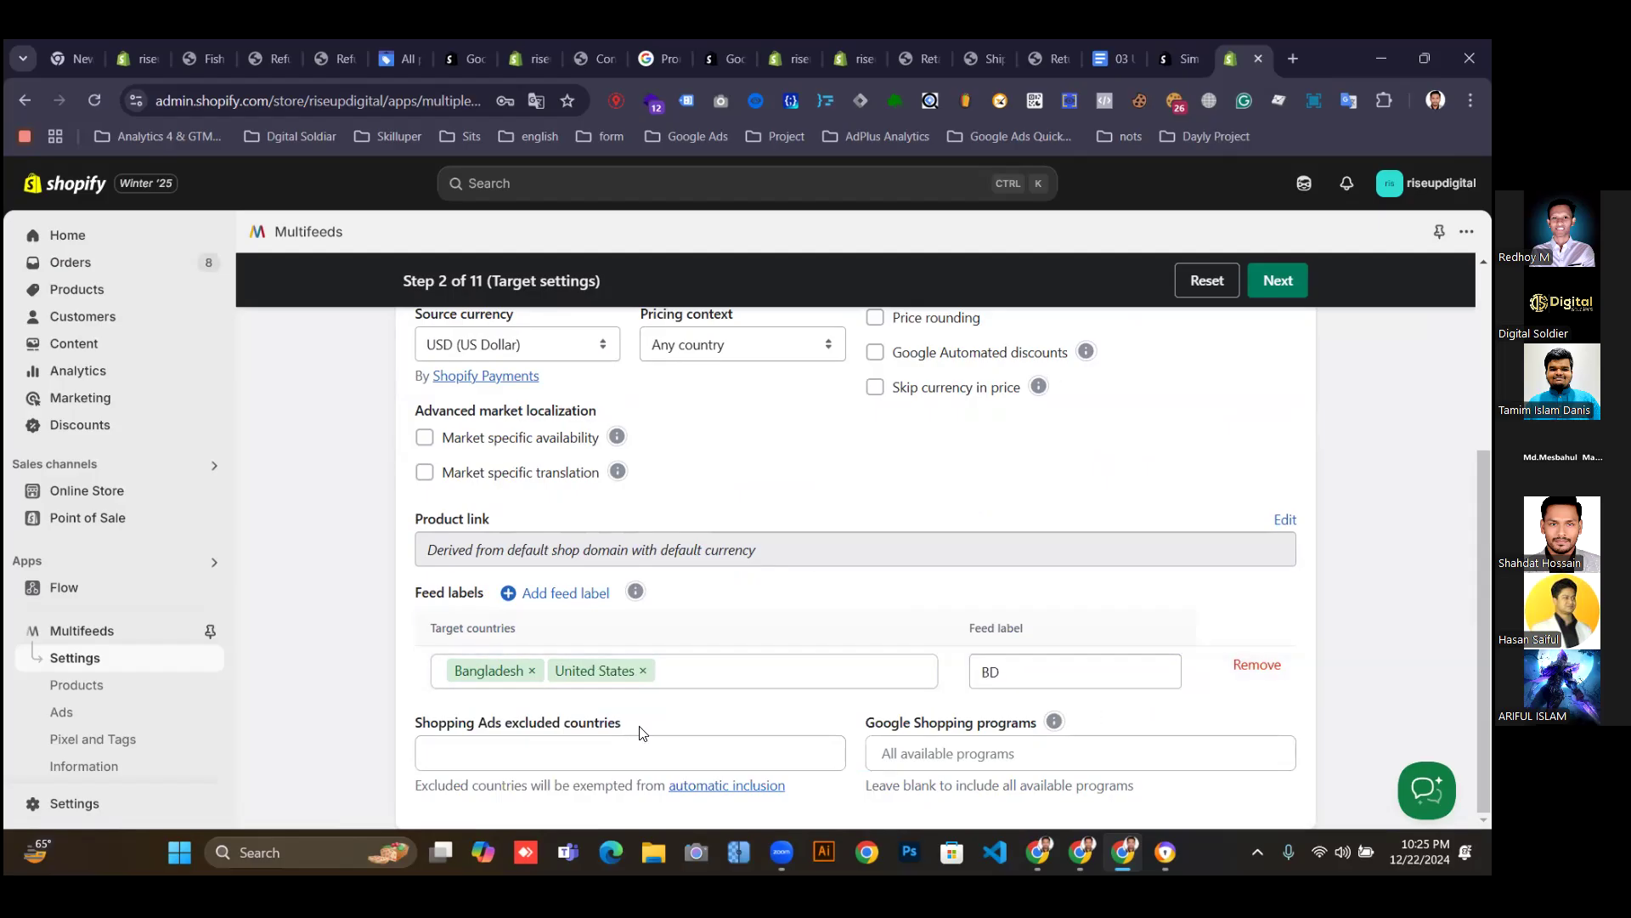
{"action": "left_click", "coordinate": [512, 754]}
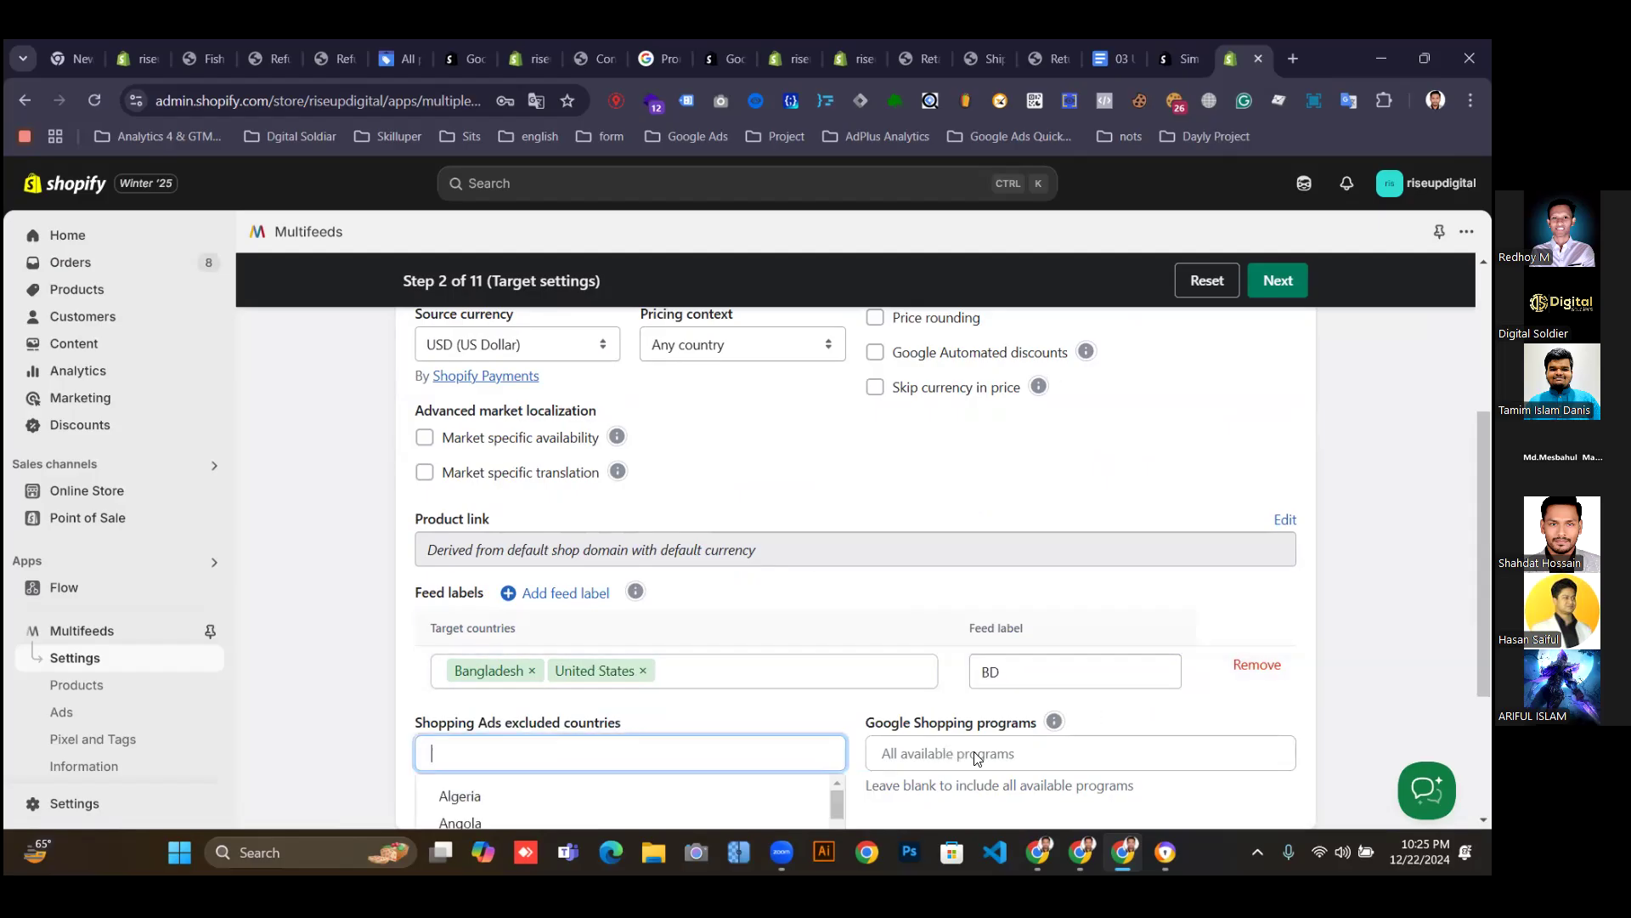
{"action": "scroll", "coordinate": [977, 759], "scroll_direction": "down", "scroll_amount": 3}
{"action": "left_click", "coordinate": [997, 655]}
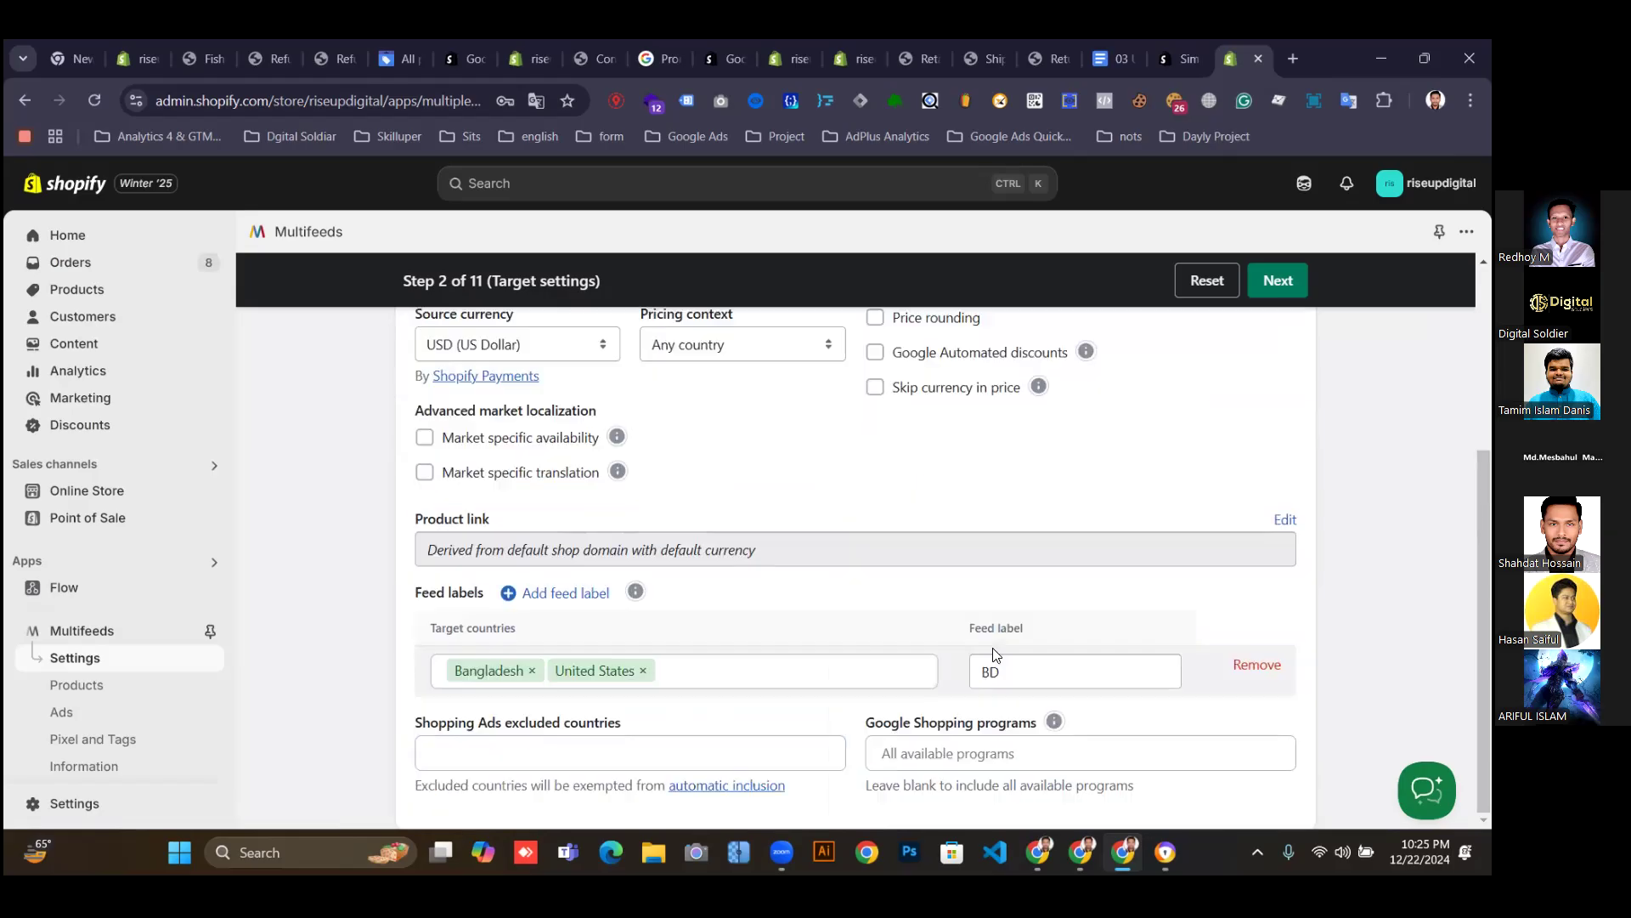
{"action": "left_click", "coordinate": [1275, 281]}
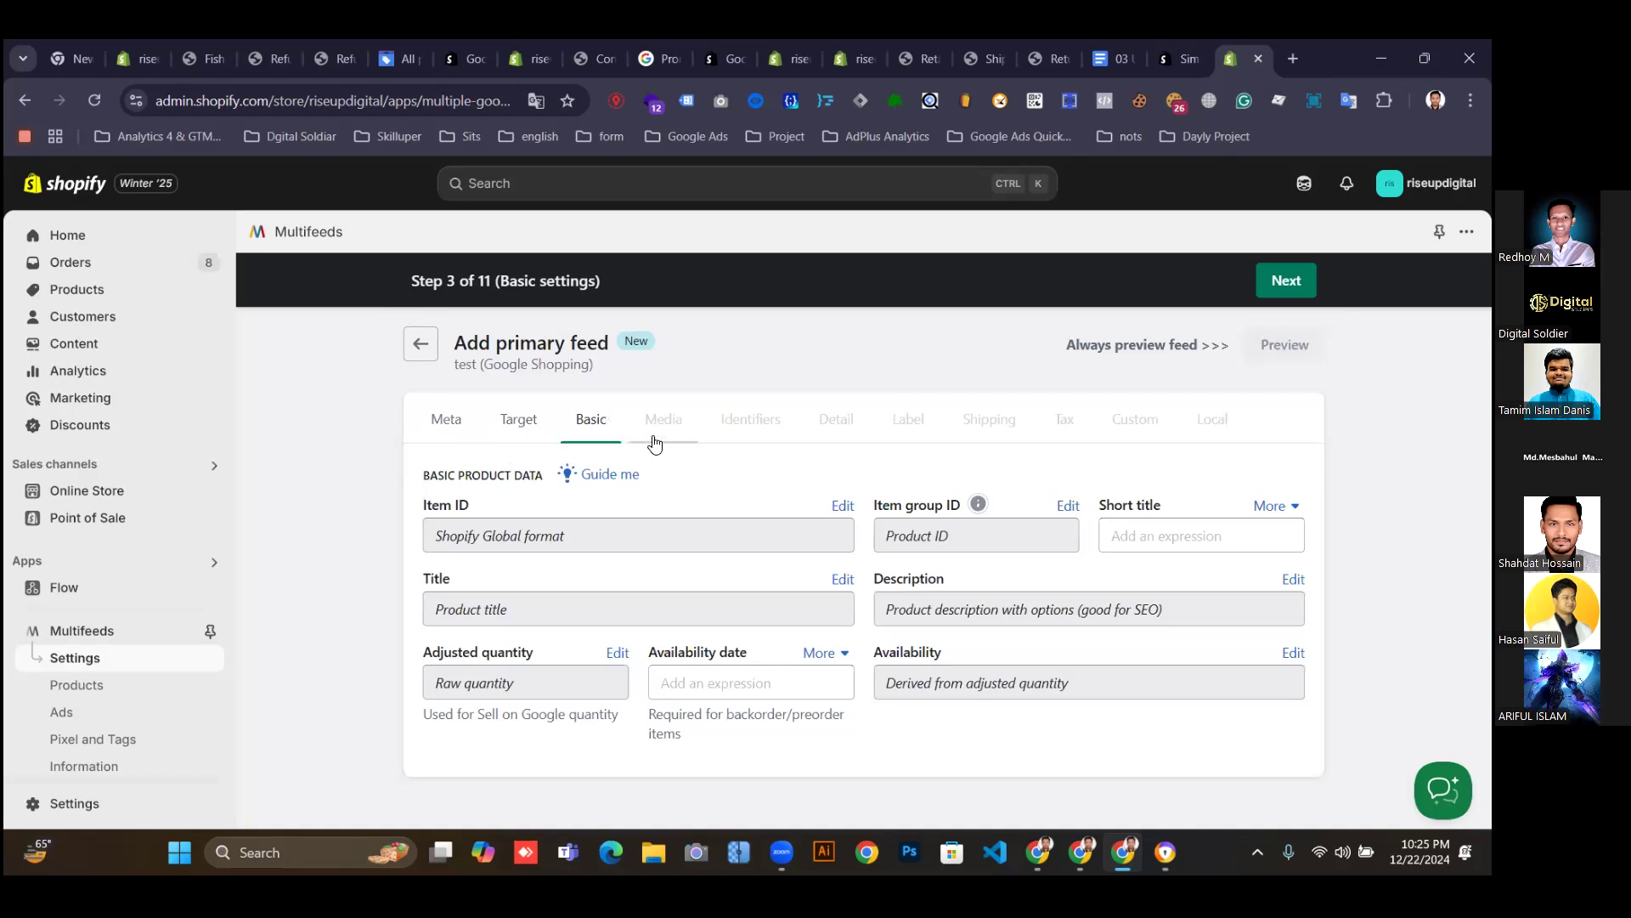
Review Item ID and Title in Basic settings, then toggle image affinity on and back off.
{"action": "left_click", "coordinate": [559, 536]}
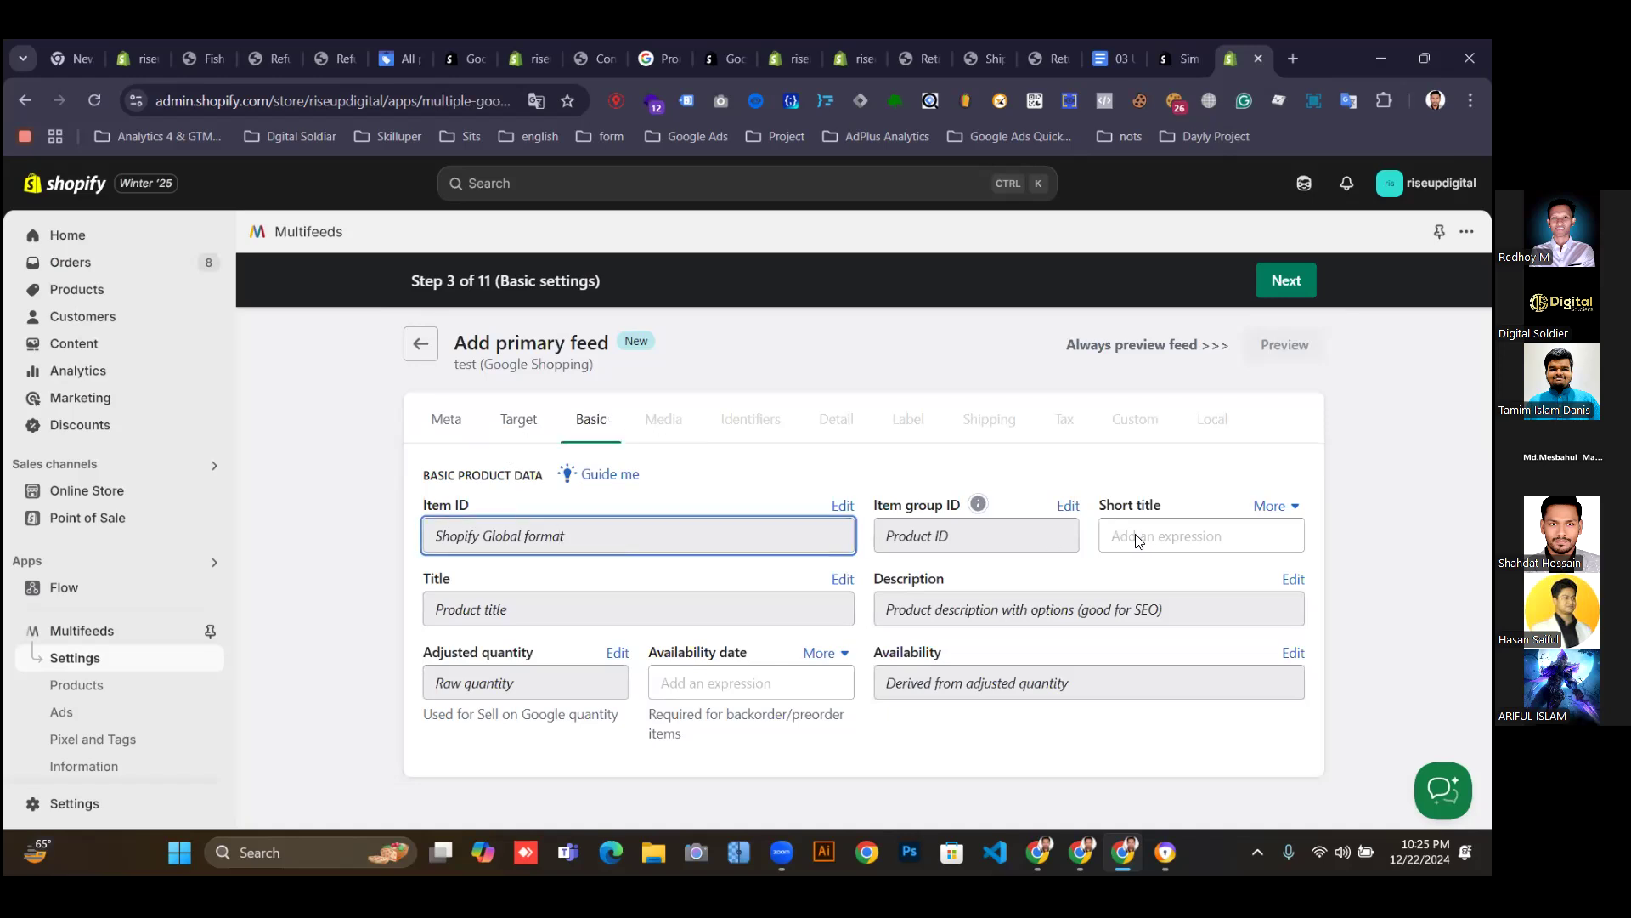
{"action": "left_click", "coordinate": [430, 622]}
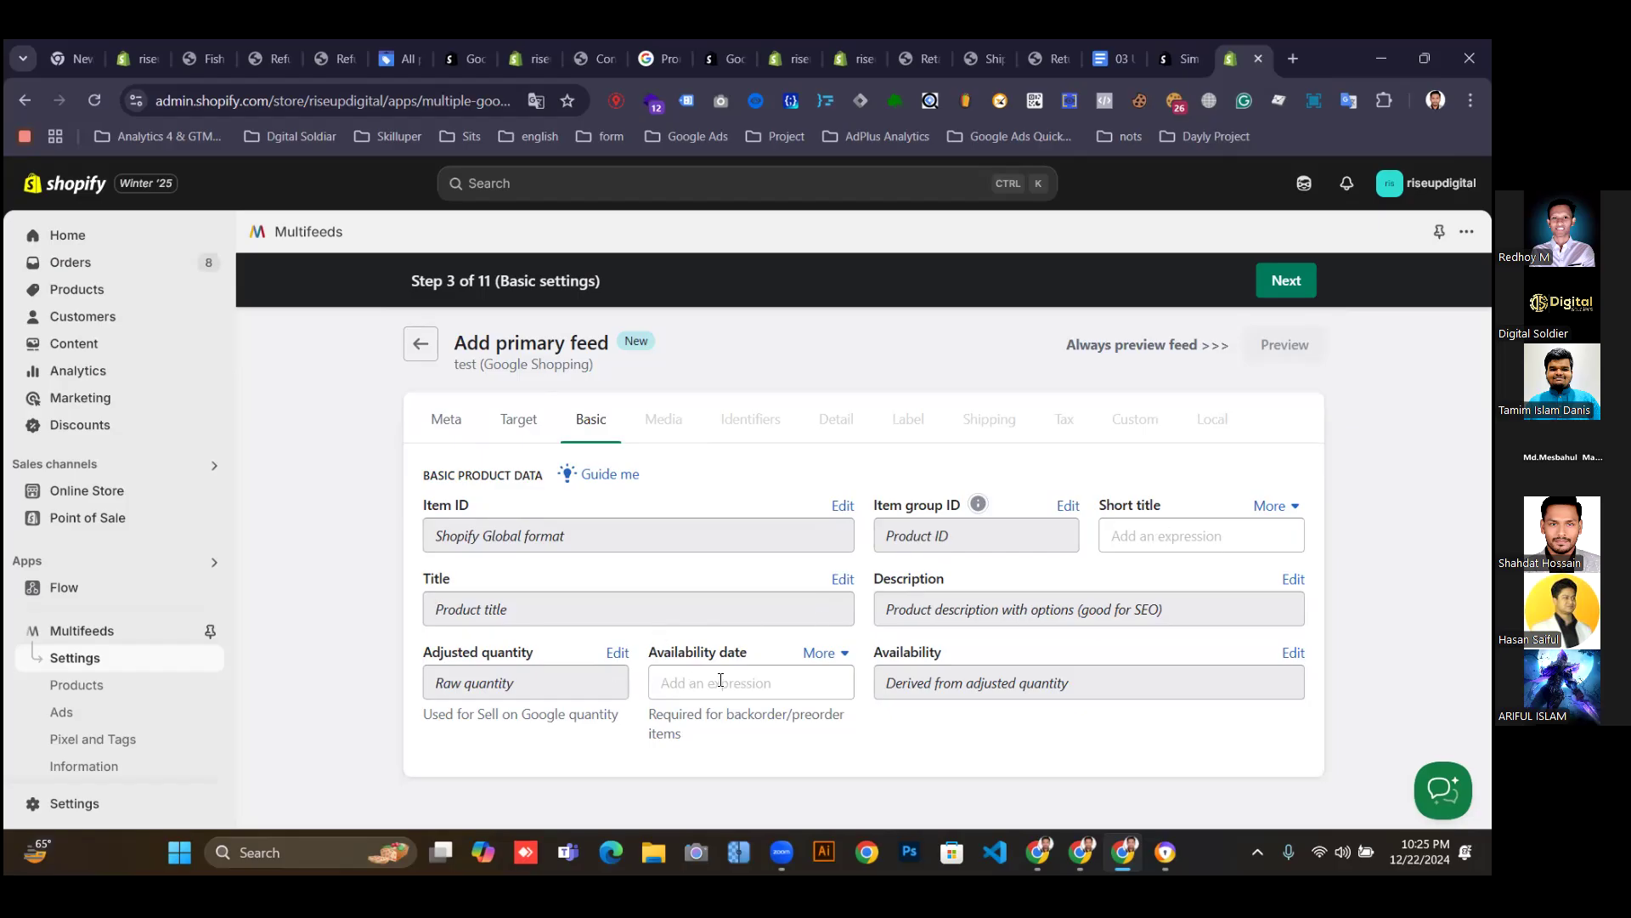
{"action": "left_click", "coordinate": [1298, 282]}
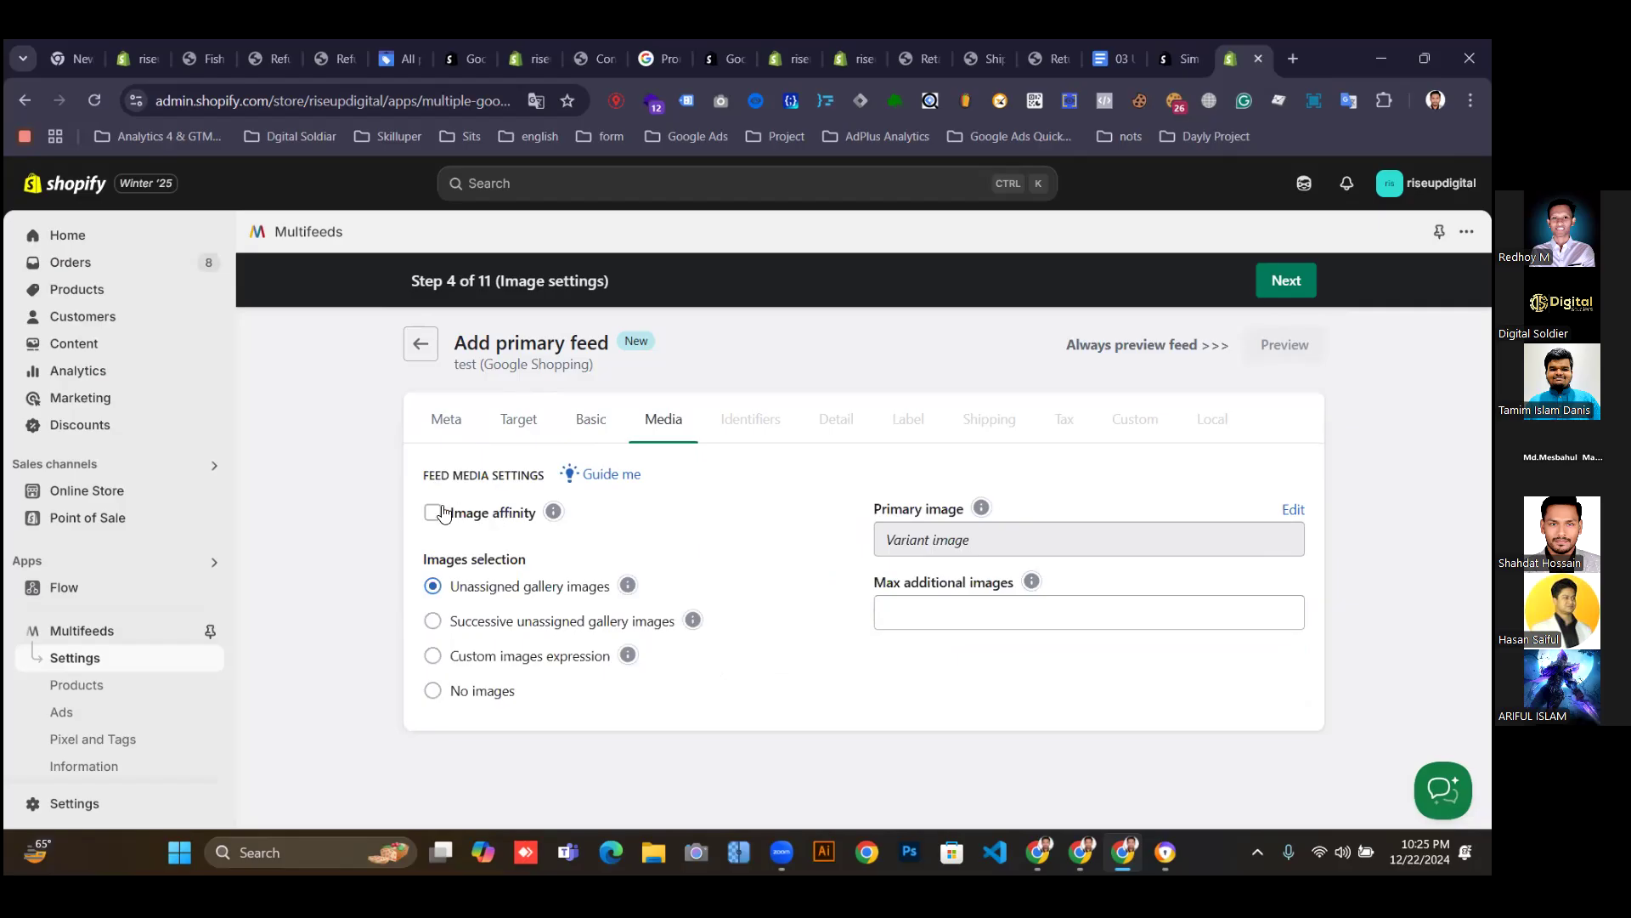
{"action": "left_click", "coordinate": [434, 513]}
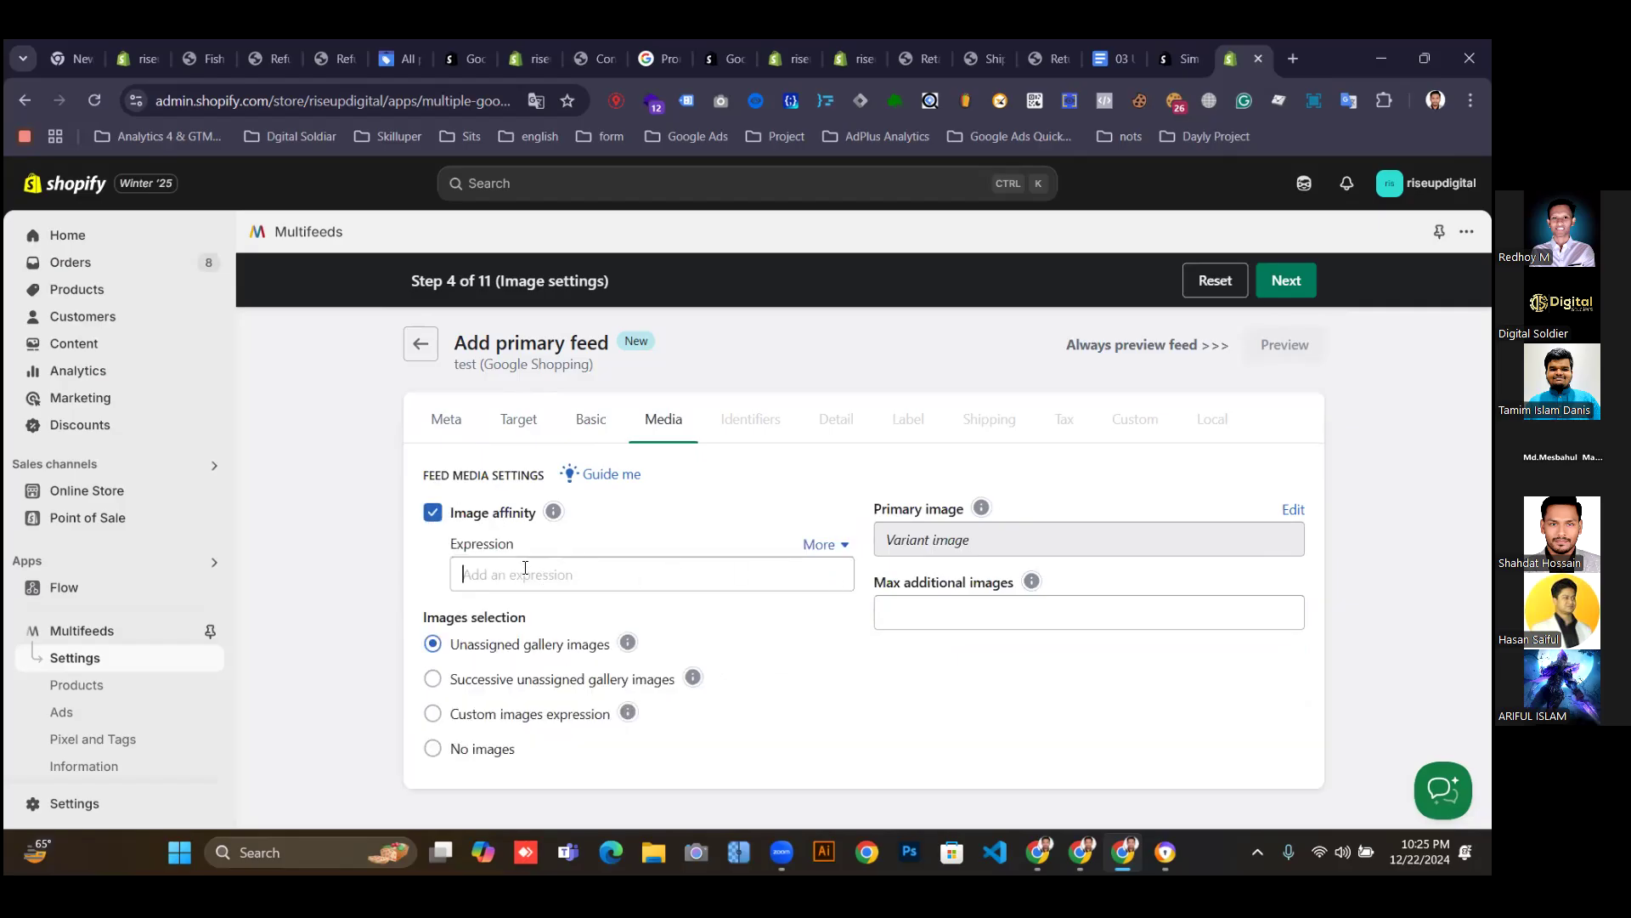
{"action": "left_click", "coordinate": [433, 514]}
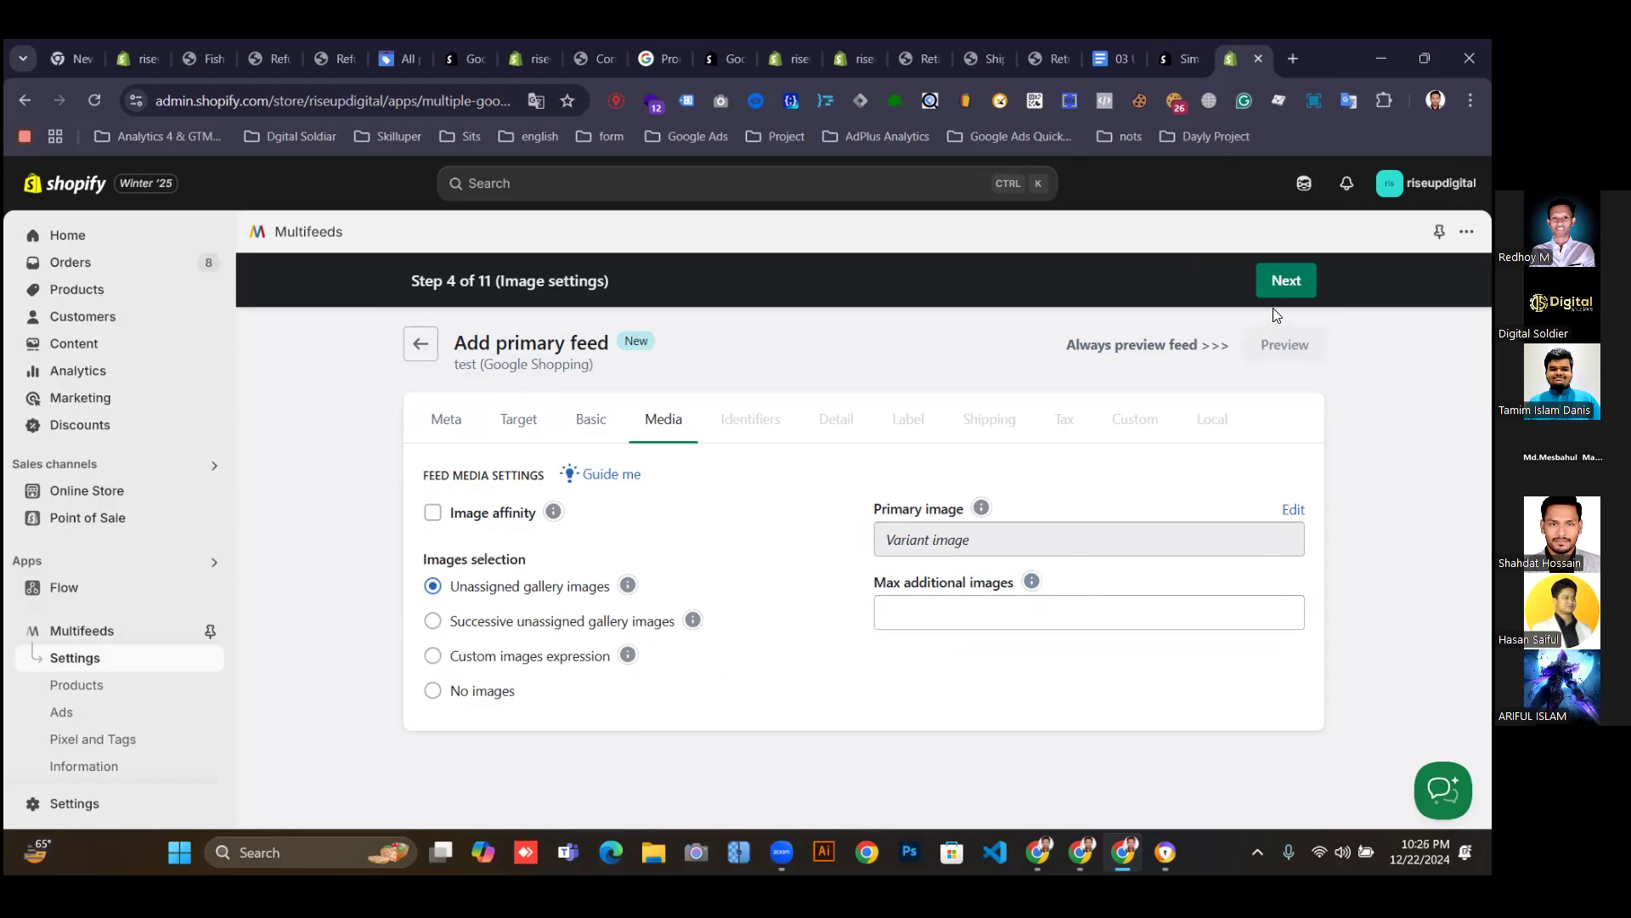
Advance through Identifiers, Detail and Custom label steps to Shipping settings.
{"action": "left_click", "coordinate": [1281, 285]}
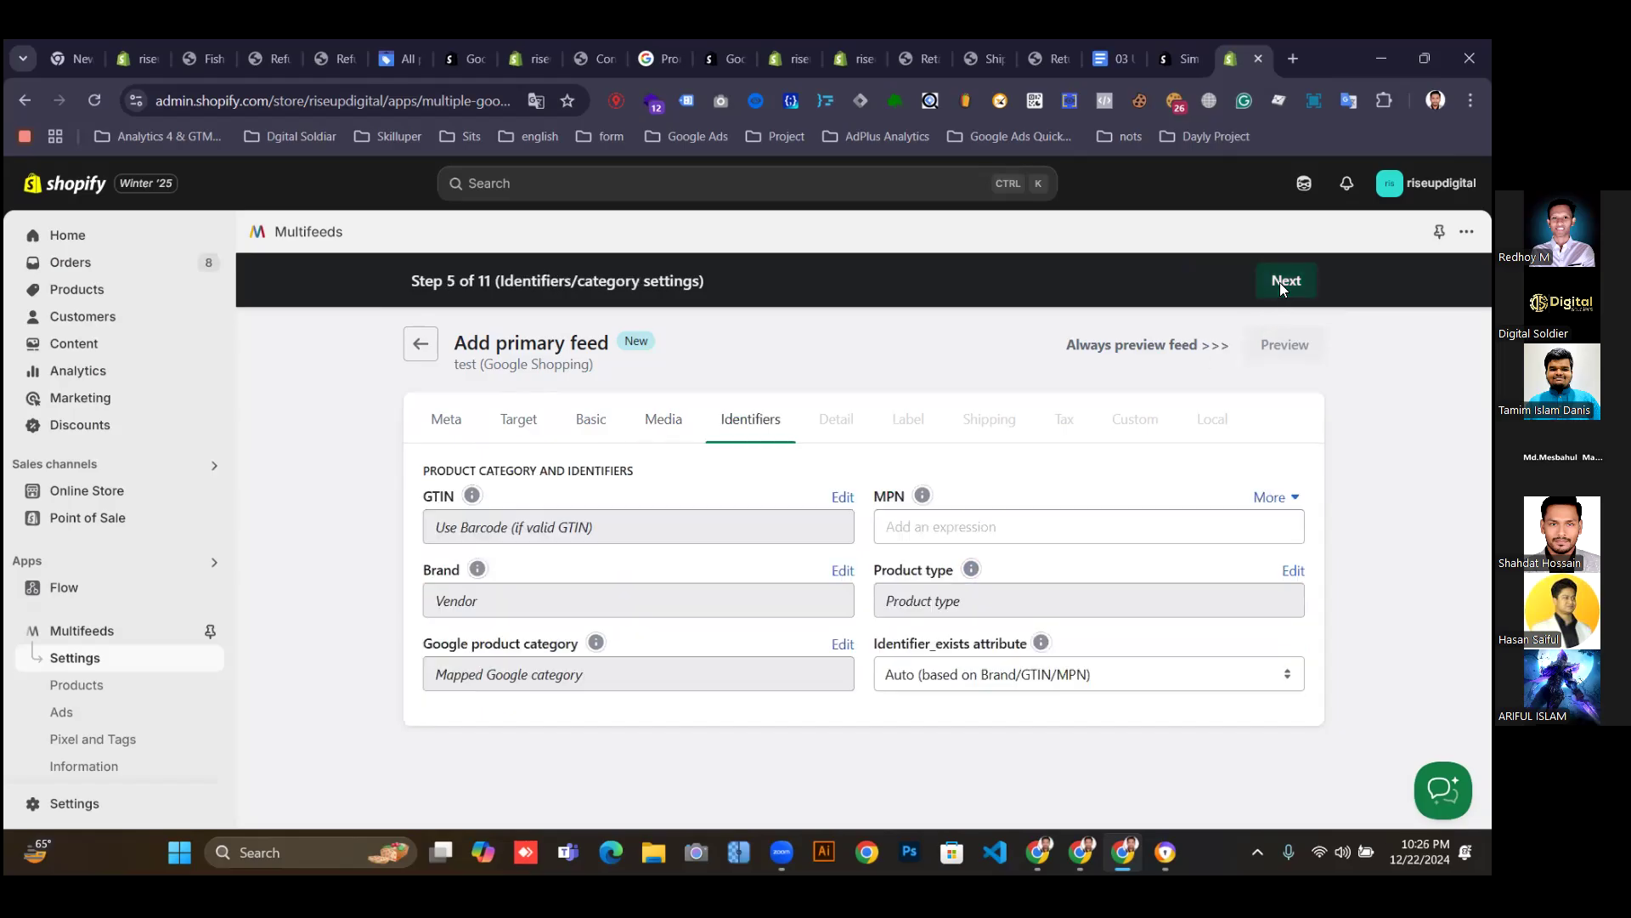
{"action": "left_click", "coordinate": [1280, 282]}
{"action": "left_click", "coordinate": [1279, 282]}
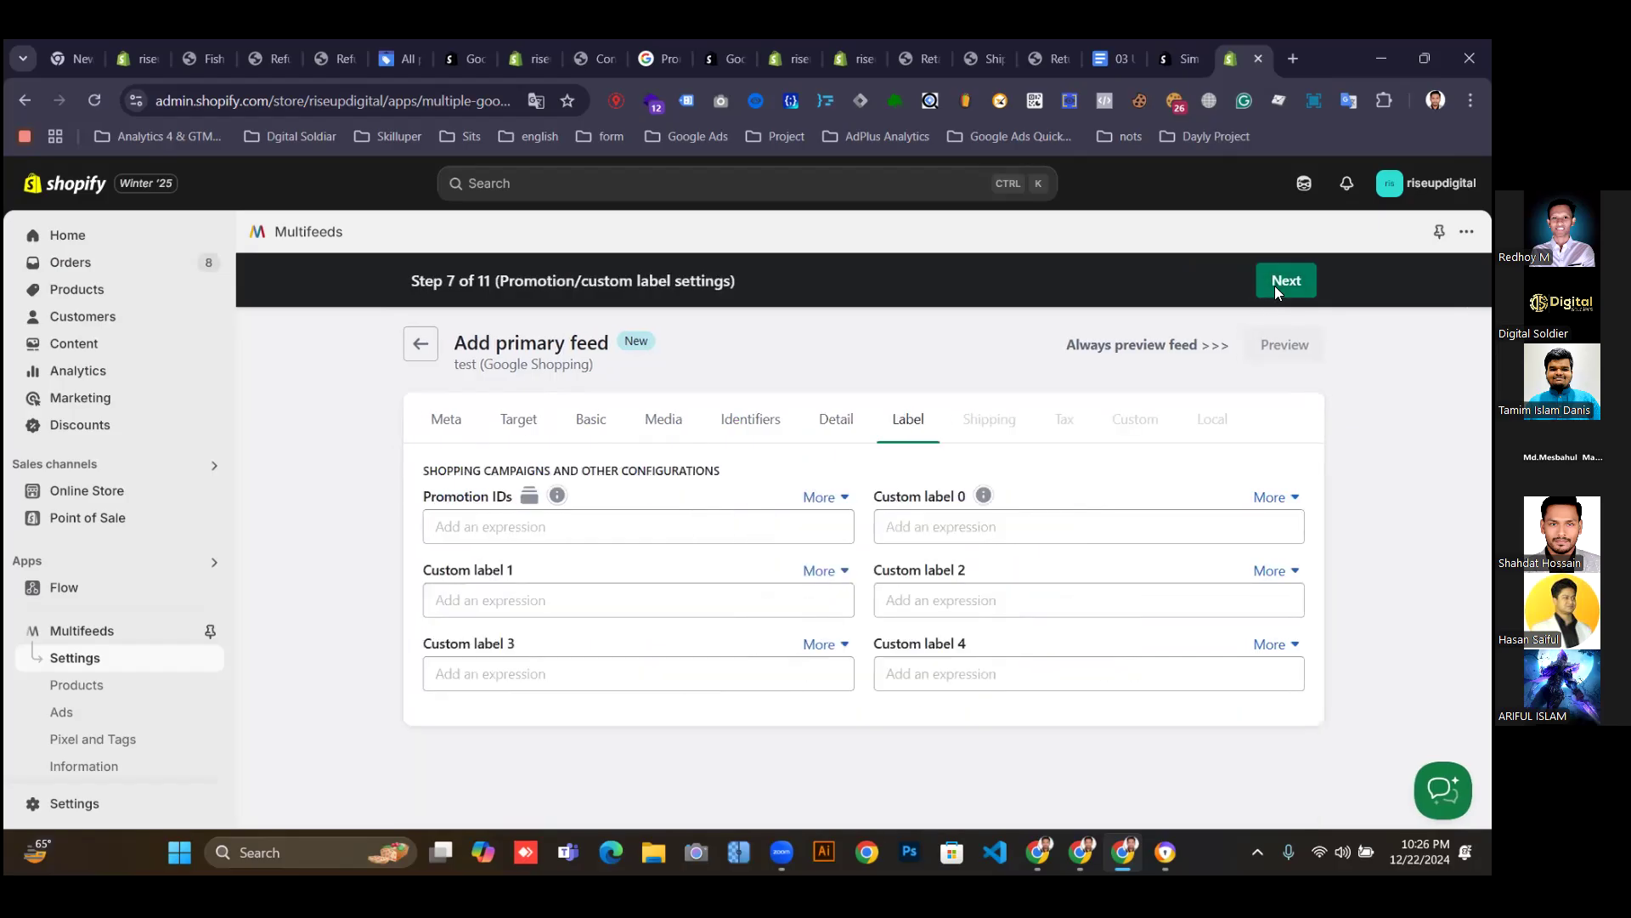
{"action": "left_click", "coordinate": [1274, 286]}
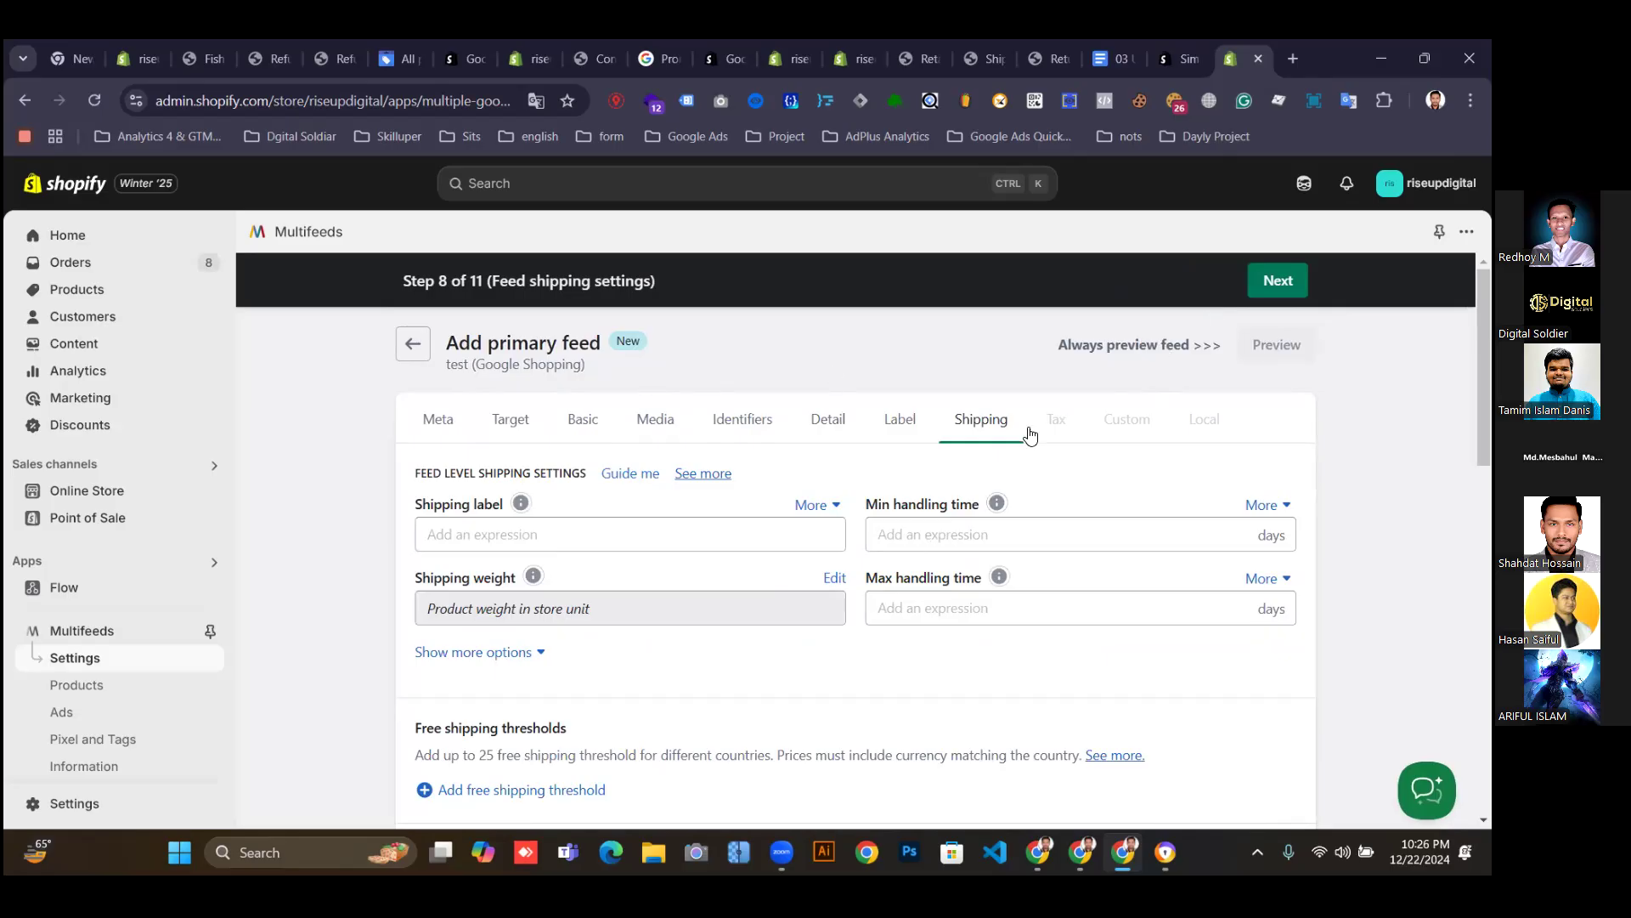
{"action": "left_click", "coordinate": [906, 423]}
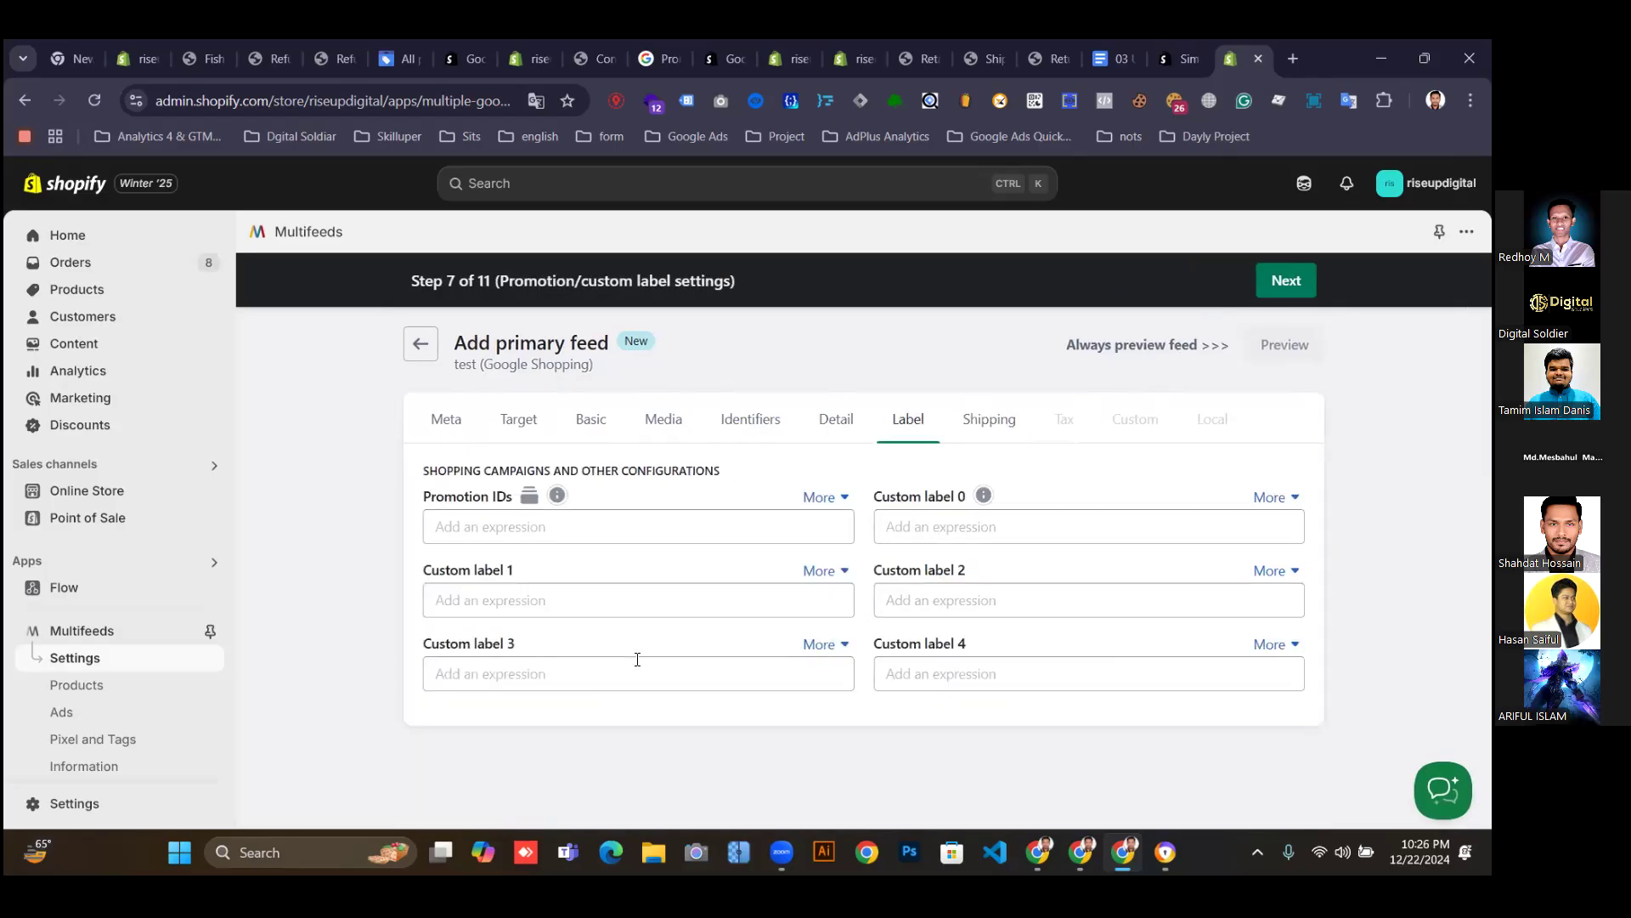
{"action": "left_click", "coordinate": [1287, 287]}
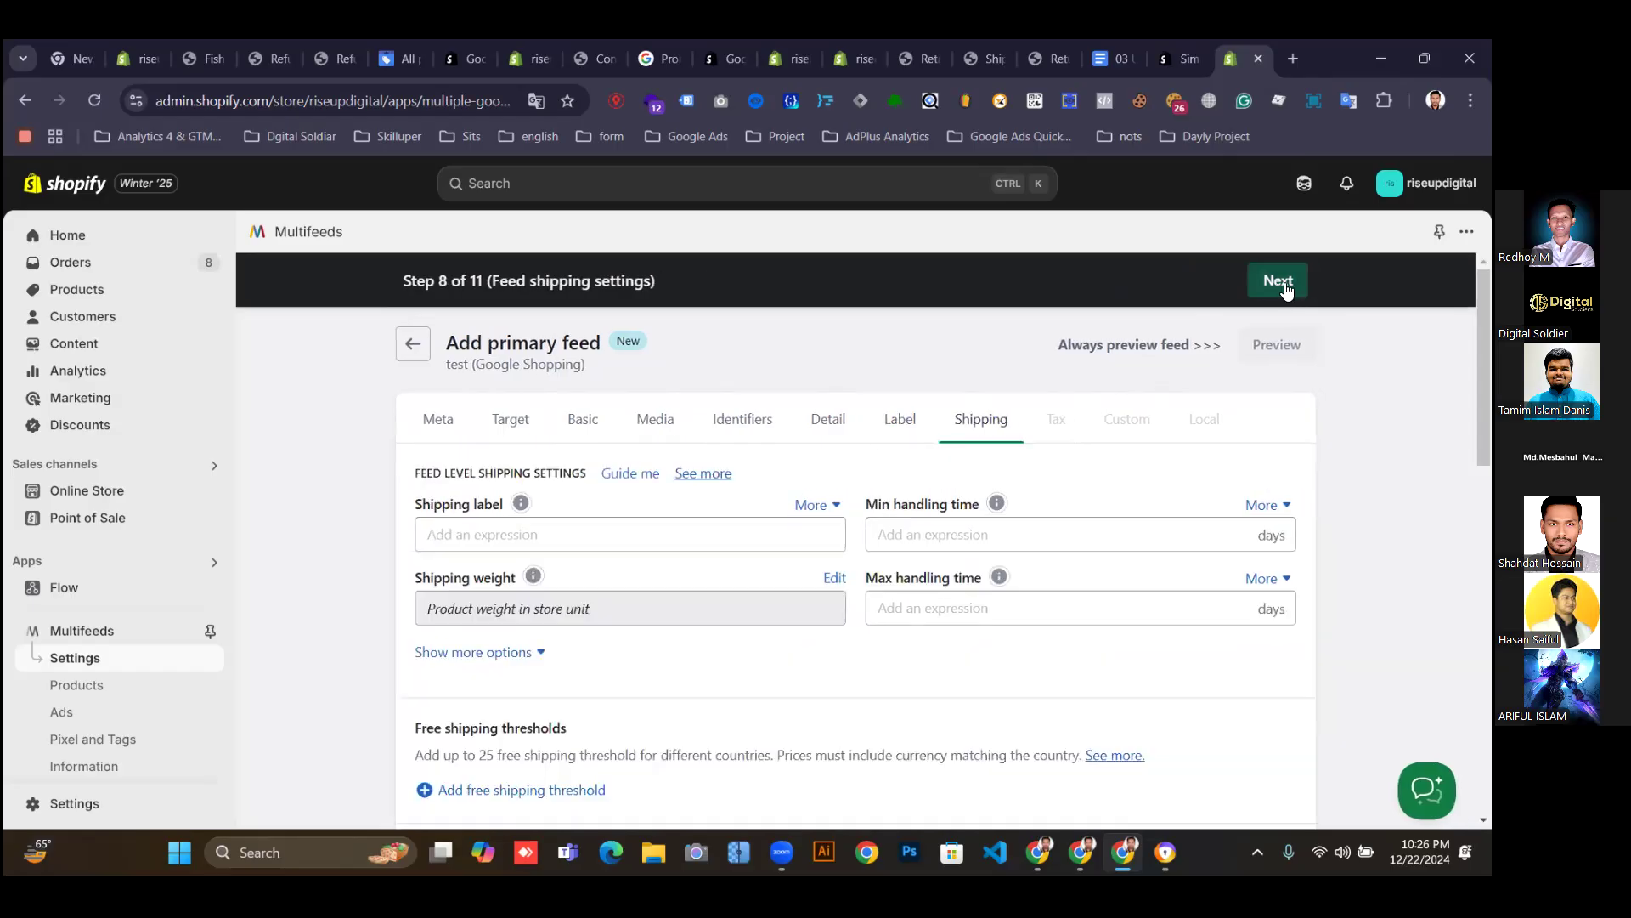
Review the Shipping label and Min handling time shipping settings.
{"action": "left_click", "coordinate": [516, 536]}
{"action": "left_click", "coordinate": [919, 537]}
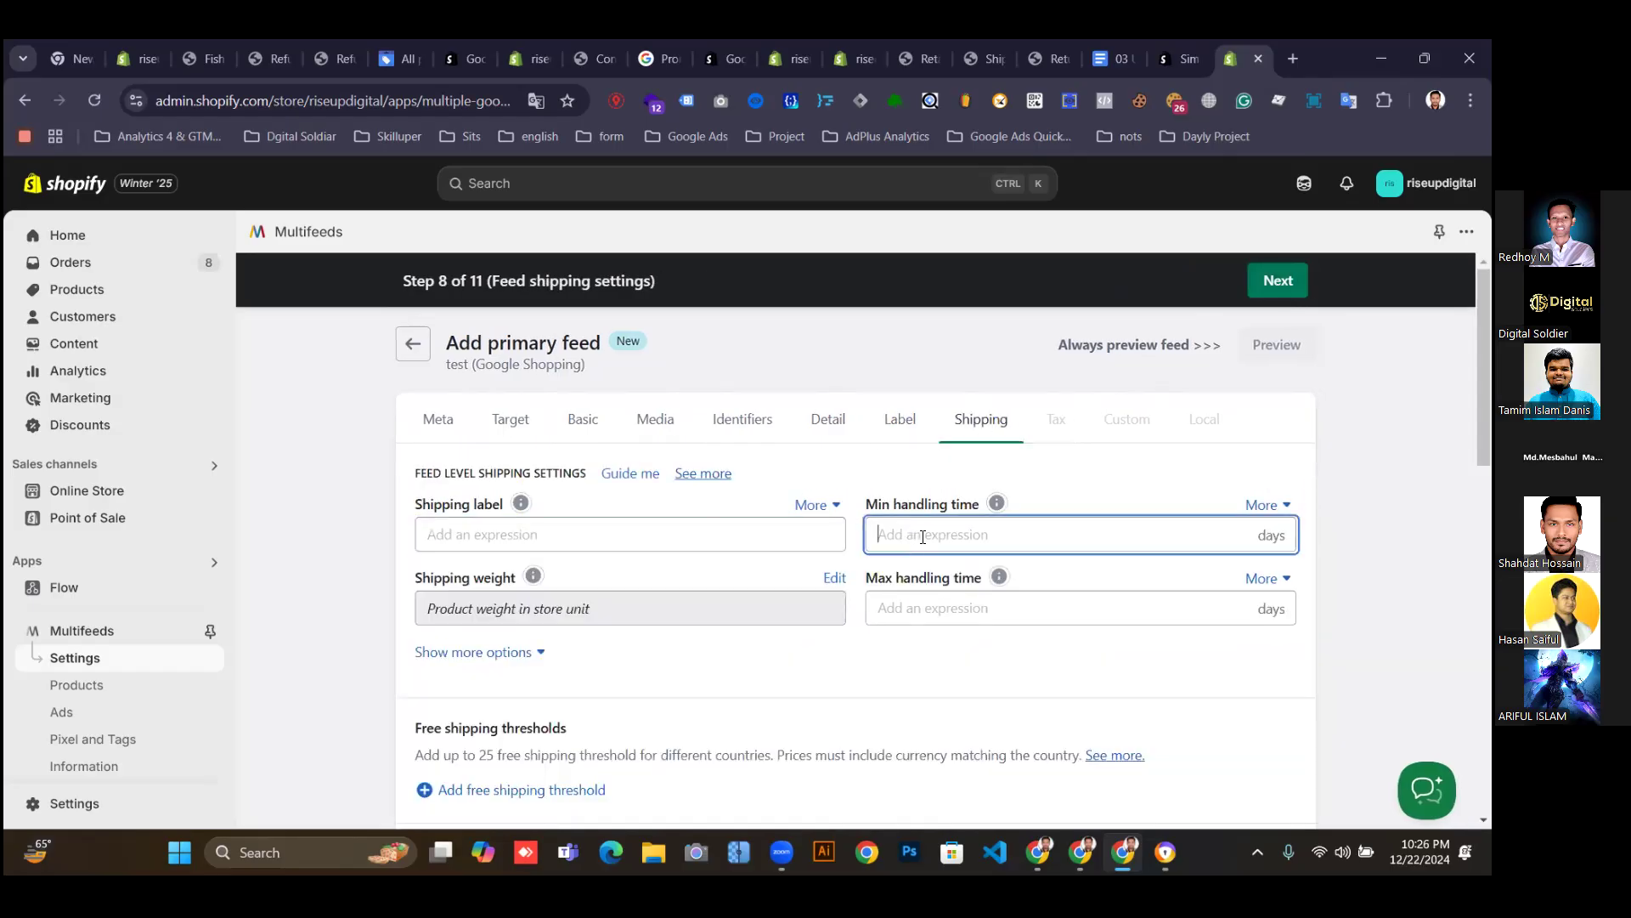
{"action": "scroll", "coordinate": [1059, 451], "scroll_direction": "down", "scroll_amount": 5}
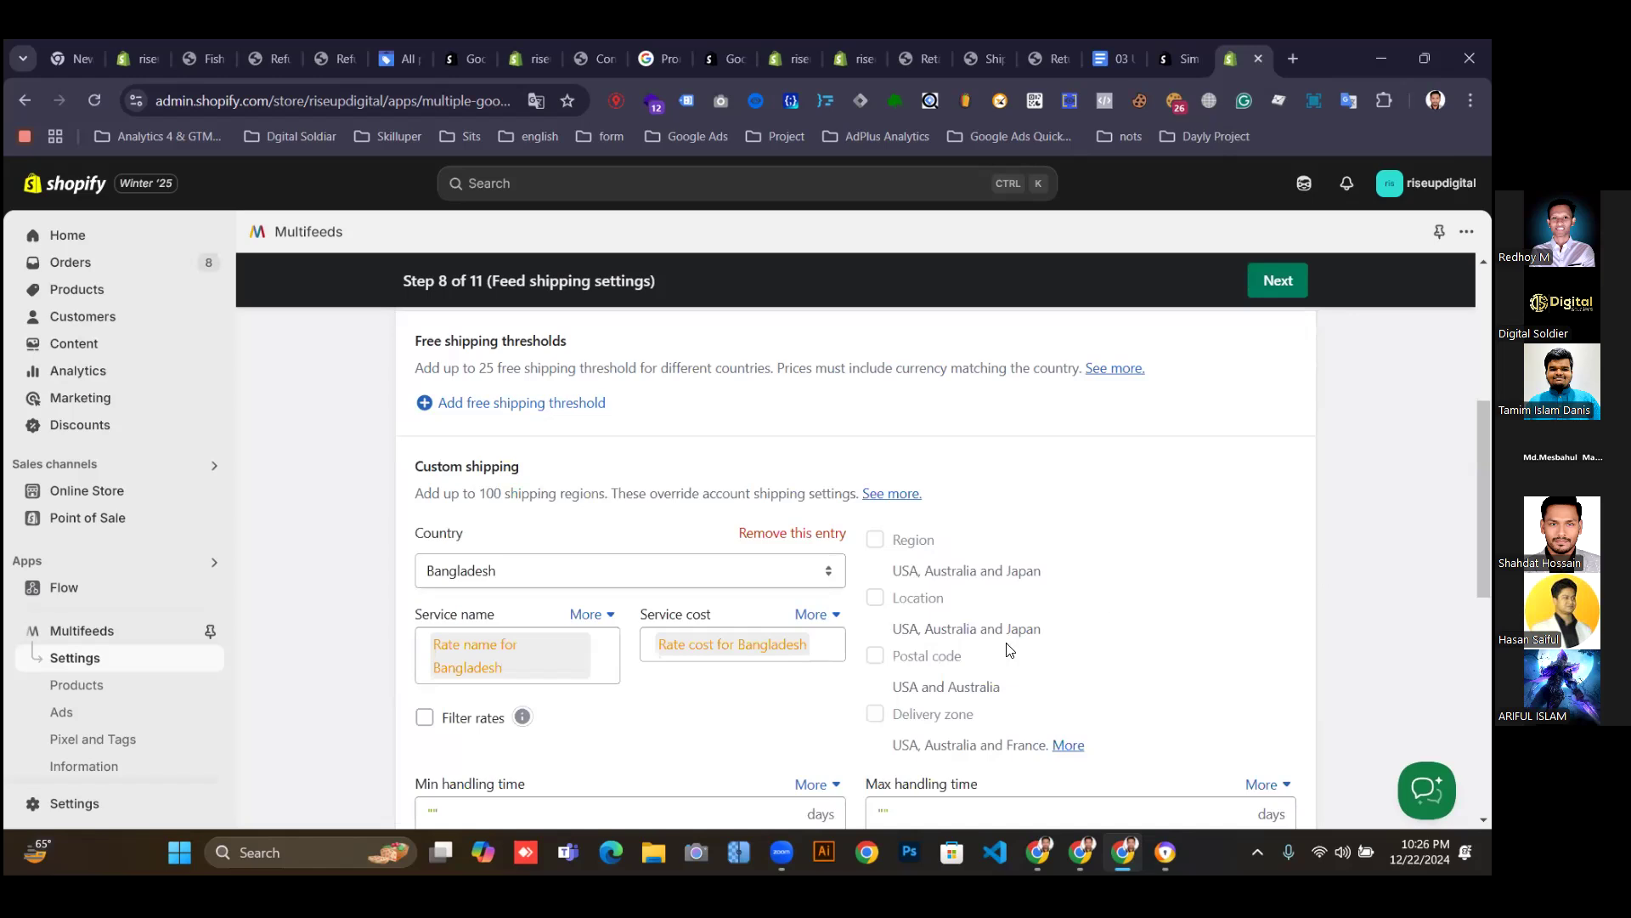
{"action": "scroll", "coordinate": [1009, 650], "scroll_direction": "down", "scroll_amount": 3}
{"action": "scroll", "coordinate": [688, 729], "scroll_direction": "down", "scroll_amount": 3}
{"action": "scroll", "coordinate": [1184, 379], "scroll_direction": "up", "scroll_amount": 5}
Advance through Tax and Custom fields to Step 11, Local settings.
{"action": "left_click", "coordinate": [1277, 283]}
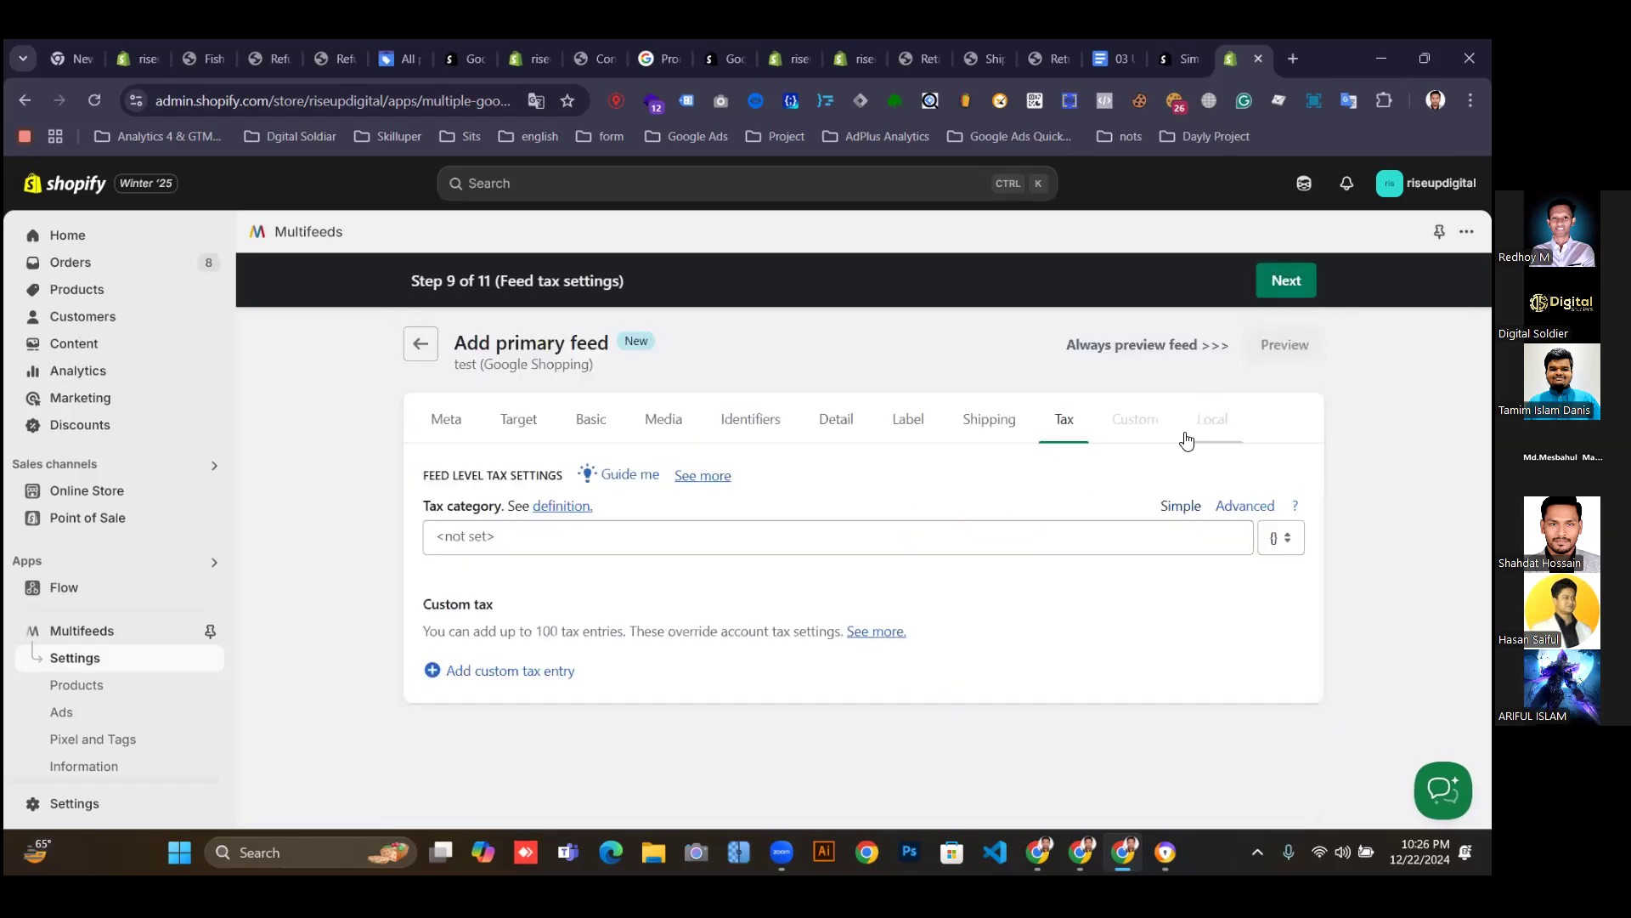
{"action": "left_click", "coordinate": [1278, 280]}
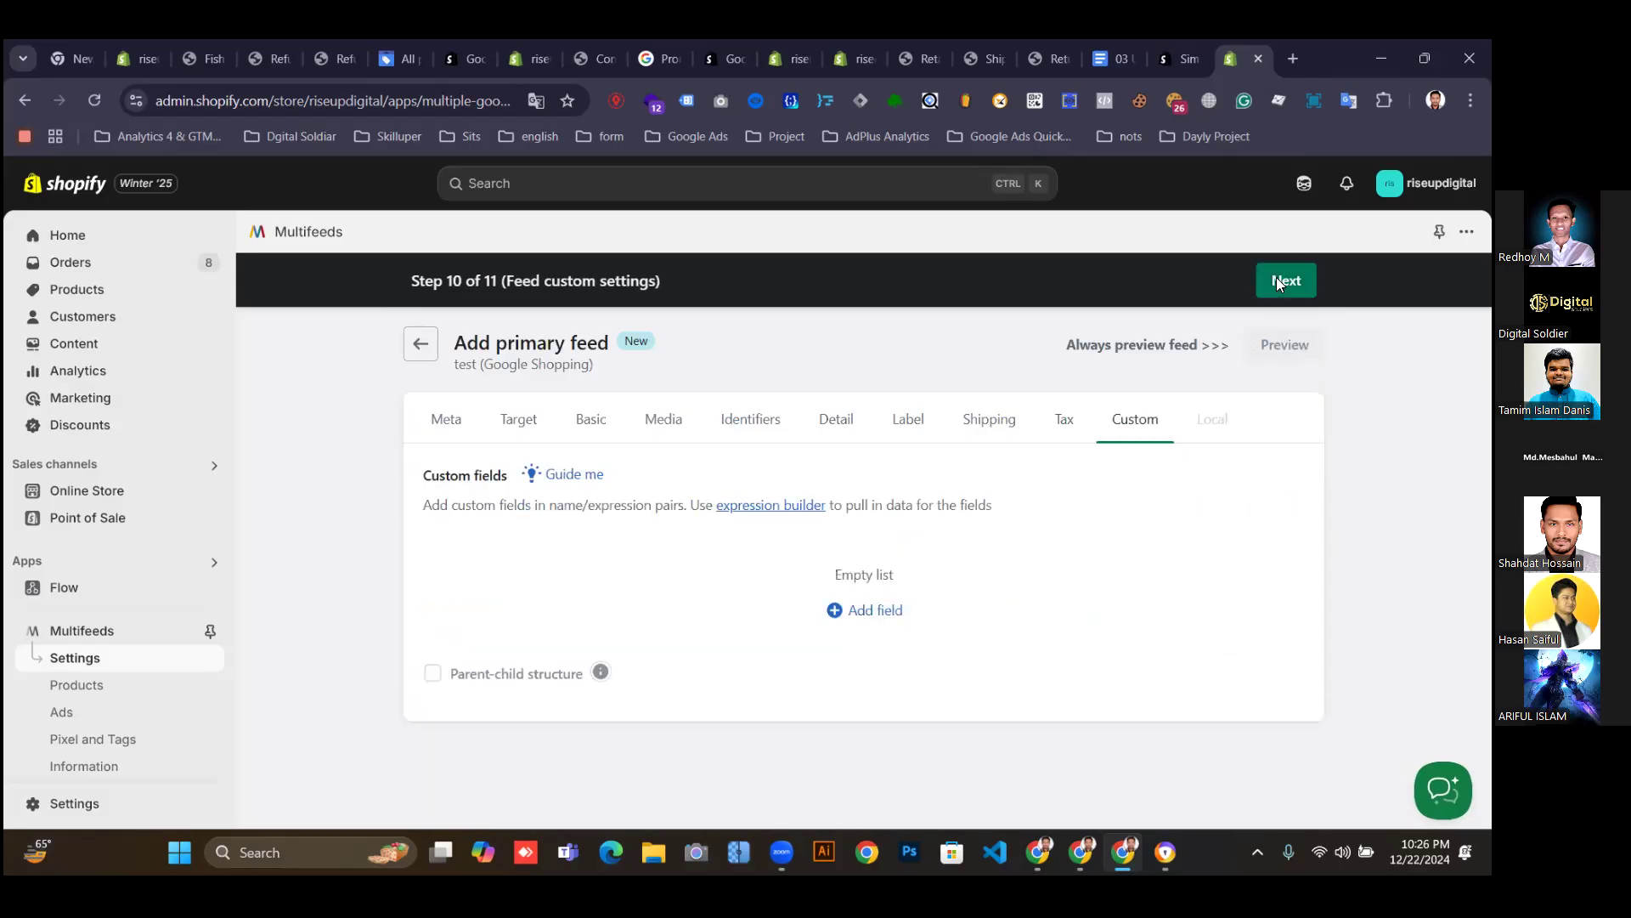
{"action": "left_click", "coordinate": [1276, 283]}
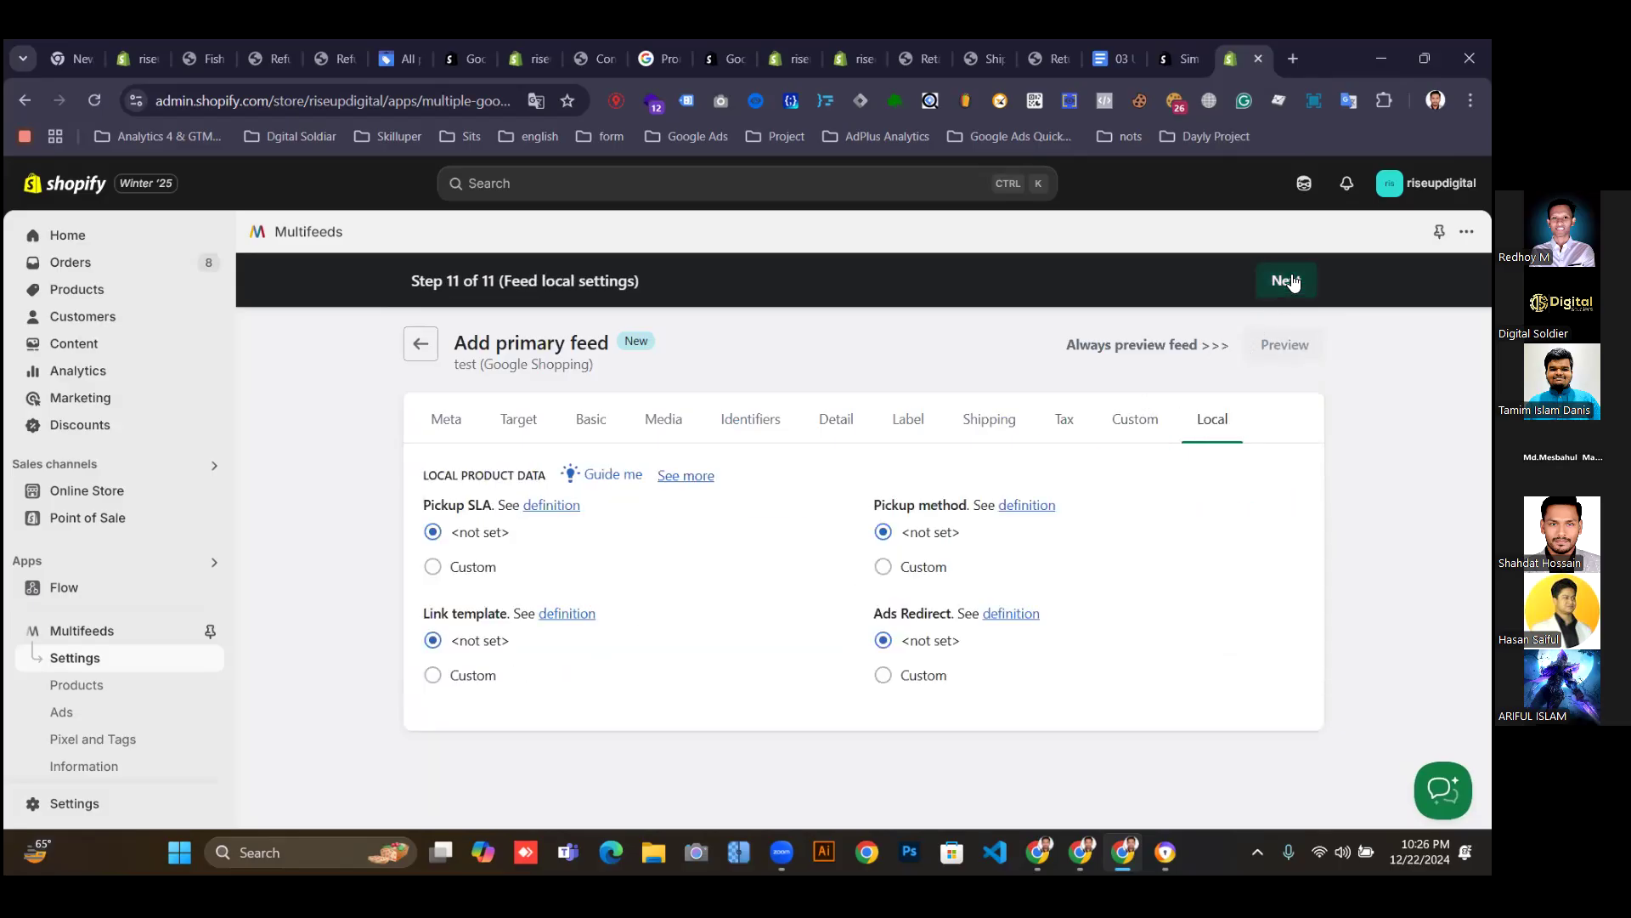
{"action": "left_click", "coordinate": [1286, 281]}
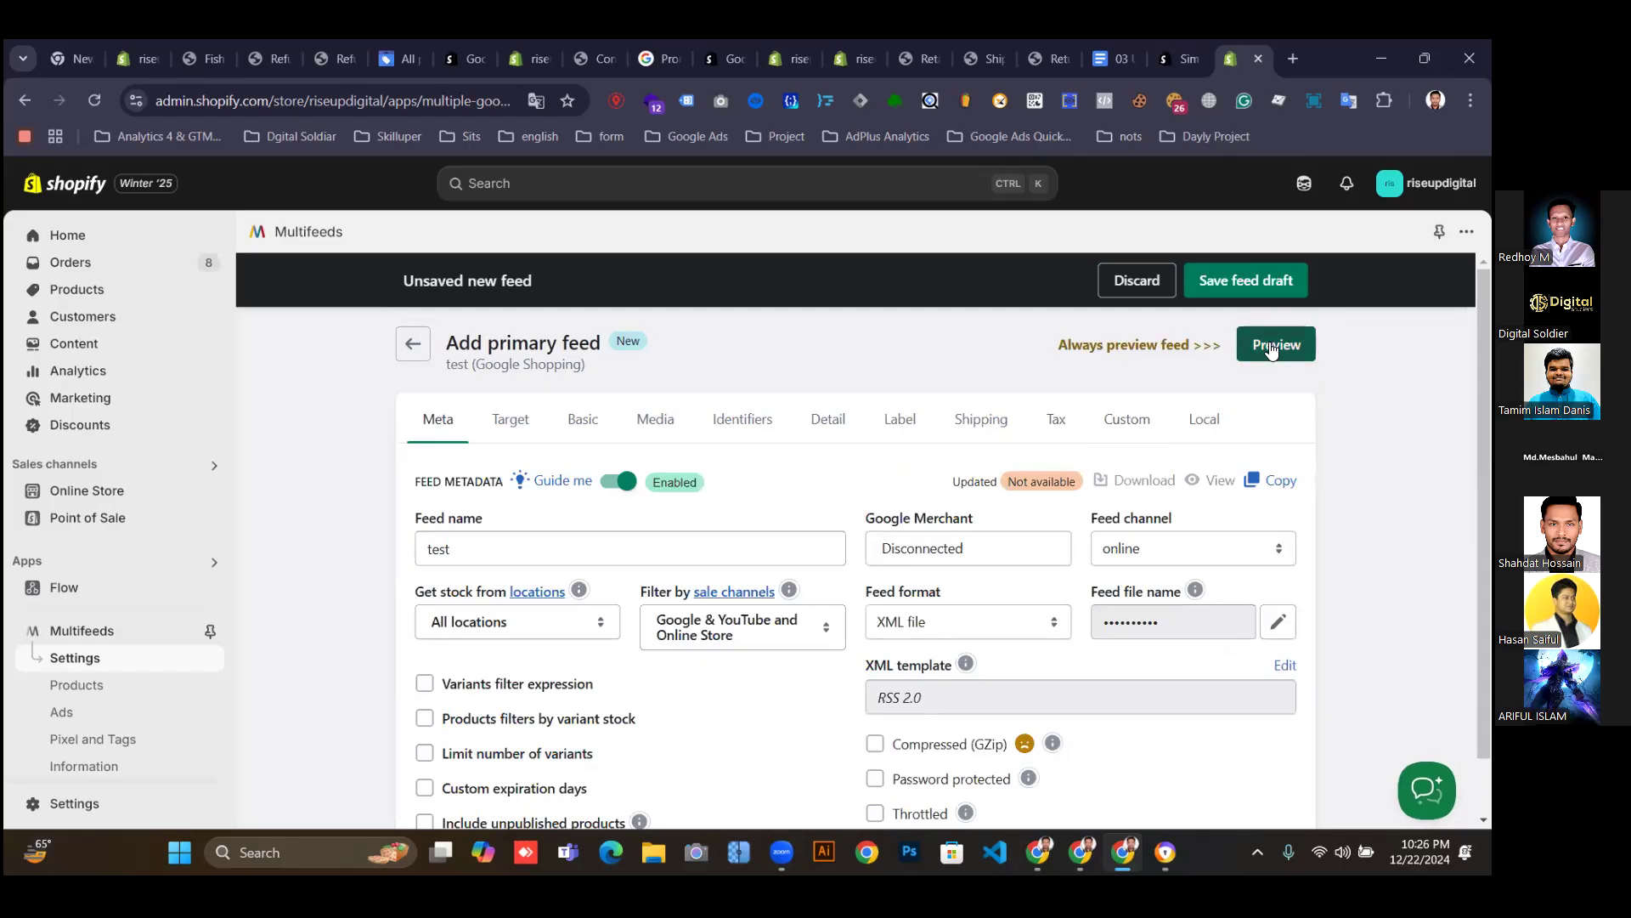
Leave the unsaved test feed and discard its changes.
{"action": "left_click", "coordinate": [413, 346]}
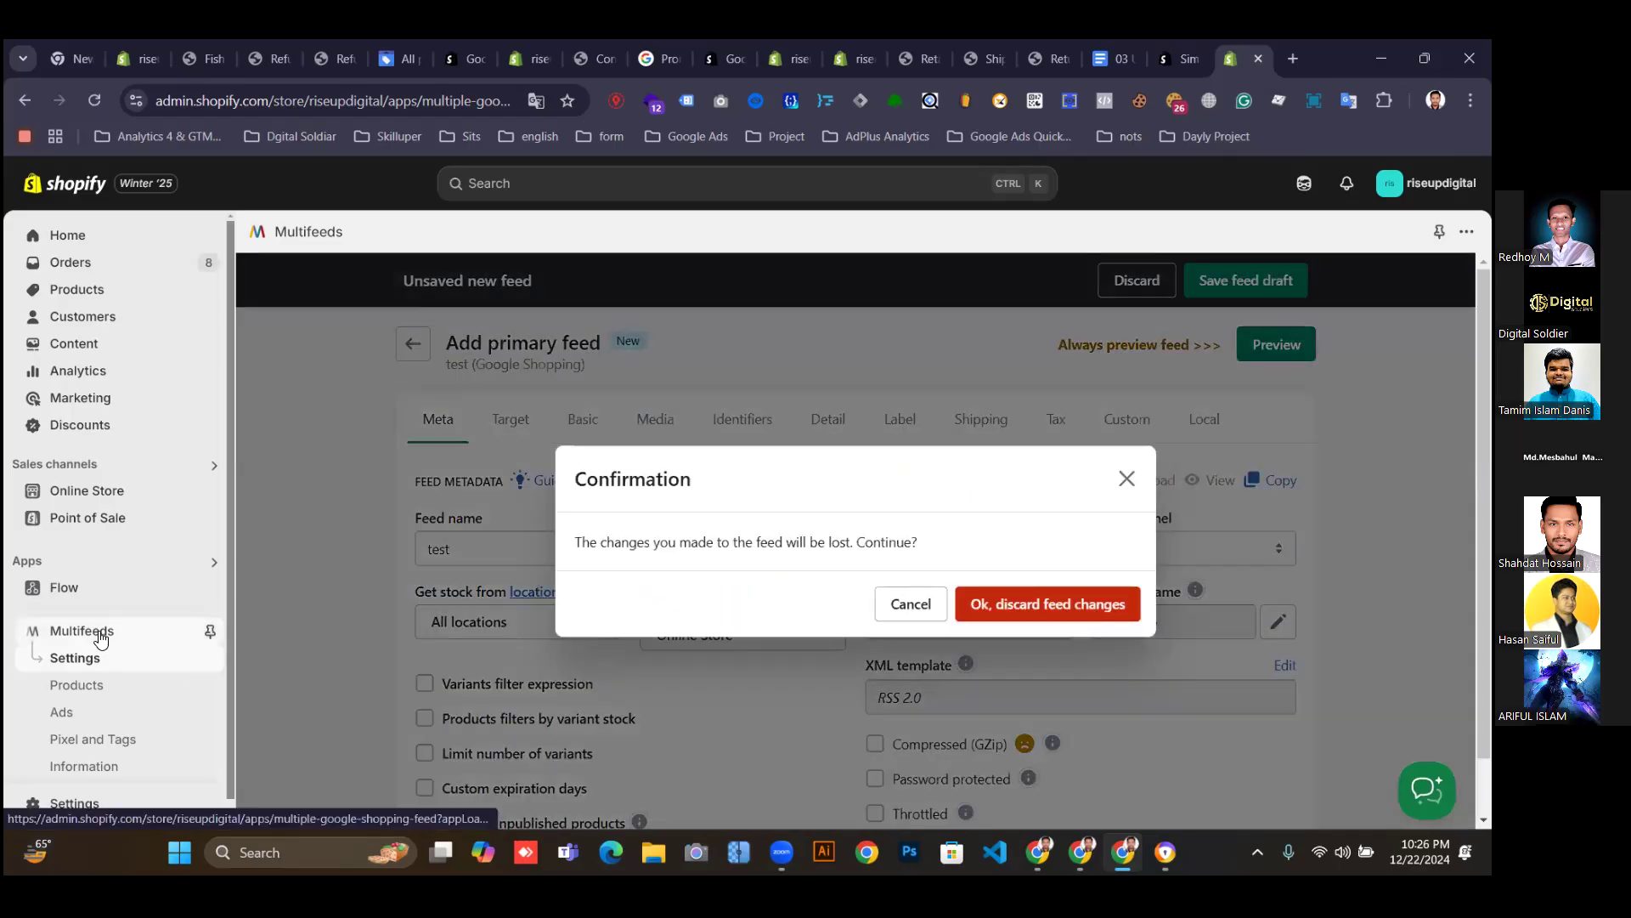
{"action": "left_click", "coordinate": [82, 631]}
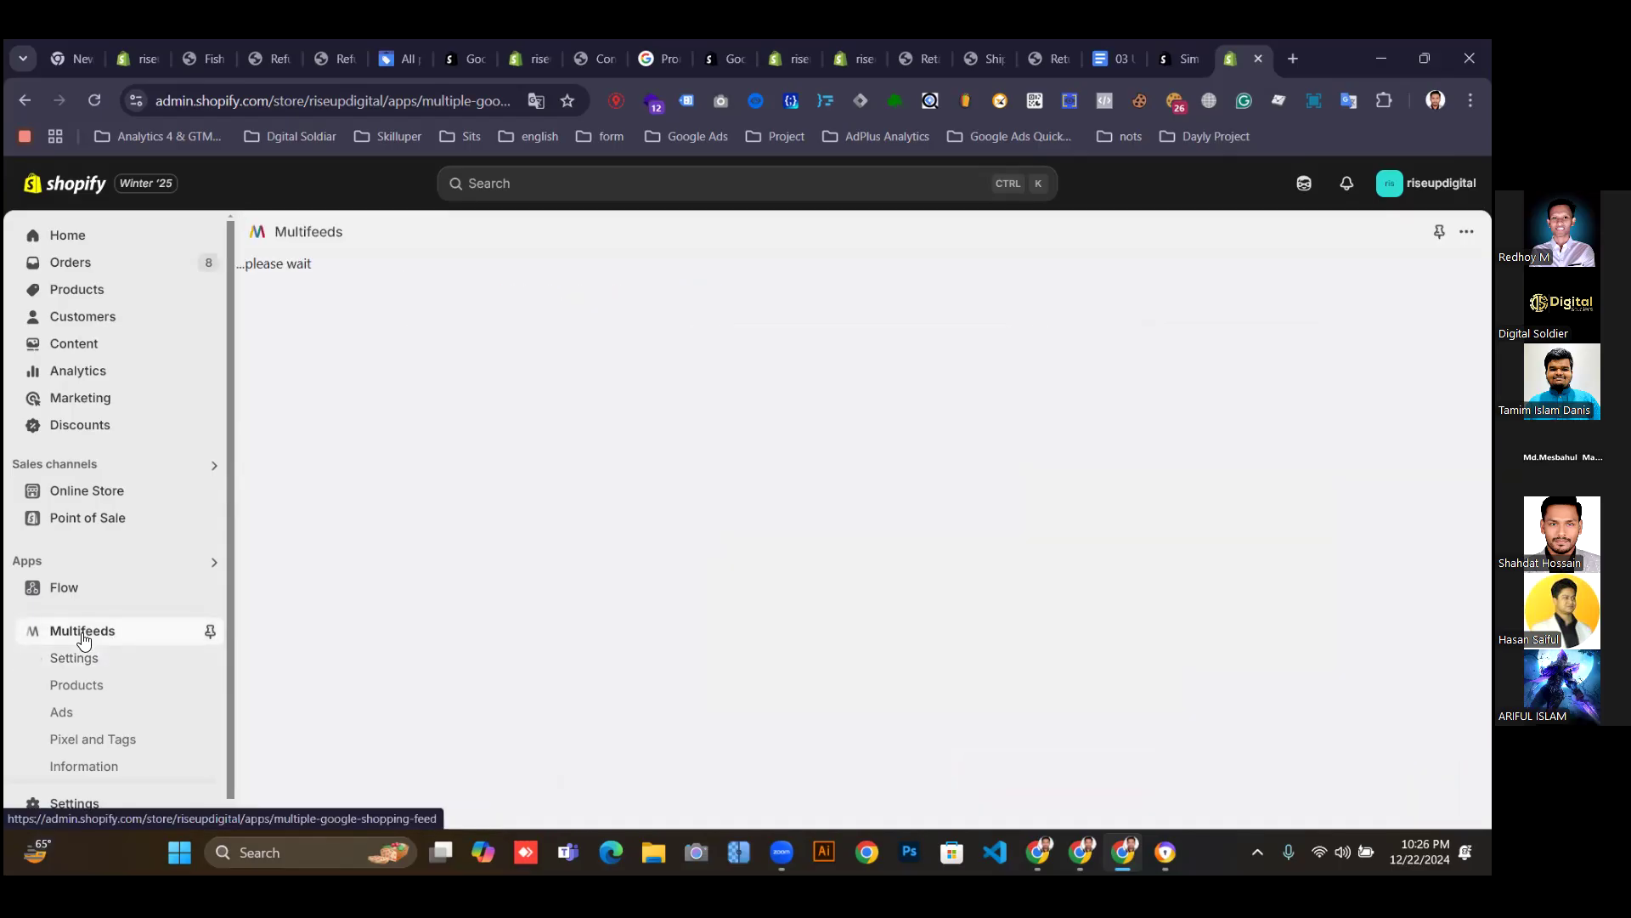
{"action": "scroll", "coordinate": [843, 597], "scroll_direction": "down", "scroll_amount": 4}
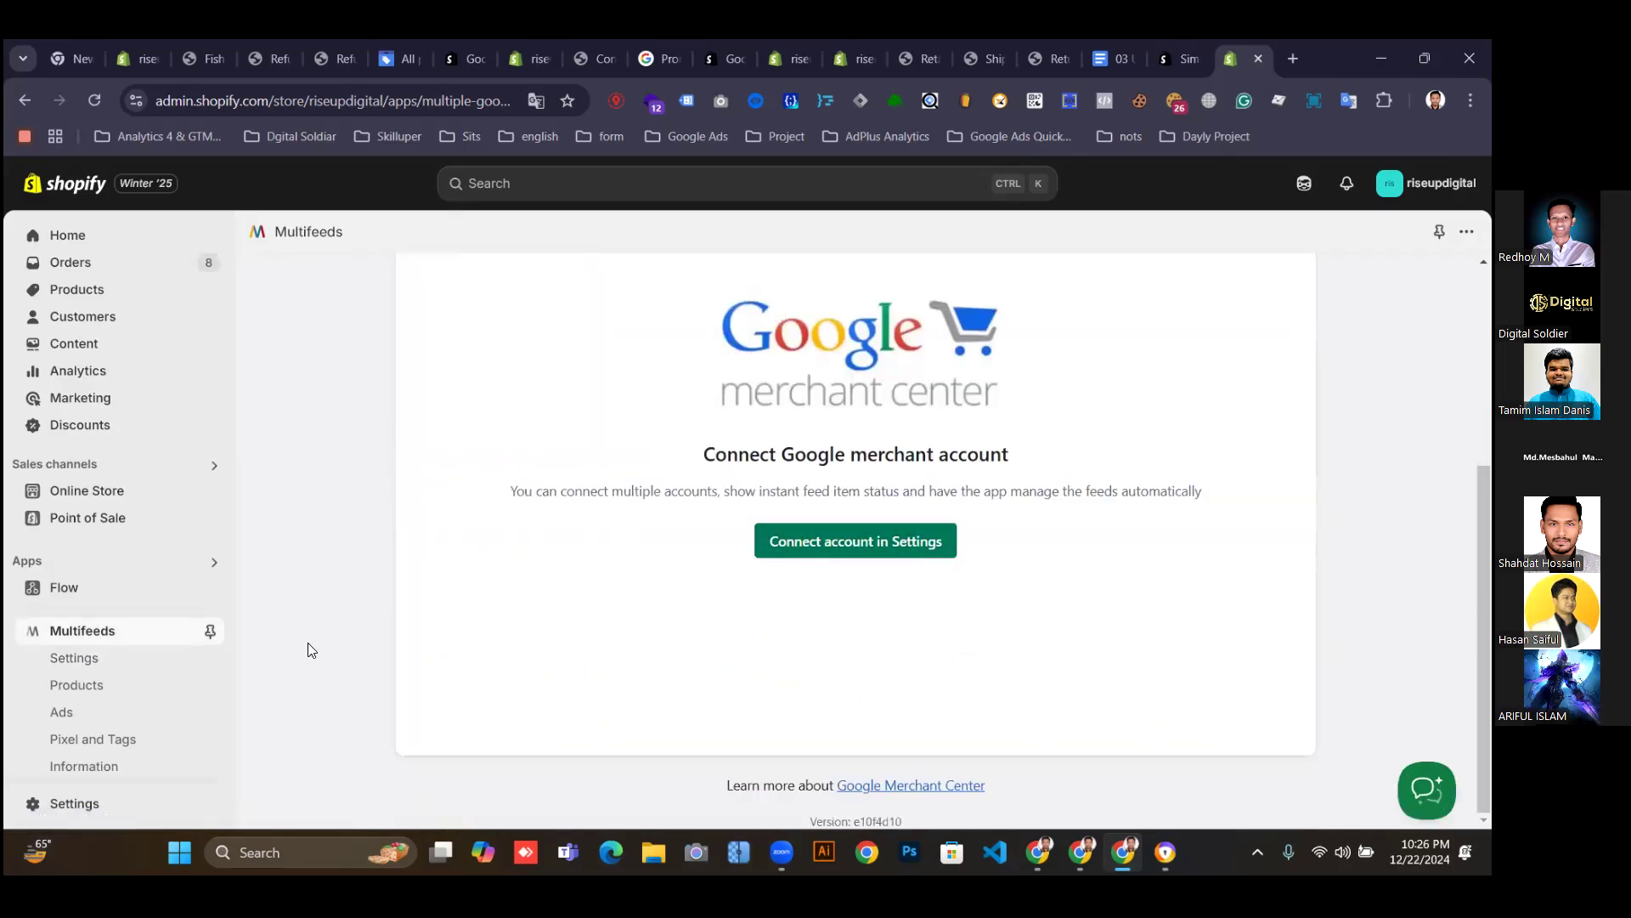
Visit Settings and Pixel and Tags, then reach Settings from the dashboard's merchant account prompt.
{"action": "left_click", "coordinate": [87, 659]}
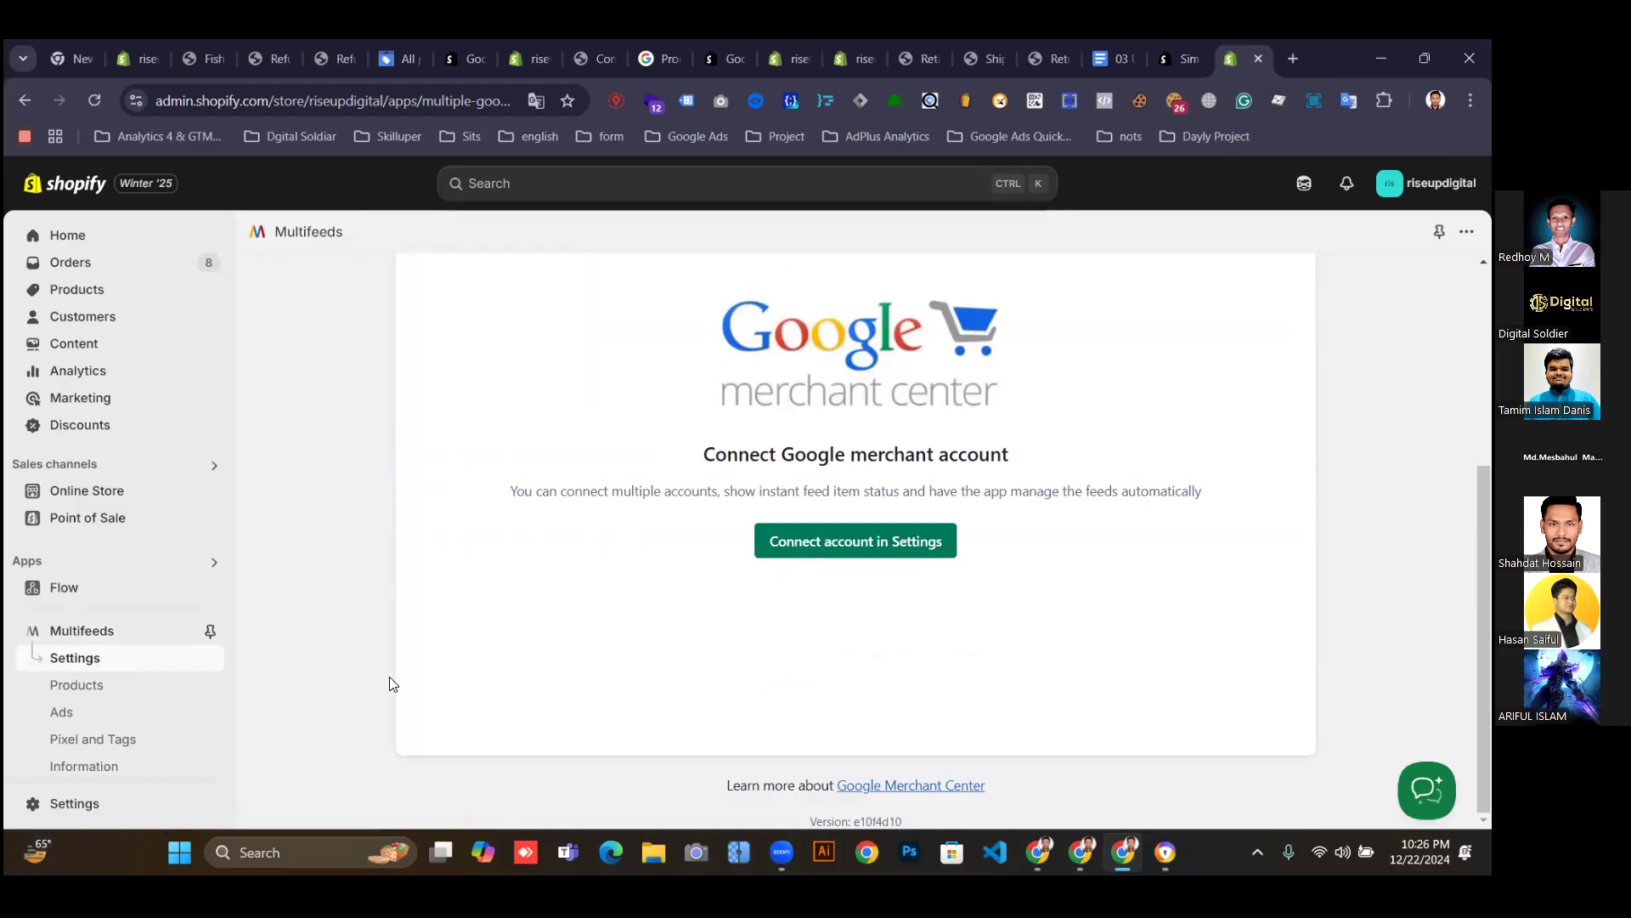
{"action": "left_click", "coordinate": [100, 740]}
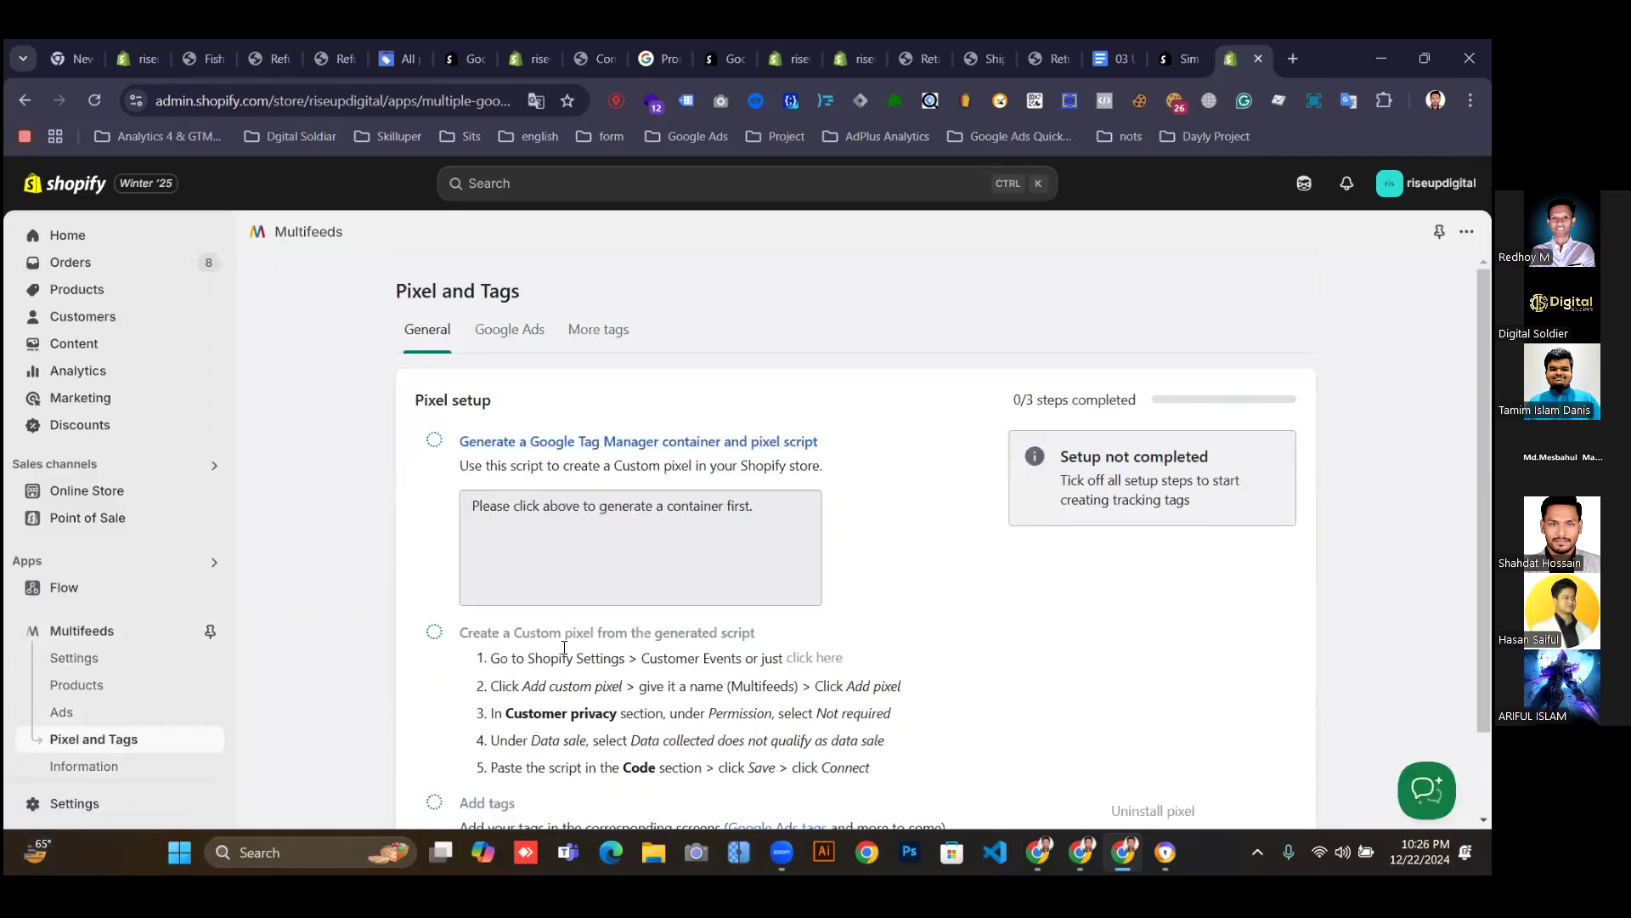
{"action": "left_click", "coordinate": [85, 632]}
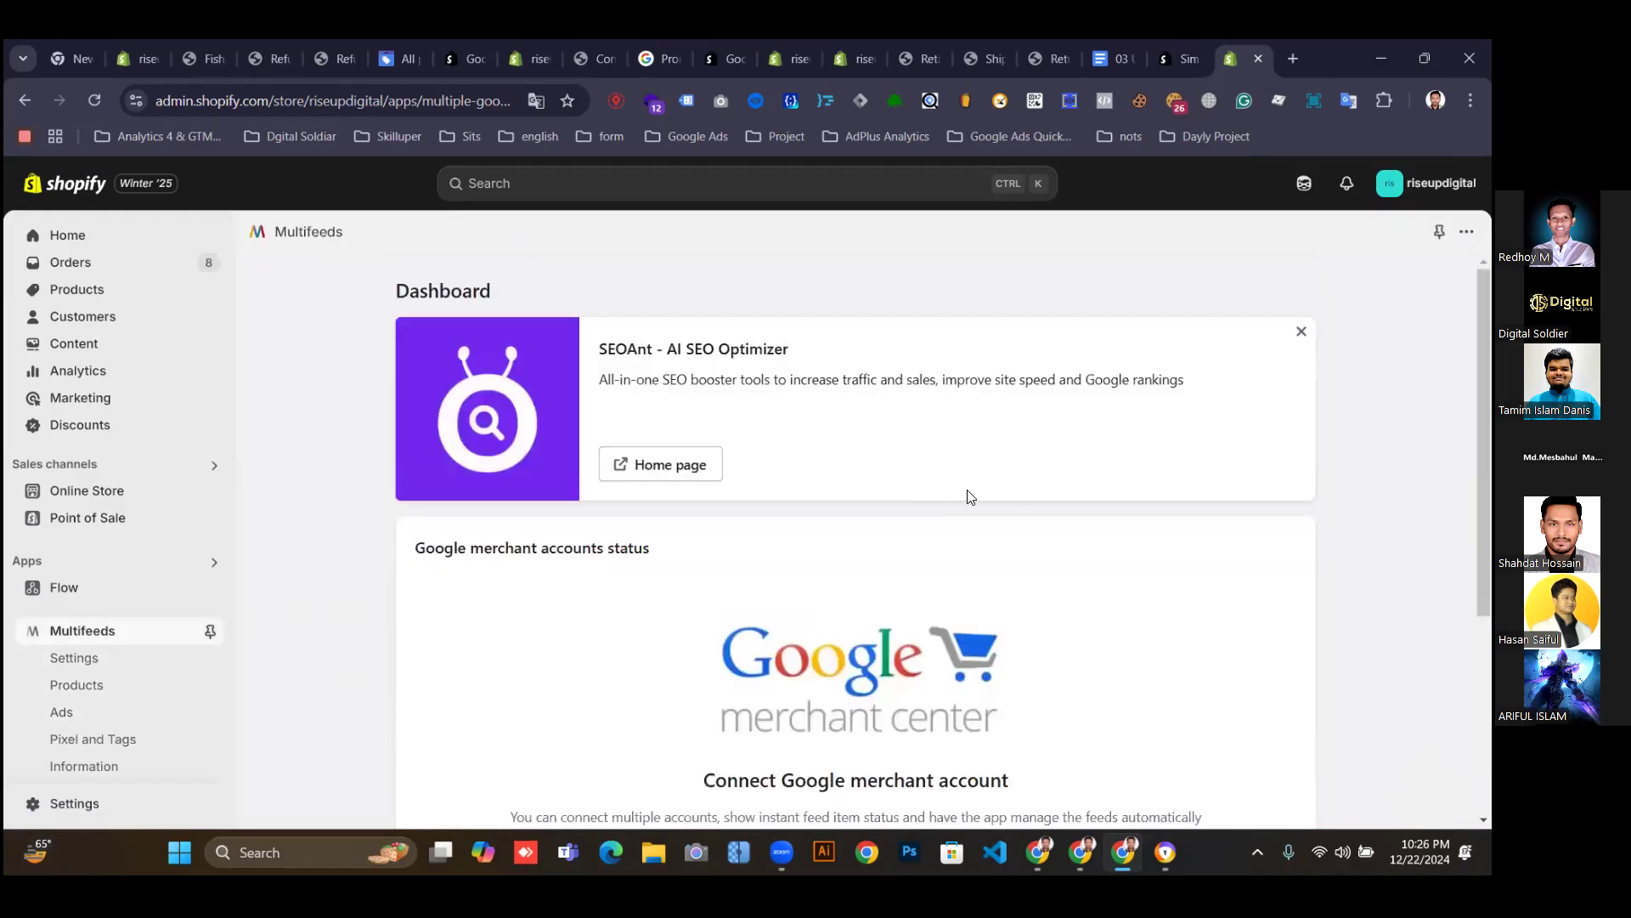
{"action": "scroll", "coordinate": [810, 563], "scroll_direction": "down", "scroll_amount": 4}
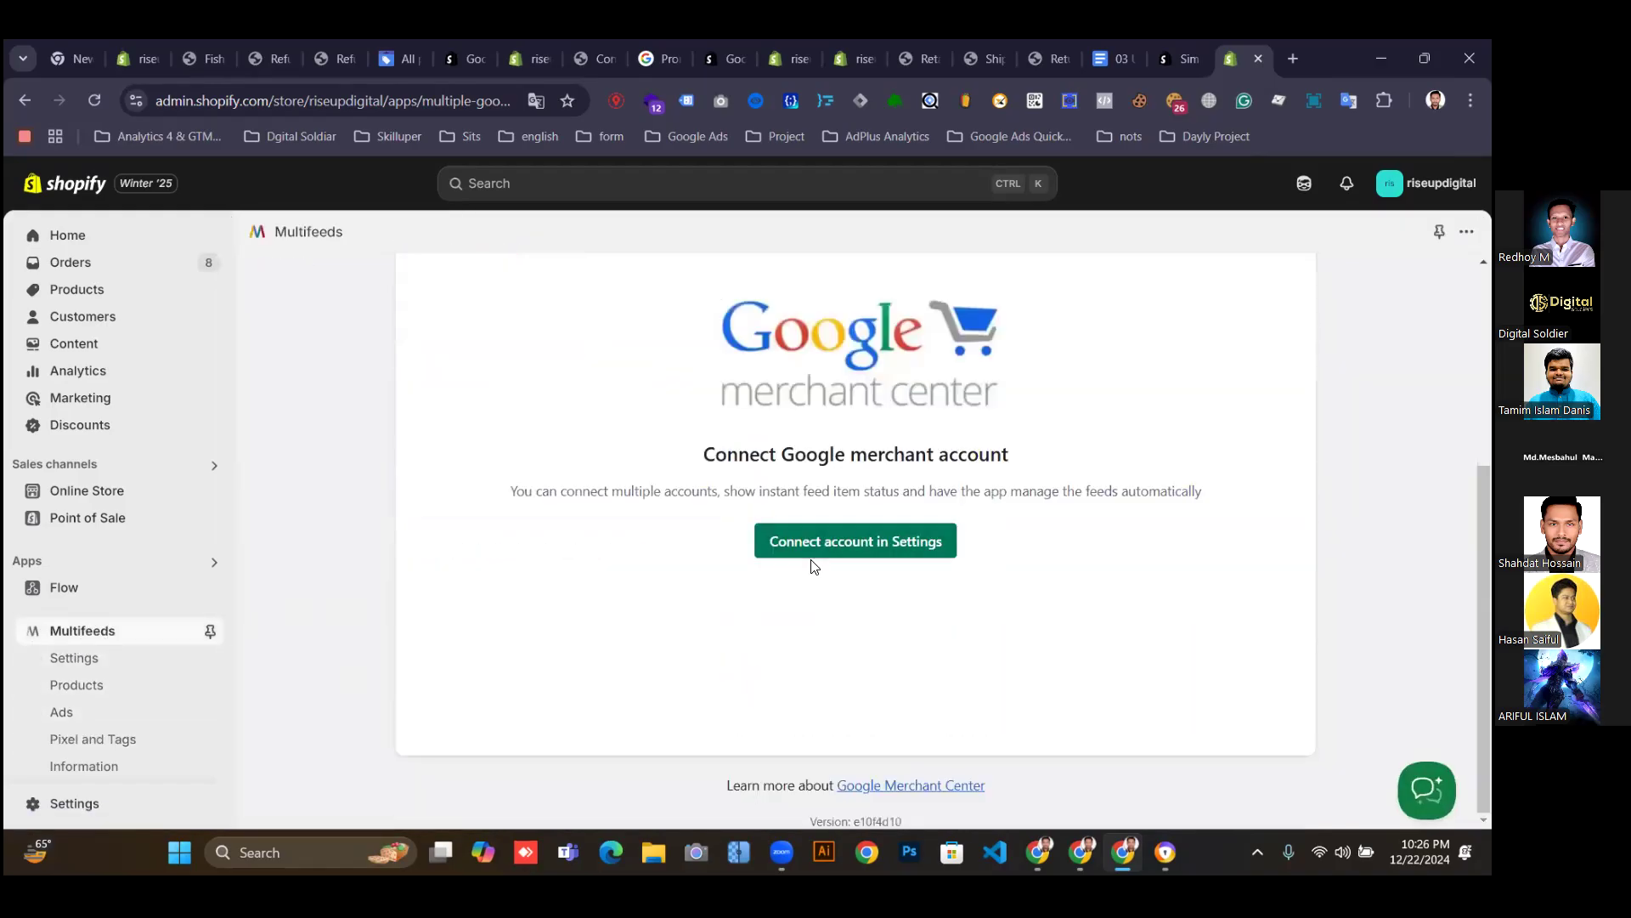
{"action": "left_click", "coordinate": [850, 541]}
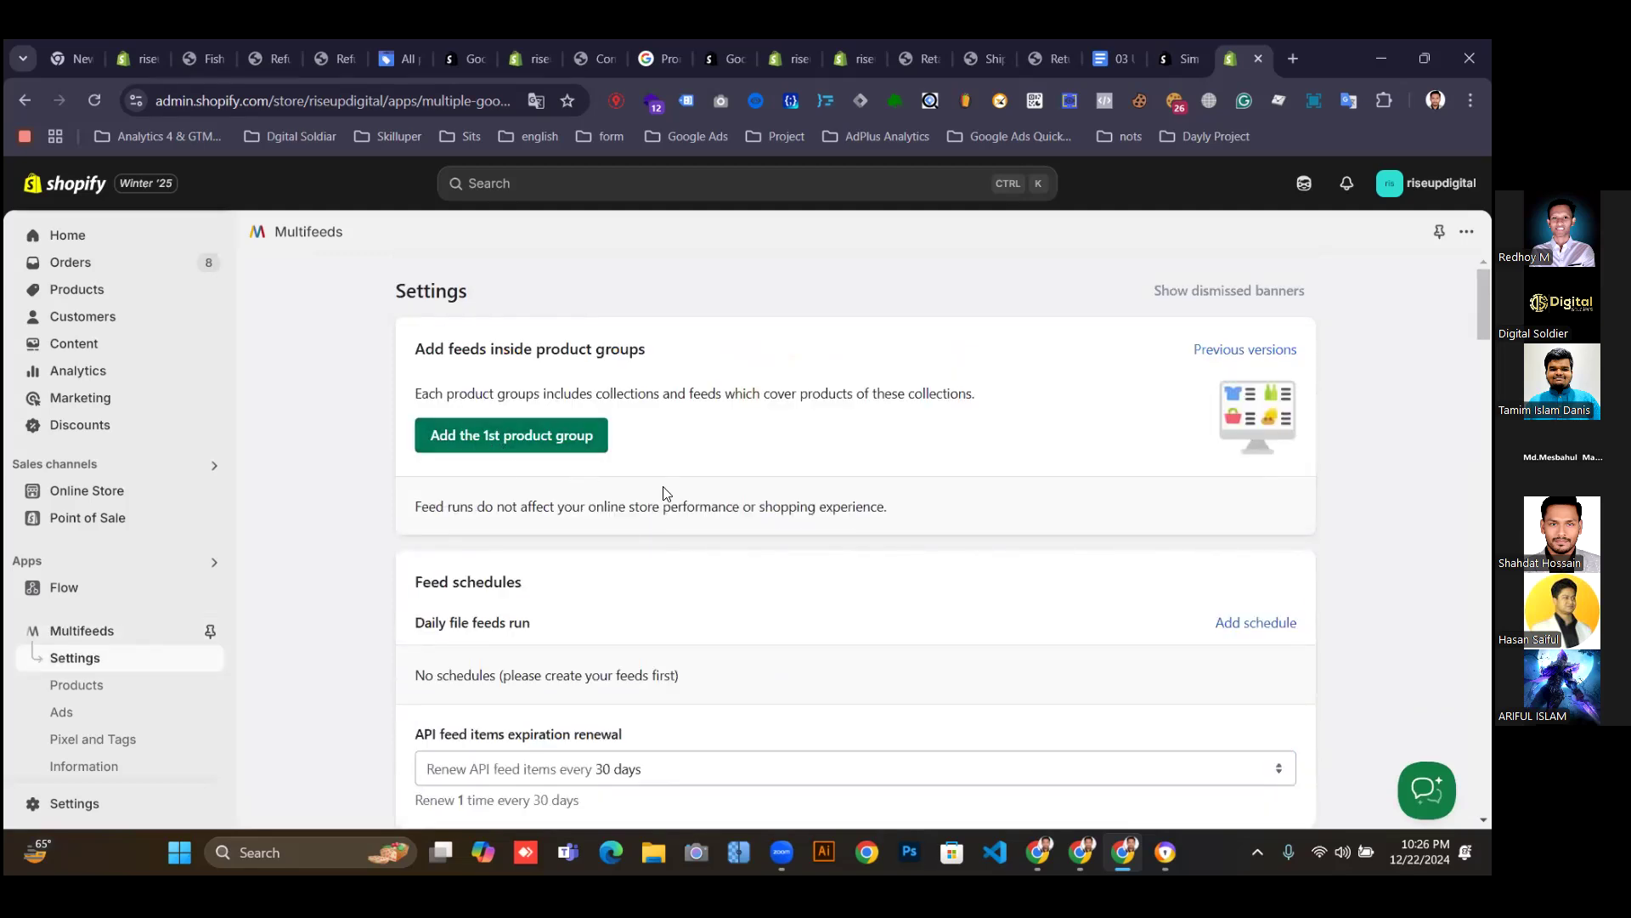
Under Google Accounts, start Connect account, dismiss the sign-in popup, and run Complete integration.
{"action": "scroll", "coordinate": [814, 486], "scroll_direction": "down", "scroll_amount": 5}
{"action": "scroll", "coordinate": [814, 485], "scroll_direction": "down", "scroll_amount": 2}
{"action": "scroll", "coordinate": [634, 527], "scroll_direction": "up", "scroll_amount": 2}
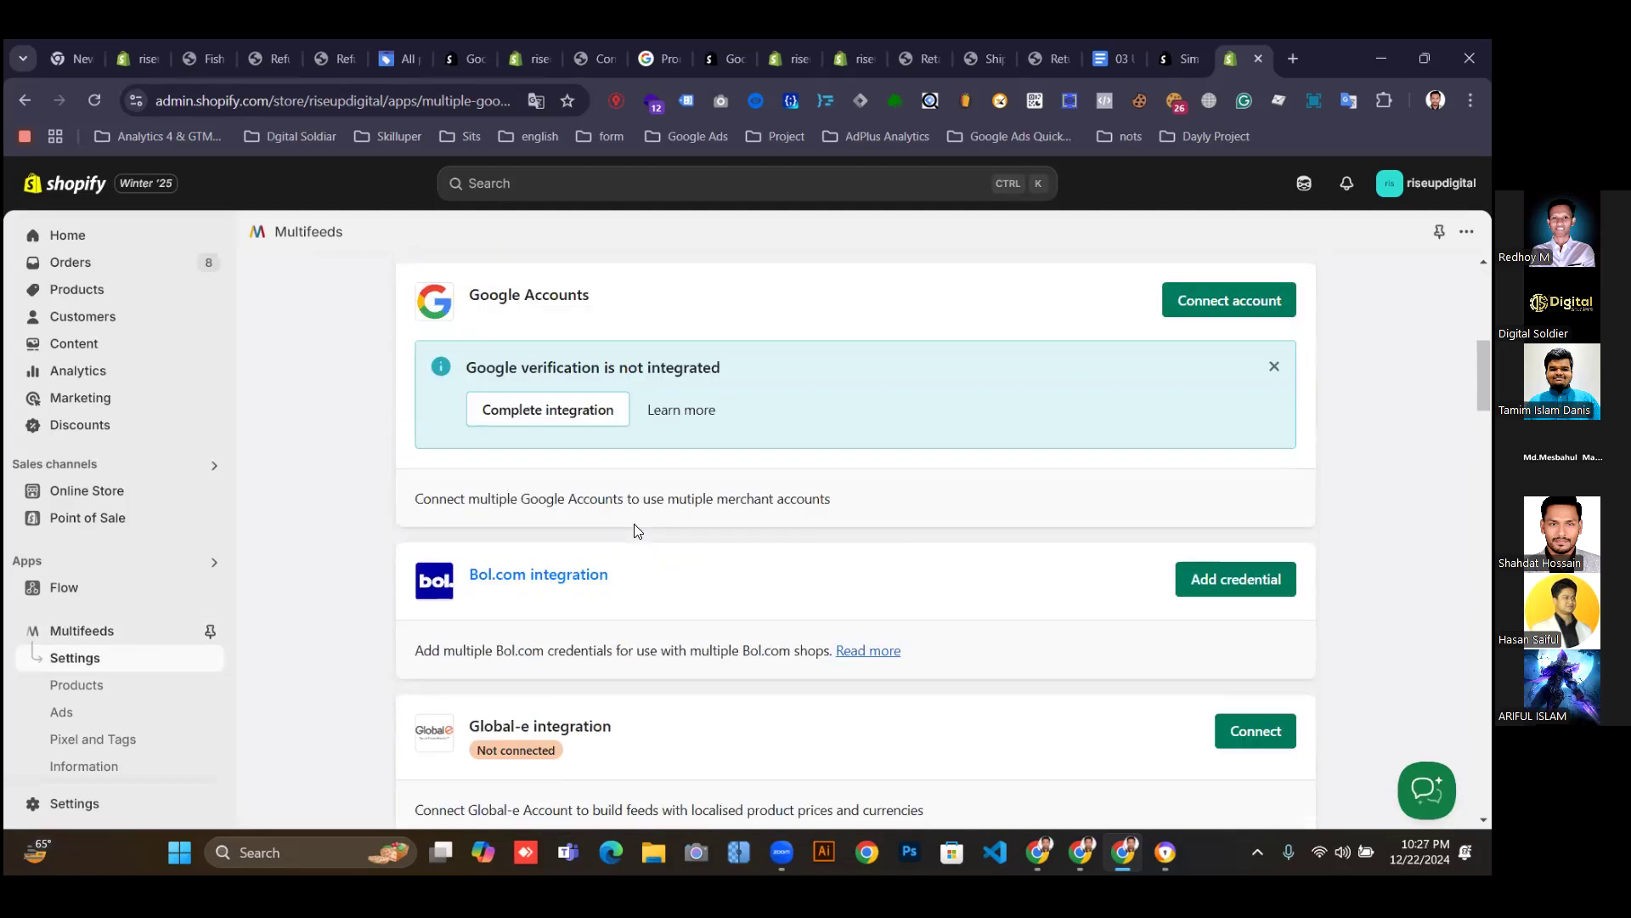
{"action": "left_click", "coordinate": [1220, 312]}
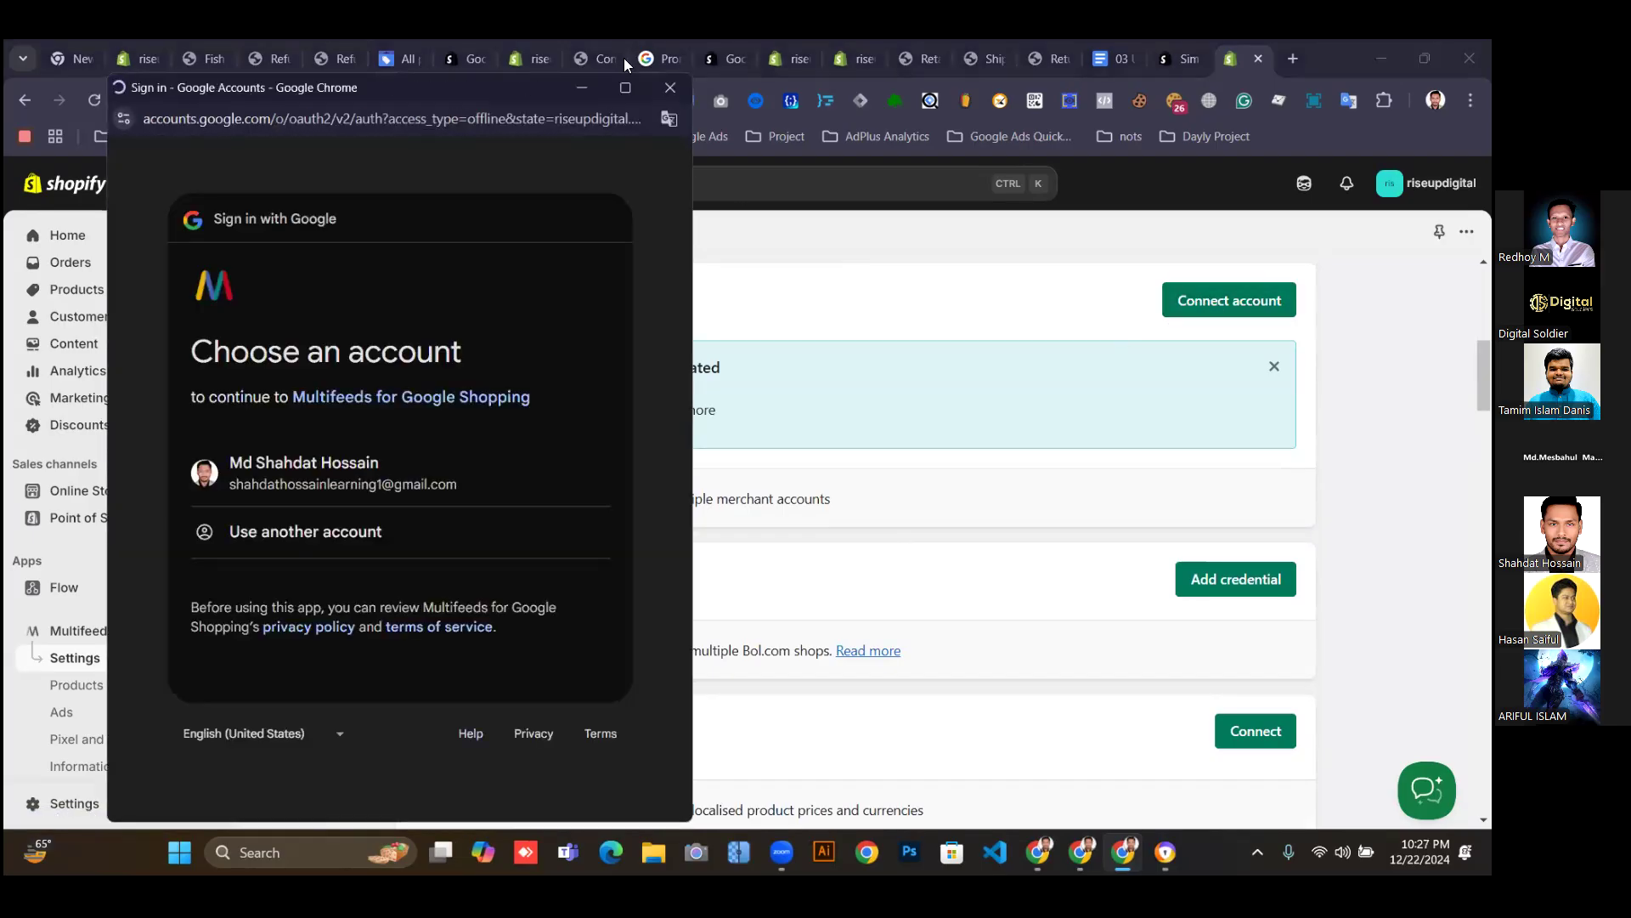
{"action": "left_click", "coordinate": [670, 88]}
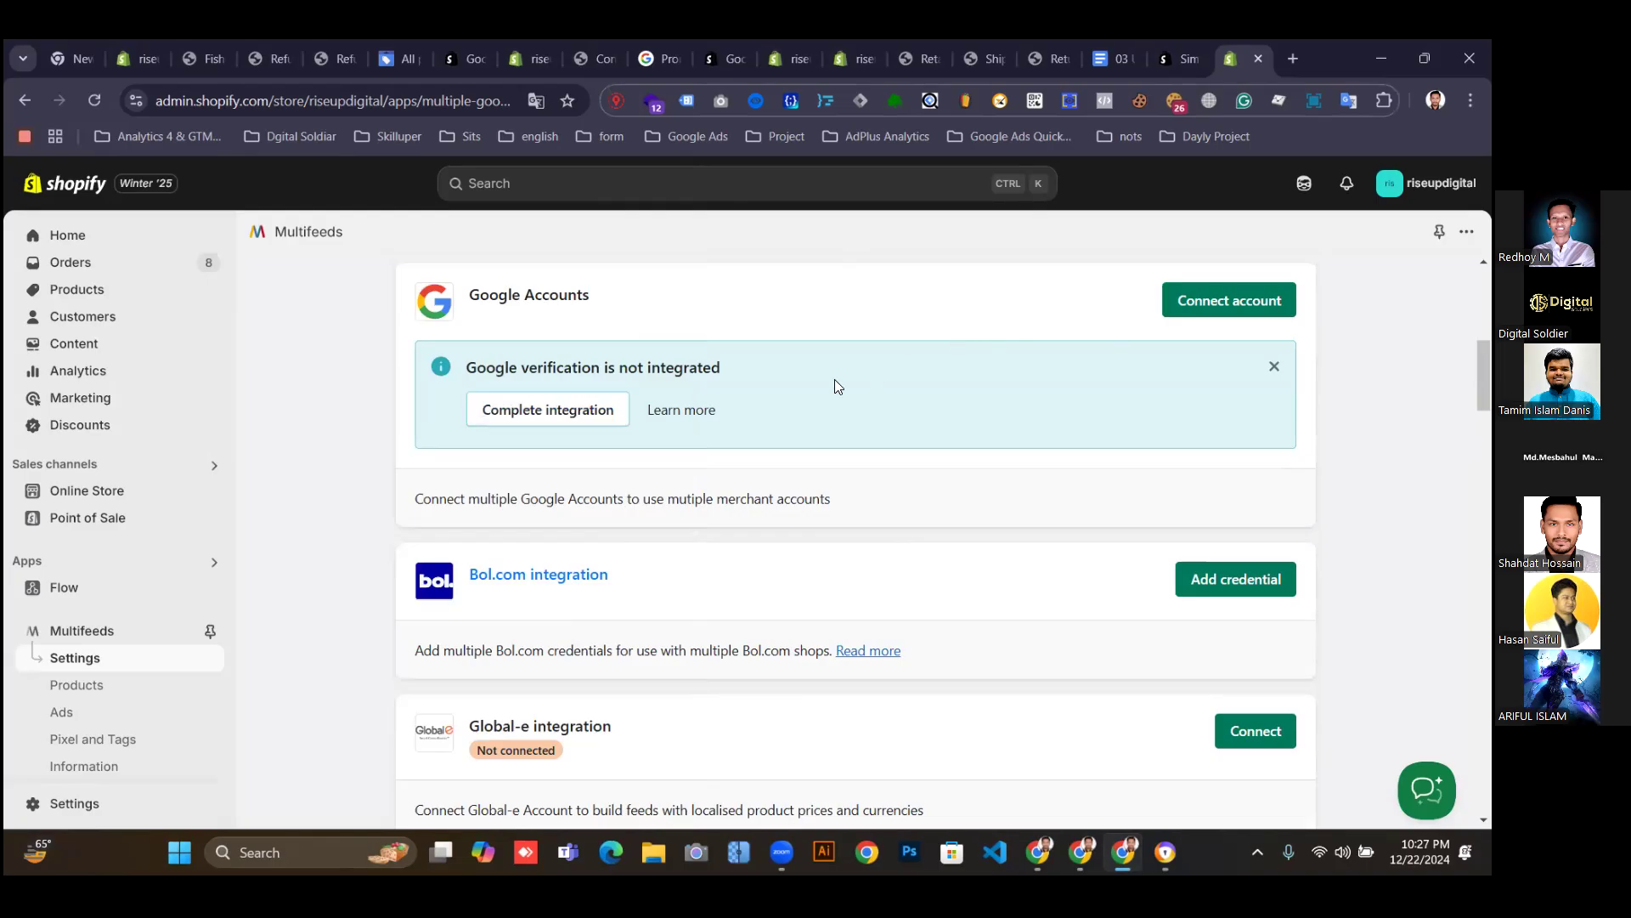
{"action": "left_click", "coordinate": [551, 410]}
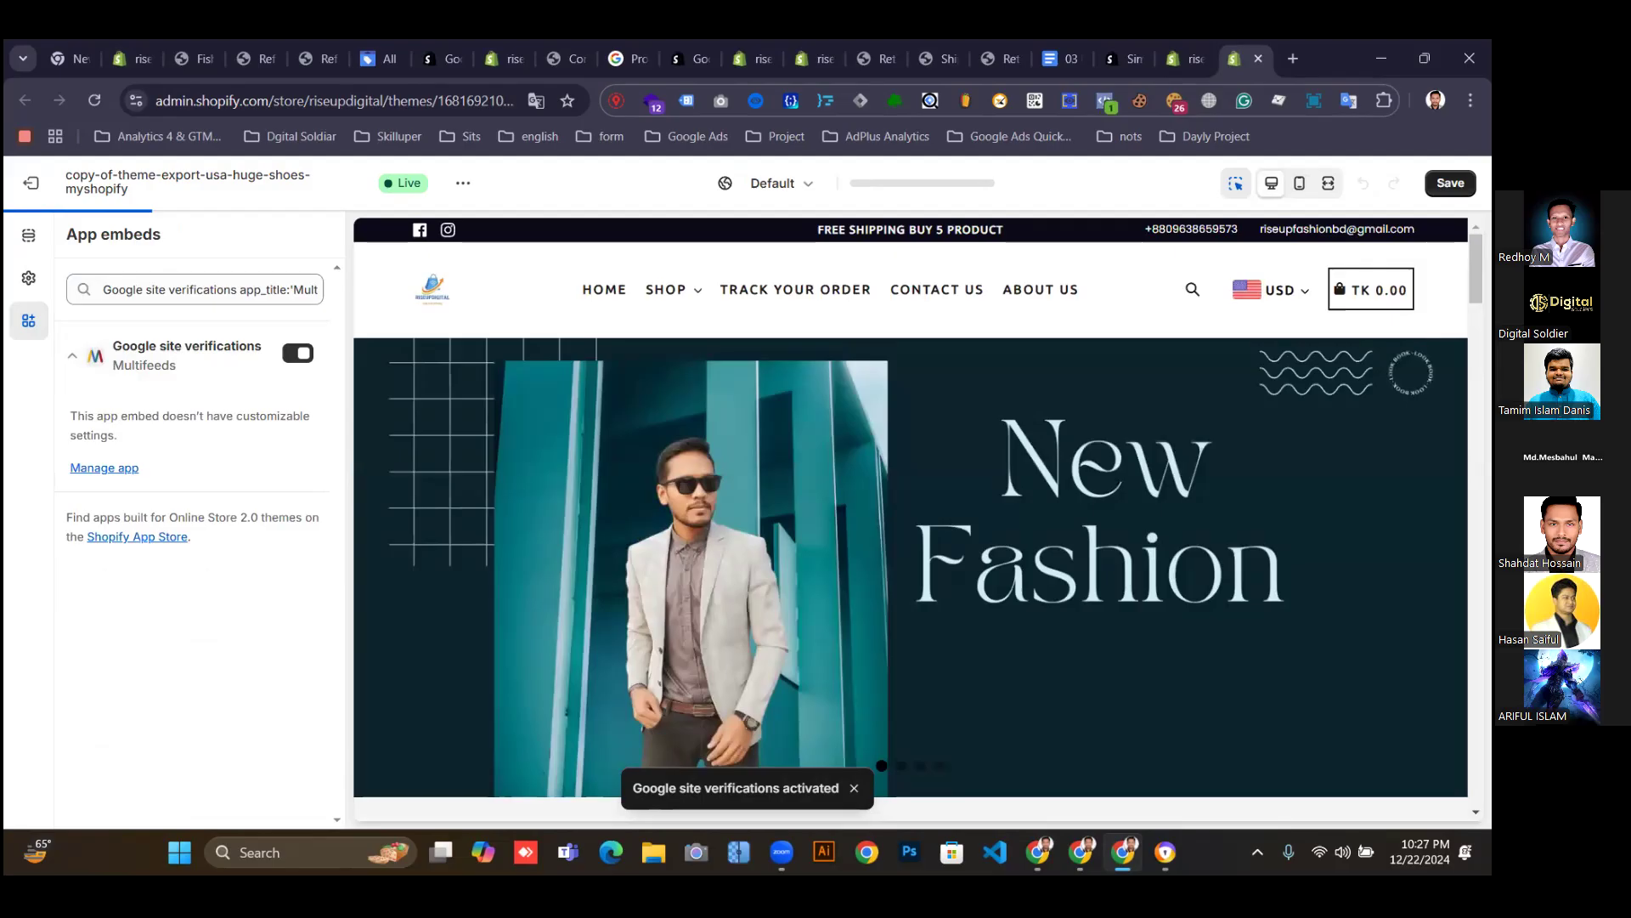
Save the theme with the Google site verifications embed on and close the theme editor.
{"action": "left_click", "coordinate": [1450, 183]}
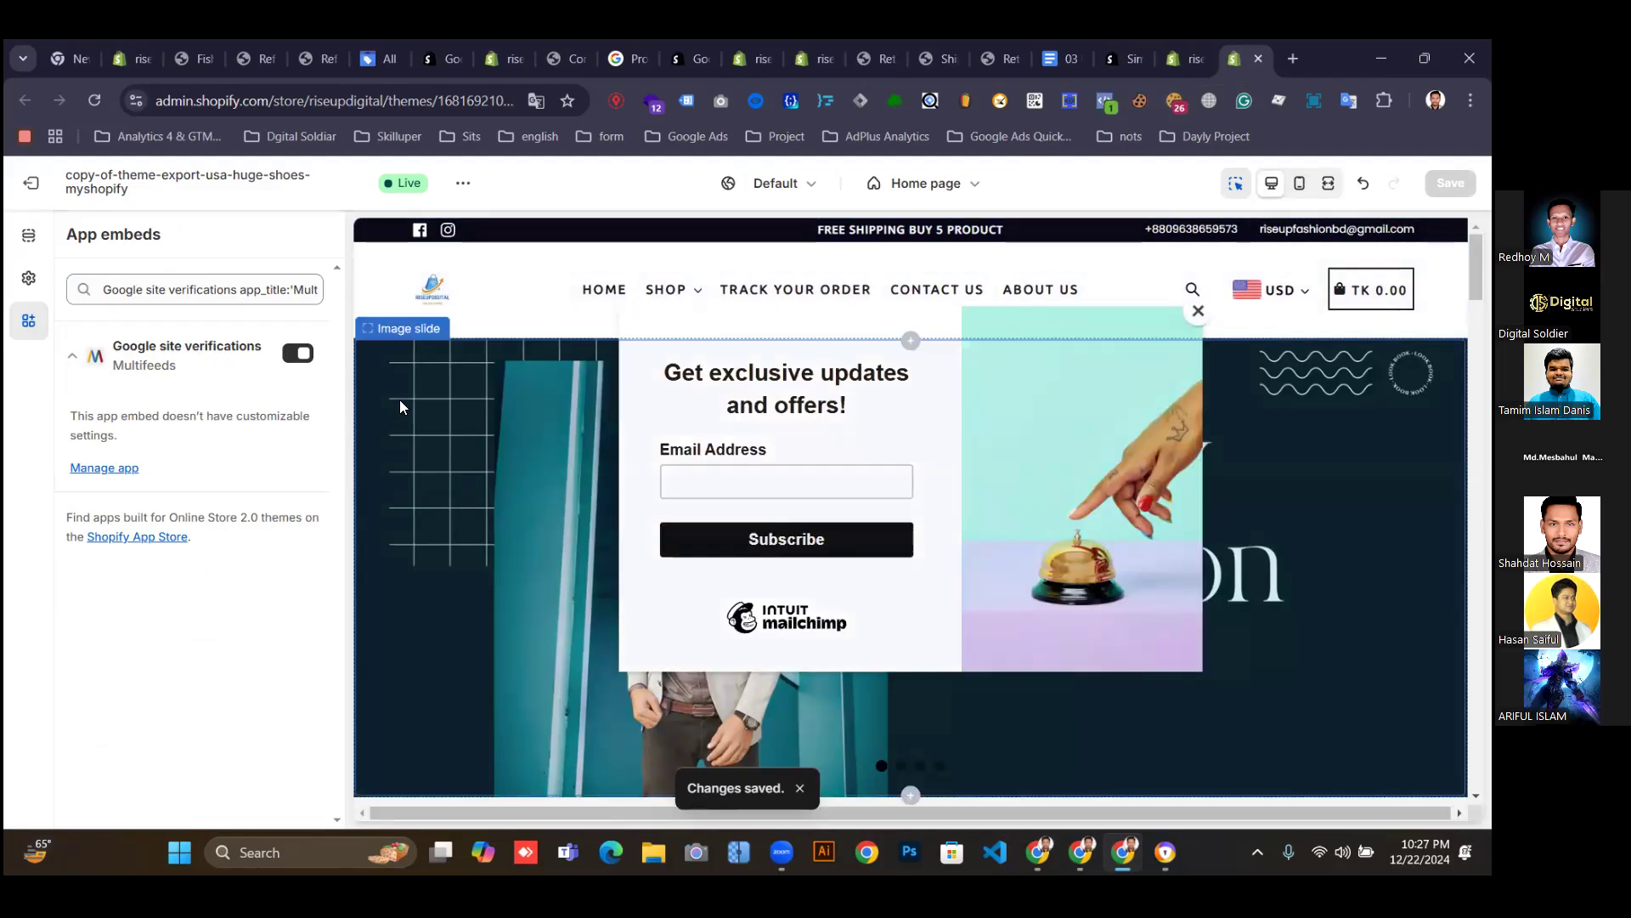
{"action": "left_click", "coordinate": [1258, 58]}
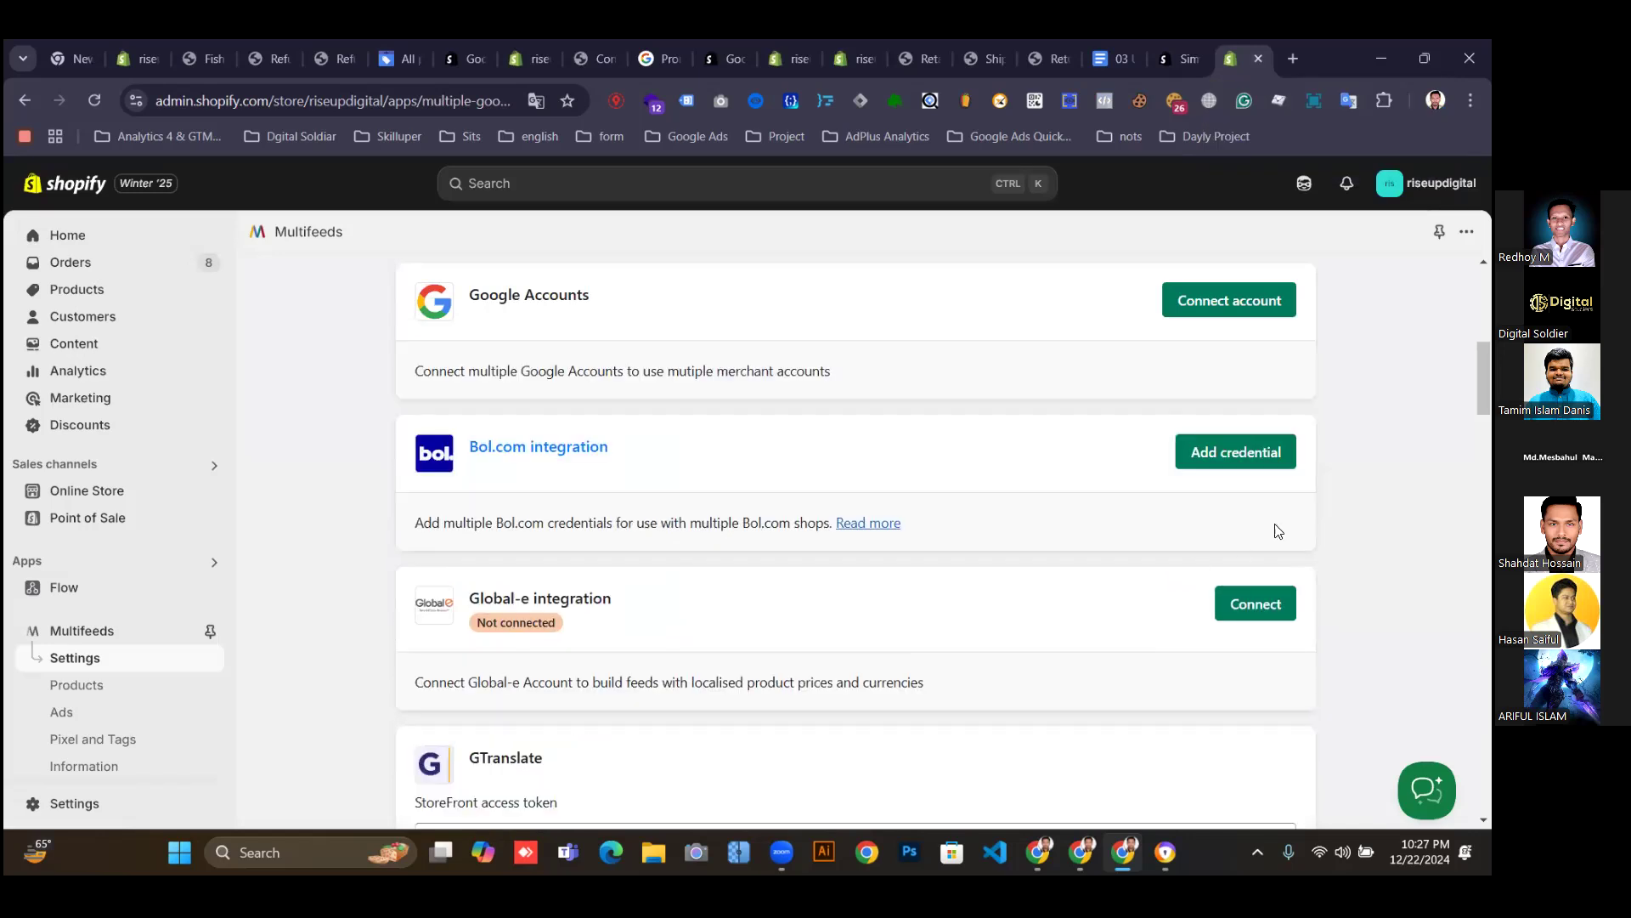
{"action": "scroll", "coordinate": [647, 540], "scroll_direction": "down", "scroll_amount": 3}
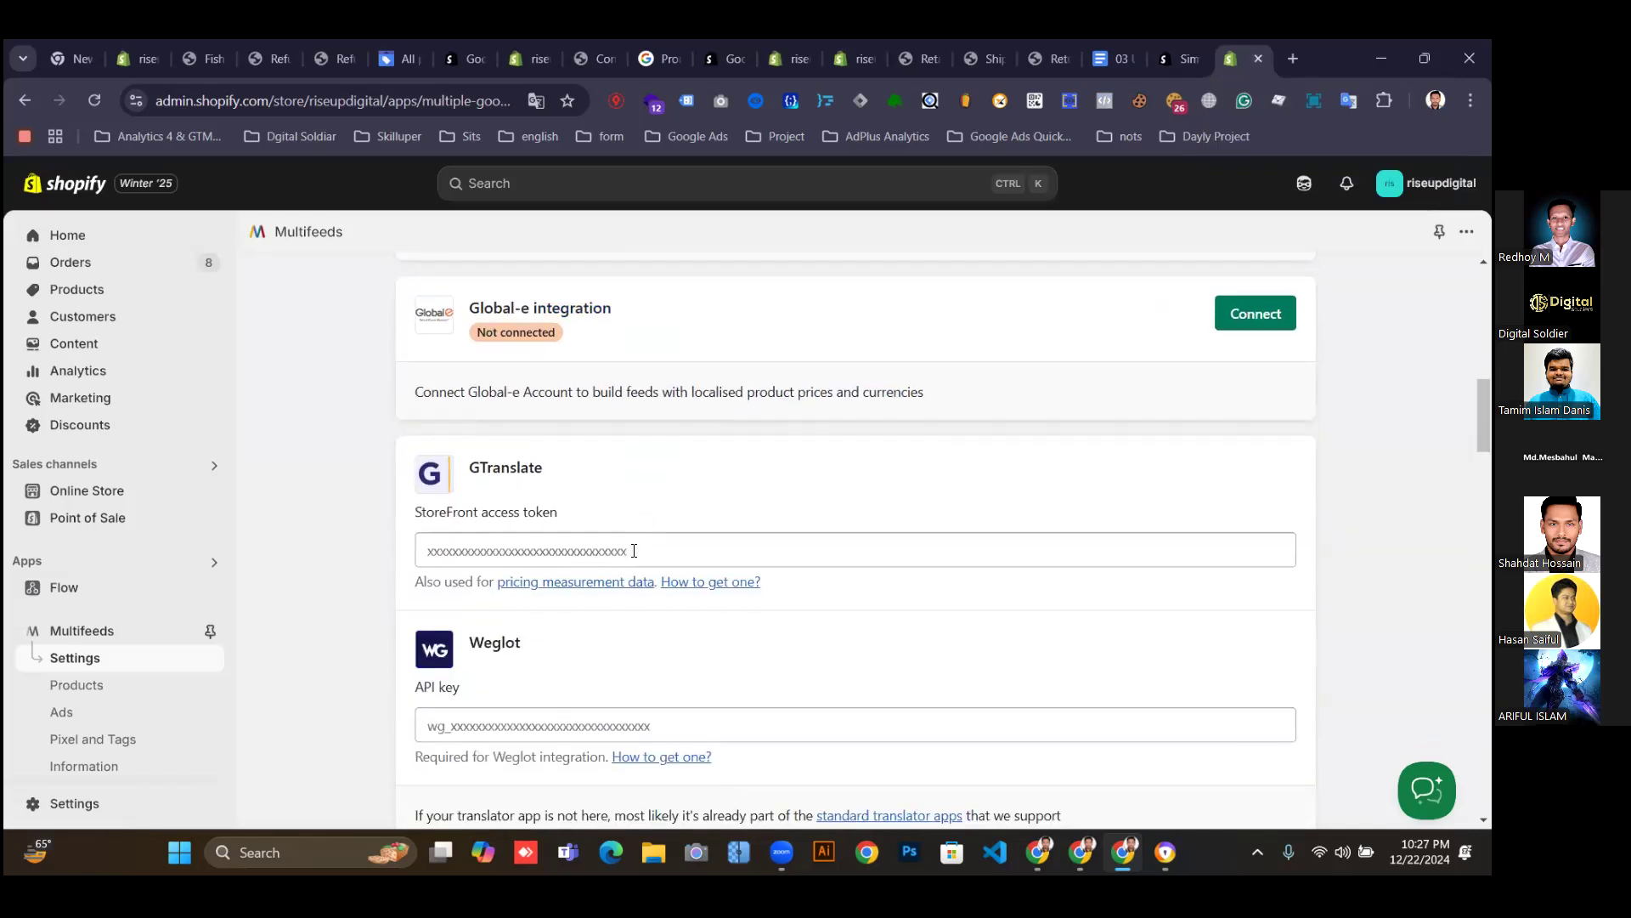
{"action": "scroll", "coordinate": [533, 583], "scroll_direction": "down", "scroll_amount": 18}
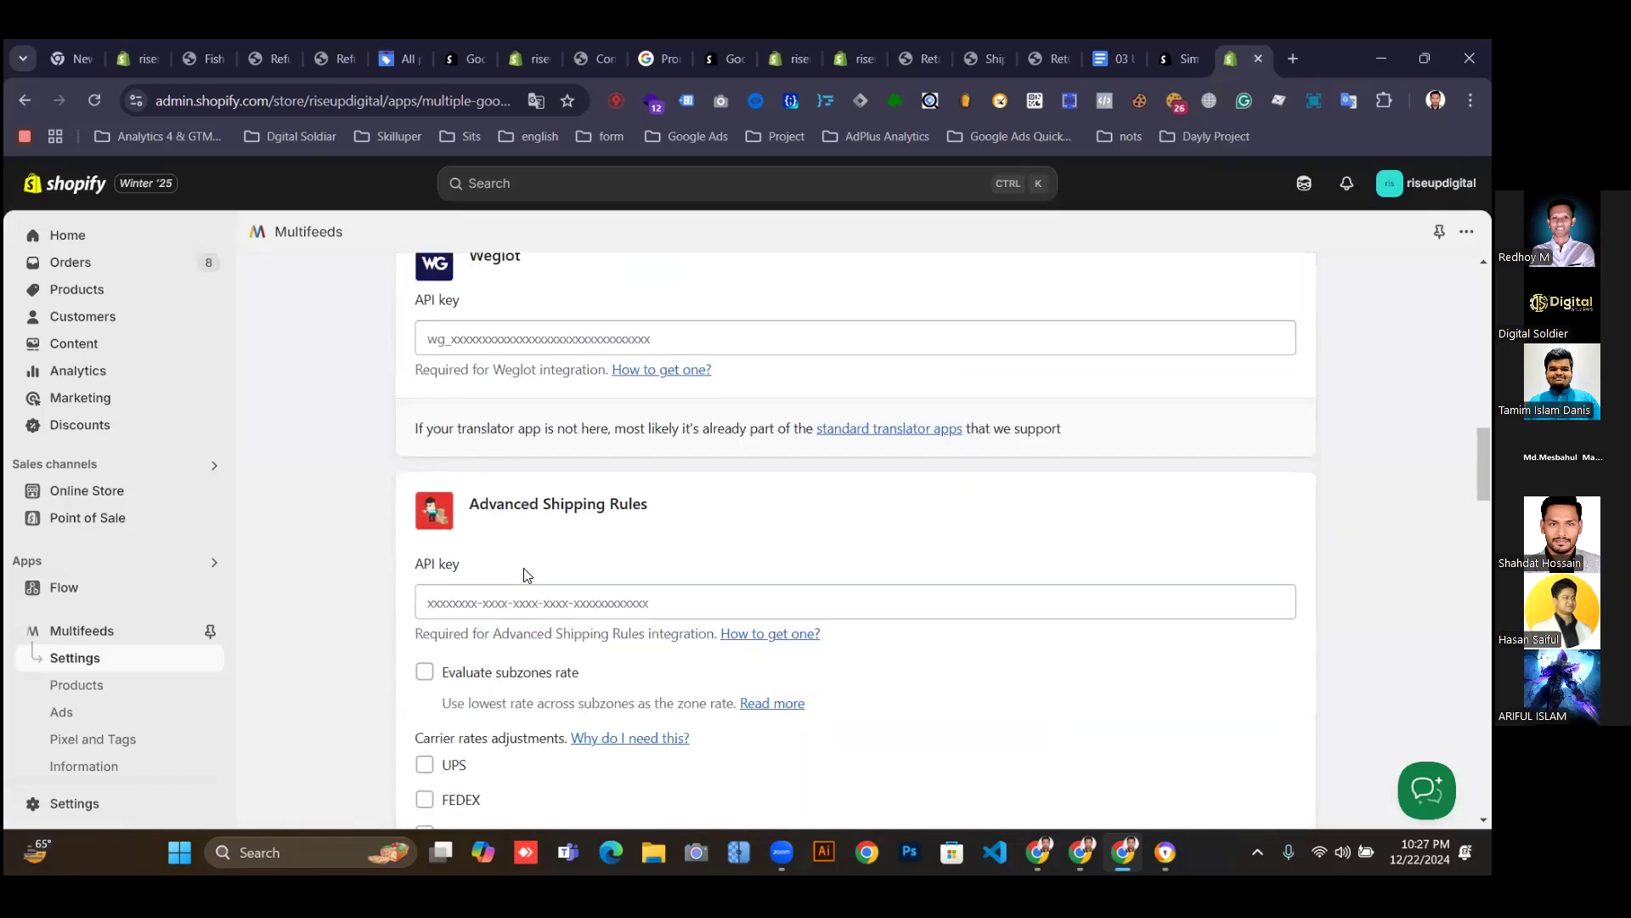
{"action": "scroll", "coordinate": [598, 571], "scroll_direction": "down", "scroll_amount": 12}
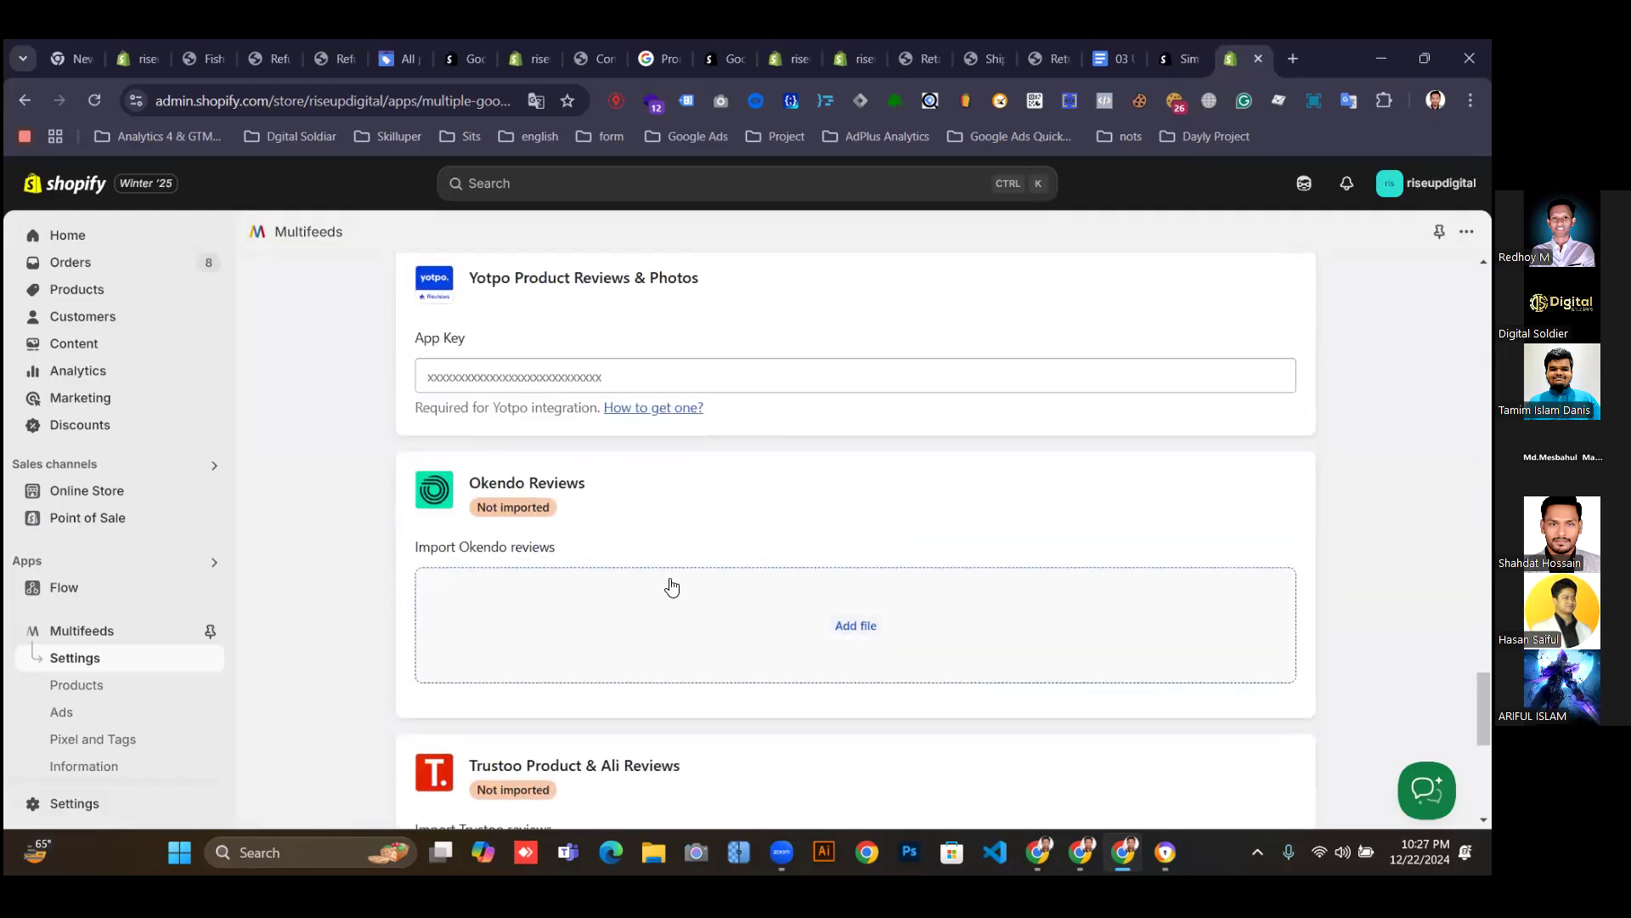
{"action": "scroll", "coordinate": [1001, 492], "scroll_direction": "up", "scroll_amount": 20}
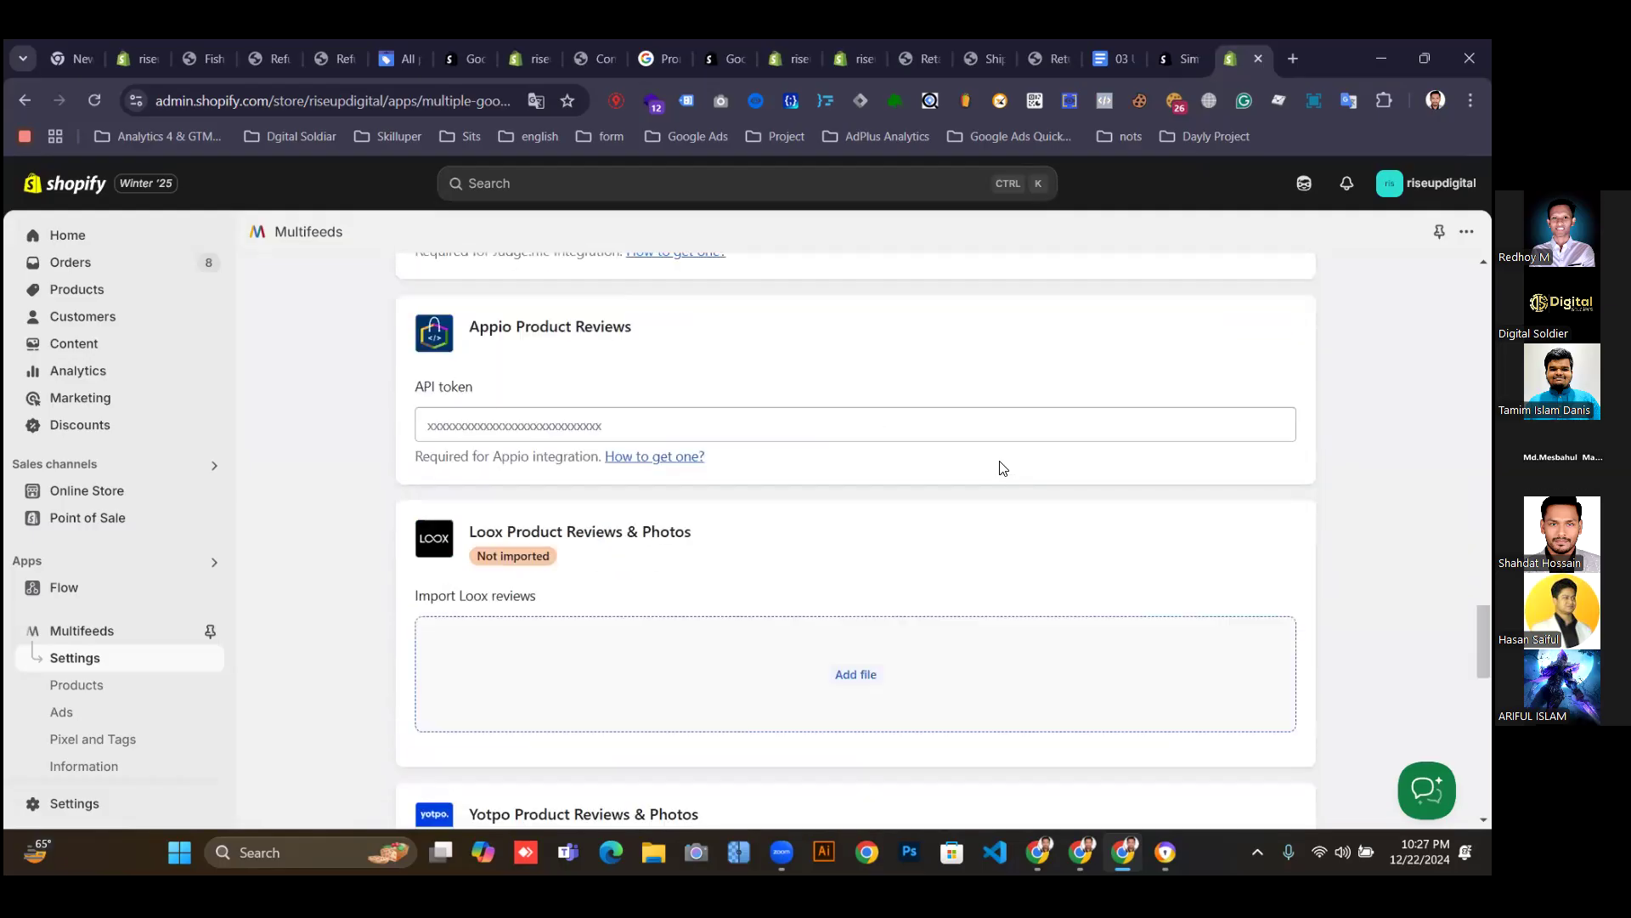
{"action": "scroll", "coordinate": [1006, 449], "scroll_direction": "up", "scroll_amount": 15}
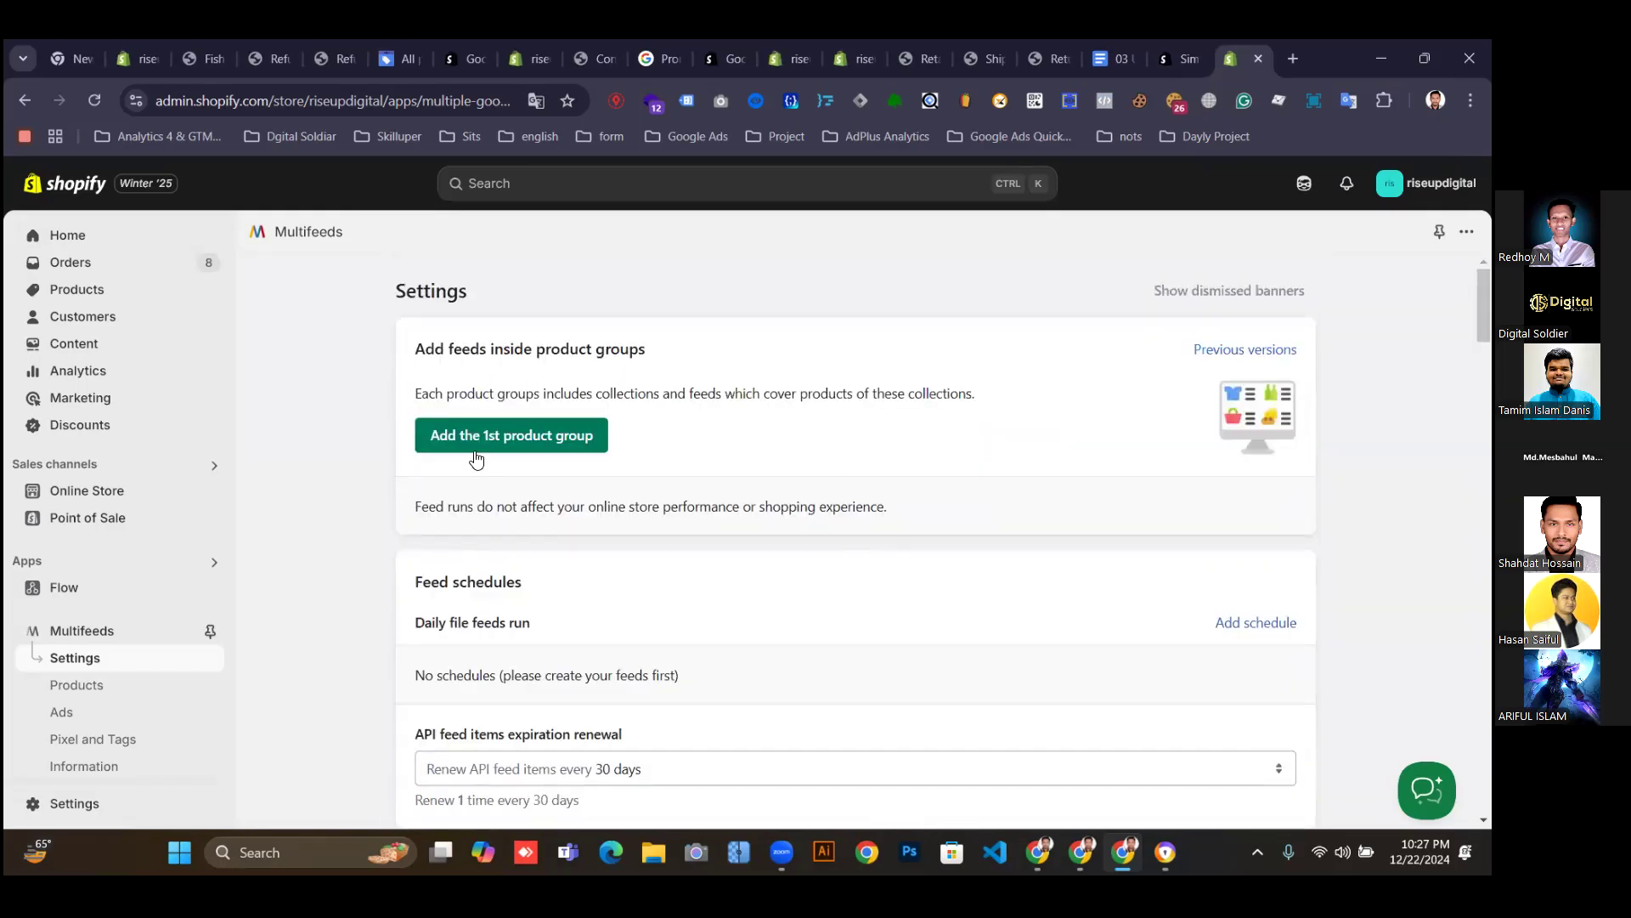
{"action": "scroll", "coordinate": [536, 455], "scroll_direction": "down", "scroll_amount": 3}
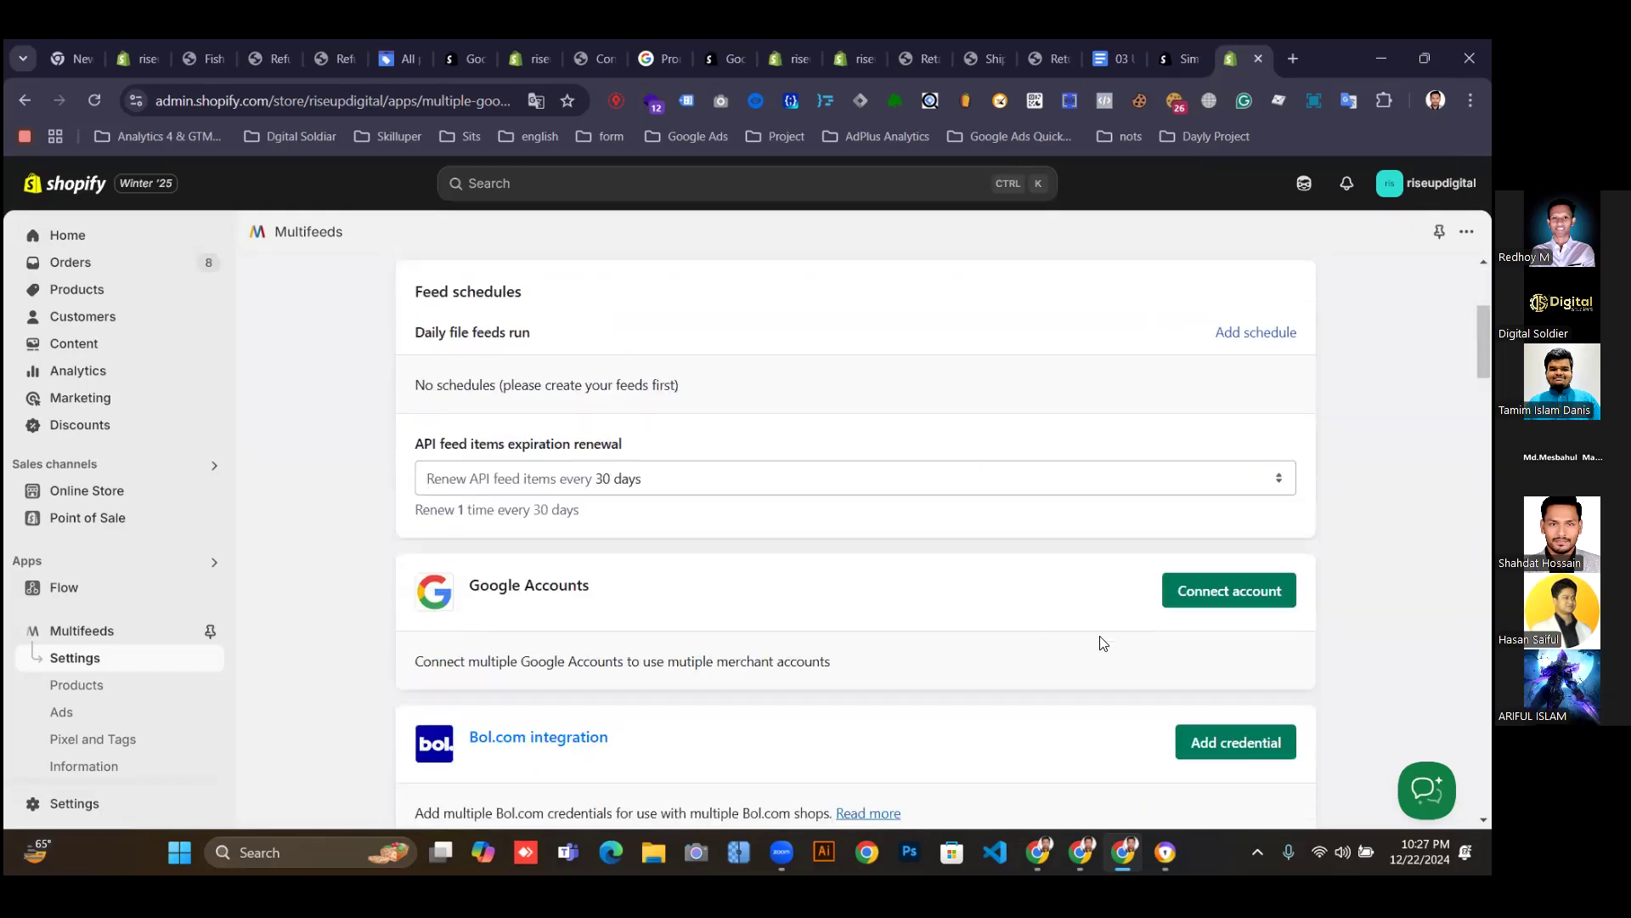
{"action": "left_click", "coordinate": [1234, 479]}
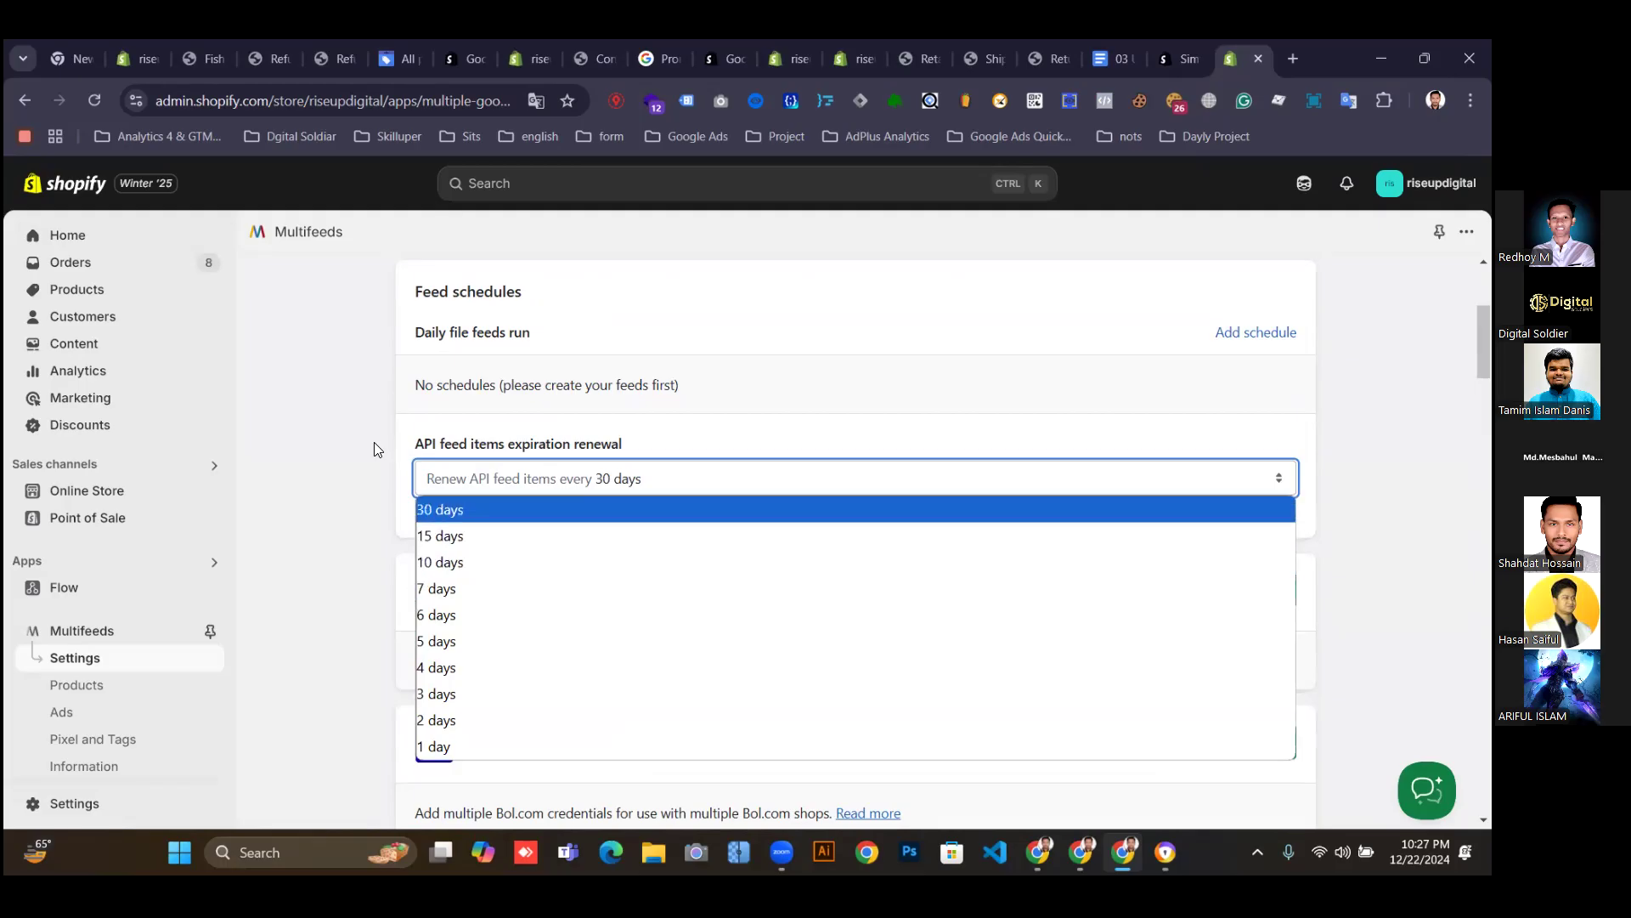
{"action": "left_click", "coordinate": [414, 471]}
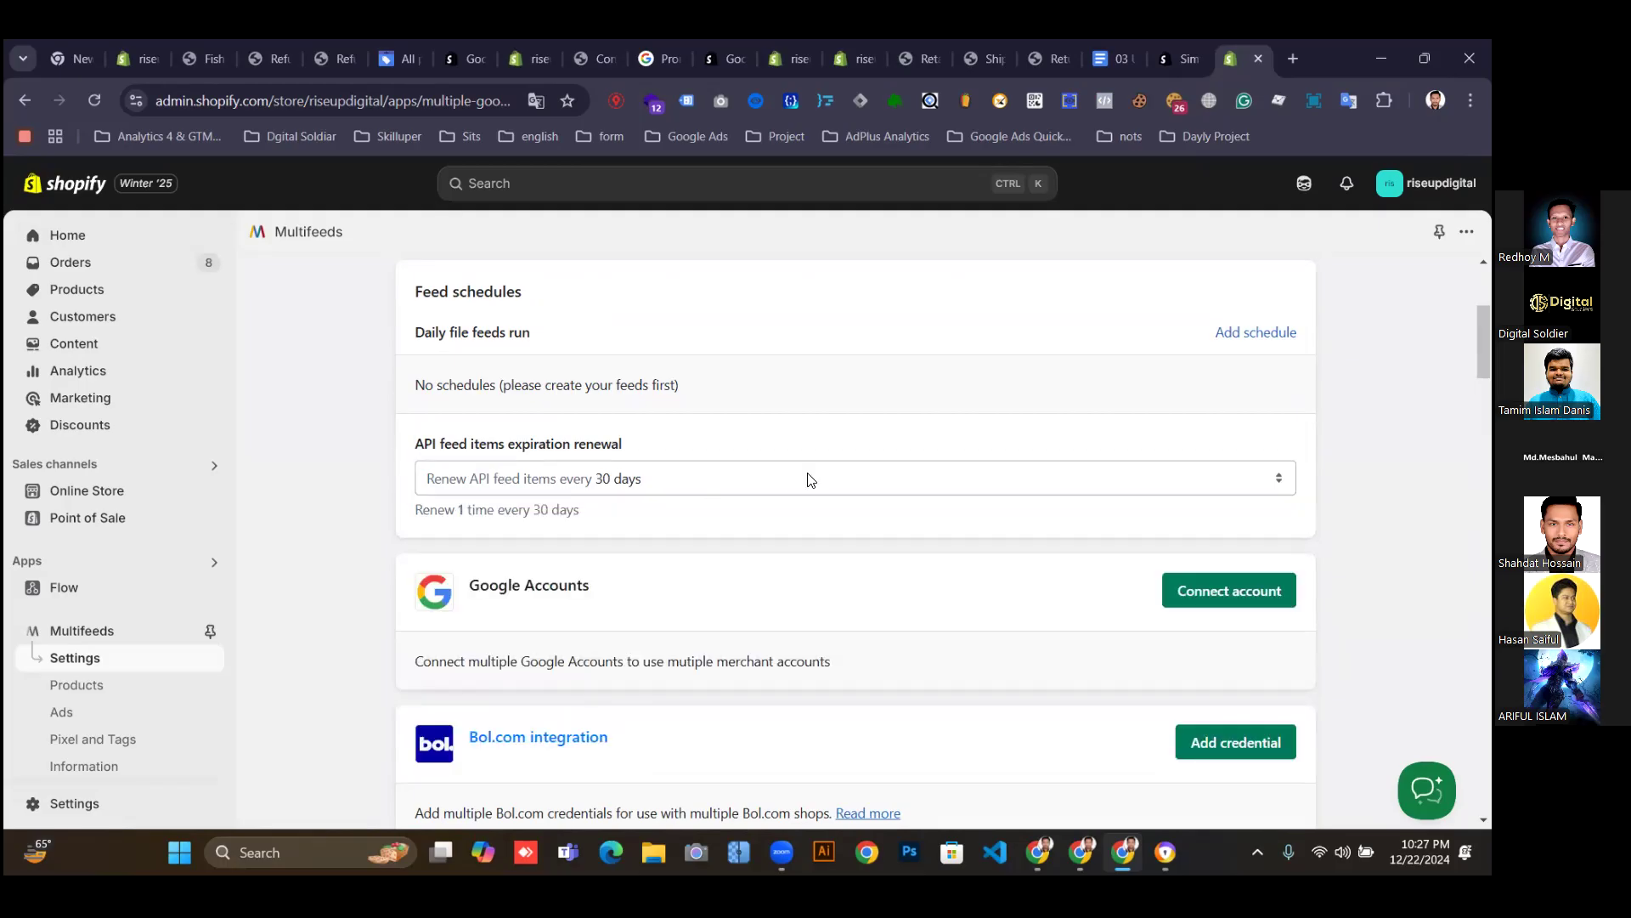
{"action": "scroll", "coordinate": [935, 544], "scroll_direction": "up", "scroll_amount": 2}
{"action": "scroll", "coordinate": [1187, 628], "scroll_direction": "down", "scroll_amount": 2}
Connect a Google account to Multifeeds by choosing the account and continuing sign-in.
{"action": "left_click", "coordinate": [1216, 596]}
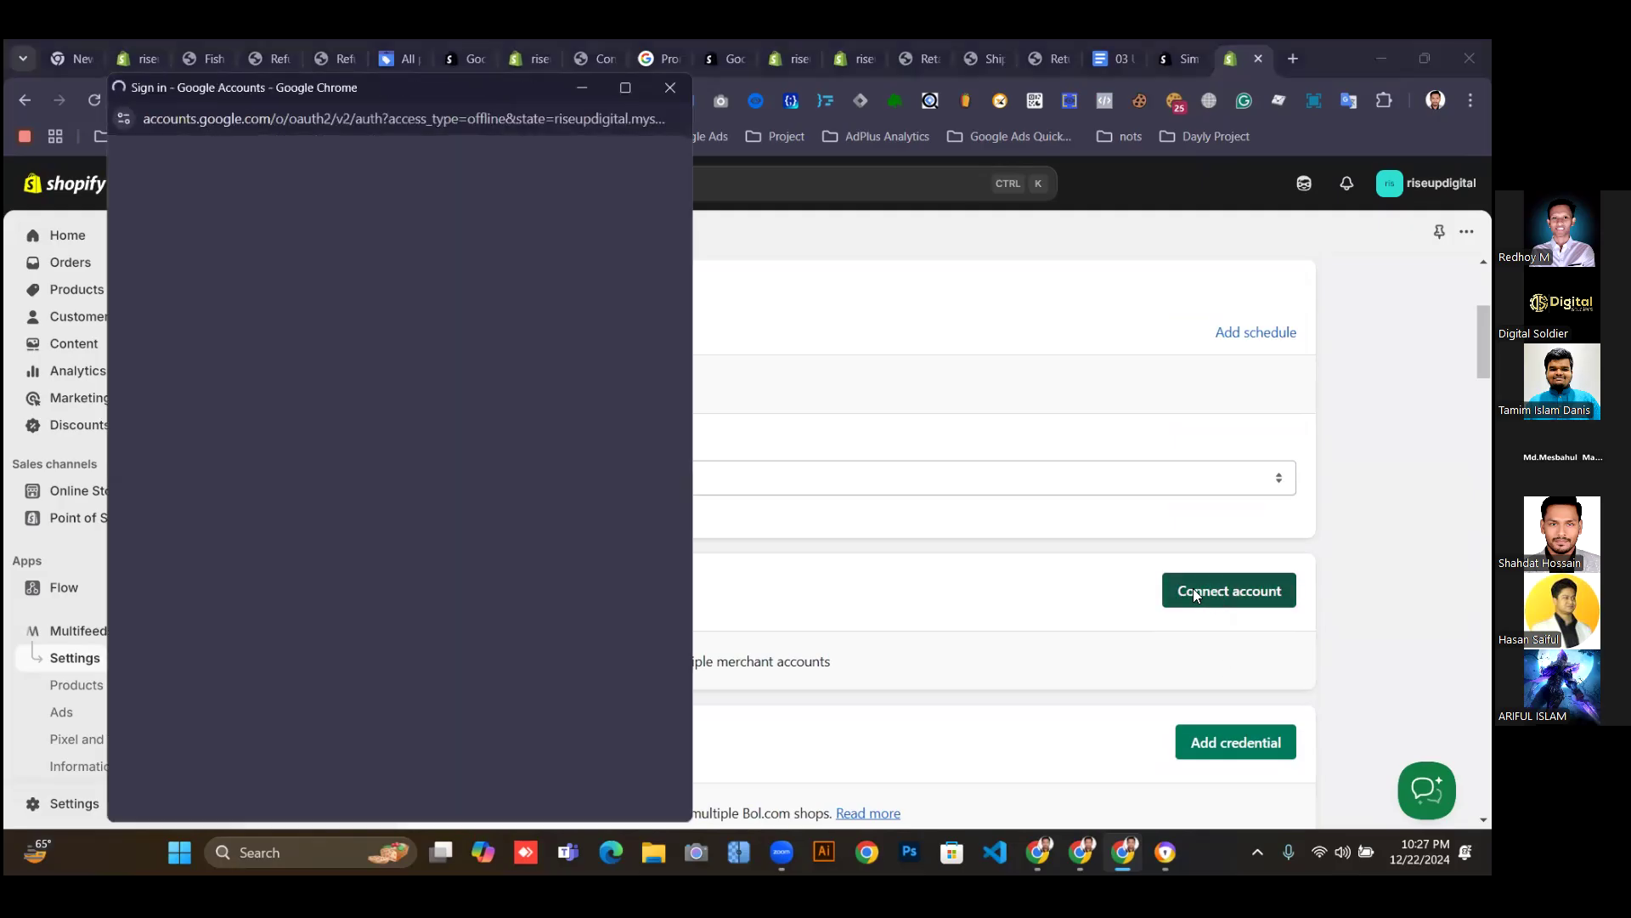
{"action": "left_click", "coordinate": [287, 450]}
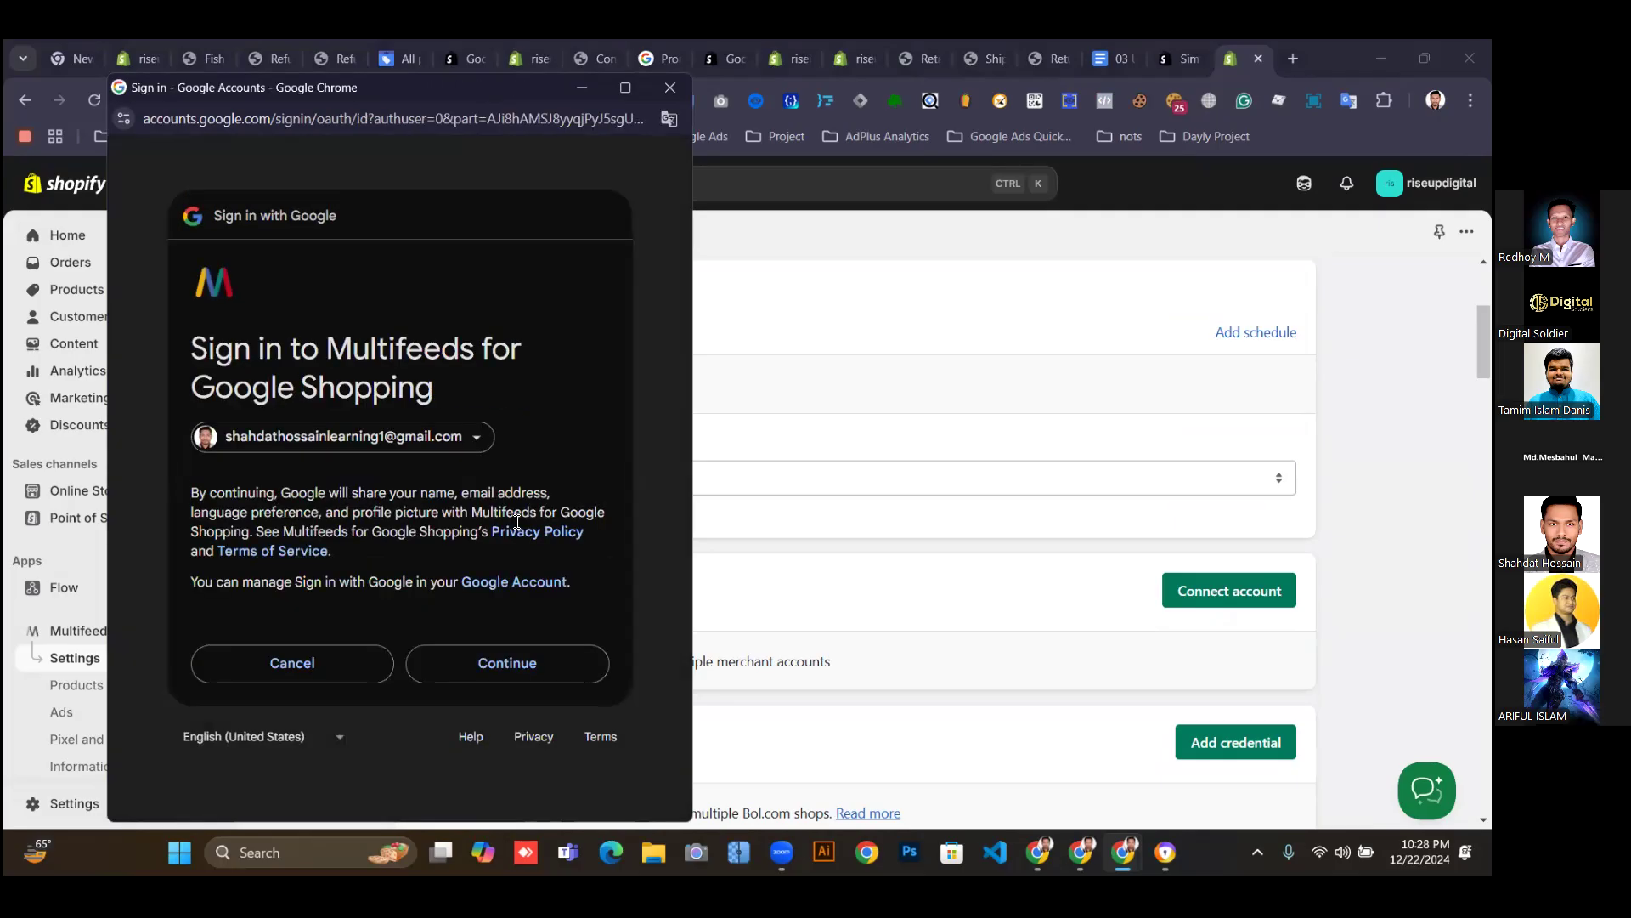
{"action": "left_click", "coordinate": [487, 670]}
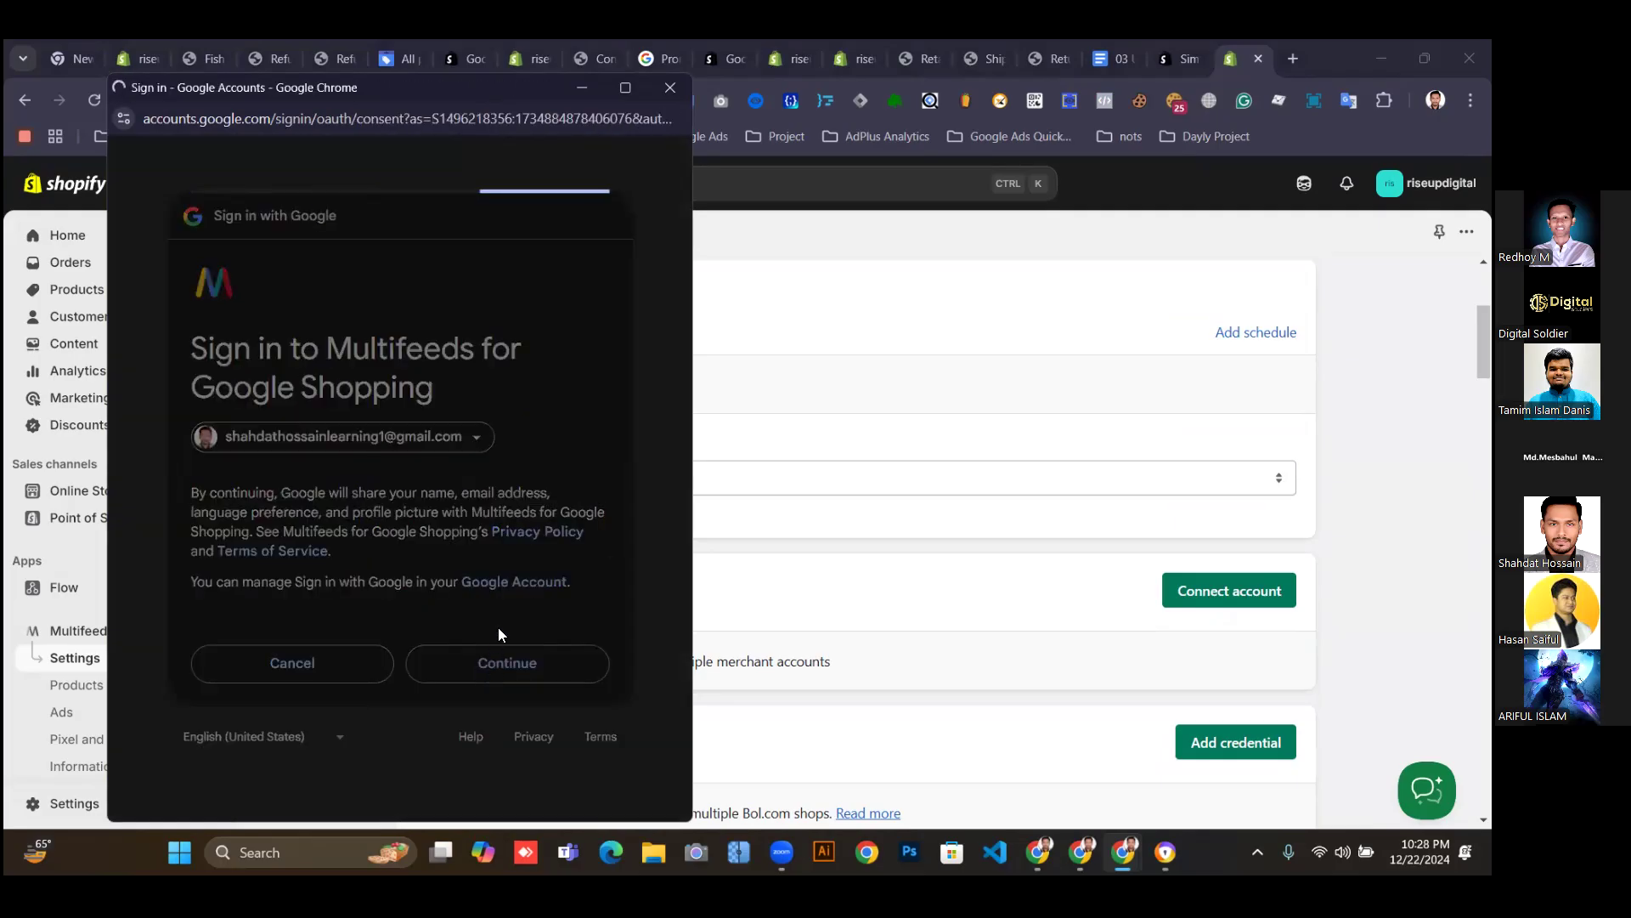
Tick all requested Google permissions for Multifeeds and confirm.
{"action": "left_click", "coordinate": [212, 598]}
{"action": "left_click", "coordinate": [589, 650]}
{"action": "left_click", "coordinate": [590, 650]}
{"action": "scroll", "coordinate": [587, 680], "scroll_direction": "down", "scroll_amount": 5}
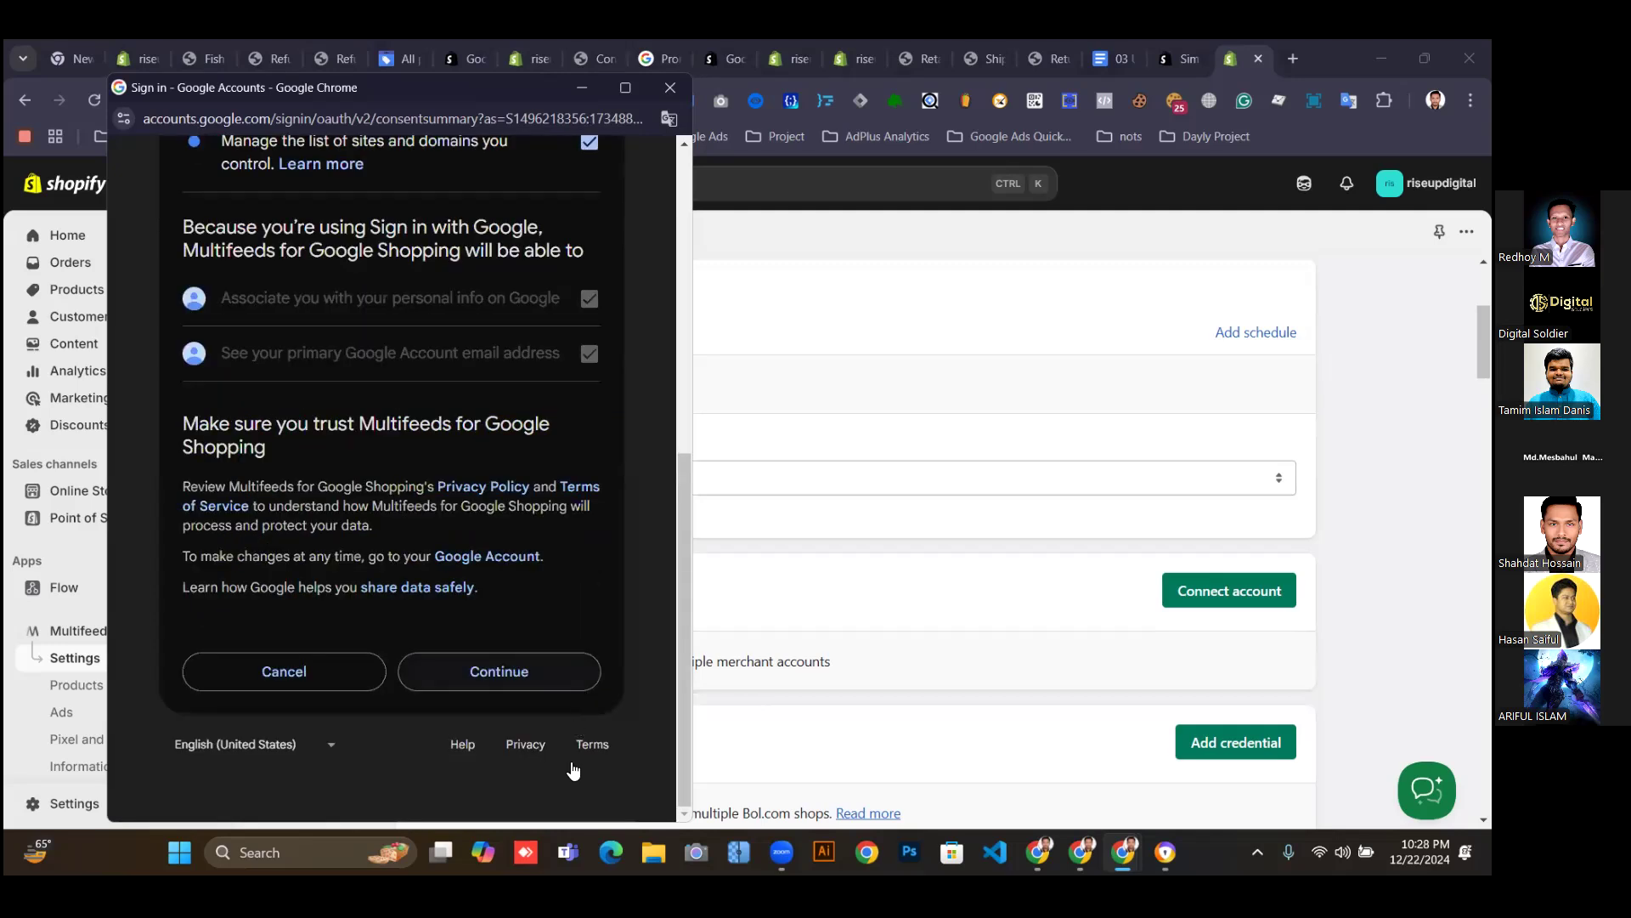
{"action": "left_click", "coordinate": [502, 672]}
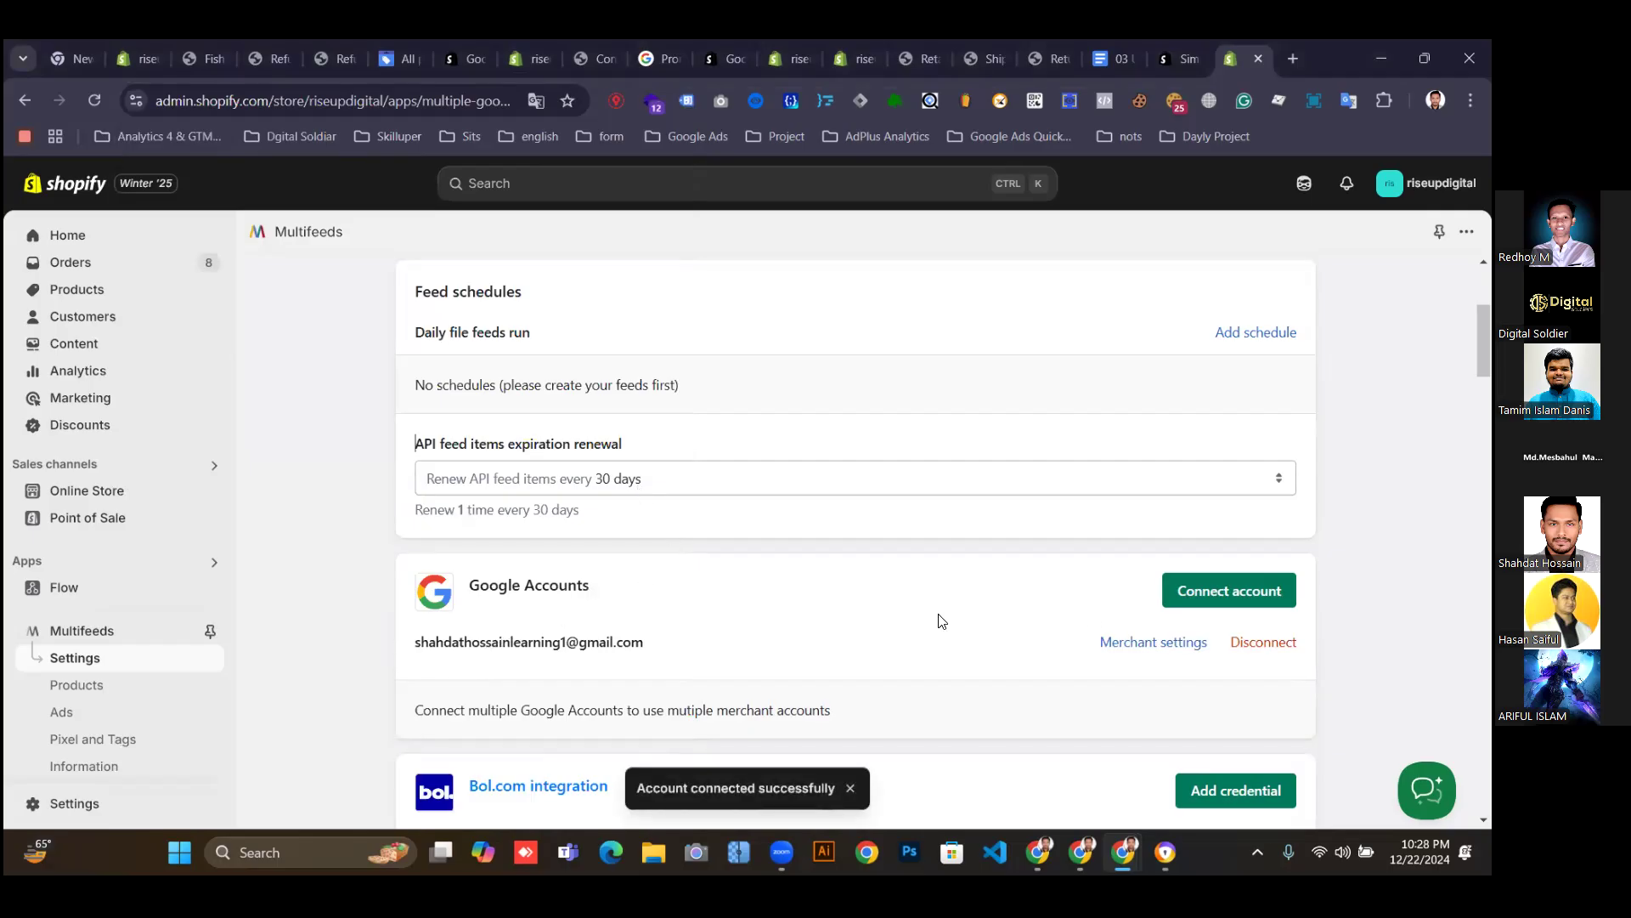
Link the store's admin merchant account in Merchant settings with shipping synchronization off, and save.
{"action": "left_click", "coordinate": [1147, 651]}
{"action": "left_click", "coordinate": [612, 556]}
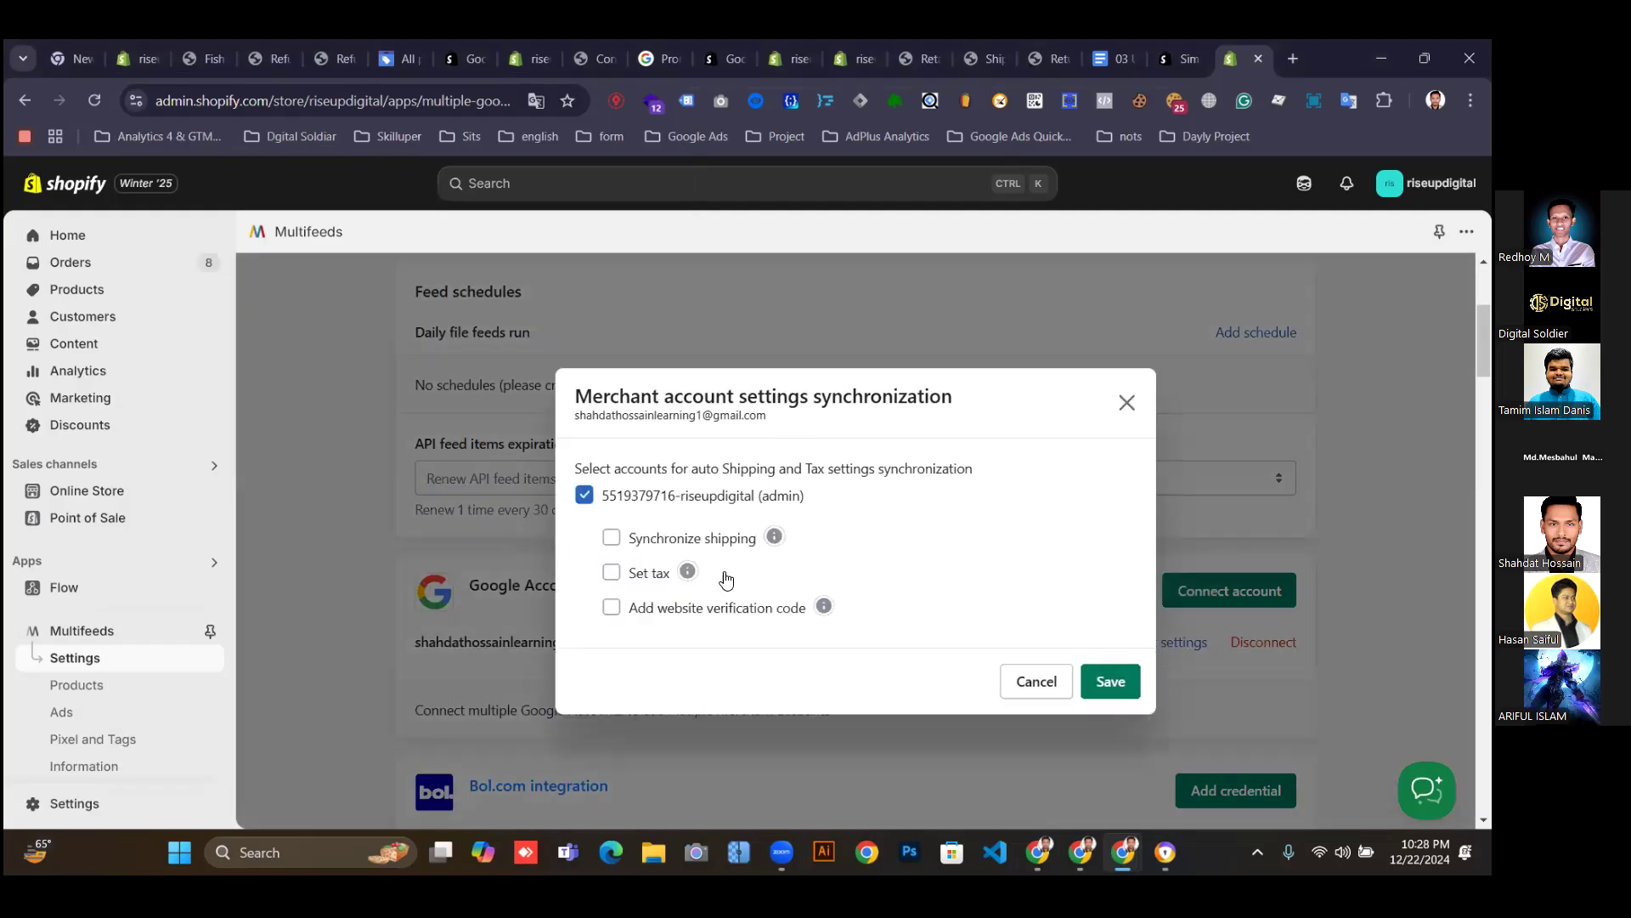
{"action": "left_click", "coordinate": [612, 541]}
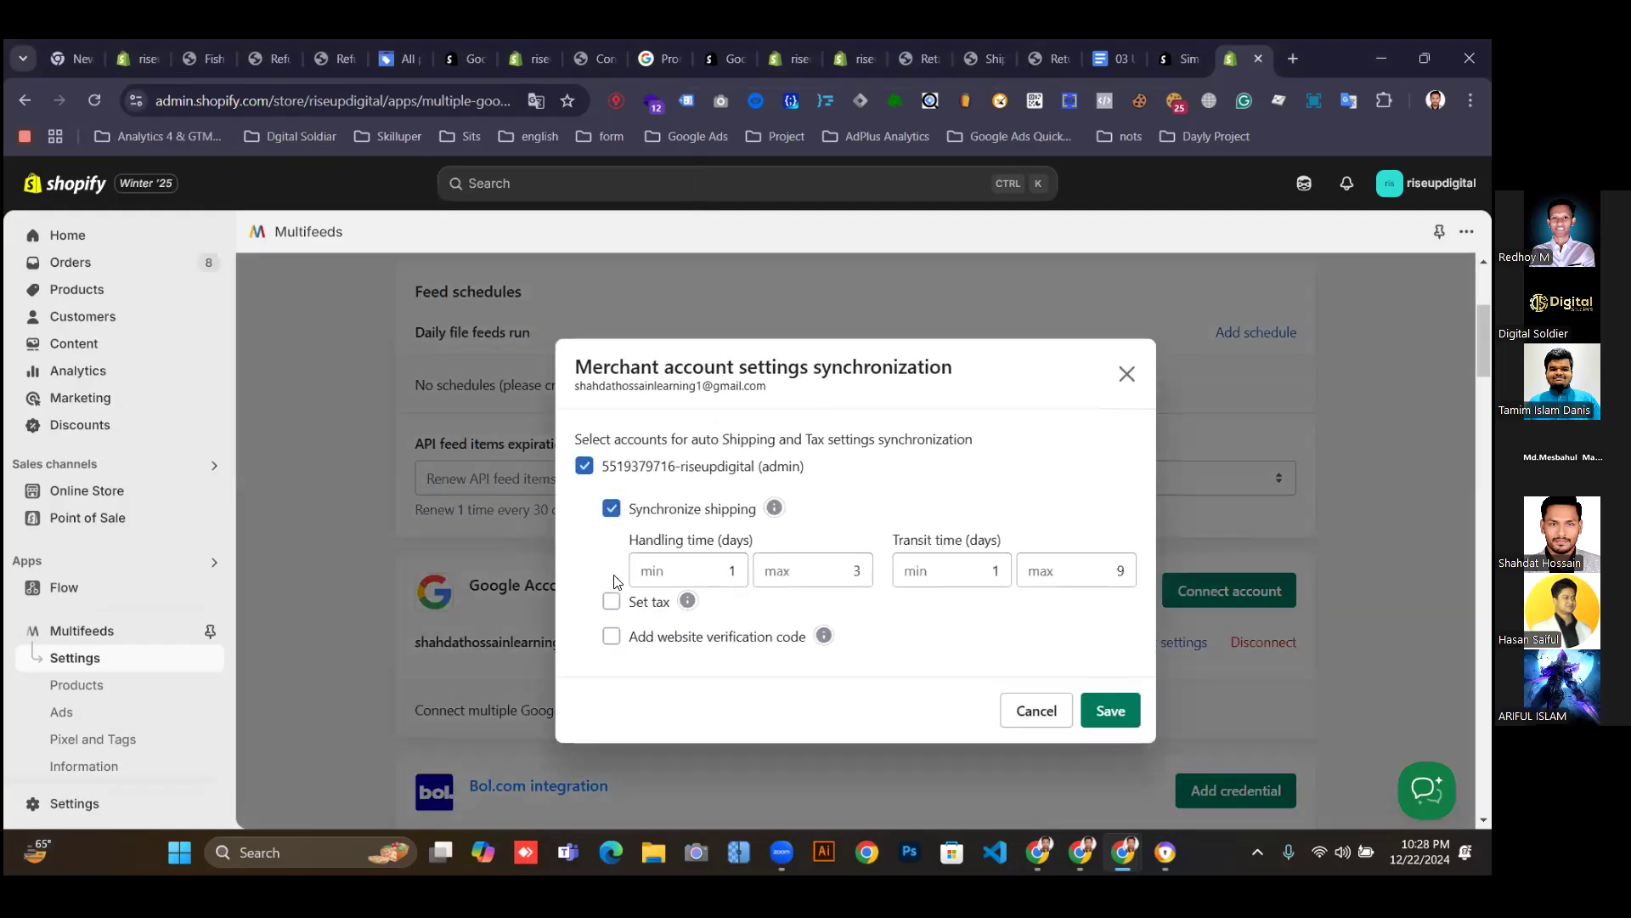
{"action": "left_click", "coordinate": [612, 508]}
{"action": "left_click", "coordinate": [1110, 681]}
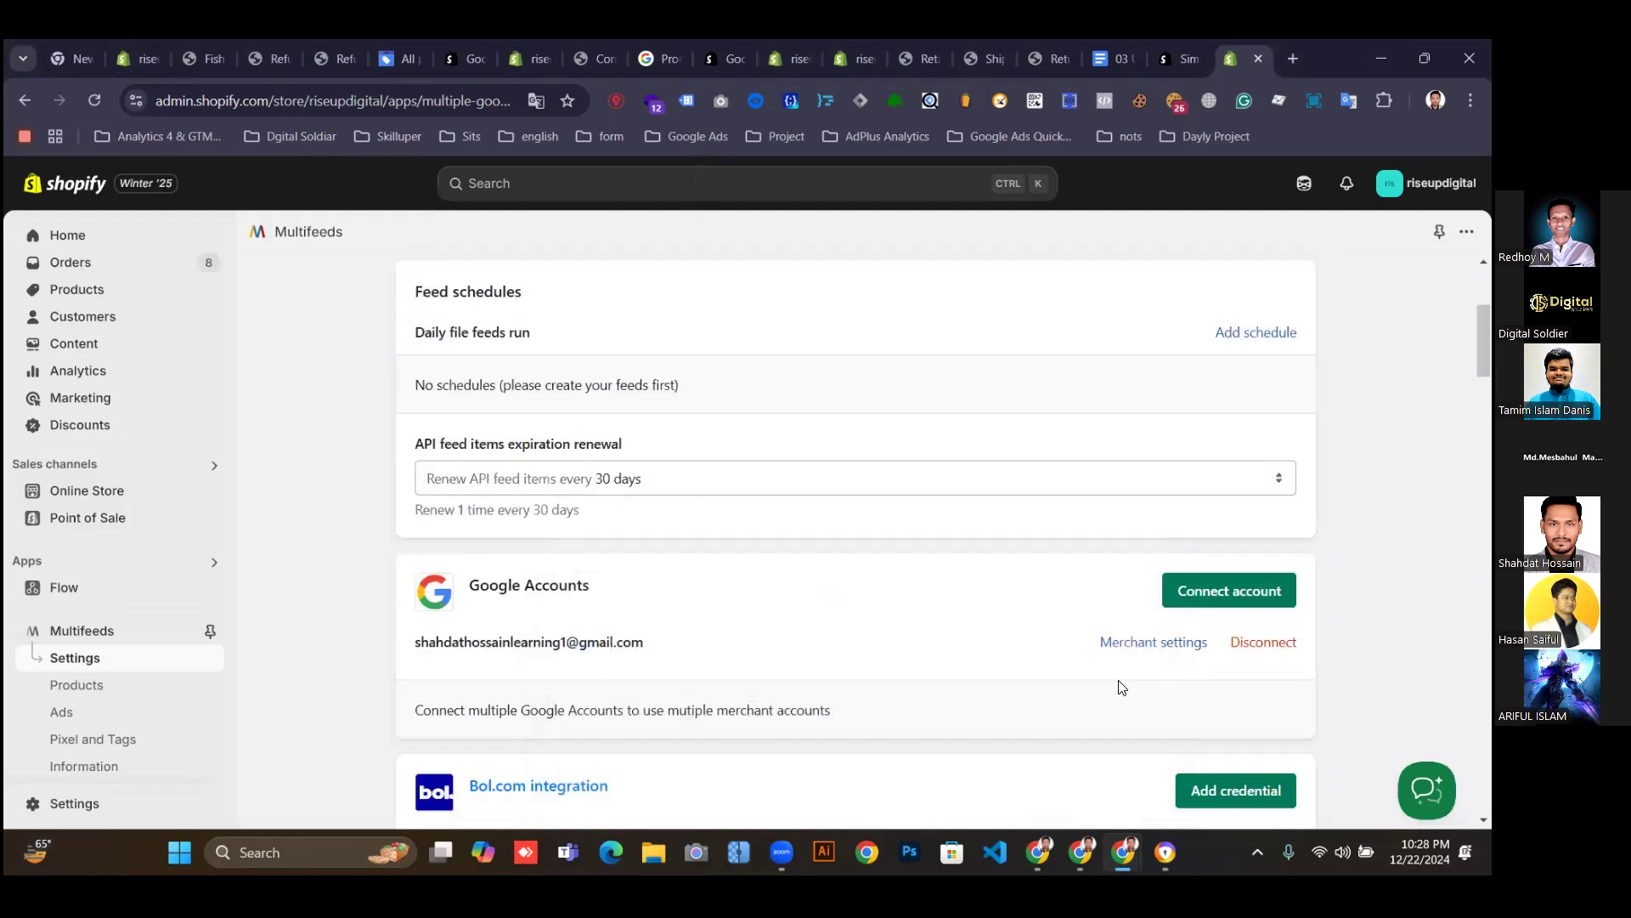
{"action": "scroll", "coordinate": [858, 698], "scroll_direction": "down", "scroll_amount": 3}
{"action": "scroll", "coordinate": [833, 699], "scroll_direction": "down", "scroll_amount": 2}
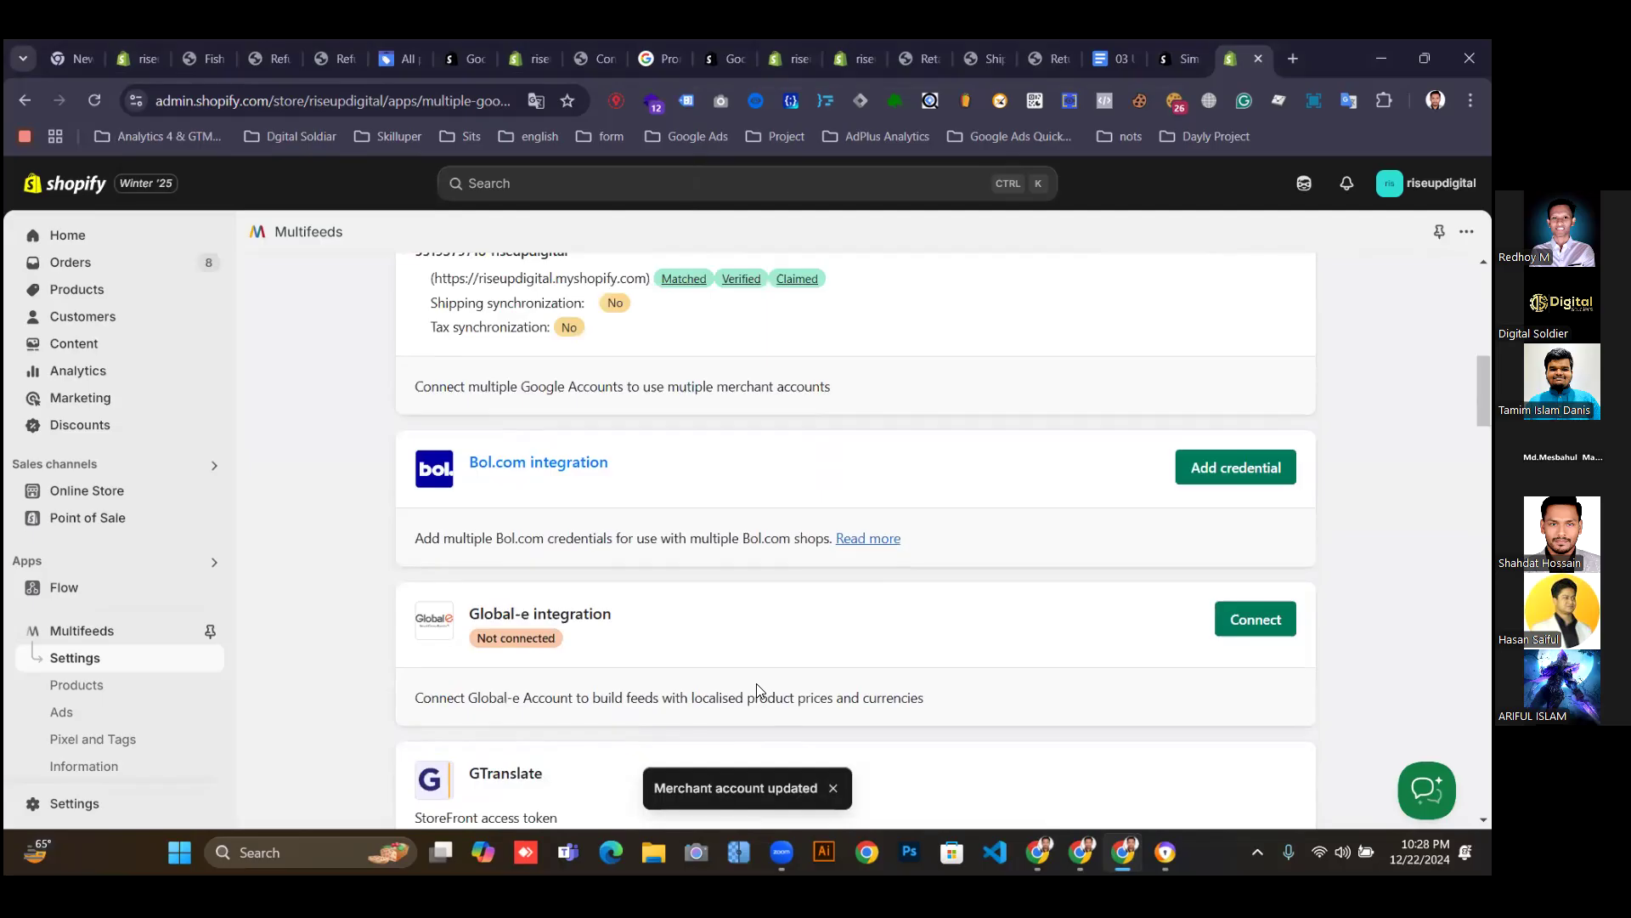
{"action": "scroll", "coordinate": [754, 688], "scroll_direction": "up", "scroll_amount": 2}
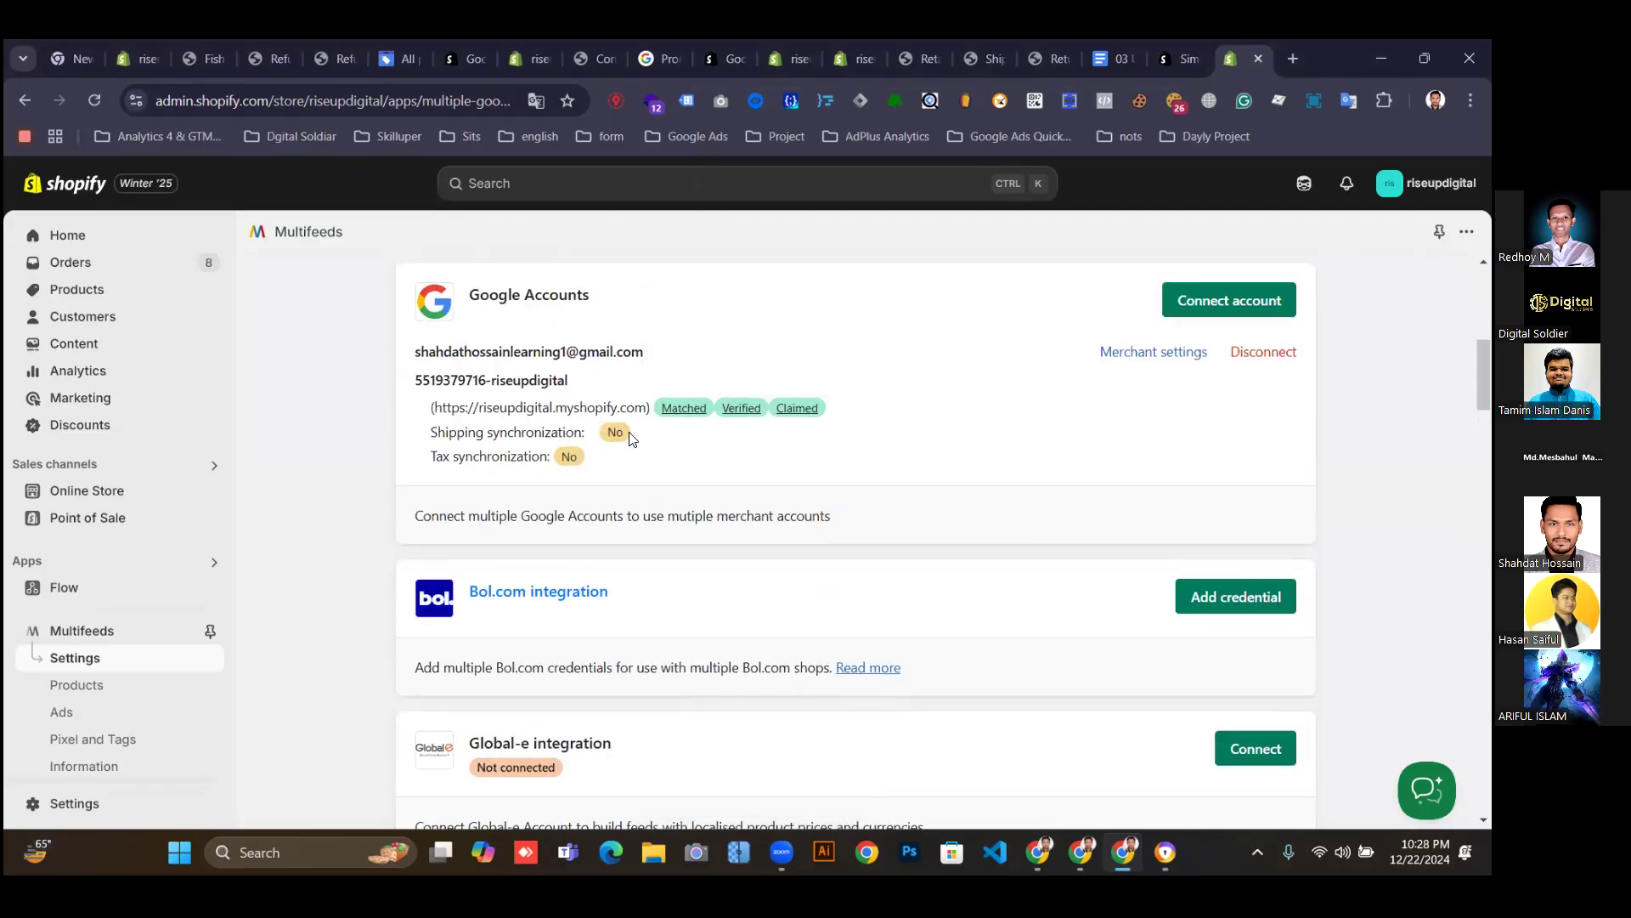
{"action": "scroll", "coordinate": [960, 485], "scroll_direction": "up", "scroll_amount": 6}
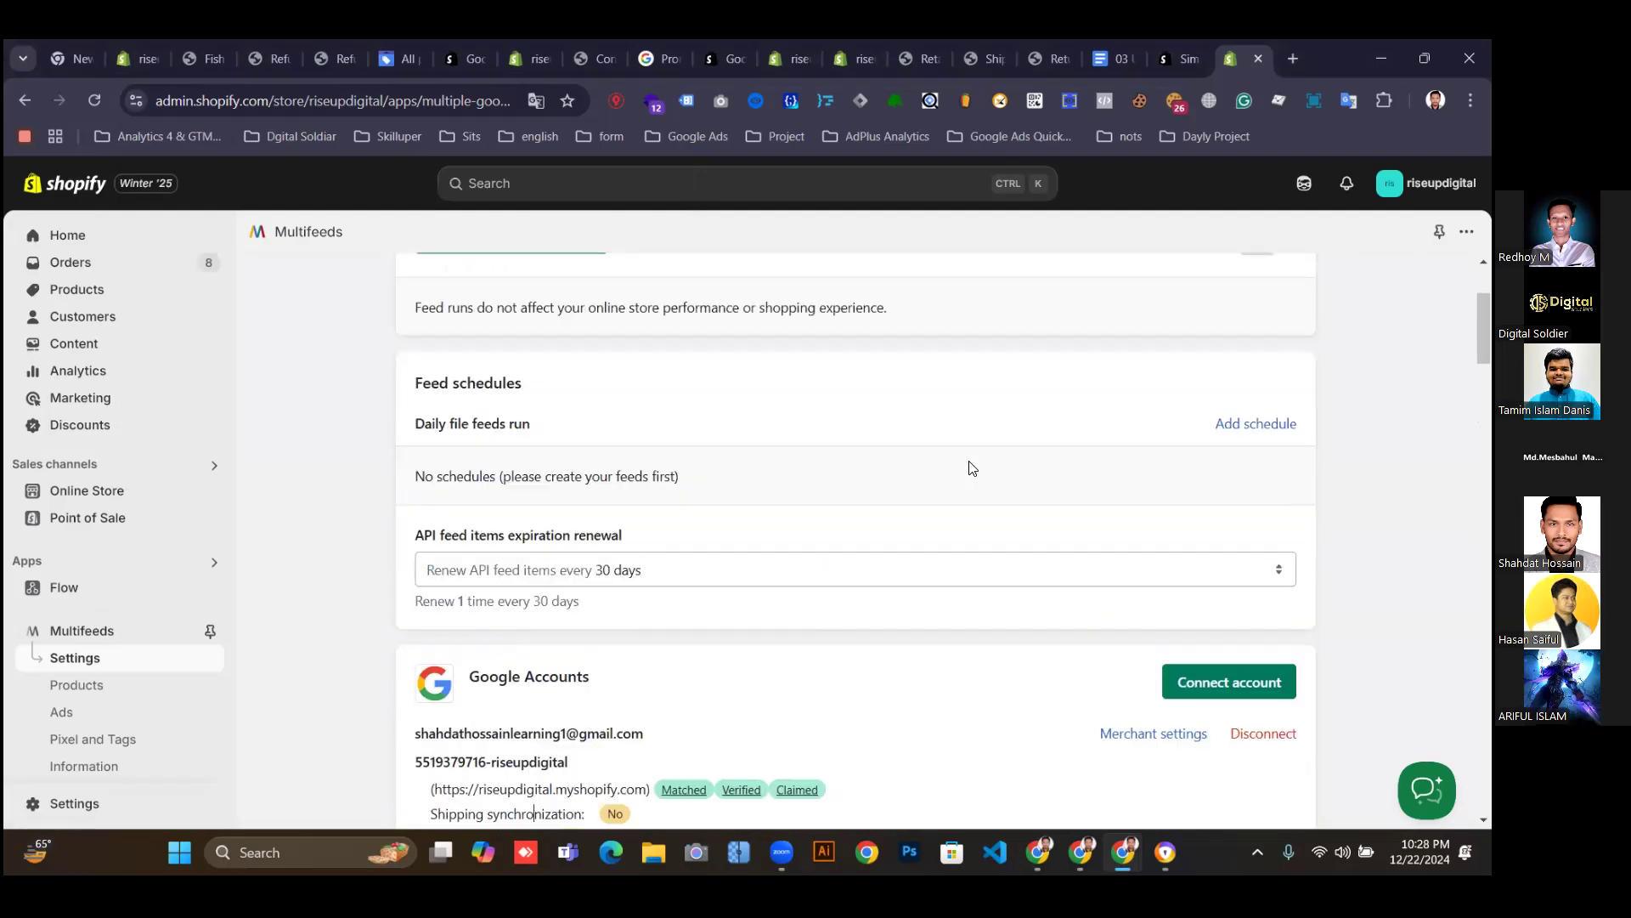
{"action": "left_click", "coordinate": [488, 433]}
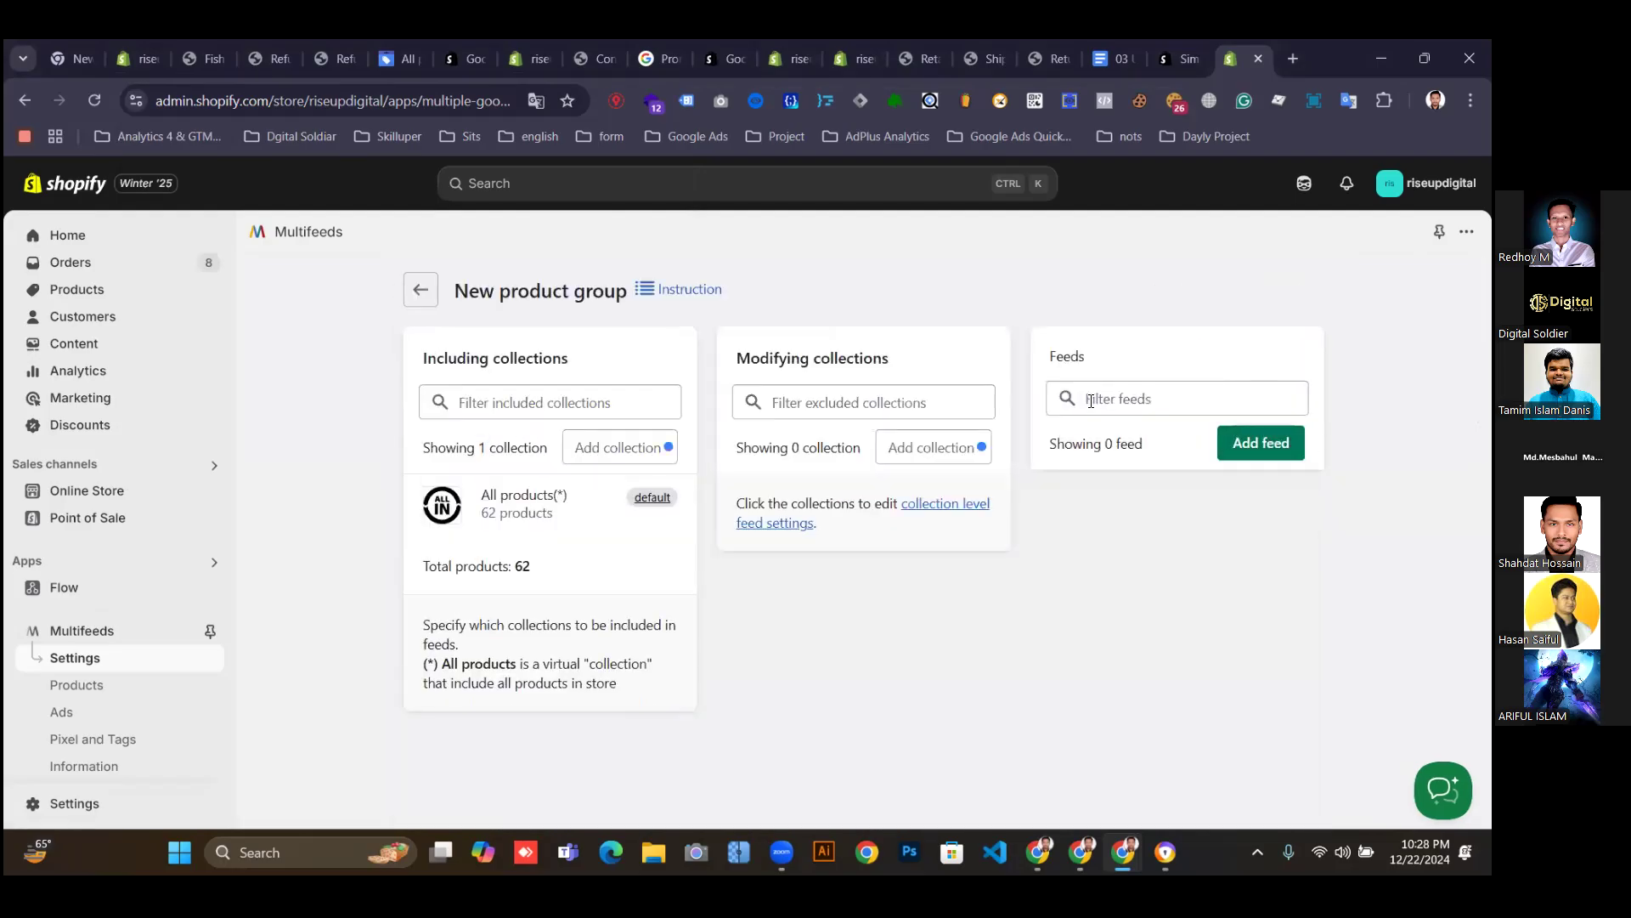
{"action": "left_click", "coordinate": [629, 447]}
{"action": "left_click", "coordinate": [854, 609]}
{"action": "left_click", "coordinate": [420, 290]}
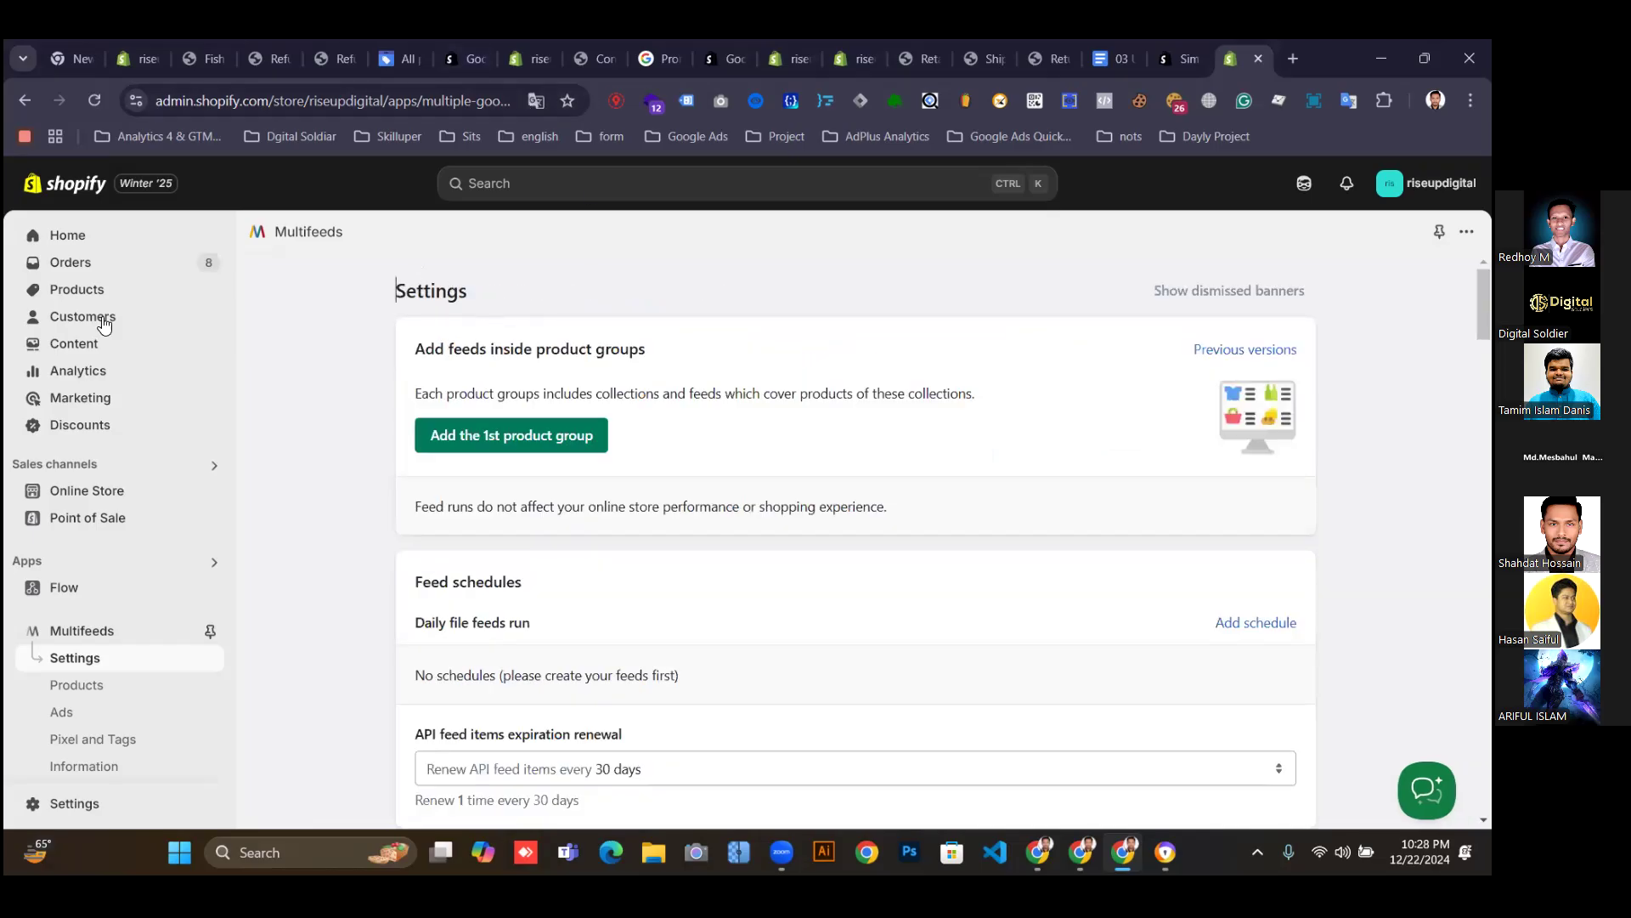
Show the Simprosys Google Shopping Feed listing ($4.99/month, 4.9 rating) and look through it.
{"action": "left_click", "coordinate": [1161, 53]}
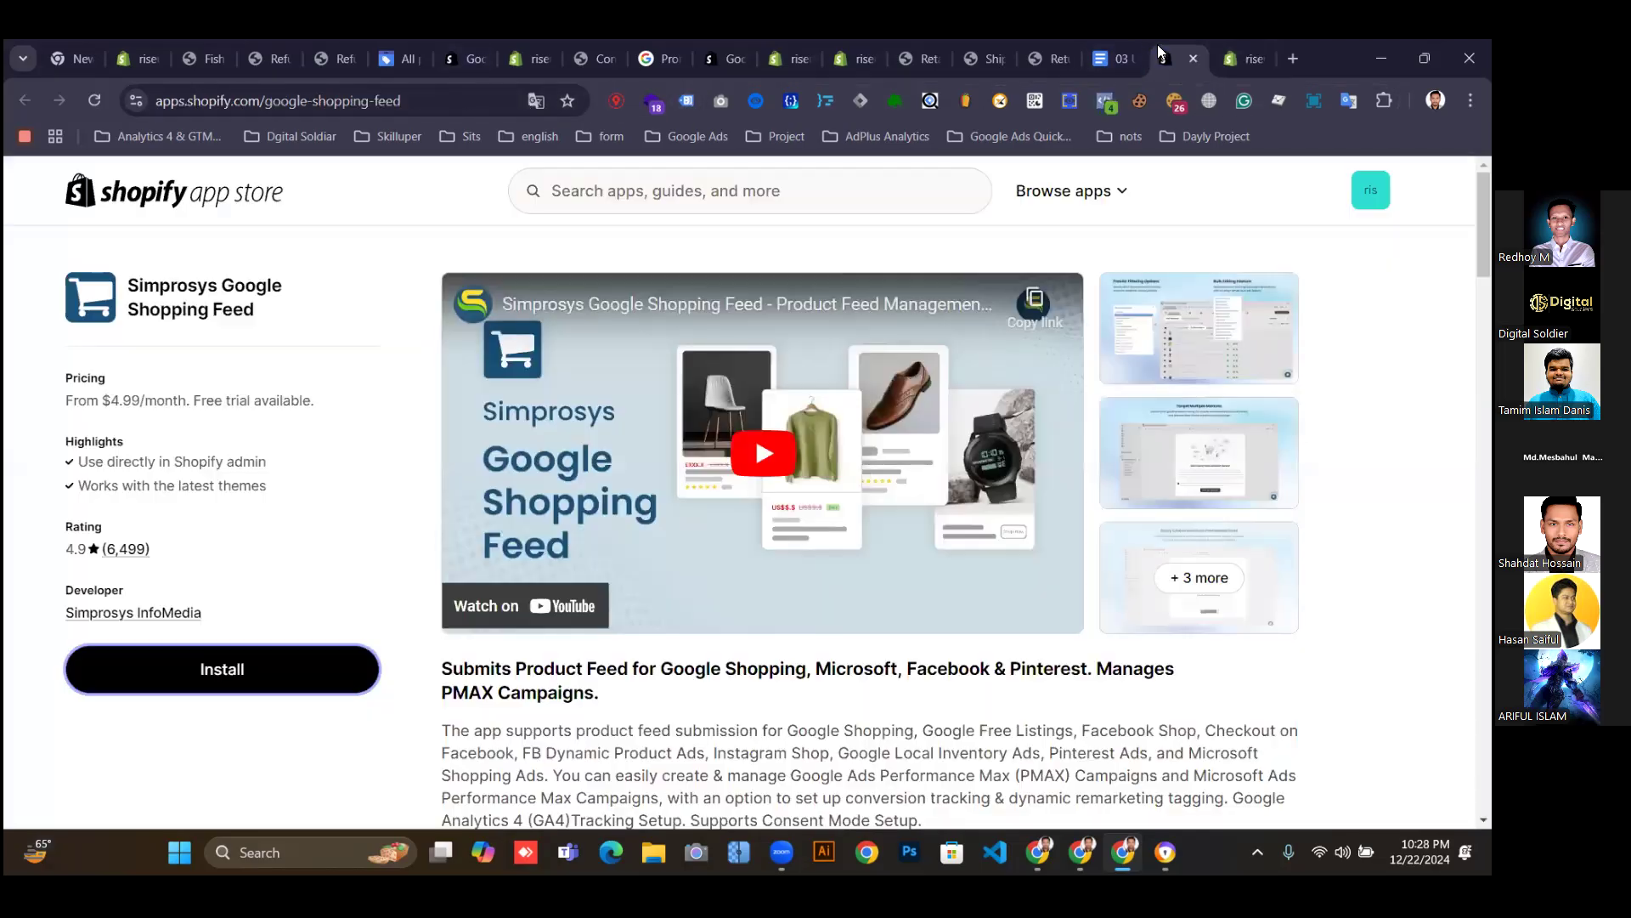
{"action": "left_click_drag", "start_coordinate": [291, 312], "coordinate": [128, 287]}
{"action": "left_click", "coordinate": [287, 292]}
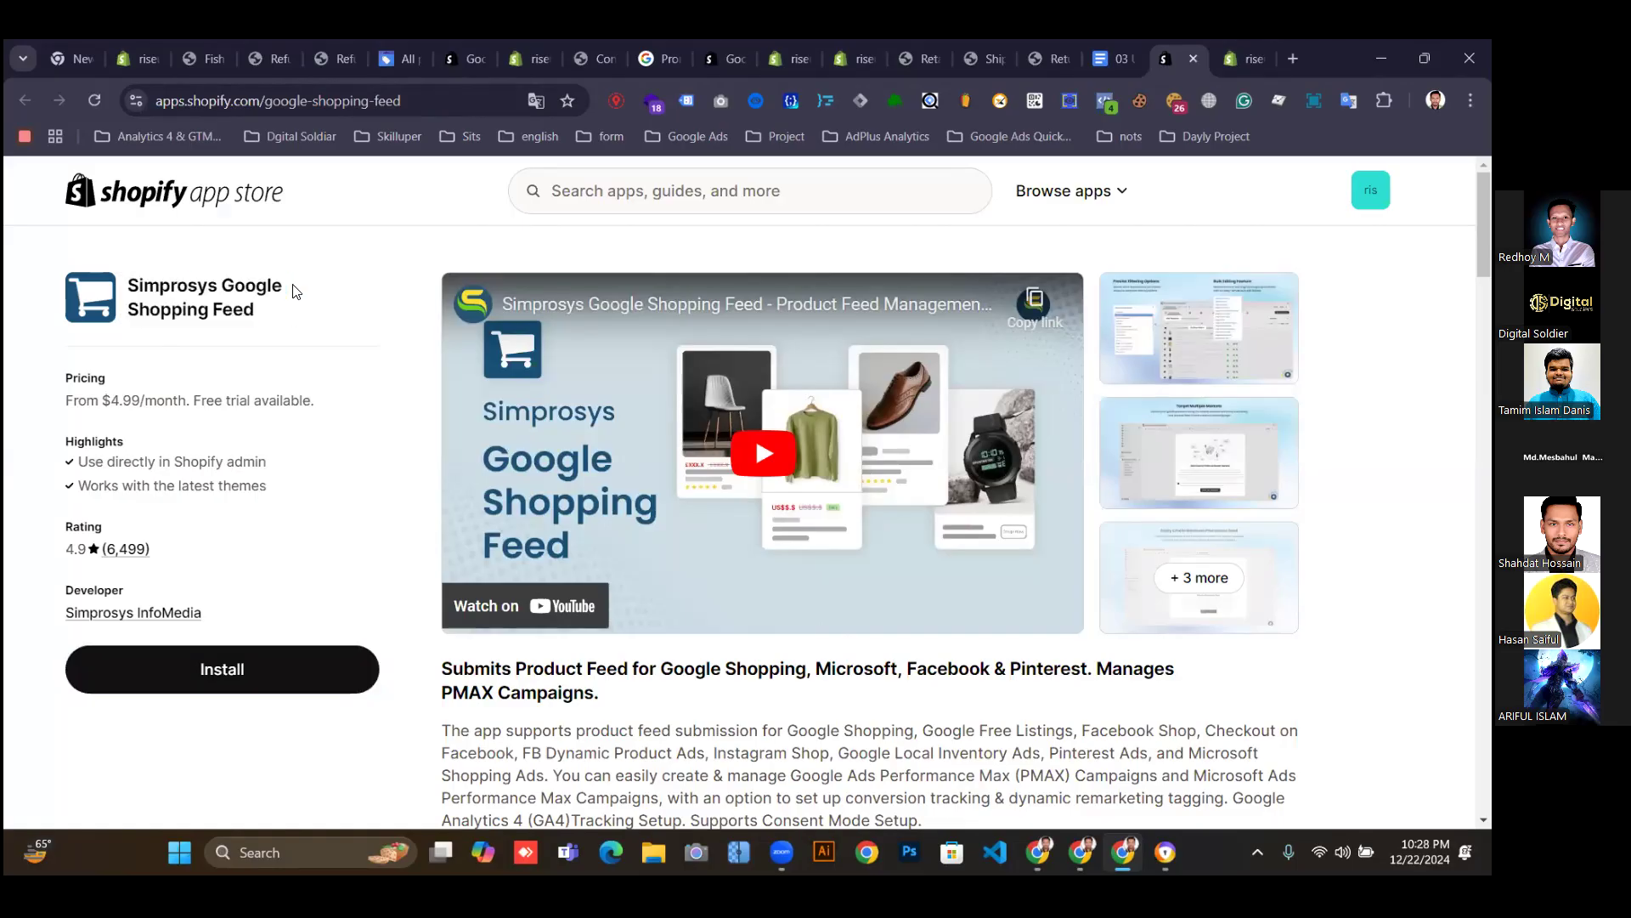
{"action": "scroll", "coordinate": [533, 356], "scroll_direction": "down", "scroll_amount": 3}
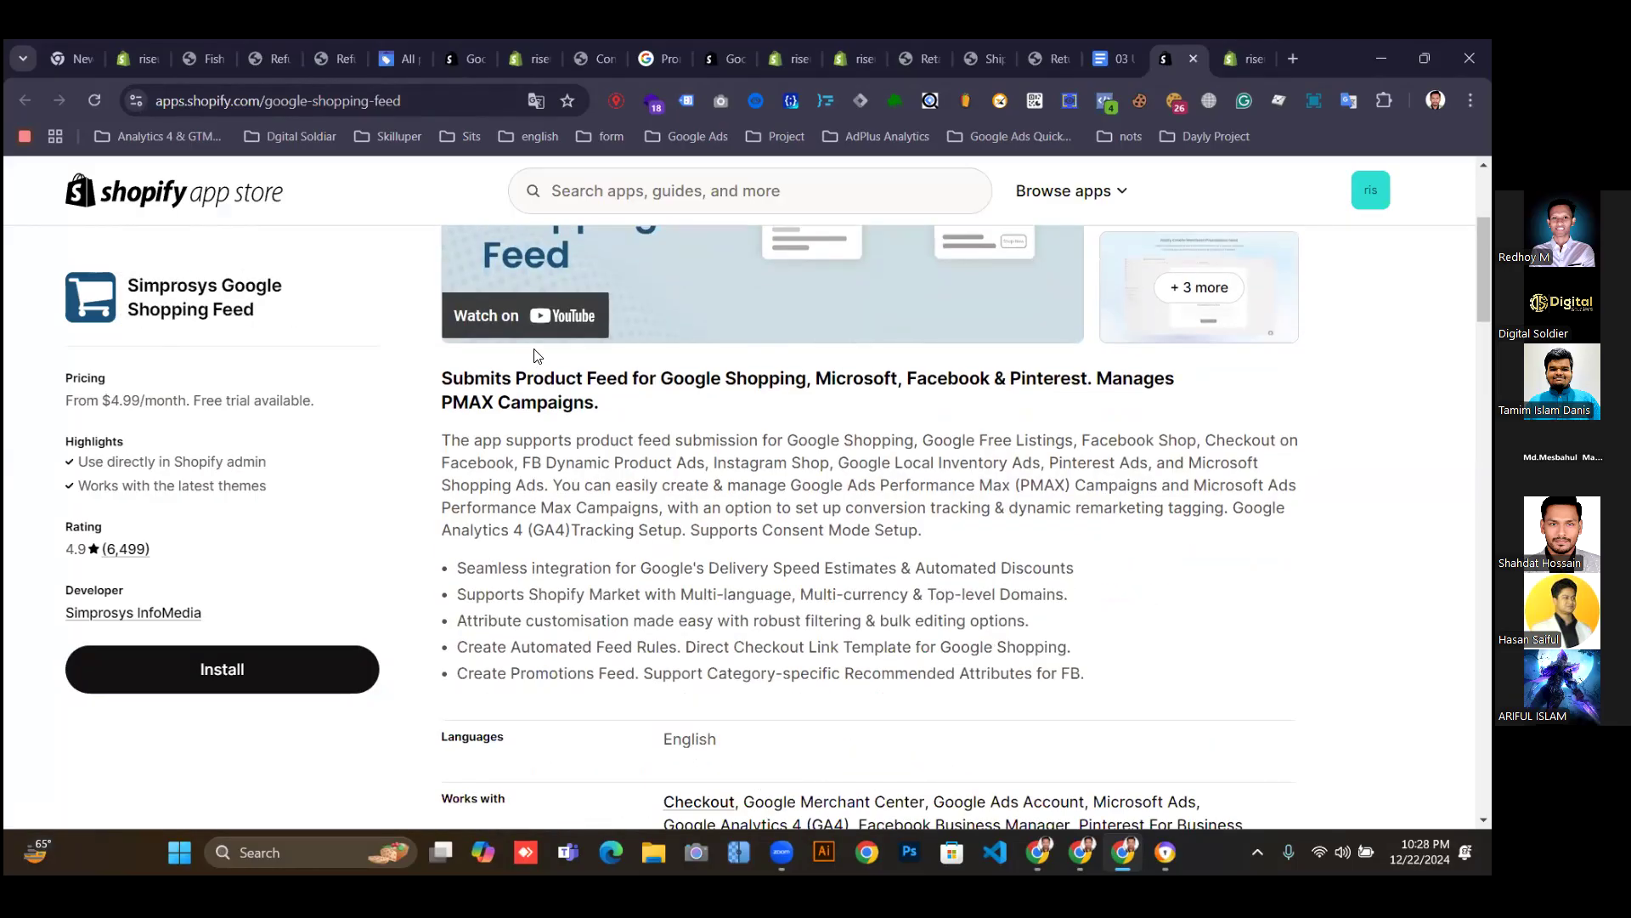
{"action": "scroll", "coordinate": [533, 355], "scroll_direction": "up", "scroll_amount": 3}
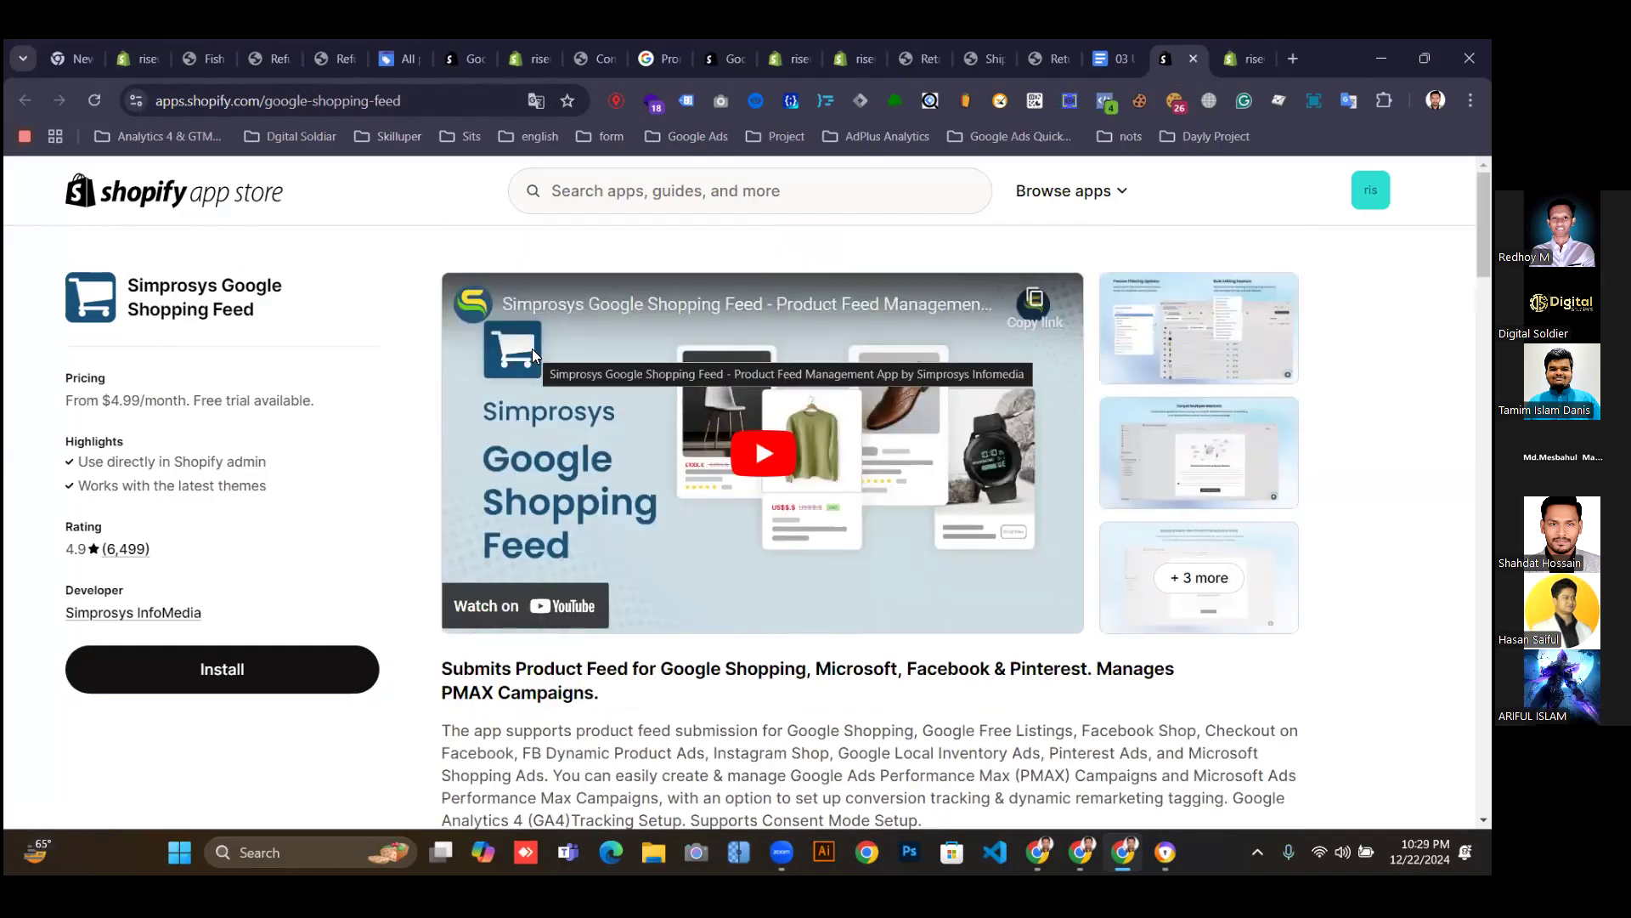